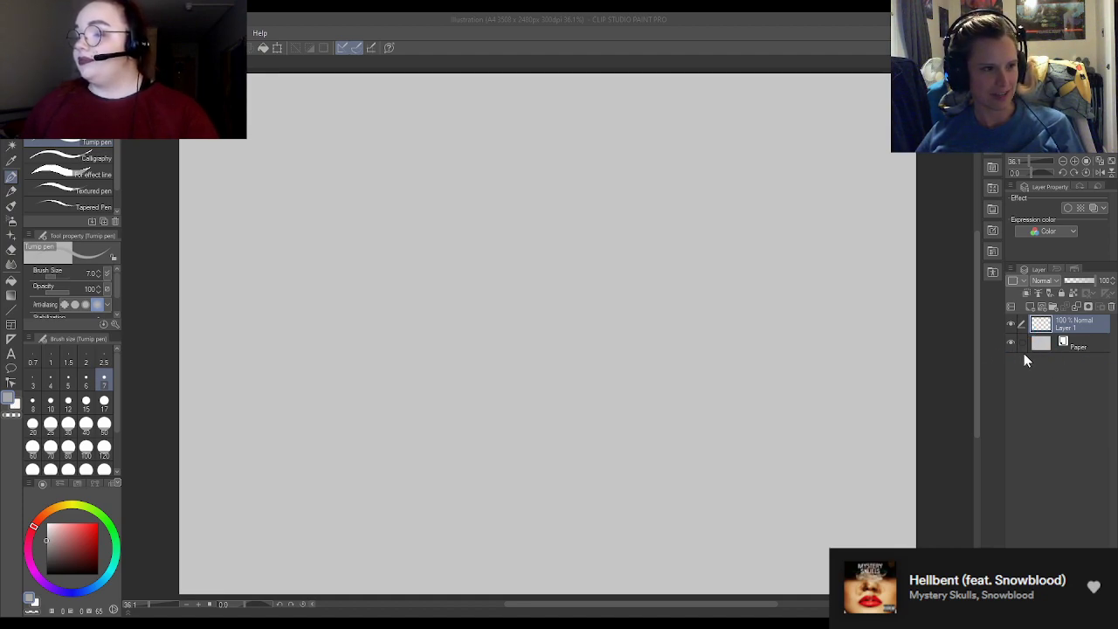
pyautogui.scroll(1, 853, 338)
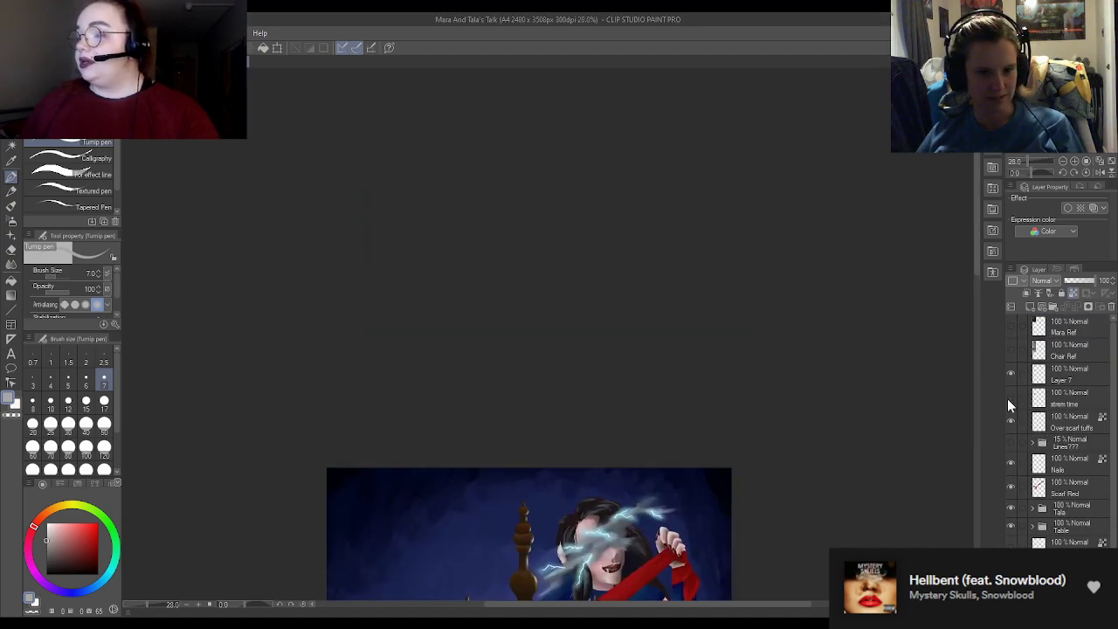
pyautogui.scroll(-1, 1023, 439)
pyautogui.scroll(-1, 1023, 444)
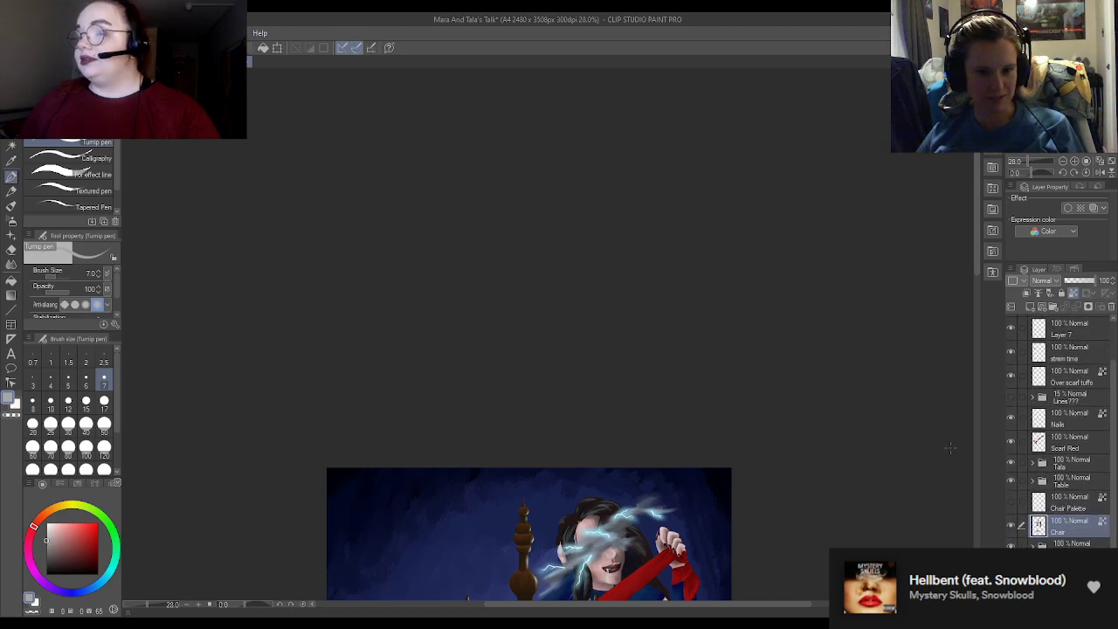
pyautogui.scroll(-3, 969, 449)
pyautogui.scroll(8, 655, 553)
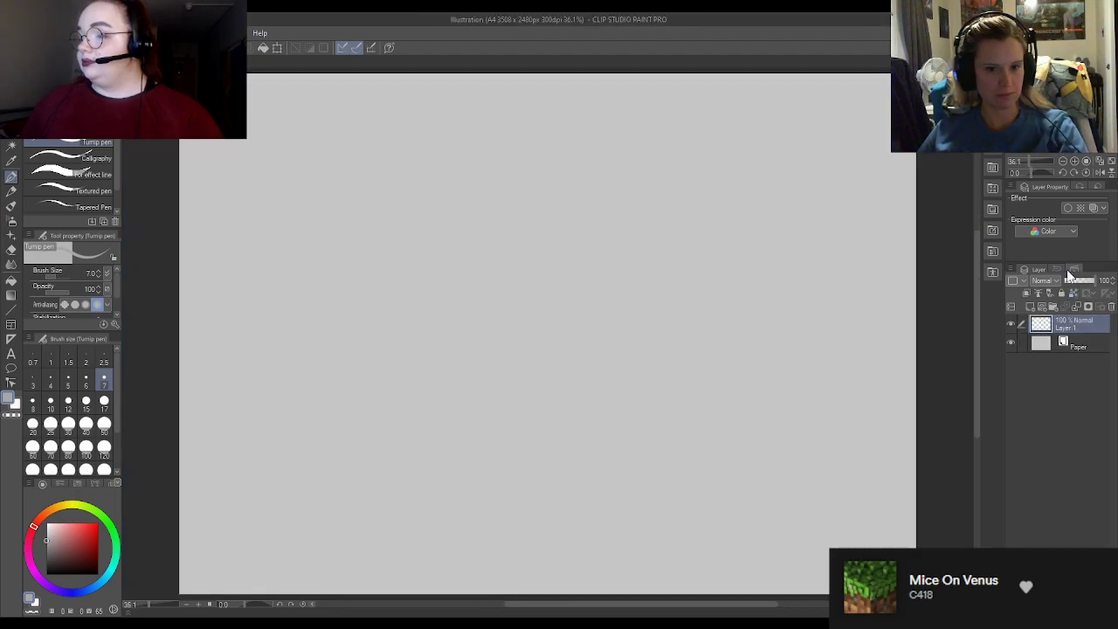
# Step: Set the drawing colour to black and test it with a short pen stroke, undoing the stroke
pyautogui.click(48, 572)
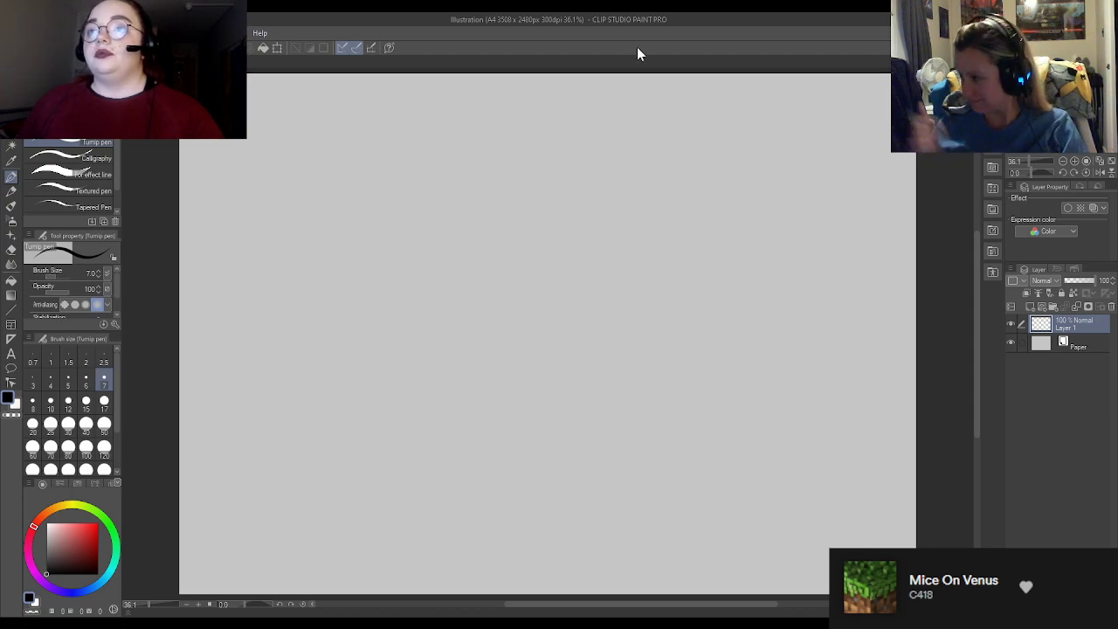
pyautogui.moveTo(469, 209)
pyautogui.mouseDown()
pyautogui.moveTo(480, 218)
pyautogui.moveTo(512, 202)
pyautogui.mouseUp()
pyautogui.hotkey('ctrl', 'z')
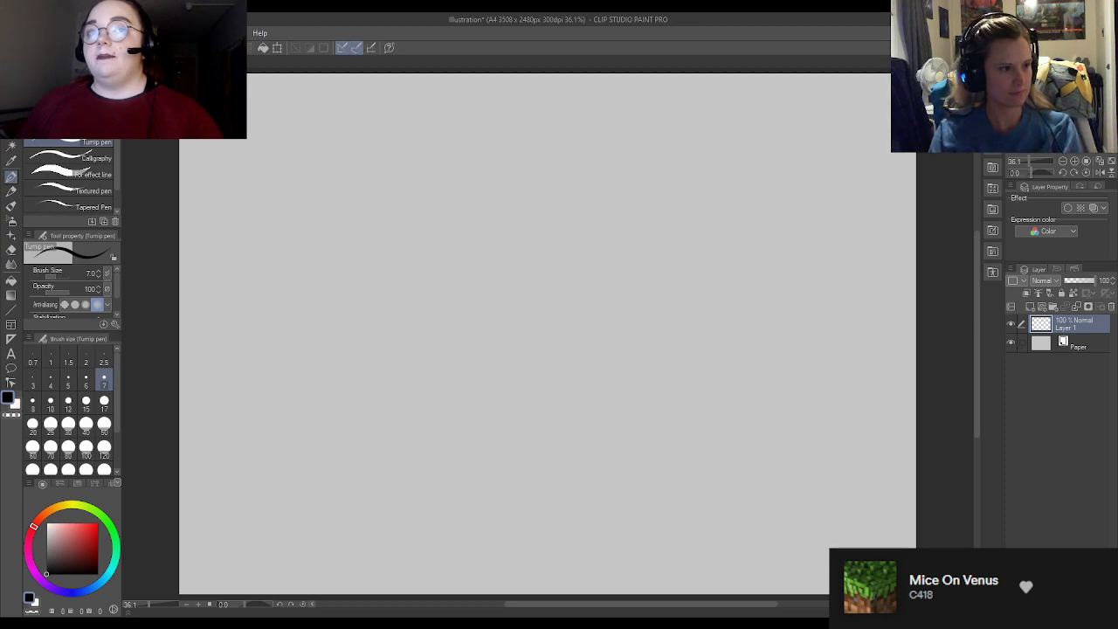
pyautogui.moveTo(224, 140)
pyautogui.mouseDown()
pyautogui.moveTo(215, 305)
pyautogui.moveTo(229, 525)
pyautogui.moveTo(829, 230)
pyautogui.moveTo(876, 102)
pyautogui.moveTo(873, 548)
pyautogui.moveTo(225, 536)
pyautogui.moveTo(230, 399)
pyautogui.moveTo(394, 294)
pyautogui.moveTo(822, 529)
pyautogui.moveTo(706, 106)
pyautogui.moveTo(271, 81)
pyautogui.mouseUp()
pyautogui.moveTo(301, 175); pyautogui.dragTo(237, 258)
pyautogui.moveTo(410, 114)
pyautogui.mouseDown()
pyautogui.moveTo(406, 514)
pyautogui.moveTo(729, 552)
pyautogui.mouseUp()
pyautogui.hotkey('ctrl', 'z')
pyautogui.press('Delete')
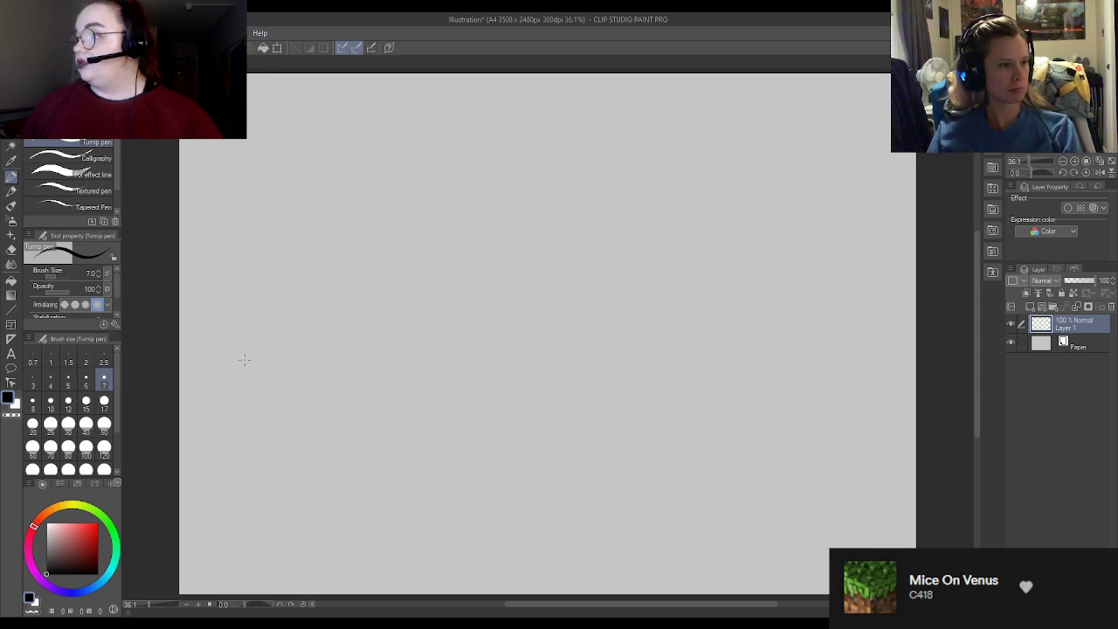
# Step: Set the Turnip pen's brush size to 12 and handwrite "Warm up" in the upper middle of the canvas
pyautogui.click(69, 401)
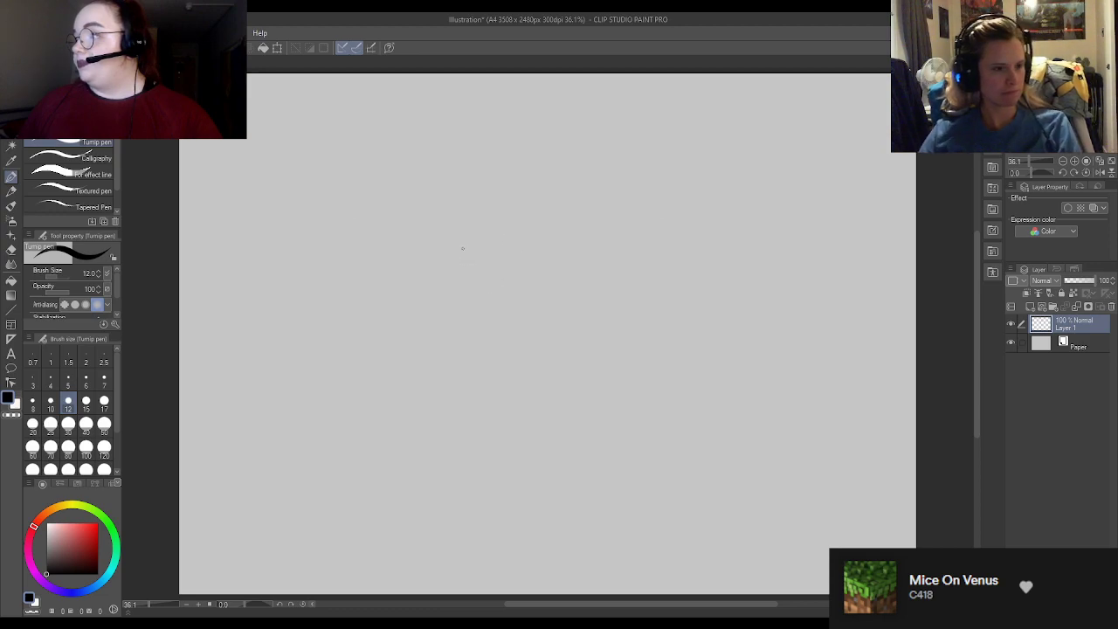
pyautogui.moveTo(453, 232)
pyautogui.mouseDown()
pyautogui.moveTo(482, 262)
pyautogui.moveTo(496, 252)
pyautogui.moveTo(527, 260)
pyautogui.moveTo(531, 274)
pyautogui.mouseUp()
pyautogui.moveTo(531, 252); pyautogui.dragTo(542, 260)
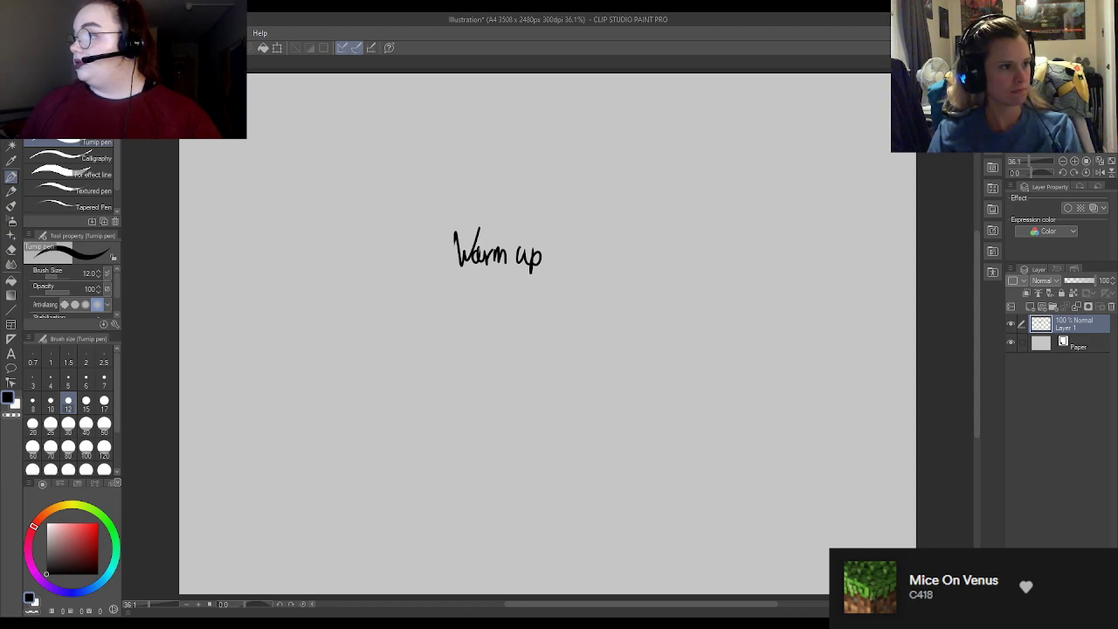
# Step: Draw a row of small freehand circles along the canvas's upper edge, across its full width
pyautogui.moveTo(249, 85)
pyautogui.mouseDown()
pyautogui.moveTo(248, 101)
pyautogui.moveTo(276, 84)
pyautogui.moveTo(317, 83)
pyautogui.moveTo(337, 108)
pyautogui.moveTo(344, 82)
pyautogui.moveTo(370, 104)
pyautogui.moveTo(374, 81)
pyautogui.moveTo(439, 105)
pyautogui.moveTo(432, 82)
pyautogui.moveTo(445, 91)
pyautogui.moveTo(486, 81)
pyautogui.mouseUp()
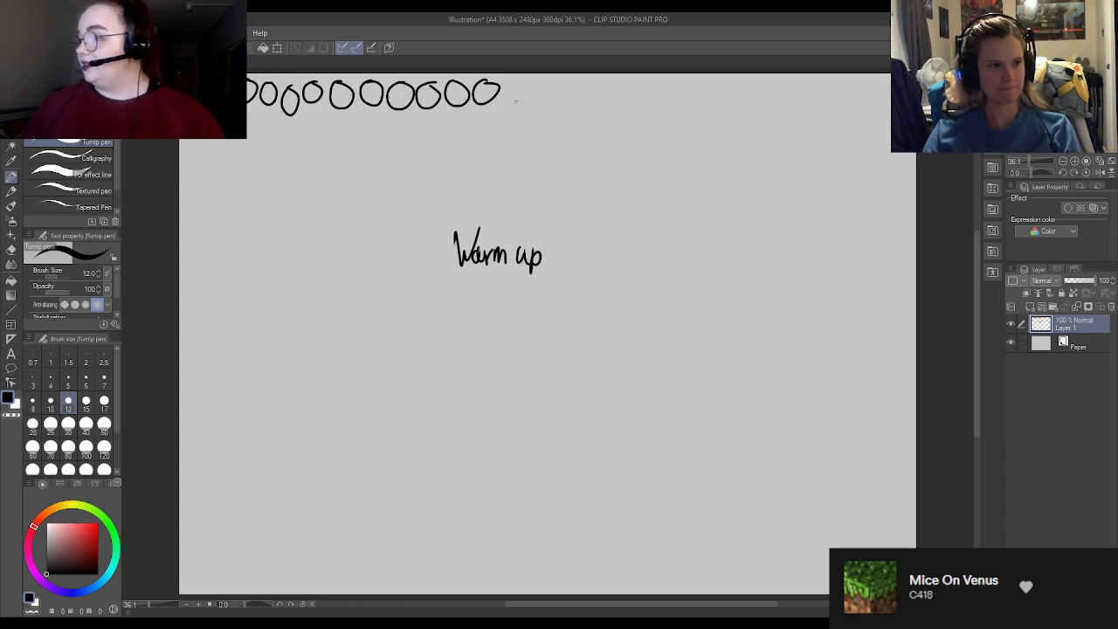
pyautogui.moveTo(514, 81); pyautogui.dragTo(543, 80)
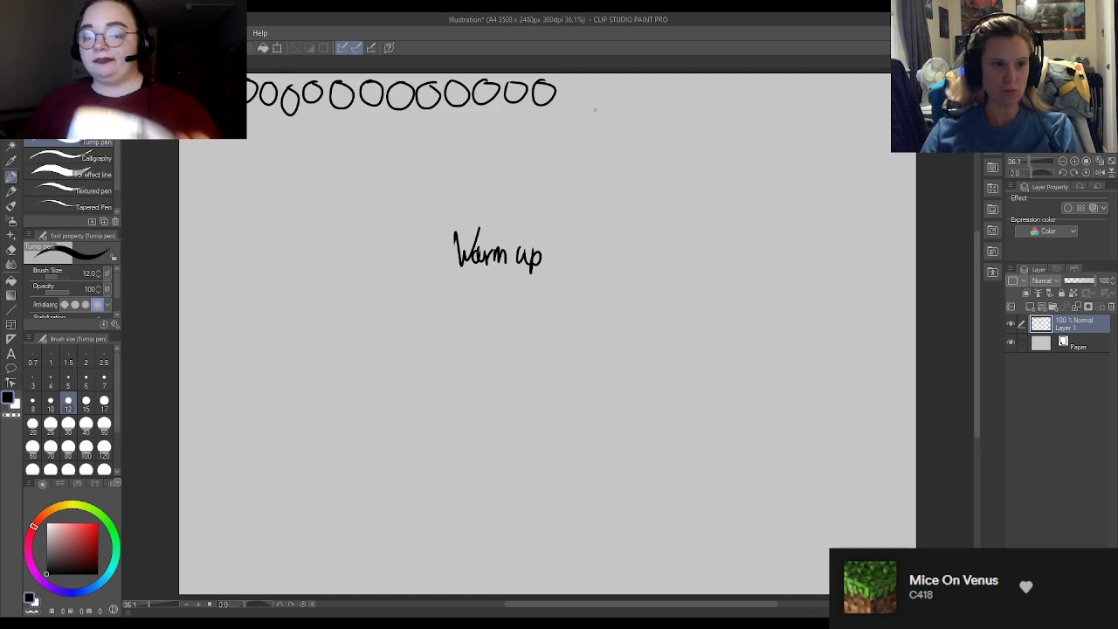
pyautogui.moveTo(576, 80)
pyautogui.mouseDown()
pyautogui.moveTo(566, 105)
pyautogui.moveTo(577, 81)
pyautogui.moveTo(708, 81)
pyautogui.moveTo(727, 102)
pyautogui.moveTo(739, 83)
pyautogui.moveTo(759, 82)
pyautogui.moveTo(781, 103)
pyautogui.moveTo(791, 82)
pyautogui.moveTo(865, 82)
pyautogui.moveTo(879, 102)
pyautogui.moveTo(889, 83)
pyautogui.mouseUp()
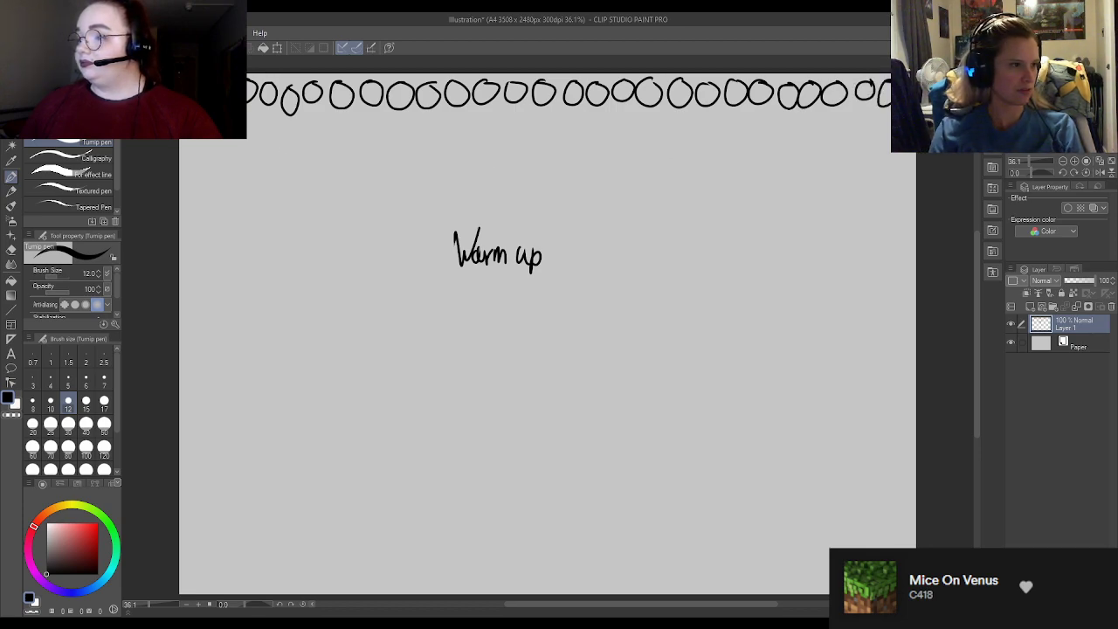
# Step: Draw a second row of small circles directly beneath the first, reaching the canvas's far edge
pyautogui.moveTo(250, 116); pyautogui.dragTo(259, 133)
pyautogui.moveTo(269, 111)
pyautogui.mouseDown()
pyautogui.moveTo(305, 131)
pyautogui.moveTo(318, 113)
pyautogui.moveTo(351, 113)
pyautogui.moveTo(371, 130)
pyautogui.moveTo(379, 115)
pyautogui.moveTo(411, 124)
pyautogui.moveTo(456, 111)
pyautogui.moveTo(472, 122)
pyautogui.moveTo(511, 110)
pyautogui.moveTo(533, 123)
pyautogui.moveTo(544, 112)
pyautogui.moveTo(623, 113)
pyautogui.moveTo(638, 126)
pyautogui.moveTo(651, 112)
pyautogui.moveTo(695, 138)
pyautogui.moveTo(711, 122)
pyautogui.mouseUp()
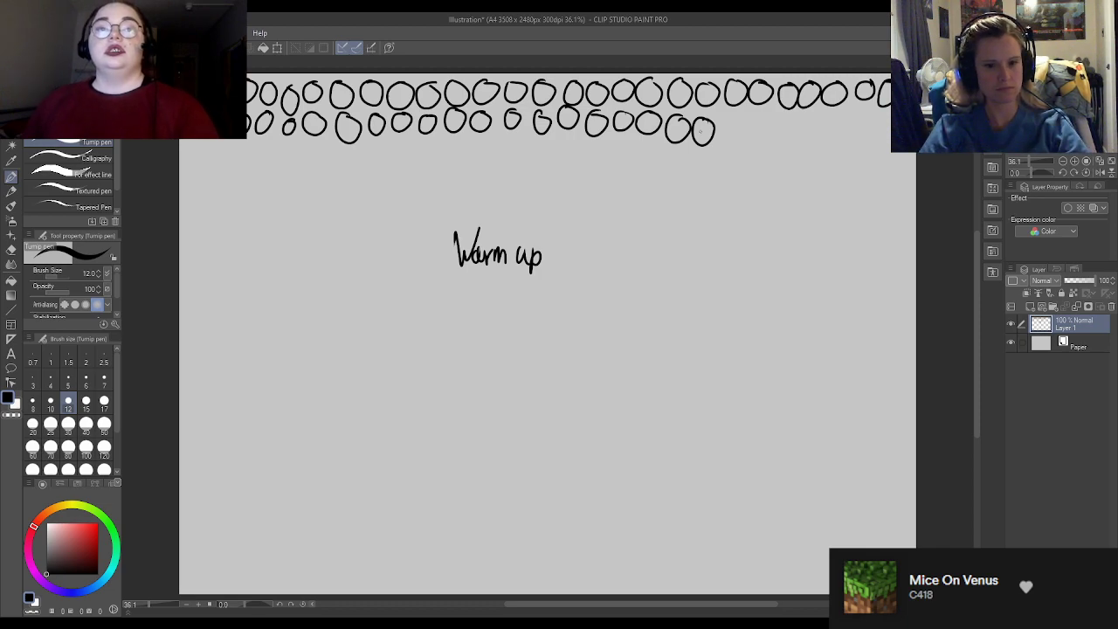
pyautogui.moveTo(734, 111)
pyautogui.mouseDown()
pyautogui.moveTo(723, 119)
pyautogui.moveTo(757, 122)
pyautogui.mouseUp()
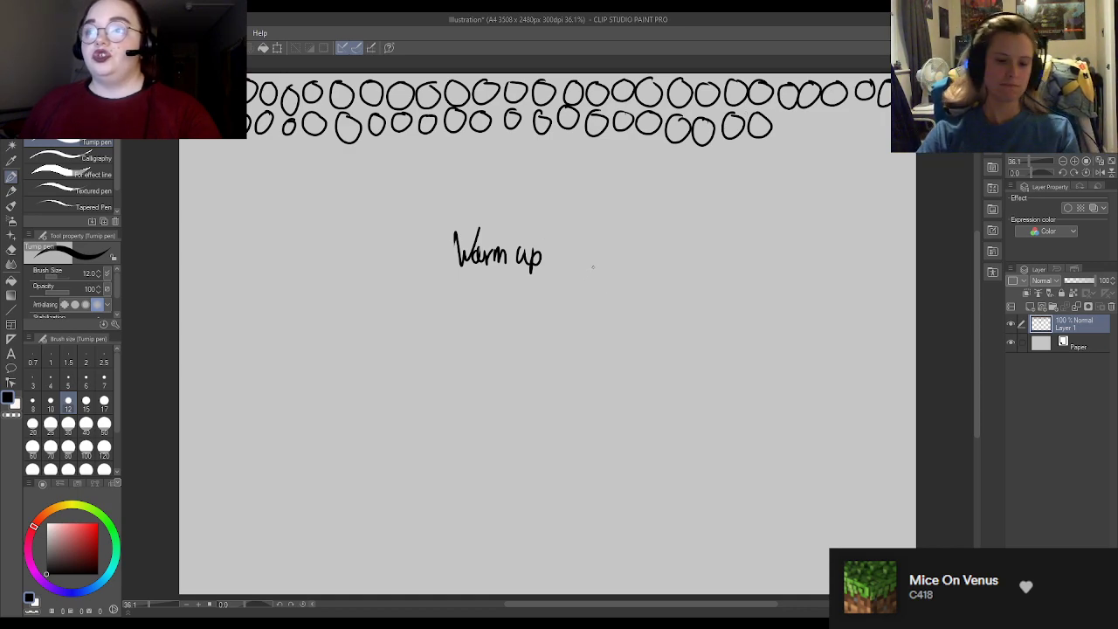
pyautogui.moveTo(791, 113)
pyautogui.mouseDown()
pyautogui.moveTo(819, 136)
pyautogui.moveTo(837, 114)
pyautogui.moveTo(865, 135)
pyautogui.moveTo(887, 114)
pyautogui.mouseUp()
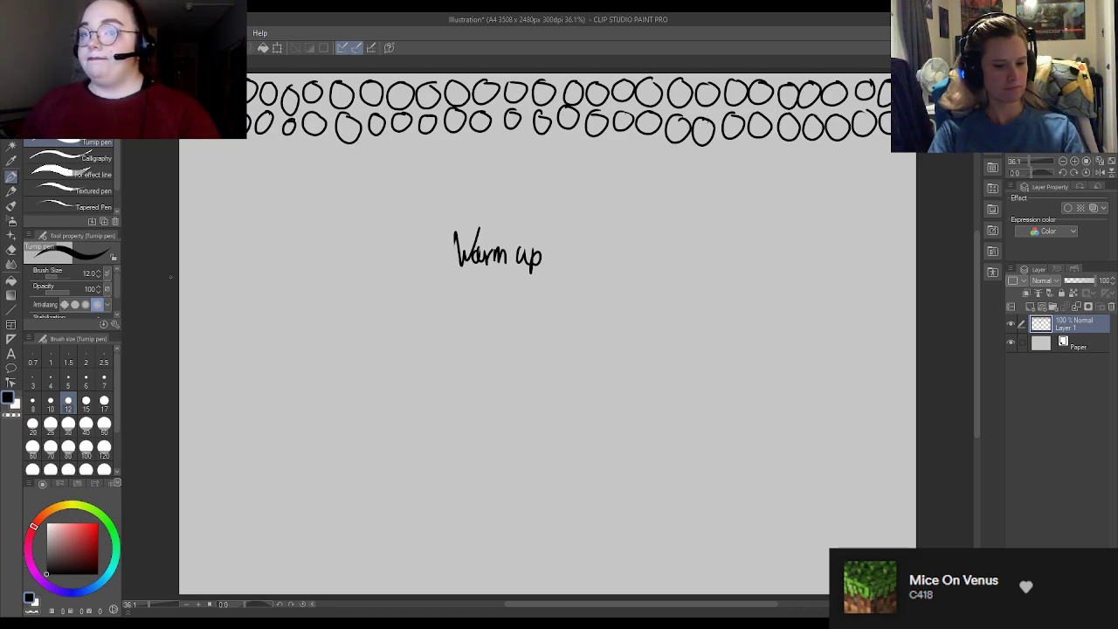
# Step: Draw the third and fourth full-width rows of small circles above the "Warm up" lettering
pyautogui.moveTo(194, 142)
pyautogui.mouseDown()
pyautogui.moveTo(184, 154)
pyautogui.moveTo(195, 142)
pyautogui.moveTo(243, 144)
pyautogui.moveTo(259, 159)
pyautogui.moveTo(273, 145)
pyautogui.moveTo(308, 158)
pyautogui.moveTo(325, 146)
pyautogui.moveTo(343, 163)
pyautogui.moveTo(353, 146)
pyautogui.moveTo(416, 138)
pyautogui.moveTo(430, 161)
pyautogui.moveTo(440, 138)
pyautogui.moveTo(489, 135)
pyautogui.moveTo(508, 152)
pyautogui.moveTo(521, 137)
pyautogui.moveTo(582, 138)
pyautogui.moveTo(601, 152)
pyautogui.moveTo(612, 137)
pyautogui.moveTo(638, 137)
pyautogui.moveTo(678, 162)
pyautogui.moveTo(721, 138)
pyautogui.moveTo(739, 162)
pyautogui.moveTo(752, 138)
pyautogui.moveTo(768, 158)
pyautogui.moveTo(788, 145)
pyautogui.moveTo(837, 143)
pyautogui.moveTo(850, 155)
pyautogui.moveTo(861, 143)
pyautogui.moveTo(872, 159)
pyautogui.moveTo(897, 151)
pyautogui.mouseUp()
pyautogui.moveTo(195, 177)
pyautogui.mouseDown()
pyautogui.moveTo(188, 185)
pyautogui.moveTo(204, 175)
pyautogui.moveTo(216, 191)
pyautogui.moveTo(231, 173)
pyautogui.mouseUp()
pyautogui.moveTo(236, 173)
pyautogui.mouseDown()
pyautogui.moveTo(260, 188)
pyautogui.moveTo(285, 174)
pyautogui.moveTo(550, 167)
pyautogui.moveTo(603, 188)
pyautogui.moveTo(610, 166)
pyautogui.moveTo(641, 168)
pyautogui.moveTo(664, 187)
pyautogui.moveTo(673, 169)
pyautogui.moveTo(732, 168)
pyautogui.moveTo(751, 187)
pyautogui.moveTo(762, 168)
pyautogui.moveTo(779, 187)
pyautogui.moveTo(791, 170)
pyautogui.moveTo(849, 170)
pyautogui.mouseUp()
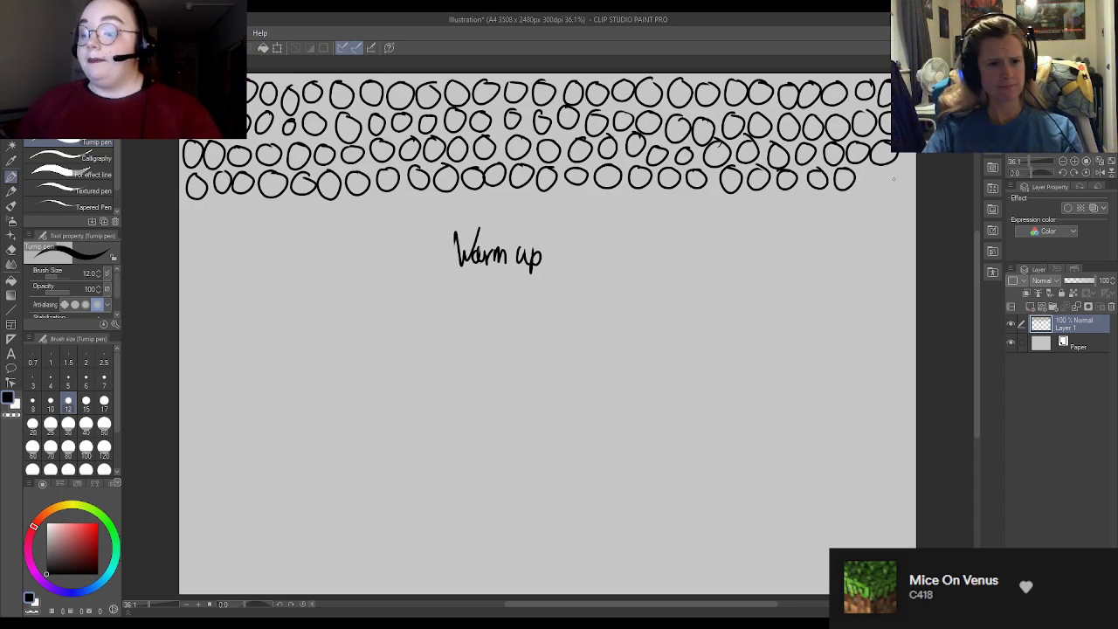
pyautogui.moveTo(866, 172)
pyautogui.mouseDown()
pyautogui.moveTo(863, 185)
pyautogui.moveTo(889, 173)
pyautogui.mouseUp()
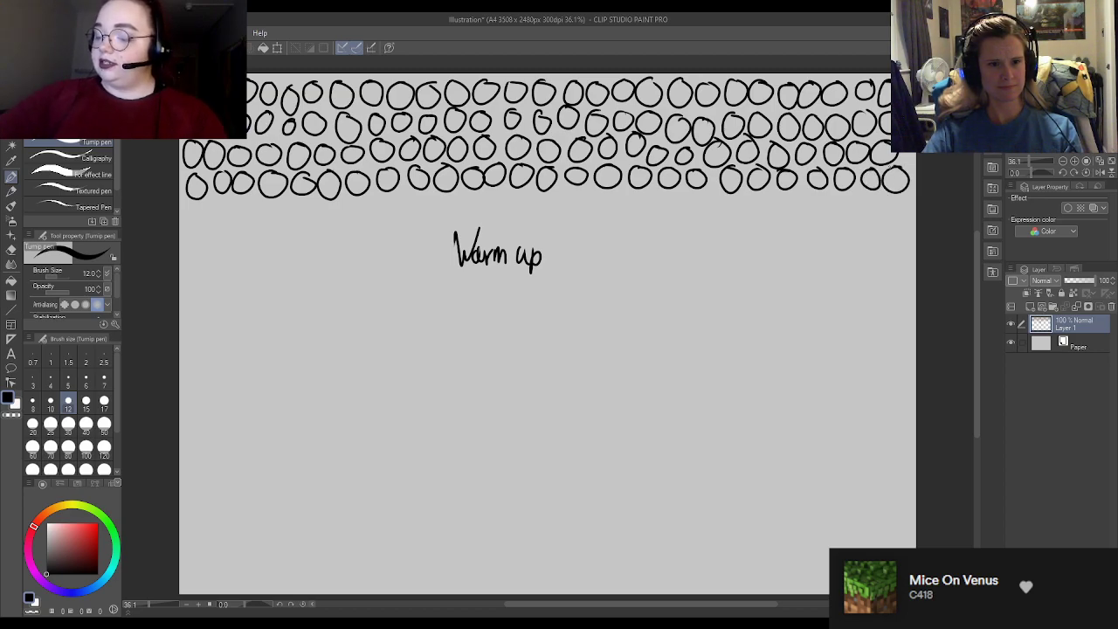
# Step: Draw the fifth and sixth rows of small circles, leaving a gap in the sixth for the "Warm up" lettering
pyautogui.moveTo(198, 202)
pyautogui.mouseDown()
pyautogui.moveTo(244, 216)
pyautogui.moveTo(255, 201)
pyautogui.moveTo(337, 217)
pyautogui.moveTo(350, 201)
pyautogui.moveTo(382, 205)
pyautogui.moveTo(371, 218)
pyautogui.mouseUp()
pyautogui.moveTo(397, 199)
pyautogui.mouseDown()
pyautogui.moveTo(389, 218)
pyautogui.moveTo(400, 200)
pyautogui.moveTo(417, 217)
pyautogui.moveTo(428, 196)
pyautogui.moveTo(480, 193)
pyautogui.moveTo(498, 214)
pyautogui.moveTo(509, 194)
pyautogui.moveTo(561, 193)
pyautogui.moveTo(742, 196)
pyautogui.moveTo(762, 212)
pyautogui.moveTo(771, 194)
pyautogui.moveTo(867, 196)
pyautogui.moveTo(885, 213)
pyautogui.moveTo(893, 194)
pyautogui.mouseUp()
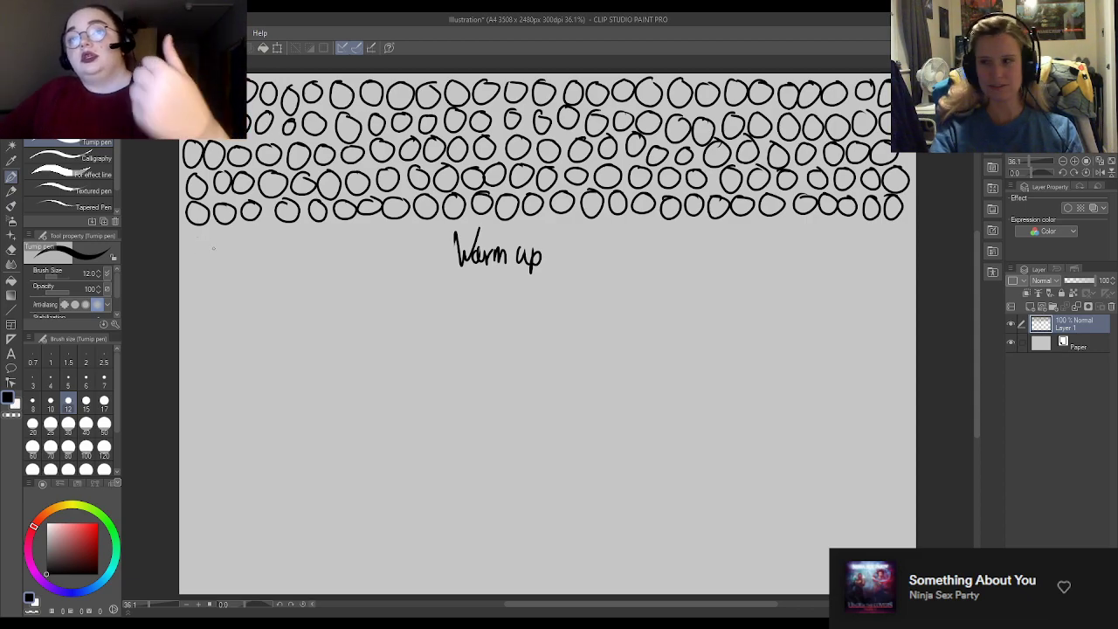
pyautogui.moveTo(201, 228)
pyautogui.mouseDown()
pyautogui.moveTo(295, 229)
pyautogui.moveTo(332, 245)
pyautogui.moveTo(434, 226)
pyautogui.mouseUp()
pyautogui.moveTo(502, 222); pyautogui.dragTo(892, 231)
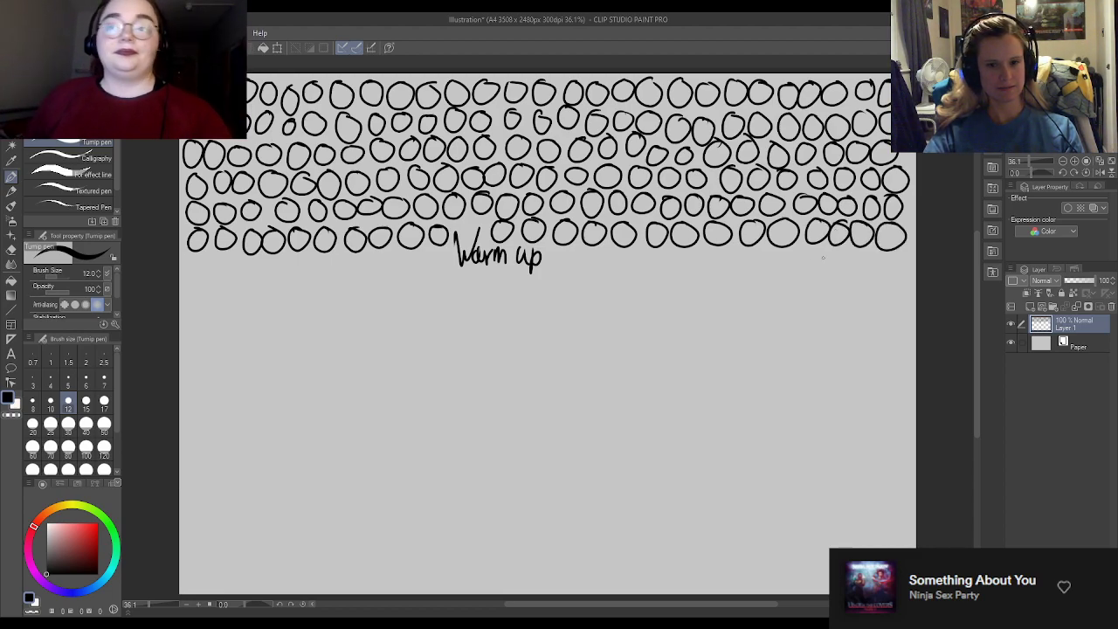
# Step: Draw the seventh row of circles on both sides of "Warm up" and a full eighth row just below the lettering
pyautogui.moveTo(193, 264)
pyautogui.mouseDown()
pyautogui.moveTo(185, 278)
pyautogui.moveTo(196, 255)
pyautogui.moveTo(237, 273)
pyautogui.moveTo(307, 260)
pyautogui.mouseUp()
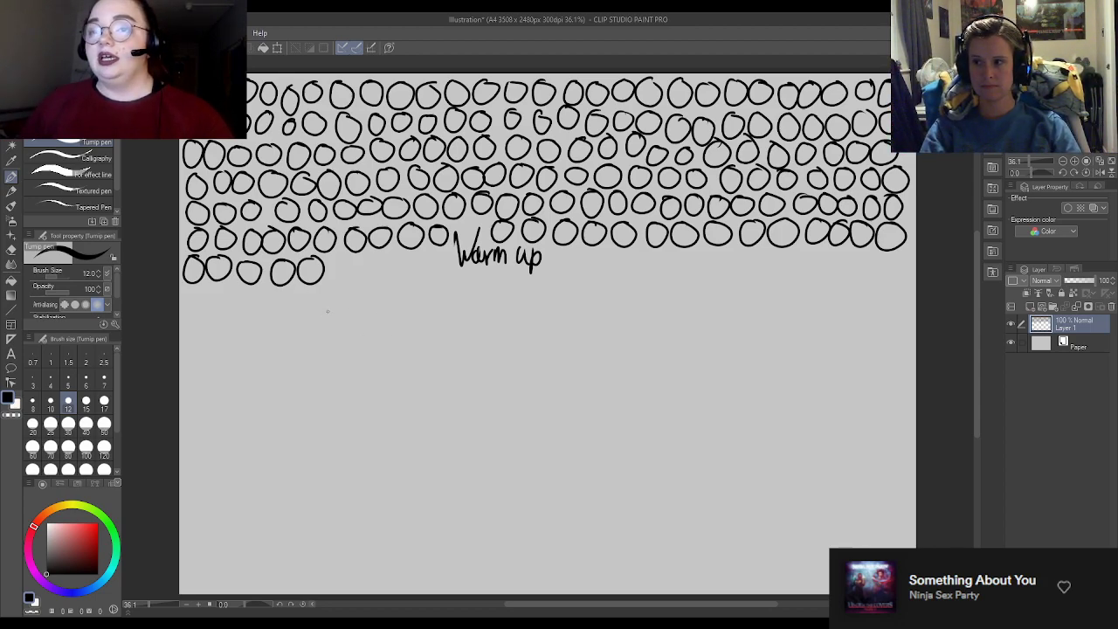
pyautogui.moveTo(338, 260)
pyautogui.mouseDown()
pyautogui.moveTo(337, 280)
pyautogui.moveTo(348, 259)
pyautogui.moveTo(370, 256)
pyautogui.moveTo(379, 277)
pyautogui.moveTo(387, 255)
pyautogui.moveTo(409, 277)
pyautogui.moveTo(412, 254)
pyautogui.moveTo(439, 262)
pyautogui.mouseUp()
pyautogui.moveTo(552, 262)
pyautogui.mouseDown()
pyautogui.moveTo(568, 264)
pyautogui.moveTo(557, 249)
pyautogui.moveTo(641, 249)
pyautogui.moveTo(662, 264)
pyautogui.moveTo(672, 249)
pyautogui.moveTo(721, 252)
pyautogui.moveTo(736, 266)
pyautogui.moveTo(747, 248)
pyautogui.moveTo(902, 250)
pyautogui.mouseUp()
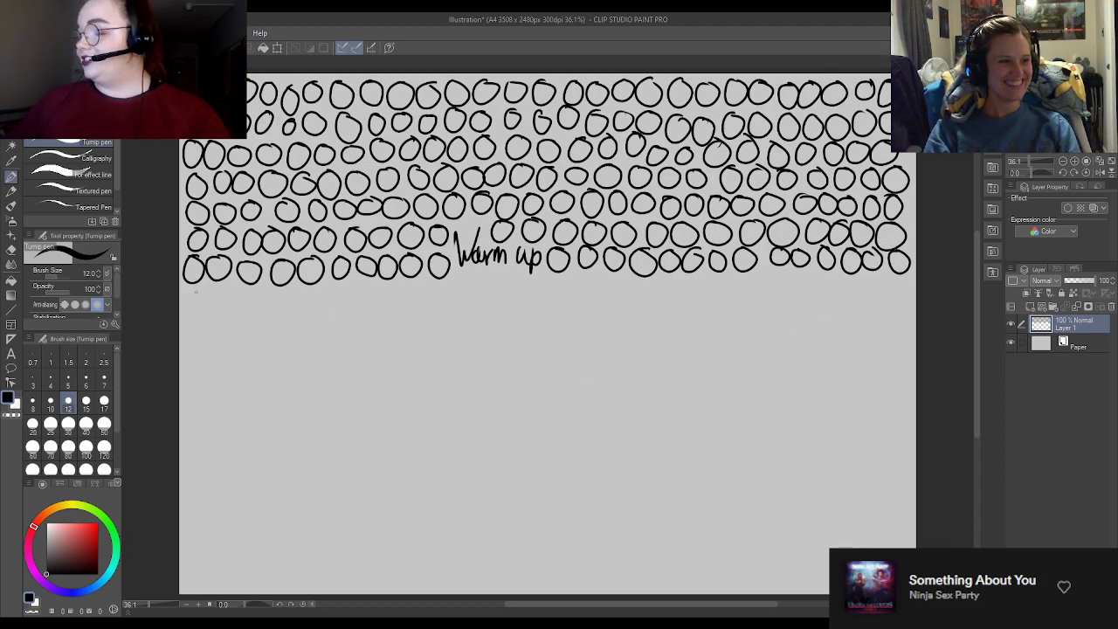
pyautogui.moveTo(196, 289)
pyautogui.mouseDown()
pyautogui.moveTo(234, 305)
pyautogui.moveTo(232, 287)
pyautogui.moveTo(273, 304)
pyautogui.moveTo(308, 288)
pyautogui.moveTo(336, 304)
pyautogui.moveTo(339, 285)
pyautogui.moveTo(394, 282)
pyautogui.moveTo(458, 282)
pyautogui.moveTo(490, 297)
pyautogui.moveTo(504, 281)
pyautogui.moveTo(544, 294)
pyautogui.moveTo(553, 278)
pyautogui.moveTo(585, 277)
pyautogui.moveTo(604, 295)
pyautogui.moveTo(614, 276)
pyautogui.moveTo(676, 277)
pyautogui.moveTo(699, 294)
pyautogui.moveTo(709, 278)
pyautogui.moveTo(758, 288)
pyautogui.moveTo(772, 269)
pyautogui.moveTo(827, 276)
pyautogui.moveTo(846, 294)
pyautogui.moveTo(858, 277)
pyautogui.moveTo(912, 279)
pyautogui.mouseUp()
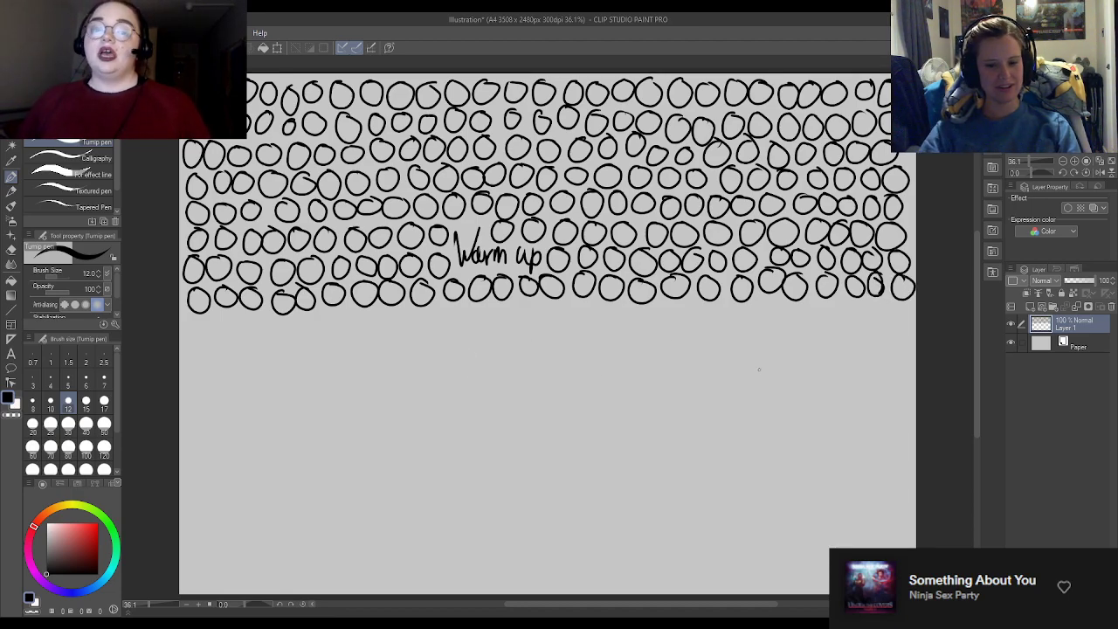
# Step: Draw a ninth row of small pen circles across the canvas beneath the eighth row
pyautogui.press('e')
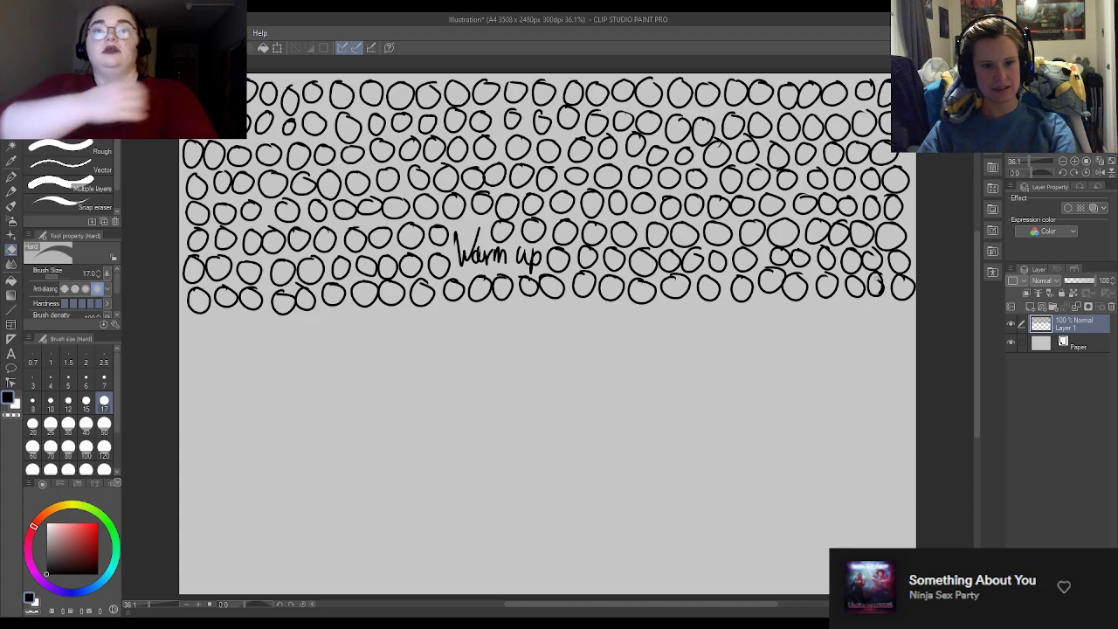
pyautogui.press('p')
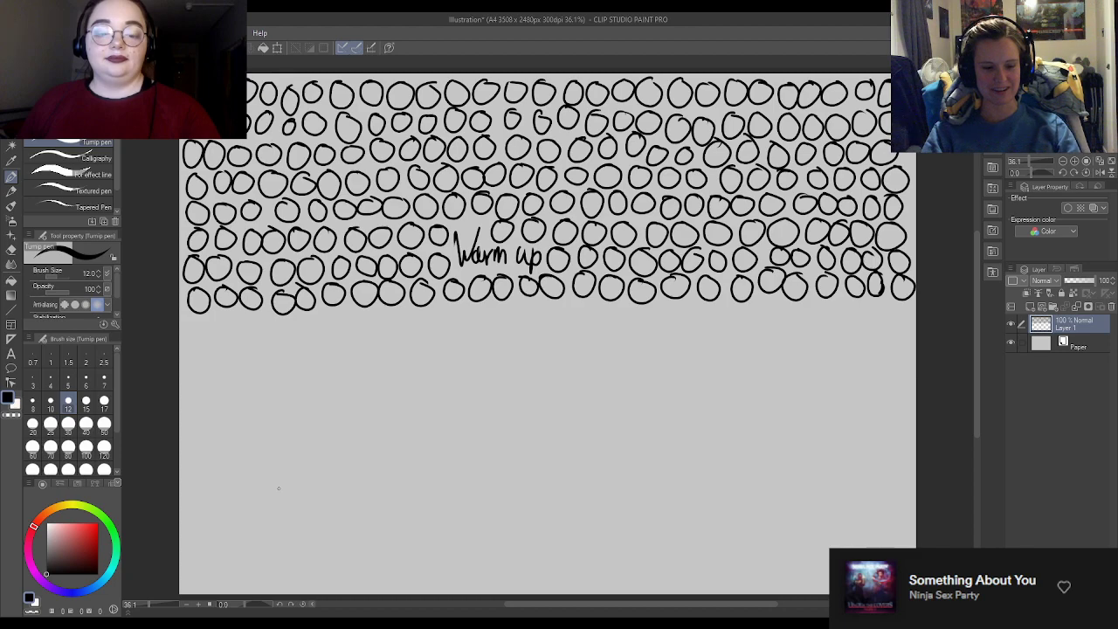
pyautogui.moveTo(199, 322)
pyautogui.mouseDown()
pyautogui.moveTo(191, 337)
pyautogui.moveTo(200, 318)
pyautogui.moveTo(264, 330)
pyautogui.moveTo(278, 318)
pyautogui.moveTo(322, 329)
pyautogui.moveTo(371, 317)
pyautogui.moveTo(399, 336)
pyautogui.moveTo(399, 316)
pyautogui.mouseUp()
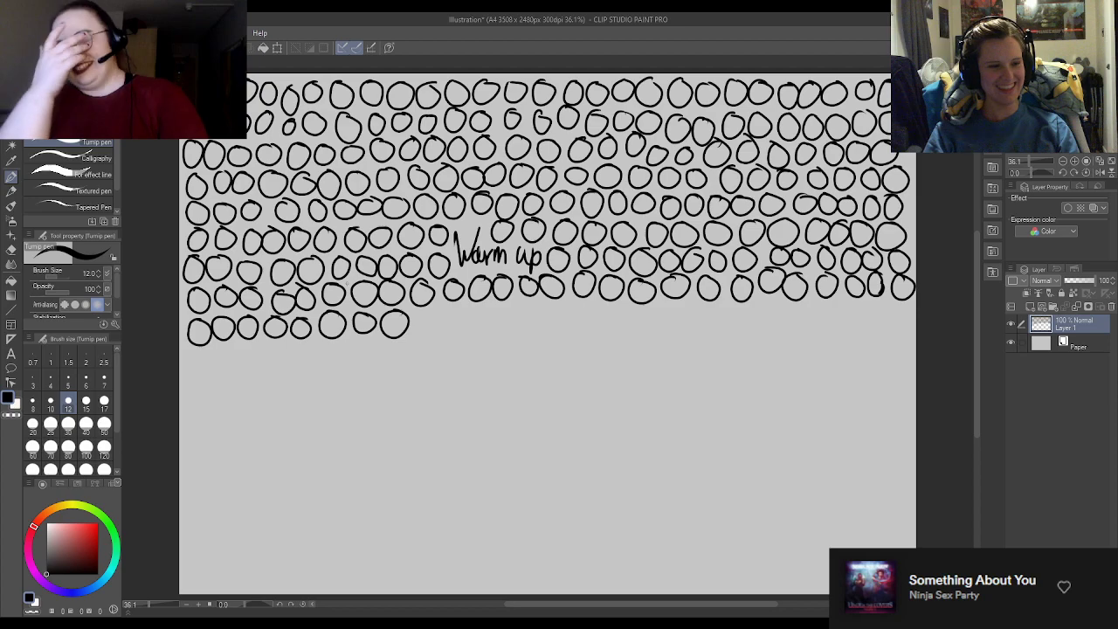
pyautogui.moveTo(430, 307)
pyautogui.mouseDown()
pyautogui.moveTo(451, 307)
pyautogui.moveTo(470, 327)
pyautogui.moveTo(480, 306)
pyautogui.moveTo(509, 297)
pyautogui.moveTo(491, 307)
pyautogui.moveTo(527, 306)
pyautogui.moveTo(549, 323)
pyautogui.moveTo(560, 305)
pyautogui.moveTo(588, 307)
pyautogui.moveTo(610, 329)
pyautogui.moveTo(625, 309)
pyautogui.mouseUp()
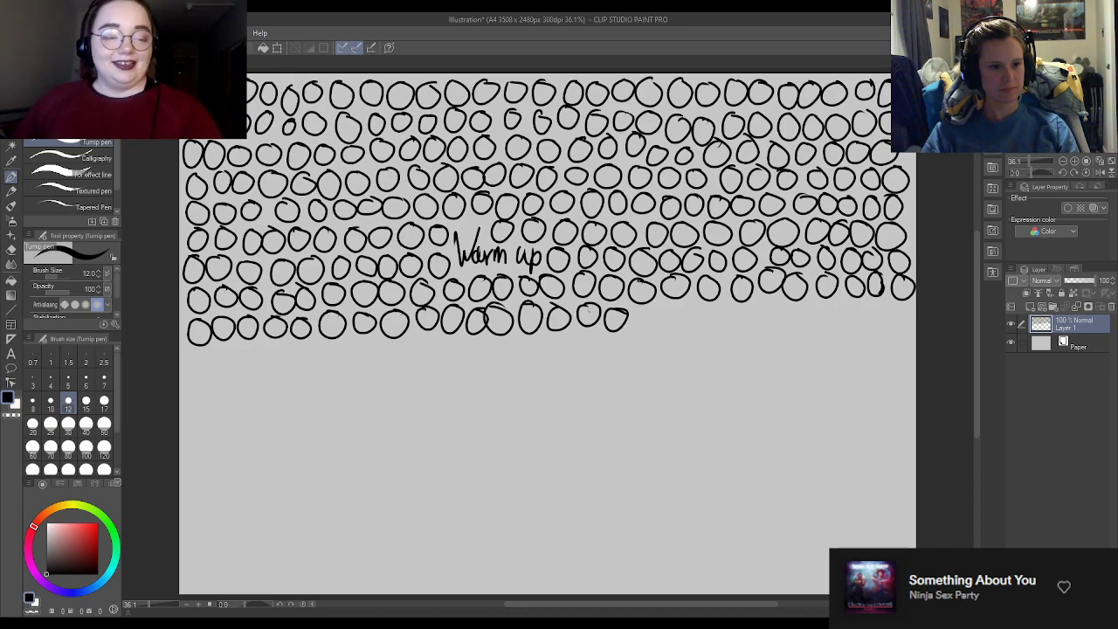
pyautogui.moveTo(645, 306)
pyautogui.mouseDown()
pyautogui.moveTo(638, 325)
pyautogui.moveTo(647, 307)
pyautogui.moveTo(760, 303)
pyautogui.moveTo(805, 319)
pyautogui.moveTo(818, 304)
pyautogui.moveTo(844, 303)
pyautogui.moveTo(851, 323)
pyautogui.moveTo(865, 304)
pyautogui.mouseUp()
pyautogui.moveTo(886, 305)
pyautogui.mouseDown()
pyautogui.moveTo(874, 325)
pyautogui.moveTo(887, 306)
pyautogui.mouseUp()
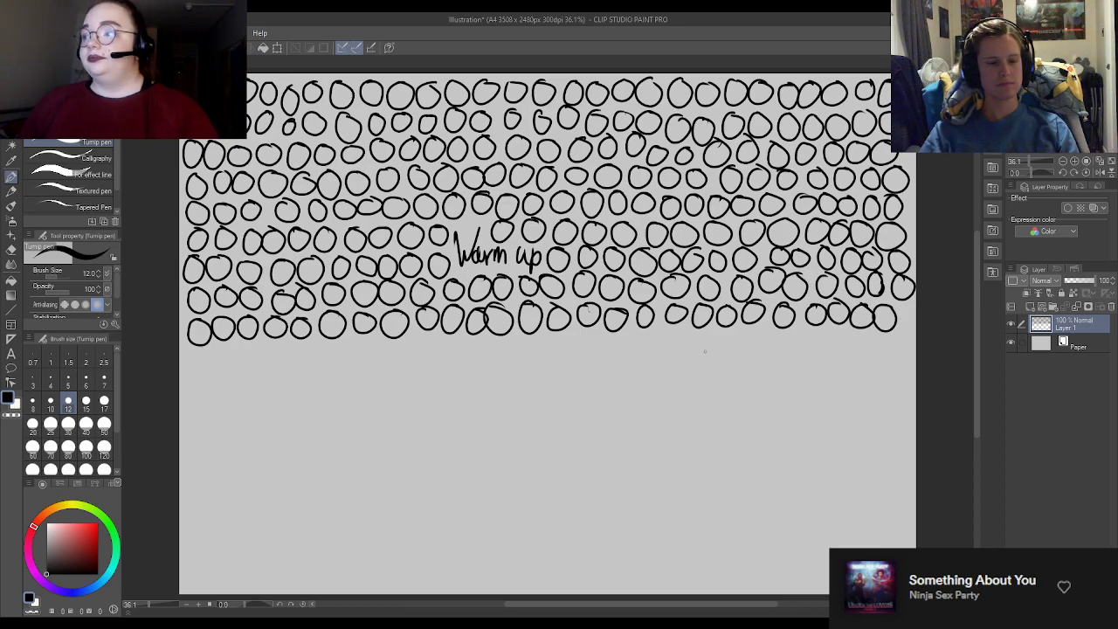
# Step: Draw the tenth and eleventh rows of small circles across the full canvas width
pyautogui.moveTo(198, 351)
pyautogui.mouseDown()
pyautogui.moveTo(273, 349)
pyautogui.moveTo(298, 367)
pyautogui.moveTo(302, 348)
pyautogui.moveTo(402, 345)
pyautogui.moveTo(426, 363)
pyautogui.moveTo(437, 344)
pyautogui.moveTo(543, 344)
pyautogui.moveTo(576, 359)
pyautogui.moveTo(576, 341)
pyautogui.moveTo(660, 341)
pyautogui.moveTo(675, 356)
pyautogui.moveTo(688, 340)
pyautogui.moveTo(710, 357)
pyautogui.moveTo(721, 339)
pyautogui.moveTo(756, 338)
pyautogui.mouseUp()
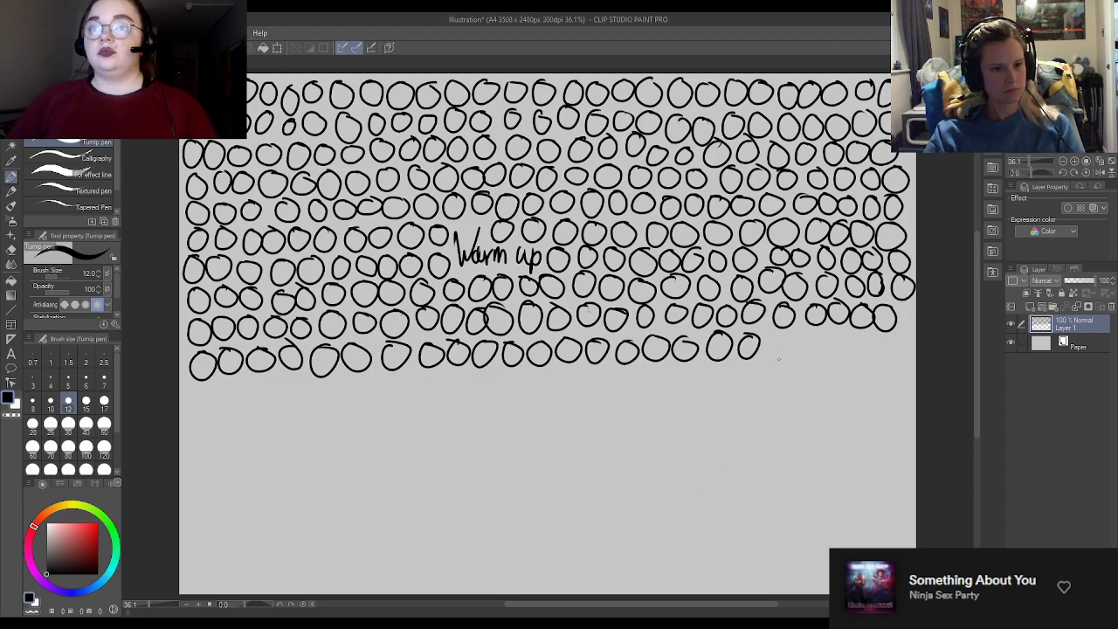
pyautogui.moveTo(781, 335)
pyautogui.mouseDown()
pyautogui.moveTo(793, 345)
pyautogui.moveTo(804, 336)
pyautogui.mouseUp()
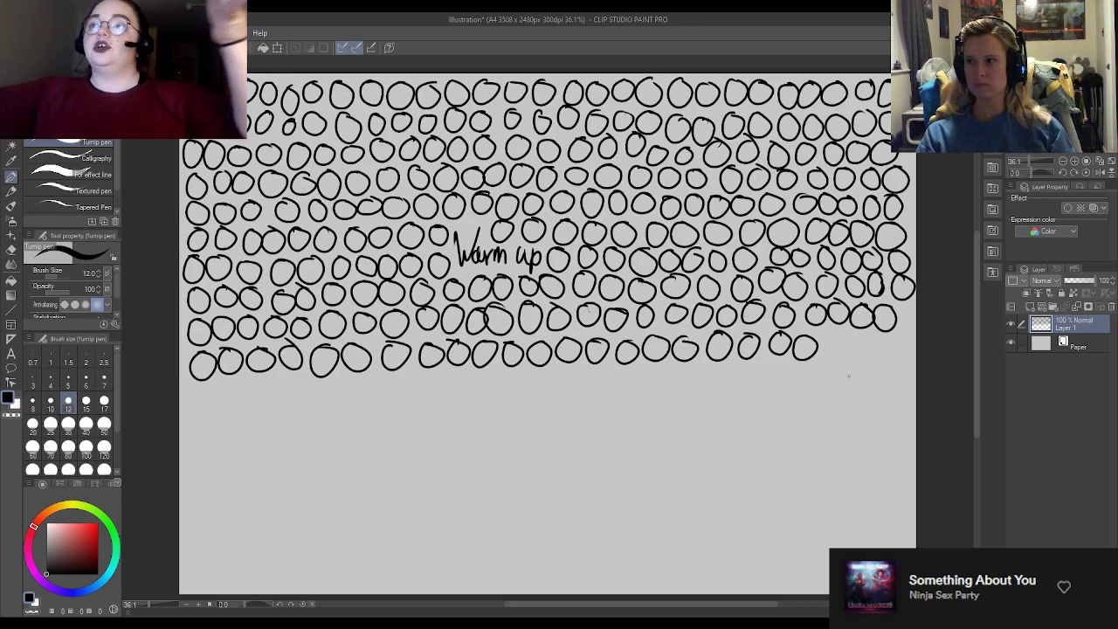
pyautogui.moveTo(839, 336)
pyautogui.mouseDown()
pyautogui.moveTo(829, 353)
pyautogui.moveTo(841, 336)
pyautogui.moveTo(882, 338)
pyautogui.mouseUp()
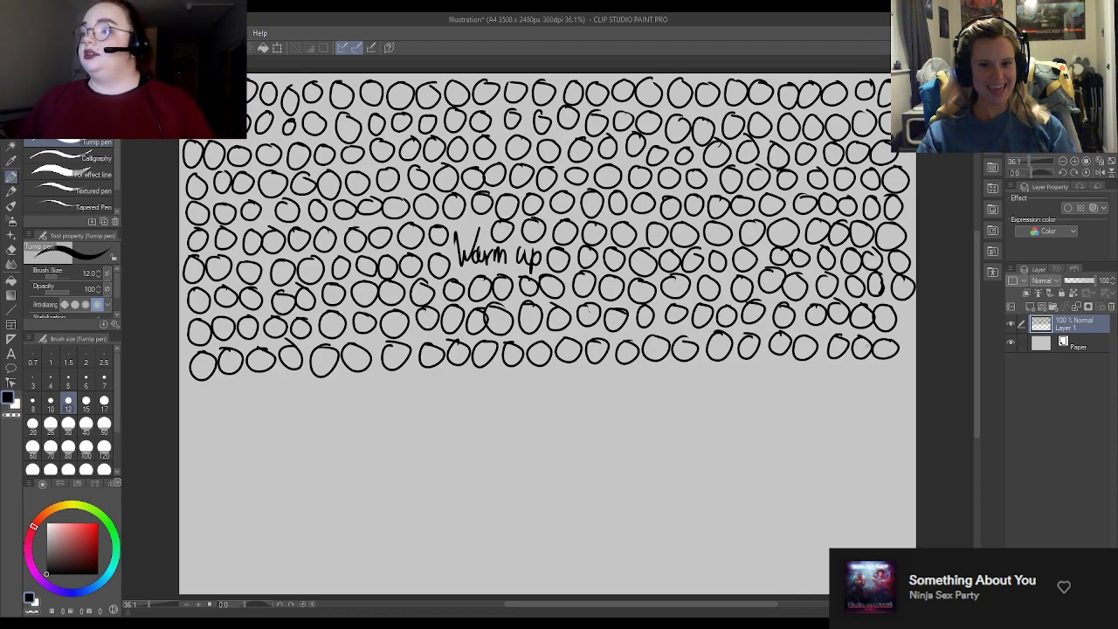
pyautogui.moveTo(197, 392)
pyautogui.mouseDown()
pyautogui.moveTo(188, 403)
pyautogui.moveTo(199, 387)
pyautogui.moveTo(221, 403)
pyautogui.moveTo(232, 385)
pyautogui.moveTo(273, 383)
pyautogui.moveTo(305, 399)
pyautogui.moveTo(355, 382)
pyautogui.moveTo(378, 402)
pyautogui.moveTo(390, 387)
pyautogui.moveTo(663, 375)
pyautogui.mouseUp()
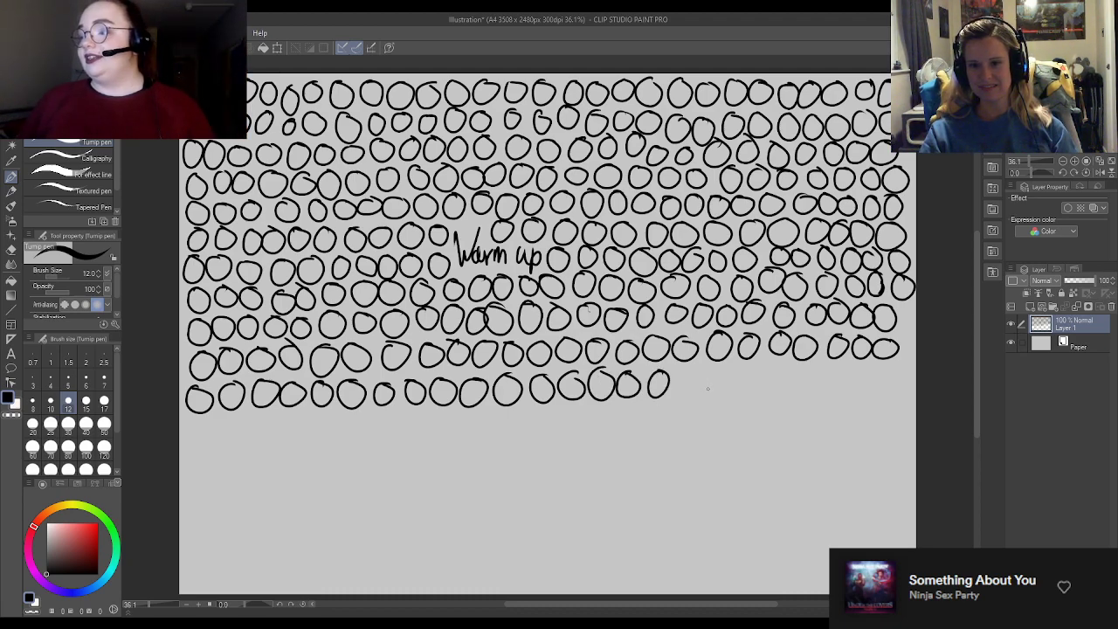
pyautogui.moveTo(690, 368)
pyautogui.mouseDown()
pyautogui.moveTo(776, 370)
pyautogui.moveTo(789, 391)
pyautogui.moveTo(800, 372)
pyautogui.moveTo(892, 370)
pyautogui.mouseUp()
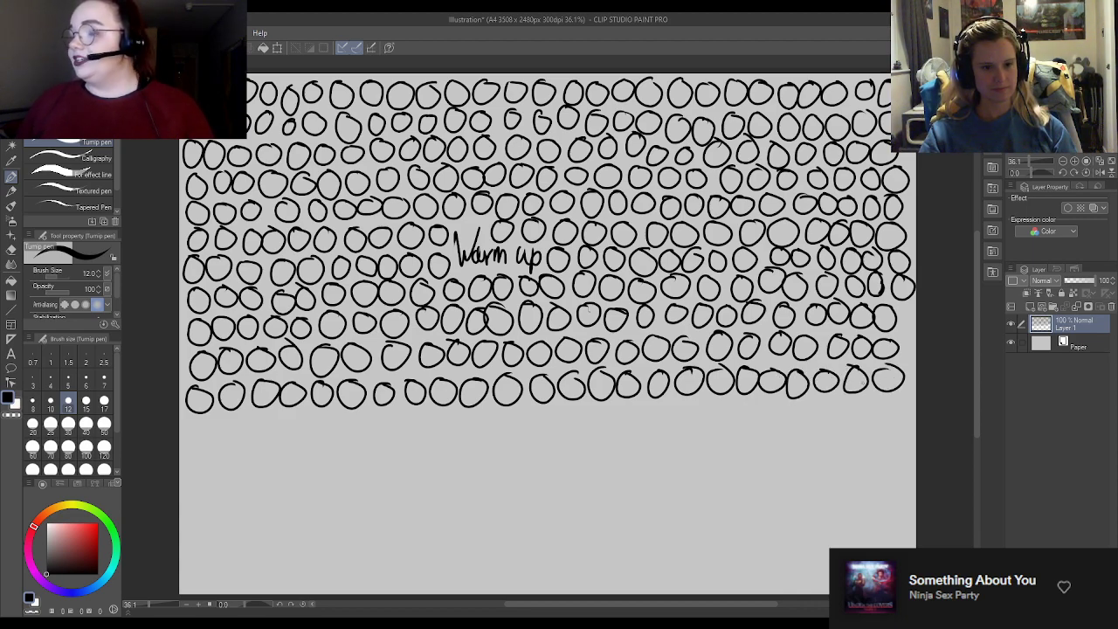
# Step: Draw a twelfth row of small circles across the canvas beneath the eleventh row
pyautogui.moveTo(197, 420)
pyautogui.mouseDown()
pyautogui.moveTo(242, 439)
pyautogui.moveTo(247, 425)
pyautogui.moveTo(296, 422)
pyautogui.moveTo(308, 434)
pyautogui.moveTo(398, 421)
pyautogui.moveTo(455, 432)
pyautogui.moveTo(540, 408)
pyautogui.mouseUp()
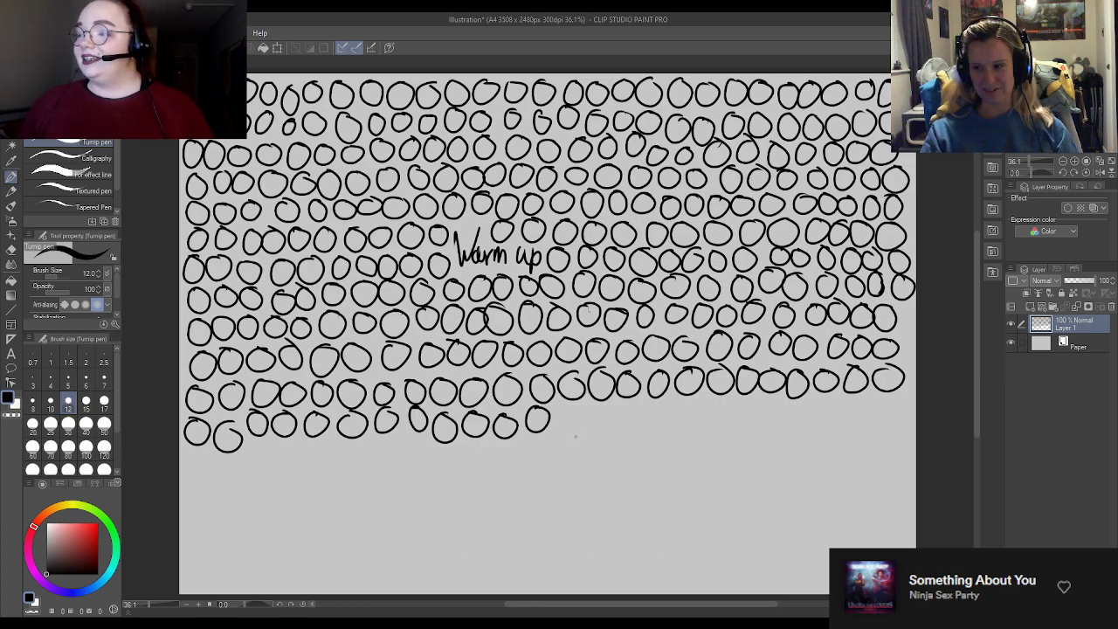
pyautogui.moveTo(569, 405)
pyautogui.mouseDown()
pyautogui.moveTo(559, 421)
pyautogui.moveTo(573, 406)
pyautogui.moveTo(601, 405)
pyautogui.mouseUp()
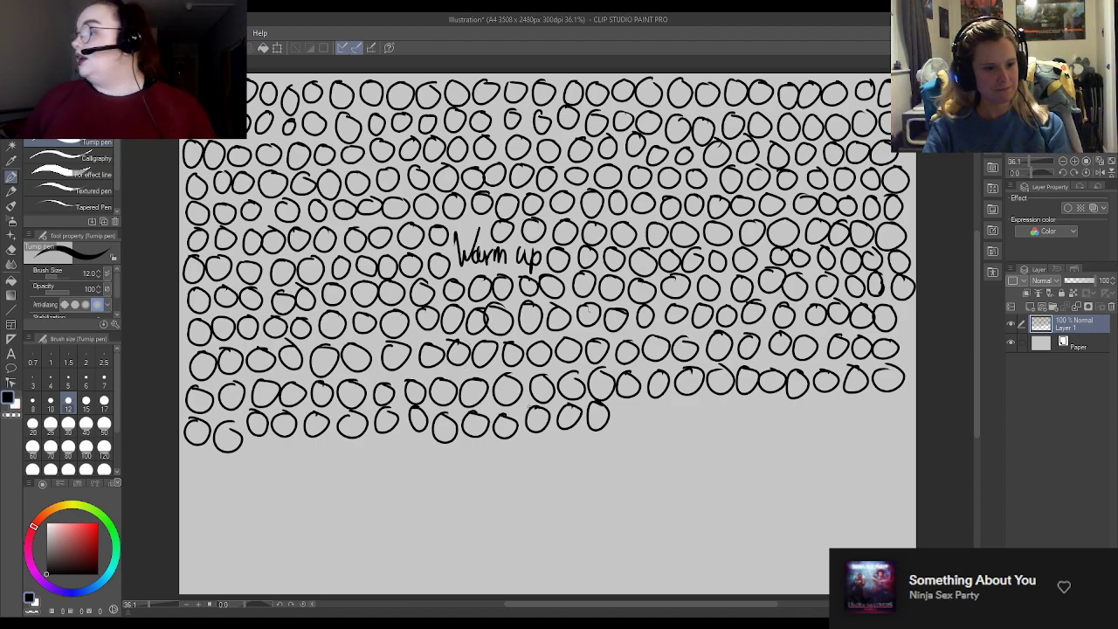
pyautogui.moveTo(627, 398)
pyautogui.mouseDown()
pyautogui.moveTo(710, 415)
pyautogui.moveTo(726, 403)
pyautogui.moveTo(769, 410)
pyautogui.moveTo(760, 401)
pyautogui.moveTo(825, 403)
pyautogui.moveTo(835, 416)
pyautogui.moveTo(849, 400)
pyautogui.moveTo(880, 401)
pyautogui.mouseUp()
# Step: Draw a thirteenth row of small freehand circles across the canvas beneath the twelfth row
pyautogui.moveTo(203, 454)
pyautogui.mouseDown()
pyautogui.moveTo(224, 471)
pyautogui.moveTo(229, 460)
pyautogui.moveTo(249, 468)
pyautogui.moveTo(260, 451)
pyautogui.moveTo(395, 446)
pyautogui.moveTo(410, 458)
pyautogui.moveTo(423, 446)
pyautogui.mouseUp()
pyautogui.moveTo(448, 445)
pyautogui.mouseDown()
pyautogui.moveTo(433, 463)
pyautogui.moveTo(449, 447)
pyautogui.moveTo(461, 459)
pyautogui.moveTo(500, 445)
pyautogui.moveTo(538, 470)
pyautogui.moveTo(525, 455)
pyautogui.mouseUp()
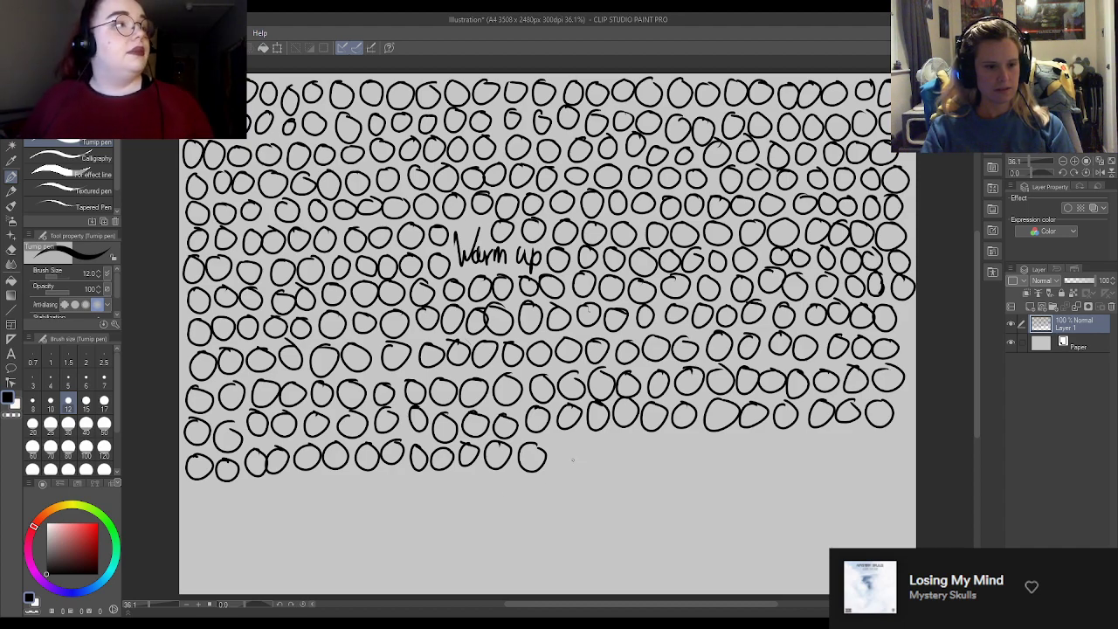
pyautogui.moveTo(566, 437)
pyautogui.mouseDown()
pyautogui.moveTo(584, 458)
pyautogui.moveTo(599, 441)
pyautogui.moveTo(632, 442)
pyautogui.mouseUp()
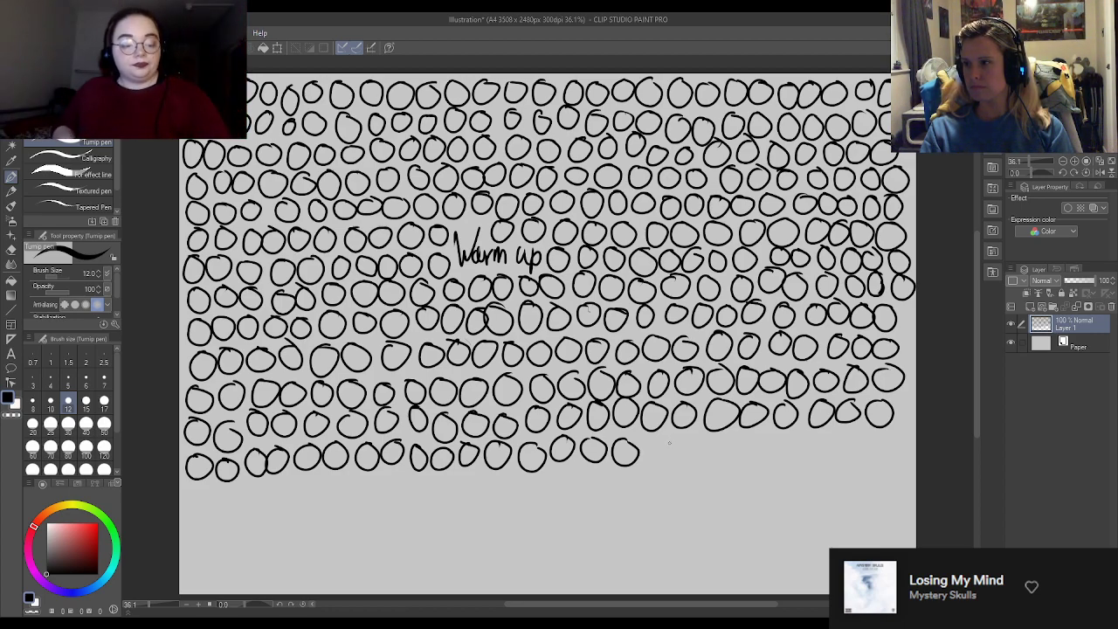
pyautogui.moveTo(660, 440)
pyautogui.mouseDown()
pyautogui.moveTo(673, 458)
pyautogui.moveTo(685, 440)
pyautogui.moveTo(715, 438)
pyautogui.mouseUp()
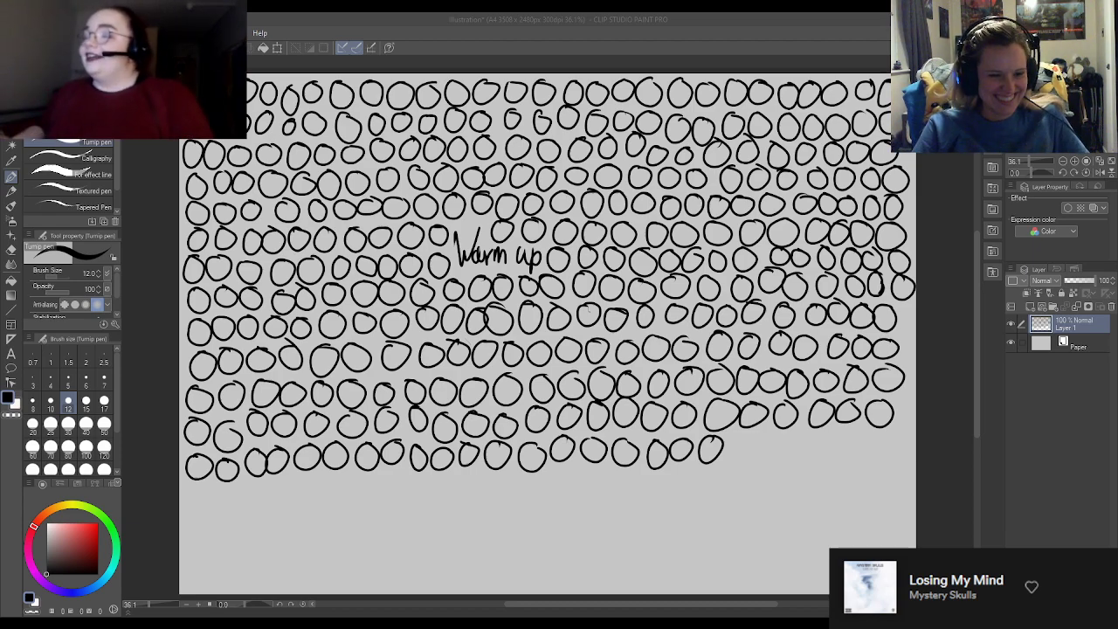
pyautogui.moveTo(749, 439)
pyautogui.mouseDown()
pyautogui.moveTo(802, 434)
pyautogui.moveTo(825, 452)
pyautogui.moveTo(831, 435)
pyautogui.moveTo(856, 433)
pyautogui.moveTo(879, 458)
pyautogui.moveTo(886, 431)
pyautogui.mouseUp()
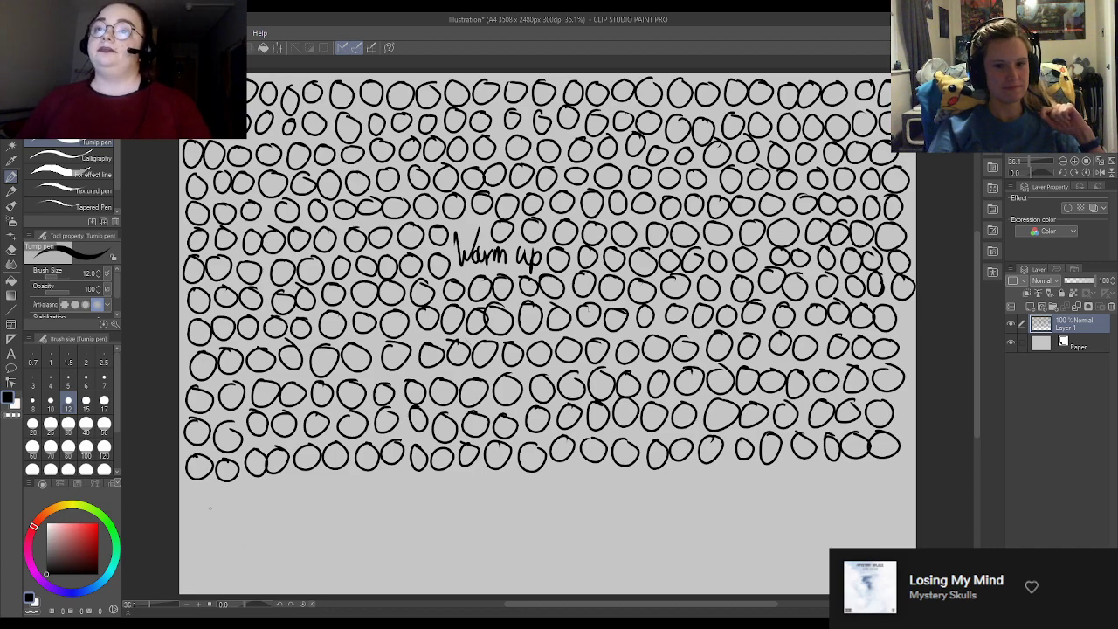
# Step: Draw a fourteenth row of small circles across the full canvas width
pyautogui.moveTo(199, 481)
pyautogui.mouseDown()
pyautogui.moveTo(240, 493)
pyautogui.moveTo(253, 480)
pyautogui.moveTo(421, 473)
pyautogui.moveTo(447, 500)
pyautogui.moveTo(457, 476)
pyautogui.mouseUp()
pyautogui.moveTo(484, 472)
pyautogui.mouseDown()
pyautogui.moveTo(472, 494)
pyautogui.moveTo(486, 473)
pyautogui.moveTo(621, 475)
pyautogui.moveTo(636, 496)
pyautogui.moveTo(651, 478)
pyautogui.moveTo(674, 487)
pyautogui.moveTo(700, 474)
pyautogui.mouseUp()
pyautogui.moveTo(723, 468)
pyautogui.mouseDown()
pyautogui.moveTo(714, 472)
pyautogui.moveTo(732, 468)
pyautogui.moveTo(758, 495)
pyautogui.moveTo(762, 475)
pyautogui.moveTo(884, 482)
pyautogui.moveTo(900, 465)
pyautogui.mouseUp()
# Step: Draw a fifteenth row of small circles across the canvas beneath the fourteenth row
pyautogui.moveTo(199, 513)
pyautogui.mouseDown()
pyautogui.moveTo(230, 538)
pyautogui.moveTo(256, 515)
pyautogui.mouseUp()
pyautogui.moveTo(280, 514)
pyautogui.mouseDown()
pyautogui.moveTo(281, 531)
pyautogui.moveTo(278, 514)
pyautogui.moveTo(337, 528)
pyautogui.moveTo(352, 505)
pyautogui.mouseUp()
pyautogui.moveTo(379, 509)
pyautogui.mouseDown()
pyautogui.moveTo(365, 514)
pyautogui.moveTo(520, 504)
pyautogui.mouseUp()
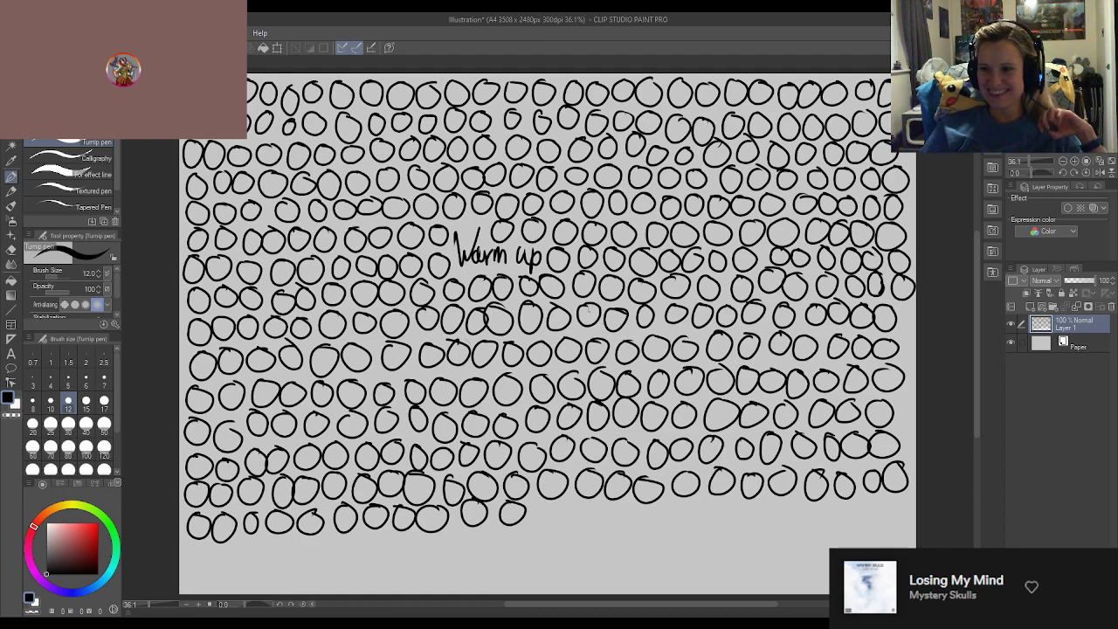
pyautogui.moveTo(549, 503)
pyautogui.mouseDown()
pyautogui.moveTo(538, 512)
pyautogui.moveTo(580, 499)
pyautogui.moveTo(636, 506)
pyautogui.moveTo(662, 524)
pyautogui.moveTo(678, 504)
pyautogui.mouseUp()
pyautogui.moveTo(701, 502)
pyautogui.mouseDown()
pyautogui.moveTo(694, 523)
pyautogui.moveTo(704, 503)
pyautogui.moveTo(773, 505)
pyautogui.moveTo(798, 524)
pyautogui.moveTo(819, 505)
pyautogui.mouseUp()
pyautogui.moveTo(846, 503)
pyautogui.mouseDown()
pyautogui.moveTo(835, 521)
pyautogui.moveTo(847, 503)
pyautogui.moveTo(903, 507)
pyautogui.mouseUp()
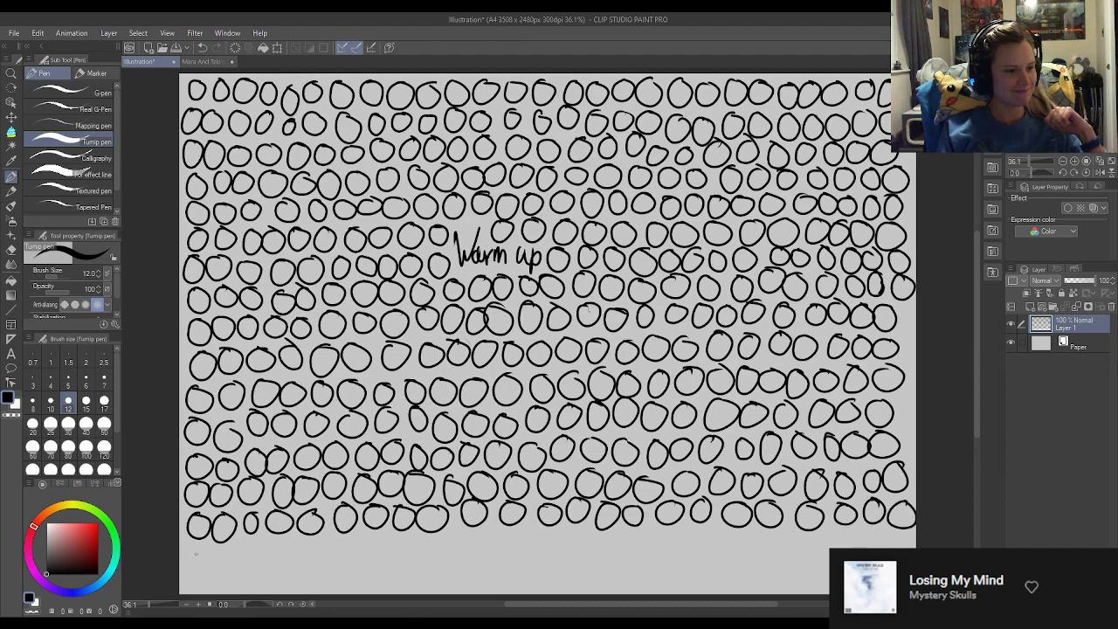
# Step: Draw a sixteenth row of small circles across the canvas beneath the fifteenth row
pyautogui.moveTo(206, 542)
pyautogui.mouseDown()
pyautogui.moveTo(260, 563)
pyautogui.moveTo(320, 535)
pyautogui.moveTo(362, 560)
pyautogui.moveTo(383, 535)
pyautogui.moveTo(507, 546)
pyautogui.moveTo(545, 529)
pyautogui.mouseUp()
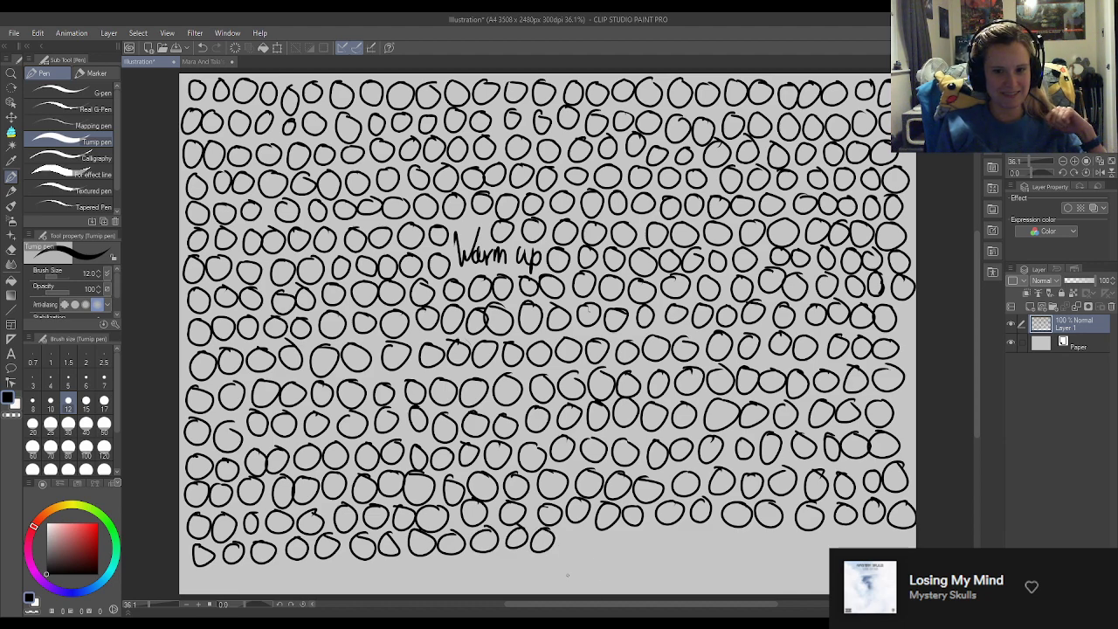
pyautogui.moveTo(610, 536)
pyautogui.mouseDown()
pyautogui.moveTo(680, 556)
pyautogui.moveTo(702, 521)
pyautogui.moveTo(765, 556)
pyautogui.moveTo(790, 534)
pyautogui.moveTo(832, 533)
pyautogui.mouseUp()
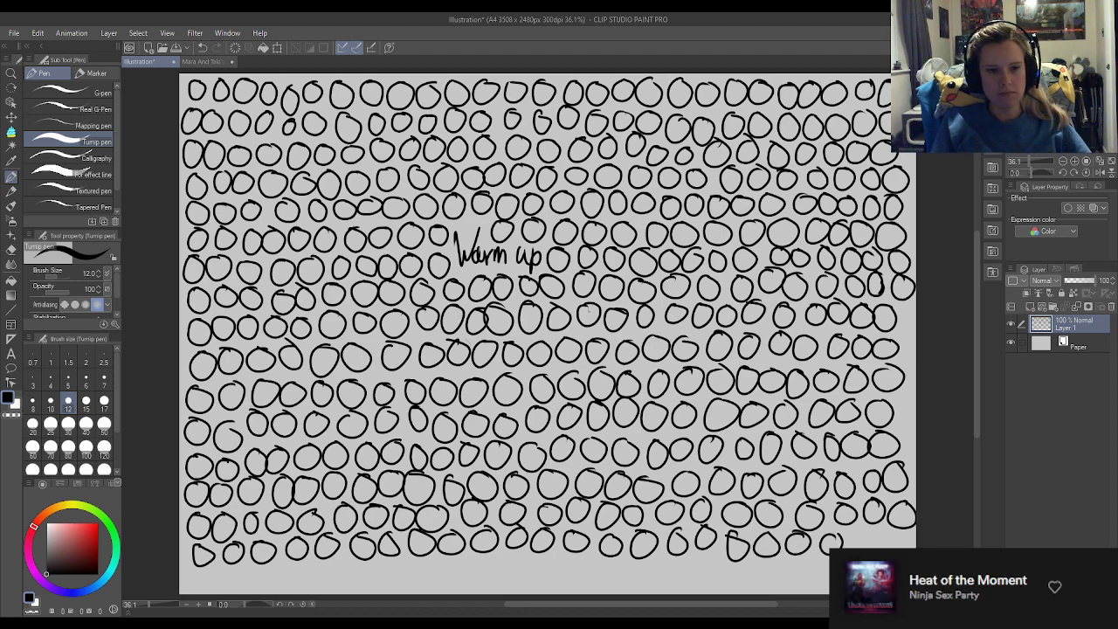
pyautogui.moveTo(859, 530); pyautogui.dragTo(889, 535)
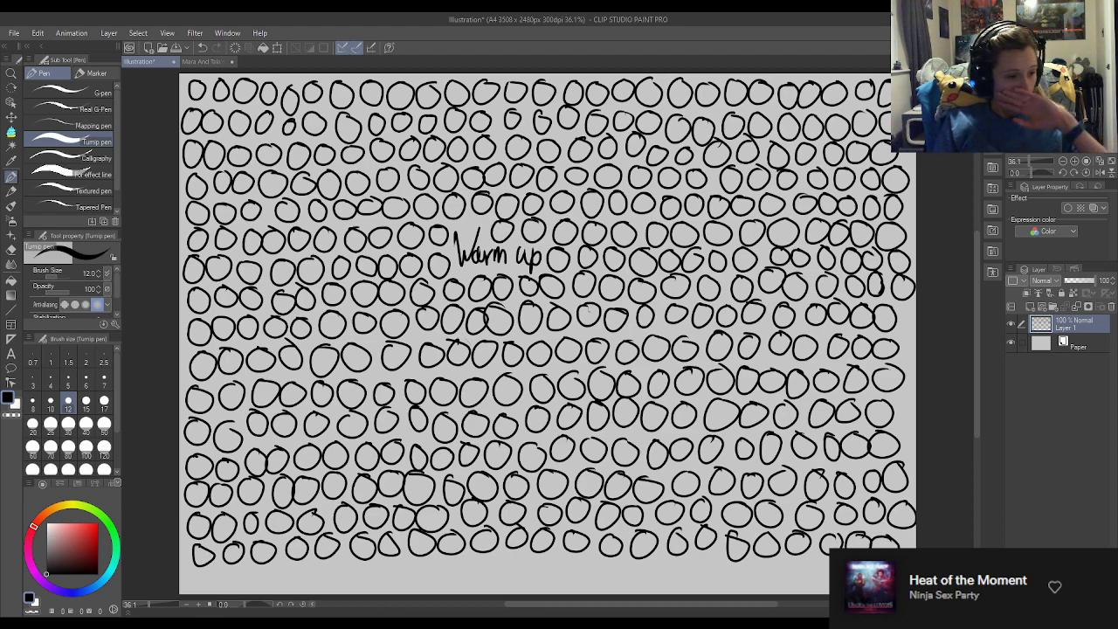
# Step: Draw a last, seventeenth row of small circles along the canvas's lower edge
pyautogui.moveTo(202, 567)
pyautogui.mouseDown()
pyautogui.moveTo(232, 591)
pyautogui.moveTo(228, 568)
pyautogui.mouseUp()
pyautogui.moveTo(255, 564)
pyautogui.mouseDown()
pyautogui.moveTo(304, 572)
pyautogui.moveTo(318, 562)
pyautogui.moveTo(389, 584)
pyautogui.moveTo(491, 589)
pyautogui.moveTo(484, 563)
pyautogui.mouseUp()
pyautogui.moveTo(517, 559)
pyautogui.mouseDown()
pyautogui.moveTo(506, 583)
pyautogui.moveTo(519, 561)
pyautogui.moveTo(583, 562)
pyautogui.moveTo(601, 587)
pyautogui.moveTo(613, 561)
pyautogui.moveTo(648, 566)
pyautogui.mouseUp()
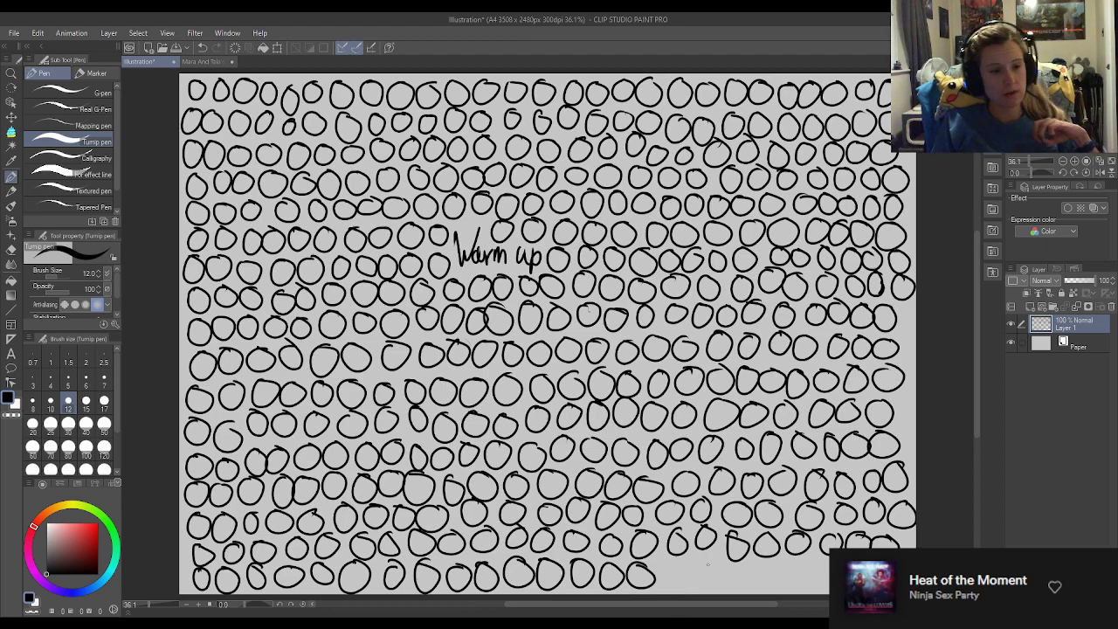
pyautogui.moveTo(680, 562)
pyautogui.mouseDown()
pyautogui.moveTo(679, 579)
pyautogui.moveTo(685, 563)
pyautogui.mouseUp()
pyautogui.moveTo(710, 562)
pyautogui.mouseDown()
pyautogui.moveTo(701, 574)
pyautogui.moveTo(776, 561)
pyautogui.moveTo(794, 585)
pyautogui.moveTo(815, 566)
pyautogui.moveTo(826, 590)
pyautogui.mouseUp()
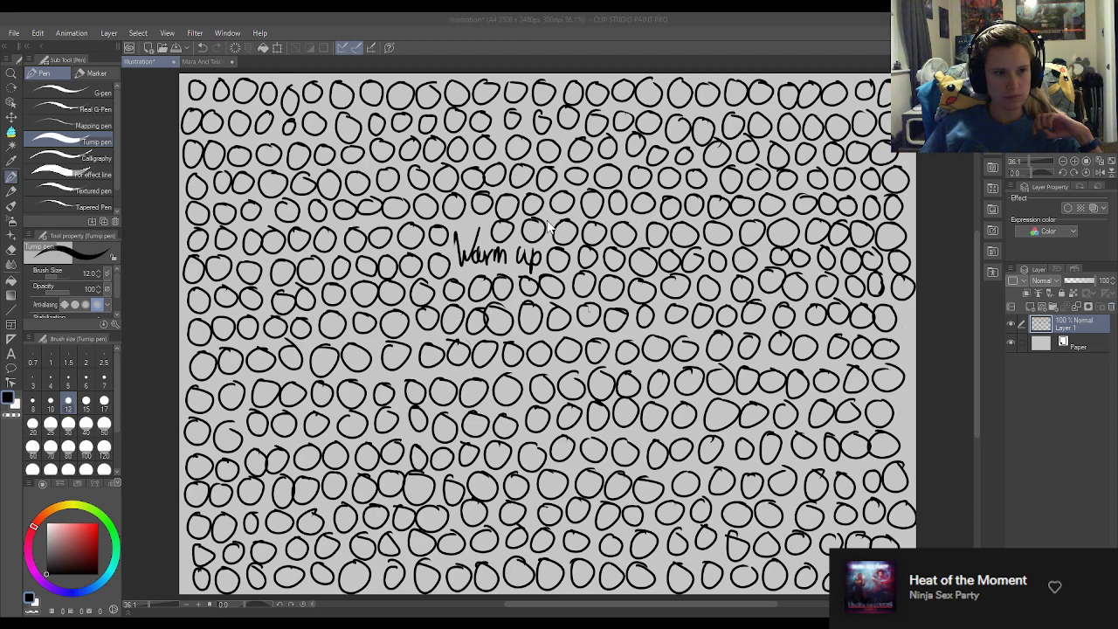
# Step: Clear all circles and lettering from Layer 1 and handwrite "Warm up" again in the upper middle of the canvas
pyautogui.press('Delete')
pyautogui.click(1028, 307)
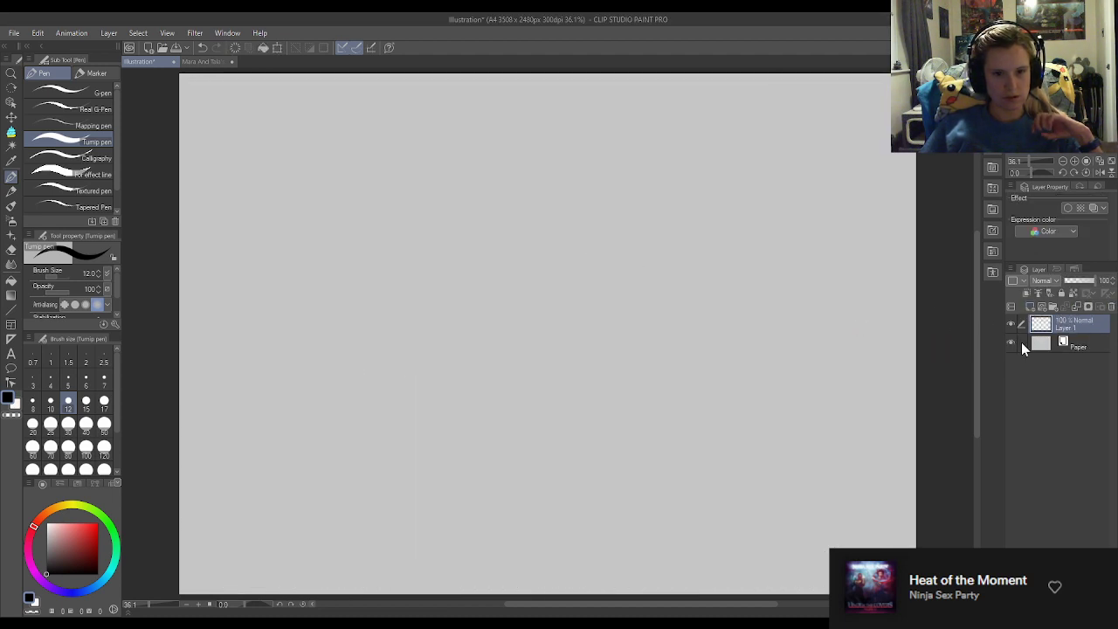
pyautogui.moveTo(453, 233)
pyautogui.mouseDown()
pyautogui.moveTo(456, 264)
pyautogui.moveTo(473, 229)
pyautogui.moveTo(484, 262)
pyautogui.moveTo(500, 243)
pyautogui.moveTo(512, 256)
pyautogui.mouseUp()
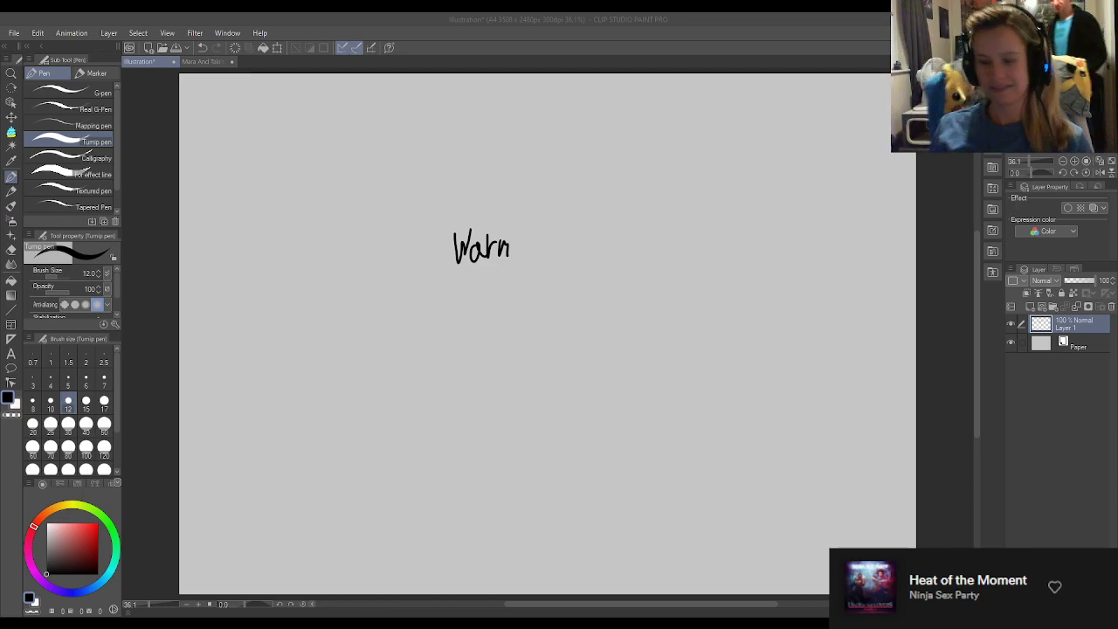
pyautogui.moveTo(510, 241); pyautogui.dragTo(518, 259)
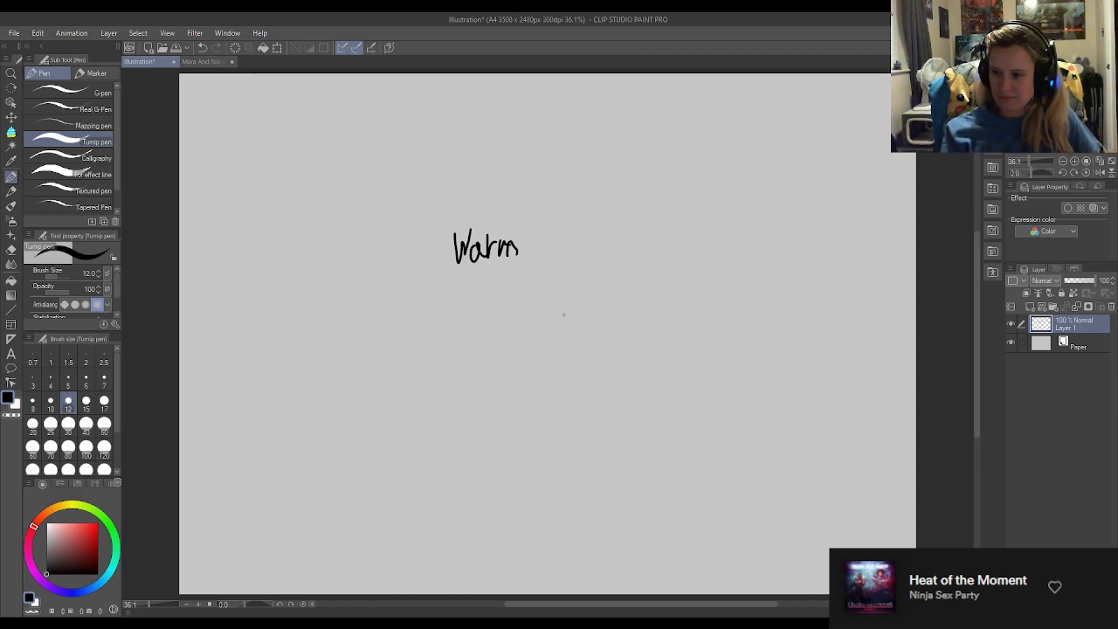
pyautogui.moveTo(541, 238); pyautogui.dragTo(559, 255)
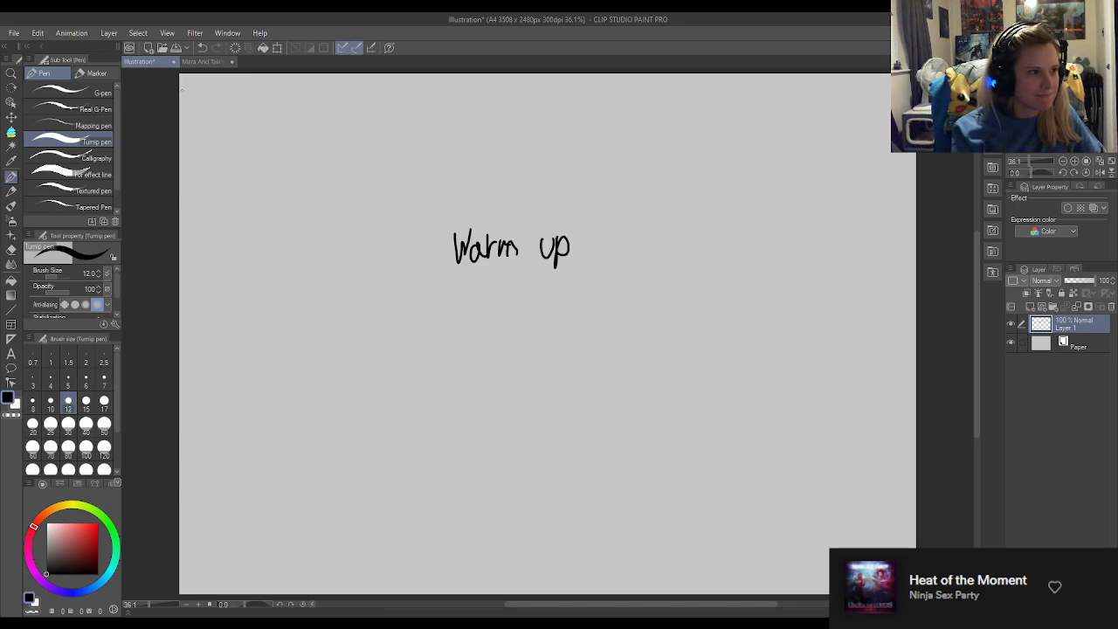
# Step: Draw a band of short, closely spaced vertical pen strokes along the canvas's upper edge, across its full width
pyautogui.moveTo(183, 75); pyautogui.dragTo(192, 123)
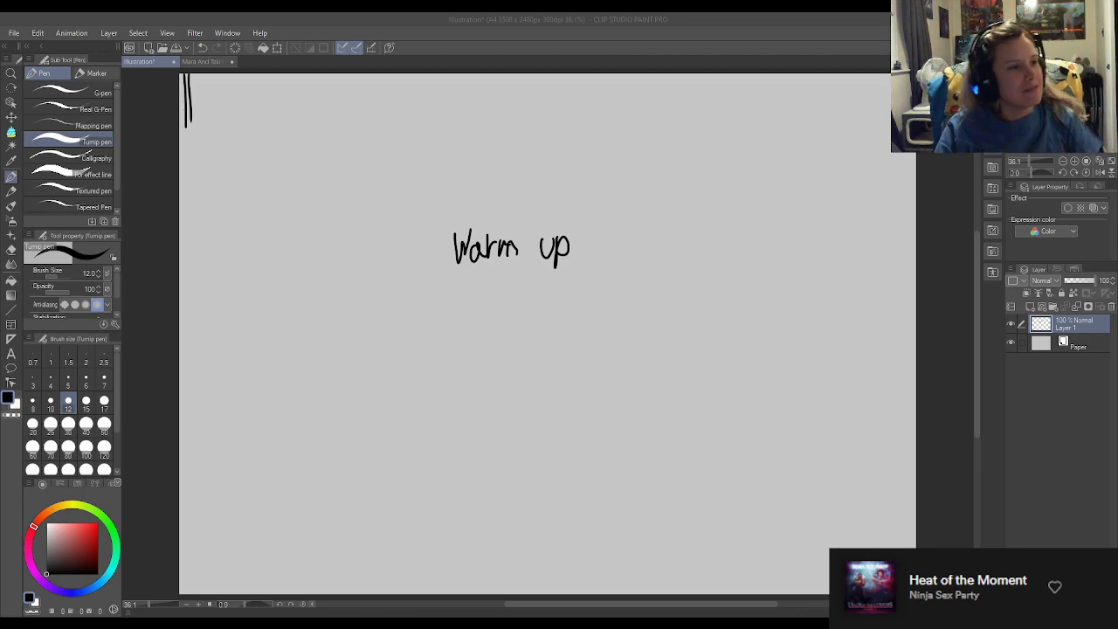
pyautogui.click(165, 140)
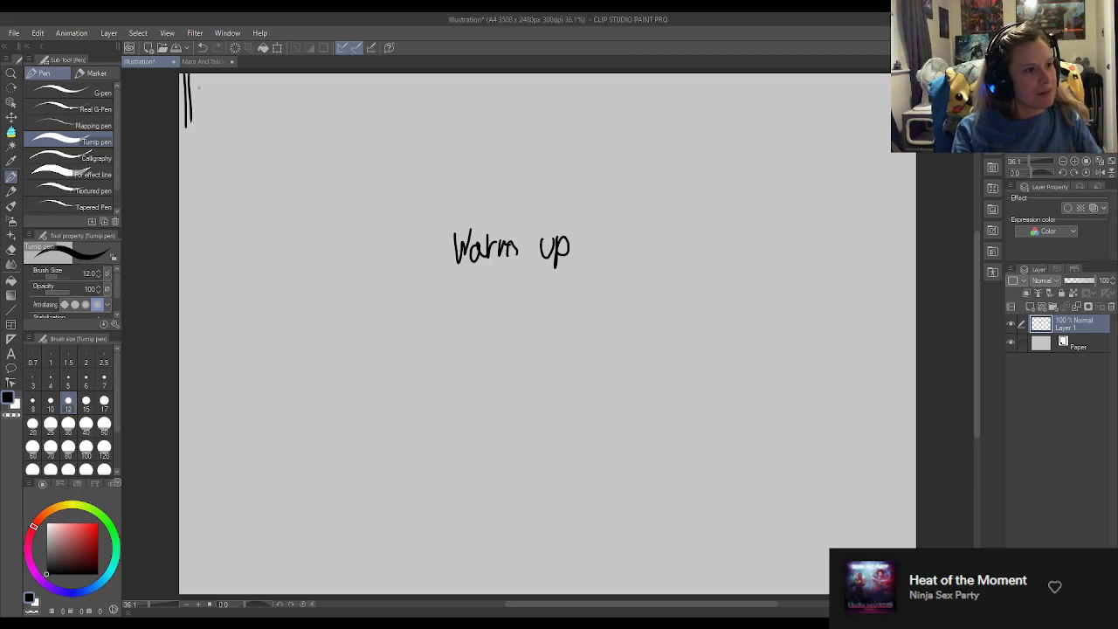
pyautogui.moveTo(192, 75); pyautogui.dragTo(192, 129)
pyautogui.moveTo(198, 77); pyautogui.dragTo(203, 135)
pyautogui.moveTo(207, 80); pyautogui.dragTo(214, 131)
pyautogui.moveTo(219, 77); pyautogui.dragTo(222, 125)
pyautogui.moveTo(226, 77); pyautogui.dragTo(233, 127)
pyautogui.moveTo(239, 75); pyautogui.dragTo(244, 129)
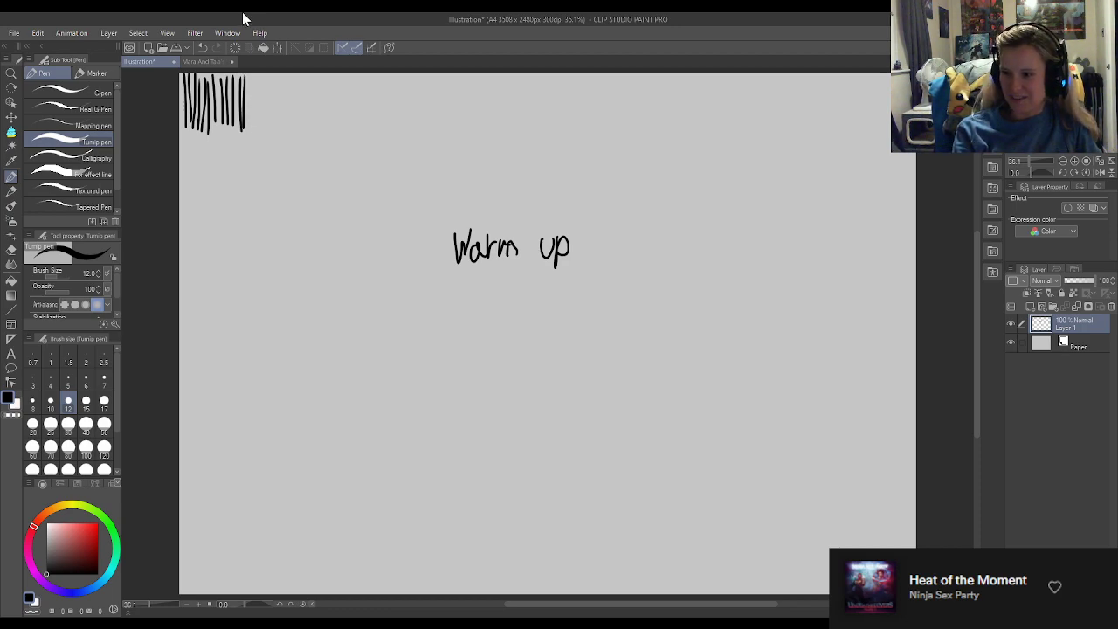
pyautogui.moveTo(249, 73); pyautogui.dragTo(255, 122)
pyautogui.moveTo(258, 74)
pyautogui.mouseDown()
pyautogui.moveTo(258, 112)
pyautogui.moveTo(272, 134)
pyautogui.moveTo(280, 129)
pyautogui.mouseUp()
pyautogui.moveTo(282, 77); pyautogui.dragTo(284, 126)
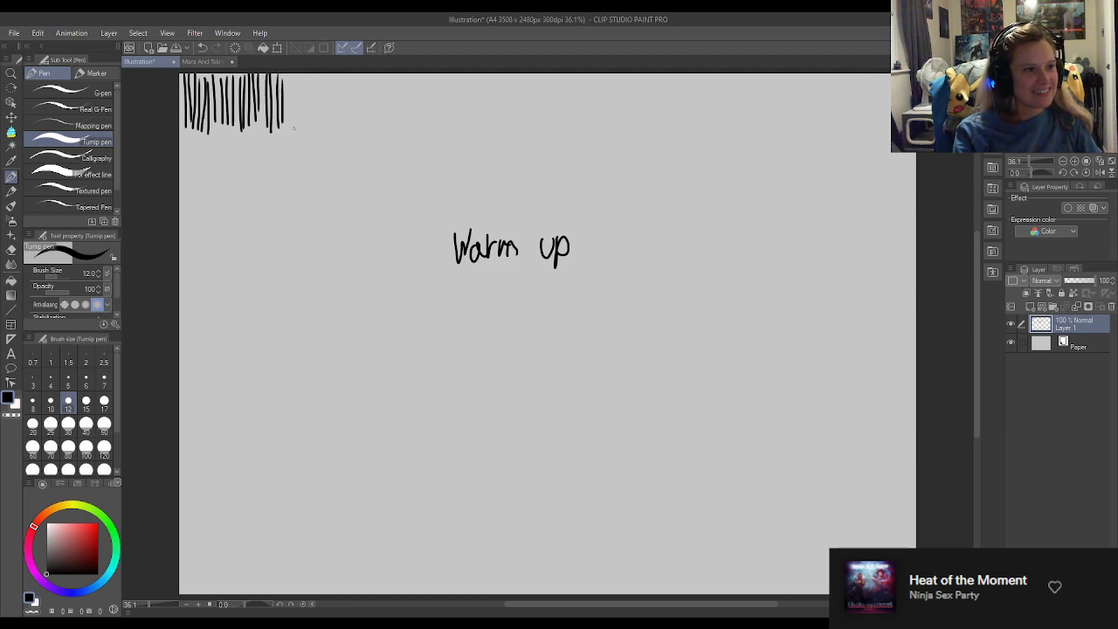
pyautogui.moveTo(289, 73); pyautogui.dragTo(296, 129)
pyautogui.moveTo(300, 74); pyautogui.dragTo(301, 128)
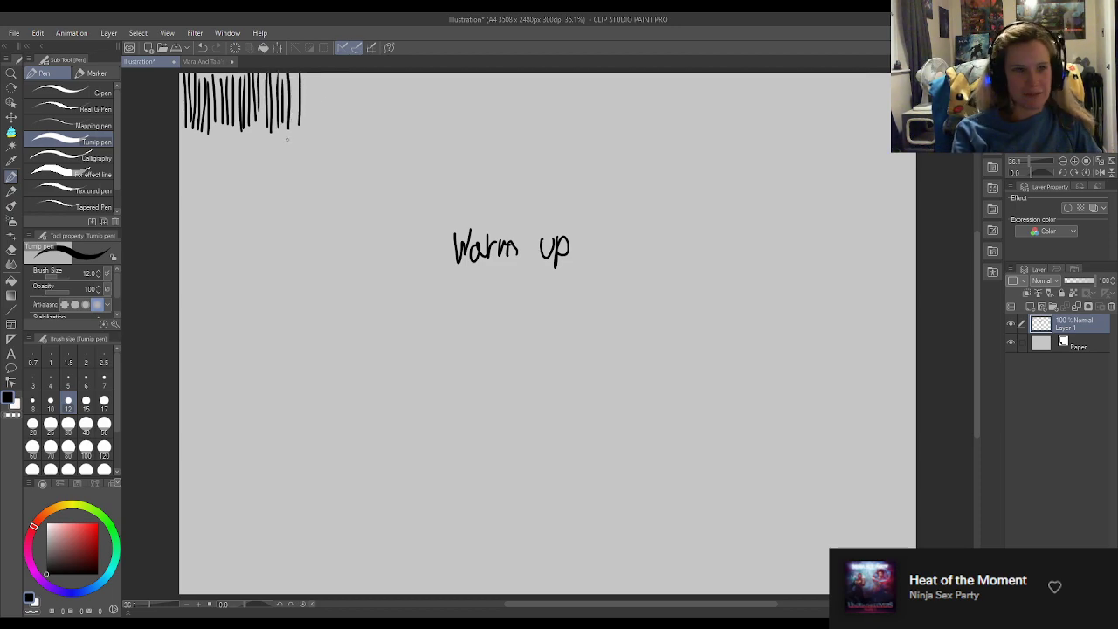
pyautogui.moveTo(295, 74)
pyautogui.mouseDown()
pyautogui.moveTo(297, 127)
pyautogui.moveTo(313, 126)
pyautogui.mouseUp()
pyautogui.moveTo(318, 75); pyautogui.dragTo(323, 124)
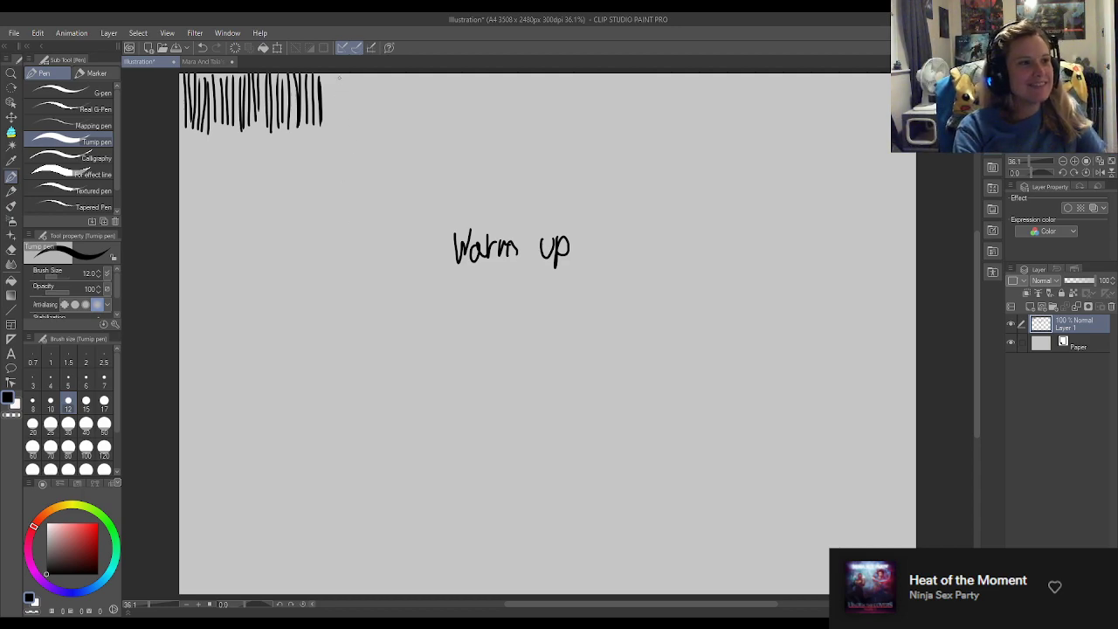
pyautogui.moveTo(327, 89); pyautogui.dragTo(335, 126)
pyautogui.moveTo(340, 72)
pyautogui.mouseDown()
pyautogui.moveTo(343, 136)
pyautogui.moveTo(354, 128)
pyautogui.mouseUp()
pyautogui.moveTo(362, 72)
pyautogui.mouseDown()
pyautogui.moveTo(363, 122)
pyautogui.moveTo(374, 126)
pyautogui.mouseUp()
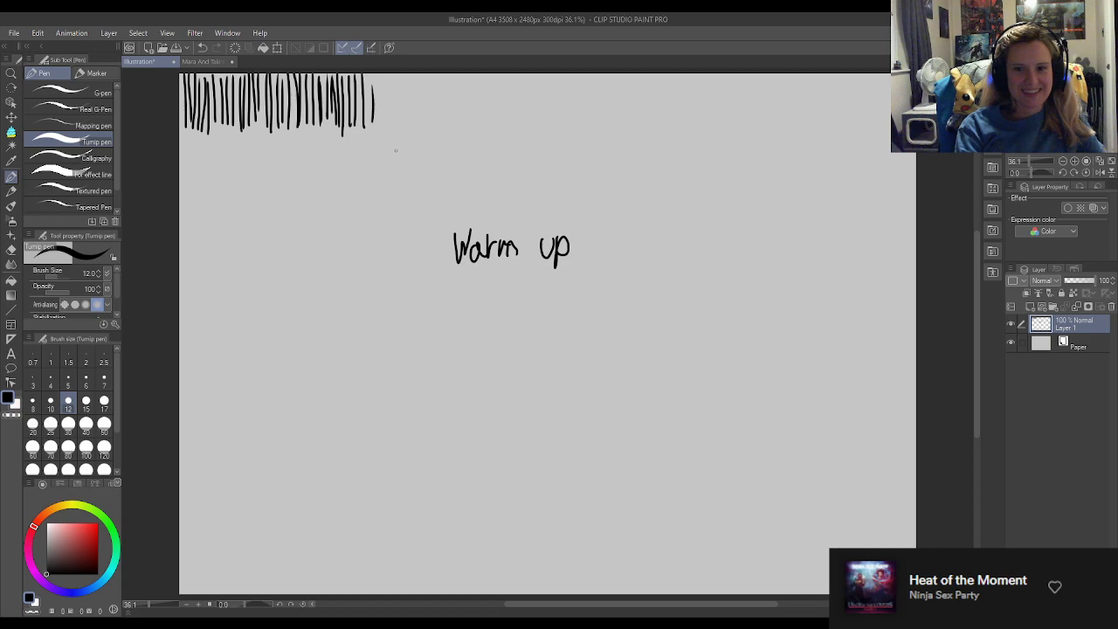
pyautogui.moveTo(376, 74); pyautogui.dragTo(377, 123)
pyautogui.moveTo(382, 75); pyautogui.dragTo(394, 129)
pyautogui.moveTo(401, 73); pyautogui.dragTo(405, 129)
pyautogui.moveTo(412, 77); pyautogui.dragTo(418, 122)
pyautogui.moveTo(425, 68)
pyautogui.mouseDown()
pyautogui.moveTo(425, 119)
pyautogui.moveTo(444, 124)
pyautogui.mouseUp()
pyautogui.moveTo(449, 74)
pyautogui.mouseDown()
pyautogui.moveTo(448, 127)
pyautogui.moveTo(472, 129)
pyautogui.moveTo(476, 112)
pyautogui.mouseUp()
pyautogui.moveTo(480, 71); pyautogui.dragTo(485, 129)
pyautogui.moveTo(488, 84); pyautogui.dragTo(489, 135)
pyautogui.moveTo(494, 73); pyautogui.dragTo(496, 131)
pyautogui.moveTo(502, 75); pyautogui.dragTo(508, 125)
pyautogui.moveTo(512, 73); pyautogui.dragTo(525, 128)
pyautogui.moveTo(528, 77); pyautogui.dragTo(534, 126)
pyautogui.moveTo(540, 76); pyautogui.dragTo(541, 128)
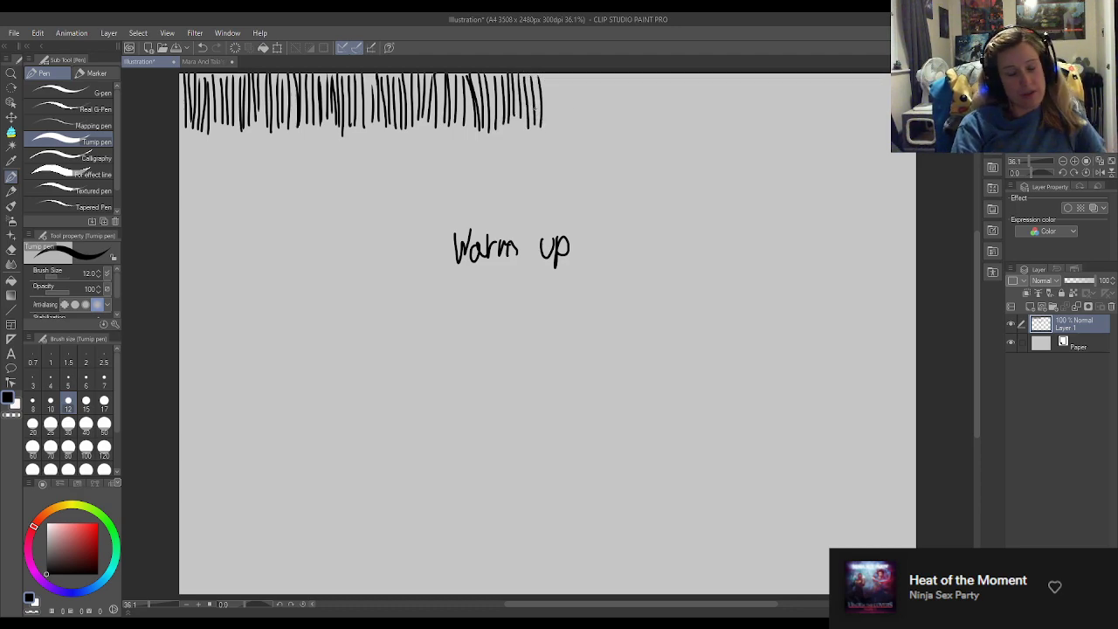
pyautogui.moveTo(545, 74); pyautogui.dragTo(546, 126)
pyautogui.moveTo(549, 74); pyautogui.dragTo(554, 124)
pyautogui.moveTo(558, 79); pyautogui.dragTo(560, 119)
pyautogui.moveTo(563, 73); pyautogui.dragTo(564, 125)
pyautogui.moveTo(569, 71); pyautogui.dragTo(578, 124)
pyautogui.moveTo(583, 76); pyautogui.dragTo(593, 126)
pyautogui.moveTo(598, 73)
pyautogui.mouseDown()
pyautogui.moveTo(601, 124)
pyautogui.moveTo(623, 131)
pyautogui.mouseUp()
pyautogui.moveTo(629, 73); pyautogui.dragTo(634, 124)
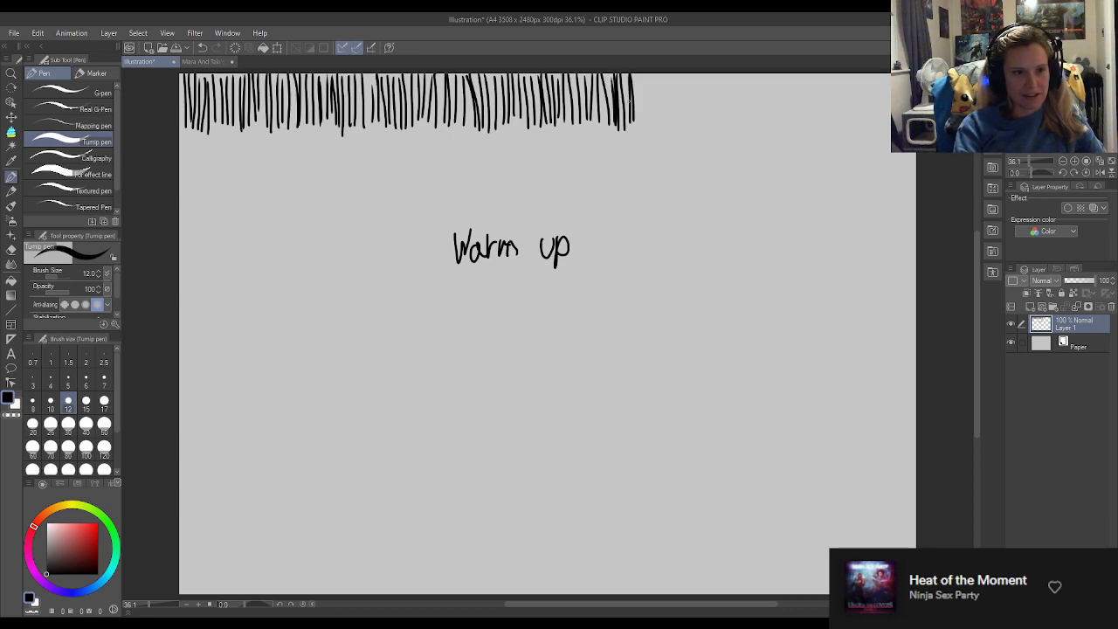
pyautogui.moveTo(641, 74); pyautogui.dragTo(650, 122)
pyautogui.moveTo(655, 73); pyautogui.dragTo(658, 128)
pyautogui.moveTo(661, 73); pyautogui.dragTo(669, 130)
pyautogui.moveTo(673, 73)
pyautogui.mouseDown()
pyautogui.moveTo(674, 124)
pyautogui.moveTo(687, 127)
pyautogui.mouseUp()
pyautogui.moveTo(692, 75)
pyautogui.mouseDown()
pyautogui.moveTo(692, 138)
pyautogui.moveTo(700, 121)
pyautogui.mouseUp()
pyautogui.moveTo(705, 72)
pyautogui.mouseDown()
pyautogui.moveTo(702, 136)
pyautogui.moveTo(707, 122)
pyautogui.moveTo(725, 126)
pyautogui.mouseUp()
pyautogui.moveTo(728, 73); pyautogui.dragTo(730, 126)
pyautogui.moveTo(736, 76); pyautogui.dragTo(737, 126)
pyautogui.moveTo(741, 73); pyautogui.dragTo(749, 131)
pyautogui.moveTo(760, 73)
pyautogui.mouseDown()
pyautogui.moveTo(763, 131)
pyautogui.moveTo(753, 124)
pyautogui.mouseUp()
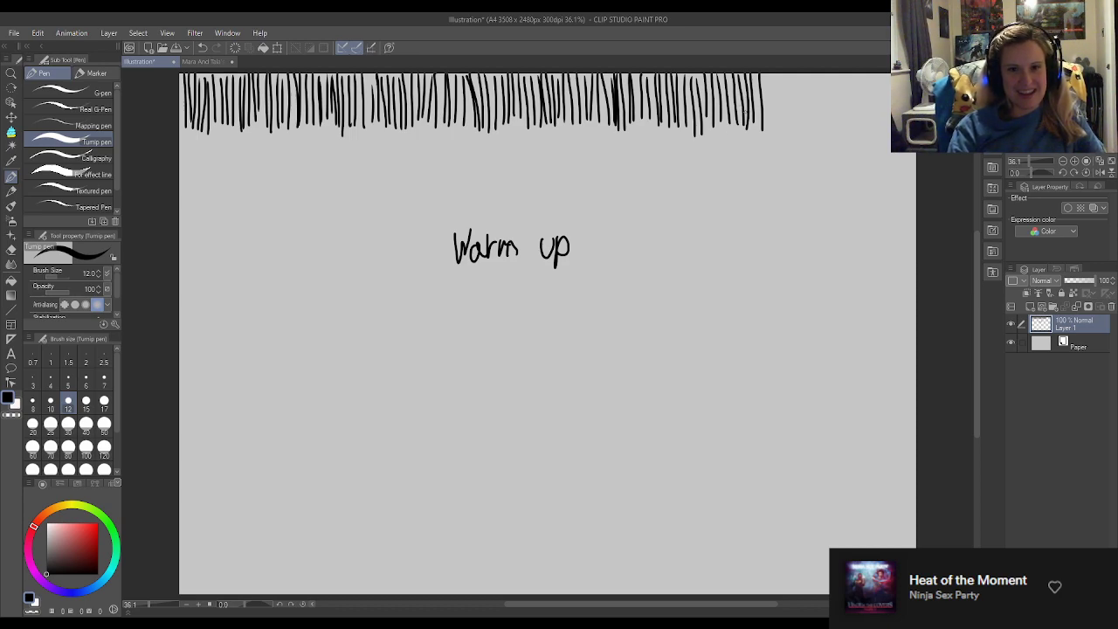
pyautogui.moveTo(766, 73); pyautogui.dragTo(767, 124)
pyautogui.moveTo(770, 73); pyautogui.dragTo(773, 126)
pyautogui.moveTo(776, 75); pyautogui.dragTo(777, 132)
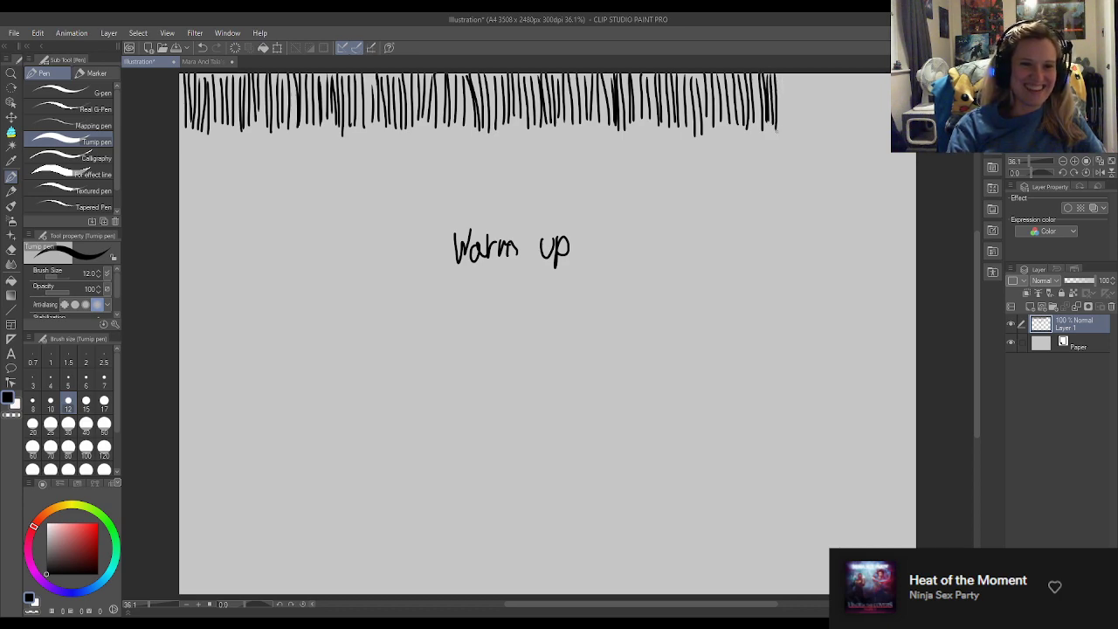
pyautogui.moveTo(783, 73); pyautogui.dragTo(787, 140)
pyautogui.moveTo(790, 74); pyautogui.dragTo(791, 129)
pyautogui.moveTo(795, 74); pyautogui.dragTo(802, 126)
pyautogui.moveTo(811, 74); pyautogui.dragTo(817, 131)
pyautogui.moveTo(820, 81); pyautogui.dragTo(826, 140)
pyautogui.moveTo(830, 79)
pyautogui.mouseDown()
pyautogui.moveTo(832, 139)
pyautogui.moveTo(846, 147)
pyautogui.mouseUp()
pyautogui.moveTo(849, 80); pyautogui.dragTo(859, 145)
pyautogui.moveTo(862, 79); pyautogui.dragTo(873, 140)
pyautogui.moveTo(876, 73); pyautogui.dragTo(881, 136)
pyautogui.moveTo(884, 73); pyautogui.dragTo(891, 135)
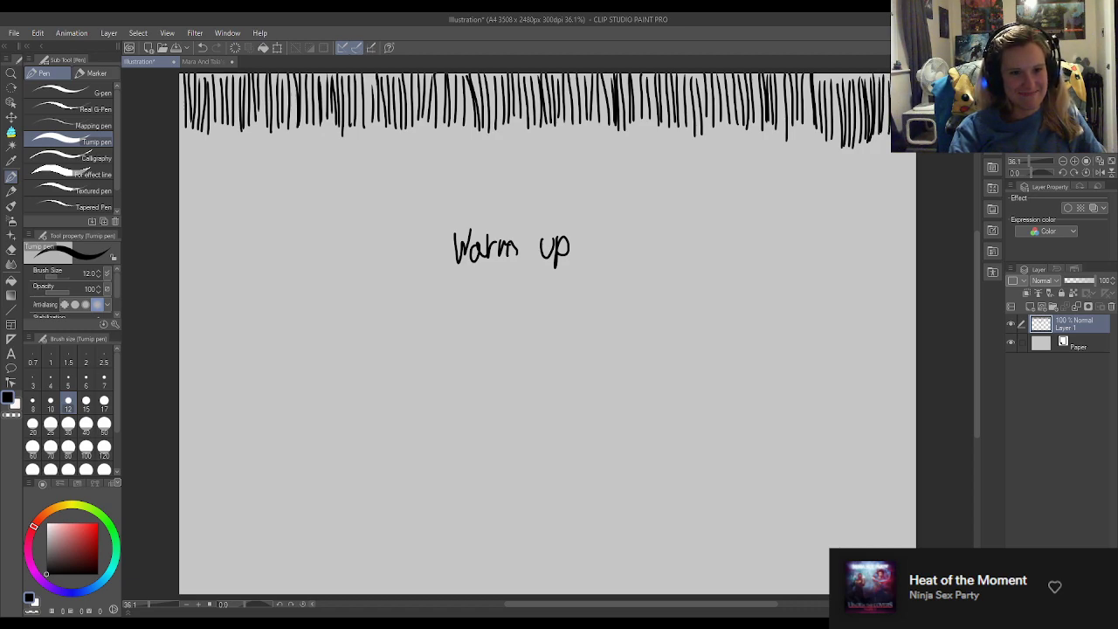
# Step: Draw a band of overlapping horizontal pen strokes across the full canvas width, between the vertical strokes and the "Warm up" lettering
pyautogui.moveTo(192, 137); pyautogui.dragTo(267, 136)
pyautogui.moveTo(182, 150)
pyautogui.mouseDown()
pyautogui.moveTo(269, 148)
pyautogui.moveTo(250, 167)
pyautogui.mouseUp()
pyautogui.moveTo(180, 179); pyautogui.dragTo(284, 185)
pyautogui.moveTo(180, 201); pyautogui.dragTo(279, 198)
pyautogui.moveTo(257, 137)
pyautogui.mouseDown()
pyautogui.moveTo(353, 132)
pyautogui.moveTo(341, 144)
pyautogui.mouseUp()
pyautogui.moveTo(237, 154)
pyautogui.mouseDown()
pyautogui.moveTo(365, 149)
pyautogui.moveTo(346, 155)
pyautogui.mouseUp()
pyautogui.moveTo(241, 164)
pyautogui.mouseDown()
pyautogui.moveTo(367, 158)
pyautogui.moveTo(370, 174)
pyautogui.mouseUp()
pyautogui.moveTo(262, 188); pyautogui.dragTo(356, 186)
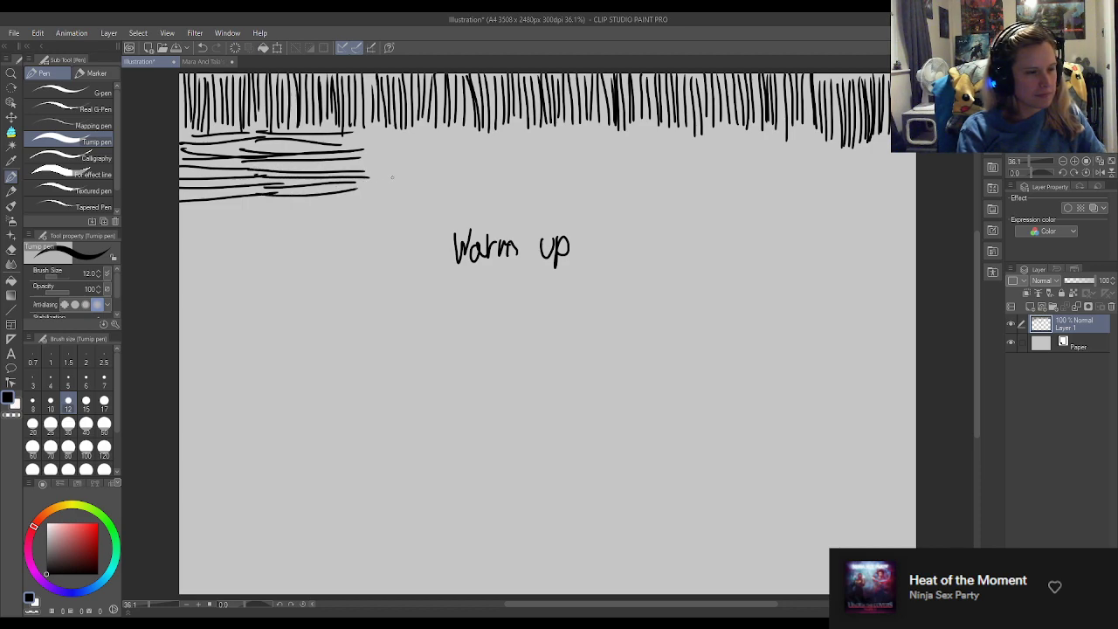
pyautogui.moveTo(343, 135); pyautogui.dragTo(437, 138)
pyautogui.moveTo(327, 149)
pyautogui.mouseDown()
pyautogui.moveTo(444, 153)
pyautogui.moveTo(425, 162)
pyautogui.mouseUp()
pyautogui.moveTo(321, 167)
pyautogui.mouseDown()
pyautogui.moveTo(391, 164)
pyautogui.moveTo(428, 178)
pyautogui.mouseUp()
pyautogui.moveTo(330, 190); pyautogui.dragTo(433, 184)
pyautogui.moveTo(425, 130); pyautogui.dragTo(530, 129)
pyautogui.moveTo(419, 159)
pyautogui.mouseDown()
pyautogui.moveTo(503, 160)
pyautogui.moveTo(412, 170)
pyautogui.moveTo(482, 179)
pyautogui.mouseUp()
pyautogui.moveTo(410, 184); pyautogui.dragTo(497, 179)
pyautogui.moveTo(490, 135); pyautogui.dragTo(555, 133)
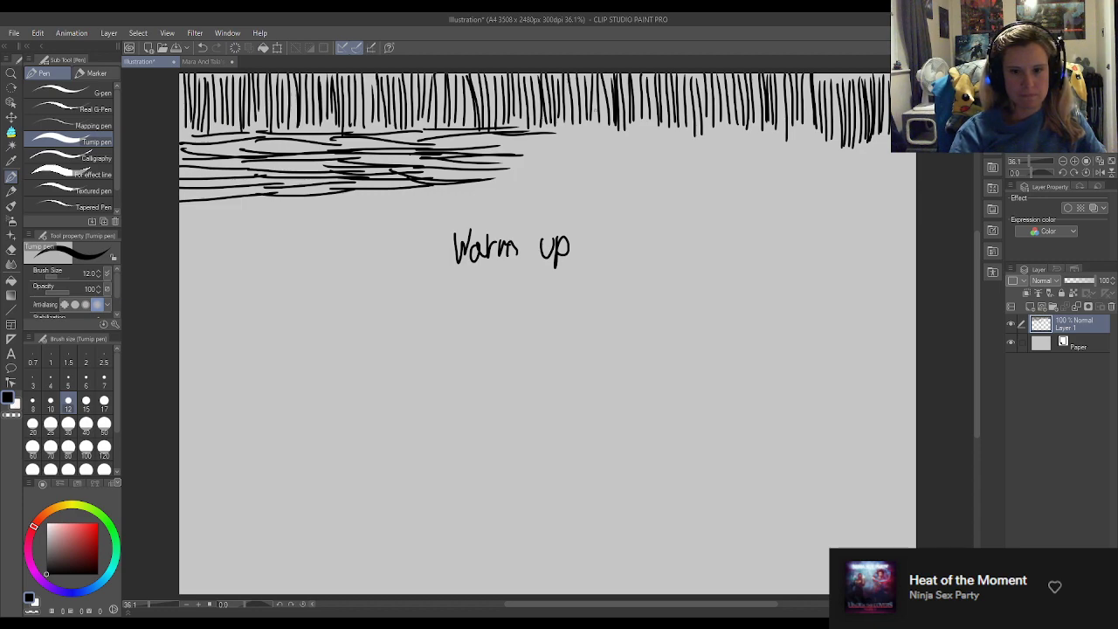
pyautogui.moveTo(543, 133); pyautogui.dragTo(597, 124)
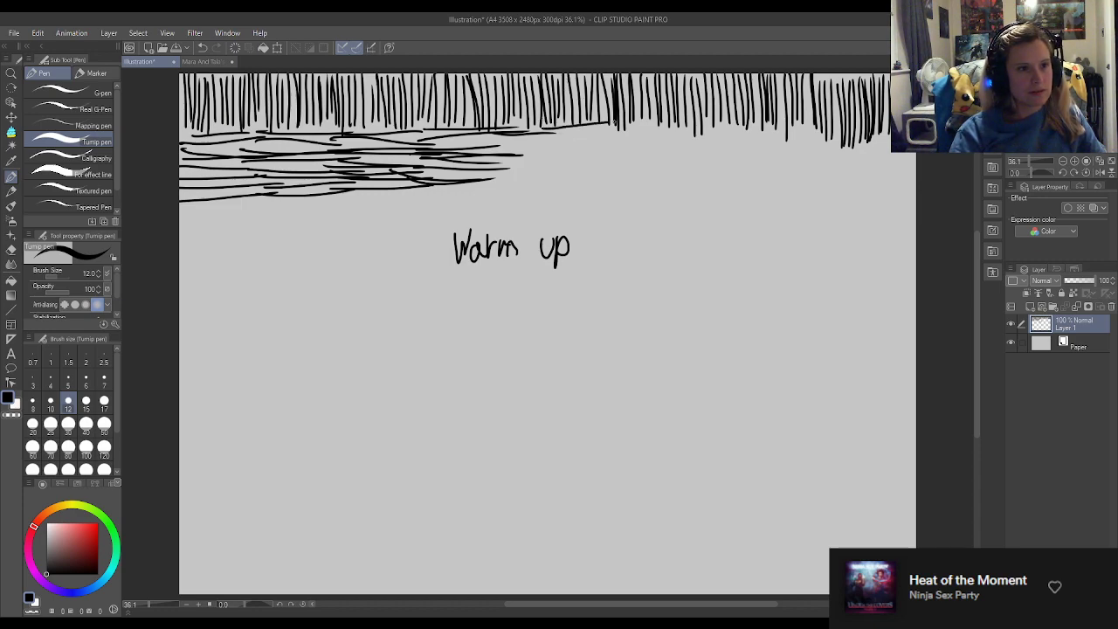
pyautogui.moveTo(509, 137); pyautogui.dragTo(621, 130)
pyautogui.moveTo(500, 145)
pyautogui.mouseDown()
pyautogui.moveTo(607, 139)
pyautogui.moveTo(635, 145)
pyautogui.moveTo(636, 160)
pyautogui.mouseUp()
pyautogui.moveTo(499, 170)
pyautogui.mouseDown()
pyautogui.moveTo(642, 165)
pyautogui.moveTo(618, 178)
pyautogui.mouseUp()
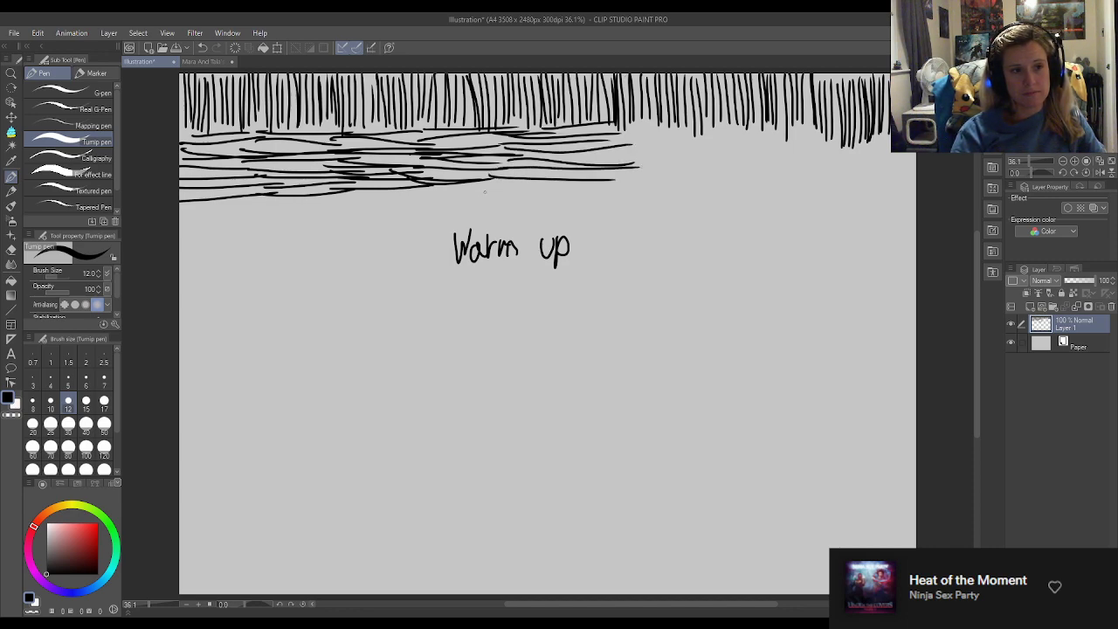
pyautogui.moveTo(494, 184); pyautogui.dragTo(611, 180)
pyautogui.moveTo(613, 131)
pyautogui.mouseDown()
pyautogui.moveTo(711, 125)
pyautogui.moveTo(719, 143)
pyautogui.mouseUp()
pyautogui.moveTo(597, 155)
pyautogui.mouseDown()
pyautogui.moveTo(721, 153)
pyautogui.moveTo(644, 172)
pyautogui.moveTo(718, 165)
pyautogui.mouseUp()
pyautogui.moveTo(587, 173)
pyautogui.mouseDown()
pyautogui.moveTo(701, 170)
pyautogui.moveTo(712, 184)
pyautogui.mouseUp()
pyautogui.moveTo(691, 132); pyautogui.dragTo(795, 143)
pyautogui.moveTo(672, 149)
pyautogui.mouseDown()
pyautogui.moveTo(797, 145)
pyautogui.moveTo(840, 158)
pyautogui.moveTo(813, 164)
pyautogui.mouseUp()
pyautogui.moveTo(679, 181); pyautogui.dragTo(813, 178)
pyautogui.moveTo(676, 188); pyautogui.dragTo(789, 187)
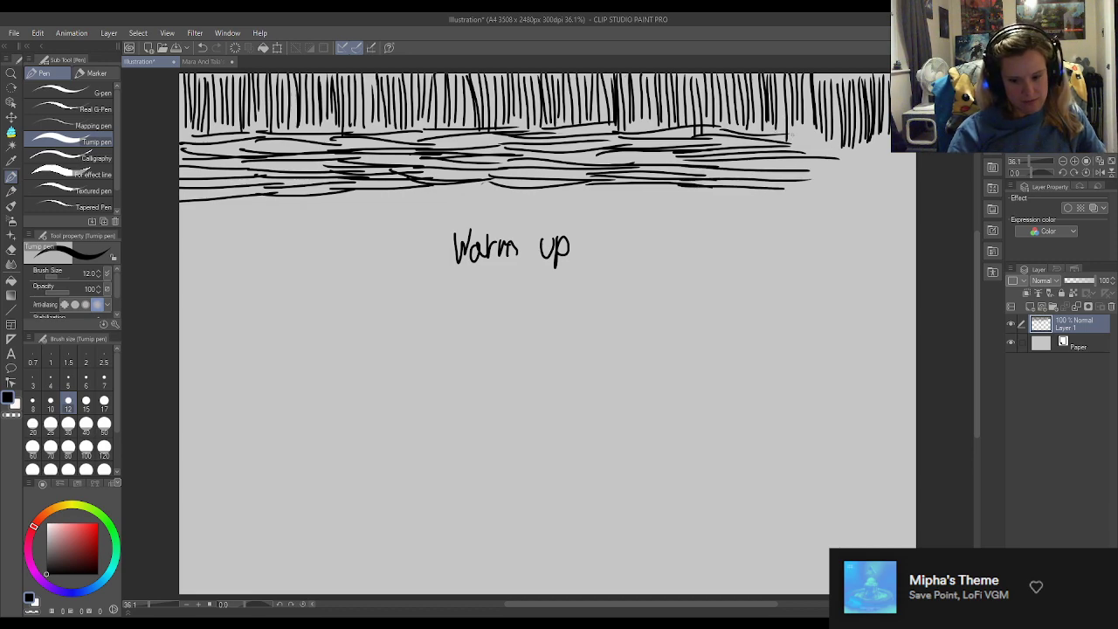
pyautogui.moveTo(788, 131); pyautogui.dragTo(828, 133)
pyautogui.moveTo(788, 138); pyautogui.dragTo(838, 149)
pyautogui.moveTo(793, 154); pyautogui.dragTo(839, 153)
pyautogui.moveTo(800, 175); pyautogui.dragTo(838, 180)
pyautogui.moveTo(790, 163); pyautogui.dragTo(845, 162)
pyautogui.moveTo(794, 170)
pyautogui.mouseDown()
pyautogui.moveTo(849, 169)
pyautogui.moveTo(883, 149)
pyautogui.moveTo(914, 153)
pyautogui.mouseUp()
pyautogui.moveTo(830, 157); pyautogui.dragTo(914, 155)
pyautogui.moveTo(837, 159)
pyautogui.mouseDown()
pyautogui.moveTo(918, 157)
pyautogui.moveTo(907, 163)
pyautogui.mouseUp()
pyautogui.moveTo(823, 173)
pyautogui.mouseDown()
pyautogui.moveTo(896, 169)
pyautogui.moveTo(835, 182)
pyautogui.mouseUp()
pyautogui.moveTo(830, 184); pyautogui.dragTo(915, 184)
pyautogui.moveTo(829, 193); pyautogui.dragTo(912, 198)
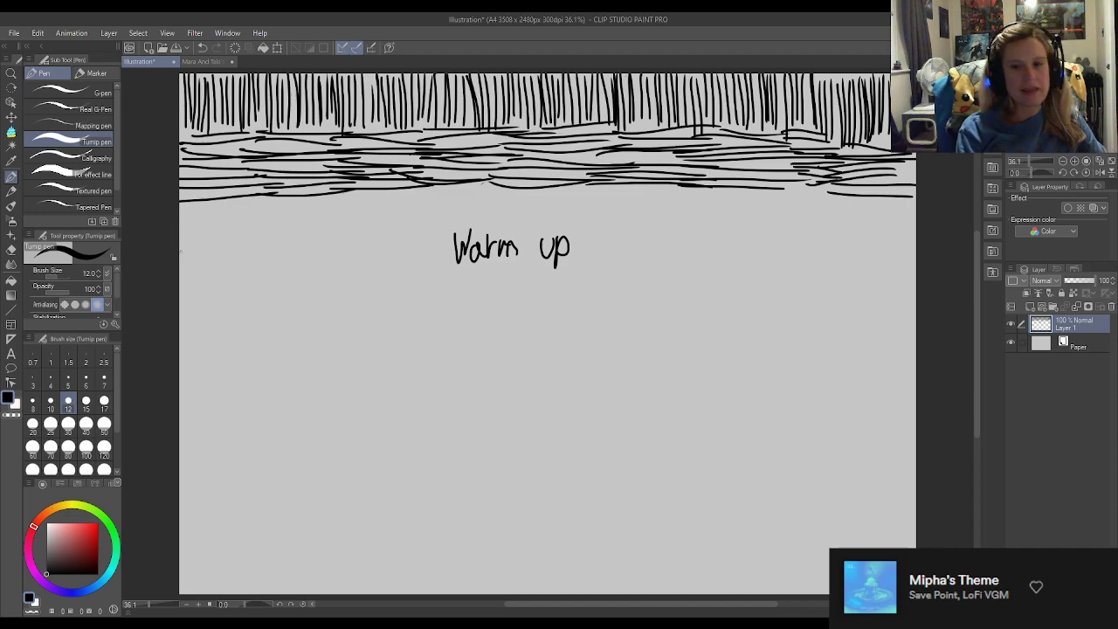
# Step: Draw a second band of closely spaced vertical pen strokes across the full canvas width, beneath the horizontal band and around the "Warm up" lettering
pyautogui.moveTo(183, 203)
pyautogui.mouseDown()
pyautogui.moveTo(183, 259)
pyautogui.moveTo(189, 240)
pyautogui.moveTo(194, 267)
pyautogui.mouseUp()
pyautogui.moveTo(195, 204); pyautogui.dragTo(201, 277)
pyautogui.moveTo(203, 211); pyautogui.dragTo(209, 271)
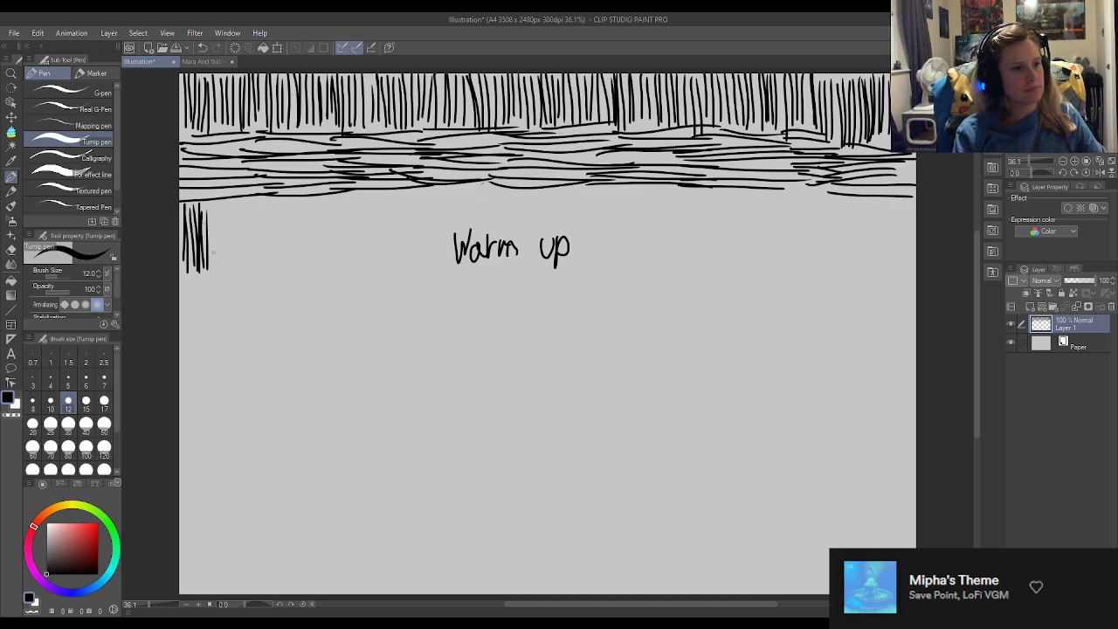
pyautogui.moveTo(212, 202); pyautogui.dragTo(214, 268)
pyautogui.moveTo(219, 201); pyautogui.dragTo(221, 269)
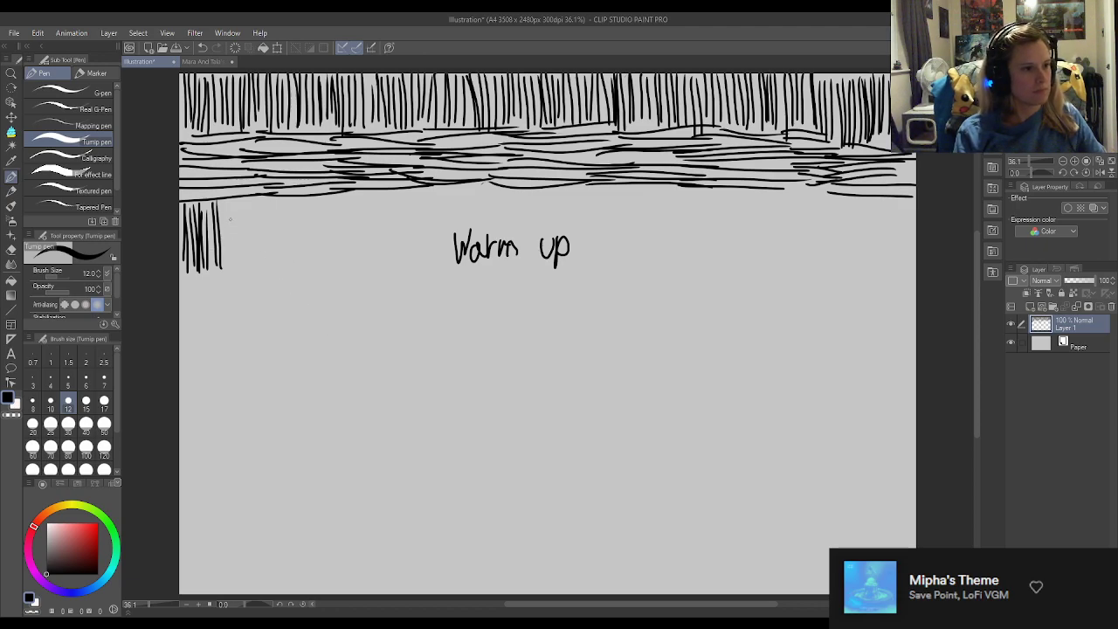
pyautogui.moveTo(226, 210); pyautogui.dragTo(229, 271)
pyautogui.moveTo(233, 206); pyautogui.dragTo(237, 280)
pyautogui.moveTo(240, 199); pyautogui.dragTo(245, 278)
pyautogui.moveTo(248, 203); pyautogui.dragTo(250, 280)
pyautogui.moveTo(253, 210); pyautogui.dragTo(255, 265)
pyautogui.moveTo(260, 203); pyautogui.dragTo(263, 258)
pyautogui.moveTo(265, 201); pyautogui.dragTo(271, 265)
pyautogui.moveTo(274, 203); pyautogui.dragTo(277, 262)
pyautogui.moveTo(281, 203); pyautogui.dragTo(286, 262)
pyautogui.moveTo(290, 203); pyautogui.dragTo(295, 270)
pyautogui.moveTo(298, 204); pyautogui.dragTo(302, 271)
pyautogui.moveTo(306, 201); pyautogui.dragTo(310, 276)
pyautogui.moveTo(312, 207); pyautogui.dragTo(317, 268)
pyautogui.moveTo(319, 200); pyautogui.dragTo(327, 266)
pyautogui.moveTo(330, 195); pyautogui.dragTo(332, 273)
pyautogui.moveTo(336, 194); pyautogui.dragTo(342, 271)
pyautogui.moveTo(344, 198); pyautogui.dragTo(345, 271)
pyautogui.moveTo(348, 208); pyautogui.dragTo(350, 267)
pyautogui.moveTo(360, 204); pyautogui.dragTo(361, 262)
pyautogui.moveTo(365, 196); pyautogui.dragTo(373, 265)
pyautogui.moveTo(377, 197); pyautogui.dragTo(378, 262)
pyautogui.moveTo(385, 198); pyautogui.dragTo(386, 255)
pyautogui.moveTo(392, 196); pyautogui.dragTo(392, 261)
pyautogui.moveTo(396, 222); pyautogui.dragTo(397, 265)
pyautogui.moveTo(400, 189); pyautogui.dragTo(406, 264)
pyautogui.moveTo(412, 191)
pyautogui.mouseDown()
pyautogui.moveTo(412, 268)
pyautogui.moveTo(426, 262)
pyautogui.mouseUp()
pyautogui.moveTo(433, 194); pyautogui.dragTo(439, 269)
pyautogui.moveTo(445, 194)
pyautogui.mouseDown()
pyautogui.moveTo(446, 262)
pyautogui.moveTo(458, 190)
pyautogui.moveTo(462, 225)
pyautogui.mouseUp()
pyautogui.moveTo(466, 189); pyautogui.dragTo(472, 226)
pyautogui.moveTo(479, 189); pyautogui.dragTo(484, 230)
pyautogui.moveTo(487, 191); pyautogui.dragTo(496, 230)
pyautogui.moveTo(499, 192); pyautogui.dragTo(506, 232)
pyautogui.moveTo(510, 199); pyautogui.dragTo(516, 236)
pyautogui.moveTo(522, 204); pyautogui.dragTo(523, 232)
pyautogui.moveTo(529, 194); pyautogui.dragTo(534, 236)
pyautogui.moveTo(540, 198); pyautogui.dragTo(544, 229)
pyautogui.moveTo(549, 194); pyautogui.dragTo(556, 225)
pyautogui.moveTo(561, 190); pyautogui.dragTo(561, 229)
pyautogui.moveTo(566, 191); pyautogui.dragTo(566, 230)
pyautogui.moveTo(573, 187); pyautogui.dragTo(574, 262)
pyautogui.moveTo(578, 187); pyautogui.dragTo(583, 266)
pyautogui.moveTo(589, 182); pyautogui.dragTo(594, 262)
pyautogui.moveTo(601, 189); pyautogui.dragTo(608, 268)
pyautogui.moveTo(616, 185); pyautogui.dragTo(624, 262)
pyautogui.moveTo(628, 199); pyautogui.dragTo(634, 263)
pyautogui.moveTo(639, 189)
pyautogui.mouseDown()
pyautogui.moveTo(640, 264)
pyautogui.moveTo(653, 266)
pyautogui.mouseUp()
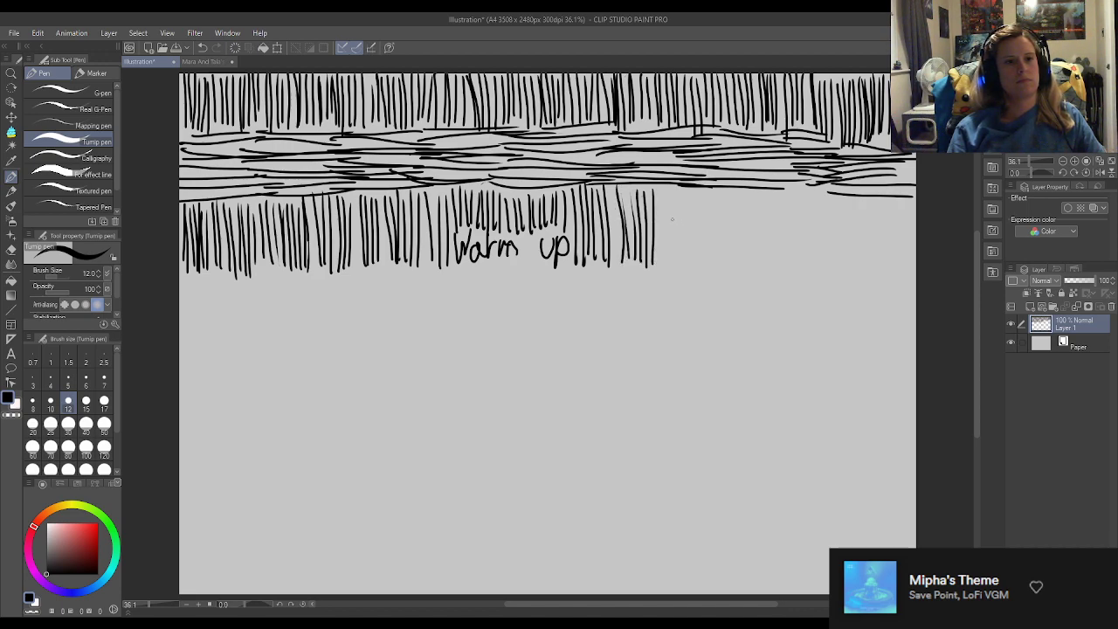
pyautogui.moveTo(661, 203); pyautogui.dragTo(663, 261)
pyautogui.moveTo(668, 186); pyautogui.dragTo(671, 264)
pyautogui.moveTo(676, 185); pyautogui.dragTo(680, 267)
pyautogui.moveTo(686, 184)
pyautogui.mouseDown()
pyautogui.moveTo(688, 265)
pyautogui.moveTo(714, 266)
pyautogui.mouseUp()
pyautogui.moveTo(718, 198); pyautogui.dragTo(729, 264)
pyautogui.moveTo(736, 191); pyautogui.dragTo(744, 261)
pyautogui.moveTo(750, 191); pyautogui.dragTo(759, 256)
pyautogui.moveTo(764, 194)
pyautogui.mouseDown()
pyautogui.moveTo(767, 252)
pyautogui.moveTo(779, 255)
pyautogui.mouseUp()
pyautogui.moveTo(785, 192); pyautogui.dragTo(787, 256)
pyautogui.moveTo(792, 188); pyautogui.dragTo(793, 254)
pyautogui.moveTo(799, 191); pyautogui.dragTo(808, 264)
pyautogui.moveTo(815, 189); pyautogui.dragTo(823, 266)
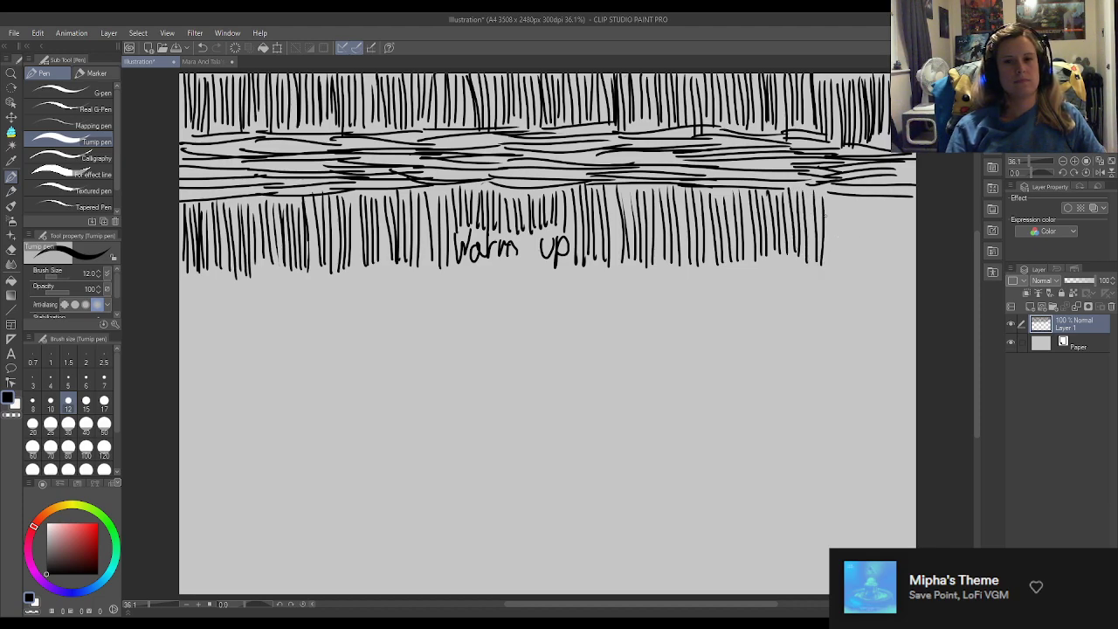
pyautogui.moveTo(827, 194); pyautogui.dragTo(830, 257)
pyautogui.moveTo(836, 194); pyautogui.dragTo(838, 260)
pyautogui.moveTo(846, 204); pyautogui.dragTo(856, 259)
pyautogui.moveTo(862, 199); pyautogui.dragTo(870, 262)
pyautogui.moveTo(875, 199); pyautogui.dragTo(885, 257)
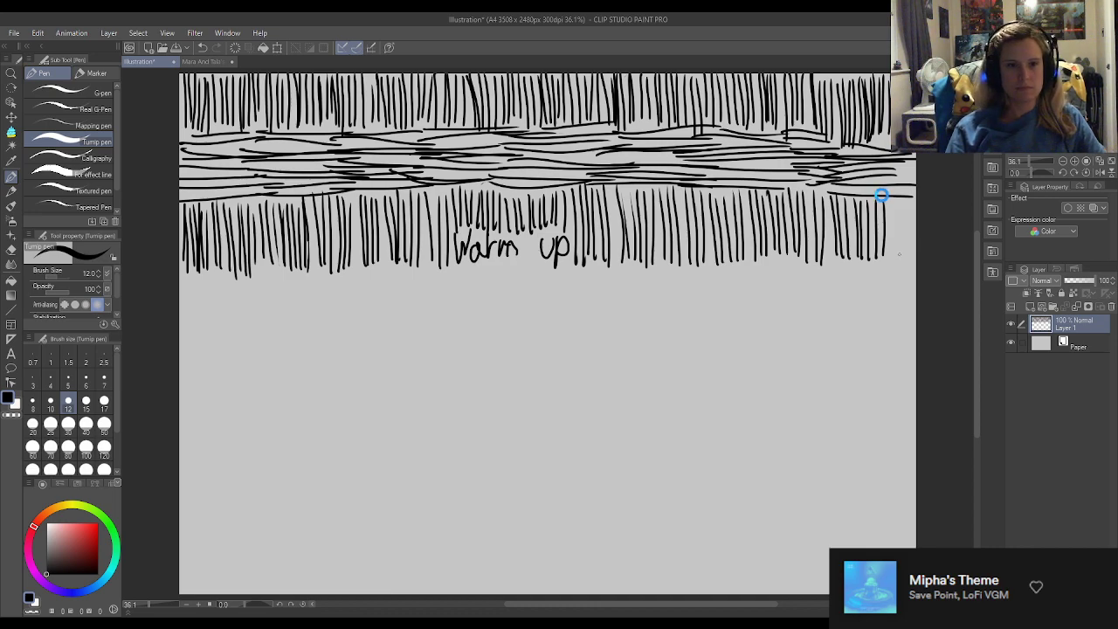
pyautogui.moveTo(889, 203); pyautogui.dragTo(898, 262)
pyautogui.moveTo(903, 199); pyautogui.dragTo(912, 262)
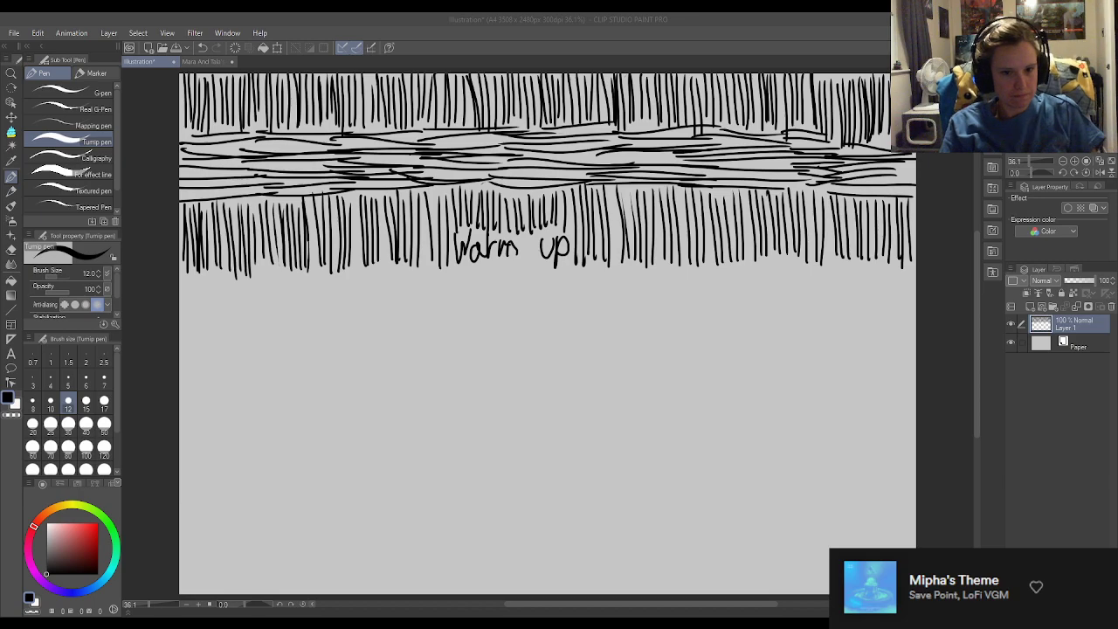
# Step: Draw a second band of overlapping horizontal pen strokes across the full canvas width, directly beneath the "Warm up" lettering and its vertical strokes
pyautogui.click(534, 330)
pyautogui.moveTo(199, 283); pyautogui.dragTo(176, 284)
pyautogui.moveTo(266, 281)
pyautogui.mouseDown()
pyautogui.moveTo(175, 285)
pyautogui.moveTo(276, 294)
pyautogui.mouseUp()
pyautogui.moveTo(176, 306); pyautogui.dragTo(260, 305)
pyautogui.moveTo(176, 315); pyautogui.dragTo(269, 315)
pyautogui.moveTo(177, 320); pyautogui.dragTo(262, 320)
pyautogui.moveTo(177, 329); pyautogui.dragTo(284, 326)
pyautogui.moveTo(272, 272); pyautogui.dragTo(362, 273)
pyautogui.moveTo(246, 285)
pyautogui.mouseDown()
pyautogui.moveTo(356, 285)
pyautogui.moveTo(364, 300)
pyautogui.mouseUp()
pyautogui.moveTo(240, 313); pyautogui.dragTo(374, 309)
pyautogui.moveTo(244, 319); pyautogui.dragTo(377, 319)
pyautogui.moveTo(217, 329); pyautogui.dragTo(378, 323)
pyautogui.moveTo(358, 268); pyautogui.dragTo(486, 268)
pyautogui.moveTo(357, 271); pyautogui.dragTo(475, 276)
pyautogui.moveTo(328, 286); pyautogui.dragTo(470, 294)
pyautogui.moveTo(330, 306); pyautogui.dragTo(472, 304)
pyautogui.moveTo(363, 316); pyautogui.dragTo(489, 318)
pyautogui.moveTo(463, 277); pyautogui.dragTo(572, 279)
pyautogui.moveTo(431, 298)
pyautogui.mouseDown()
pyautogui.moveTo(557, 290)
pyautogui.moveTo(551, 299)
pyautogui.mouseUp()
pyautogui.moveTo(416, 318); pyautogui.dragTo(556, 311)
pyautogui.moveTo(437, 323); pyautogui.dragTo(552, 318)
pyautogui.moveTo(545, 273); pyautogui.dragTo(678, 268)
pyautogui.moveTo(545, 277)
pyautogui.mouseDown()
pyautogui.moveTo(664, 272)
pyautogui.moveTo(650, 287)
pyautogui.mouseUp()
pyautogui.moveTo(524, 297)
pyautogui.mouseDown()
pyautogui.moveTo(668, 292)
pyautogui.moveTo(655, 296)
pyautogui.mouseUp()
pyautogui.moveTo(510, 316); pyautogui.dragTo(667, 311)
pyautogui.moveTo(514, 319); pyautogui.dragTo(669, 315)
pyautogui.moveTo(515, 328); pyautogui.dragTo(638, 321)
pyautogui.moveTo(661, 264); pyautogui.dragTo(746, 265)
pyautogui.moveTo(645, 271); pyautogui.dragTo(746, 270)
pyautogui.moveTo(620, 284)
pyautogui.mouseDown()
pyautogui.moveTo(736, 280)
pyautogui.moveTo(751, 293)
pyautogui.mouseUp()
pyautogui.moveTo(629, 304); pyautogui.dragTo(758, 297)
pyautogui.moveTo(608, 310); pyautogui.dragTo(751, 310)
pyautogui.moveTo(622, 316); pyautogui.dragTo(754, 317)
pyautogui.moveTo(617, 328); pyautogui.dragTo(746, 325)
pyautogui.moveTo(739, 263); pyautogui.dragTo(843, 269)
pyautogui.moveTo(711, 280); pyautogui.dragTo(838, 277)
pyautogui.moveTo(722, 290); pyautogui.dragTo(830, 285)
pyautogui.moveTo(760, 296); pyautogui.dragTo(837, 292)
pyautogui.moveTo(699, 303); pyautogui.dragTo(818, 297)
pyautogui.moveTo(697, 305); pyautogui.dragTo(812, 305)
pyautogui.moveTo(704, 312); pyautogui.dragTo(816, 308)
pyautogui.moveTo(749, 317); pyautogui.dragTo(813, 315)
pyautogui.moveTo(697, 324); pyautogui.dragTo(804, 325)
pyautogui.moveTo(818, 264)
pyautogui.mouseDown()
pyautogui.moveTo(908, 262)
pyautogui.moveTo(917, 277)
pyautogui.mouseUp()
pyautogui.moveTo(788, 287); pyautogui.dragTo(917, 292)
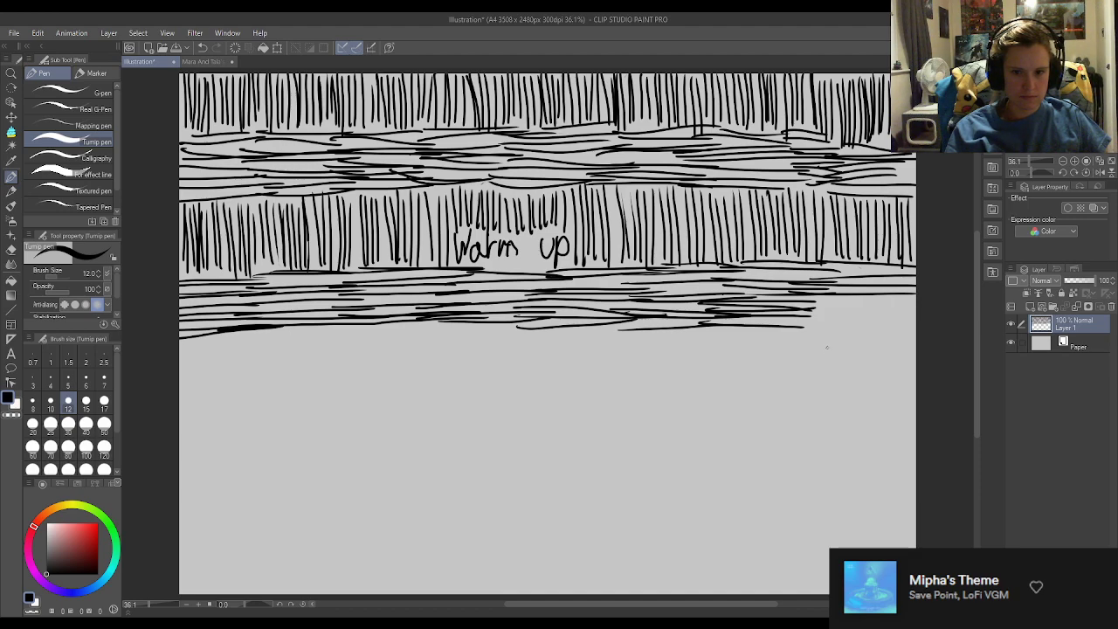
pyautogui.moveTo(830, 272); pyautogui.dragTo(911, 268)
pyautogui.moveTo(814, 307); pyautogui.dragTo(914, 306)
pyautogui.moveTo(794, 311)
pyautogui.mouseDown()
pyautogui.moveTo(914, 315)
pyautogui.moveTo(788, 318)
pyautogui.moveTo(946, 325)
pyautogui.mouseUp()
pyautogui.moveTo(811, 325); pyautogui.dragTo(947, 317)
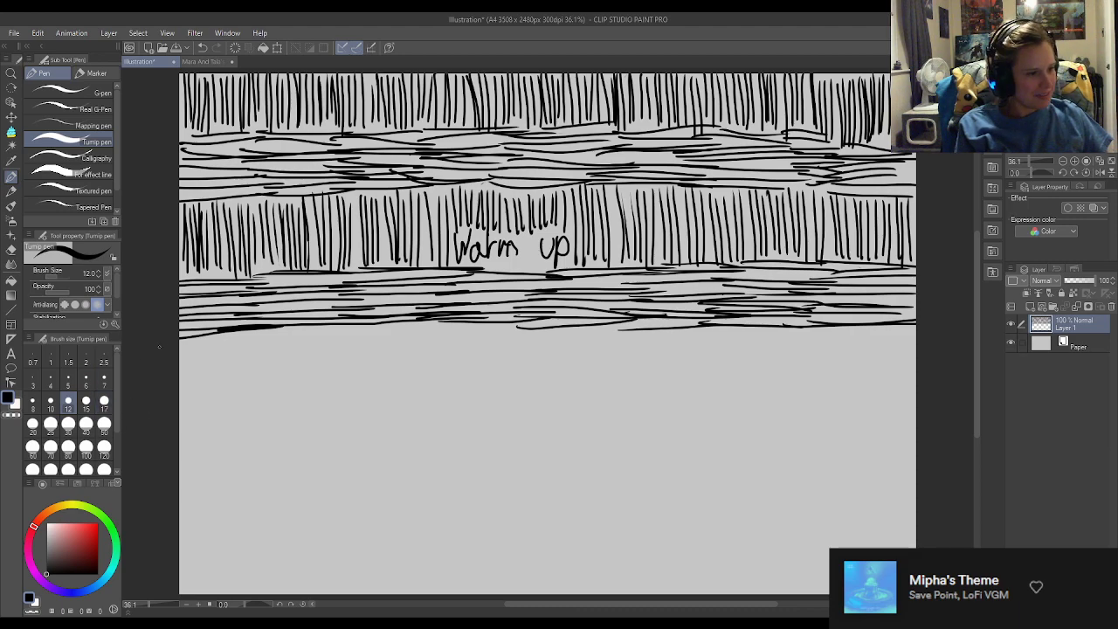
# Step: Draw a third band of closely spaced vertical pen strokes across the full canvas width, directly beneath the second horizontal band
pyautogui.moveTo(182, 341); pyautogui.dragTo(186, 386)
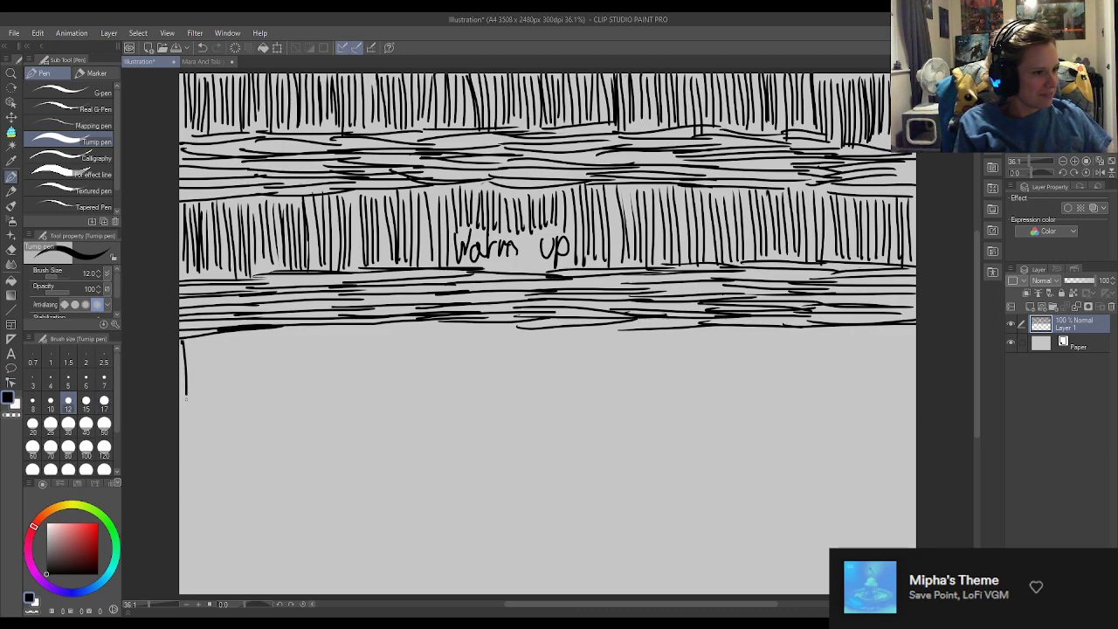
pyautogui.moveTo(189, 340); pyautogui.dragTo(195, 405)
pyautogui.moveTo(200, 339)
pyautogui.mouseDown()
pyautogui.moveTo(199, 406)
pyautogui.moveTo(208, 407)
pyautogui.mouseUp()
pyautogui.moveTo(214, 336); pyautogui.dragTo(214, 398)
pyautogui.moveTo(218, 342); pyautogui.dragTo(218, 400)
pyautogui.moveTo(223, 334); pyautogui.dragTo(229, 404)
pyautogui.moveTo(234, 341); pyautogui.dragTo(234, 403)
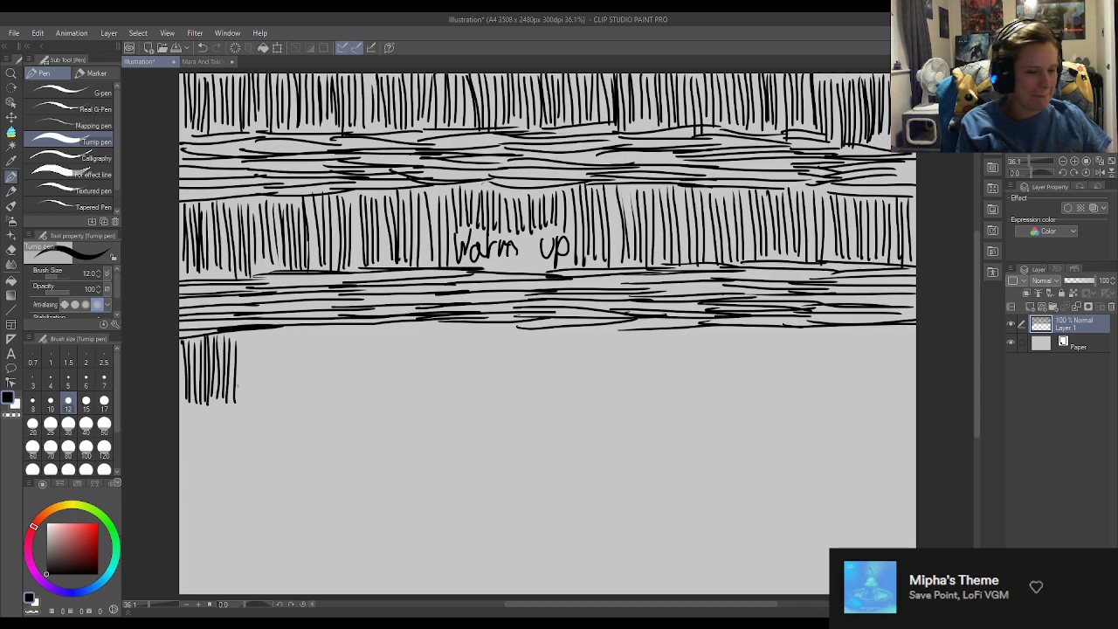
pyautogui.moveTo(244, 334); pyautogui.dragTo(243, 393)
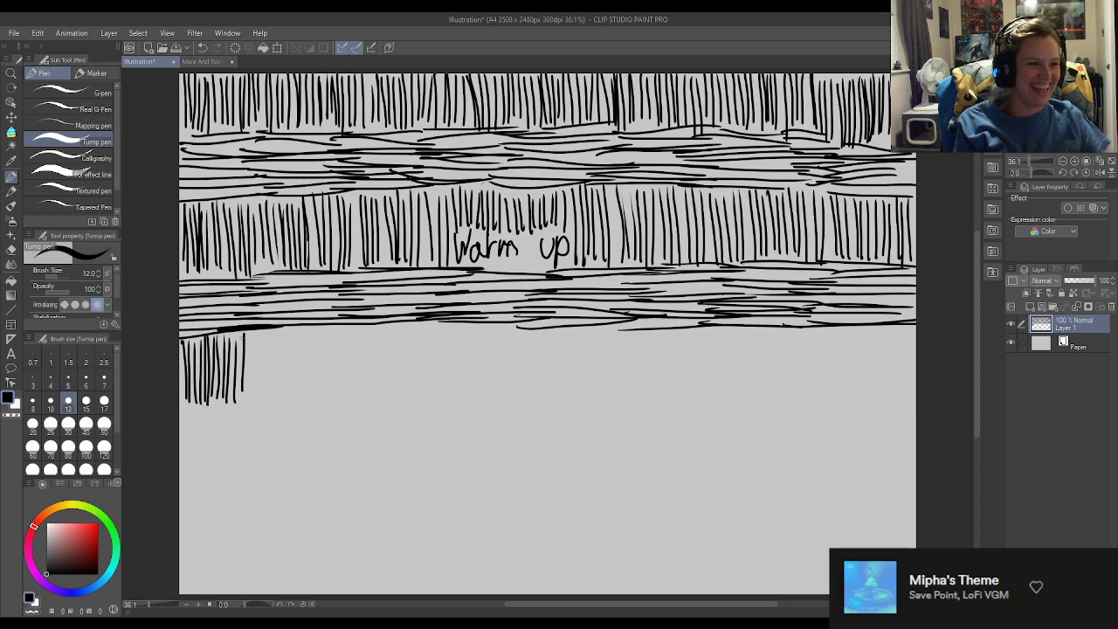
pyautogui.moveTo(249, 333)
pyautogui.mouseDown()
pyautogui.moveTo(249, 401)
pyautogui.moveTo(262, 393)
pyautogui.mouseUp()
pyautogui.moveTo(267, 329)
pyautogui.mouseDown()
pyautogui.moveTo(267, 396)
pyautogui.moveTo(283, 395)
pyautogui.mouseUp()
pyautogui.moveTo(289, 335); pyautogui.dragTo(289, 398)
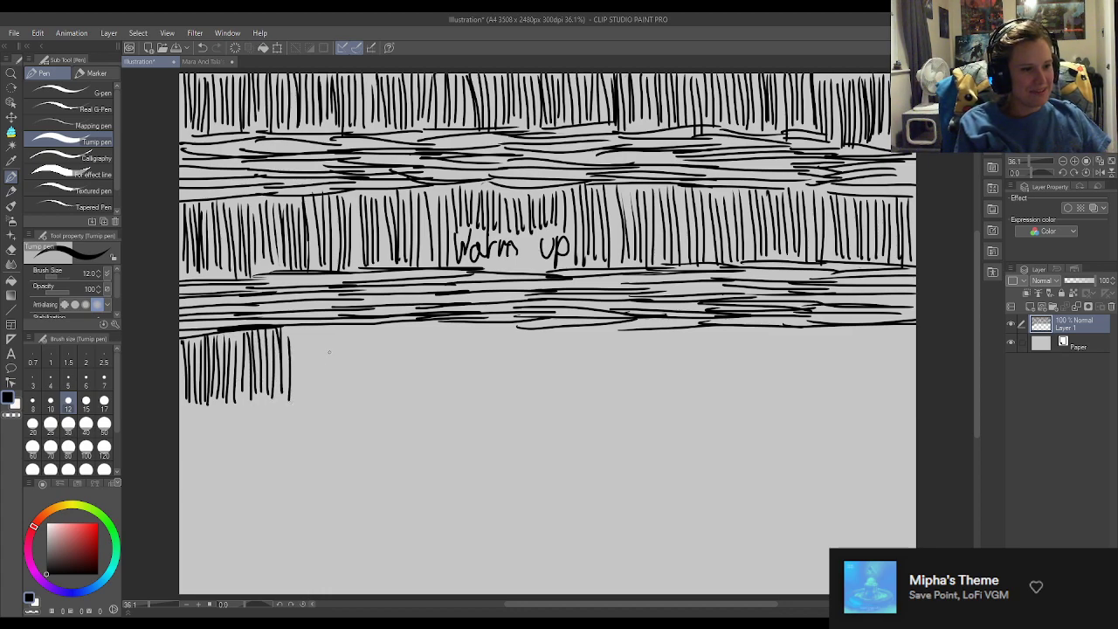
pyautogui.moveTo(297, 327); pyautogui.dragTo(297, 400)
pyautogui.moveTo(304, 332); pyautogui.dragTo(311, 395)
pyautogui.moveTo(316, 331); pyautogui.dragTo(325, 405)
pyautogui.moveTo(328, 337); pyautogui.dragTo(329, 400)
pyautogui.moveTo(336, 337)
pyautogui.mouseDown()
pyautogui.moveTo(336, 407)
pyautogui.moveTo(347, 393)
pyautogui.mouseUp()
pyautogui.moveTo(352, 327); pyautogui.dragTo(356, 395)
pyautogui.moveTo(361, 332); pyautogui.dragTo(367, 394)
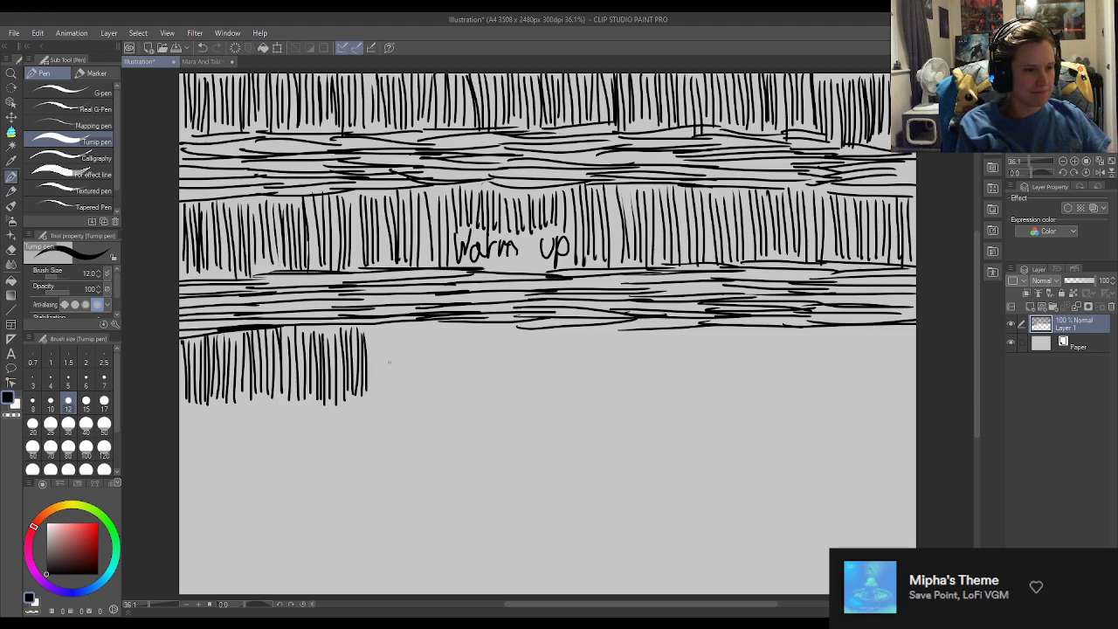
pyautogui.moveTo(372, 330); pyautogui.dragTo(371, 396)
pyautogui.moveTo(378, 331); pyautogui.dragTo(384, 394)
pyautogui.moveTo(390, 328); pyautogui.dragTo(389, 395)
pyautogui.moveTo(397, 330); pyautogui.dragTo(402, 397)
pyautogui.moveTo(408, 335)
pyautogui.mouseDown()
pyautogui.moveTo(408, 405)
pyautogui.moveTo(414, 399)
pyautogui.mouseUp()
pyautogui.moveTo(420, 327); pyautogui.dragTo(420, 381)
pyautogui.moveTo(424, 325); pyautogui.dragTo(426, 384)
pyautogui.moveTo(427, 329); pyautogui.dragTo(431, 395)
pyautogui.moveTo(435, 336); pyautogui.dragTo(439, 396)
pyautogui.moveTo(444, 332)
pyautogui.mouseDown()
pyautogui.moveTo(444, 394)
pyautogui.moveTo(461, 373)
pyautogui.mouseUp()
pyautogui.moveTo(465, 332); pyautogui.dragTo(467, 395)
pyautogui.moveTo(473, 331)
pyautogui.mouseDown()
pyautogui.moveTo(473, 384)
pyautogui.moveTo(483, 384)
pyautogui.mouseUp()
pyautogui.moveTo(488, 332); pyautogui.dragTo(488, 388)
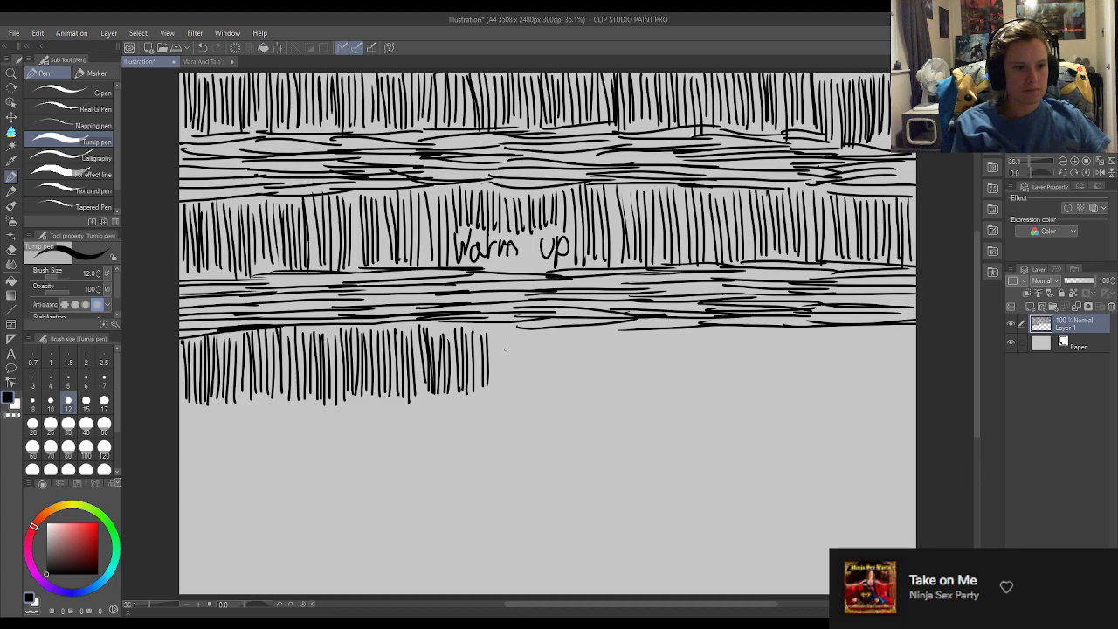
pyautogui.moveTo(498, 337); pyautogui.dragTo(498, 394)
pyautogui.moveTo(505, 328); pyautogui.dragTo(512, 395)
pyautogui.moveTo(519, 341)
pyautogui.mouseDown()
pyautogui.moveTo(518, 400)
pyautogui.moveTo(531, 391)
pyautogui.mouseUp()
pyautogui.moveTo(538, 334)
pyautogui.mouseDown()
pyautogui.moveTo(538, 400)
pyautogui.moveTo(553, 391)
pyautogui.mouseUp()
pyautogui.moveTo(564, 333); pyautogui.dragTo(564, 391)
pyautogui.moveTo(571, 335); pyautogui.dragTo(577, 393)
pyautogui.moveTo(584, 338); pyautogui.dragTo(584, 392)
pyautogui.moveTo(591, 327); pyautogui.dragTo(597, 390)
pyautogui.moveTo(603, 330); pyautogui.dragTo(609, 398)
pyautogui.moveTo(617, 336); pyautogui.dragTo(623, 397)
pyautogui.moveTo(630, 339); pyautogui.dragTo(630, 399)
pyautogui.moveTo(636, 342)
pyautogui.mouseDown()
pyautogui.moveTo(644, 371)
pyautogui.moveTo(647, 354)
pyautogui.moveTo(645, 402)
pyautogui.mouseUp()
pyautogui.moveTo(650, 335); pyautogui.dragTo(652, 403)
pyautogui.moveTo(657, 344); pyautogui.dragTo(657, 400)
pyautogui.moveTo(662, 346); pyautogui.dragTo(661, 400)
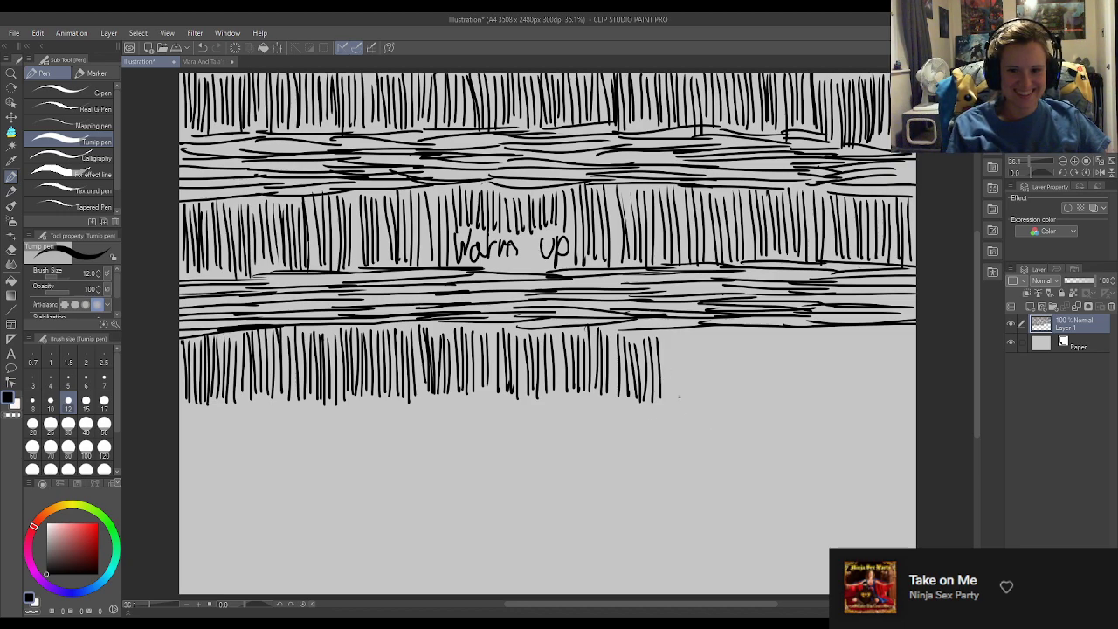
pyautogui.moveTo(665, 333); pyautogui.dragTo(666, 400)
pyautogui.moveTo(672, 336)
pyautogui.mouseDown()
pyautogui.moveTo(673, 404)
pyautogui.moveTo(679, 396)
pyautogui.mouseUp()
pyautogui.moveTo(685, 336); pyautogui.dragTo(686, 389)
pyautogui.moveTo(691, 333); pyautogui.dragTo(691, 395)
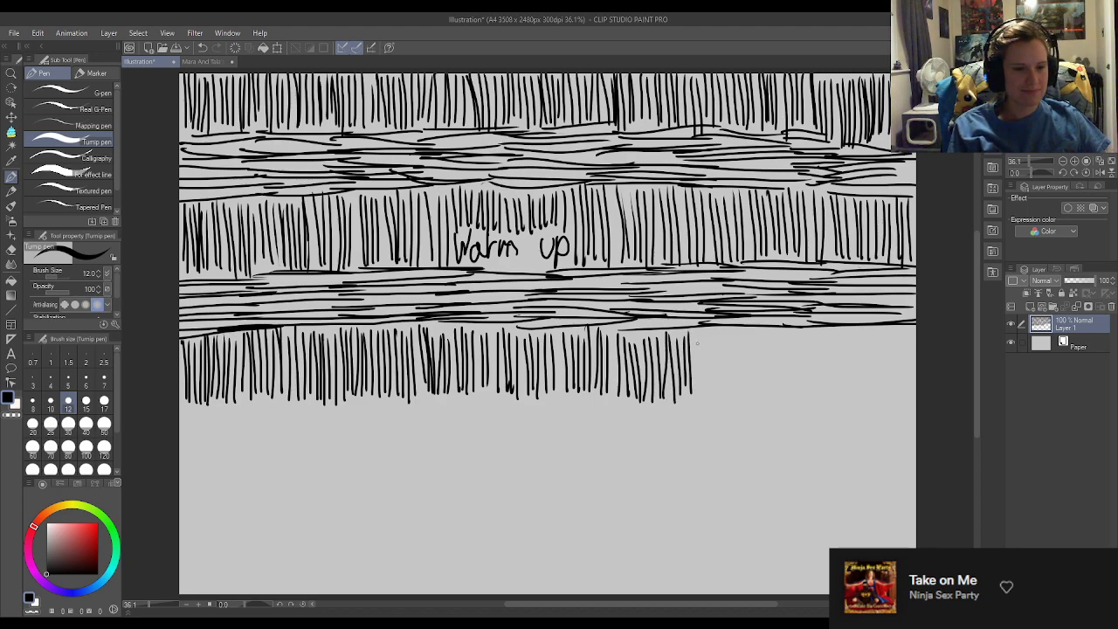
pyautogui.moveTo(698, 334); pyautogui.dragTo(699, 393)
pyautogui.moveTo(704, 328); pyautogui.dragTo(713, 397)
pyautogui.moveTo(719, 336); pyautogui.dragTo(722, 398)
pyautogui.moveTo(732, 335); pyautogui.dragTo(741, 399)
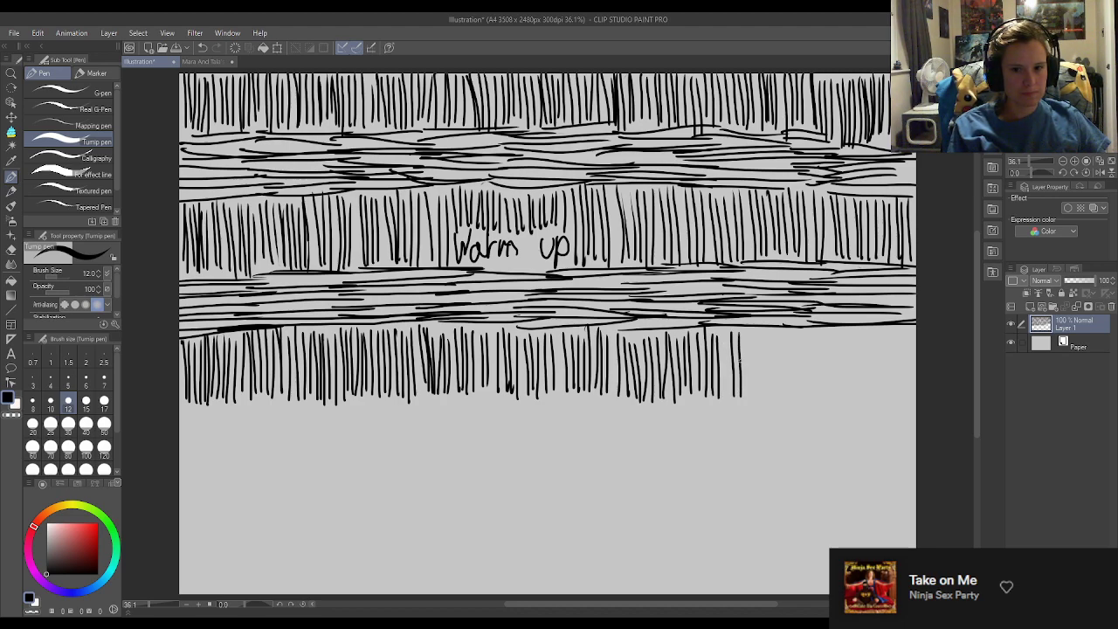
pyautogui.moveTo(727, 330); pyautogui.dragTo(730, 399)
pyautogui.moveTo(749, 358); pyautogui.dragTo(750, 398)
pyautogui.moveTo(755, 330); pyautogui.dragTo(760, 398)
pyautogui.moveTo(766, 332); pyautogui.dragTo(775, 398)
pyautogui.moveTo(780, 325); pyautogui.dragTo(783, 391)
pyautogui.moveTo(788, 323); pyautogui.dragTo(794, 395)
pyautogui.moveTo(800, 335); pyautogui.dragTo(807, 398)
pyautogui.moveTo(814, 333); pyautogui.dragTo(815, 394)
pyautogui.moveTo(819, 330)
pyautogui.mouseDown()
pyautogui.moveTo(821, 386)
pyautogui.moveTo(835, 393)
pyautogui.mouseUp()
pyautogui.moveTo(839, 332); pyautogui.dragTo(850, 404)
pyautogui.moveTo(856, 337); pyautogui.dragTo(863, 405)
pyautogui.moveTo(868, 335)
pyautogui.mouseDown()
pyautogui.moveTo(869, 398)
pyautogui.moveTo(881, 395)
pyautogui.mouseUp()
pyautogui.moveTo(887, 332); pyautogui.dragTo(891, 400)
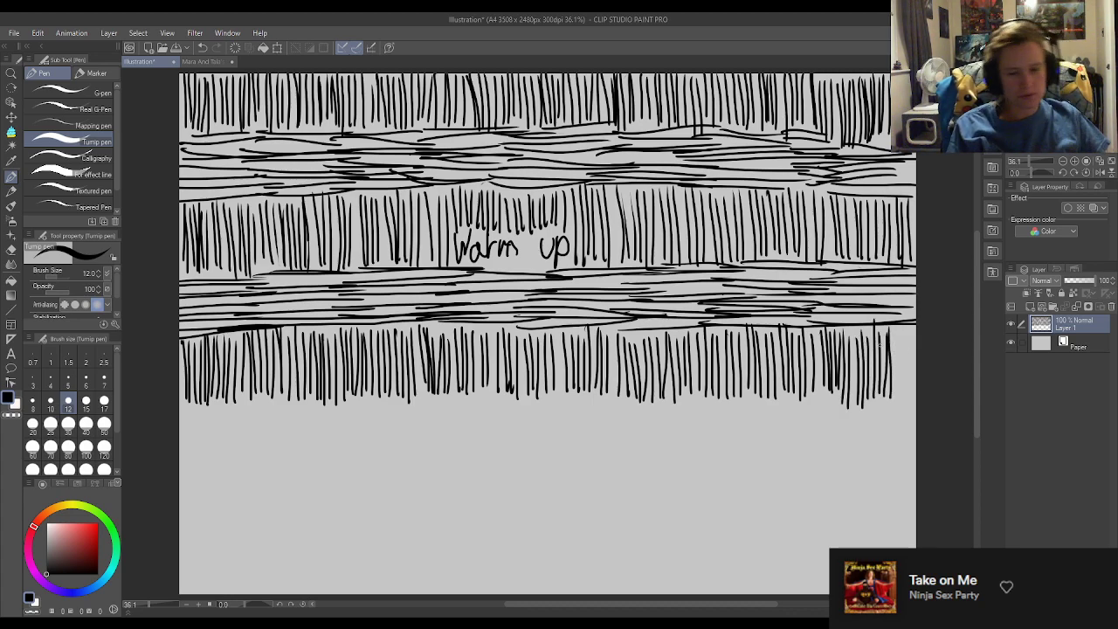
pyautogui.moveTo(896, 330); pyautogui.dragTo(896, 393)
pyautogui.moveTo(902, 332); pyautogui.dragTo(909, 393)
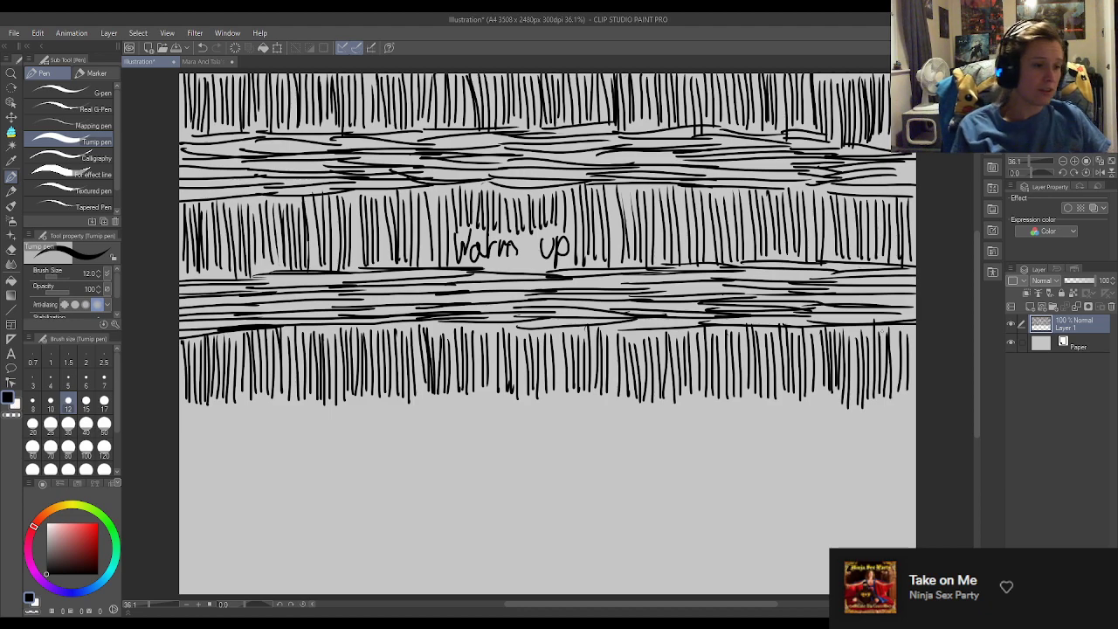
# Step: Draw a third band of overlapping horizontal pen strokes across the full canvas width, directly beneath the third band of vertical strokes
pyautogui.moveTo(183, 404); pyautogui.dragTo(250, 400)
pyautogui.moveTo(179, 413)
pyautogui.mouseDown()
pyautogui.moveTo(232, 410)
pyautogui.moveTo(255, 425)
pyautogui.mouseUp()
pyautogui.moveTo(175, 433)
pyautogui.mouseDown()
pyautogui.moveTo(255, 432)
pyautogui.moveTo(272, 446)
pyautogui.mouseUp()
pyautogui.moveTo(244, 405); pyautogui.dragTo(332, 406)
pyautogui.moveTo(236, 419)
pyautogui.mouseDown()
pyautogui.moveTo(329, 416)
pyautogui.moveTo(332, 426)
pyautogui.mouseUp()
pyautogui.moveTo(233, 437)
pyautogui.mouseDown()
pyautogui.moveTo(332, 431)
pyautogui.moveTo(322, 442)
pyautogui.mouseUp()
pyautogui.moveTo(338, 400); pyautogui.dragTo(402, 394)
pyautogui.moveTo(302, 413)
pyautogui.mouseDown()
pyautogui.moveTo(410, 402)
pyautogui.moveTo(379, 417)
pyautogui.mouseUp()
pyautogui.moveTo(300, 433); pyautogui.dragTo(393, 428)
pyautogui.moveTo(301, 450); pyautogui.dragTo(399, 444)
pyautogui.moveTo(390, 399); pyautogui.dragTo(489, 388)
pyautogui.moveTo(367, 410)
pyautogui.mouseDown()
pyautogui.moveTo(485, 405)
pyautogui.moveTo(474, 416)
pyautogui.mouseUp()
pyautogui.moveTo(365, 430)
pyautogui.mouseDown()
pyautogui.moveTo(501, 418)
pyautogui.moveTo(436, 437)
pyautogui.mouseUp()
pyautogui.moveTo(379, 440); pyautogui.dragTo(480, 434)
pyautogui.moveTo(368, 451); pyautogui.dragTo(470, 444)
pyautogui.moveTo(463, 401)
pyautogui.mouseDown()
pyautogui.moveTo(577, 398)
pyautogui.moveTo(557, 400)
pyautogui.mouseUp()
pyautogui.moveTo(451, 418); pyautogui.dragTo(565, 414)
pyautogui.moveTo(444, 426); pyautogui.dragTo(572, 417)
pyautogui.moveTo(482, 425); pyautogui.dragTo(584, 417)
pyautogui.moveTo(447, 432)
pyautogui.mouseDown()
pyautogui.moveTo(568, 422)
pyautogui.moveTo(564, 435)
pyautogui.mouseUp()
pyautogui.moveTo(444, 452); pyautogui.dragTo(539, 444)
pyautogui.moveTo(552, 400); pyautogui.dragTo(628, 393)
pyautogui.moveTo(573, 405)
pyautogui.mouseDown()
pyautogui.moveTo(639, 397)
pyautogui.moveTo(641, 408)
pyautogui.mouseUp()
pyautogui.moveTo(571, 423); pyautogui.dragTo(639, 415)
pyautogui.moveTo(543, 433); pyautogui.dragTo(647, 435)
pyautogui.moveTo(520, 453)
pyautogui.mouseDown()
pyautogui.moveTo(629, 444)
pyautogui.moveTo(578, 452)
pyautogui.mouseUp()
pyautogui.moveTo(654, 406); pyautogui.dragTo(708, 398)
pyautogui.moveTo(629, 412); pyautogui.dragTo(727, 415)
pyautogui.moveTo(614, 430); pyautogui.dragTo(685, 423)
pyautogui.moveTo(683, 426); pyautogui.dragTo(734, 421)
pyautogui.moveTo(590, 442); pyautogui.dragTo(708, 435)
pyautogui.moveTo(574, 454); pyautogui.dragTo(710, 449)
pyautogui.moveTo(711, 401)
pyautogui.mouseDown()
pyautogui.moveTo(804, 393)
pyautogui.moveTo(818, 403)
pyautogui.mouseUp()
pyautogui.moveTo(684, 424)
pyautogui.mouseDown()
pyautogui.moveTo(824, 423)
pyautogui.moveTo(815, 441)
pyautogui.mouseUp()
pyautogui.moveTo(718, 420); pyautogui.dragTo(889, 398)
pyautogui.moveTo(753, 414); pyautogui.dragTo(886, 407)
pyautogui.moveTo(785, 416); pyautogui.dragTo(892, 417)
pyautogui.moveTo(772, 423)
pyautogui.mouseDown()
pyautogui.moveTo(904, 417)
pyautogui.moveTo(912, 433)
pyautogui.mouseUp()
pyautogui.moveTo(813, 444); pyautogui.dragTo(890, 442)
pyautogui.moveTo(732, 452); pyautogui.dragTo(844, 444)
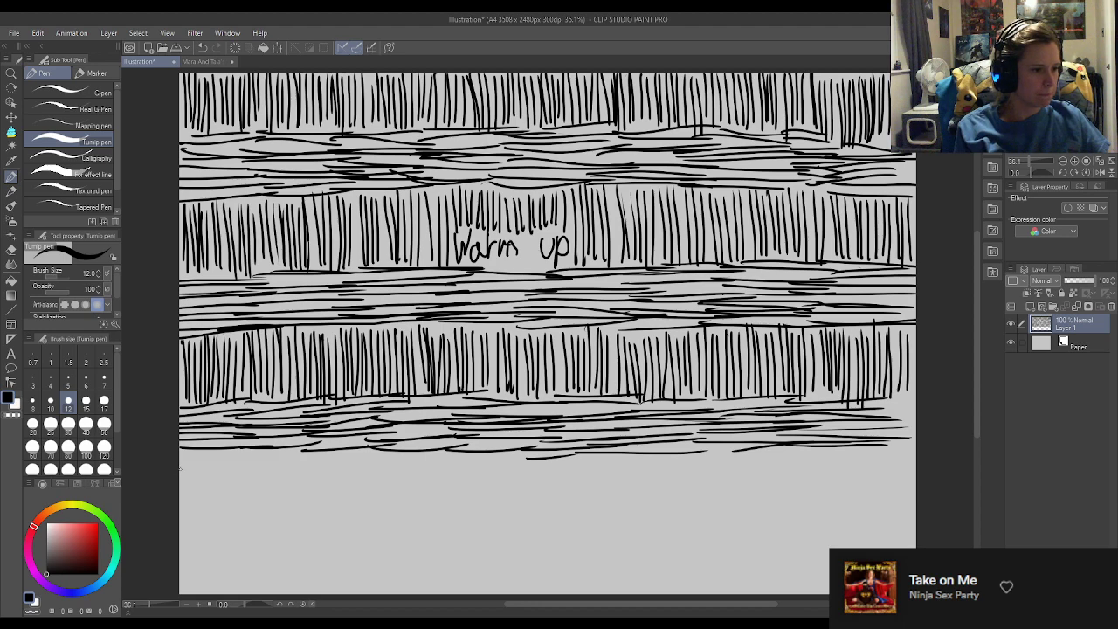
# Step: Draw a fourth band of closely spaced vertical pen strokes across the full canvas width, directly beneath the third horizontal band
pyautogui.moveTo(182, 473); pyautogui.dragTo(182, 513)
pyautogui.moveTo(186, 454); pyautogui.dragTo(190, 506)
pyautogui.moveTo(196, 459); pyautogui.dragTo(198, 514)
pyautogui.moveTo(201, 460); pyautogui.dragTo(205, 524)
pyautogui.moveTo(208, 458); pyautogui.dragTo(208, 530)
pyautogui.moveTo(213, 456); pyautogui.dragTo(214, 523)
pyautogui.moveTo(218, 452); pyautogui.dragTo(223, 517)
pyautogui.moveTo(227, 461); pyautogui.dragTo(228, 526)
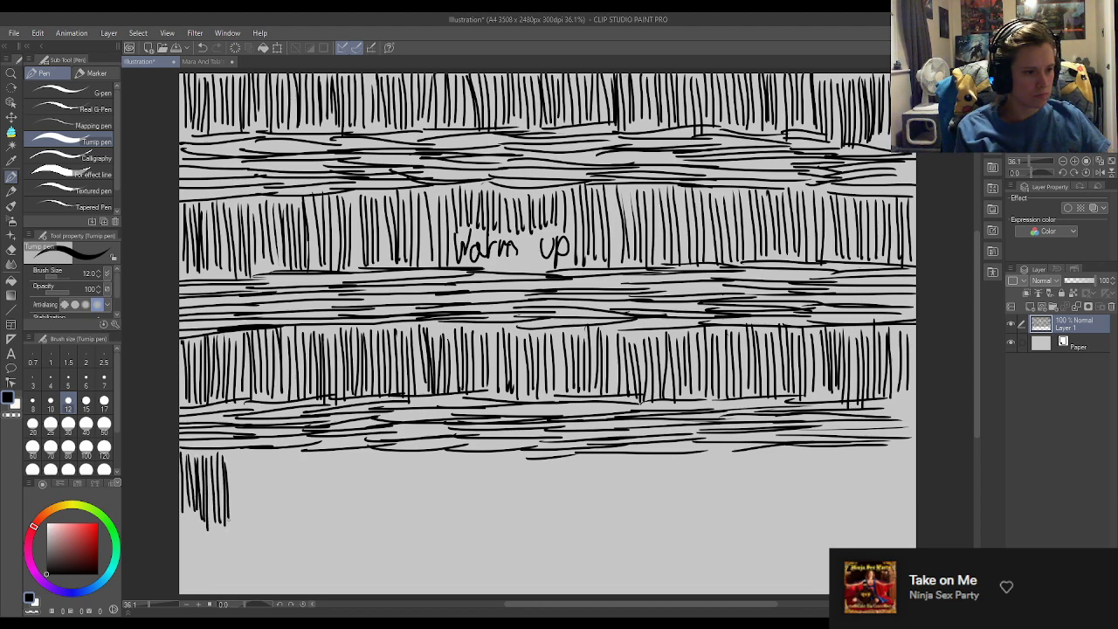
pyautogui.moveTo(232, 452)
pyautogui.mouseDown()
pyautogui.moveTo(233, 524)
pyautogui.moveTo(242, 516)
pyautogui.mouseUp()
pyautogui.moveTo(246, 452); pyautogui.dragTo(250, 519)
pyautogui.moveTo(255, 452); pyautogui.dragTo(255, 511)
pyautogui.moveTo(258, 453); pyautogui.dragTo(259, 515)
pyautogui.moveTo(262, 462); pyautogui.dragTo(269, 521)
pyautogui.moveTo(273, 451); pyautogui.dragTo(278, 519)
pyautogui.moveTo(285, 459); pyautogui.dragTo(287, 521)
pyautogui.moveTo(289, 451); pyautogui.dragTo(290, 521)
pyautogui.moveTo(295, 449); pyautogui.dragTo(302, 517)
pyautogui.moveTo(304, 451); pyautogui.dragTo(305, 517)
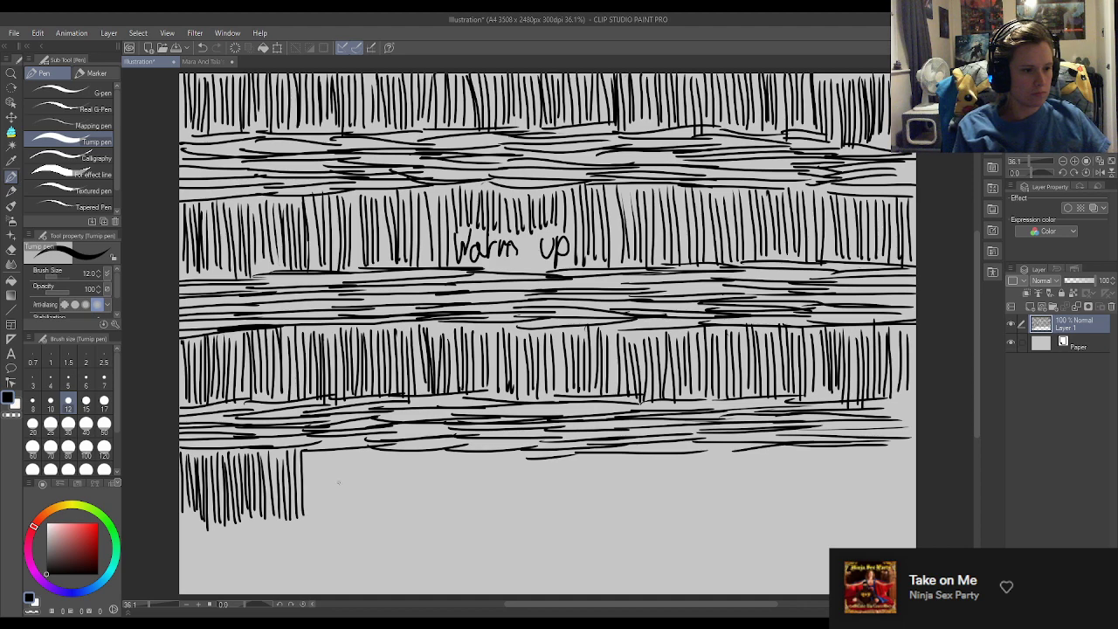
pyautogui.moveTo(312, 454); pyautogui.dragTo(313, 523)
pyautogui.moveTo(317, 459); pyautogui.dragTo(325, 521)
pyautogui.moveTo(329, 451)
pyautogui.mouseDown()
pyautogui.moveTo(330, 519)
pyautogui.moveTo(343, 513)
pyautogui.mouseUp()
pyautogui.moveTo(350, 449)
pyautogui.mouseDown()
pyautogui.moveTo(351, 505)
pyautogui.moveTo(363, 514)
pyautogui.mouseUp()
pyautogui.moveTo(366, 449); pyautogui.dragTo(371, 514)
pyautogui.moveTo(374, 450); pyautogui.dragTo(375, 517)
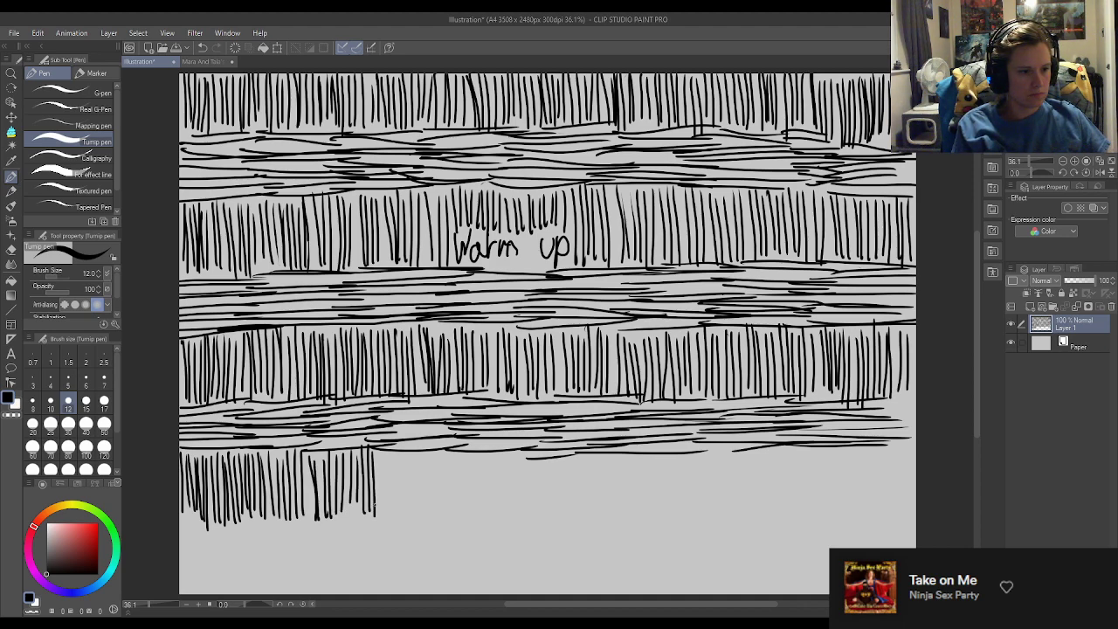
pyautogui.moveTo(384, 451); pyautogui.dragTo(385, 515)
pyautogui.moveTo(390, 449); pyautogui.dragTo(396, 512)
pyautogui.moveTo(401, 449); pyautogui.dragTo(407, 514)
pyautogui.moveTo(413, 455); pyautogui.dragTo(413, 515)
pyautogui.moveTo(422, 456); pyautogui.dragTo(423, 518)
pyautogui.moveTo(427, 449); pyautogui.dragTo(433, 521)
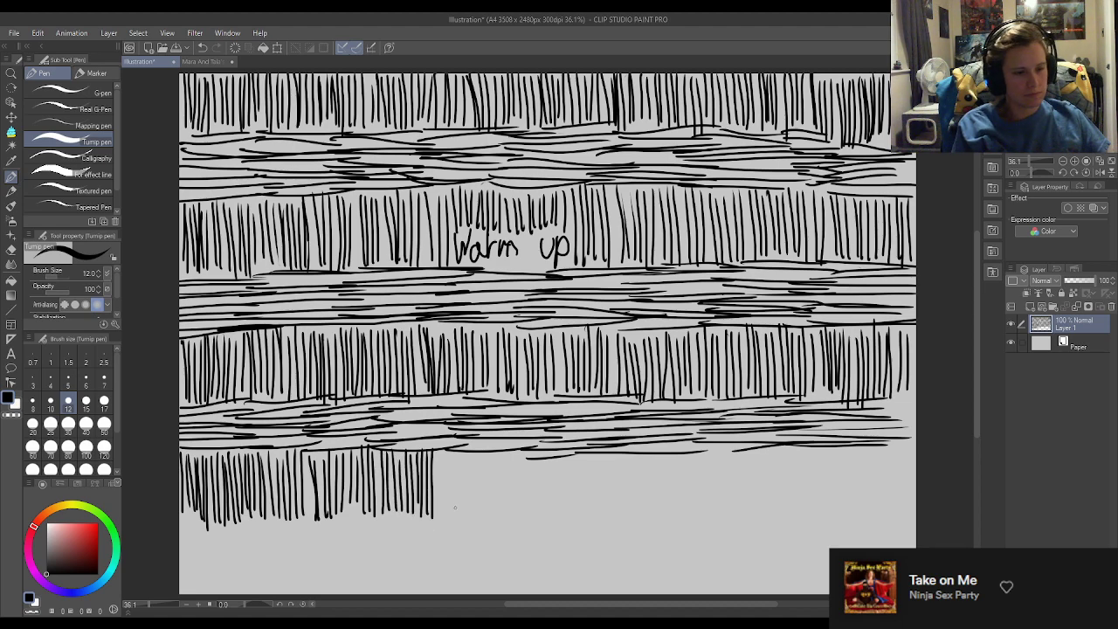
pyautogui.moveTo(437, 454); pyautogui.dragTo(442, 518)
pyautogui.moveTo(447, 452); pyautogui.dragTo(452, 514)
pyautogui.moveTo(458, 456); pyautogui.dragTo(463, 517)
pyautogui.moveTo(467, 452)
pyautogui.mouseDown()
pyautogui.moveTo(469, 517)
pyautogui.moveTo(478, 519)
pyautogui.mouseUp()
pyautogui.moveTo(482, 454); pyautogui.dragTo(487, 514)
pyautogui.moveTo(490, 455); pyautogui.dragTo(494, 510)
pyautogui.moveTo(497, 477); pyautogui.dragTo(499, 515)
pyautogui.moveTo(505, 456); pyautogui.dragTo(511, 515)
pyautogui.moveTo(515, 451)
pyautogui.mouseDown()
pyautogui.moveTo(516, 513)
pyautogui.moveTo(520, 505)
pyautogui.mouseUp()
pyautogui.moveTo(524, 454)
pyautogui.mouseDown()
pyautogui.moveTo(525, 511)
pyautogui.moveTo(538, 509)
pyautogui.mouseUp()
pyautogui.moveTo(542, 461); pyautogui.dragTo(548, 501)
pyautogui.moveTo(554, 454); pyautogui.dragTo(561, 507)
pyautogui.moveTo(570, 456); pyautogui.dragTo(576, 518)
pyautogui.moveTo(582, 454); pyautogui.dragTo(584, 514)
pyautogui.moveTo(590, 454); pyautogui.dragTo(591, 519)
pyautogui.moveTo(598, 456); pyautogui.dragTo(606, 512)
pyautogui.moveTo(612, 460); pyautogui.dragTo(615, 519)
pyautogui.moveTo(620, 454); pyautogui.dragTo(622, 517)
pyautogui.moveTo(627, 456); pyautogui.dragTo(633, 512)
pyautogui.moveTo(638, 460); pyautogui.dragTo(637, 510)
pyautogui.moveTo(646, 454); pyautogui.dragTo(655, 514)
pyautogui.moveTo(660, 462); pyautogui.dragTo(661, 512)
pyautogui.moveTo(669, 456); pyautogui.dragTo(670, 512)
pyautogui.moveTo(676, 455); pyautogui.dragTo(682, 511)
pyautogui.moveTo(686, 458); pyautogui.dragTo(695, 508)
pyautogui.moveTo(699, 456)
pyautogui.mouseDown()
pyautogui.moveTo(699, 507)
pyautogui.moveTo(717, 498)
pyautogui.moveTo(729, 514)
pyautogui.mouseUp()
pyautogui.moveTo(732, 448); pyautogui.dragTo(742, 515)
pyautogui.moveTo(746, 451)
pyautogui.mouseDown()
pyautogui.moveTo(747, 517)
pyautogui.moveTo(756, 514)
pyautogui.mouseUp()
pyautogui.moveTo(762, 454); pyautogui.dragTo(764, 517)
pyautogui.moveTo(771, 449); pyautogui.dragTo(775, 513)
pyautogui.moveTo(781, 450); pyautogui.dragTo(787, 514)
pyautogui.moveTo(792, 446)
pyautogui.mouseDown()
pyautogui.moveTo(792, 514)
pyautogui.moveTo(807, 512)
pyautogui.mouseUp()
pyautogui.moveTo(813, 447); pyautogui.dragTo(819, 512)
pyautogui.moveTo(825, 439); pyautogui.dragTo(830, 514)
pyautogui.moveTo(833, 447); pyautogui.dragTo(837, 515)
pyautogui.moveTo(841, 444); pyautogui.dragTo(849, 517)
pyautogui.moveTo(852, 442); pyautogui.dragTo(852, 510)
pyautogui.moveTo(856, 446)
pyautogui.mouseDown()
pyautogui.moveTo(860, 508)
pyautogui.moveTo(870, 514)
pyautogui.mouseUp()
pyautogui.moveTo(864, 446); pyautogui.dragTo(866, 516)
pyautogui.moveTo(870, 446); pyautogui.dragTo(877, 508)
pyautogui.moveTo(881, 448); pyautogui.dragTo(886, 514)
pyautogui.moveTo(890, 439); pyautogui.dragTo(889, 501)
pyautogui.moveTo(893, 450); pyautogui.dragTo(900, 503)
pyautogui.moveTo(899, 439); pyautogui.dragTo(906, 511)
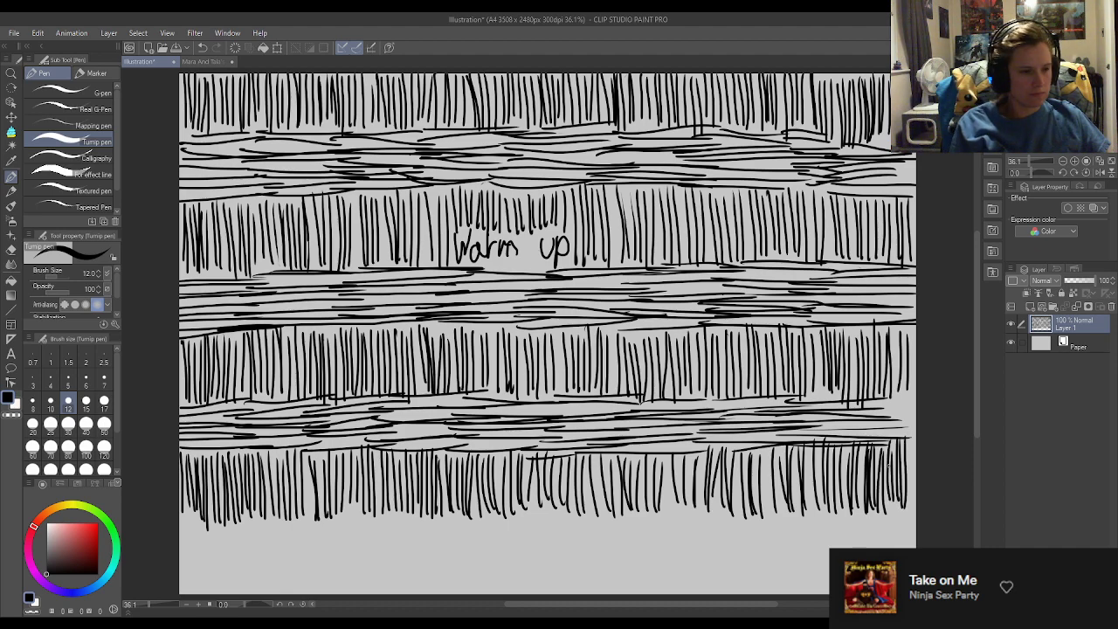
# Step: Fill the remaining strip at the foot of the canvas with a fourth band of overlapping horizontal pen strokes across its full width
pyautogui.moveTo(179, 526); pyautogui.dragTo(272, 536)
pyautogui.moveTo(178, 545); pyautogui.dragTo(276, 542)
pyautogui.moveTo(179, 554)
pyautogui.mouseDown()
pyautogui.moveTo(279, 547)
pyautogui.moveTo(270, 562)
pyautogui.moveTo(292, 567)
pyautogui.mouseUp()
pyautogui.moveTo(179, 589); pyautogui.dragTo(286, 576)
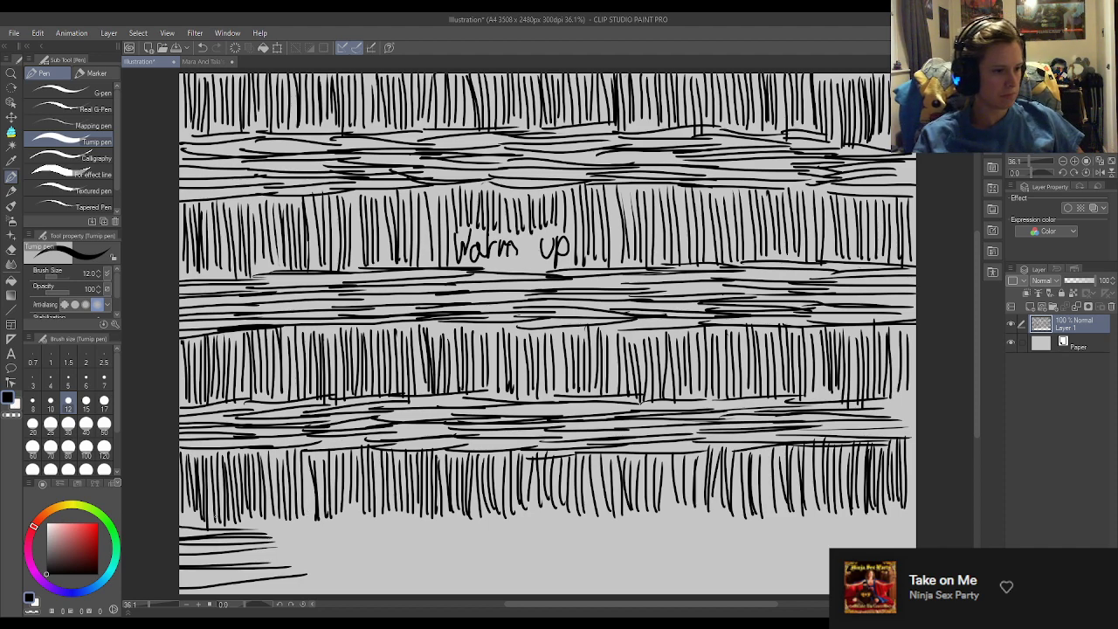
pyautogui.moveTo(183, 579)
pyautogui.mouseDown()
pyautogui.moveTo(274, 563)
pyautogui.moveTo(267, 573)
pyautogui.mouseUp()
pyautogui.moveTo(248, 522)
pyautogui.mouseDown()
pyautogui.moveTo(376, 515)
pyautogui.moveTo(368, 521)
pyautogui.mouseUp()
pyautogui.moveTo(236, 540)
pyautogui.mouseDown()
pyautogui.moveTo(358, 528)
pyautogui.moveTo(374, 546)
pyautogui.mouseUp()
pyautogui.moveTo(243, 560)
pyautogui.mouseDown()
pyautogui.moveTo(378, 554)
pyautogui.moveTo(381, 565)
pyautogui.mouseUp()
pyautogui.moveTo(297, 578); pyautogui.dragTo(356, 575)
pyautogui.moveTo(316, 594); pyautogui.dragTo(374, 581)
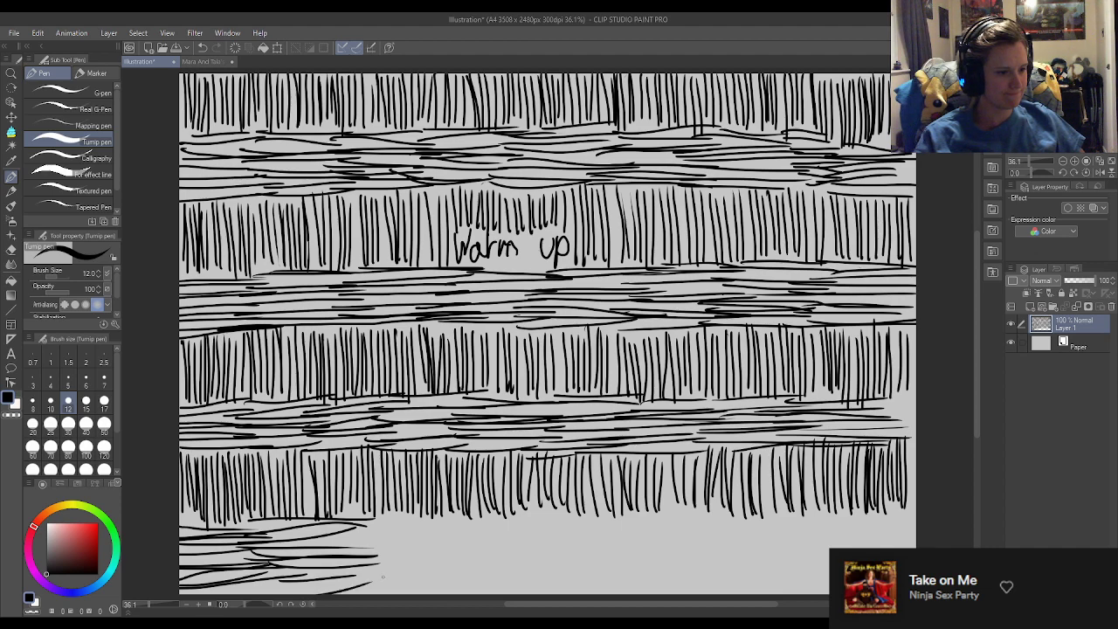
pyautogui.moveTo(404, 522); pyautogui.dragTo(450, 524)
pyautogui.moveTo(315, 538)
pyautogui.mouseDown()
pyautogui.moveTo(452, 529)
pyautogui.moveTo(444, 539)
pyautogui.moveTo(460, 539)
pyautogui.mouseUp()
pyautogui.moveTo(318, 559)
pyautogui.mouseDown()
pyautogui.moveTo(464, 544)
pyautogui.moveTo(469, 554)
pyautogui.mouseUp()
pyautogui.moveTo(317, 578); pyautogui.dragTo(445, 567)
pyautogui.moveTo(327, 591); pyautogui.dragTo(439, 583)
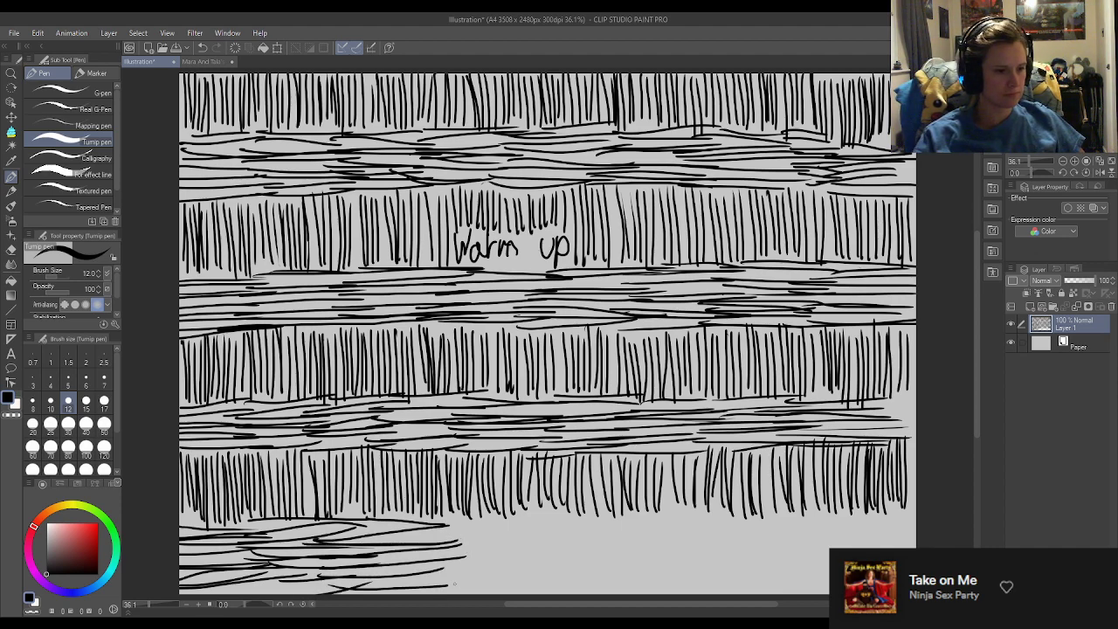
pyautogui.moveTo(454, 529); pyautogui.dragTo(542, 524)
pyautogui.moveTo(406, 547); pyautogui.dragTo(538, 527)
pyautogui.moveTo(405, 553)
pyautogui.mouseDown()
pyautogui.moveTo(543, 531)
pyautogui.moveTo(553, 556)
pyautogui.mouseUp()
pyautogui.moveTo(403, 575); pyautogui.dragTo(550, 566)
pyautogui.moveTo(443, 594); pyautogui.dragTo(542, 574)
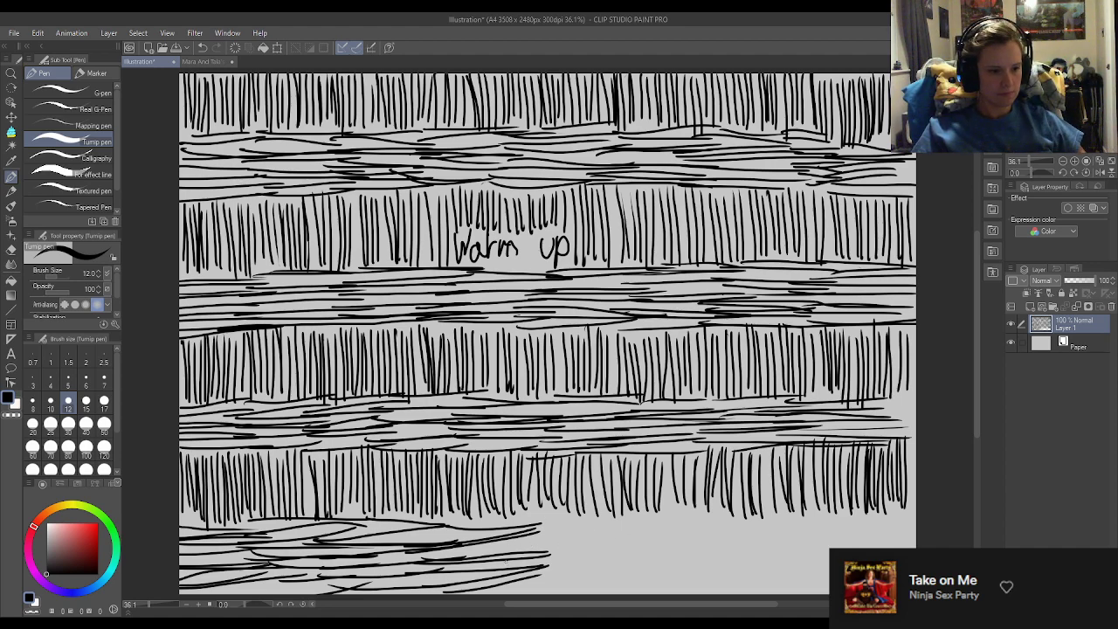
pyautogui.moveTo(458, 551); pyautogui.dragTo(521, 538)
pyautogui.moveTo(441, 528); pyautogui.dragTo(602, 510)
pyautogui.moveTo(529, 522)
pyautogui.mouseDown()
pyautogui.moveTo(624, 510)
pyautogui.moveTo(616, 524)
pyautogui.mouseUp()
pyautogui.moveTo(515, 539); pyautogui.dragTo(644, 535)
pyautogui.moveTo(489, 559)
pyautogui.mouseDown()
pyautogui.moveTo(613, 548)
pyautogui.moveTo(631, 567)
pyautogui.mouseUp()
pyautogui.moveTo(494, 595)
pyautogui.mouseDown()
pyautogui.moveTo(635, 592)
pyautogui.moveTo(648, 579)
pyautogui.mouseUp()
pyautogui.moveTo(498, 568)
pyautogui.mouseDown()
pyautogui.moveTo(630, 552)
pyautogui.moveTo(636, 534)
pyautogui.moveTo(729, 510)
pyautogui.mouseUp()
pyautogui.moveTo(563, 537)
pyautogui.mouseDown()
pyautogui.moveTo(722, 542)
pyautogui.moveTo(738, 556)
pyautogui.mouseUp()
pyautogui.moveTo(551, 555); pyautogui.dragTo(730, 533)
pyautogui.moveTo(608, 534); pyautogui.dragTo(767, 513)
pyautogui.moveTo(586, 552)
pyautogui.mouseDown()
pyautogui.moveTo(743, 543)
pyautogui.moveTo(722, 559)
pyautogui.moveTo(747, 559)
pyautogui.mouseUp()
pyautogui.moveTo(603, 582)
pyautogui.mouseDown()
pyautogui.moveTo(758, 570)
pyautogui.moveTo(748, 564)
pyautogui.moveTo(687, 582)
pyautogui.moveTo(778, 579)
pyautogui.mouseUp()
pyautogui.moveTo(732, 512); pyautogui.dragTo(817, 505)
pyautogui.moveTo(689, 530); pyautogui.dragTo(844, 523)
pyautogui.moveTo(663, 552); pyautogui.dragTo(857, 539)
pyautogui.moveTo(662, 561)
pyautogui.mouseDown()
pyautogui.moveTo(850, 547)
pyautogui.moveTo(830, 558)
pyautogui.mouseUp()
pyautogui.moveTo(671, 580)
pyautogui.mouseDown()
pyautogui.moveTo(830, 573)
pyautogui.moveTo(826, 583)
pyautogui.mouseUp()
pyautogui.moveTo(790, 526); pyautogui.dragTo(918, 519)
pyautogui.moveTo(776, 542); pyautogui.dragTo(917, 535)
pyautogui.moveTo(756, 546); pyautogui.dragTo(916, 533)
pyautogui.moveTo(774, 563); pyautogui.dragTo(830, 556)
pyautogui.moveTo(713, 565); pyautogui.dragTo(815, 560)
pyautogui.moveTo(731, 583)
pyautogui.mouseDown()
pyautogui.moveTo(830, 574)
pyautogui.moveTo(829, 590)
pyautogui.mouseUp()
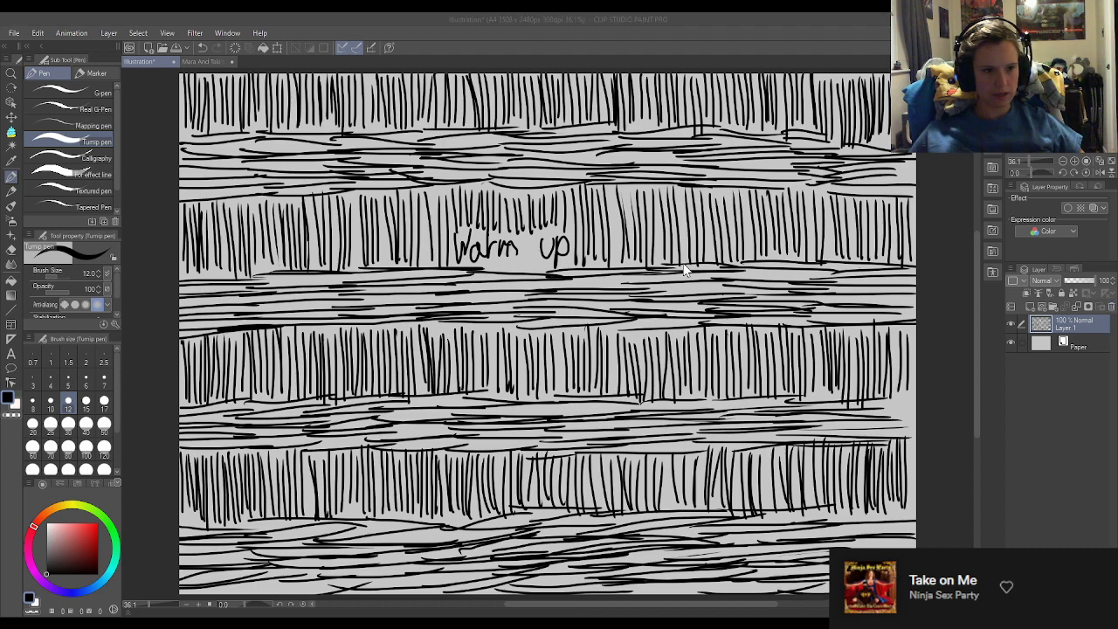
# Step: Replace the stroke-filled layer with a new empty raster layer and handwrite the title "Warm up Ducklett" along the upper edge of the canvas
pyautogui.click(1048, 304)
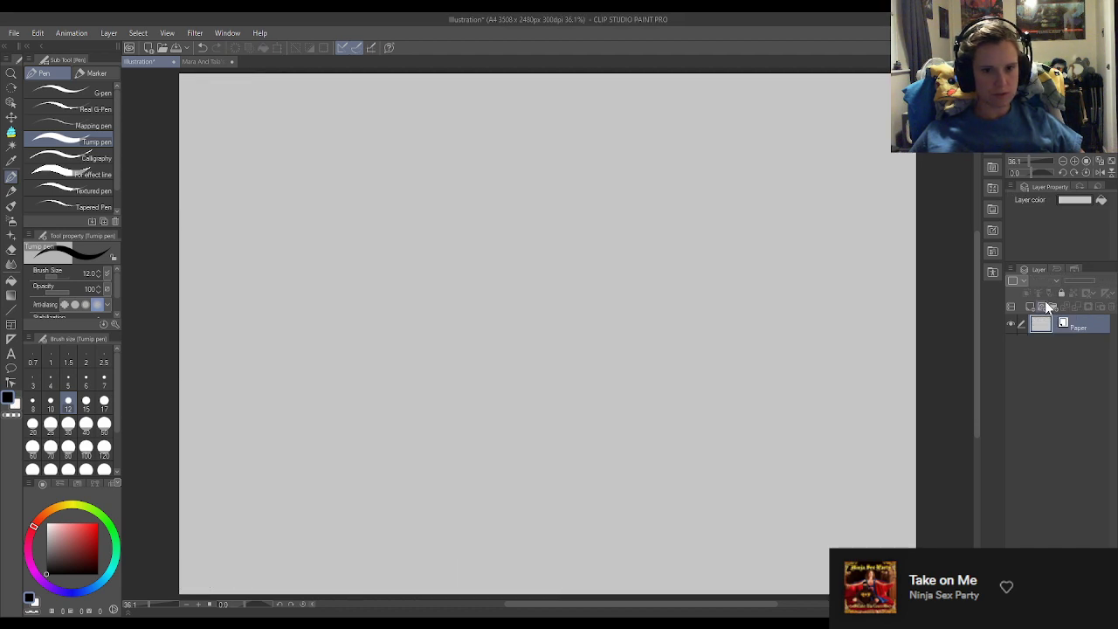
pyautogui.click(1031, 307)
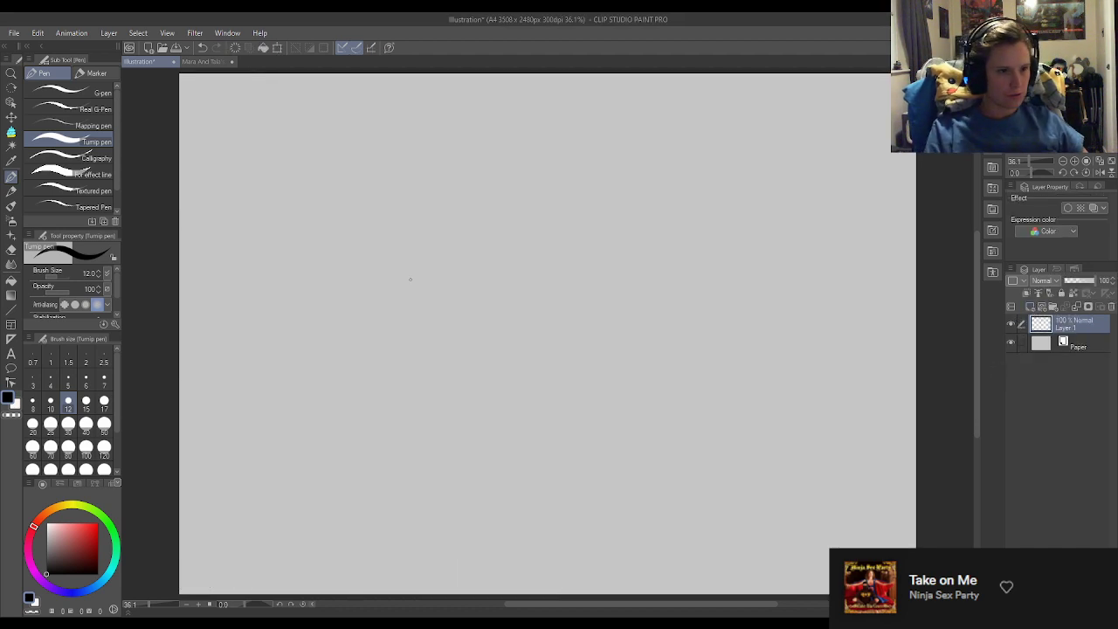
pyautogui.moveTo(411, 92)
pyautogui.mouseDown()
pyautogui.moveTo(431, 90)
pyautogui.moveTo(437, 121)
pyautogui.moveTo(449, 103)
pyautogui.moveTo(456, 121)
pyautogui.moveTo(492, 111)
pyautogui.mouseUp()
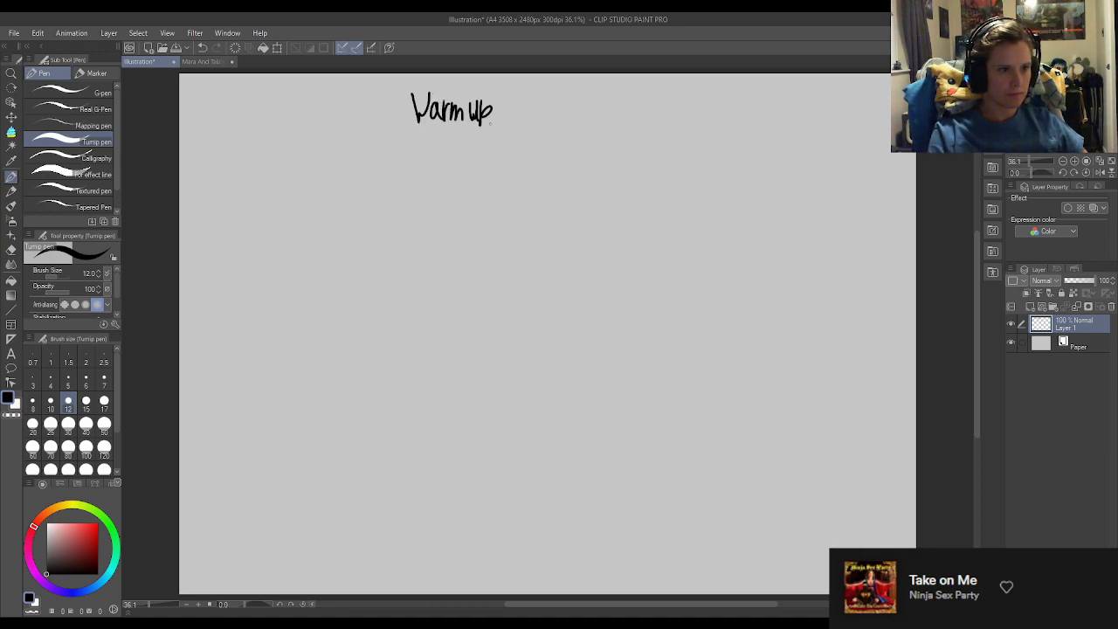
pyautogui.press('e')
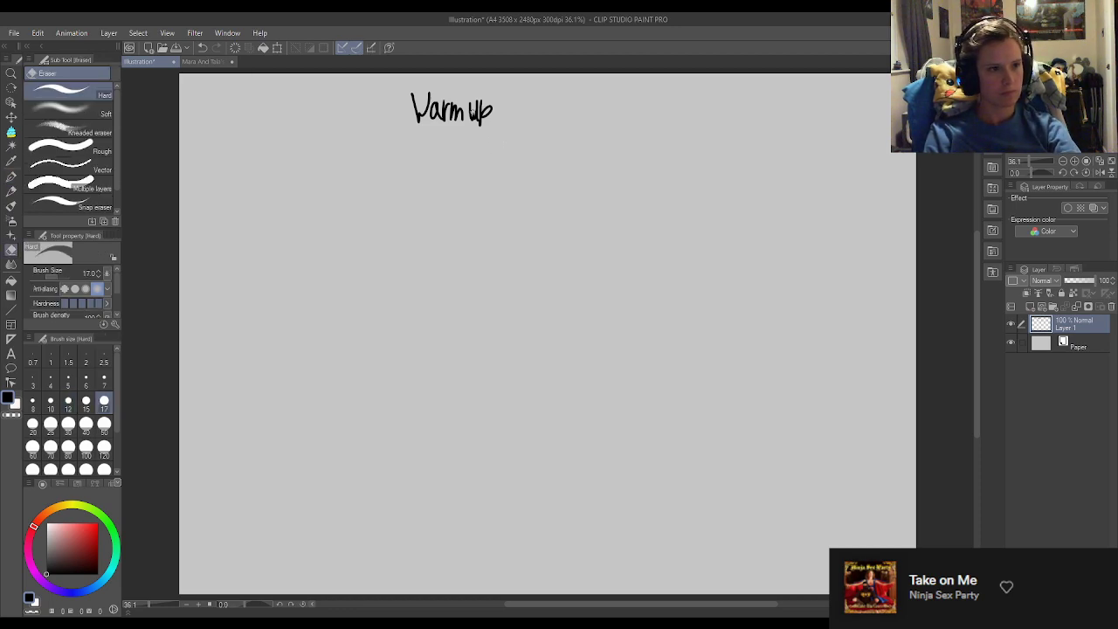
pyautogui.press('p')
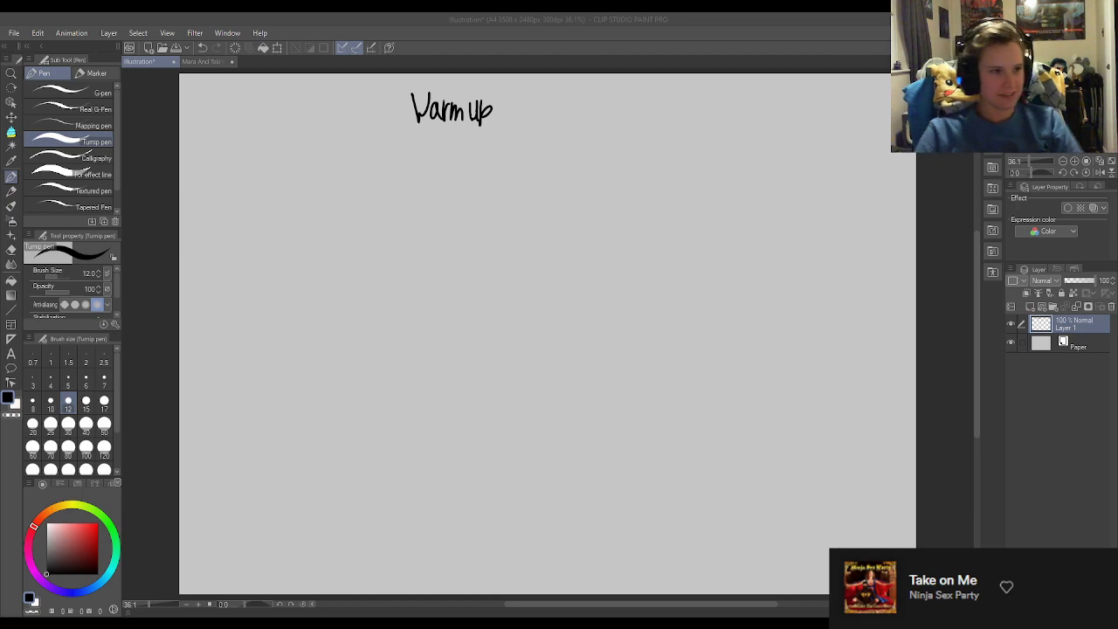
pyautogui.moveTo(505, 92)
pyautogui.mouseDown()
pyautogui.moveTo(504, 122)
pyautogui.moveTo(538, 120)
pyautogui.mouseUp()
pyautogui.moveTo(542, 89)
pyautogui.mouseDown()
pyautogui.moveTo(543, 119)
pyautogui.moveTo(552, 119)
pyautogui.mouseUp()
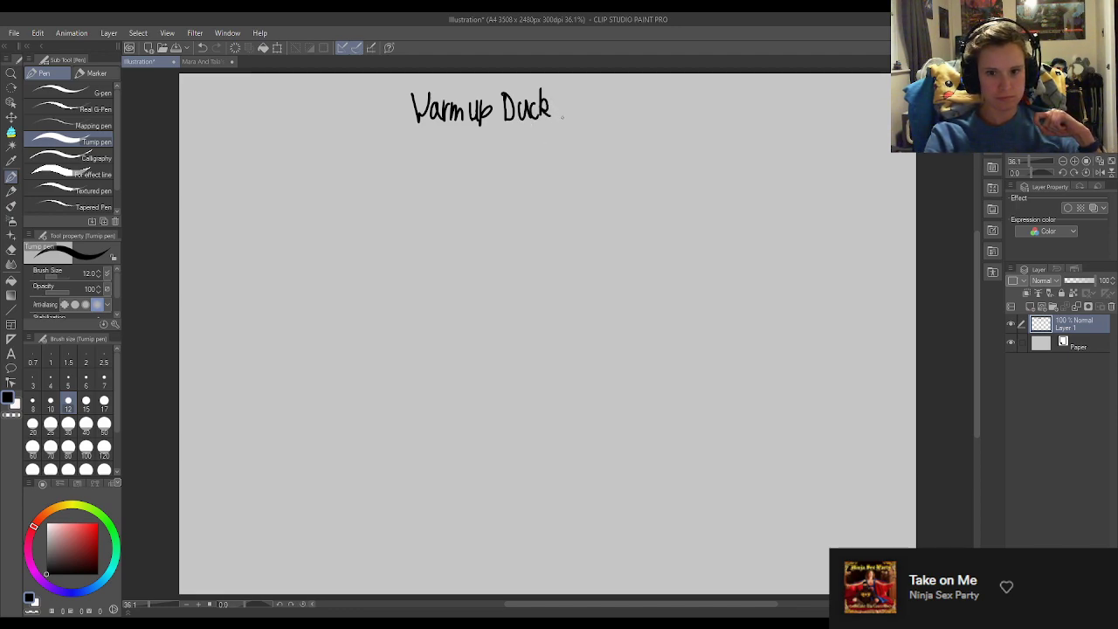
pyautogui.moveTo(555, 87); pyautogui.dragTo(555, 119)
pyautogui.moveTo(557, 112); pyautogui.dragTo(573, 112)
pyautogui.click(574, 119)
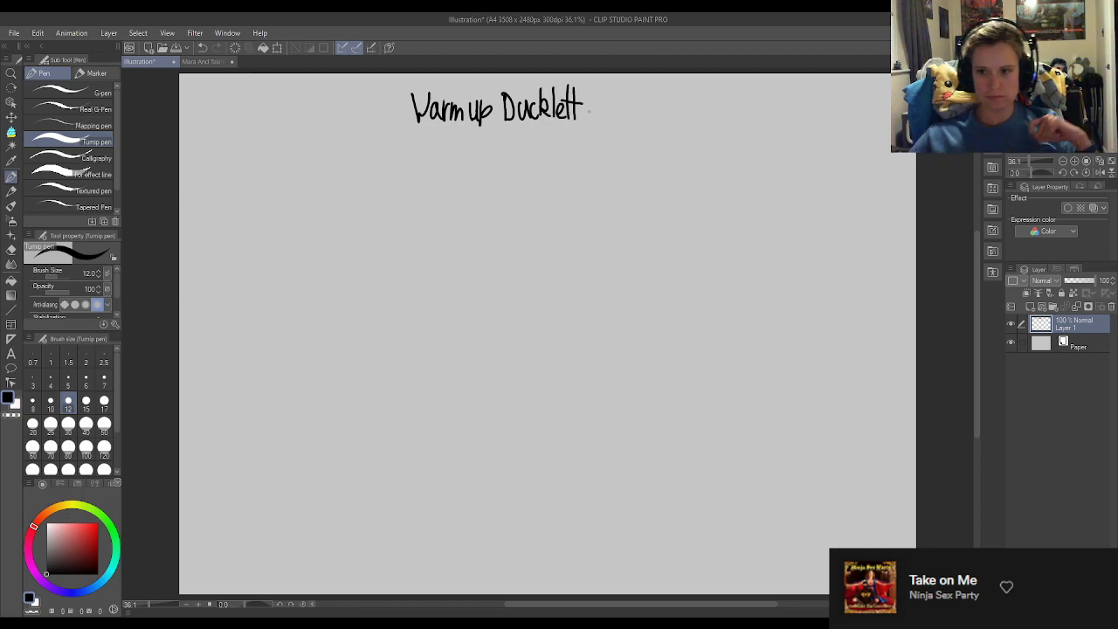
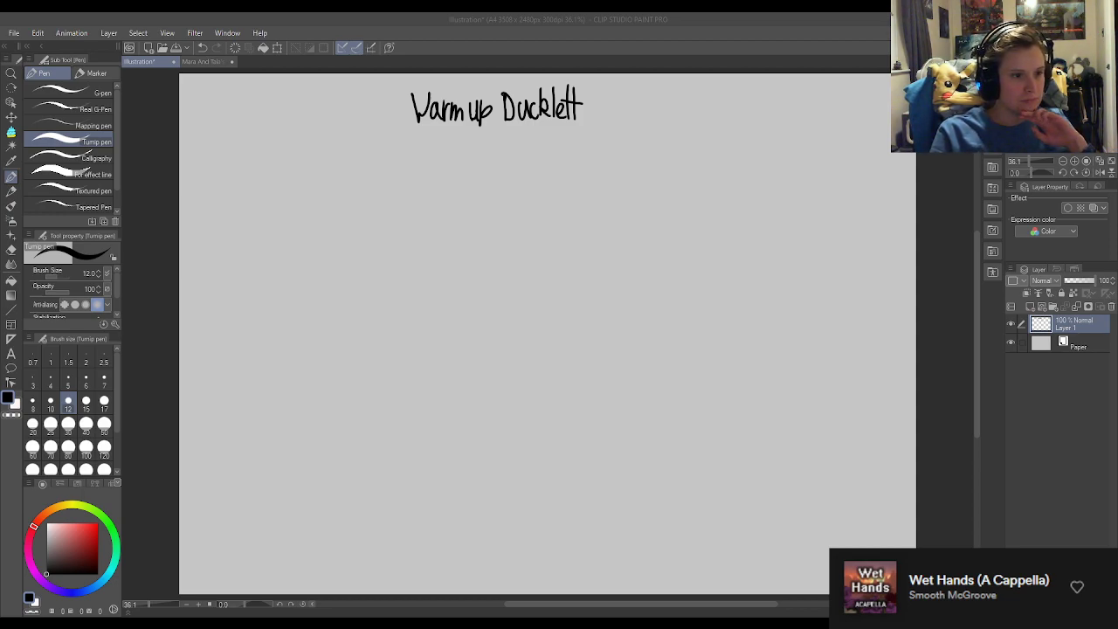
# Step: Sketch a large loose oval of overlapping pen loops in the middle of the canvas as the Ducklett's body
pyautogui.click(499, 281)
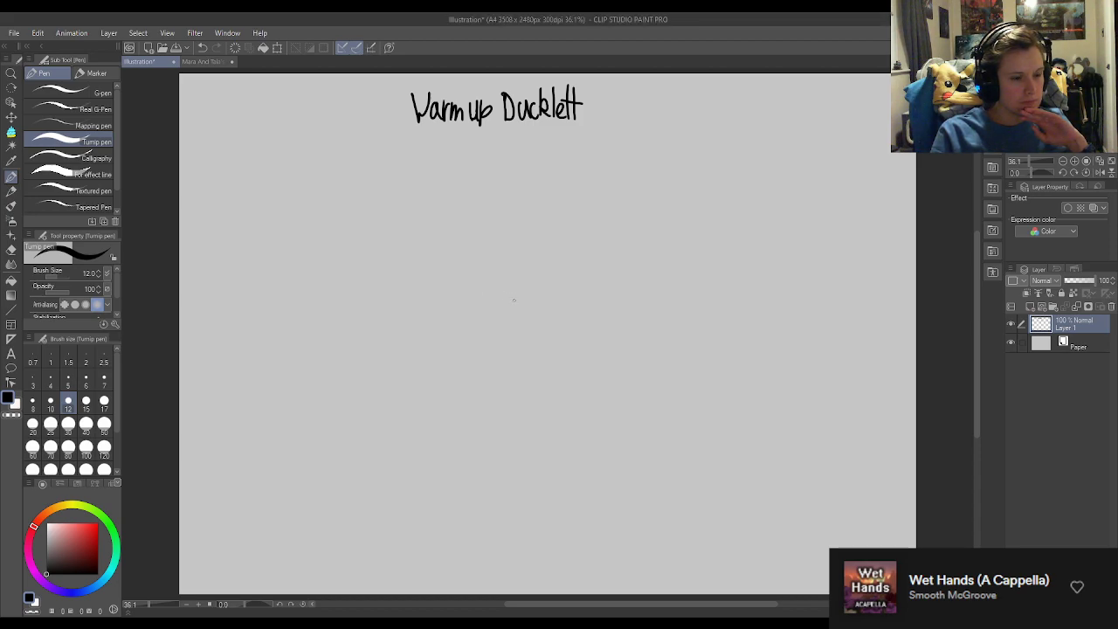
pyautogui.moveTo(486, 307)
pyautogui.mouseDown()
pyautogui.moveTo(450, 384)
pyautogui.moveTo(577, 306)
pyautogui.moveTo(466, 361)
pyautogui.mouseUp()
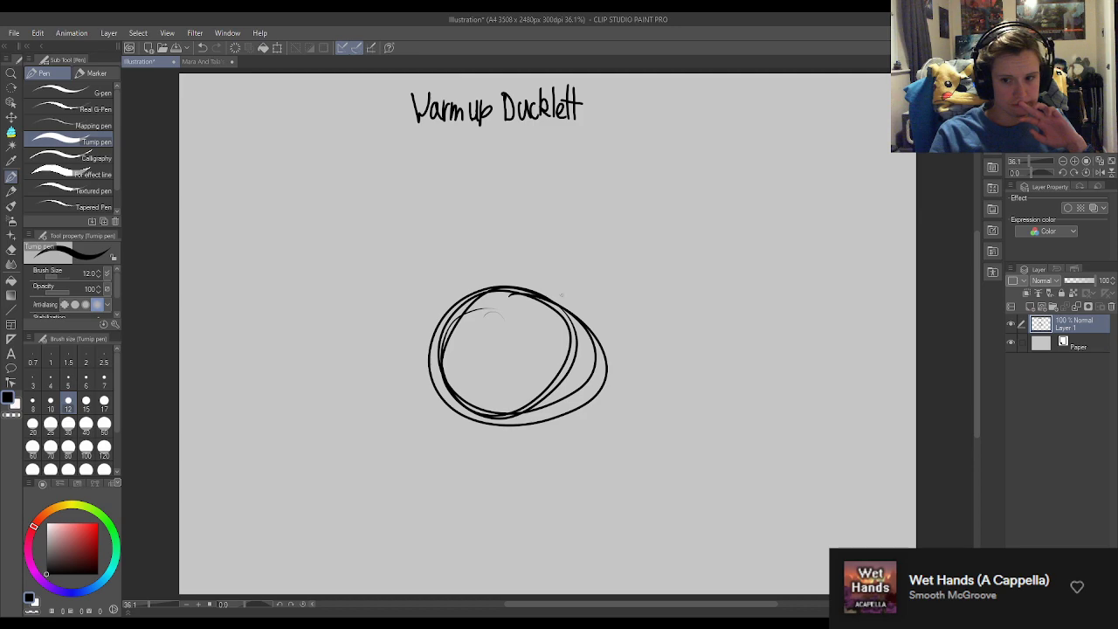
# Step: Sketch a smaller round head above and right of the body, with flared cheek lines and two neck lines joining it to the body
pyautogui.moveTo(589, 209)
pyautogui.mouseDown()
pyautogui.moveTo(562, 244)
pyautogui.moveTo(552, 231)
pyautogui.moveTo(615, 259)
pyautogui.moveTo(568, 260)
pyautogui.mouseUp()
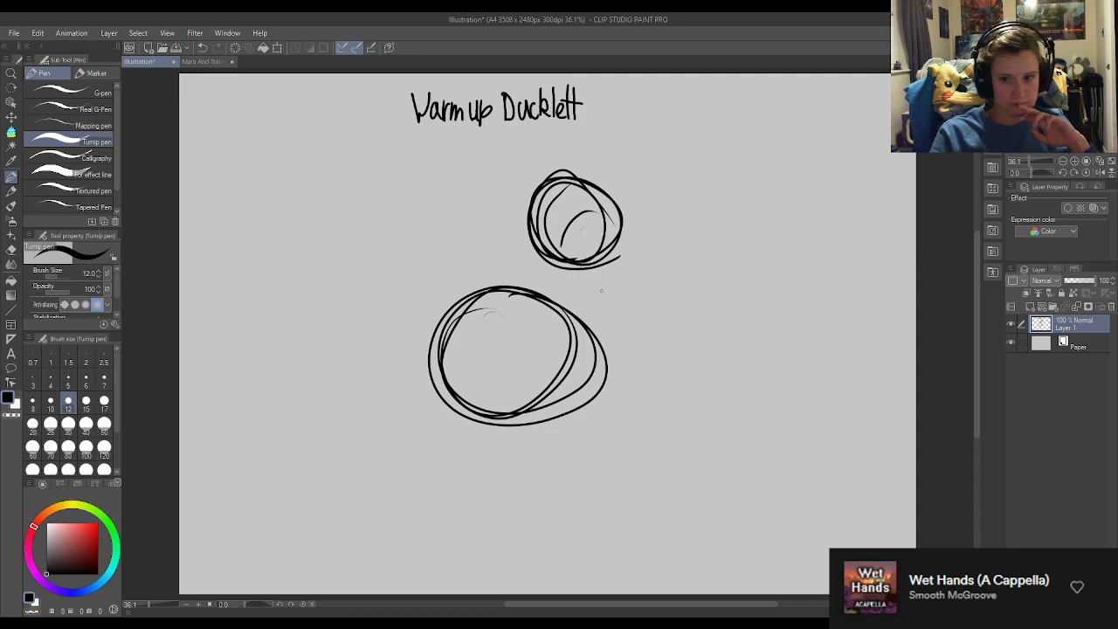
pyautogui.moveTo(523, 240)
pyautogui.mouseDown()
pyautogui.moveTo(580, 269)
pyautogui.moveTo(625, 233)
pyautogui.mouseUp()
pyautogui.moveTo(554, 257)
pyautogui.mouseDown()
pyautogui.moveTo(562, 292)
pyautogui.moveTo(551, 299)
pyautogui.mouseUp()
pyautogui.moveTo(601, 264)
pyautogui.mouseDown()
pyautogui.moveTo(589, 301)
pyautogui.moveTo(597, 336)
pyautogui.mouseUp()
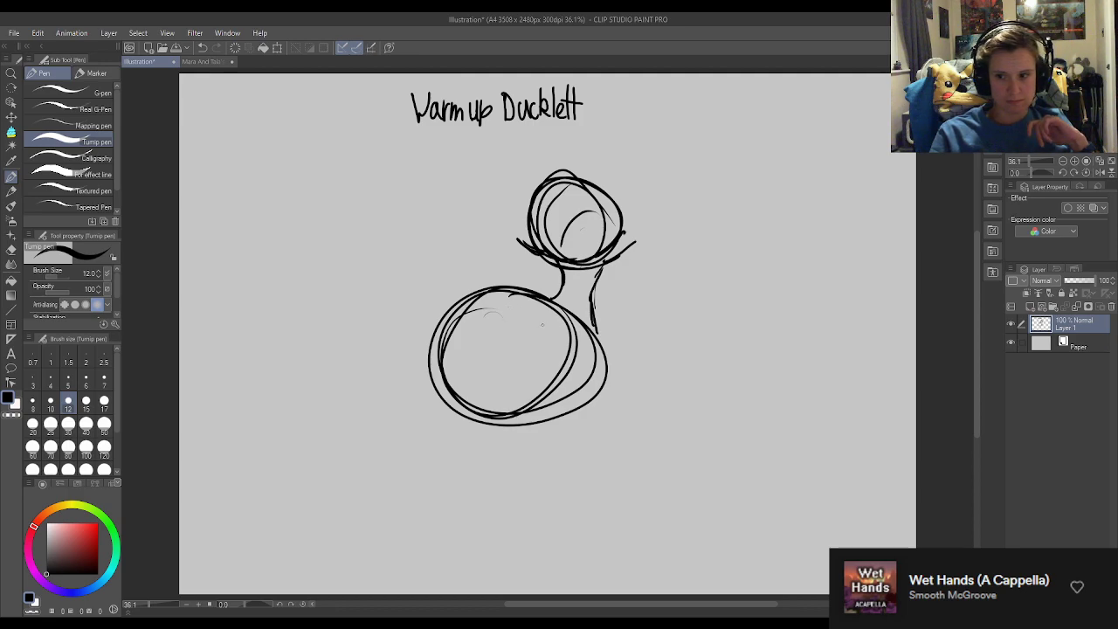
# Step: Draw the back line and three pointed tail feathers on the upper left side of the body oval
pyautogui.moveTo(478, 301)
pyautogui.mouseDown()
pyautogui.moveTo(519, 295)
pyautogui.moveTo(465, 311)
pyautogui.moveTo(435, 276)
pyautogui.moveTo(432, 314)
pyautogui.mouseUp()
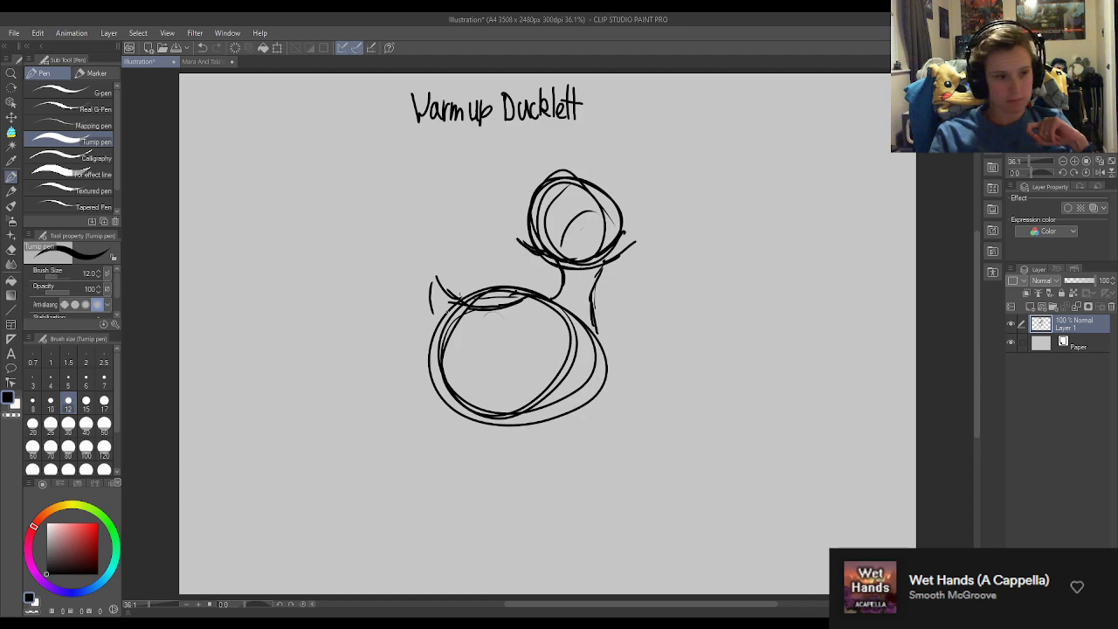
pyautogui.moveTo(433, 301)
pyautogui.mouseDown()
pyautogui.moveTo(429, 334)
pyautogui.moveTo(436, 370)
pyautogui.mouseUp()
pyautogui.moveTo(443, 374); pyautogui.dragTo(461, 393)
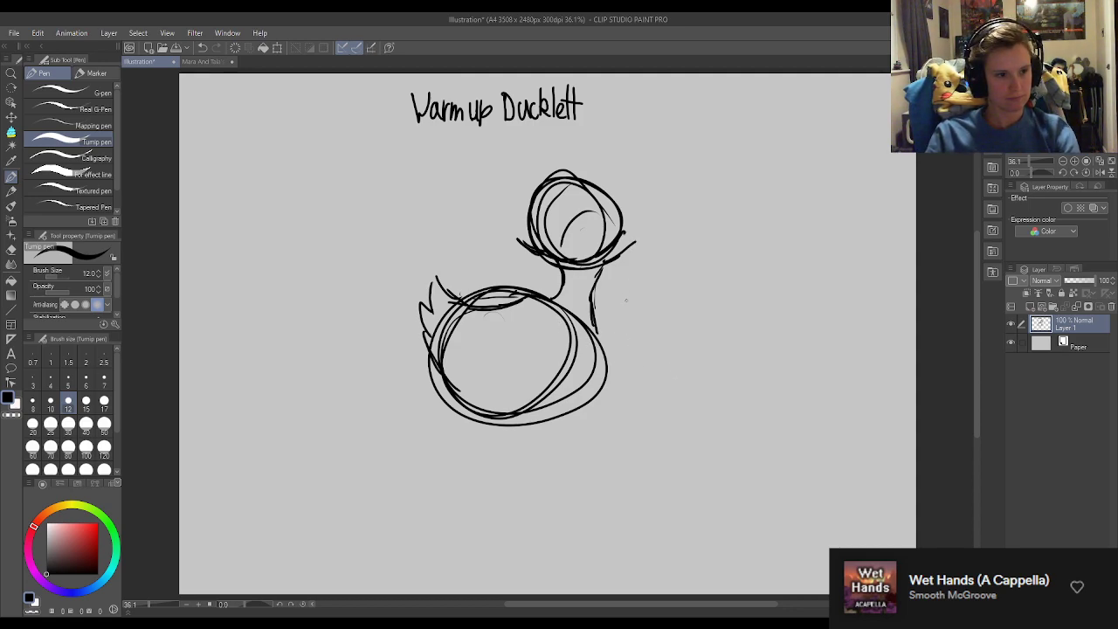
# Step: Erase the head and neck sketched above the body, and return to the Turnip pen
pyautogui.press('e')
pyautogui.press('p')
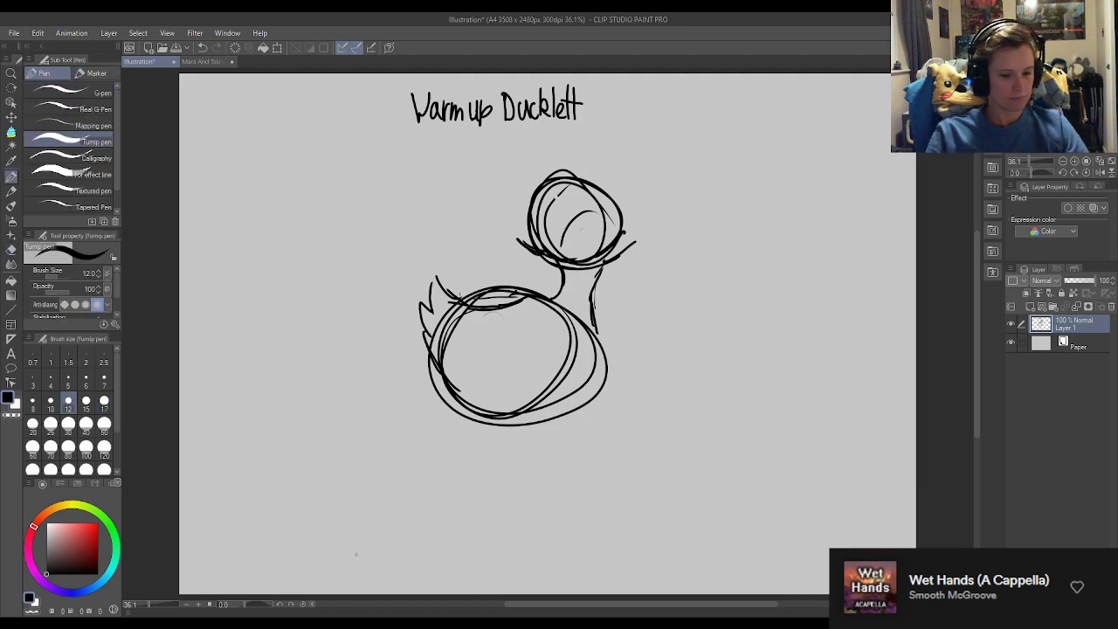
pyautogui.press('e')
pyautogui.moveTo(561, 261)
pyautogui.mouseDown()
pyautogui.moveTo(602, 325)
pyautogui.moveTo(543, 243)
pyautogui.moveTo(560, 186)
pyautogui.moveTo(526, 204)
pyautogui.moveTo(589, 162)
pyautogui.moveTo(574, 242)
pyautogui.moveTo(629, 232)
pyautogui.mouseUp()
pyautogui.press('p')
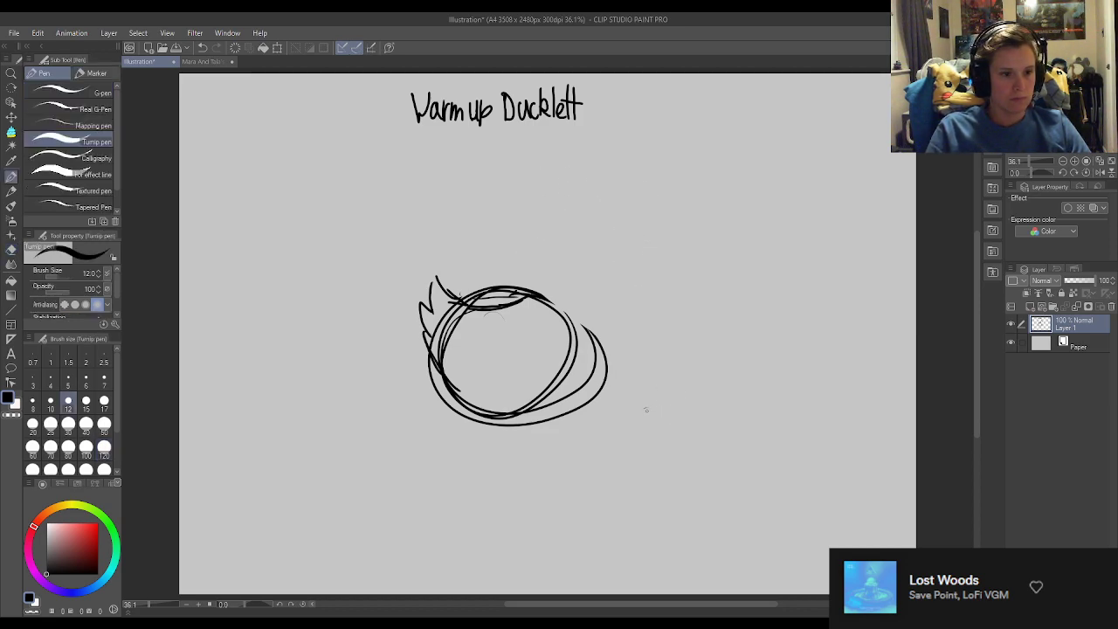
# Step: Sketch a new round head low and to the right of the body, with a feathered crest on top and a short pointed beak
pyautogui.moveTo(644, 398)
pyautogui.mouseDown()
pyautogui.moveTo(622, 444)
pyautogui.moveTo(695, 455)
pyautogui.moveTo(655, 384)
pyautogui.moveTo(644, 405)
pyautogui.mouseUp()
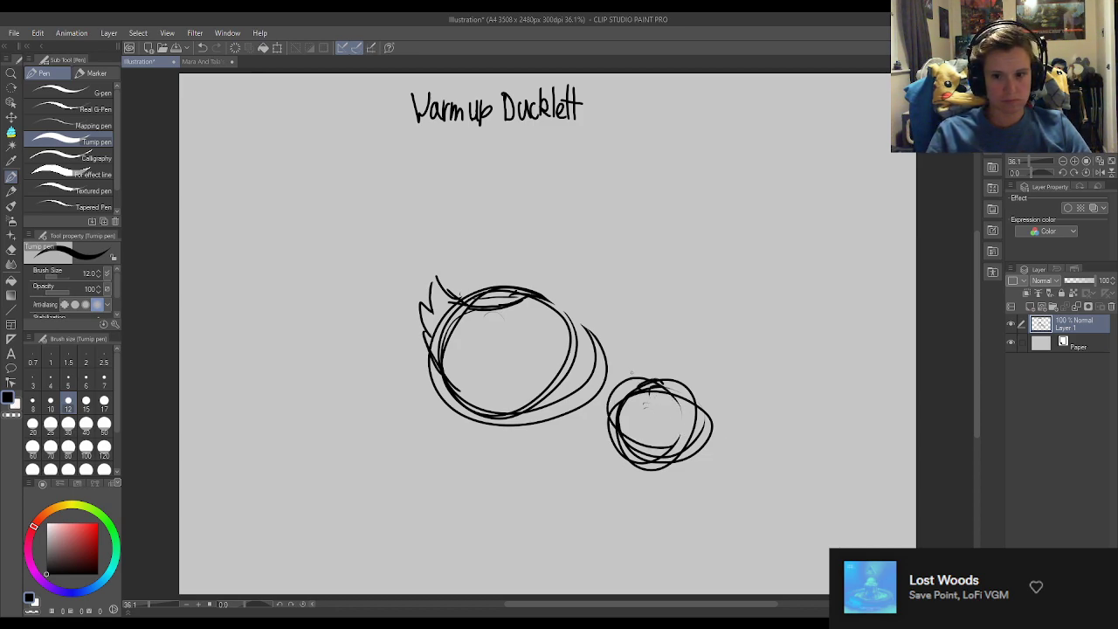
pyautogui.moveTo(679, 383)
pyautogui.mouseDown()
pyautogui.moveTo(666, 354)
pyautogui.moveTo(680, 376)
pyautogui.moveTo(652, 377)
pyautogui.moveTo(685, 358)
pyautogui.mouseUp()
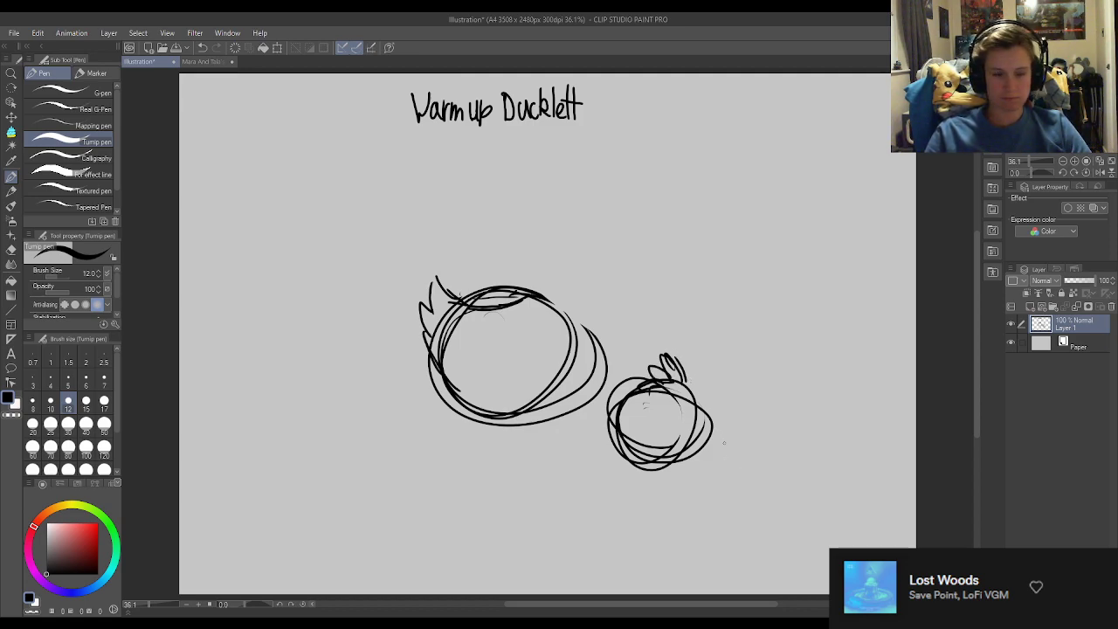
pyautogui.moveTo(690, 424)
pyautogui.mouseDown()
pyautogui.moveTo(675, 448)
pyautogui.moveTo(728, 442)
pyautogui.moveTo(667, 449)
pyautogui.moveTo(699, 463)
pyautogui.moveTo(659, 460)
pyautogui.mouseUp()
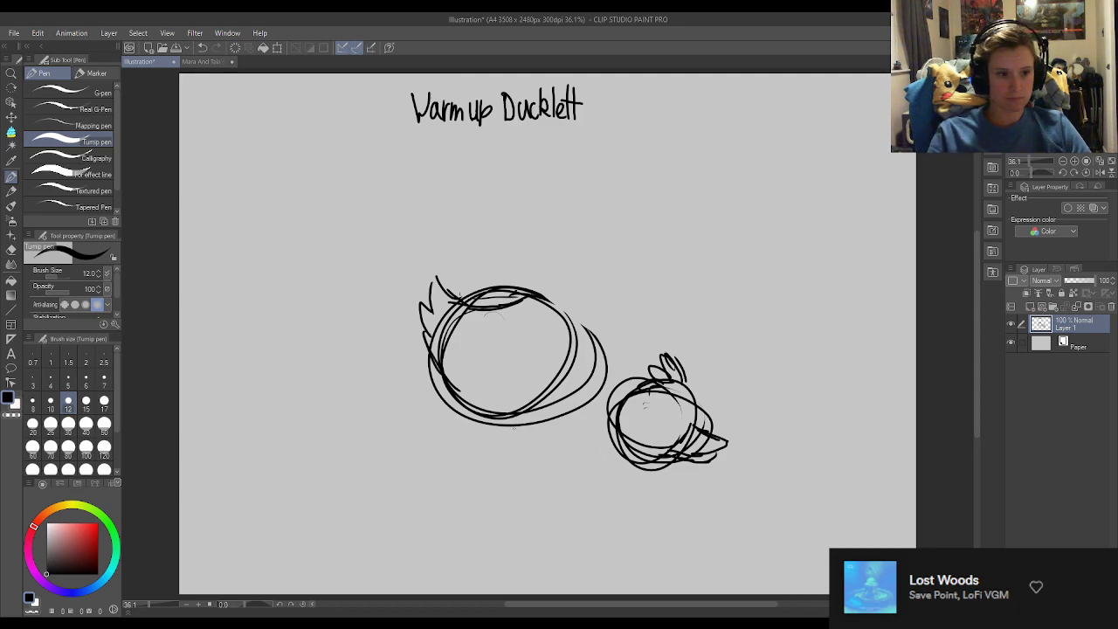
# Step: Draw the curved wing line inside the body, and connect body to head with two neck lines and a pointed tuft below the neck
pyautogui.moveTo(522, 335)
pyautogui.mouseDown()
pyautogui.moveTo(548, 376)
pyautogui.moveTo(514, 395)
pyautogui.mouseUp()
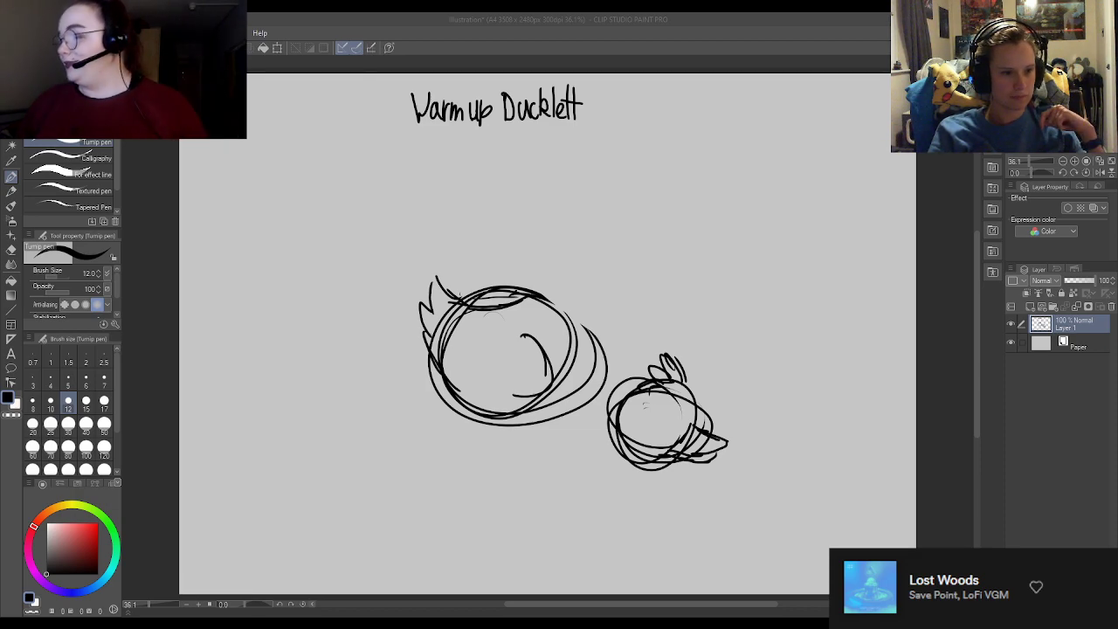
pyautogui.moveTo(490, 336); pyautogui.dragTo(546, 340)
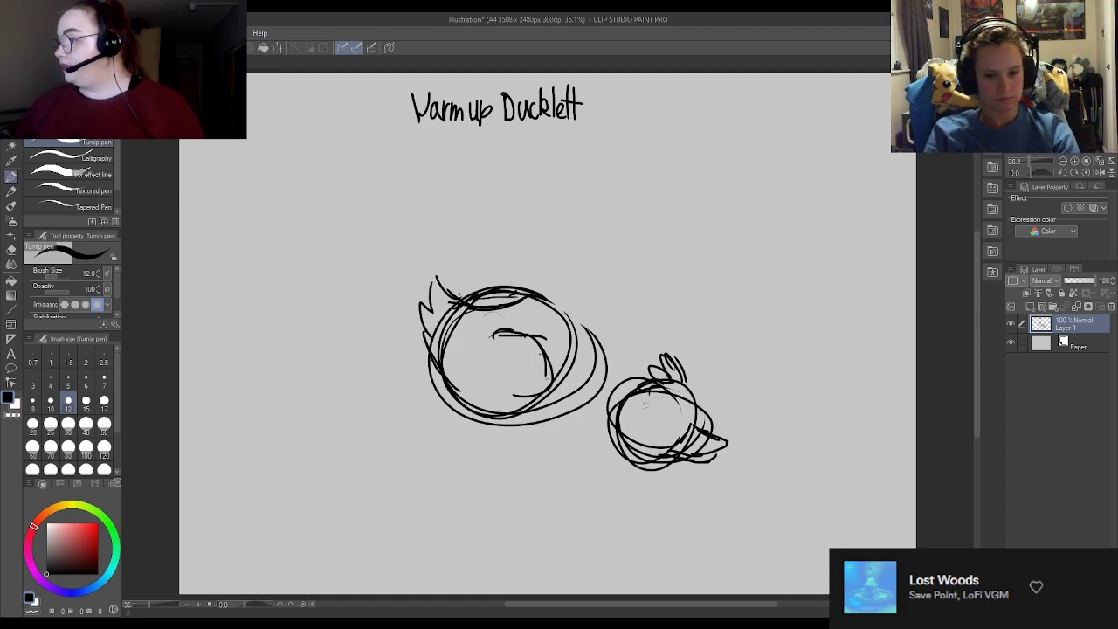
pyautogui.moveTo(448, 308)
pyautogui.mouseDown()
pyautogui.moveTo(531, 292)
pyautogui.moveTo(589, 333)
pyautogui.moveTo(592, 363)
pyautogui.moveTo(624, 388)
pyautogui.mouseUp()
pyautogui.moveTo(546, 409)
pyautogui.mouseDown()
pyautogui.moveTo(603, 426)
pyautogui.moveTo(615, 415)
pyautogui.moveTo(596, 437)
pyautogui.moveTo(645, 462)
pyautogui.mouseUp()
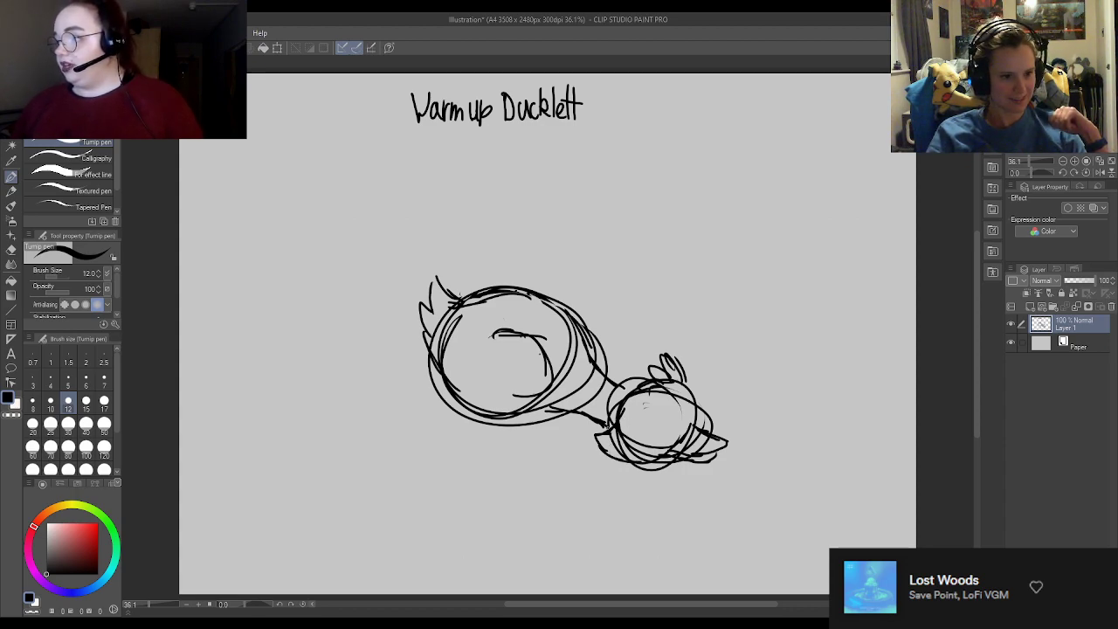
# Step: Reinforce the right side of the head with darker strokes, and outline the body's underside with a small rounded bump near the neck
pyautogui.moveTo(682, 376)
pyautogui.mouseDown()
pyautogui.moveTo(701, 430)
pyautogui.moveTo(709, 416)
pyautogui.mouseUp()
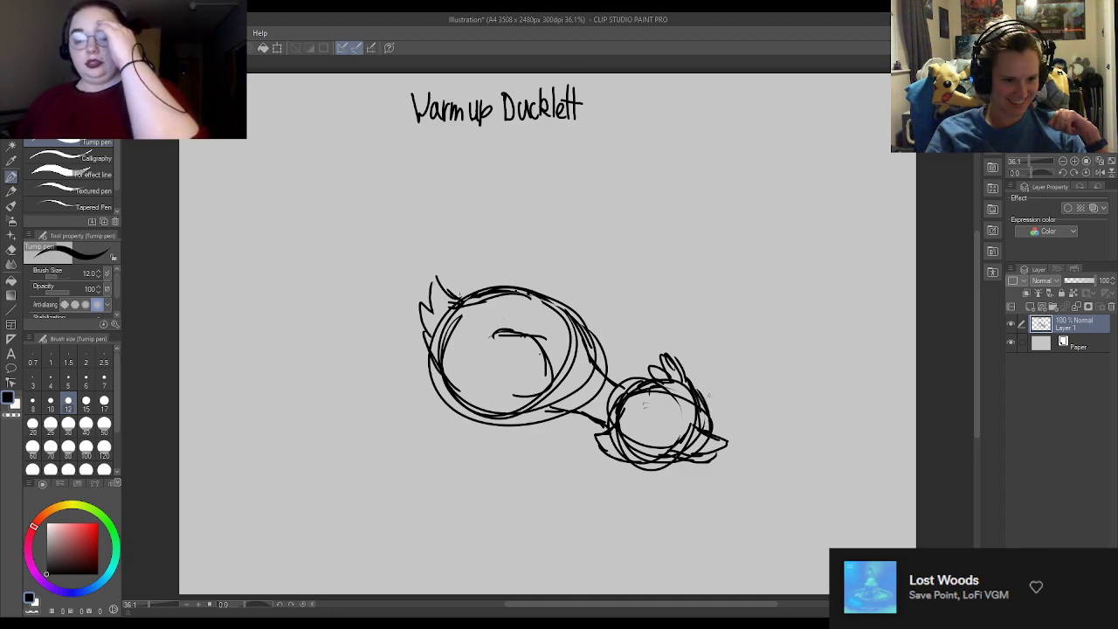
pyautogui.moveTo(707, 415); pyautogui.dragTo(719, 428)
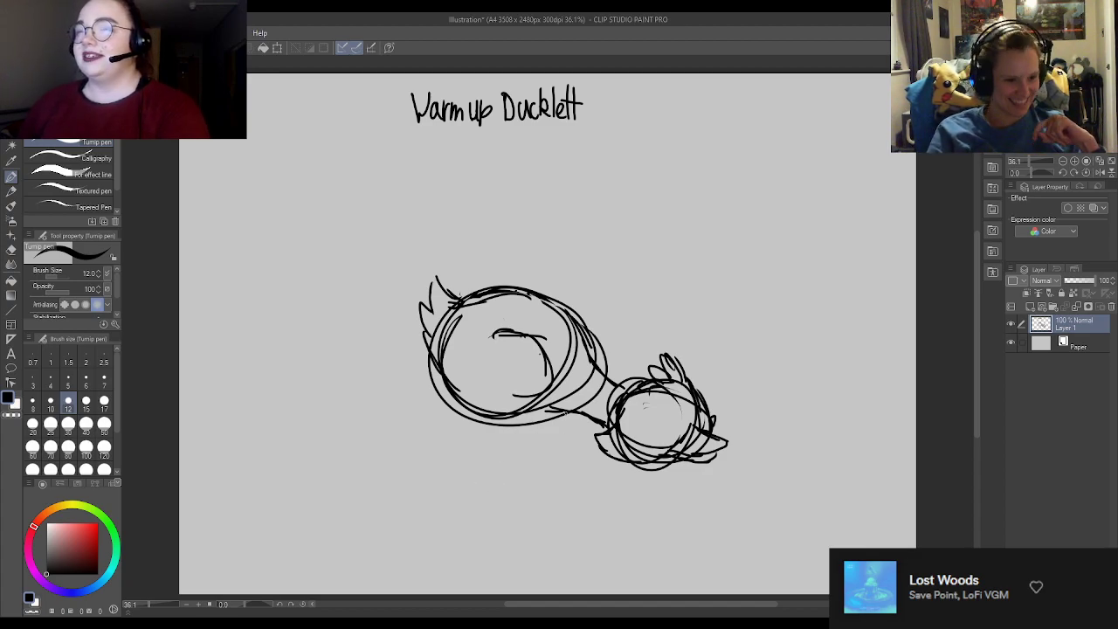
pyautogui.moveTo(571, 410); pyautogui.dragTo(556, 431)
pyautogui.moveTo(444, 376)
pyautogui.mouseDown()
pyautogui.moveTo(439, 407)
pyautogui.moveTo(454, 417)
pyautogui.moveTo(504, 433)
pyautogui.moveTo(536, 427)
pyautogui.mouseUp()
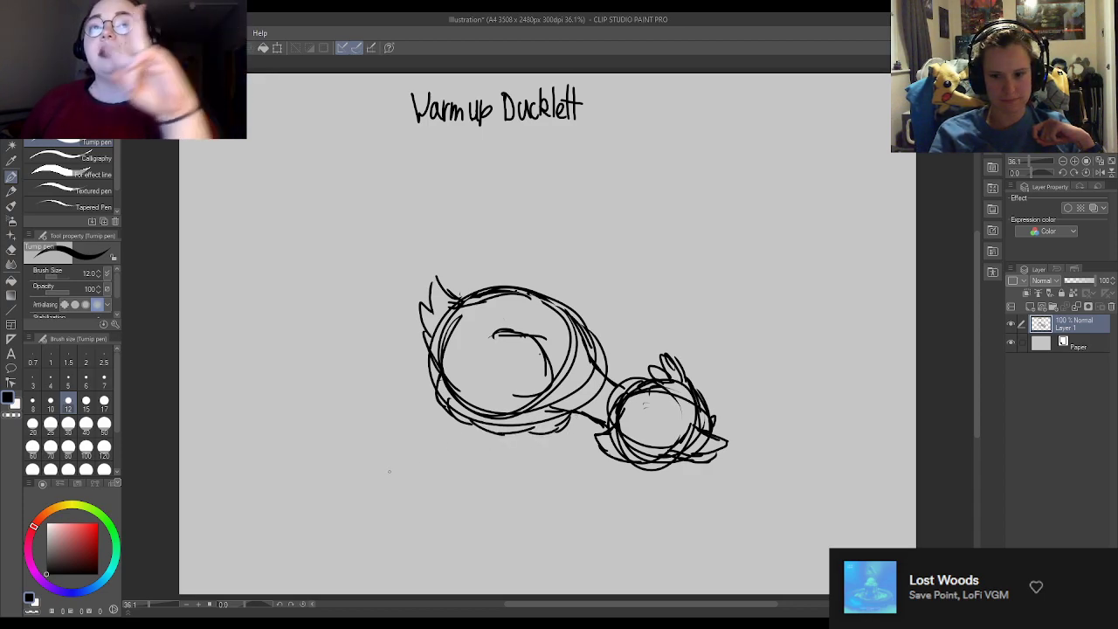
# Step: Start the two legs with one short stroke each below the body's rear and front, keeping the brush size at 12
pyautogui.moveTo(456, 427); pyautogui.dragTo(446, 448)
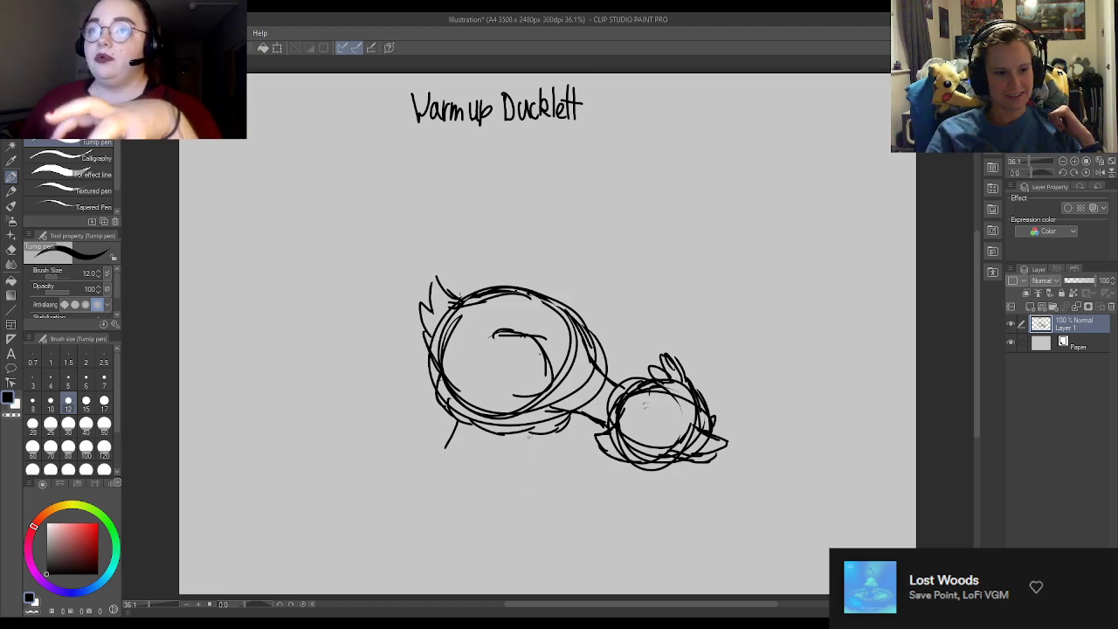
pyautogui.moveTo(530, 434); pyautogui.dragTo(535, 454)
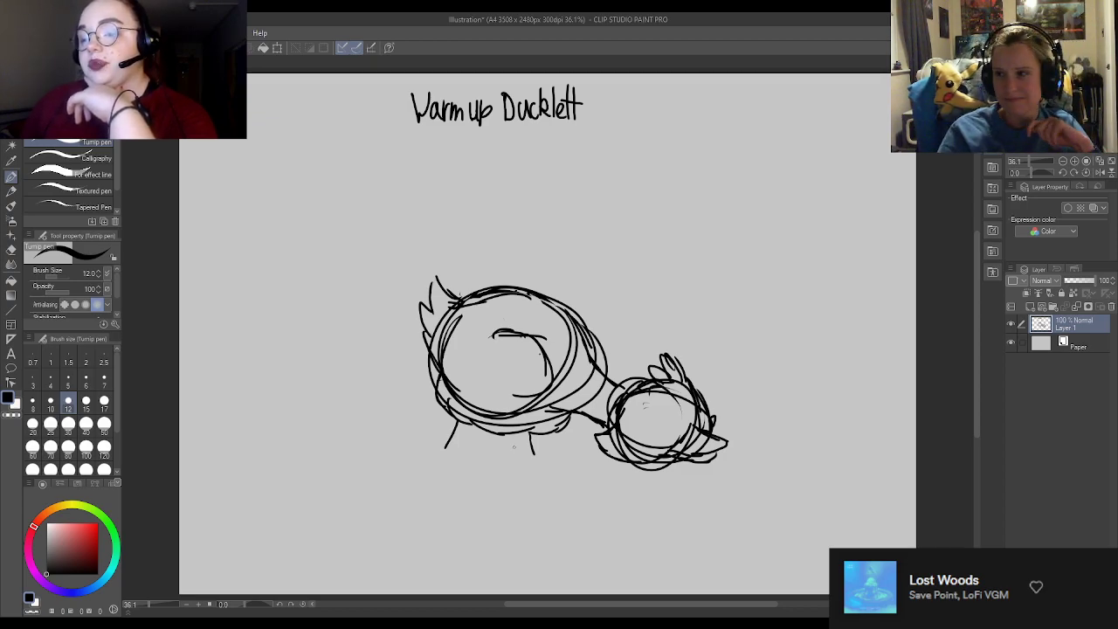
pyautogui.moveTo(366, 458); pyautogui.dragTo(367, 492)
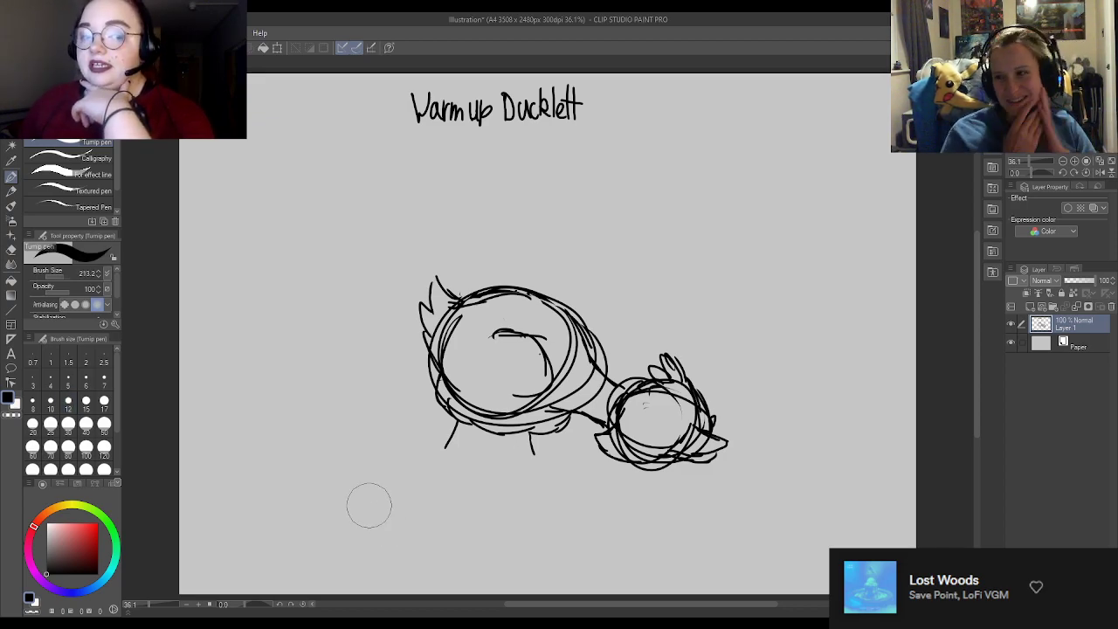
pyautogui.click(68, 400)
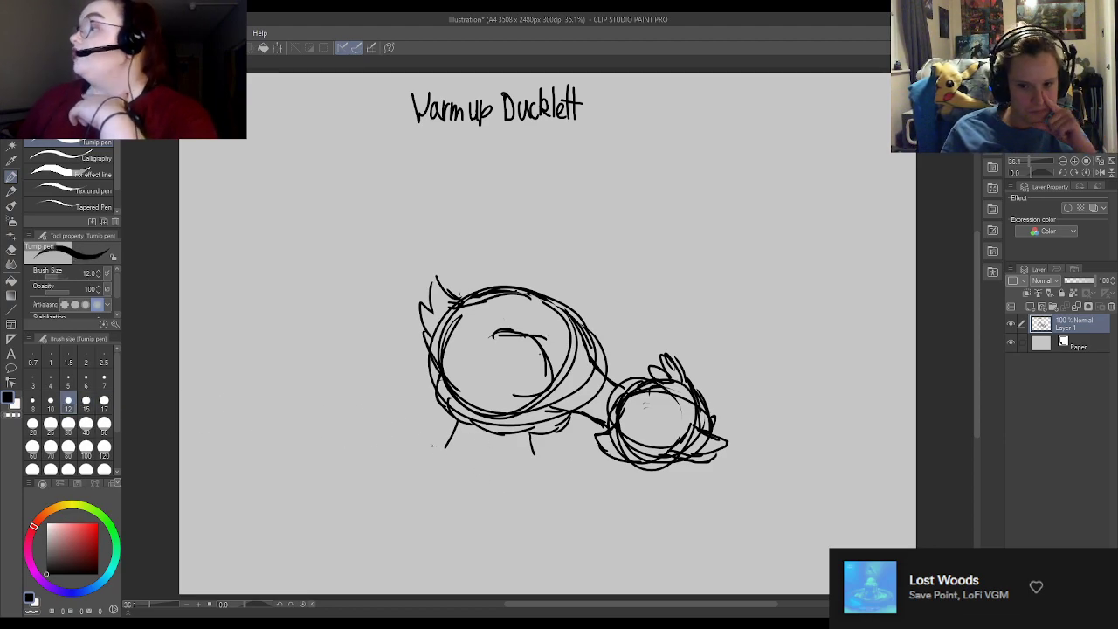
# Step: Thicken the rear leg stroke, and draw out the front leg with a flat forward-pointing foot and small toes
pyautogui.moveTo(458, 425); pyautogui.dragTo(436, 453)
pyautogui.moveTo(540, 432)
pyautogui.mouseDown()
pyautogui.moveTo(583, 450)
pyautogui.moveTo(537, 463)
pyautogui.moveTo(574, 467)
pyautogui.moveTo(560, 446)
pyautogui.moveTo(573, 445)
pyautogui.moveTo(560, 443)
pyautogui.moveTo(557, 458)
pyautogui.moveTo(583, 462)
pyautogui.mouseUp()
pyautogui.press('e')
pyautogui.press('p')
pyautogui.moveTo(575, 465); pyautogui.dragTo(584, 465)
pyautogui.moveTo(578, 462); pyautogui.dragTo(587, 469)
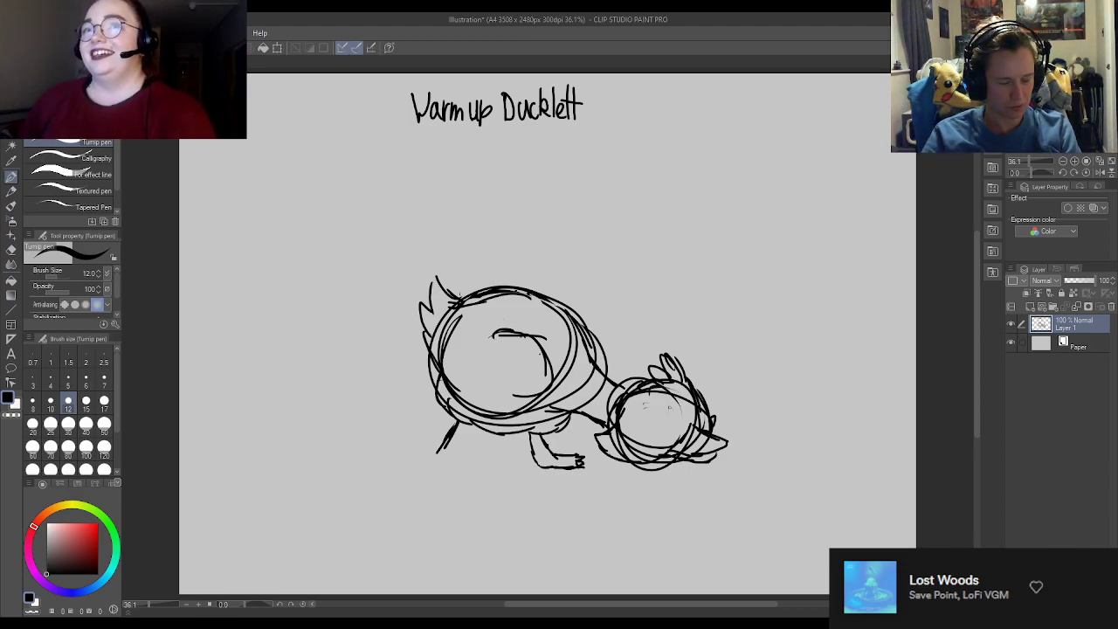
# Step: Draw a tall oval eye with a filled pupil, a dark far eye at the face's edge, and short strokes above the beak
pyautogui.moveTo(668, 409)
pyautogui.mouseDown()
pyautogui.moveTo(676, 433)
pyautogui.moveTo(681, 408)
pyautogui.moveTo(666, 419)
pyautogui.moveTo(675, 431)
pyautogui.mouseUp()
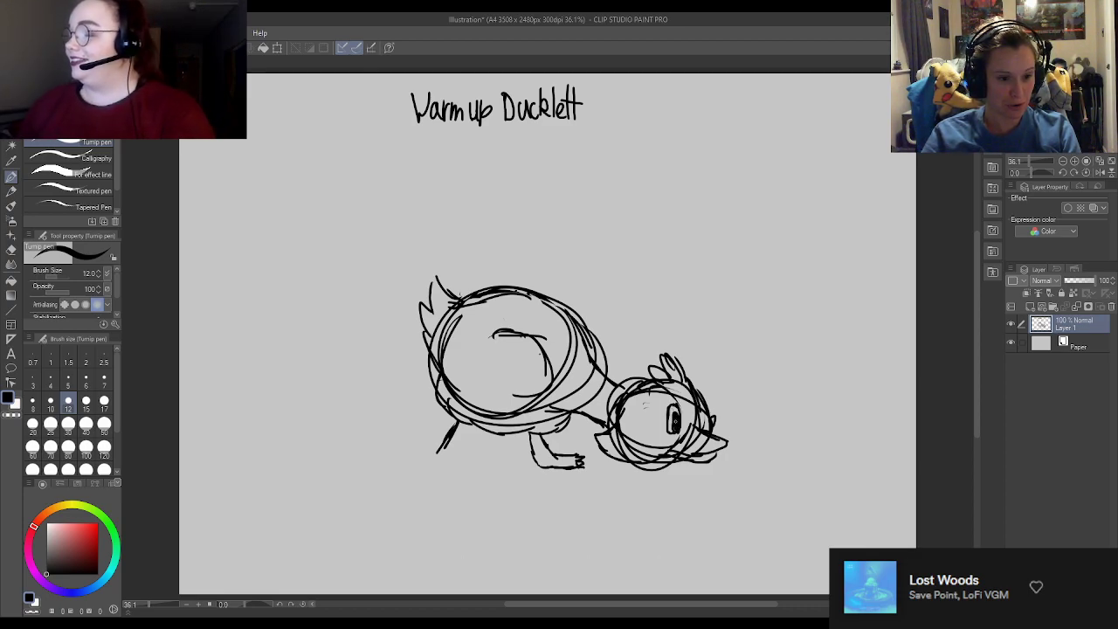
pyautogui.moveTo(697, 403); pyautogui.dragTo(697, 426)
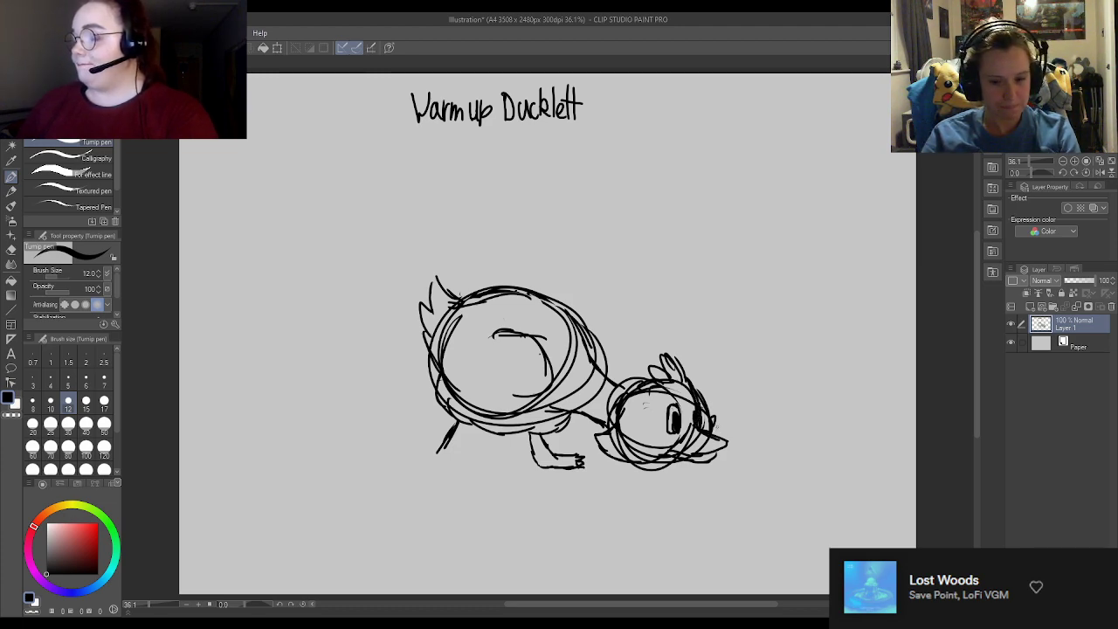
pyautogui.moveTo(703, 420)
pyautogui.mouseDown()
pyautogui.moveTo(710, 430)
pyautogui.moveTo(711, 418)
pyautogui.mouseUp()
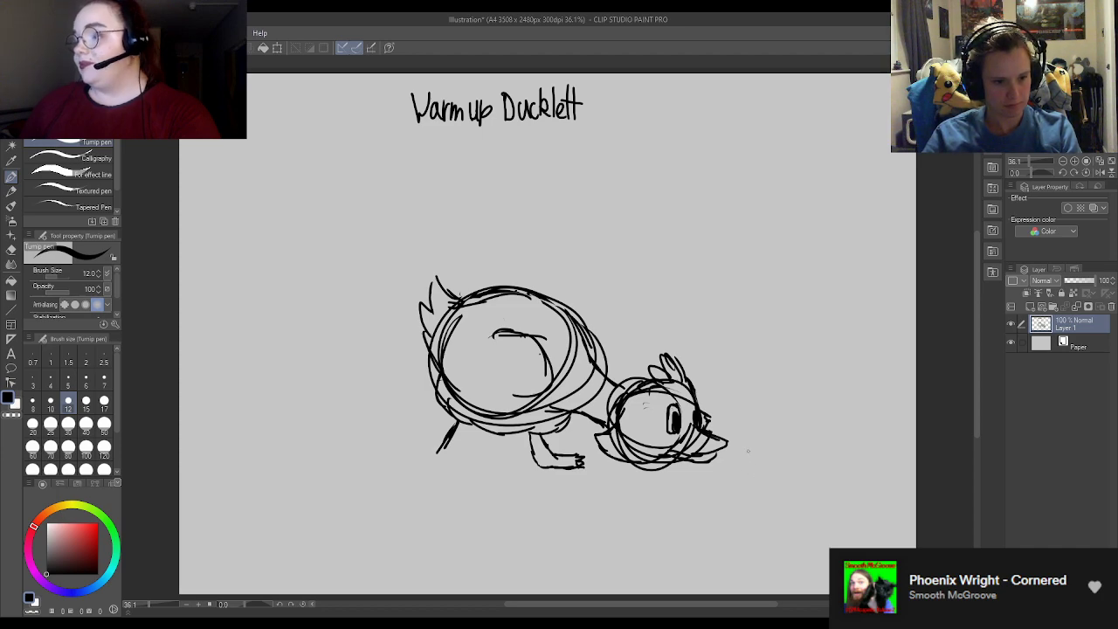
# Step: Sketch a small toy duck facing the Ducklett's beak, with a curved wing line, and set the eraser size to 15
pyautogui.moveTo(758, 452)
pyautogui.mouseDown()
pyautogui.moveTo(750, 477)
pyautogui.moveTo(795, 474)
pyautogui.moveTo(774, 451)
pyautogui.moveTo(801, 460)
pyautogui.moveTo(799, 470)
pyautogui.moveTo(787, 470)
pyautogui.moveTo(777, 435)
pyautogui.moveTo(752, 441)
pyautogui.mouseUp()
pyautogui.hotkey('ctrl', 'z')
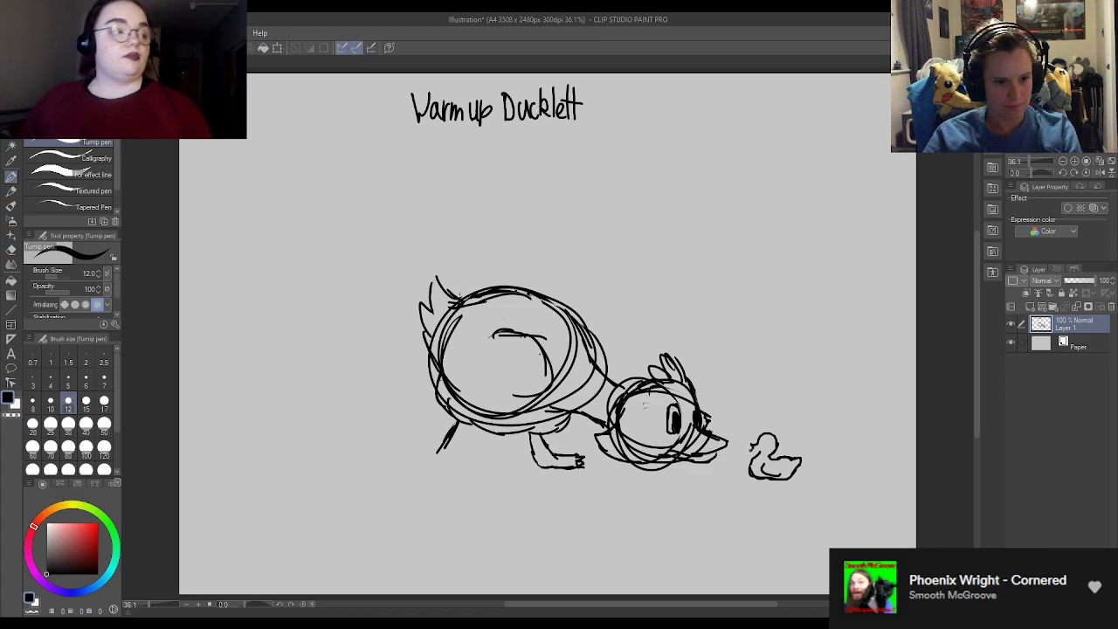
pyautogui.press('e')
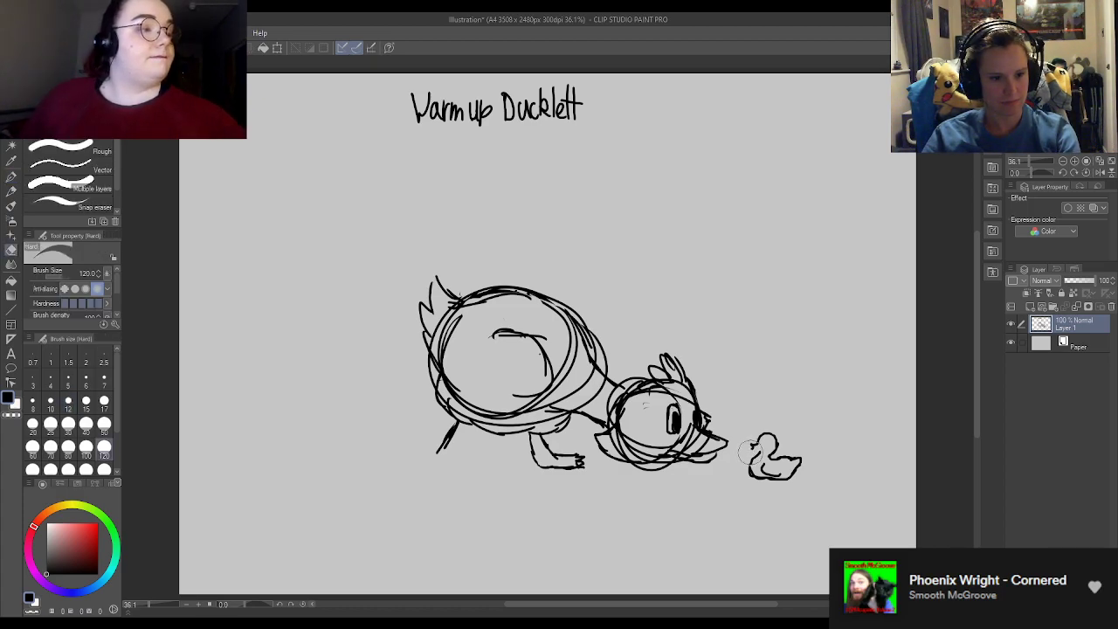
pyautogui.press('p')
pyautogui.press('e')
pyautogui.click(86, 400)
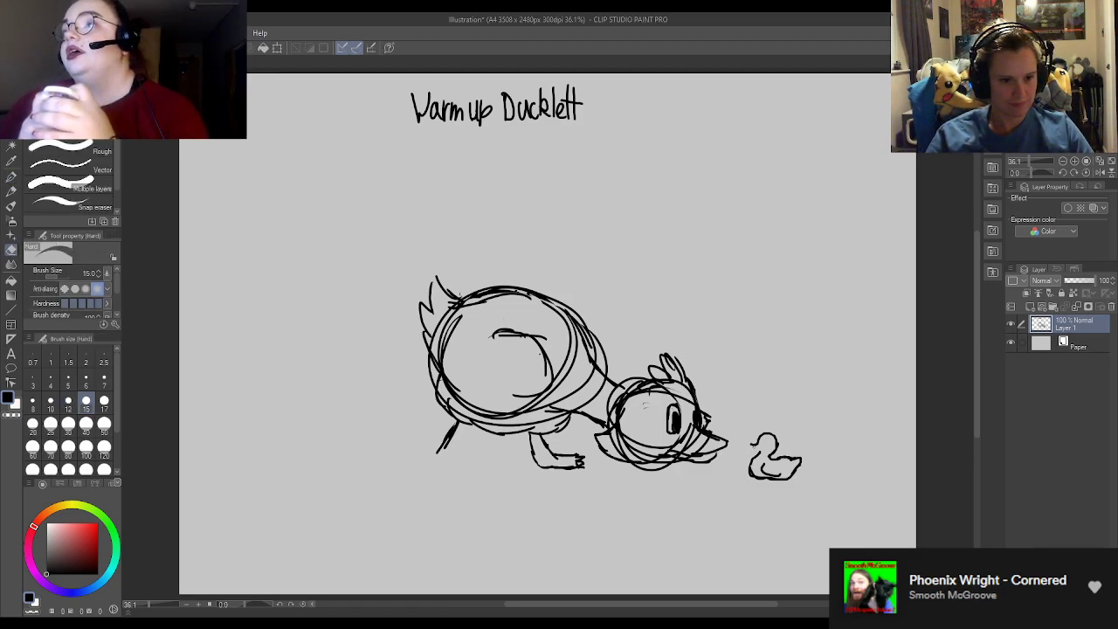
pyautogui.press('p')
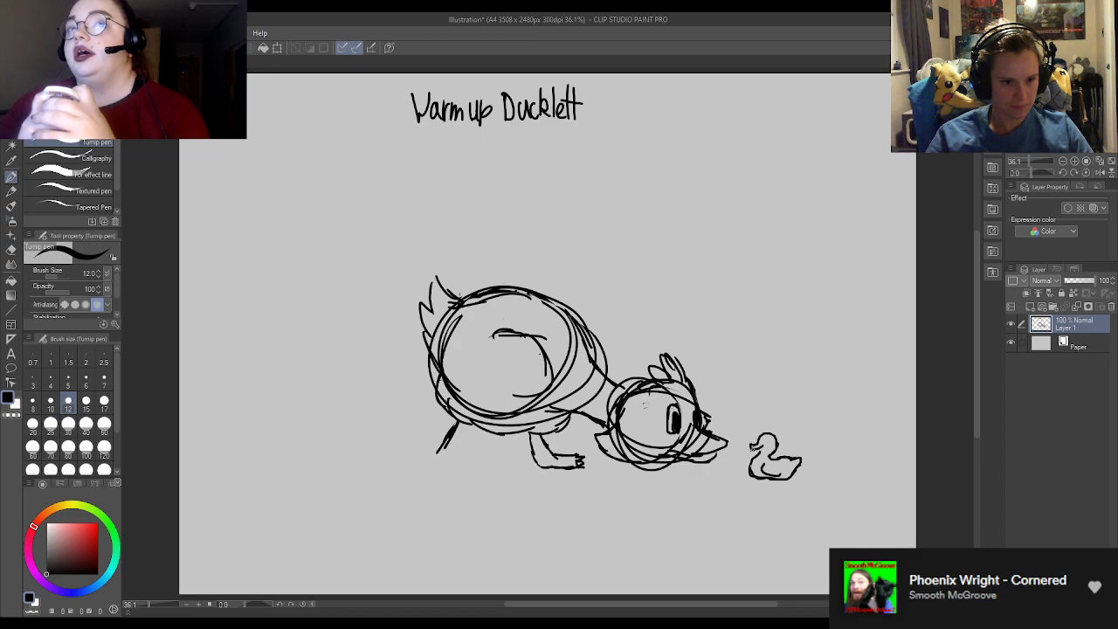
pyautogui.press('e')
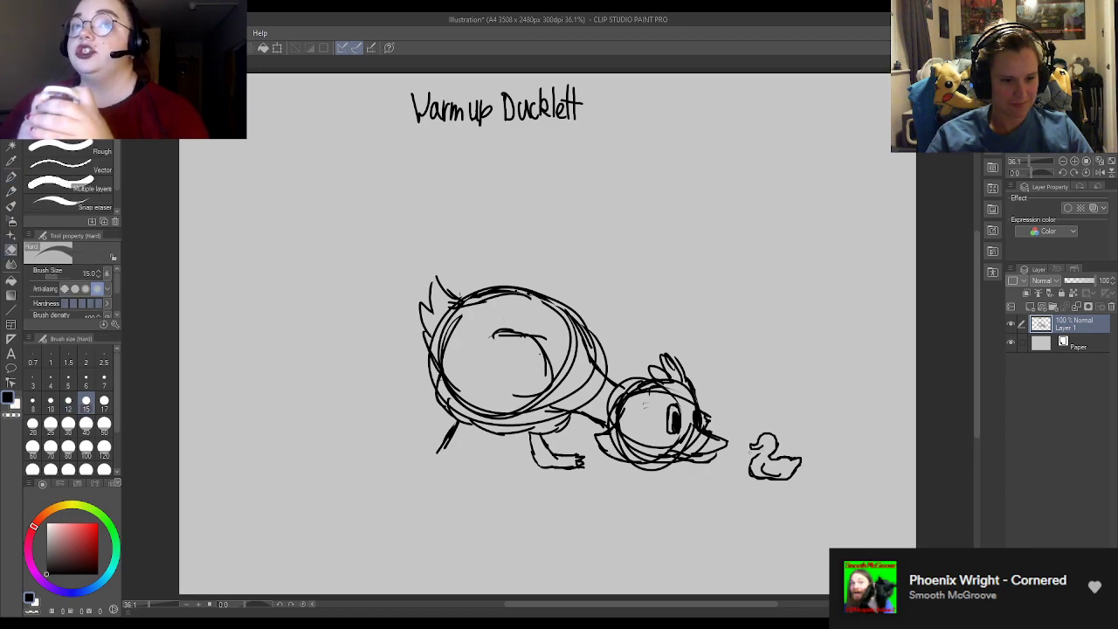
pyautogui.press('p')
# Step: Add a small oval eye to the toy duck and refine its open beak by erasing and redrawing the lower half
pyautogui.scroll(2, 769, 467)
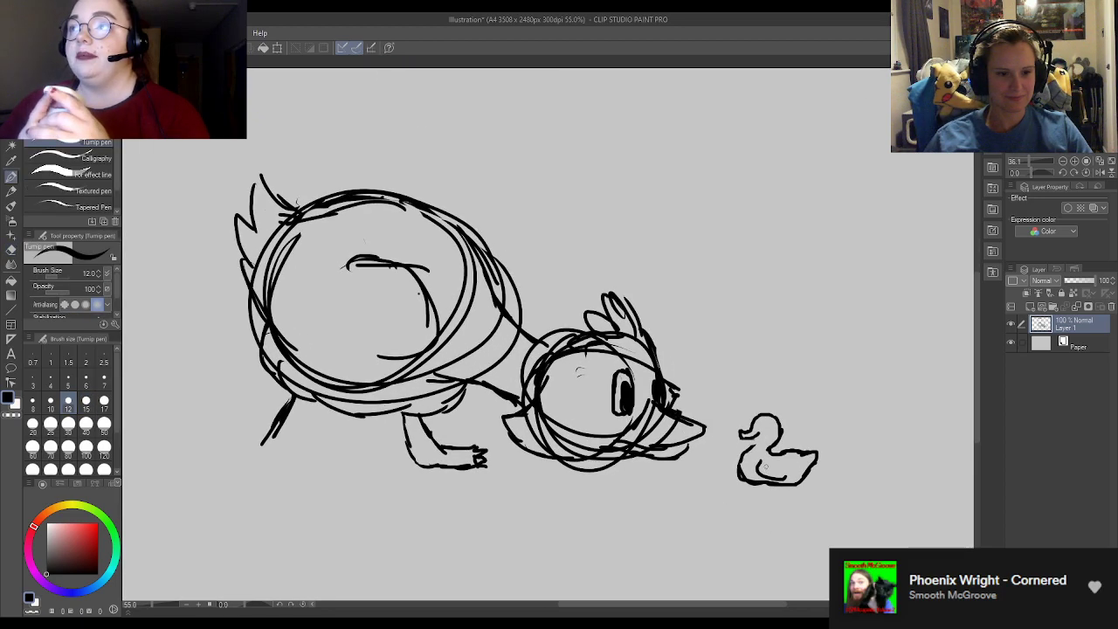
pyautogui.scroll(2, 760, 468)
pyautogui.press('e')
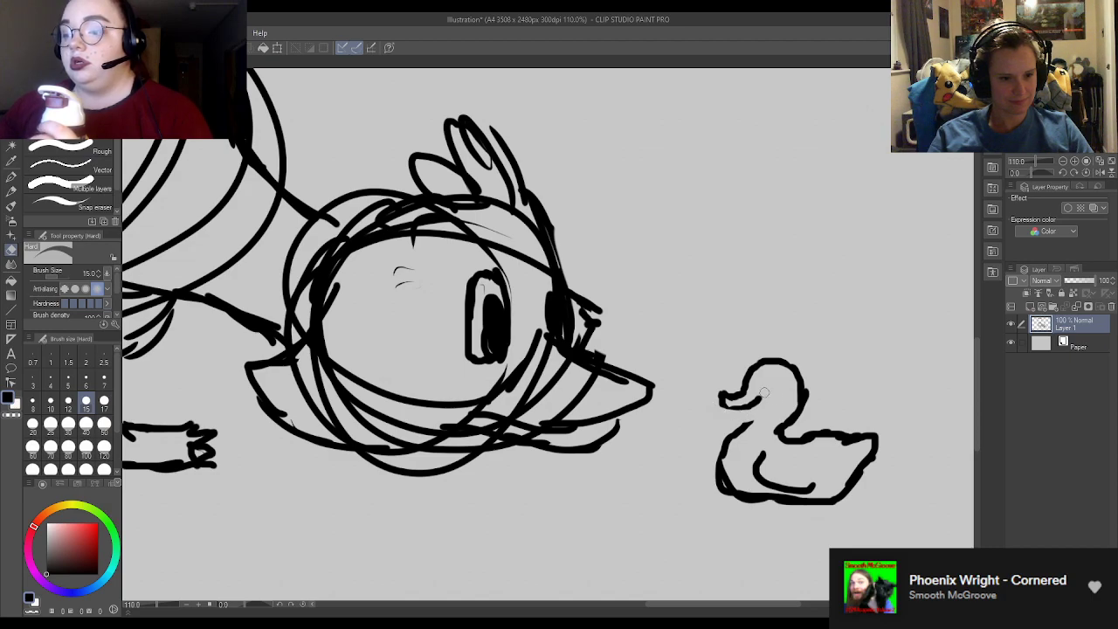
pyautogui.press('p')
pyautogui.moveTo(724, 409)
pyautogui.mouseDown()
pyautogui.moveTo(746, 416)
pyautogui.moveTo(761, 391)
pyautogui.mouseUp()
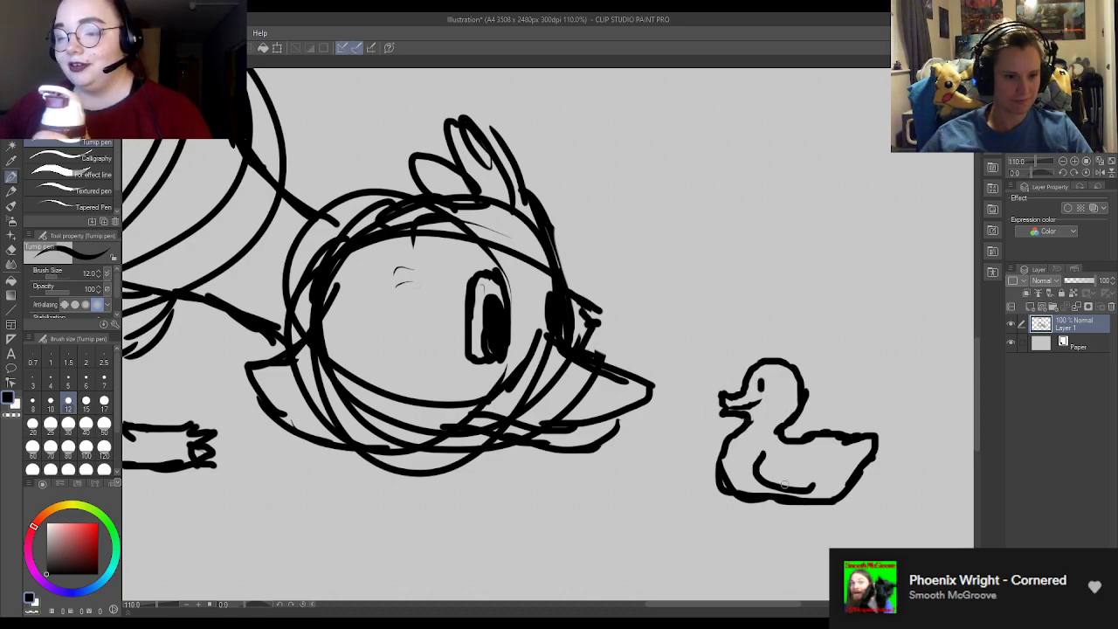
pyautogui.press('e')
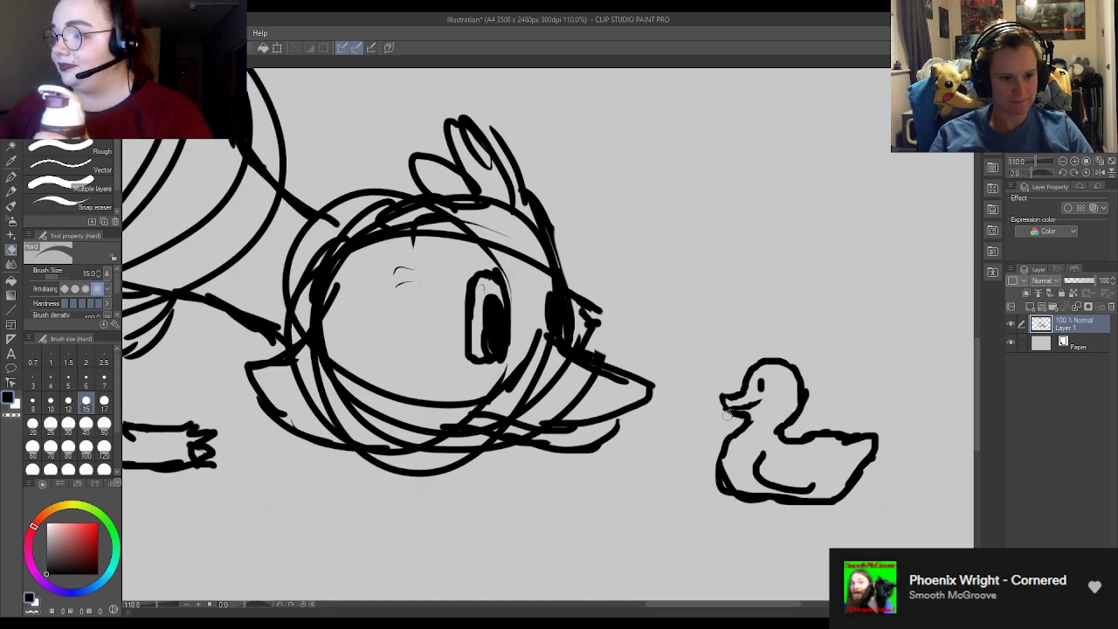
pyautogui.press('p')
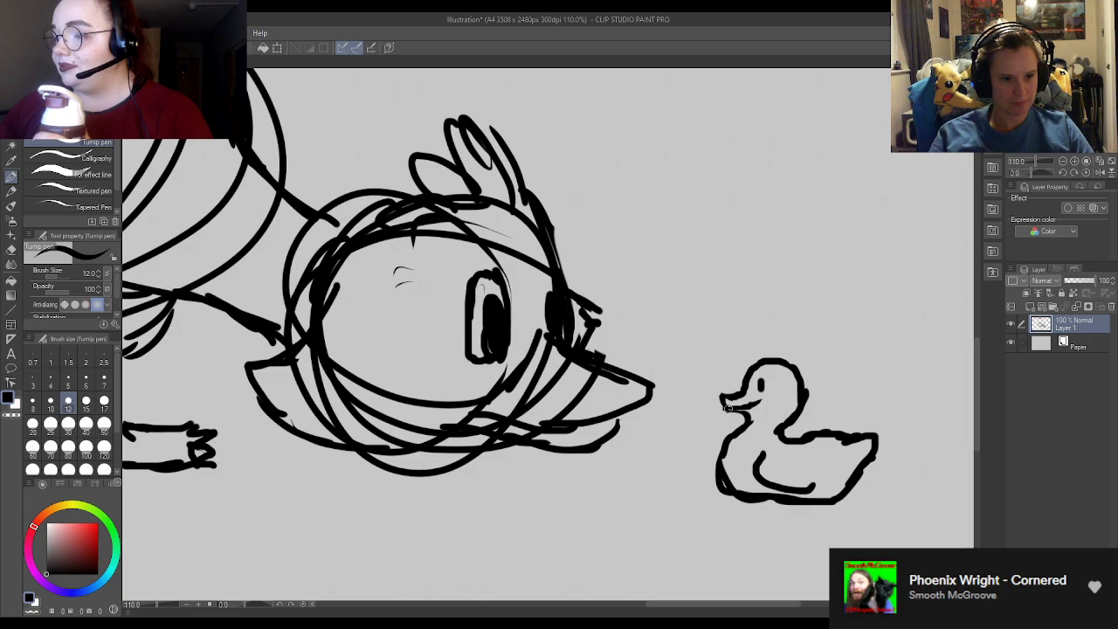
pyautogui.press('e')
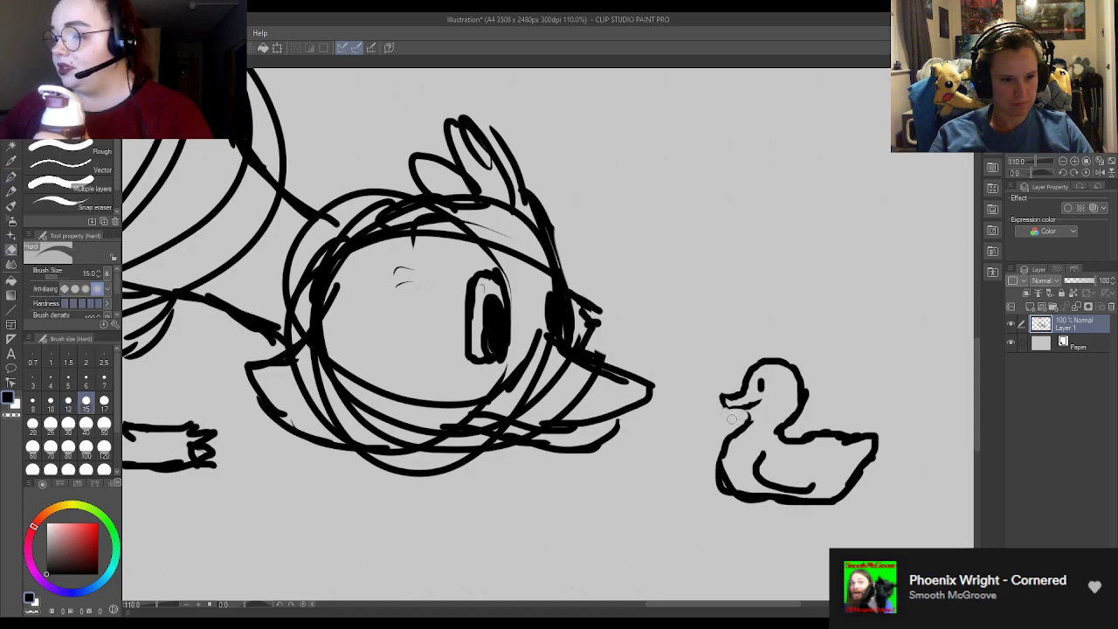
pyautogui.press('p')
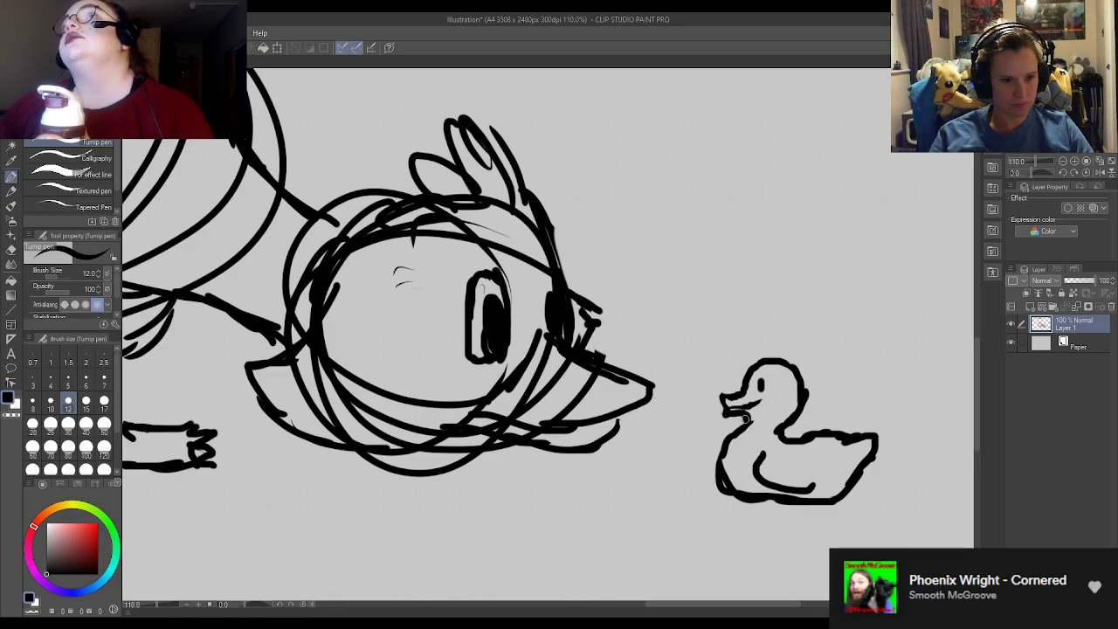
# Step: Complete the Ducklett's wing with a curved upper edge, pointed feather tips towards the tail, and a reinforced lower edge
pyautogui.scroll(-5, 769, 529)
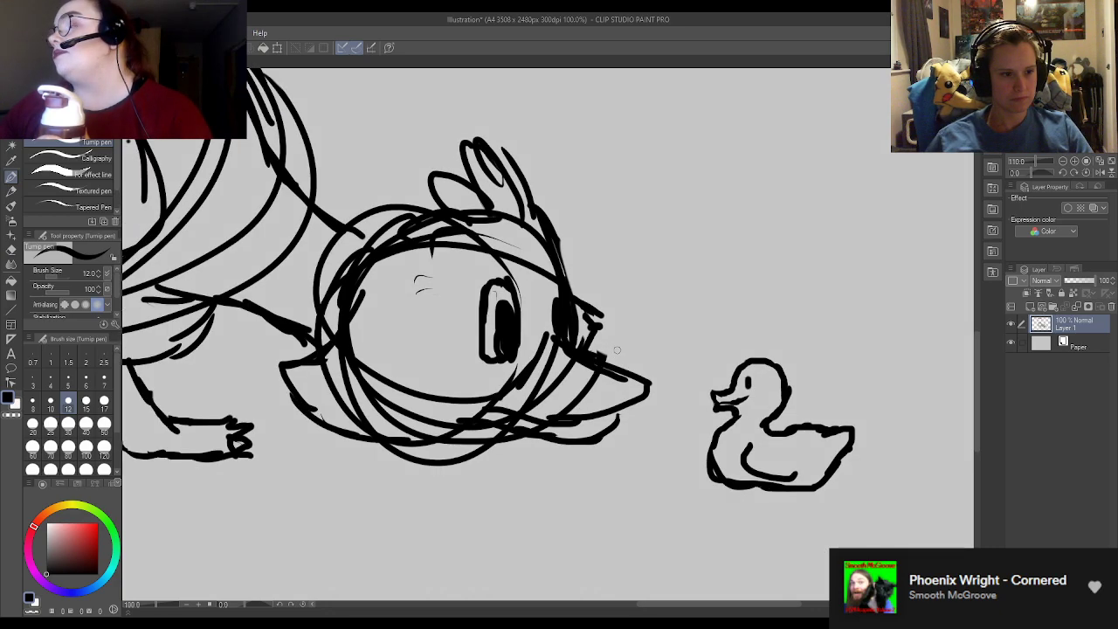
pyautogui.scroll(2, 769, 529)
pyautogui.scroll(-3, 770, 529)
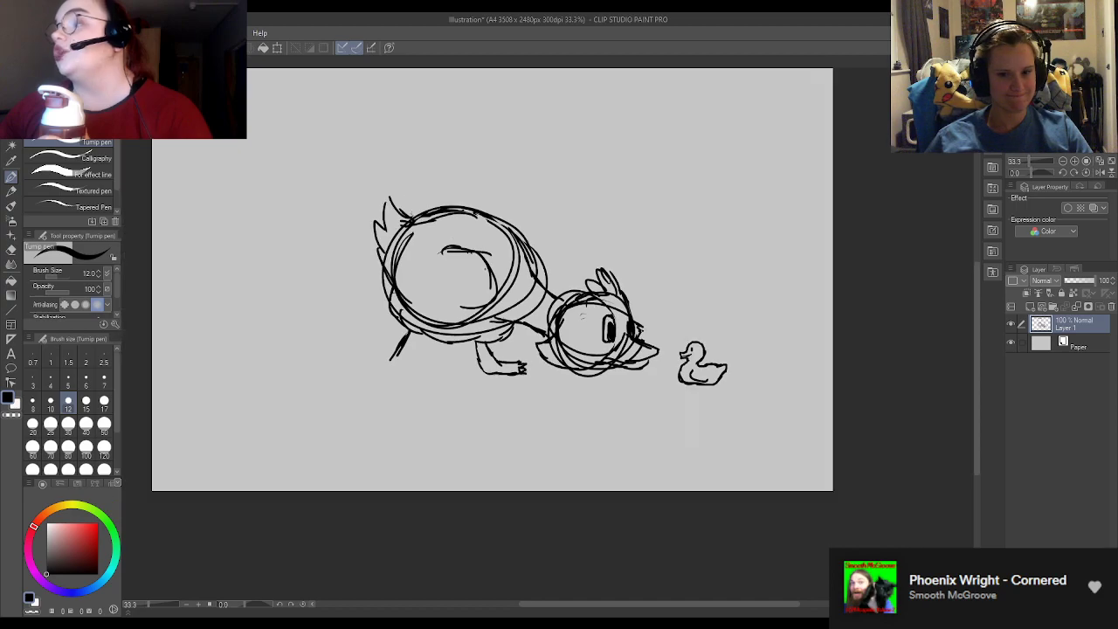
pyautogui.scroll(4, 770, 529)
pyautogui.scroll(-3, 769, 529)
pyautogui.scroll(3, 397, 323)
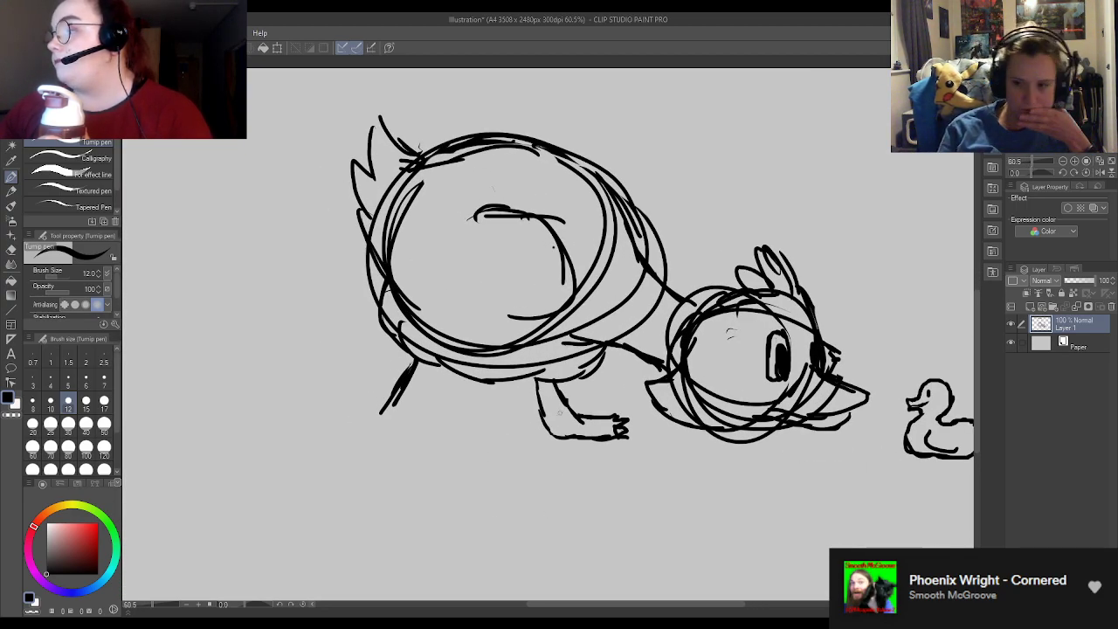
pyautogui.moveTo(572, 300); pyautogui.dragTo(512, 324)
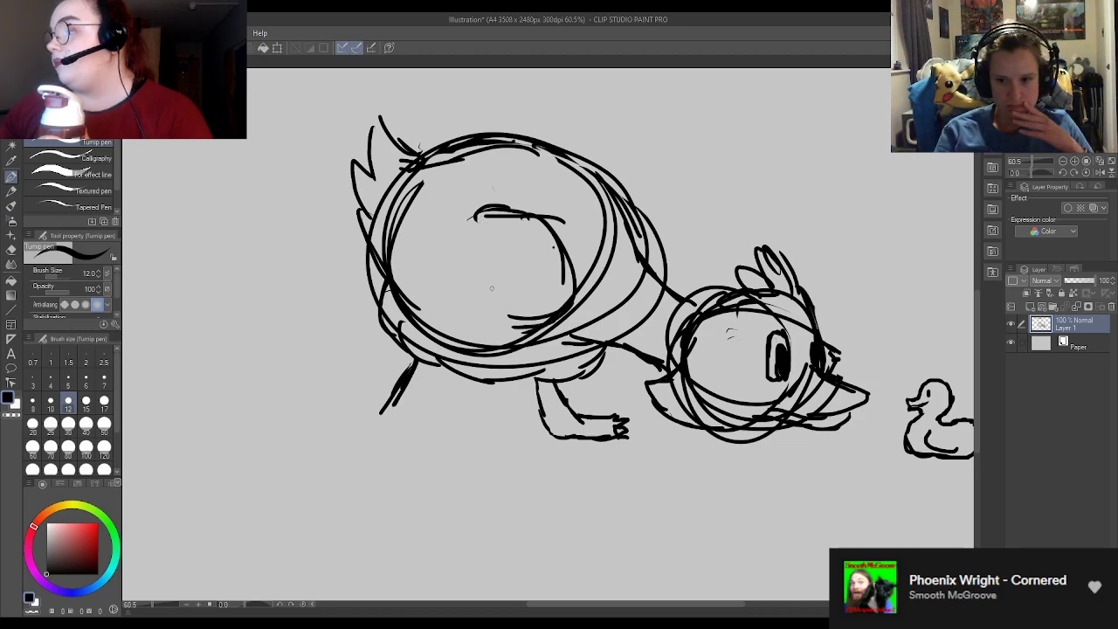
pyautogui.moveTo(444, 218)
pyautogui.mouseDown()
pyautogui.moveTo(499, 201)
pyautogui.moveTo(486, 205)
pyautogui.moveTo(540, 218)
pyautogui.mouseUp()
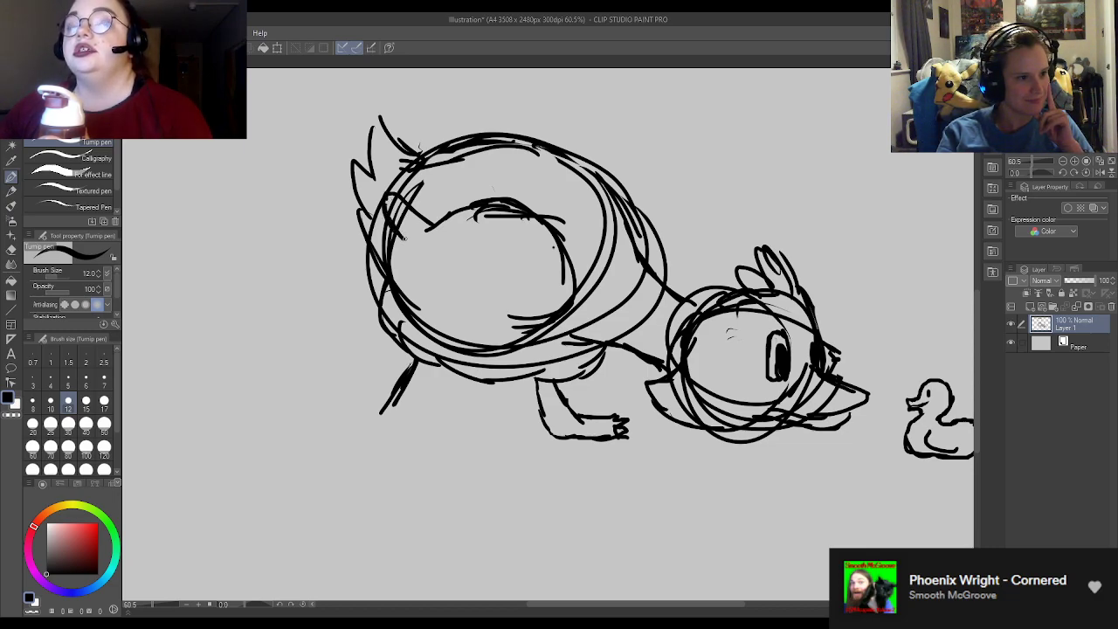
pyautogui.moveTo(383, 222); pyautogui.dragTo(375, 253)
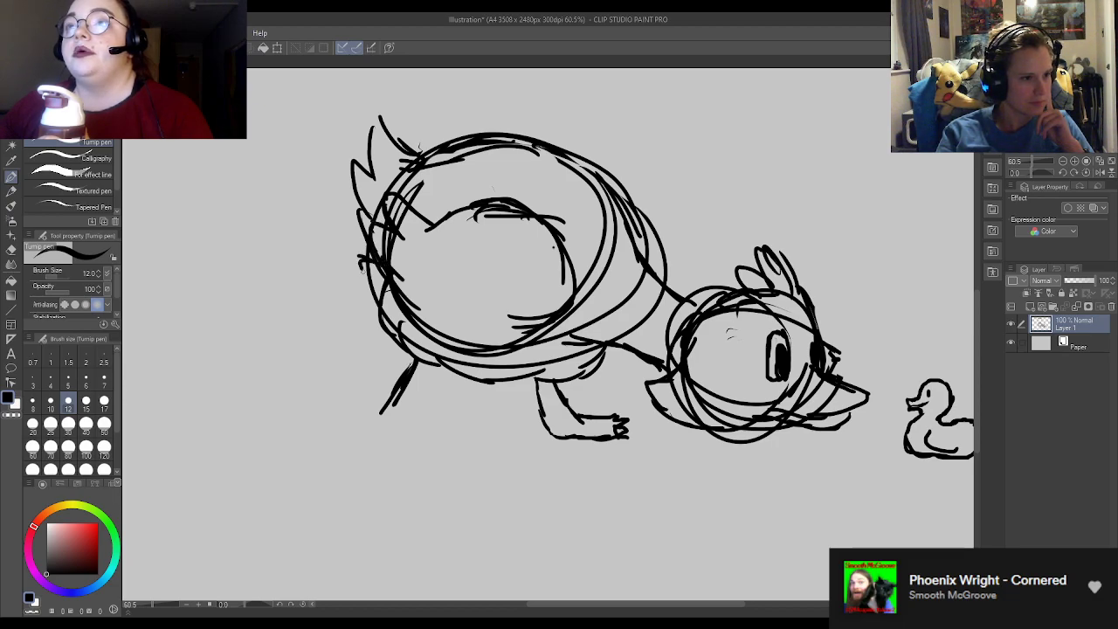
pyautogui.moveTo(381, 301)
pyautogui.mouseDown()
pyautogui.moveTo(486, 341)
pyautogui.moveTo(443, 322)
pyautogui.moveTo(494, 331)
pyautogui.moveTo(549, 316)
pyautogui.mouseUp()
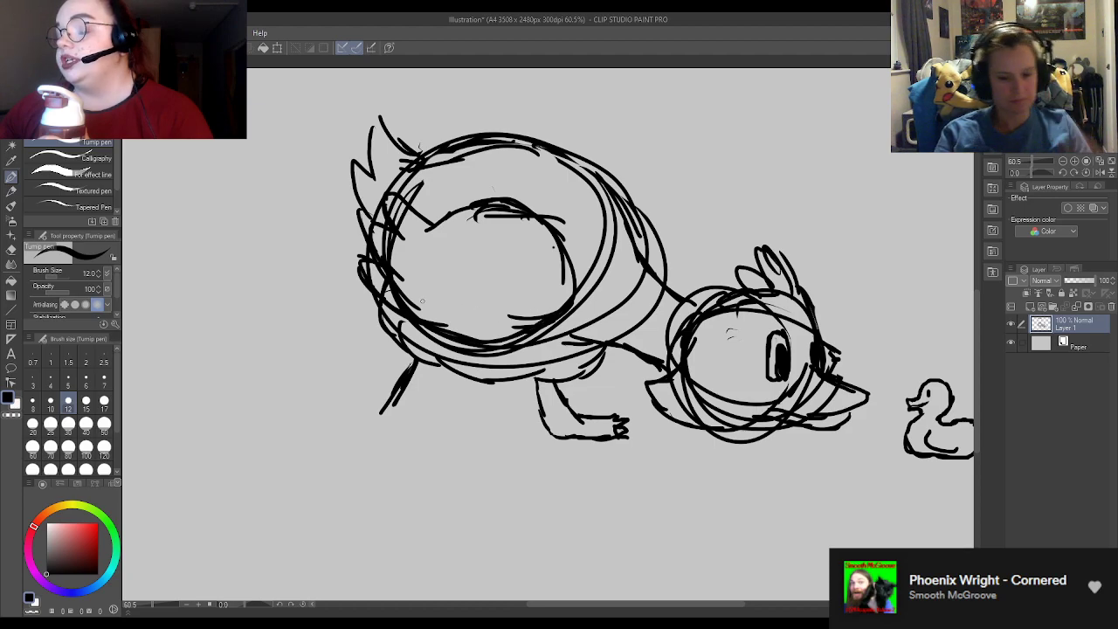
# Step: Erase the construction lines crossing the tail and wing feathers and the doubled stroke on the wing's top, using eraser size 30
pyautogui.press('e')
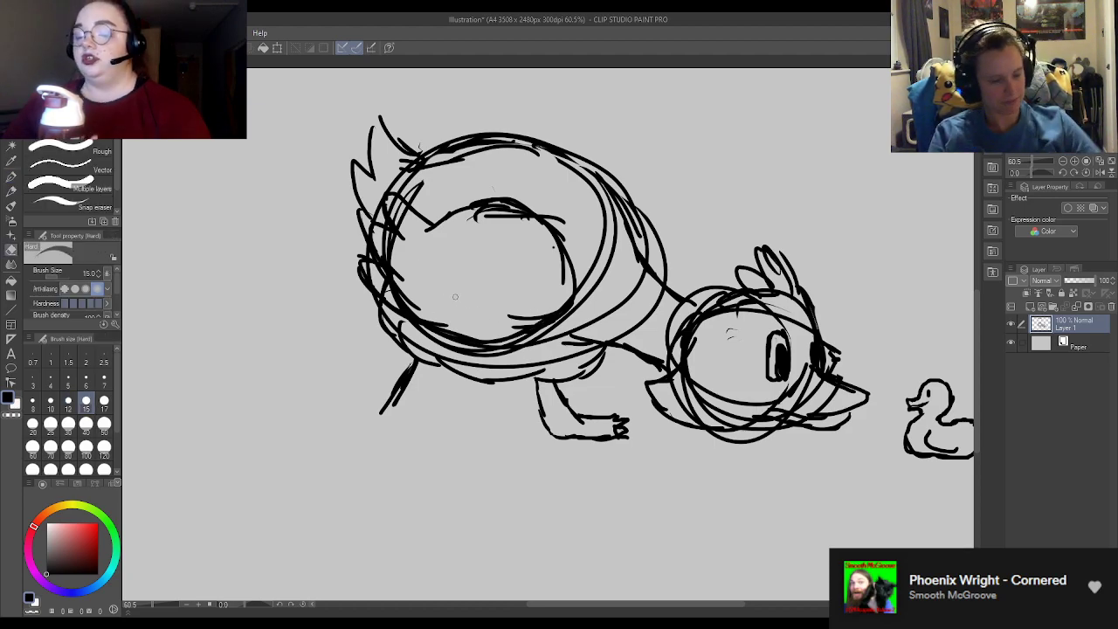
pyautogui.click(68, 425)
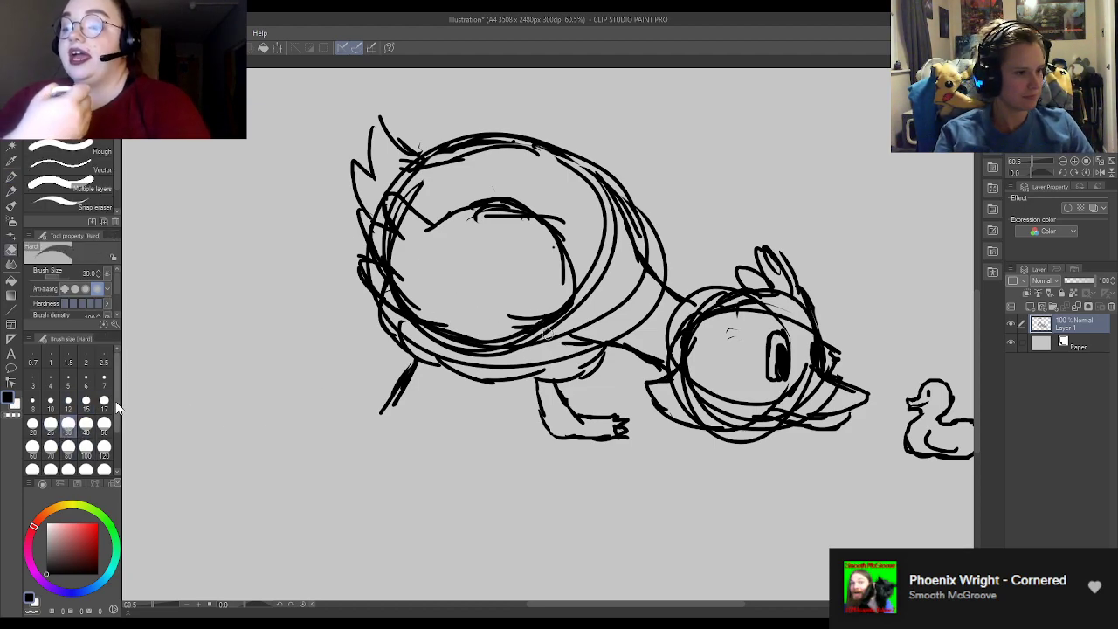
pyautogui.moveTo(415, 211); pyautogui.dragTo(400, 221)
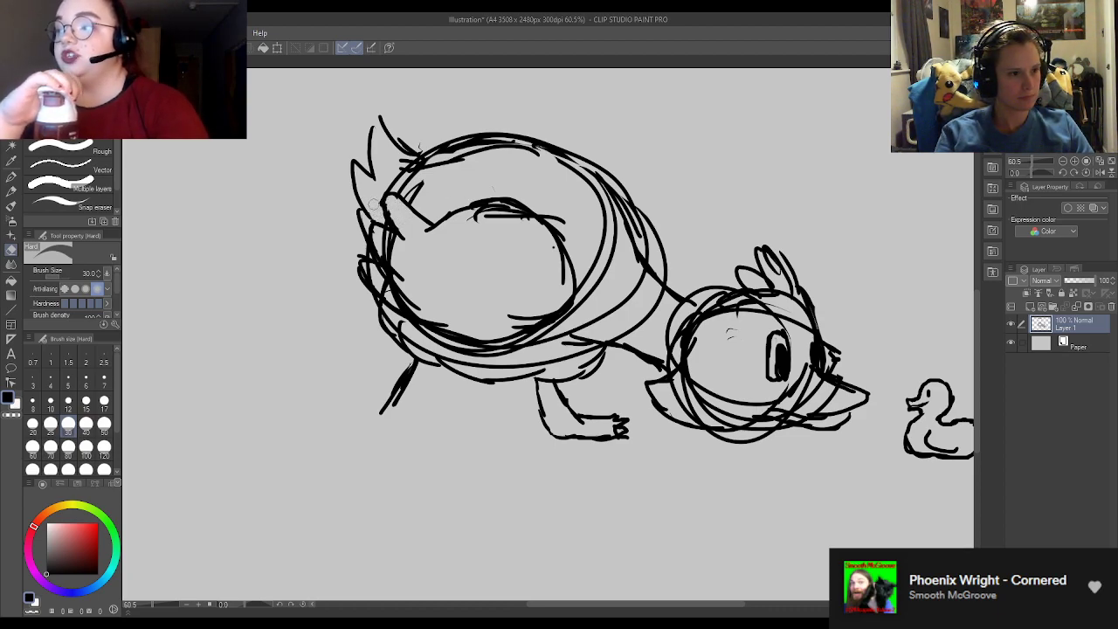
pyautogui.moveTo(376, 194)
pyautogui.mouseDown()
pyautogui.moveTo(383, 212)
pyautogui.moveTo(412, 192)
pyautogui.moveTo(396, 178)
pyautogui.mouseUp()
pyautogui.moveTo(394, 246)
pyautogui.mouseDown()
pyautogui.moveTo(380, 279)
pyautogui.moveTo(420, 316)
pyautogui.mouseUp()
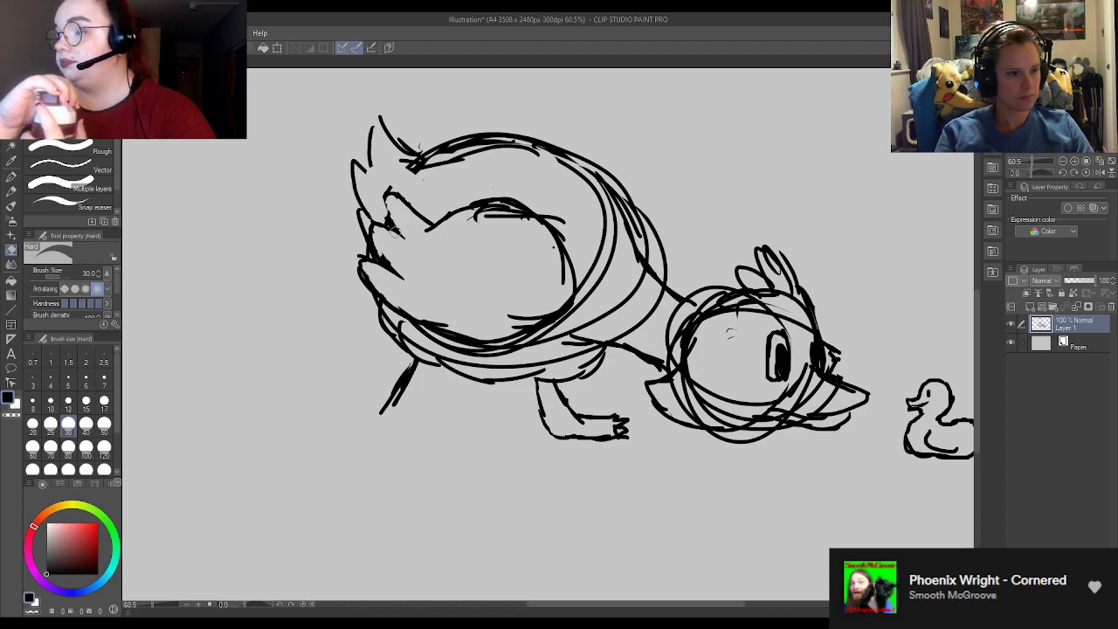
pyautogui.moveTo(514, 212)
pyautogui.mouseDown()
pyautogui.moveTo(490, 219)
pyautogui.moveTo(523, 215)
pyautogui.moveTo(473, 218)
pyautogui.mouseUp()
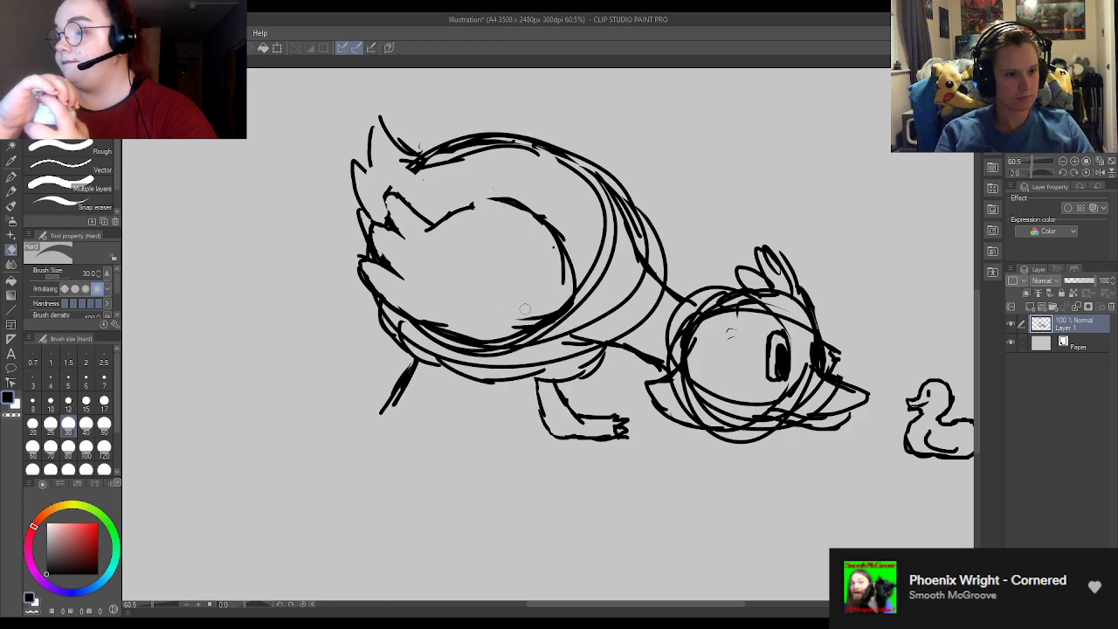
# Step: Erase the body's construction circles around the wing and along the back, leaving a single outline from tail to neck
pyautogui.moveTo(411, 330)
pyautogui.mouseDown()
pyautogui.moveTo(440, 346)
pyautogui.moveTo(540, 348)
pyautogui.moveTo(568, 337)
pyautogui.moveTo(603, 293)
pyautogui.moveTo(592, 280)
pyautogui.moveTo(631, 307)
pyautogui.moveTo(605, 237)
pyautogui.moveTo(650, 265)
pyautogui.moveTo(657, 231)
pyautogui.moveTo(634, 200)
pyautogui.moveTo(665, 270)
pyautogui.moveTo(619, 173)
pyautogui.moveTo(531, 132)
pyautogui.moveTo(452, 129)
pyautogui.moveTo(524, 127)
pyautogui.moveTo(434, 164)
pyautogui.moveTo(508, 156)
pyautogui.moveTo(394, 166)
pyautogui.moveTo(516, 157)
pyautogui.mouseUp()
pyautogui.moveTo(597, 238)
pyautogui.mouseDown()
pyautogui.moveTo(614, 219)
pyautogui.moveTo(568, 166)
pyautogui.moveTo(607, 223)
pyautogui.moveTo(583, 300)
pyautogui.moveTo(587, 280)
pyautogui.moveTo(625, 338)
pyautogui.mouseUp()
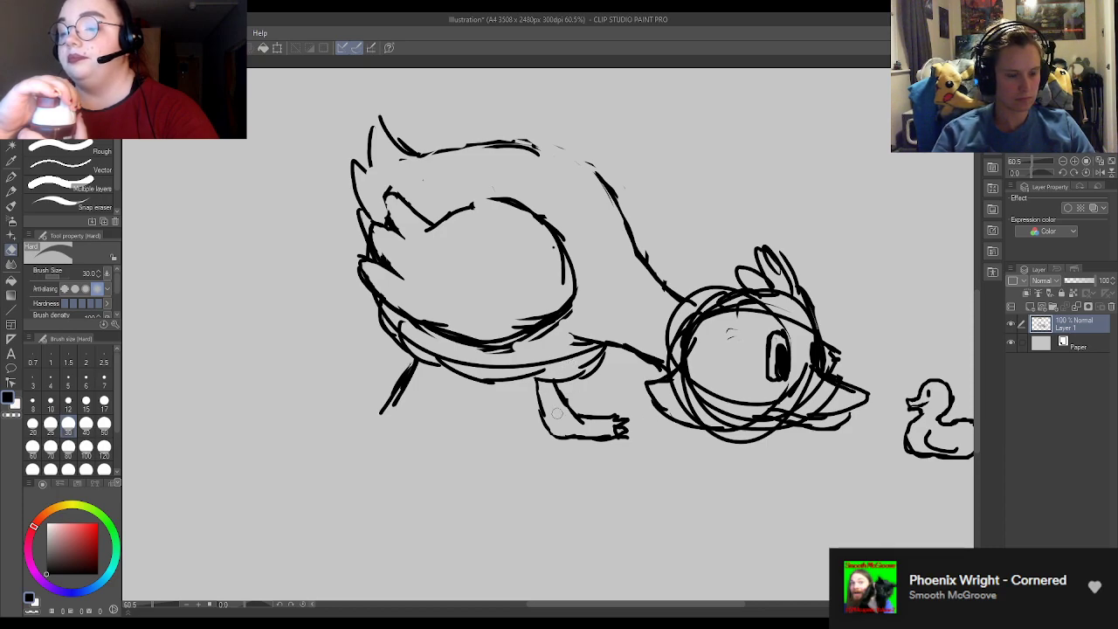
pyautogui.click(12, 176)
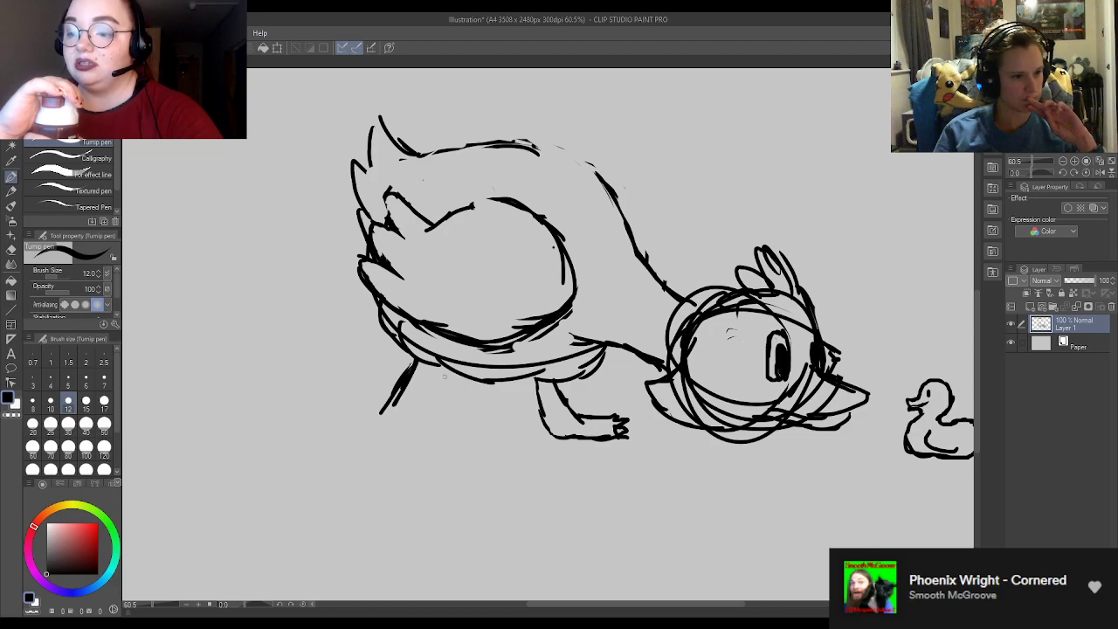
pyautogui.press('e')
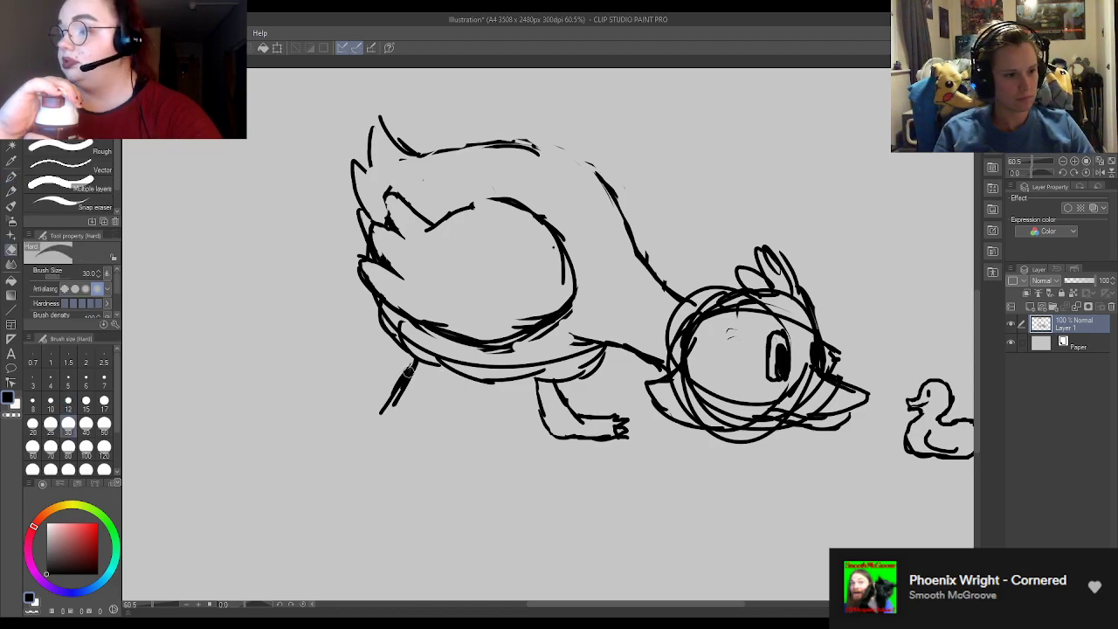
# Step: Erase the Ducklett's rear leg stroke and redraw the leg slightly further forward as two lines ending in a webbed foot, using pen size 12
pyautogui.moveTo(406, 359)
pyautogui.mouseDown()
pyautogui.moveTo(375, 407)
pyautogui.moveTo(414, 367)
pyautogui.moveTo(411, 408)
pyautogui.mouseUp()
pyautogui.press('p')
pyautogui.moveTo(449, 374)
pyautogui.mouseDown()
pyautogui.moveTo(437, 440)
pyautogui.moveTo(428, 376)
pyautogui.mouseUp()
pyautogui.press('e')
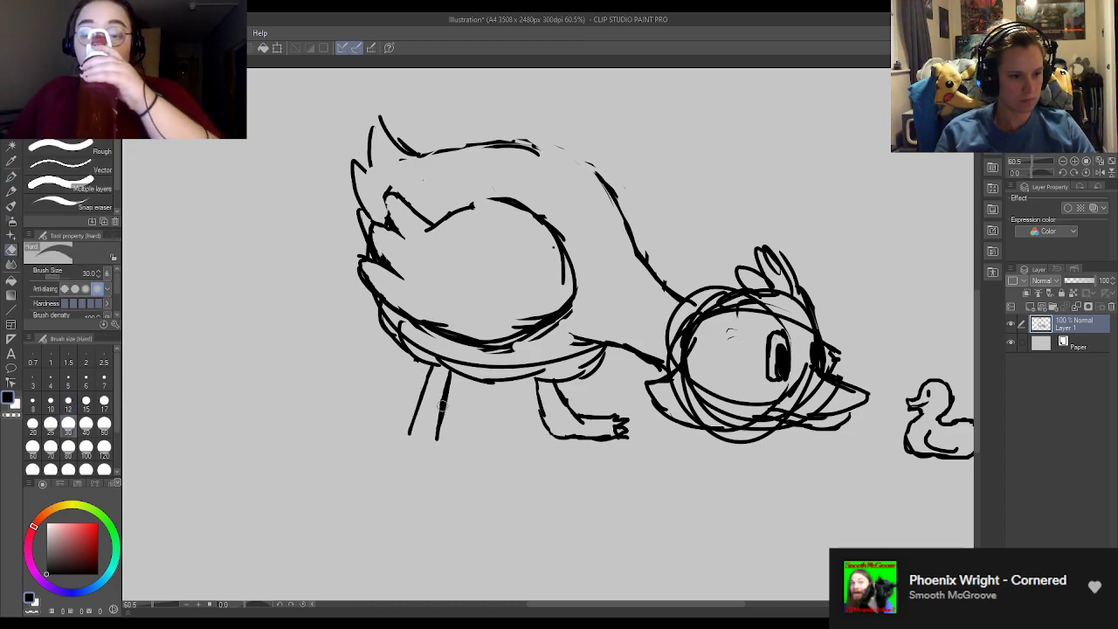
pyautogui.press('p')
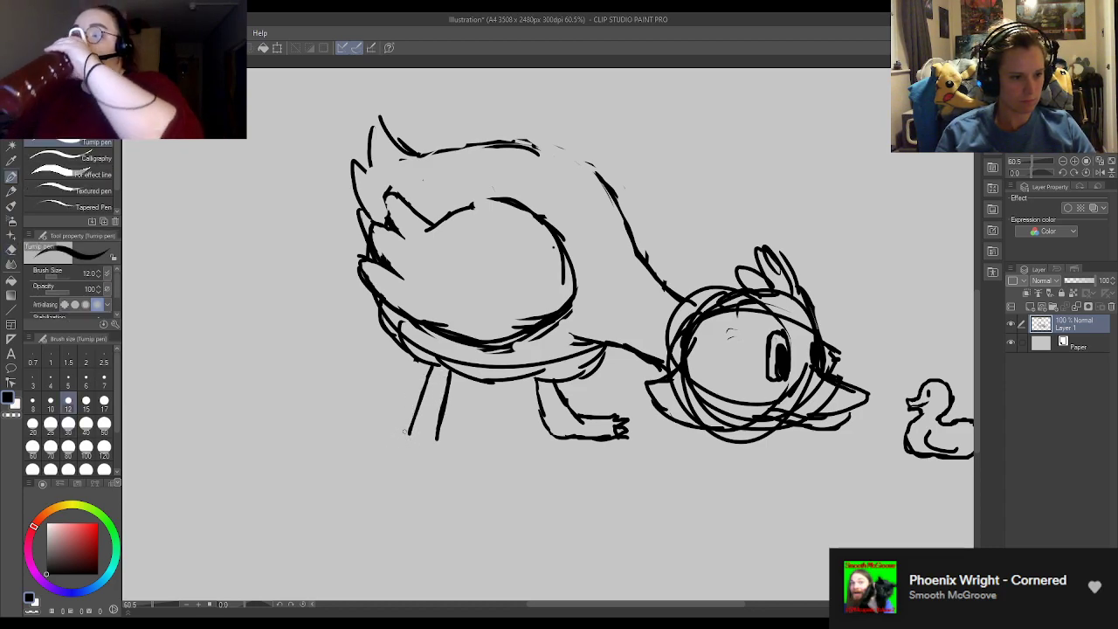
pyautogui.moveTo(405, 433)
pyautogui.mouseDown()
pyautogui.moveTo(381, 446)
pyautogui.moveTo(396, 447)
pyautogui.mouseUp()
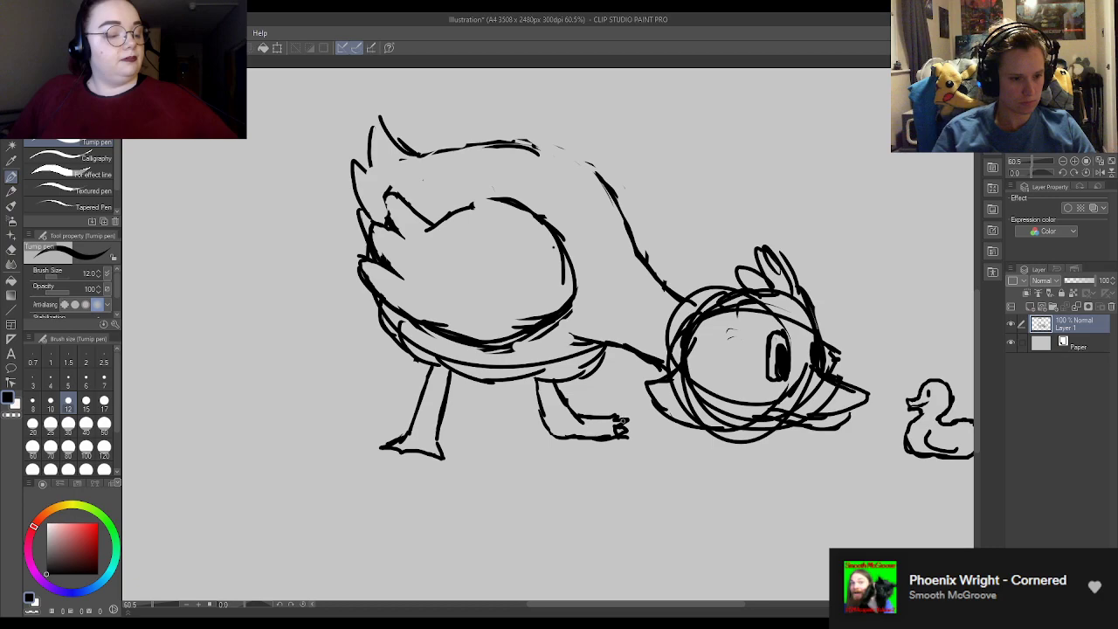
# Step: Erase the rounded toes on the Ducklett's front foot and redraw them as a pointed webbed foot
pyautogui.press('e')
pyautogui.moveTo(626, 425)
pyautogui.mouseDown()
pyautogui.moveTo(617, 432)
pyautogui.moveTo(598, 414)
pyautogui.moveTo(602, 438)
pyautogui.mouseUp()
pyautogui.press('p')
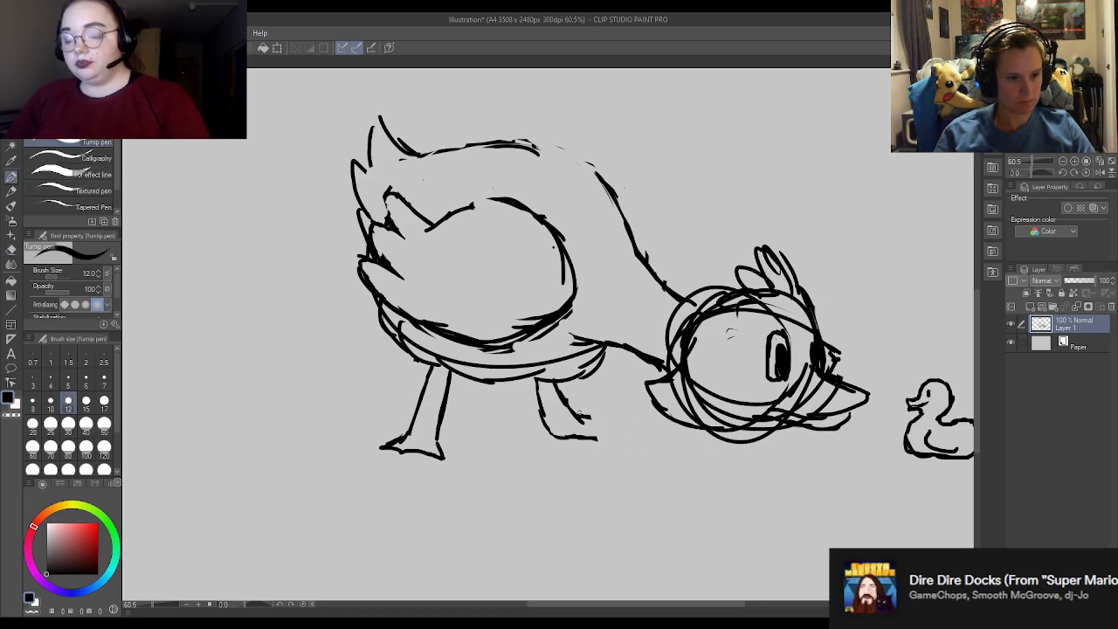
pyautogui.moveTo(583, 412); pyautogui.dragTo(597, 419)
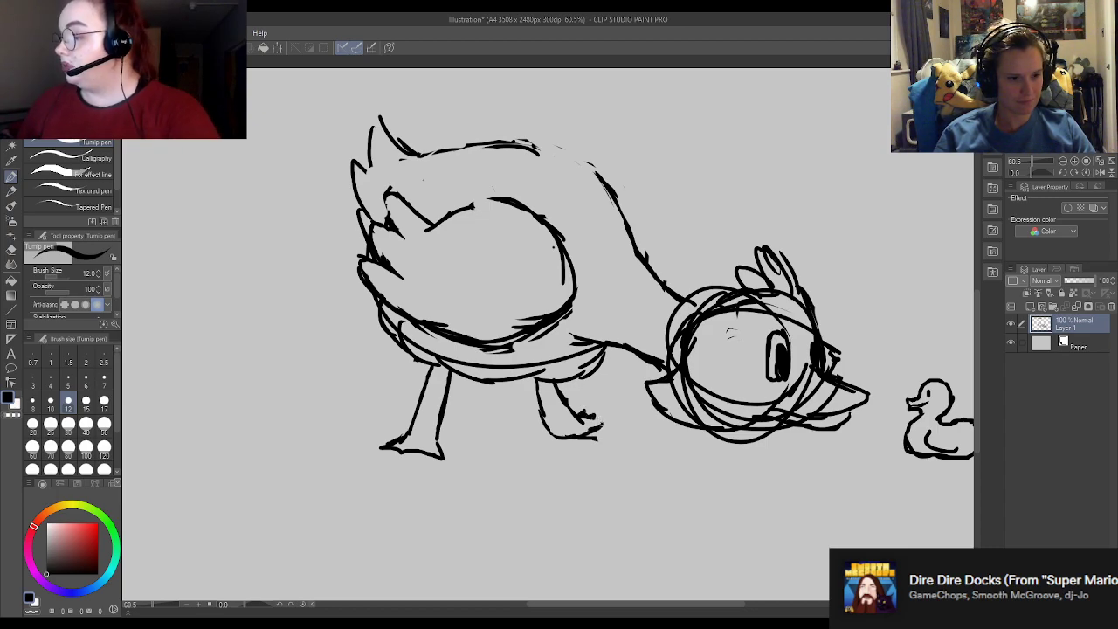
pyautogui.press('e')
pyautogui.moveTo(598, 414); pyautogui.dragTo(609, 426)
pyautogui.press('p')
pyautogui.press('e')
pyautogui.press('p')
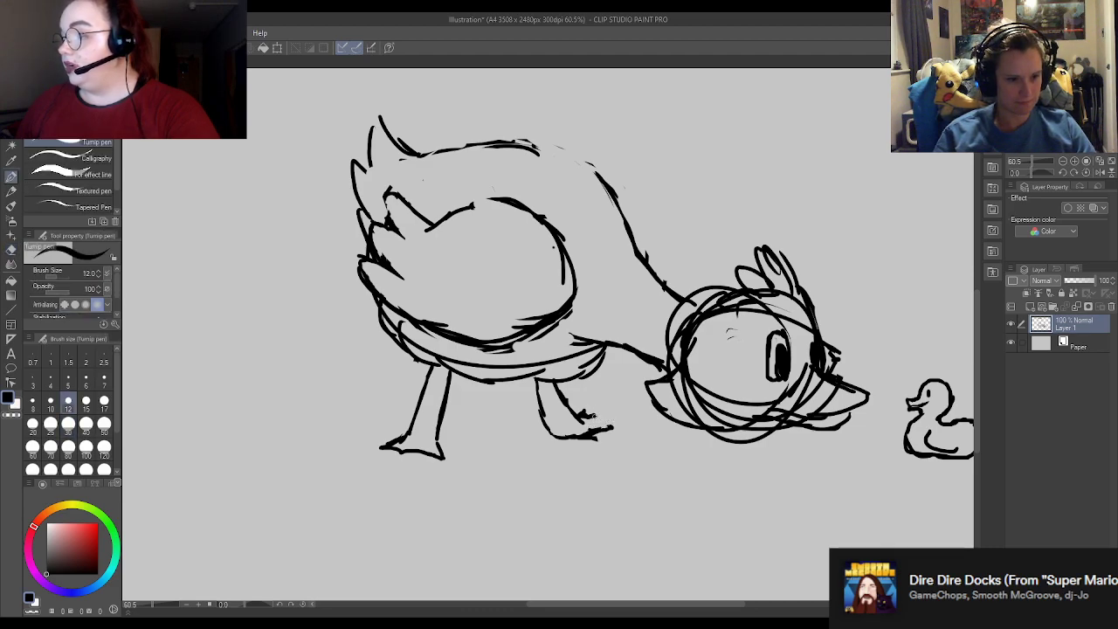
# Step: Erase the line where the Ducklett's neck meets its belly and redraw the chest with pointed feather tufts
pyautogui.press('e')
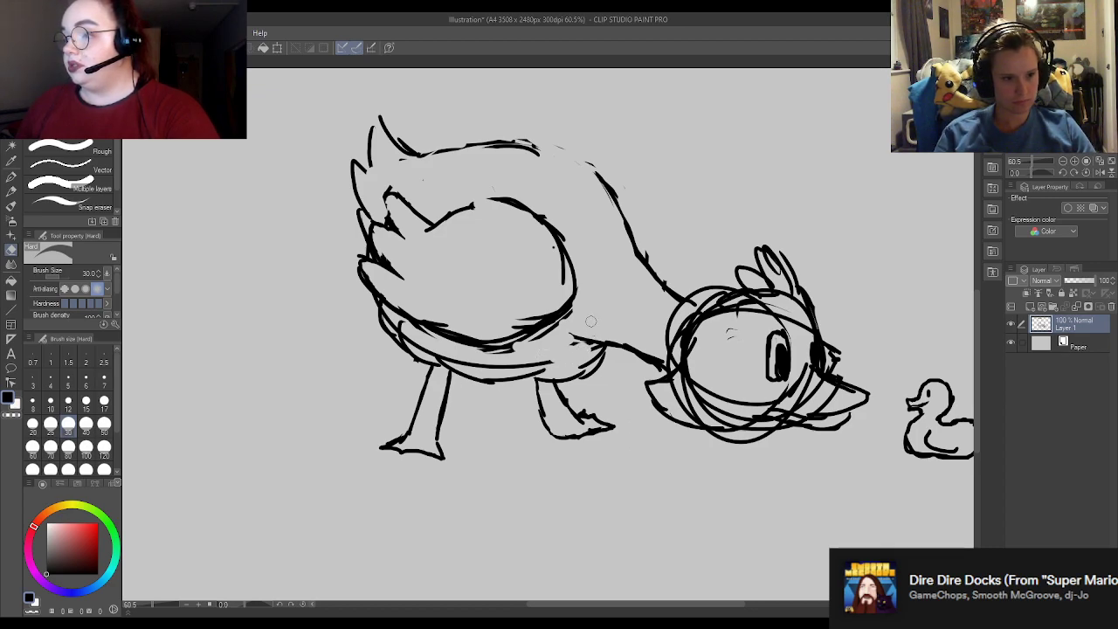
pyautogui.moveTo(585, 331)
pyautogui.mouseDown()
pyautogui.moveTo(572, 348)
pyautogui.moveTo(636, 347)
pyautogui.mouseUp()
pyautogui.press('p')
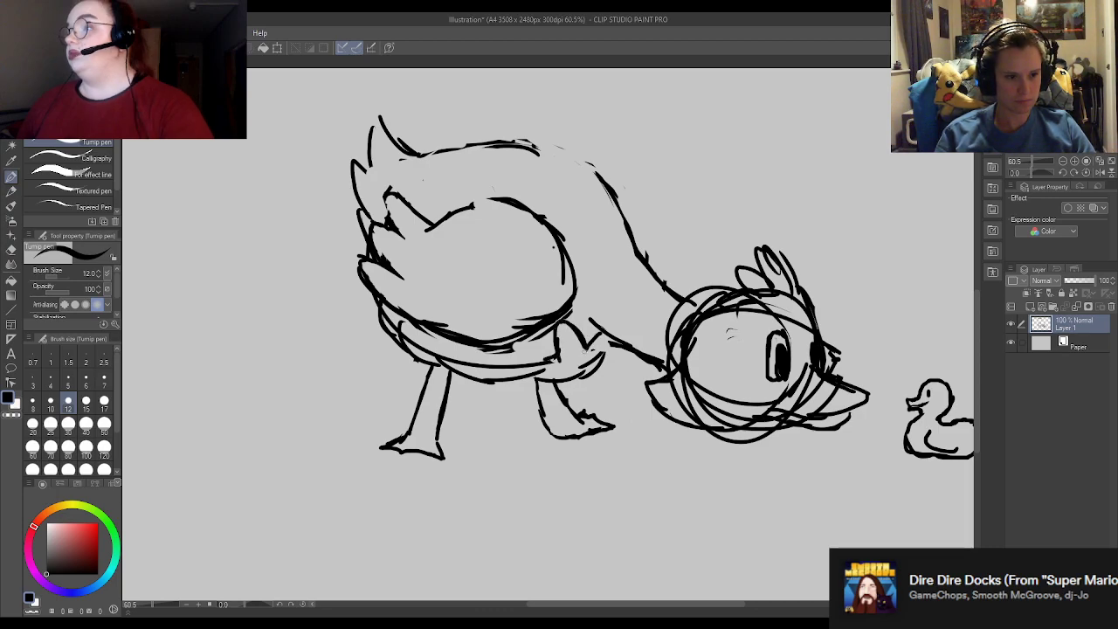
# Step: Lasso the toy duck, enlarge it slightly and tilt it a little counter-clockwise
pyautogui.scroll(-4, 671, 411)
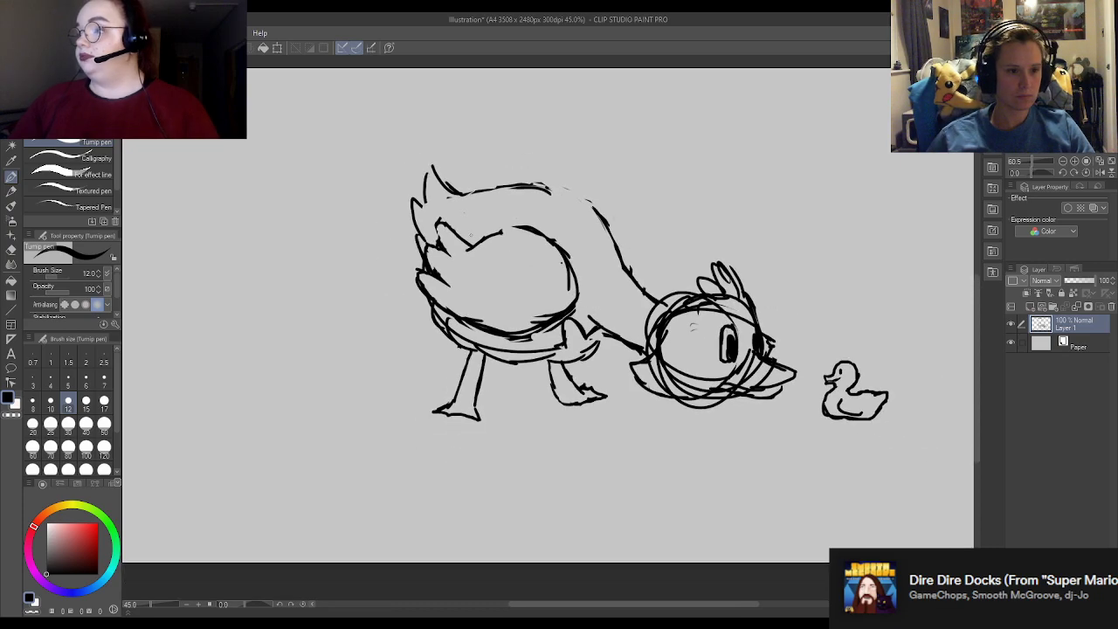
pyautogui.scroll(2, 649, 214)
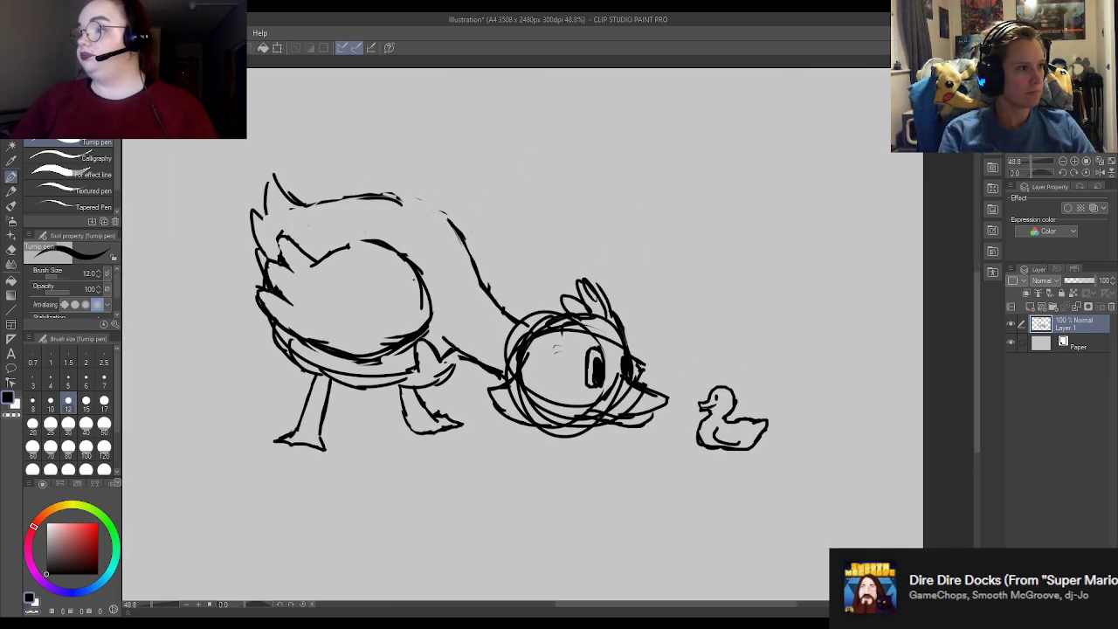
pyautogui.click(12, 143)
pyautogui.click(13, 130)
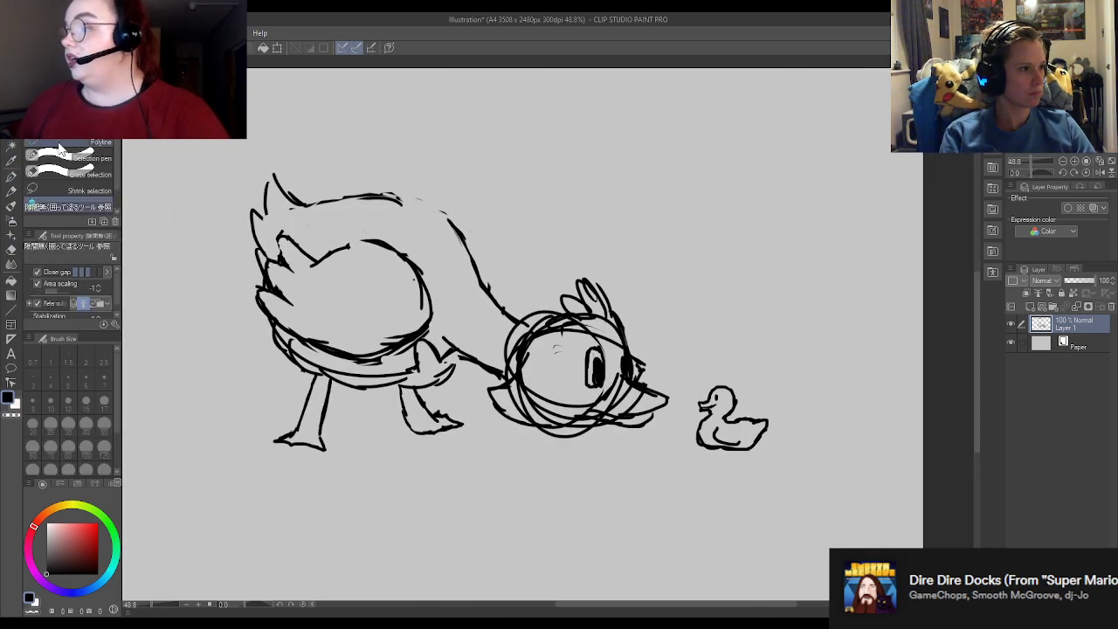
pyautogui.moveTo(716, 353)
pyautogui.mouseDown()
pyautogui.moveTo(785, 362)
pyautogui.moveTo(712, 351)
pyautogui.mouseUp()
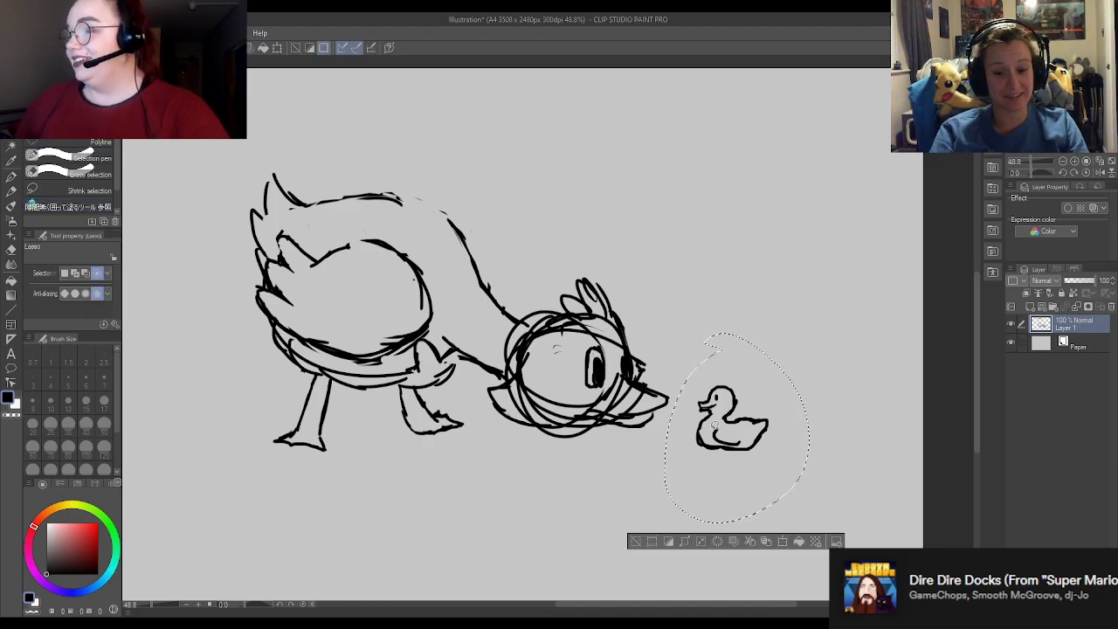
pyautogui.hotkey('ctrl', 't')
pyautogui.moveTo(847, 295)
pyautogui.mouseDown()
pyautogui.moveTo(842, 311)
pyautogui.moveTo(888, 281)
pyautogui.mouseUp()
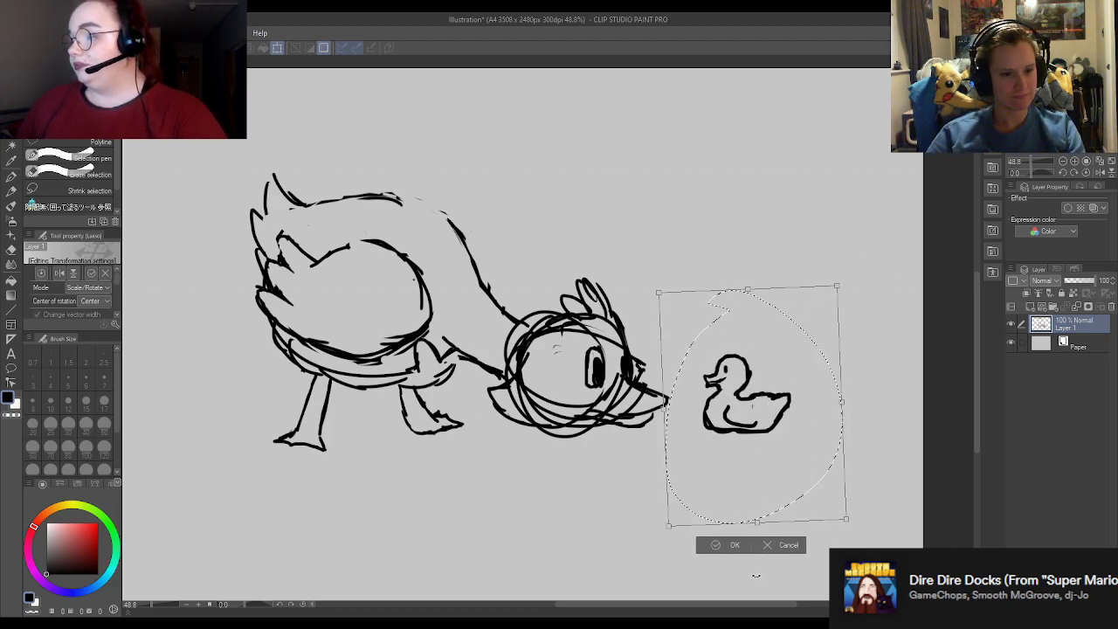
pyautogui.click(732, 545)
# Step: Extend the lasso selection around the Ducklett and scale it up together with the toy duck towards the canvas's upper-left corner
pyautogui.scroll(-1, 843, 480)
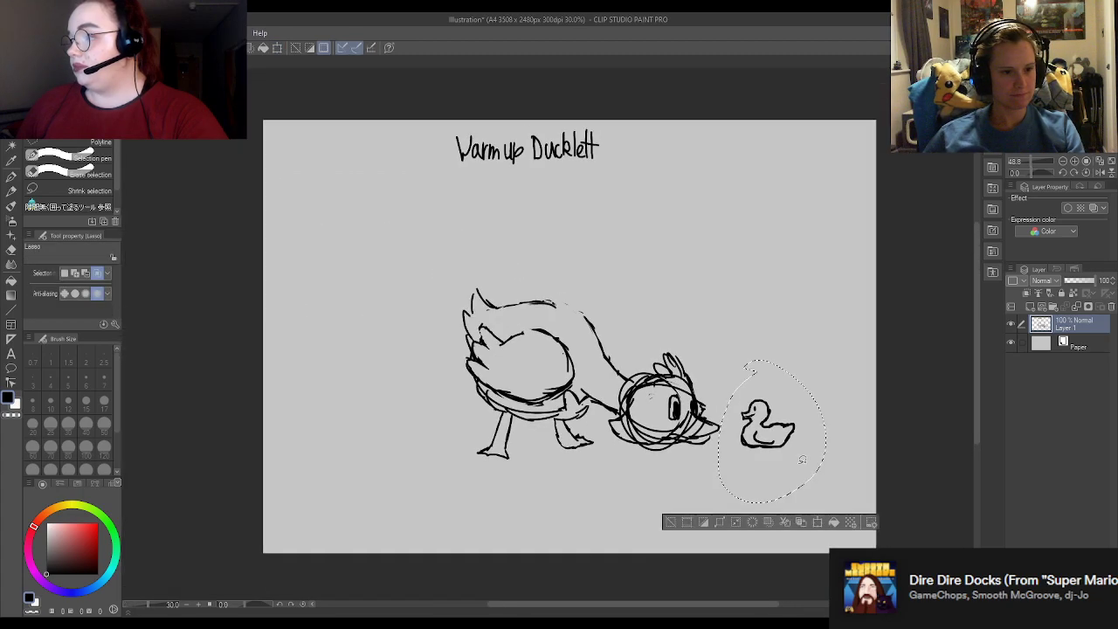
pyautogui.moveTo(683, 514)
pyautogui.mouseDown()
pyautogui.moveTo(824, 299)
pyautogui.moveTo(435, 201)
pyautogui.moveTo(246, 462)
pyautogui.moveTo(489, 559)
pyautogui.mouseUp()
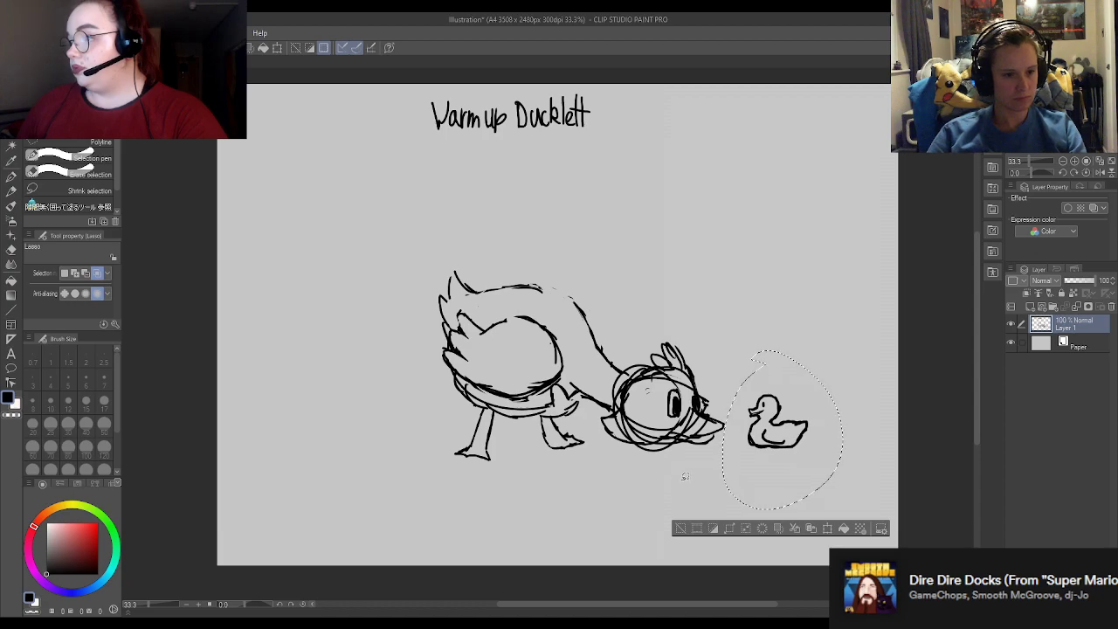
pyautogui.moveTo(686, 482)
pyautogui.mouseDown()
pyautogui.moveTo(314, 310)
pyautogui.moveTo(410, 563)
pyautogui.mouseUp()
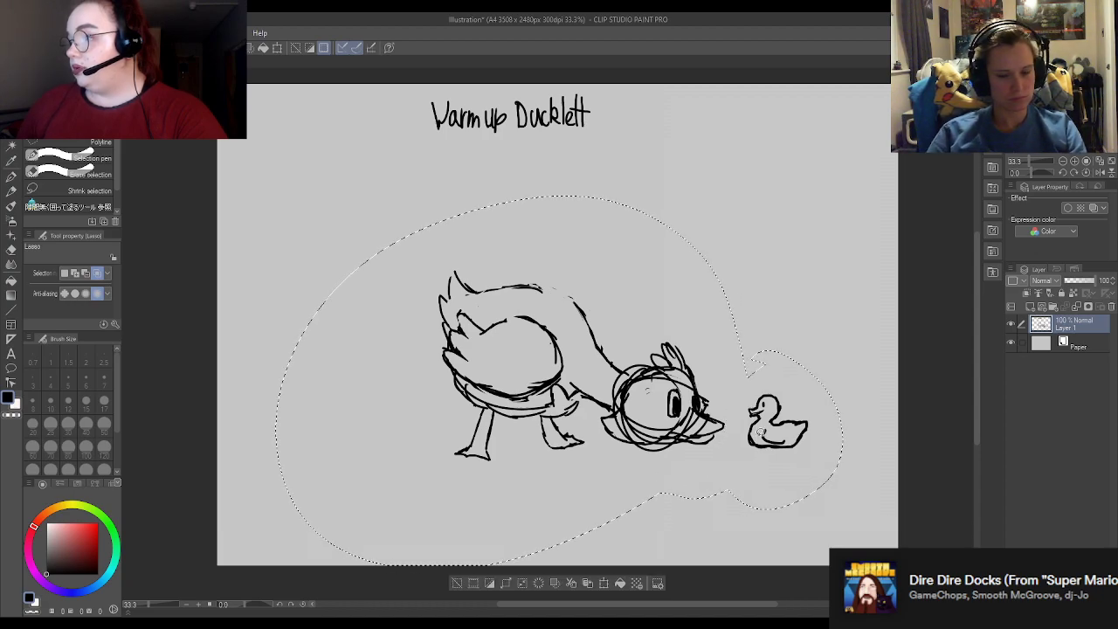
pyautogui.hotkey('ctrl', 't')
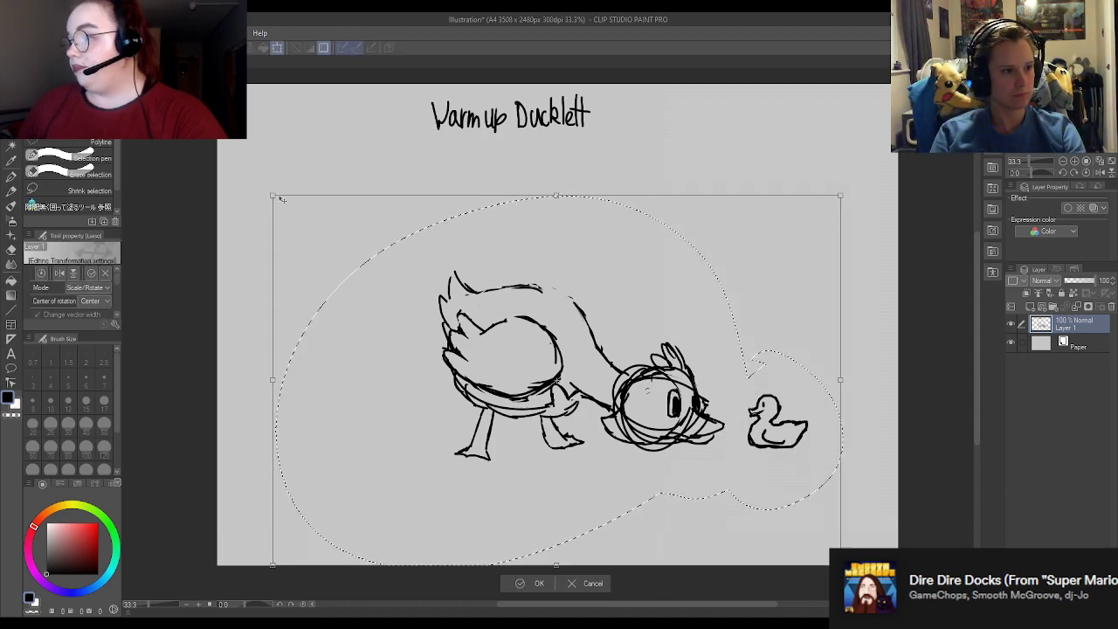
pyautogui.moveTo(274, 197); pyautogui.dragTo(200, 147)
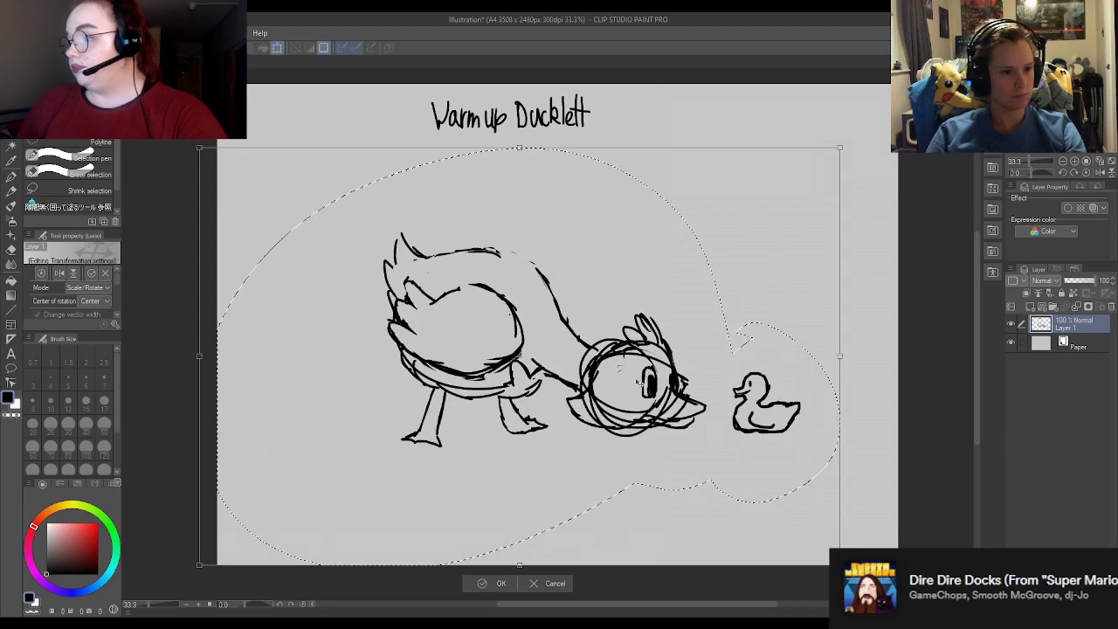
pyautogui.click(492, 583)
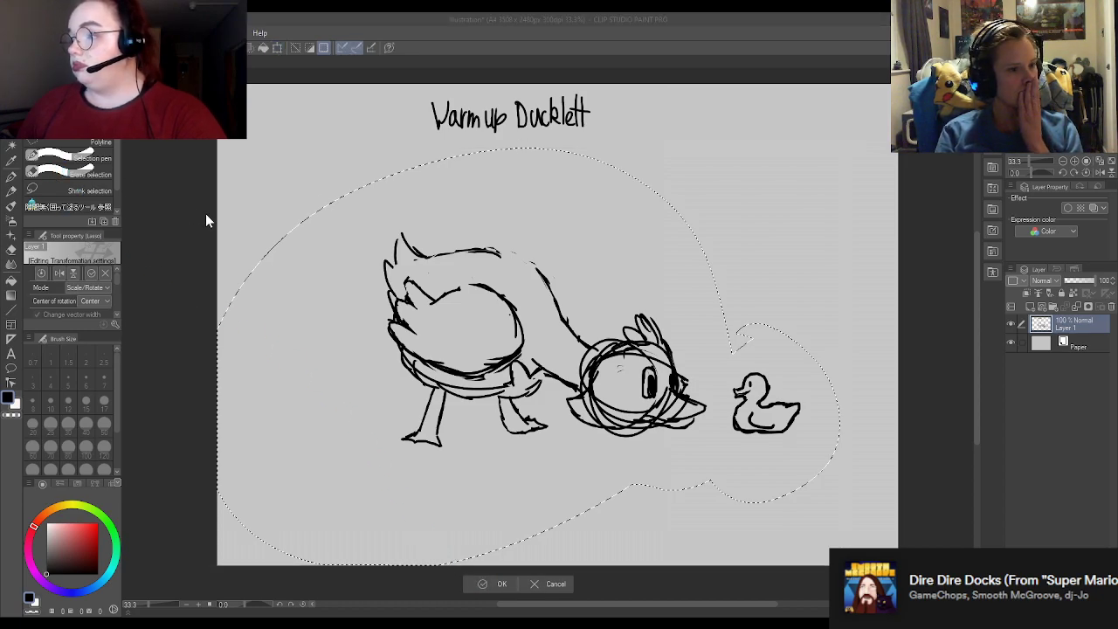
pyautogui.click(52, 158)
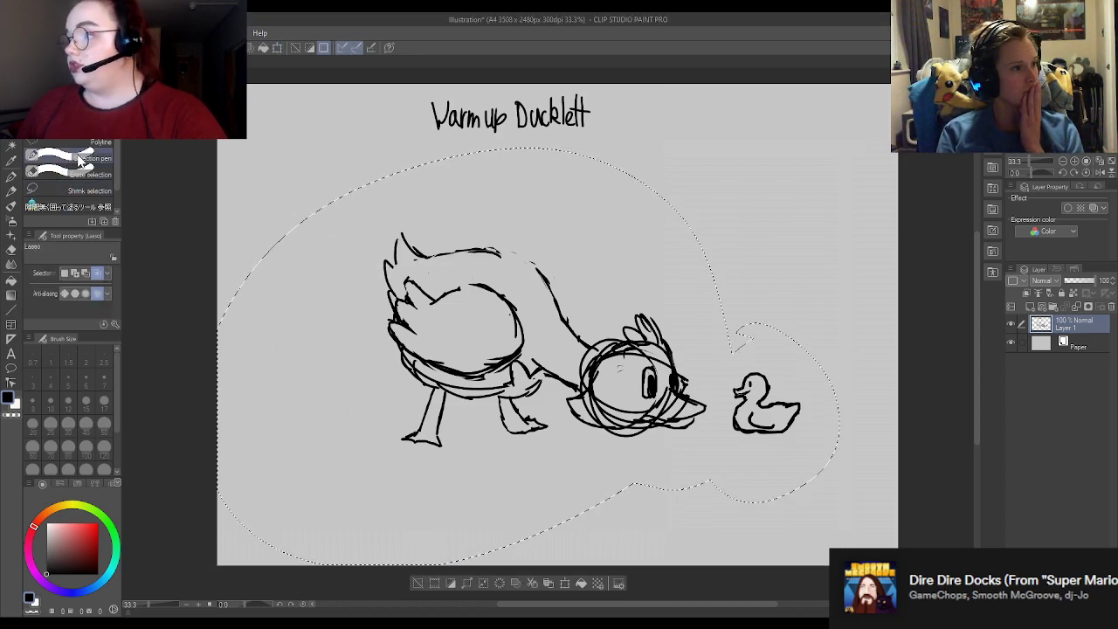
pyautogui.moveTo(284, 135); pyautogui.dragTo(285, 166)
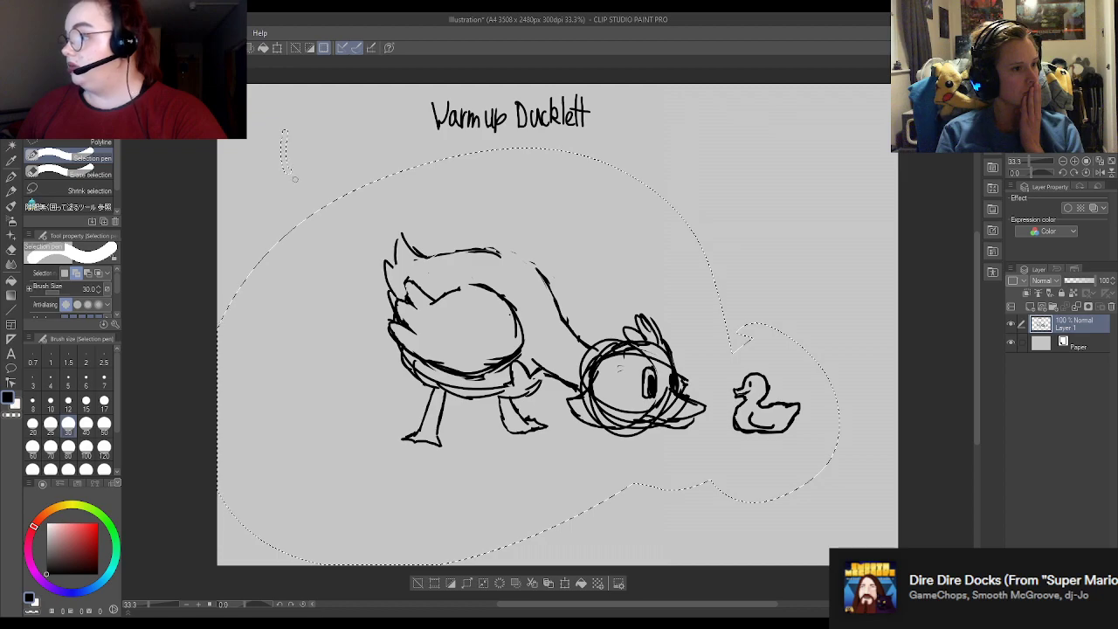
pyautogui.click(101, 139)
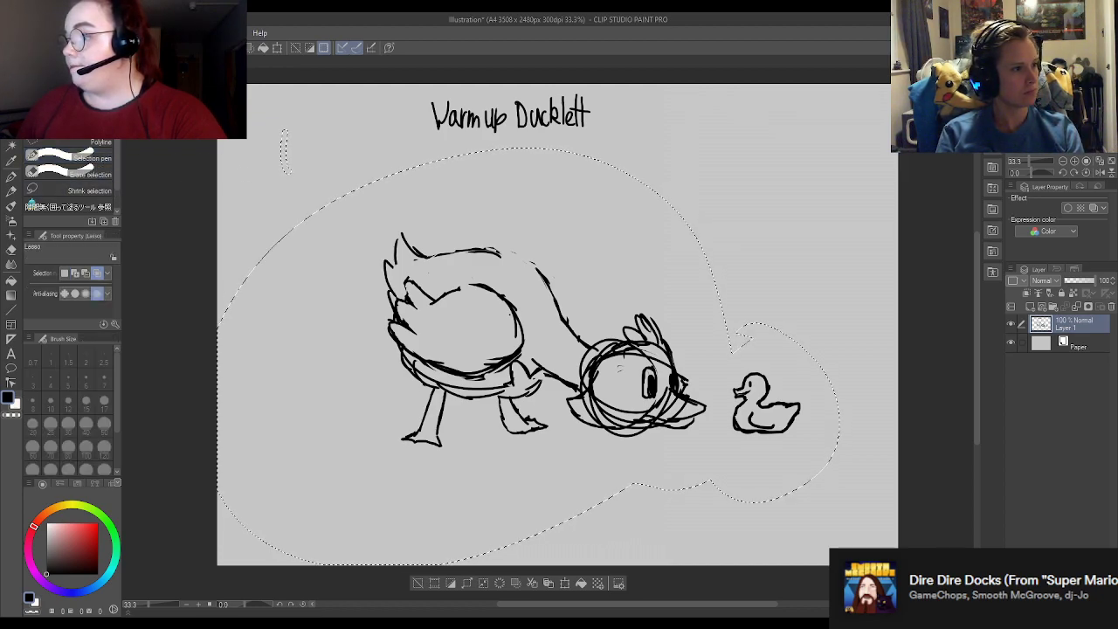
# Step: Replace the selection with a closer lasso around the Ducklett and toy duck, enlarge both to fill the canvas below the title, and deselect
pyautogui.hotkey('ctrl', 'd')
pyautogui.moveTo(442, 192)
pyautogui.mouseDown()
pyautogui.moveTo(308, 250)
pyautogui.moveTo(414, 522)
pyautogui.moveTo(835, 494)
pyautogui.moveTo(871, 417)
pyautogui.moveTo(636, 267)
pyautogui.mouseUp()
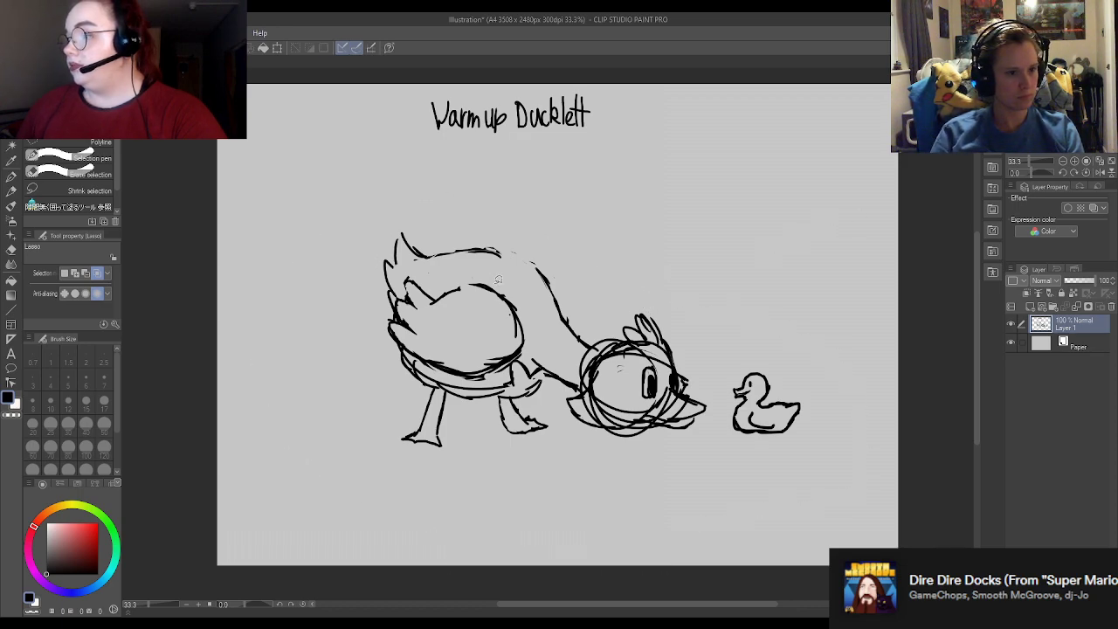
pyautogui.moveTo(583, 316)
pyautogui.mouseDown()
pyautogui.moveTo(568, 254)
pyautogui.moveTo(508, 208)
pyautogui.moveTo(453, 224)
pyautogui.moveTo(404, 200)
pyautogui.moveTo(355, 270)
pyautogui.moveTo(379, 348)
pyautogui.moveTo(365, 458)
pyautogui.moveTo(481, 464)
pyautogui.moveTo(468, 418)
pyautogui.moveTo(542, 461)
pyautogui.moveTo(571, 442)
pyautogui.moveTo(618, 460)
pyautogui.moveTo(698, 442)
pyautogui.moveTo(756, 457)
pyautogui.moveTo(833, 406)
pyautogui.moveTo(775, 330)
pyautogui.moveTo(722, 353)
pyautogui.moveTo(694, 325)
pyautogui.moveTo(625, 296)
pyautogui.moveTo(584, 302)
pyautogui.mouseUp()
pyautogui.hotkey('ctrl', 't')
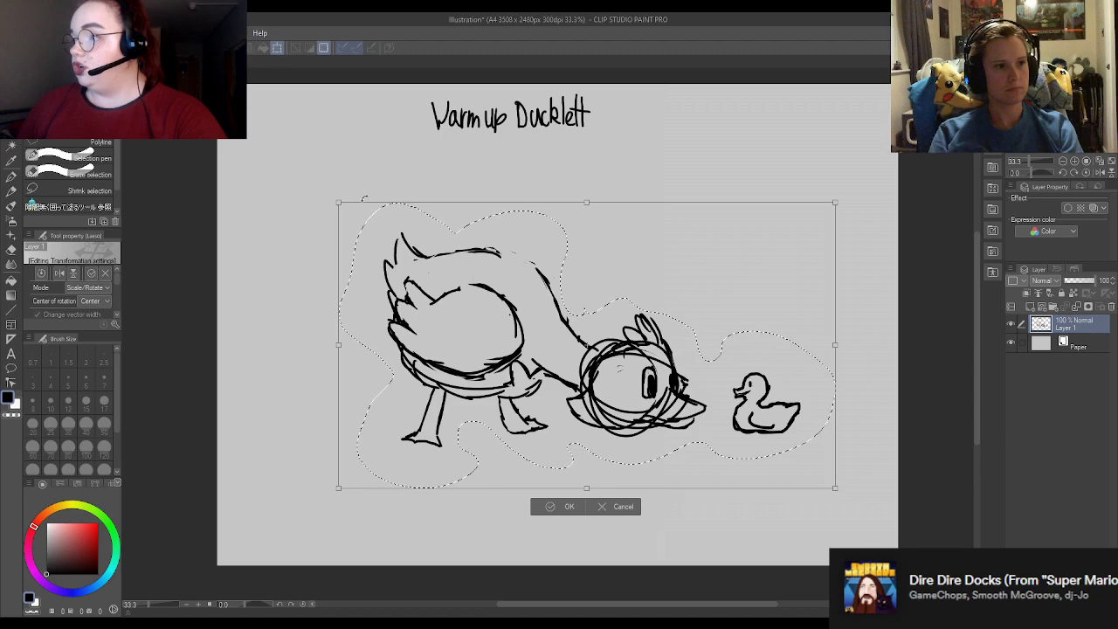
pyautogui.moveTo(338, 204)
pyautogui.mouseDown()
pyautogui.moveTo(379, 243)
pyautogui.moveTo(219, 143)
pyautogui.moveTo(245, 163)
pyautogui.mouseUp()
pyautogui.moveTo(470, 316); pyautogui.dragTo(472, 300)
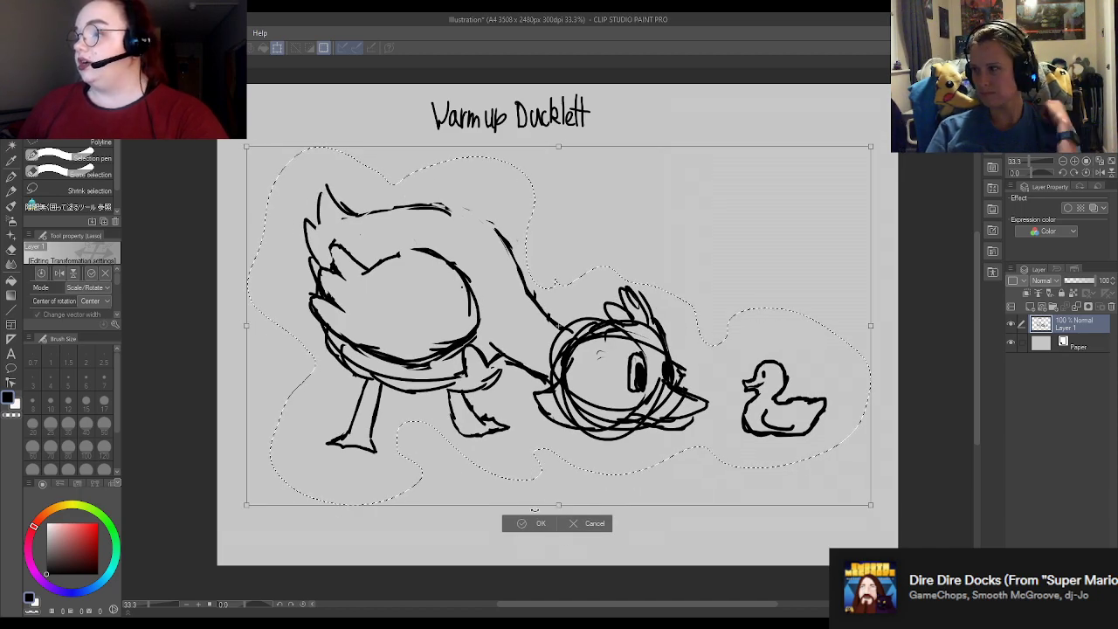
pyautogui.click(529, 520)
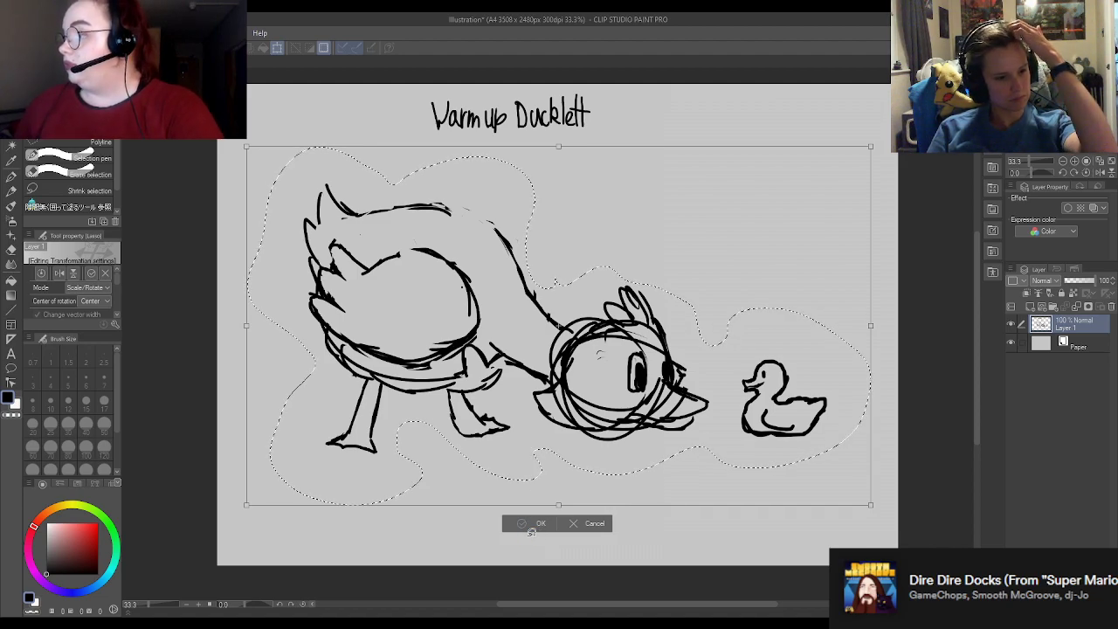
pyautogui.hotkey('ctrl', 'd')
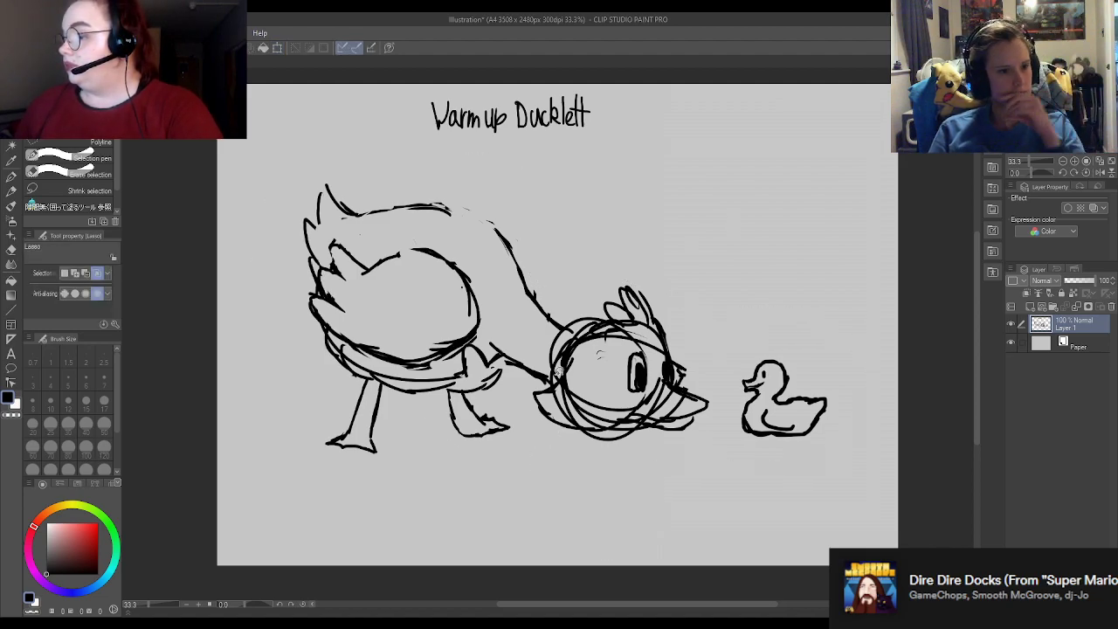
# Step: Close the gap in the Ducklett's outline between back and neck with a curved stroke, and erase the doubled lines around it
pyautogui.click(10, 174)
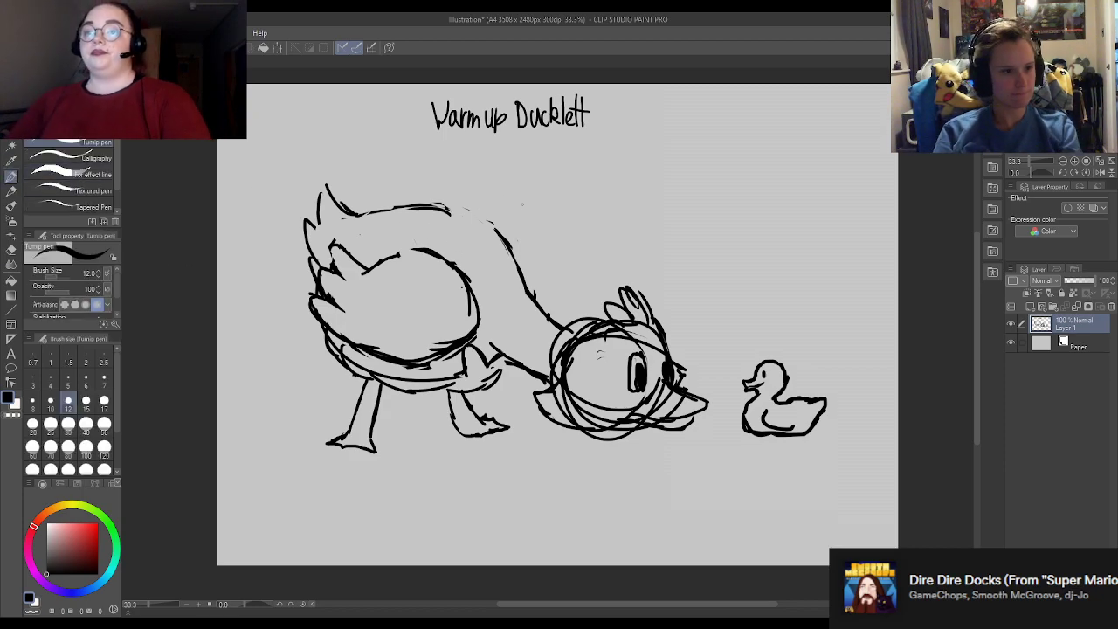
pyautogui.moveTo(433, 208)
pyautogui.mouseDown()
pyautogui.moveTo(502, 239)
pyautogui.moveTo(505, 253)
pyautogui.mouseUp()
pyautogui.moveTo(464, 221); pyautogui.dragTo(510, 252)
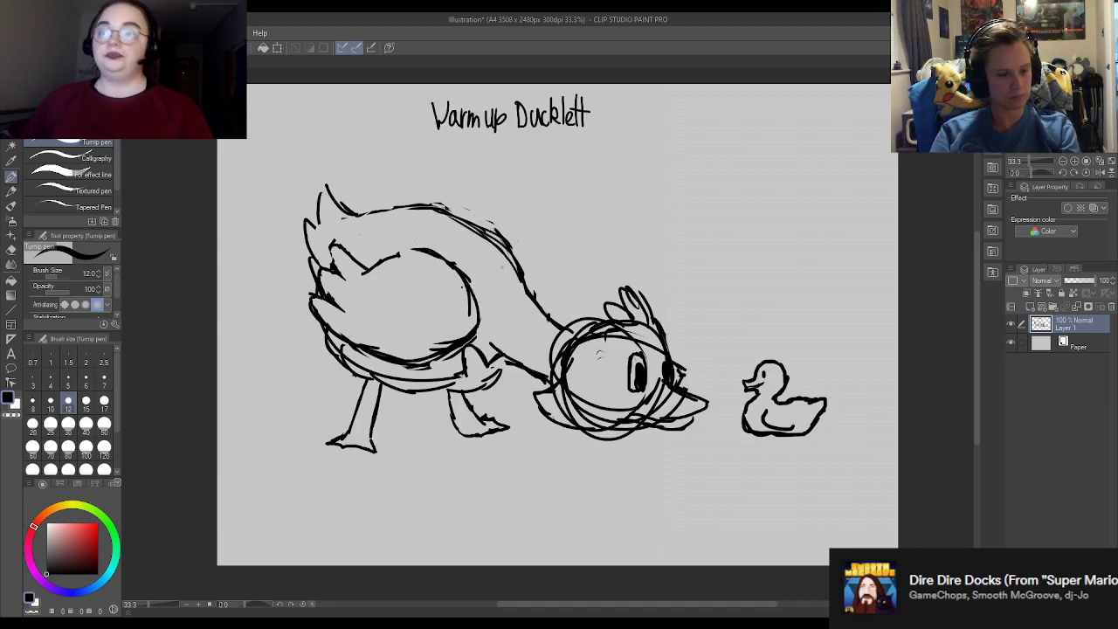
pyautogui.press('e')
pyautogui.moveTo(479, 216); pyautogui.dragTo(522, 264)
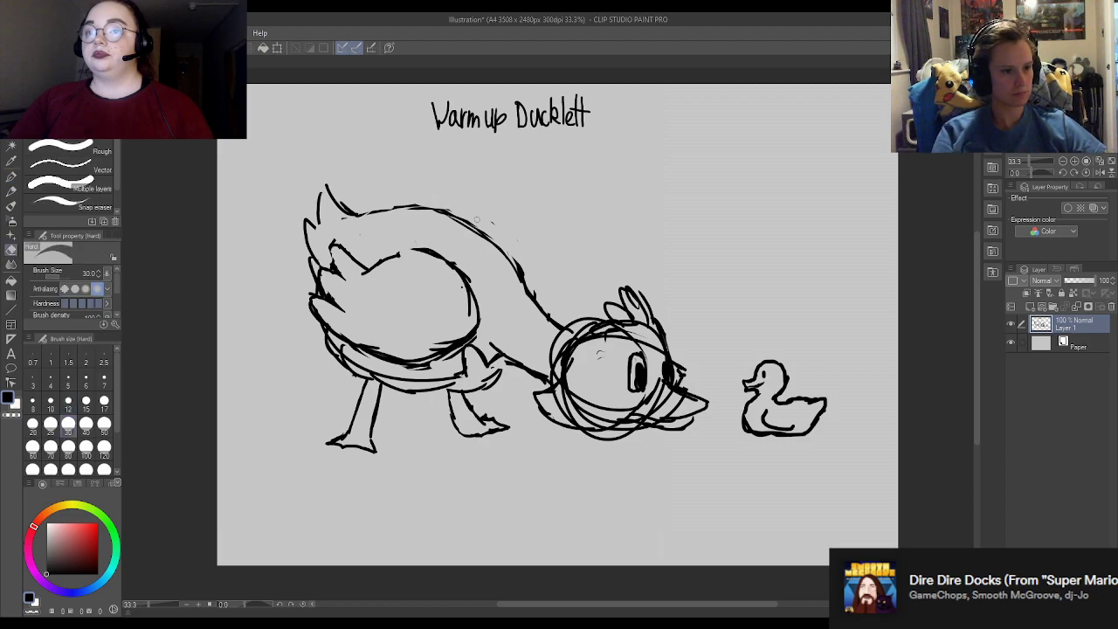
pyautogui.press('p')
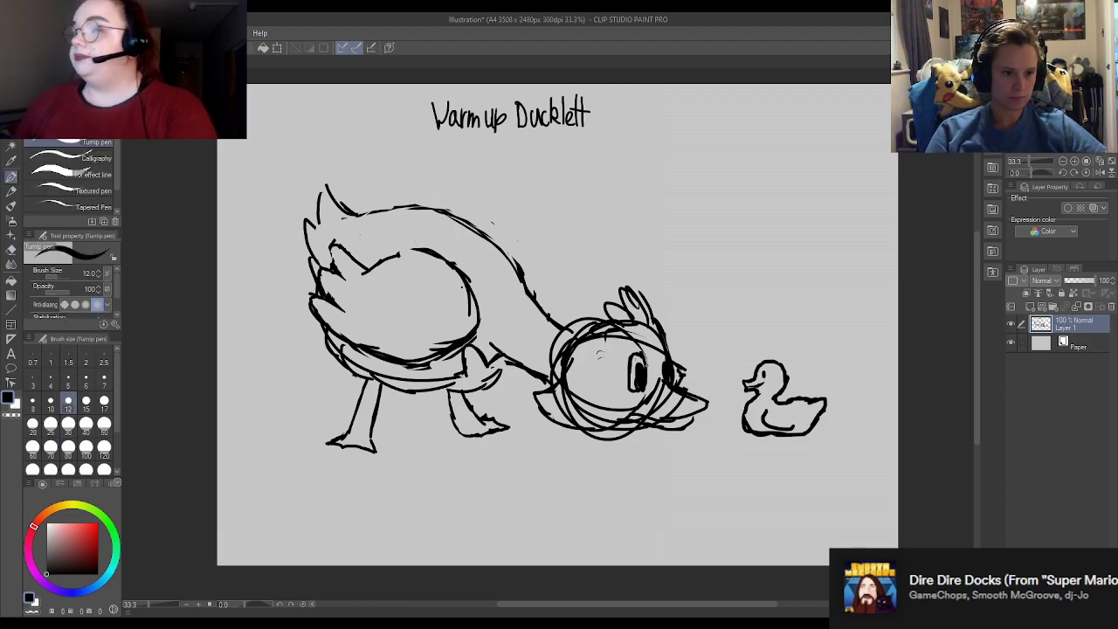
# Step: Erase the head's construction circles over the beak and the lower front of the face, and retouch the beak's lower edge
pyautogui.press('e')
pyautogui.moveTo(651, 407)
pyautogui.mouseDown()
pyautogui.moveTo(664, 414)
pyautogui.moveTo(660, 401)
pyautogui.moveTo(690, 400)
pyautogui.moveTo(677, 418)
pyautogui.moveTo(638, 411)
pyautogui.moveTo(654, 389)
pyautogui.moveTo(612, 408)
pyautogui.moveTo(660, 421)
pyautogui.moveTo(641, 428)
pyautogui.mouseUp()
pyautogui.press('p')
pyautogui.press('e')
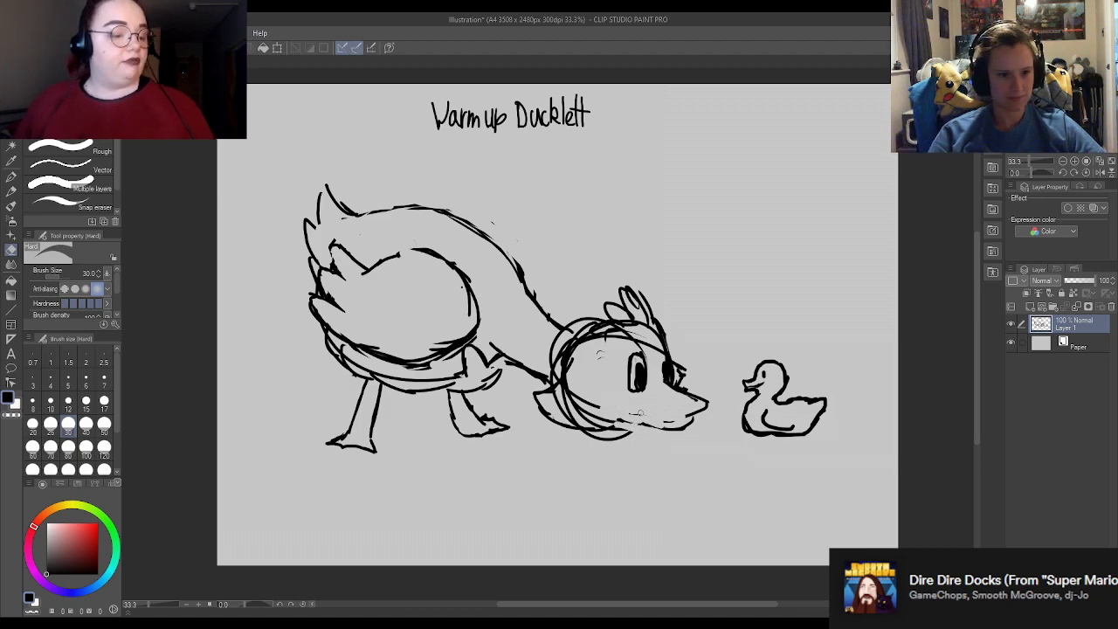
pyautogui.press('p')
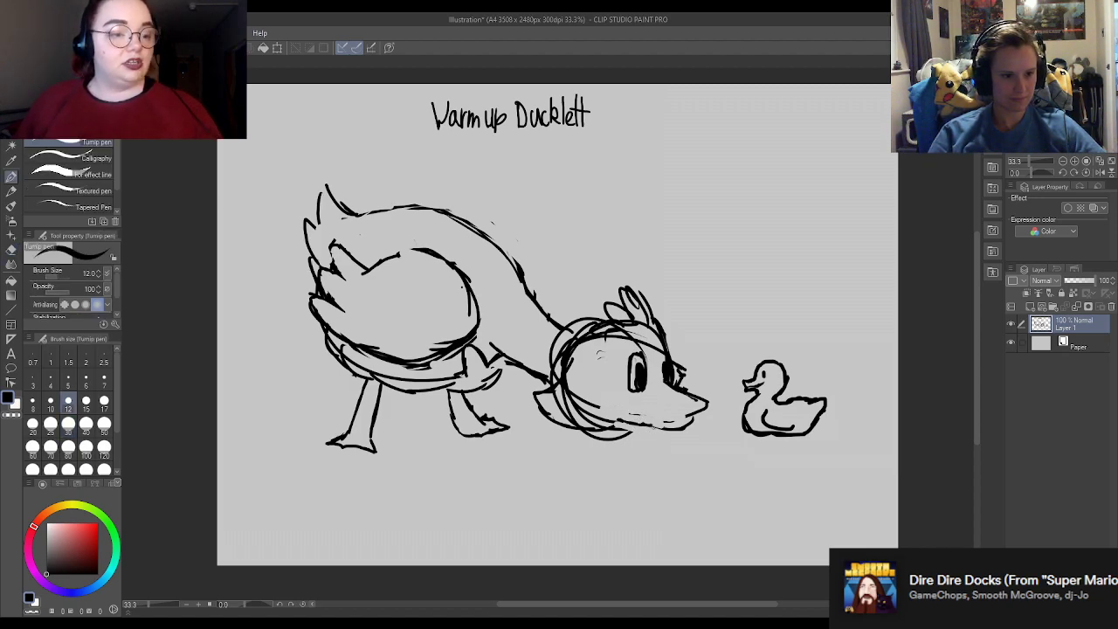
pyautogui.press('e')
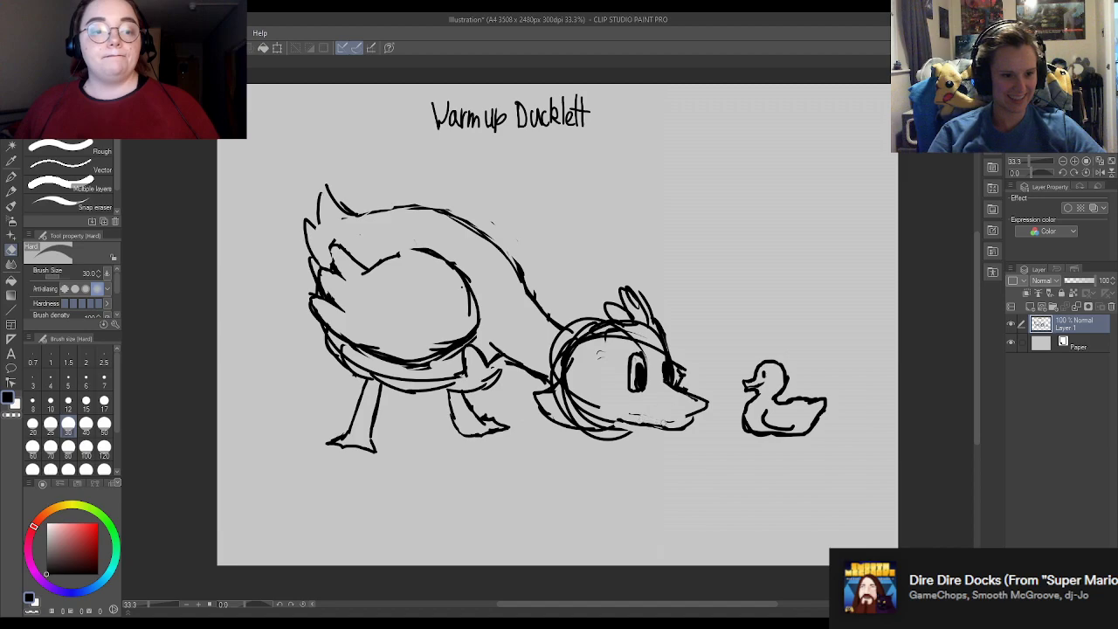
pyautogui.press('p')
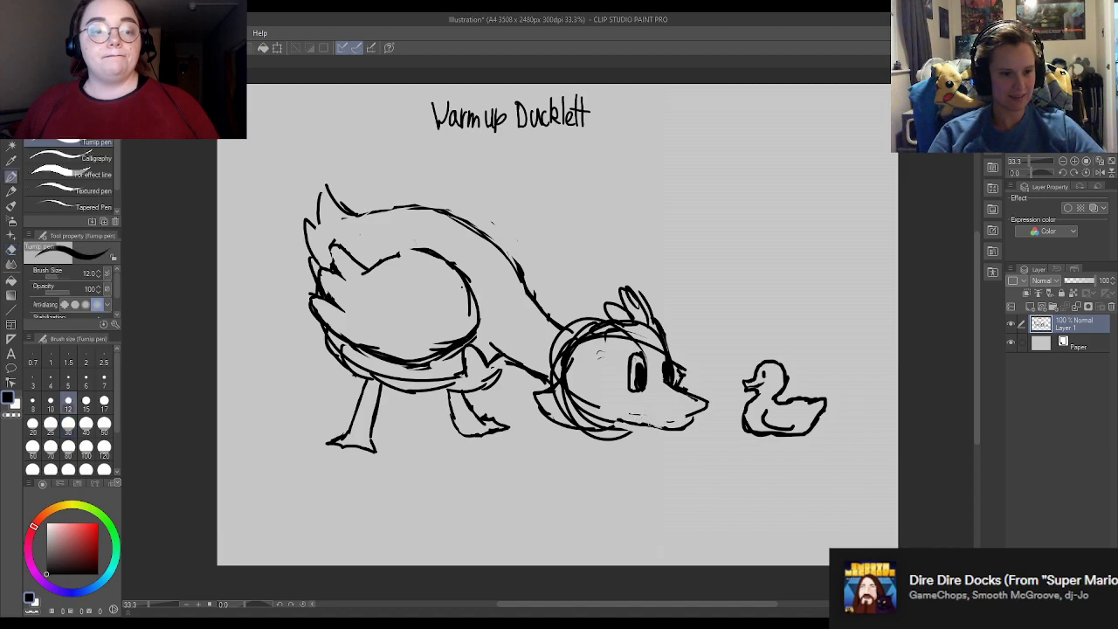
# Step: Erase and redraw the lower edge of the Ducklett's beak, and set the pen size to 15
pyautogui.press('e')
pyautogui.moveTo(671, 426)
pyautogui.mouseDown()
pyautogui.moveTo(649, 420)
pyautogui.moveTo(692, 426)
pyautogui.mouseUp()
pyautogui.press('p')
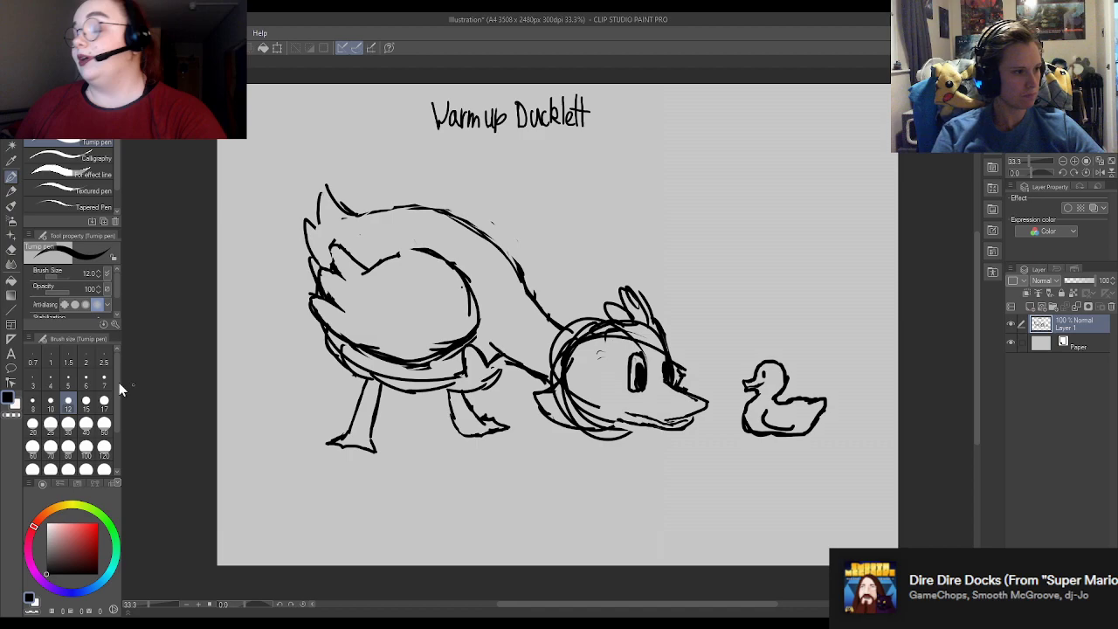
pyautogui.moveTo(667, 458)
pyautogui.mouseDown()
pyautogui.moveTo(715, 490)
pyautogui.moveTo(698, 480)
pyautogui.moveTo(704, 500)
pyautogui.moveTo(683, 449)
pyautogui.mouseUp()
pyautogui.press('e')
pyautogui.press('p')
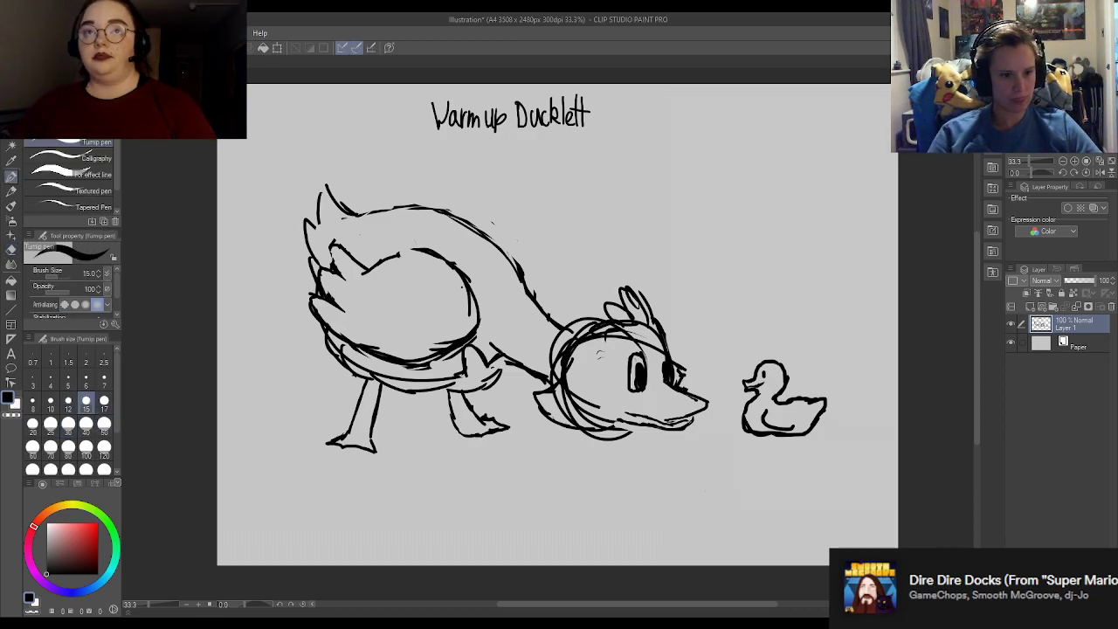
# Step: Set the pen size to 17 and retouch the mouth line along the Ducklett's beak
pyautogui.press('e')
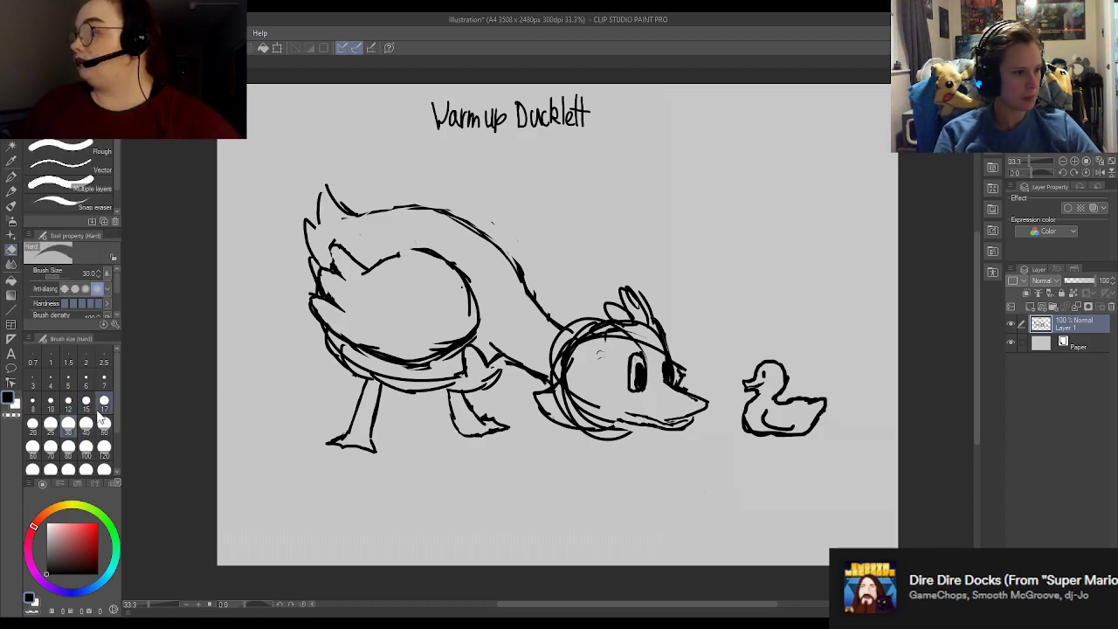
pyautogui.press('p')
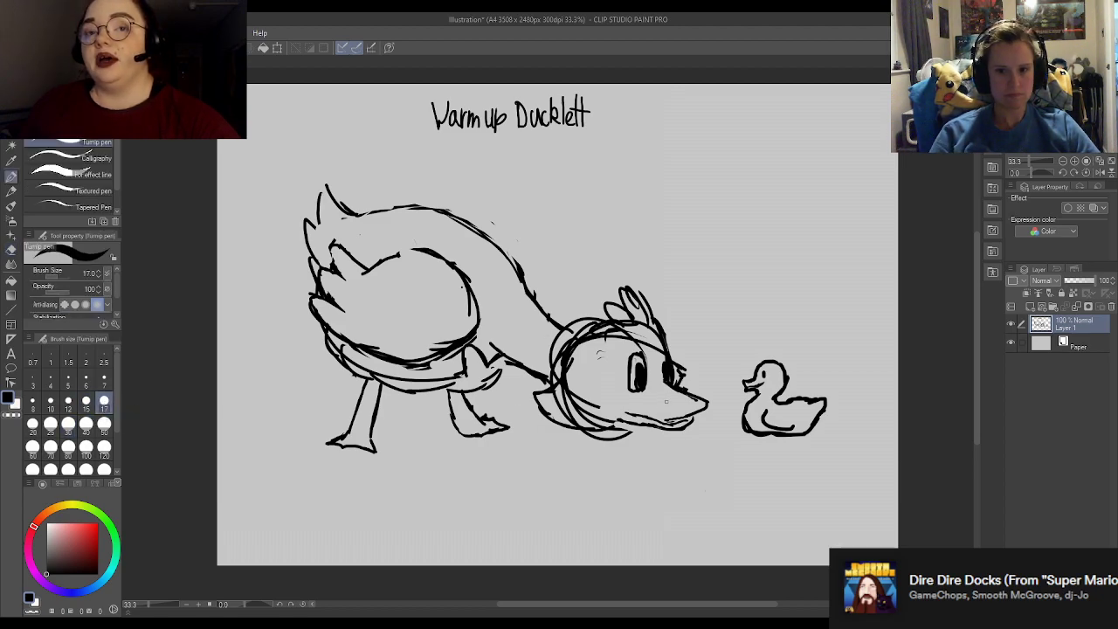
pyautogui.moveTo(676, 420)
pyautogui.mouseDown()
pyautogui.moveTo(688, 416)
pyautogui.moveTo(655, 420)
pyautogui.moveTo(690, 416)
pyautogui.moveTo(640, 410)
pyautogui.mouseUp()
pyautogui.press('e')
pyautogui.press('p')
pyautogui.press('e')
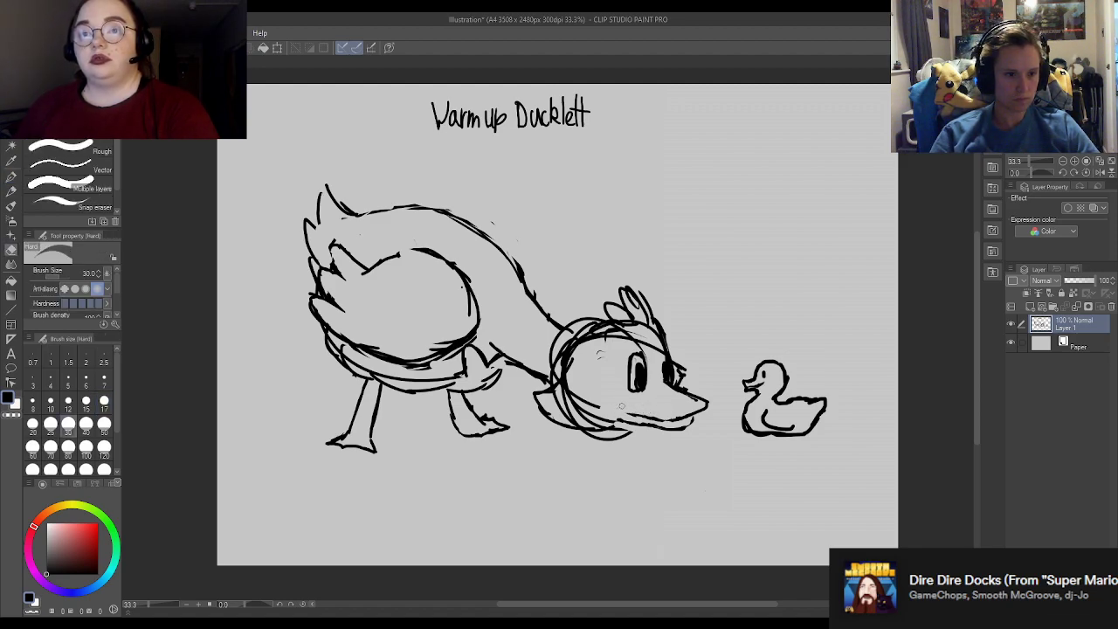
# Step: Erase the Ducklett's far eye and old crest feathers, and redraw the crest as rounded upright feathers on top of the head
pyautogui.moveTo(638, 339)
pyautogui.mouseDown()
pyautogui.moveTo(662, 353)
pyautogui.moveTo(667, 374)
pyautogui.moveTo(646, 293)
pyautogui.moveTo(653, 339)
pyautogui.mouseUp()
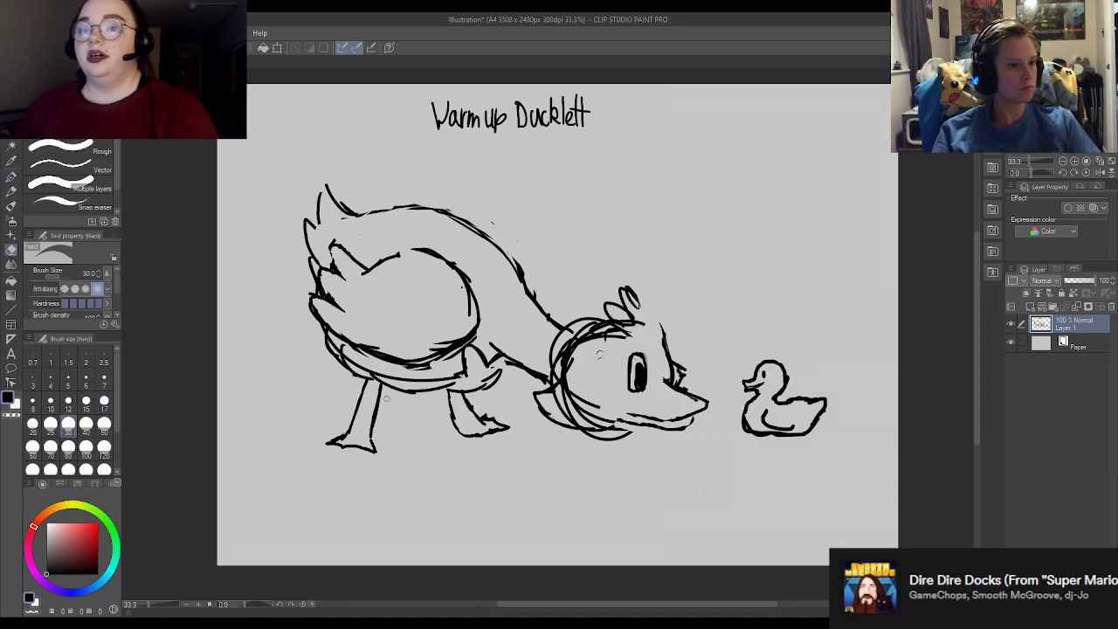
pyautogui.click(11, 176)
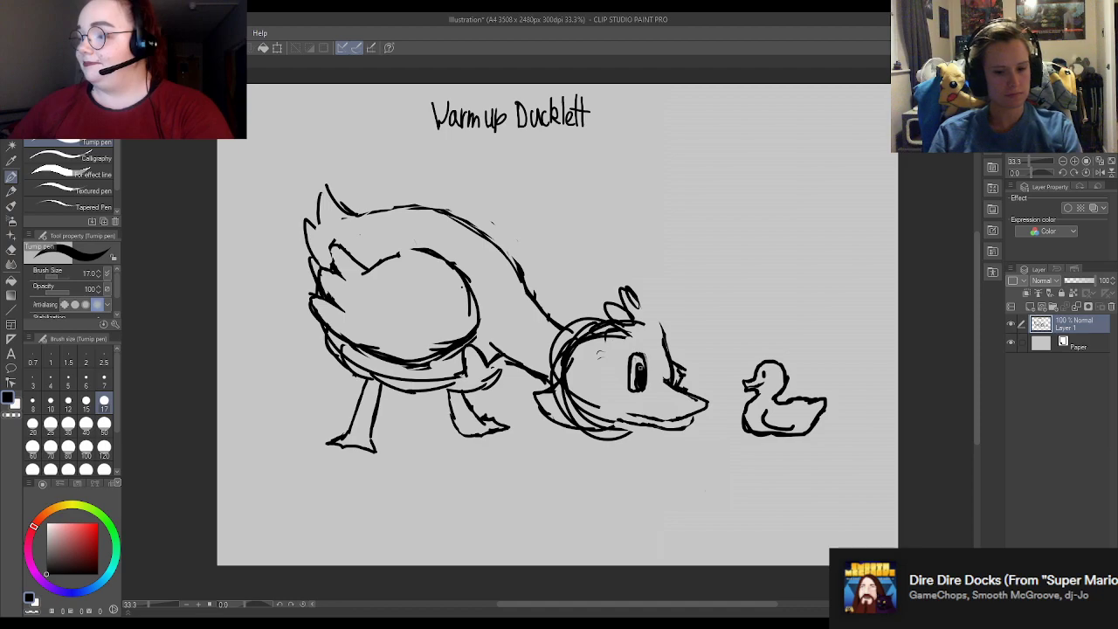
pyautogui.press('e')
pyautogui.moveTo(628, 329)
pyautogui.mouseDown()
pyautogui.moveTo(619, 321)
pyautogui.moveTo(637, 328)
pyautogui.mouseUp()
pyautogui.moveTo(607, 289)
pyautogui.mouseDown()
pyautogui.moveTo(616, 332)
pyautogui.moveTo(631, 293)
pyautogui.moveTo(646, 310)
pyautogui.moveTo(616, 309)
pyautogui.moveTo(618, 299)
pyautogui.moveTo(631, 294)
pyautogui.moveTo(650, 325)
pyautogui.moveTo(654, 292)
pyautogui.moveTo(667, 346)
pyautogui.mouseUp()
pyautogui.press('p')
pyautogui.press('e')
pyautogui.press('p')
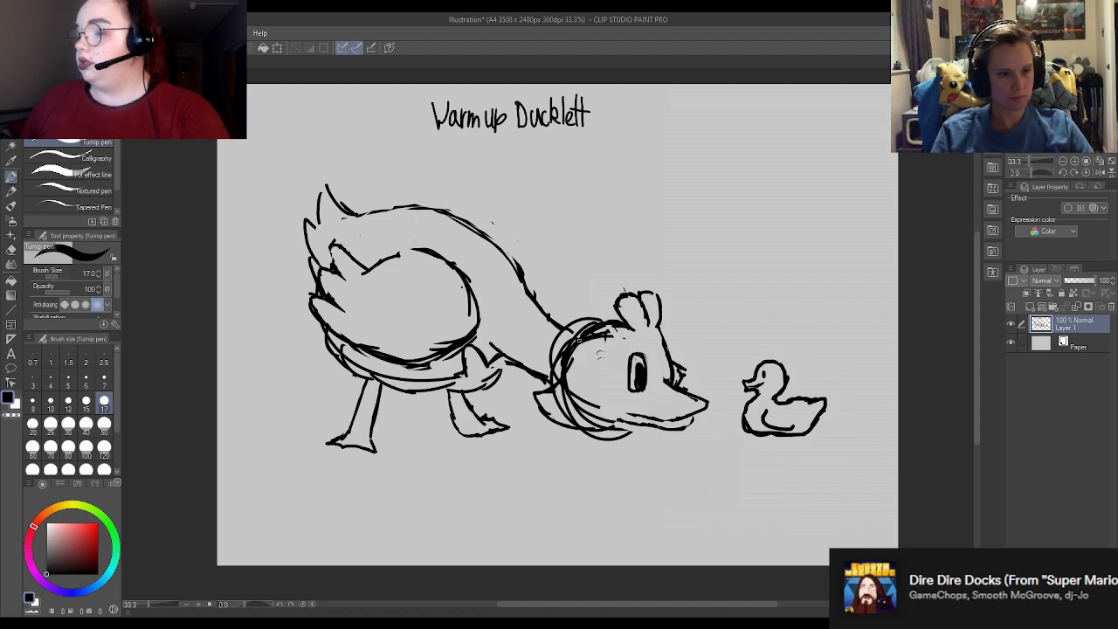
# Step: Erase the leftover construction strokes inside the upper back of the Ducklett's head
pyautogui.press('e')
pyautogui.moveTo(609, 336)
pyautogui.mouseDown()
pyautogui.moveTo(576, 348)
pyautogui.moveTo(597, 332)
pyautogui.moveTo(583, 343)
pyautogui.mouseUp()
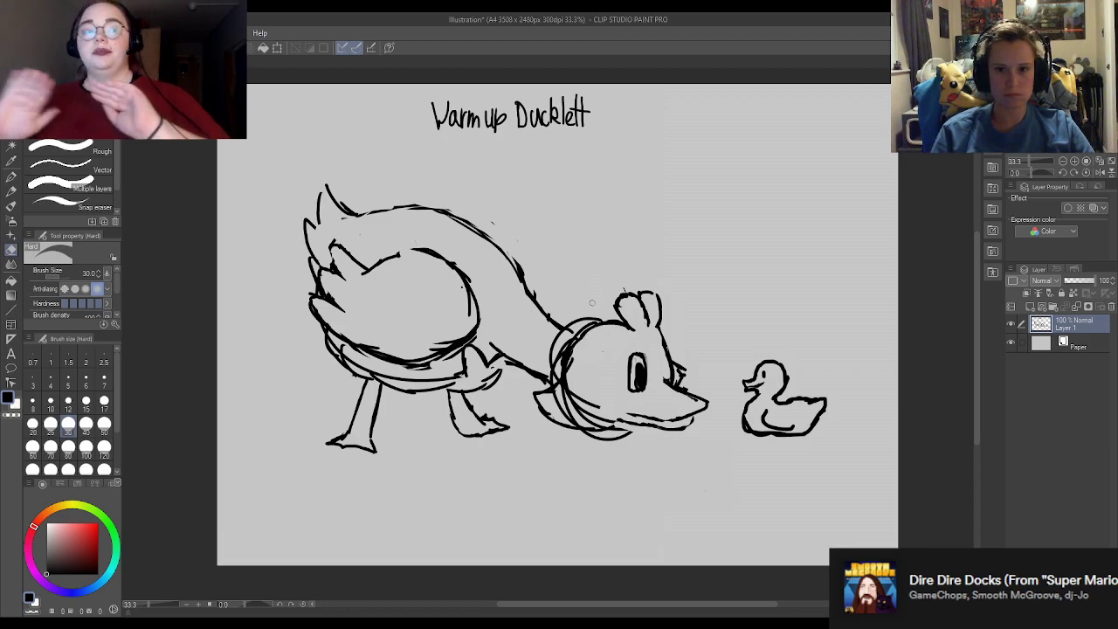
pyautogui.press('p')
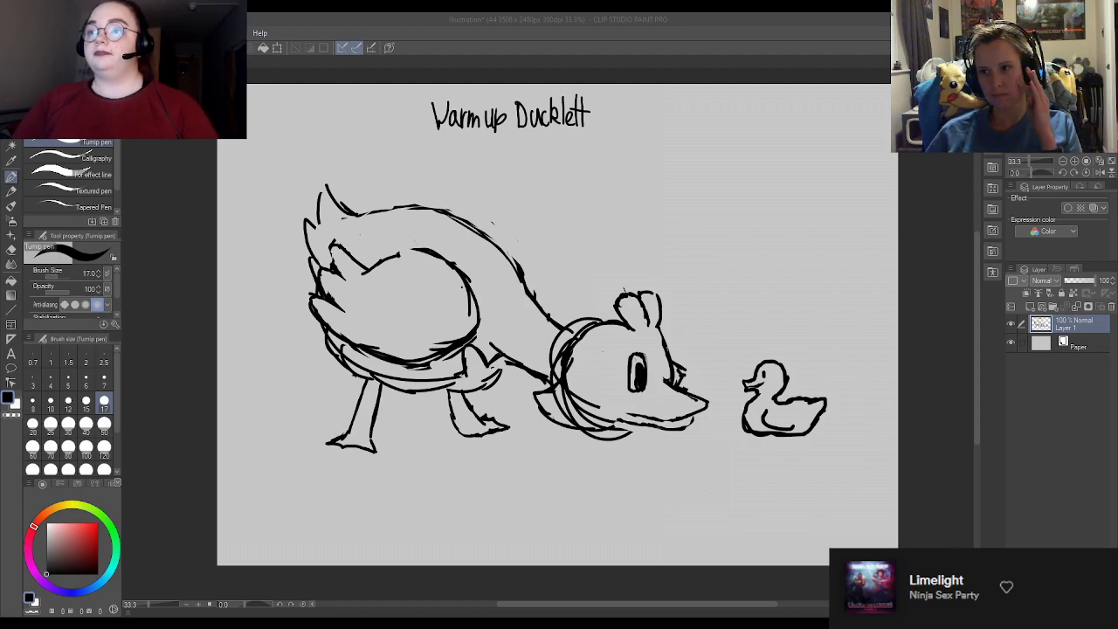
pyautogui.click(919, 375)
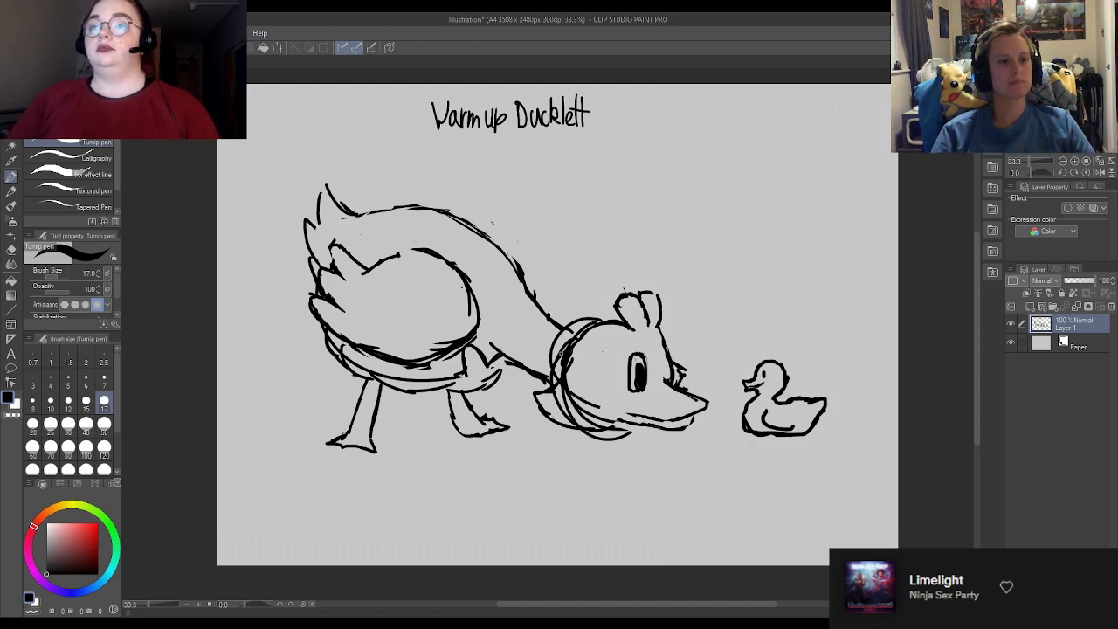
# Step: Erase the construction circles around the back of the head and the arcs across the cheek
pyautogui.press('e')
pyautogui.moveTo(549, 367); pyautogui.dragTo(561, 332)
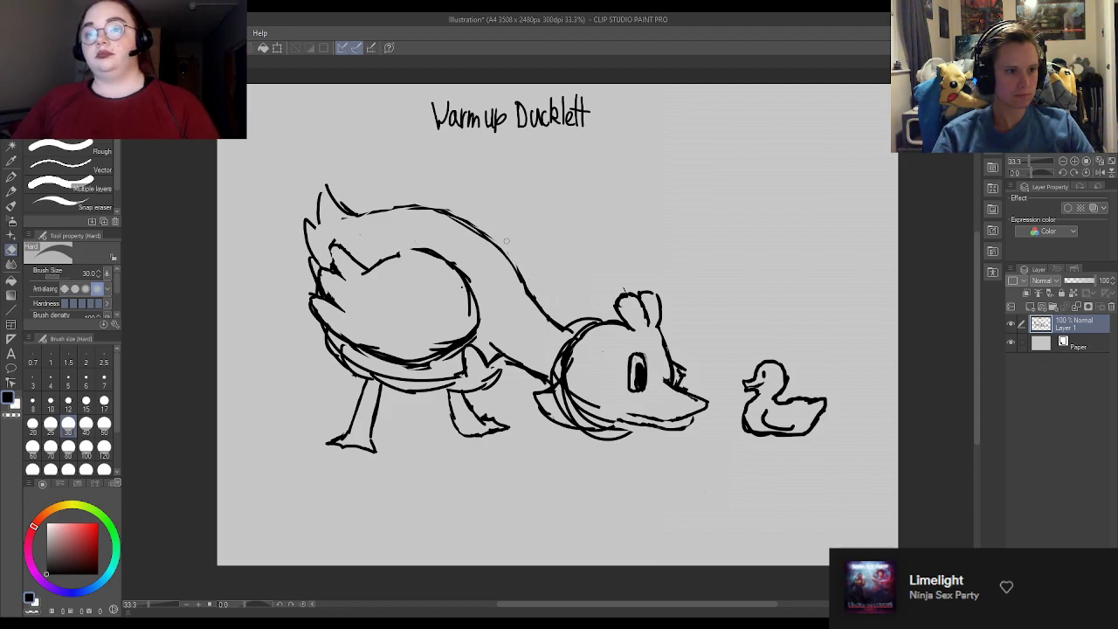
pyautogui.moveTo(584, 325); pyautogui.dragTo(589, 316)
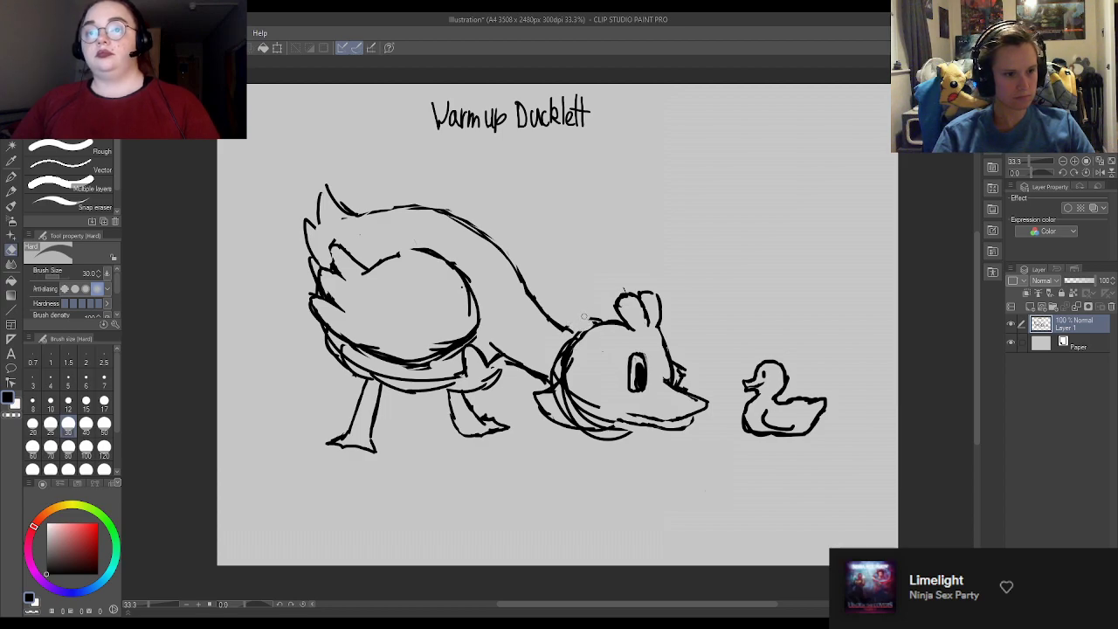
pyautogui.moveTo(576, 357)
pyautogui.mouseDown()
pyautogui.moveTo(558, 363)
pyautogui.moveTo(599, 320)
pyautogui.mouseUp()
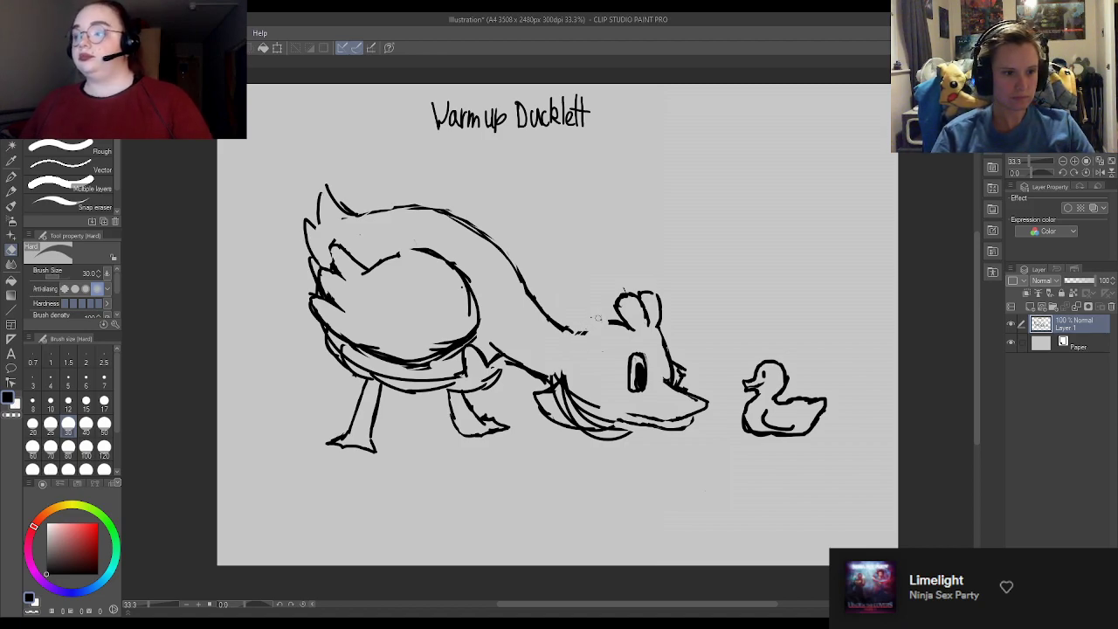
pyautogui.moveTo(580, 376)
pyautogui.mouseDown()
pyautogui.moveTo(564, 386)
pyautogui.moveTo(573, 380)
pyautogui.moveTo(577, 407)
pyautogui.moveTo(603, 423)
pyautogui.moveTo(594, 397)
pyautogui.moveTo(568, 393)
pyautogui.mouseUp()
# Step: Enlarge the eraser to 50 and erase the remaining cheek and jaw lines between the neck and the beak
pyautogui.press('p')
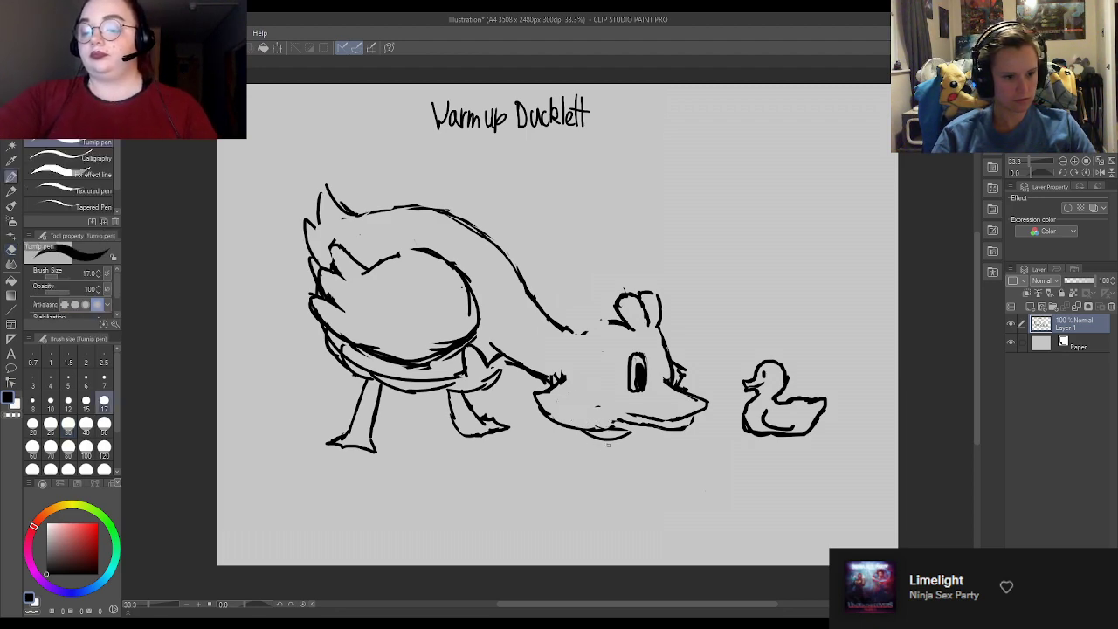
pyautogui.press('e')
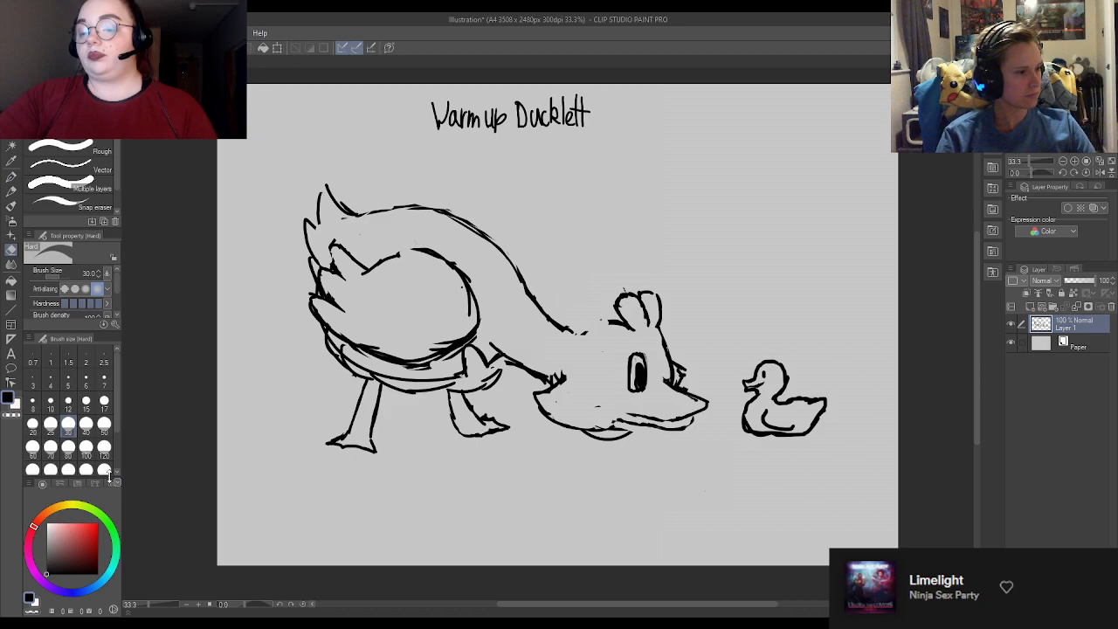
pyautogui.moveTo(598, 407)
pyautogui.mouseDown()
pyautogui.moveTo(537, 396)
pyautogui.moveTo(587, 434)
pyautogui.moveTo(614, 433)
pyautogui.mouseUp()
pyautogui.moveTo(557, 382)
pyautogui.mouseDown()
pyautogui.moveTo(570, 369)
pyautogui.moveTo(559, 388)
pyautogui.moveTo(586, 422)
pyautogui.moveTo(572, 391)
pyautogui.moveTo(586, 330)
pyautogui.moveTo(605, 366)
pyautogui.mouseUp()
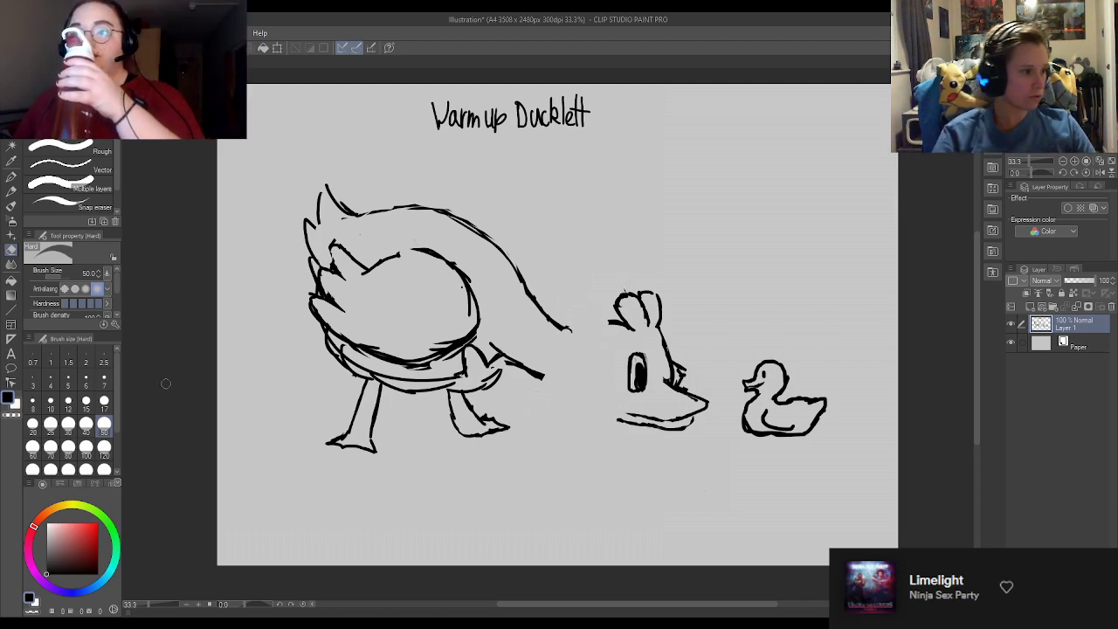
# Step: Extend the mouth line backwards and draw the beak's upper edge under the eye to form a full, closed bill
pyautogui.press('p')
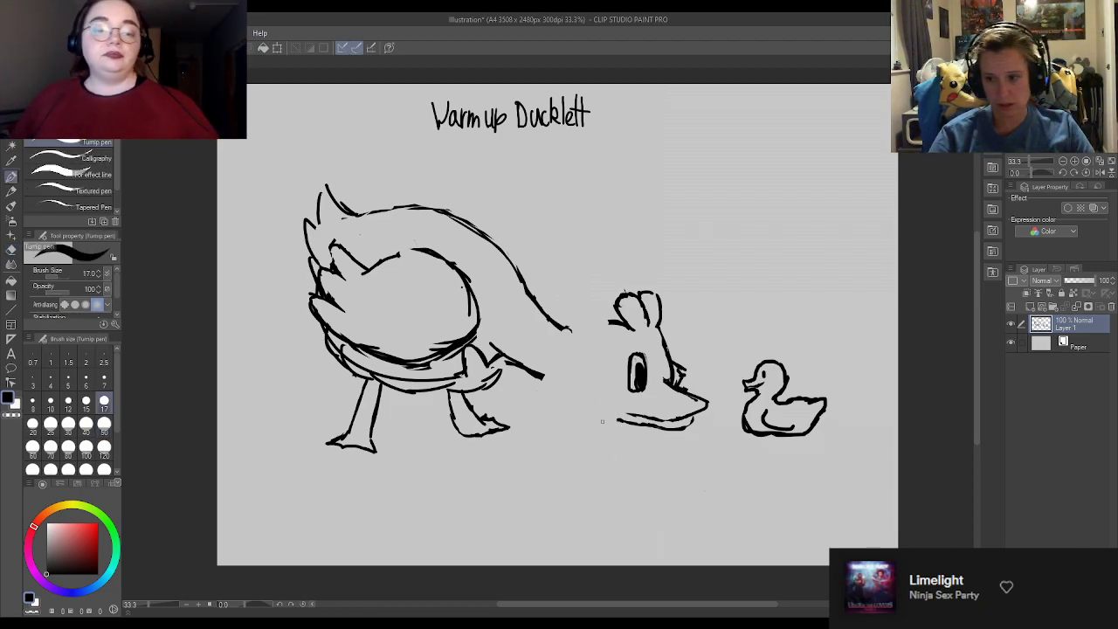
pyautogui.moveTo(615, 420); pyautogui.dragTo(607, 411)
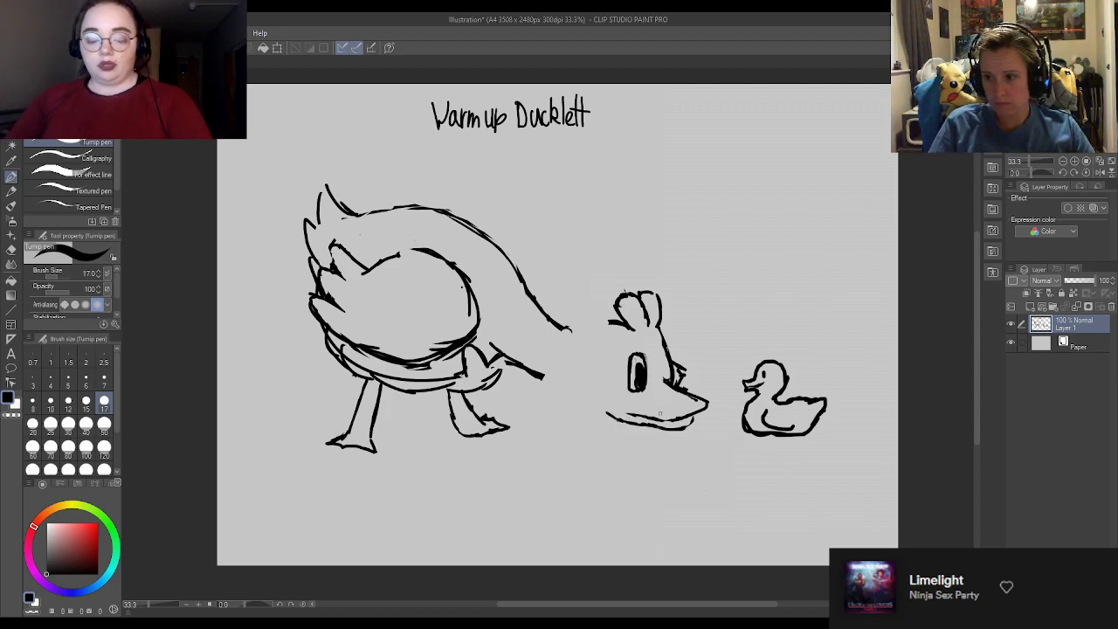
pyautogui.moveTo(661, 382); pyautogui.dragTo(651, 388)
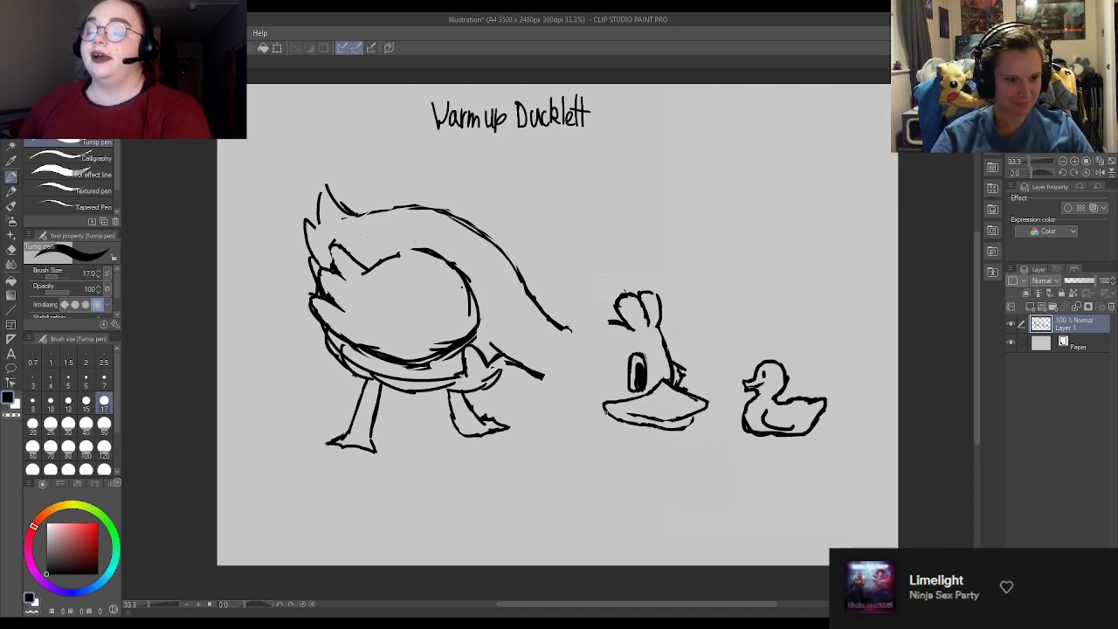
# Step: Draw the jaw line from the bill back towards the neck, ending in a short upturned cheek stroke
pyautogui.press('e')
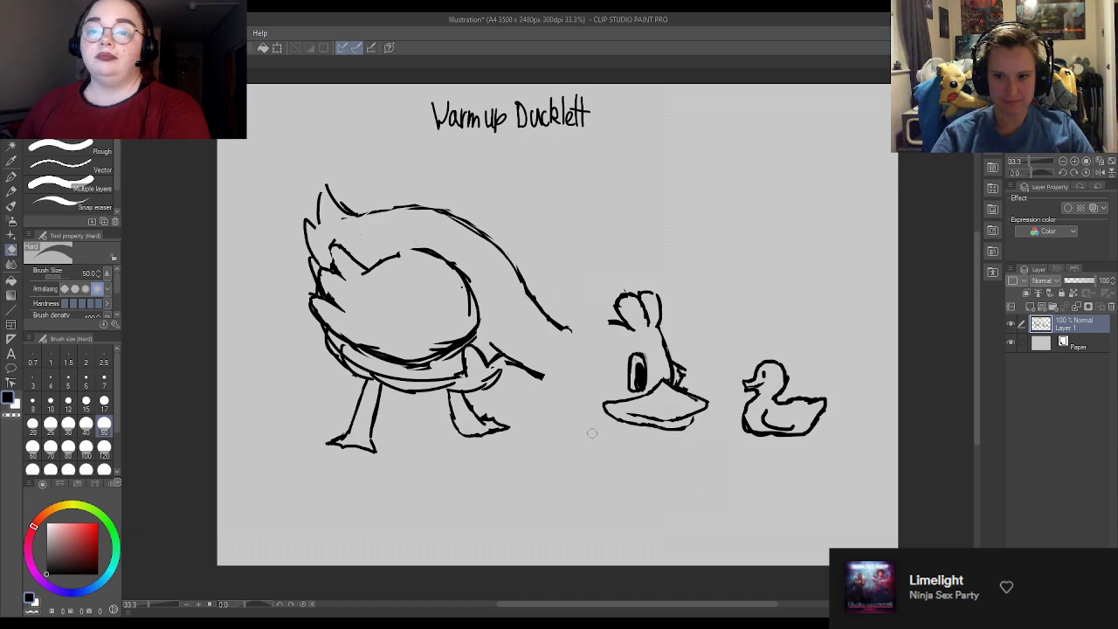
pyautogui.press('p')
pyautogui.moveTo(598, 411); pyautogui.dragTo(571, 410)
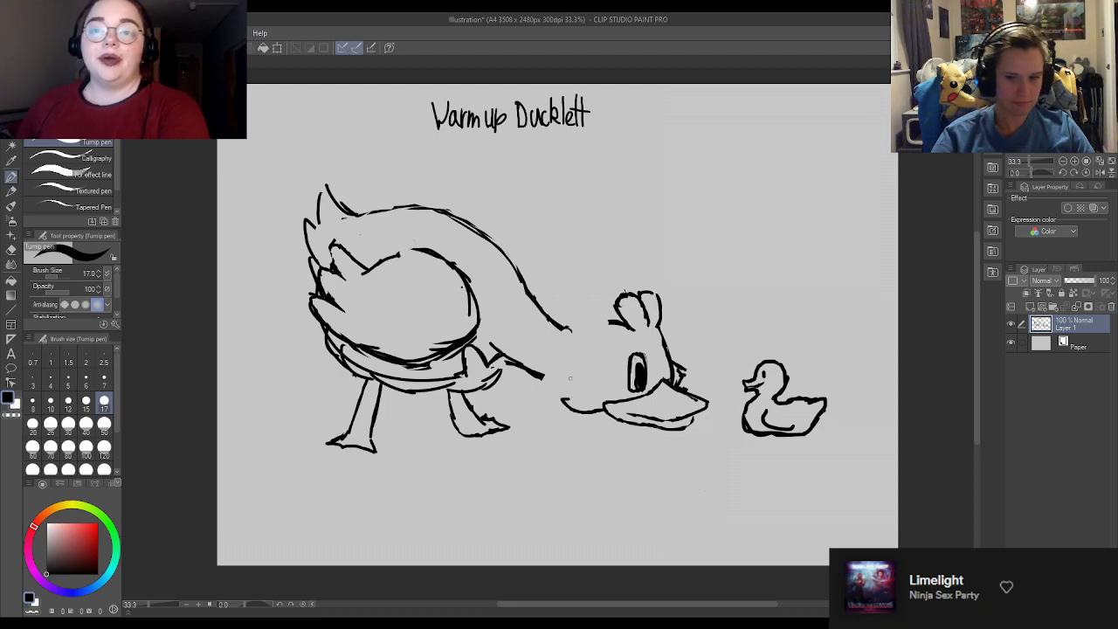
pyautogui.hotkey('ctrl', 'z')
pyautogui.moveTo(574, 392); pyautogui.dragTo(563, 396)
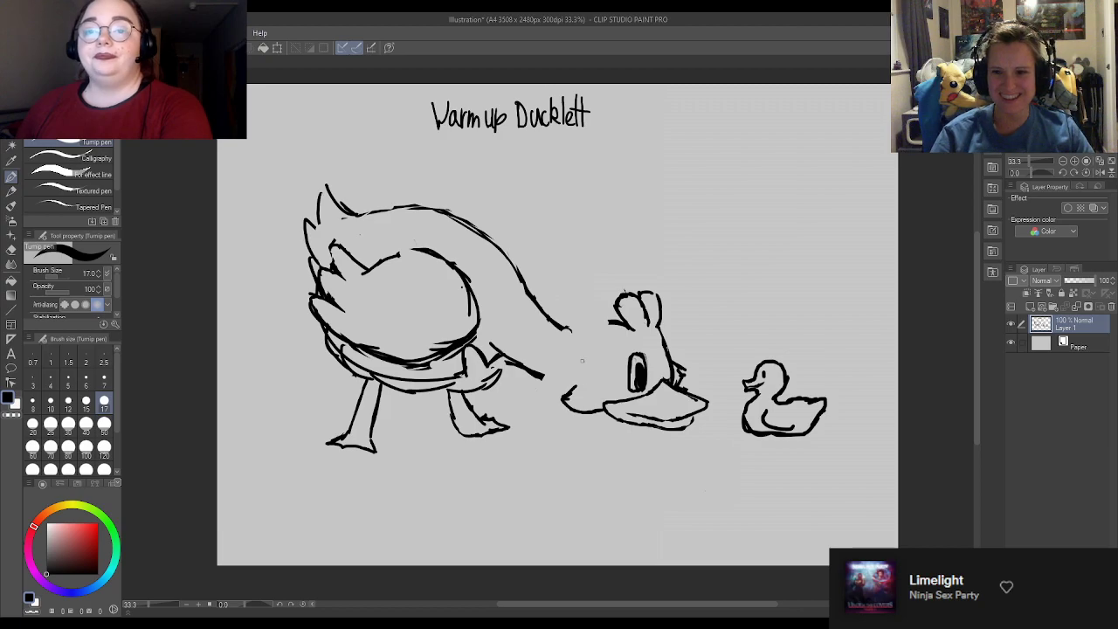
# Step: Extend the top of the head behind the crest, and lasso the Ducklett's whole head
pyautogui.moveTo(609, 323)
pyautogui.mouseDown()
pyautogui.moveTo(570, 354)
pyautogui.moveTo(680, 470)
pyautogui.moveTo(714, 399)
pyautogui.moveTo(584, 276)
pyautogui.moveTo(587, 307)
pyautogui.mouseUp()
pyautogui.press('m')
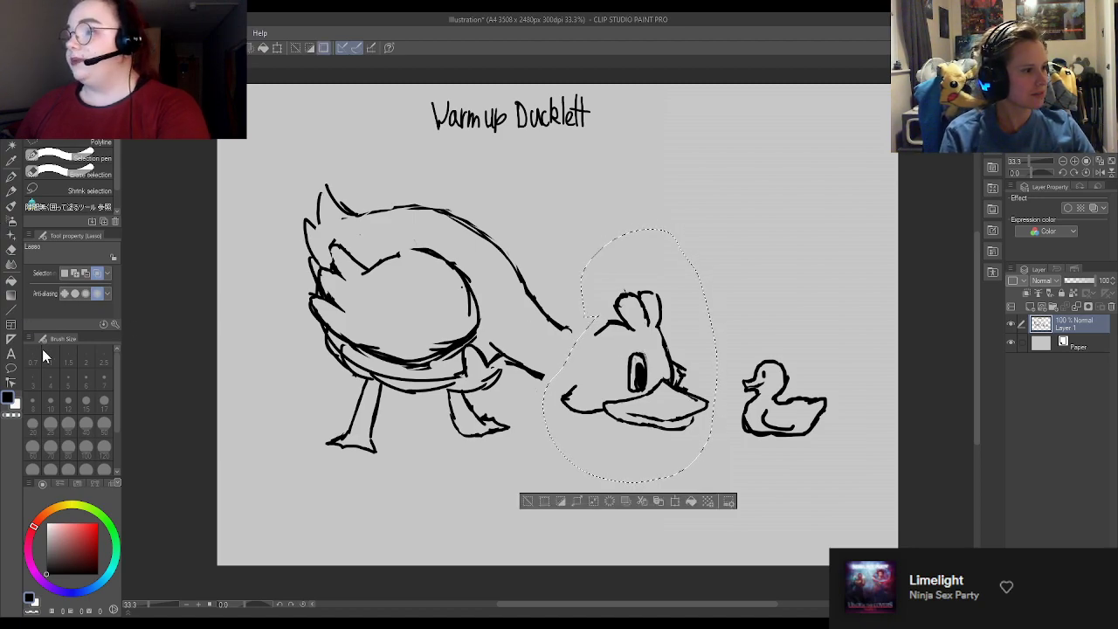
pyautogui.click(10, 383)
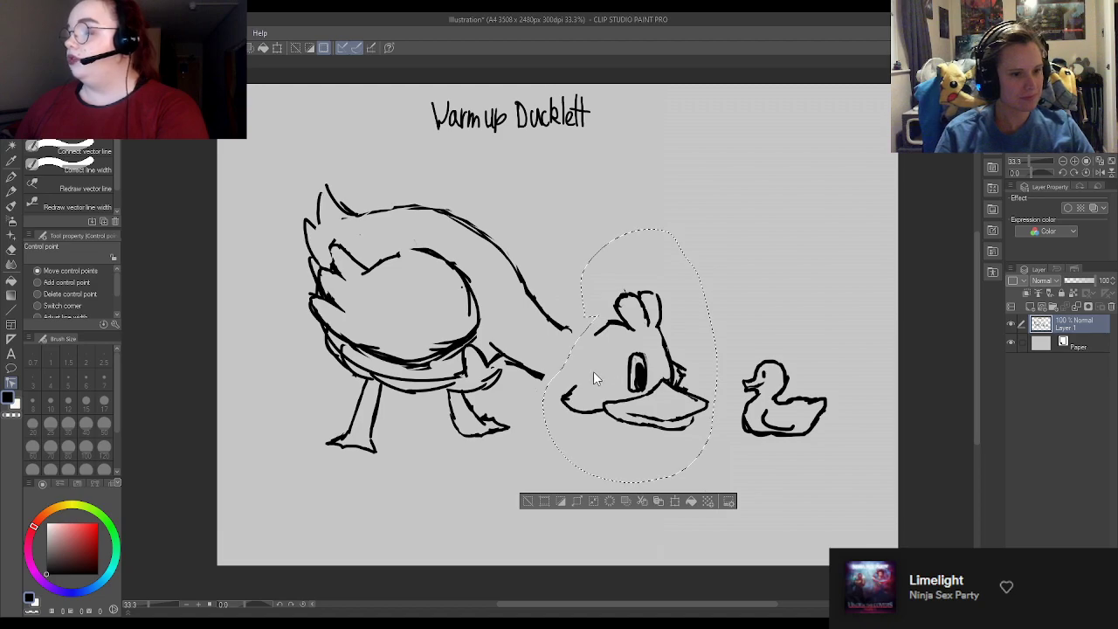
# Step: Try to move the selected head up and back against the neck, and undo the move
pyautogui.press('k')
pyautogui.moveTo(675, 377); pyautogui.dragTo(627, 355)
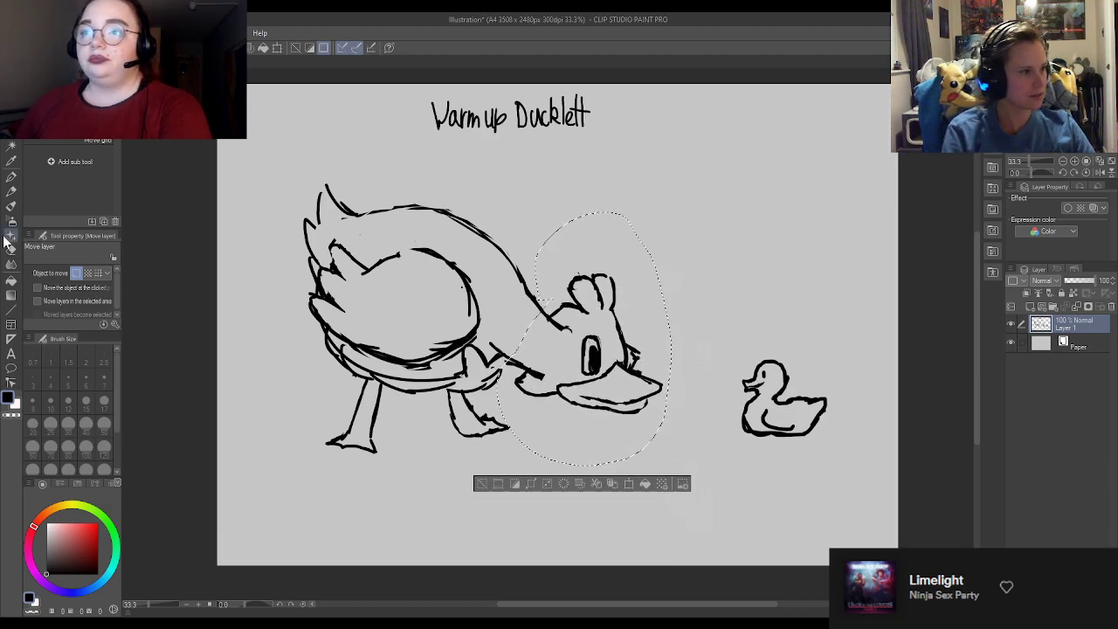
pyautogui.click(11, 177)
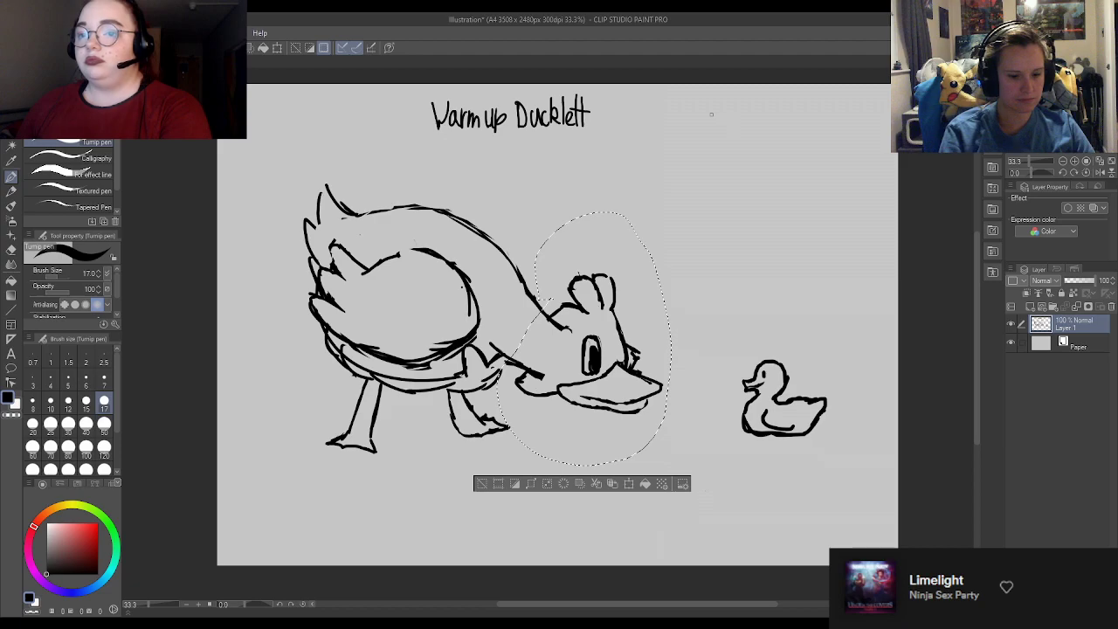
pyautogui.hotkey('ctrl', 'z')
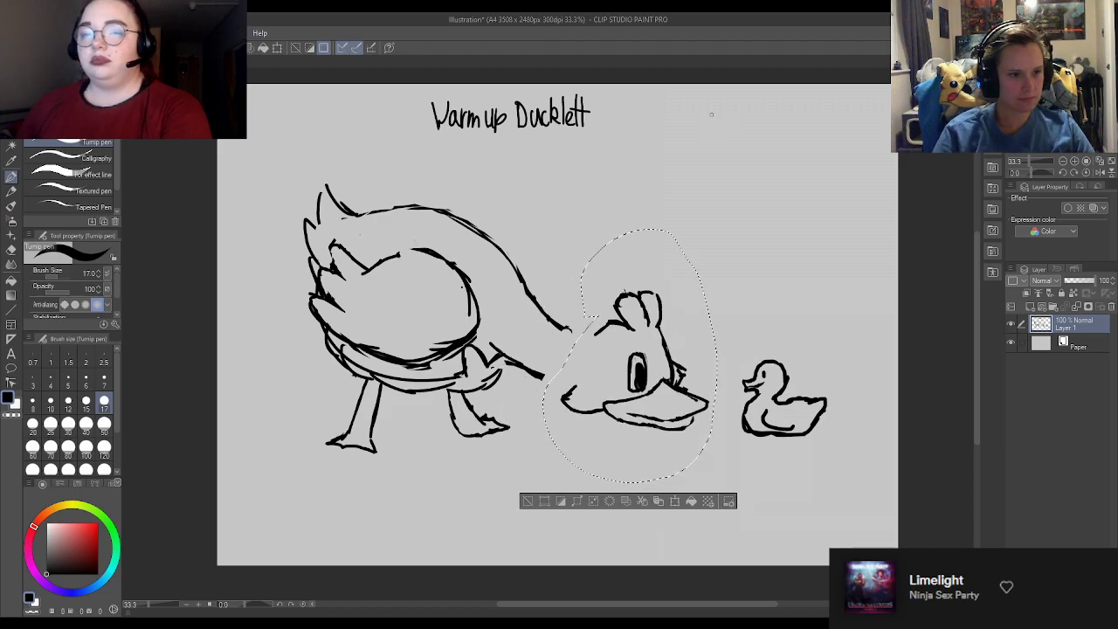
# Step: Move the selected head up and back so it joins the neck, and deselect
pyautogui.click(13, 144)
pyautogui.moveTo(662, 395); pyautogui.dragTo(610, 375)
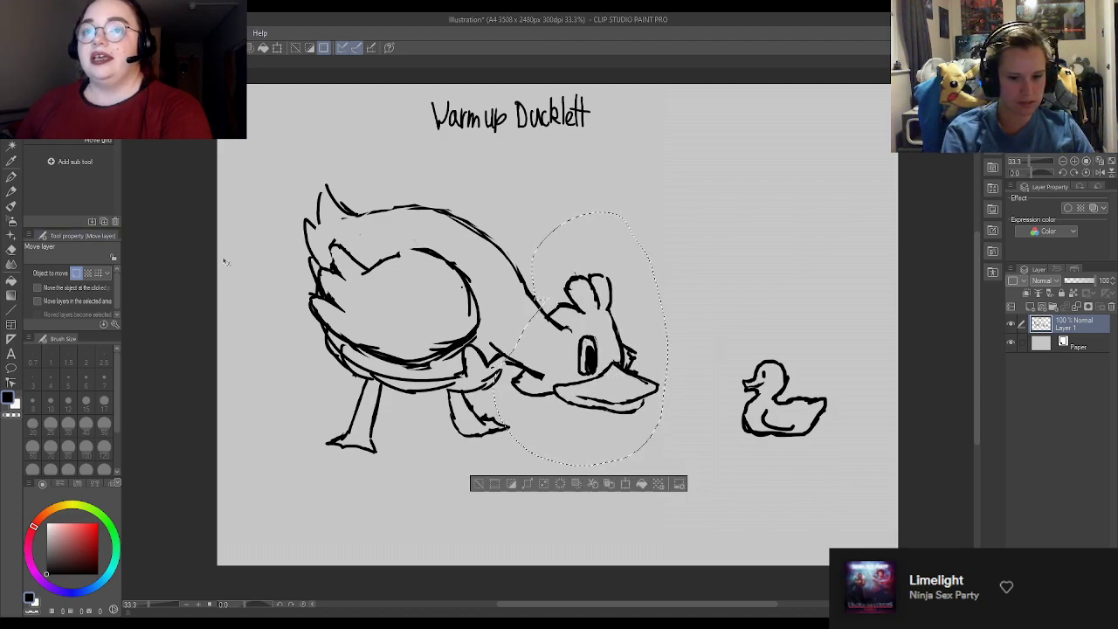
pyautogui.hotkey('ctrl', 'd')
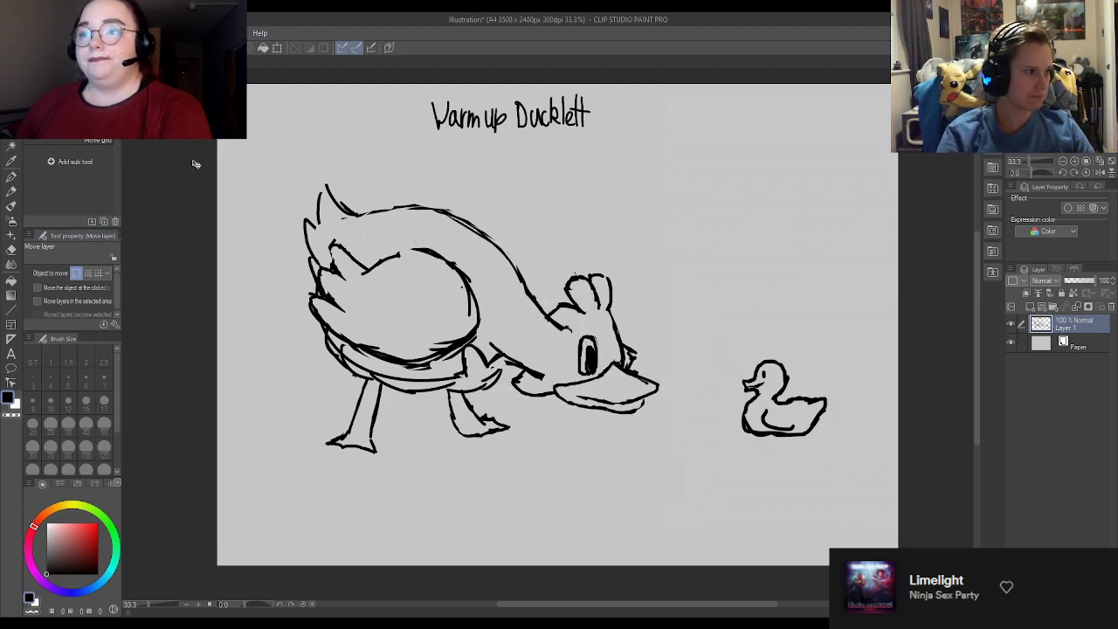
# Step: Erase the ends of the neck lines that overlap the inside of the moved head
pyautogui.click(11, 249)
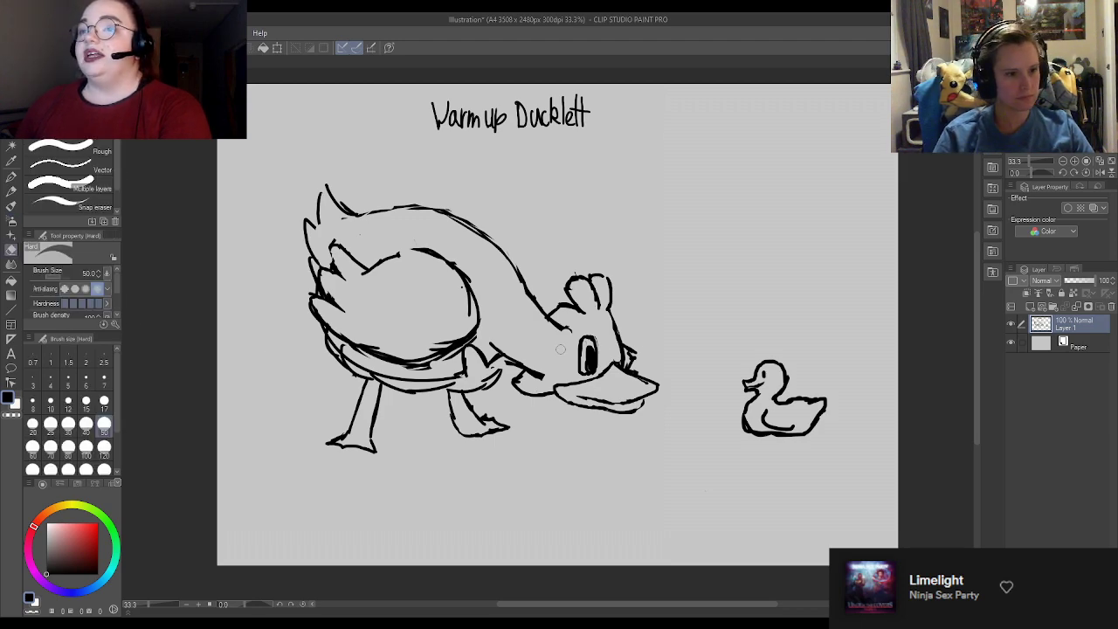
pyautogui.moveTo(547, 379); pyautogui.dragTo(528, 369)
pyautogui.moveTo(565, 329); pyautogui.dragTo(555, 318)
pyautogui.press('k')
pyautogui.click(12, 177)
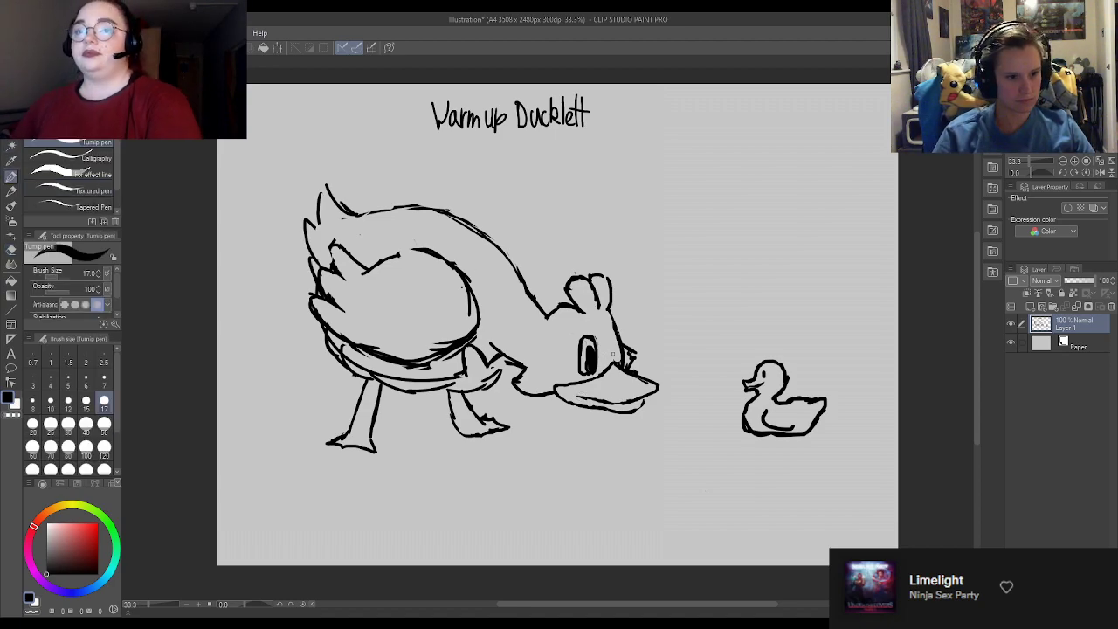
# Step: Redraw the Ducklett's far eye at the front edge of the face, erasing the old frilly marks beside it
pyautogui.moveTo(617, 340); pyautogui.dragTo(616, 362)
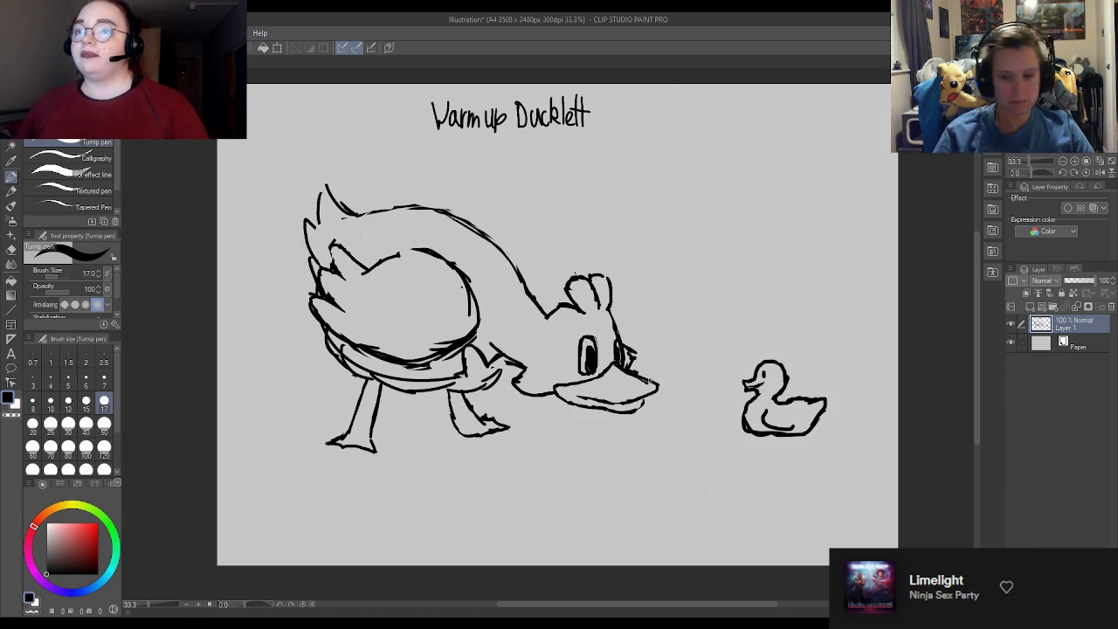
pyautogui.press('e')
pyautogui.moveTo(631, 351)
pyautogui.mouseDown()
pyautogui.moveTo(629, 365)
pyautogui.moveTo(647, 375)
pyautogui.mouseUp()
pyautogui.press('p')
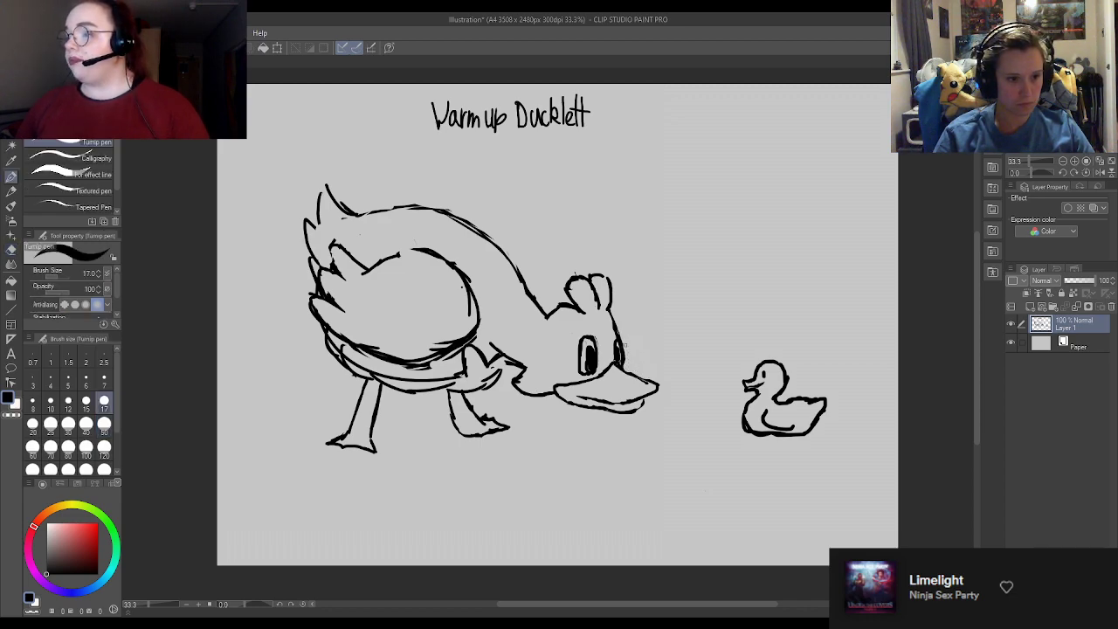
pyautogui.moveTo(628, 343); pyautogui.dragTo(630, 366)
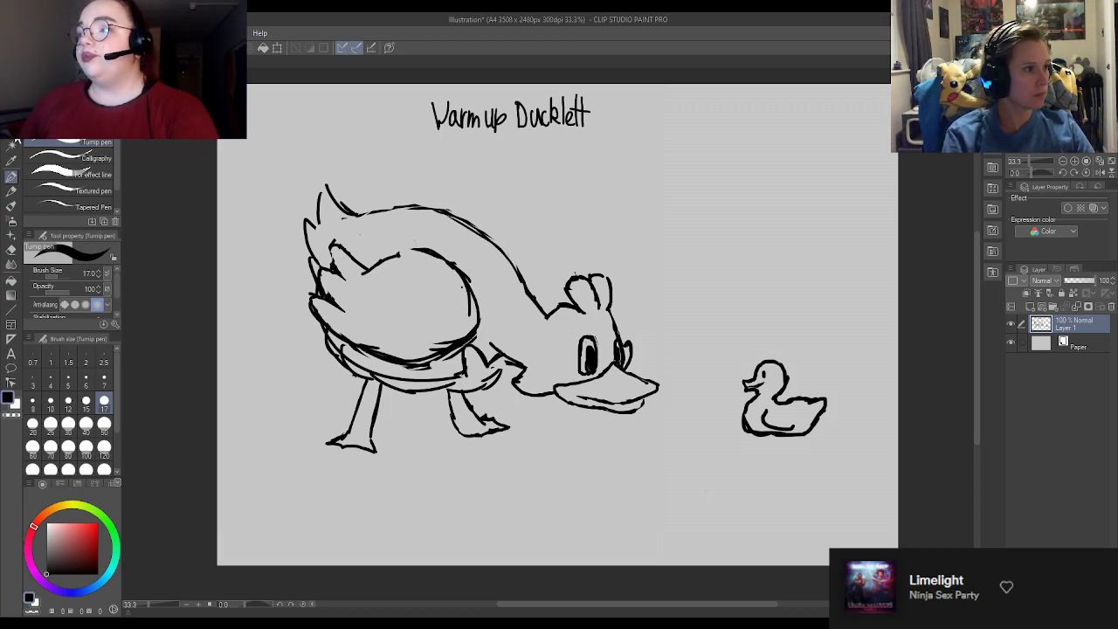
# Step: Lasso the Ducklett's head, enlarge it and tilt it slightly, apply the transformation and deselect
pyautogui.click(13, 144)
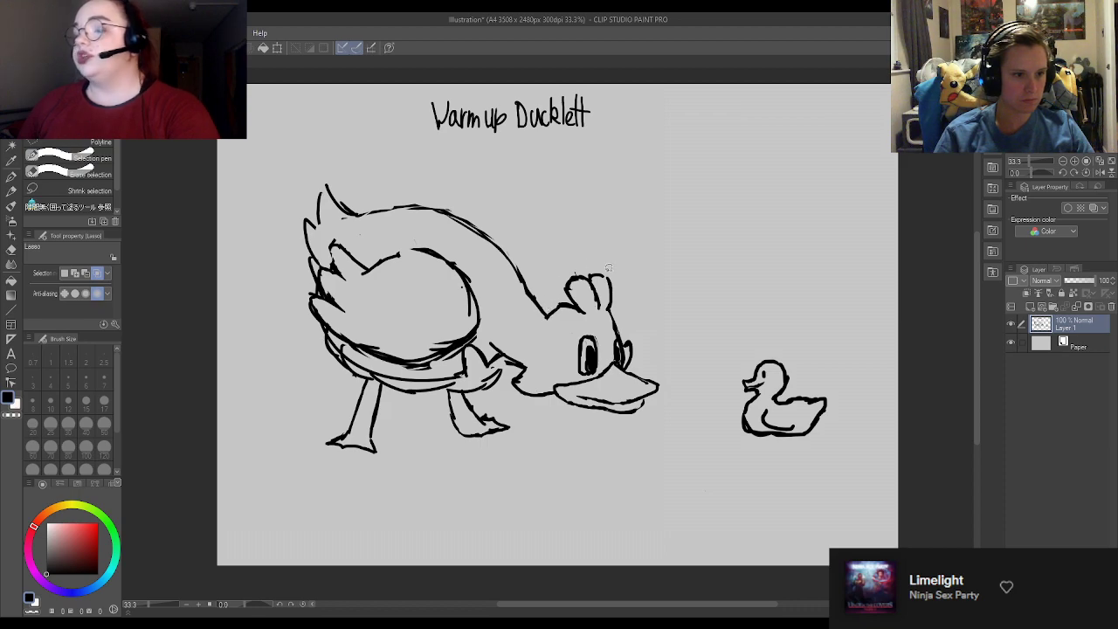
pyautogui.moveTo(640, 326)
pyautogui.mouseDown()
pyautogui.moveTo(606, 235)
pyautogui.moveTo(545, 271)
pyautogui.moveTo(549, 316)
pyautogui.moveTo(505, 393)
pyautogui.moveTo(583, 449)
pyautogui.moveTo(684, 426)
pyautogui.moveTo(666, 330)
pyautogui.moveTo(646, 310)
pyautogui.mouseUp()
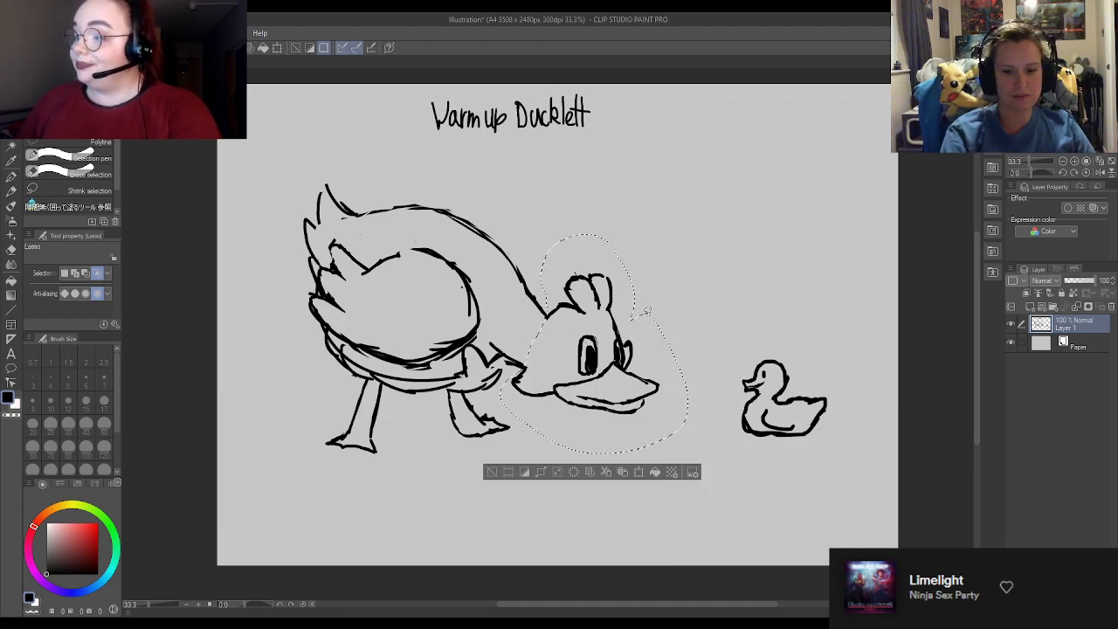
pyautogui.hotkey('ctrl', 't')
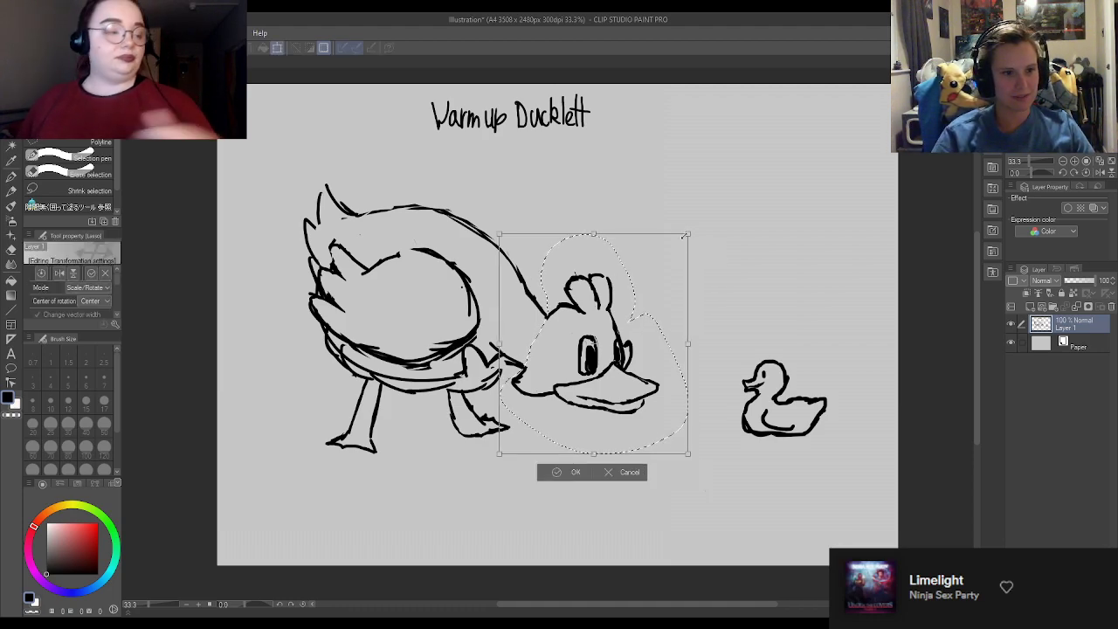
pyautogui.moveTo(691, 231); pyautogui.dragTo(730, 183)
pyautogui.moveTo(656, 275); pyautogui.dragTo(639, 302)
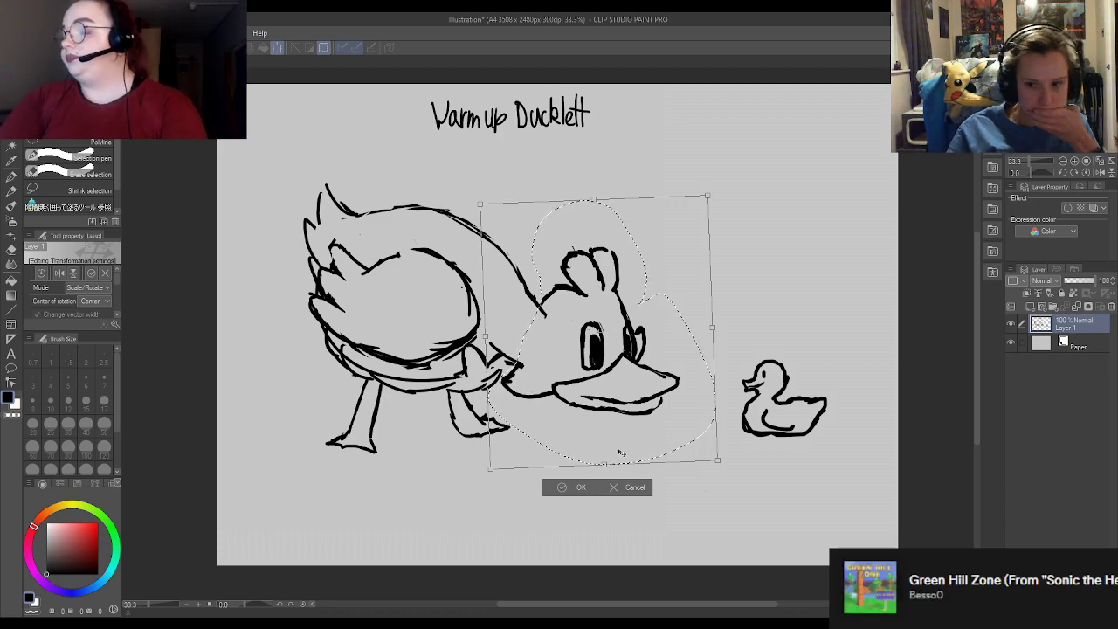
pyautogui.click(580, 490)
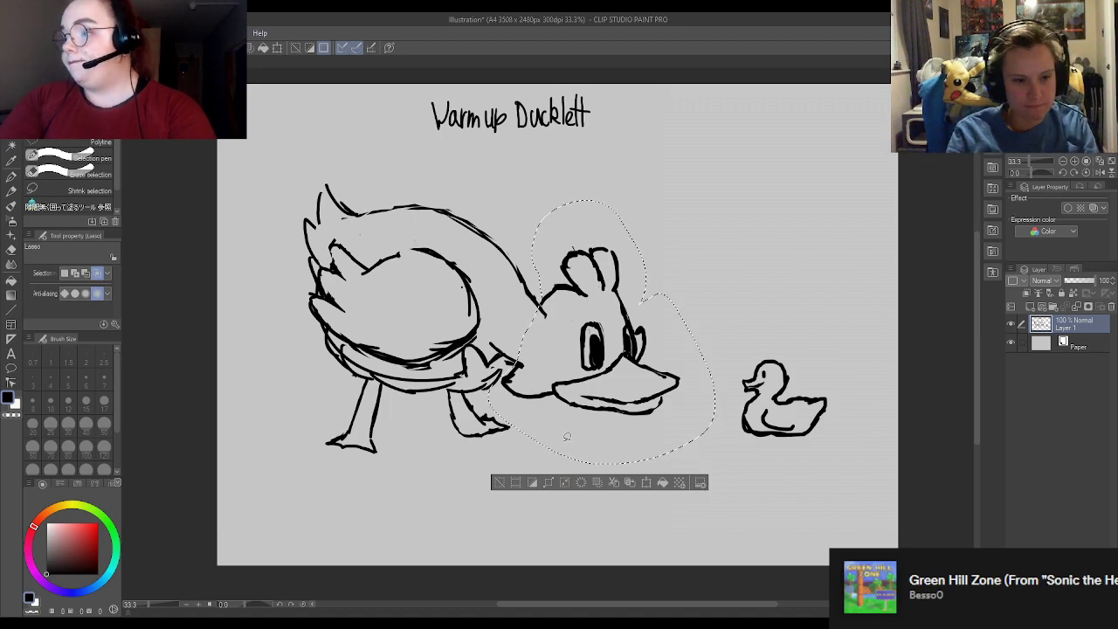
pyautogui.hotkey('ctrl', 'd')
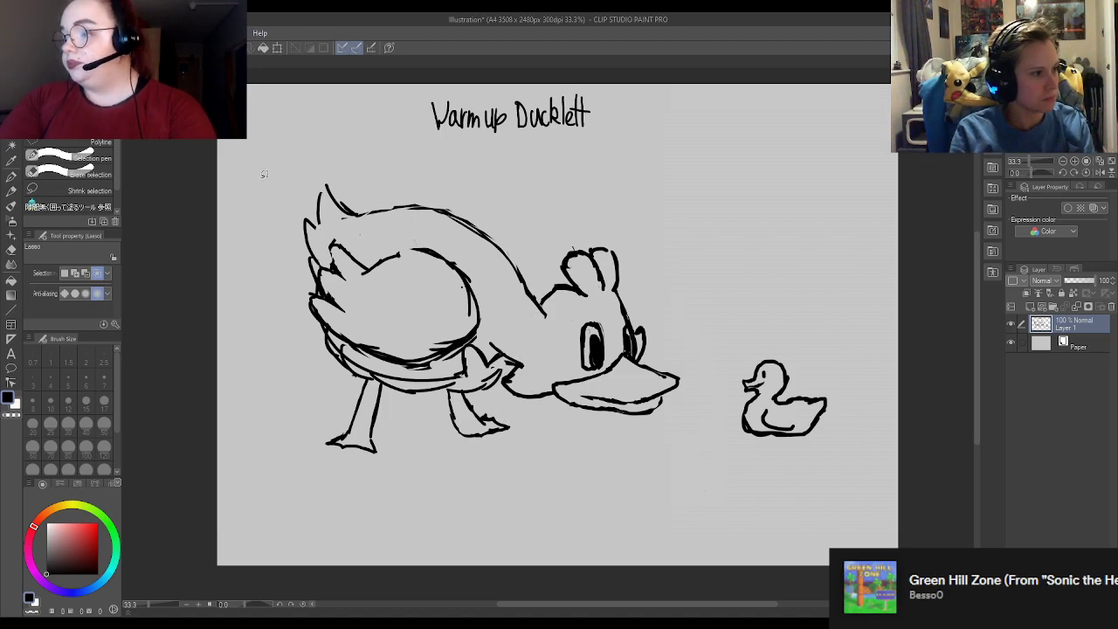
# Step: Erase the leftover neck line inside the enlarged head and draw the curved back of the head down to the cheek
pyautogui.press('e')
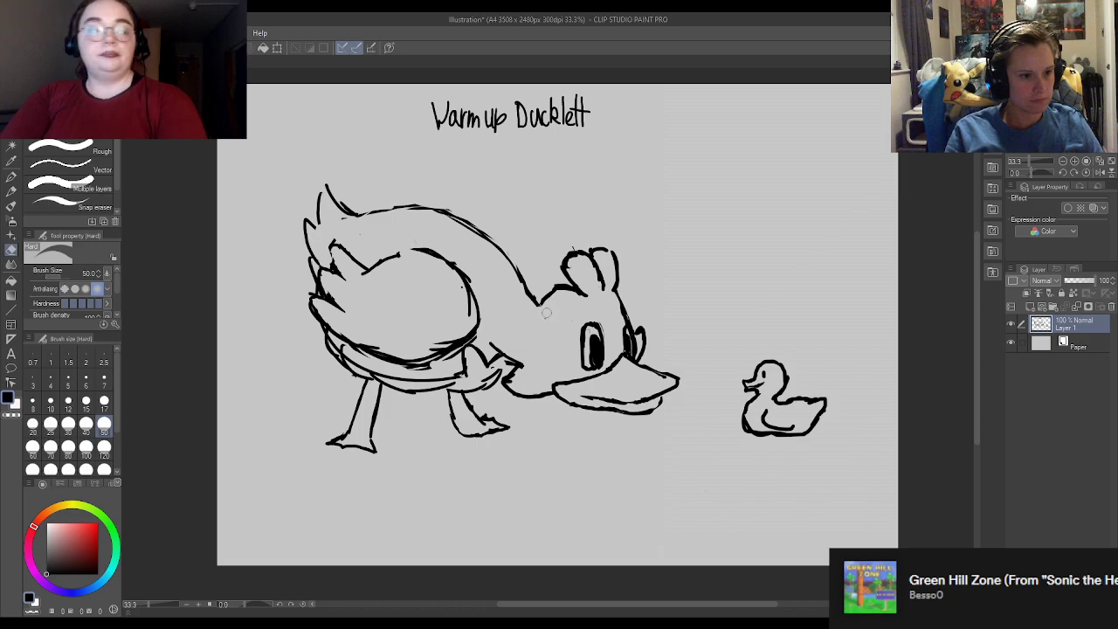
pyautogui.press('m')
pyautogui.press('p')
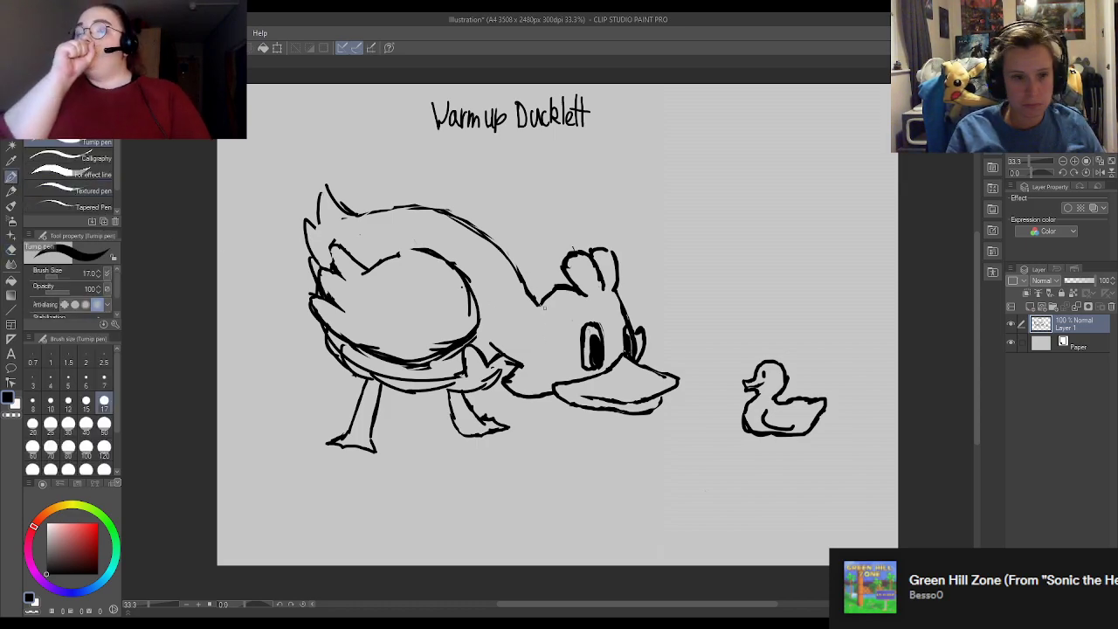
pyautogui.moveTo(551, 290)
pyautogui.mouseDown()
pyautogui.moveTo(522, 341)
pyautogui.moveTo(541, 306)
pyautogui.moveTo(513, 362)
pyautogui.mouseUp()
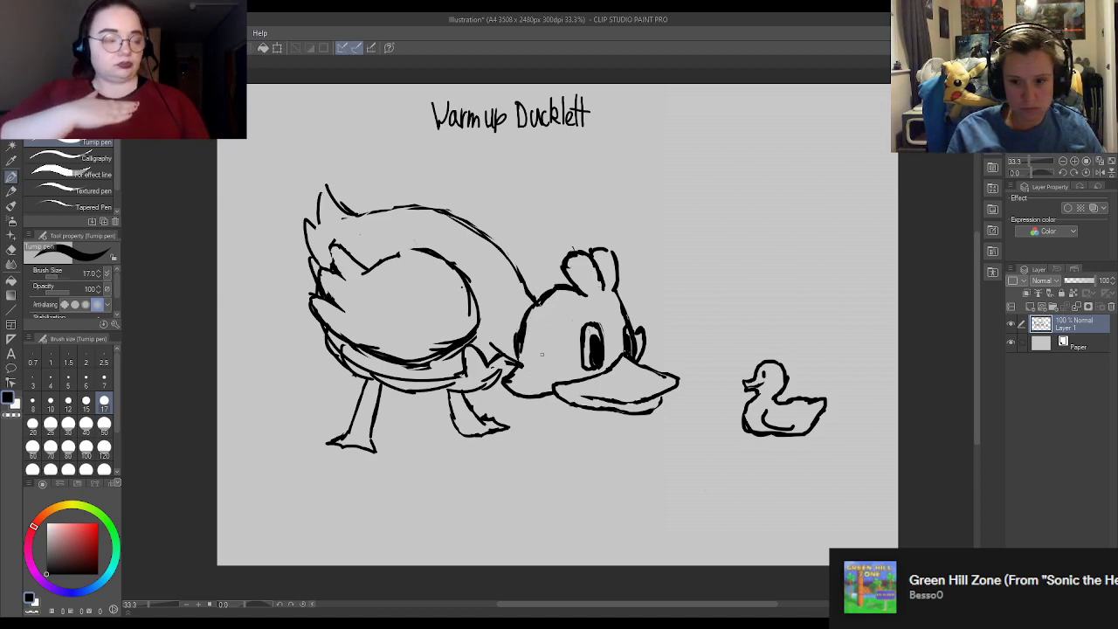
# Step: Erase the head tuft and redraw it farther back on the crown as two rounded feathers, closing the forehead outline
pyautogui.press('e')
pyautogui.moveTo(566, 279); pyautogui.dragTo(587, 303)
pyautogui.moveTo(583, 245)
pyautogui.mouseDown()
pyautogui.moveTo(595, 301)
pyautogui.moveTo(601, 293)
pyautogui.moveTo(613, 258)
pyautogui.moveTo(562, 281)
pyautogui.moveTo(567, 288)
pyautogui.moveTo(556, 254)
pyautogui.moveTo(579, 261)
pyautogui.moveTo(589, 287)
pyautogui.moveTo(594, 256)
pyautogui.moveTo(579, 248)
pyautogui.moveTo(622, 305)
pyautogui.mouseUp()
pyautogui.press('p')
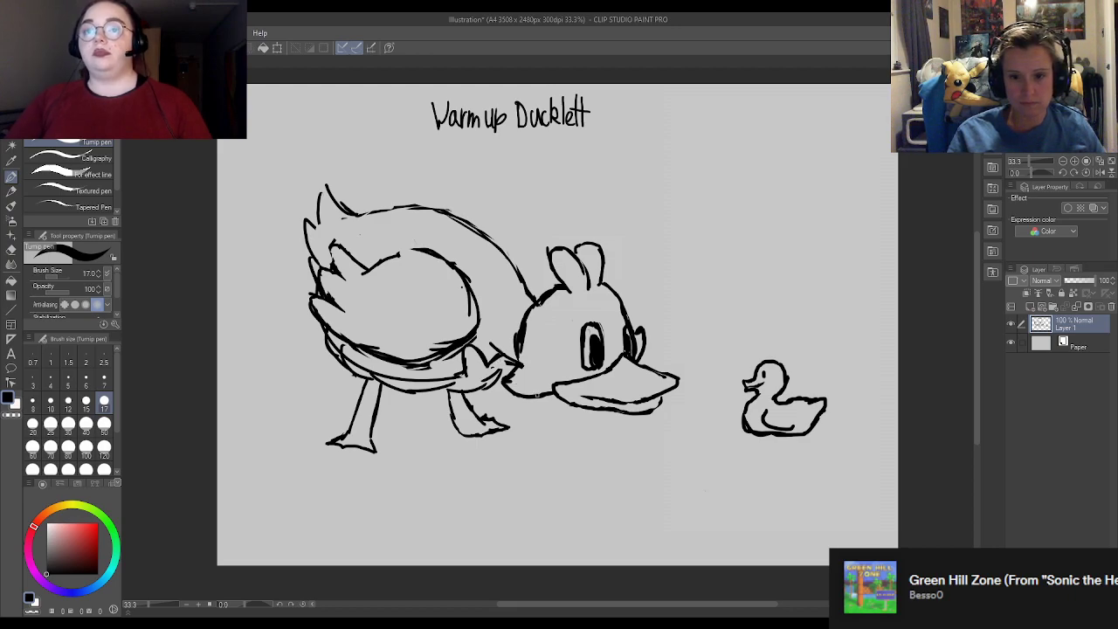
# Step: Clean up the cheek corner, redraw the short front neck line beside the head and erase stray marks where they meet
pyautogui.press('e')
pyautogui.moveTo(529, 356); pyautogui.dragTo(511, 383)
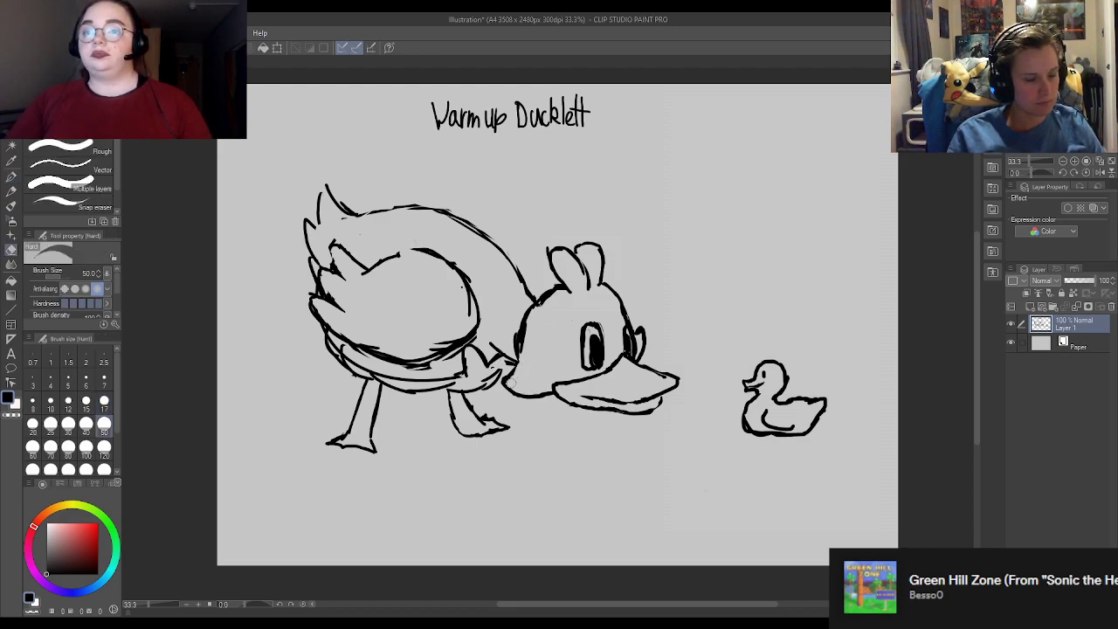
pyautogui.press('p')
pyautogui.moveTo(495, 328); pyautogui.dragTo(517, 358)
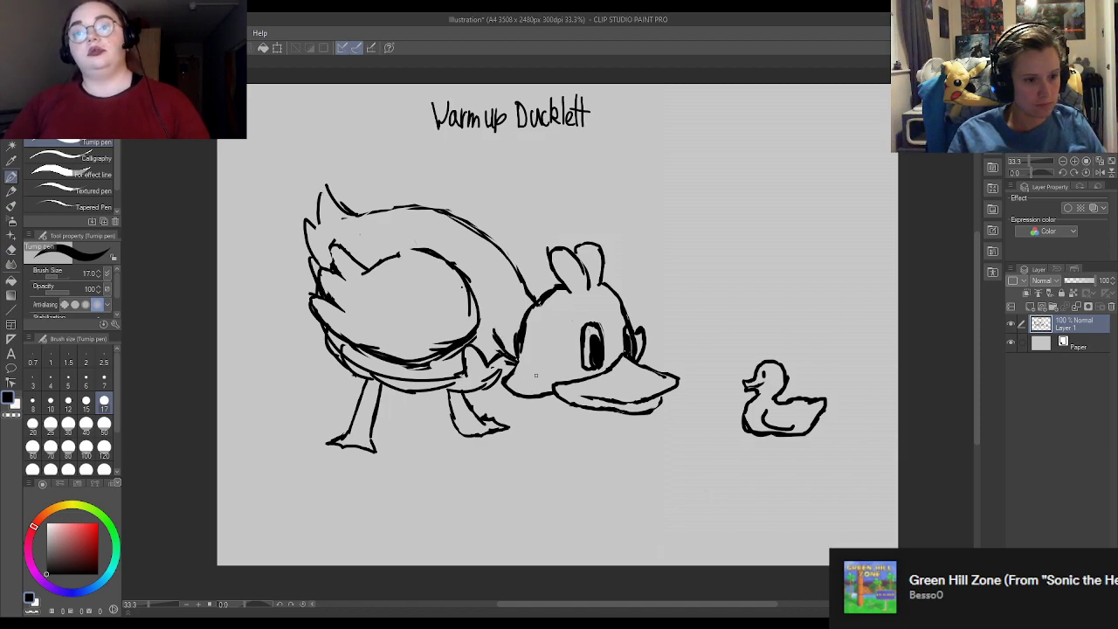
pyautogui.moveTo(665, 392); pyautogui.dragTo(659, 403)
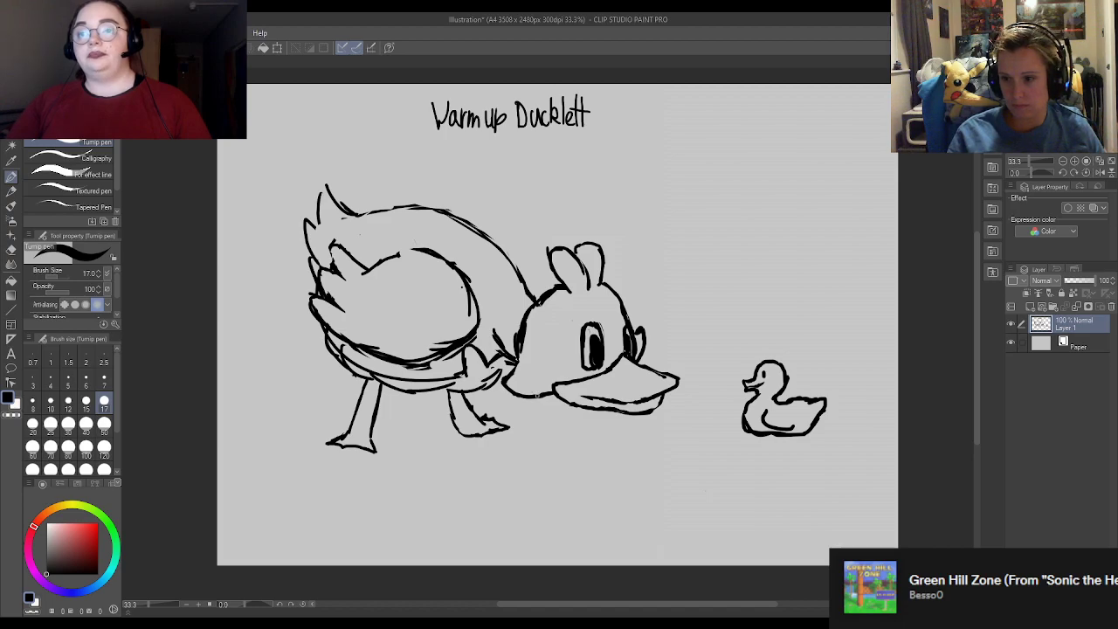
pyautogui.press('e')
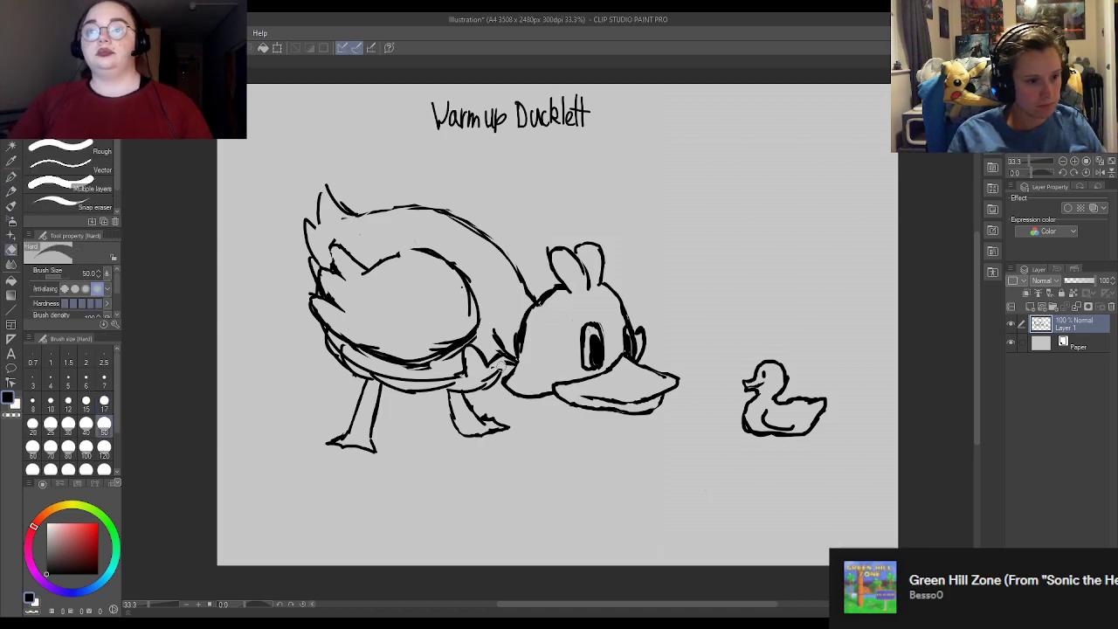
pyautogui.moveTo(505, 362)
pyautogui.mouseDown()
pyautogui.moveTo(498, 348)
pyautogui.moveTo(505, 355)
pyautogui.mouseUp()
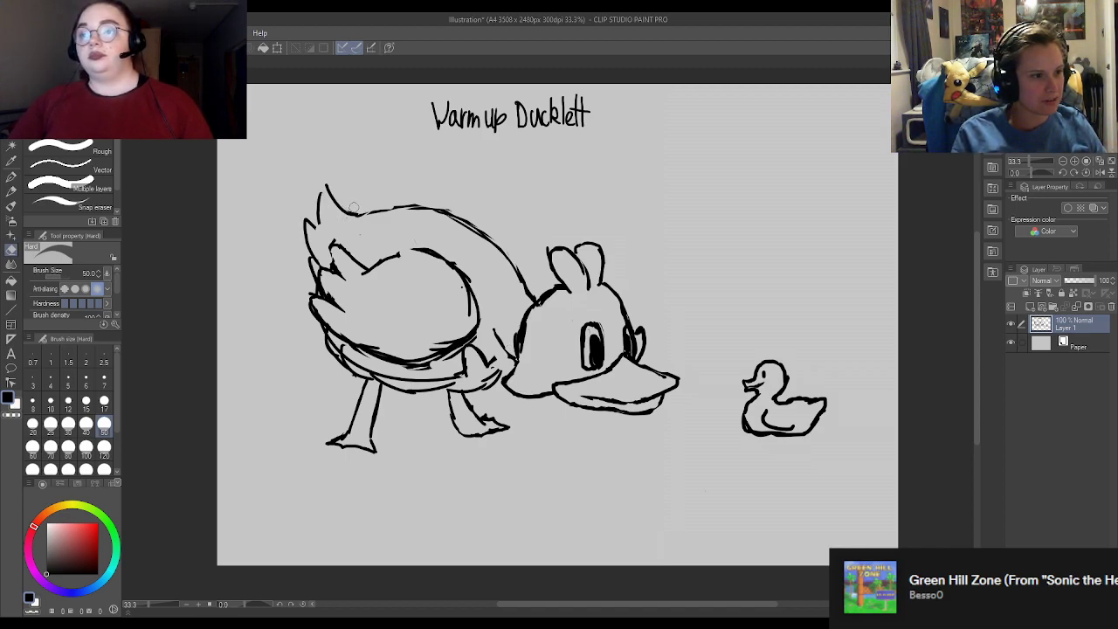
# Step: Thin the rough outline of the back and neck with the eraser and redraw the line where it joins the tail
pyautogui.moveTo(415, 200)
pyautogui.mouseDown()
pyautogui.moveTo(496, 227)
pyautogui.moveTo(454, 211)
pyautogui.moveTo(500, 236)
pyautogui.moveTo(529, 282)
pyautogui.moveTo(525, 261)
pyautogui.mouseUp()
pyautogui.press('p')
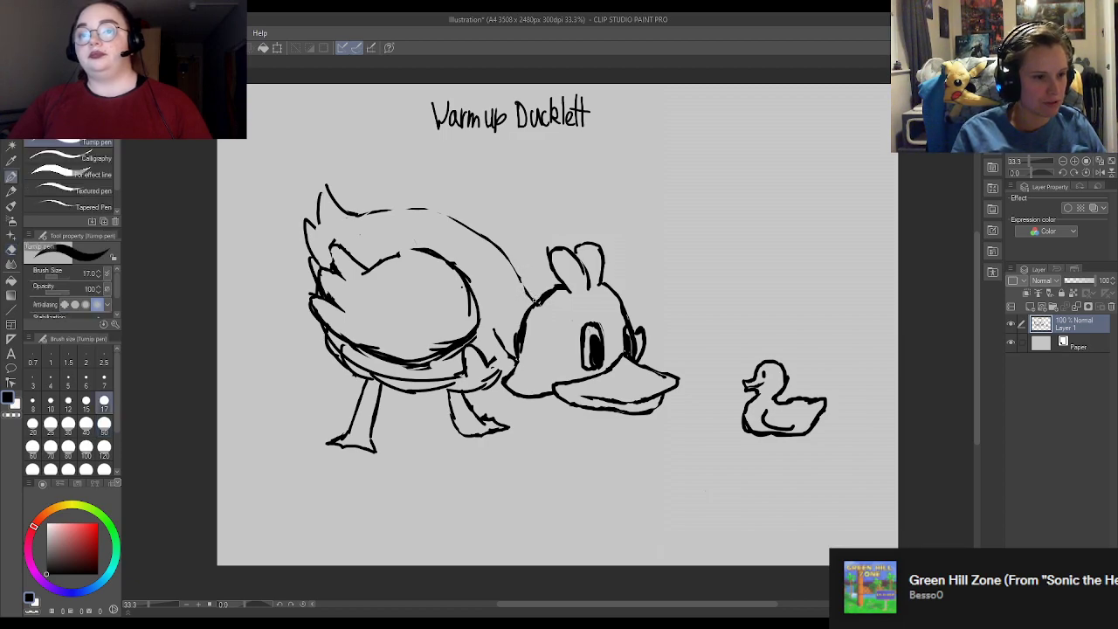
pyautogui.moveTo(359, 212)
pyautogui.mouseDown()
pyautogui.moveTo(396, 214)
pyautogui.moveTo(349, 224)
pyautogui.moveTo(364, 227)
pyautogui.mouseUp()
# Step: Erase the scratchy feather lines at the rear of the wing and redraw them as clean pointed feathers
pyautogui.press('e')
pyautogui.moveTo(327, 267)
pyautogui.mouseDown()
pyautogui.moveTo(338, 259)
pyautogui.moveTo(344, 270)
pyautogui.mouseUp()
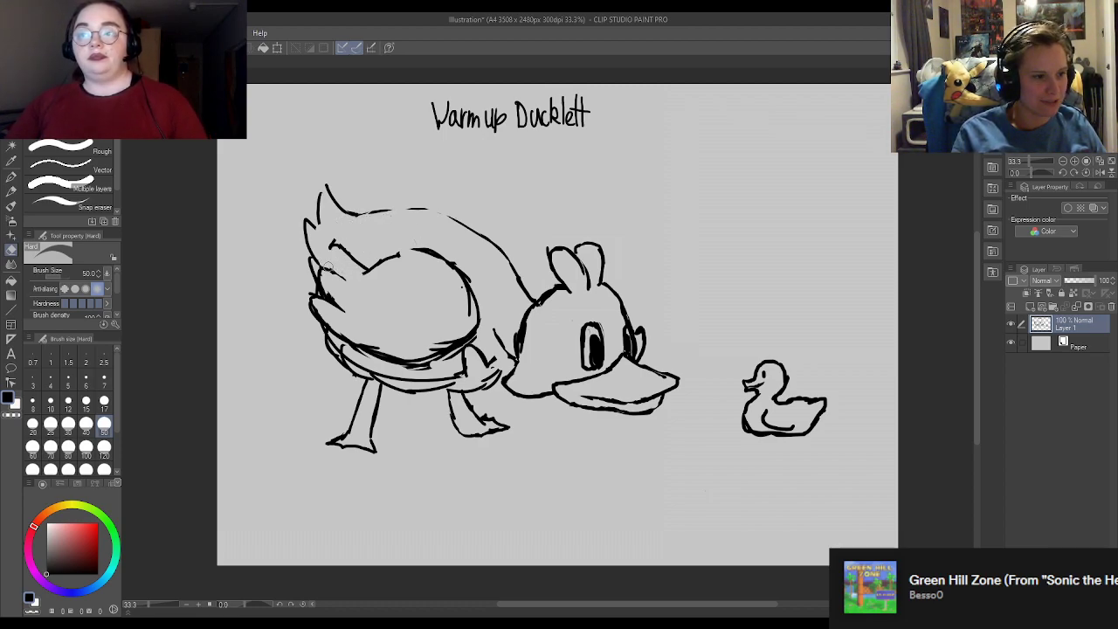
pyautogui.press('p')
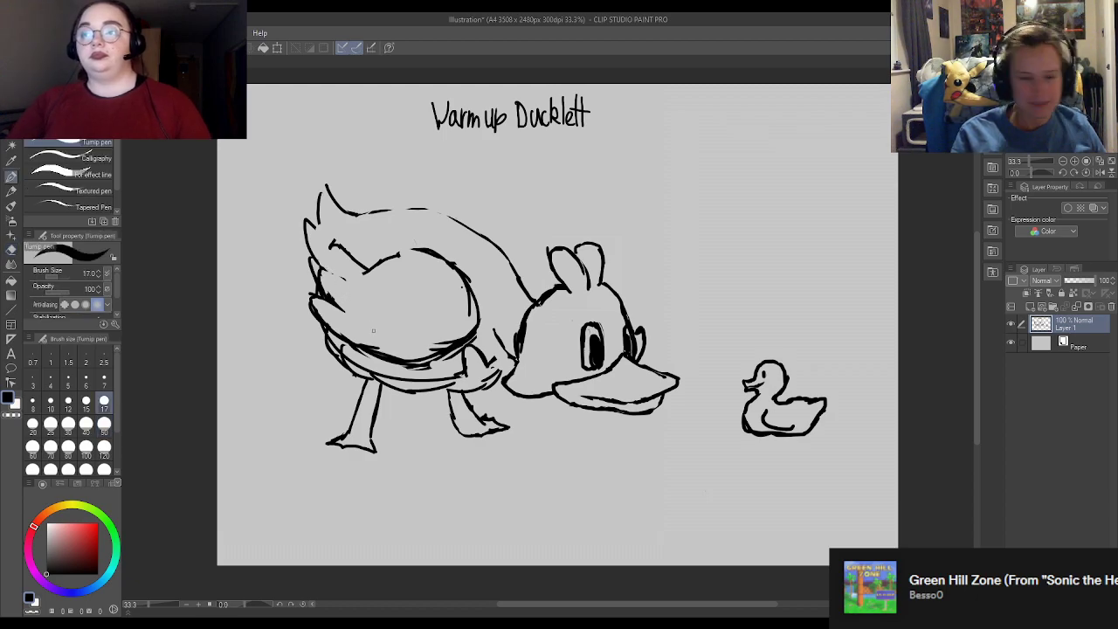
pyautogui.moveTo(323, 269)
pyautogui.mouseDown()
pyautogui.moveTo(349, 283)
pyautogui.moveTo(326, 263)
pyautogui.moveTo(333, 241)
pyautogui.mouseUp()
pyautogui.press('e')
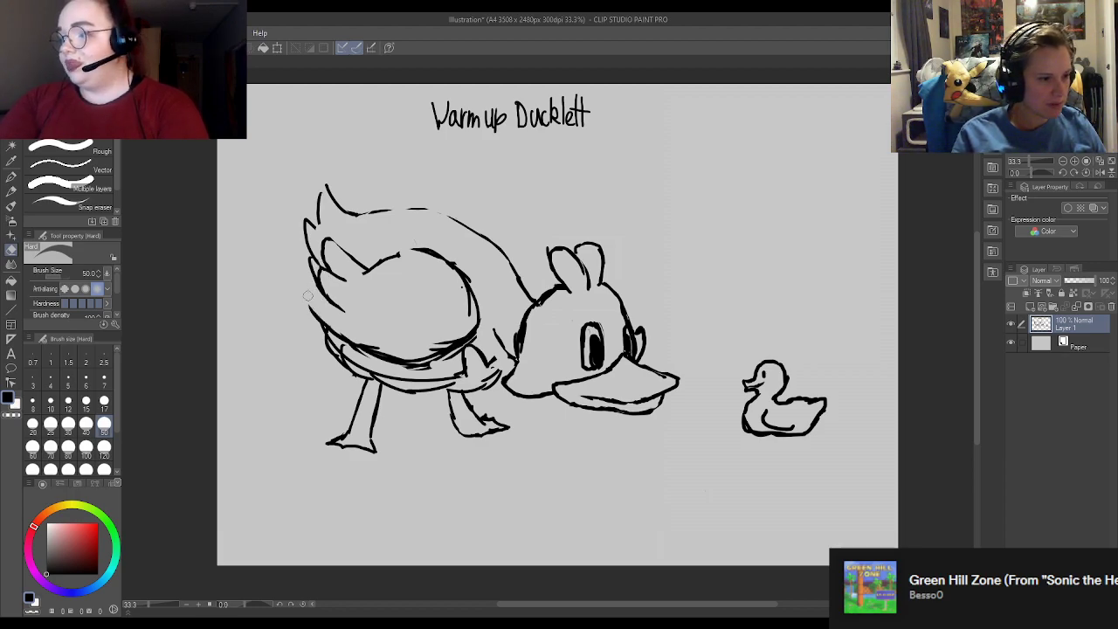
pyautogui.press('p')
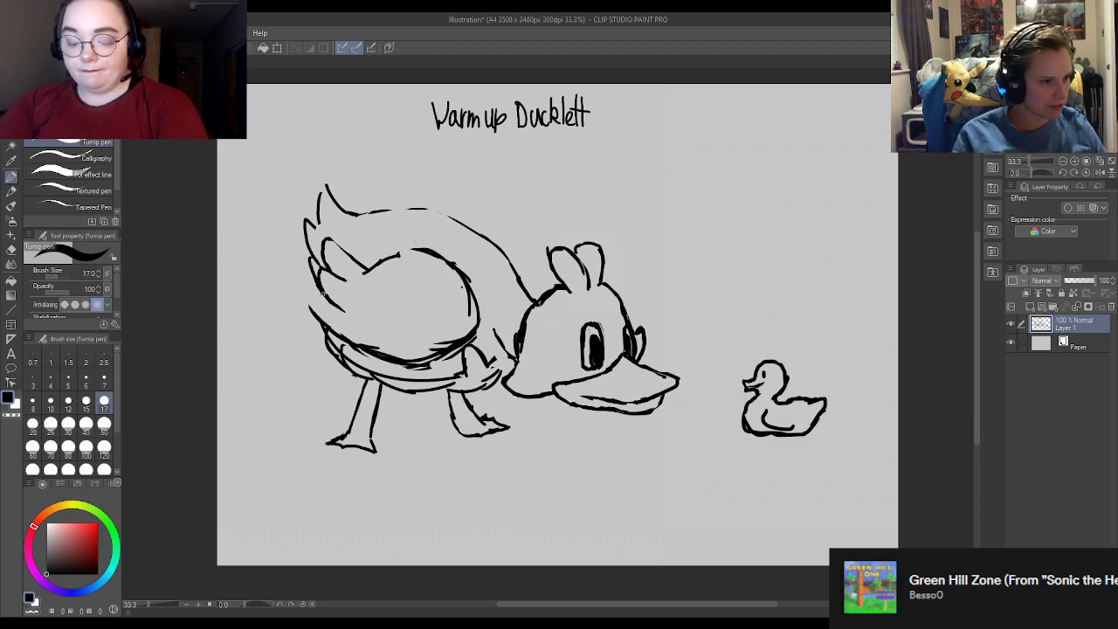
pyautogui.moveTo(318, 293)
pyautogui.mouseDown()
pyautogui.moveTo(344, 333)
pyautogui.moveTo(320, 325)
pyautogui.moveTo(367, 362)
pyautogui.moveTo(332, 329)
pyautogui.mouseUp()
pyautogui.press('e')
pyautogui.press('p')
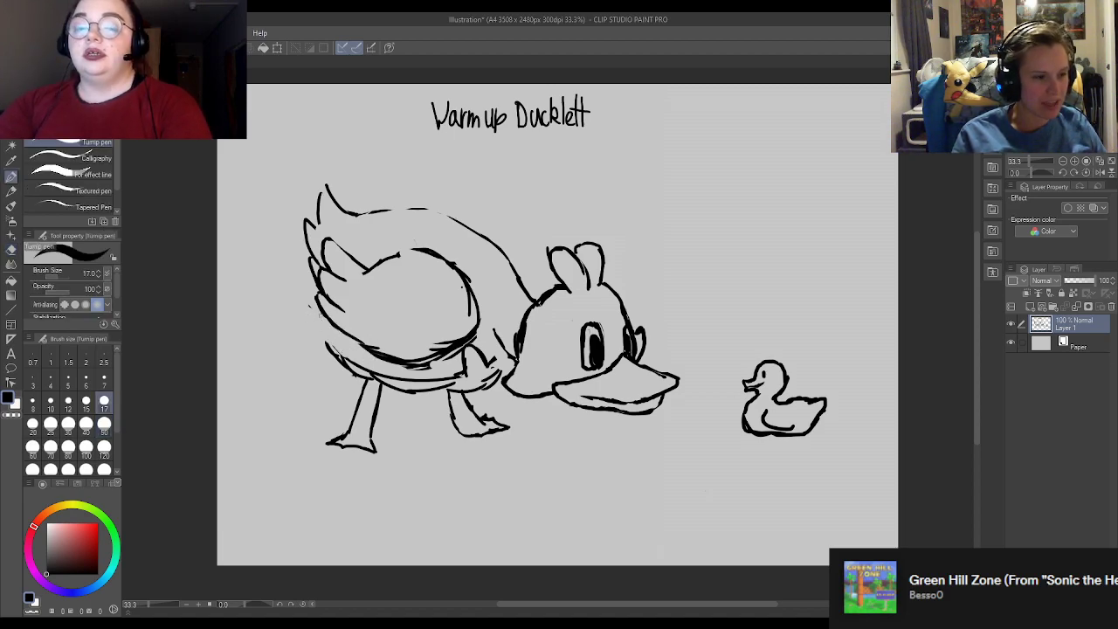
pyautogui.press('e')
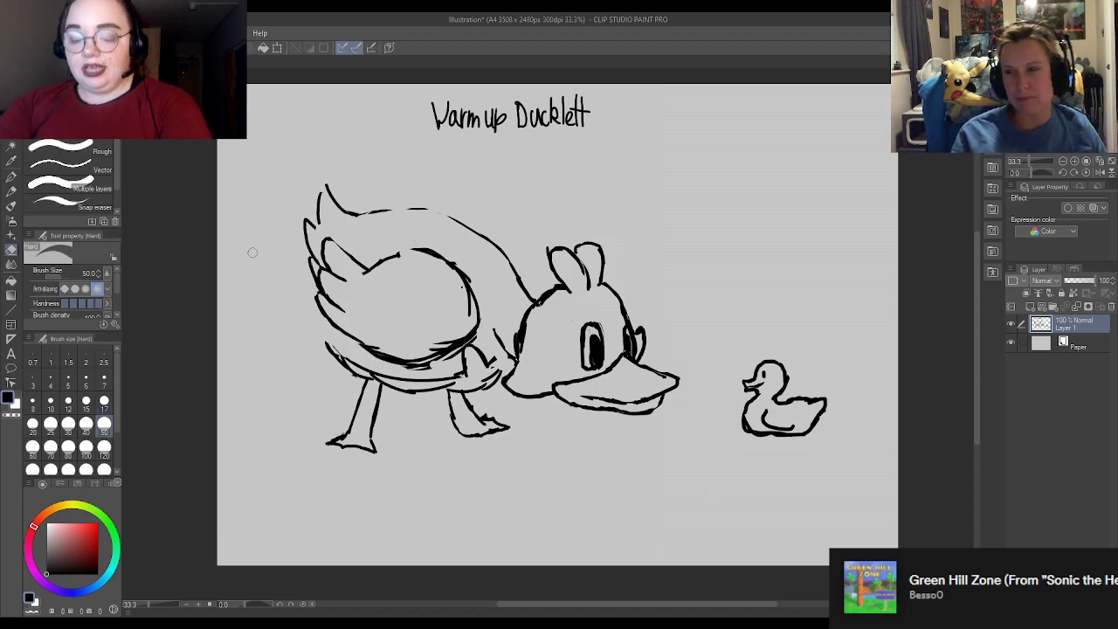
# Step: Redraw the back outline as one smooth curve from the tail to the neck, erasing the overlapping edges
pyautogui.press('p')
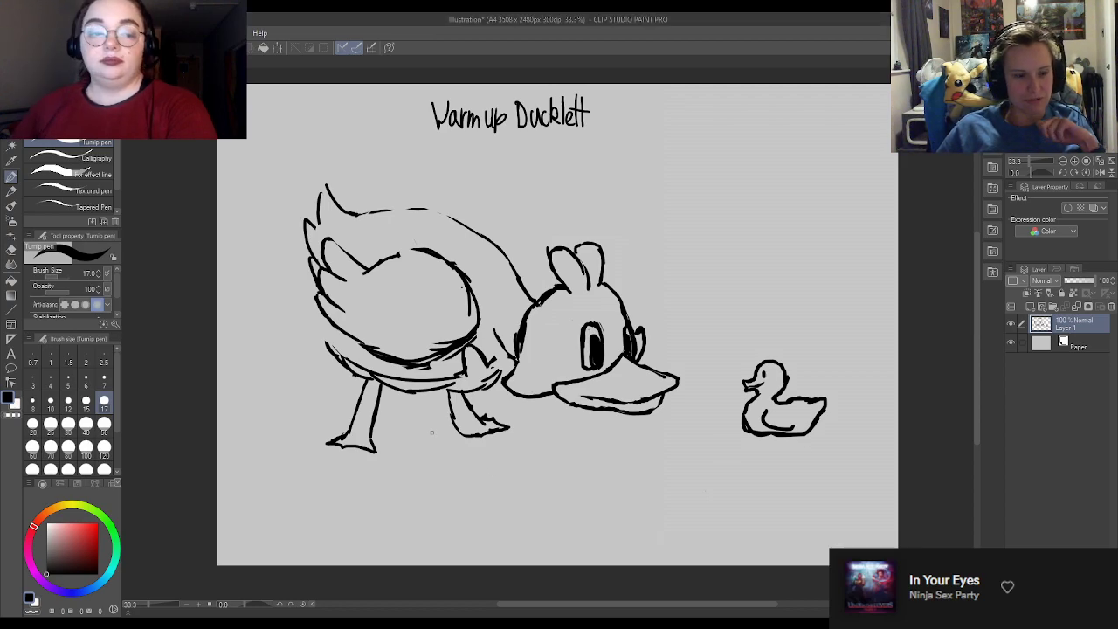
pyautogui.hotkey('ctrl', '-')
pyautogui.hotkey('ctrl', '-')
pyautogui.scroll(2, 481, 222)
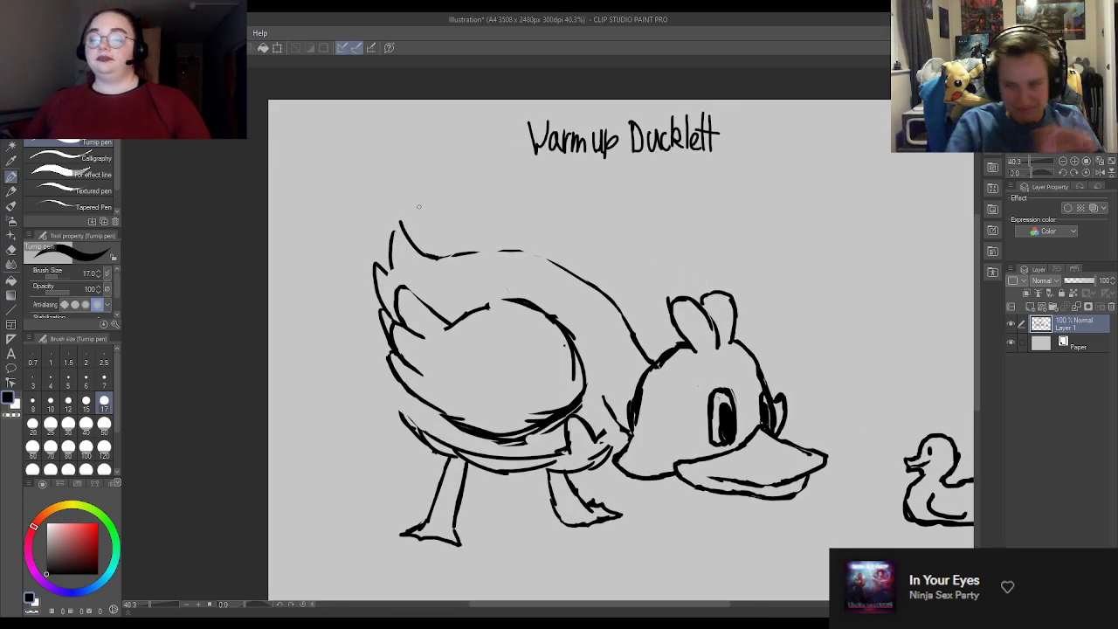
pyautogui.moveTo(434, 259)
pyautogui.mouseDown()
pyautogui.moveTo(535, 245)
pyautogui.moveTo(518, 254)
pyautogui.moveTo(550, 259)
pyautogui.mouseUp()
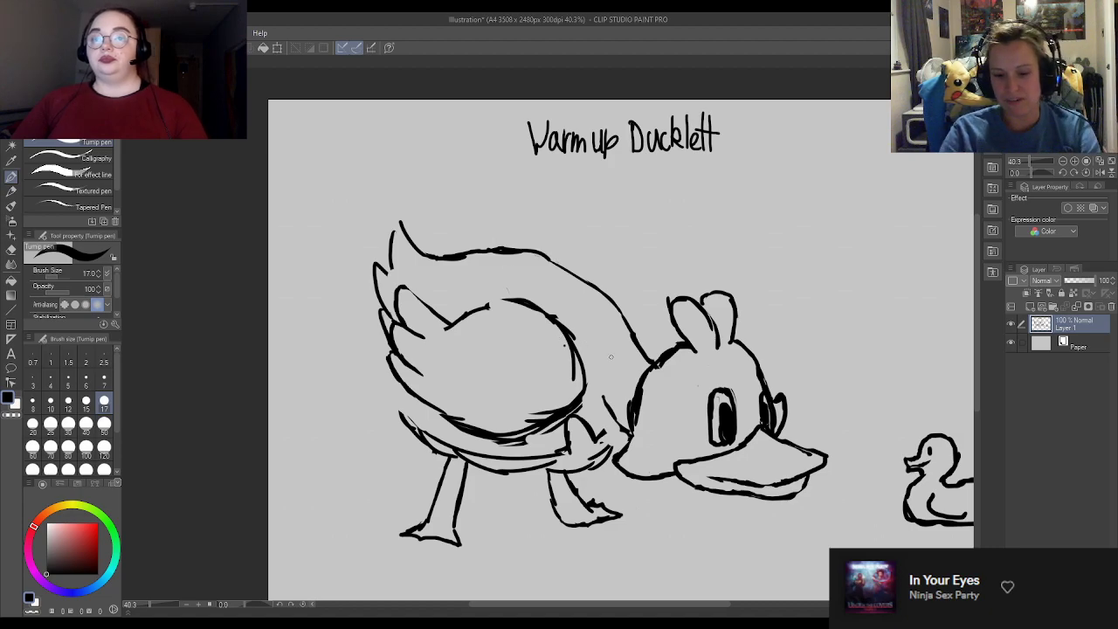
pyautogui.press('e')
pyautogui.moveTo(453, 269)
pyautogui.mouseDown()
pyautogui.moveTo(479, 257)
pyautogui.moveTo(442, 264)
pyautogui.moveTo(513, 262)
pyautogui.moveTo(467, 260)
pyautogui.moveTo(495, 244)
pyautogui.moveTo(566, 275)
pyautogui.mouseUp()
pyautogui.press('p')
pyautogui.press('e')
pyautogui.moveTo(533, 253); pyautogui.dragTo(591, 271)
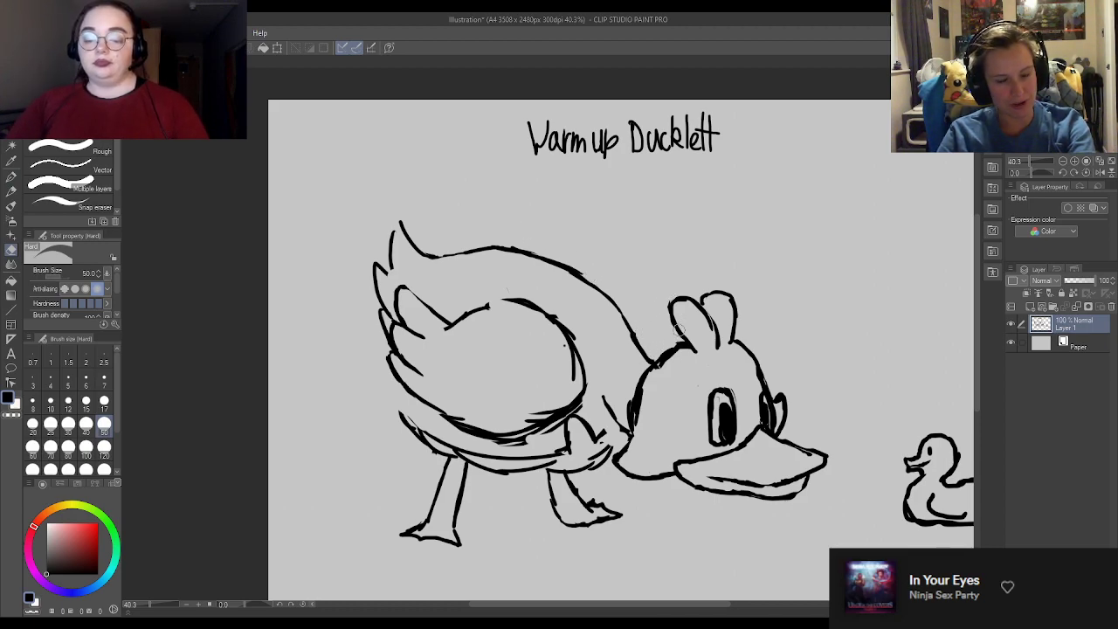
# Step: Round off the tip of the front tuft feather and thin the thick lines along the back of the head
pyautogui.press('p')
pyautogui.moveTo(706, 305)
pyautogui.mouseDown()
pyautogui.moveTo(715, 337)
pyautogui.moveTo(711, 285)
pyautogui.moveTo(729, 291)
pyautogui.mouseUp()
pyautogui.press('e')
pyautogui.press('p')
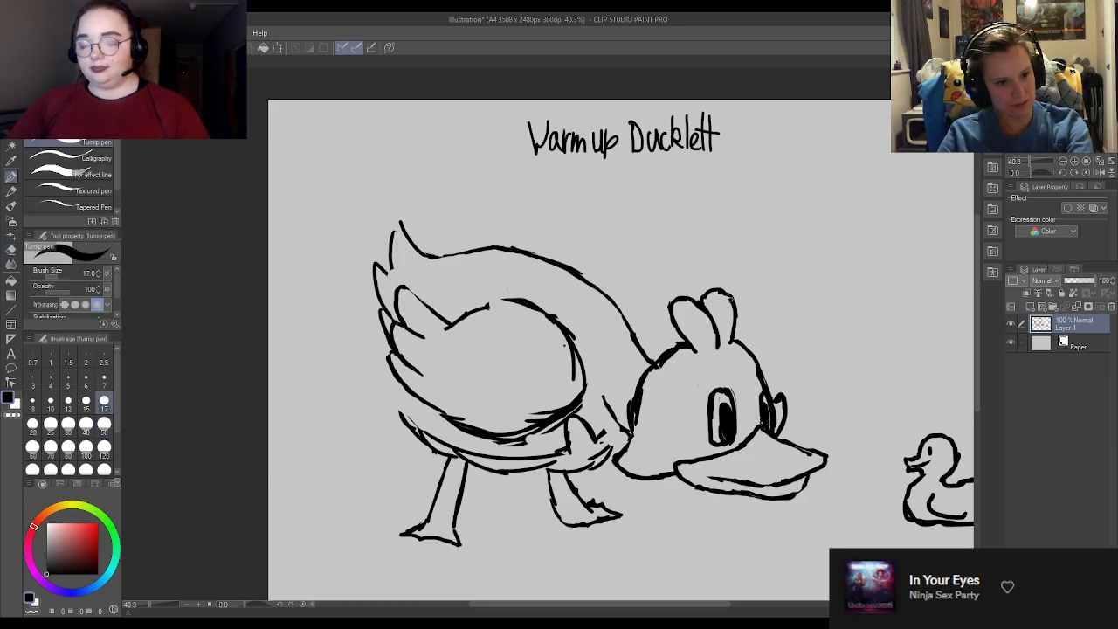
pyautogui.press('e')
pyautogui.moveTo(678, 356)
pyautogui.mouseDown()
pyautogui.moveTo(654, 378)
pyautogui.moveTo(680, 358)
pyautogui.mouseUp()
pyautogui.moveTo(639, 424); pyautogui.dragTo(650, 403)
# Step: Tidy the outline and pupil of the Ducklett's near eye with the eraser and pen
pyautogui.moveTo(729, 398); pyautogui.dragTo(730, 404)
pyautogui.press('p')
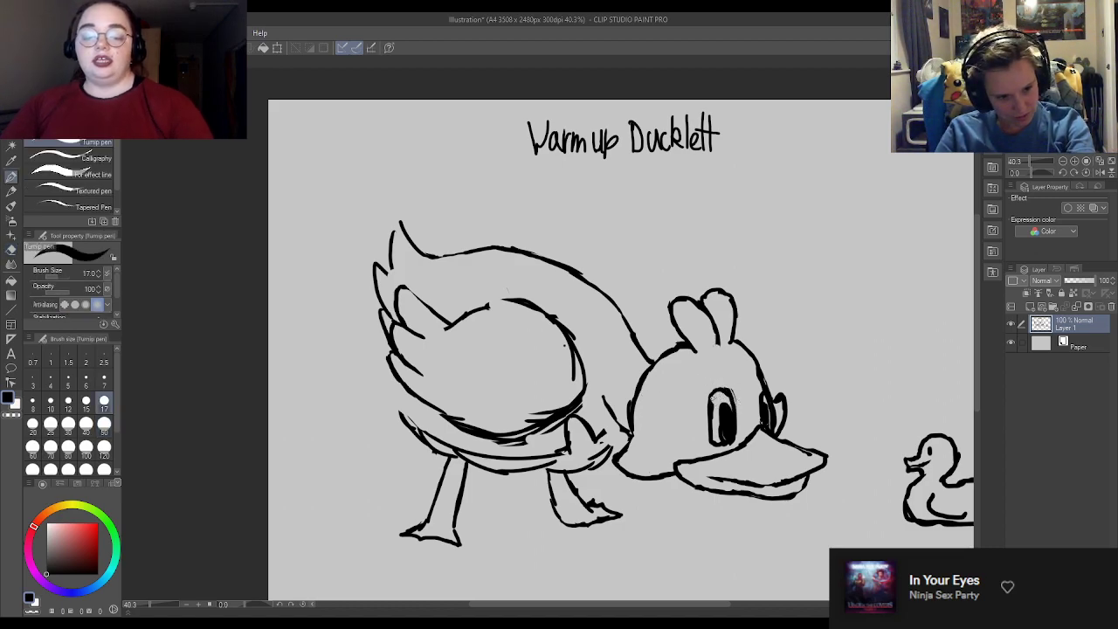
pyautogui.press('e')
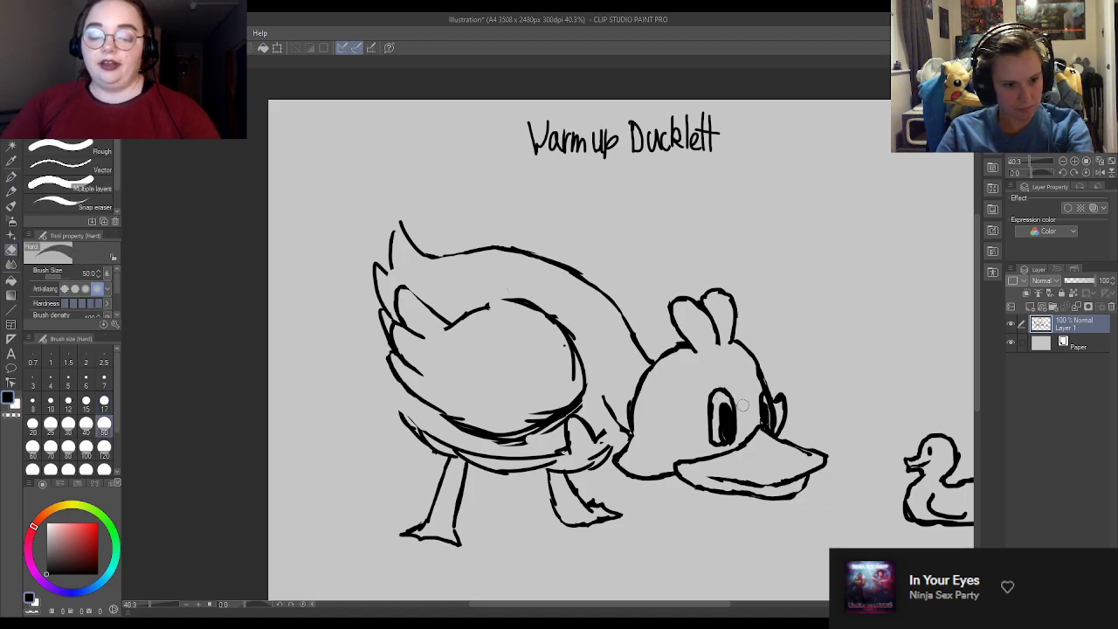
pyautogui.press('p')
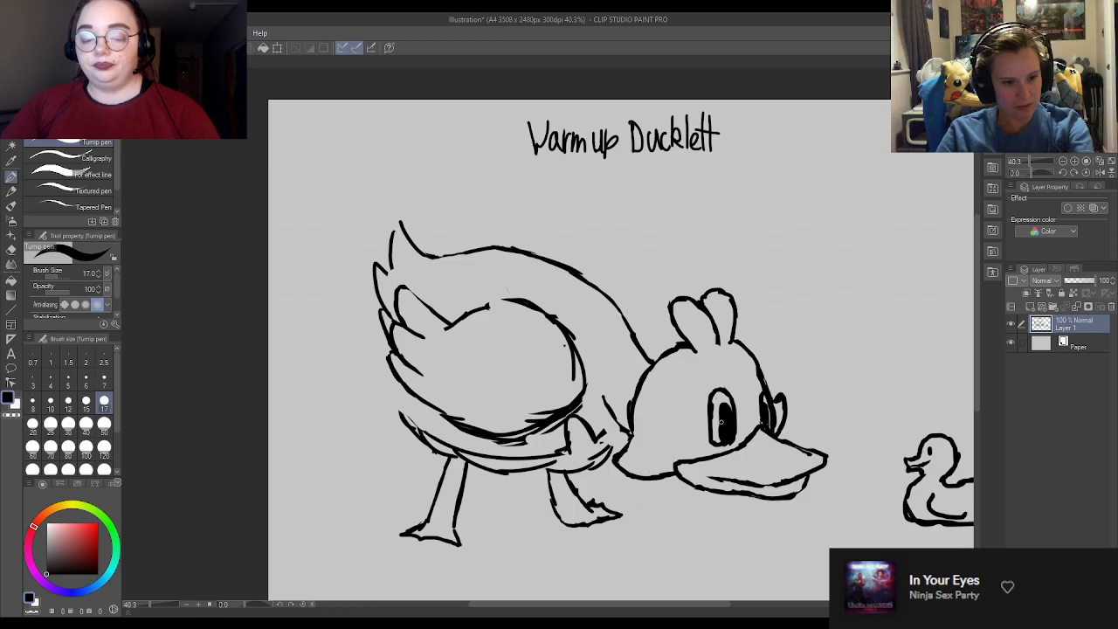
pyautogui.press('e')
# Step: Erase and redraw the pupil and outline of the far eye at the front edge of the face
pyautogui.press('p')
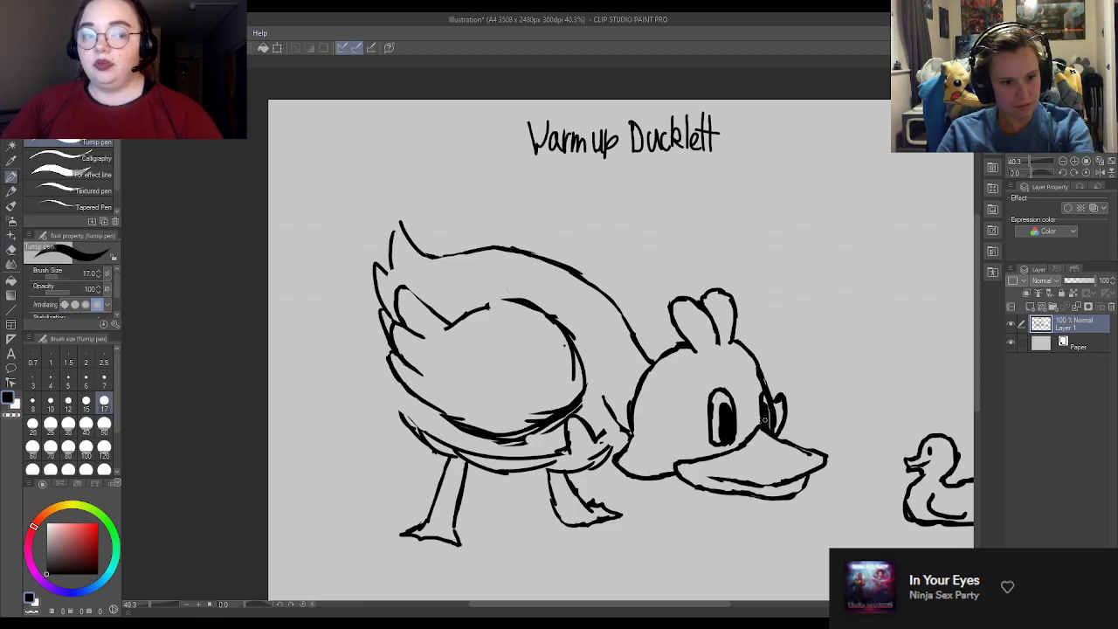
pyautogui.press('e')
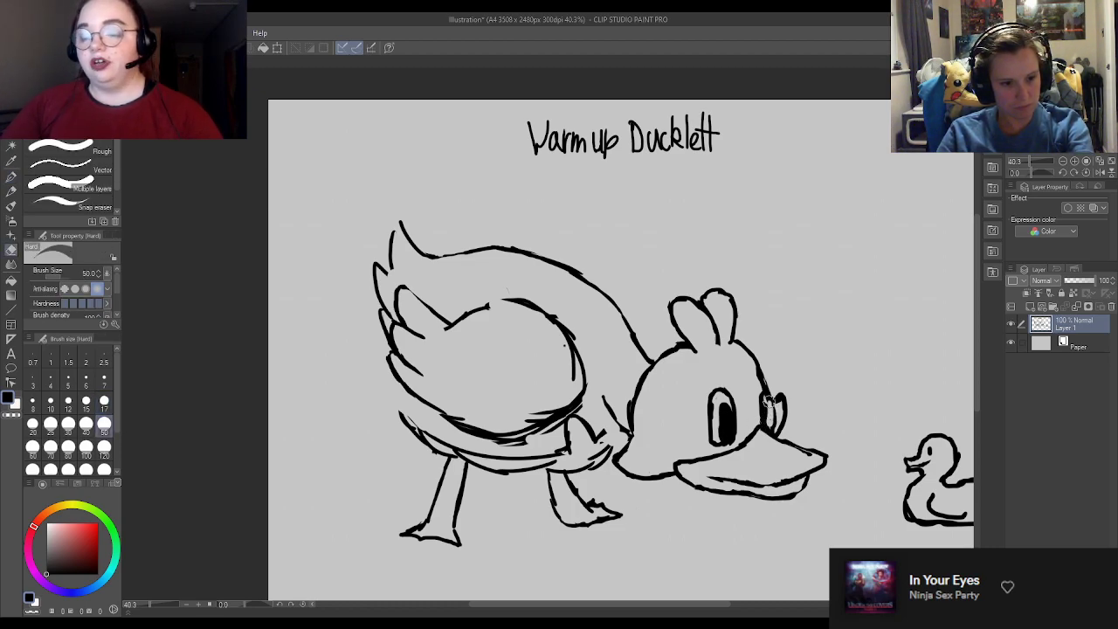
pyautogui.moveTo(766, 398)
pyautogui.mouseDown()
pyautogui.moveTo(758, 367)
pyautogui.moveTo(767, 423)
pyautogui.moveTo(769, 390)
pyautogui.moveTo(769, 406)
pyautogui.mouseUp()
pyautogui.press('p')
pyautogui.press('e')
pyautogui.press('p')
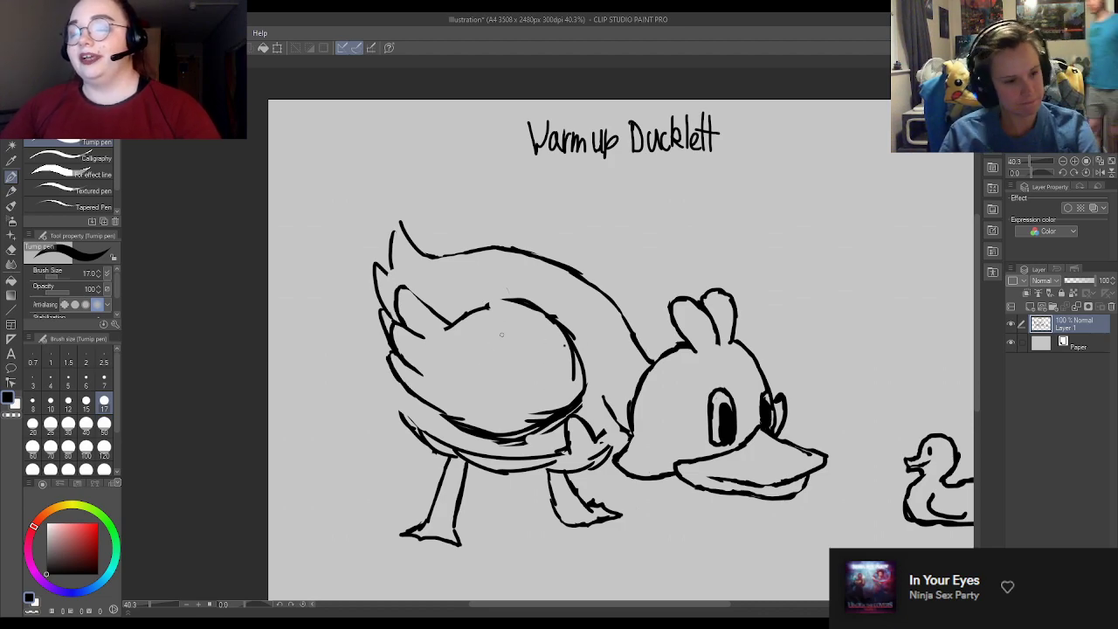
# Step: Erase the Ducklett's rough front wing edge, redraw it as a fuller curve and thin its thick upper end
pyautogui.moveTo(573, 383)
pyautogui.mouseDown()
pyautogui.moveTo(570, 328)
pyautogui.moveTo(533, 307)
pyautogui.moveTo(566, 320)
pyautogui.mouseUp()
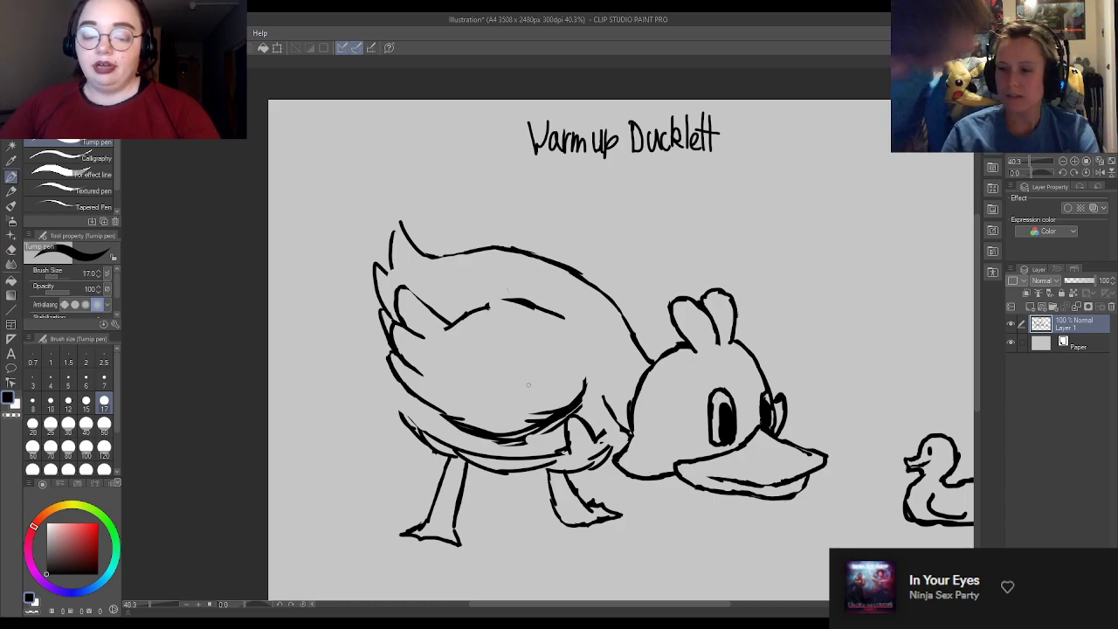
pyautogui.moveTo(568, 320)
pyautogui.mouseDown()
pyautogui.moveTo(591, 402)
pyautogui.moveTo(533, 426)
pyautogui.moveTo(559, 407)
pyautogui.moveTo(512, 407)
pyautogui.mouseUp()
pyautogui.press('e')
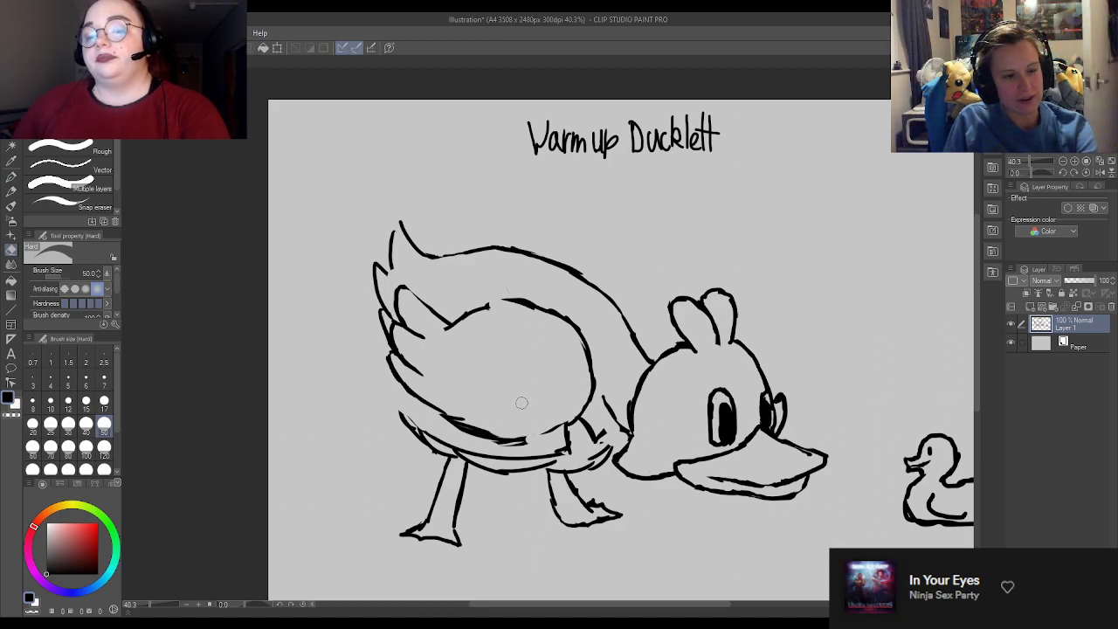
pyautogui.moveTo(461, 304)
pyautogui.mouseDown()
pyautogui.moveTo(519, 295)
pyautogui.moveTo(501, 297)
pyautogui.mouseUp()
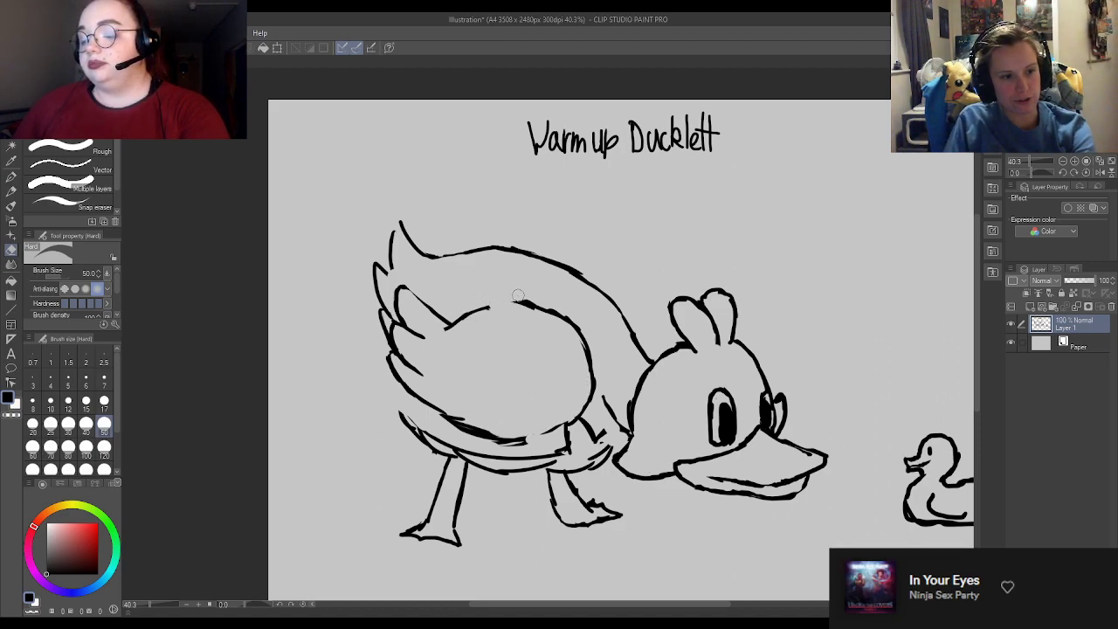
pyautogui.press('p')
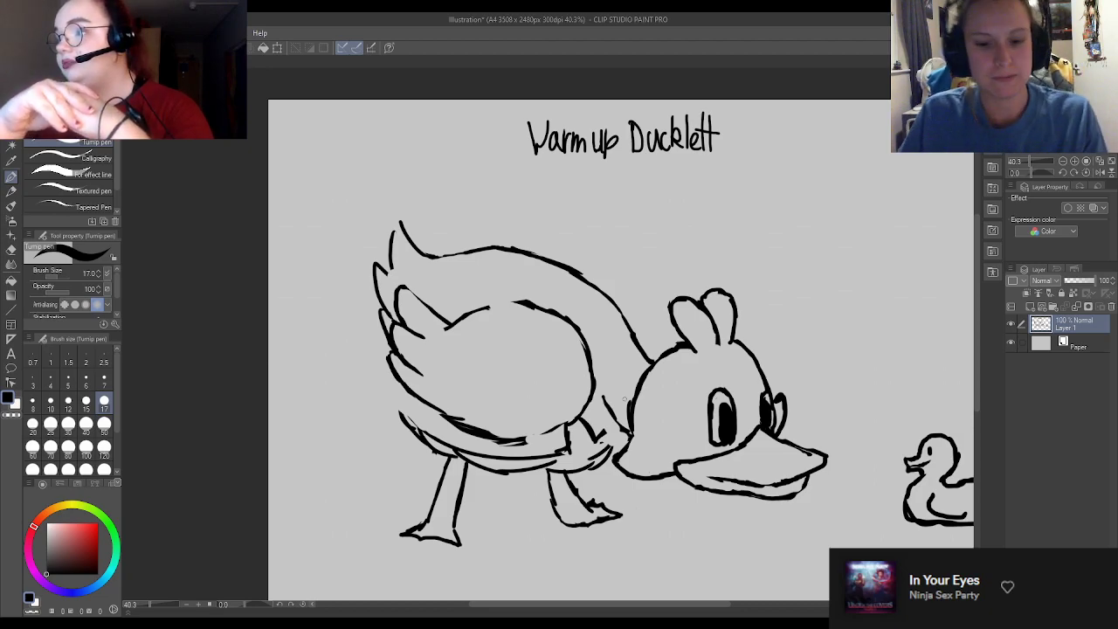
# Step: Erase the stray chest lines and clean up the thick overlapping strokes along the wing's lower edge
pyautogui.press('e')
pyautogui.moveTo(624, 402)
pyautogui.mouseDown()
pyautogui.moveTo(631, 449)
pyautogui.moveTo(636, 432)
pyautogui.moveTo(620, 407)
pyautogui.moveTo(630, 426)
pyautogui.moveTo(608, 418)
pyautogui.moveTo(601, 393)
pyautogui.moveTo(622, 427)
pyautogui.moveTo(602, 420)
pyautogui.moveTo(611, 424)
pyautogui.moveTo(604, 467)
pyautogui.moveTo(610, 442)
pyautogui.moveTo(600, 451)
pyautogui.moveTo(606, 444)
pyautogui.moveTo(580, 425)
pyautogui.moveTo(589, 420)
pyautogui.moveTo(561, 440)
pyautogui.moveTo(548, 436)
pyautogui.moveTo(563, 423)
pyautogui.moveTo(516, 435)
pyautogui.mouseUp()
pyautogui.press('p')
pyautogui.press('e')
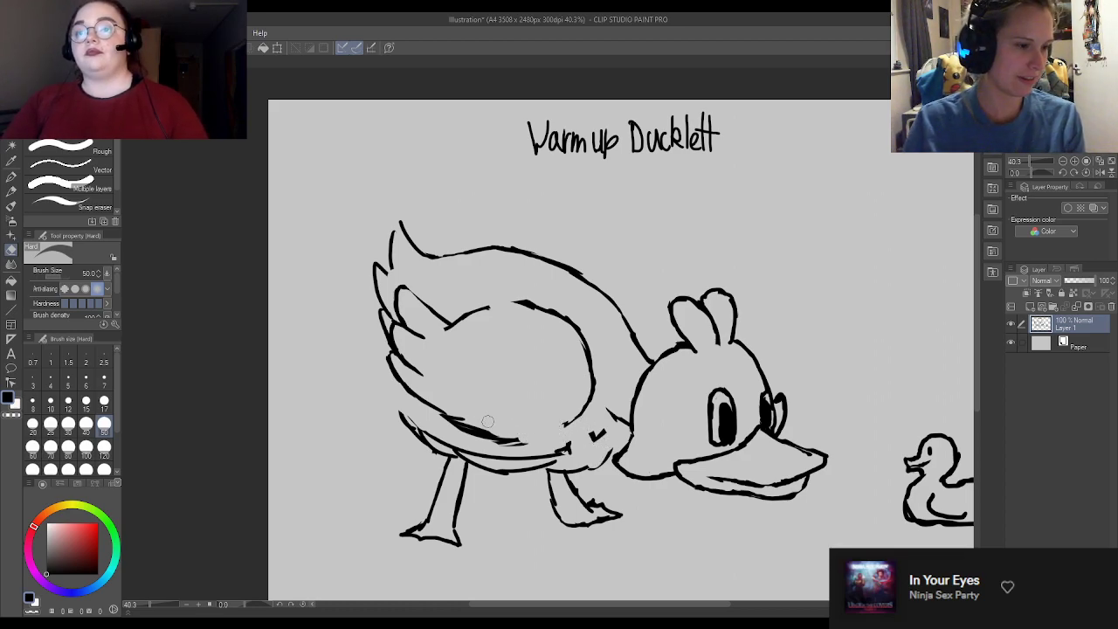
pyautogui.moveTo(448, 426)
pyautogui.mouseDown()
pyautogui.moveTo(525, 446)
pyautogui.moveTo(528, 436)
pyautogui.moveTo(417, 400)
pyautogui.moveTo(522, 435)
pyautogui.moveTo(465, 434)
pyautogui.moveTo(546, 431)
pyautogui.moveTo(515, 446)
pyautogui.moveTo(564, 421)
pyautogui.moveTo(479, 414)
pyautogui.mouseUp()
pyautogui.press('p')
pyautogui.press('e')
pyautogui.moveTo(534, 432); pyautogui.dragTo(432, 395)
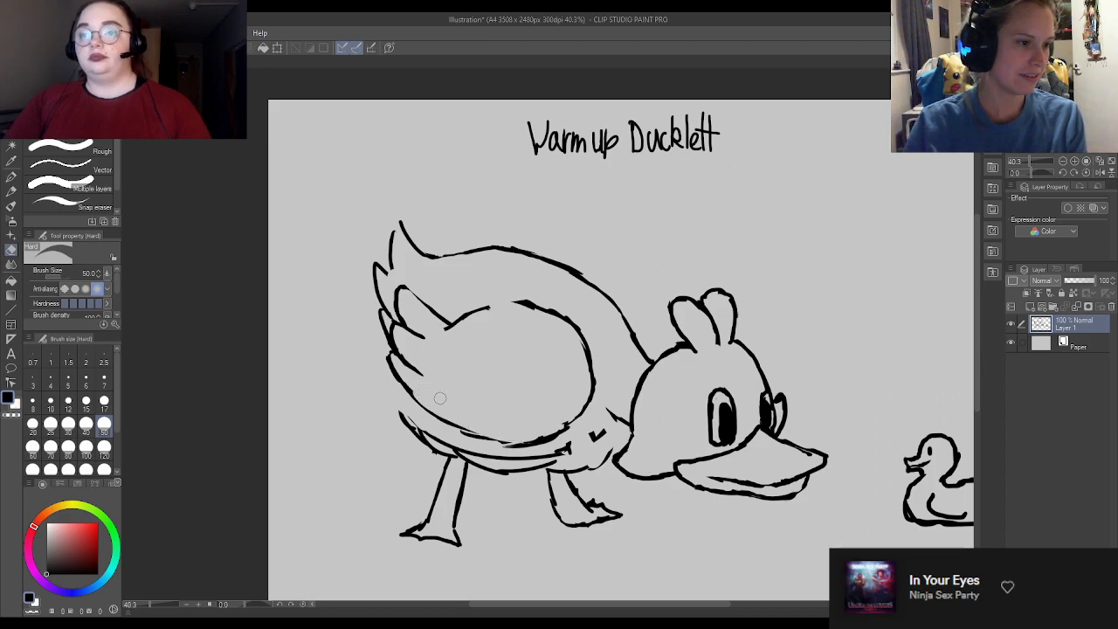
pyautogui.press('p')
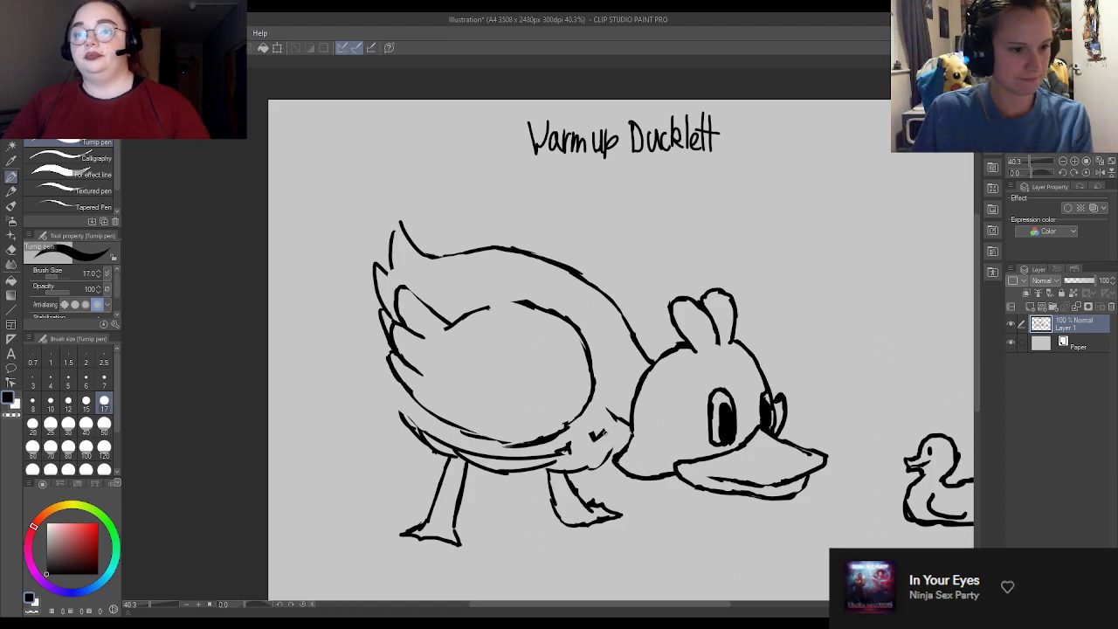
# Step: Clear the leftover marks between wing and head, and redraw the zigzag far-wing feathers there
pyautogui.press('e')
pyautogui.moveTo(604, 433); pyautogui.dragTo(566, 447)
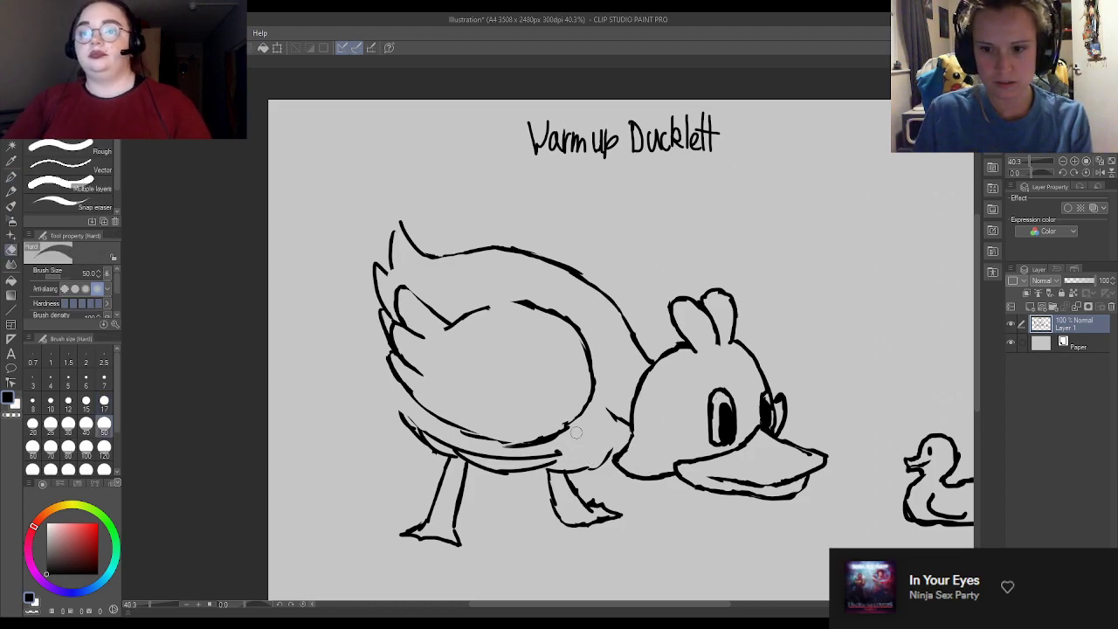
pyautogui.press('p')
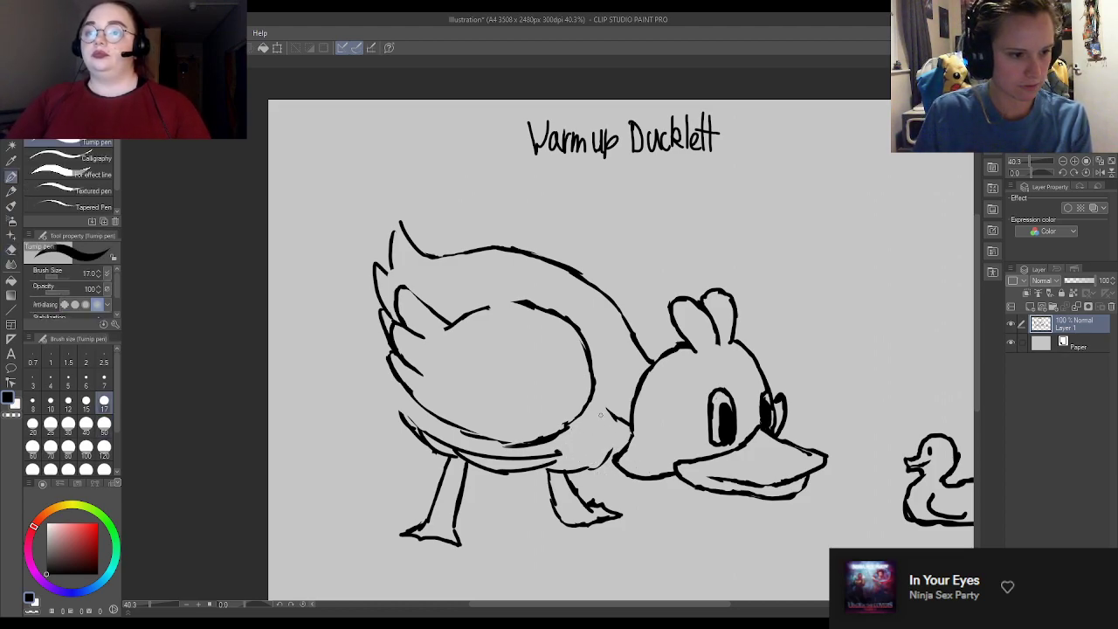
pyautogui.moveTo(605, 426)
pyautogui.mouseDown()
pyautogui.moveTo(591, 405)
pyautogui.moveTo(583, 412)
pyautogui.moveTo(613, 423)
pyautogui.moveTo(598, 465)
pyautogui.mouseUp()
pyautogui.press('e')
pyautogui.press('p')
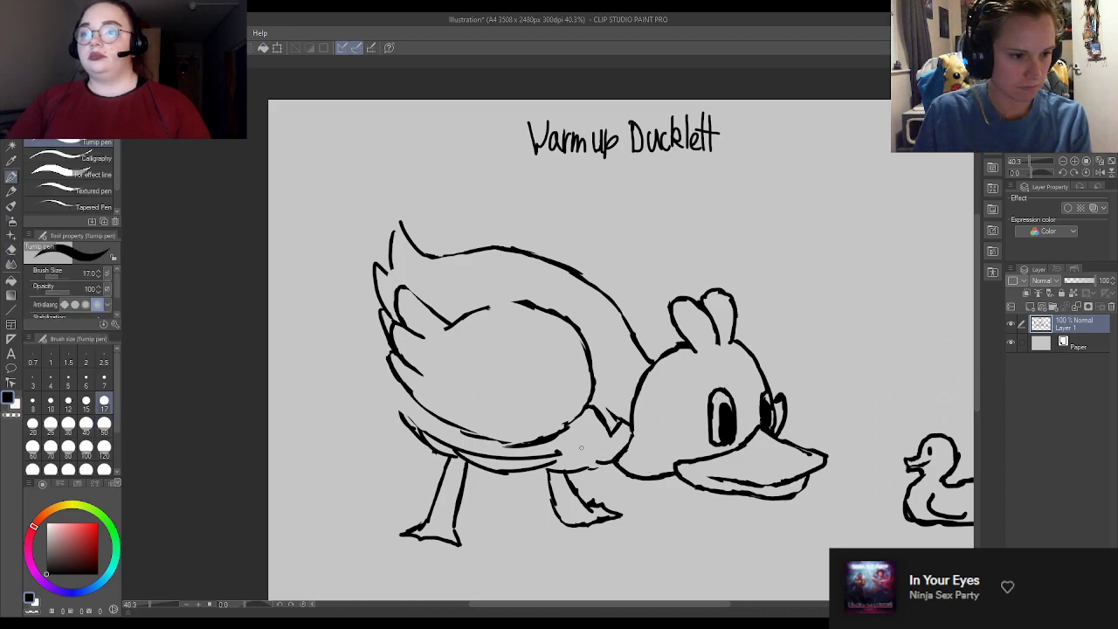
pyautogui.moveTo(573, 421); pyautogui.dragTo(583, 442)
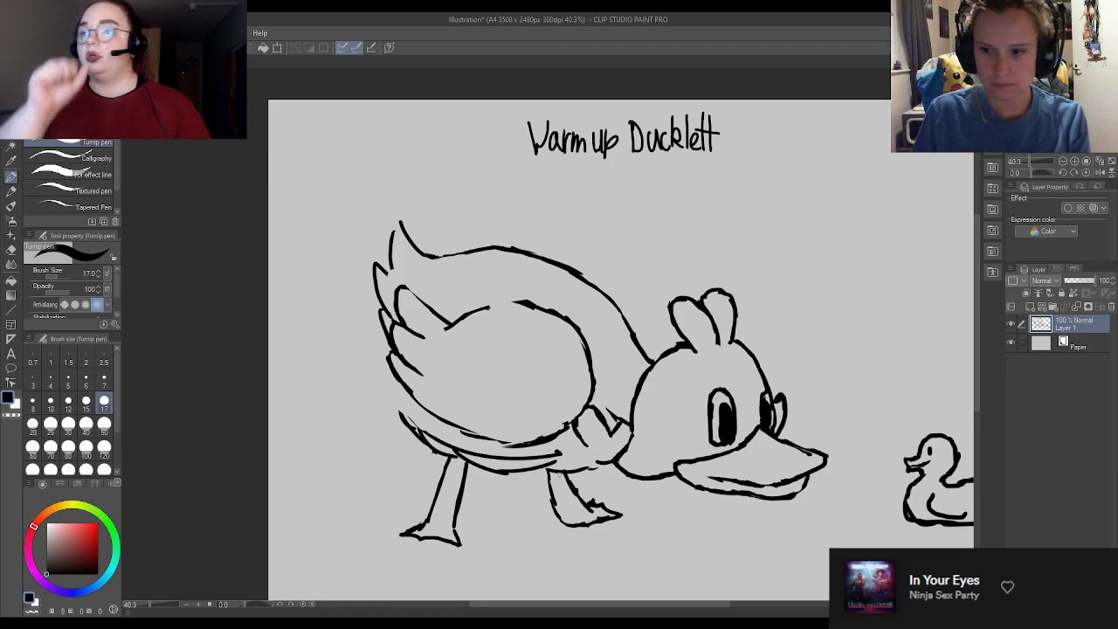
# Step: Erase the doubled line beneath the wing and draw a short line linking the wing's lower edge to the far-wing feathers
pyautogui.press('e')
pyautogui.moveTo(570, 451); pyautogui.dragTo(459, 447)
pyautogui.press('p')
pyautogui.moveTo(584, 444); pyautogui.dragTo(524, 450)
pyautogui.press('e')
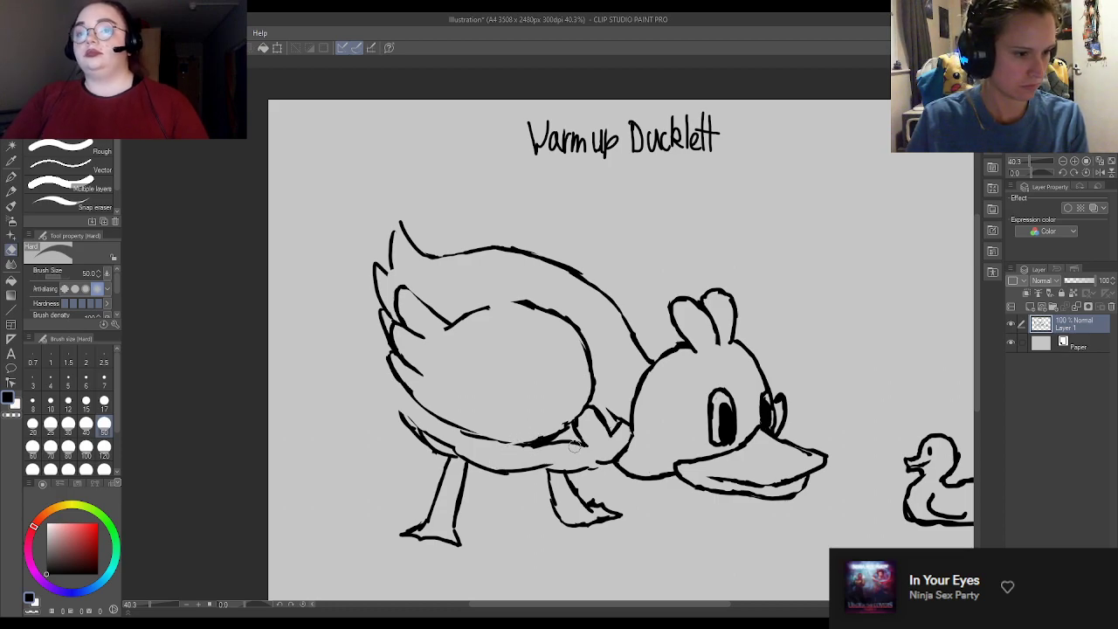
pyautogui.press('p')
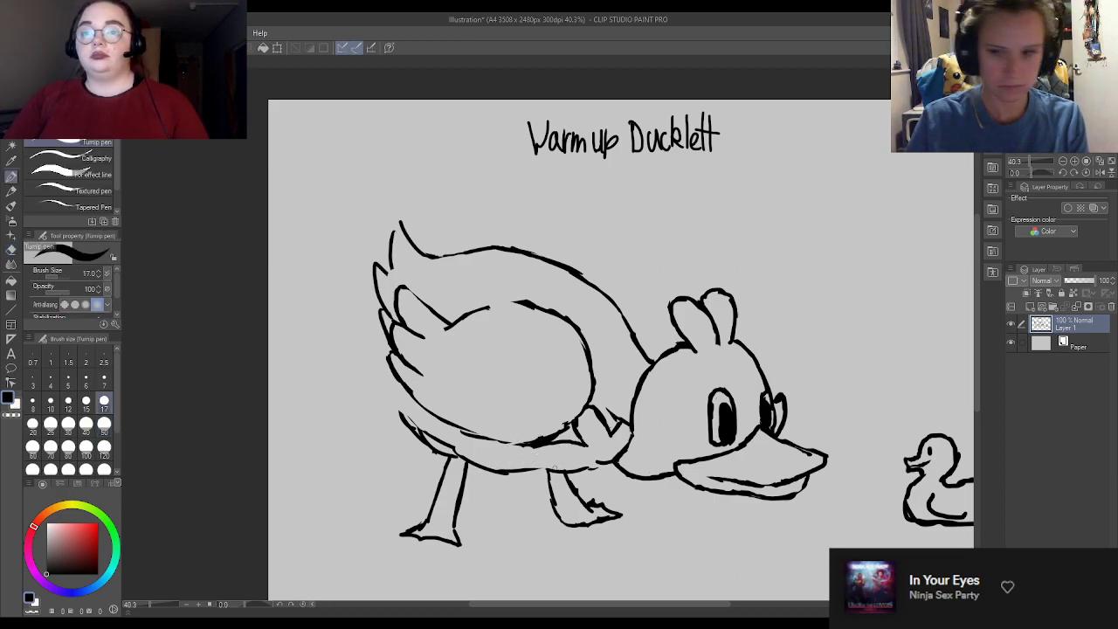
# Step: Redraw the Ducklett's belly outline as a scalloped curve from under the tail to the neck, erasing the old rough lines
pyautogui.moveTo(540, 465)
pyautogui.mouseDown()
pyautogui.moveTo(561, 476)
pyautogui.moveTo(602, 459)
pyautogui.moveTo(552, 473)
pyautogui.moveTo(562, 476)
pyautogui.moveTo(554, 464)
pyautogui.moveTo(454, 454)
pyautogui.moveTo(430, 430)
pyautogui.moveTo(472, 459)
pyautogui.moveTo(426, 445)
pyautogui.moveTo(430, 416)
pyautogui.moveTo(409, 409)
pyautogui.moveTo(400, 415)
pyautogui.moveTo(421, 454)
pyautogui.moveTo(402, 371)
pyautogui.mouseUp()
pyautogui.press('e')
pyautogui.press('p')
pyautogui.press('e')
pyautogui.press('p')
pyautogui.press('e')
pyautogui.press('p')
pyautogui.press('e')
pyautogui.press('p')
pyautogui.press('e')
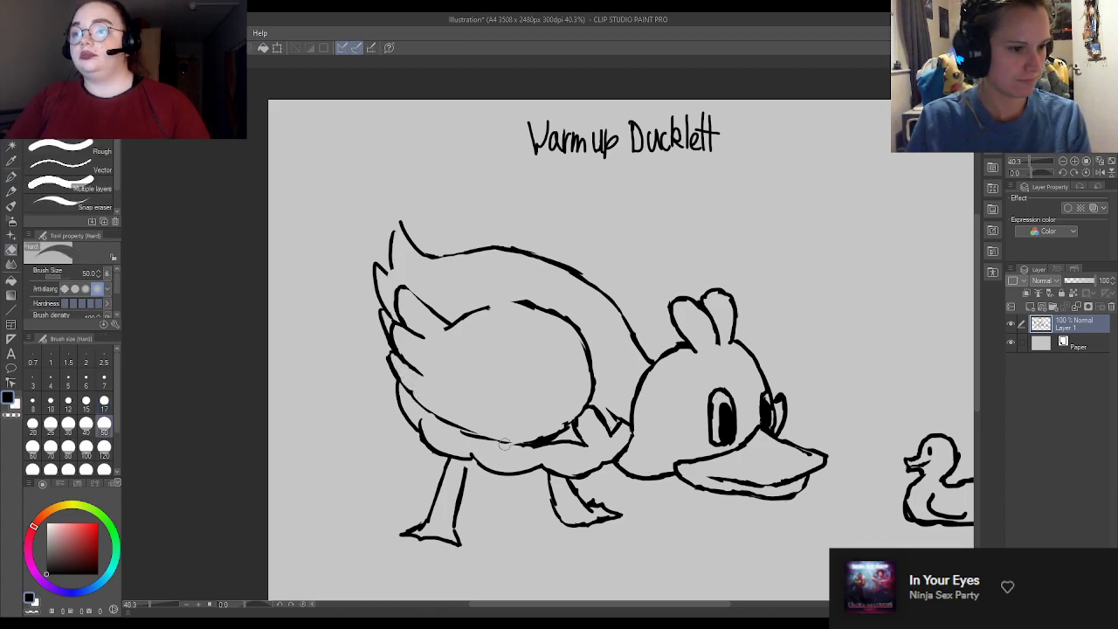
pyautogui.press('p')
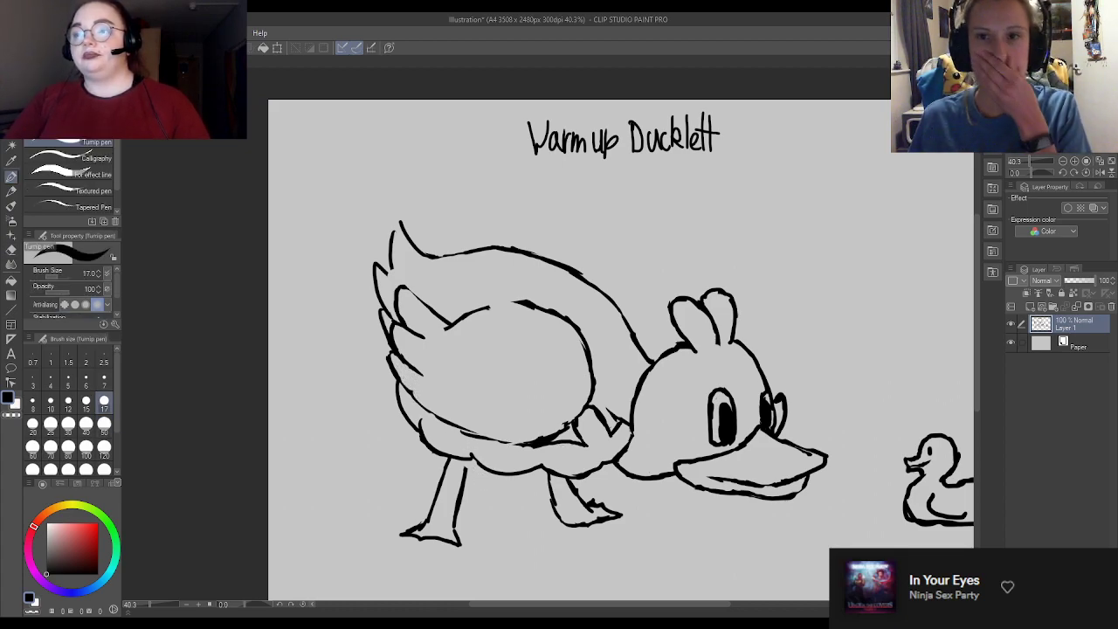
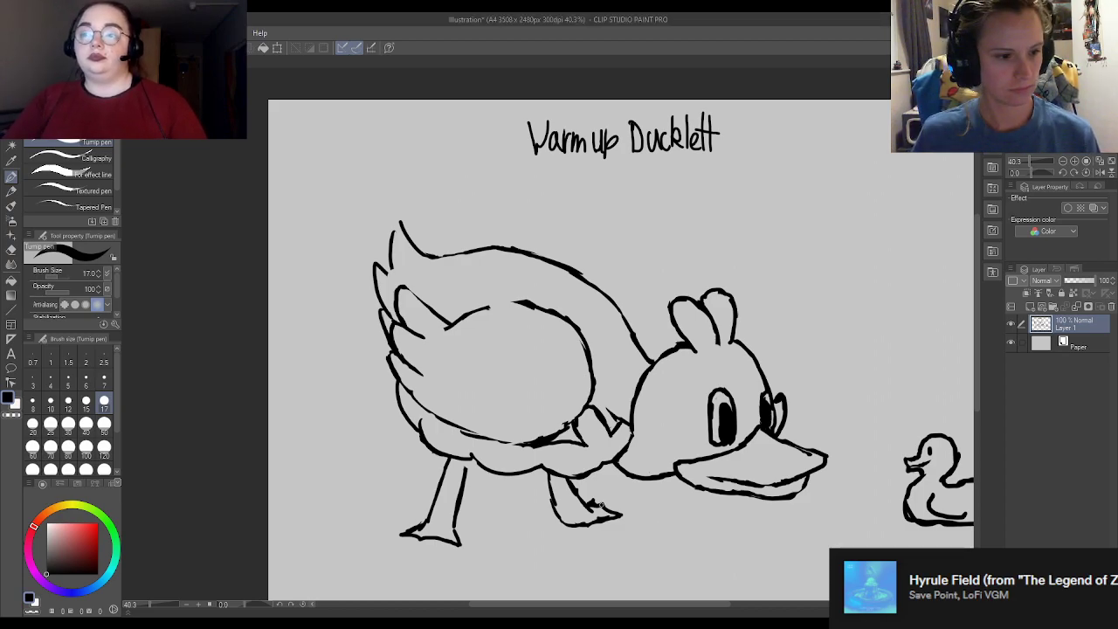
# Step: Close the gap in the upper edge of the Ducklett's wing with a pen stroke
pyautogui.scroll(-3, 509, 515)
pyautogui.scroll(4, 508, 515)
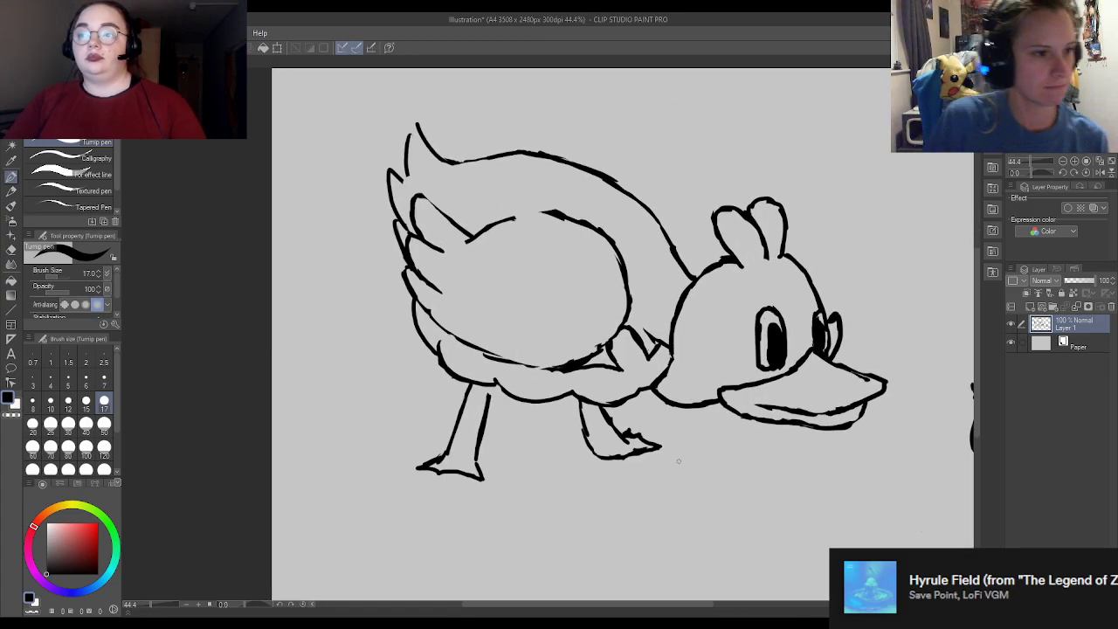
pyautogui.moveTo(506, 218); pyautogui.dragTo(552, 213)
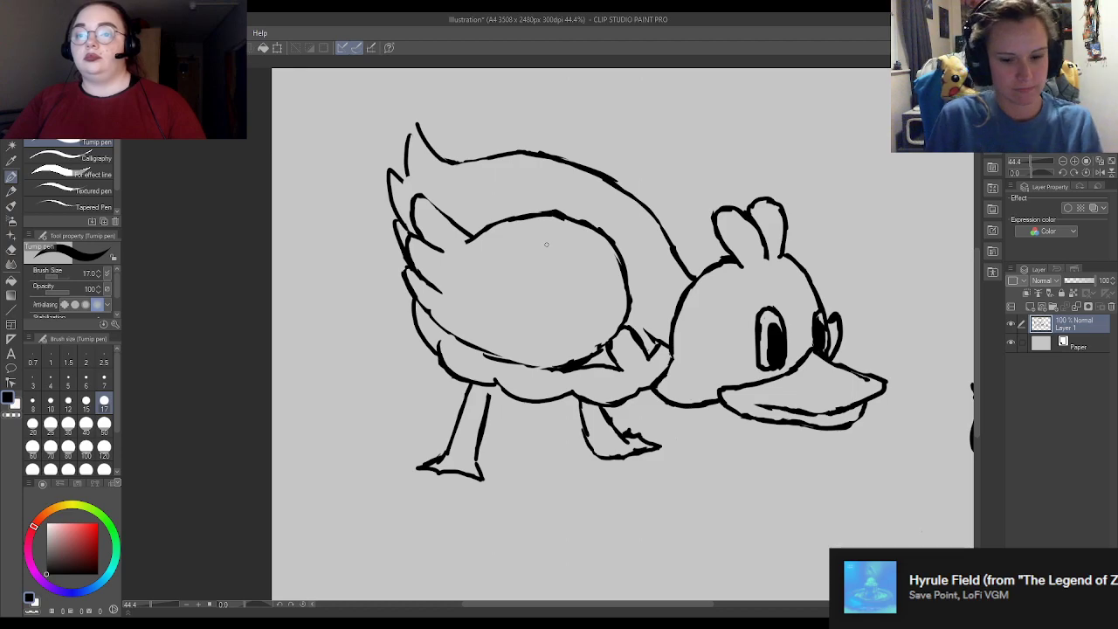
# Step: Thin the wing's lower edge with the eraser and redraw it as one continuous smooth curve
pyautogui.press('e')
pyautogui.moveTo(505, 363); pyautogui.dragTo(473, 356)
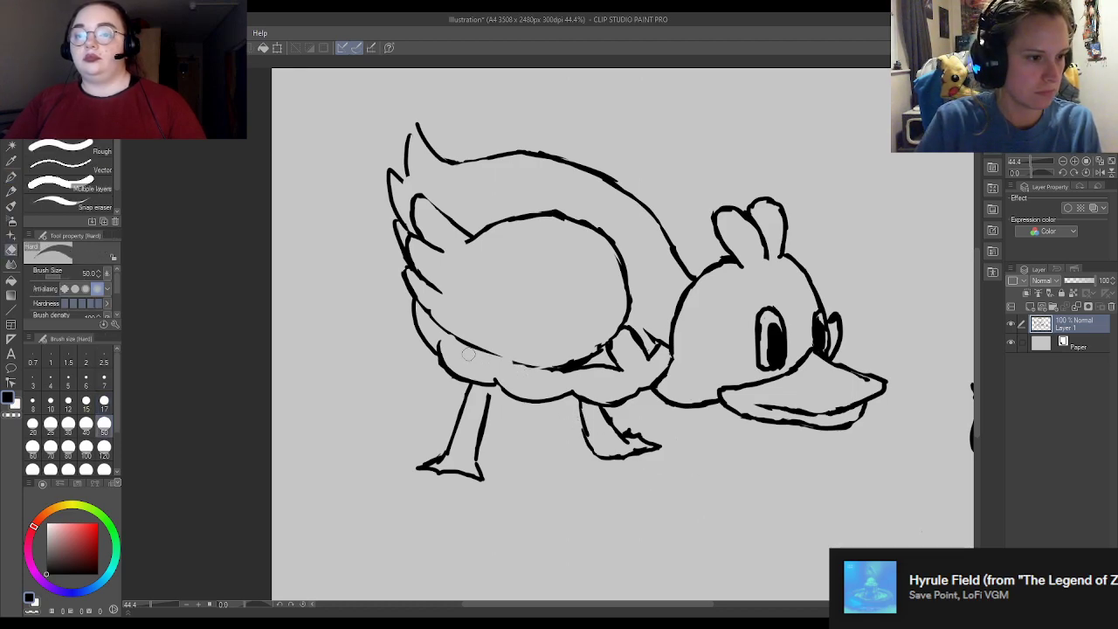
pyautogui.moveTo(574, 379)
pyautogui.mouseDown()
pyautogui.moveTo(594, 367)
pyautogui.moveTo(564, 371)
pyautogui.moveTo(599, 348)
pyautogui.mouseUp()
pyautogui.press('p')
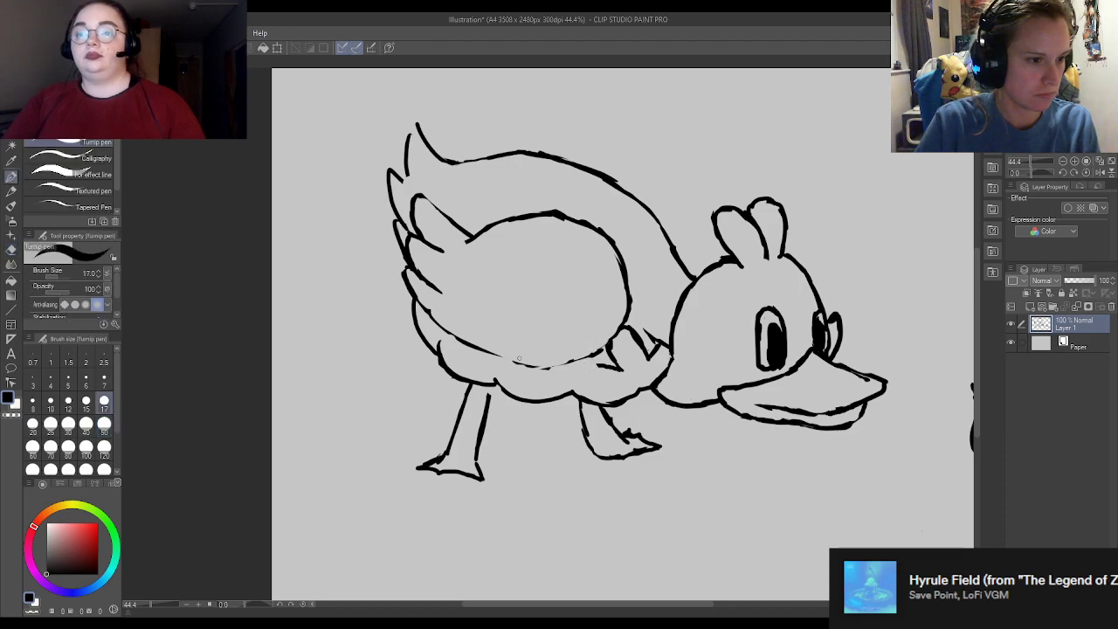
pyautogui.moveTo(495, 352); pyautogui.dragTo(597, 361)
pyautogui.press('e')
pyautogui.moveTo(523, 372)
pyautogui.mouseDown()
pyautogui.moveTo(594, 371)
pyautogui.moveTo(622, 331)
pyautogui.moveTo(587, 363)
pyautogui.mouseUp()
pyautogui.press('p')
pyautogui.press('e')
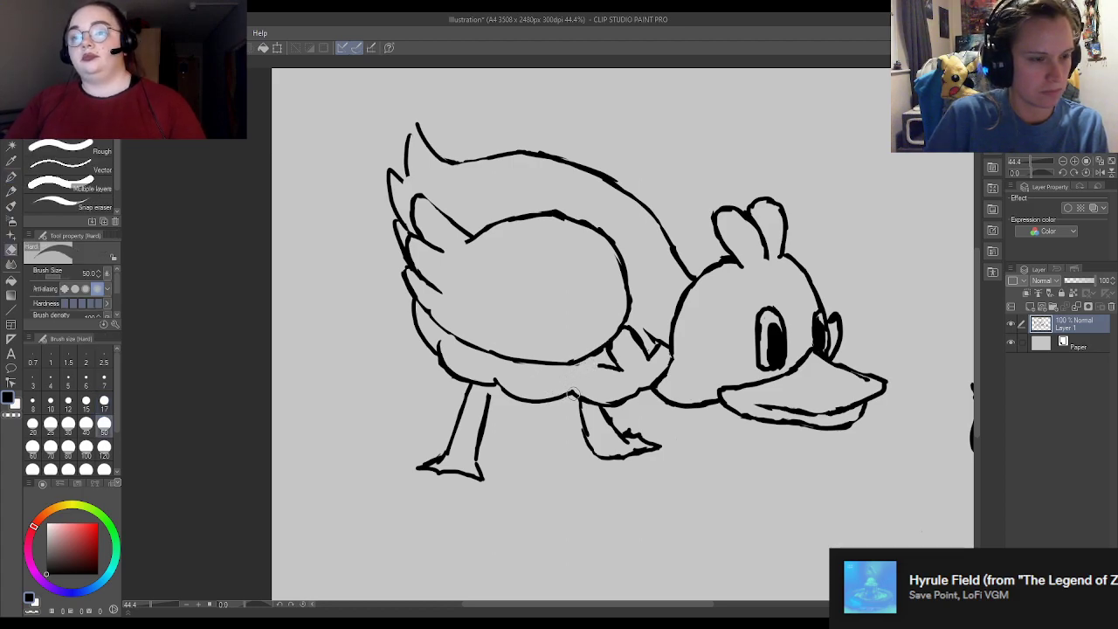
pyautogui.press('p')
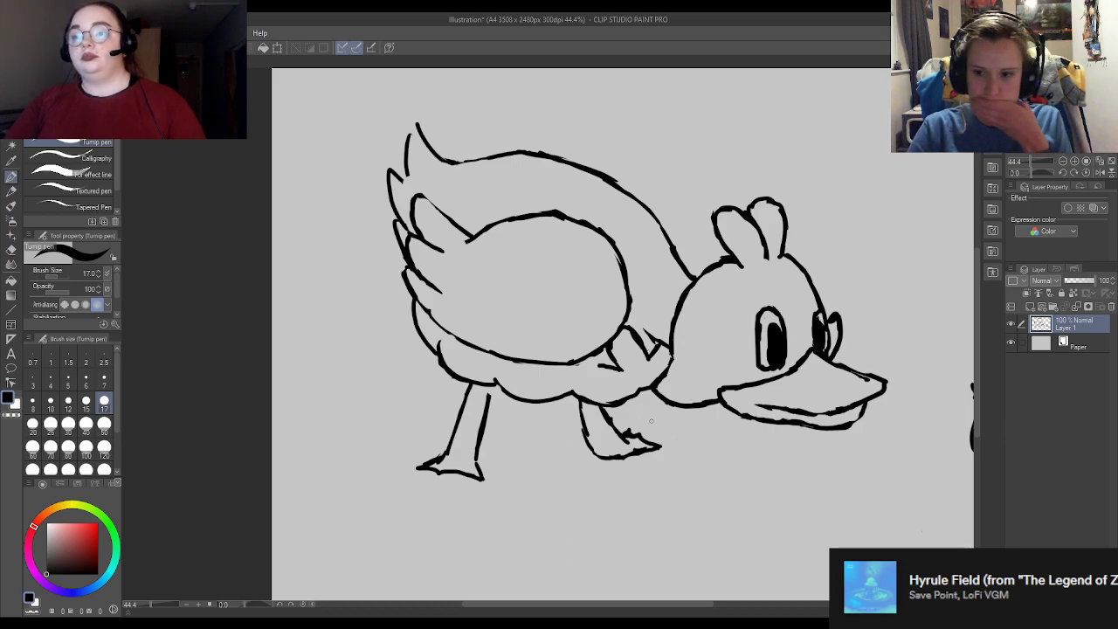
# Step: Redraw and round off the far-wing feathers between the near wing and the head, joining them to the wing's edge
pyautogui.moveTo(582, 362)
pyautogui.mouseDown()
pyautogui.moveTo(624, 371)
pyautogui.moveTo(638, 335)
pyautogui.moveTo(636, 351)
pyautogui.moveTo(630, 337)
pyautogui.moveTo(619, 357)
pyautogui.moveTo(609, 351)
pyautogui.moveTo(645, 355)
pyautogui.moveTo(627, 320)
pyautogui.moveTo(608, 349)
pyautogui.moveTo(624, 372)
pyautogui.moveTo(589, 360)
pyautogui.moveTo(591, 374)
pyautogui.moveTo(578, 370)
pyautogui.moveTo(594, 372)
pyautogui.mouseUp()
pyautogui.press('e')
pyautogui.press('p')
pyautogui.press('e')
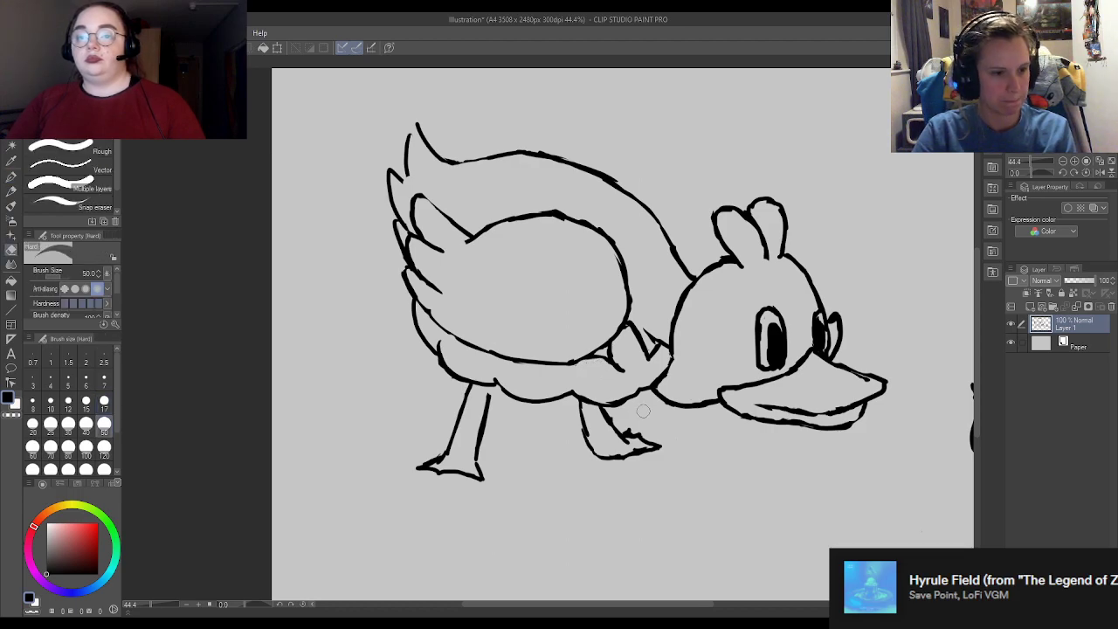
pyautogui.moveTo(625, 332)
pyautogui.mouseDown()
pyautogui.moveTo(649, 350)
pyautogui.moveTo(637, 367)
pyautogui.moveTo(649, 353)
pyautogui.moveTo(652, 362)
pyautogui.mouseUp()
pyautogui.press('p')
pyautogui.press('e')
pyautogui.press('p')
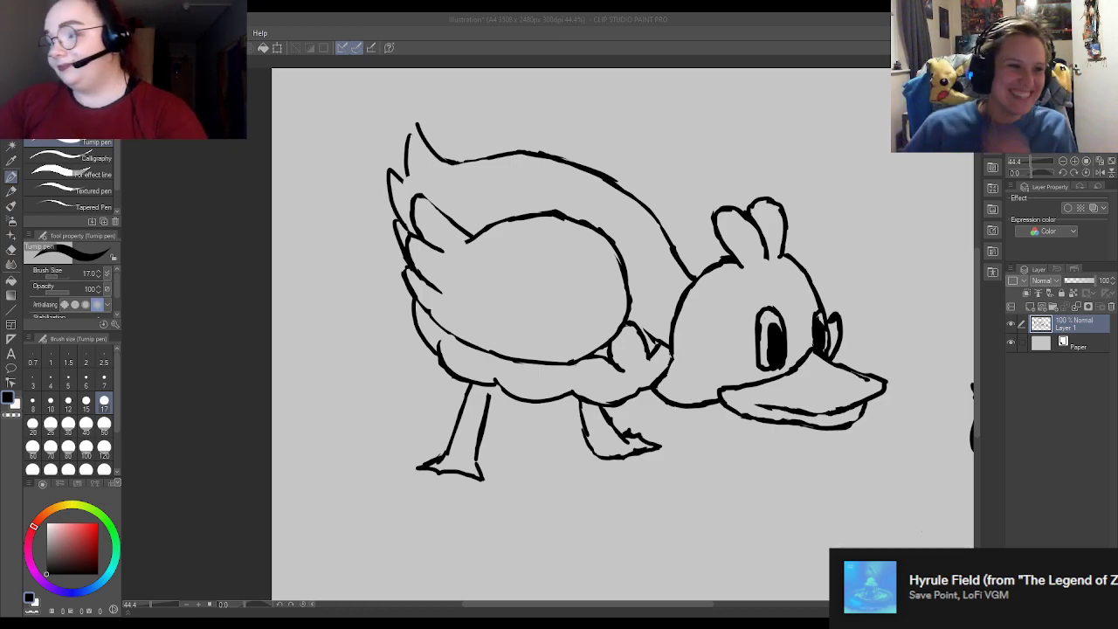
# Step: Thin the thick outline at the lower front of the toy duck's breast
pyautogui.scroll(-8, 639, 299)
pyautogui.scroll(10, 699, 322)
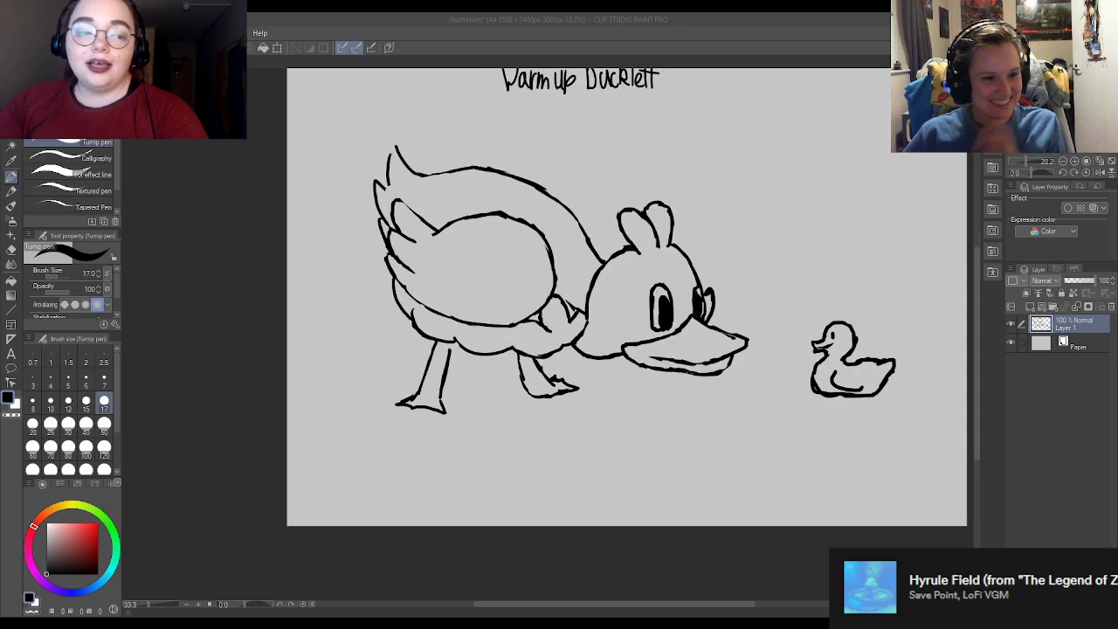
pyautogui.scroll(1, 883, 409)
pyautogui.click(814, 402)
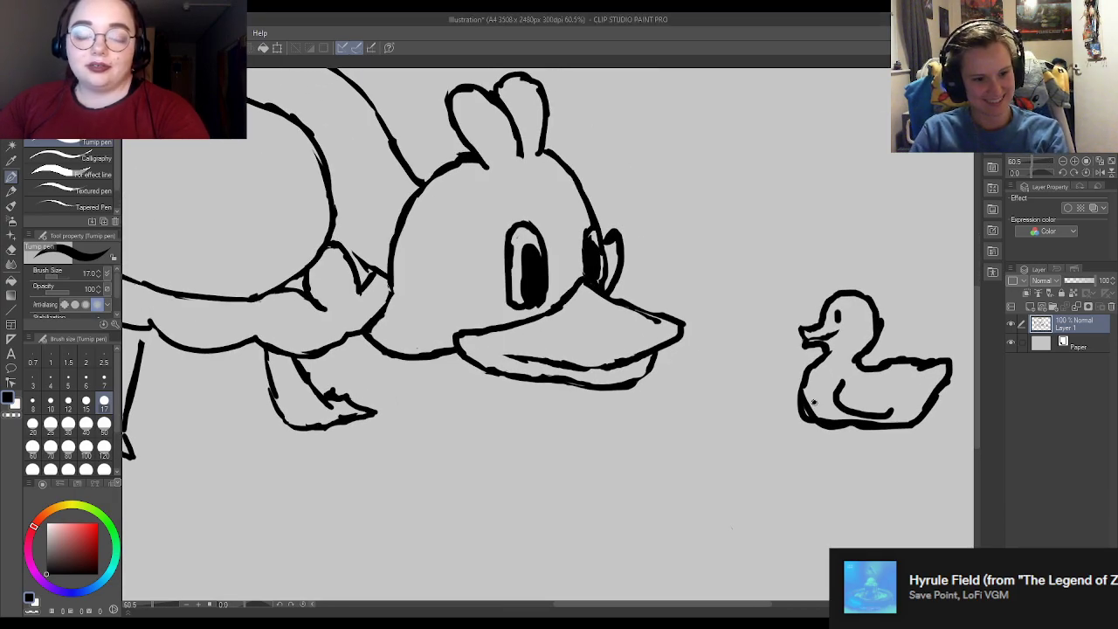
pyautogui.press('e')
pyautogui.moveTo(817, 404); pyautogui.dragTo(813, 406)
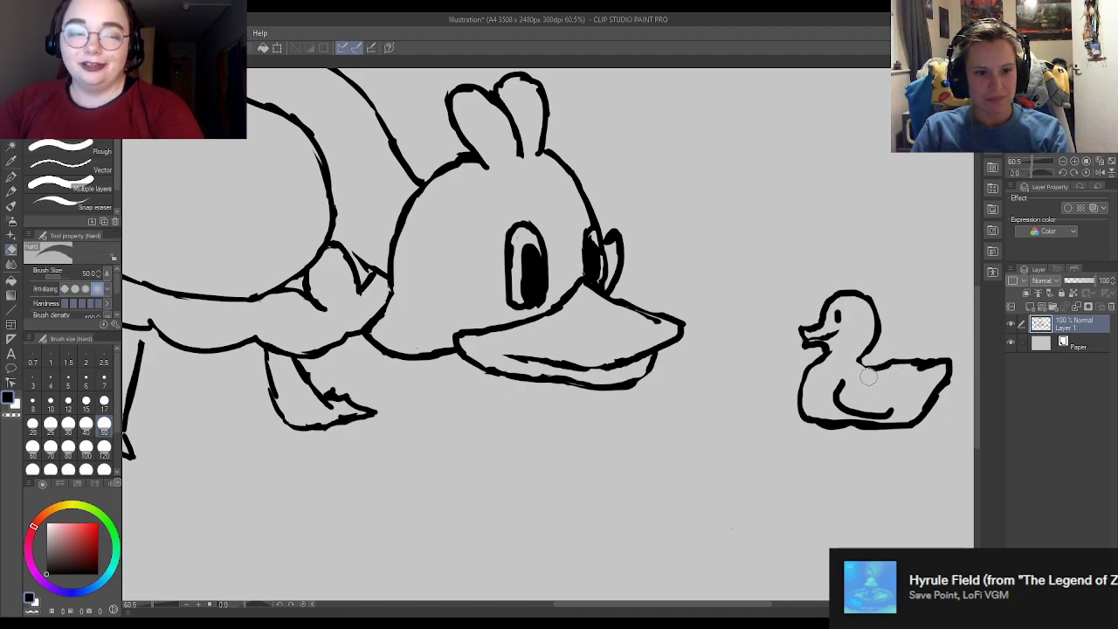
# Step: Redraw the toy duck's back as a smoother line from the neck to the tail, trimming the rough edges
pyautogui.press('p')
pyautogui.moveTo(865, 353); pyautogui.dragTo(940, 360)
pyautogui.press('e')
pyautogui.press('p')
pyautogui.press('e')
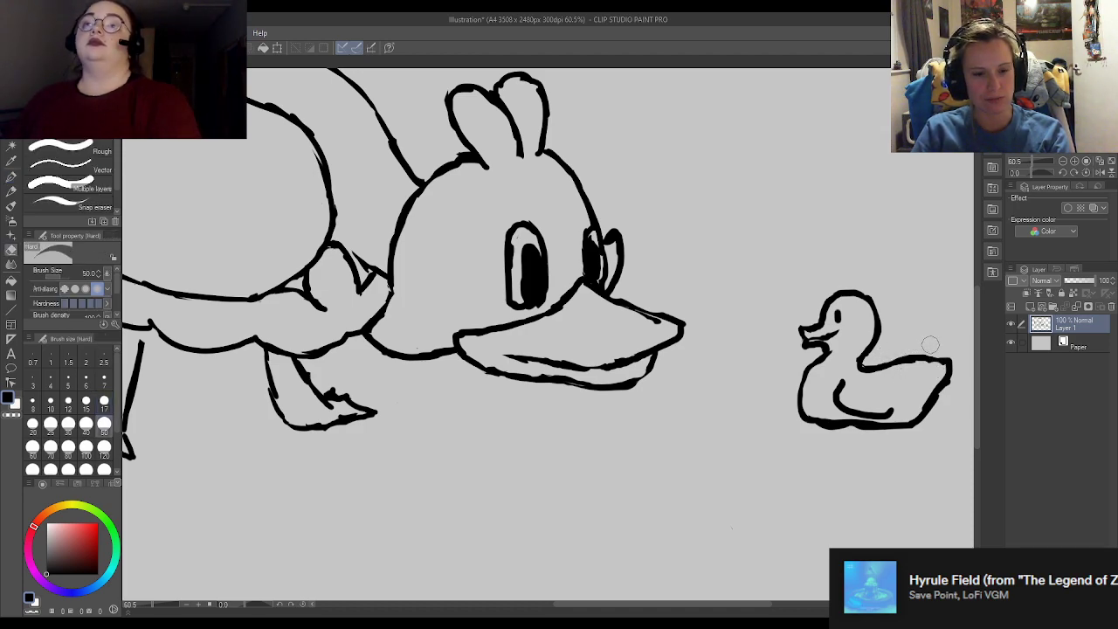
pyautogui.press('p')
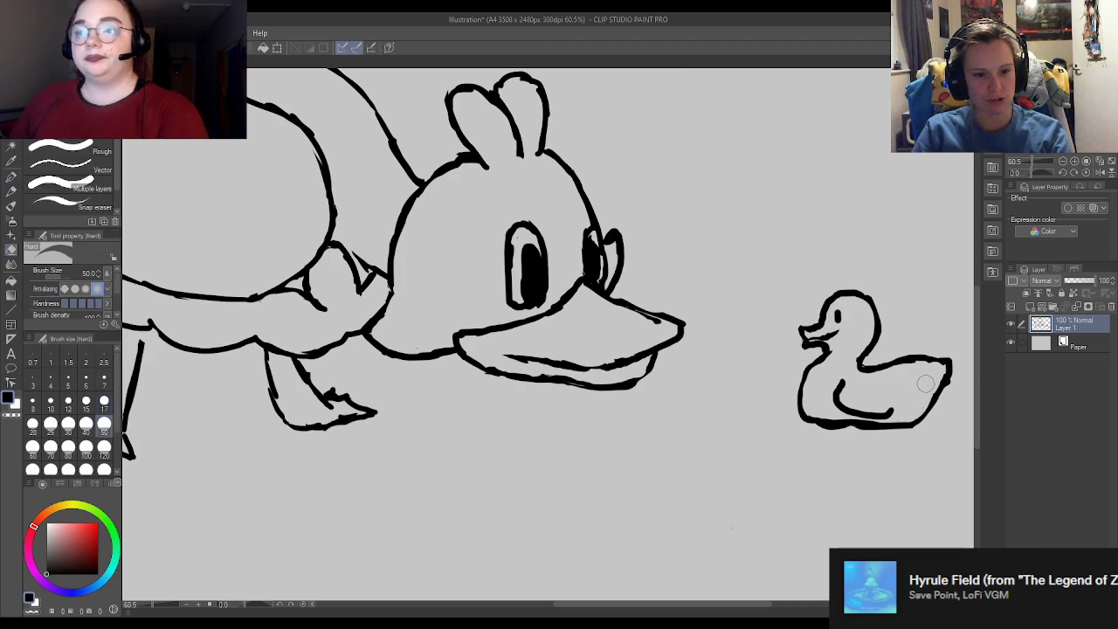
# Step: Replace the toy duck's simple wing curve with a larger wing shape ending in a point towards the tail
pyautogui.moveTo(889, 413); pyautogui.dragTo(915, 402)
pyautogui.moveTo(841, 384)
pyautogui.mouseDown()
pyautogui.moveTo(838, 409)
pyautogui.moveTo(891, 400)
pyautogui.mouseUp()
pyautogui.press('e')
pyautogui.press('p')
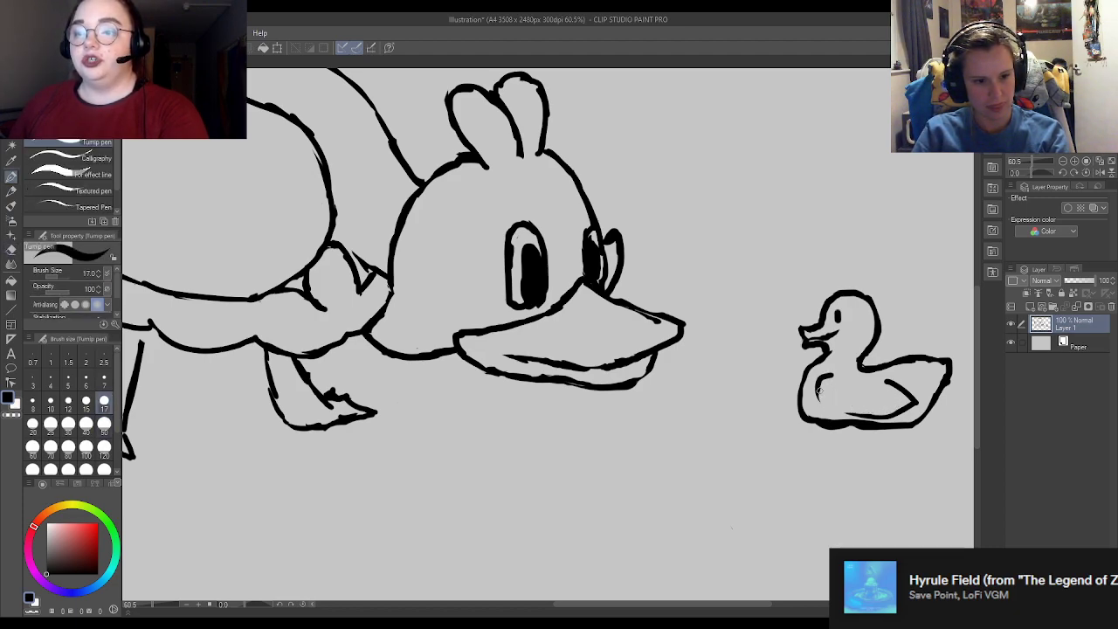
pyautogui.press('e')
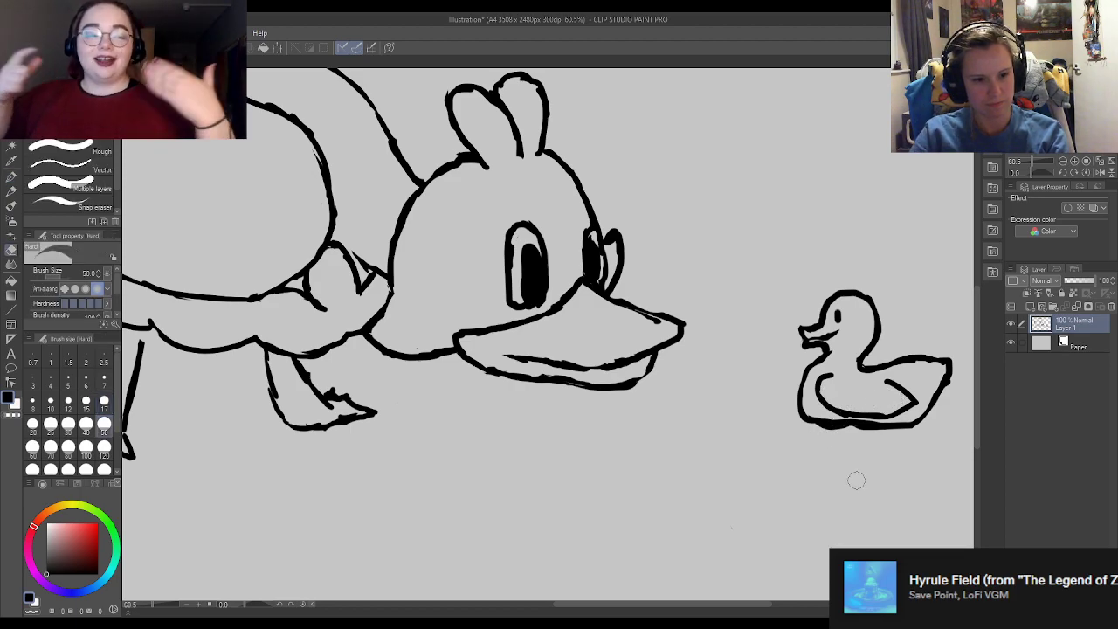
# Step: Thin and straighten the toy duck's bottom edge with the eraser and pen
pyautogui.moveTo(911, 442)
pyautogui.mouseDown()
pyautogui.moveTo(781, 428)
pyautogui.moveTo(943, 449)
pyautogui.mouseUp()
pyautogui.press('p')
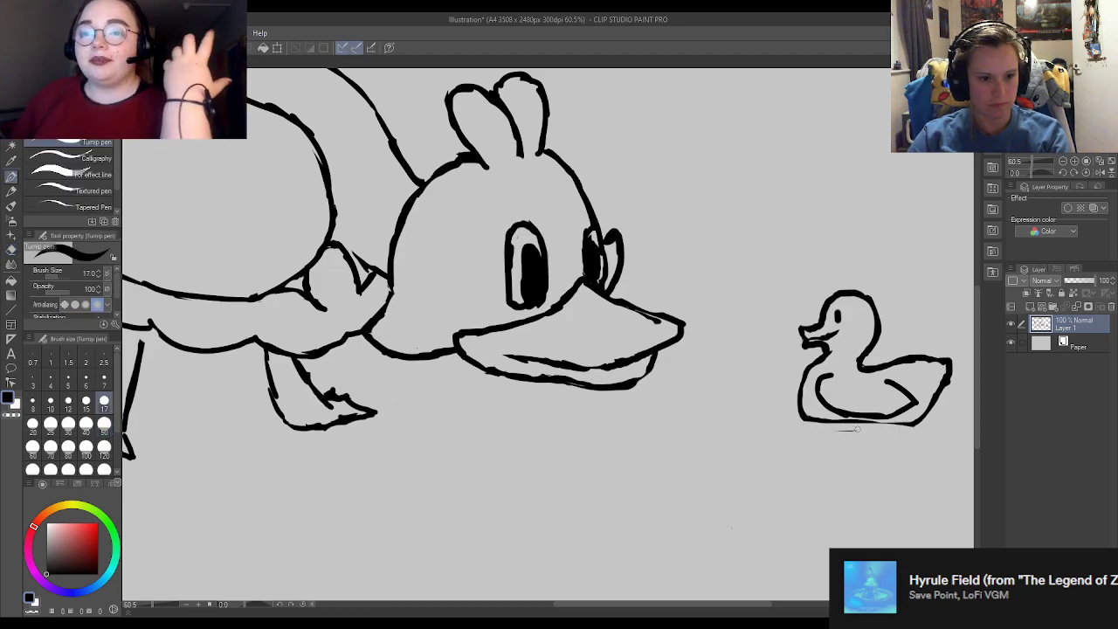
pyautogui.press('e')
pyautogui.press('p')
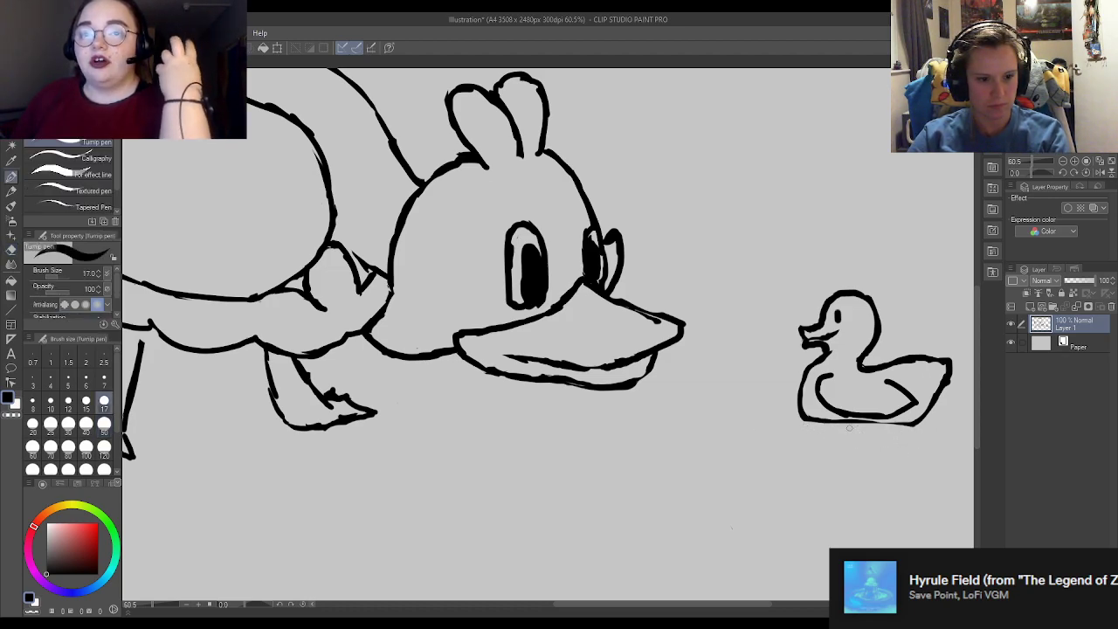
pyautogui.press('e')
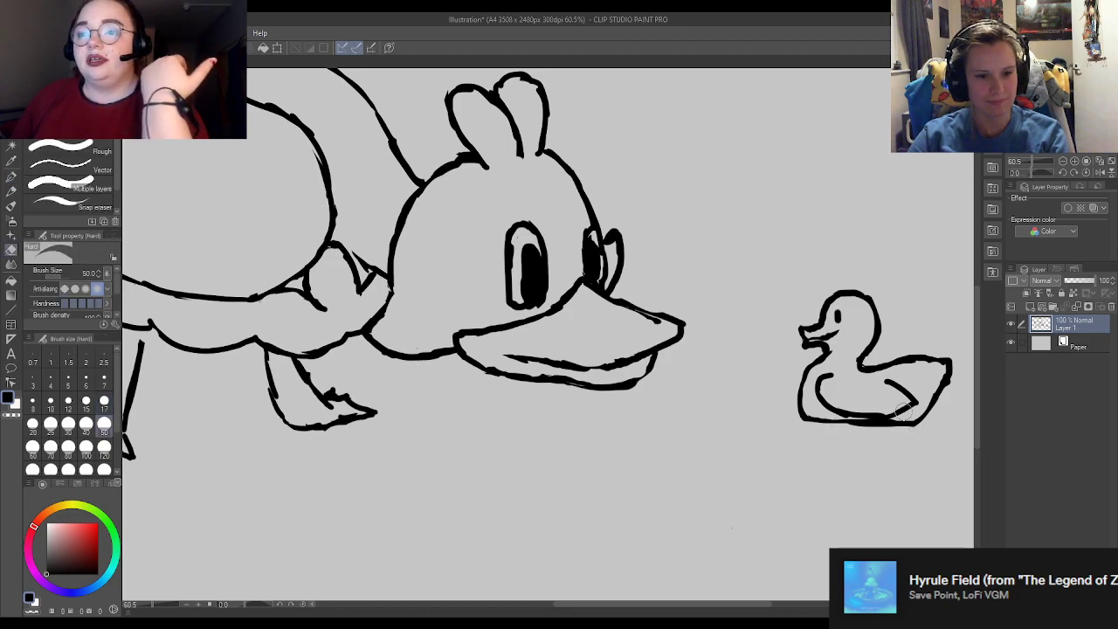
# Step: Erase the toy duck's tail and redraw it shorter, with an upturned tip
pyautogui.moveTo(921, 348)
pyautogui.mouseDown()
pyautogui.moveTo(890, 365)
pyautogui.moveTo(931, 351)
pyautogui.moveTo(892, 327)
pyautogui.moveTo(845, 322)
pyautogui.moveTo(882, 363)
pyautogui.moveTo(863, 364)
pyautogui.moveTo(883, 375)
pyautogui.moveTo(930, 363)
pyautogui.moveTo(924, 407)
pyautogui.moveTo(946, 356)
pyautogui.moveTo(949, 411)
pyautogui.mouseUp()
pyautogui.press('p')
pyautogui.press('e')
pyautogui.press('p')
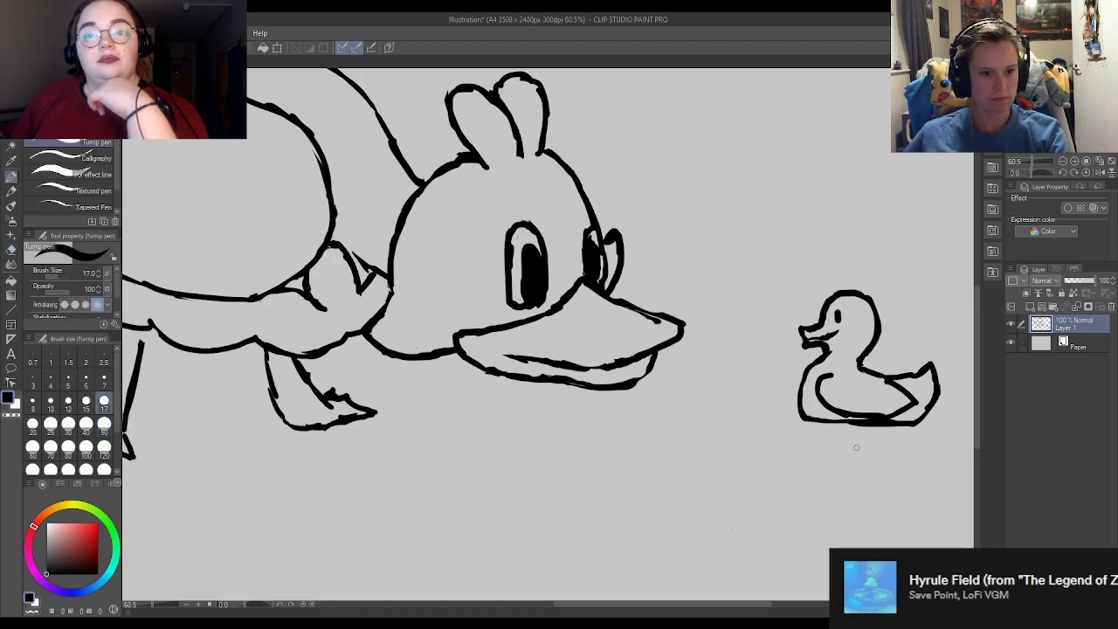
# Step: Touch up the outline of the Ducklett's front leg and the belly line above it with the eraser and pen
pyautogui.scroll(-5, 853, 444)
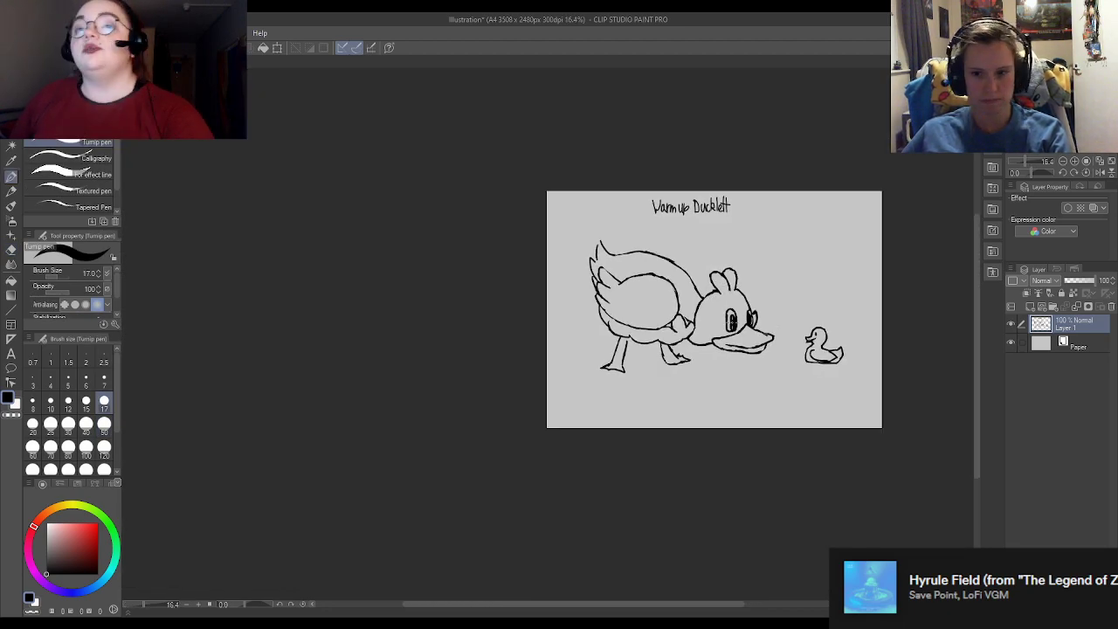
pyautogui.scroll(1, 777, 305)
pyautogui.scroll(4, 806, 256)
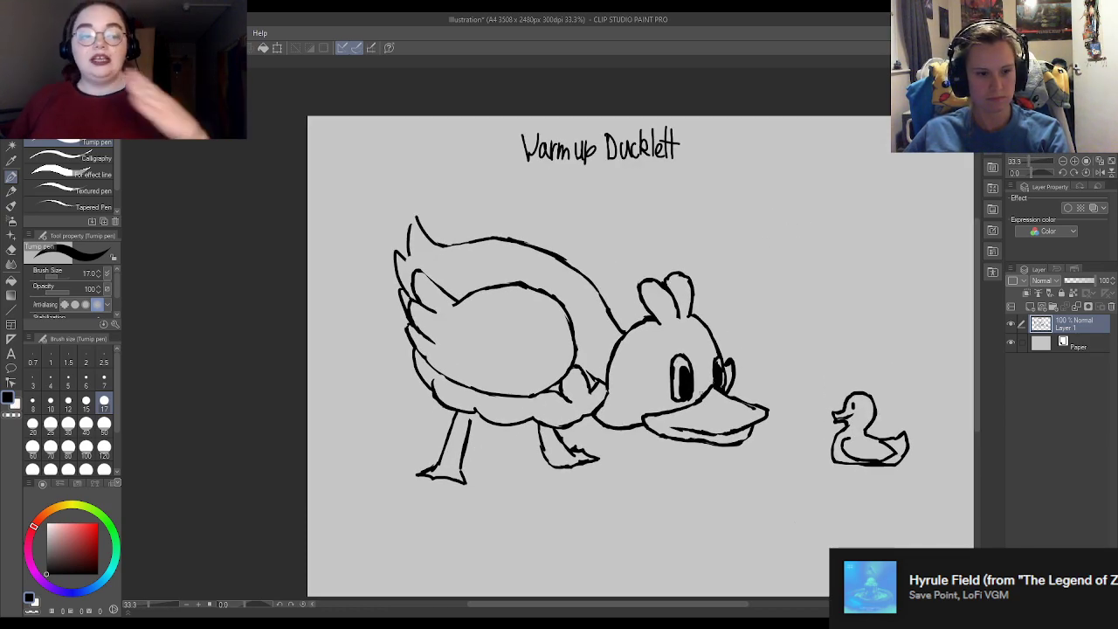
pyautogui.scroll(1, 266, 476)
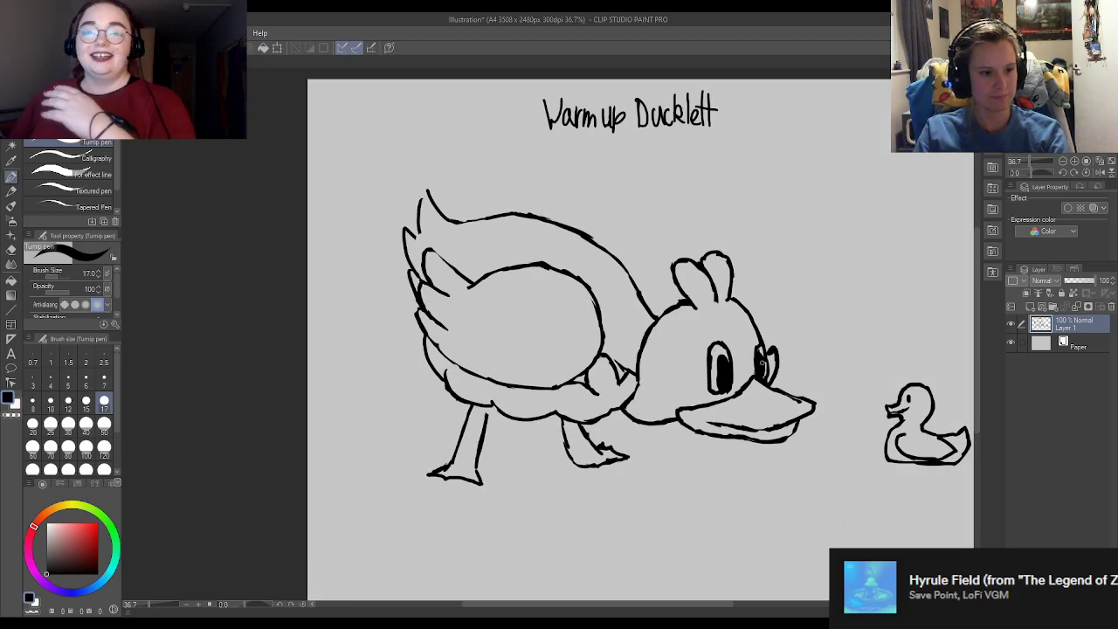
pyautogui.press('e')
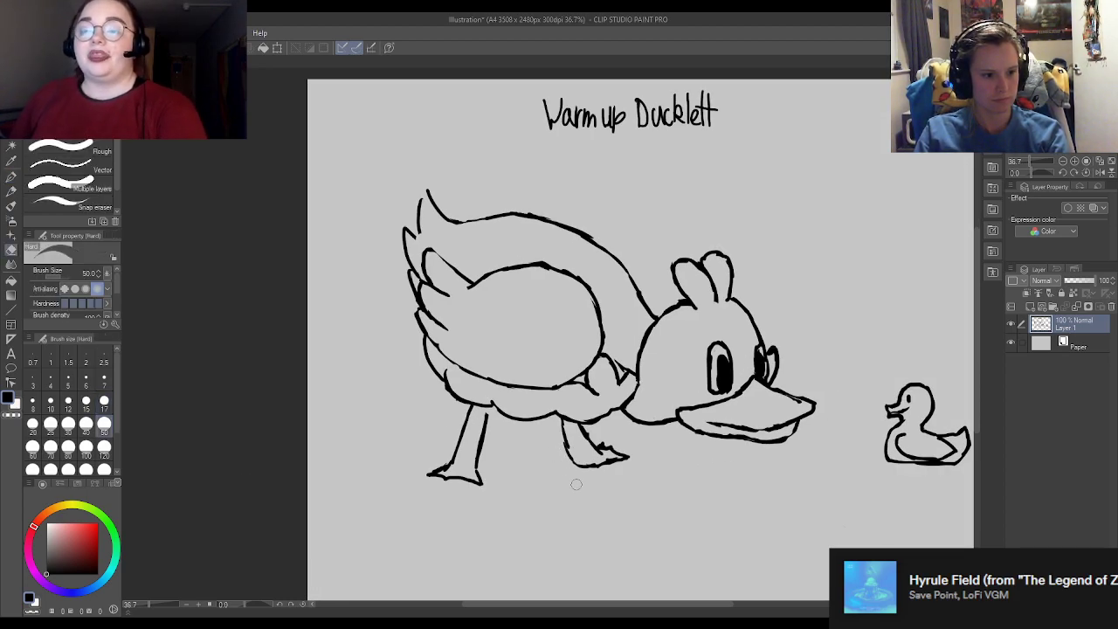
pyautogui.press('p')
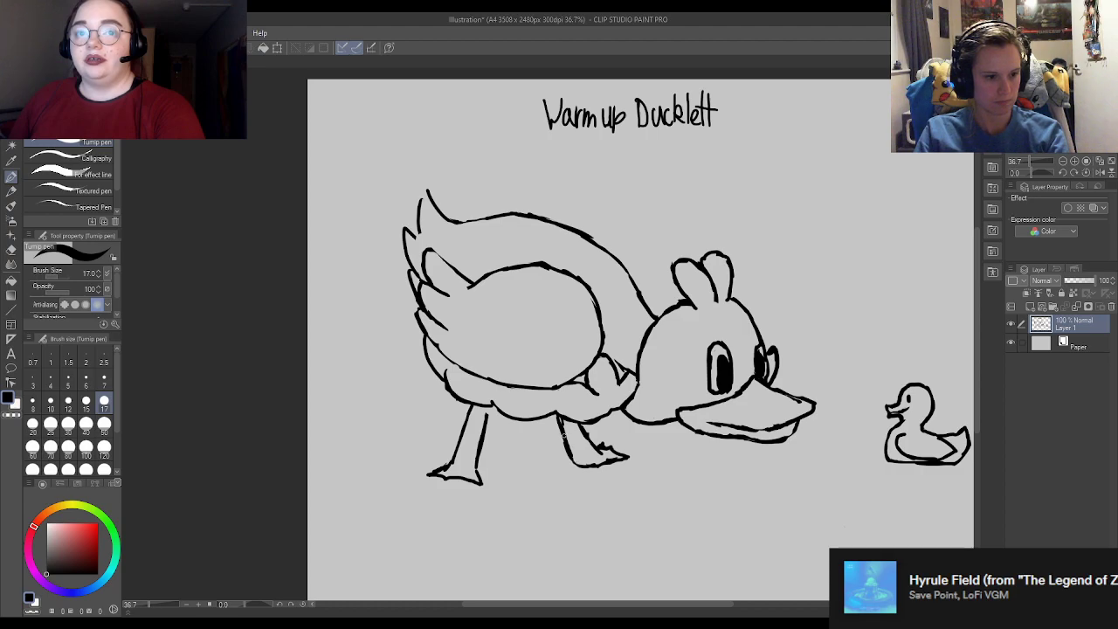
pyautogui.press('e')
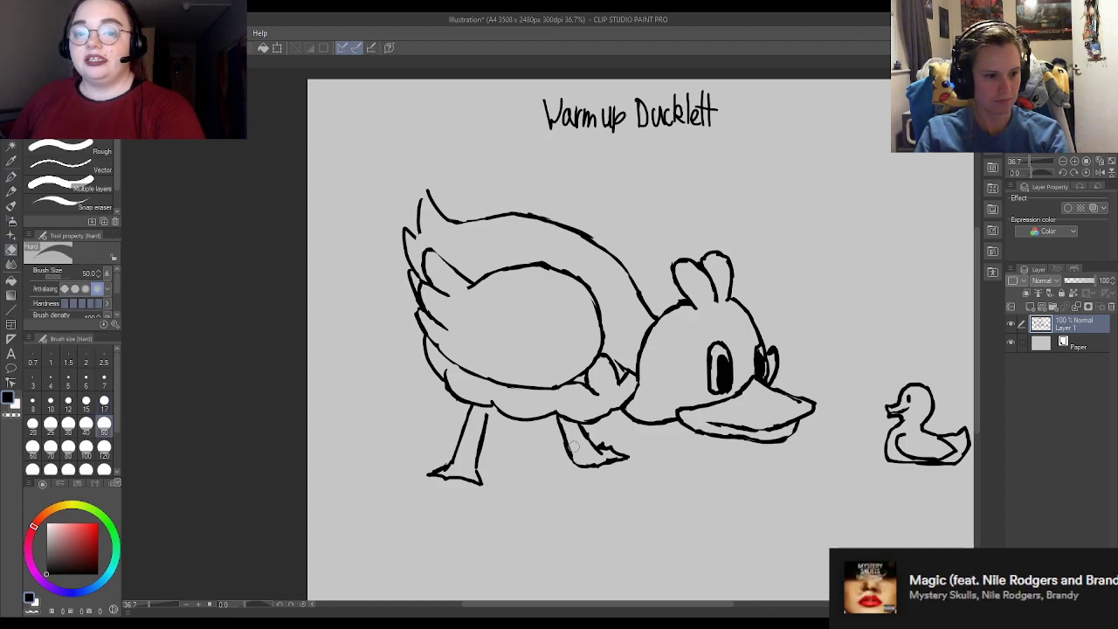
pyautogui.press('p')
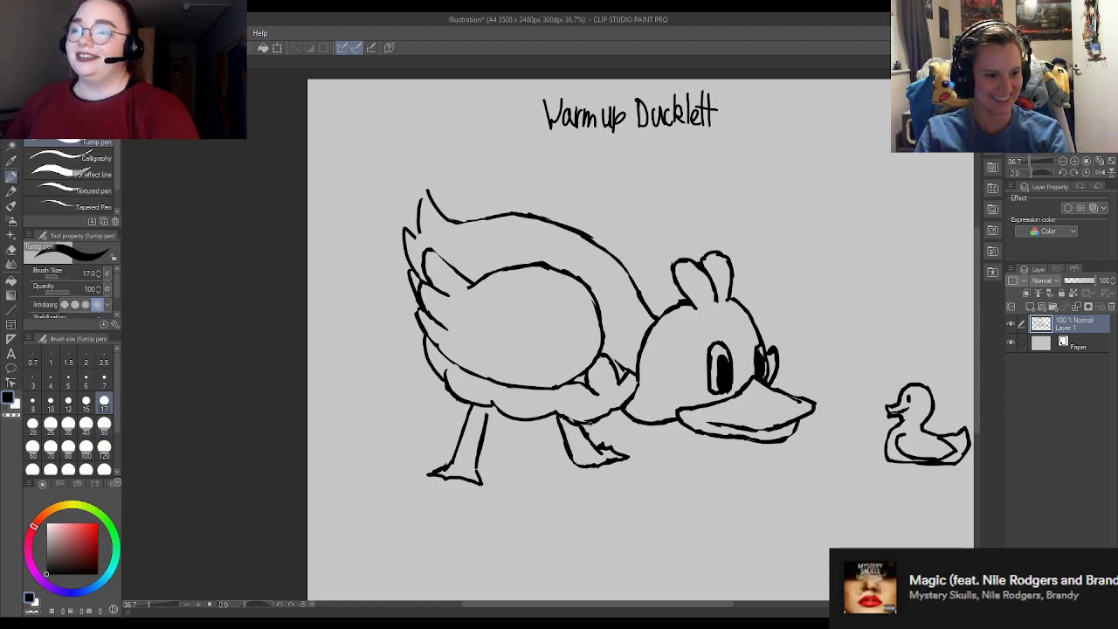
pyautogui.press('e')
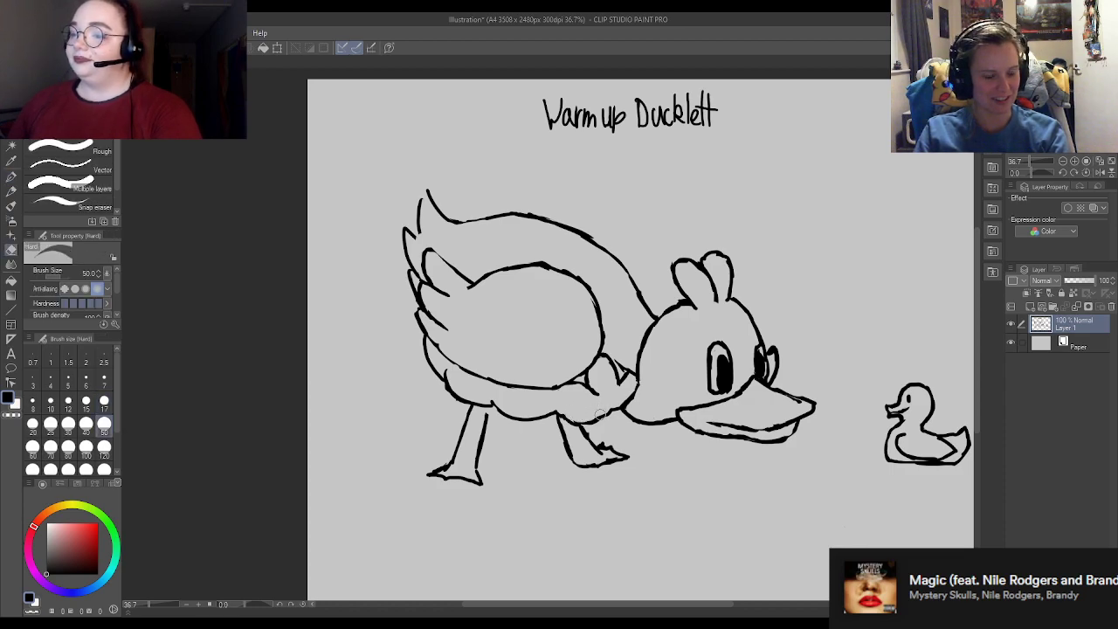
pyautogui.press('p')
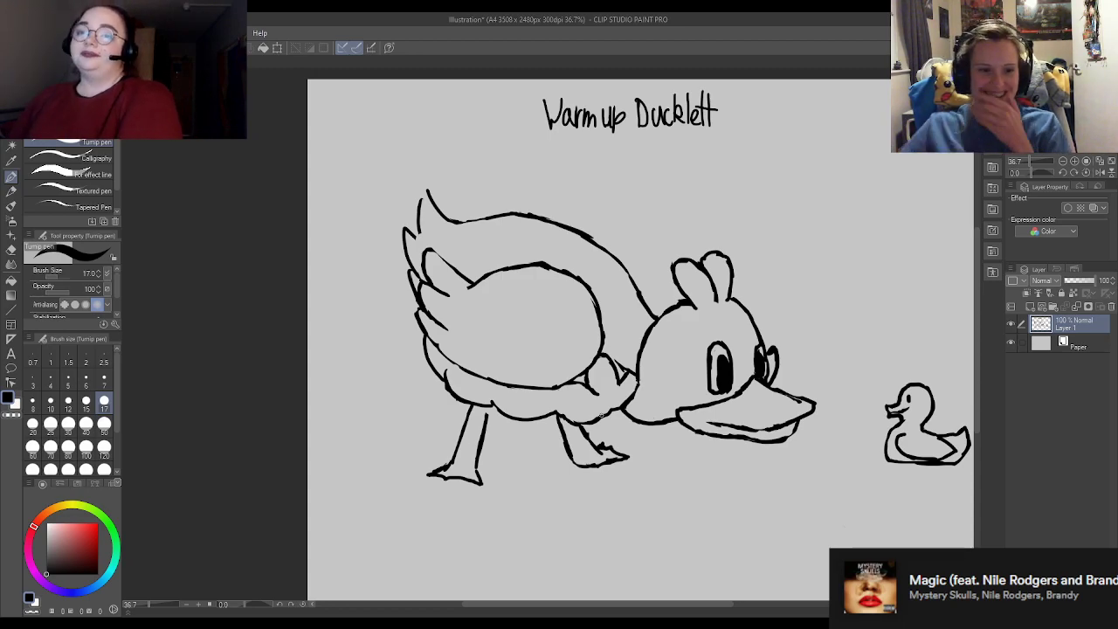
# Step: Erase the filled pupil of the Ducklett's far eye and redraw it smaller and narrower inside the eye outline
pyautogui.scroll(-3, 603, 326)
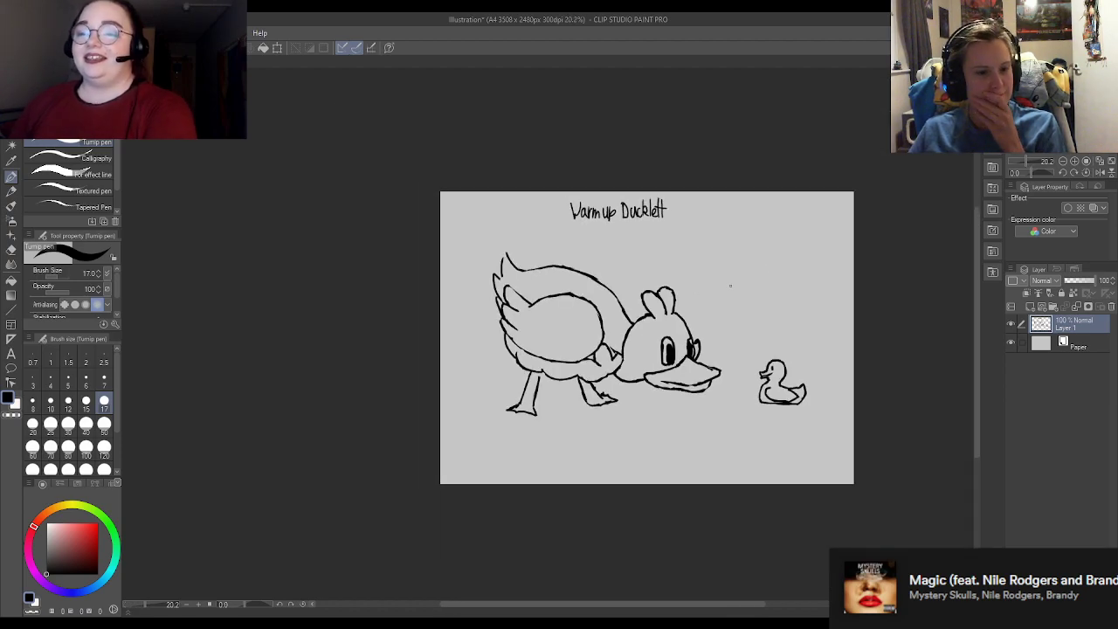
pyautogui.scroll(3, 686, 315)
pyautogui.scroll(1, 504, 405)
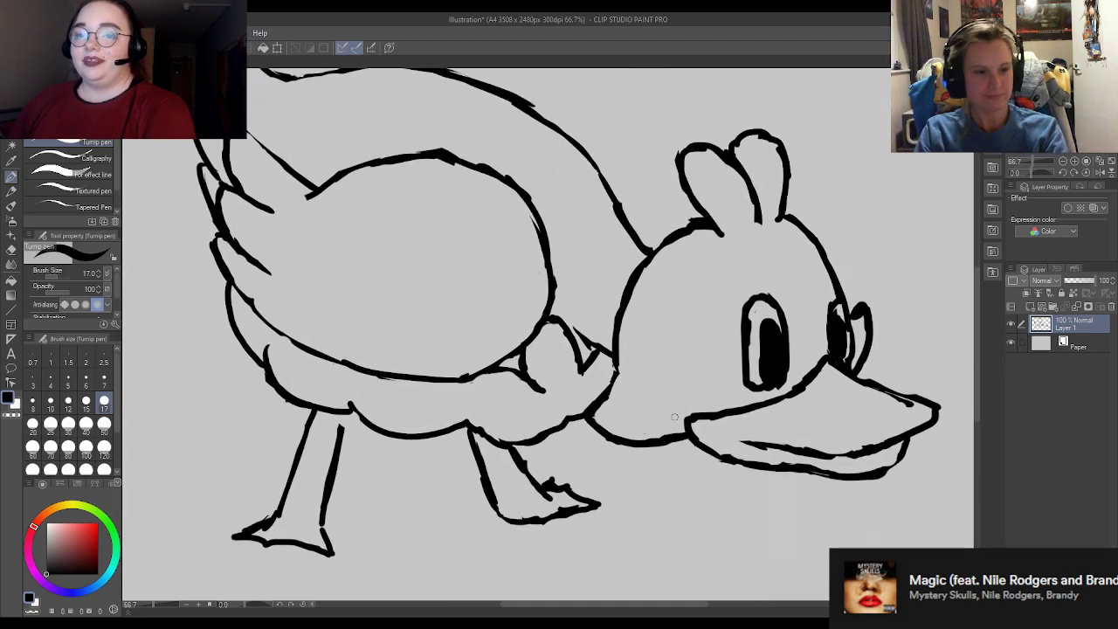
pyautogui.press('e')
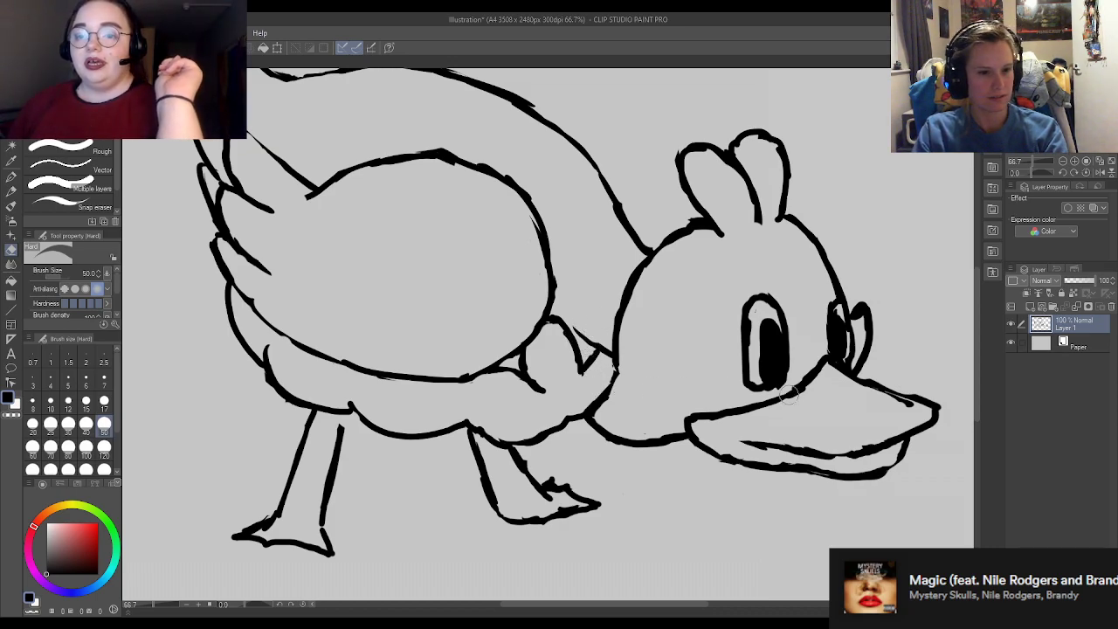
pyautogui.press('p')
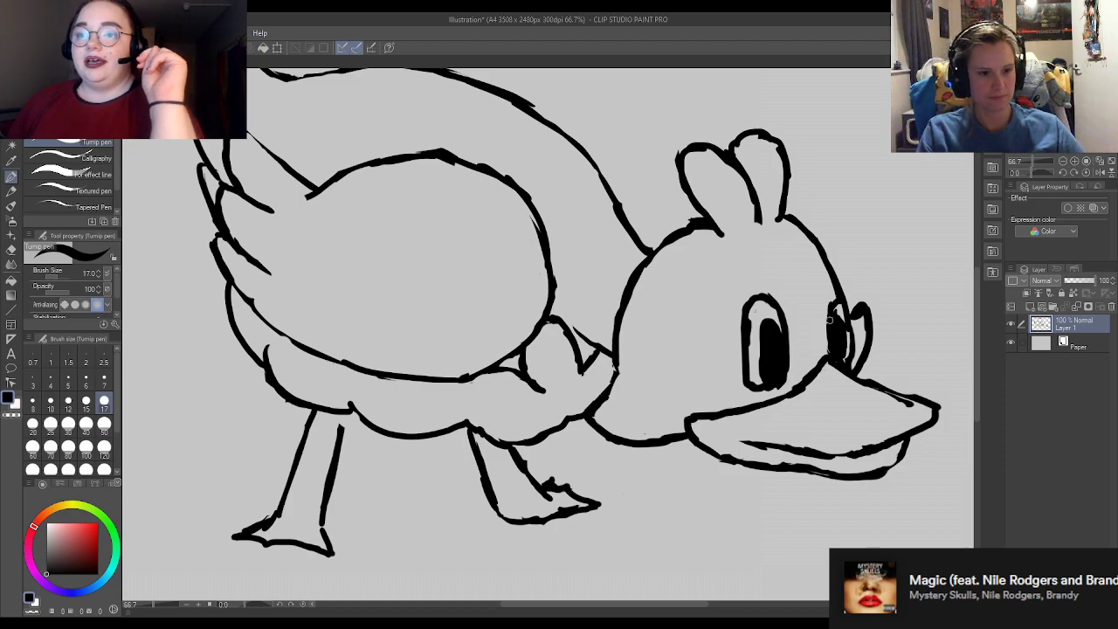
pyautogui.press('e')
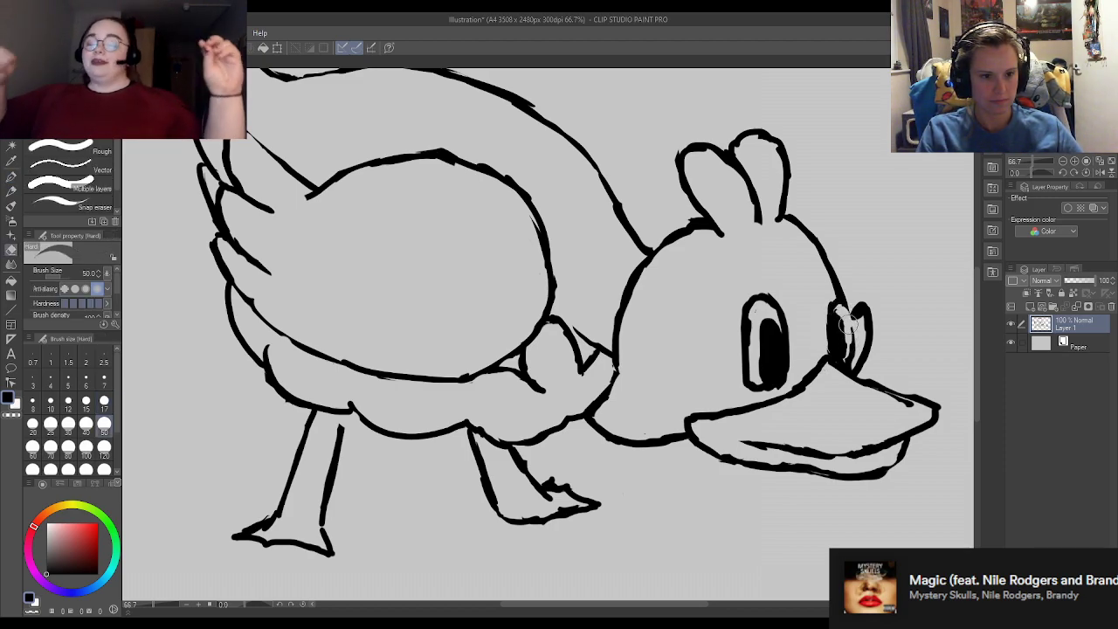
pyautogui.press('p')
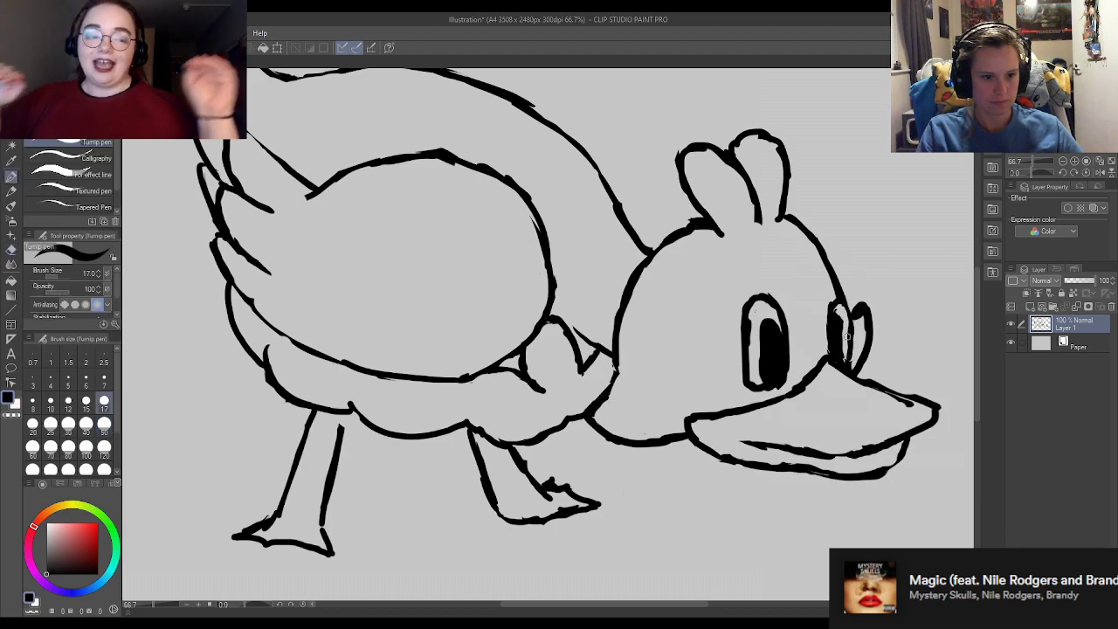
pyautogui.press('e')
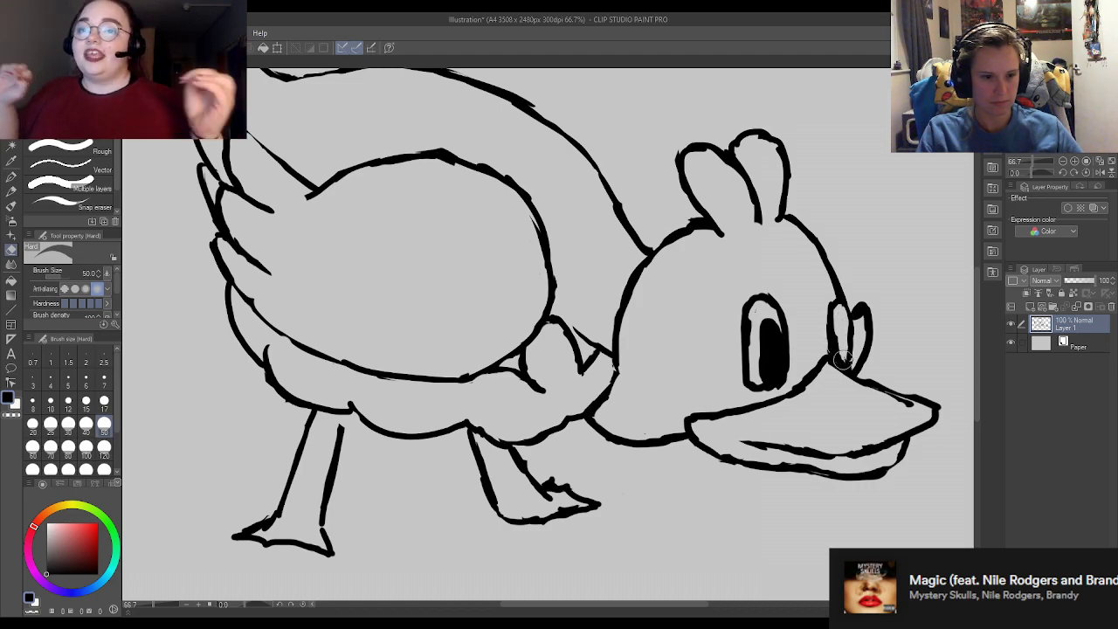
pyautogui.moveTo(838, 352); pyautogui.dragTo(837, 318)
pyautogui.press('p')
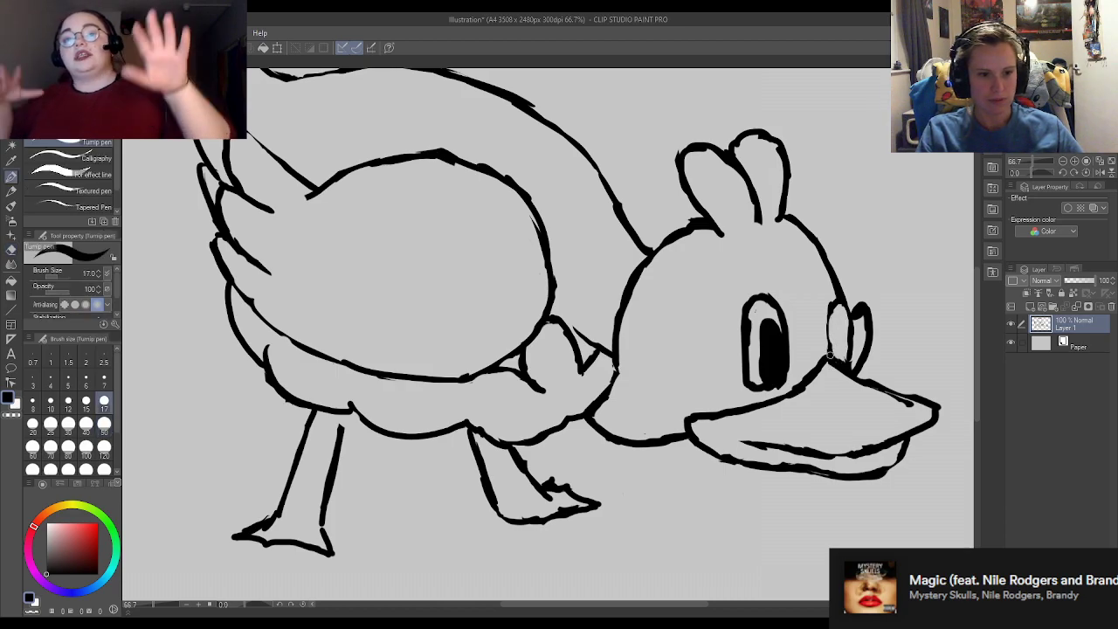
pyautogui.moveTo(836, 355)
pyautogui.mouseDown()
pyautogui.moveTo(837, 323)
pyautogui.moveTo(838, 358)
pyautogui.mouseUp()
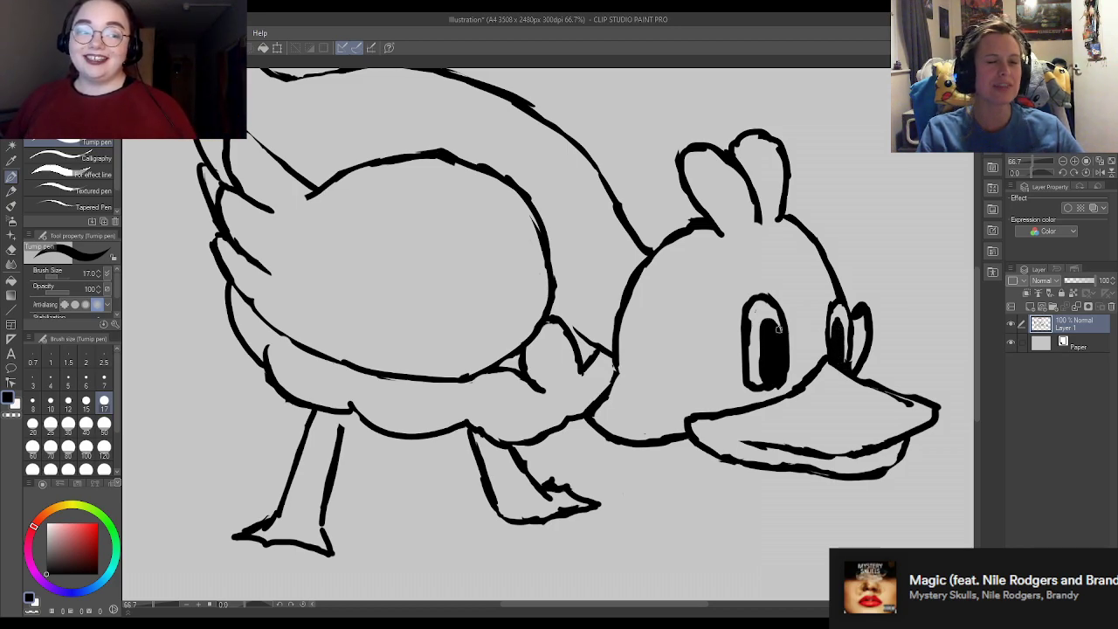
# Step: Clean up the near eye of the Ducklett, clearing stray marks above the pupil and smoothing its outer outline
pyautogui.press('e')
pyautogui.moveTo(756, 316)
pyautogui.mouseDown()
pyautogui.moveTo(754, 349)
pyautogui.moveTo(754, 319)
pyautogui.moveTo(754, 354)
pyautogui.moveTo(753, 309)
pyautogui.moveTo(769, 357)
pyautogui.moveTo(769, 338)
pyautogui.moveTo(765, 327)
pyautogui.moveTo(762, 362)
pyautogui.moveTo(765, 324)
pyautogui.mouseUp()
pyautogui.press('p')
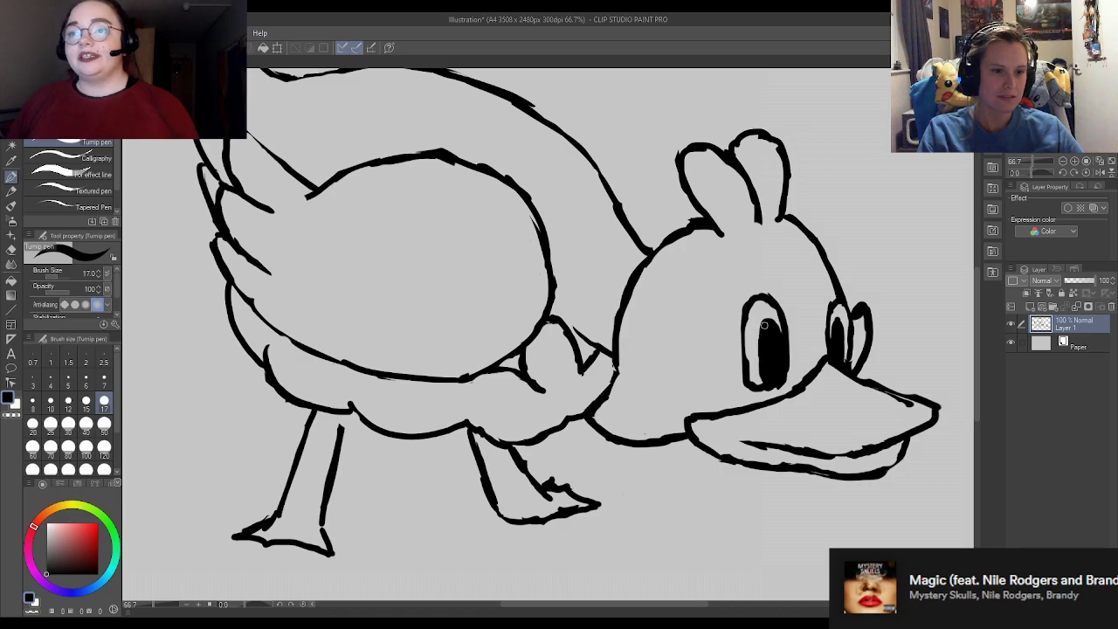
pyautogui.moveTo(745, 367); pyautogui.dragTo(746, 325)
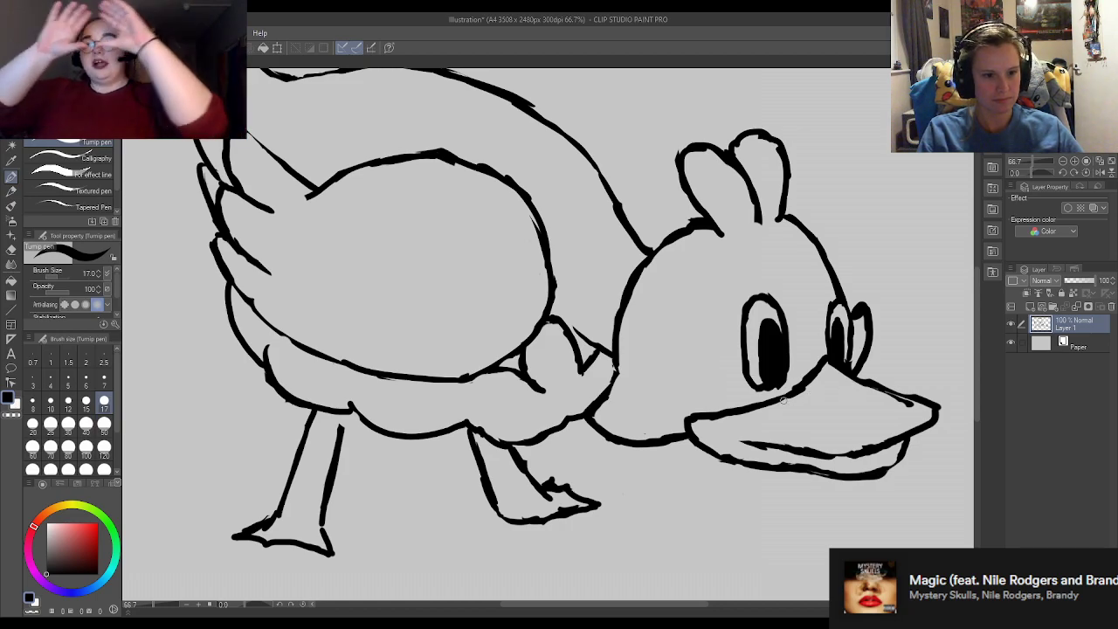
# Step: Smooth the upper edge of the Ducklett's beak from below the near eye to the tip, using the eraser and pen
pyautogui.press('e')
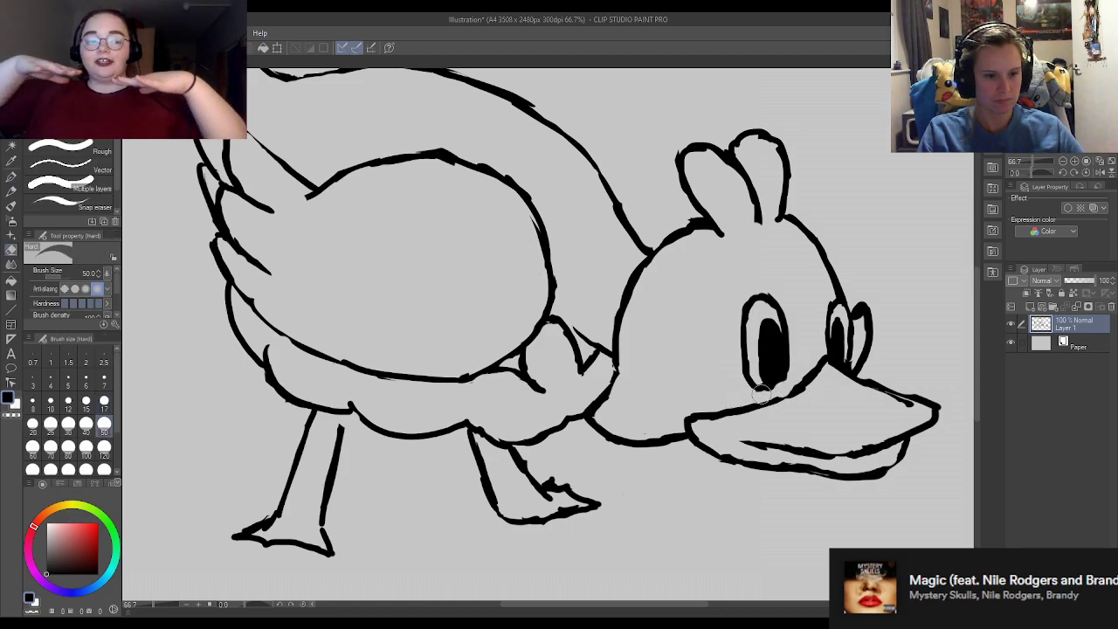
pyautogui.press('p')
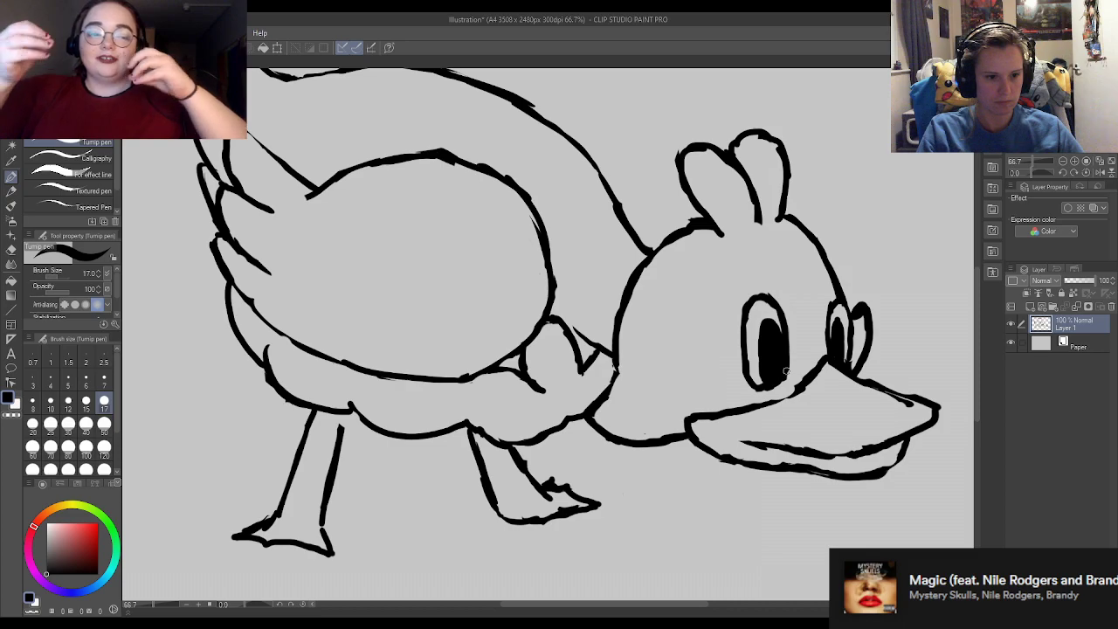
pyautogui.moveTo(768, 404); pyautogui.dragTo(777, 399)
pyautogui.press('e')
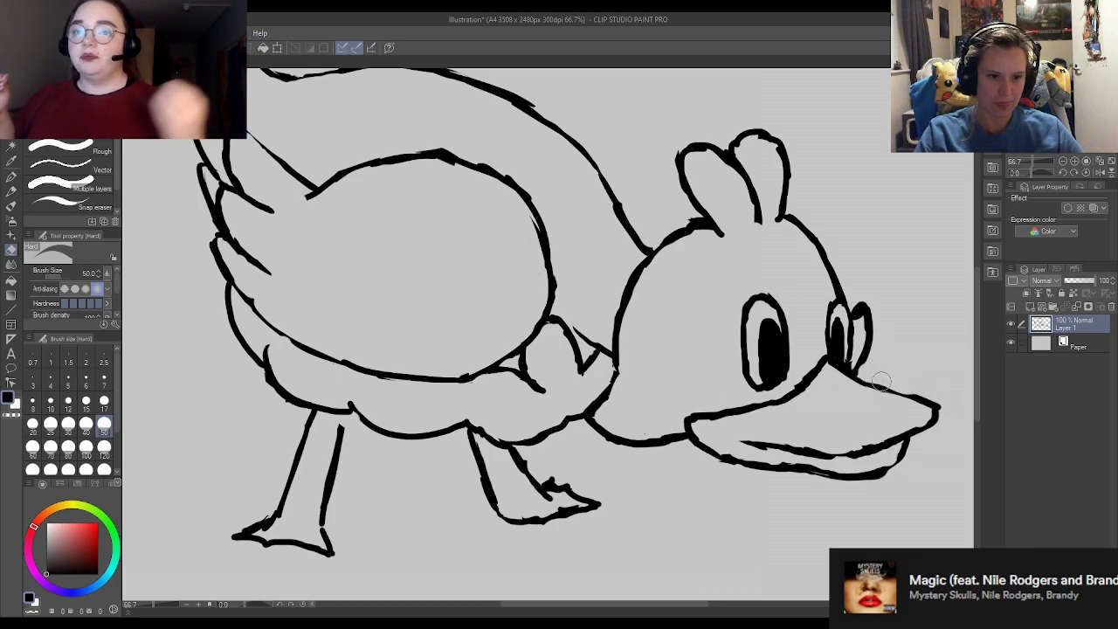
pyautogui.press('p')
pyautogui.press('e')
pyautogui.press('p')
pyautogui.press('e')
pyautogui.press('p')
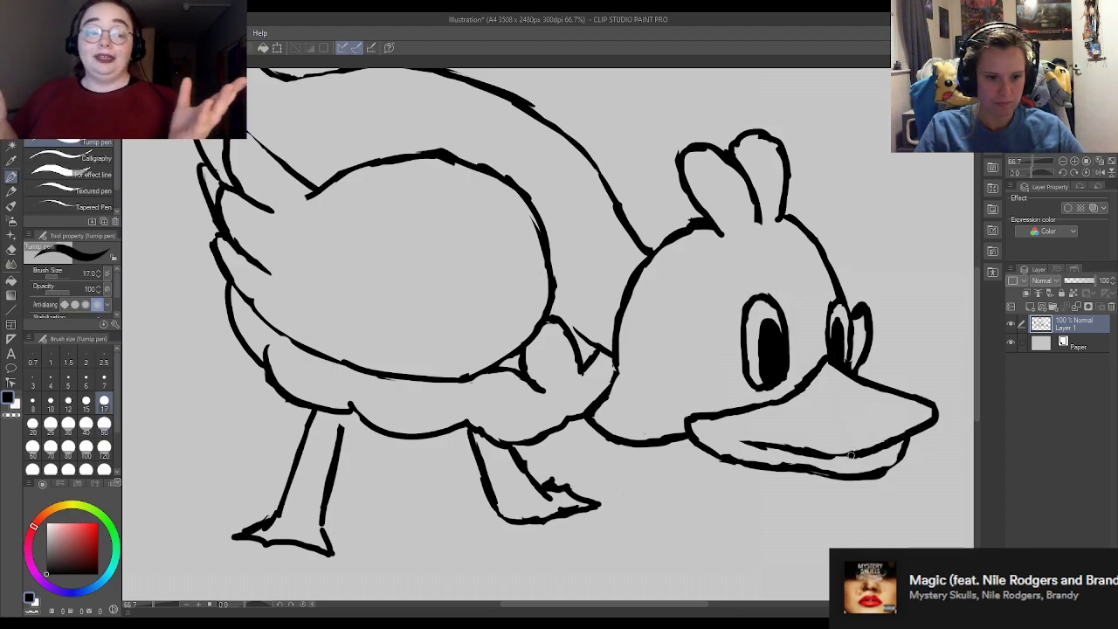
# Step: Redraw the Ducklett's mouth line as a smoother curve and thin its inner end to a taper
pyautogui.press('e')
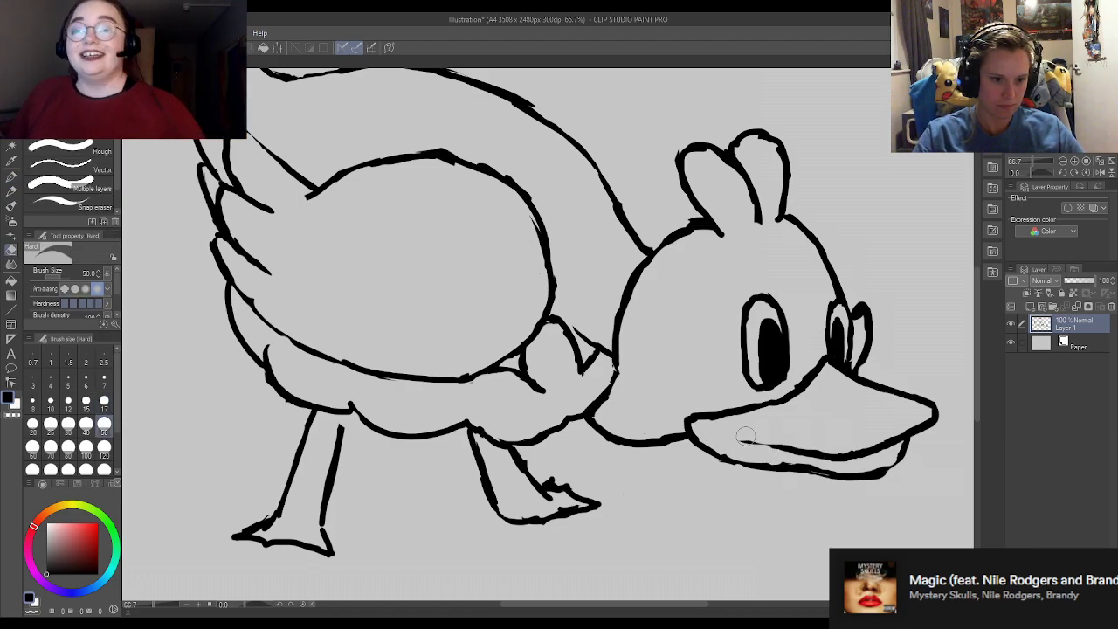
pyautogui.press('p')
pyautogui.moveTo(743, 439); pyautogui.dragTo(804, 452)
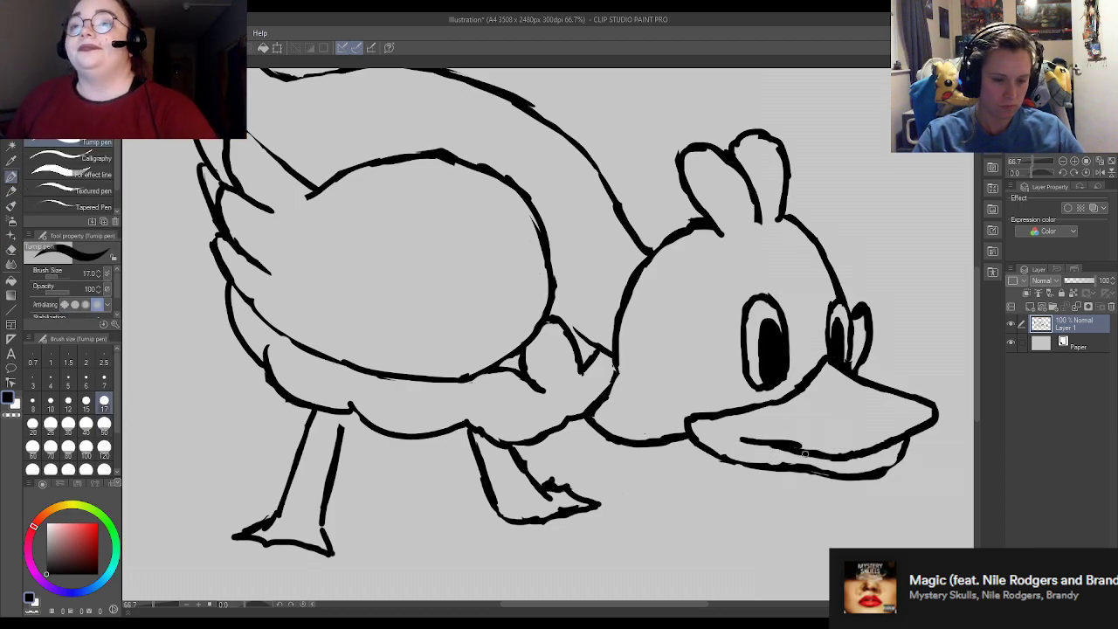
pyautogui.press('e')
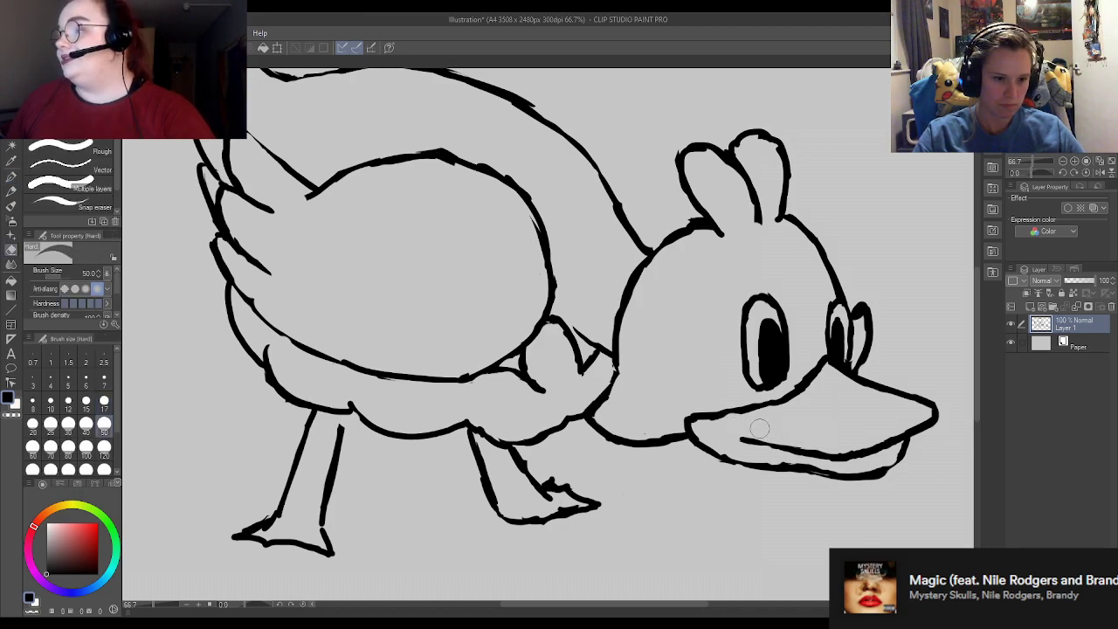
pyautogui.press('p')
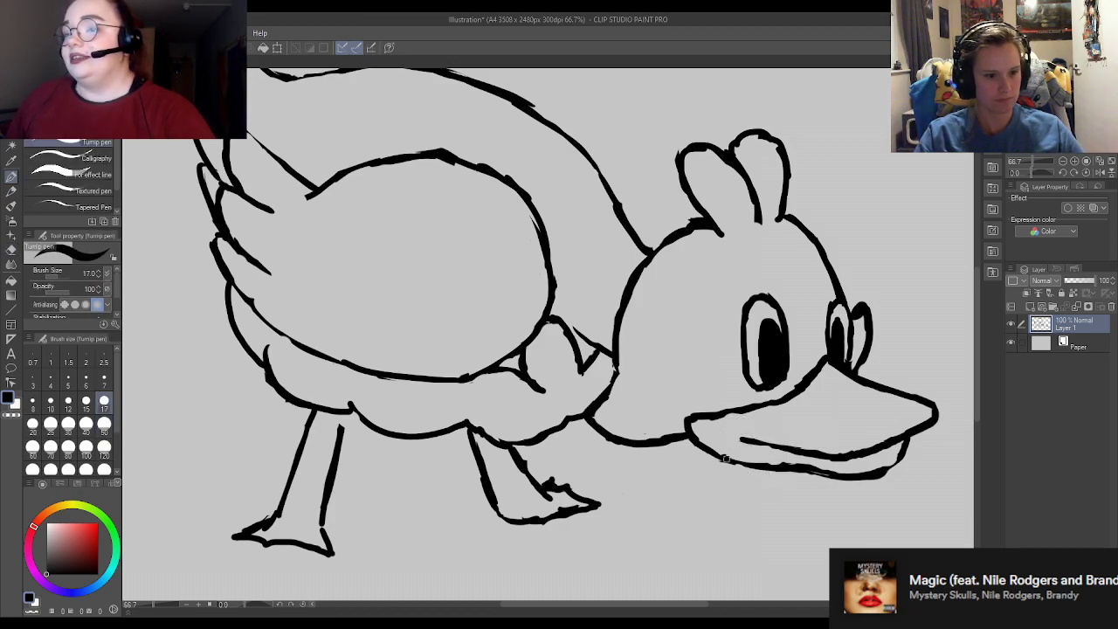
pyautogui.press('e')
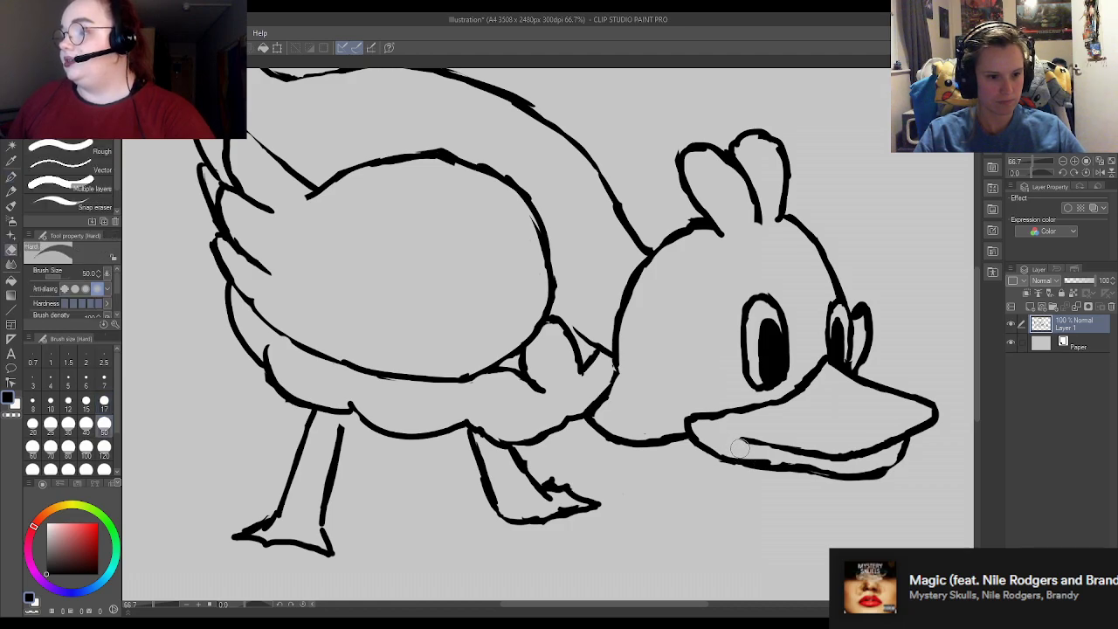
pyautogui.moveTo(766, 452); pyautogui.dragTo(771, 454)
# Step: Thin and even out the middle of the lower beak's bottom edge, alternating pen and eraser
pyautogui.press('p')
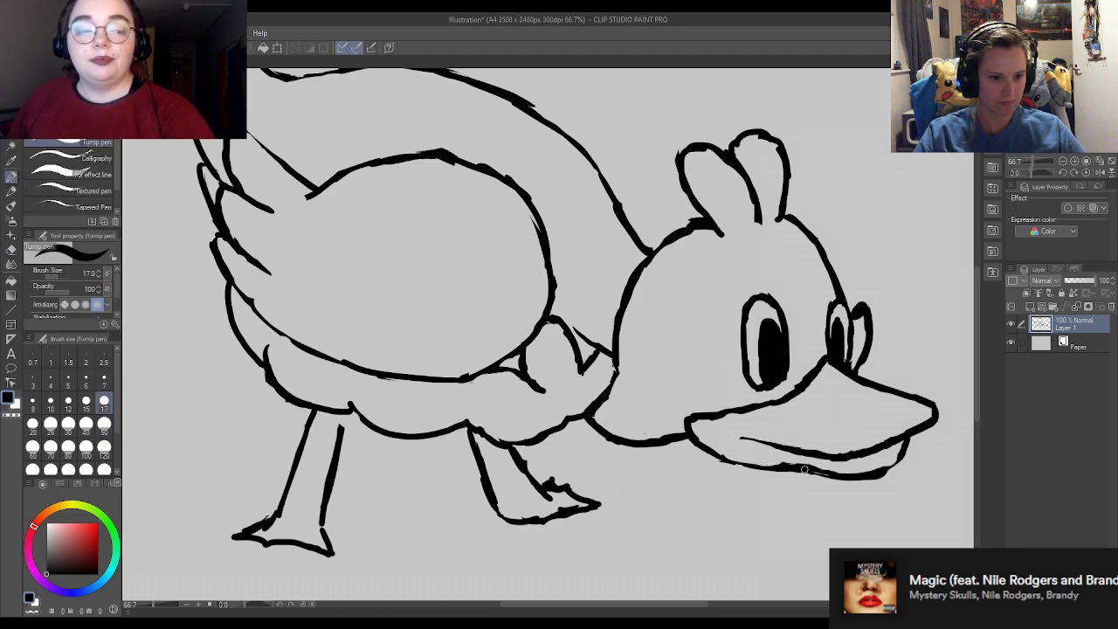
pyautogui.press('e')
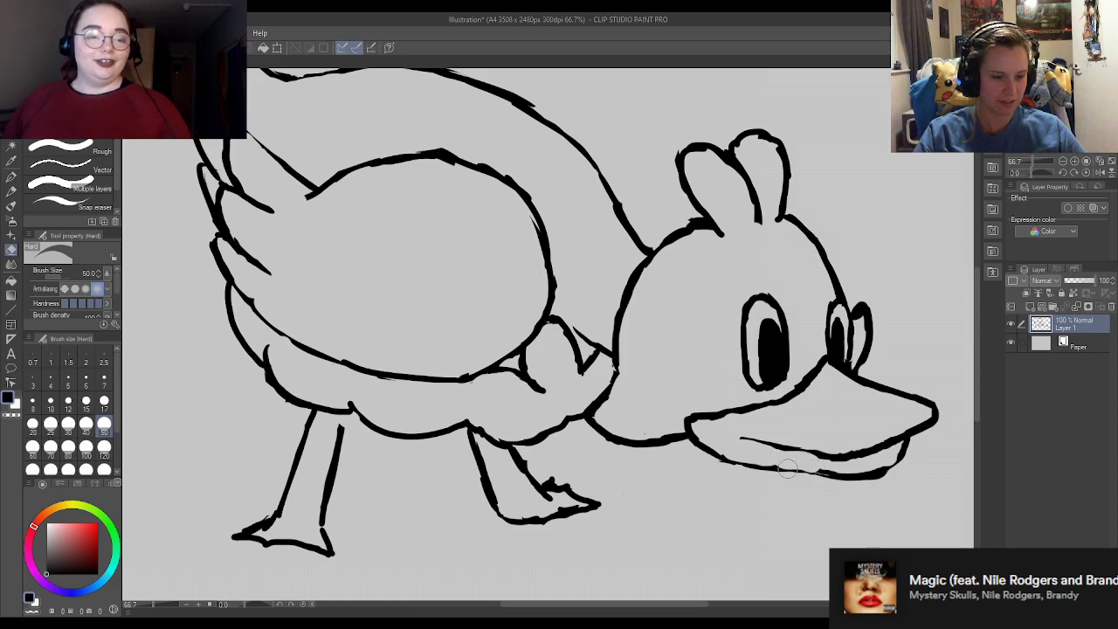
pyautogui.press('p')
pyautogui.moveTo(780, 468); pyautogui.dragTo(824, 474)
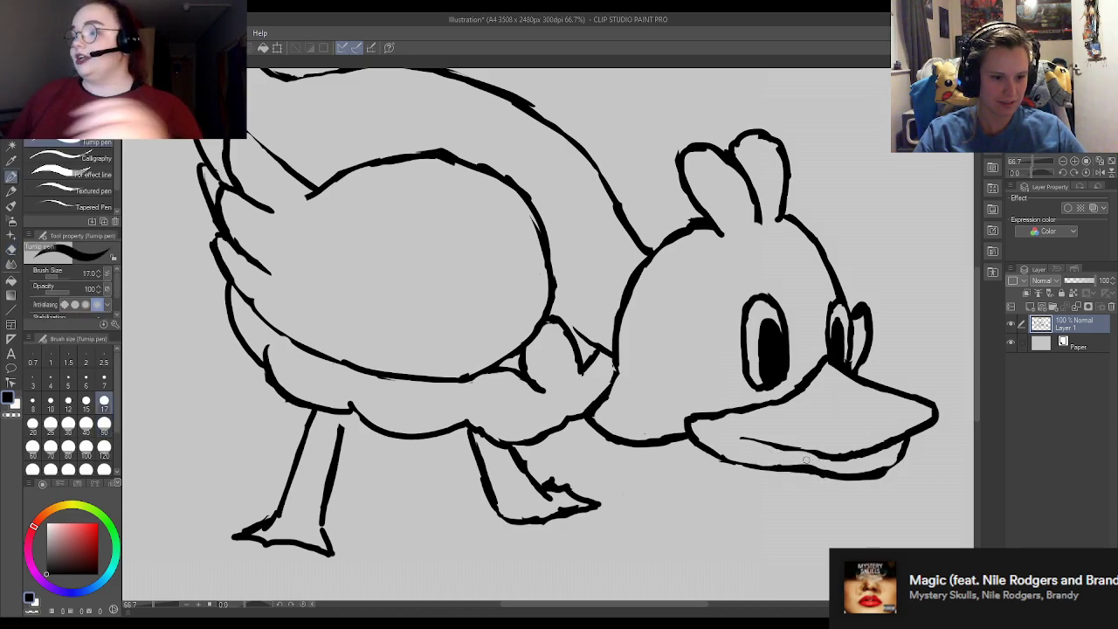
pyautogui.press('e')
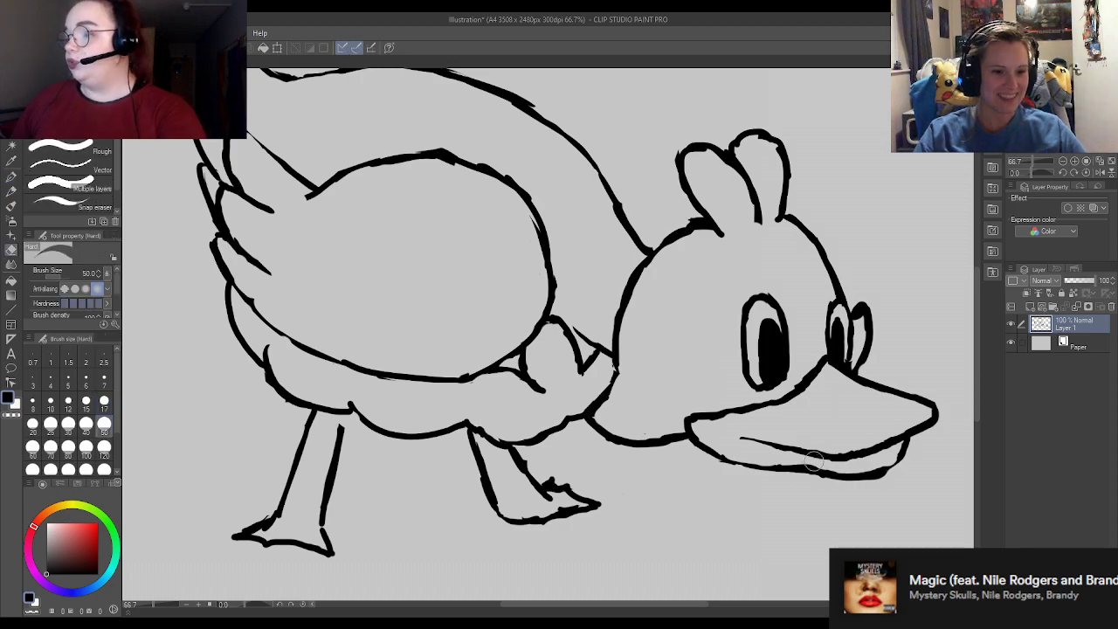
pyautogui.moveTo(791, 461)
pyautogui.mouseDown()
pyautogui.moveTo(834, 467)
pyautogui.moveTo(834, 477)
pyautogui.mouseUp()
pyautogui.press('p')
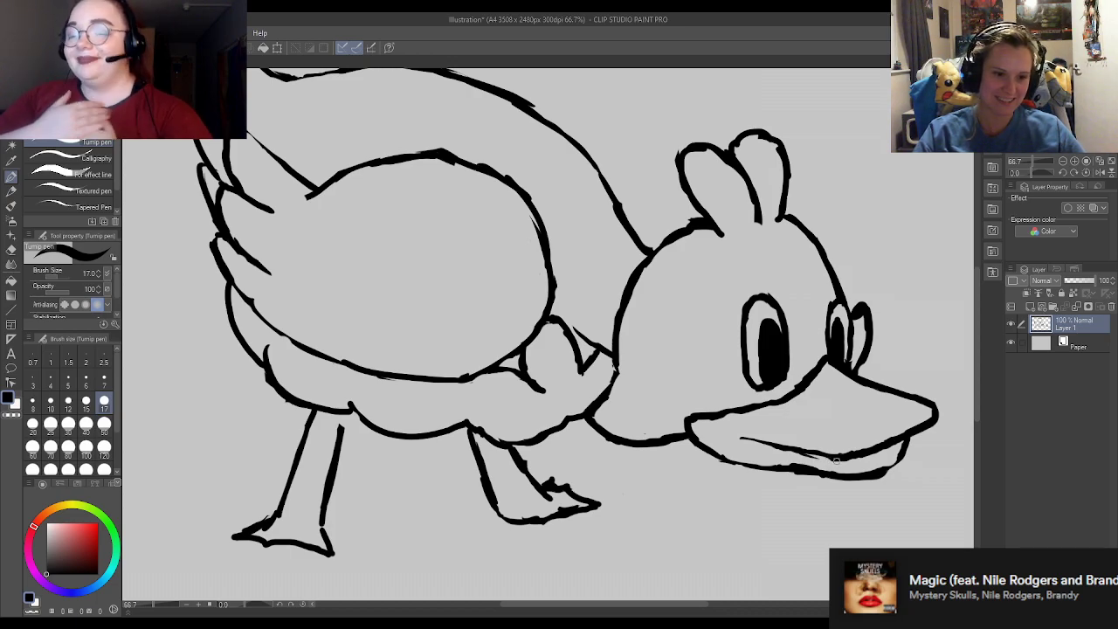
# Step: Refine the mouth line and the lower beak's bottom edge with the pen and a fine eraser at size 10
pyautogui.press('e')
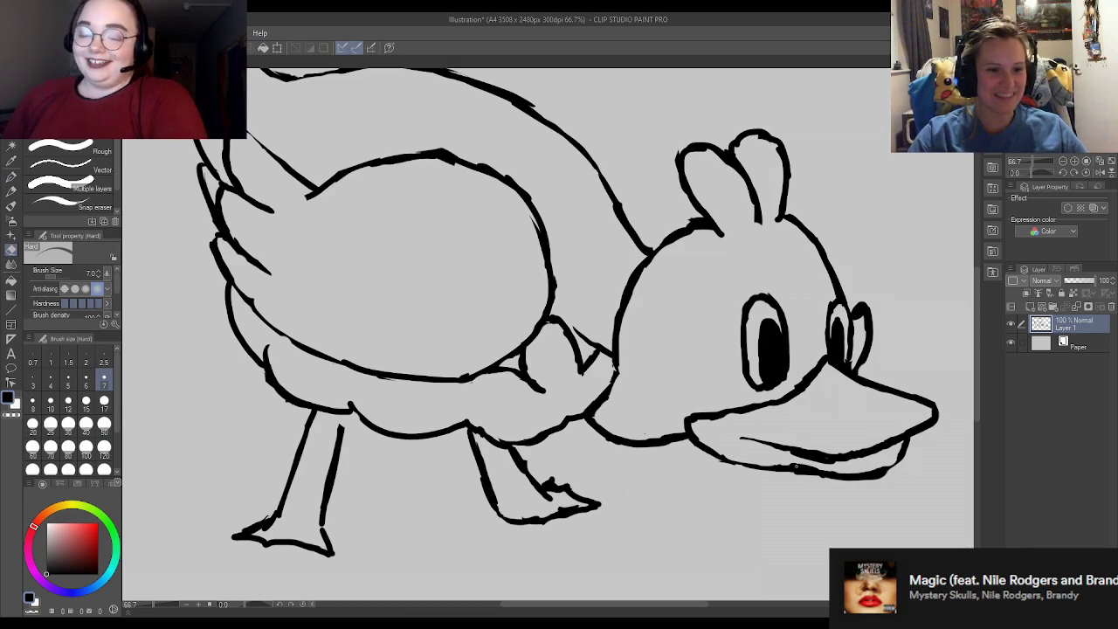
pyautogui.press('p')
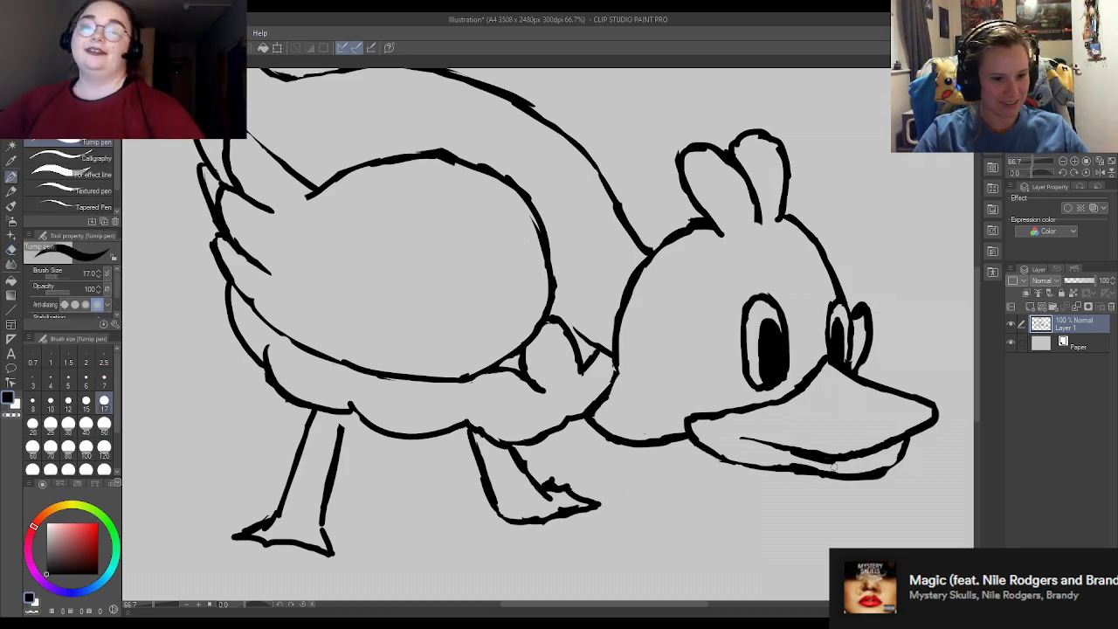
pyautogui.press('e')
pyautogui.click(50, 404)
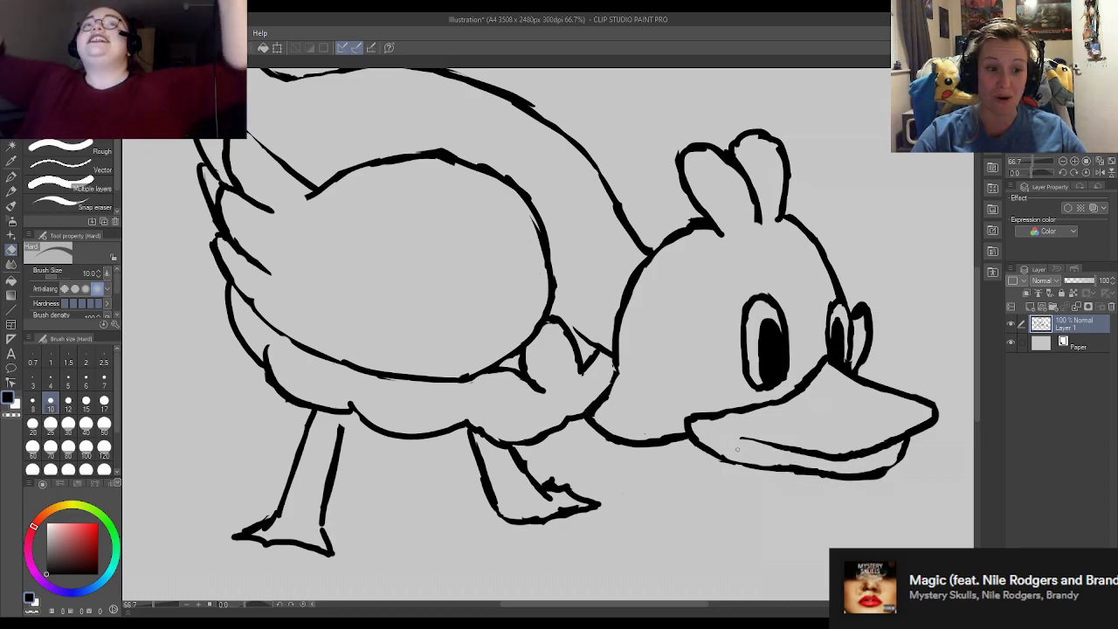
pyautogui.moveTo(814, 468); pyautogui.dragTo(772, 466)
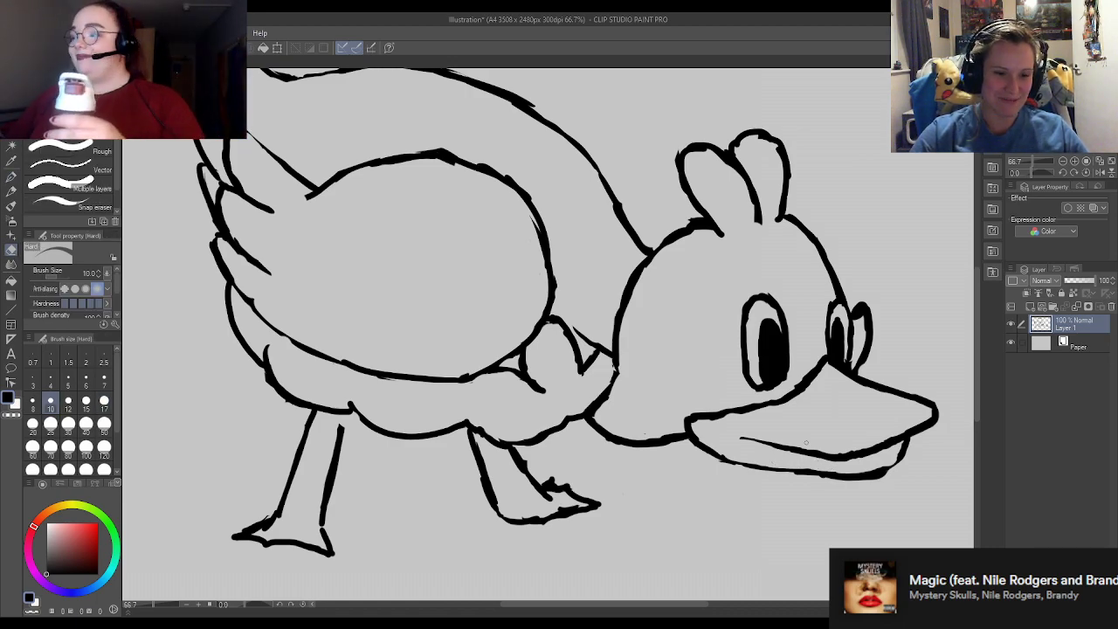
# Step: Reshape the lower beak's front corner with the pen at size 17 and trim its outer side with the eraser
pyautogui.press('p')
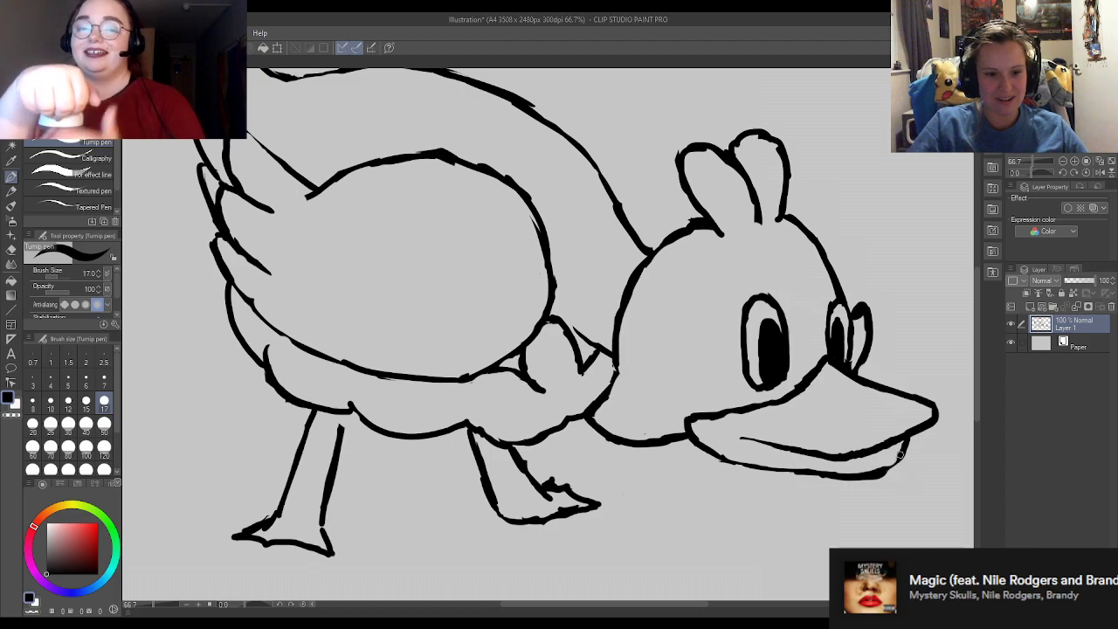
pyautogui.moveTo(901, 453); pyautogui.dragTo(892, 469)
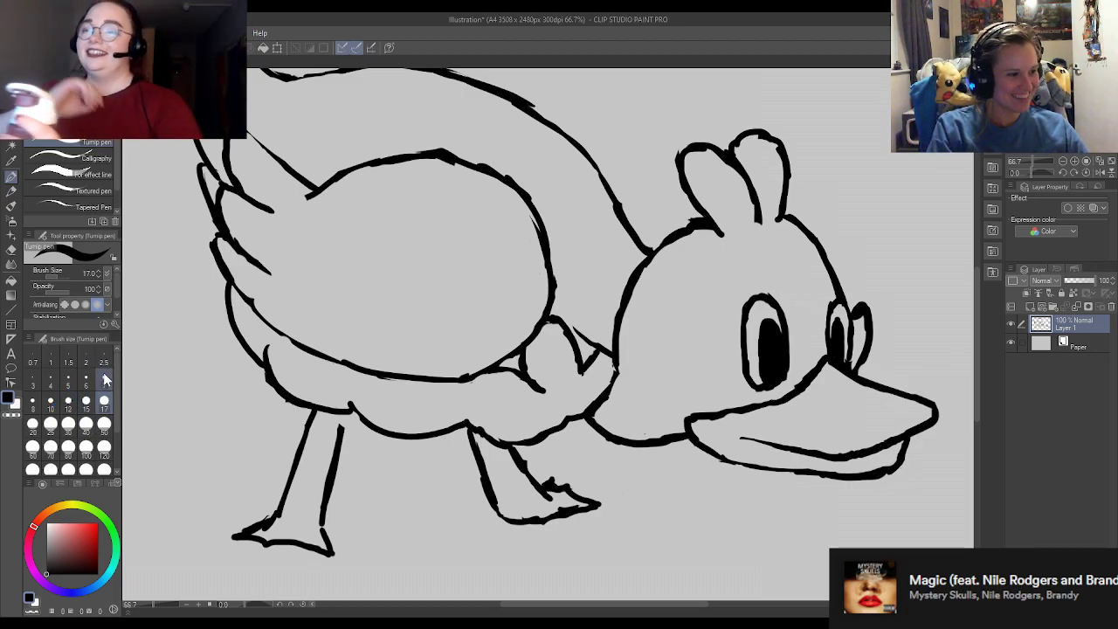
pyautogui.press('e')
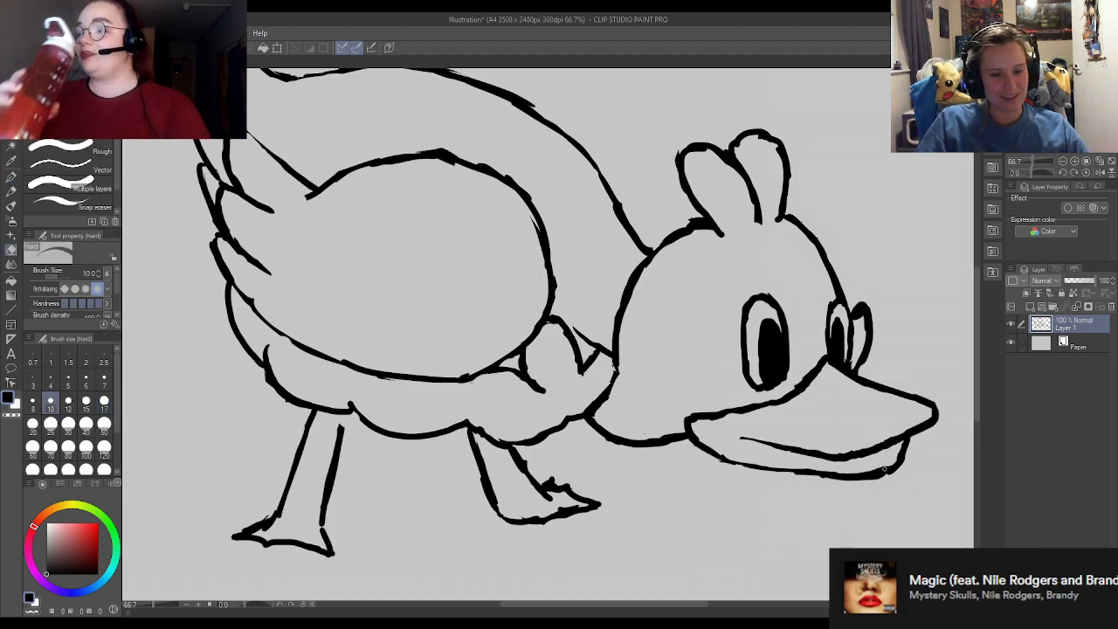
pyautogui.press('p')
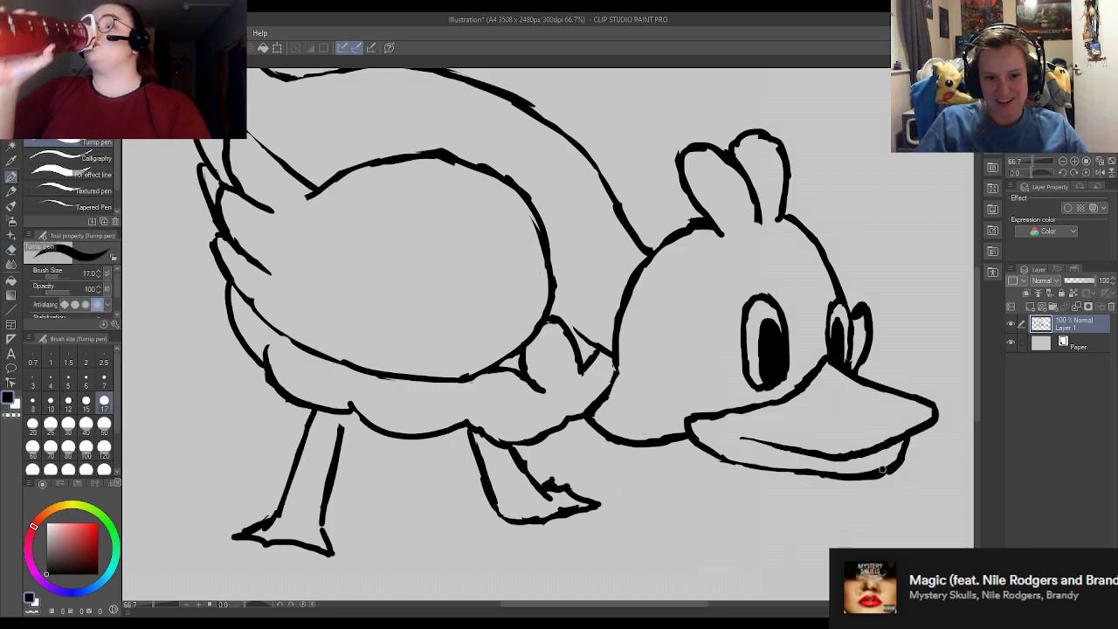
pyautogui.press('e')
pyautogui.moveTo(904, 466); pyautogui.dragTo(871, 485)
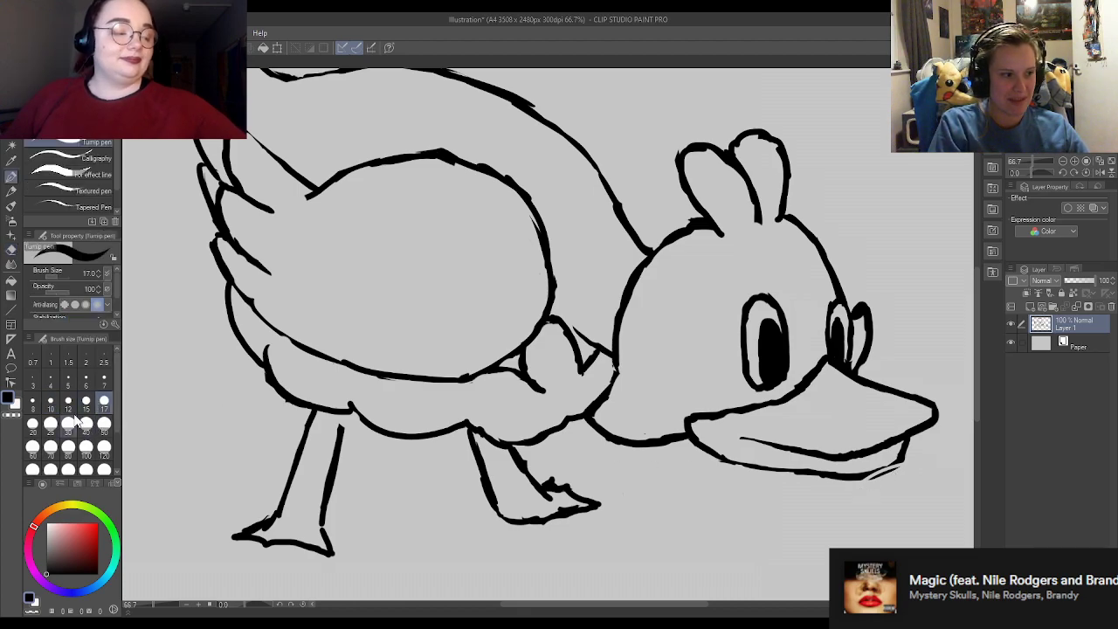
# Step: Clear the leftover corner marks with the eraser at size 25 and redraw the lower beak's front end as a rounded curve
pyautogui.click(50, 424)
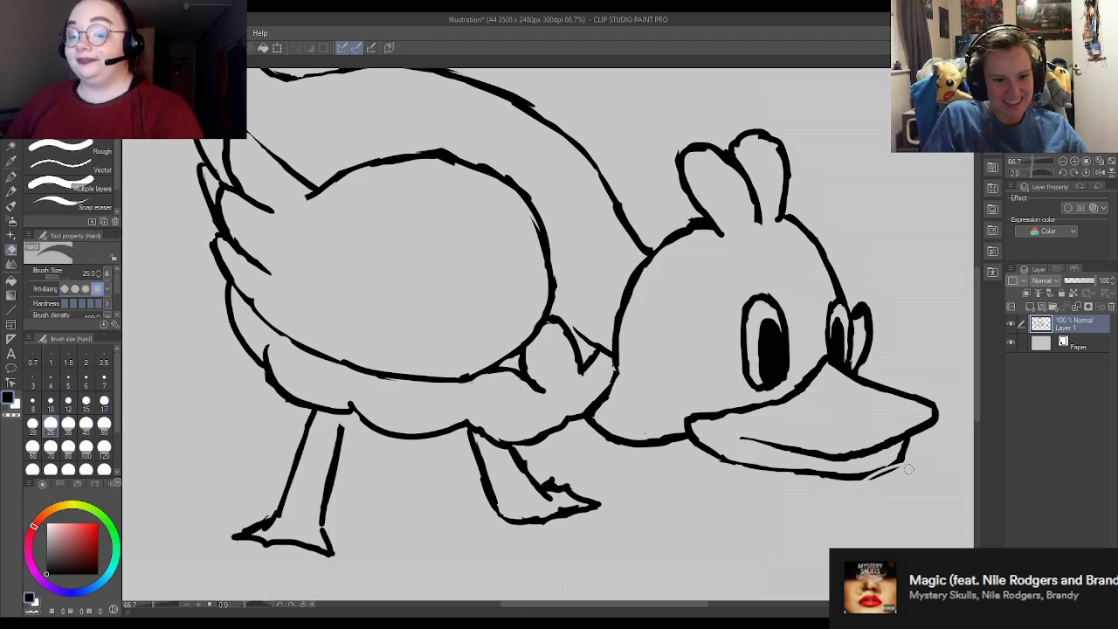
pyautogui.press('p')
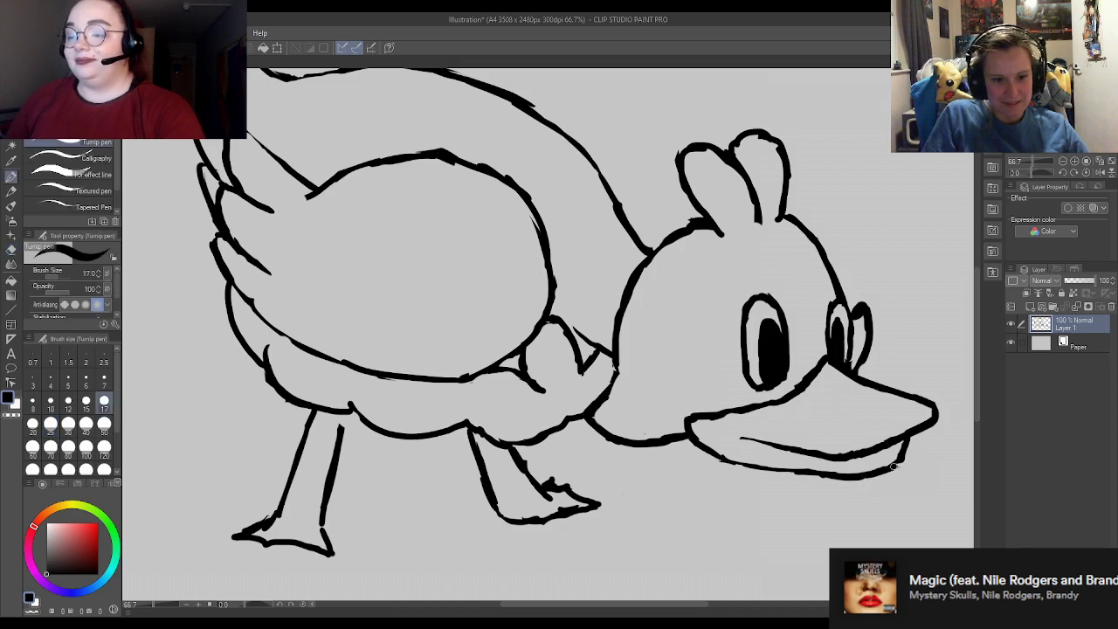
pyautogui.press('e')
pyautogui.moveTo(891, 472)
pyautogui.mouseDown()
pyautogui.moveTo(920, 463)
pyautogui.moveTo(850, 482)
pyautogui.mouseUp()
pyautogui.press('p')
pyautogui.press('e')
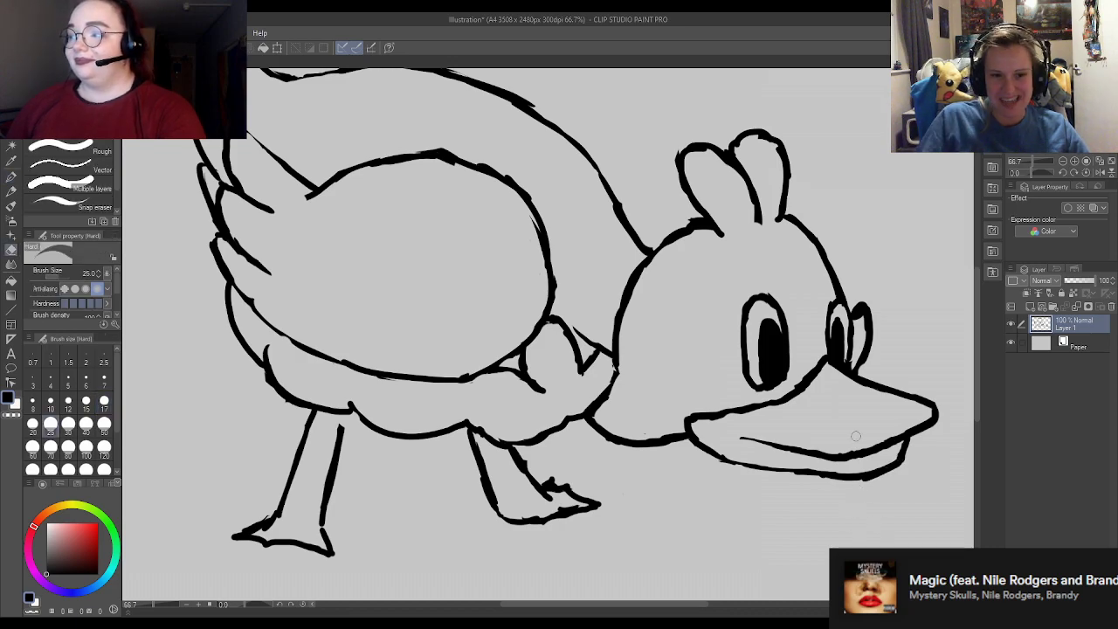
# Step: Add a new raster layer for the colours and place it beneath the line art layer
pyautogui.scroll(-5, 788, 333)
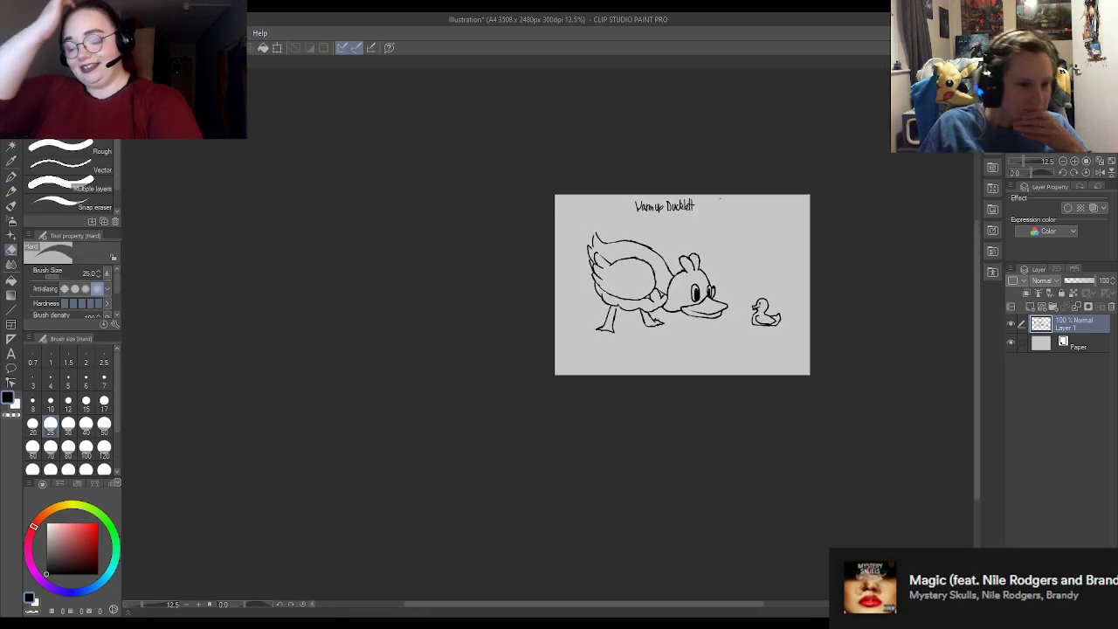
pyautogui.scroll(4, 810, 154)
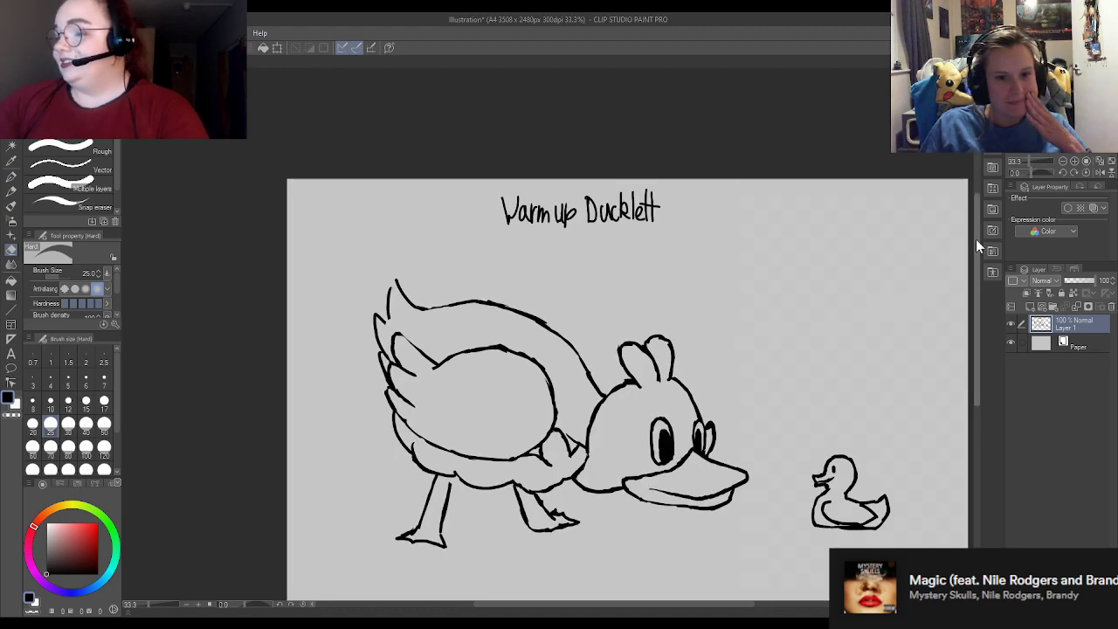
pyautogui.click(1036, 308)
pyautogui.scroll(-1, 437, 246)
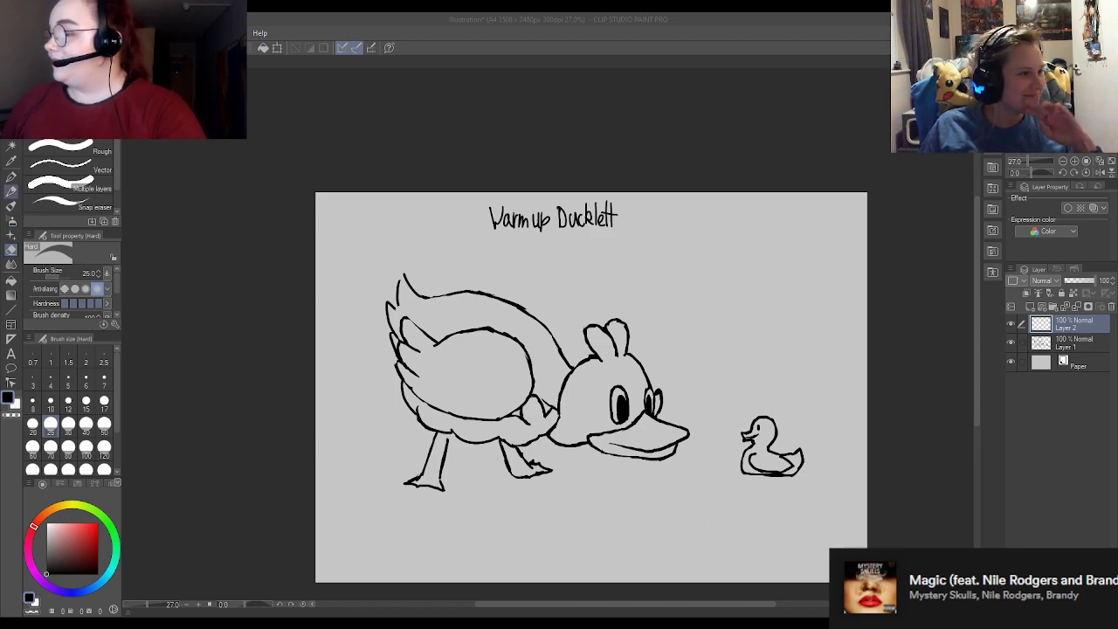
pyautogui.click(12, 175)
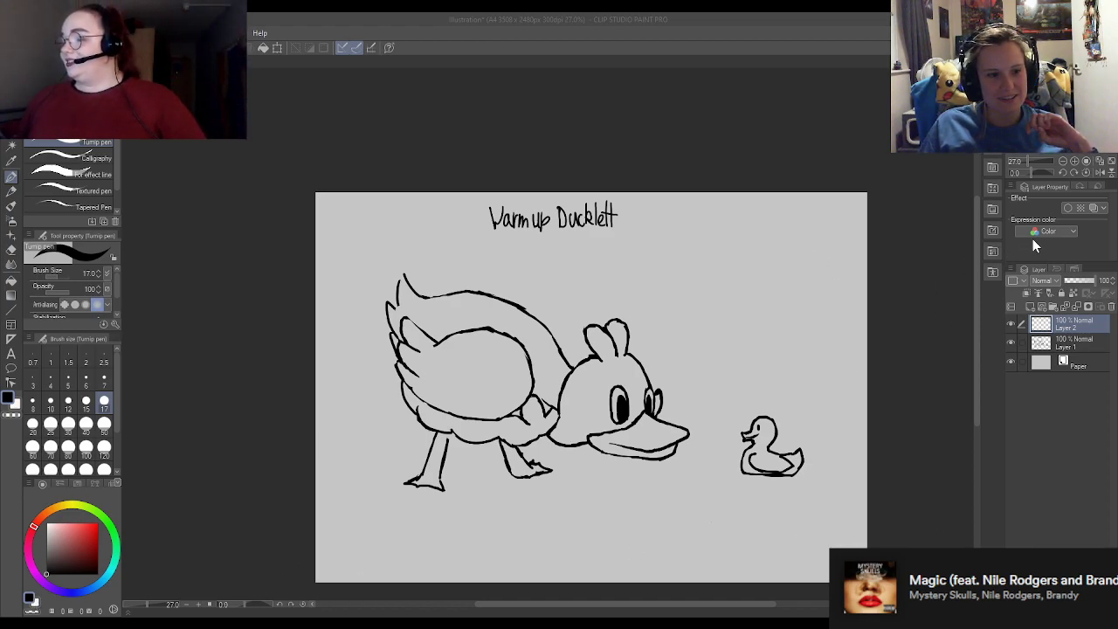
pyautogui.moveTo(1053, 322); pyautogui.dragTo(1072, 355)
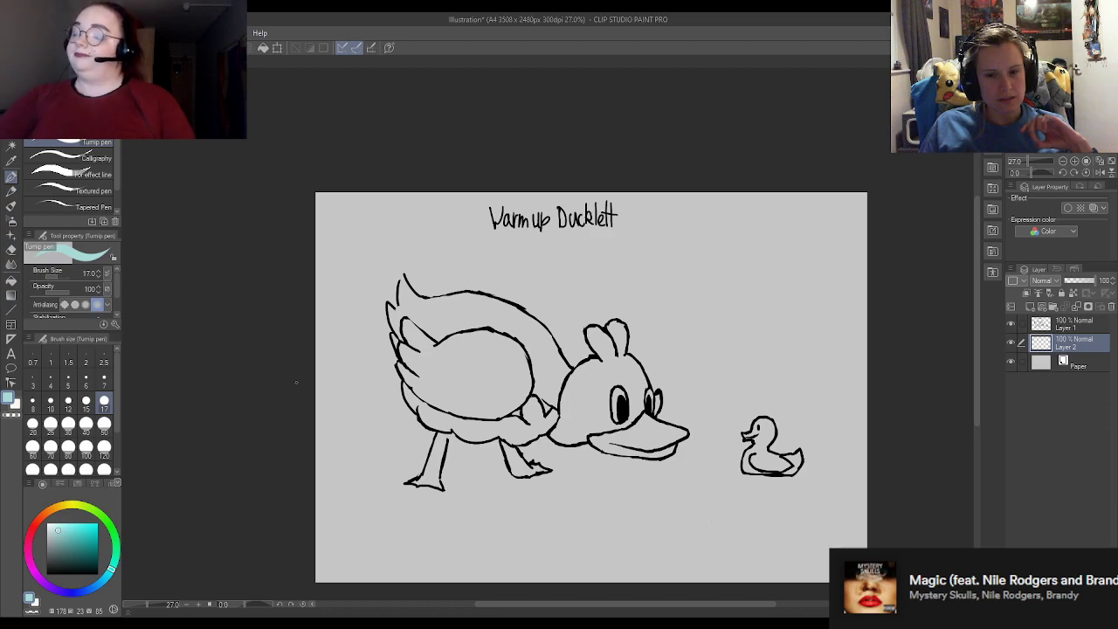
# Step: Paint the Ducklett's body, head, beak and legs flat light teal (H 178, S 23, V 85) with the Turnip pen at size 120
pyautogui.click(104, 423)
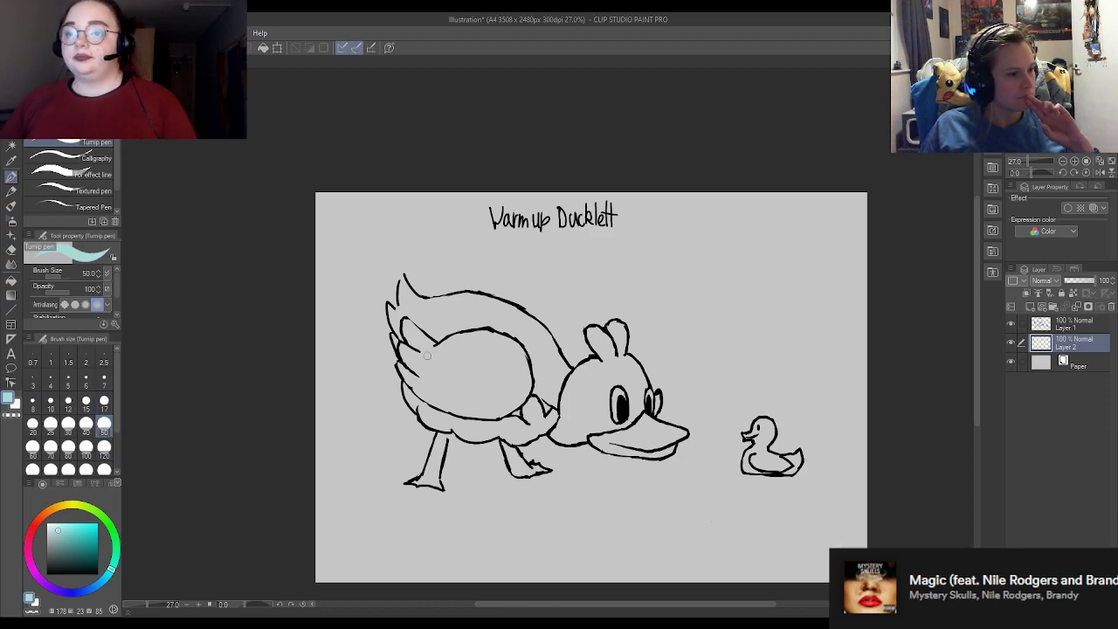
pyautogui.scroll(2, 437, 357)
pyautogui.scroll(1, 431, 359)
pyautogui.click(104, 447)
pyautogui.moveTo(385, 343)
pyautogui.mouseDown()
pyautogui.moveTo(467, 409)
pyautogui.moveTo(448, 321)
pyautogui.moveTo(496, 441)
pyautogui.moveTo(516, 427)
pyautogui.moveTo(490, 359)
pyautogui.moveTo(503, 350)
pyautogui.moveTo(550, 393)
pyautogui.moveTo(546, 332)
pyautogui.moveTo(578, 341)
pyautogui.moveTo(611, 408)
pyautogui.moveTo(639, 430)
pyautogui.moveTo(642, 404)
pyautogui.moveTo(595, 336)
pyautogui.moveTo(469, 290)
pyautogui.moveTo(408, 296)
pyautogui.moveTo(397, 325)
pyautogui.moveTo(405, 396)
pyautogui.moveTo(387, 381)
pyautogui.moveTo(396, 422)
pyautogui.moveTo(421, 456)
pyautogui.moveTo(475, 483)
pyautogui.moveTo(496, 466)
pyautogui.moveTo(474, 463)
pyautogui.moveTo(487, 478)
pyautogui.moveTo(591, 466)
pyautogui.moveTo(578, 490)
pyautogui.moveTo(593, 500)
pyautogui.moveTo(646, 461)
pyautogui.moveTo(690, 463)
pyautogui.moveTo(697, 429)
pyautogui.moveTo(607, 322)
pyautogui.moveTo(635, 338)
pyautogui.moveTo(599, 329)
pyautogui.moveTo(611, 335)
pyautogui.moveTo(590, 295)
pyautogui.moveTo(524, 267)
pyautogui.moveTo(469, 262)
pyautogui.moveTo(405, 285)
pyautogui.moveTo(378, 241)
pyautogui.moveTo(390, 260)
pyautogui.moveTo(373, 276)
pyautogui.moveTo(354, 270)
pyautogui.moveTo(398, 307)
pyautogui.moveTo(481, 280)
pyautogui.mouseUp()
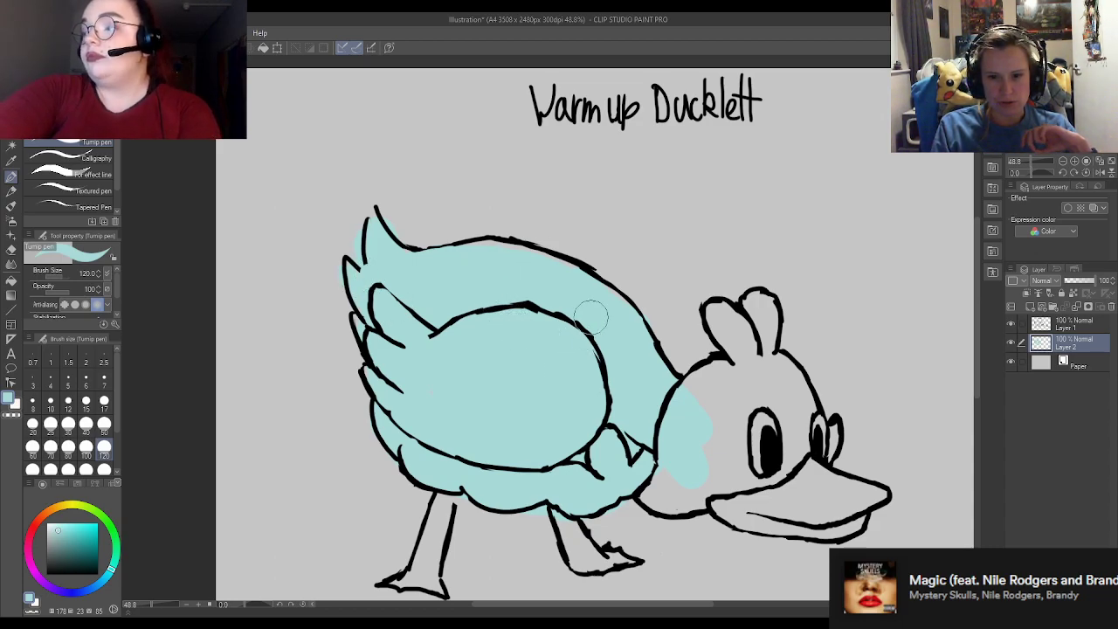
pyautogui.moveTo(673, 458)
pyautogui.mouseDown()
pyautogui.moveTo(677, 497)
pyautogui.moveTo(705, 433)
pyautogui.moveTo(731, 439)
pyautogui.moveTo(707, 420)
pyautogui.moveTo(724, 382)
pyautogui.moveTo(710, 381)
pyautogui.moveTo(739, 368)
pyautogui.moveTo(737, 334)
pyautogui.moveTo(720, 319)
pyautogui.moveTo(739, 348)
pyautogui.moveTo(763, 320)
pyautogui.moveTo(752, 398)
pyautogui.moveTo(755, 382)
pyautogui.moveTo(786, 410)
pyautogui.moveTo(799, 453)
pyautogui.moveTo(771, 363)
pyautogui.moveTo(798, 471)
pyautogui.moveTo(778, 495)
pyautogui.moveTo(788, 485)
pyautogui.moveTo(740, 486)
pyautogui.moveTo(741, 509)
pyautogui.moveTo(735, 501)
pyautogui.moveTo(751, 498)
pyautogui.moveTo(739, 489)
pyautogui.moveTo(767, 512)
pyautogui.moveTo(825, 523)
pyautogui.moveTo(850, 504)
pyautogui.moveTo(827, 491)
pyautogui.moveTo(852, 515)
pyautogui.mouseUp()
pyautogui.moveTo(563, 517)
pyautogui.mouseDown()
pyautogui.moveTo(581, 552)
pyautogui.moveTo(616, 559)
pyautogui.moveTo(601, 556)
pyautogui.mouseUp()
pyautogui.moveTo(437, 528)
pyautogui.mouseDown()
pyautogui.moveTo(423, 573)
pyautogui.moveTo(397, 579)
pyautogui.moveTo(443, 581)
pyautogui.mouseUp()
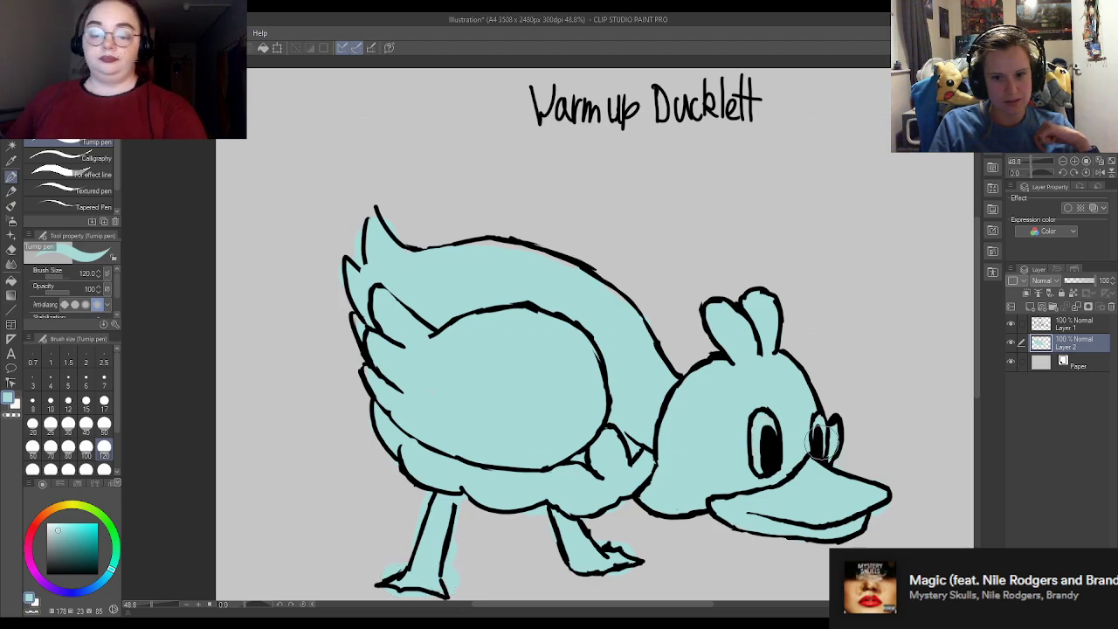
# Step: Fill the remaining unpainted gaps along the Ducklett's tail and upper back with the light teal
pyautogui.scroll(-3, 463, 233)
pyautogui.scroll(5, 397, 277)
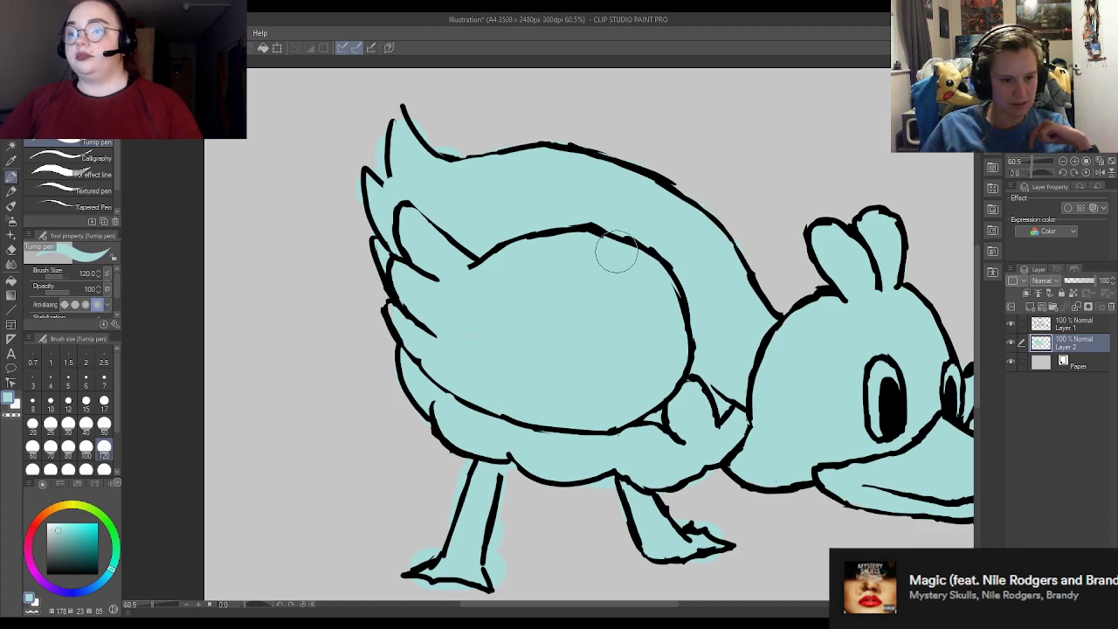
pyautogui.scroll(-4, 636, 234)
pyautogui.scroll(4, 673, 425)
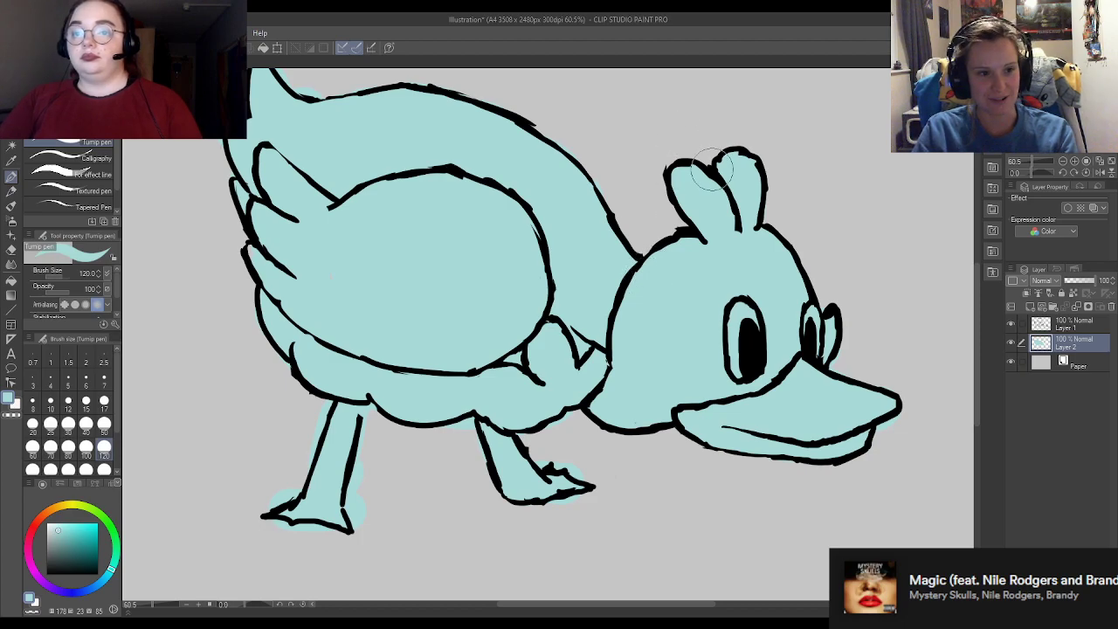
# Step: Erase the teal spilling outside the outlines of the beak, legs, feet, tail and back with the eraser at size 25
pyautogui.press('e')
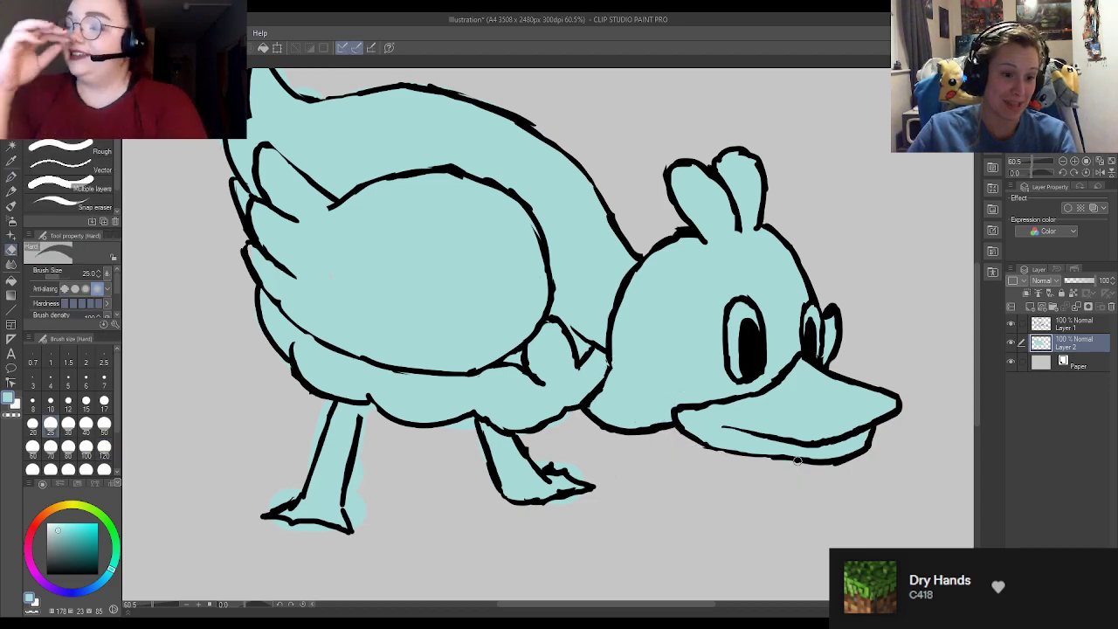
pyautogui.press('p')
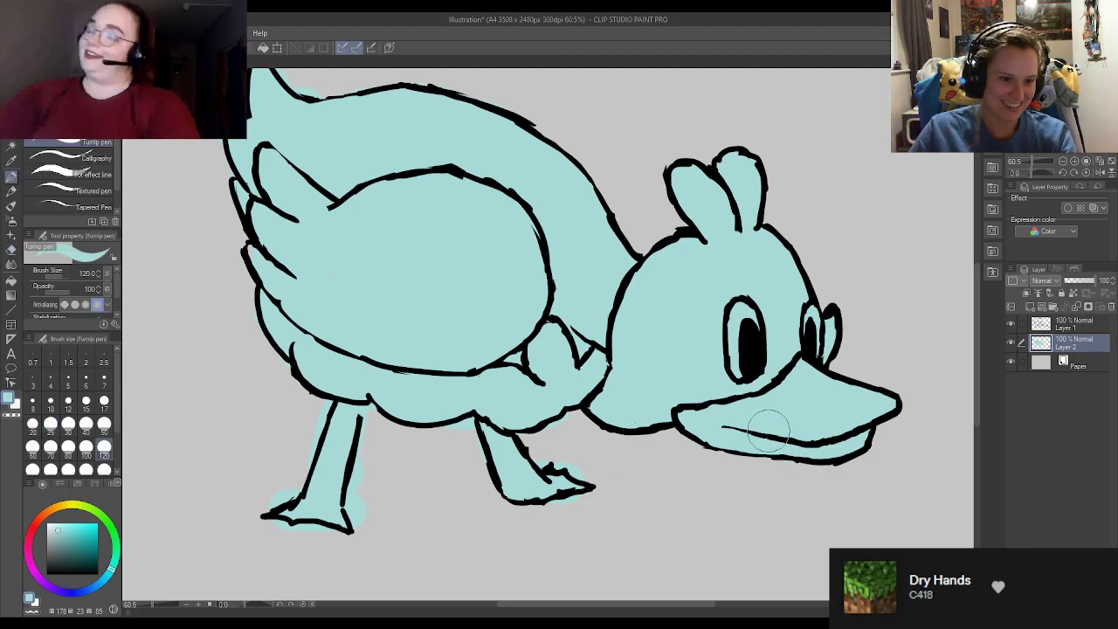
pyautogui.press('e')
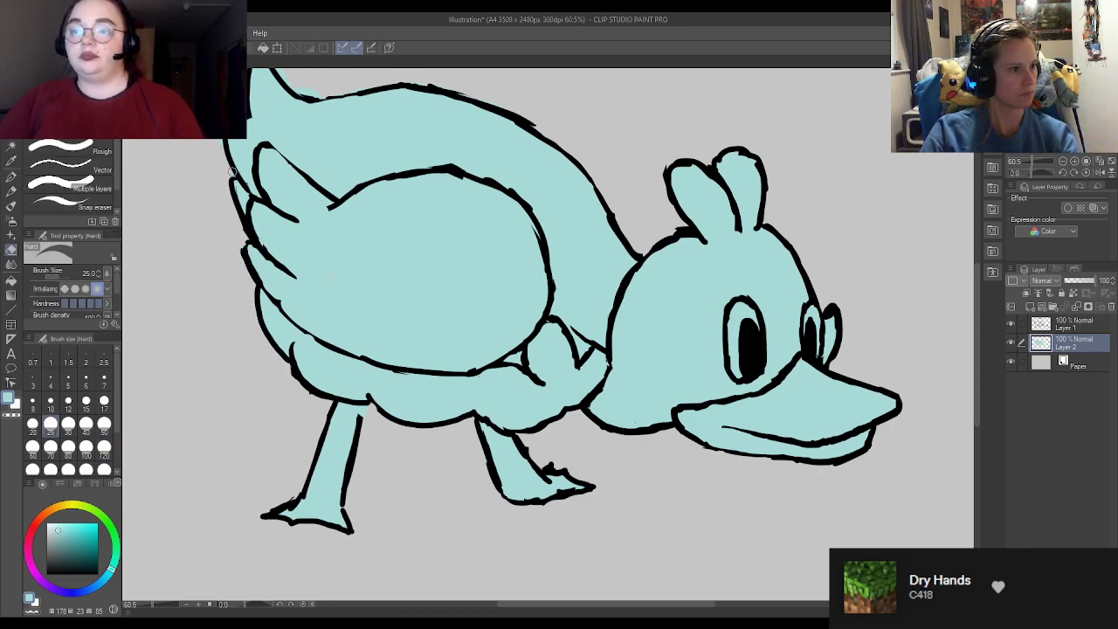
pyautogui.press('p')
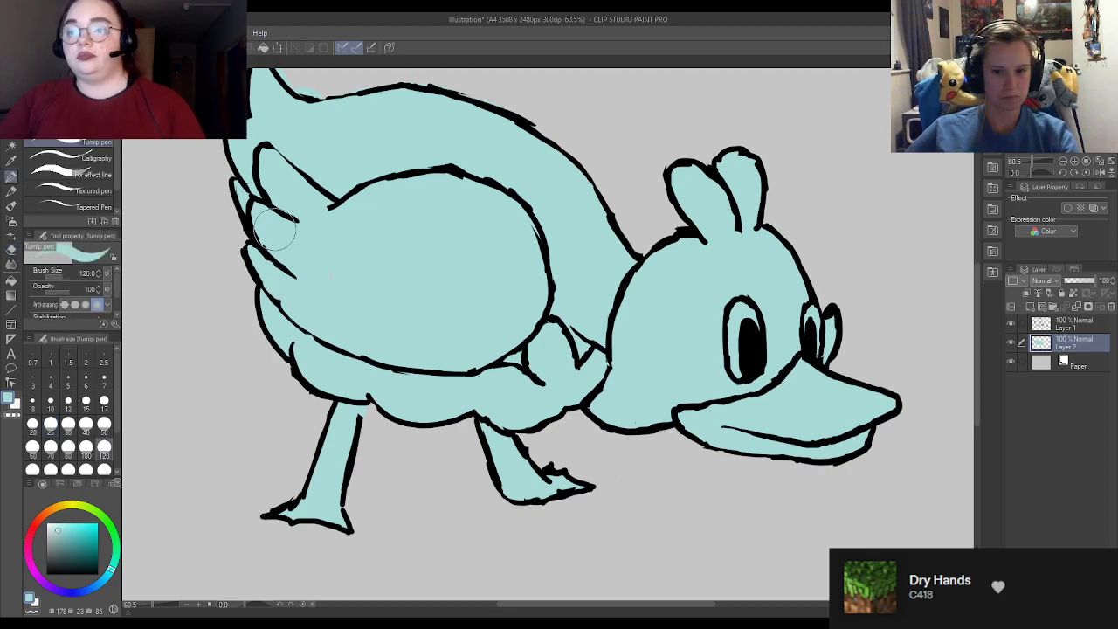
pyautogui.scroll(-2, 408, 362)
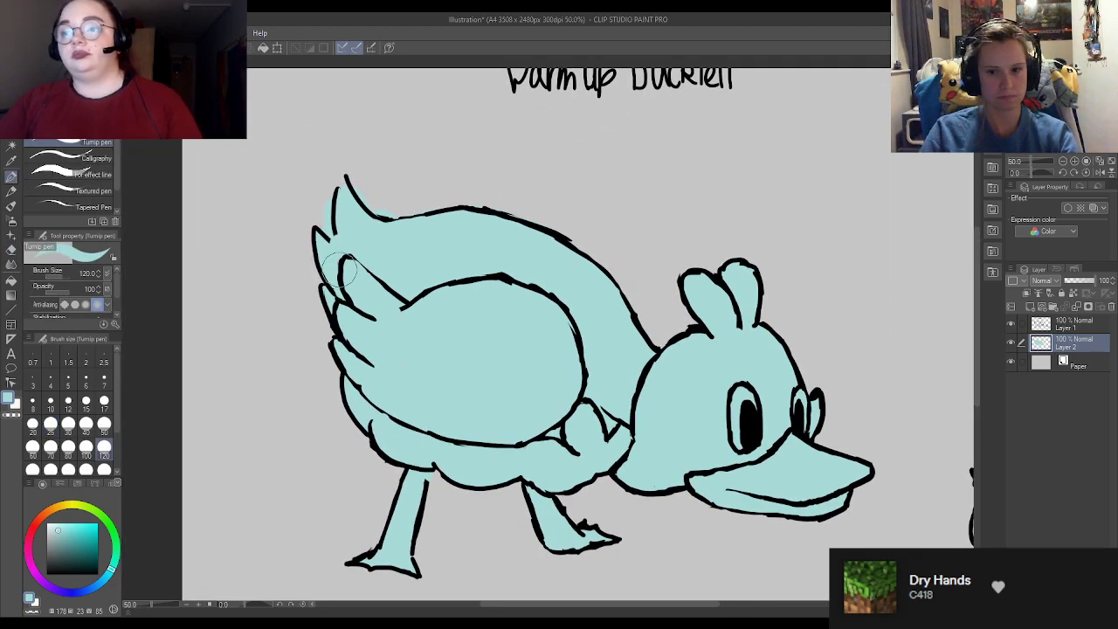
pyautogui.press('e')
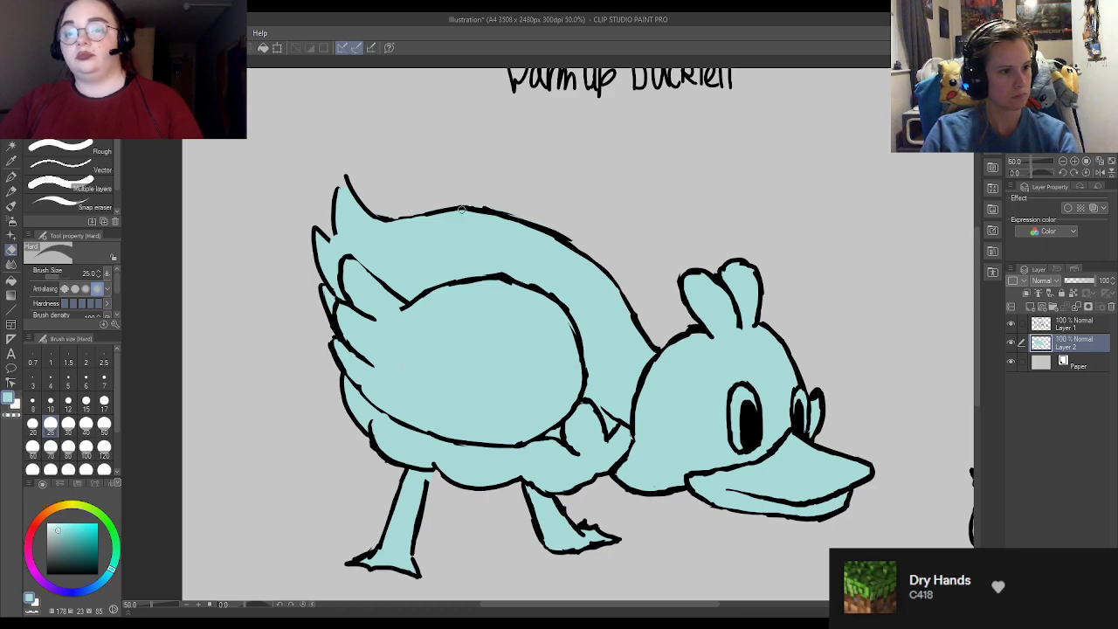
pyautogui.press('p')
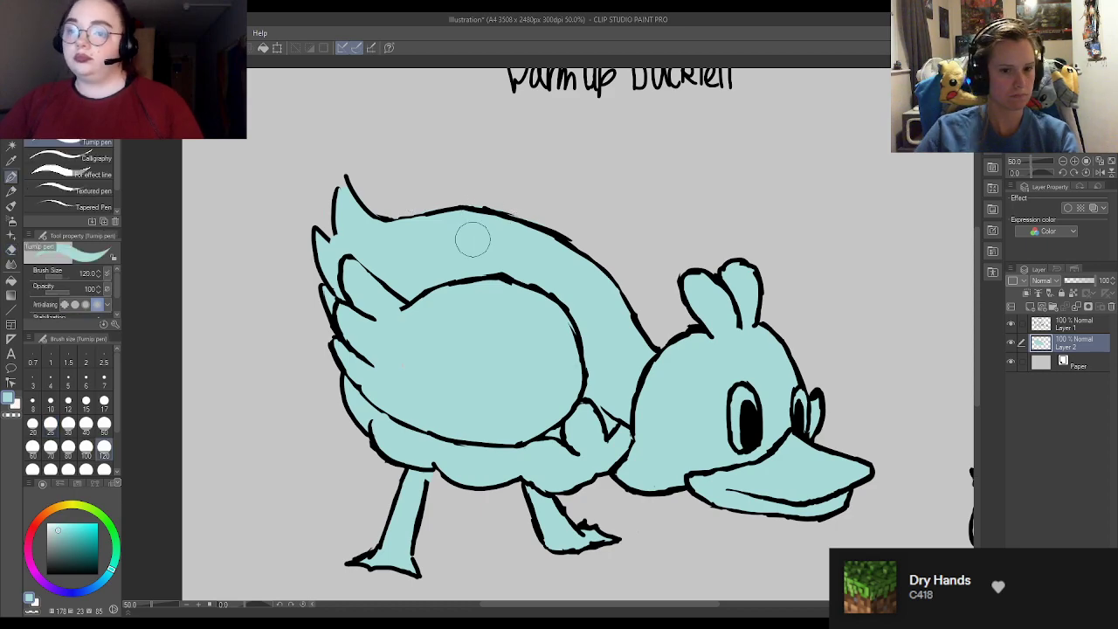
# Step: Lock the transparent pixels of the teal colour layer and pick a medium blue (H 193, S 50, V 88) for the pen
pyautogui.scroll(-2, 568, 284)
pyautogui.scroll(-1, 795, 291)
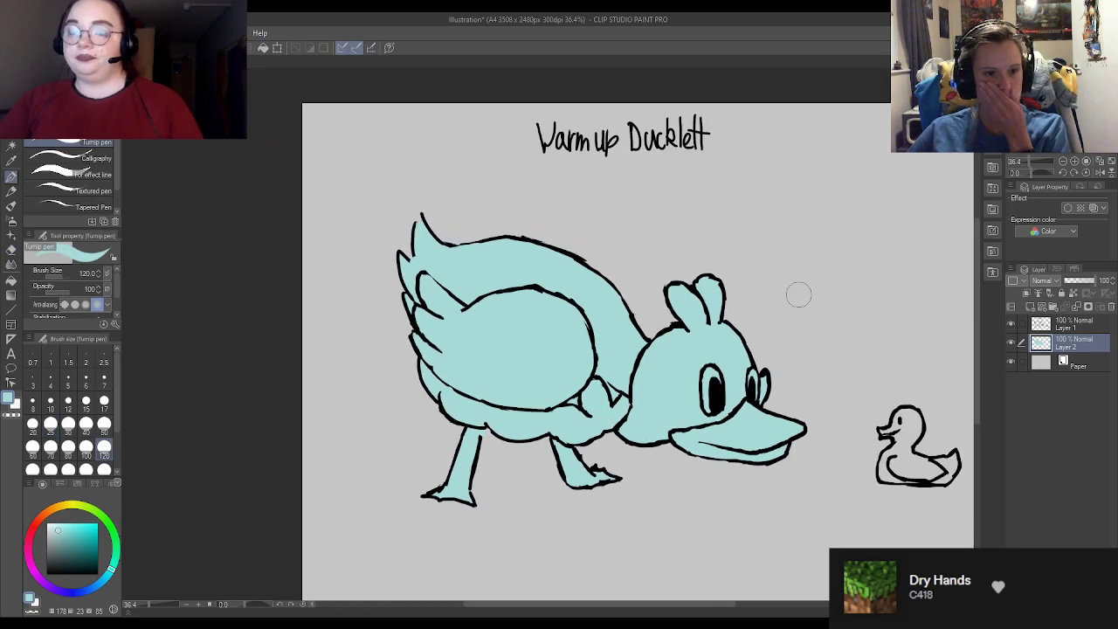
pyautogui.scroll(2, 871, 332)
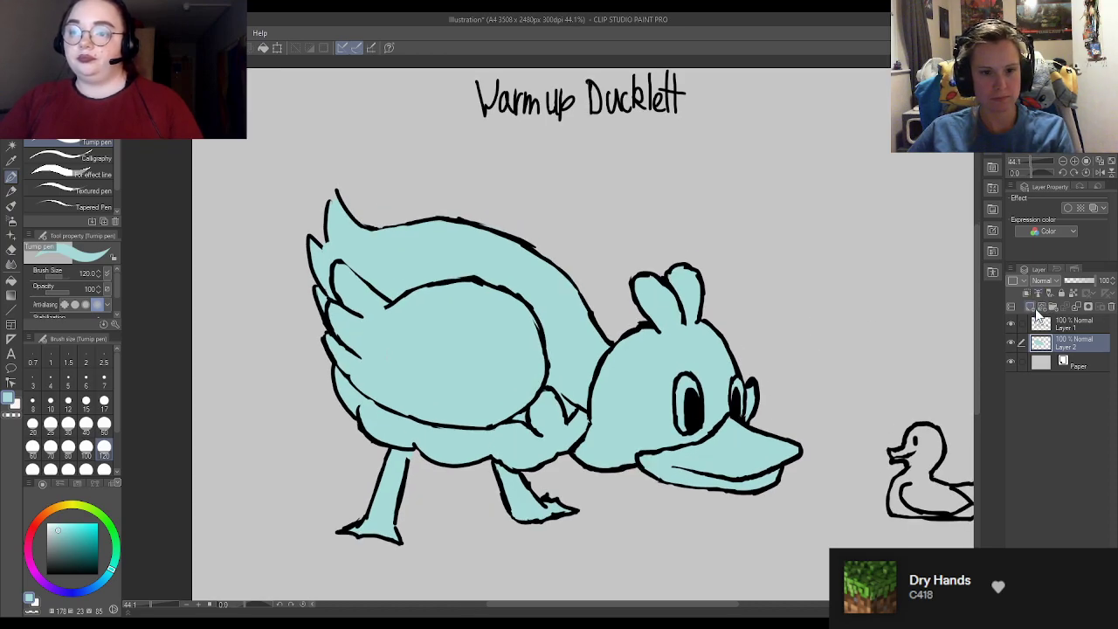
pyautogui.scroll(-1, 668, 316)
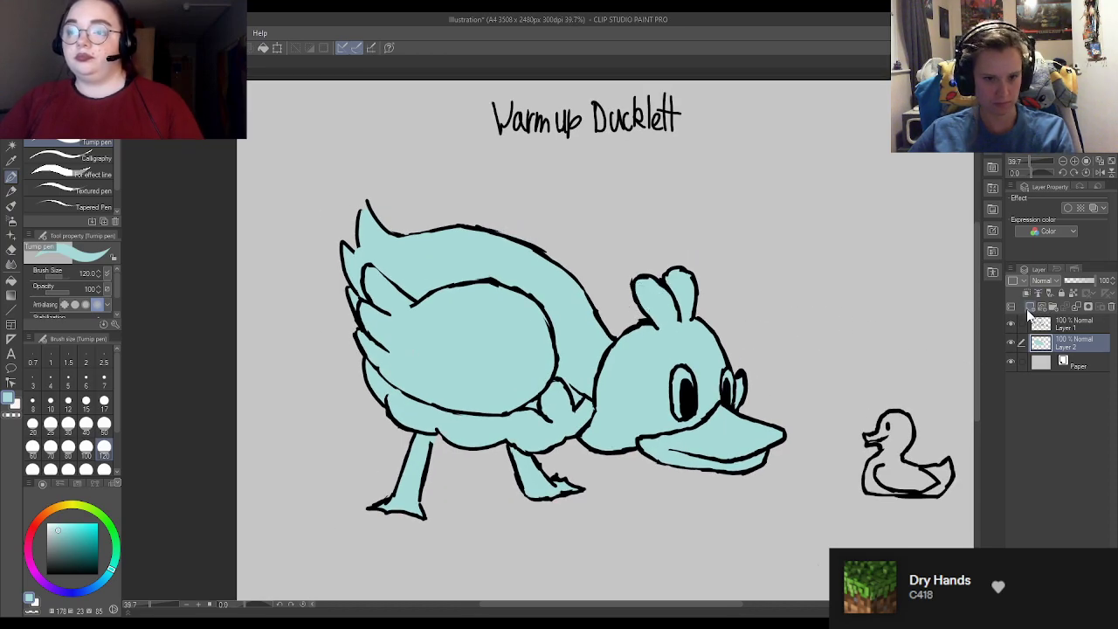
pyautogui.click(1072, 294)
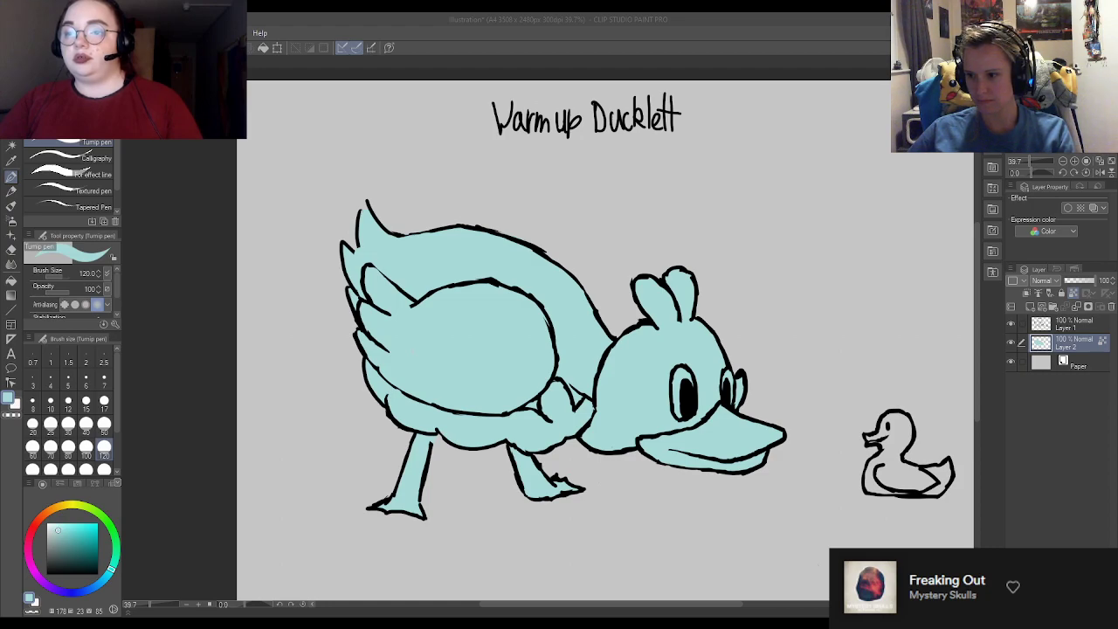
pyautogui.click(1057, 238)
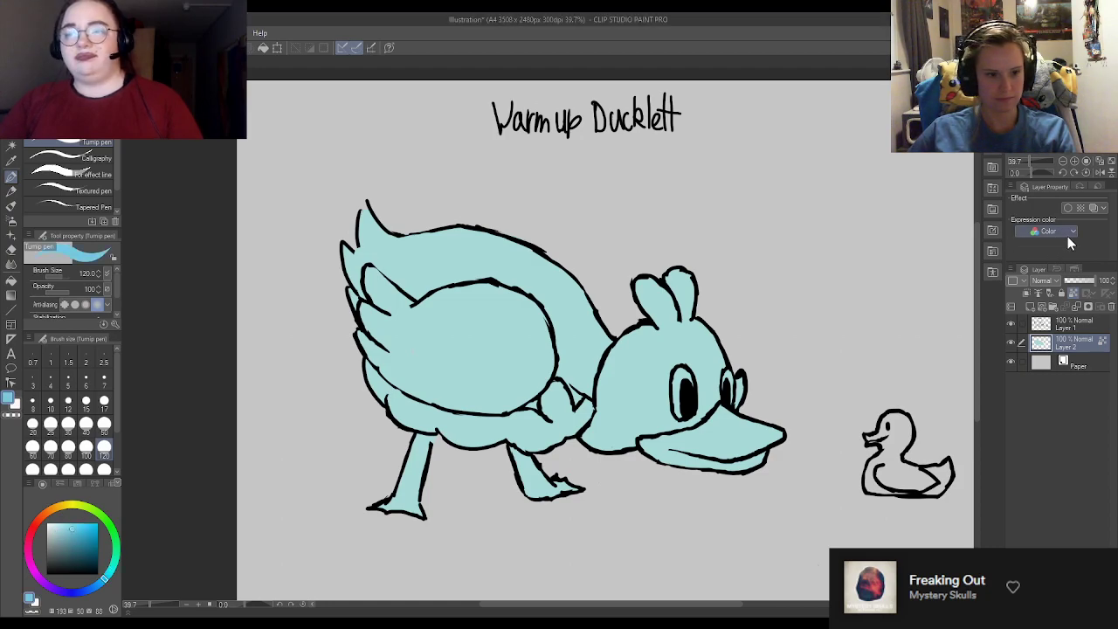
# Step: Paint the Ducklett's belly feathers darker blue and tidy their edges with a size 17 pen, using the sampled teal and blue
pyautogui.moveTo(398, 410)
pyautogui.mouseDown()
pyautogui.moveTo(364, 381)
pyautogui.moveTo(431, 427)
pyautogui.moveTo(442, 421)
pyautogui.moveTo(458, 432)
pyautogui.moveTo(457, 416)
pyautogui.moveTo(535, 439)
pyautogui.moveTo(534, 427)
pyautogui.moveTo(556, 428)
pyautogui.moveTo(557, 396)
pyautogui.moveTo(583, 407)
pyautogui.mouseUp()
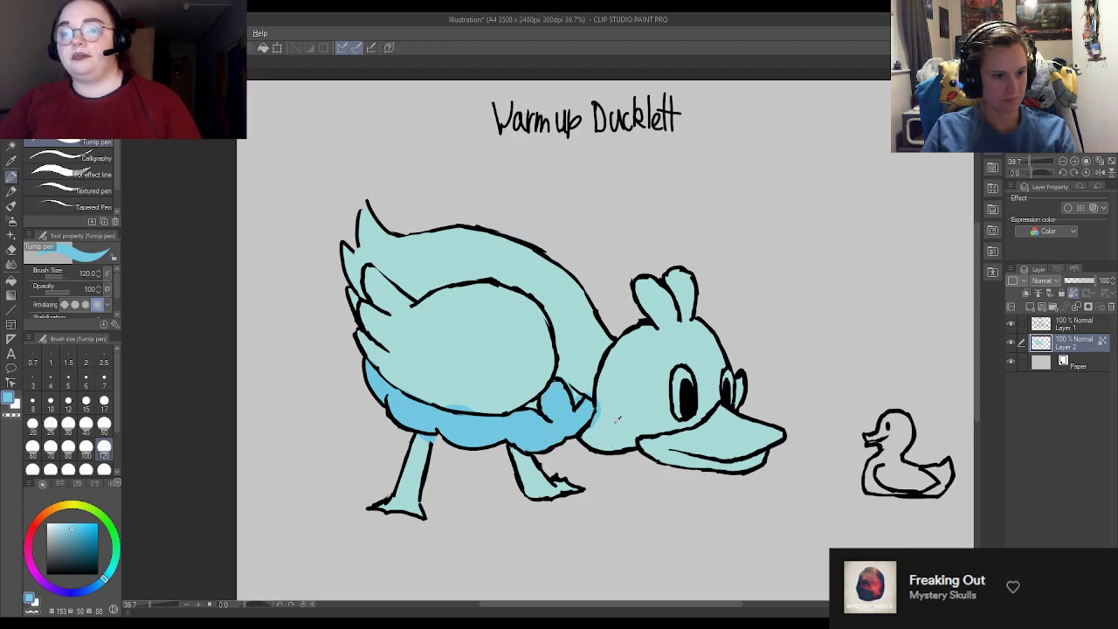
pyautogui.keyDown('alt'); pyautogui.click(617, 420); pyautogui.keyUp('alt')
pyautogui.click(54, 385)
pyautogui.click(103, 401)
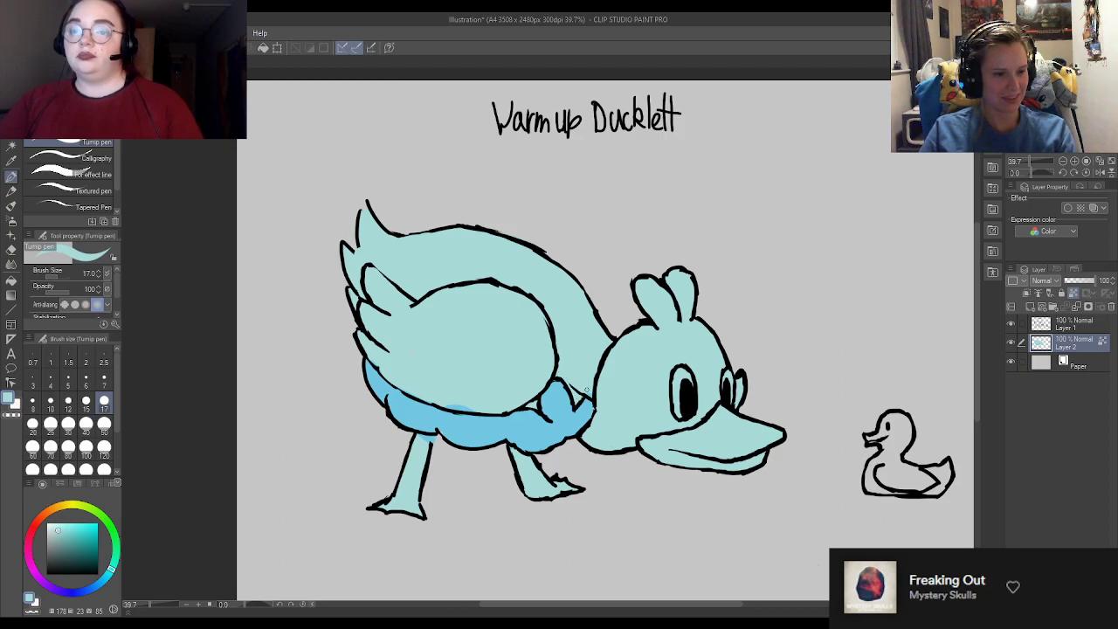
pyautogui.keyDown('alt'); pyautogui.click(574, 428); pyautogui.keyUp('alt')
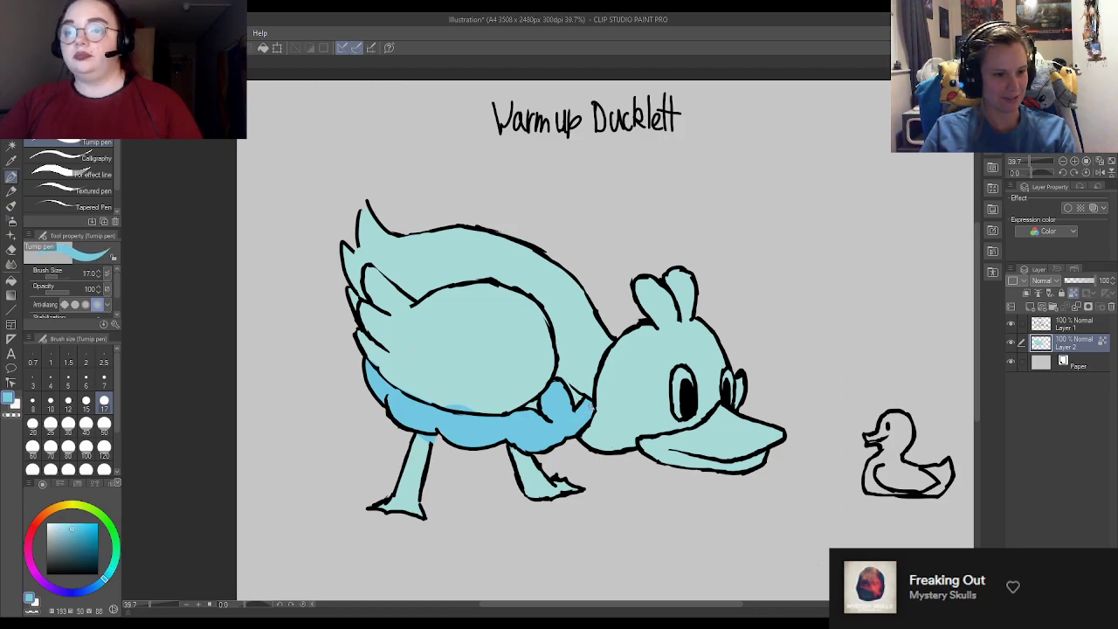
pyautogui.keyDown('alt'); pyautogui.click(516, 353); pyautogui.keyUp('alt')
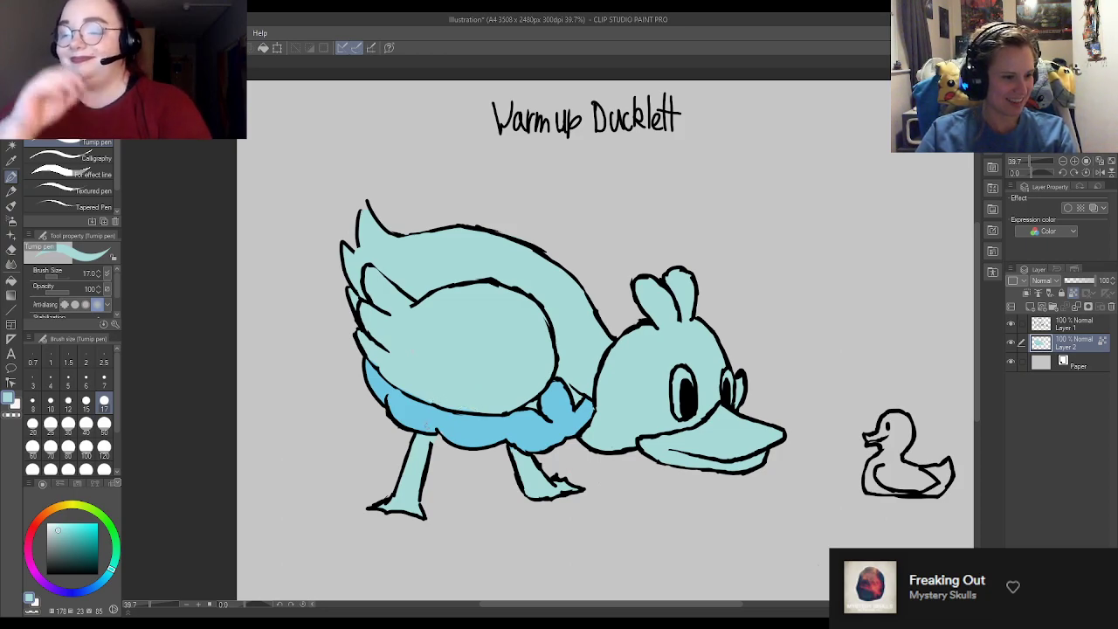
pyautogui.keyDown('alt'); pyautogui.click(436, 408); pyautogui.keyUp('alt')
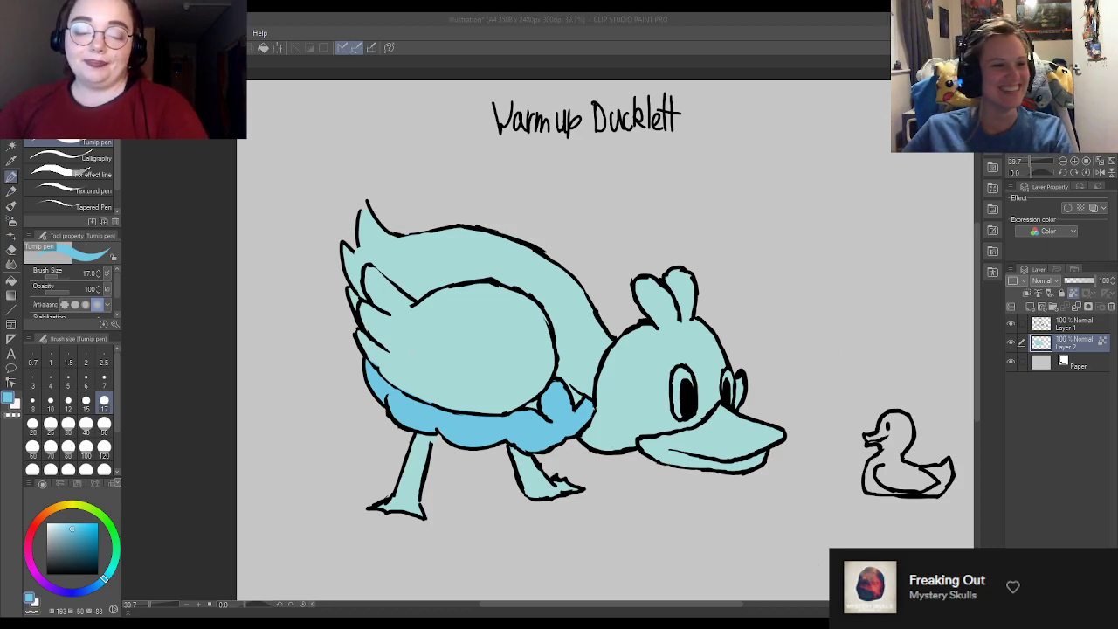
pyautogui.click(640, 521)
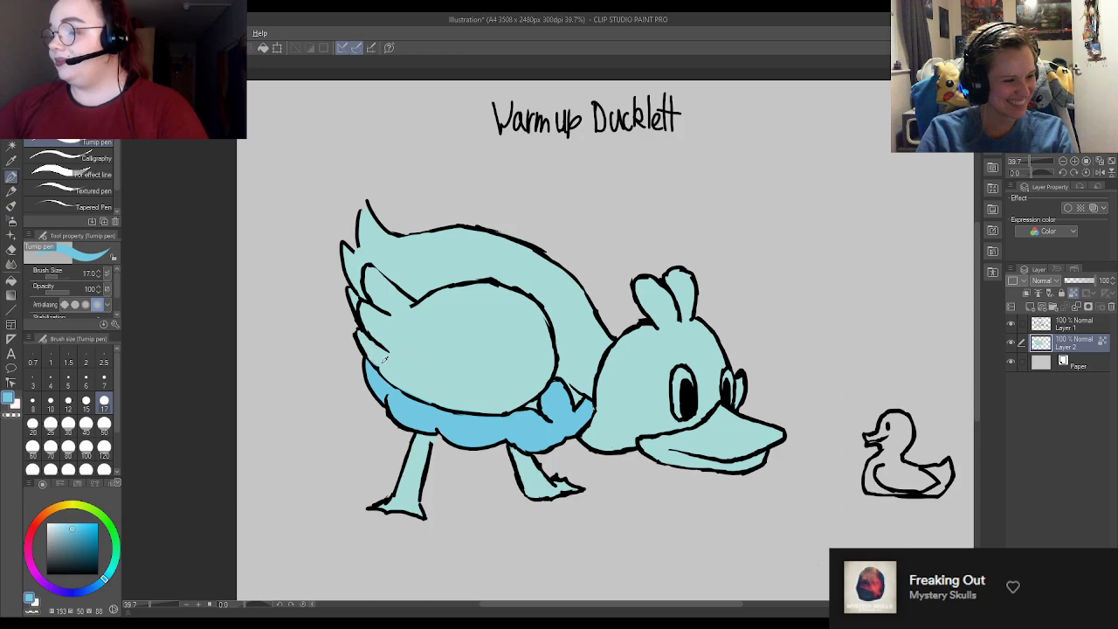
pyautogui.keyDown('alt'); pyautogui.click(390, 366); pyautogui.keyUp('alt')
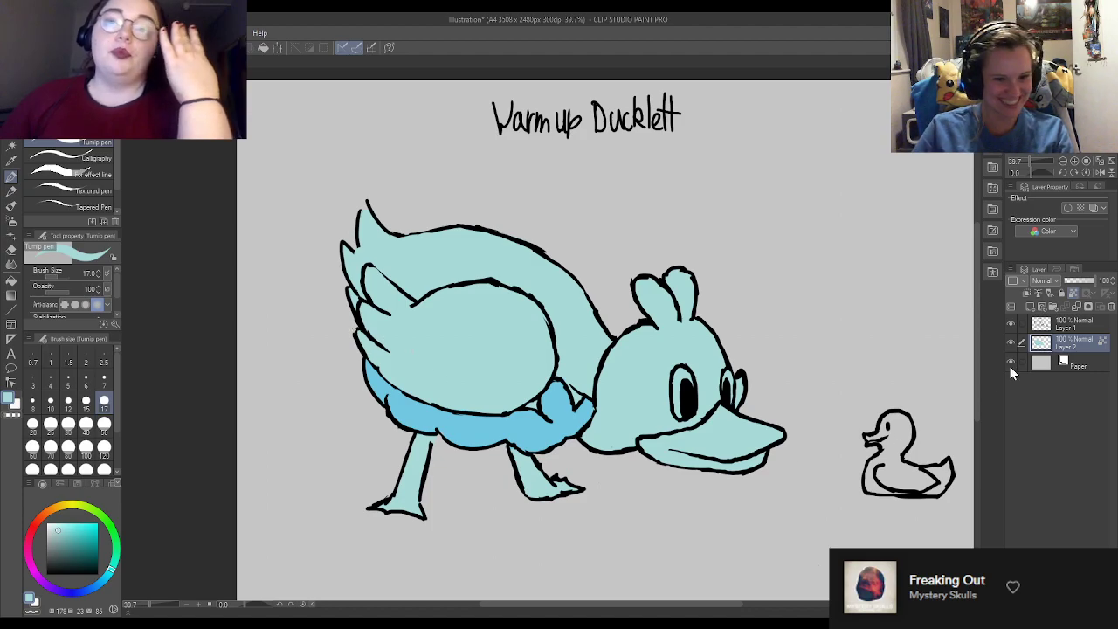
# Step: Close the outline at the tip of the tail with the pen in black on Layer 1
pyautogui.click(1068, 326)
pyautogui.press('e')
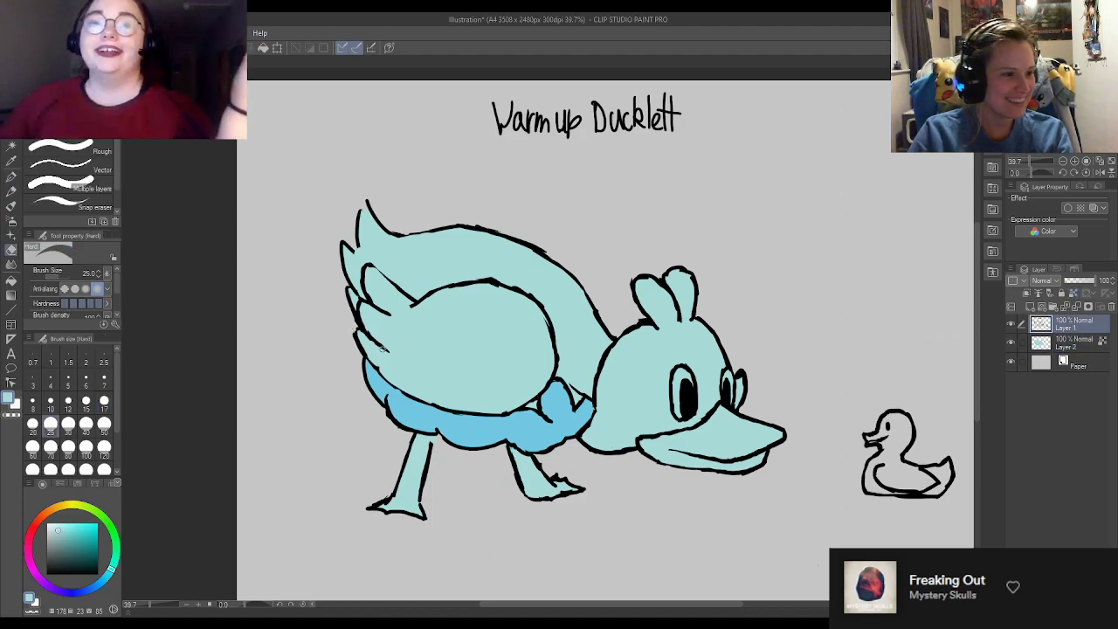
pyautogui.press('p')
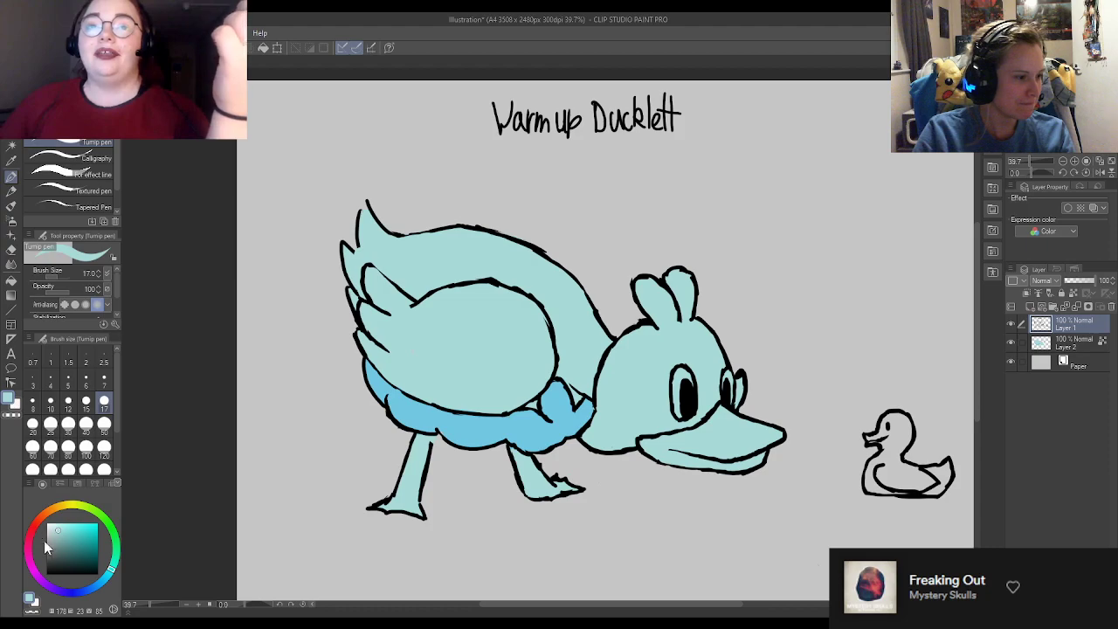
pyautogui.click(47, 573)
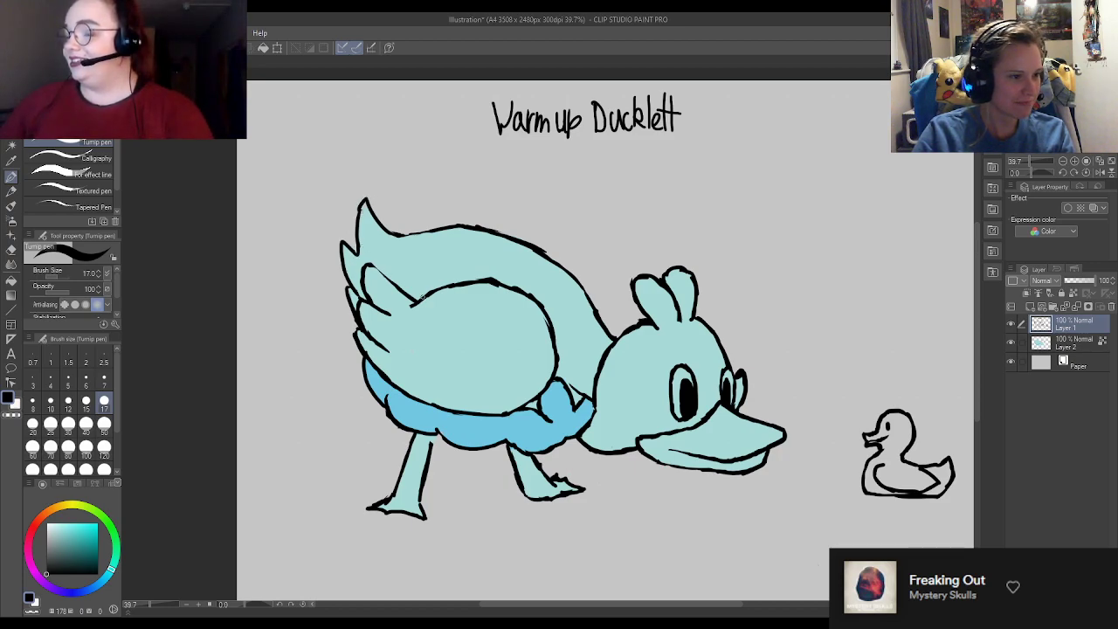
# Step: Paint both legs and feet yellow on Layer 2 with the pen at sizes 30 and 50
pyautogui.click(1077, 348)
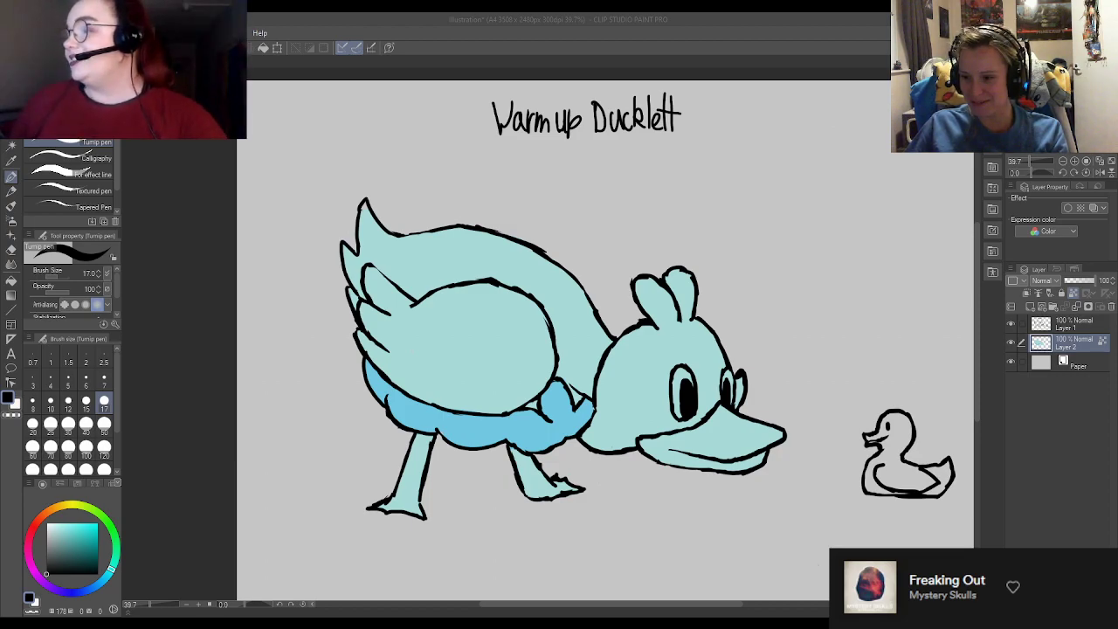
pyautogui.click(1051, 240)
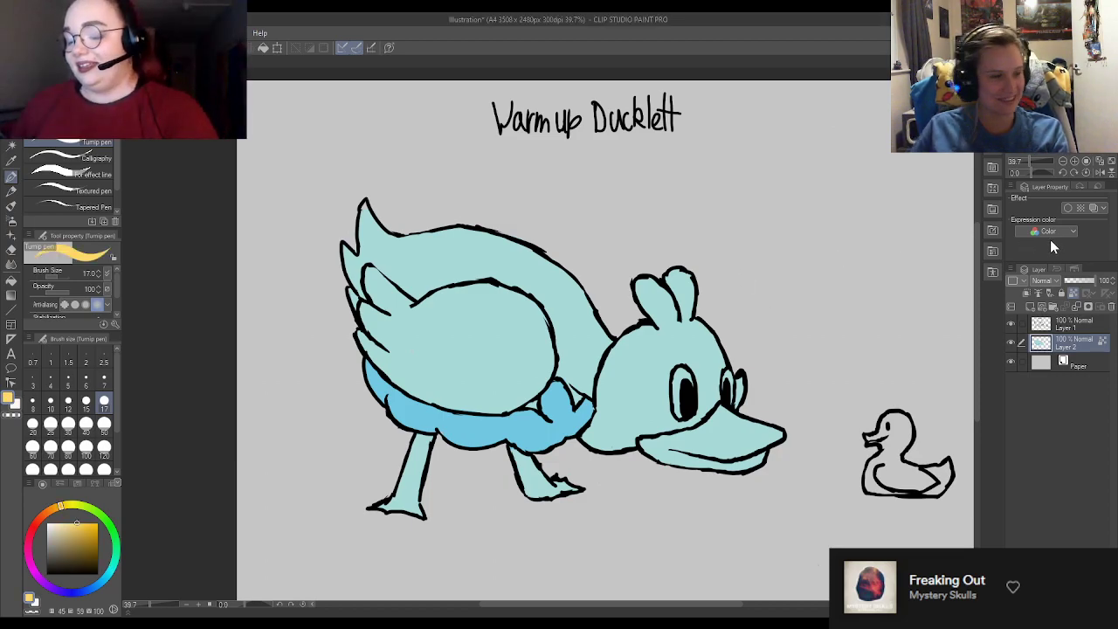
pyautogui.click(68, 423)
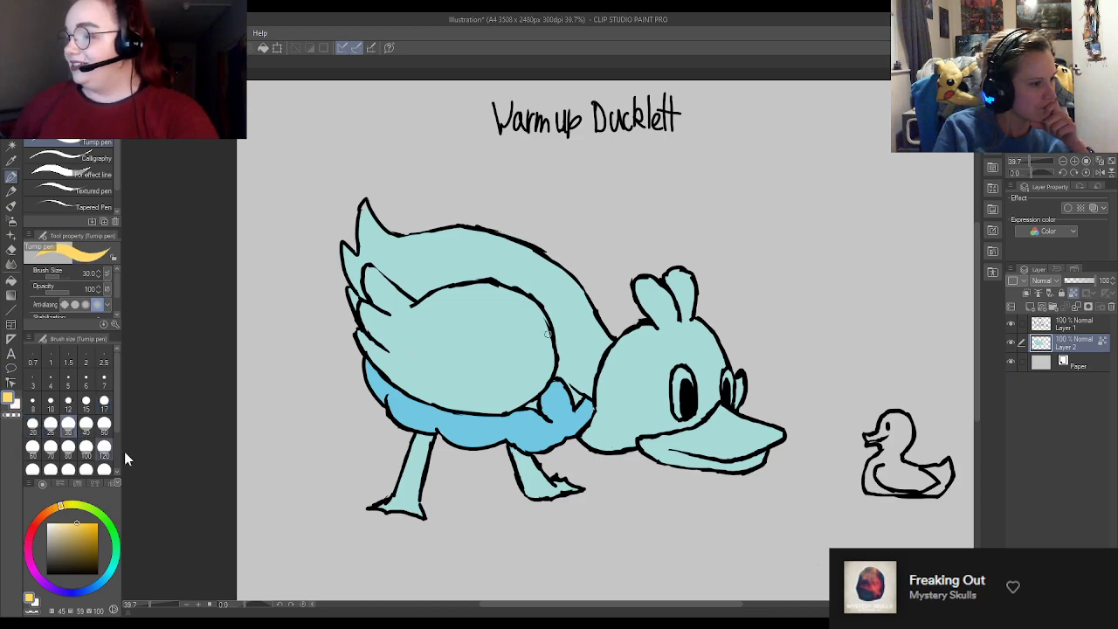
pyautogui.moveTo(371, 504); pyautogui.dragTo(425, 518)
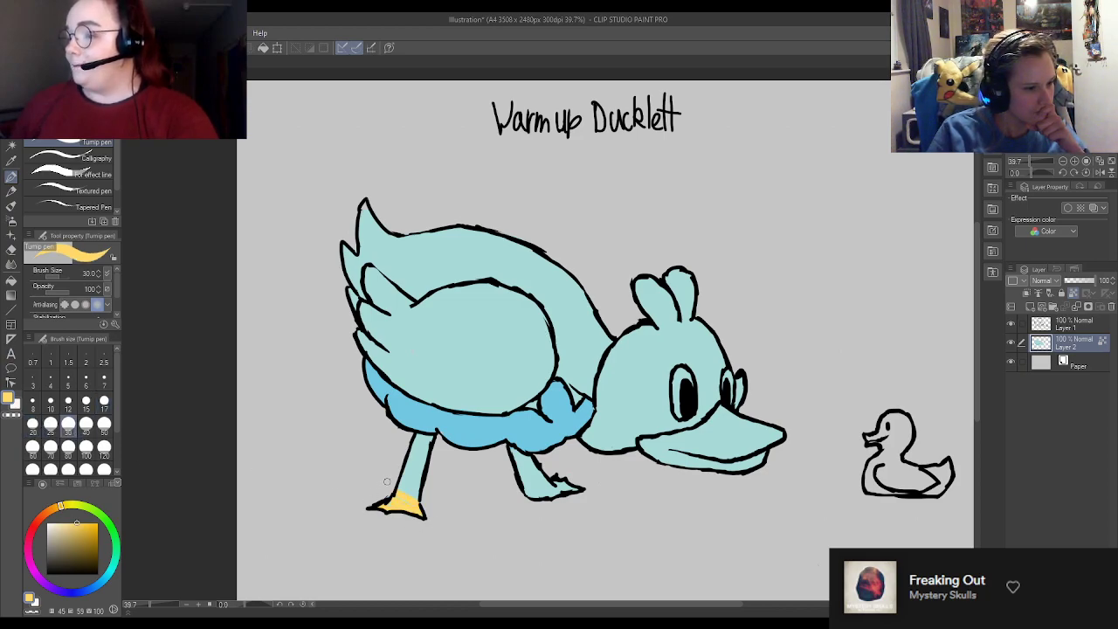
pyautogui.click(104, 424)
pyautogui.moveTo(400, 498)
pyautogui.mouseDown()
pyautogui.moveTo(401, 462)
pyautogui.moveTo(415, 460)
pyautogui.moveTo(435, 481)
pyautogui.moveTo(418, 469)
pyautogui.moveTo(442, 473)
pyautogui.moveTo(428, 440)
pyautogui.mouseUp()
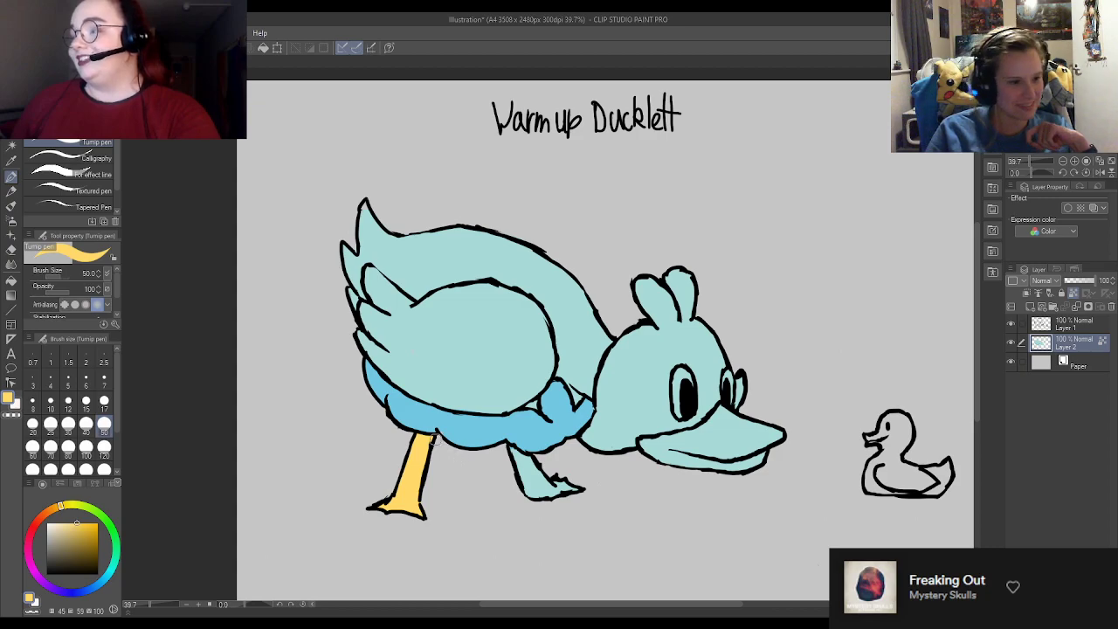
pyautogui.moveTo(514, 469)
pyautogui.mouseDown()
pyautogui.moveTo(515, 454)
pyautogui.moveTo(543, 479)
pyautogui.moveTo(515, 479)
pyautogui.mouseUp()
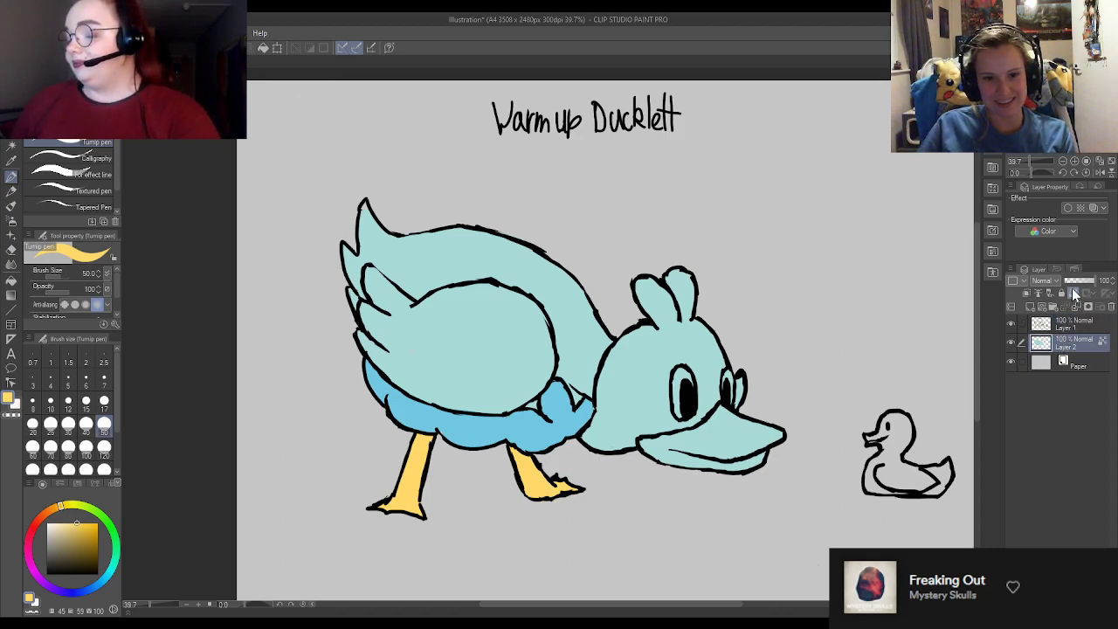
# Step: Lock the transparent pixels of Layer 2 and paint the whites of both eyes with a size 50 pen
pyautogui.keyDown('alt'); pyautogui.click(465, 425); pyautogui.keyUp('alt')
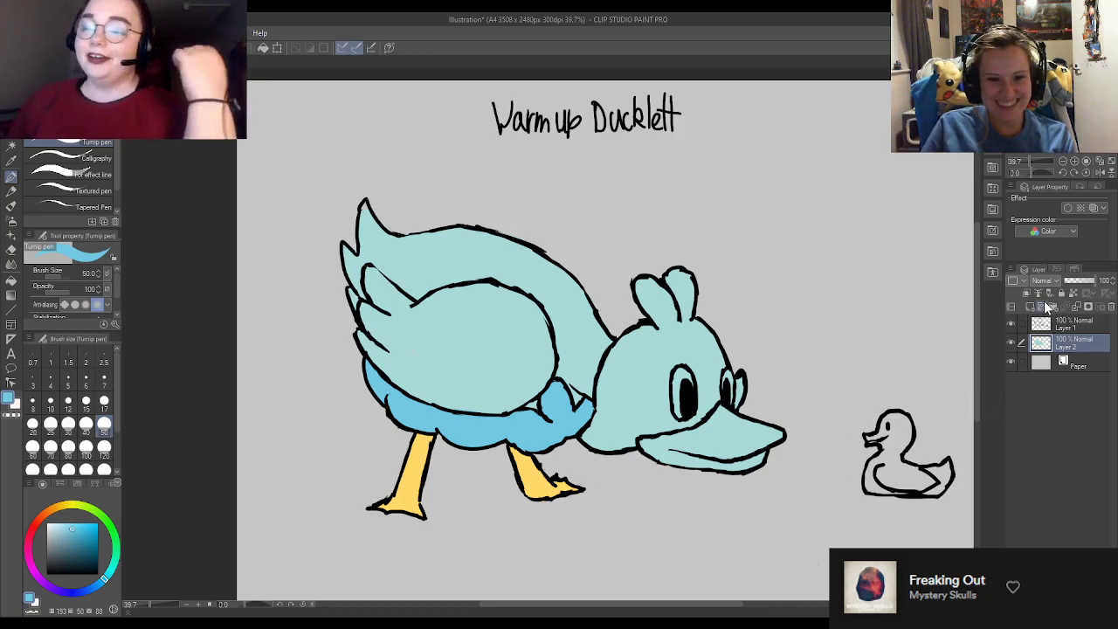
pyautogui.click(1071, 294)
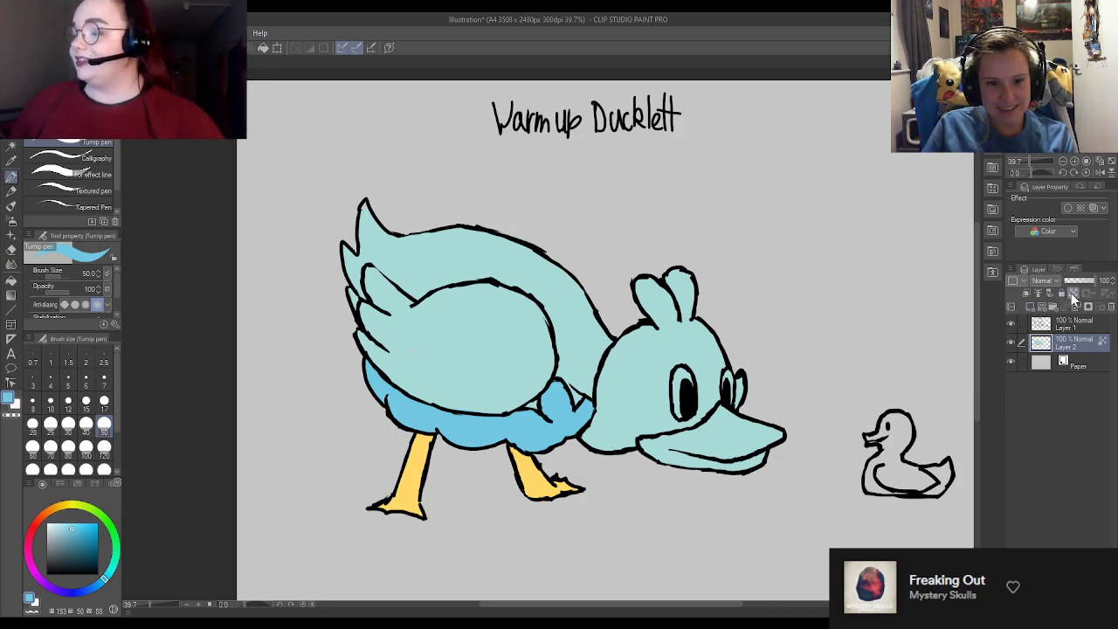
pyautogui.doubleClick(32, 599)
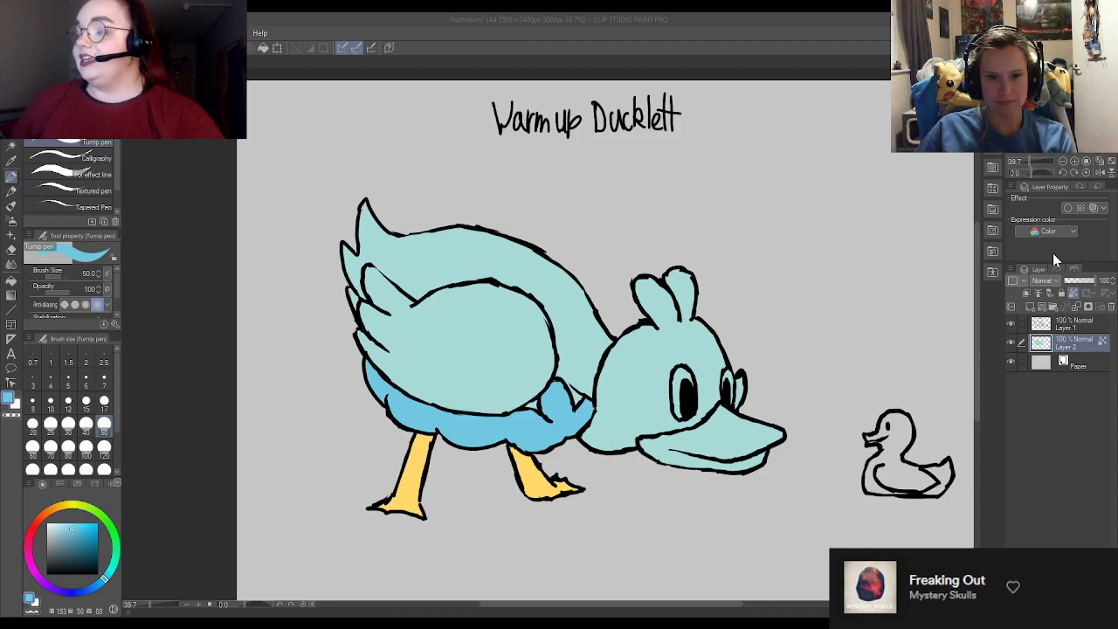
pyautogui.scroll(-1, 743, 349)
pyautogui.scroll(2, 743, 345)
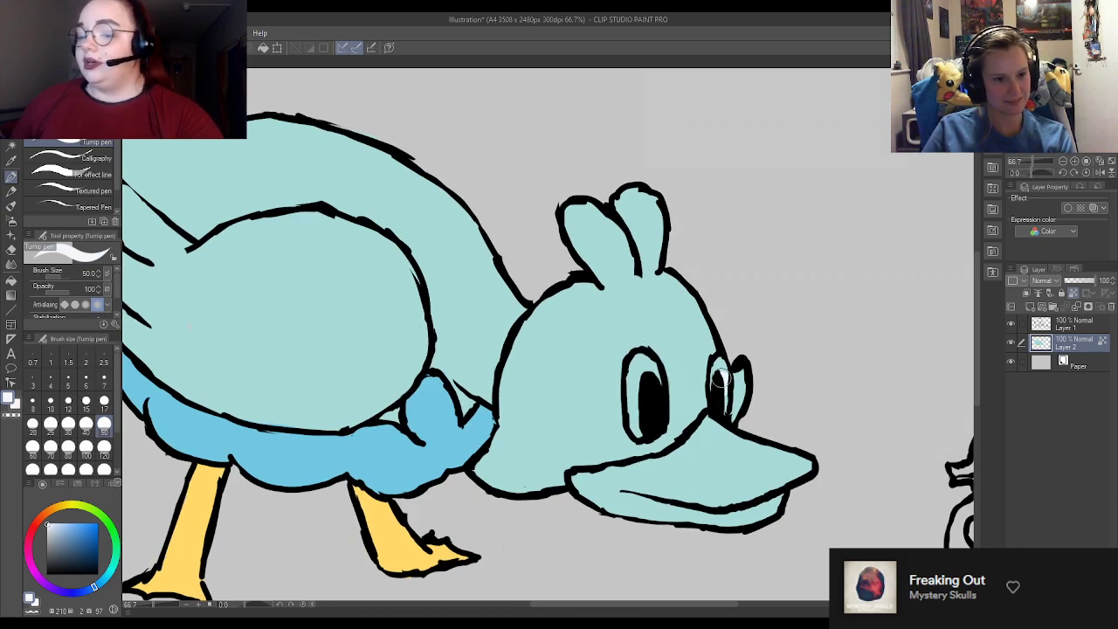
pyautogui.moveTo(718, 376)
pyautogui.mouseDown()
pyautogui.moveTo(720, 362)
pyautogui.moveTo(722, 409)
pyautogui.mouseUp()
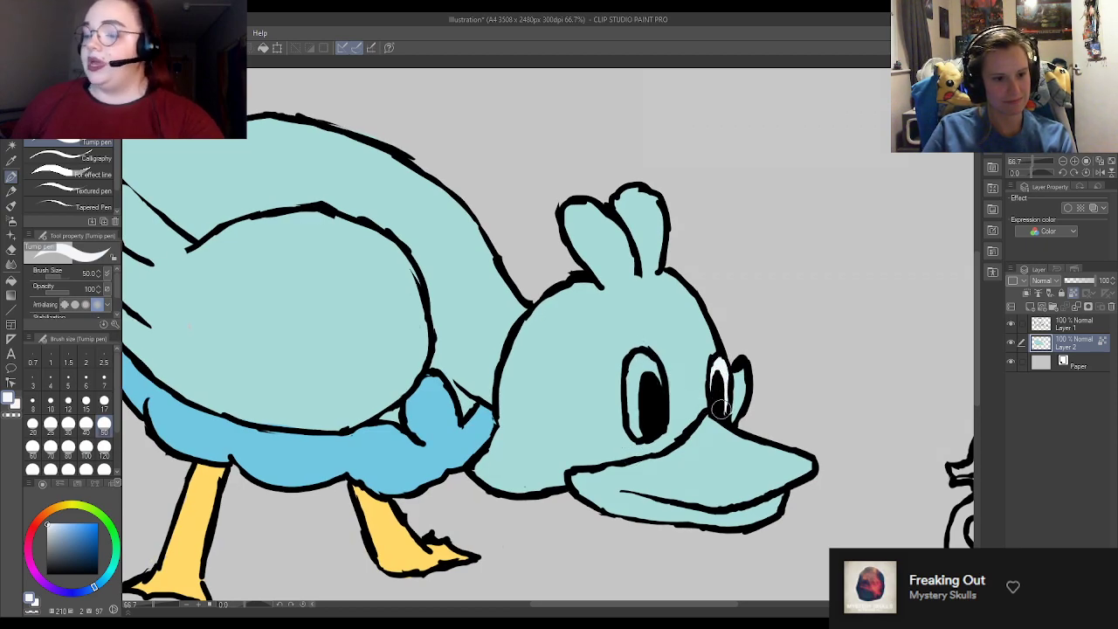
pyautogui.moveTo(634, 381)
pyautogui.mouseDown()
pyautogui.moveTo(645, 395)
pyautogui.moveTo(653, 384)
pyautogui.moveTo(648, 371)
pyautogui.moveTo(632, 421)
pyautogui.moveTo(642, 431)
pyautogui.mouseUp()
pyautogui.keyDown('alt'); pyautogui.click(619, 435); pyautogui.keyUp('alt')
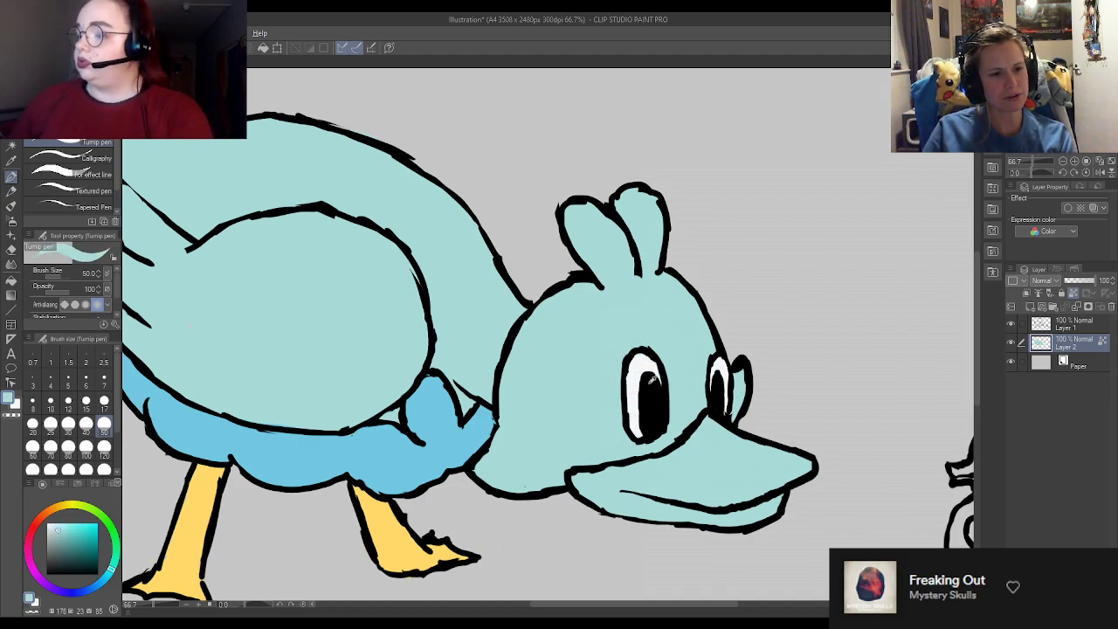
pyautogui.keyDown('alt'); pyautogui.click(651, 360); pyautogui.keyUp('alt')
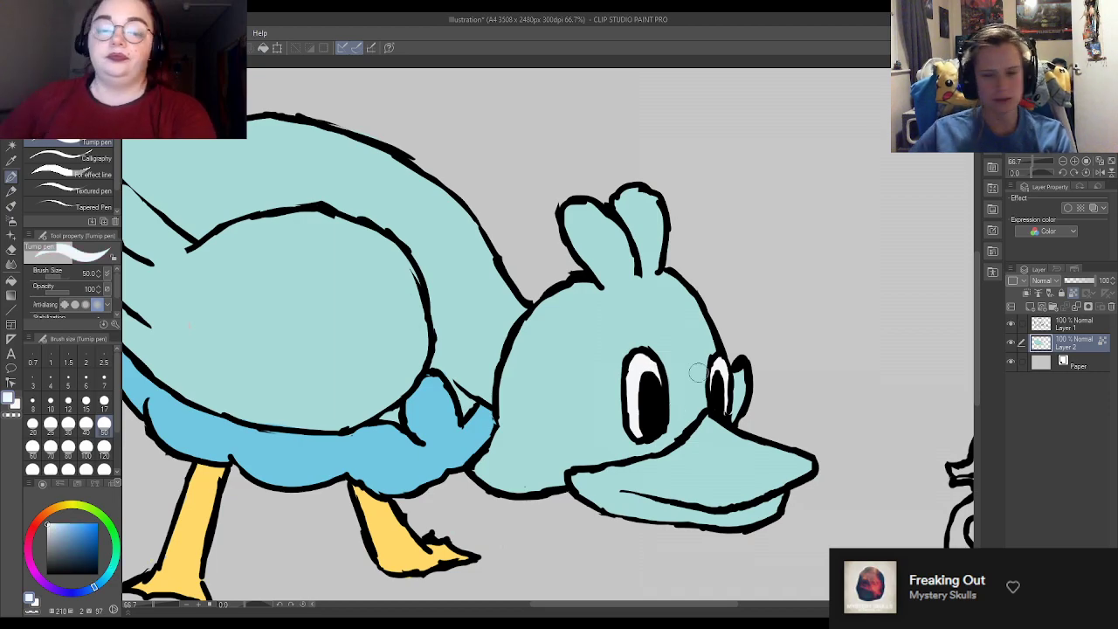
# Step: Paint the upper and lower beak with the yellow sampled from the foot
pyautogui.scroll(-1, 808, 391)
pyautogui.scroll(-1, 808, 391)
pyautogui.keyDown('alt'); pyautogui.click(483, 516); pyautogui.keyUp('alt')
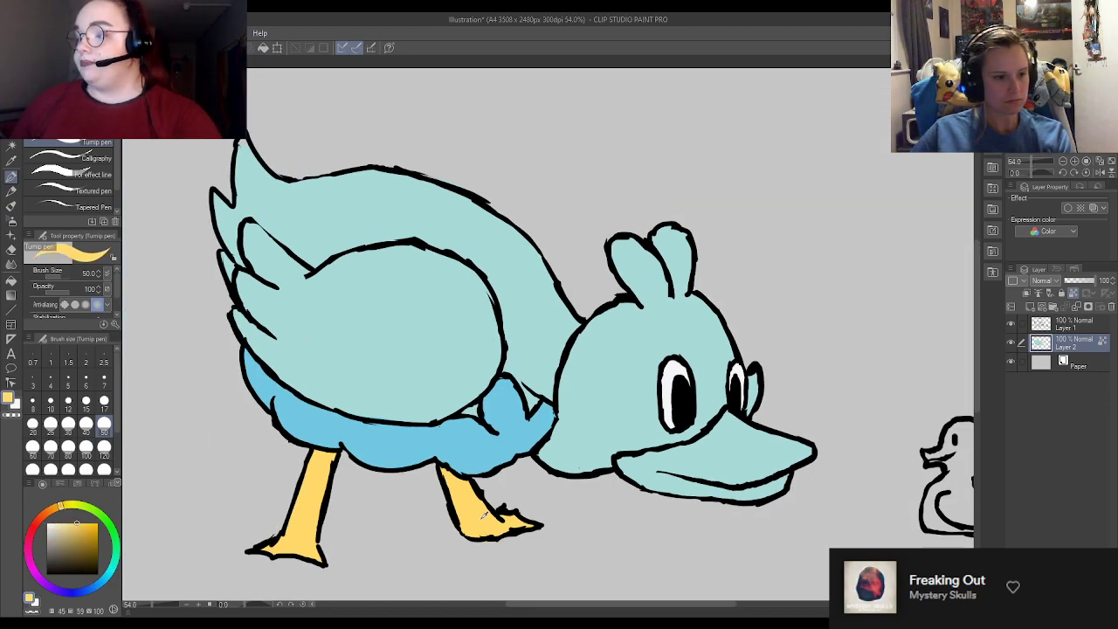
pyautogui.moveTo(808, 462); pyautogui.dragTo(747, 494)
pyautogui.moveTo(803, 447)
pyautogui.mouseDown()
pyautogui.moveTo(752, 467)
pyautogui.moveTo(787, 442)
pyautogui.moveTo(846, 438)
pyautogui.moveTo(819, 420)
pyautogui.moveTo(588, 506)
pyautogui.moveTo(669, 479)
pyautogui.moveTo(629, 460)
pyautogui.moveTo(717, 453)
pyautogui.moveTo(745, 471)
pyautogui.moveTo(764, 447)
pyautogui.moveTo(730, 415)
pyautogui.moveTo(705, 440)
pyautogui.moveTo(730, 449)
pyautogui.mouseUp()
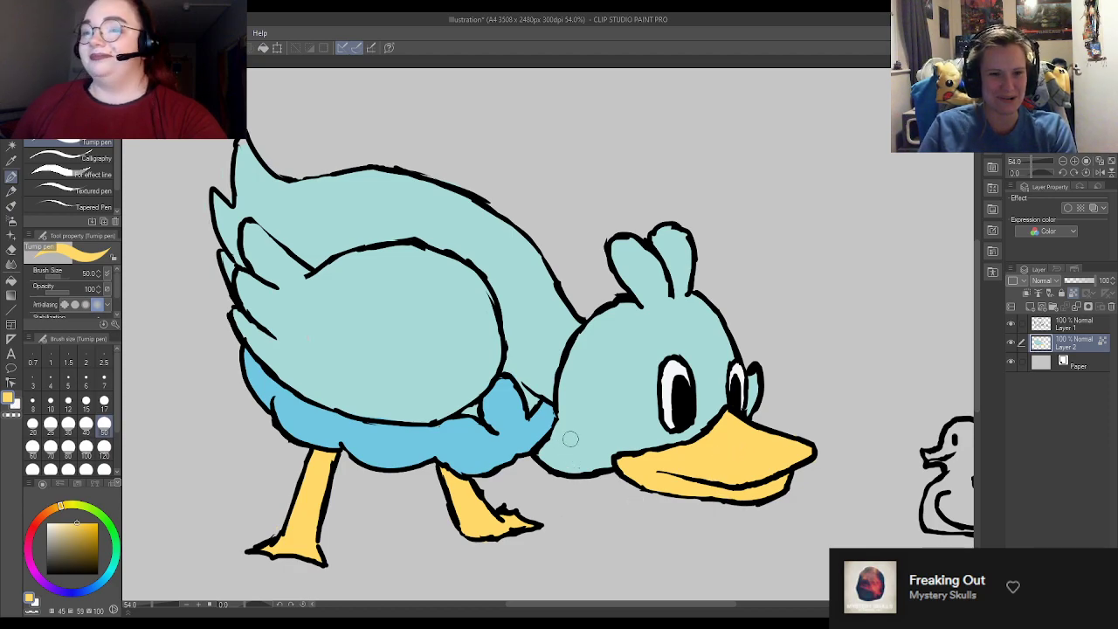
pyautogui.keyDown('alt'); pyautogui.click(525, 330); pyautogui.keyUp('alt')
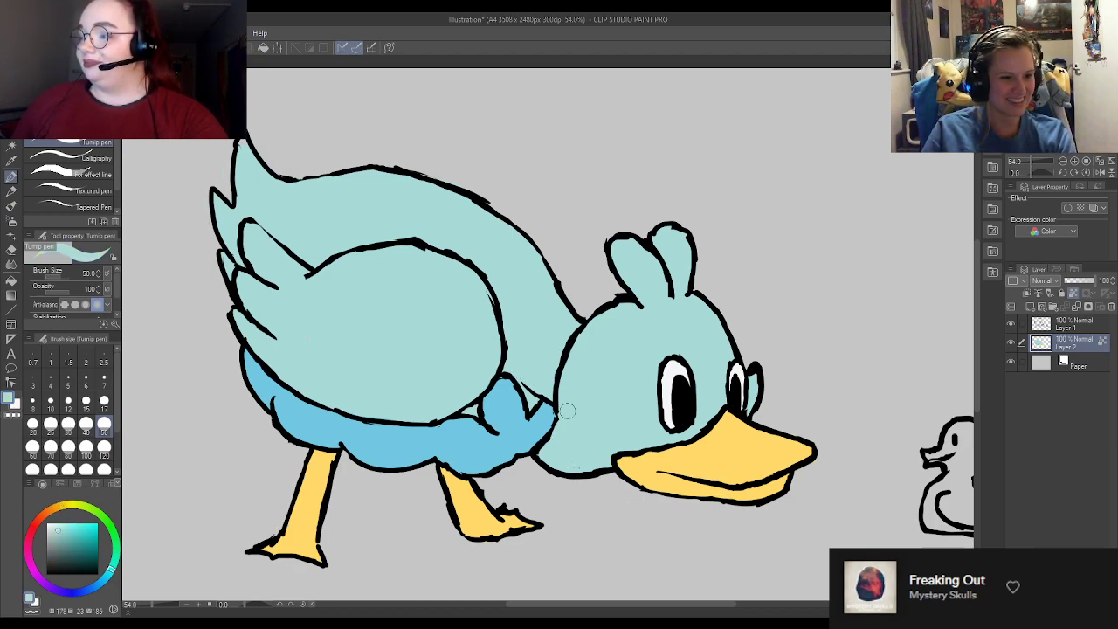
# Step: Shade the underside of the beak and both legs with a darker shade of the beak's yellow
pyautogui.keyDown('alt'); pyautogui.click(704, 465); pyautogui.keyUp('alt')
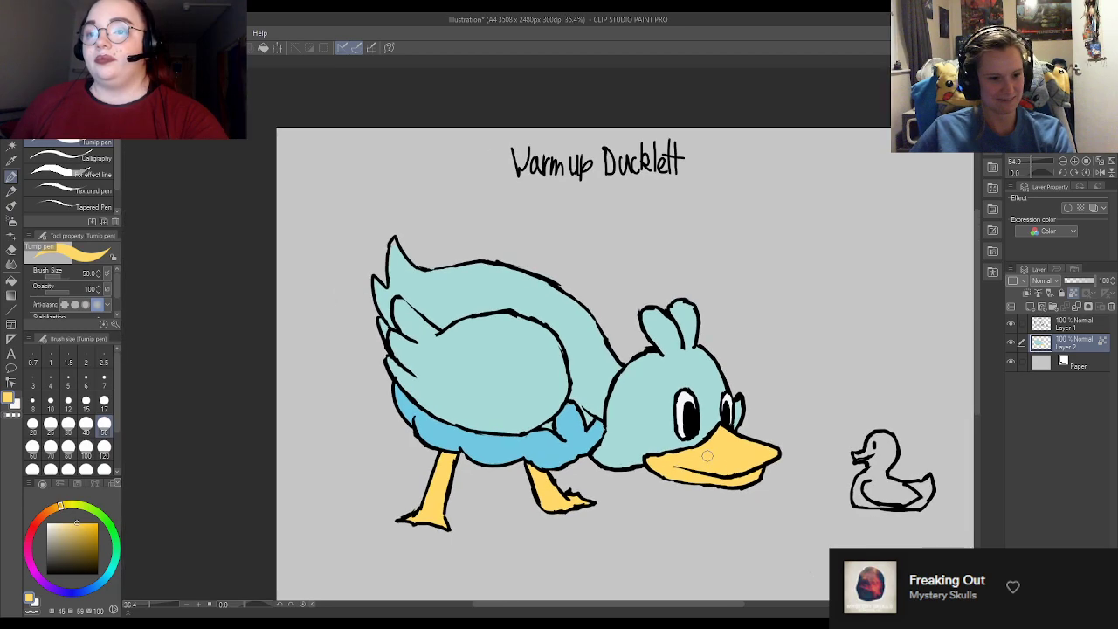
pyautogui.scroll(-4, 665, 478)
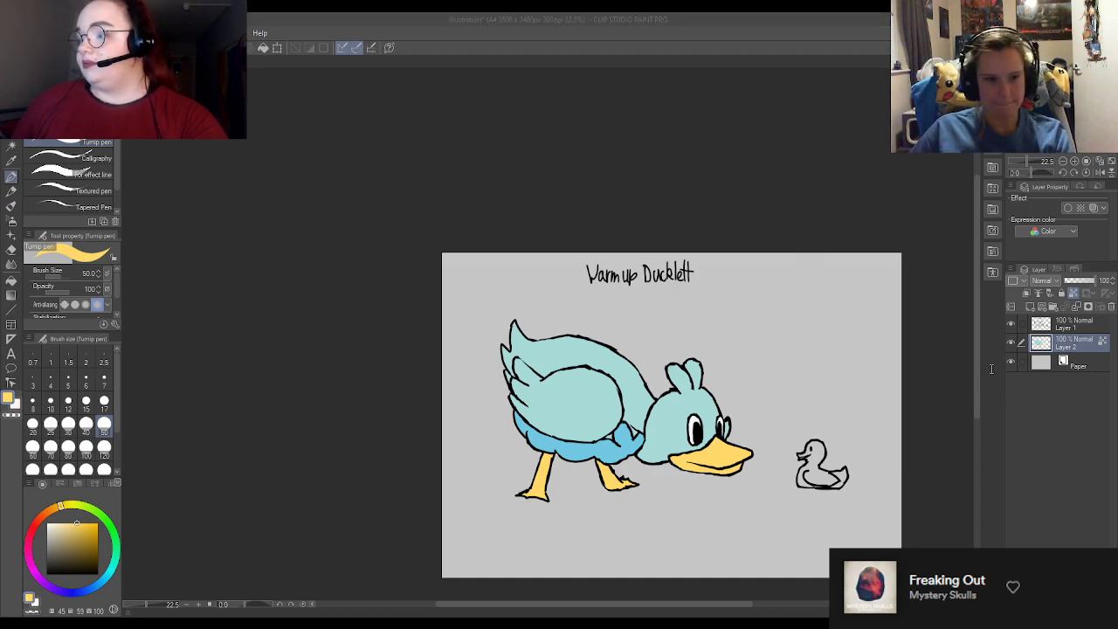
pyautogui.scroll(1, 703, 517)
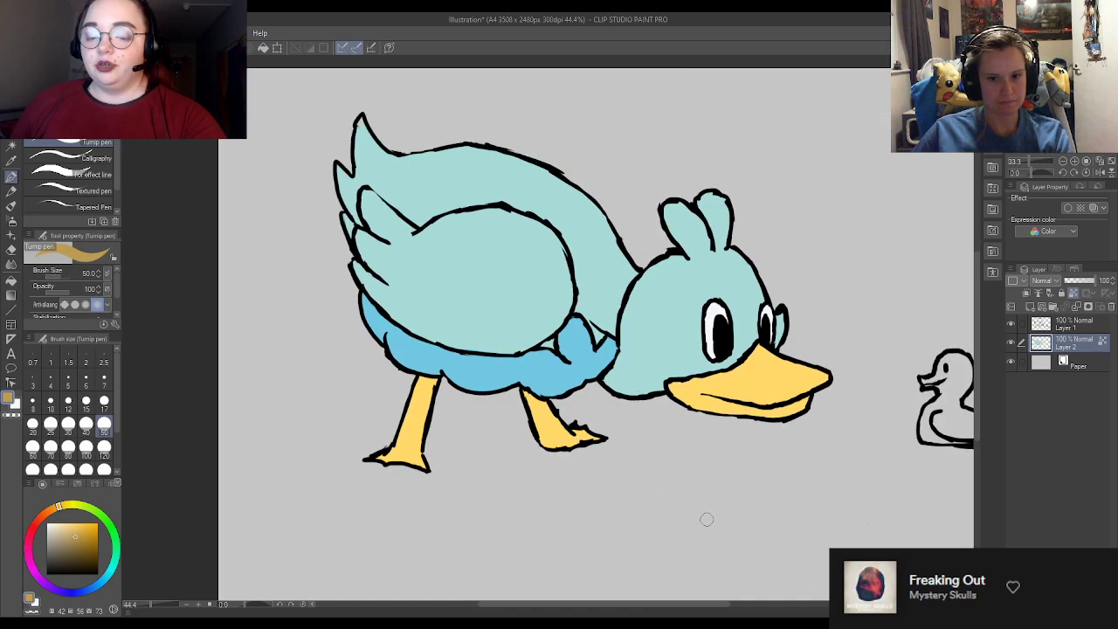
pyautogui.moveTo(822, 404)
pyautogui.mouseDown()
pyautogui.moveTo(739, 418)
pyautogui.moveTo(759, 415)
pyautogui.moveTo(713, 404)
pyautogui.moveTo(755, 421)
pyautogui.moveTo(688, 400)
pyautogui.mouseUp()
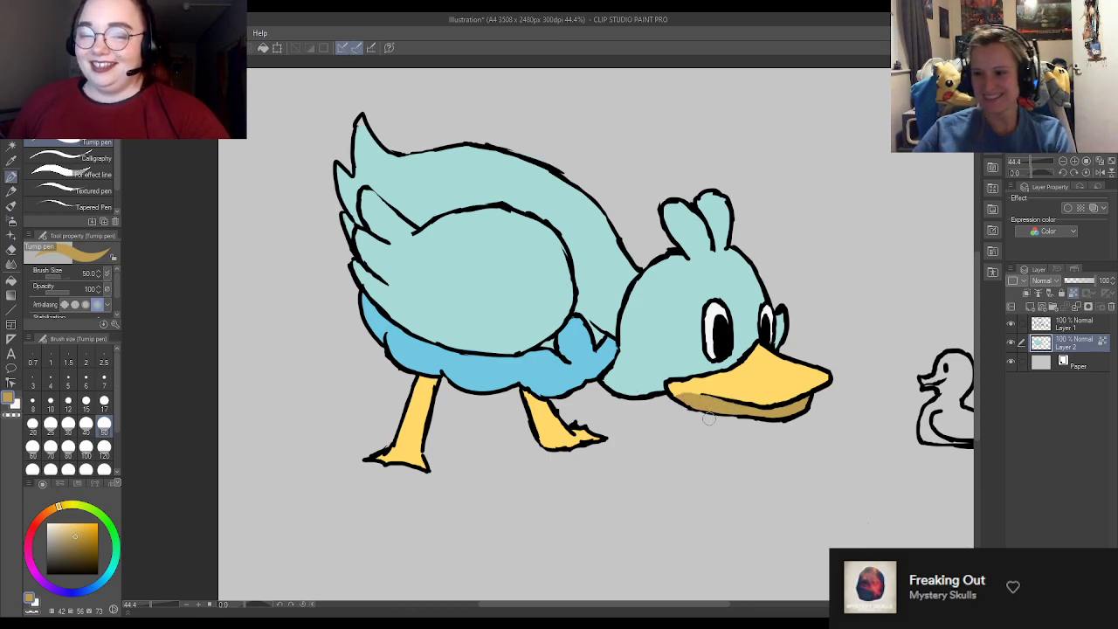
pyautogui.moveTo(537, 399)
pyautogui.mouseDown()
pyautogui.moveTo(536, 434)
pyautogui.moveTo(559, 443)
pyautogui.mouseUp()
pyautogui.moveTo(419, 414)
pyautogui.mouseDown()
pyautogui.moveTo(404, 410)
pyautogui.moveTo(409, 441)
pyautogui.moveTo(410, 387)
pyautogui.mouseUp()
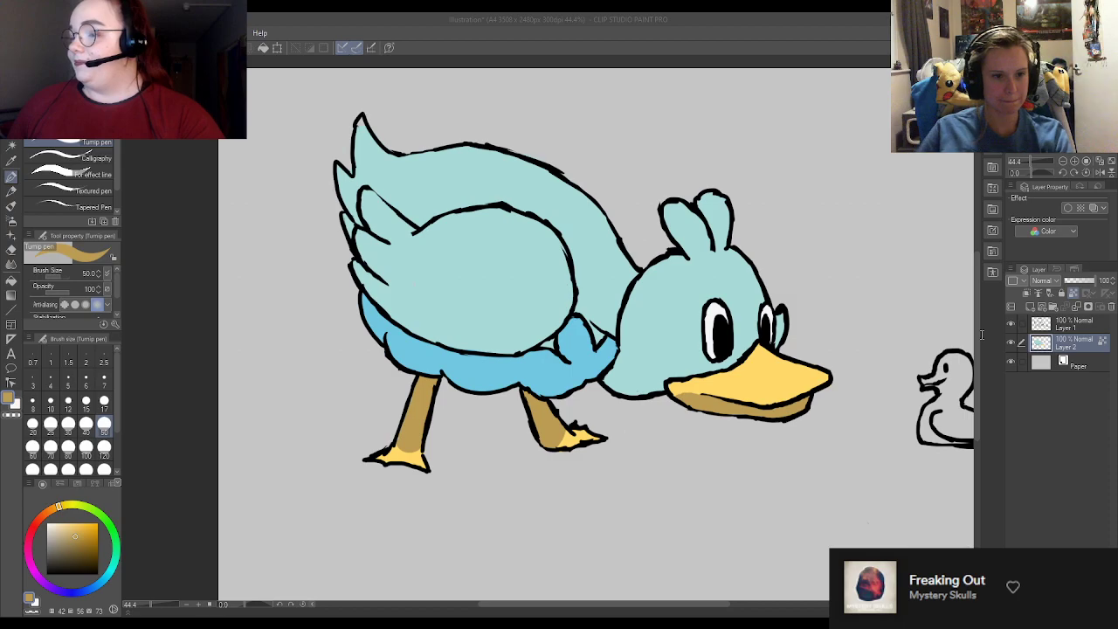
# Step: Shade the wing's lower edge, neck, chin and tail feathers in a dark grey-teal with the size 50 pen
pyautogui.keyDown('alt'); pyautogui.click(487, 324); pyautogui.keyUp('alt')
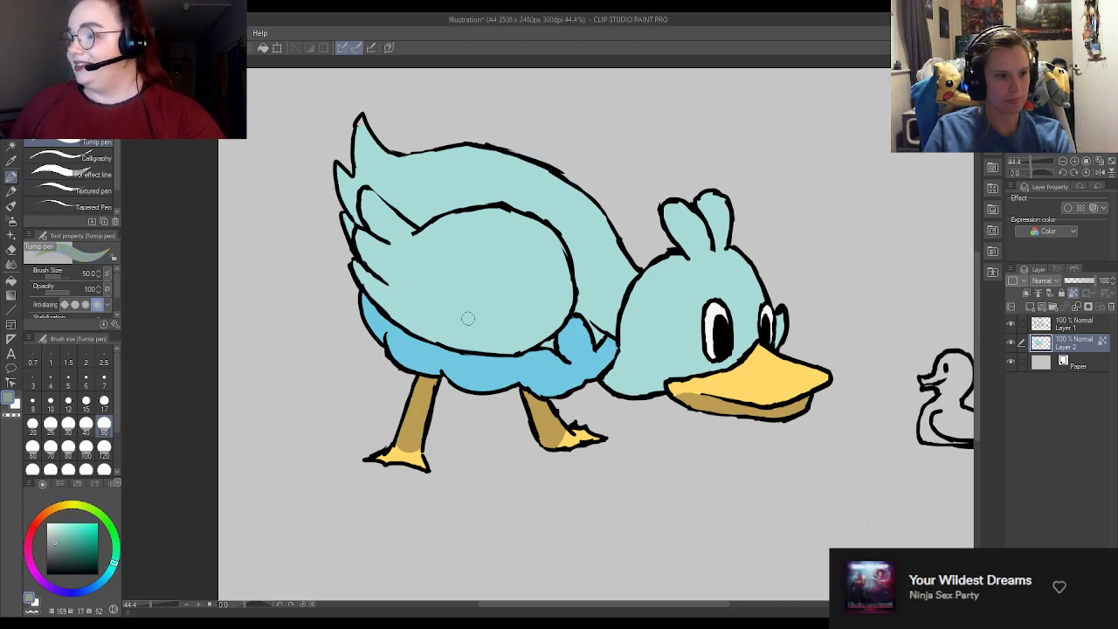
pyautogui.moveTo(410, 303)
pyautogui.mouseDown()
pyautogui.moveTo(429, 328)
pyautogui.moveTo(420, 303)
pyautogui.moveTo(412, 318)
pyautogui.moveTo(474, 345)
pyautogui.moveTo(455, 341)
pyautogui.moveTo(546, 345)
pyautogui.mouseUp()
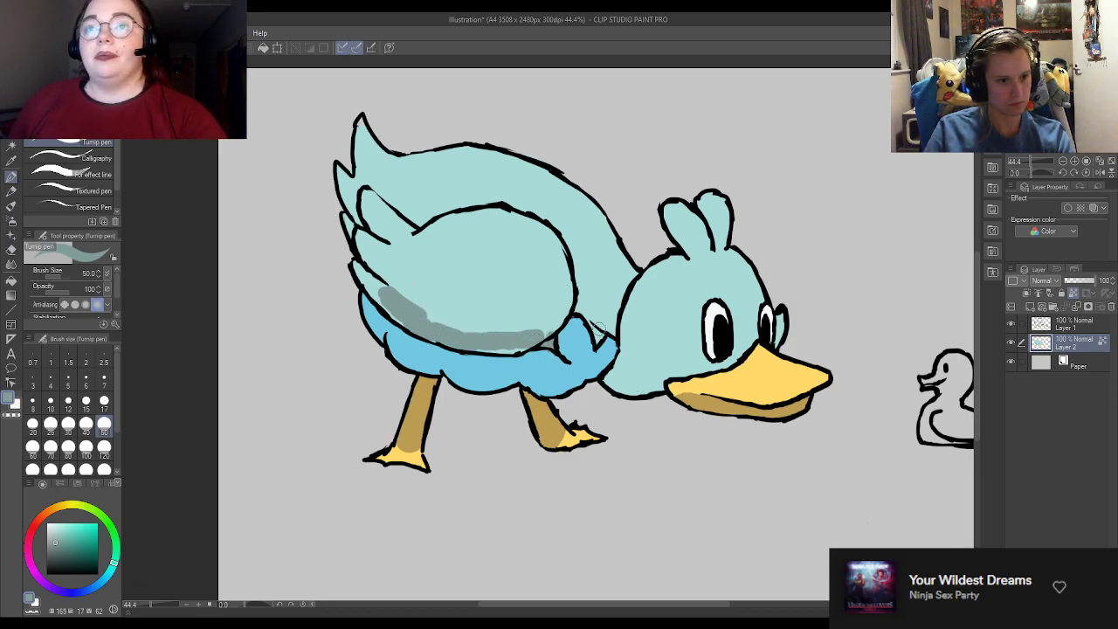
pyautogui.moveTo(595, 325)
pyautogui.mouseDown()
pyautogui.moveTo(583, 311)
pyautogui.moveTo(622, 339)
pyautogui.moveTo(611, 325)
pyautogui.mouseUp()
pyautogui.moveTo(626, 386)
pyautogui.mouseDown()
pyautogui.moveTo(656, 383)
pyautogui.moveTo(613, 371)
pyautogui.mouseUp()
pyautogui.moveTo(475, 342)
pyautogui.mouseDown()
pyautogui.moveTo(549, 334)
pyautogui.moveTo(484, 314)
pyautogui.mouseUp()
pyautogui.moveTo(402, 310)
pyautogui.mouseDown()
pyautogui.moveTo(367, 279)
pyautogui.moveTo(382, 250)
pyautogui.moveTo(342, 173)
pyautogui.mouseUp()
pyautogui.moveTo(358, 214)
pyautogui.mouseDown()
pyautogui.moveTo(346, 153)
pyautogui.moveTo(360, 126)
pyautogui.mouseUp()
pyautogui.click(1038, 306)
pyautogui.doubleClick(1087, 348)
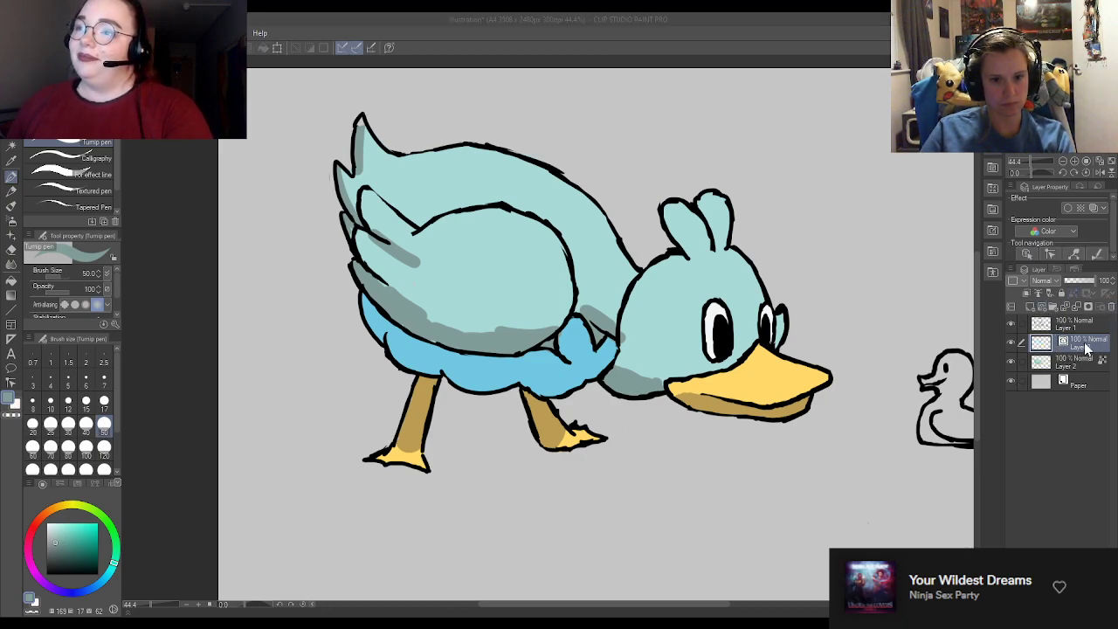
pyautogui.hotkey('ctrl', 'z')
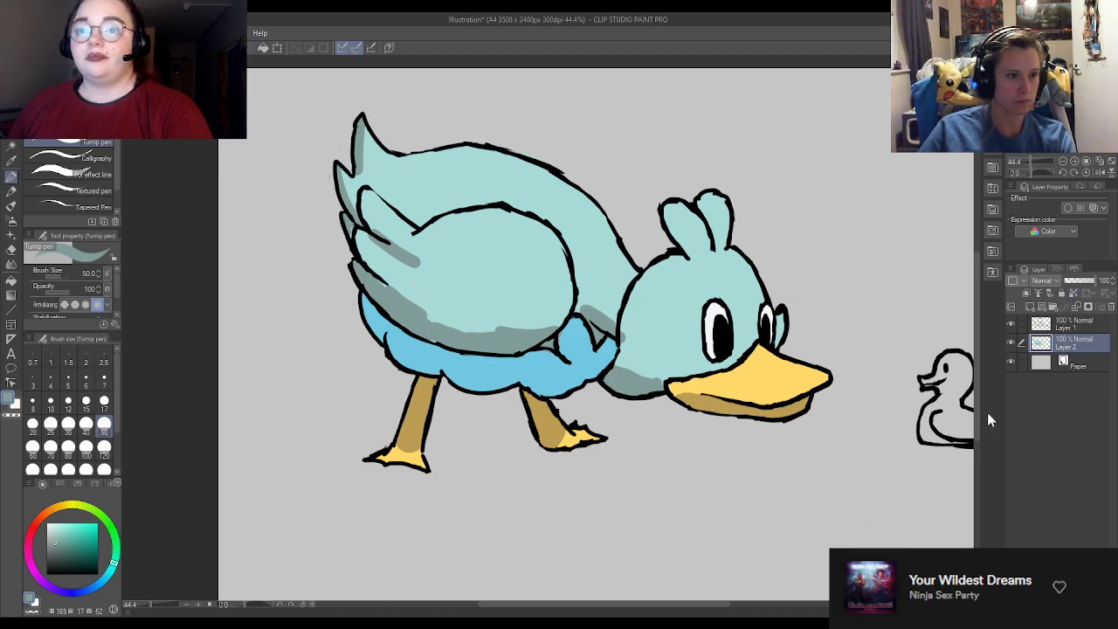
# Step: Lock the transparent pixels of Layer 2 and paint pale teal highlights on the Ducklett's back, wing, head and cheek
pyautogui.click(1073, 292)
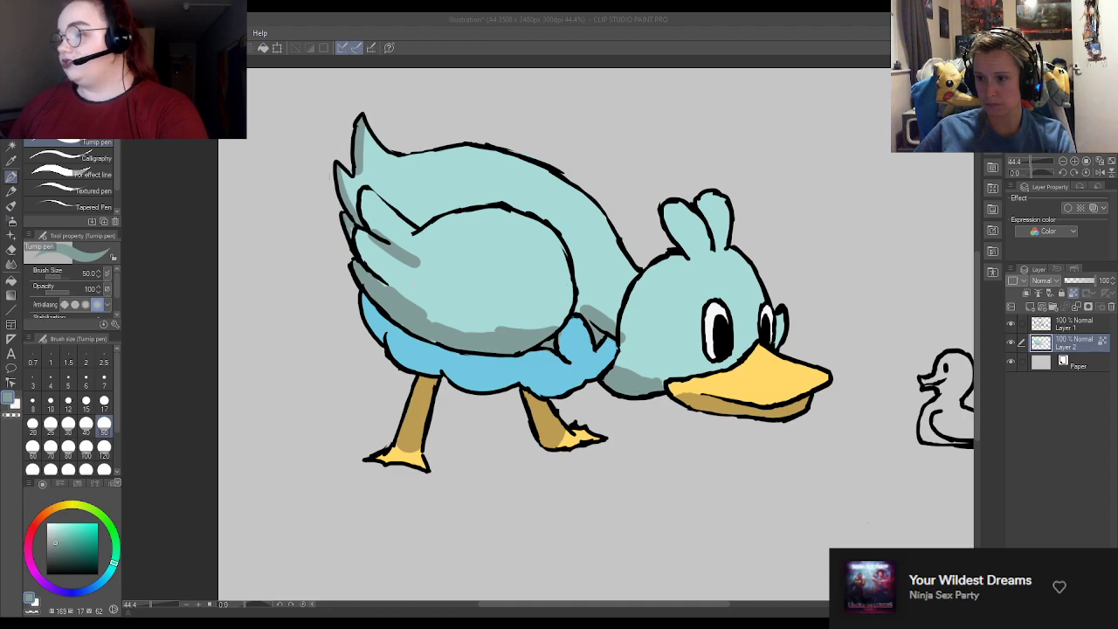
pyautogui.click(1038, 240)
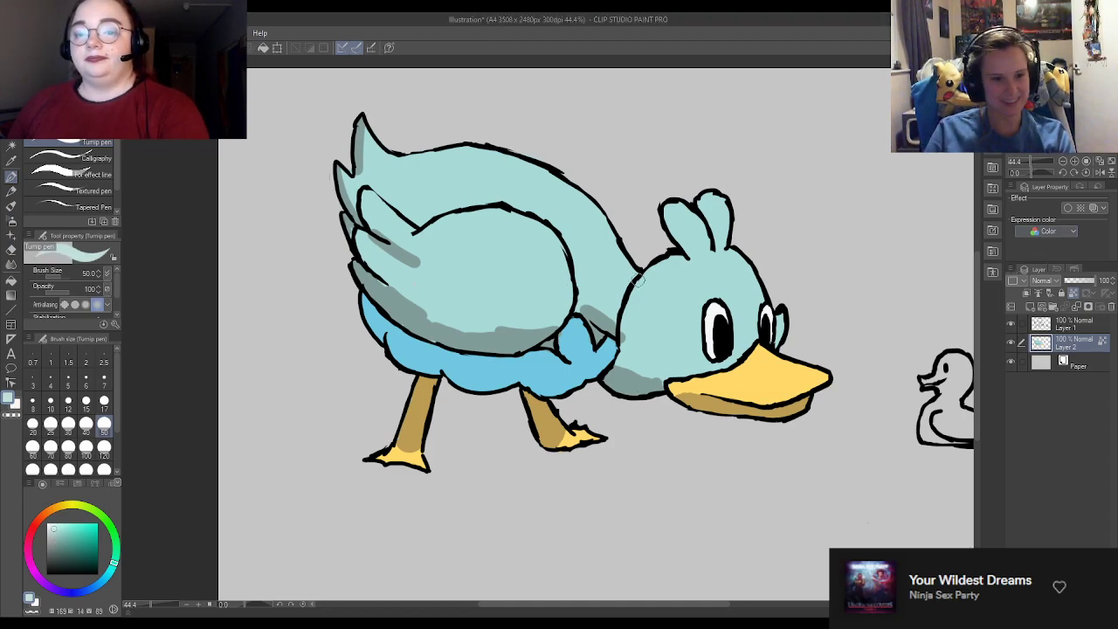
pyautogui.moveTo(522, 242)
pyautogui.mouseDown()
pyautogui.moveTo(529, 253)
pyautogui.moveTo(489, 225)
pyautogui.moveTo(537, 260)
pyautogui.moveTo(498, 240)
pyautogui.mouseUp()
pyautogui.moveTo(509, 171)
pyautogui.mouseDown()
pyautogui.moveTo(559, 197)
pyautogui.moveTo(439, 160)
pyautogui.moveTo(476, 172)
pyautogui.mouseUp()
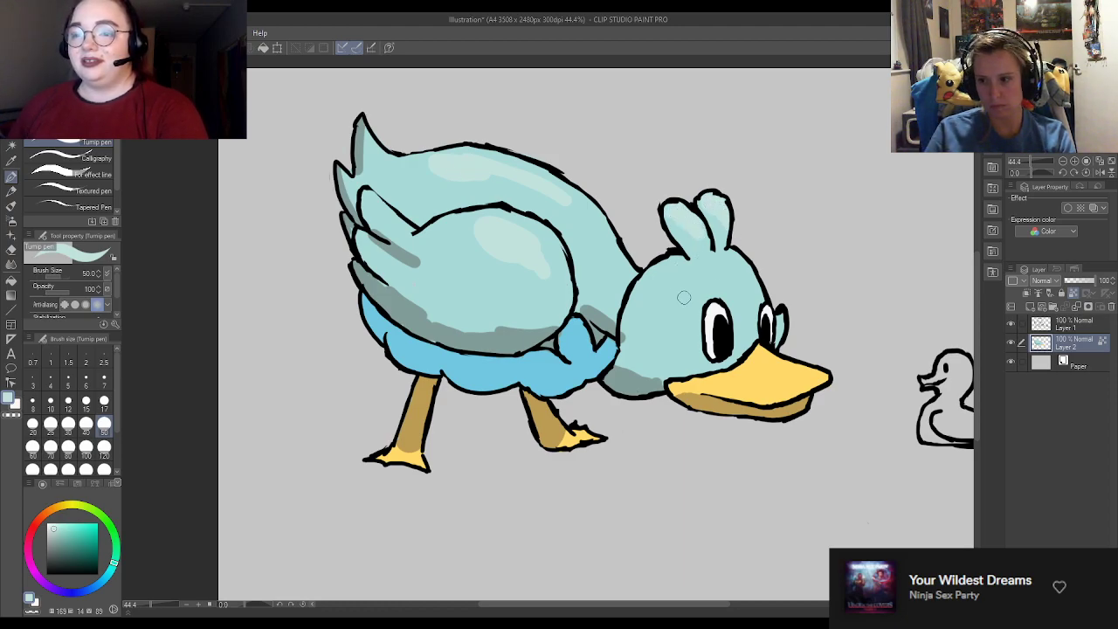
pyautogui.moveTo(725, 277)
pyautogui.mouseDown()
pyautogui.moveTo(738, 264)
pyautogui.moveTo(733, 285)
pyautogui.mouseUp()
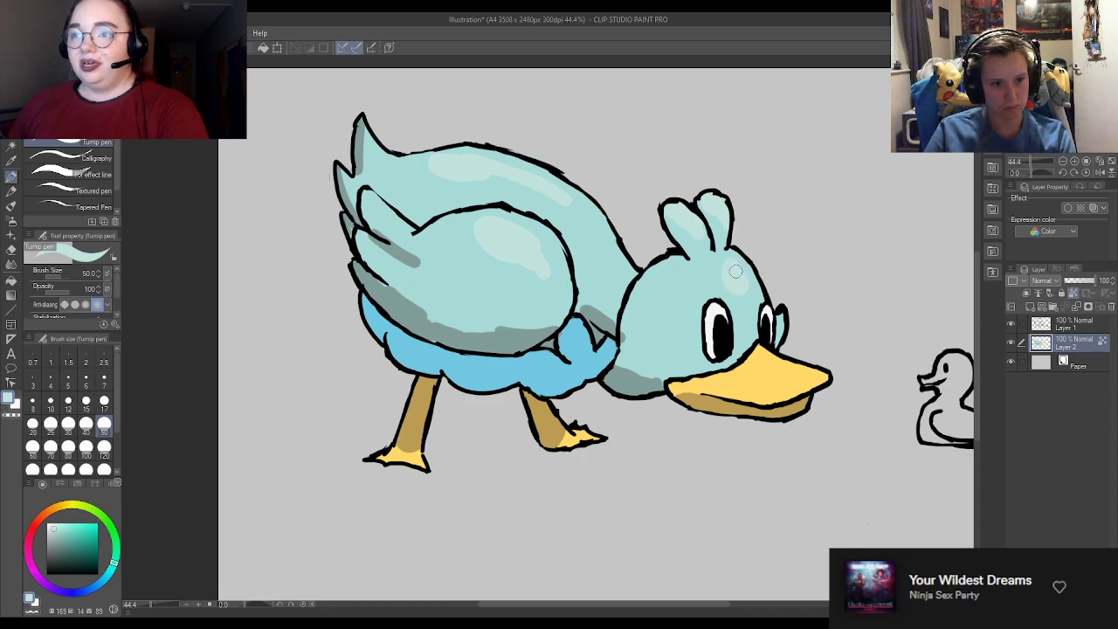
pyautogui.moveTo(633, 350); pyautogui.dragTo(650, 359)
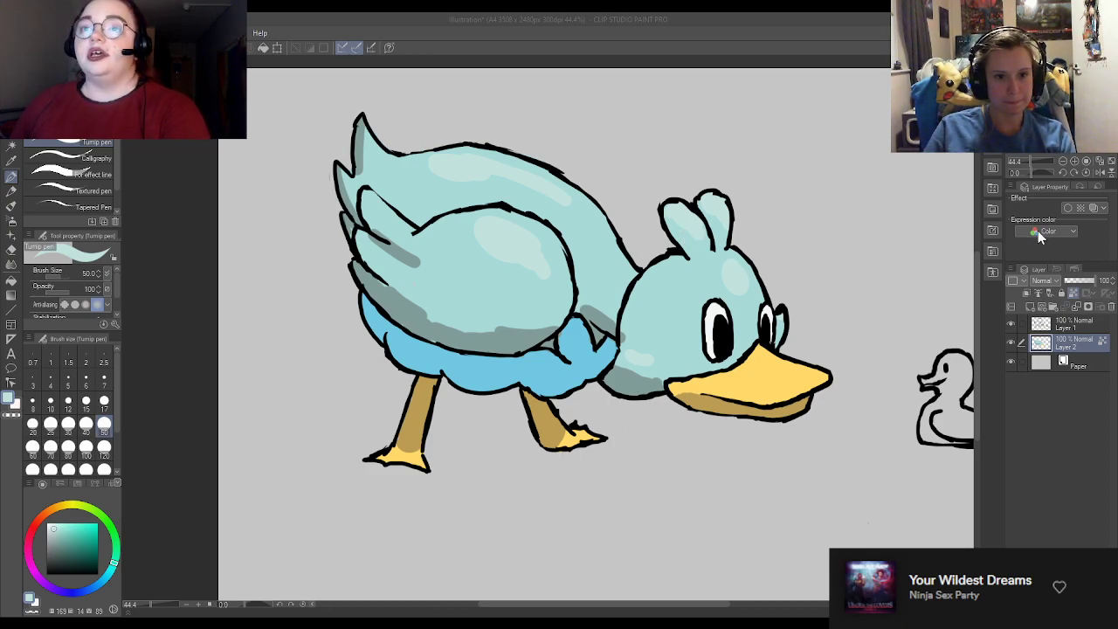
# Step: Add a light highlight to the blue chest tuft and shade the upper edge of the blue belly feathers in darker blue
pyautogui.click(63, 529)
pyautogui.click(577, 327)
pyautogui.keyDown('alt'); pyautogui.click(581, 350); pyautogui.keyUp('alt')
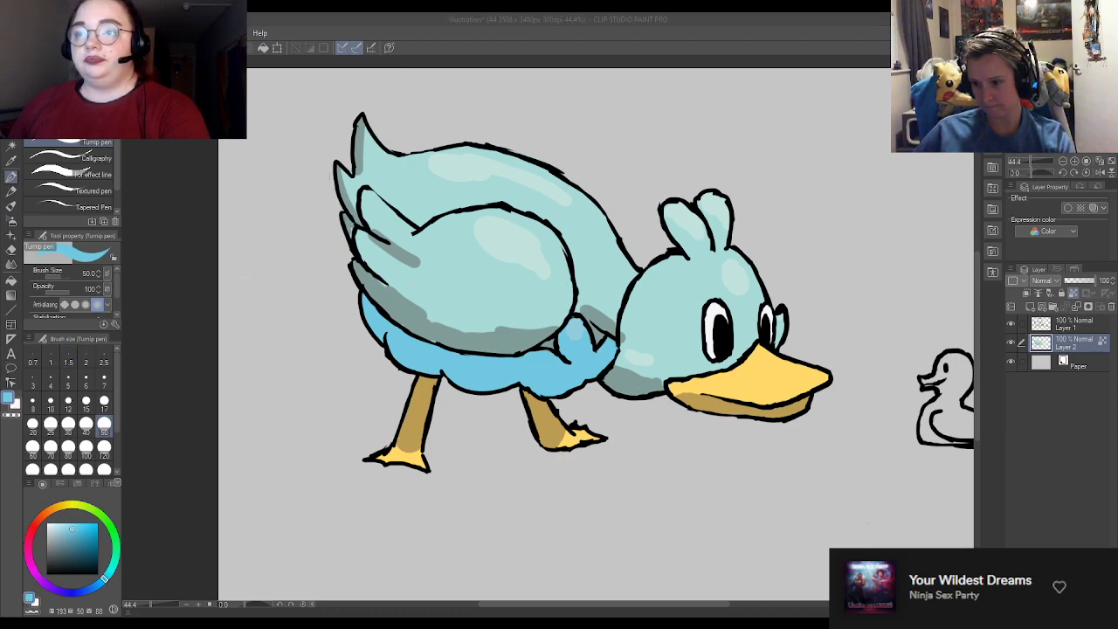
pyautogui.keyDown('alt'); pyautogui.click(391, 337); pyautogui.keyUp('alt')
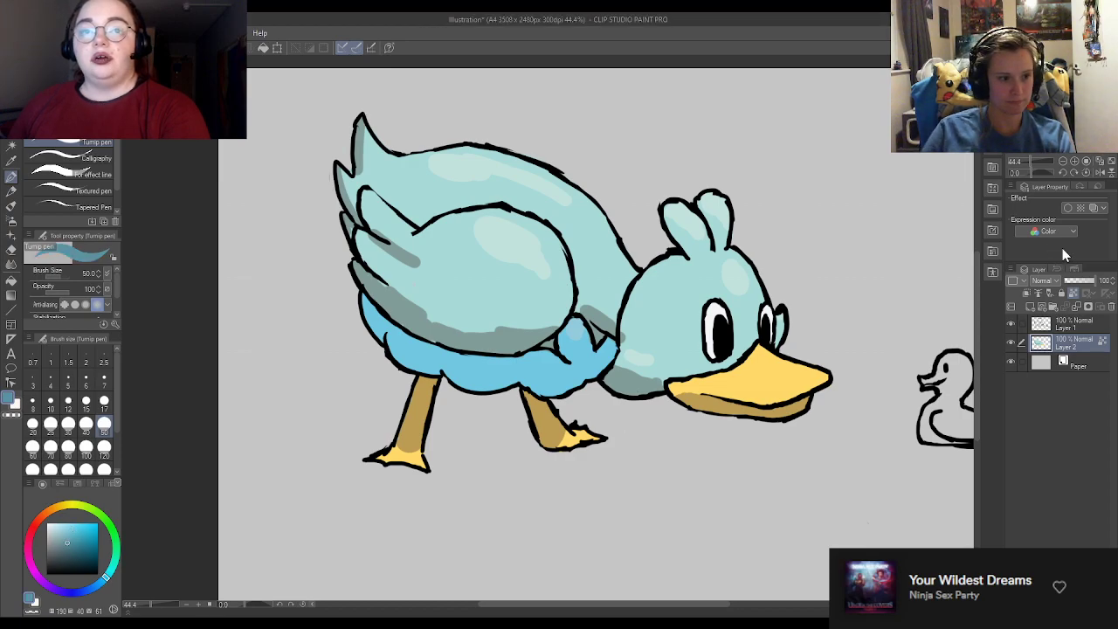
pyautogui.moveTo(366, 315)
pyautogui.mouseDown()
pyautogui.moveTo(454, 368)
pyautogui.moveTo(559, 365)
pyautogui.moveTo(521, 355)
pyautogui.moveTo(535, 363)
pyautogui.moveTo(511, 363)
pyautogui.moveTo(556, 366)
pyautogui.moveTo(583, 368)
pyautogui.mouseUp()
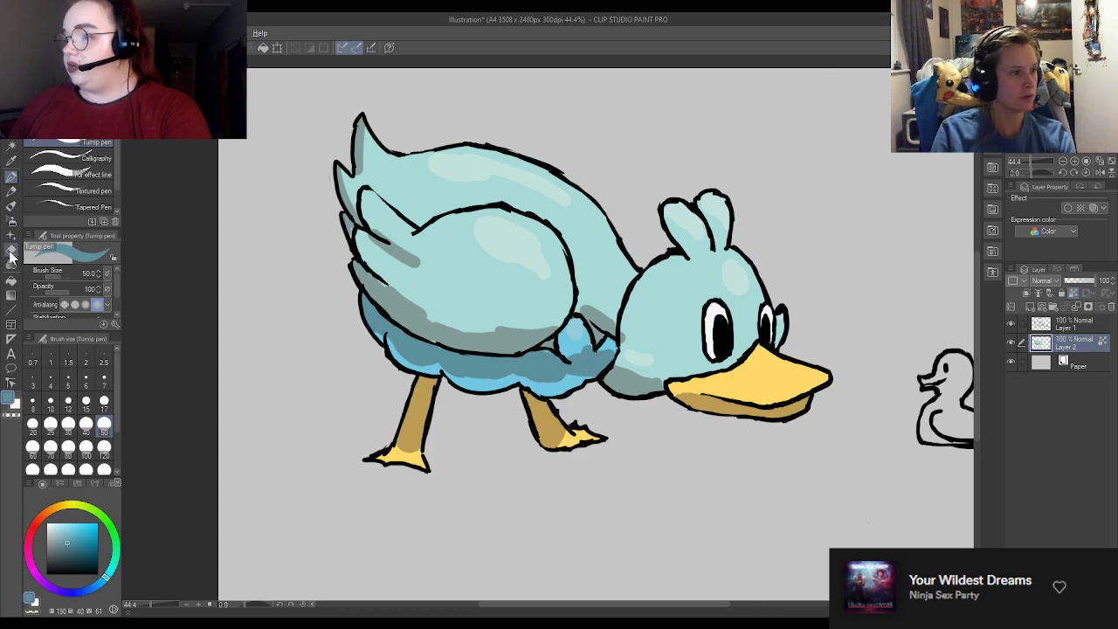
# Step: Lasso the small duck's line art on Layer 1, move it closer to the Ducklett's beak and deselect it
pyautogui.click(12, 206)
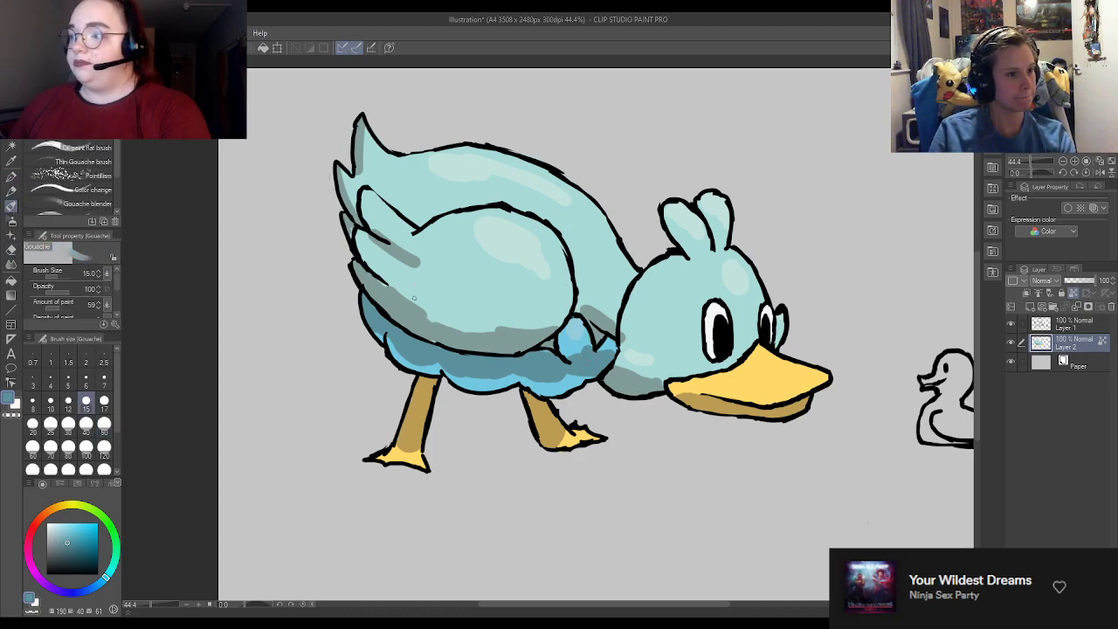
pyautogui.scroll(-3, 393, 350)
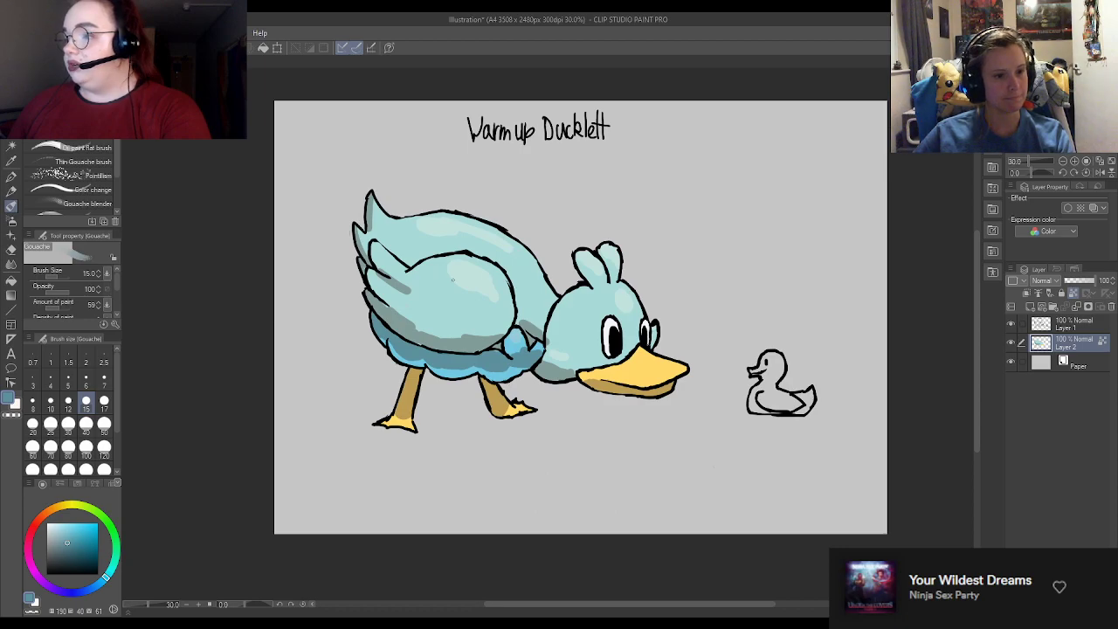
pyautogui.scroll(2, 449, 278)
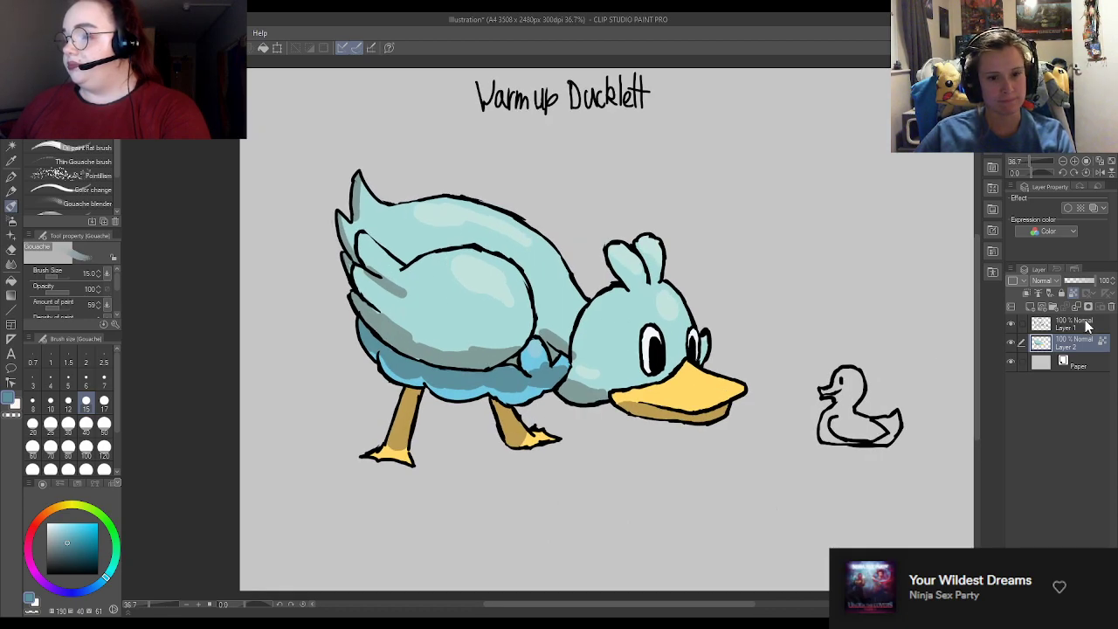
pyautogui.click(1082, 329)
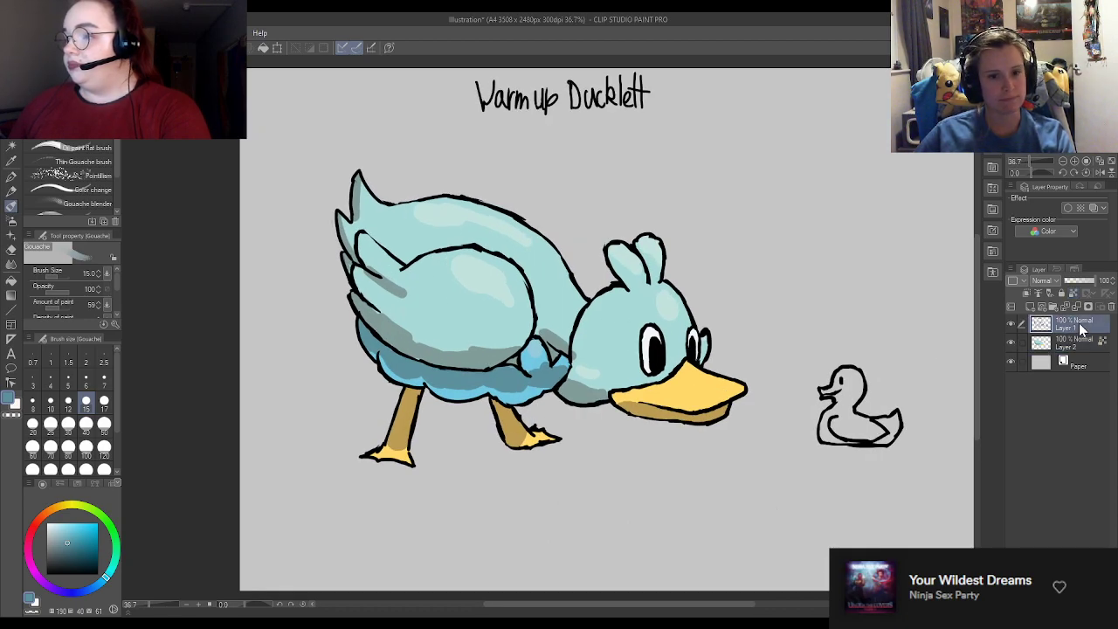
pyautogui.click(12, 146)
pyautogui.moveTo(801, 355)
pyautogui.mouseDown()
pyautogui.moveTo(795, 501)
pyautogui.moveTo(913, 491)
pyautogui.moveTo(900, 341)
pyautogui.mouseUp()
pyautogui.hotkey('ctrl', 't')
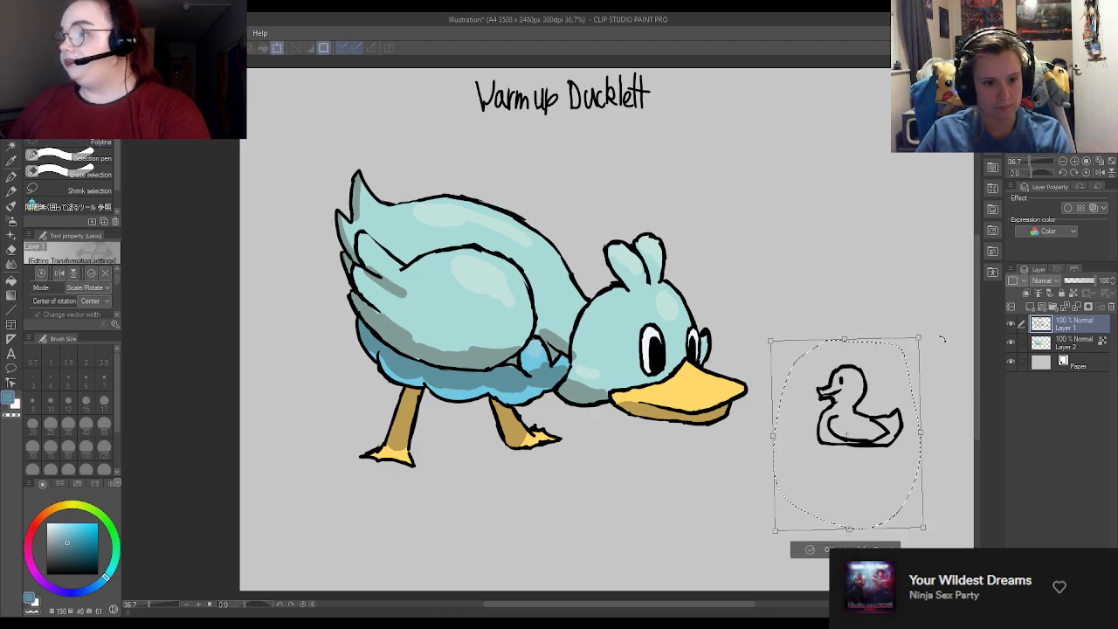
pyautogui.moveTo(874, 408); pyautogui.dragTo(826, 441)
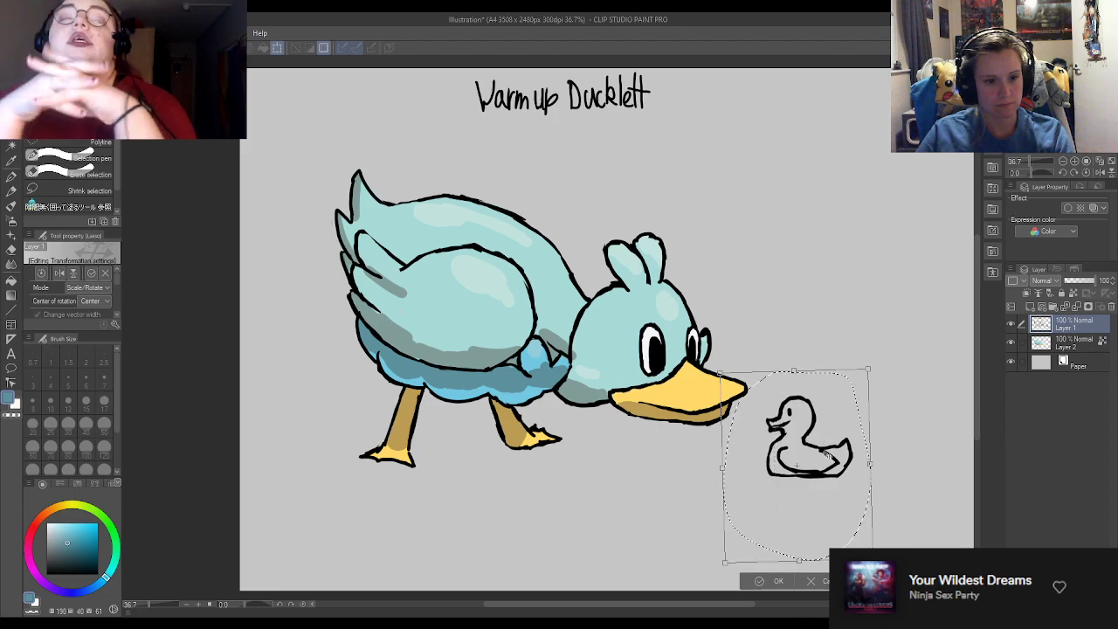
pyautogui.click(774, 583)
pyautogui.hotkey('ctrl', 'd')
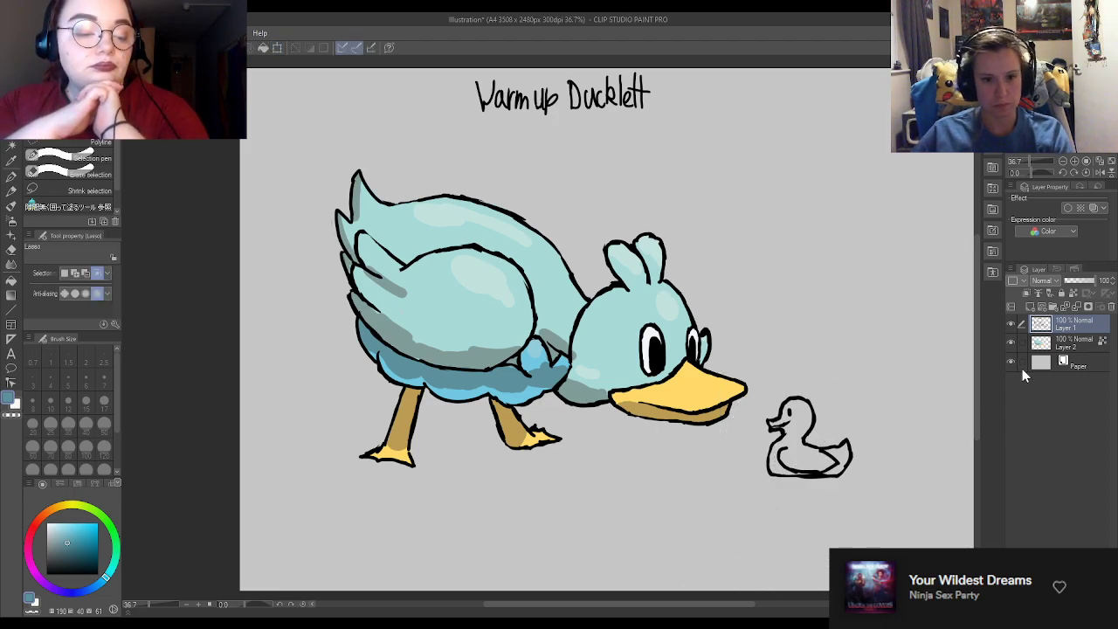
# Step: Unlock the transparent pixels of Layer 2 and try several yellows on the small duck's chest and head with the size 50 pen
pyautogui.click(1072, 342)
pyautogui.scroll(2, 868, 421)
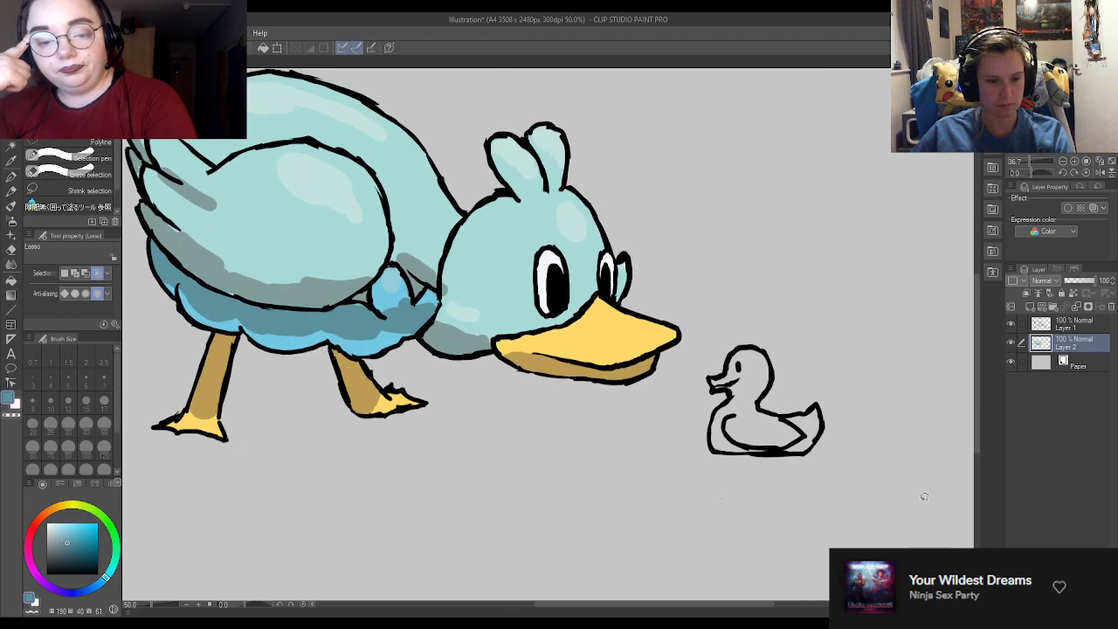
pyautogui.scroll(1, 752, 359)
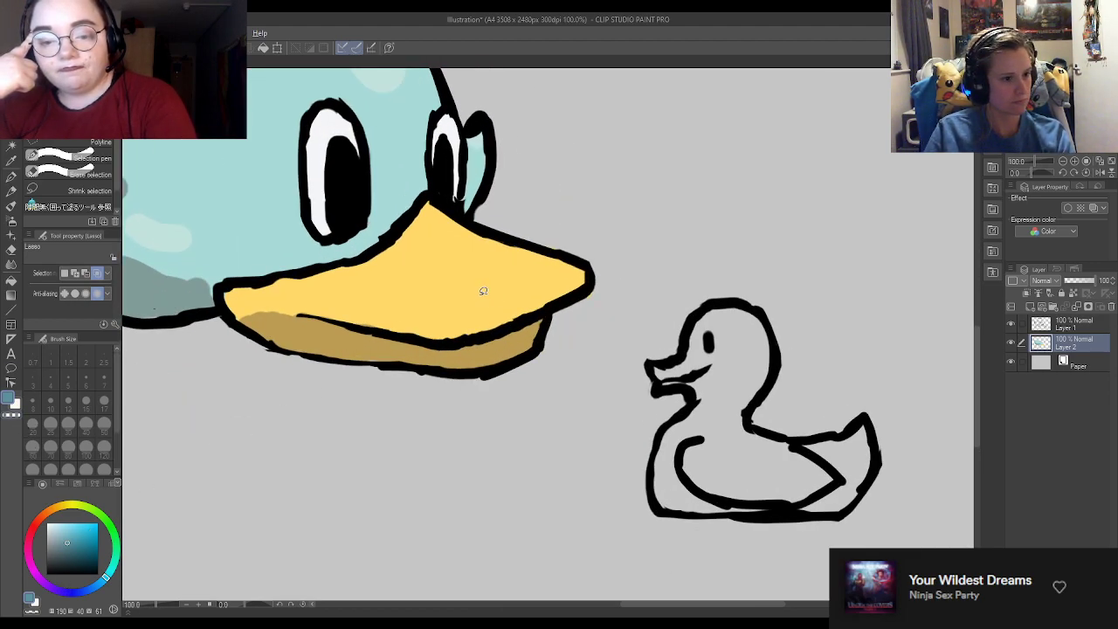
pyautogui.click(10, 189)
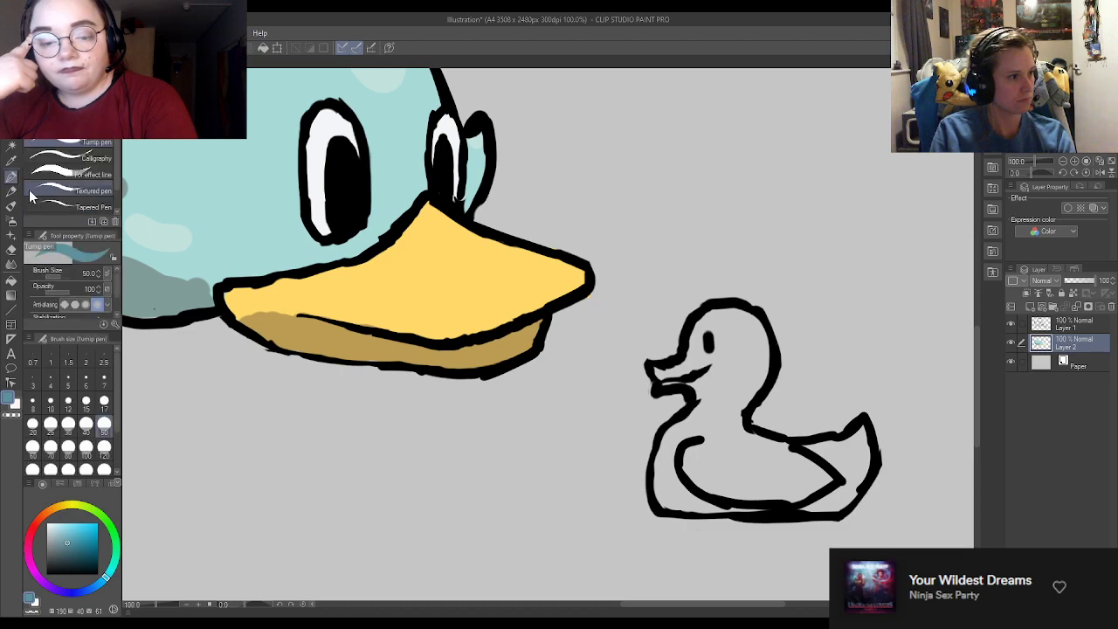
pyautogui.keyDown('alt'); pyautogui.click(425, 286); pyautogui.keyUp('alt')
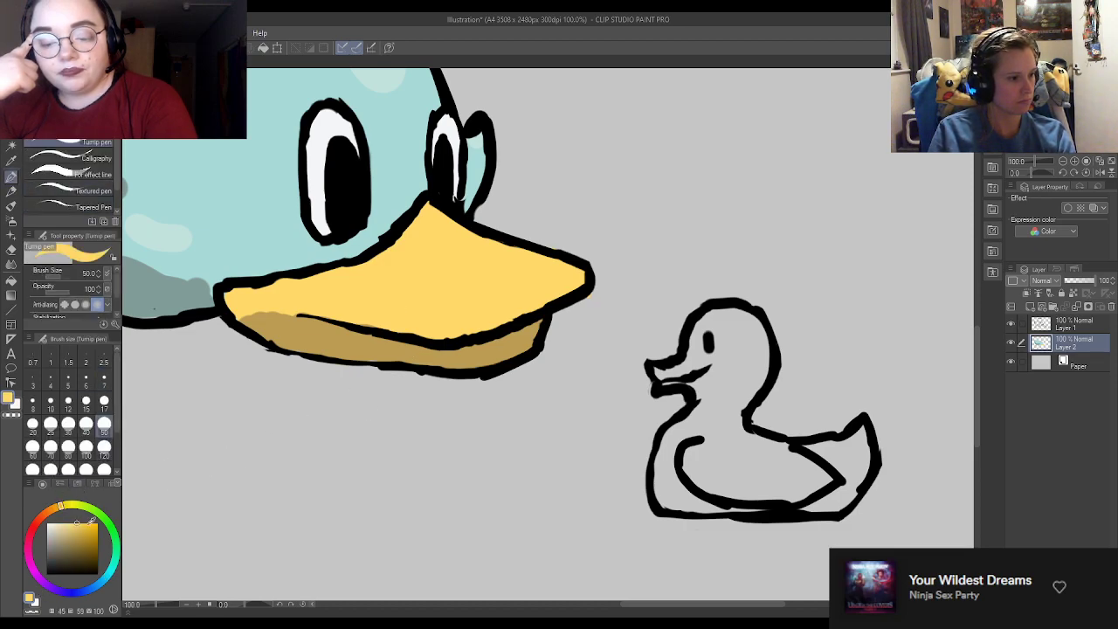
pyautogui.moveTo(690, 452)
pyautogui.mouseDown()
pyautogui.moveTo(711, 430)
pyautogui.moveTo(688, 468)
pyautogui.mouseUp()
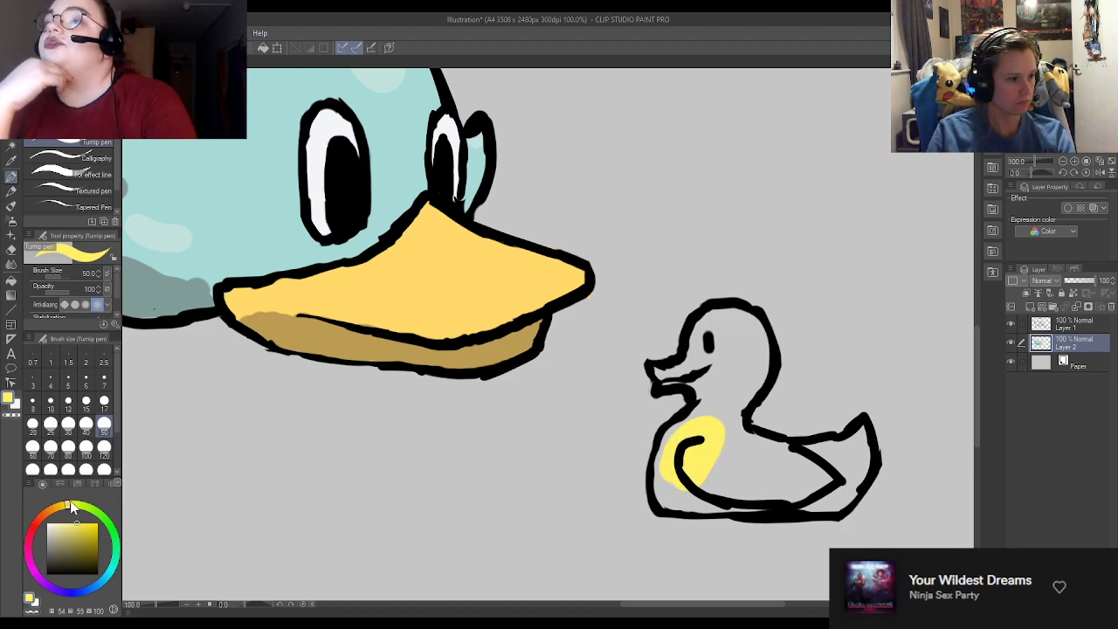
pyautogui.click(88, 526)
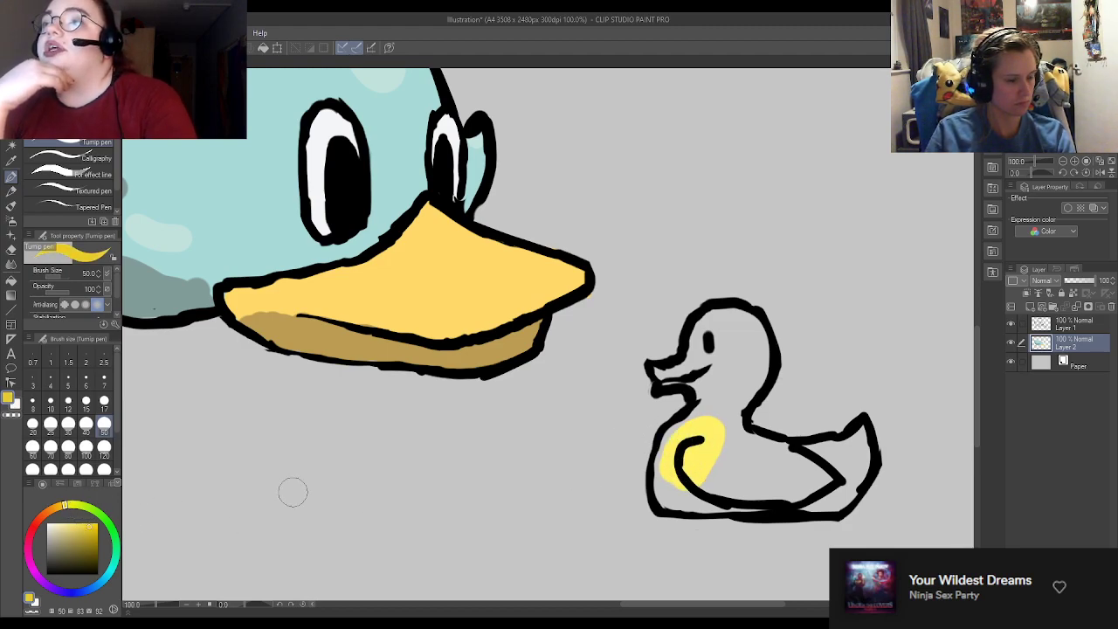
pyautogui.moveTo(685, 472)
pyautogui.mouseDown()
pyautogui.moveTo(709, 430)
pyautogui.moveTo(668, 461)
pyautogui.moveTo(656, 455)
pyautogui.moveTo(693, 453)
pyautogui.moveTo(675, 444)
pyautogui.moveTo(698, 461)
pyautogui.moveTo(705, 454)
pyautogui.moveTo(684, 457)
pyautogui.moveTo(734, 340)
pyautogui.moveTo(730, 327)
pyautogui.moveTo(699, 341)
pyautogui.mouseUp()
pyautogui.click(87, 523)
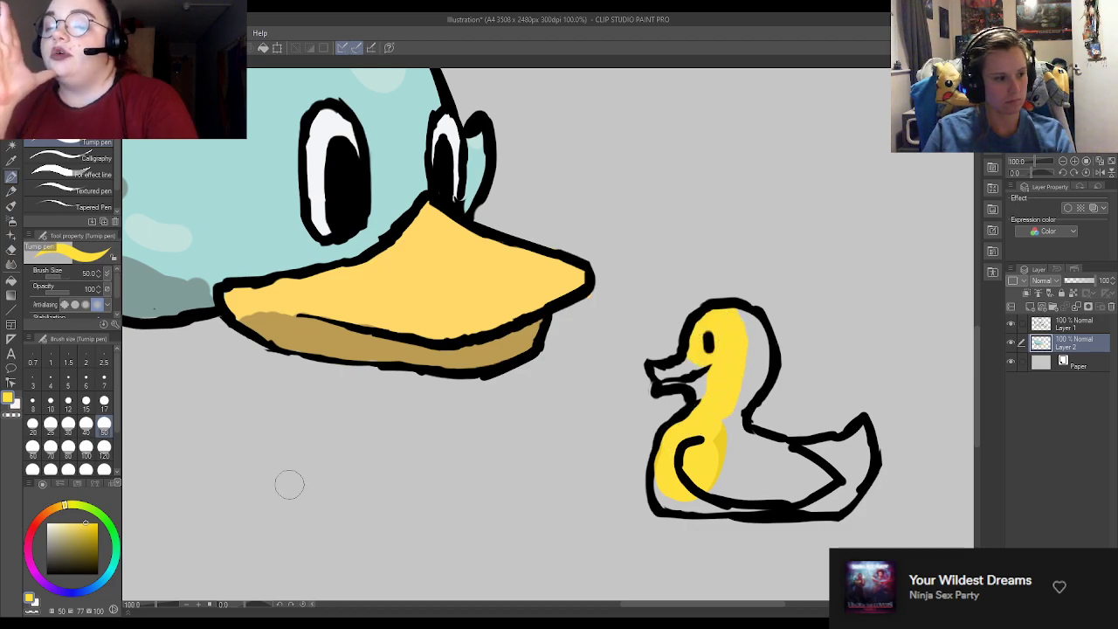
# Step: Paint the small duck's whole body in a softer yellow and erase the colour spilling outside its outline
pyautogui.click(78, 523)
pyautogui.moveTo(736, 408)
pyautogui.mouseDown()
pyautogui.moveTo(734, 334)
pyautogui.moveTo(726, 354)
pyautogui.moveTo(732, 386)
pyautogui.moveTo(751, 382)
pyautogui.moveTo(759, 357)
pyautogui.moveTo(749, 329)
pyautogui.moveTo(712, 375)
pyautogui.moveTo(713, 416)
pyautogui.moveTo(728, 430)
pyautogui.moveTo(682, 495)
pyautogui.moveTo(681, 476)
pyautogui.moveTo(672, 483)
pyautogui.moveTo(699, 494)
pyautogui.moveTo(687, 496)
pyautogui.moveTo(718, 501)
pyautogui.moveTo(844, 500)
pyautogui.moveTo(859, 432)
pyautogui.moveTo(832, 454)
pyautogui.moveTo(753, 449)
pyautogui.moveTo(812, 465)
pyautogui.moveTo(758, 468)
pyautogui.moveTo(771, 474)
pyautogui.moveTo(745, 461)
pyautogui.moveTo(766, 489)
pyautogui.moveTo(784, 450)
pyautogui.moveTo(817, 430)
pyautogui.moveTo(804, 459)
pyautogui.mouseUp()
pyautogui.press('e')
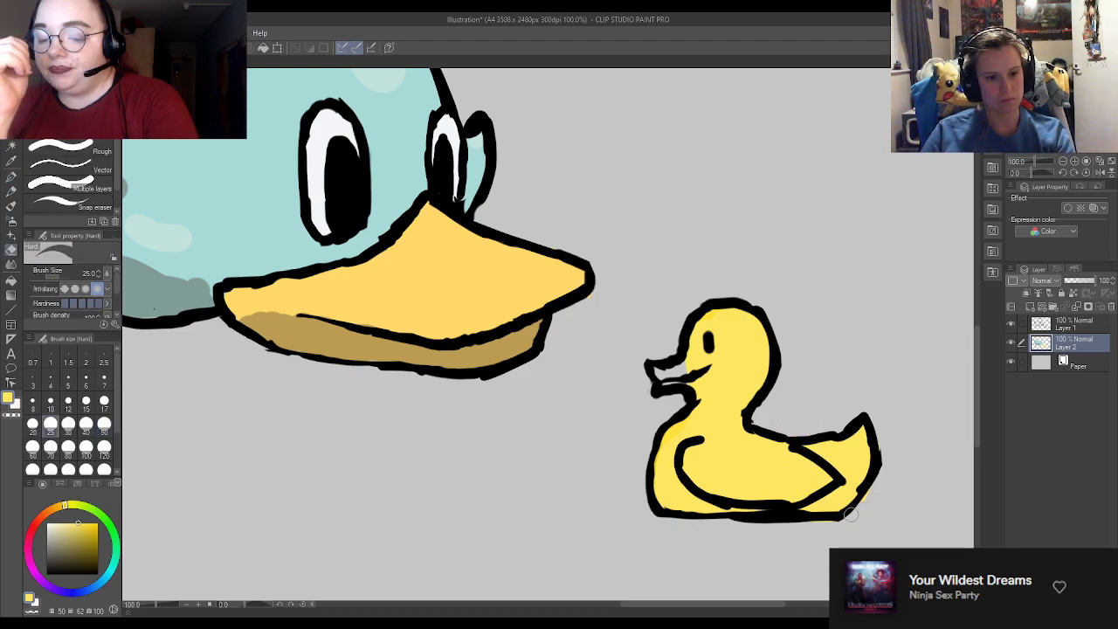
# Step: Paint the small duck's beak in a saturated orange with the size 50 pen
pyautogui.press('p')
pyautogui.moveTo(62, 509); pyautogui.dragTo(55, 510)
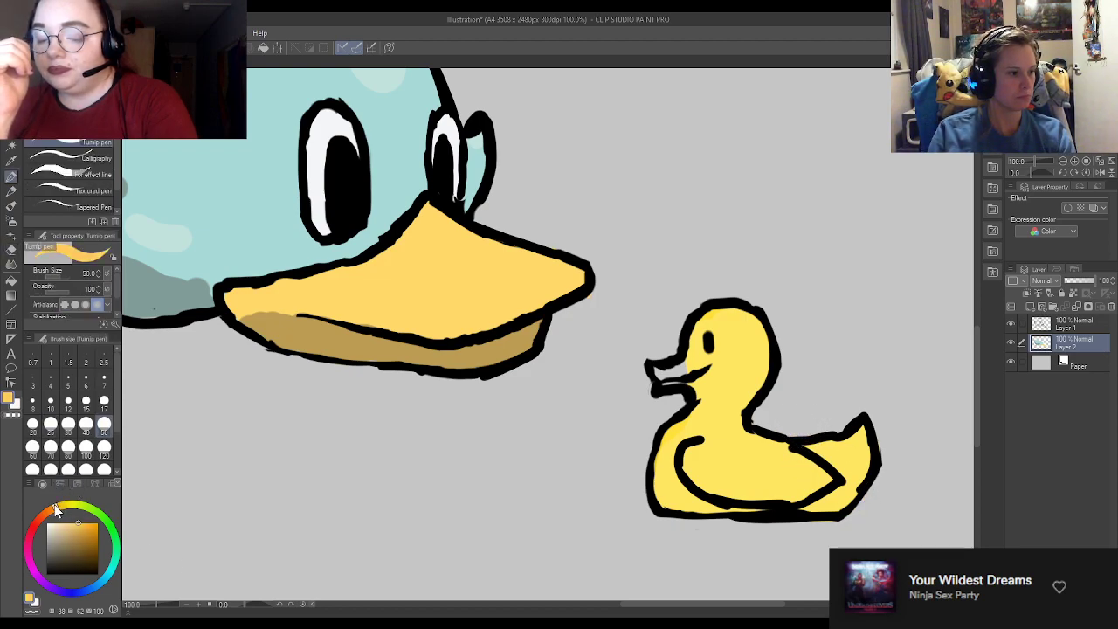
pyautogui.click(92, 521)
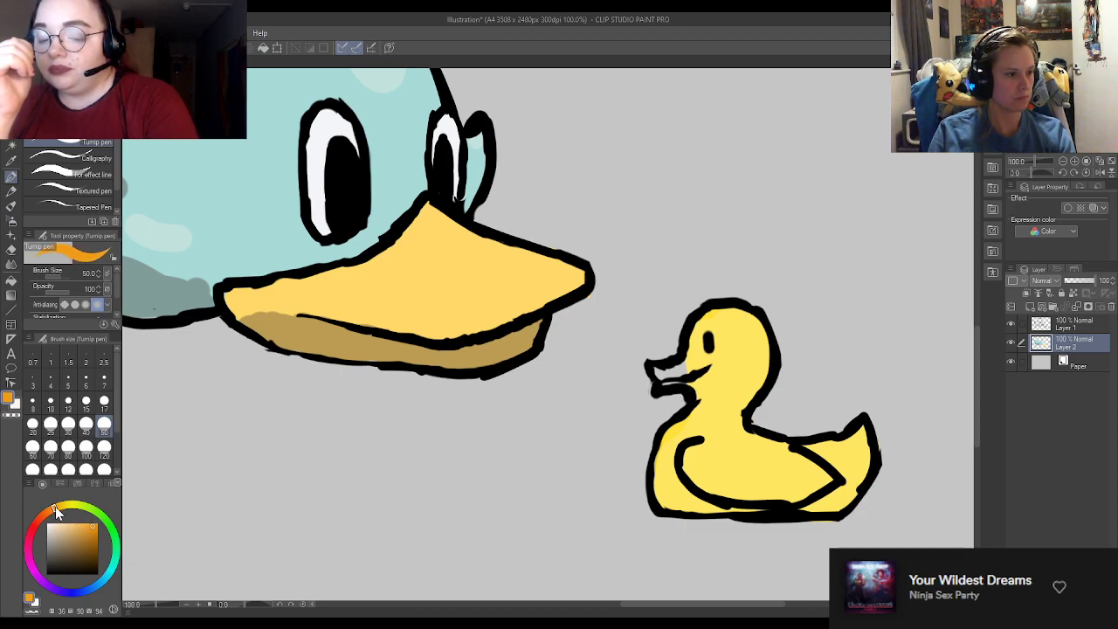
pyautogui.moveTo(660, 382)
pyautogui.mouseDown()
pyautogui.moveTo(672, 371)
pyautogui.moveTo(687, 385)
pyautogui.moveTo(664, 371)
pyautogui.moveTo(699, 374)
pyautogui.mouseUp()
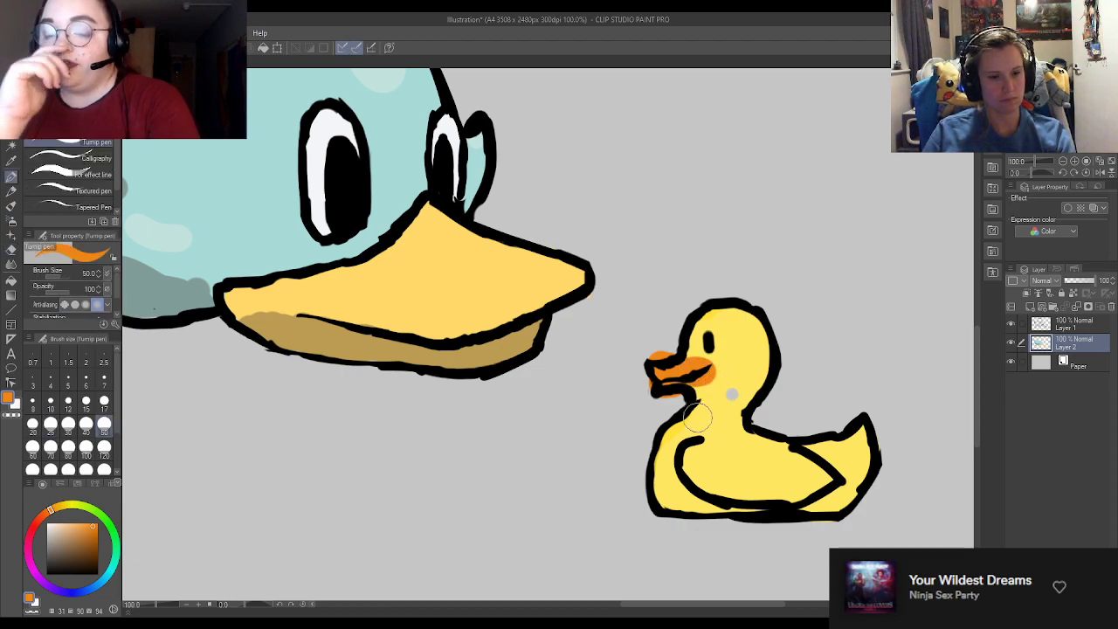
# Step: Touch up the small duck's beak and cheek with the sampled orange and yellow, and erase the colour outside the outline
pyautogui.keyDown('alt'); pyautogui.click(702, 417); pyautogui.keyUp('alt')
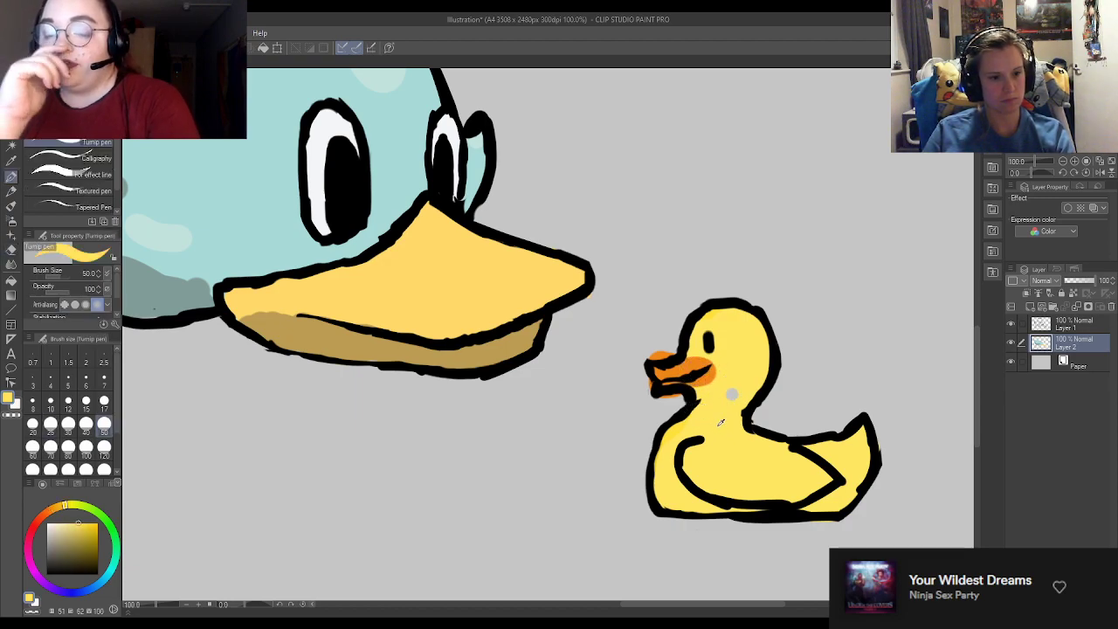
pyautogui.keyDown('alt'); pyautogui.click(691, 369); pyautogui.keyUp('alt')
pyautogui.keyDown('alt'); pyautogui.click(724, 413); pyautogui.keyUp('alt')
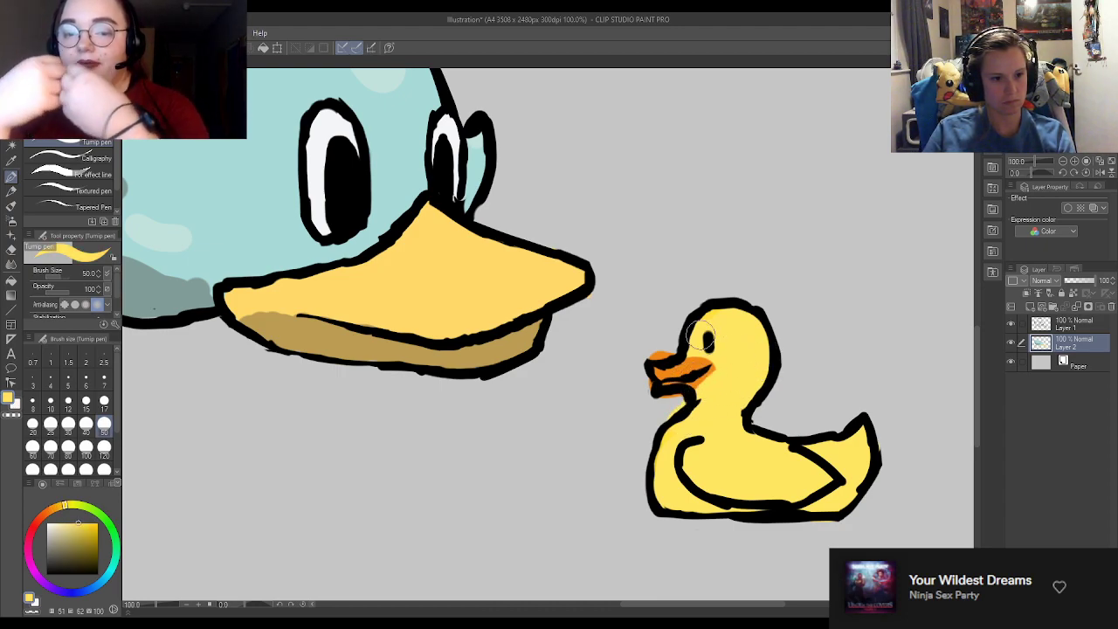
pyautogui.keyDown('alt'); pyautogui.click(675, 357); pyautogui.keyUp('alt')
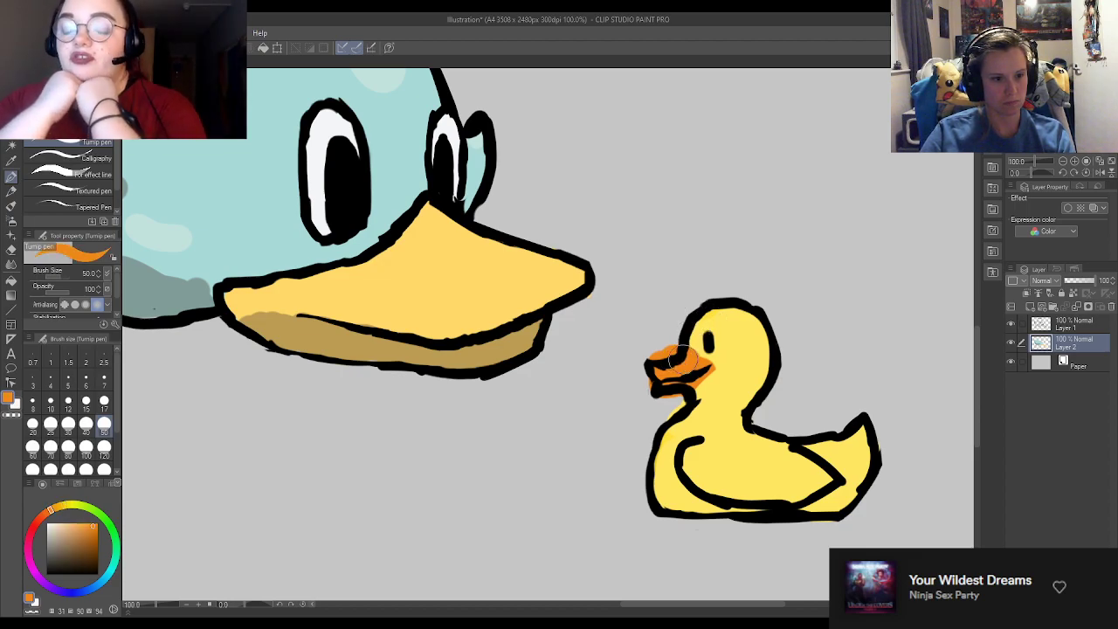
pyautogui.keyDown('alt'); pyautogui.click(741, 354); pyautogui.keyUp('alt')
pyautogui.click(670, 338)
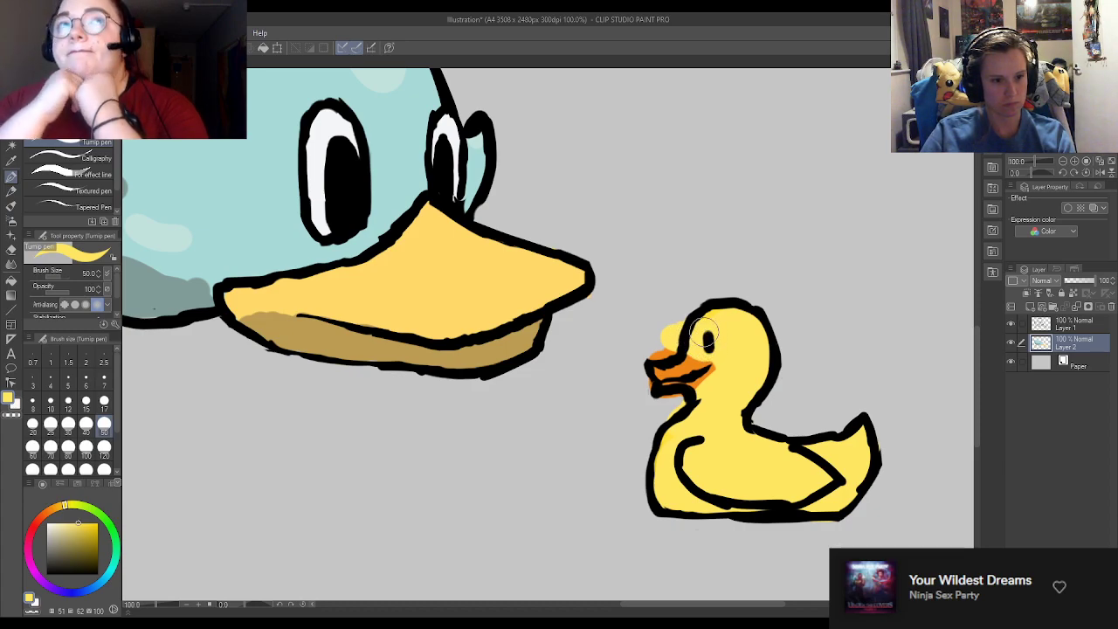
pyautogui.press('e')
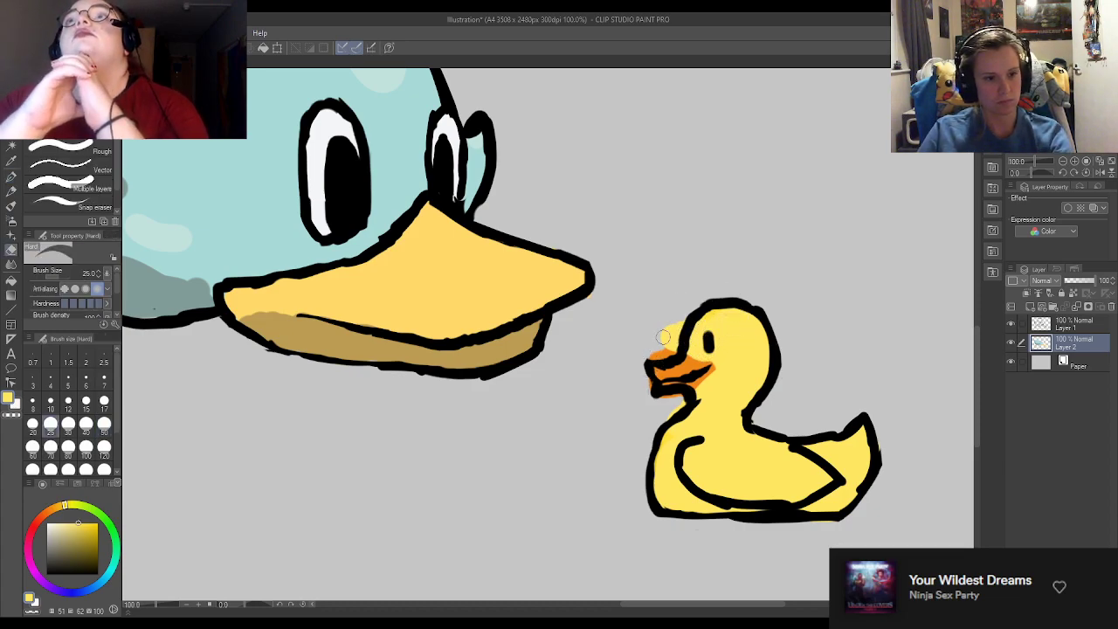
pyautogui.moveTo(655, 357); pyautogui.dragTo(690, 305)
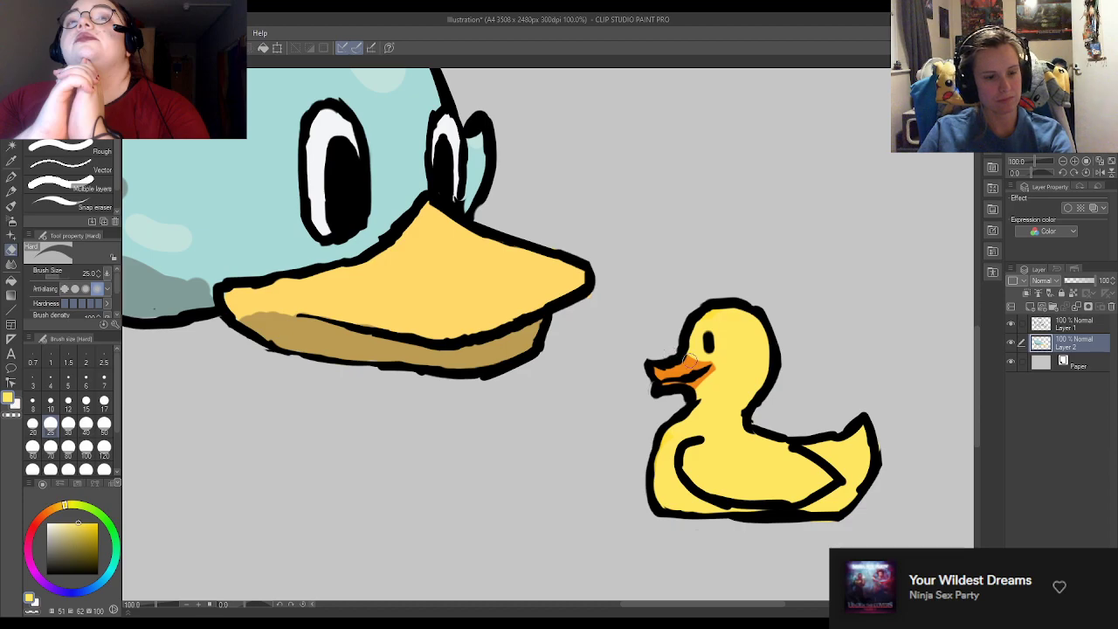
# Step: Refine the corner and lower edge of the small duck's beak with the size 15 pen in the sampled orange and yellow
pyautogui.press('p')
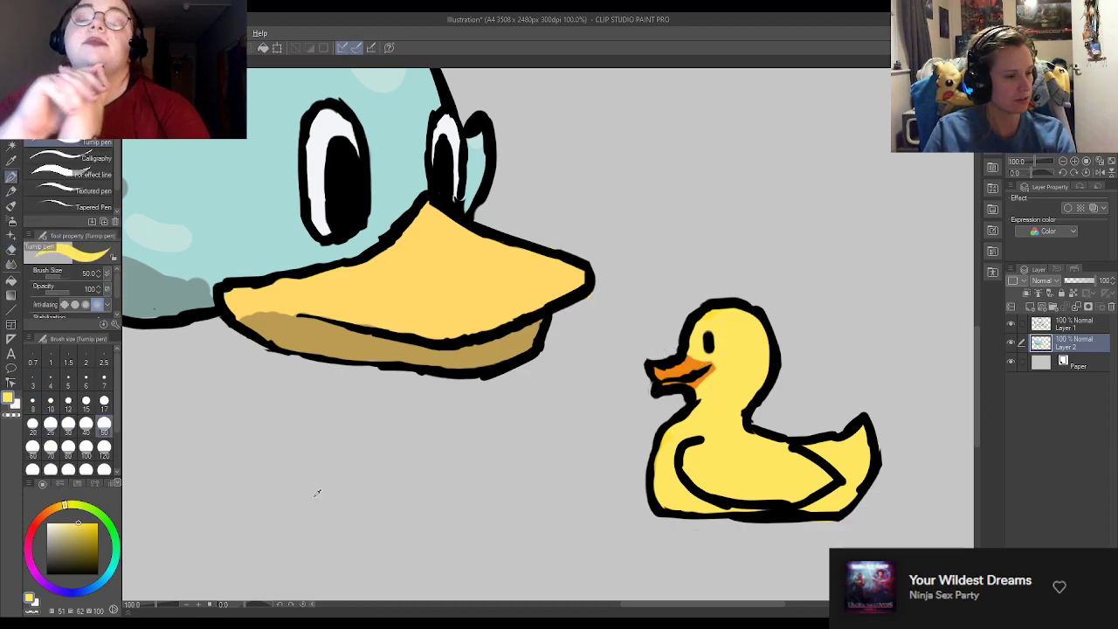
pyautogui.keyDown('alt'); pyautogui.click(685, 366); pyautogui.keyUp('alt')
pyautogui.click(85, 401)
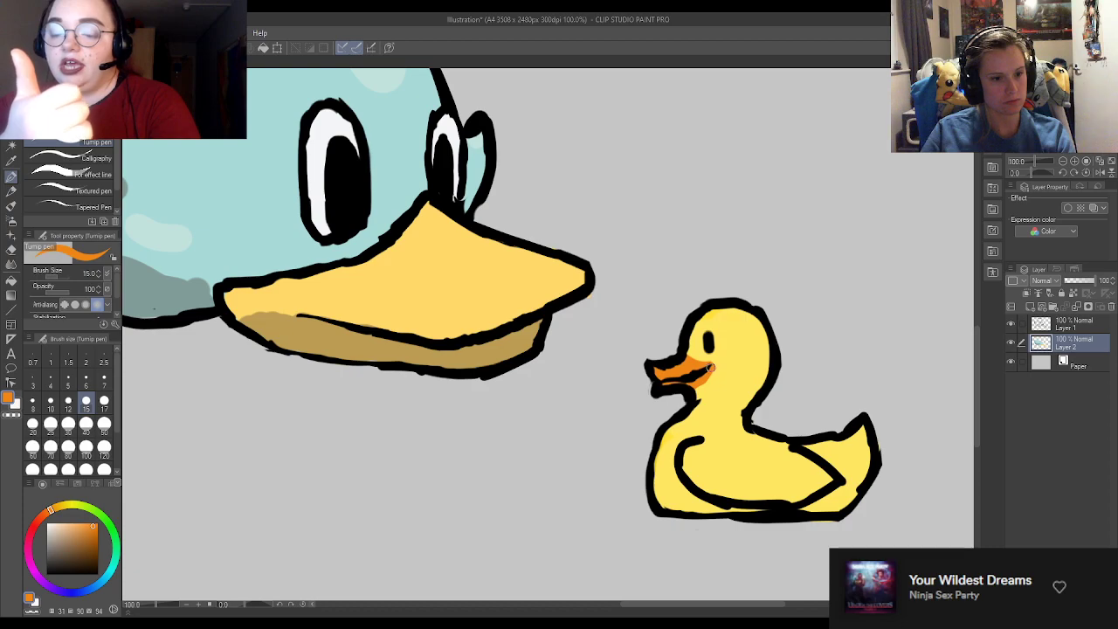
pyautogui.keyDown('alt'); pyautogui.click(722, 378); pyautogui.keyUp('alt')
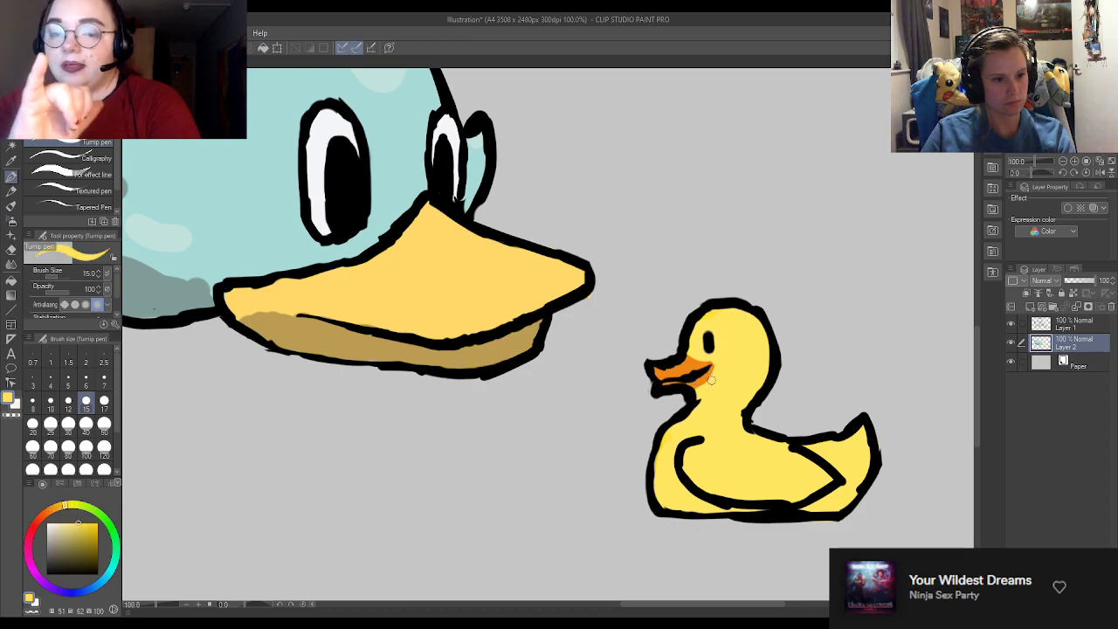
pyautogui.keyDown('alt'); pyautogui.click(690, 368); pyautogui.keyUp('alt')
pyautogui.moveTo(689, 368)
pyautogui.mouseDown()
pyautogui.moveTo(702, 381)
pyautogui.moveTo(686, 380)
pyautogui.mouseUp()
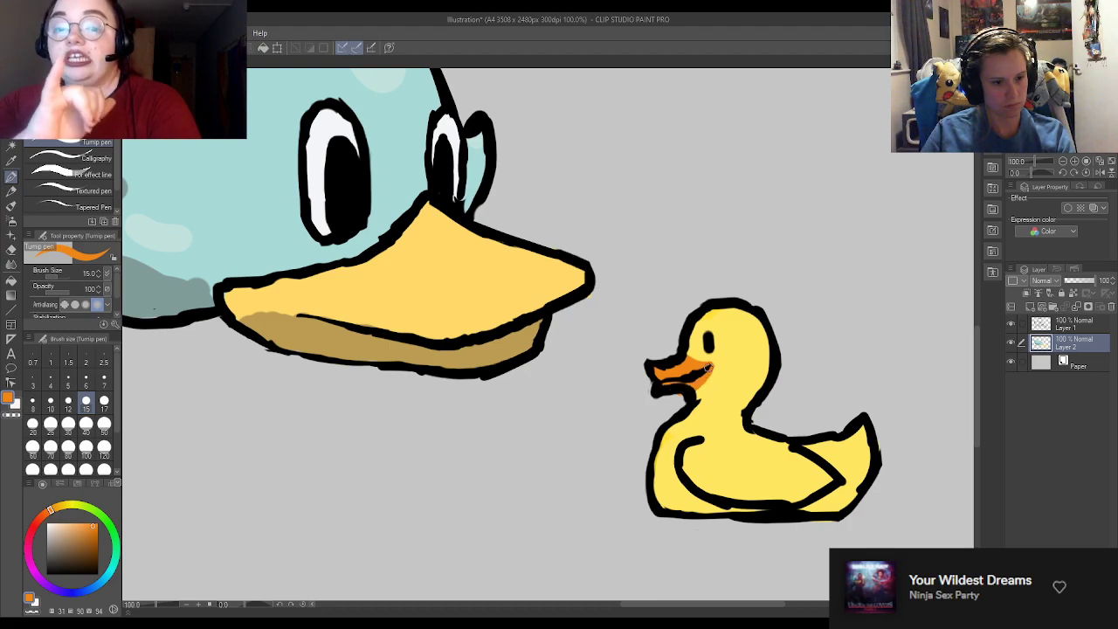
pyautogui.keyDown('alt'); pyautogui.click(716, 386); pyautogui.keyUp('alt')
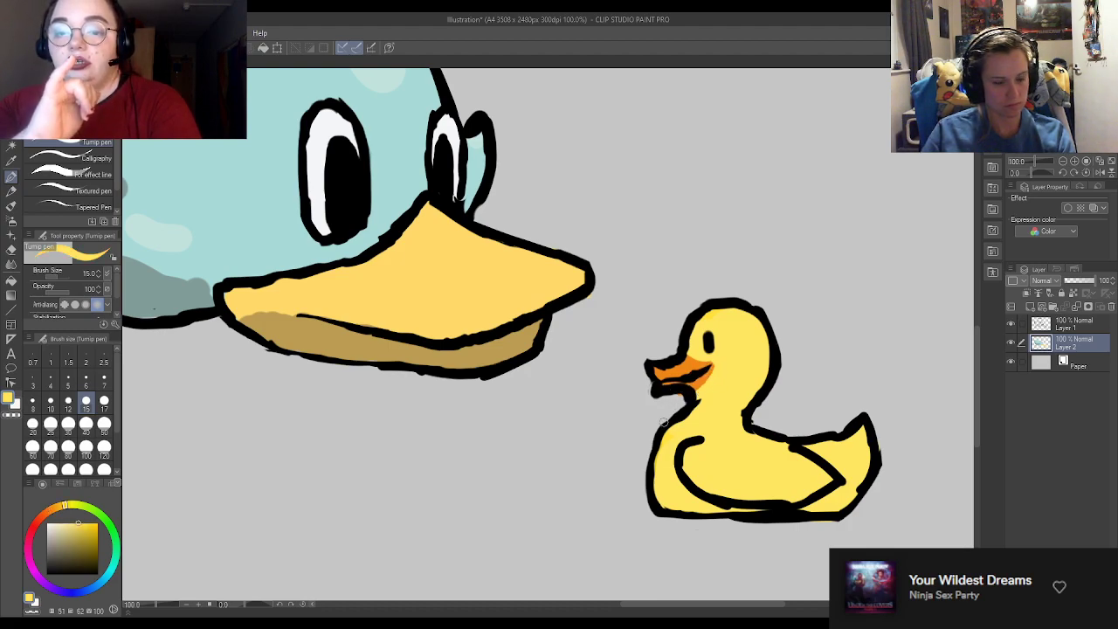
pyautogui.press('e')
pyautogui.press('p')
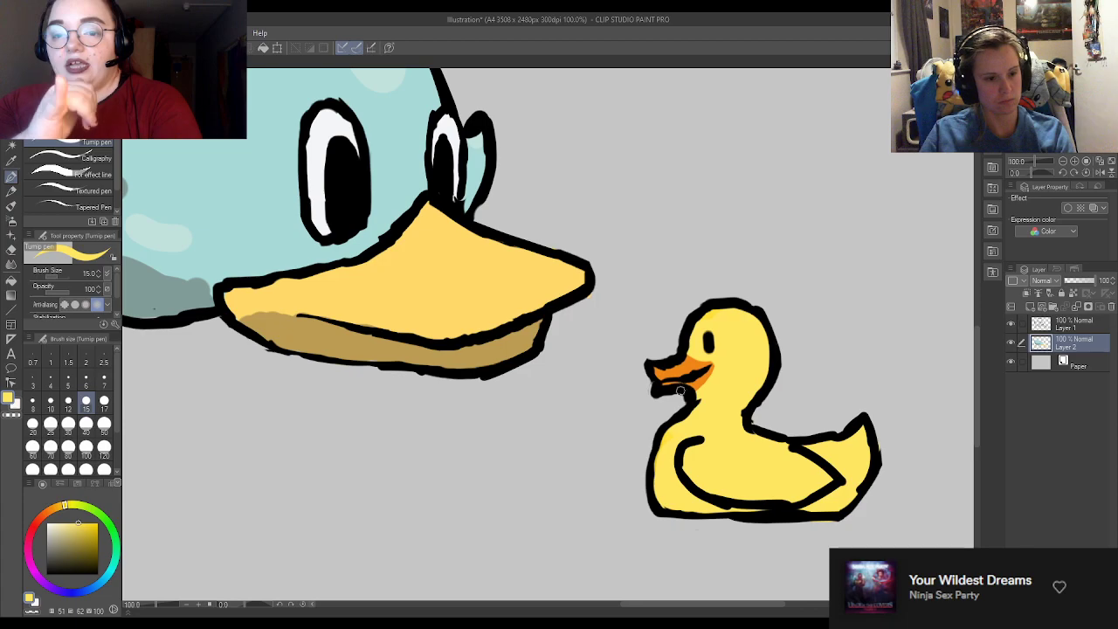
# Step: Lock the transparent pixels of Layer 2 and blend the highlights on Ducklett's crest and forehead with the Gouache brush at size 50
pyautogui.scroll(-4, 658, 367)
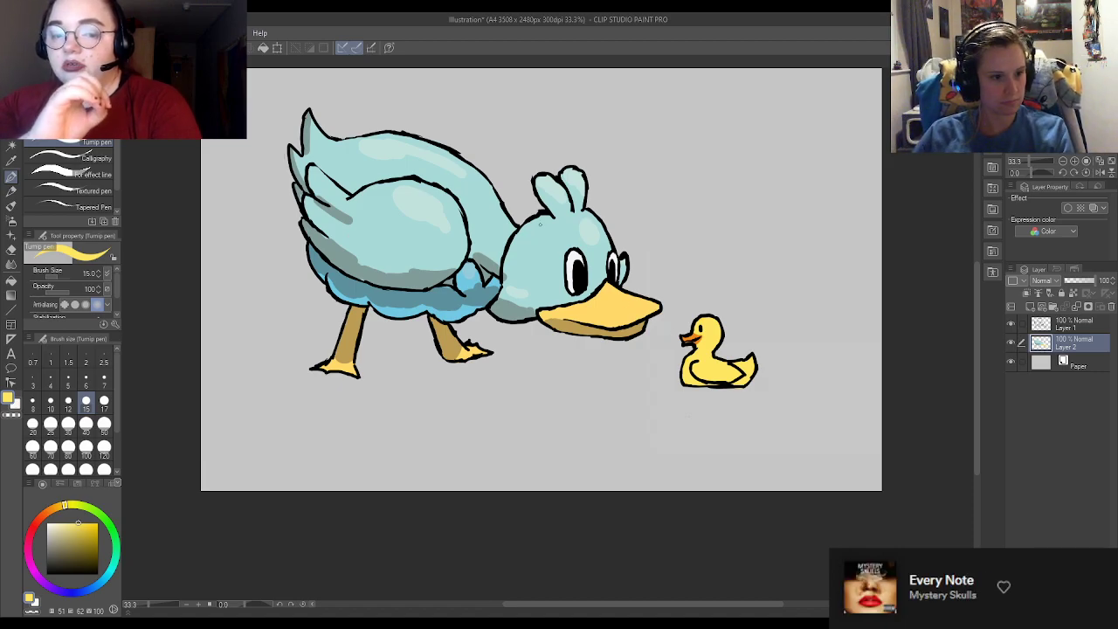
pyautogui.scroll(2, 377, 284)
pyautogui.press('b')
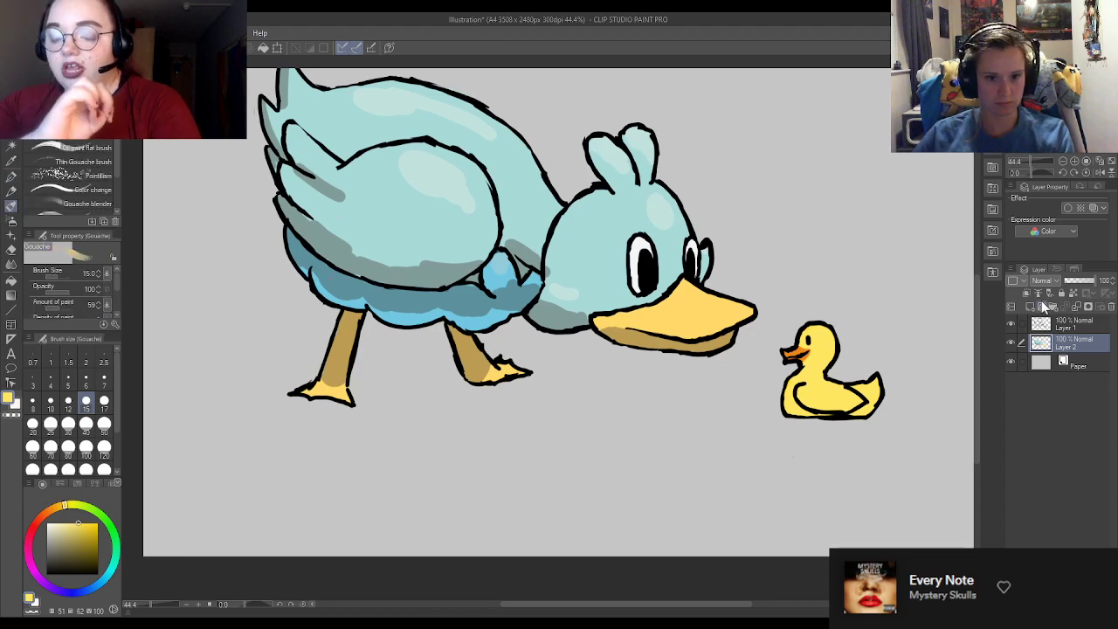
pyautogui.scroll(-3, 738, 473)
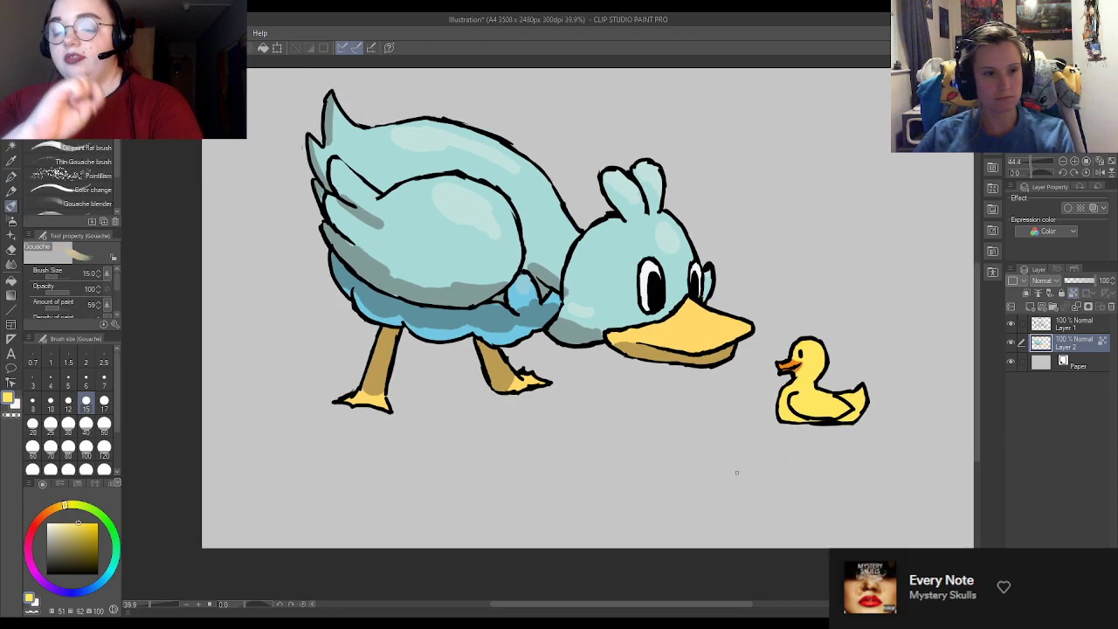
pyautogui.scroll(4, 571, 200)
pyautogui.click(104, 424)
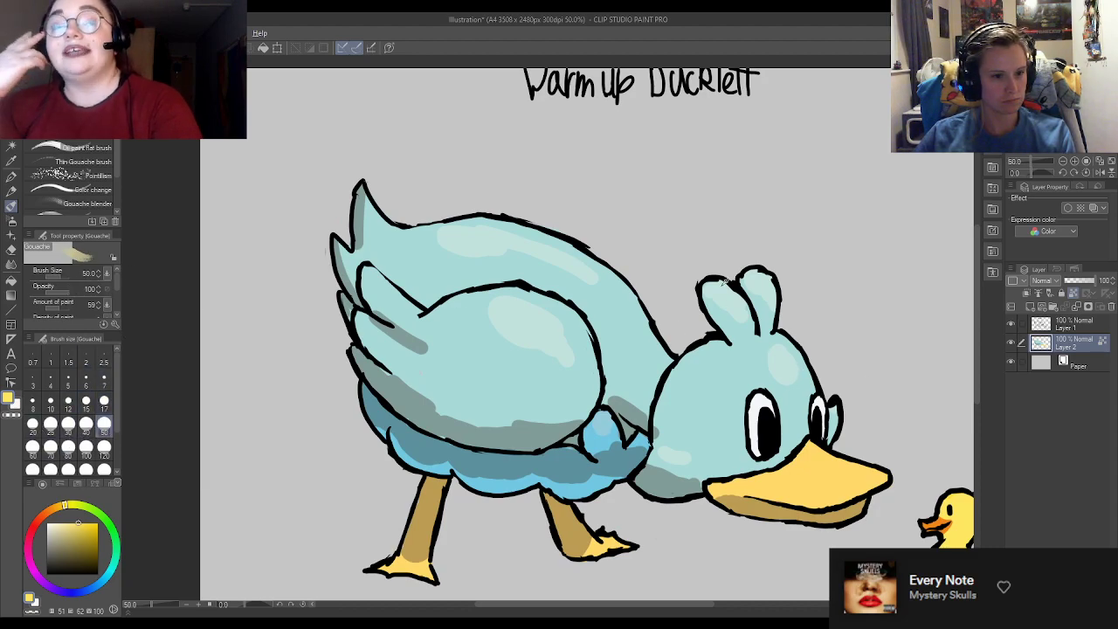
pyautogui.keyDown('alt'); pyautogui.click(730, 297); pyautogui.keyUp('alt')
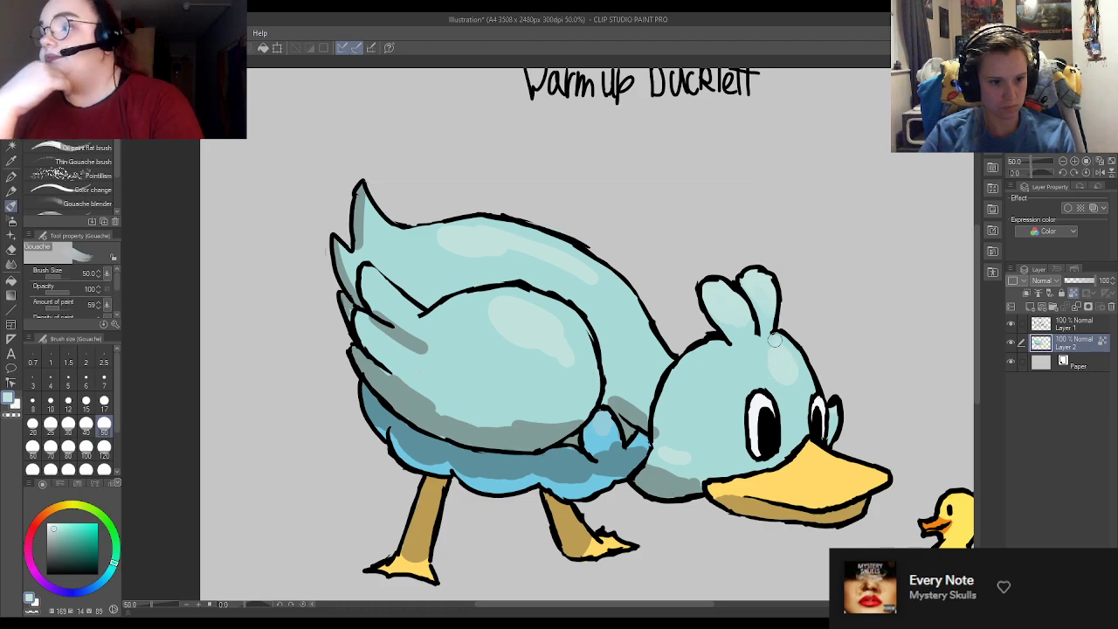
pyautogui.keyDown('alt'); pyautogui.click(755, 371); pyautogui.keyUp('alt')
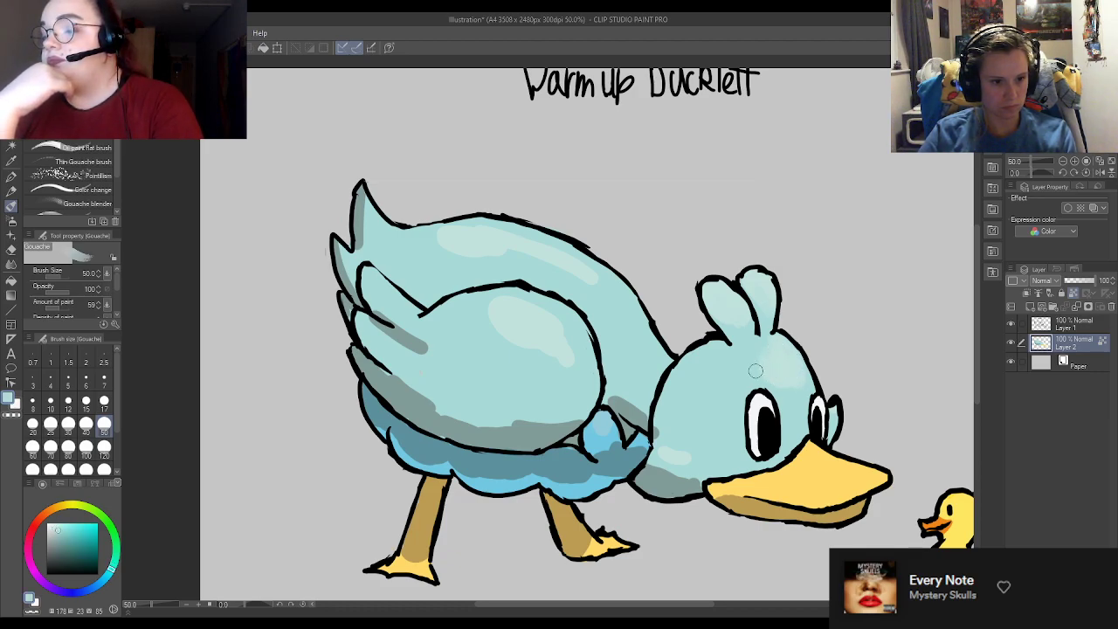
pyautogui.keyDown('alt'); pyautogui.click(777, 352); pyautogui.keyUp('alt')
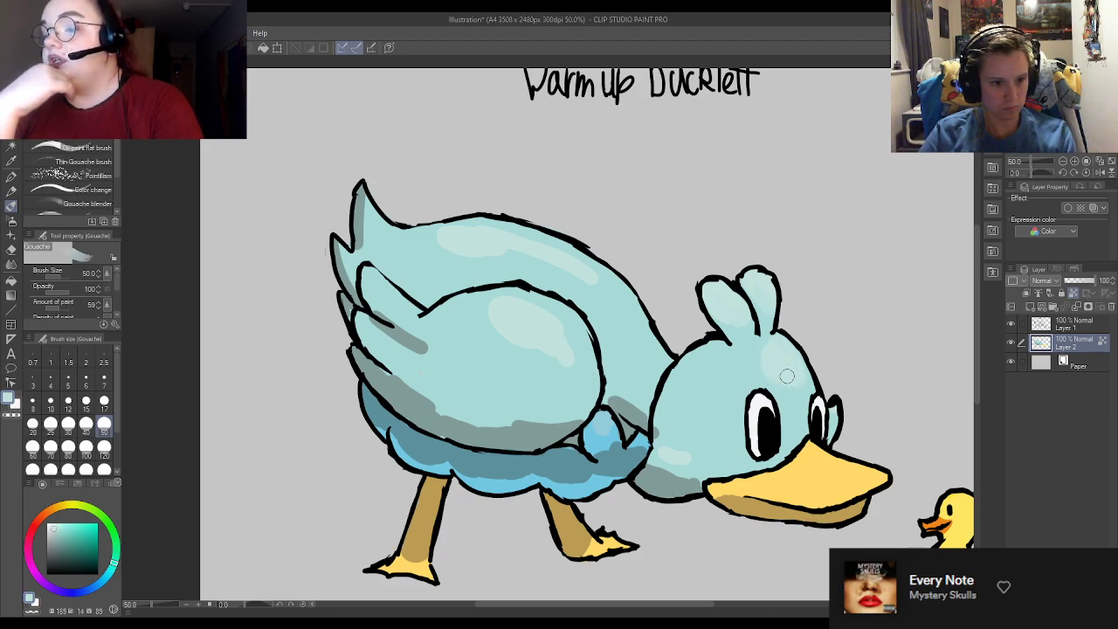
pyautogui.keyDown('alt'); pyautogui.click(795, 412); pyautogui.keyUp('alt')
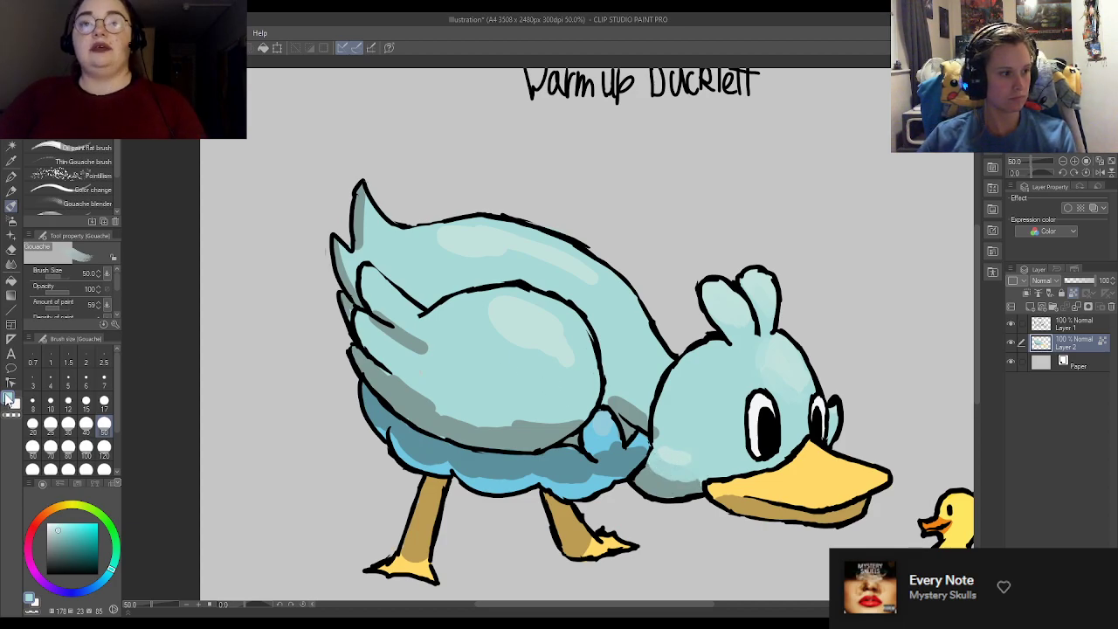
# Step: Set the Gouache brush to size 30 with amount of paint 50 and soften the upper edge of Ducklett's jaw shadow
pyautogui.click(68, 423)
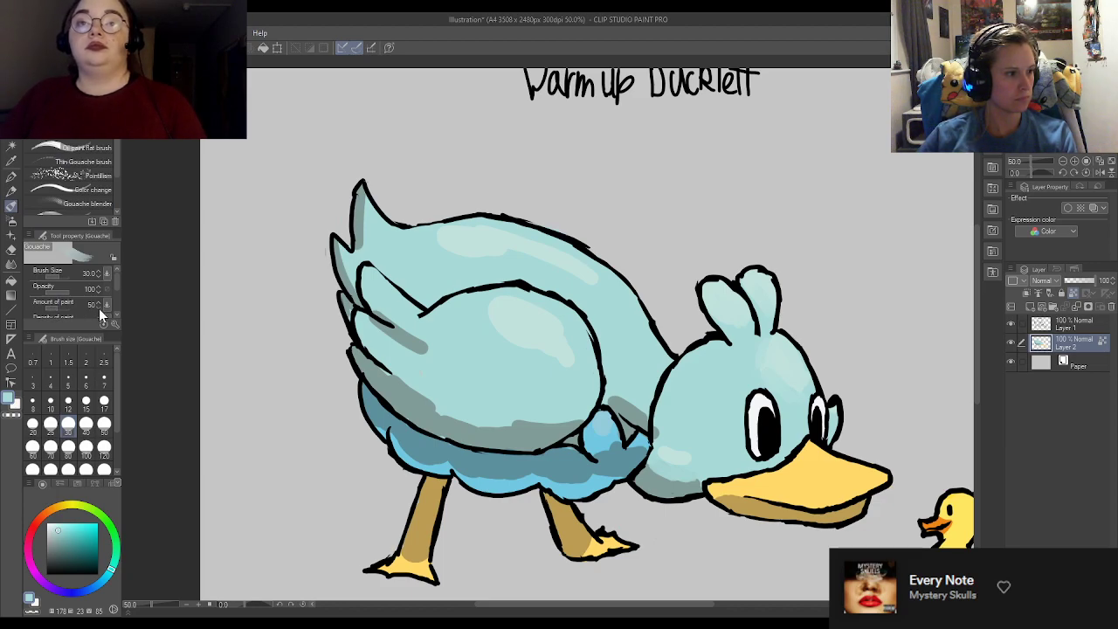
pyautogui.scroll(5, 740, 552)
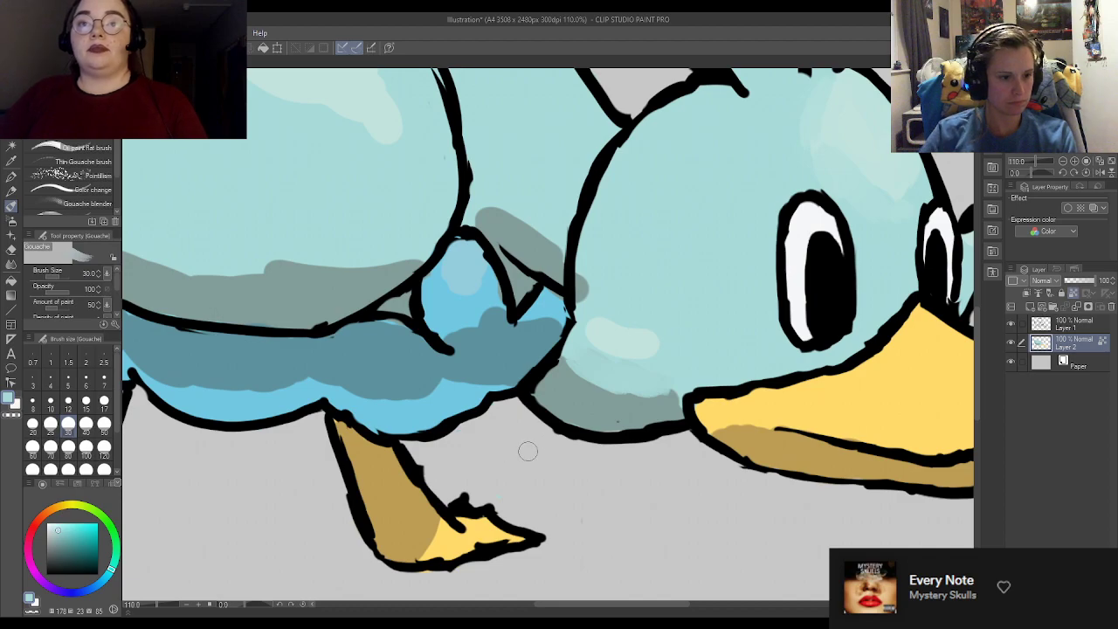
pyautogui.keyDown('alt'); pyautogui.click(595, 378); pyautogui.keyUp('alt')
pyautogui.moveTo(576, 363)
pyautogui.mouseDown()
pyautogui.moveTo(624, 385)
pyautogui.moveTo(612, 390)
pyautogui.moveTo(592, 369)
pyautogui.moveTo(653, 390)
pyautogui.moveTo(609, 384)
pyautogui.moveTo(677, 392)
pyautogui.moveTo(602, 379)
pyautogui.moveTo(647, 383)
pyautogui.moveTo(592, 374)
pyautogui.moveTo(630, 380)
pyautogui.moveTo(573, 352)
pyautogui.moveTo(568, 362)
pyautogui.moveTo(651, 398)
pyautogui.moveTo(688, 392)
pyautogui.moveTo(573, 371)
pyautogui.moveTo(654, 386)
pyautogui.moveTo(588, 387)
pyautogui.moveTo(633, 421)
pyautogui.mouseUp()
pyautogui.moveTo(622, 375)
pyautogui.mouseDown()
pyautogui.moveTo(593, 381)
pyautogui.moveTo(667, 396)
pyautogui.mouseUp()
pyautogui.keyDown('alt'); pyautogui.click(653, 370); pyautogui.keyUp('alt')
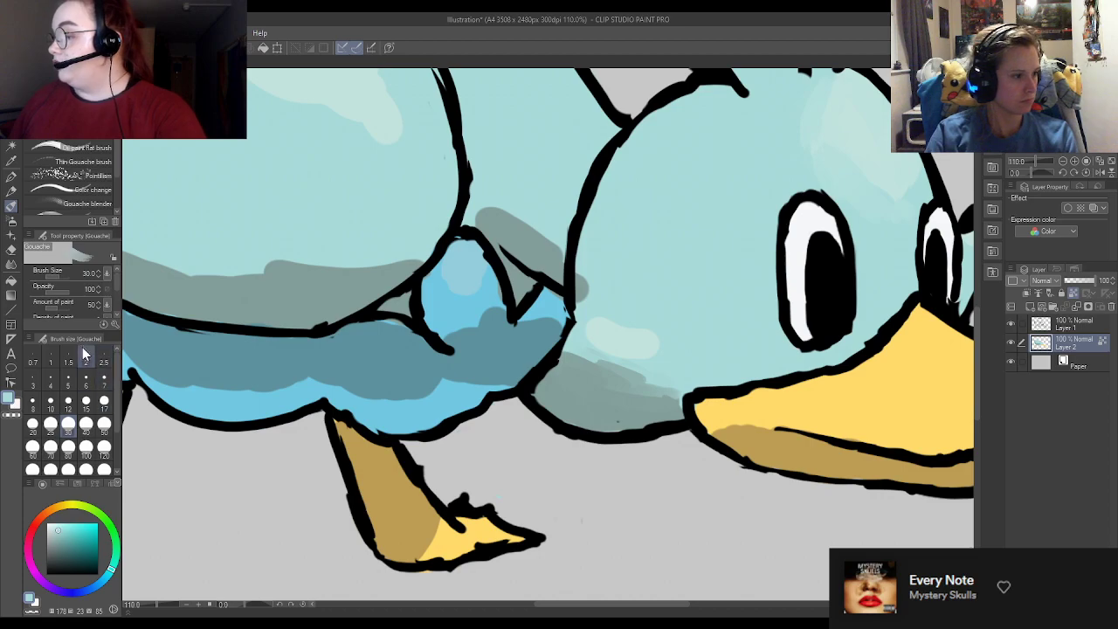
# Step: Set the Gouache brush to size 40 with amount of paint 29 and soften the cheek and forehead highlights
pyautogui.click(54, 308)
pyautogui.click(86, 424)
pyautogui.keyDown('alt'); pyautogui.click(674, 249); pyautogui.keyUp('alt')
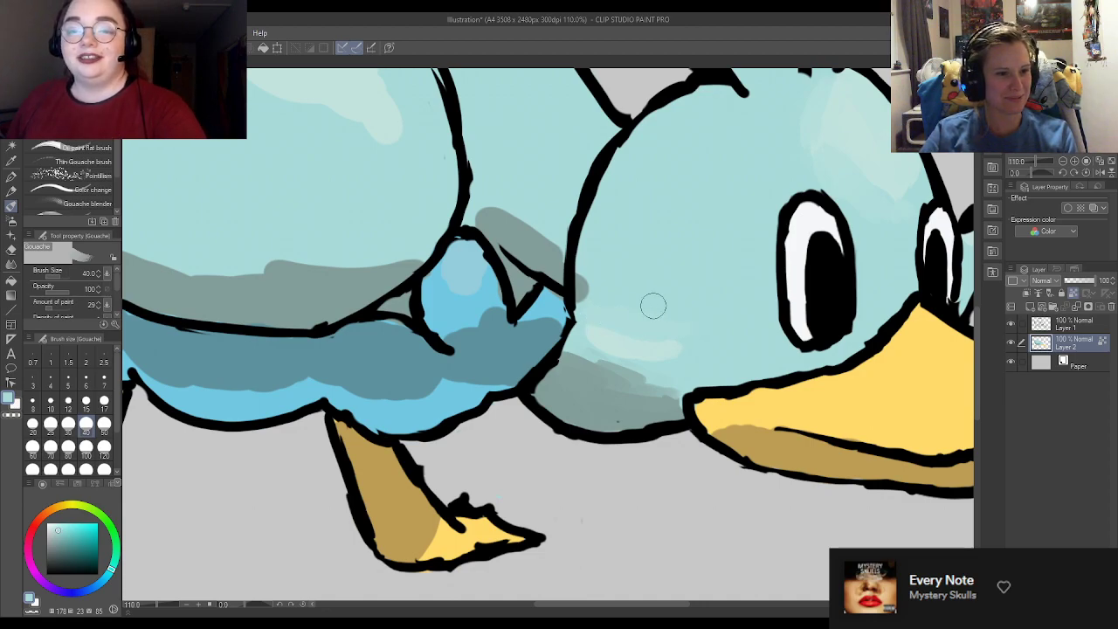
pyautogui.moveTo(594, 332); pyautogui.dragTo(684, 368)
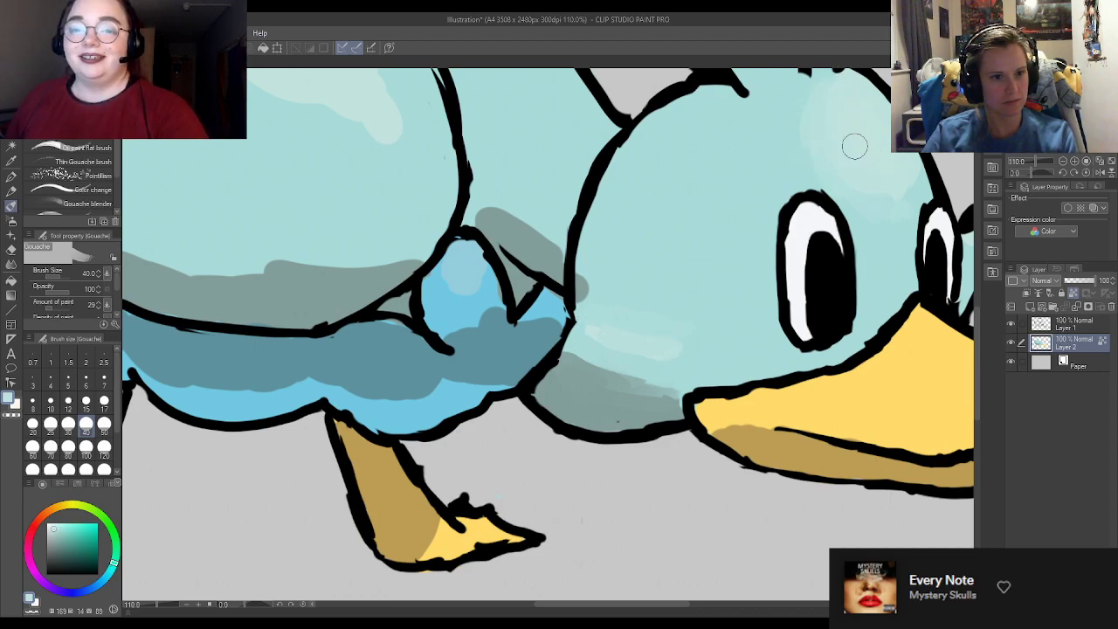
# Step: Blend the highlight on the rounded blue chest feather with sampled blues, finishing with the Dry Gouache brush at size 30
pyautogui.keyDown('alt'); pyautogui.click(461, 266); pyautogui.keyUp('alt')
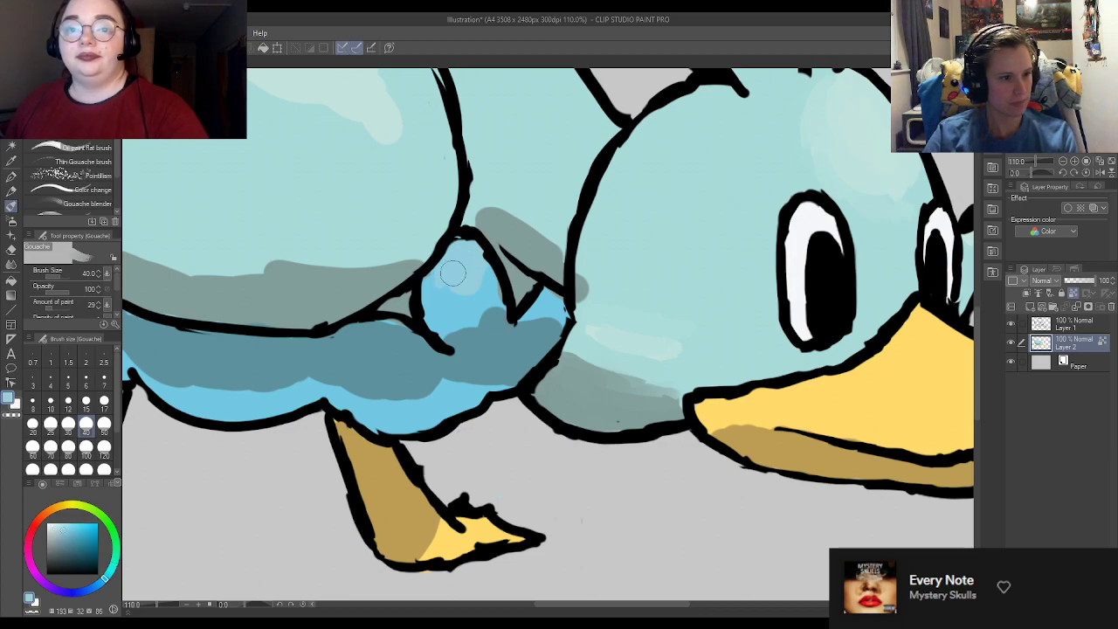
pyautogui.moveTo(430, 282); pyautogui.dragTo(470, 259)
pyautogui.moveTo(426, 296); pyautogui.dragTo(496, 288)
pyautogui.click(68, 381)
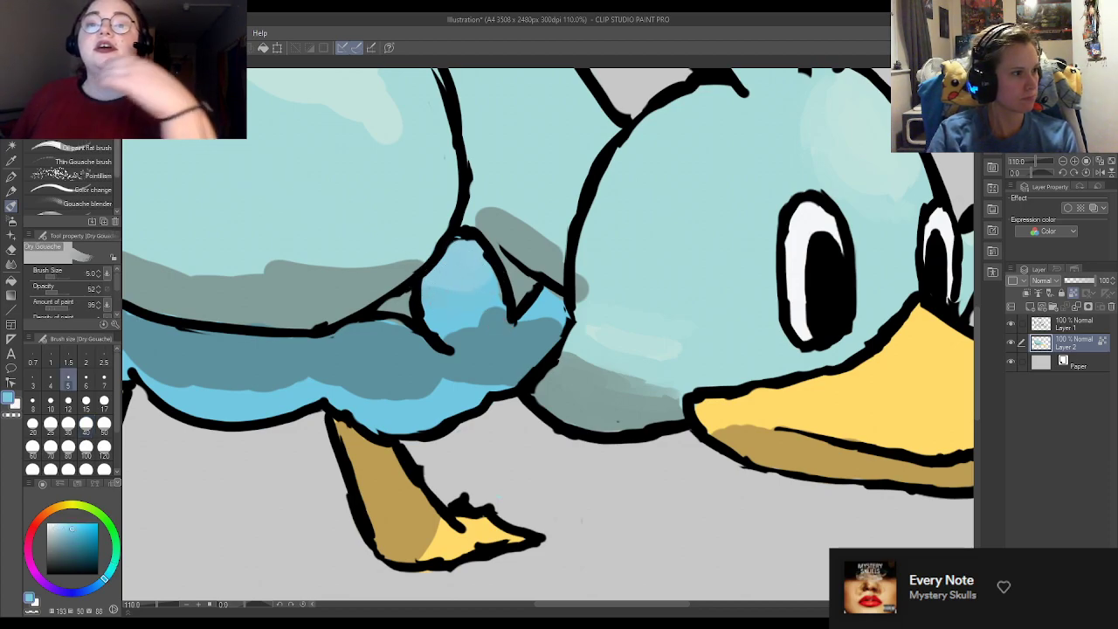
pyautogui.click(68, 426)
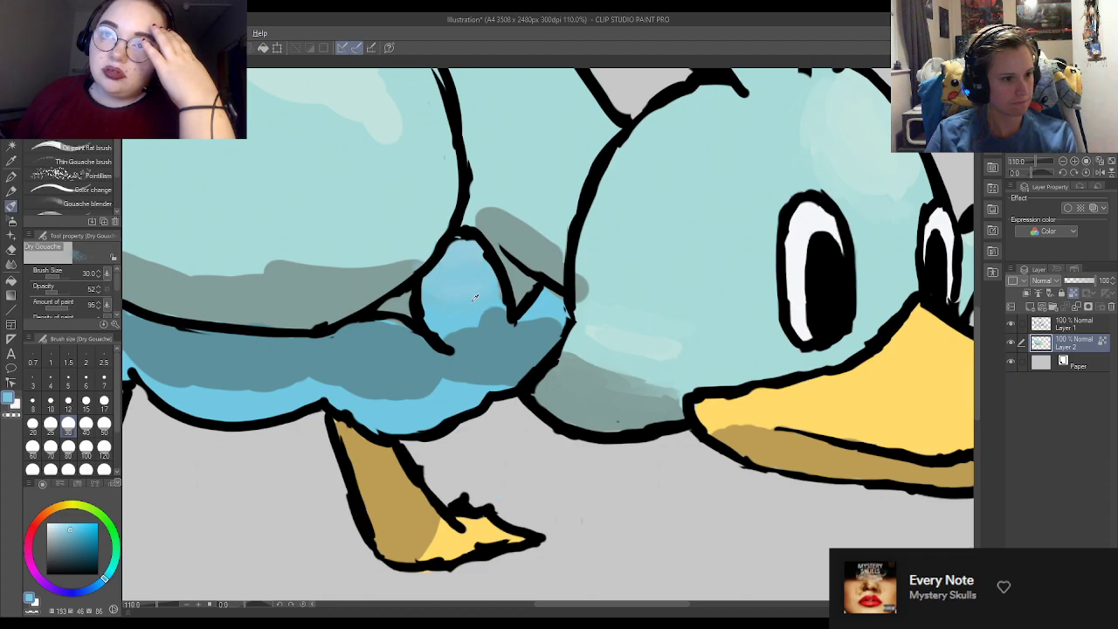
pyautogui.keyDown('alt'); pyautogui.click(463, 264); pyautogui.keyUp('alt')
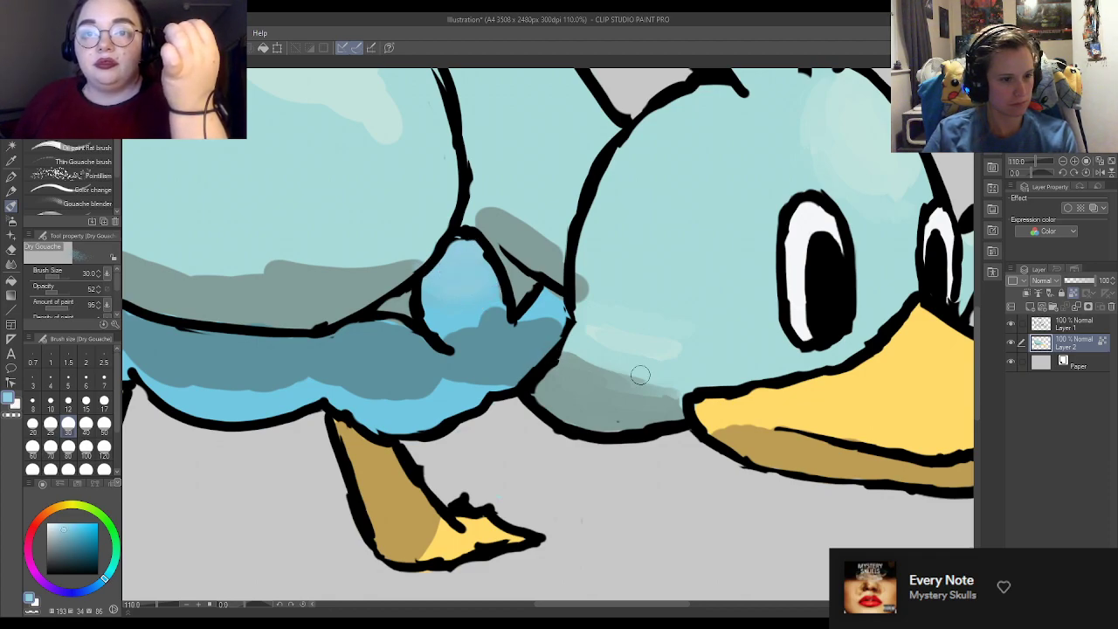
# Step: Blend Ducklett's cheek highlight into the base colour with the Dry Gouache brush, enlarging it from size 30 to 40
pyautogui.keyDown('alt'); pyautogui.click(623, 339); pyautogui.keyUp('alt')
pyautogui.moveTo(623, 339)
pyautogui.mouseDown()
pyautogui.moveTo(600, 326)
pyautogui.moveTo(653, 336)
pyautogui.moveTo(612, 332)
pyautogui.mouseUp()
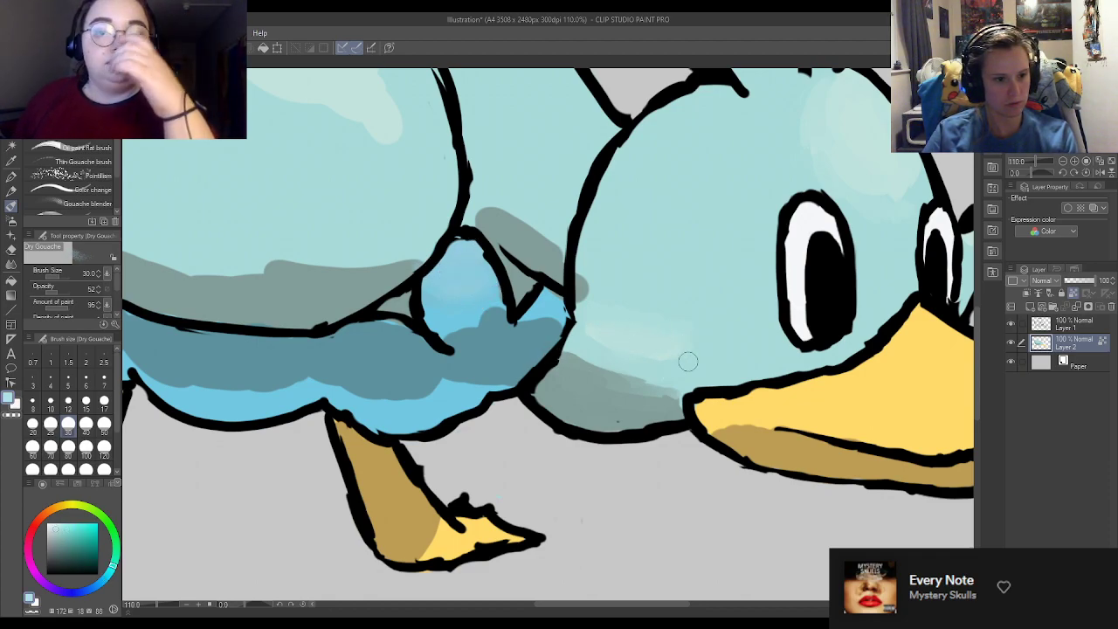
pyautogui.click(85, 423)
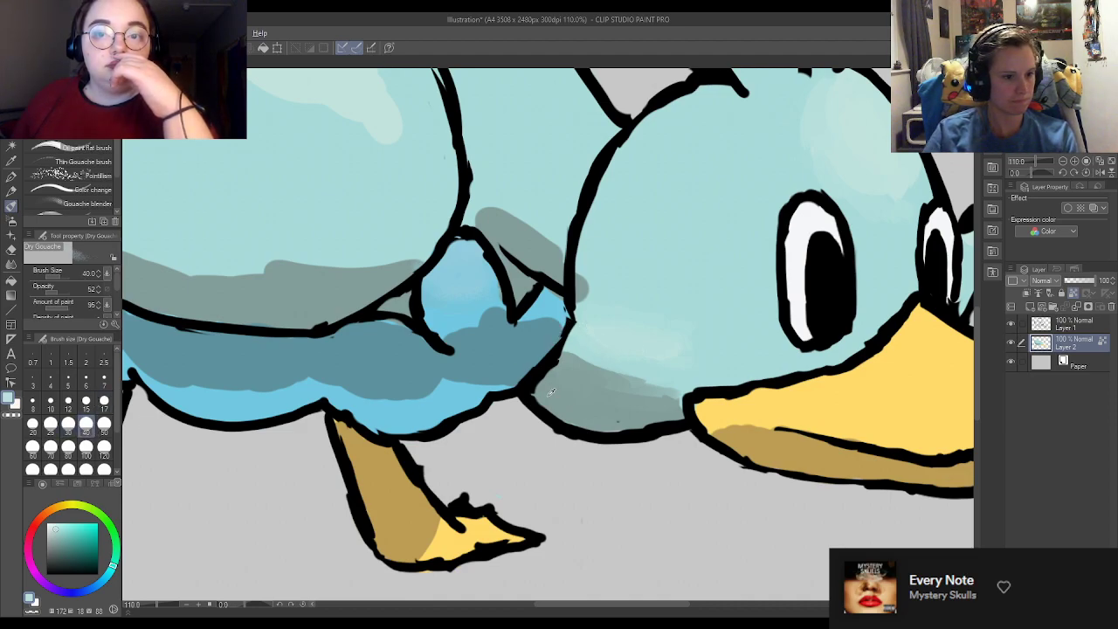
# Step: Blend the jaw shadow gradually into the cheek with the size 40 Dry Gouache brush, alternating sampled light and shadow tones
pyautogui.keyDown('alt'); pyautogui.click(664, 385); pyautogui.keyUp('alt')
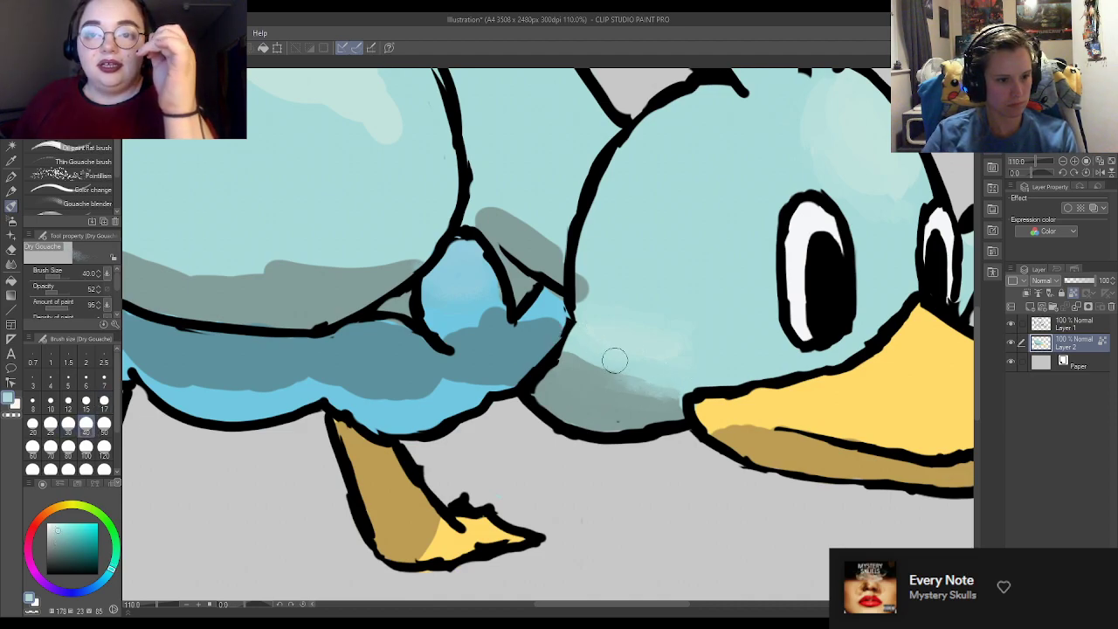
pyautogui.moveTo(643, 381)
pyautogui.mouseDown()
pyautogui.moveTo(669, 382)
pyautogui.moveTo(651, 376)
pyautogui.mouseUp()
pyautogui.keyDown('alt'); pyautogui.click(596, 402); pyautogui.keyUp('alt')
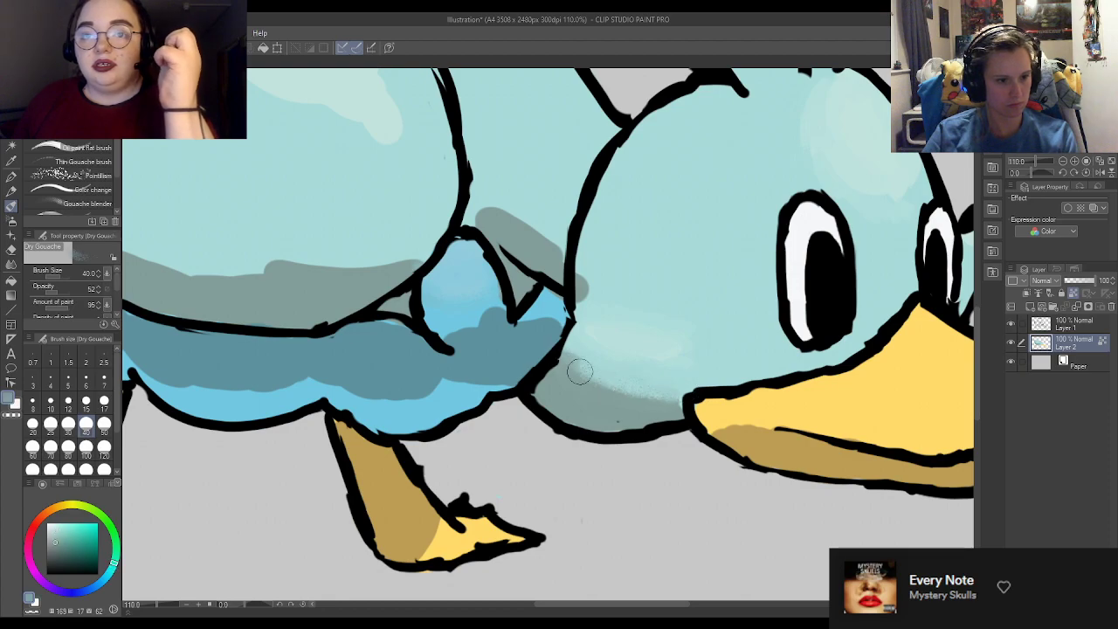
pyautogui.moveTo(564, 360); pyautogui.dragTo(672, 395)
pyautogui.keyDown('alt'); pyautogui.click(571, 358); pyautogui.keyUp('alt')
pyautogui.moveTo(572, 357); pyautogui.dragTo(640, 382)
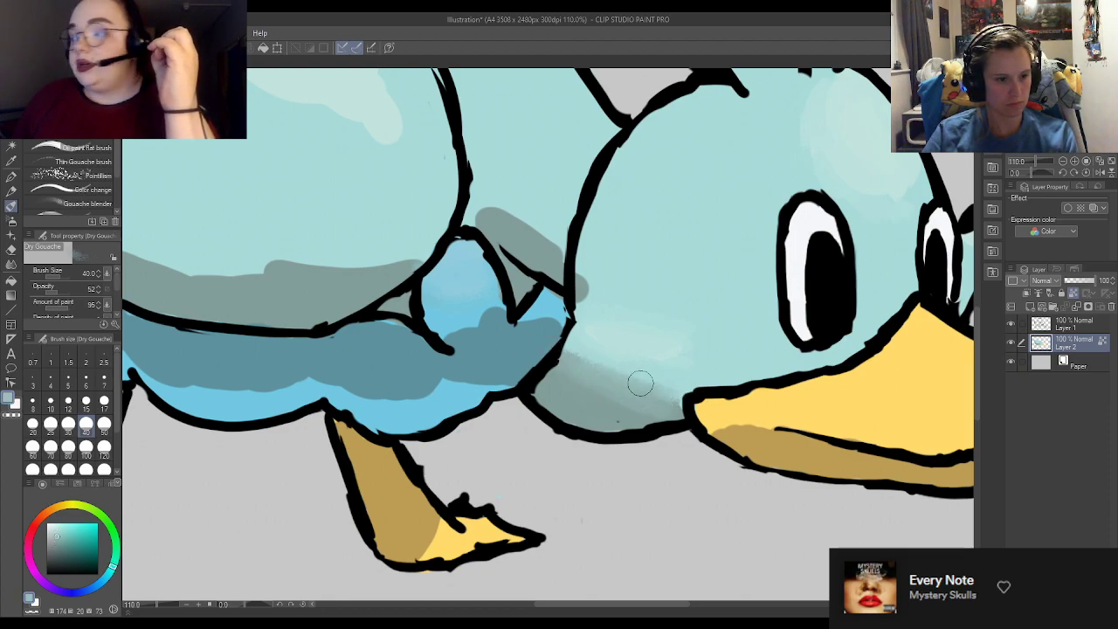
pyautogui.moveTo(584, 354); pyautogui.dragTo(677, 393)
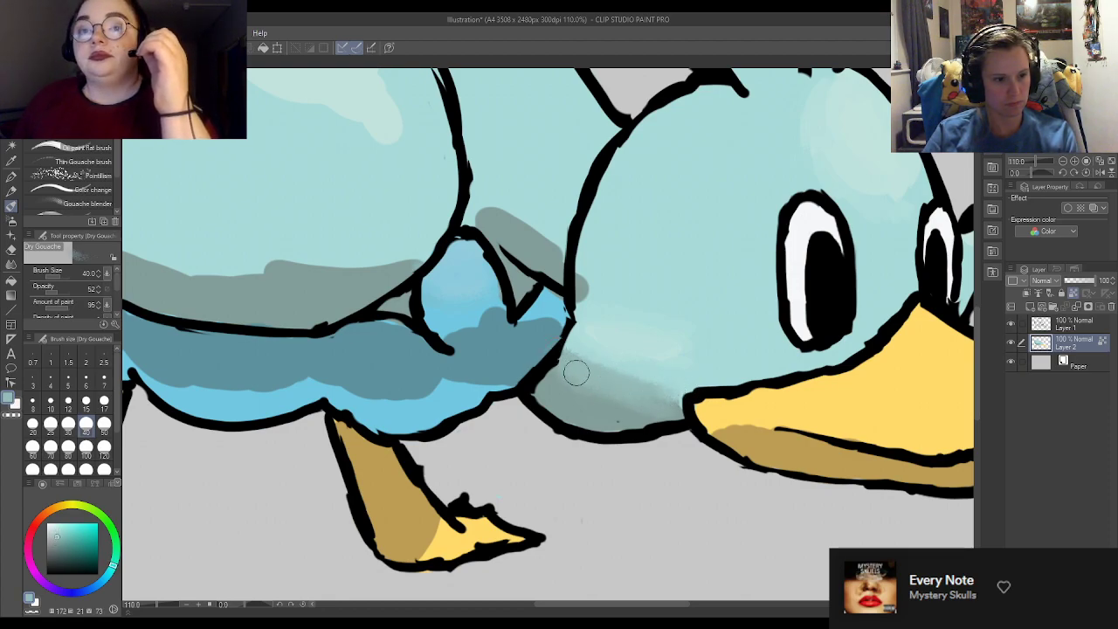
pyautogui.keyDown('alt'); pyautogui.click(666, 377); pyautogui.keyUp('alt')
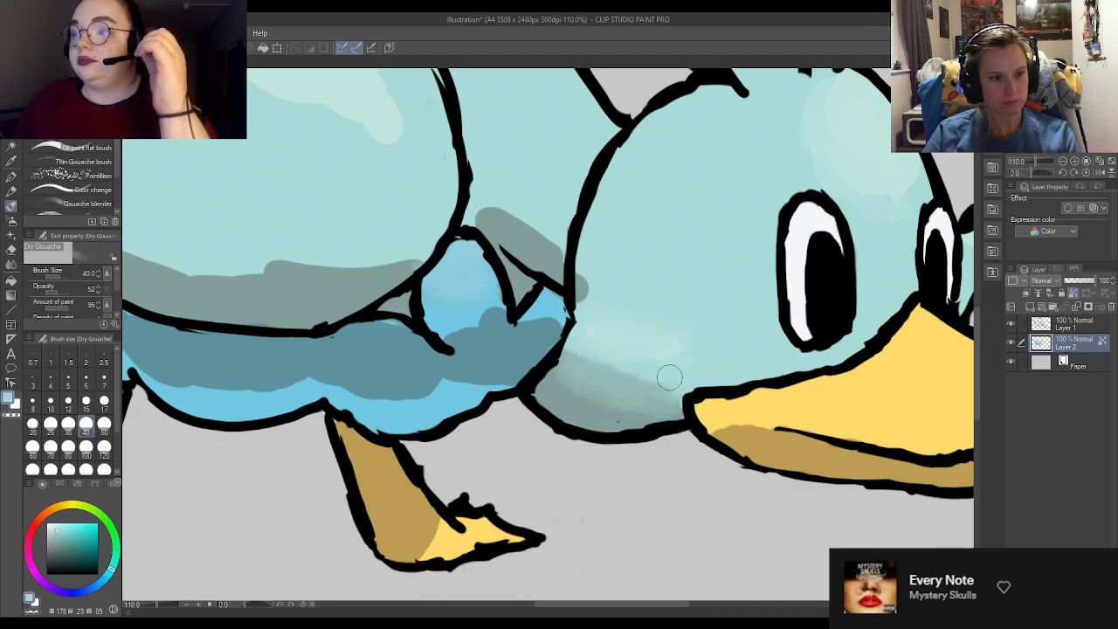
pyautogui.moveTo(562, 344); pyautogui.dragTo(659, 387)
pyautogui.keyDown('alt'); pyautogui.click(599, 364); pyautogui.keyUp('alt')
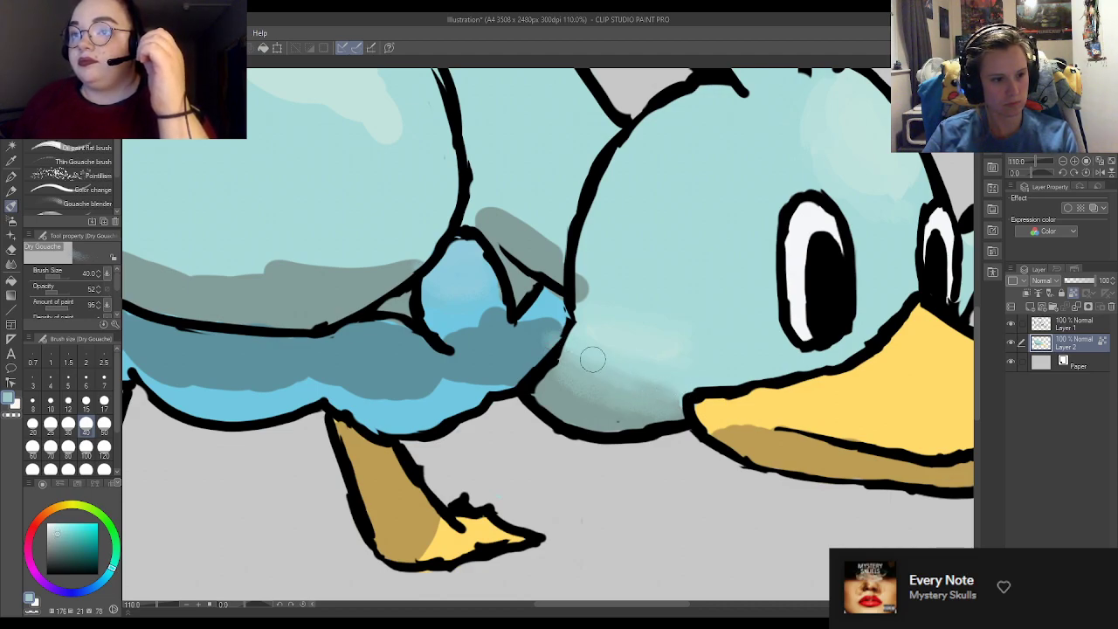
# Step: Paint over the grey spill inside the back edge of the head and restore the darker blue on the adjoining chest feathers
pyautogui.keyDown('alt'); pyautogui.click(601, 268); pyautogui.keyUp('alt')
pyautogui.moveTo(601, 269)
pyautogui.mouseDown()
pyautogui.moveTo(581, 296)
pyautogui.moveTo(604, 234)
pyautogui.moveTo(577, 271)
pyautogui.mouseUp()
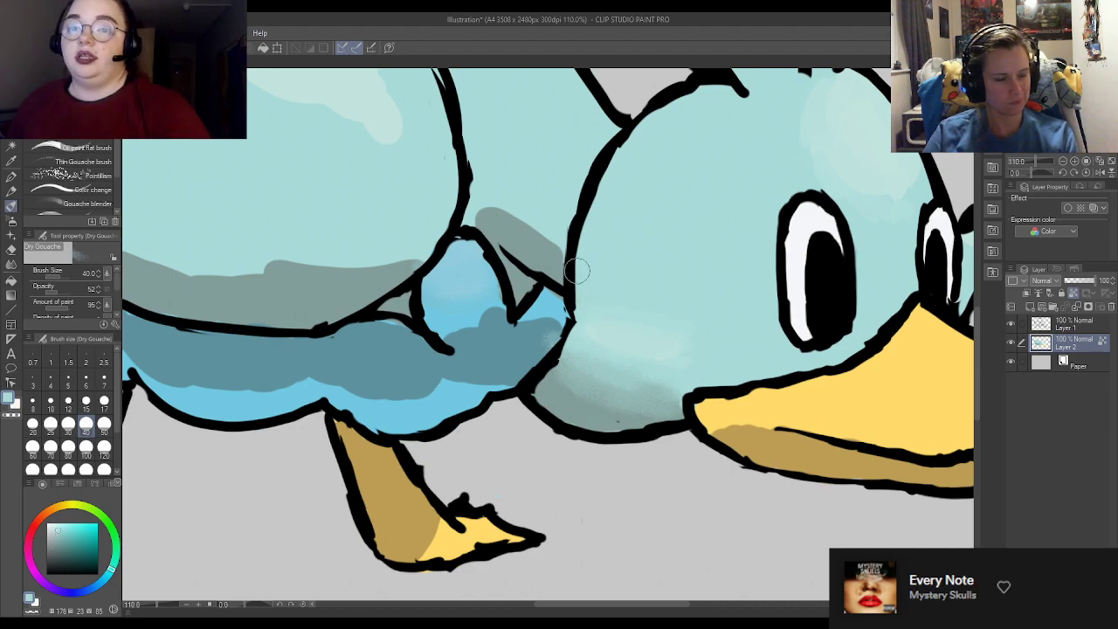
pyautogui.keyDown('alt'); pyautogui.click(553, 337); pyautogui.keyUp('alt')
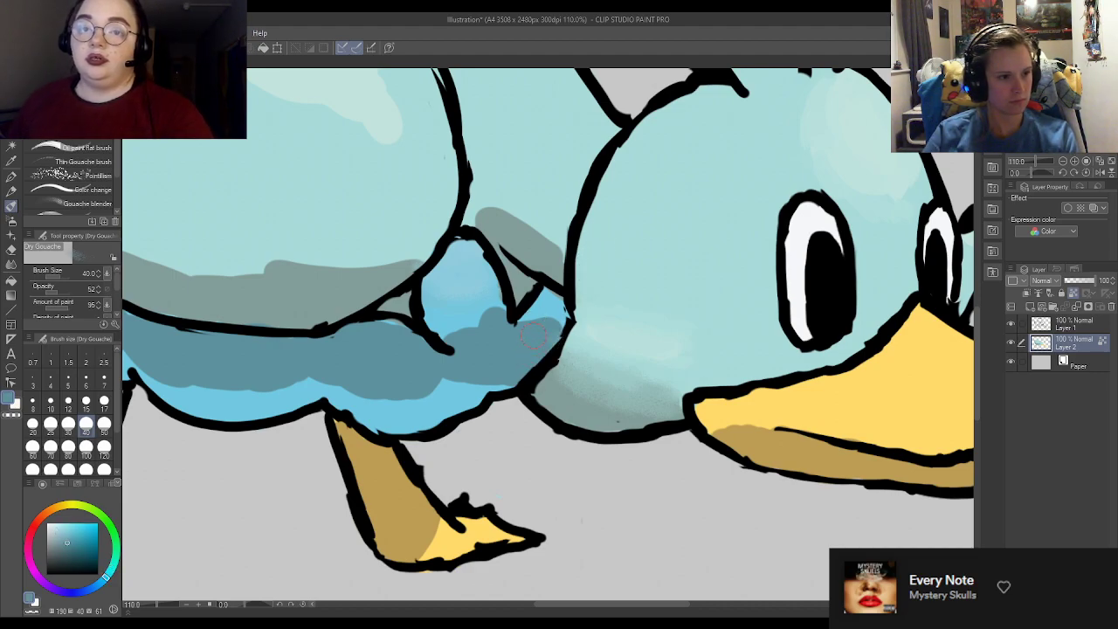
# Step: Soften the shadow edge on Ducklett's uppermost tail feather with the size 40 Dry Gouache brush, using a sampled grey shadow tone
pyautogui.scroll(-5, 532, 335)
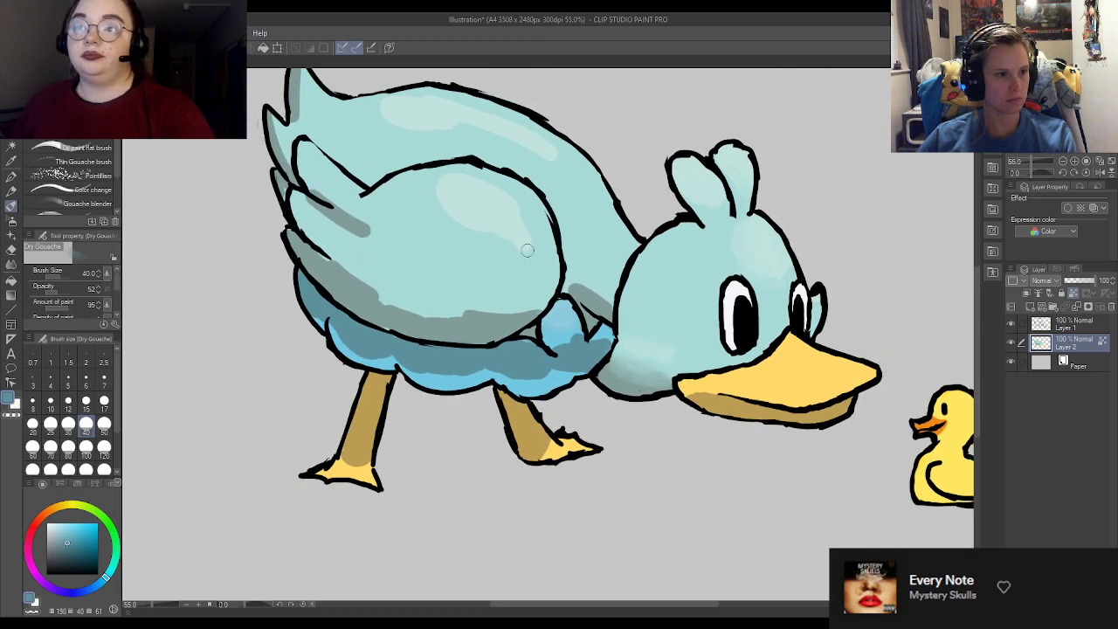
pyautogui.scroll(-2, 522, 246)
pyautogui.scroll(7, 262, 175)
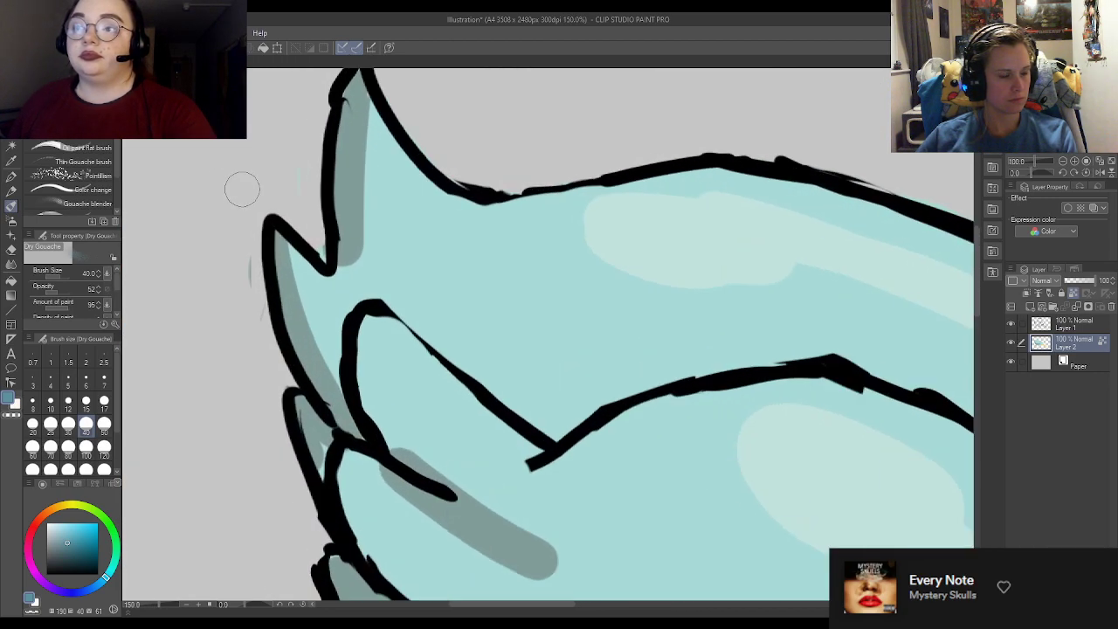
pyautogui.keyDown('alt'); pyautogui.click(367, 224); pyautogui.keyUp('alt')
pyautogui.moveTo(382, 229)
pyautogui.mouseDown()
pyautogui.moveTo(377, 140)
pyautogui.moveTo(378, 278)
pyautogui.moveTo(365, 105)
pyautogui.moveTo(367, 238)
pyautogui.mouseUp()
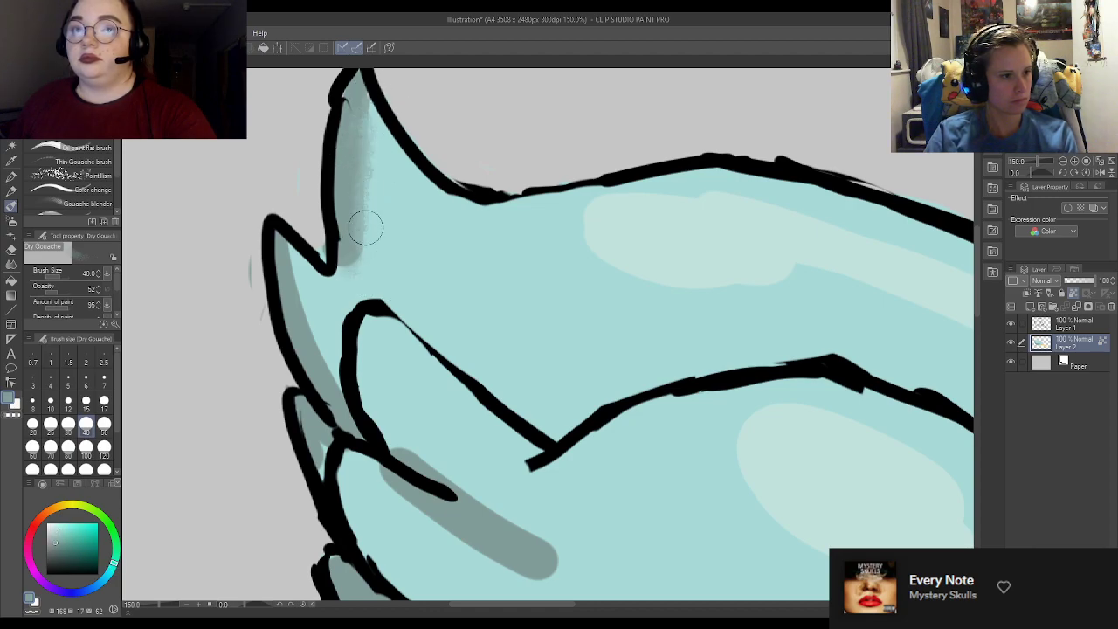
# Step: Smooth the shadows on the tail and upper wing feathers and the rear of the back highlight with the Gouache blender at size 60
pyautogui.click(85, 206)
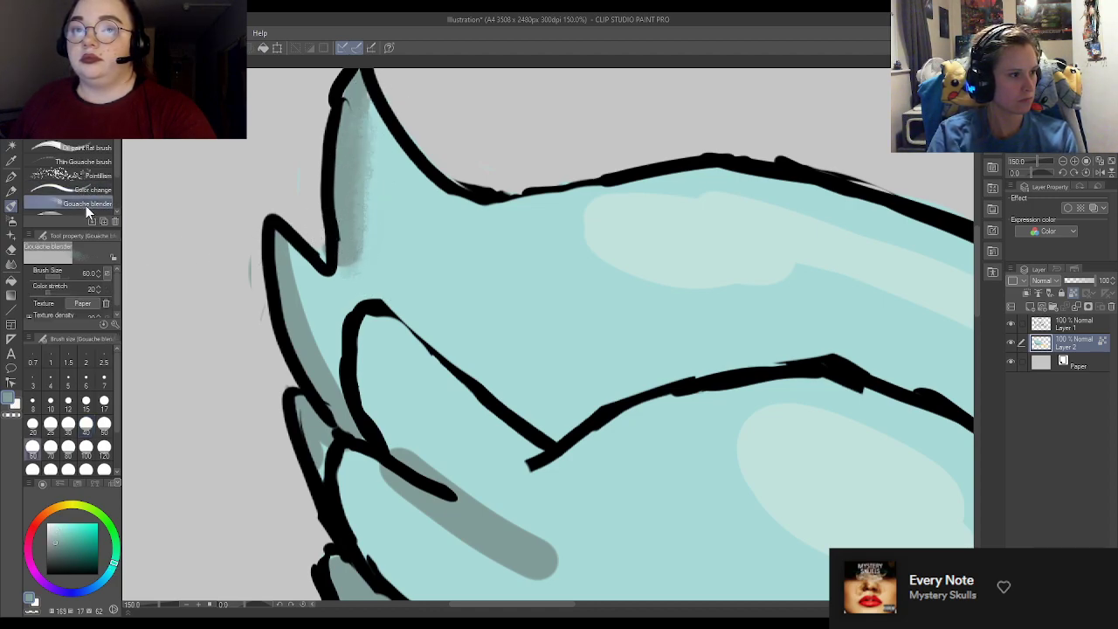
pyautogui.moveTo(349, 183)
pyautogui.mouseDown()
pyautogui.moveTo(363, 248)
pyautogui.moveTo(373, 133)
pyautogui.moveTo(353, 293)
pyautogui.mouseUp()
pyautogui.moveTo(273, 342)
pyautogui.mouseDown()
pyautogui.moveTo(290, 286)
pyautogui.moveTo(319, 350)
pyautogui.moveTo(313, 304)
pyautogui.moveTo(377, 418)
pyautogui.moveTo(311, 267)
pyautogui.moveTo(364, 402)
pyautogui.moveTo(325, 309)
pyautogui.moveTo(368, 409)
pyautogui.moveTo(441, 514)
pyautogui.moveTo(519, 534)
pyautogui.moveTo(417, 459)
pyautogui.moveTo(387, 416)
pyautogui.moveTo(430, 498)
pyautogui.moveTo(527, 568)
pyautogui.mouseUp()
pyautogui.moveTo(780, 308)
pyautogui.mouseDown()
pyautogui.moveTo(747, 309)
pyautogui.moveTo(546, 240)
pyautogui.moveTo(521, 205)
pyautogui.moveTo(781, 183)
pyautogui.moveTo(605, 203)
pyautogui.moveTo(562, 267)
pyautogui.mouseUp()
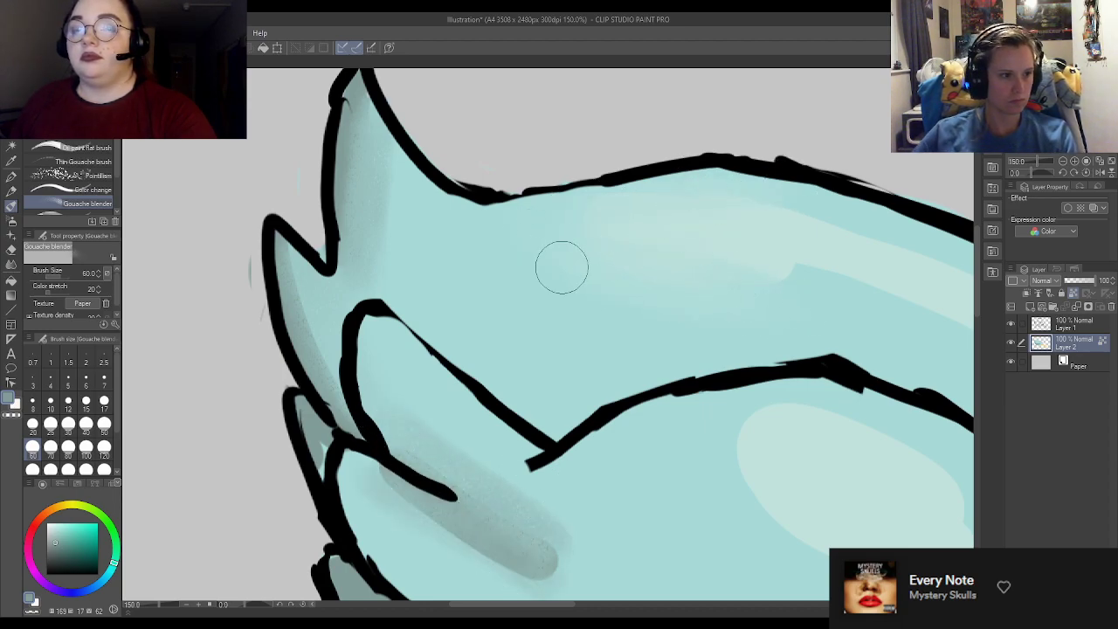
# Step: Paint sampled light teal along the upper edge of the wing's lower shadow with the Gouache brush at size 40
pyautogui.scroll(-7, 353, 156)
pyautogui.scroll(3, 382, 286)
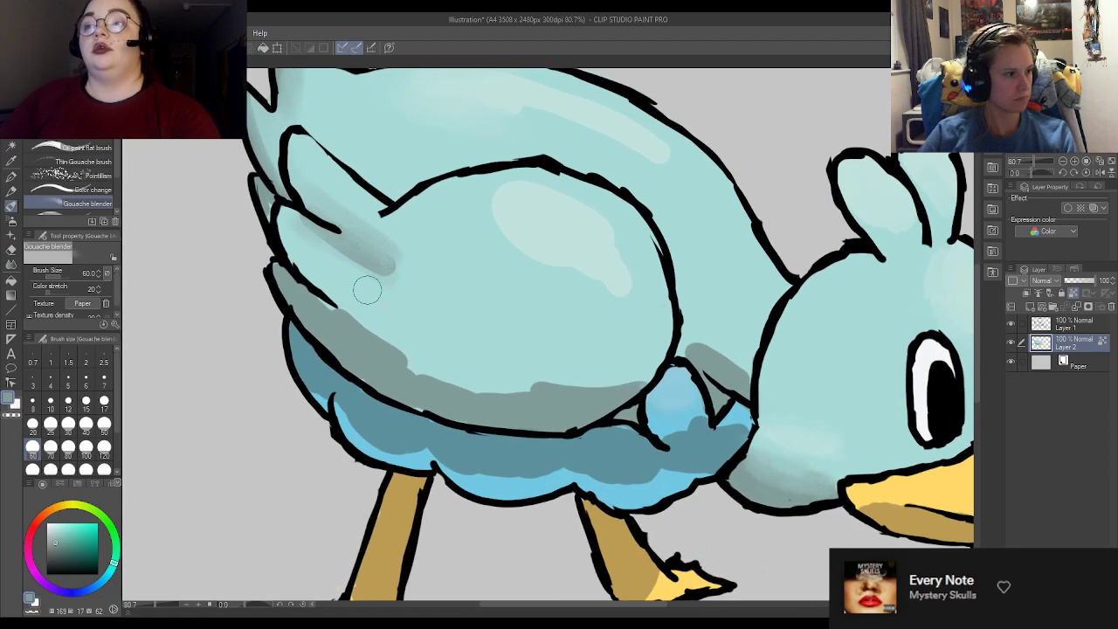
pyautogui.click(74, 121)
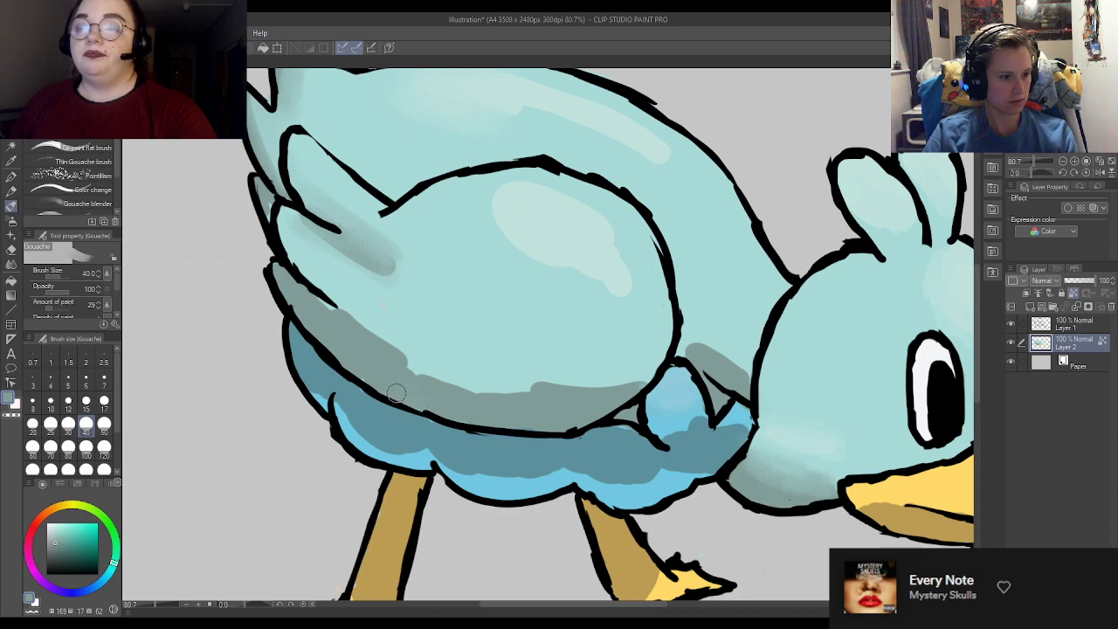
pyautogui.keyDown('alt'); pyautogui.click(417, 340); pyautogui.keyUp('alt')
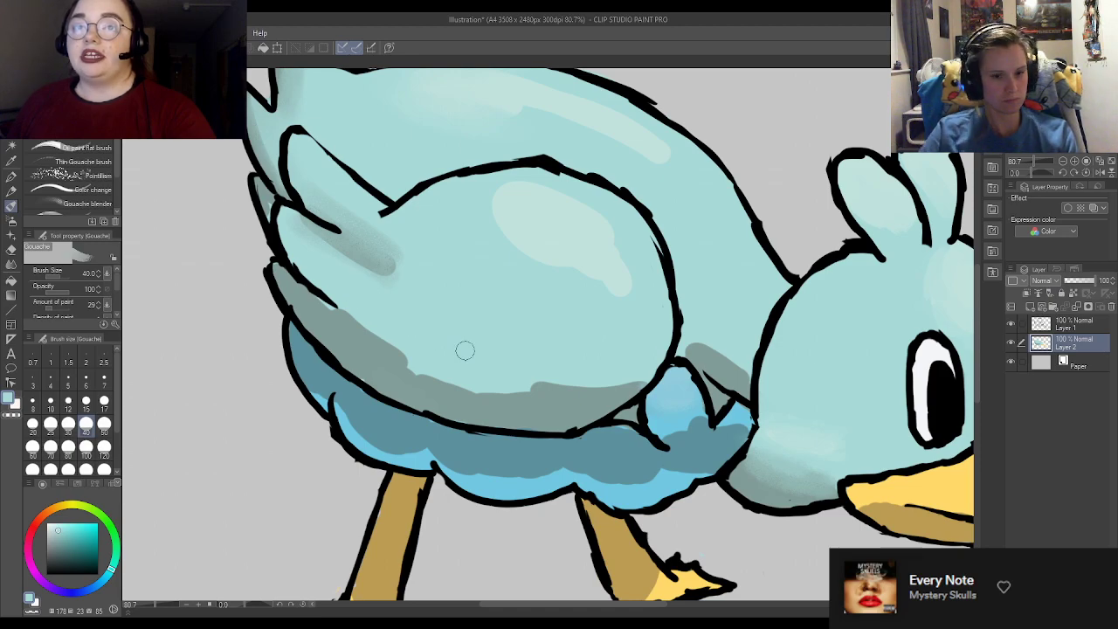
pyautogui.click(1074, 293)
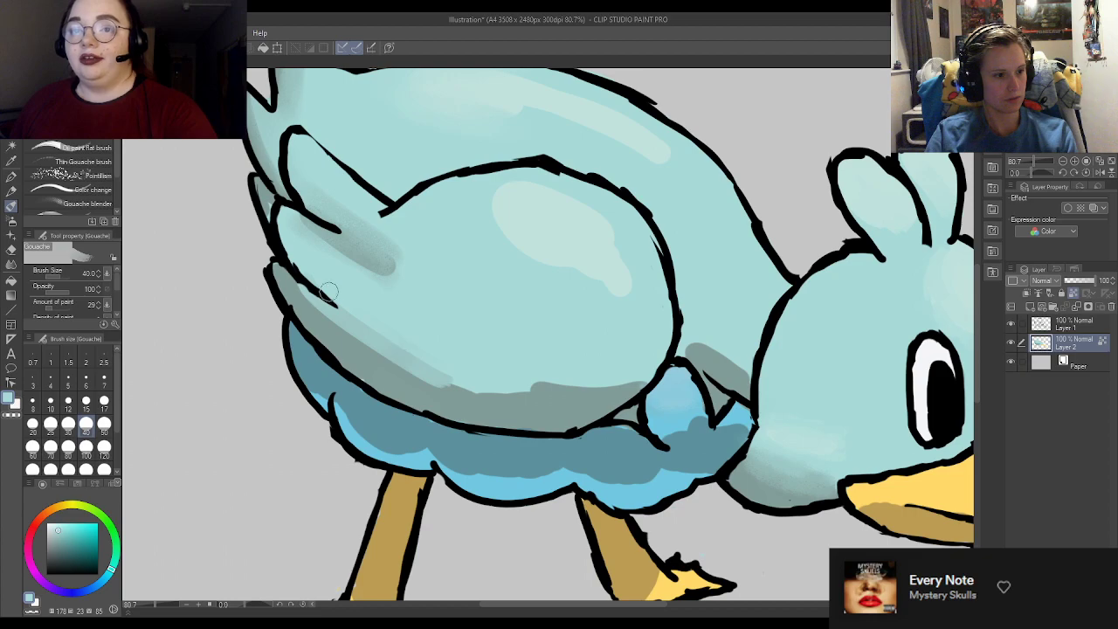
pyautogui.moveTo(456, 387)
pyautogui.mouseDown()
pyautogui.moveTo(536, 394)
pyautogui.moveTo(583, 371)
pyautogui.moveTo(525, 387)
pyautogui.moveTo(631, 384)
pyautogui.moveTo(570, 378)
pyautogui.moveTo(656, 367)
pyautogui.moveTo(607, 339)
pyautogui.moveTo(547, 393)
pyautogui.moveTo(577, 399)
pyautogui.moveTo(639, 371)
pyautogui.mouseUp()
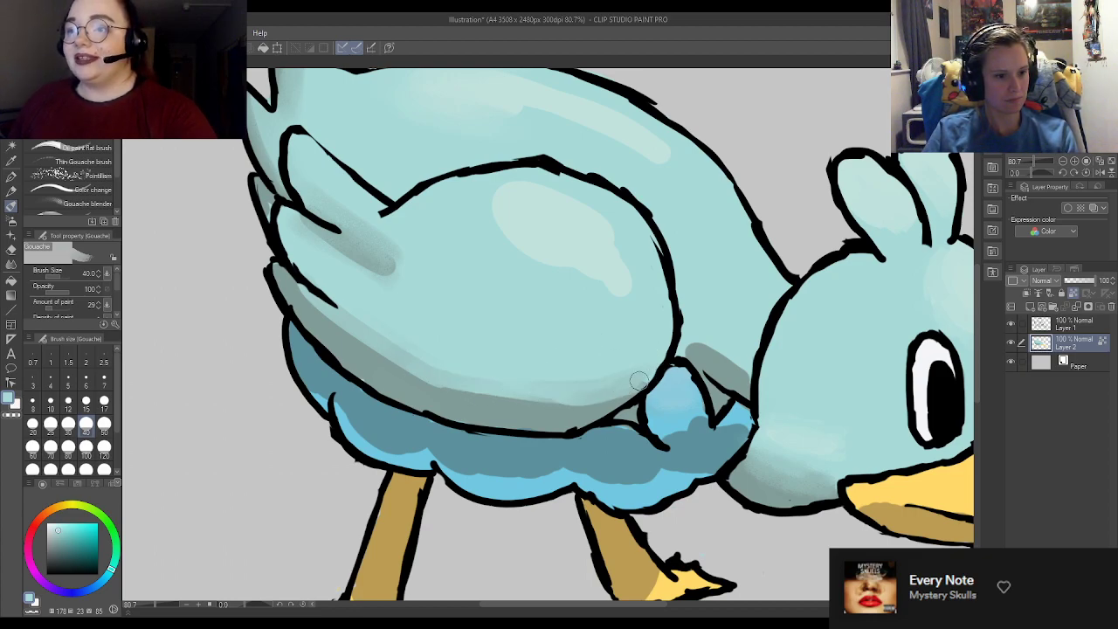
# Step: Blend the large wing highlight into the teal base with the size 40 Gouache brush, alternating sampled light and intermediate tones
pyautogui.keyDown('alt'); pyautogui.click(547, 212); pyautogui.keyUp('alt')
pyautogui.moveTo(533, 180)
pyautogui.mouseDown()
pyautogui.moveTo(609, 238)
pyautogui.moveTo(586, 221)
pyautogui.moveTo(627, 272)
pyautogui.moveTo(499, 198)
pyautogui.moveTo(581, 264)
pyautogui.moveTo(547, 249)
pyautogui.moveTo(626, 296)
pyautogui.moveTo(520, 236)
pyautogui.moveTo(574, 207)
pyautogui.moveTo(521, 175)
pyautogui.moveTo(523, 207)
pyautogui.moveTo(490, 203)
pyautogui.moveTo(534, 225)
pyautogui.moveTo(530, 179)
pyautogui.moveTo(537, 262)
pyautogui.mouseUp()
pyautogui.keyDown('alt'); pyautogui.click(585, 187); pyautogui.keyUp('alt')
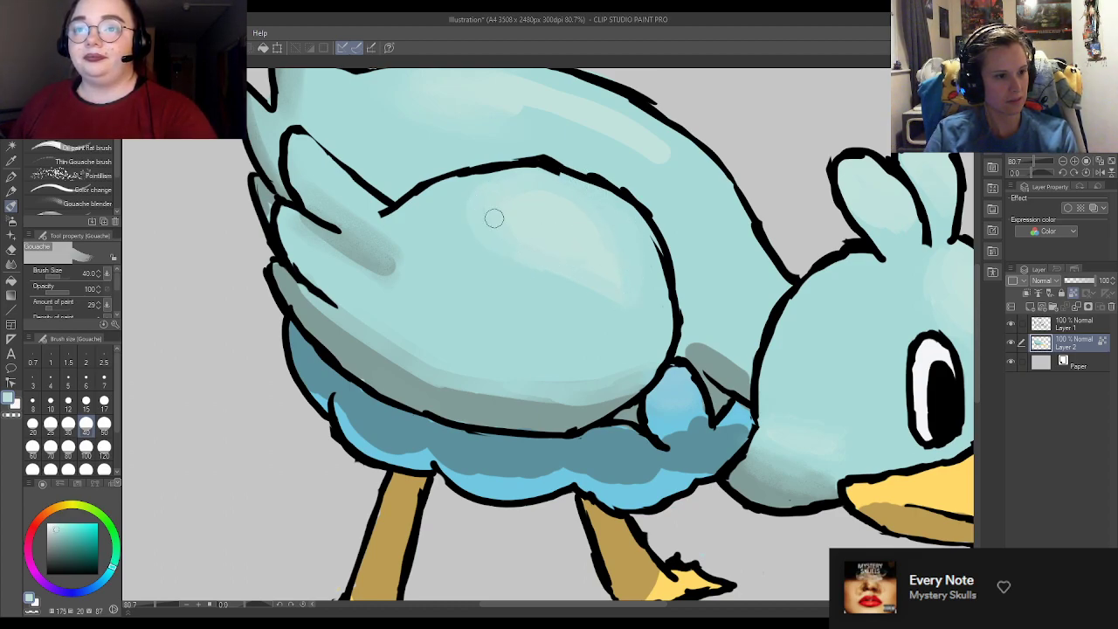
pyautogui.keyDown('alt'); pyautogui.click(568, 252); pyautogui.keyUp('alt')
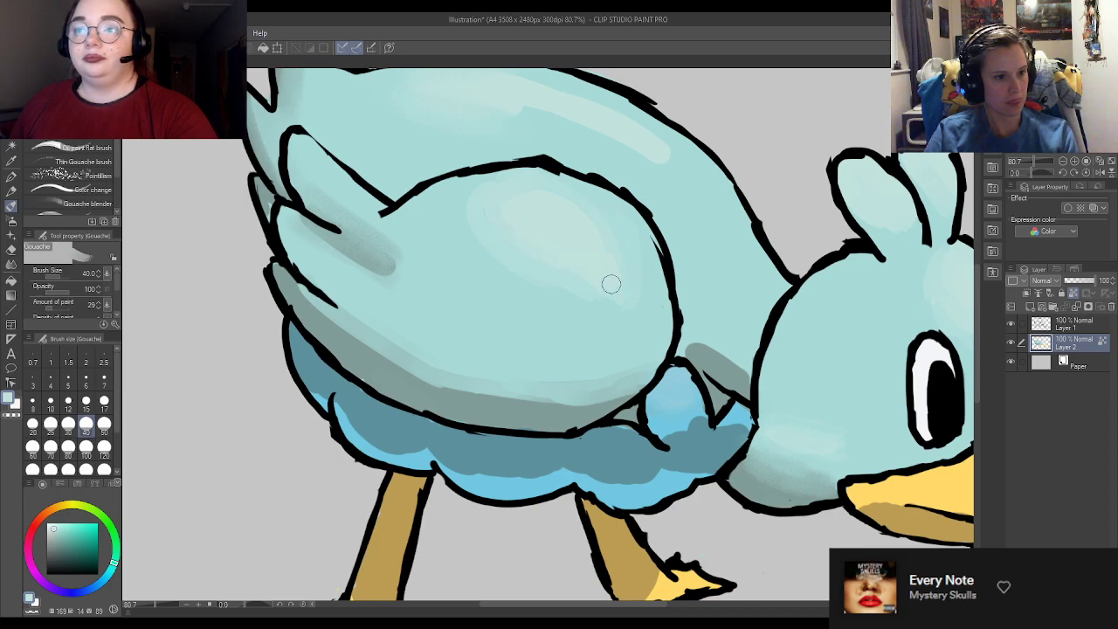
pyautogui.keyDown('alt'); pyautogui.click(577, 203); pyautogui.keyUp('alt')
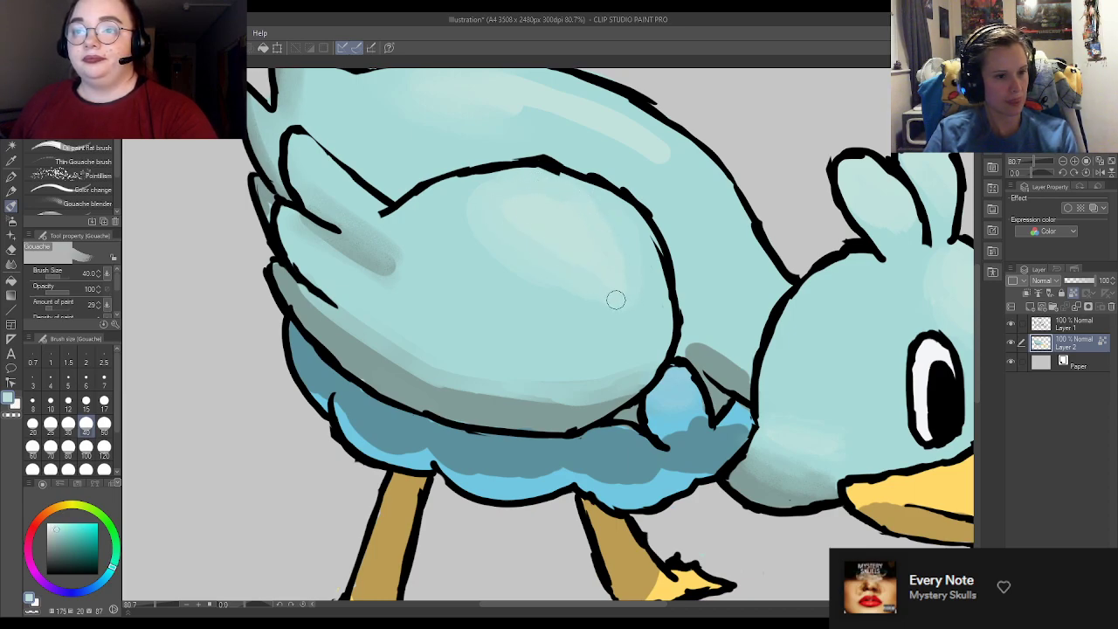
# Step: Blend the shadow at the base of the neck, between wing and head, into the body colour using sampled grey and teal tones
pyautogui.keyDown('alt'); pyautogui.click(683, 352); pyautogui.keyUp('alt')
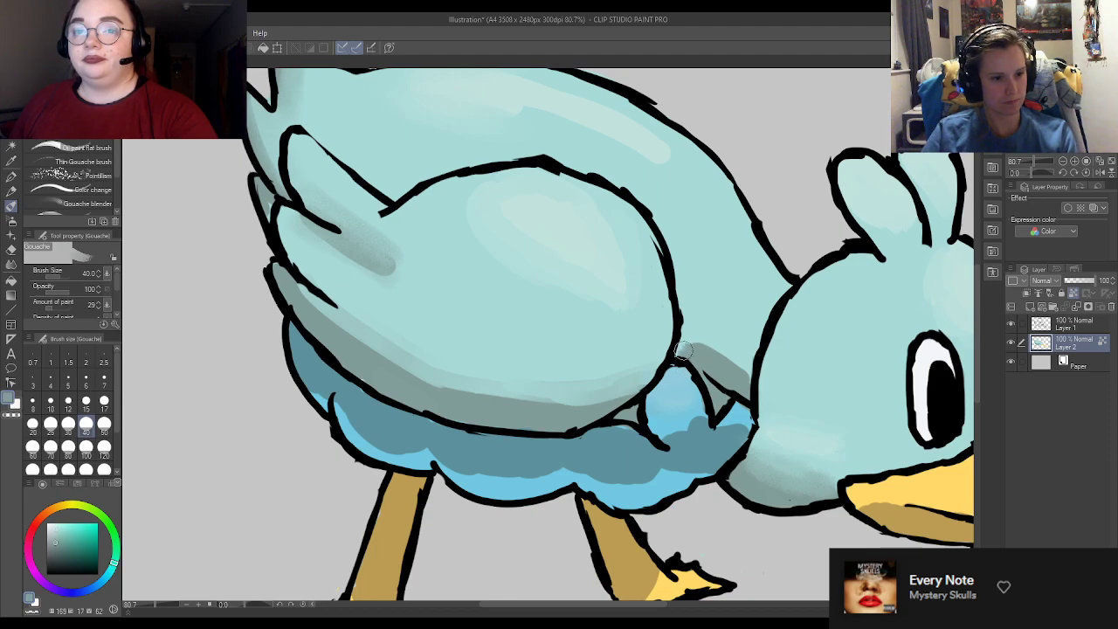
pyautogui.keyDown('alt'); pyautogui.click(750, 373); pyautogui.keyUp('alt')
pyautogui.keyDown('alt'); pyautogui.click(723, 341); pyautogui.keyUp('alt')
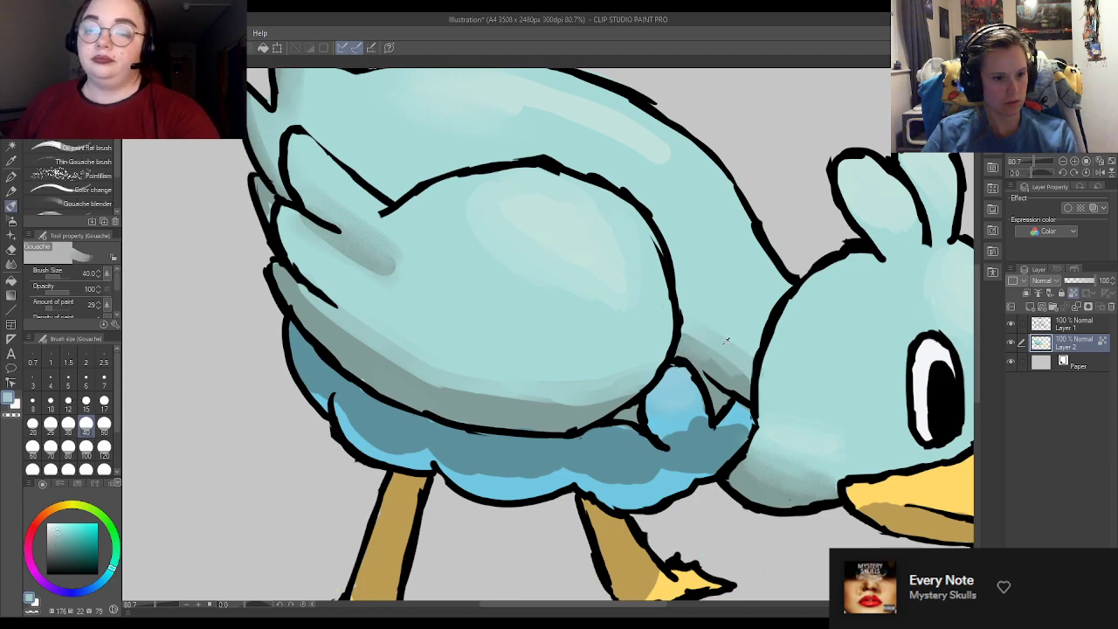
pyautogui.moveTo(675, 323); pyautogui.dragTo(741, 363)
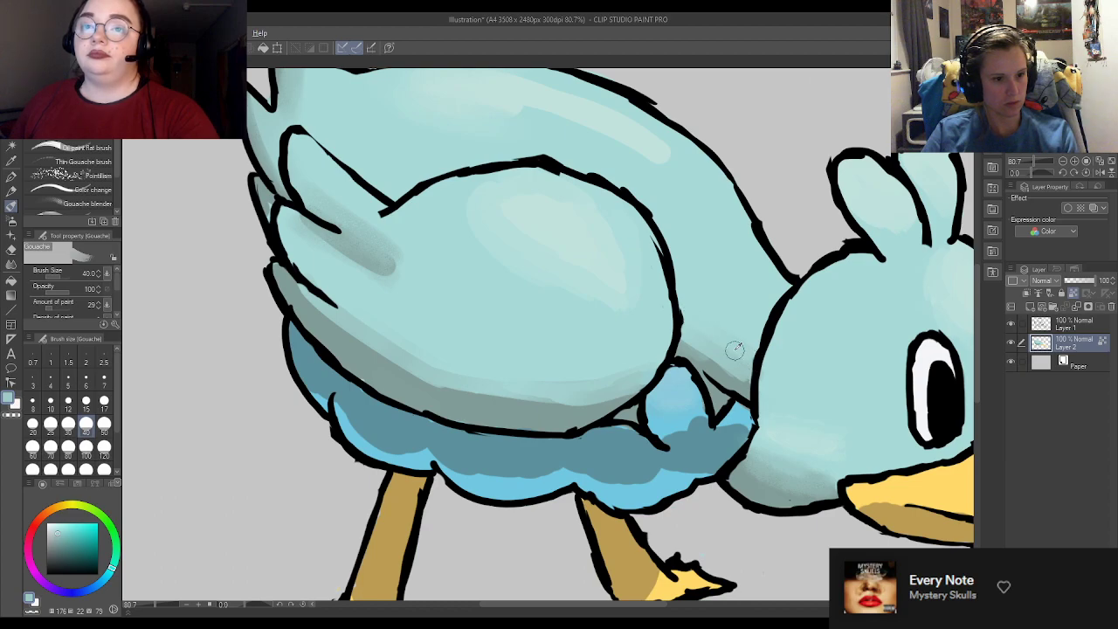
pyautogui.keyDown('alt'); pyautogui.click(726, 350); pyautogui.keyUp('alt')
pyautogui.moveTo(679, 329); pyautogui.dragTo(757, 379)
pyautogui.keyDown('alt'); pyautogui.click(720, 357); pyautogui.keyUp('alt')
pyautogui.moveTo(679, 346); pyautogui.dragTo(737, 377)
pyautogui.keyDown('alt'); pyautogui.click(717, 358); pyautogui.keyUp('alt')
pyautogui.moveTo(686, 347); pyautogui.dragTo(755, 383)
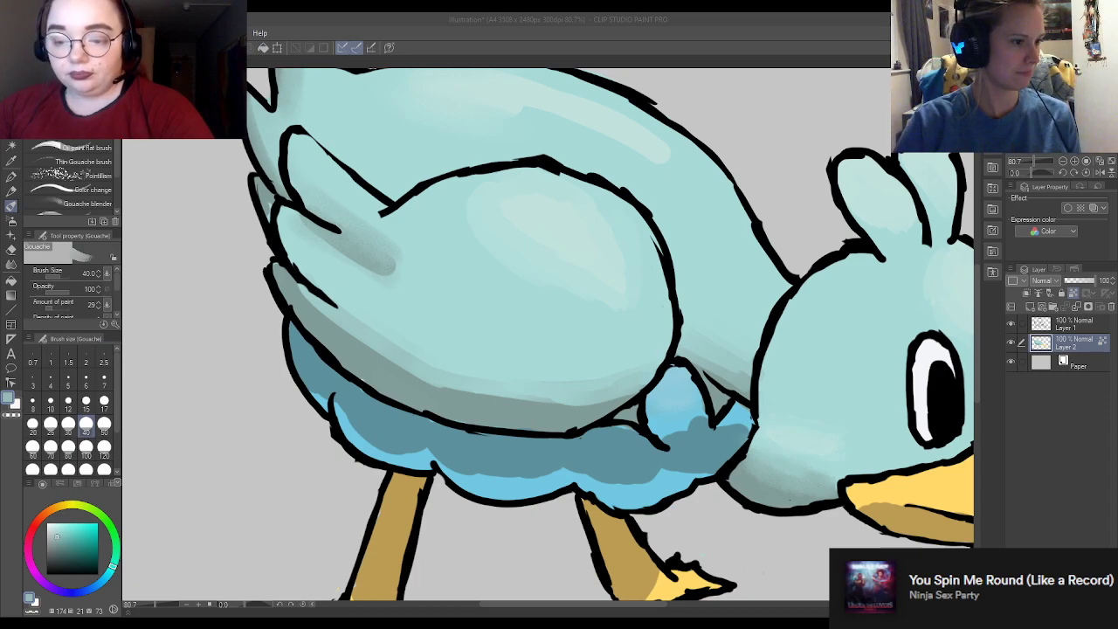
# Step: Work sampled shadow and mid tones along the wing's lower shadow with the size 40 Gouache brush to break up its hard edge
pyautogui.click(421, 373)
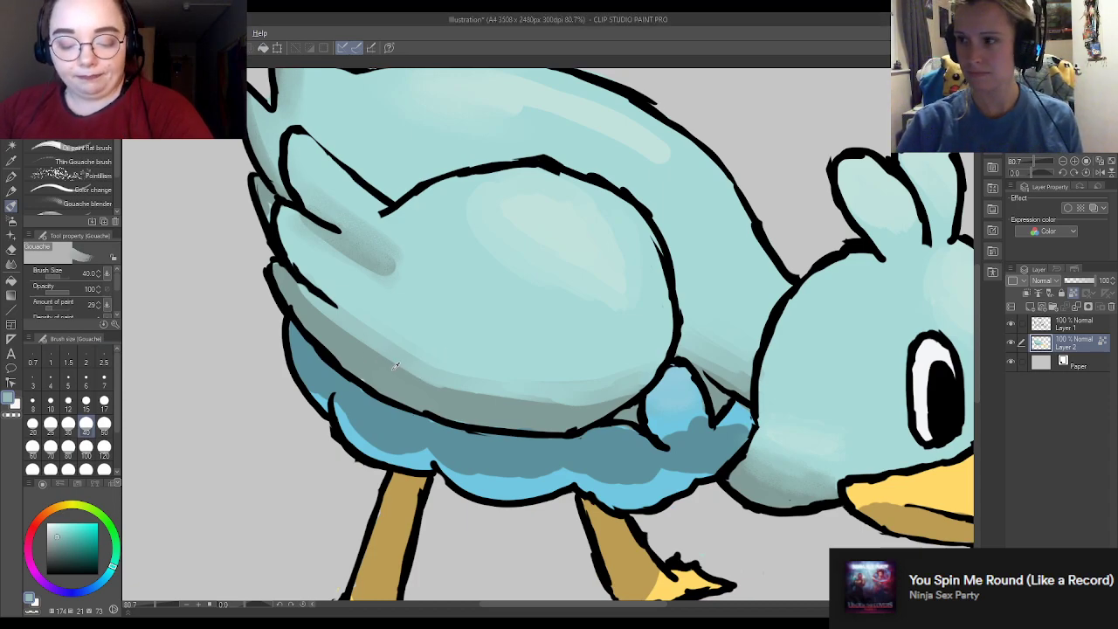
pyautogui.keyDown('alt'); pyautogui.click(316, 295); pyautogui.keyUp('alt')
pyautogui.keyDown('alt'); pyautogui.click(305, 295); pyautogui.keyUp('alt')
pyautogui.moveTo(304, 296)
pyautogui.mouseDown()
pyautogui.moveTo(392, 364)
pyautogui.moveTo(384, 369)
pyautogui.moveTo(379, 352)
pyautogui.moveTo(422, 360)
pyautogui.mouseUp()
pyautogui.moveTo(318, 302)
pyautogui.mouseDown()
pyautogui.moveTo(360, 348)
pyautogui.moveTo(391, 369)
pyautogui.moveTo(394, 358)
pyautogui.moveTo(430, 389)
pyautogui.moveTo(412, 369)
pyautogui.moveTo(481, 403)
pyautogui.moveTo(484, 392)
pyautogui.moveTo(455, 384)
pyautogui.moveTo(566, 415)
pyautogui.moveTo(560, 397)
pyautogui.moveTo(623, 402)
pyautogui.mouseUp()
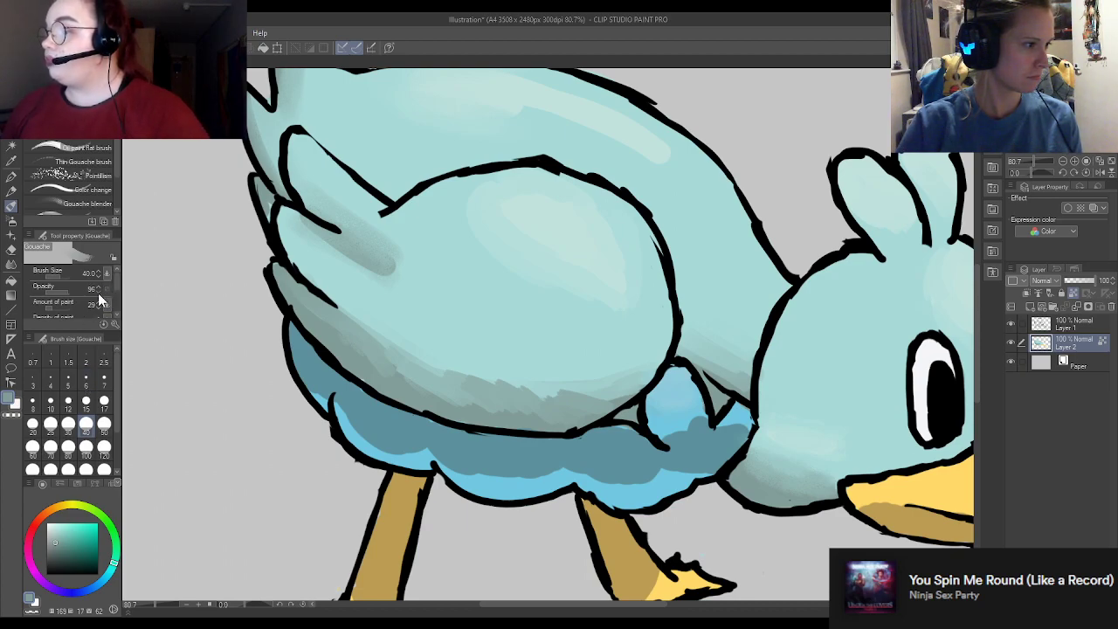
pyautogui.moveTo(559, 407)
pyautogui.mouseDown()
pyautogui.moveTo(582, 416)
pyautogui.moveTo(599, 393)
pyautogui.moveTo(629, 387)
pyautogui.mouseUp()
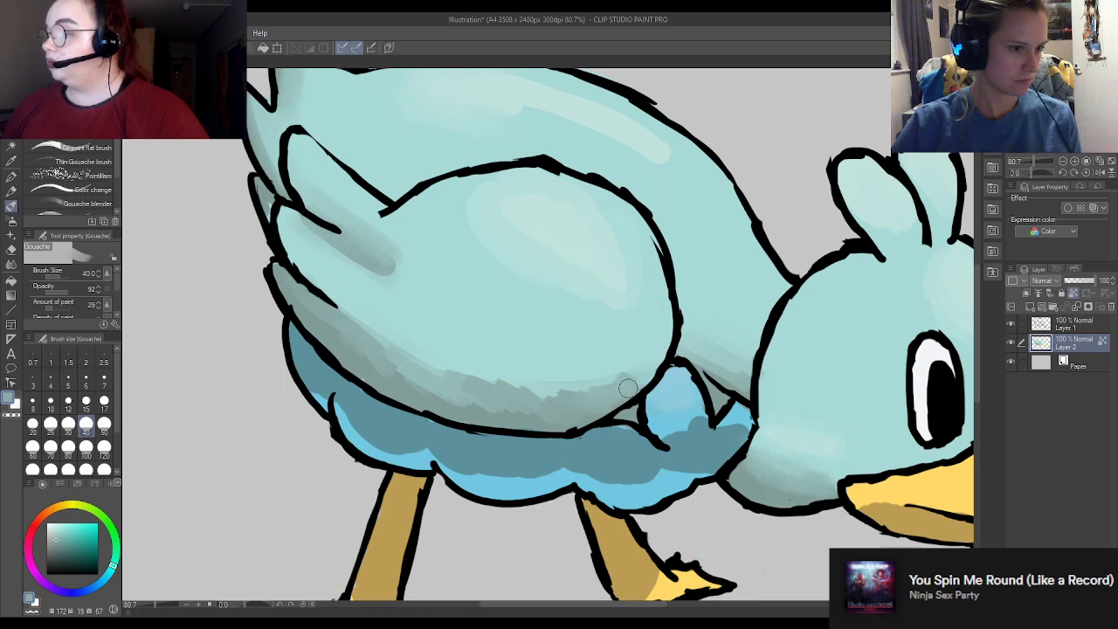
# Step: Set the Gouache brush opacity to 49, smooth the wing's lower shadow into the base, and soften the upper wing feather's shadow stroke
pyautogui.click(59, 293)
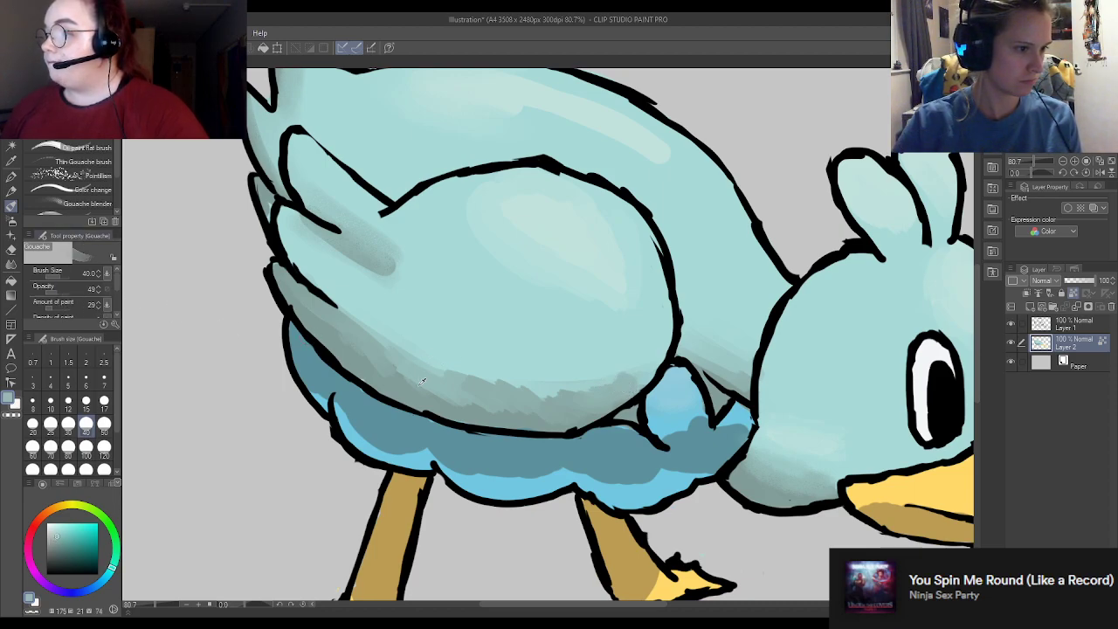
pyautogui.moveTo(416, 377)
pyautogui.mouseDown()
pyautogui.moveTo(317, 319)
pyautogui.moveTo(330, 321)
pyautogui.moveTo(343, 300)
pyautogui.moveTo(404, 357)
pyautogui.moveTo(493, 393)
pyautogui.moveTo(543, 384)
pyautogui.moveTo(496, 399)
pyautogui.moveTo(469, 387)
pyautogui.moveTo(532, 395)
pyautogui.moveTo(526, 383)
pyautogui.moveTo(559, 393)
pyautogui.moveTo(620, 372)
pyautogui.mouseUp()
pyautogui.moveTo(544, 384)
pyautogui.mouseDown()
pyautogui.moveTo(569, 411)
pyautogui.moveTo(547, 388)
pyautogui.moveTo(598, 398)
pyautogui.moveTo(642, 370)
pyautogui.moveTo(546, 375)
pyautogui.moveTo(643, 363)
pyautogui.moveTo(519, 369)
pyautogui.moveTo(604, 376)
pyautogui.mouseUp()
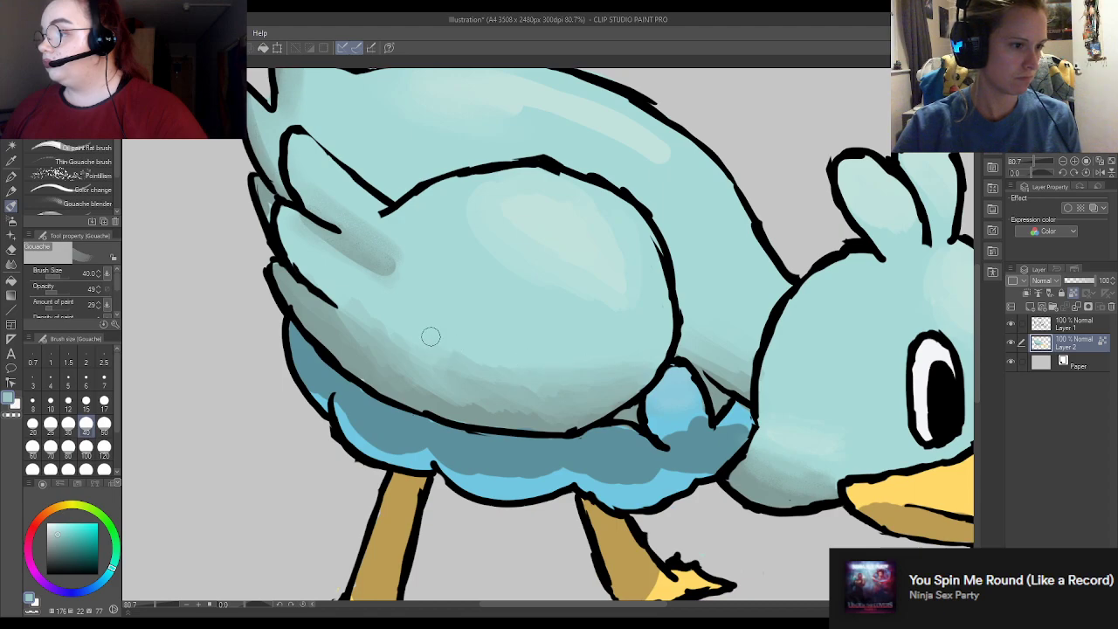
pyautogui.moveTo(464, 348)
pyautogui.mouseDown()
pyautogui.moveTo(405, 308)
pyautogui.moveTo(440, 336)
pyautogui.moveTo(423, 352)
pyautogui.moveTo(437, 354)
pyautogui.moveTo(329, 287)
pyautogui.mouseUp()
pyautogui.keyDown('alt'); pyautogui.click(334, 309); pyautogui.keyUp('alt')
pyautogui.moveTo(397, 350)
pyautogui.mouseDown()
pyautogui.moveTo(440, 384)
pyautogui.moveTo(424, 361)
pyautogui.moveTo(465, 380)
pyautogui.moveTo(448, 385)
pyautogui.moveTo(363, 317)
pyautogui.moveTo(344, 314)
pyautogui.moveTo(408, 362)
pyautogui.moveTo(311, 293)
pyautogui.moveTo(452, 401)
pyautogui.moveTo(434, 381)
pyautogui.mouseUp()
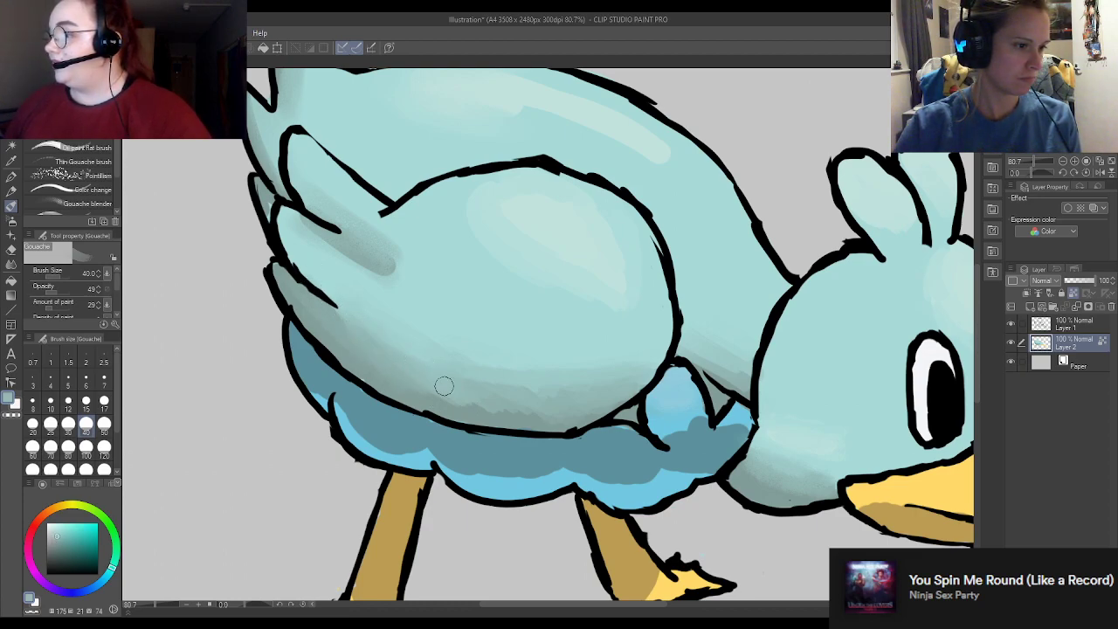
pyautogui.moveTo(369, 263)
pyautogui.mouseDown()
pyautogui.moveTo(291, 221)
pyautogui.moveTo(387, 297)
pyautogui.mouseUp()
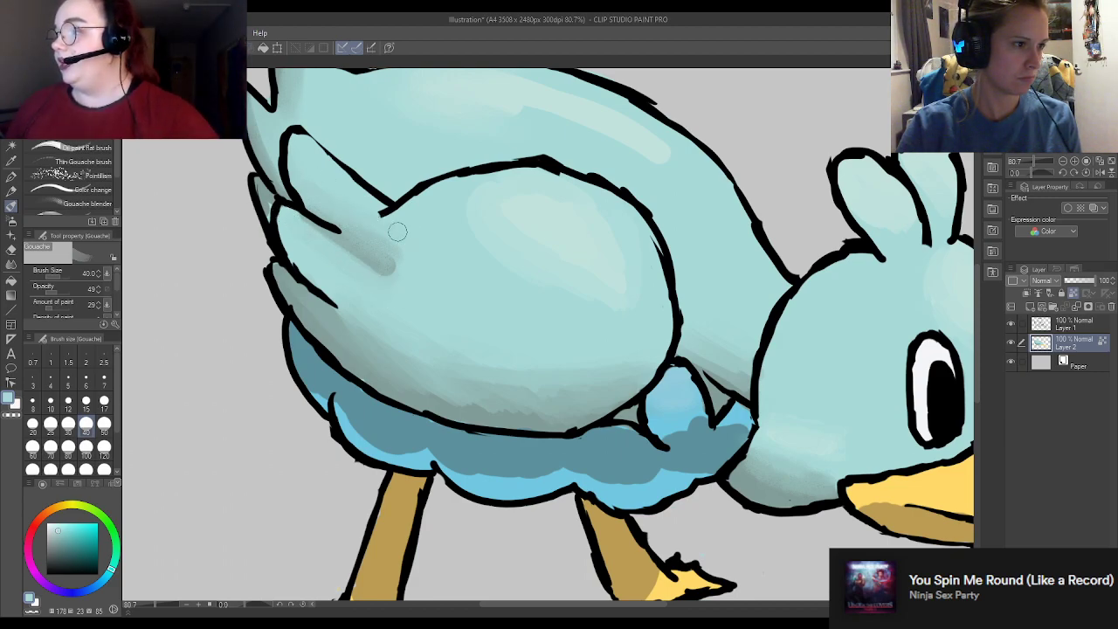
pyautogui.moveTo(377, 253)
pyautogui.mouseDown()
pyautogui.moveTo(342, 231)
pyautogui.moveTo(401, 269)
pyautogui.moveTo(304, 219)
pyautogui.moveTo(418, 272)
pyautogui.moveTo(401, 282)
pyautogui.moveTo(312, 229)
pyautogui.moveTo(330, 189)
pyautogui.mouseUp()
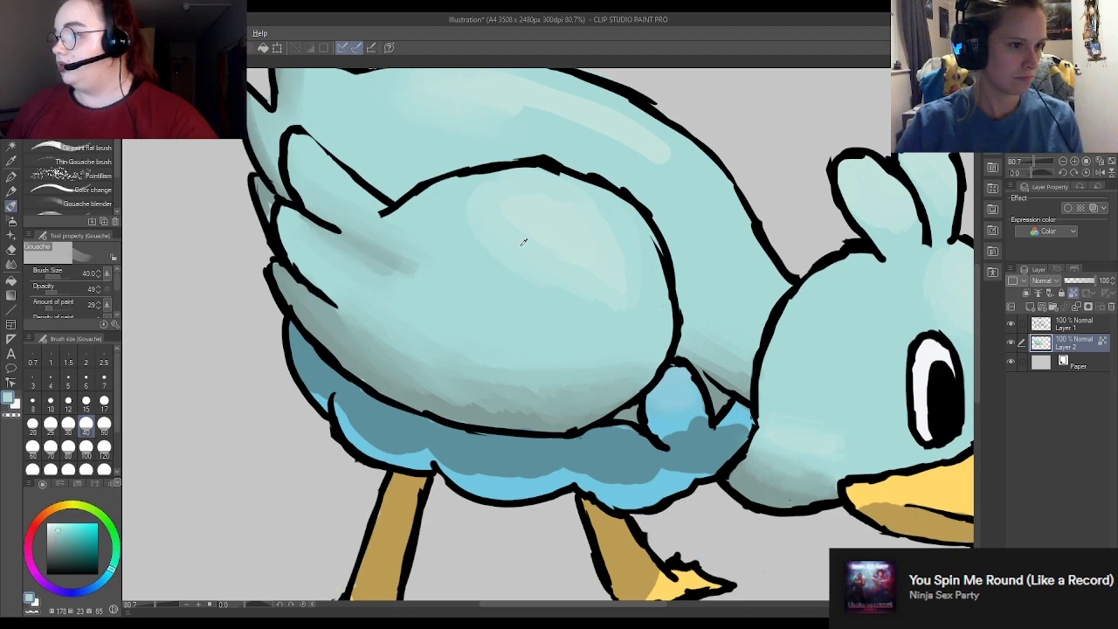
# Step: Blend the dark and light blues on the rear belly feathers with the size 40 Gouache brush at 49 opacity
pyautogui.keyDown('alt'); pyautogui.click(325, 383); pyautogui.keyUp('alt')
pyautogui.moveTo(339, 409); pyautogui.dragTo(384, 445)
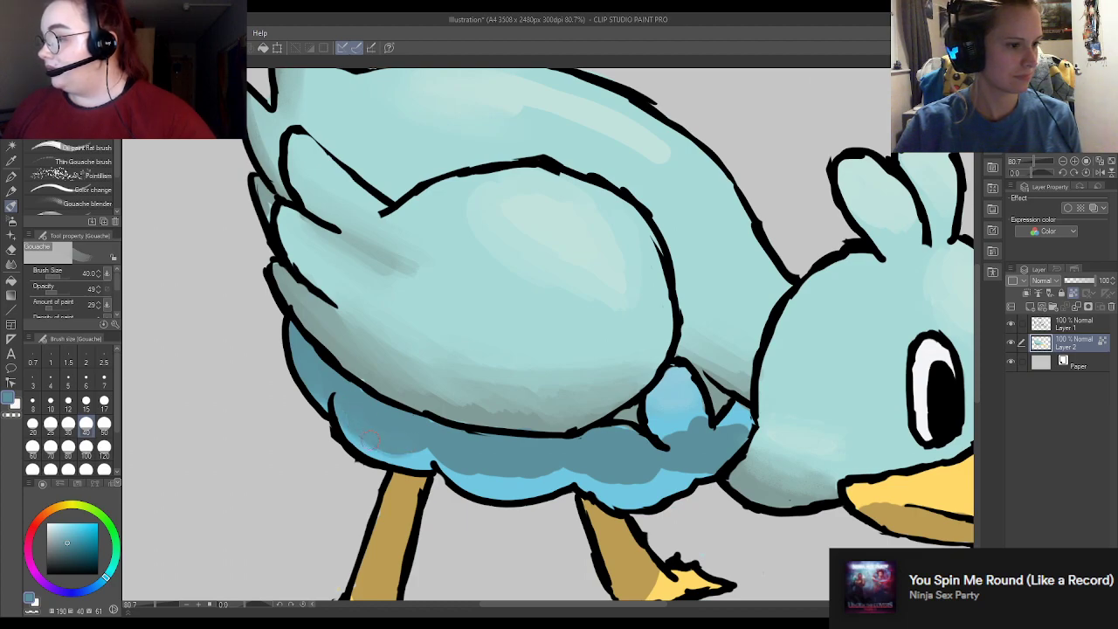
pyautogui.keyDown('alt'); pyautogui.click(404, 455); pyautogui.keyUp('alt')
pyautogui.moveTo(340, 430)
pyautogui.mouseDown()
pyautogui.moveTo(396, 440)
pyautogui.moveTo(354, 442)
pyautogui.mouseUp()
pyautogui.moveTo(441, 453)
pyautogui.mouseDown()
pyautogui.moveTo(490, 477)
pyautogui.moveTo(461, 465)
pyautogui.mouseUp()
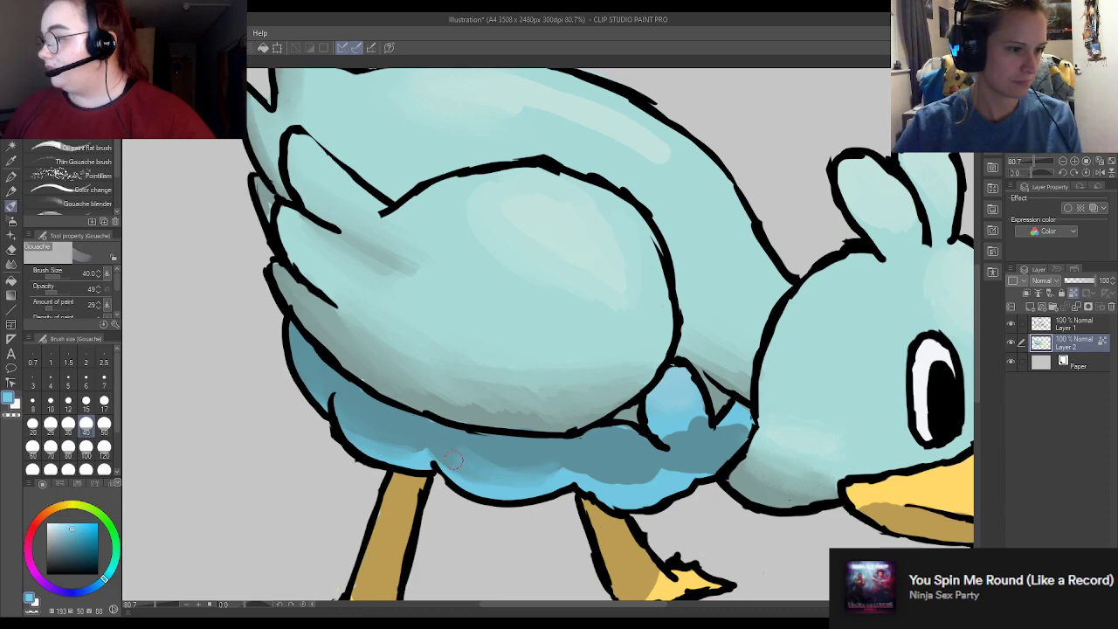
# Step: Blend the shadow on the front belly and chest feathers into the lighter blue, alternating sampled dark, middle and light blues
pyautogui.keyDown('alt'); pyautogui.click(495, 445); pyautogui.keyUp('alt')
pyautogui.keyDown('alt'); pyautogui.click(417, 450); pyautogui.keyUp('alt')
pyautogui.moveTo(571, 495)
pyautogui.mouseDown()
pyautogui.moveTo(595, 474)
pyautogui.moveTo(661, 471)
pyautogui.moveTo(571, 462)
pyautogui.moveTo(668, 494)
pyautogui.moveTo(666, 477)
pyautogui.moveTo(708, 482)
pyautogui.moveTo(661, 466)
pyautogui.moveTo(704, 457)
pyautogui.moveTo(676, 429)
pyautogui.moveTo(707, 420)
pyautogui.moveTo(666, 429)
pyautogui.moveTo(689, 433)
pyautogui.moveTo(653, 425)
pyautogui.moveTo(716, 413)
pyautogui.moveTo(716, 433)
pyautogui.moveTo(728, 428)
pyautogui.moveTo(665, 439)
pyautogui.moveTo(714, 429)
pyautogui.moveTo(731, 437)
pyautogui.moveTo(706, 417)
pyautogui.mouseUp()
pyautogui.keyDown('alt'); pyautogui.click(695, 447); pyautogui.keyUp('alt')
pyautogui.keyDown('alt'); pyautogui.click(686, 414); pyautogui.keyUp('alt')
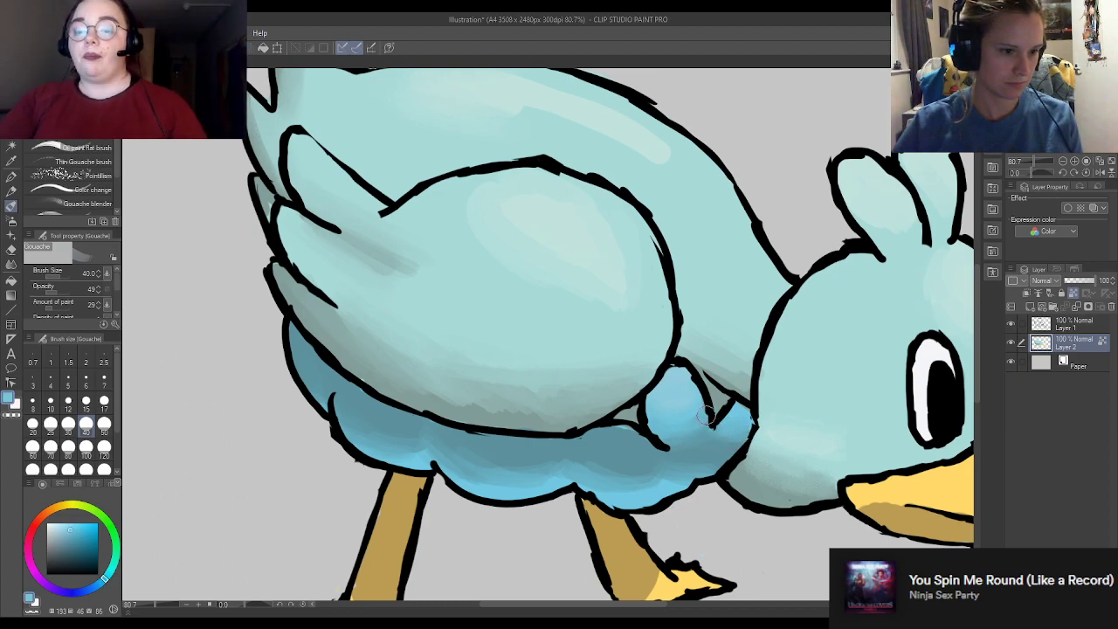
pyautogui.keyDown('alt'); pyautogui.click(627, 441); pyautogui.keyUp('alt')
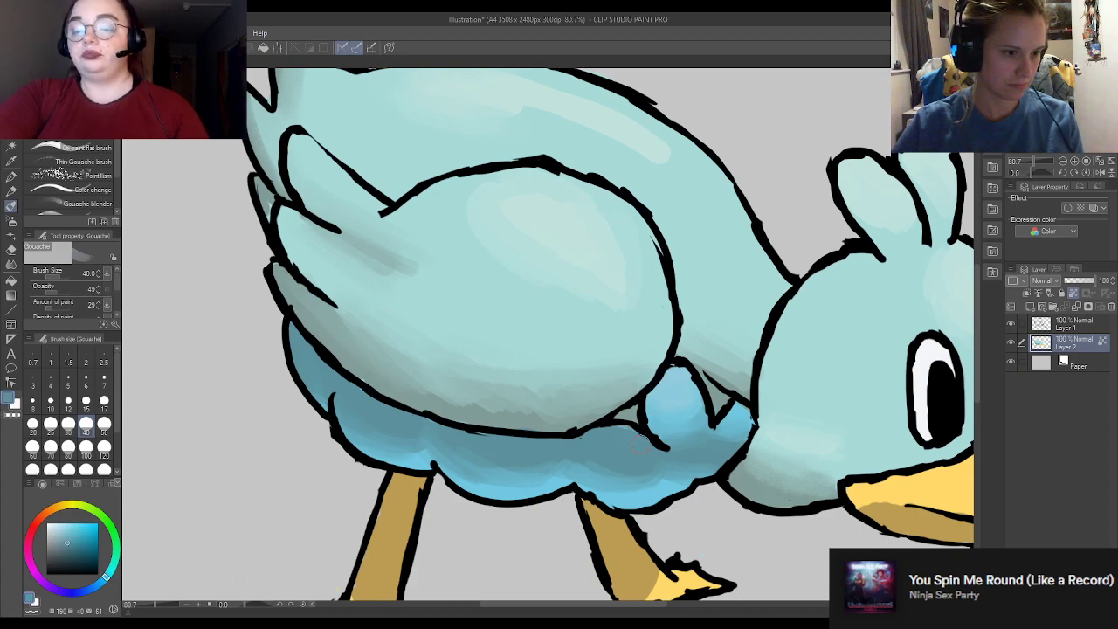
pyautogui.keyDown('alt'); pyautogui.click(651, 411); pyautogui.keyUp('alt')
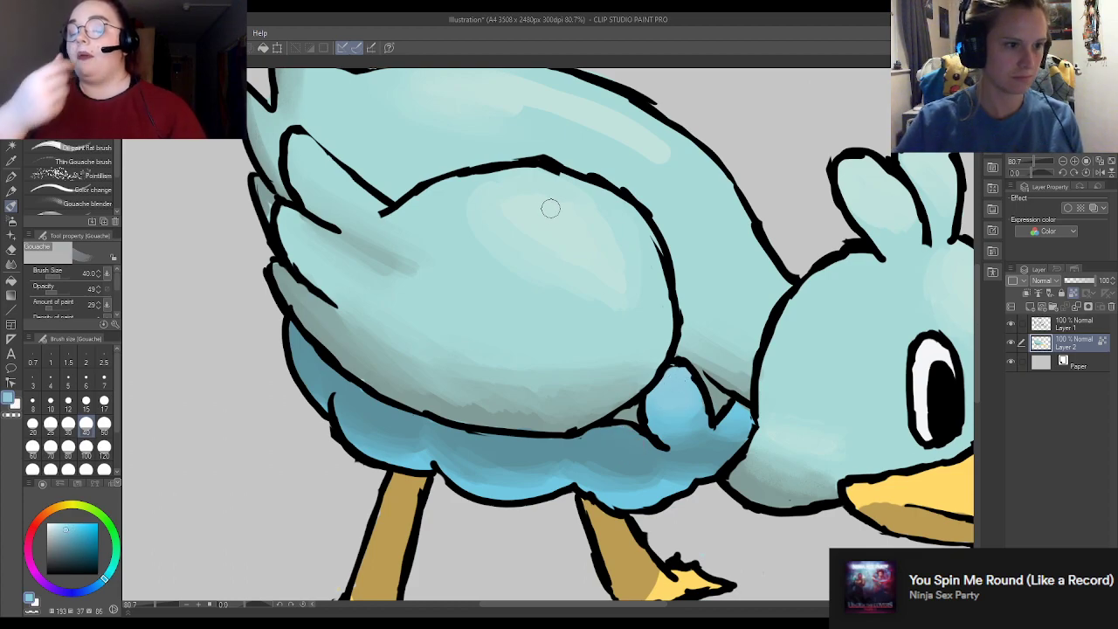
# Step: Soften the rear edge of the wing highlight and blend the highlight along Ducklett's back using sampled pale teal tones
pyautogui.keyDown('alt'); pyautogui.click(555, 239); pyautogui.keyUp('alt')
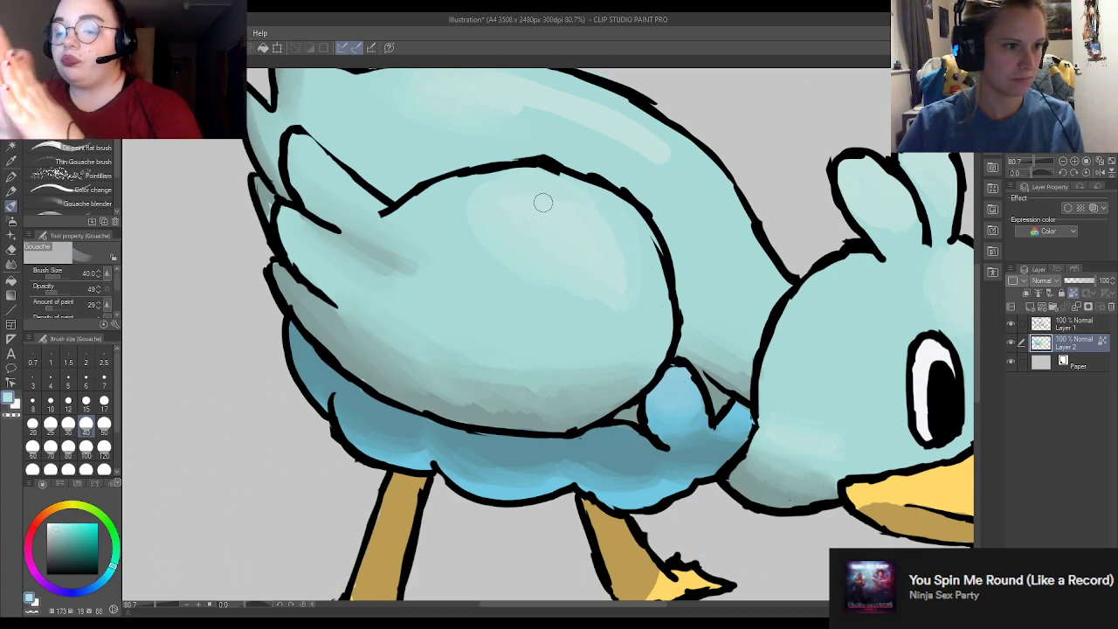
pyautogui.keyDown('alt'); pyautogui.click(485, 194); pyautogui.keyUp('alt')
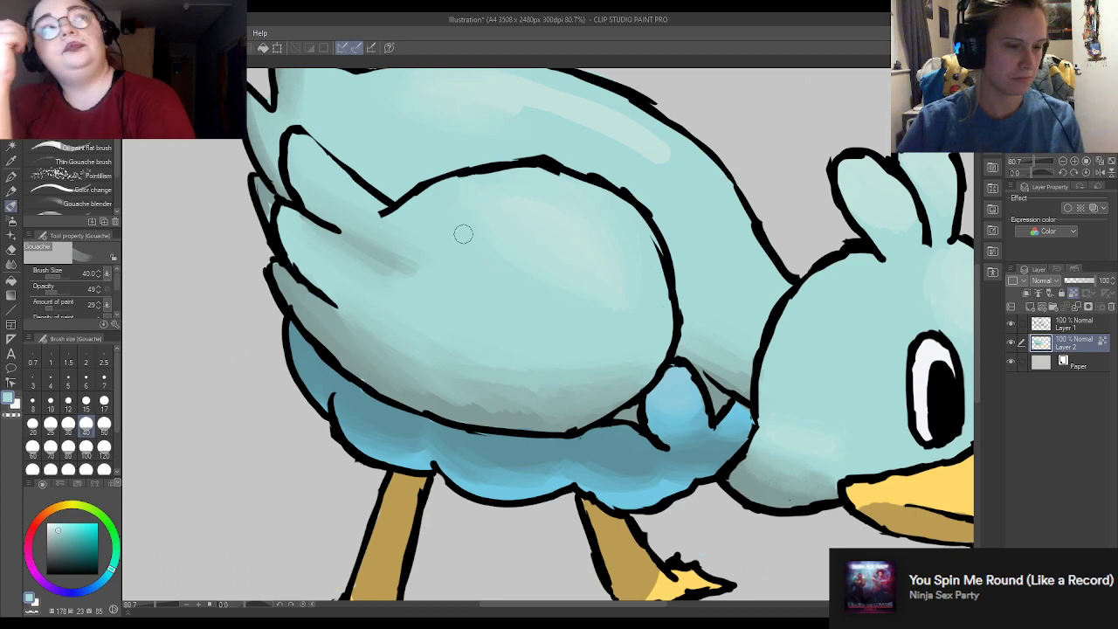
pyautogui.scroll(-5, 462, 301)
pyautogui.scroll(4, 486, 327)
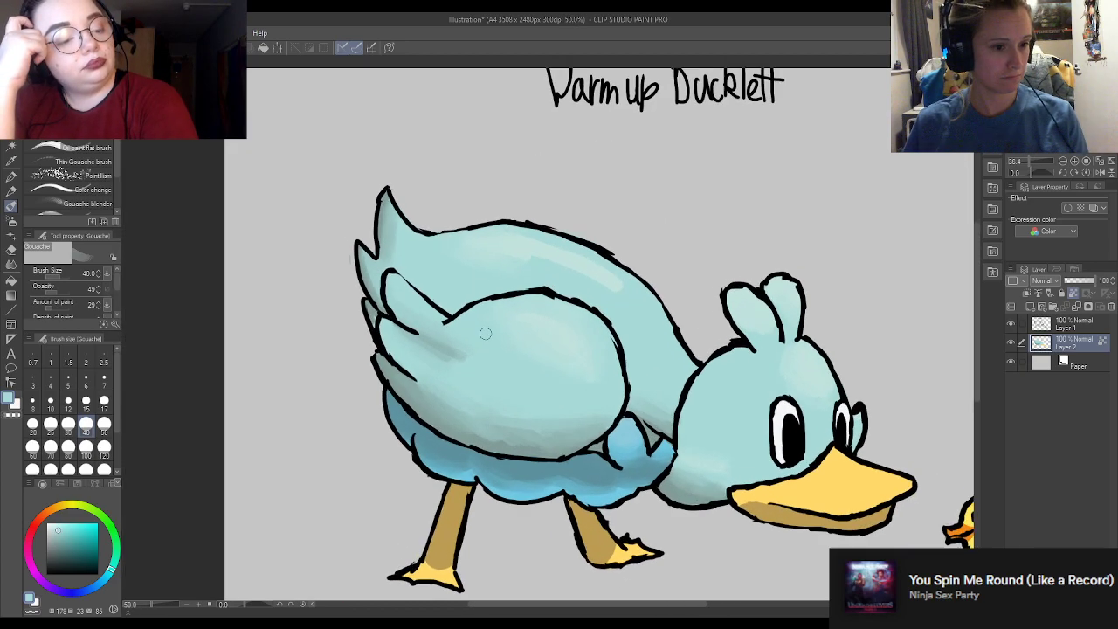
pyautogui.keyDown('alt'); pyautogui.click(595, 231); pyautogui.keyUp('alt')
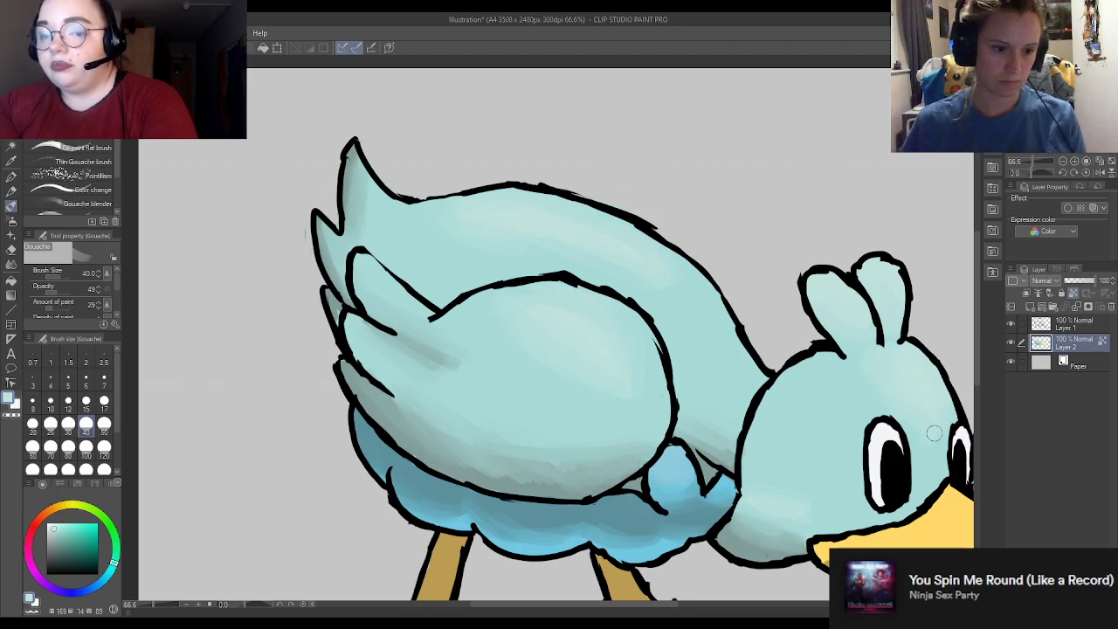
pyautogui.scroll(-6, 614, 364)
pyautogui.scroll(3, 476, 400)
pyautogui.scroll(2, 479, 400)
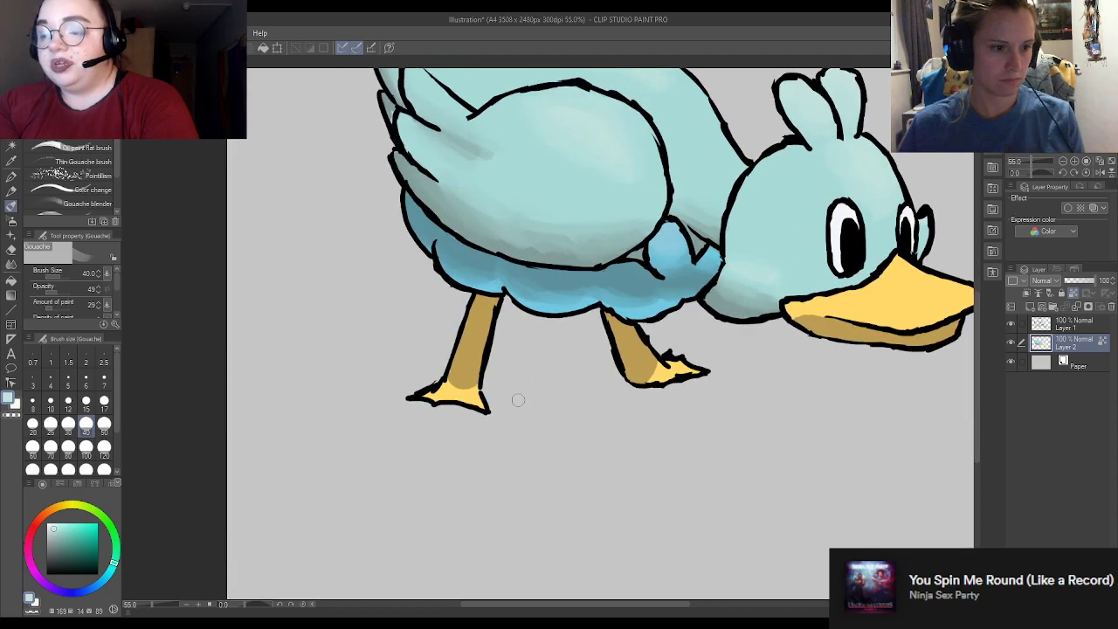
# Step: Blend the brown shadow edges into the yellow on both of Ducklett's feet and the lower bill with sampled colours
pyautogui.keyDown('alt'); pyautogui.click(649, 373); pyautogui.keyUp('alt')
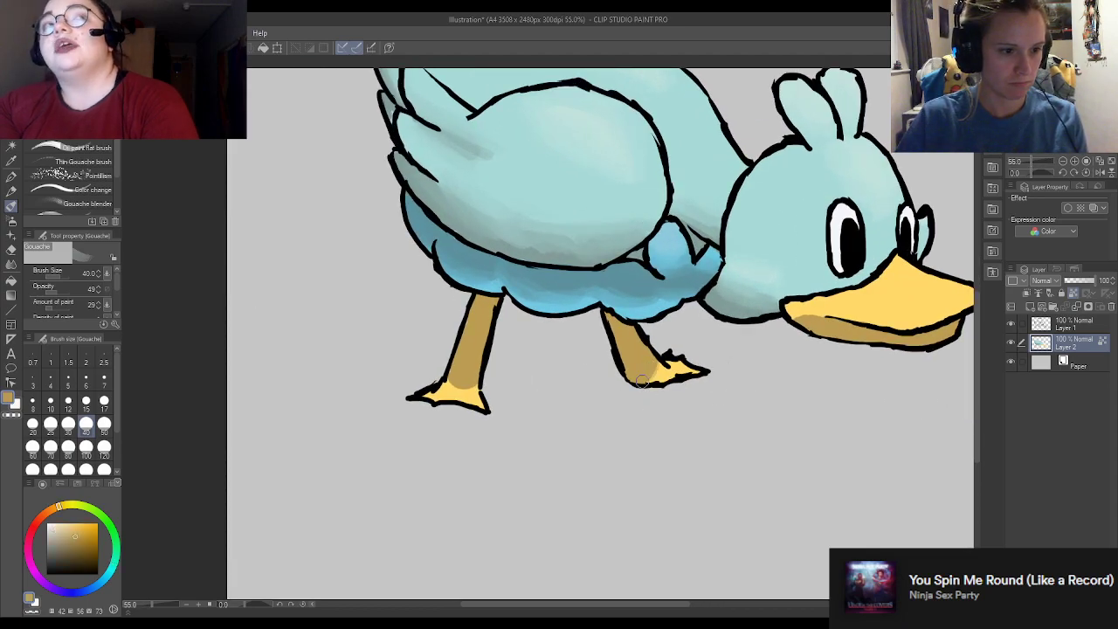
pyautogui.moveTo(646, 373); pyautogui.dragTo(647, 353)
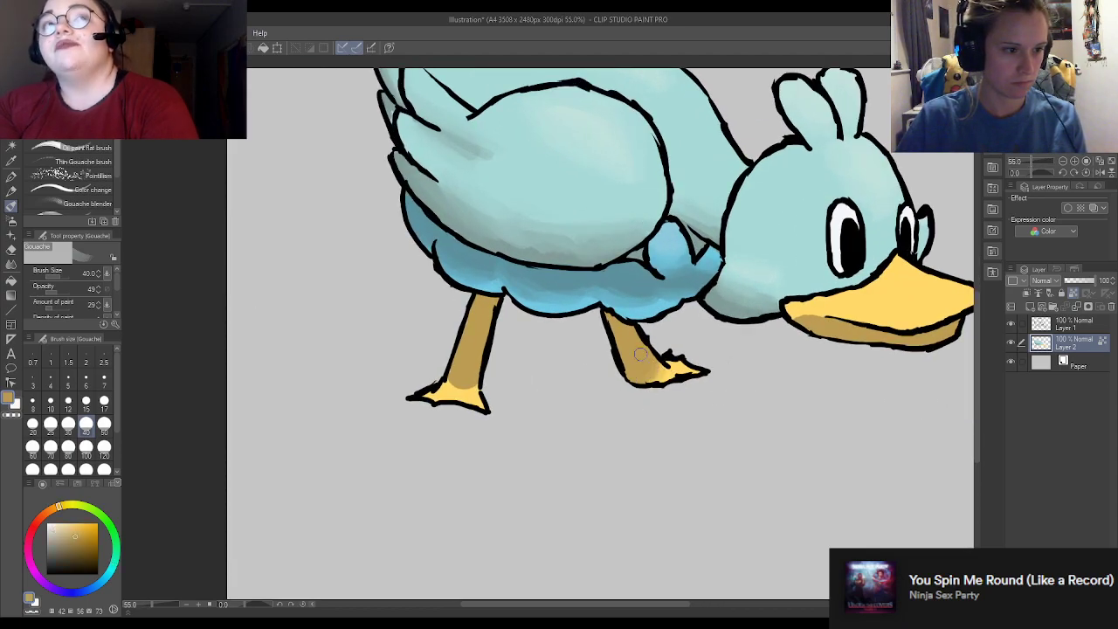
pyautogui.moveTo(437, 382); pyautogui.dragTo(490, 374)
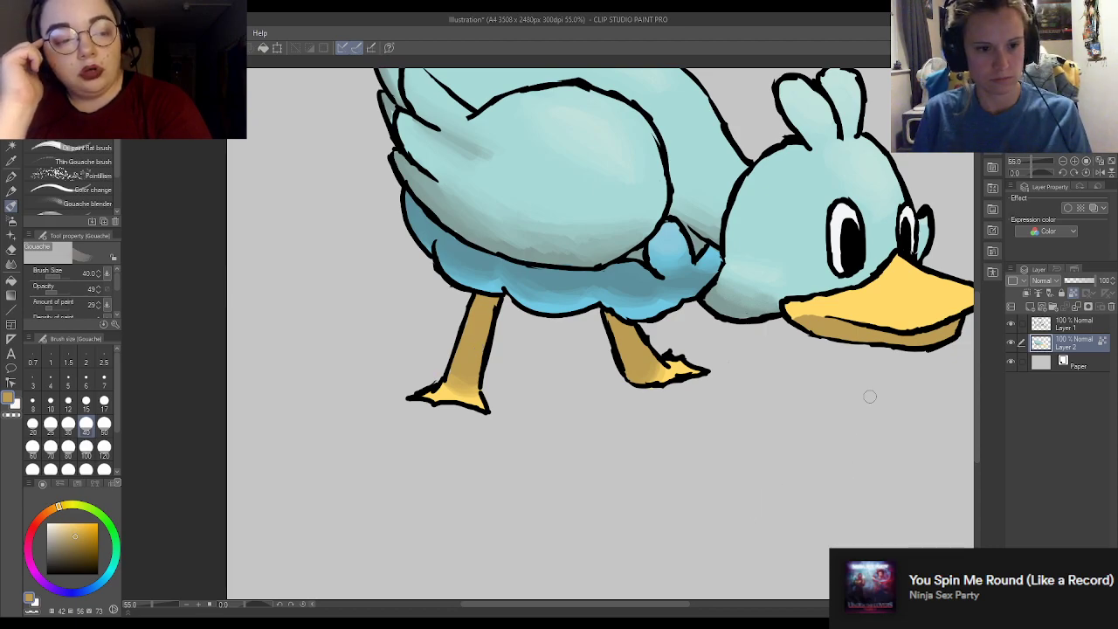
pyautogui.moveTo(819, 328)
pyautogui.mouseDown()
pyautogui.moveTo(789, 311)
pyautogui.moveTo(836, 334)
pyautogui.moveTo(792, 309)
pyautogui.moveTo(828, 331)
pyautogui.mouseUp()
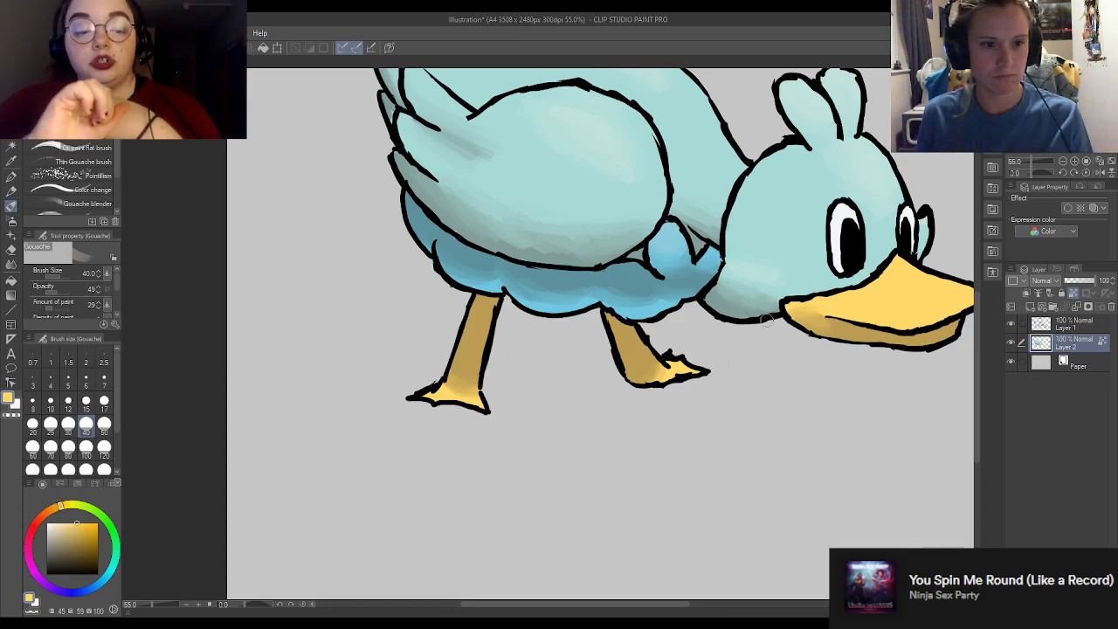
# Step: Touch up the highlights on Ducklett's back and wing with sampled pale teal tones
pyautogui.scroll(-3, 695, 286)
pyautogui.scroll(-1, 591, 230)
pyautogui.scroll(5, 612, 262)
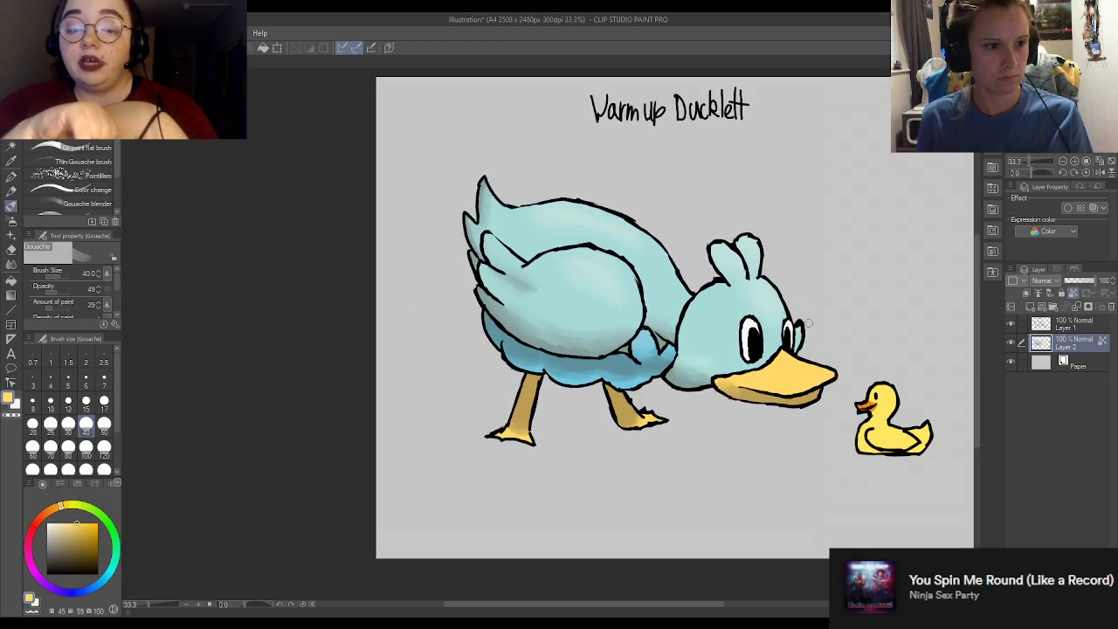
pyautogui.scroll(1, 686, 364)
pyautogui.keyDown('alt'); pyautogui.click(518, 160); pyautogui.keyUp('alt')
pyautogui.keyDown('alt'); pyautogui.click(494, 147); pyautogui.keyUp('alt')
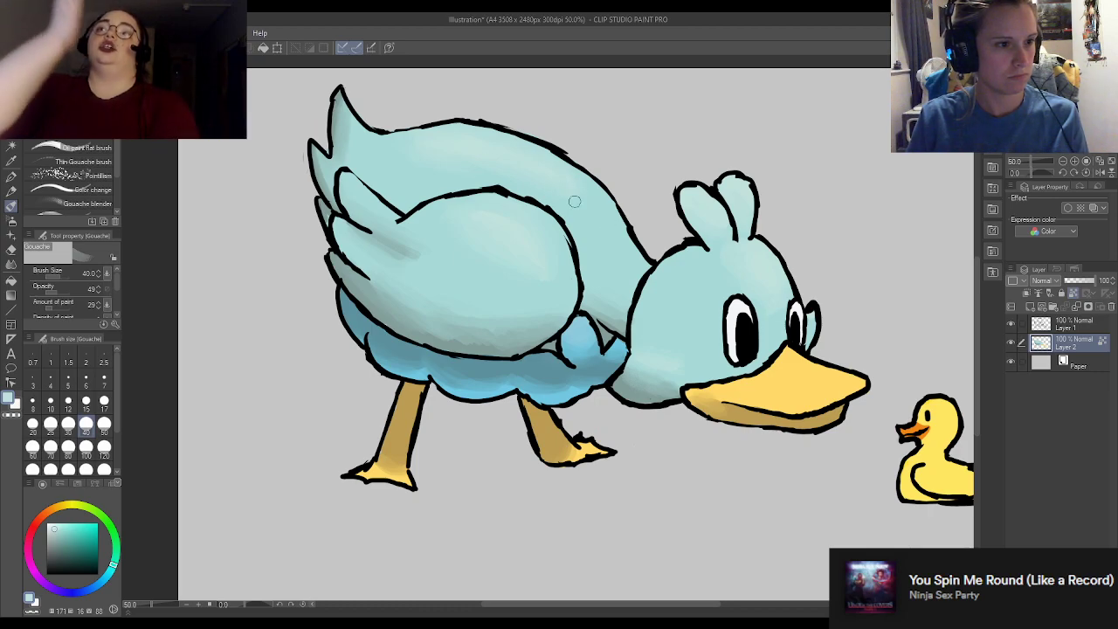
pyautogui.keyDown('alt'); pyautogui.click(570, 264); pyautogui.keyUp('alt')
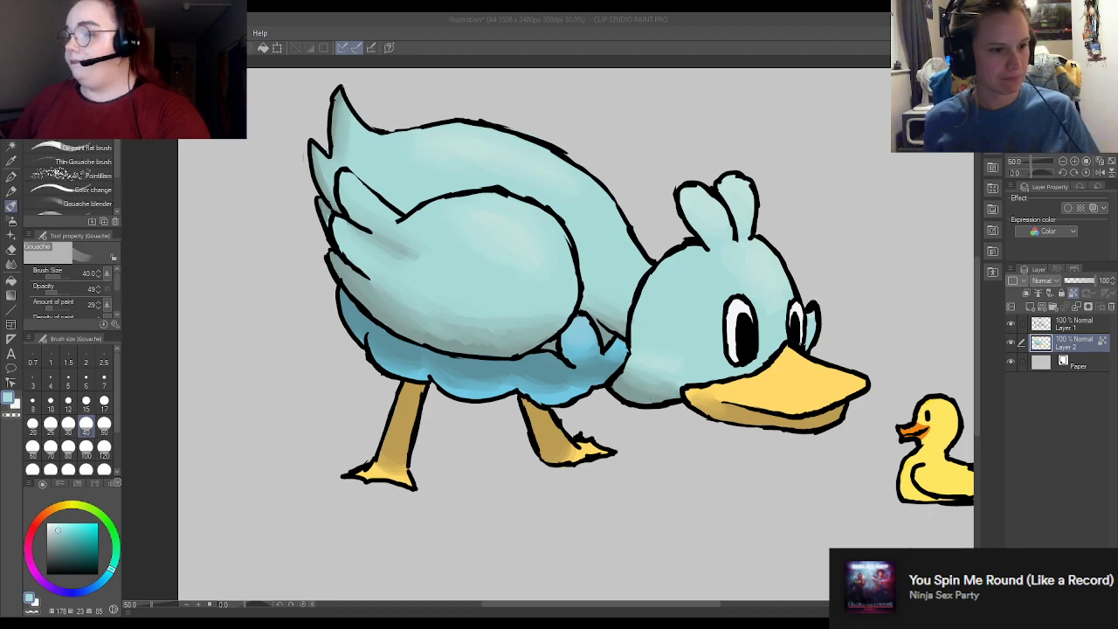
# Step: Blend the shadows on Ducklett's chest feathers with sampled dark and light blues using the size 40 Gouache brush
pyautogui.scroll(-2, 461, 343)
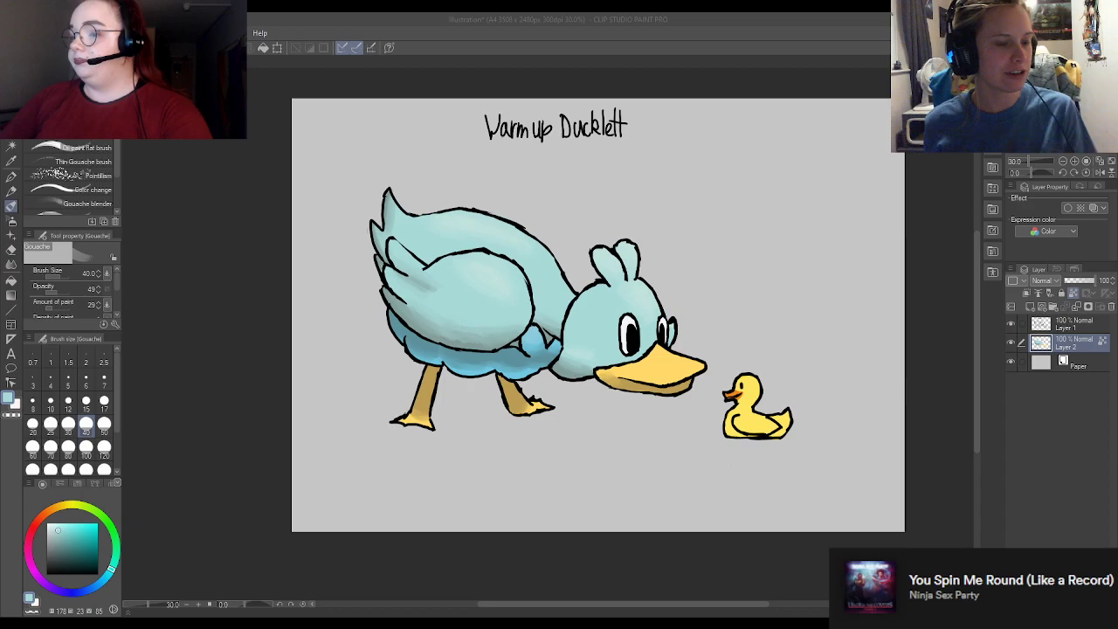
pyautogui.scroll(3, 536, 381)
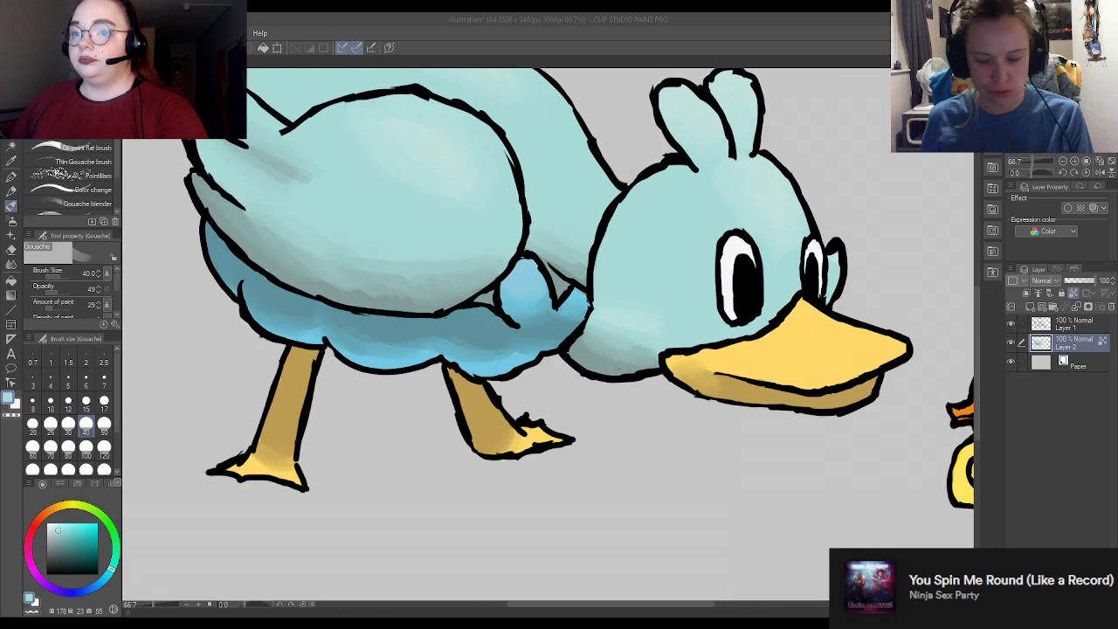
pyautogui.keyDown('alt'); pyautogui.click(452, 292); pyautogui.keyUp('alt')
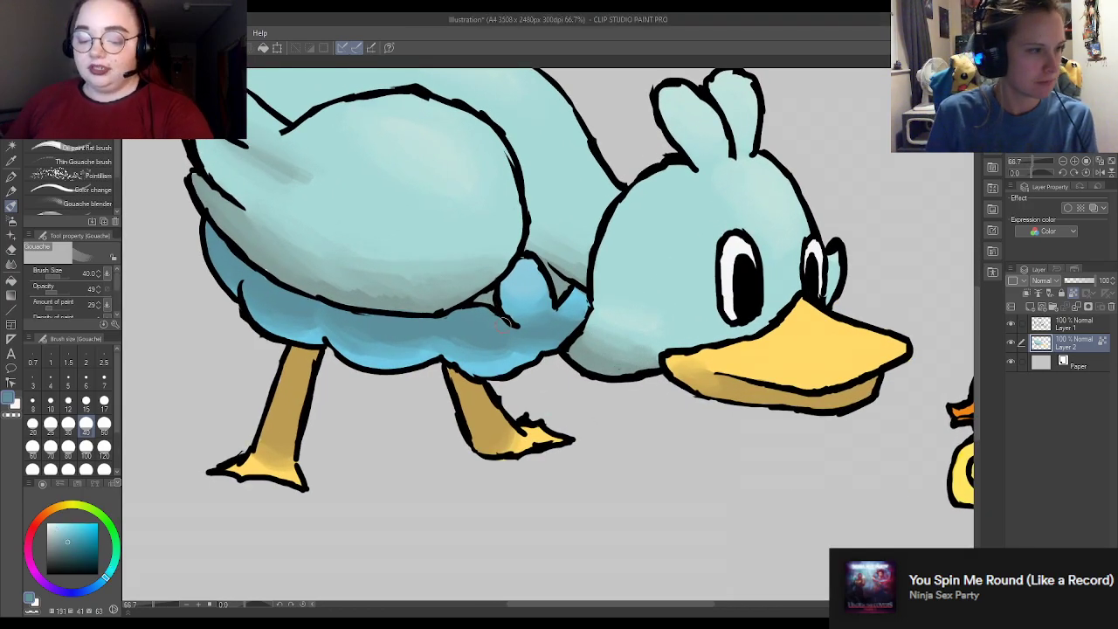
pyautogui.keyDown('alt'); pyautogui.click(564, 329); pyautogui.keyUp('alt')
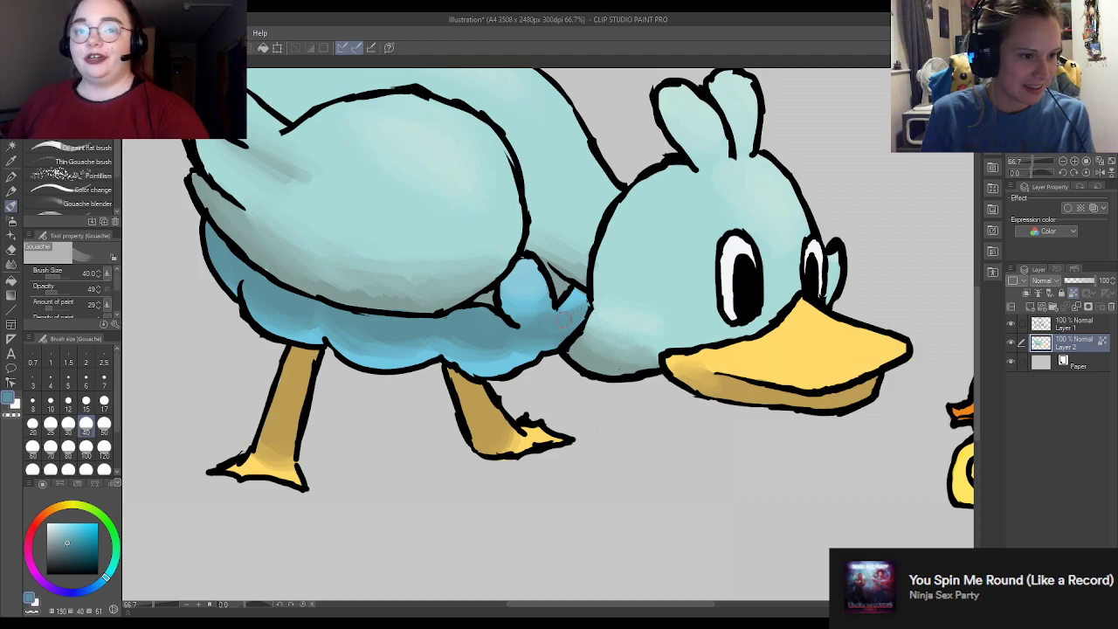
pyautogui.keyDown('alt'); pyautogui.click(590, 323); pyautogui.keyUp('alt')
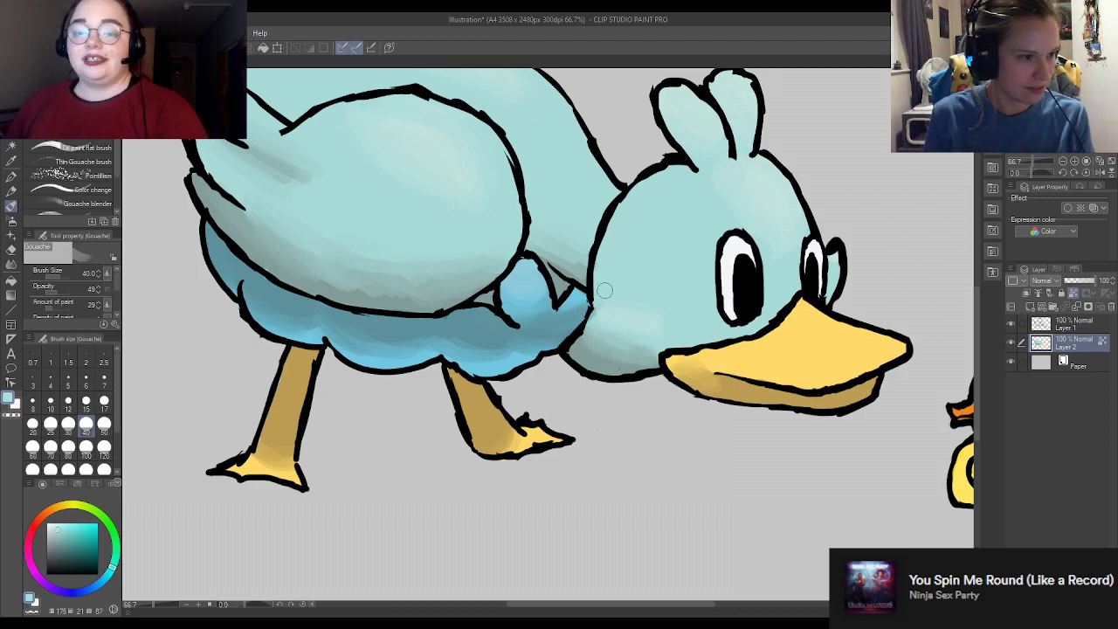
# Step: Shade the rubber duck's neck, wing and base with muted yellow and orange-brown tones, blending the edges with sampled yellow
pyautogui.scroll(-3, 603, 300)
pyautogui.scroll(2, 515, 299)
pyautogui.scroll(1, 515, 299)
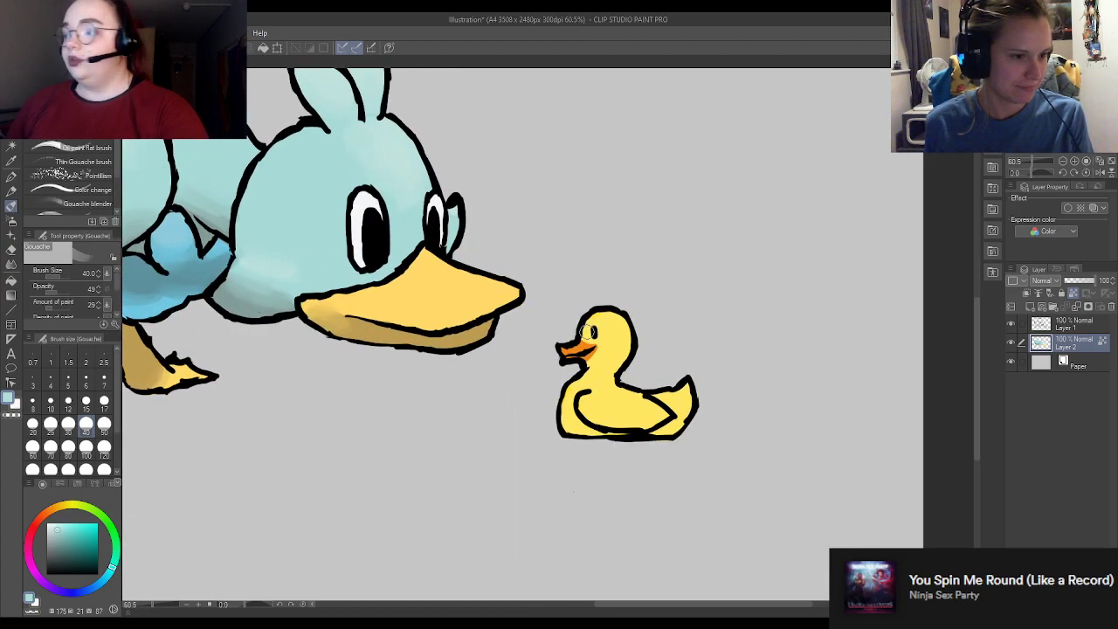
pyautogui.keyDown('alt'); pyautogui.click(610, 415); pyautogui.keyUp('alt')
pyautogui.click(77, 539)
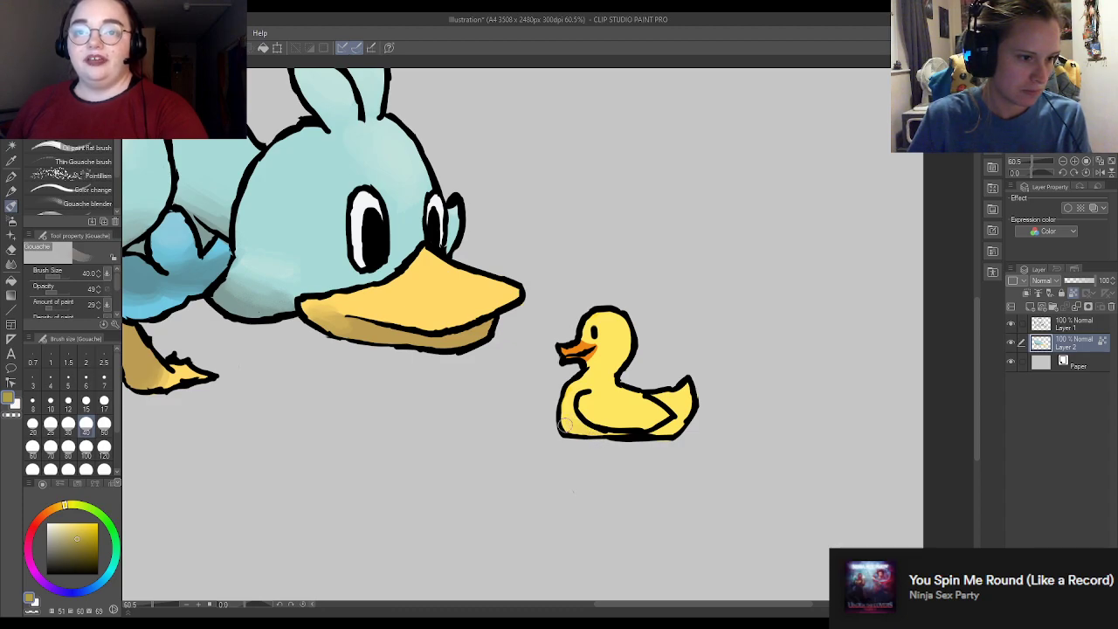
pyautogui.click(57, 505)
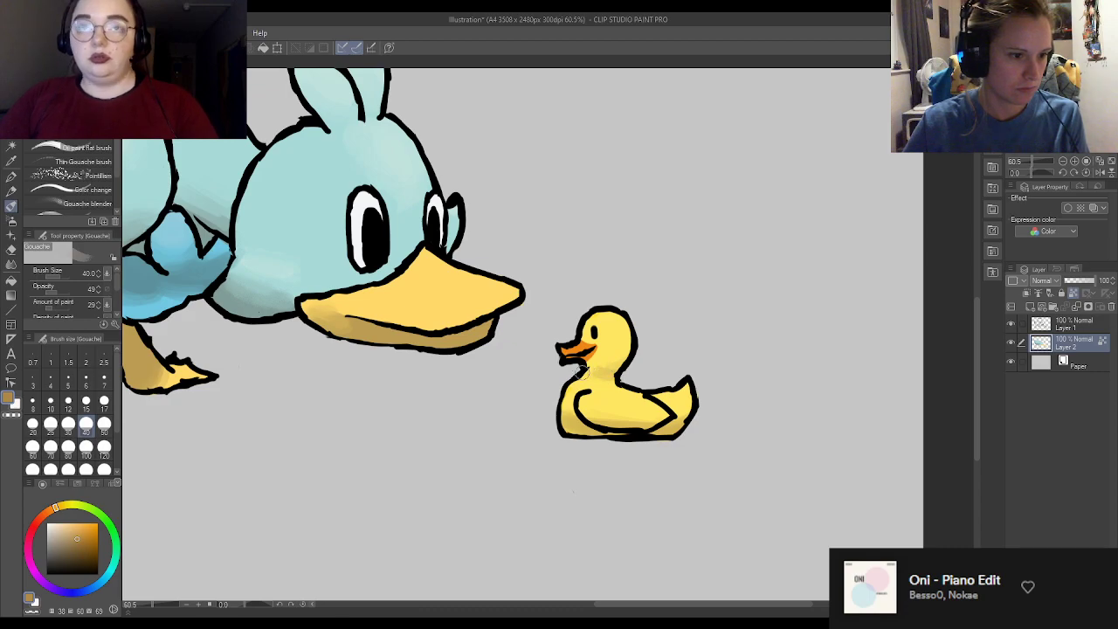
pyautogui.keyDown('alt'); pyautogui.click(624, 352); pyautogui.keyUp('alt')
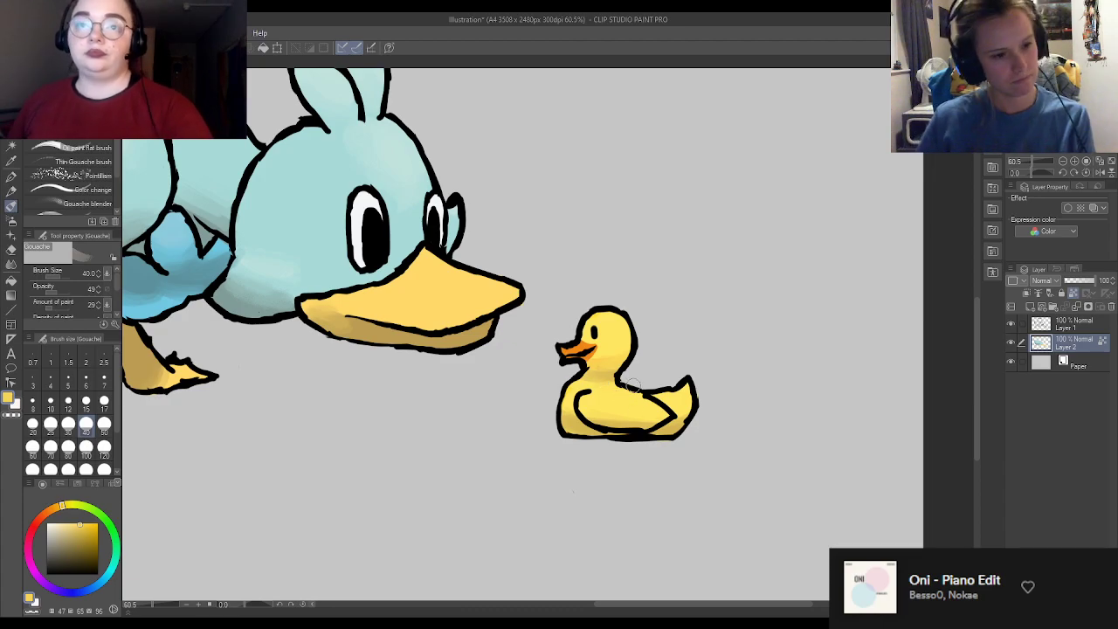
pyautogui.scroll(-5, 627, 412)
pyautogui.scroll(4, 452, 306)
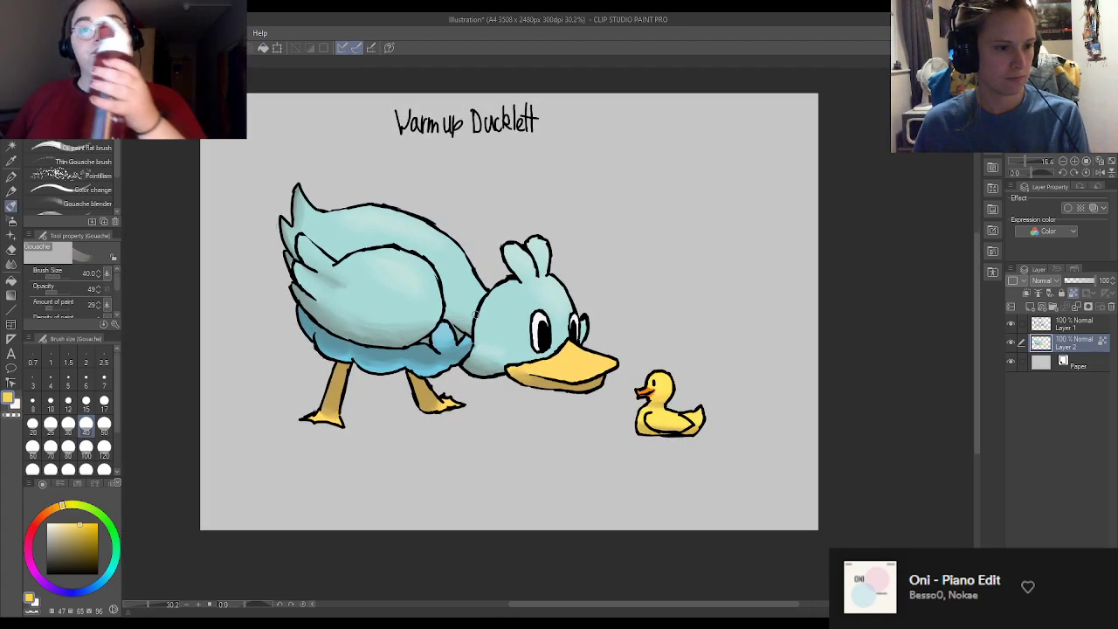
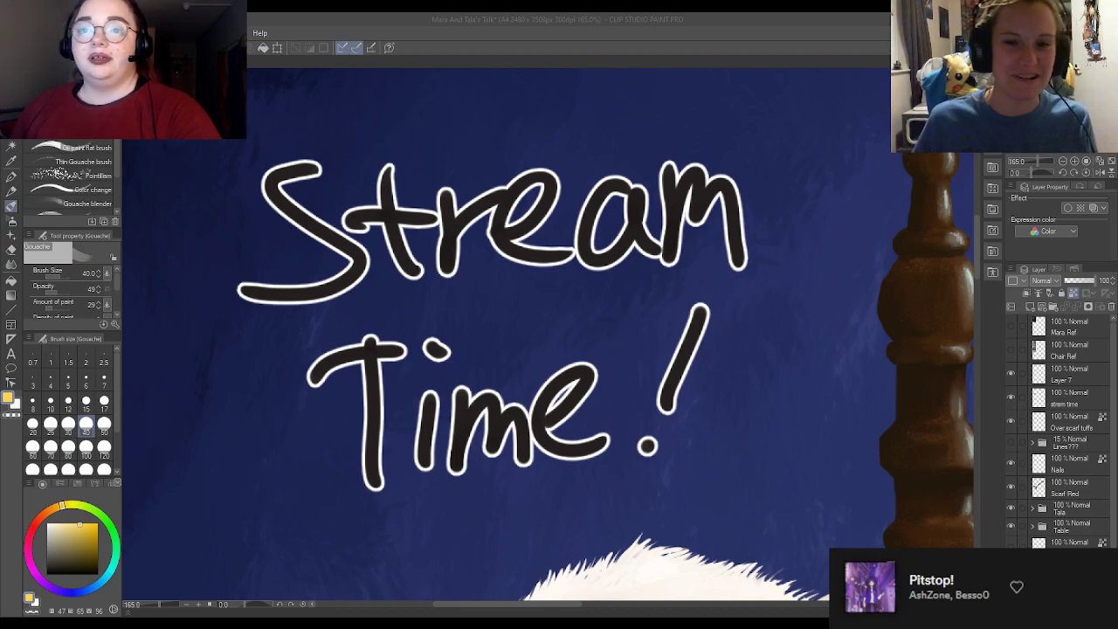
# Step: Examine the "Stream Time!" painting of the white wolf and the figure in blue, both close up and as a whole
pyautogui.scroll(-5, 557, 220)
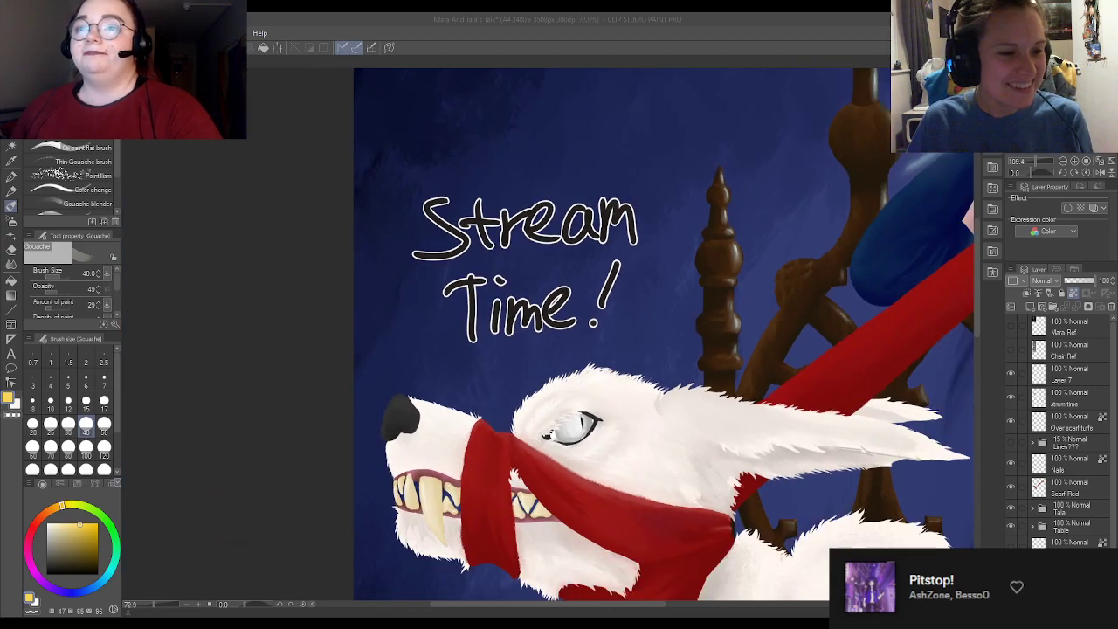
pyautogui.scroll(2, 870, 368)
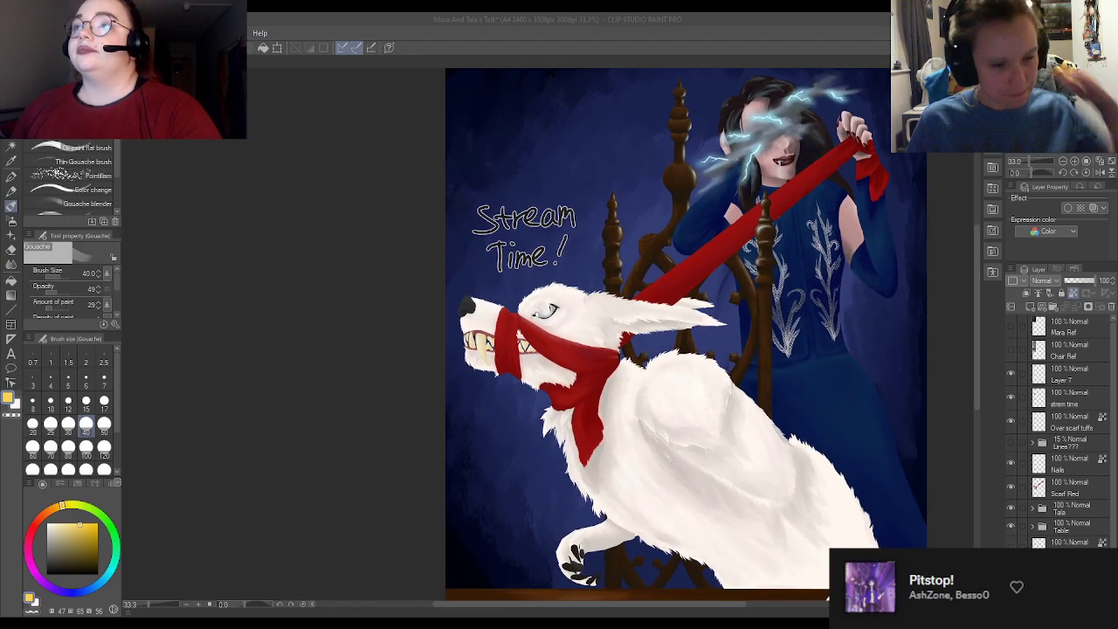
pyautogui.scroll(1, 869, 345)
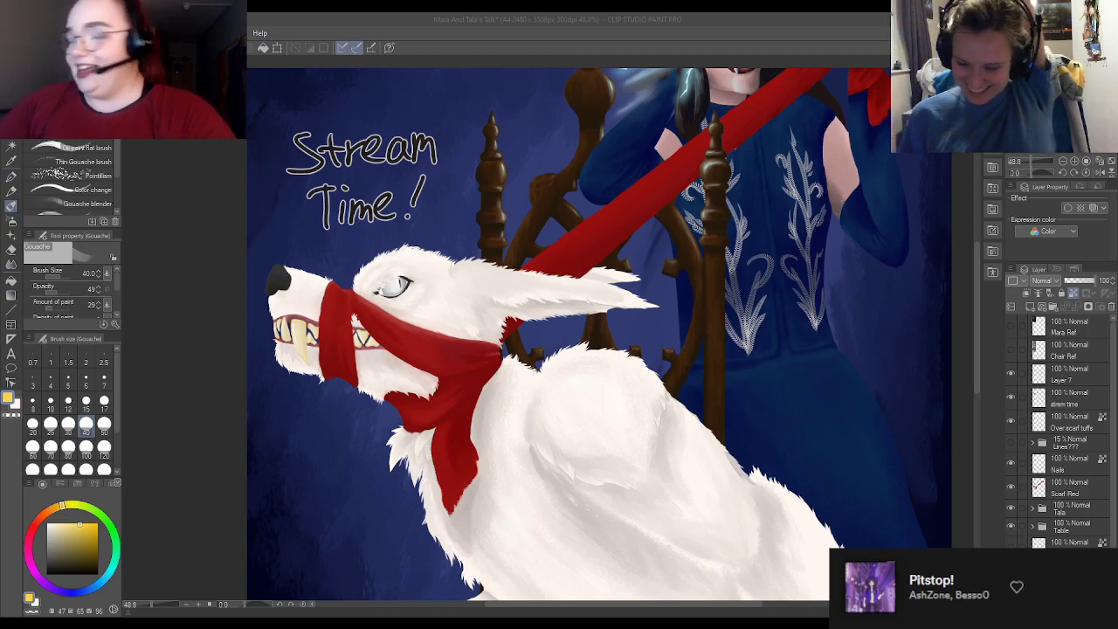
pyautogui.scroll(-2, 612, 319)
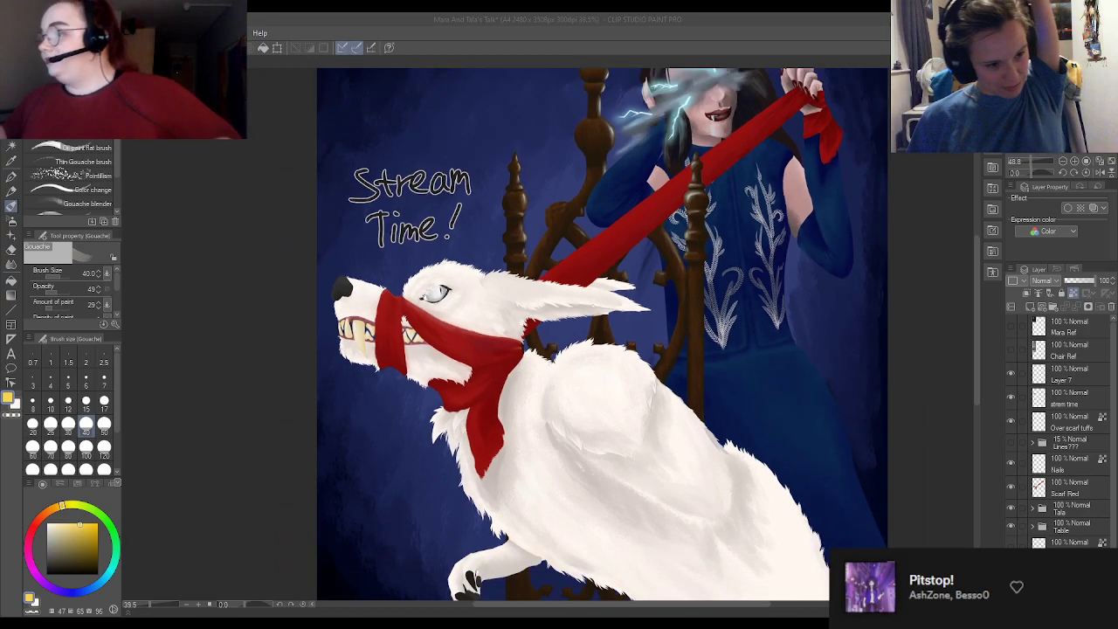
pyautogui.scroll(-2, 642, 335)
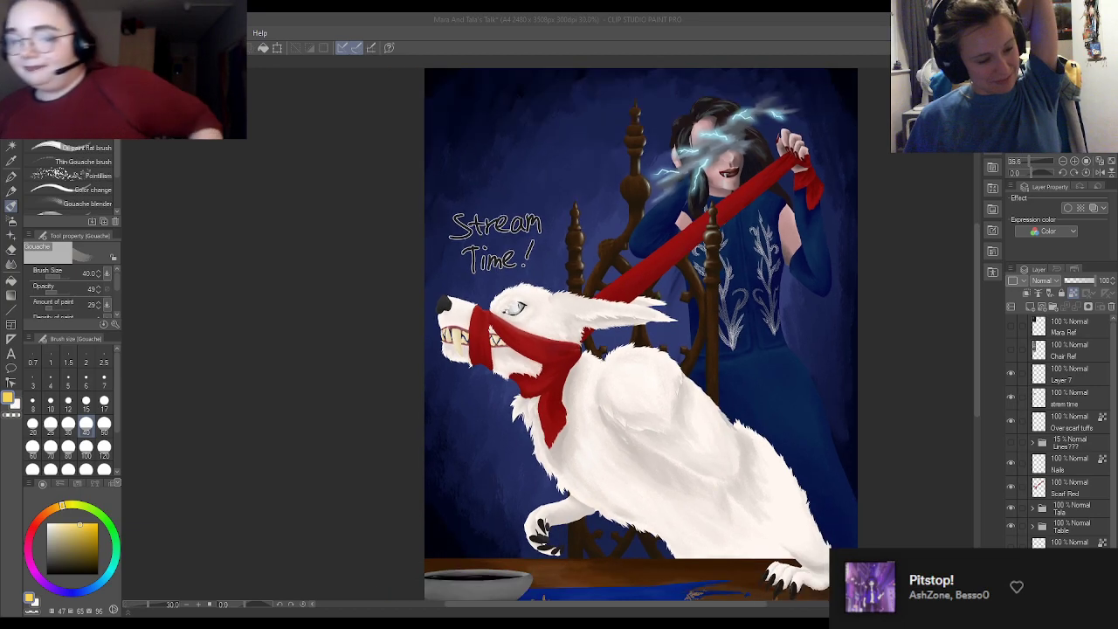
pyautogui.scroll(4, 775, 341)
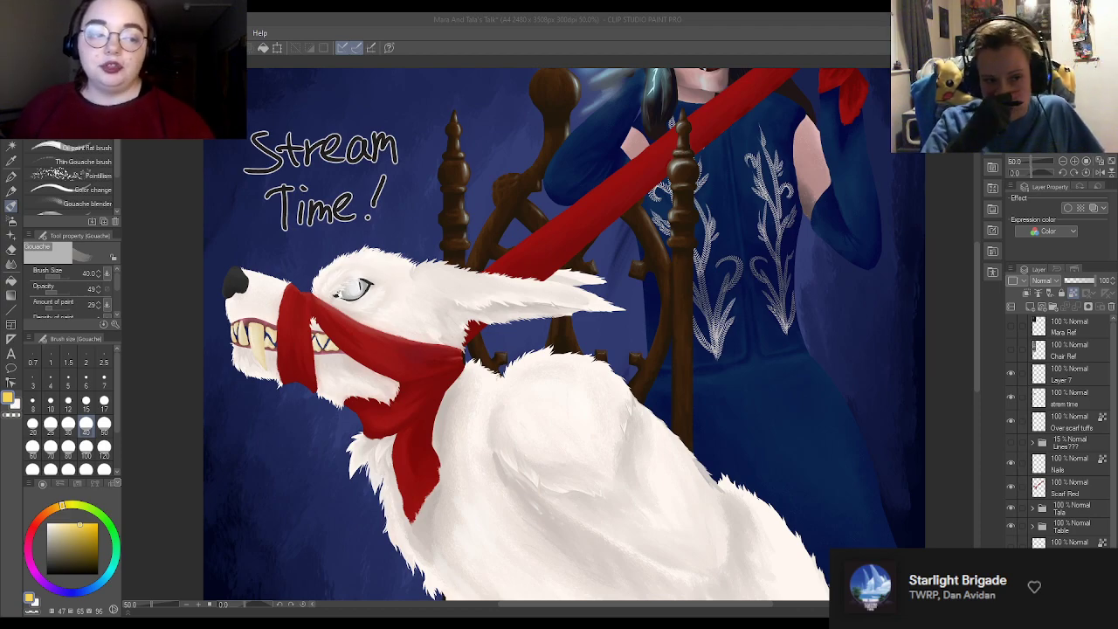
pyautogui.hotkey('ctrl', '0')
pyautogui.hotkey('ctrl', '-')
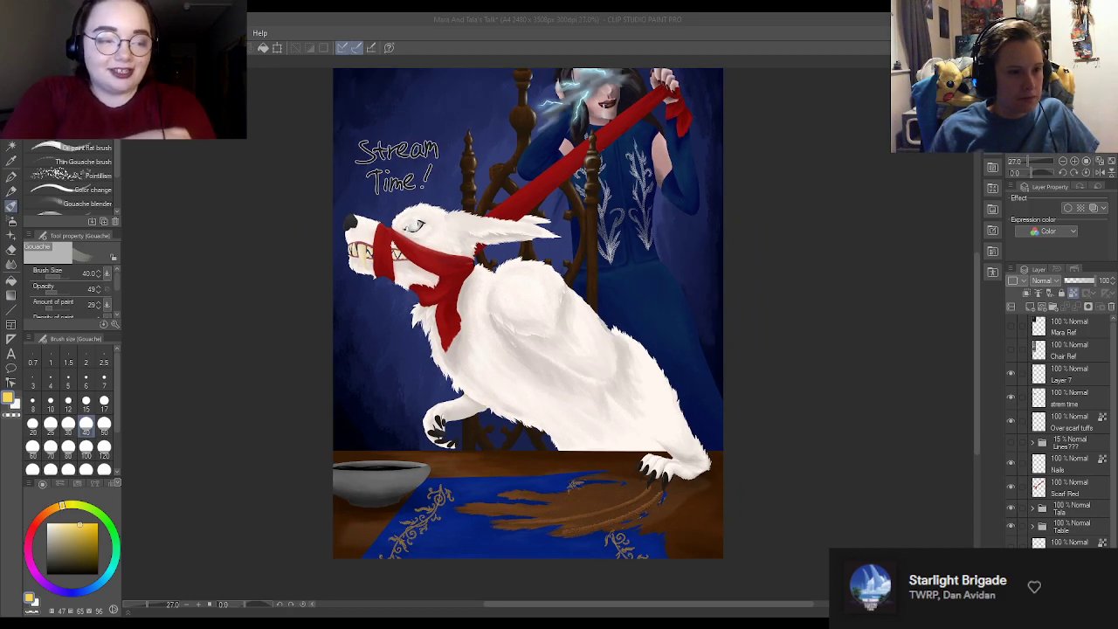
pyautogui.hotkey('ctrl', '+')
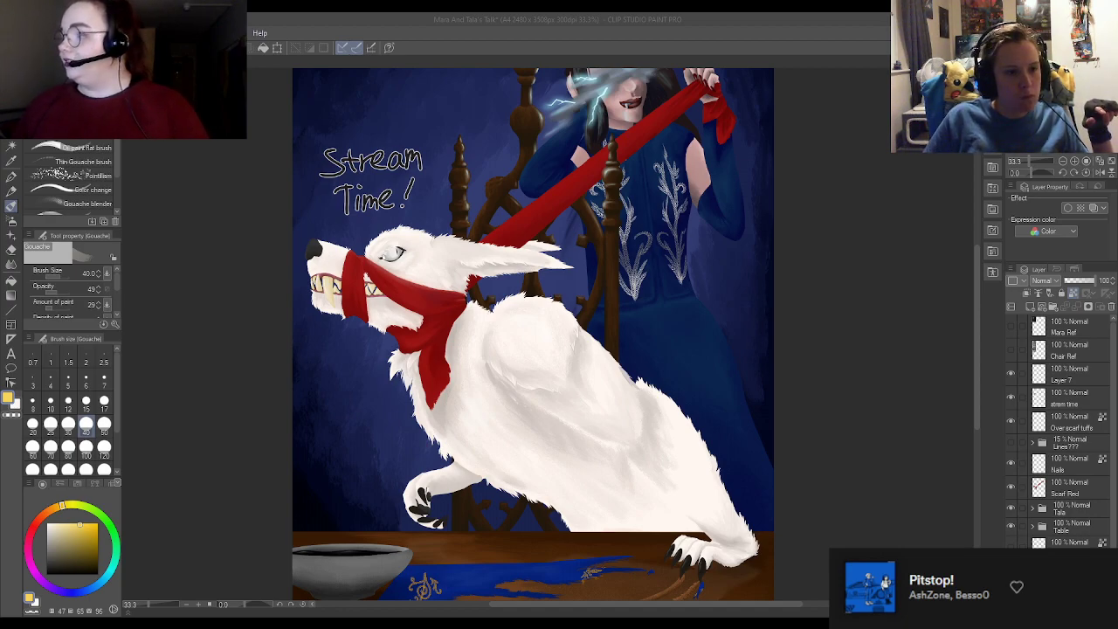
pyautogui.scroll(1, 529, 295)
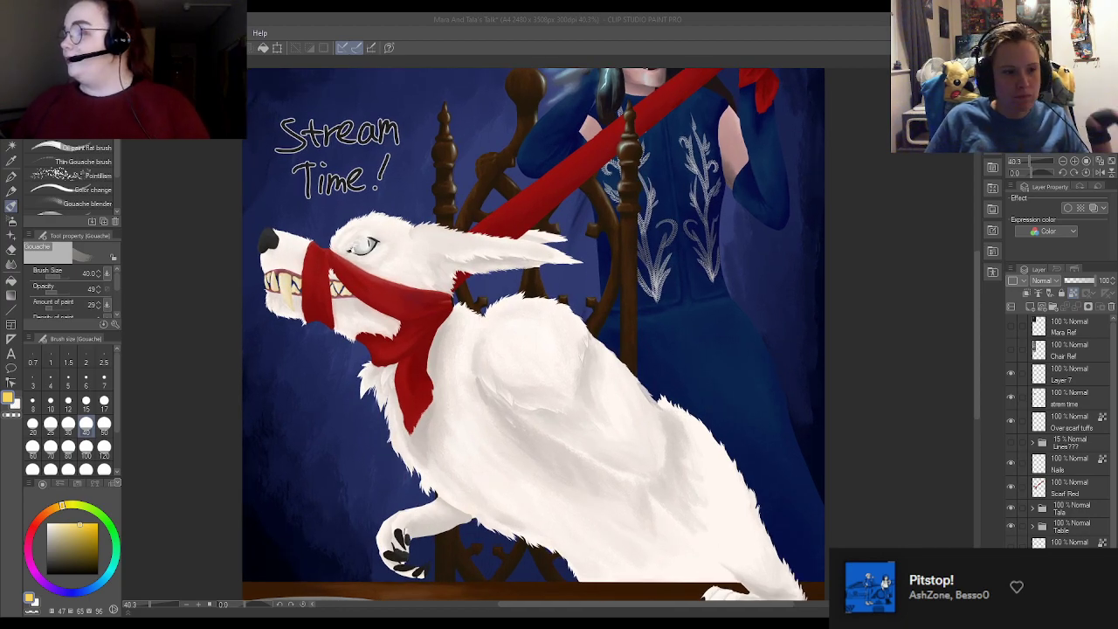
pyautogui.scroll(-2, 553, 333)
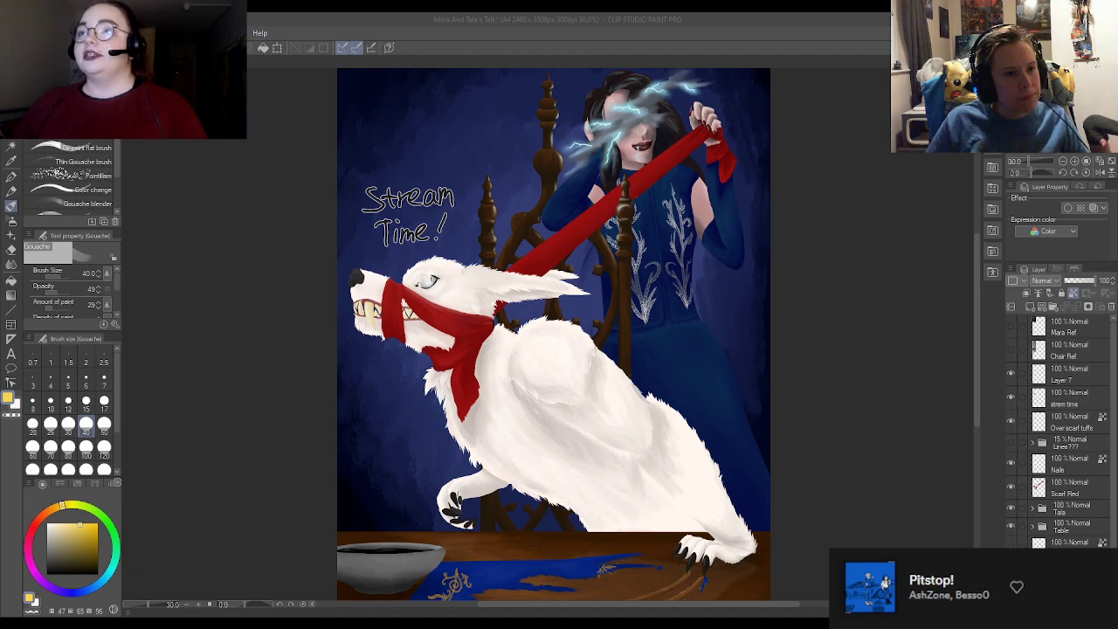
pyautogui.scroll(-1, 559, 332)
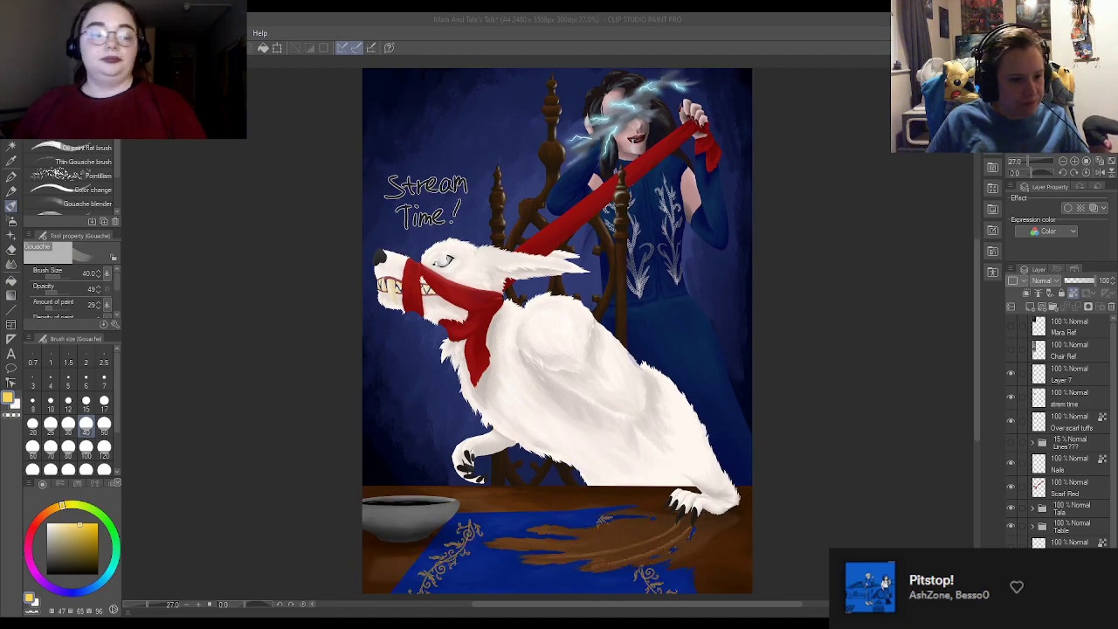
pyautogui.scroll(1, 557, 330)
pyautogui.scroll(-1, 556, 330)
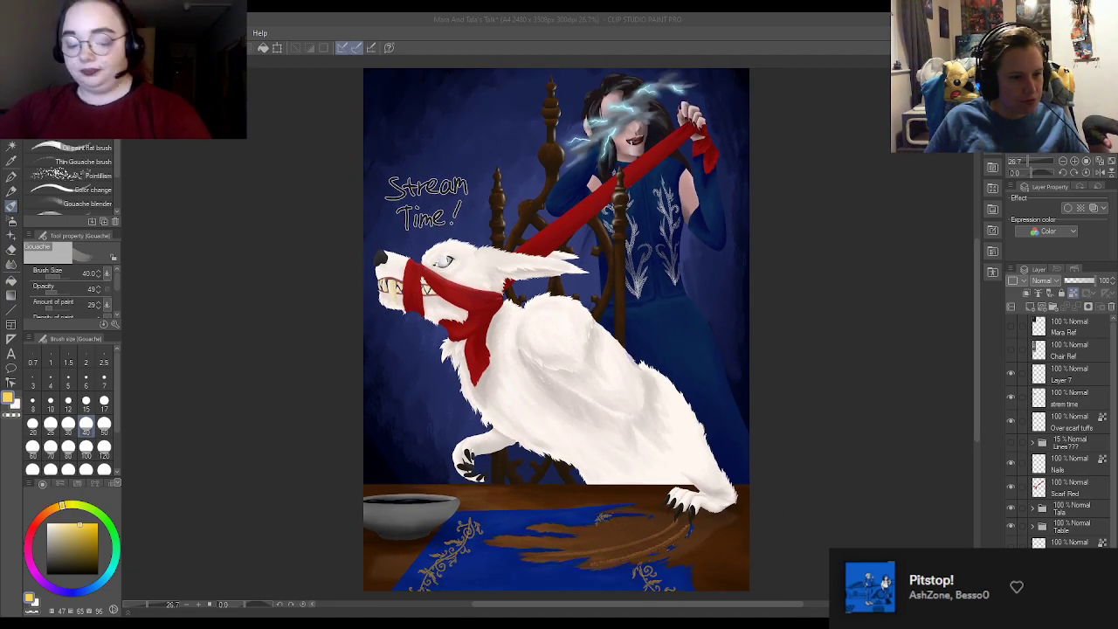
# Step: Inspect the clawed paw and torn blue tablecloth up close, and compare them with the overall painting
pyautogui.scroll(5, 612, 554)
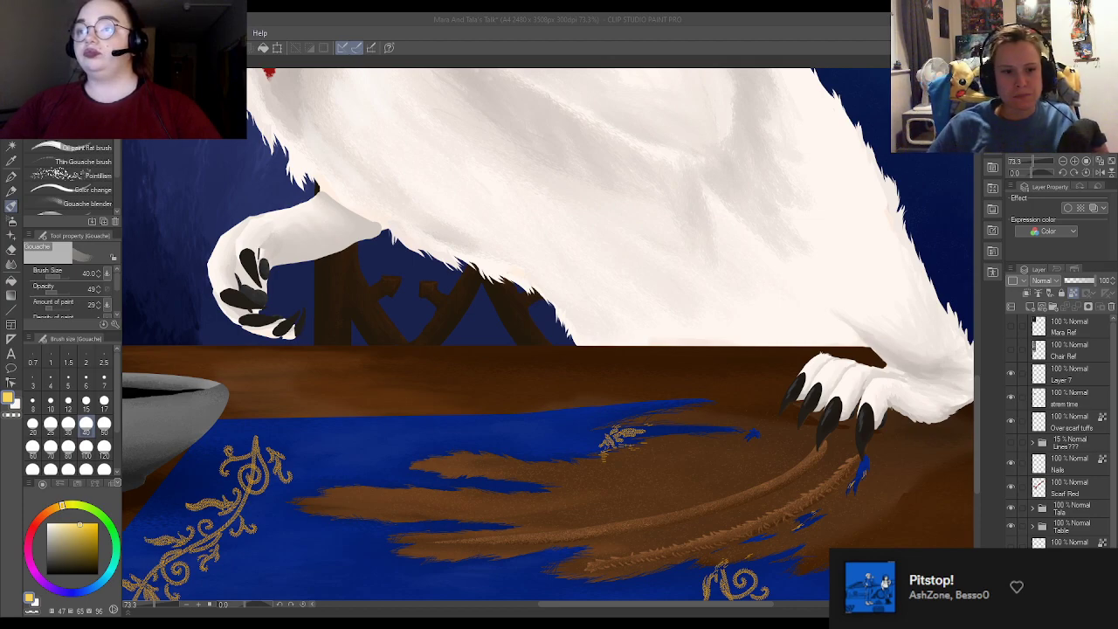
pyautogui.scroll(-4, 548, 335)
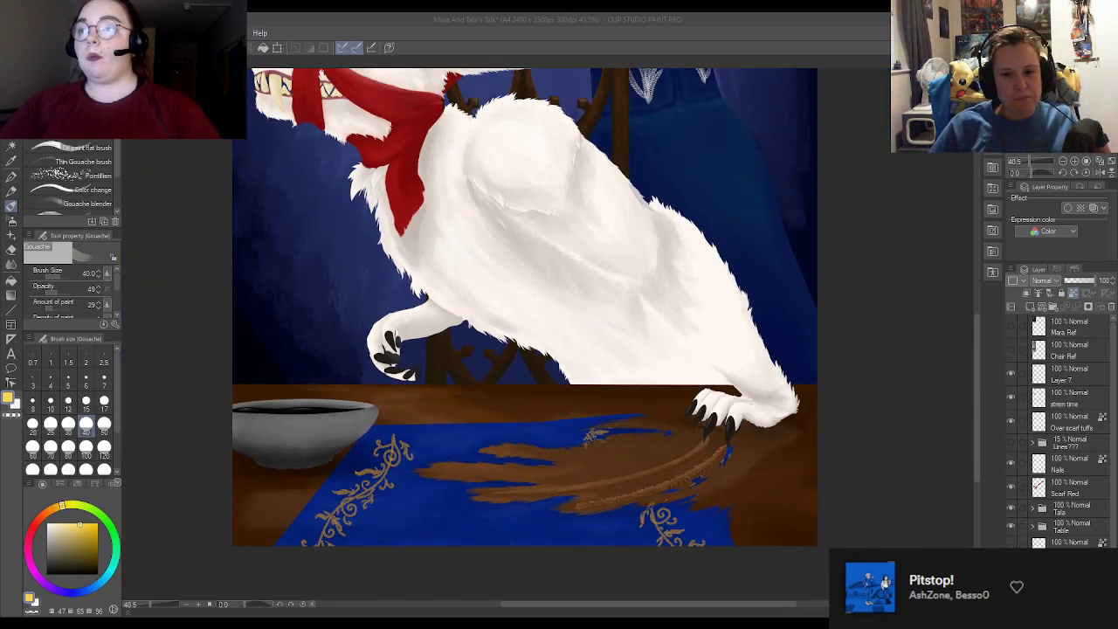
pyautogui.scroll(2, 500, 363)
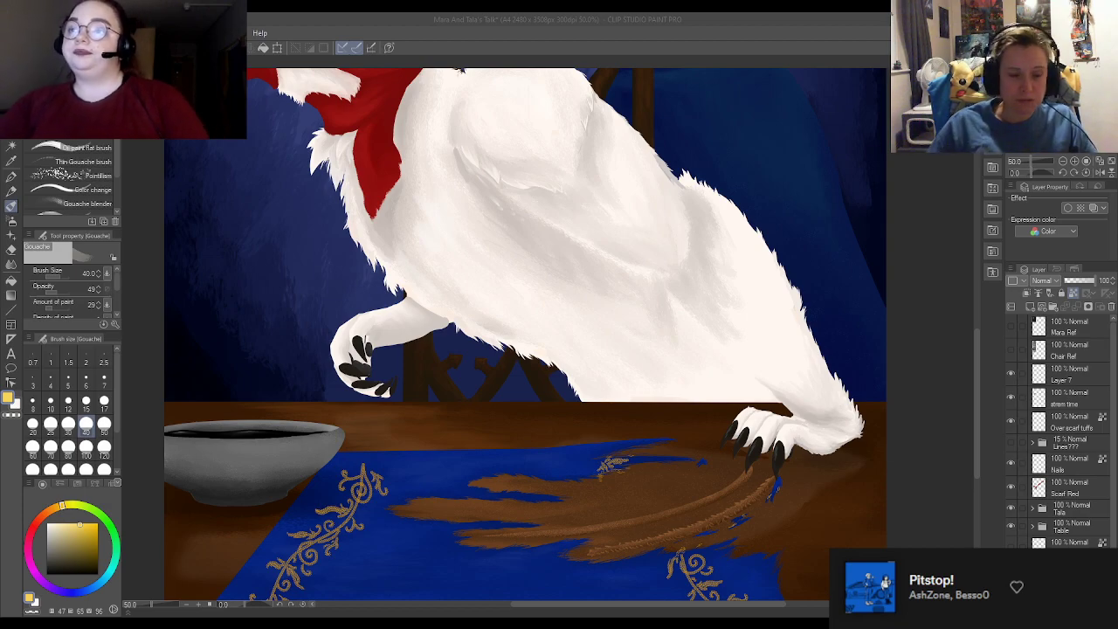
pyautogui.scroll(-4, 585, 332)
pyautogui.scroll(2, 585, 332)
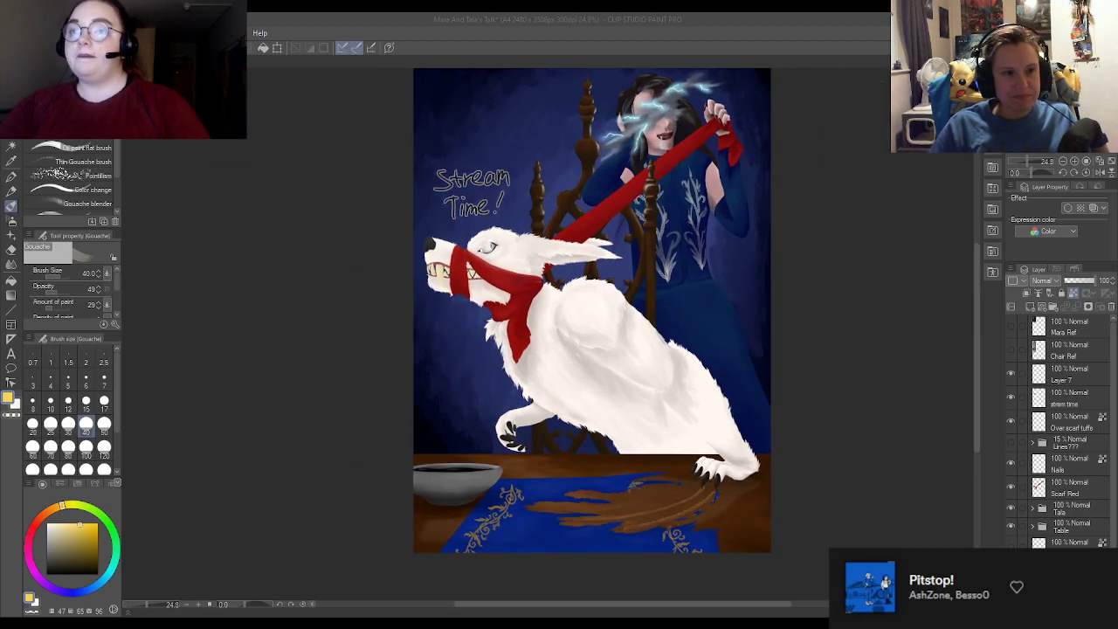
pyautogui.scroll(2, 655, 79)
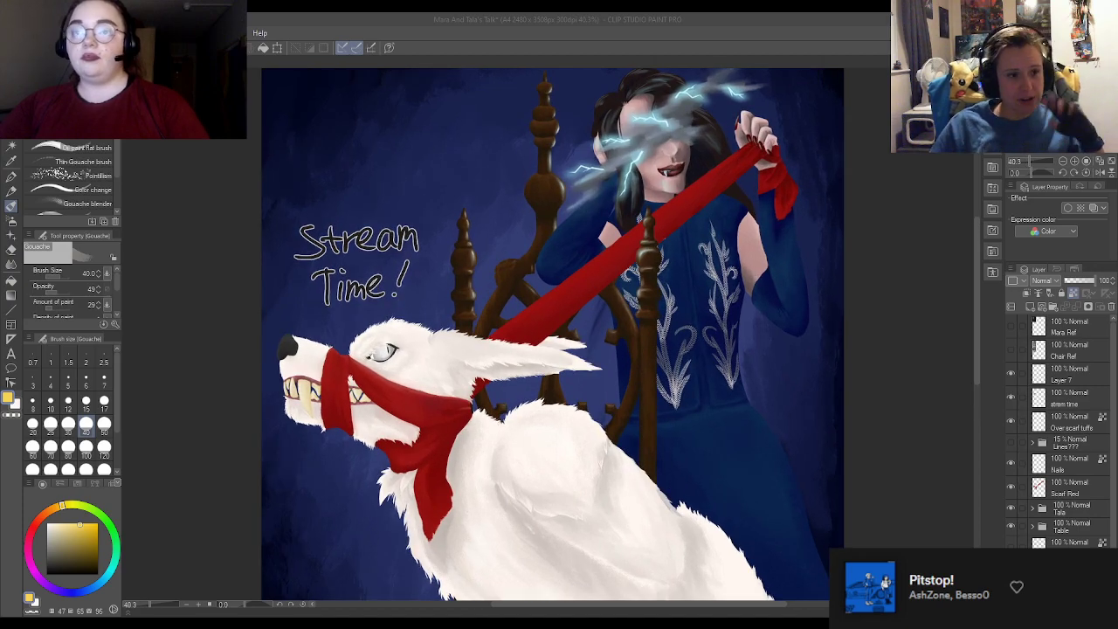
# Step: Examine the lightning-covered face and raised hand of the figure in blue up close, and compare them with the overall painting
pyautogui.scroll(3, 663, 157)
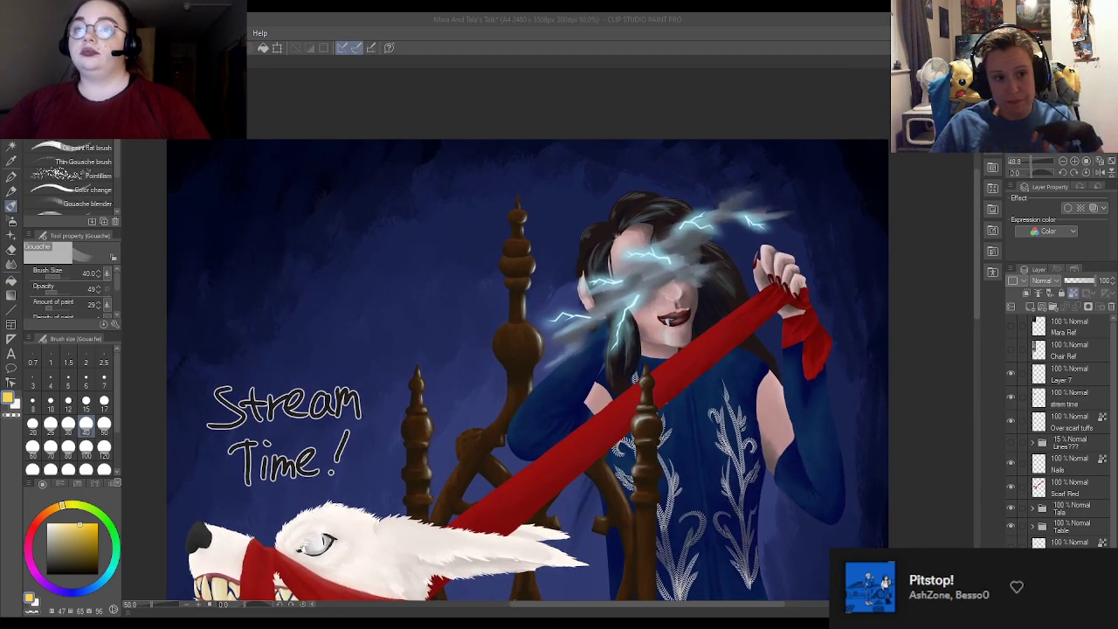
pyautogui.scroll(2, 698, 306)
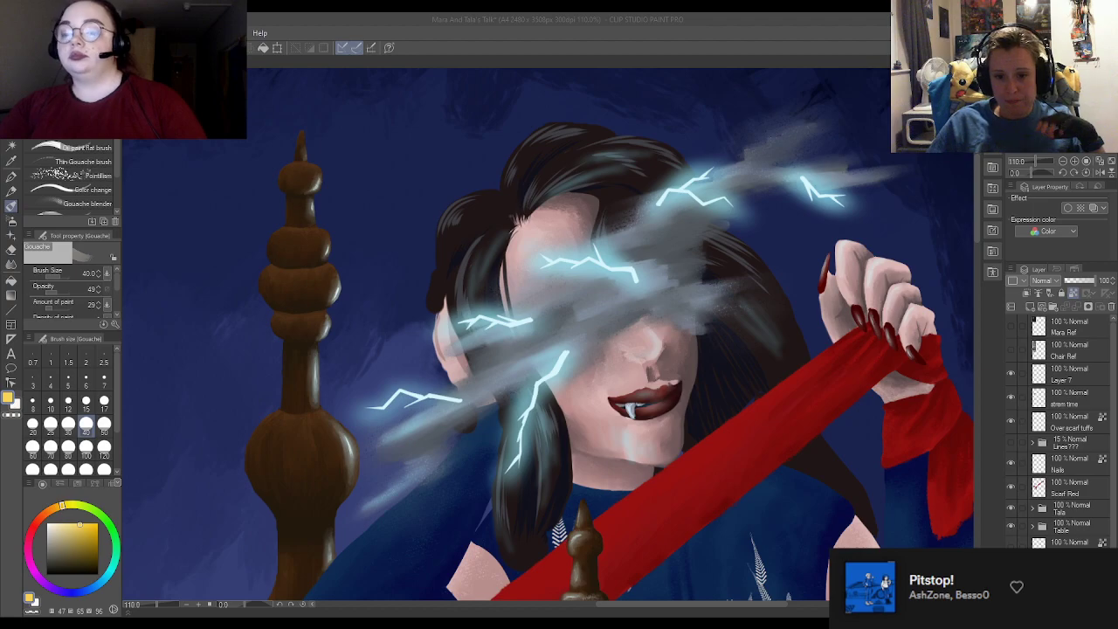
pyautogui.scroll(-2, 662, 317)
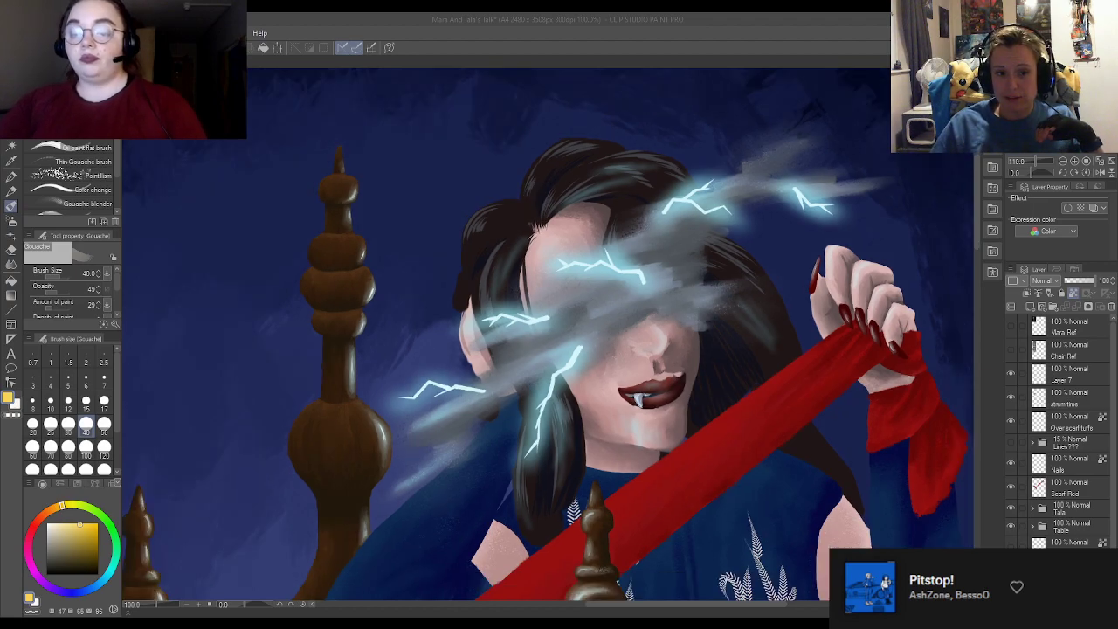
pyautogui.scroll(-2, 559, 349)
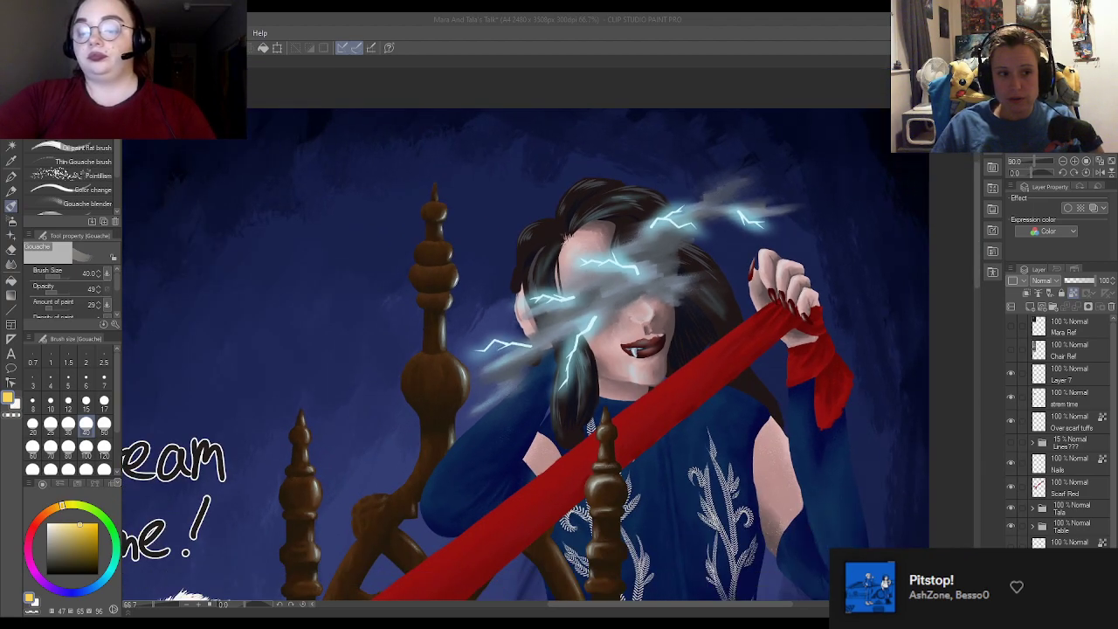
pyautogui.scroll(-2, 559, 350)
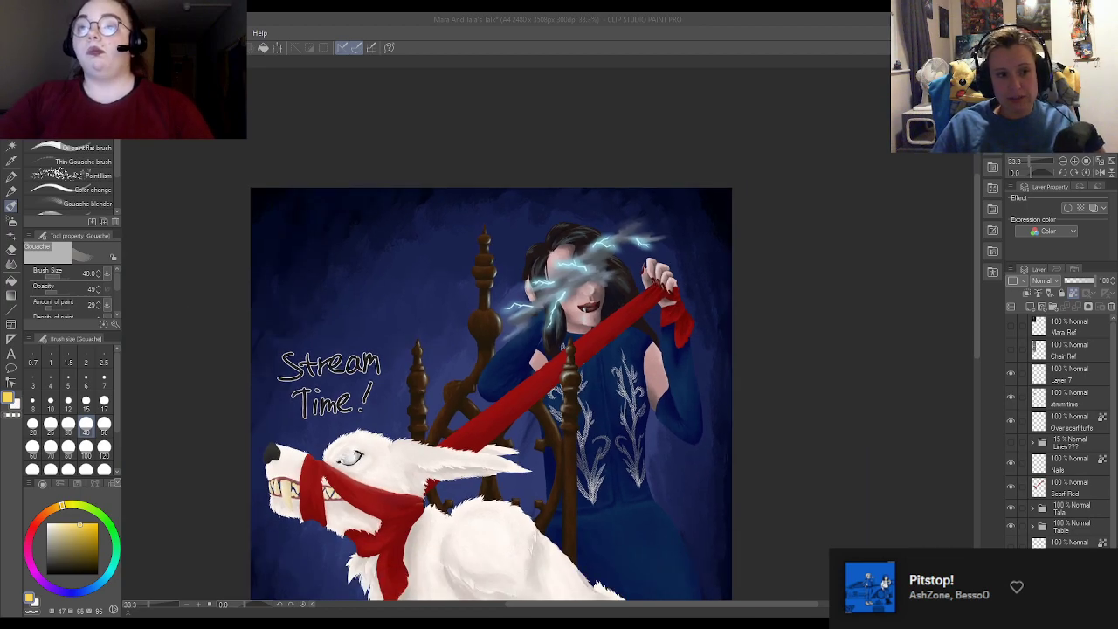
pyautogui.scroll(-2, 536, 425)
pyautogui.scroll(2, 559, 350)
pyautogui.scroll(-1, 559, 350)
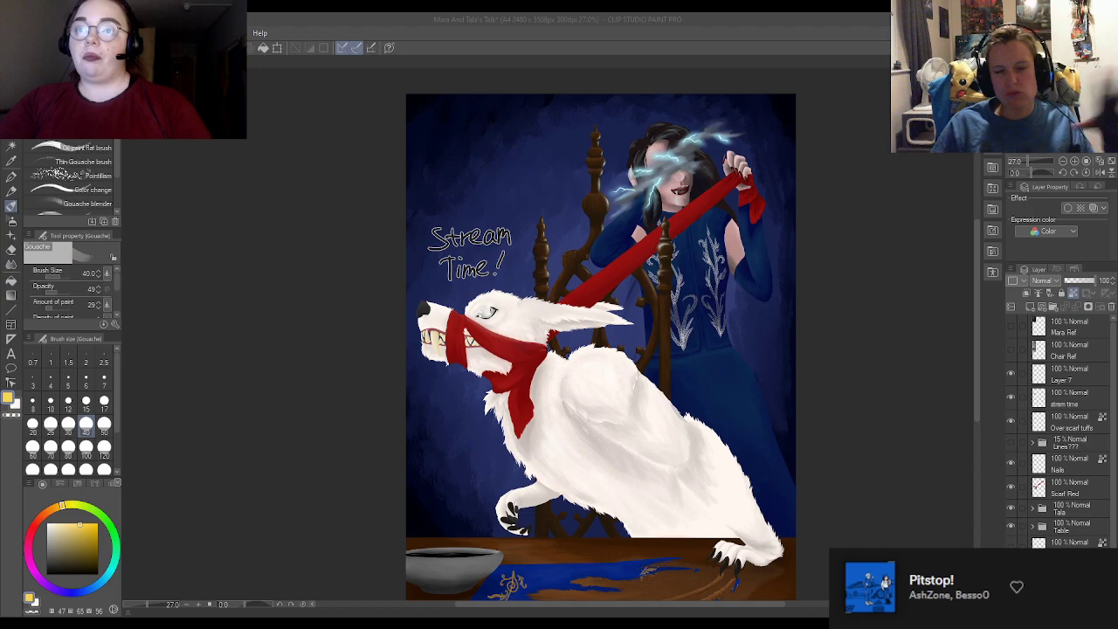
# Step: Inspect the wolf's white fur shading and raised paw, followed by the figure's mouth, clenched hand and red scarf
pyautogui.scroll(3, 564, 508)
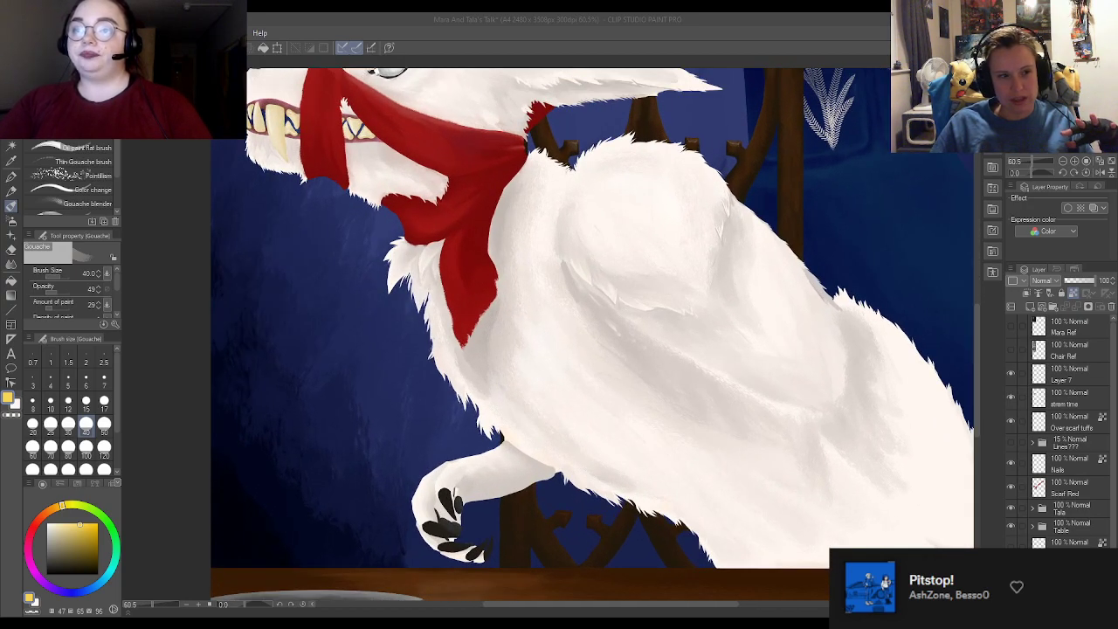
pyautogui.scroll(-3, 594, 332)
pyautogui.scroll(3, 594, 332)
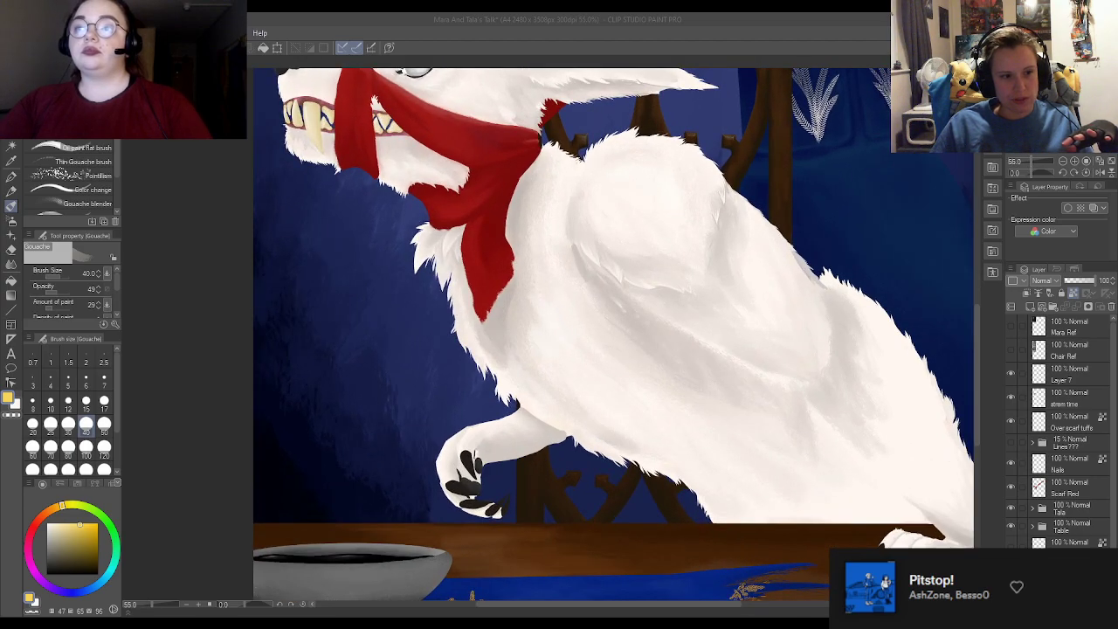
pyautogui.scroll(-3, 611, 332)
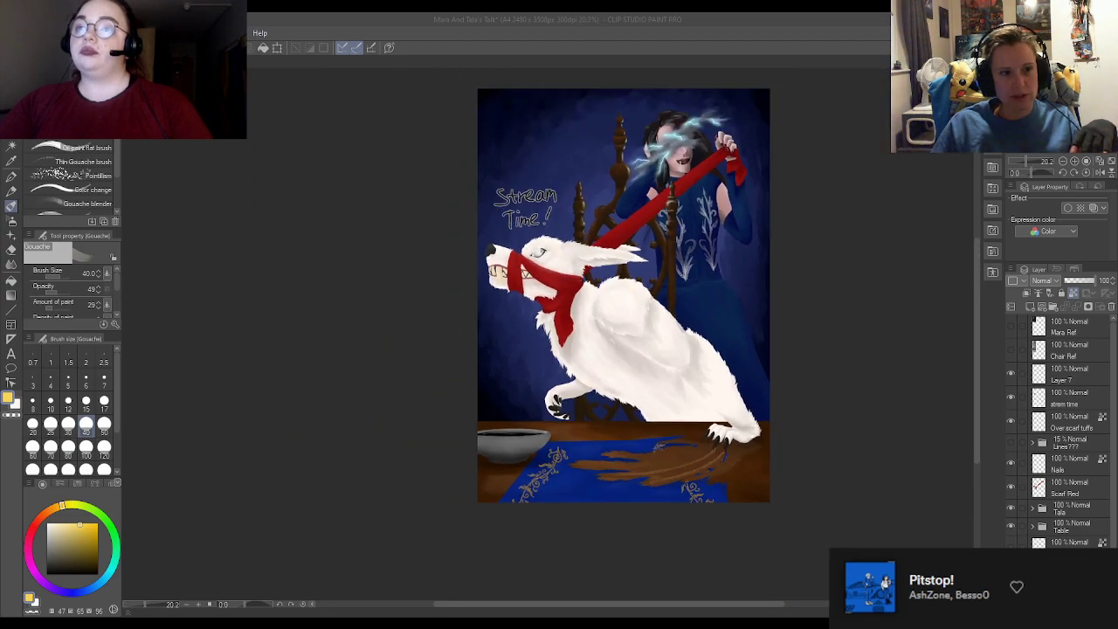
pyautogui.scroll(3, 612, 332)
pyautogui.scroll(4, 670, 150)
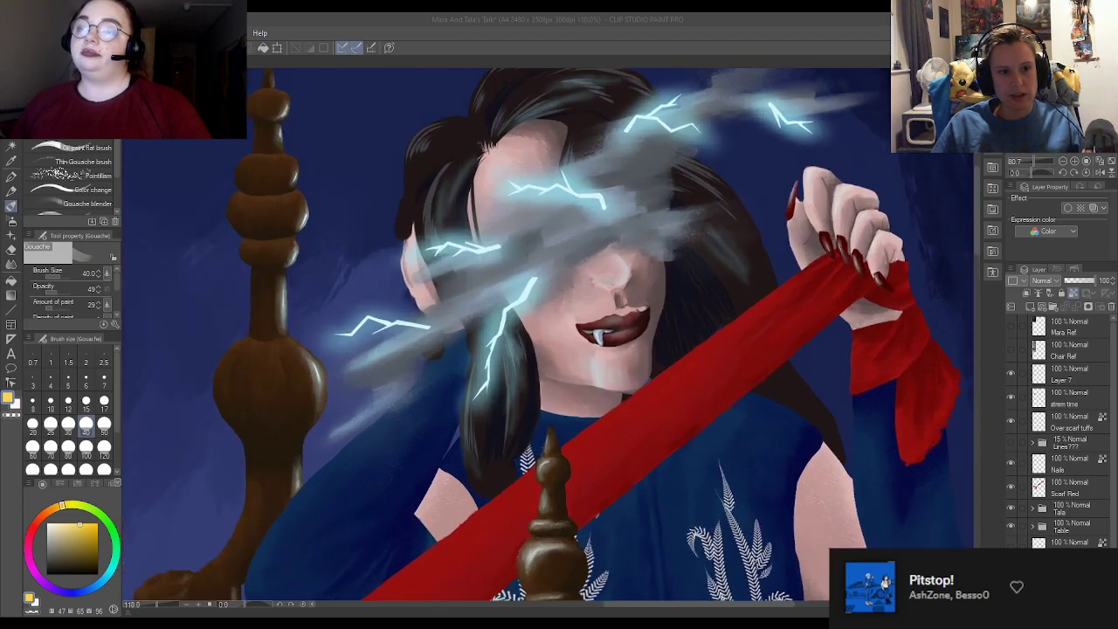
pyautogui.scroll(3, 918, 141)
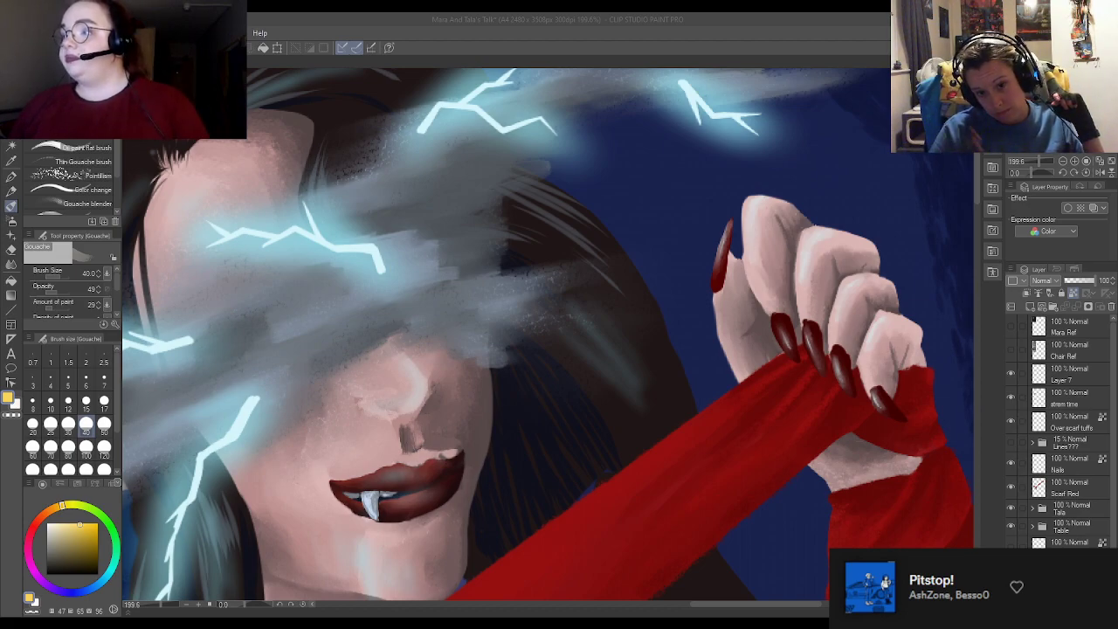
pyautogui.scroll(-10, 547, 337)
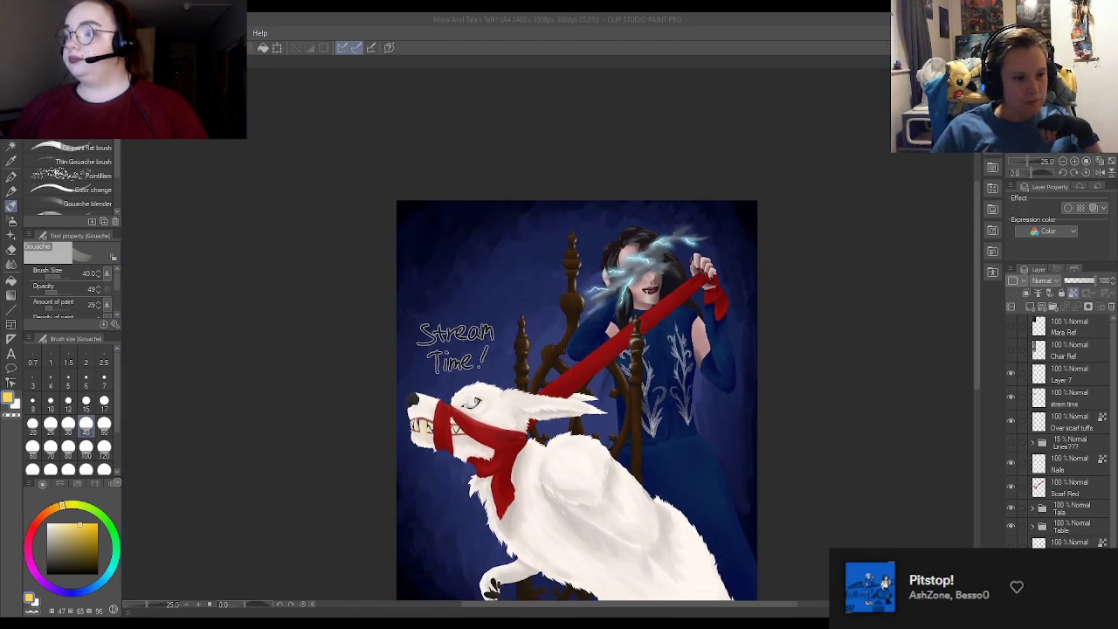
pyautogui.scroll(3, 695, 314)
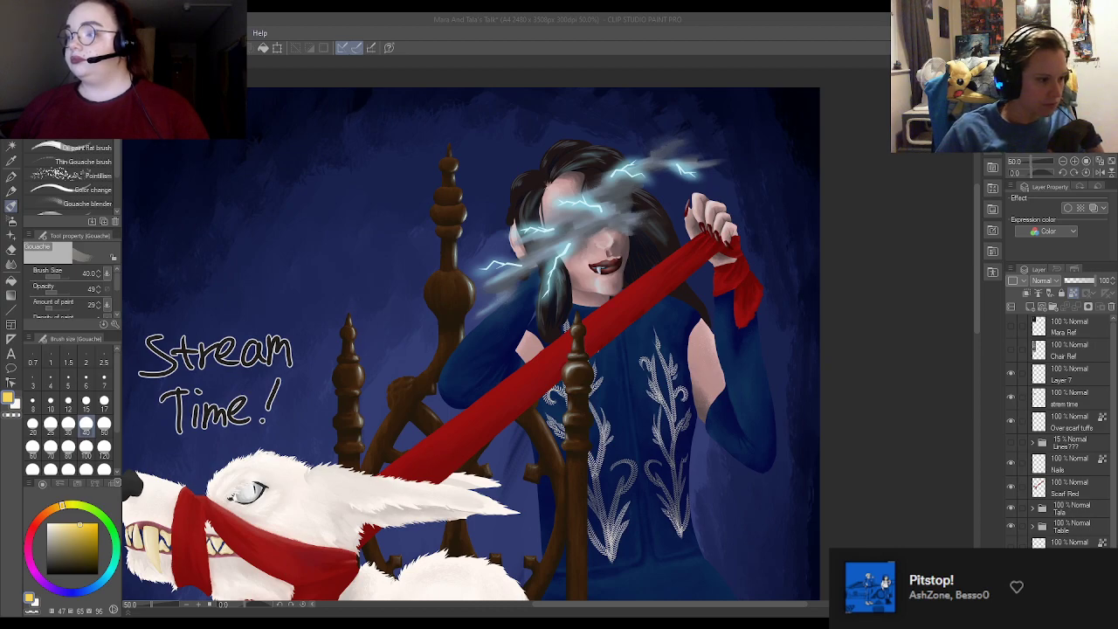
pyautogui.click(31, 599)
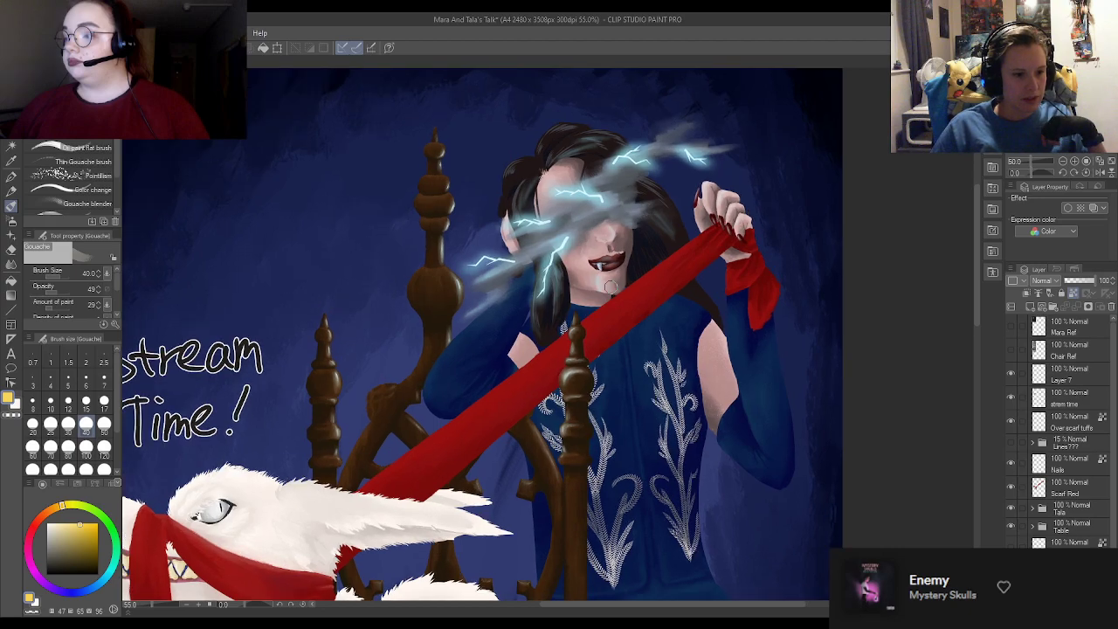
pyautogui.scroll(5, 637, 261)
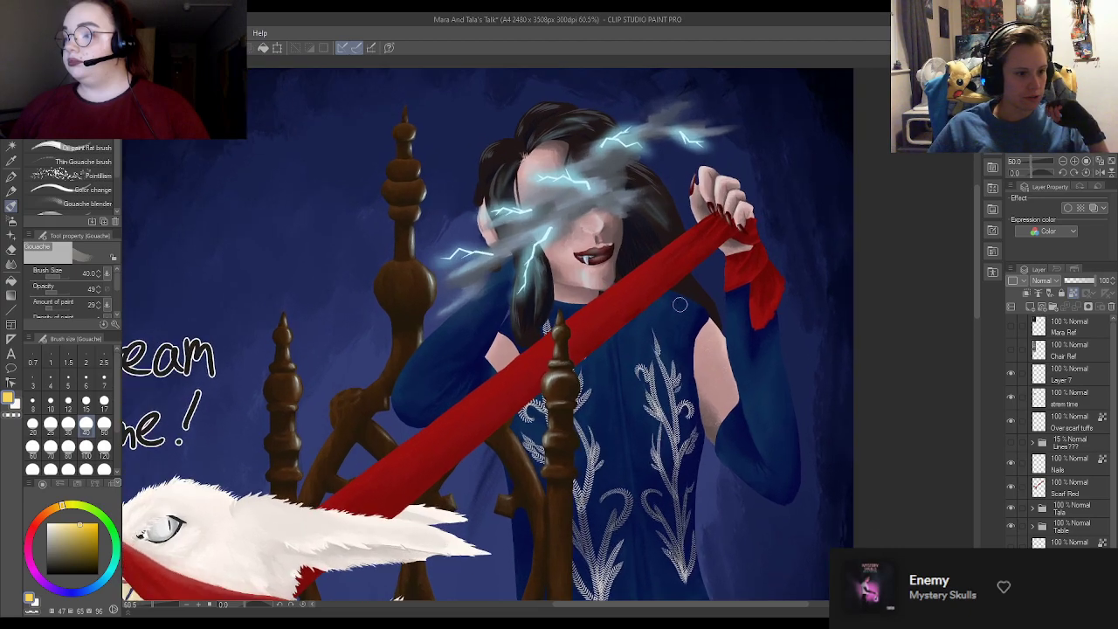
pyautogui.scroll(-4, 687, 262)
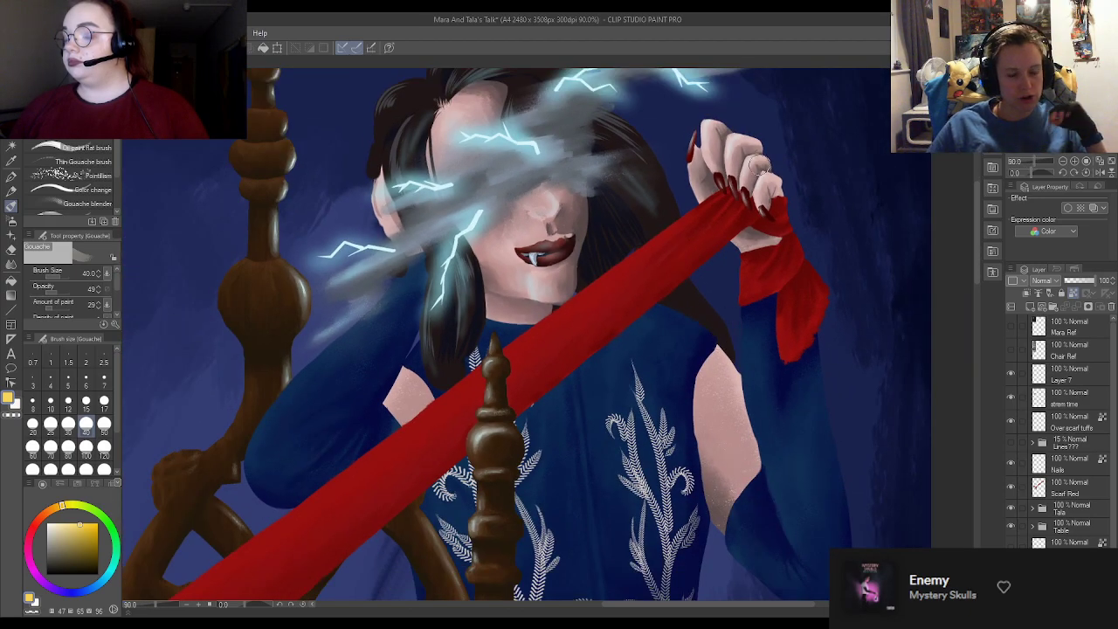
# Step: Sample a dark red from the stretched scarf just below the hair to check its shading colour
pyautogui.scroll(4, 699, 219)
pyautogui.scroll(5, 594, 305)
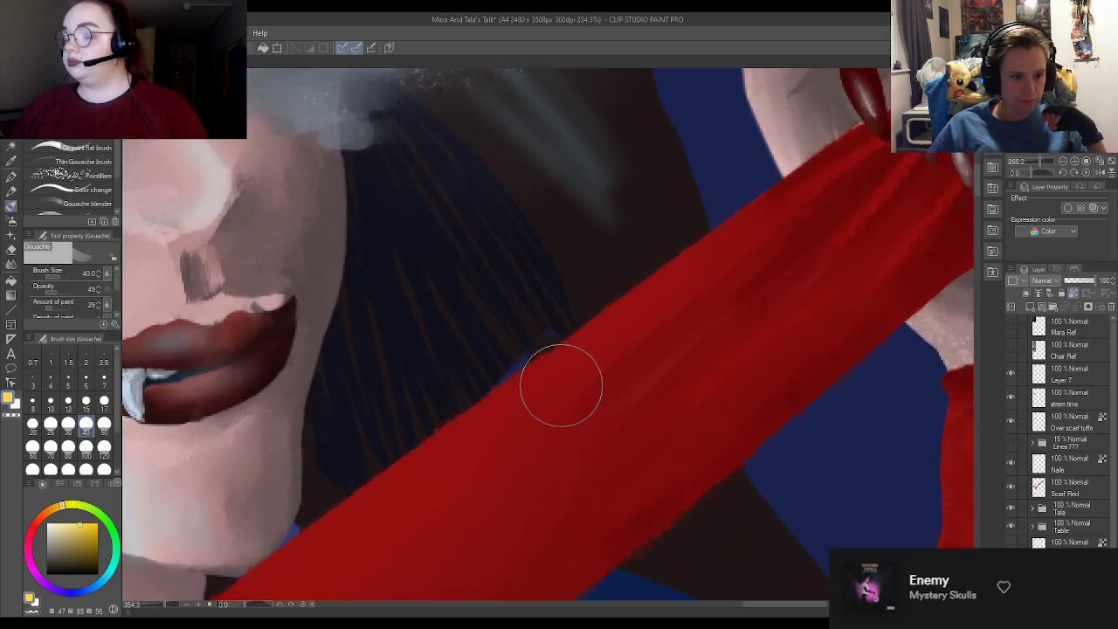
pyautogui.scroll(-2, 568, 382)
pyautogui.scroll(1, 559, 382)
pyautogui.scroll(3, 548, 384)
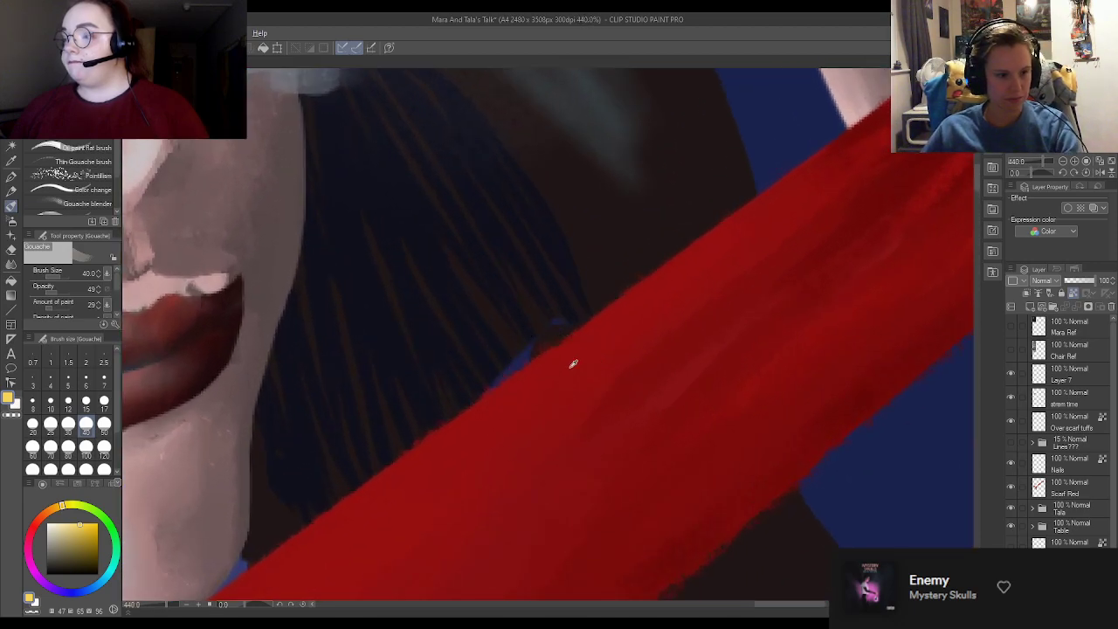
pyautogui.keyDown('alt'); pyautogui.click(573, 363); pyautogui.keyUp('alt')
pyautogui.scroll(-3, 619, 344)
pyautogui.scroll(2, 689, 462)
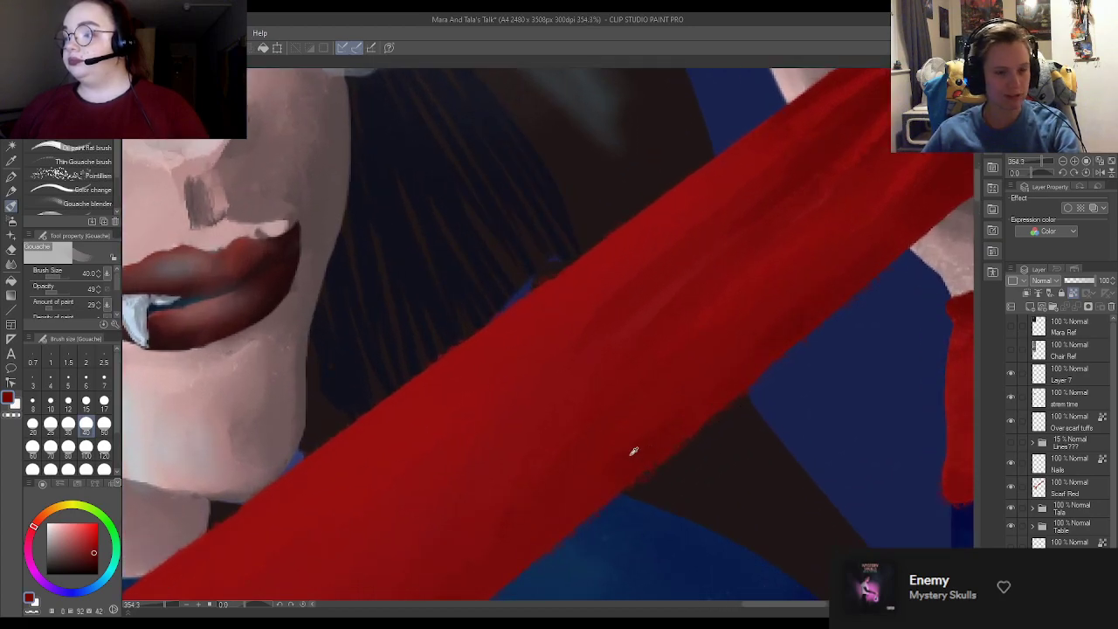
pyautogui.scroll(-4, 638, 451)
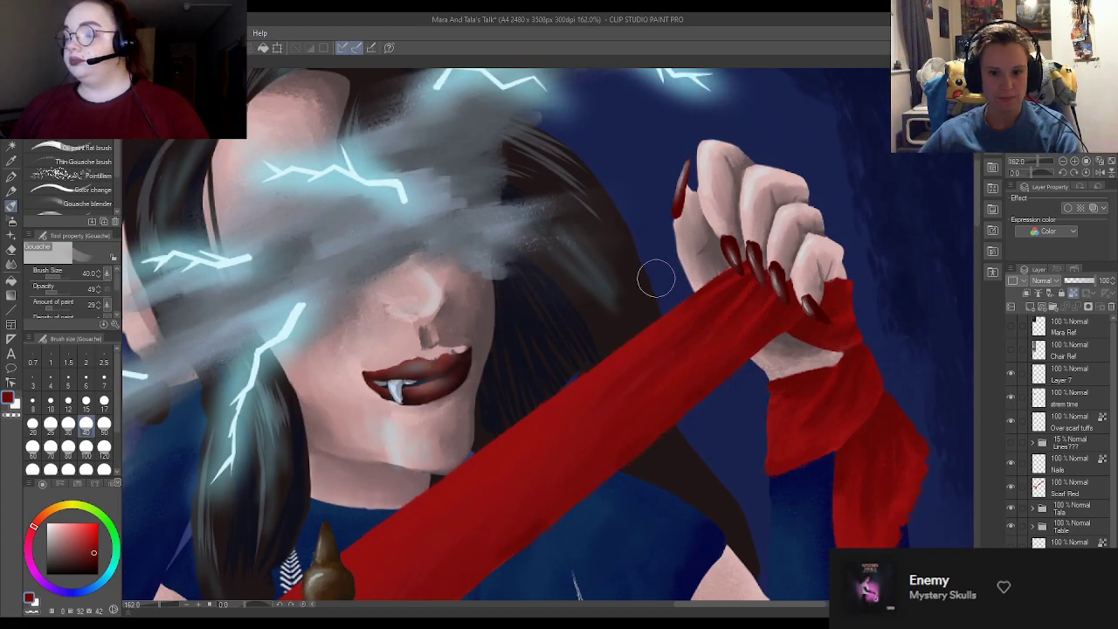
# Step: Sample and compare the dark navy shadow under the scarf's tied end with the lighter blues along the raised sleeve
pyautogui.scroll(5, 751, 297)
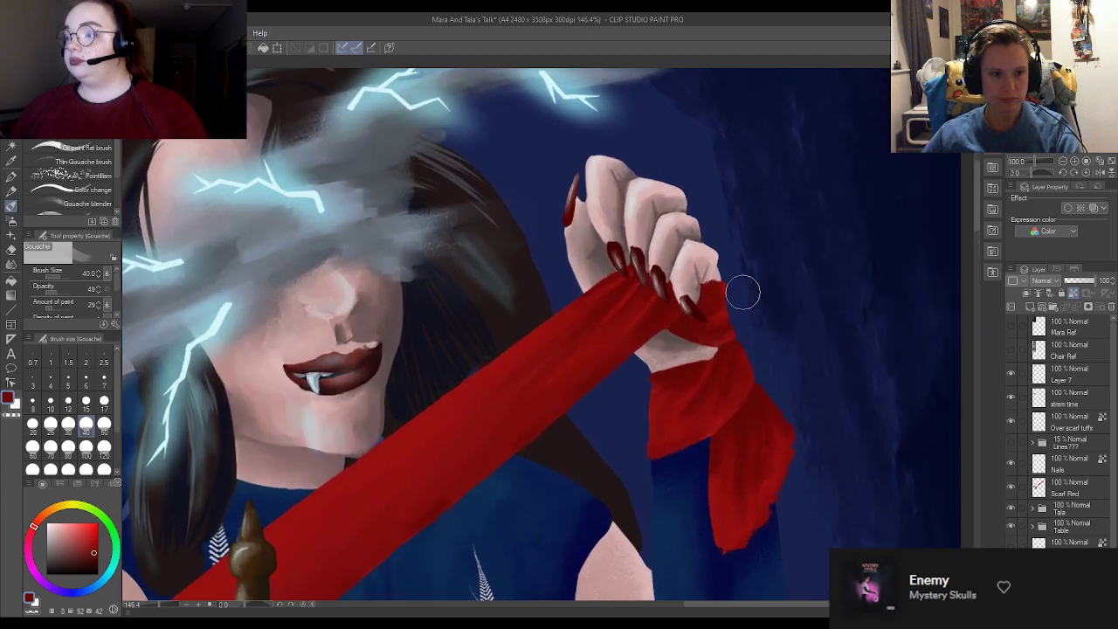
pyautogui.scroll(-5, 686, 293)
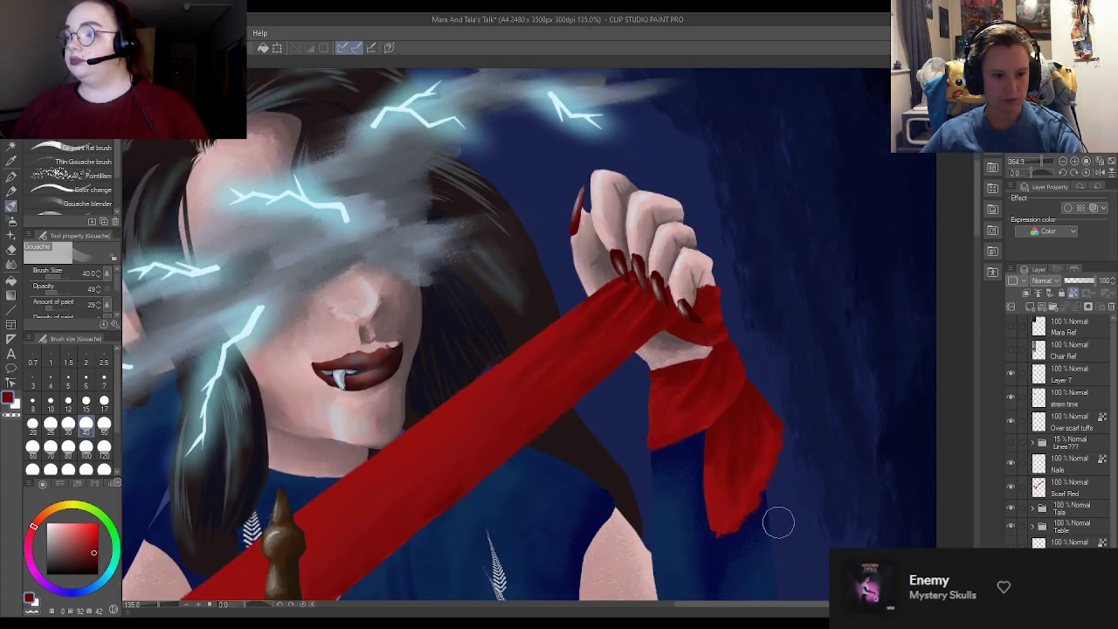
pyautogui.scroll(2, 667, 459)
pyautogui.scroll(2, 671, 533)
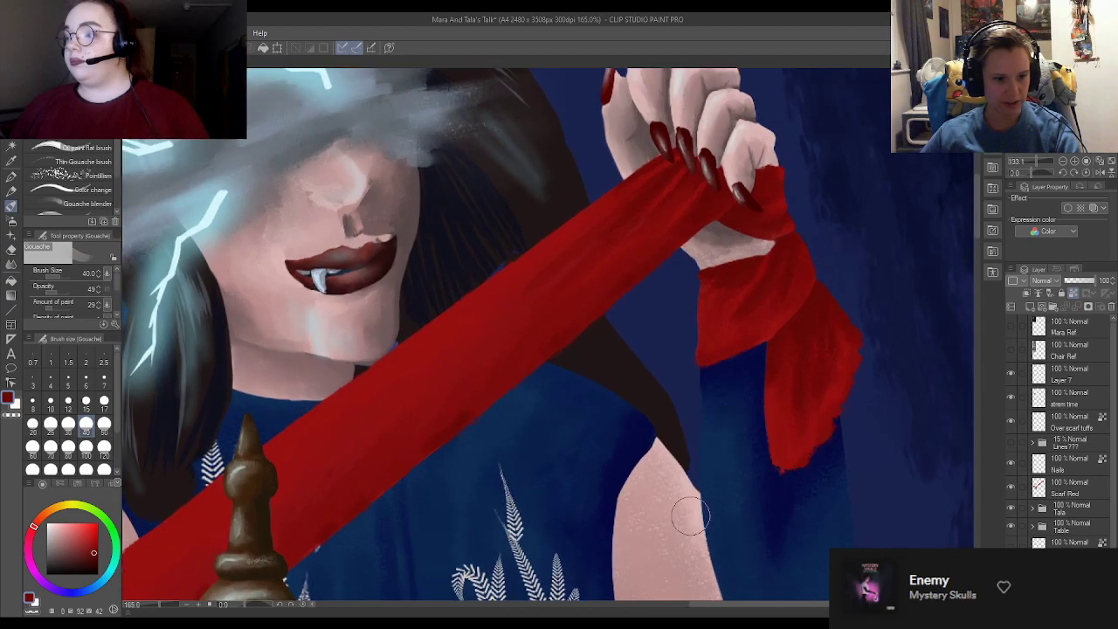
pyautogui.keyDown('alt'); pyautogui.click(729, 541); pyautogui.keyUp('alt')
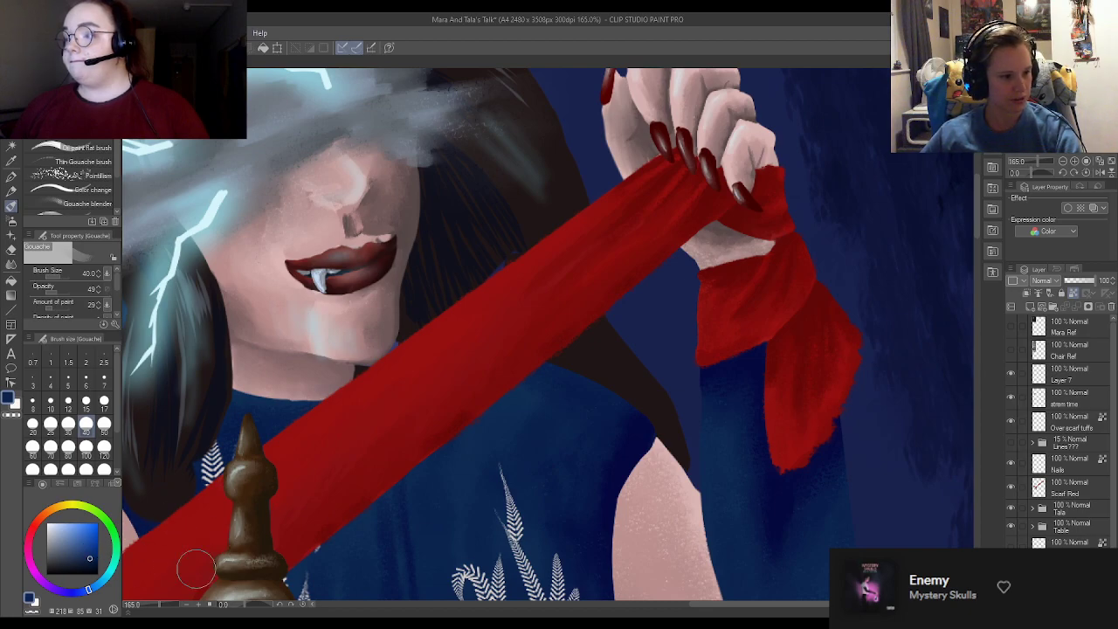
pyautogui.keyDown('alt'); pyautogui.click(758, 354); pyautogui.keyUp('alt')
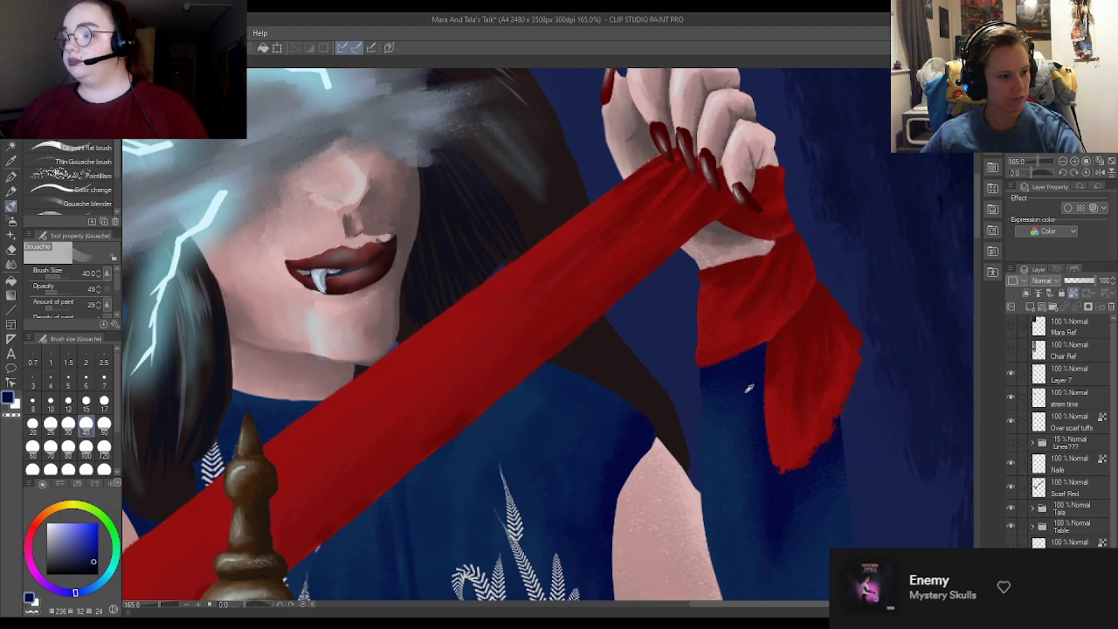
pyautogui.keyDown('alt'); pyautogui.click(719, 457); pyautogui.keyUp('alt')
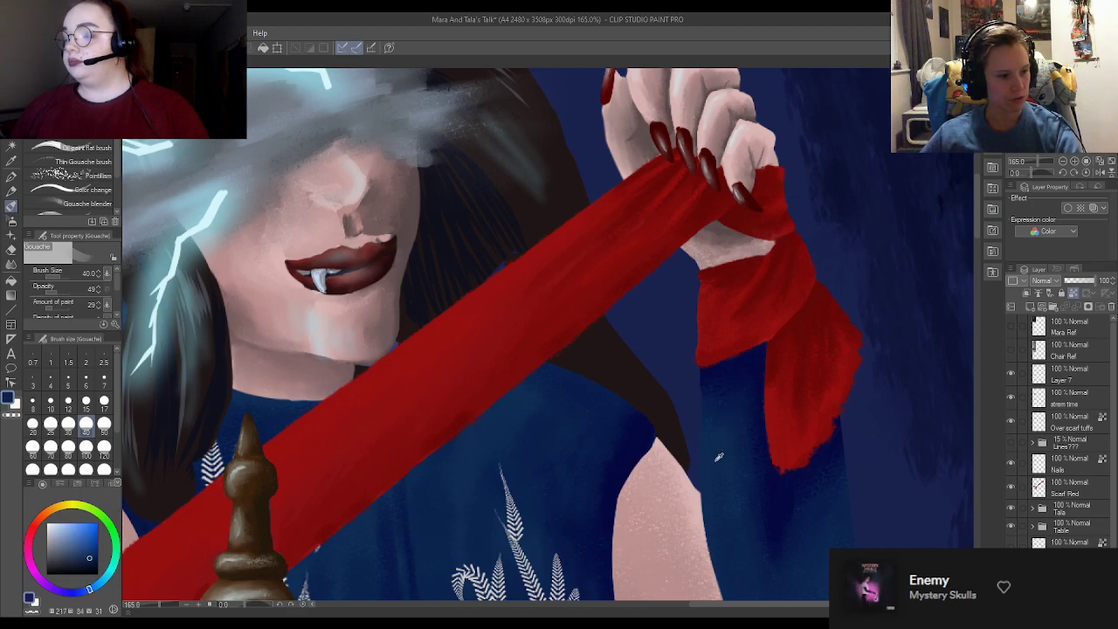
pyautogui.keyDown('alt'); pyautogui.click(748, 382); pyautogui.keyUp('alt')
pyautogui.keyDown('alt'); pyautogui.click(719, 393); pyautogui.keyUp('alt')
pyautogui.keyDown('alt'); pyautogui.click(752, 356); pyautogui.keyUp('alt')
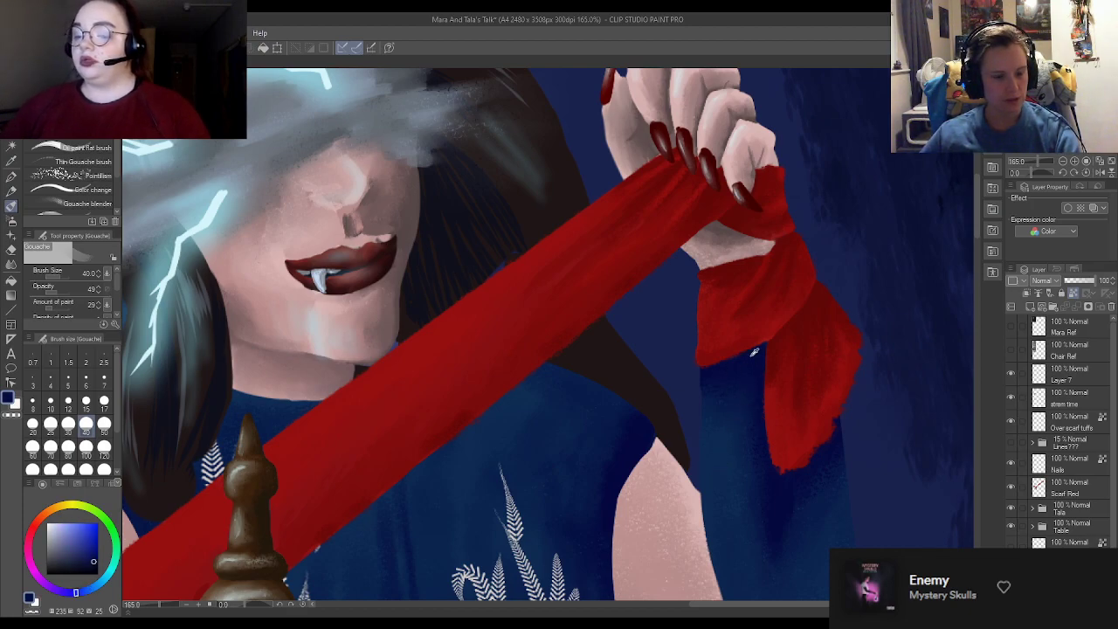
pyautogui.keyDown('alt'); pyautogui.click(679, 503); pyautogui.keyUp('alt')
pyautogui.keyDown('alt'); pyautogui.click(730, 478); pyautogui.keyUp('alt')
pyautogui.keyDown('alt'); pyautogui.click(756, 353); pyautogui.keyUp('alt')
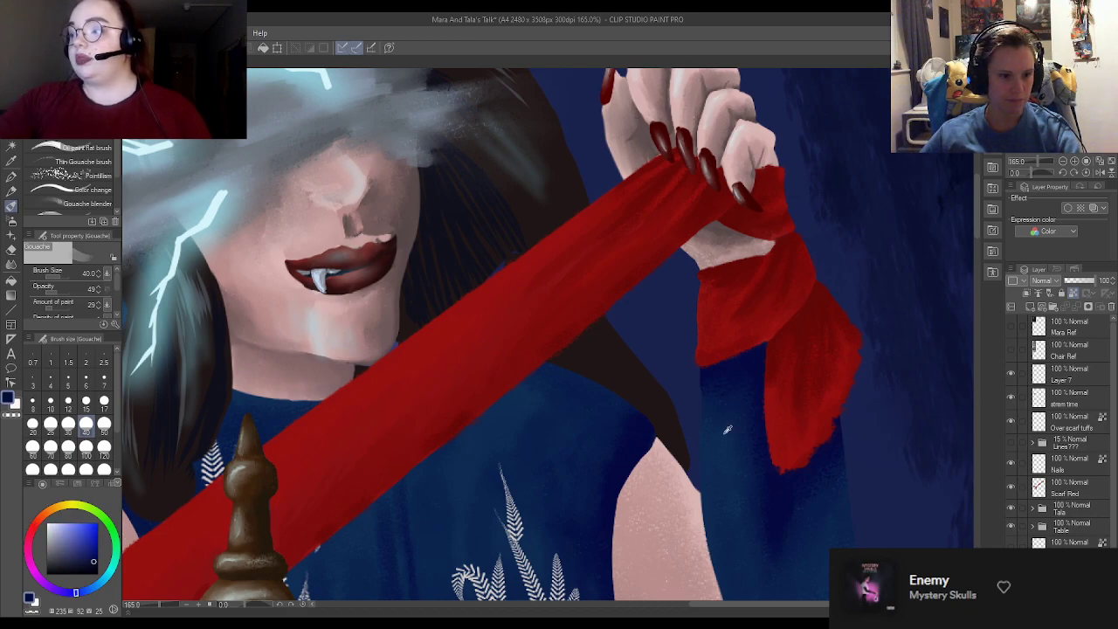
pyautogui.keyDown('alt'); pyautogui.click(731, 426); pyautogui.keyUp('alt')
pyautogui.keyDown('alt'); pyautogui.click(756, 352); pyautogui.keyUp('alt')
# Step: Sample the dark navy shadow colour from the hair beside the figure's cheek, above the scarf
pyautogui.scroll(-5, 754, 352)
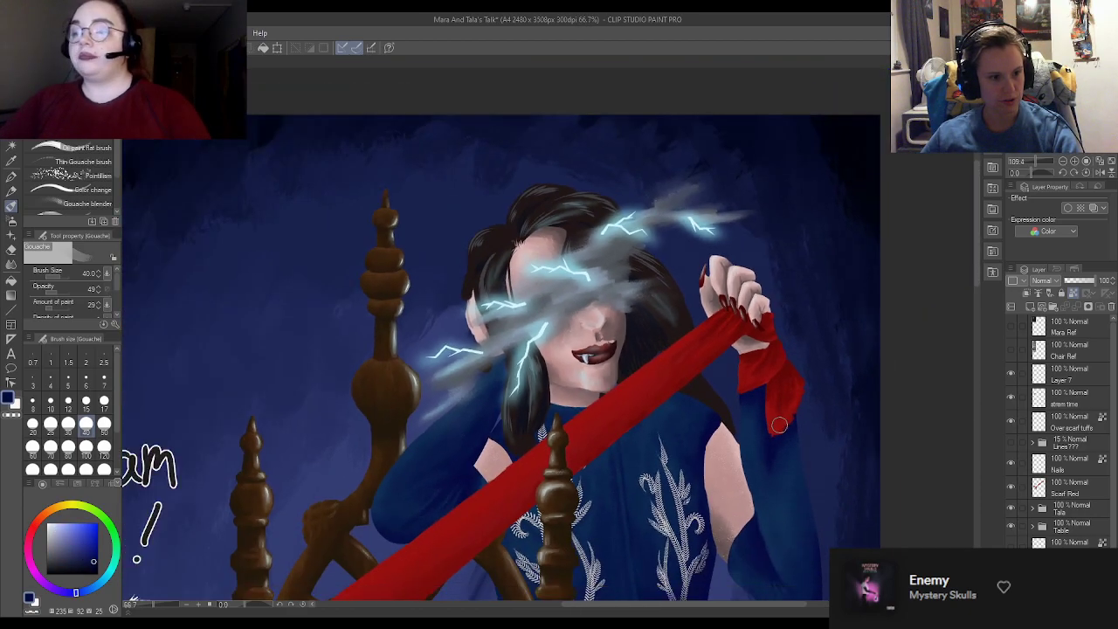
pyautogui.scroll(6, 675, 339)
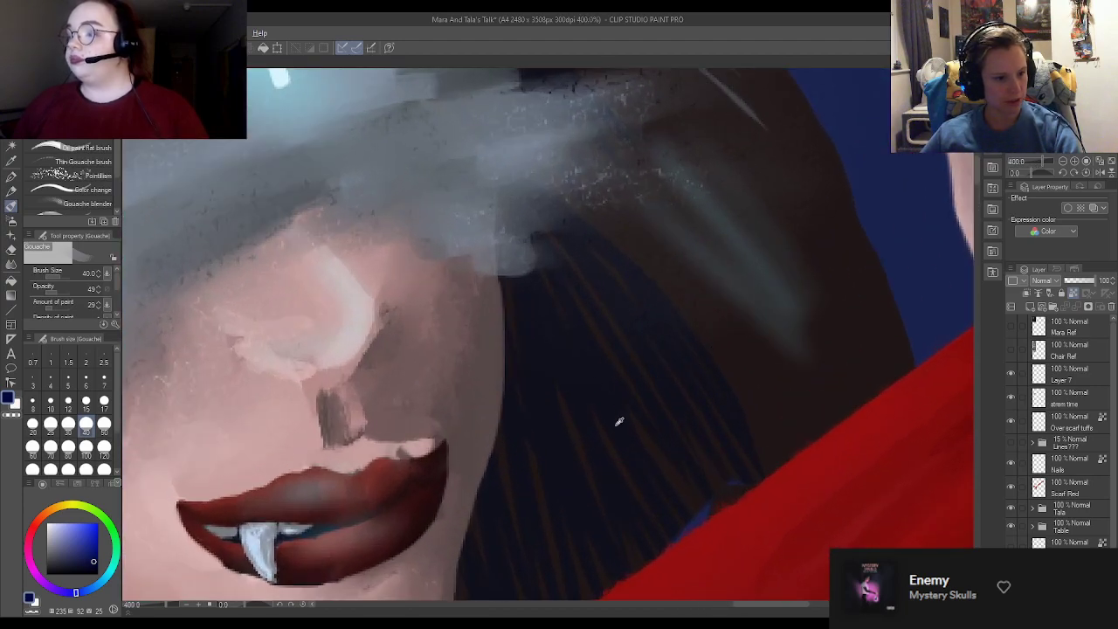
pyautogui.keyDown('alt'); pyautogui.click(619, 421); pyautogui.keyUp('alt')
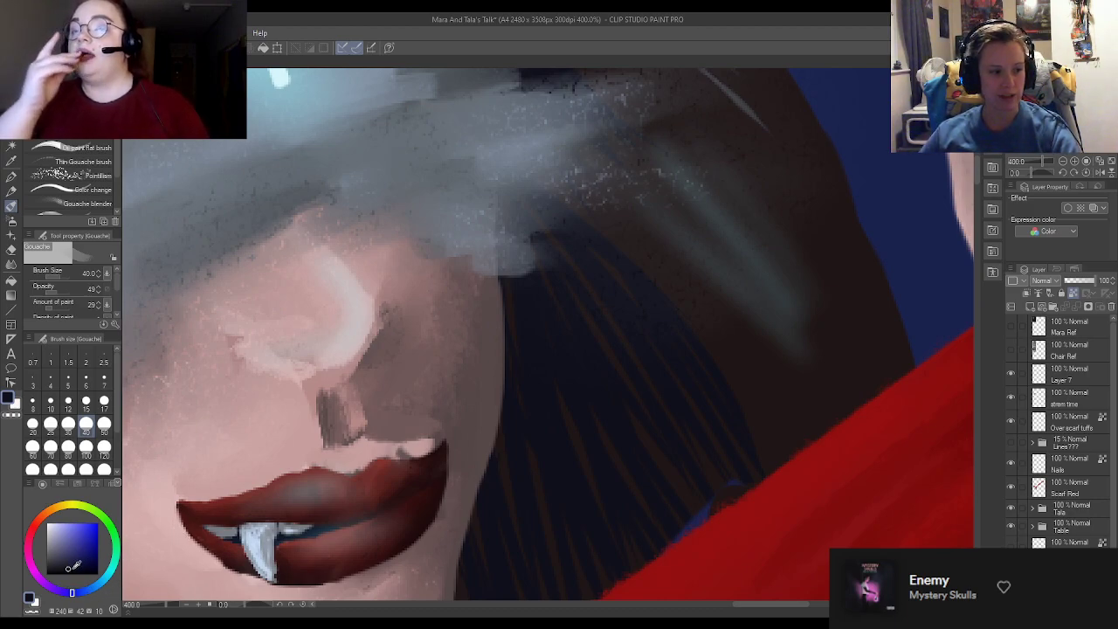
pyautogui.scroll(-2, 770, 357)
pyautogui.scroll(-2, 771, 356)
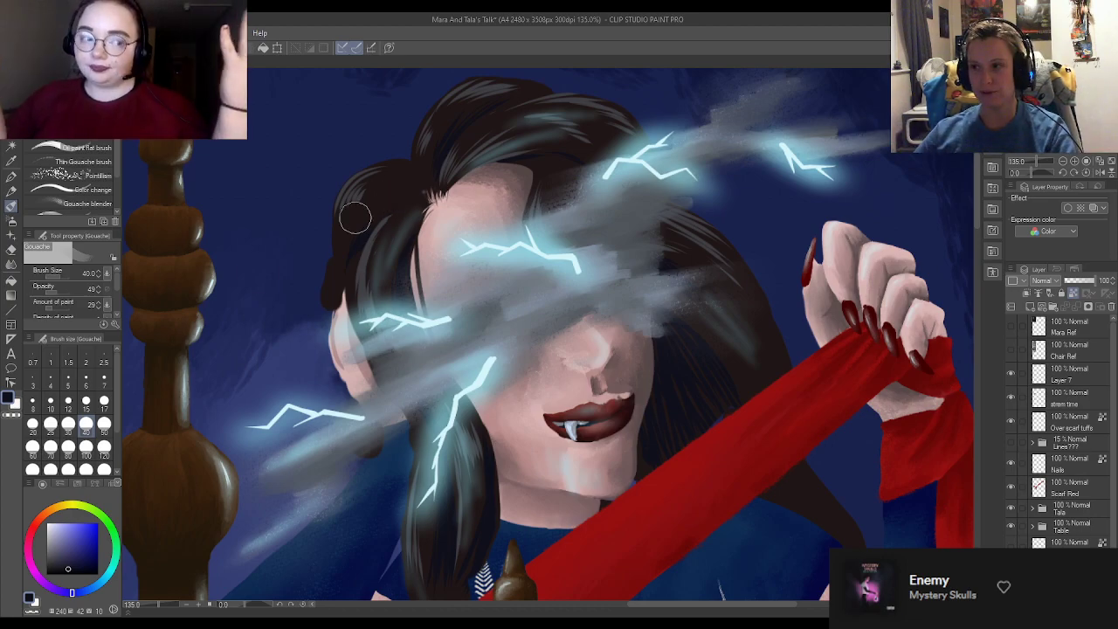
# Step: Sample the dark brown base and the dark navy shadow from the figure's hair around the forehead
pyautogui.scroll(-1, 433, 193)
pyautogui.scroll(5, 433, 192)
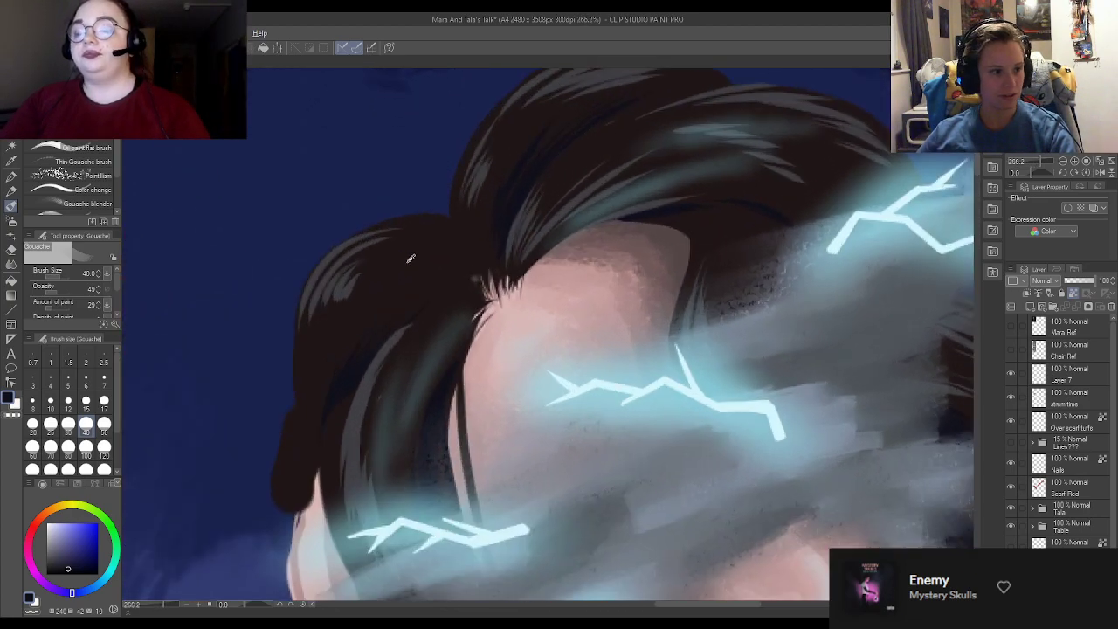
pyautogui.keyDown('alt'); pyautogui.click(405, 257); pyautogui.keyUp('alt')
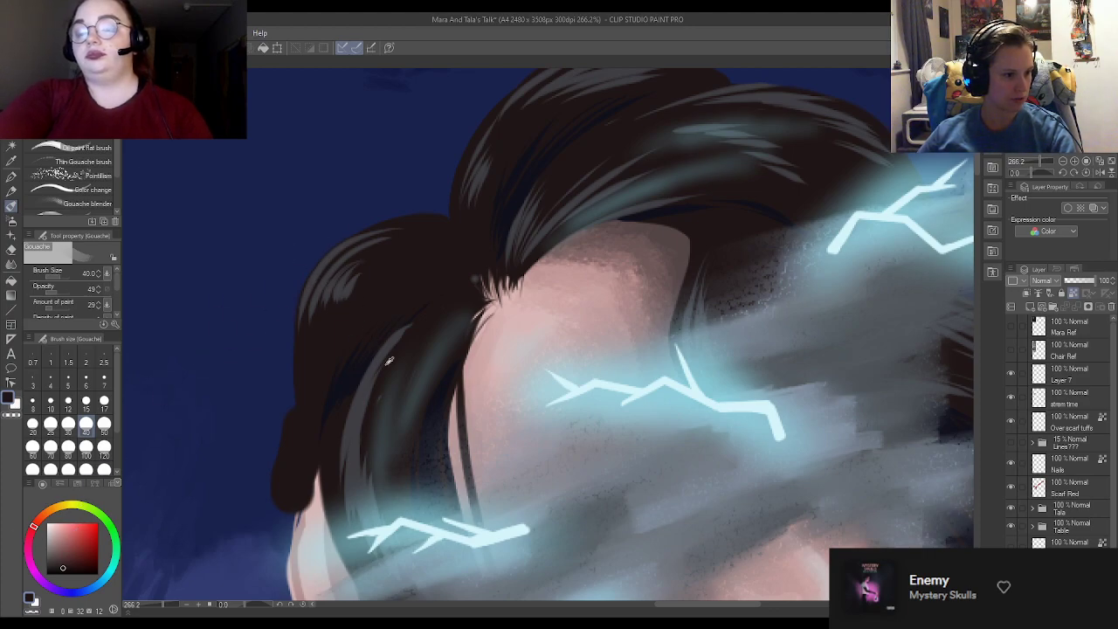
pyautogui.keyDown('alt'); pyautogui.click(435, 402); pyautogui.keyUp('alt')
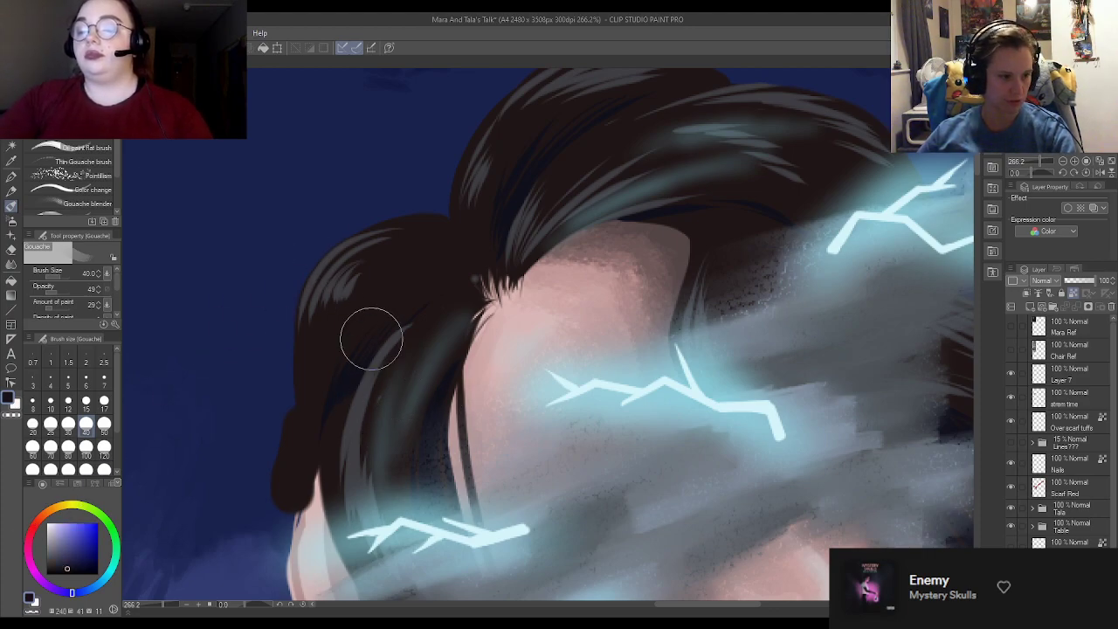
# Step: Sample the grey-blue highlight in the figure's hair and compare the hair's highlights close up and across the whole painting
pyautogui.keyDown('alt'); pyautogui.click(325, 284); pyautogui.keyUp('alt')
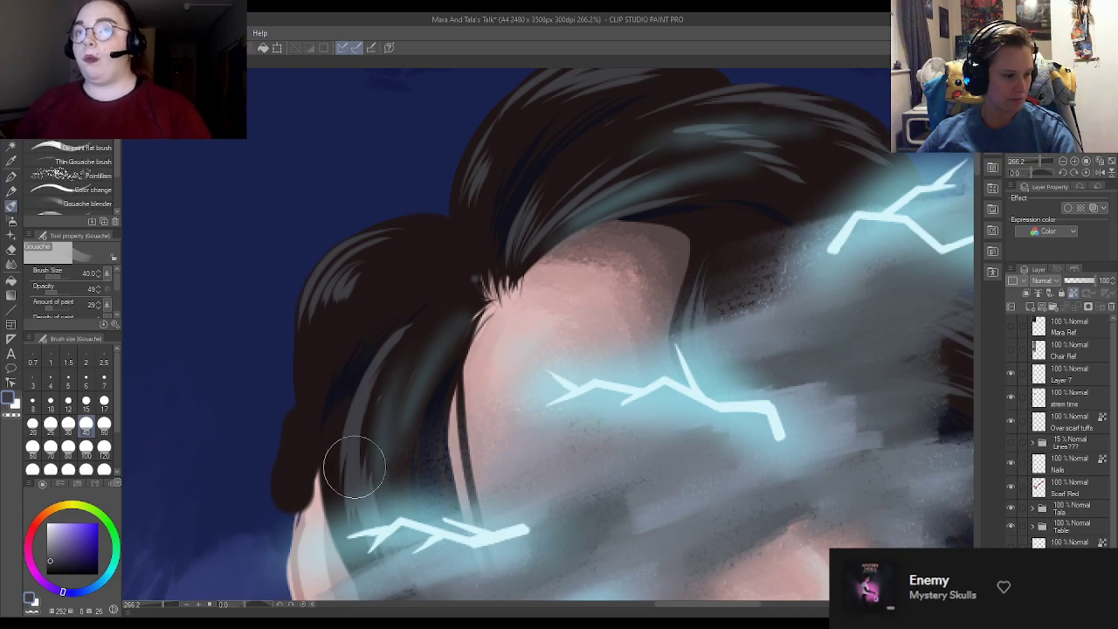
pyautogui.scroll(4, 362, 399)
pyautogui.scroll(-3, 350, 271)
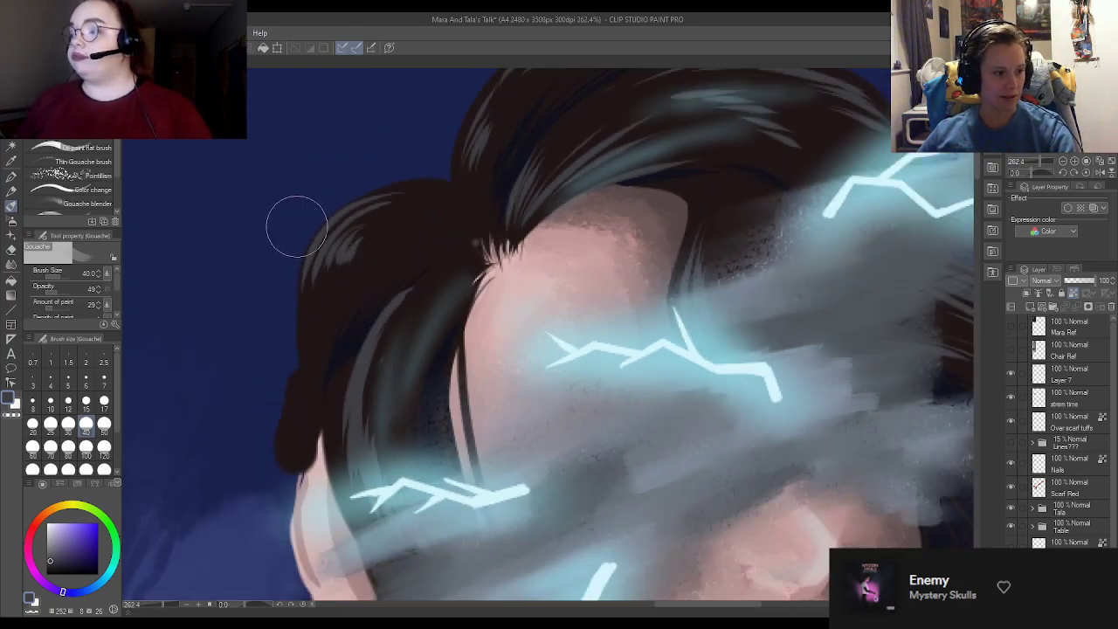
pyautogui.scroll(2, 262, 350)
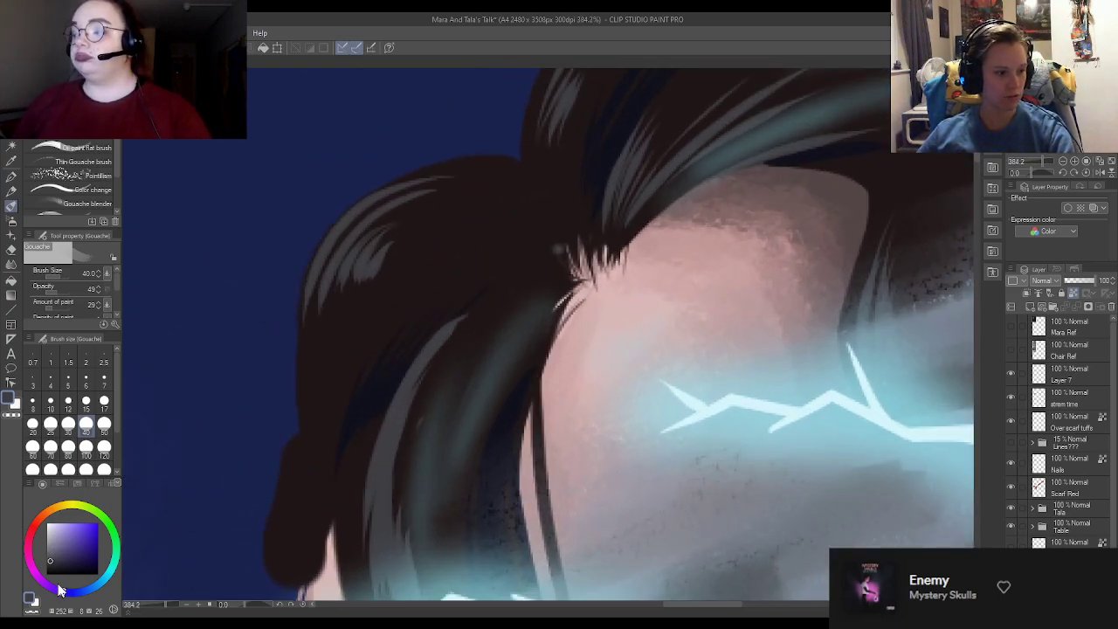
pyautogui.scroll(-10, 370, 324)
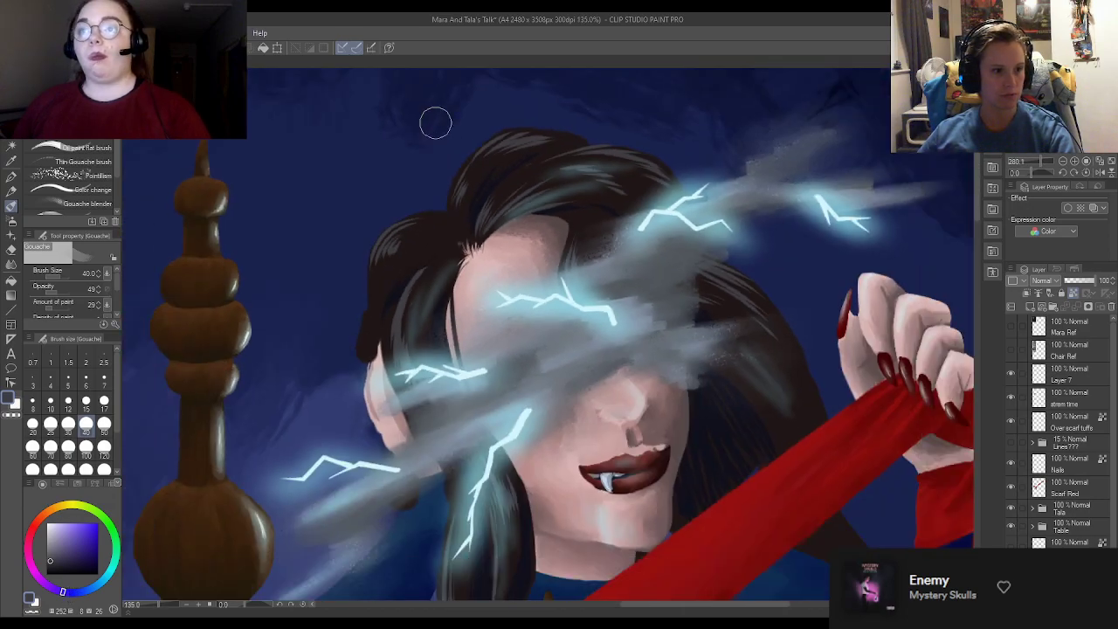
pyautogui.scroll(-1, 441, 129)
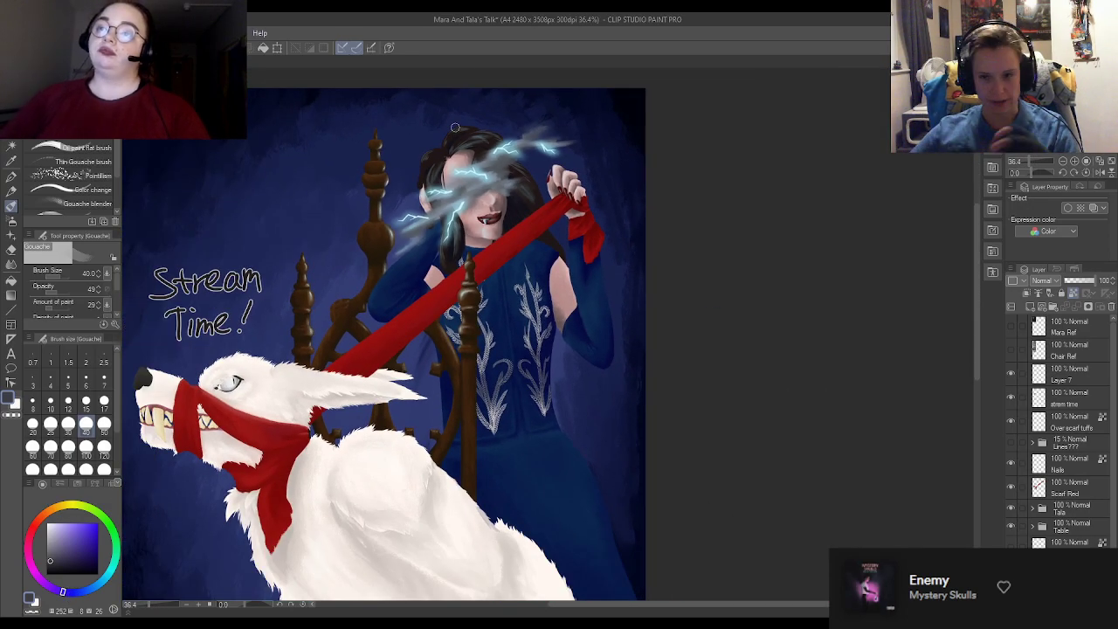
pyautogui.scroll(2, 455, 128)
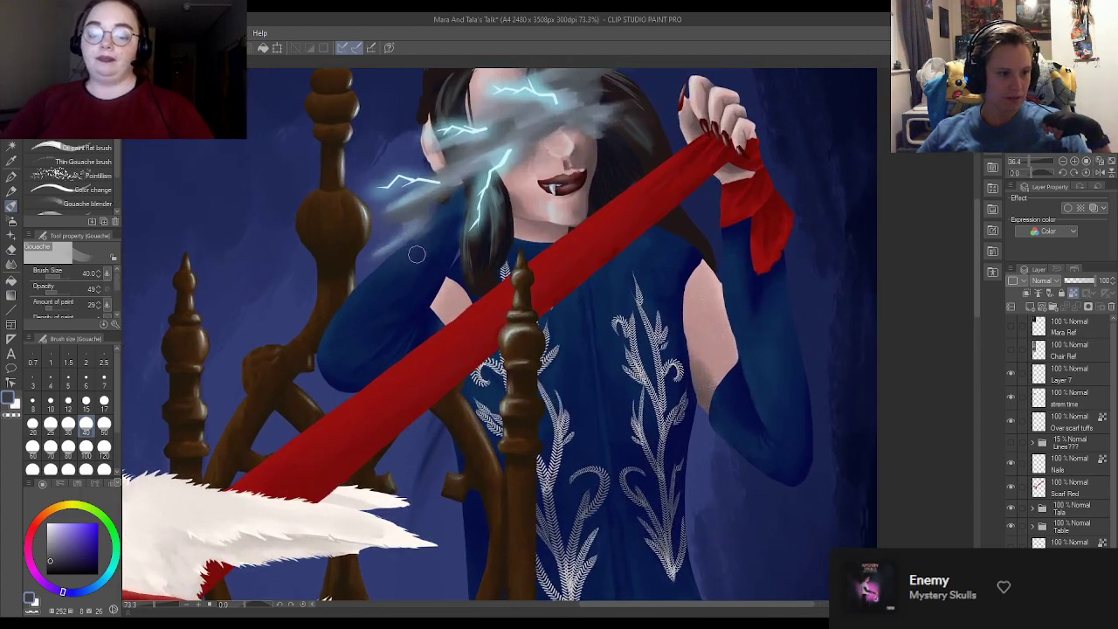
pyautogui.scroll(-3, 535, 261)
pyautogui.scroll(2, 375, 393)
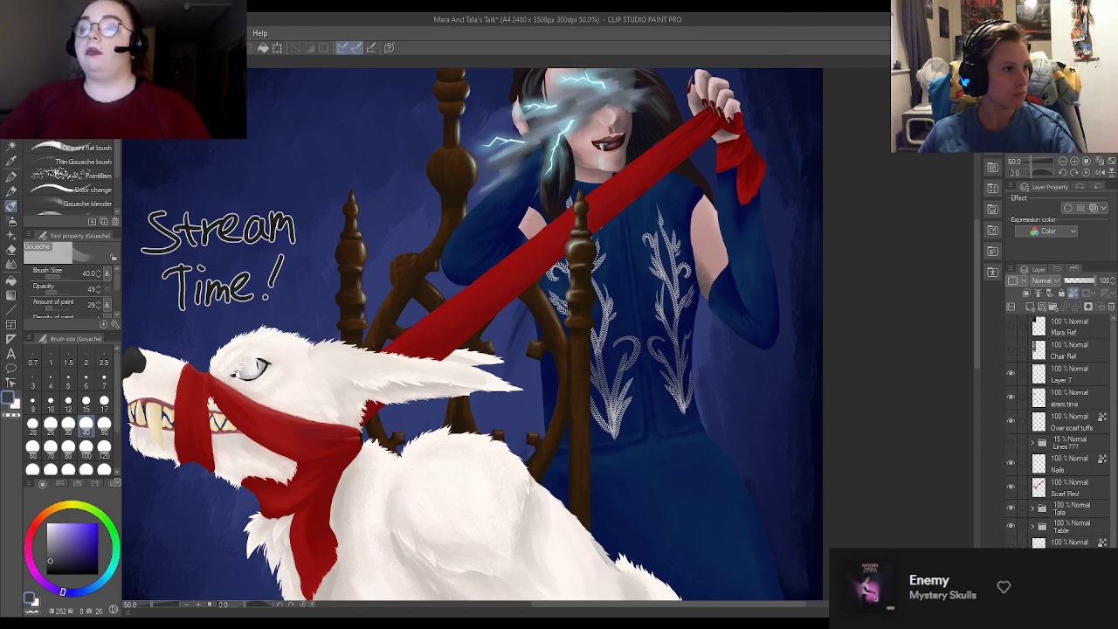
# Step: Open a blank A4 illustration, choose a mid grey for the Turnip pen and hide the Paper layer
pyautogui.click(635, 181)
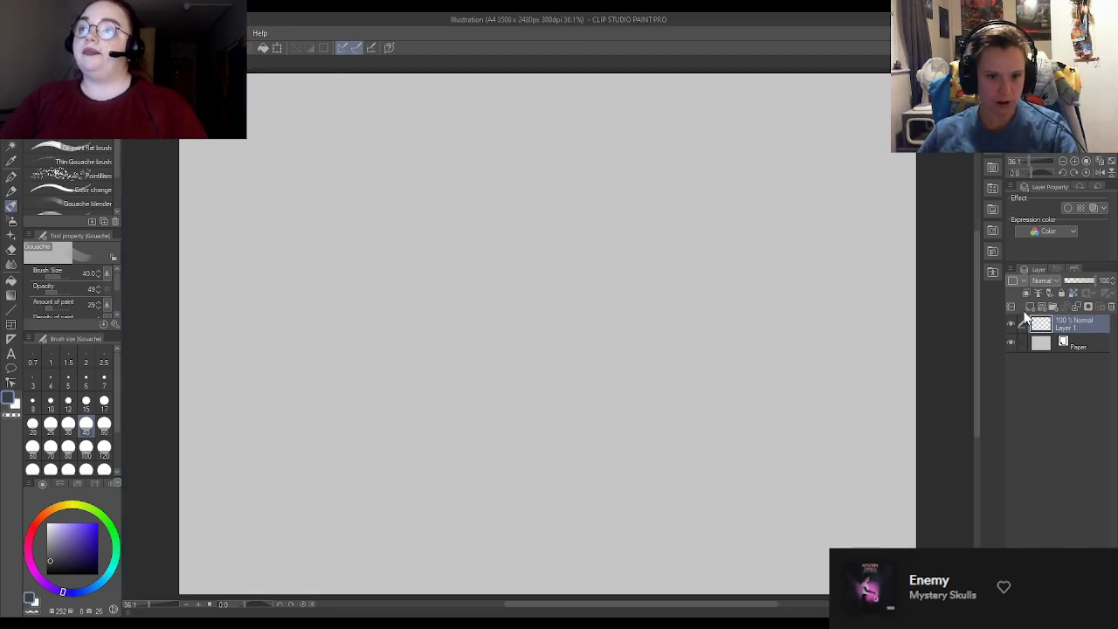
pyautogui.click(12, 175)
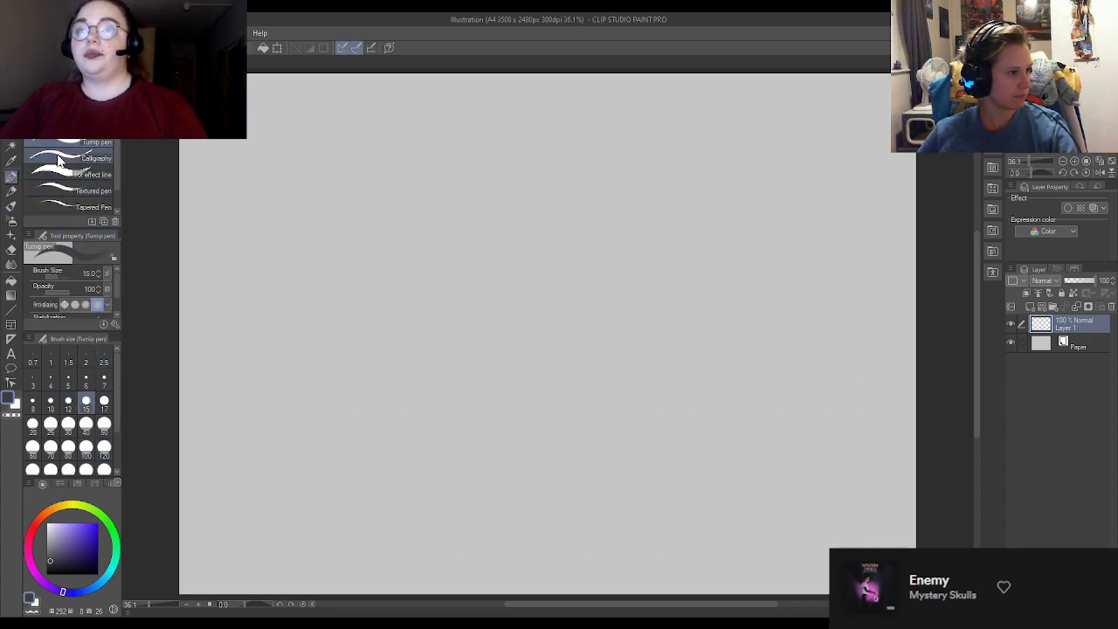
pyautogui.moveTo(101, 543)
pyautogui.mouseDown()
pyautogui.moveTo(57, 579)
pyautogui.moveTo(75, 564)
pyautogui.moveTo(36, 550)
pyautogui.moveTo(88, 542)
pyautogui.moveTo(28, 550)
pyautogui.mouseUp()
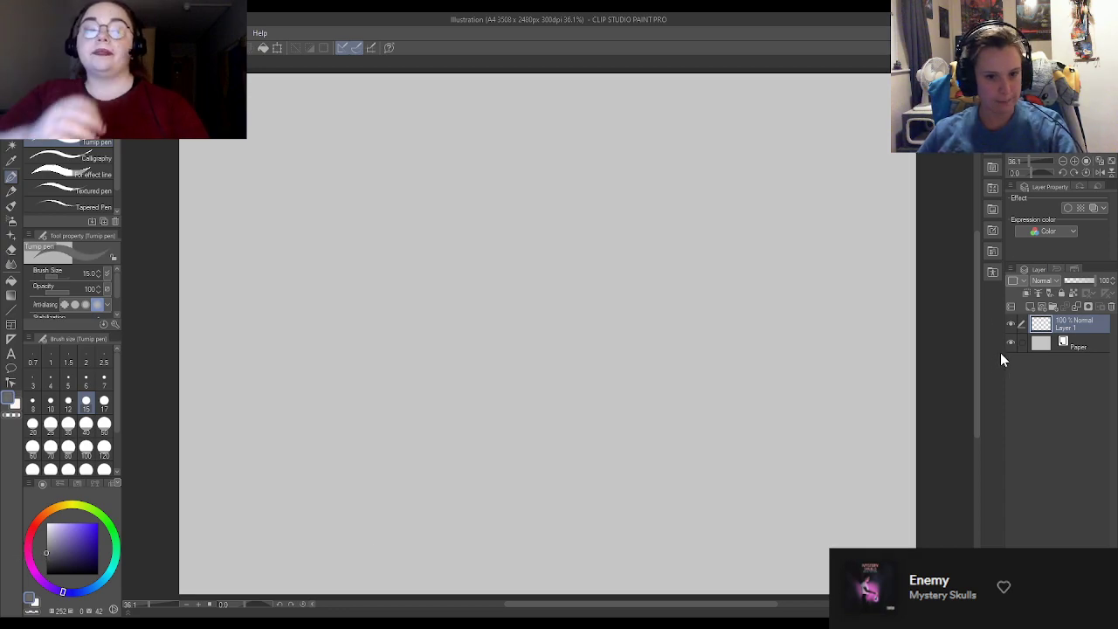
pyautogui.click(1011, 344)
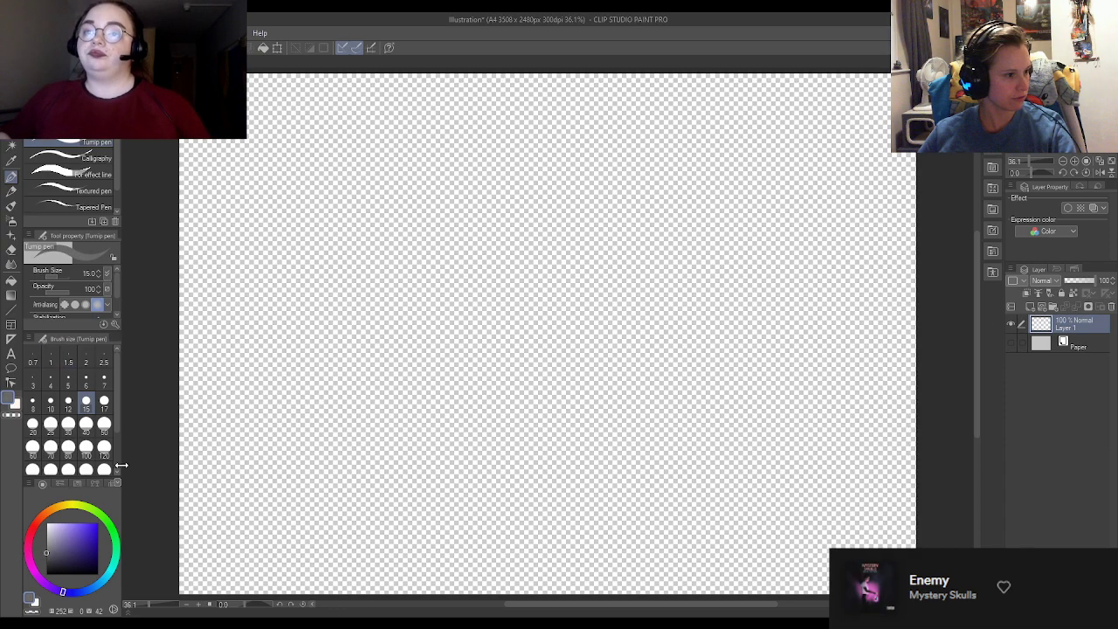
# Step: Stamp a grey circle near the canvas centre with the Turnip pen at size 800 and lock the layer's transparent pixels
pyautogui.scroll(-1, 407, 345)
pyautogui.scroll(-2, 101, 436)
pyautogui.click(104, 423)
pyautogui.click(104, 452)
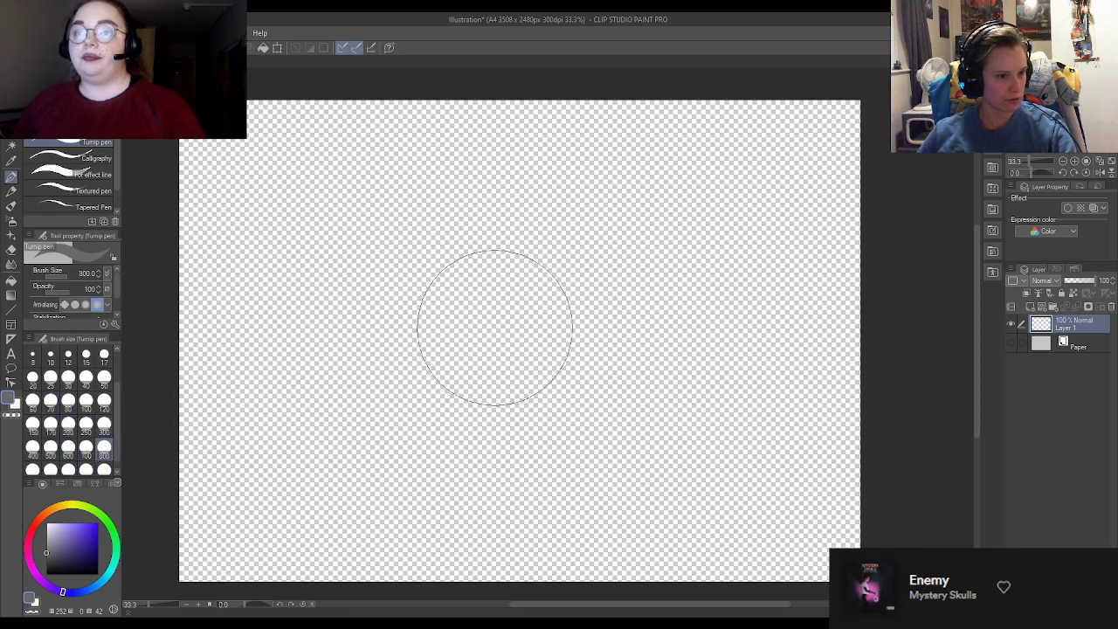
pyautogui.click(508, 320)
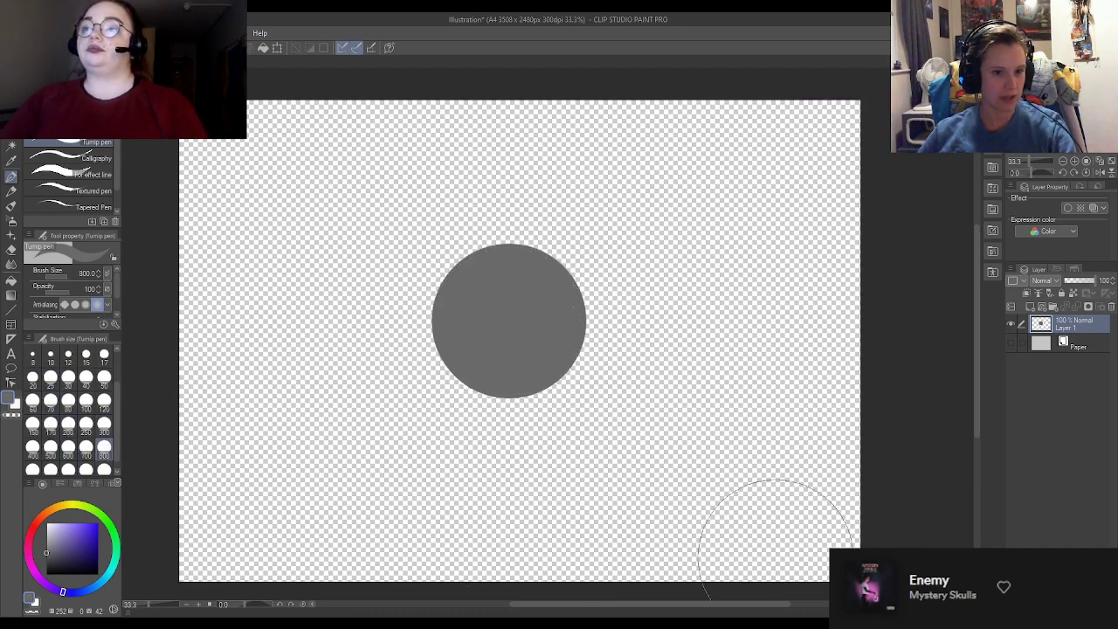
pyautogui.click(1074, 294)
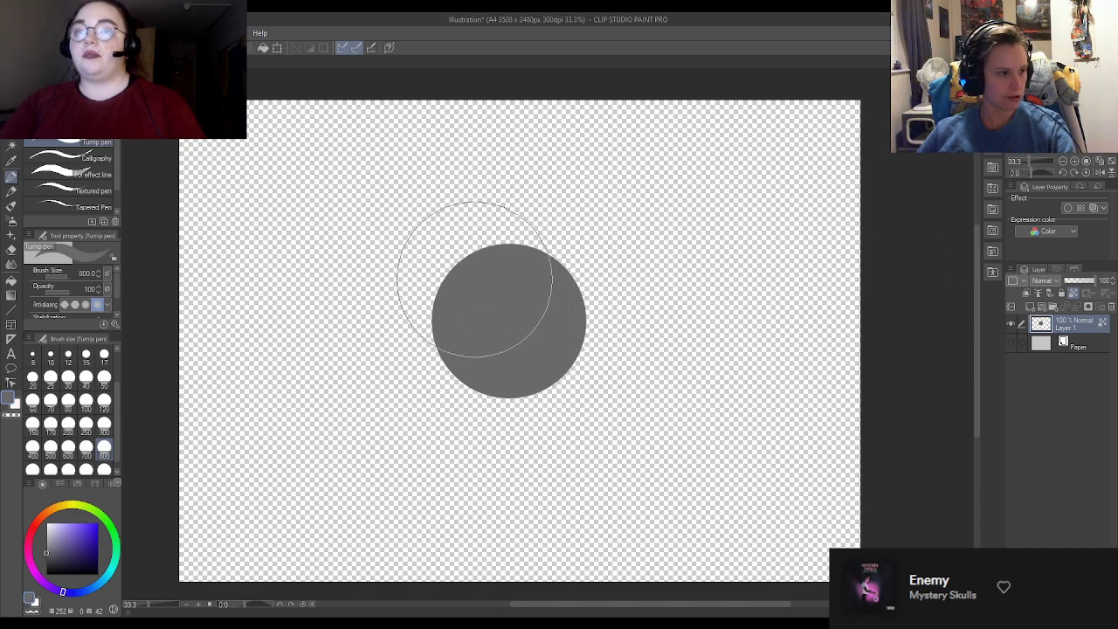
# Step: Paint a light highlight on the circle's upper left and a dark shadow along its lower right edge with Gouache at size 40
pyautogui.scroll(2, 493, 277)
pyautogui.scroll(-1, 329, 301)
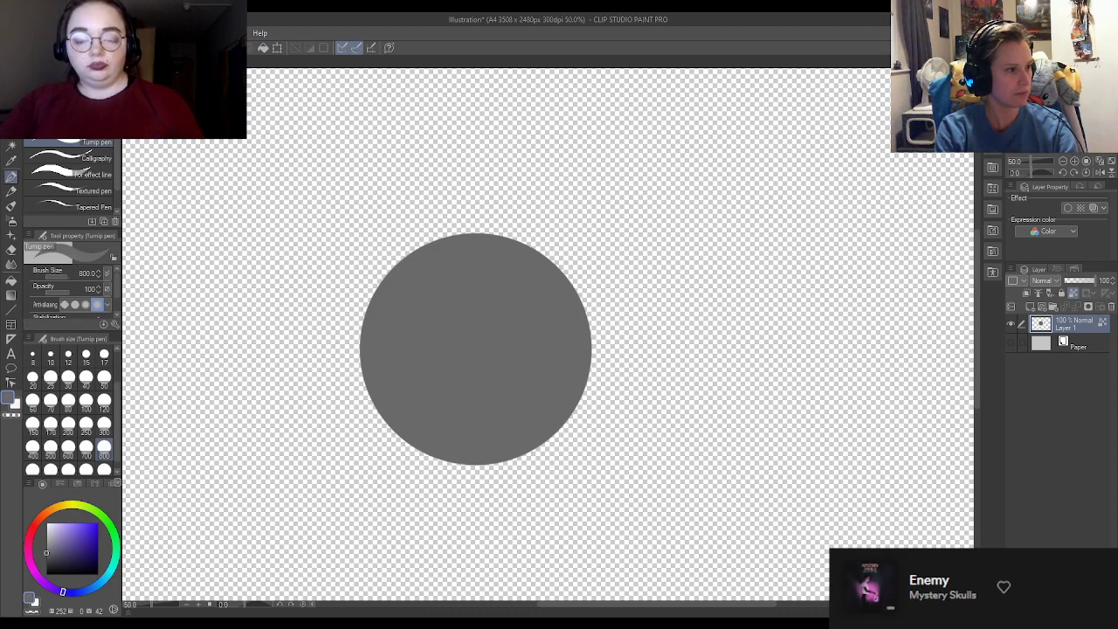
pyautogui.click(12, 207)
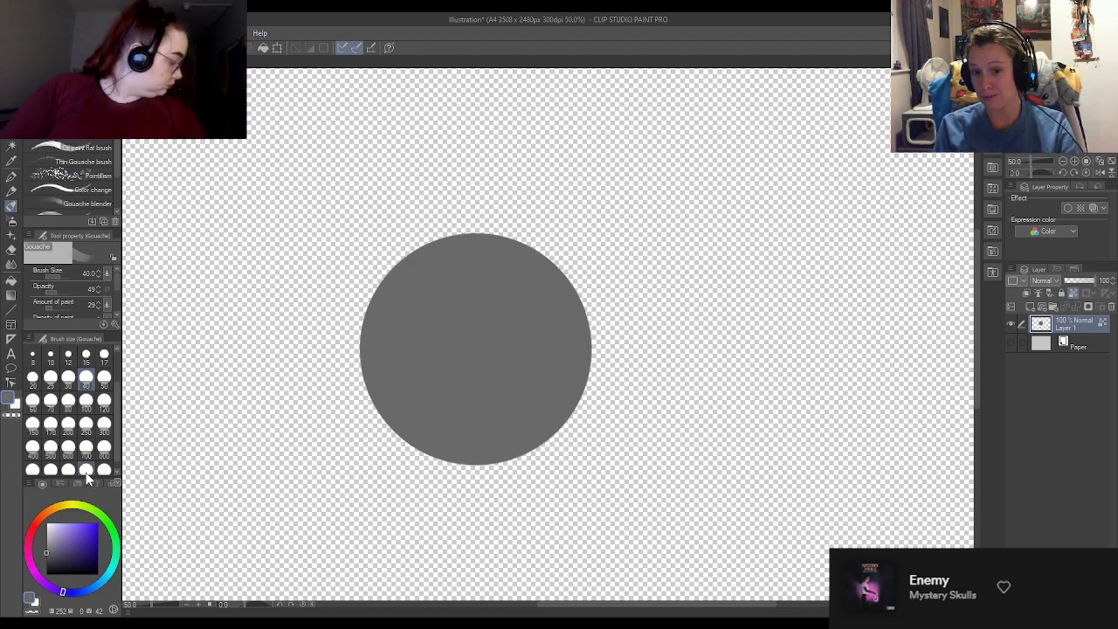
pyautogui.moveTo(54, 531); pyautogui.dragTo(47, 529)
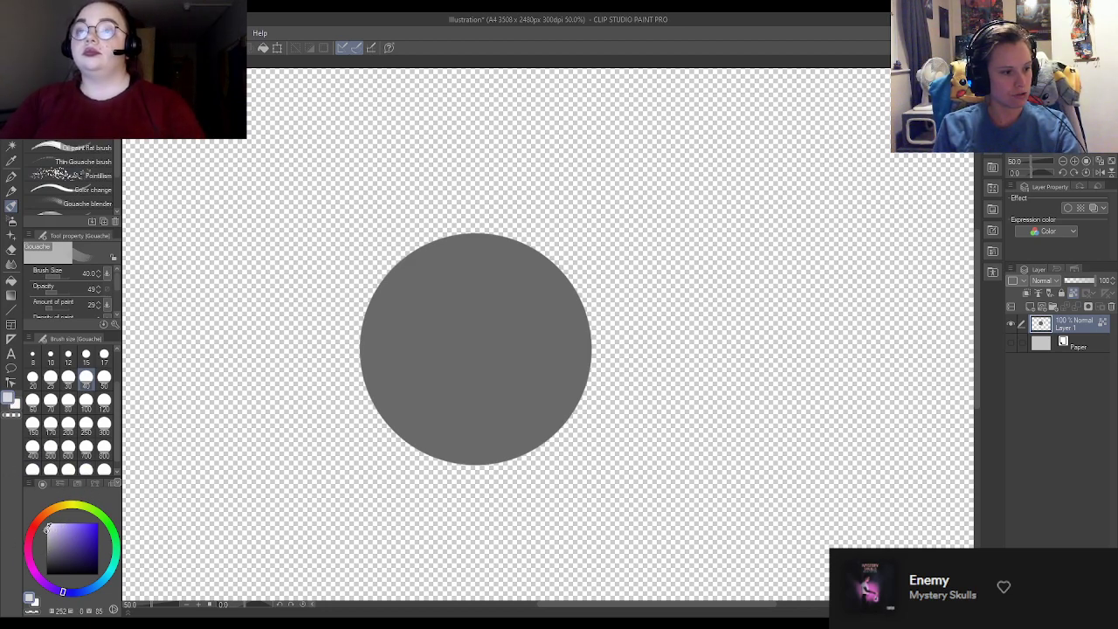
pyautogui.moveTo(426, 276)
pyautogui.mouseDown()
pyautogui.moveTo(441, 267)
pyautogui.moveTo(411, 297)
pyautogui.moveTo(458, 263)
pyautogui.moveTo(410, 301)
pyautogui.mouseUp()
pyautogui.click(46, 574)
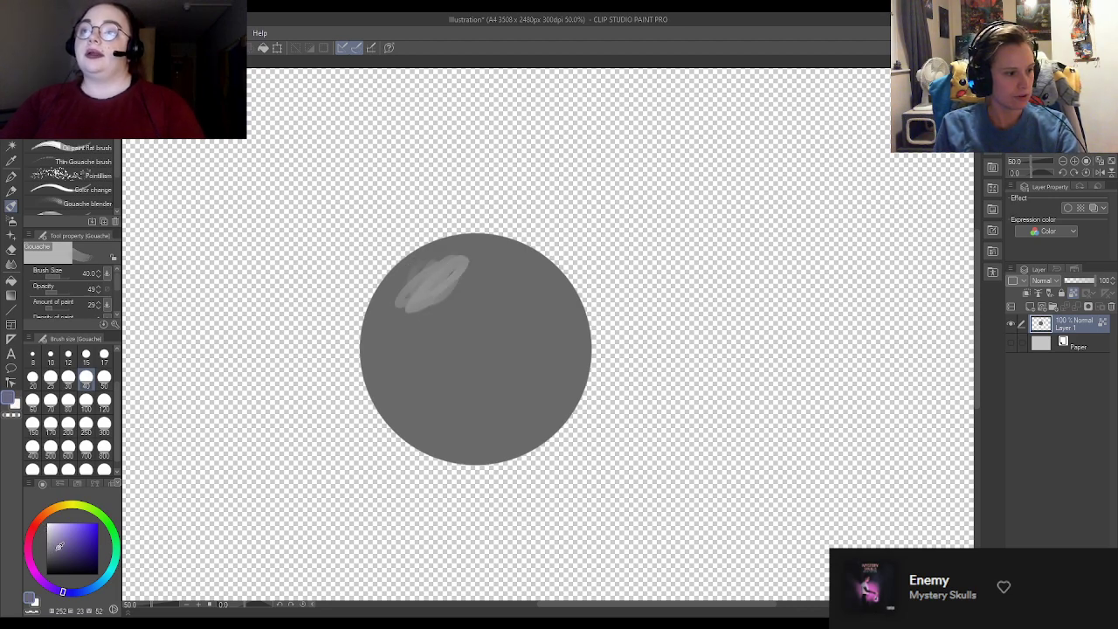
pyautogui.moveTo(450, 458)
pyautogui.mouseDown()
pyautogui.moveTo(572, 407)
pyautogui.moveTo(458, 459)
pyautogui.moveTo(574, 356)
pyautogui.moveTo(457, 462)
pyautogui.moveTo(593, 328)
pyautogui.moveTo(545, 443)
pyautogui.moveTo(536, 447)
pyautogui.moveTo(554, 434)
pyautogui.moveTo(514, 462)
pyautogui.moveTo(453, 456)
pyautogui.moveTo(540, 410)
pyautogui.moveTo(572, 376)
pyautogui.moveTo(567, 413)
pyautogui.moveTo(493, 473)
pyautogui.mouseUp()
pyautogui.press('x')
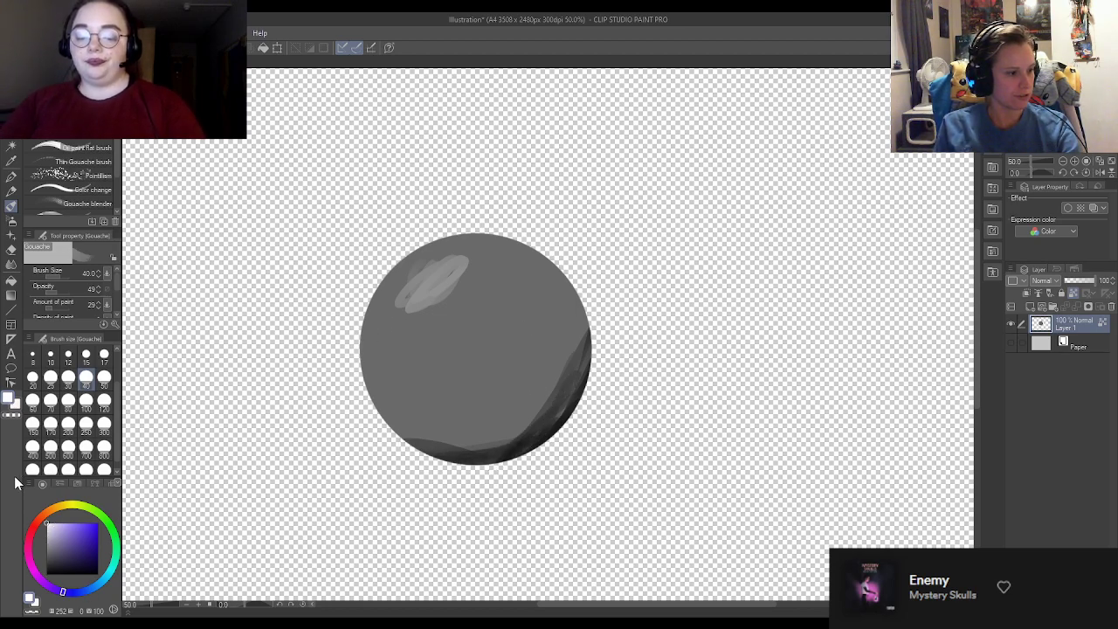
pyautogui.moveTo(395, 271)
pyautogui.mouseDown()
pyautogui.moveTo(424, 269)
pyautogui.moveTo(405, 292)
pyautogui.moveTo(442, 260)
pyautogui.moveTo(429, 272)
pyautogui.moveTo(438, 288)
pyautogui.moveTo(452, 257)
pyautogui.moveTo(409, 322)
pyautogui.mouseUp()
# Step: Broaden the sphere's white highlight and its dark shading with the Gouache brush at size 120, sampling the shadow colour from the sphere
pyautogui.click(104, 376)
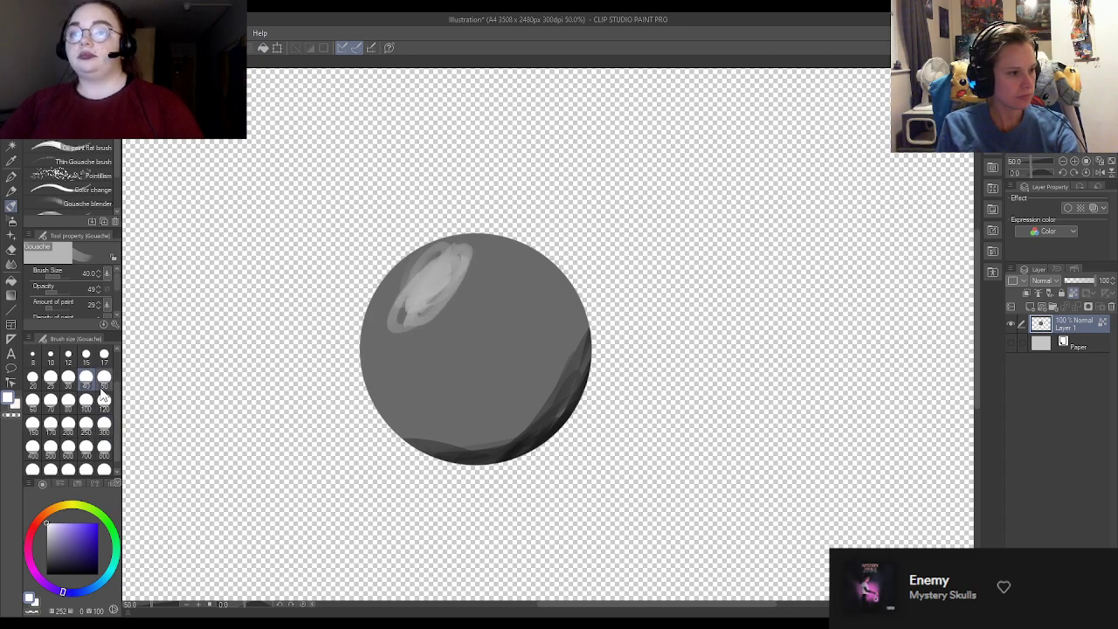
pyautogui.scroll(1, 119, 402)
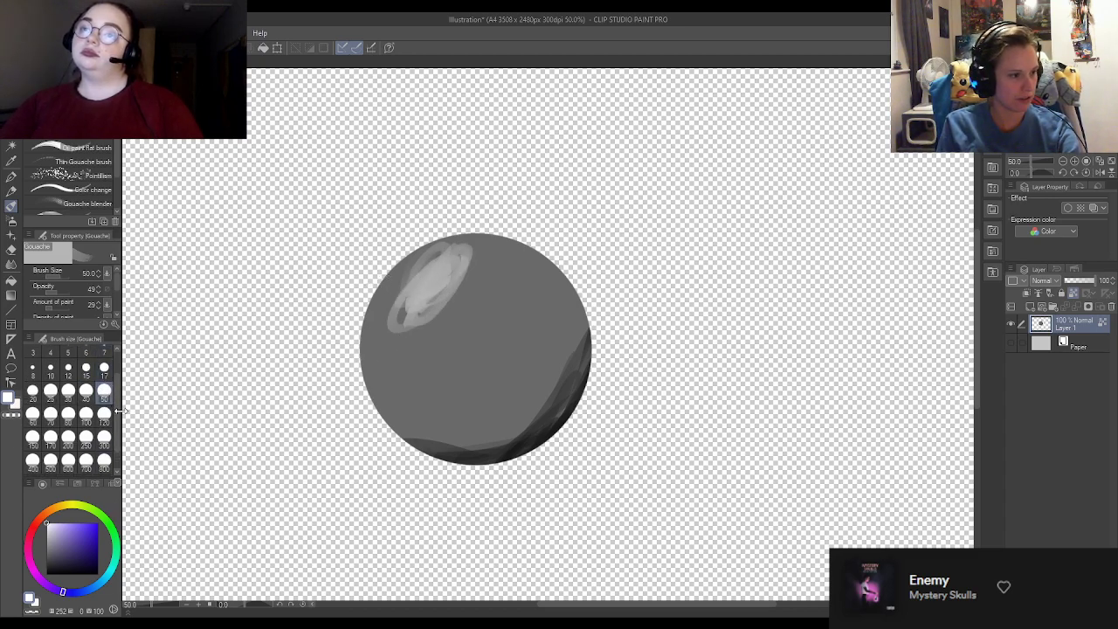
pyautogui.scroll(1, 119, 403)
pyautogui.click(104, 431)
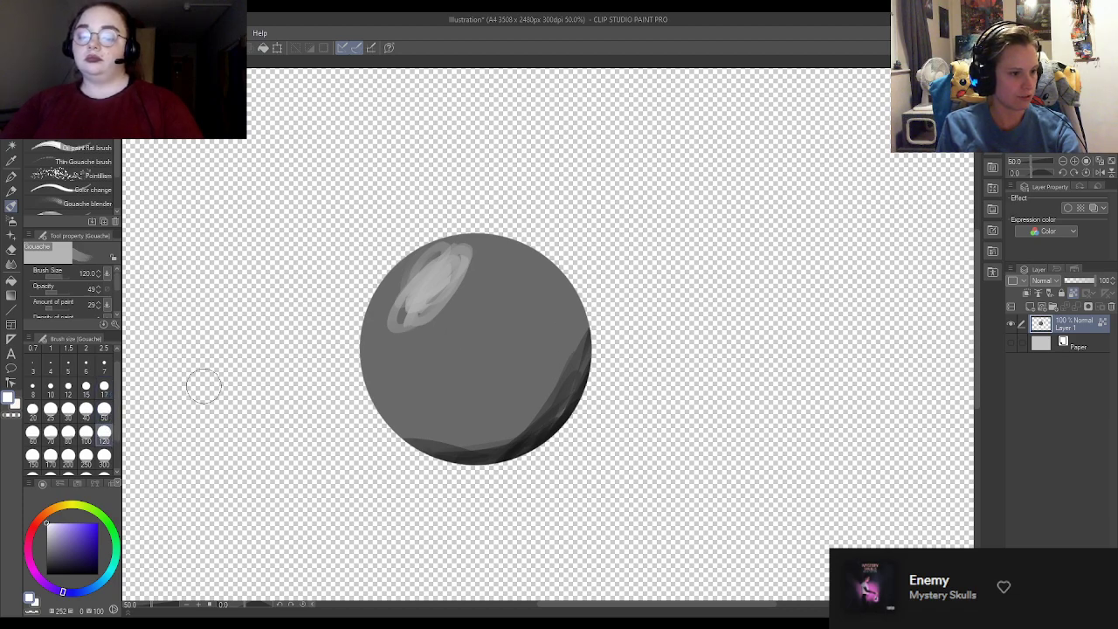
pyautogui.moveTo(438, 271)
pyautogui.mouseDown()
pyautogui.moveTo(476, 250)
pyautogui.moveTo(388, 304)
pyautogui.moveTo(399, 343)
pyautogui.moveTo(467, 297)
pyautogui.moveTo(452, 262)
pyautogui.moveTo(435, 320)
pyautogui.moveTo(448, 269)
pyautogui.moveTo(419, 290)
pyautogui.moveTo(422, 307)
pyautogui.moveTo(441, 304)
pyautogui.moveTo(460, 274)
pyautogui.mouseUp()
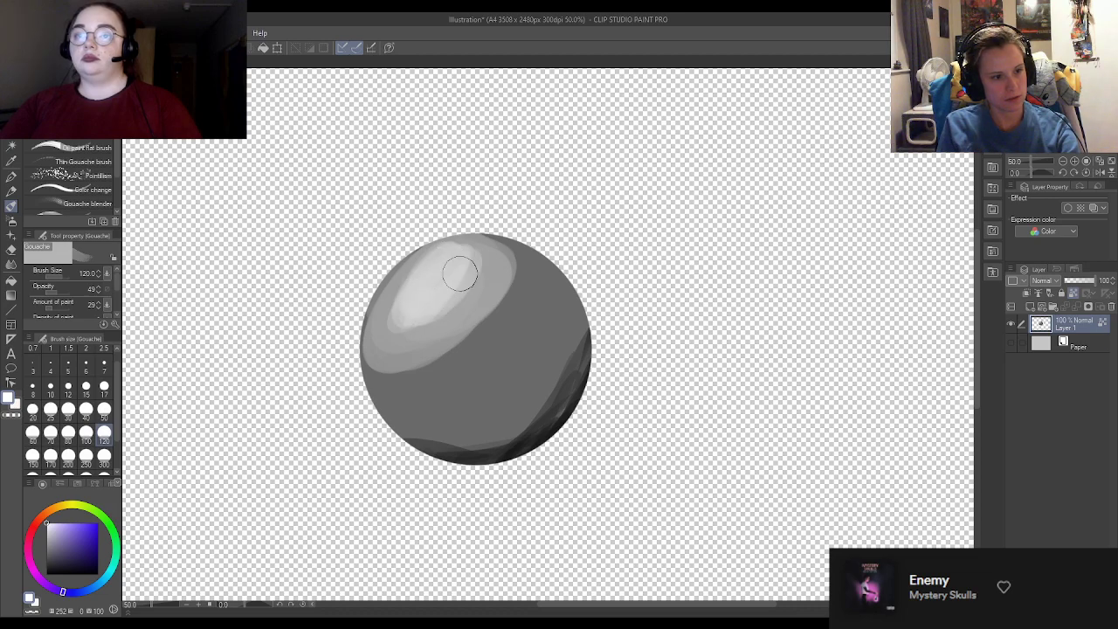
pyautogui.keyDown('alt'); pyautogui.click(554, 423); pyautogui.keyUp('alt')
pyautogui.moveTo(481, 464)
pyautogui.mouseDown()
pyautogui.moveTo(577, 344)
pyautogui.moveTo(445, 447)
pyautogui.moveTo(572, 304)
pyautogui.moveTo(440, 451)
pyautogui.moveTo(360, 397)
pyautogui.moveTo(400, 423)
pyautogui.moveTo(535, 335)
pyautogui.moveTo(532, 296)
pyautogui.moveTo(551, 284)
pyautogui.moveTo(546, 434)
pyautogui.moveTo(572, 382)
pyautogui.moveTo(502, 440)
pyautogui.moveTo(493, 477)
pyautogui.moveTo(534, 433)
pyautogui.moveTo(413, 423)
pyautogui.moveTo(523, 436)
pyautogui.moveTo(541, 410)
pyautogui.mouseUp()
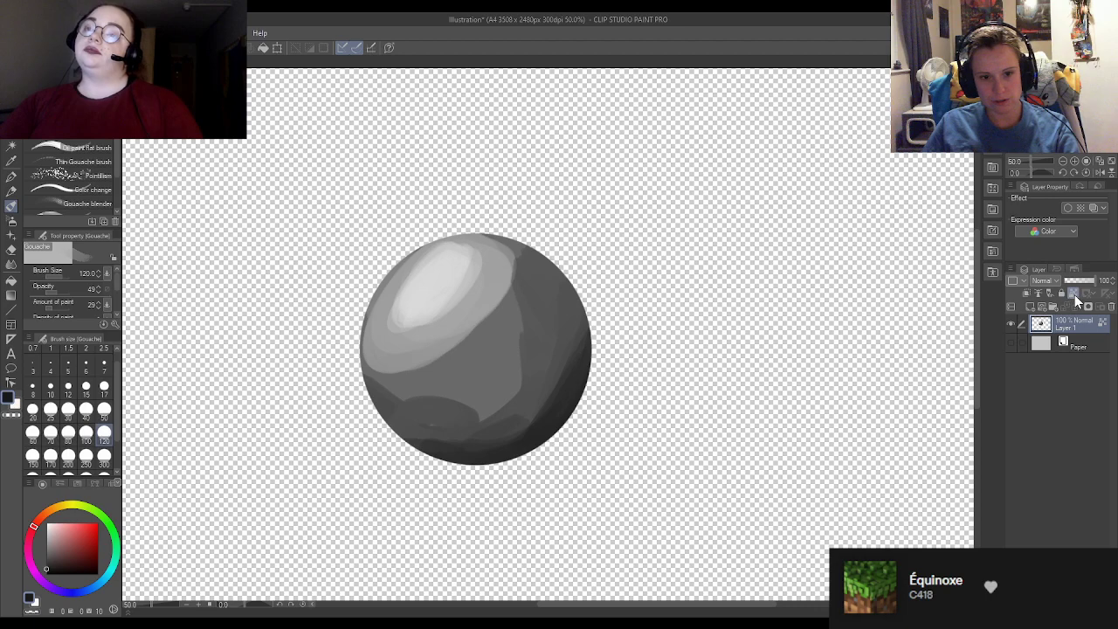
# Step: Unlock the layer's transparent pixels and draw a near-black arrow pointing right beside the sphere with the Turnip pen at size 7
pyautogui.click(85, 387)
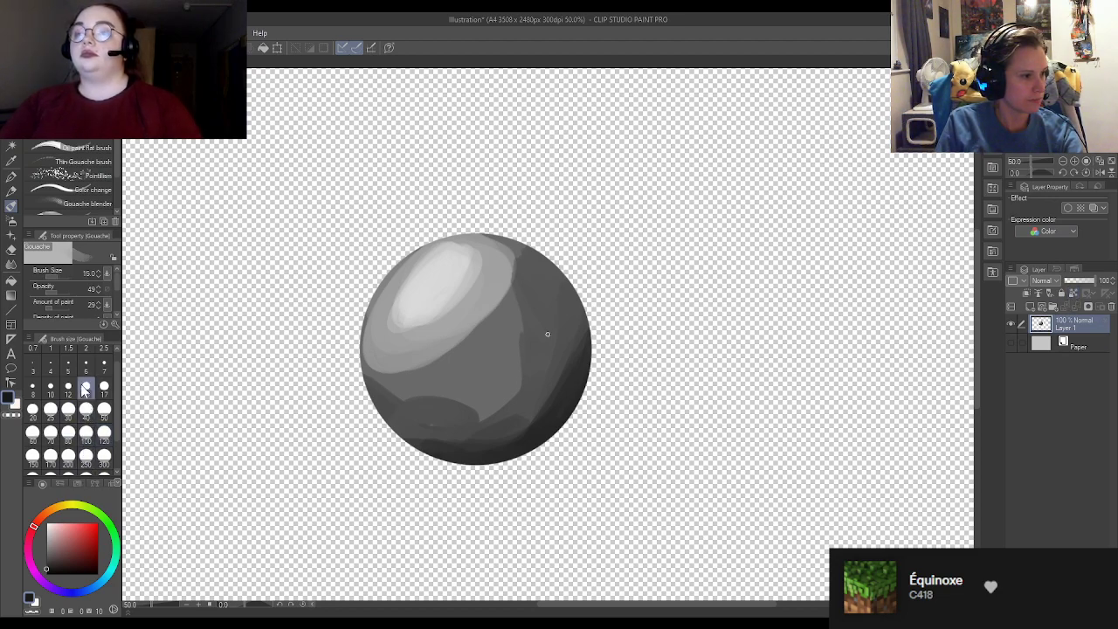
pyautogui.click(11, 175)
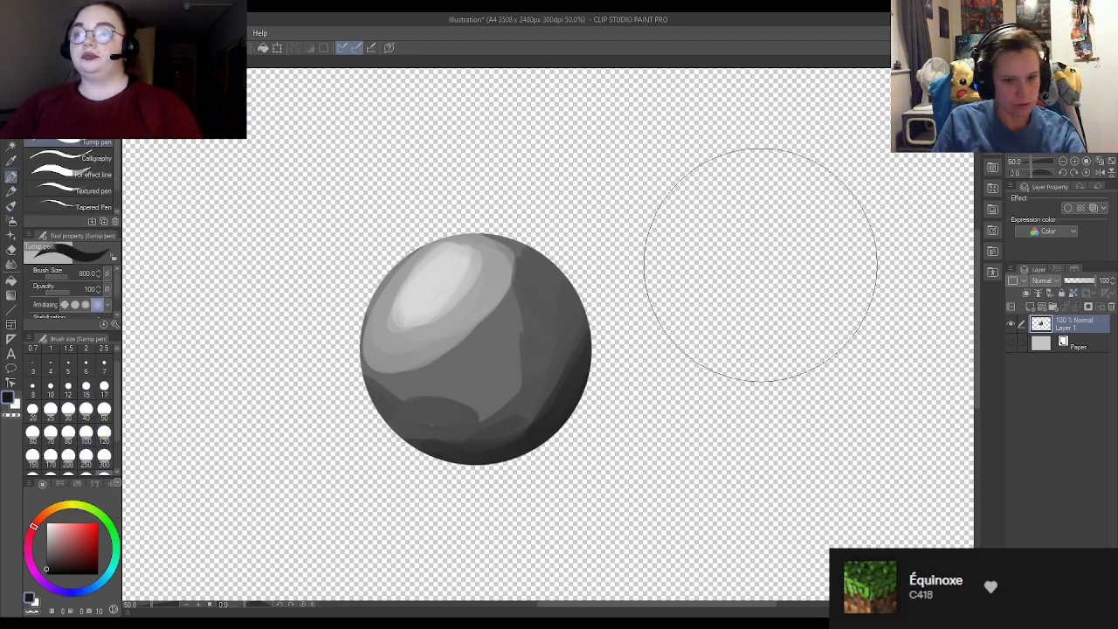
pyautogui.click(104, 370)
pyautogui.moveTo(707, 301); pyautogui.dragTo(898, 308)
pyautogui.moveTo(909, 255)
pyautogui.mouseDown()
pyautogui.moveTo(958, 318)
pyautogui.moveTo(862, 366)
pyautogui.moveTo(916, 255)
pyautogui.moveTo(959, 318)
pyautogui.moveTo(867, 370)
pyautogui.mouseUp()
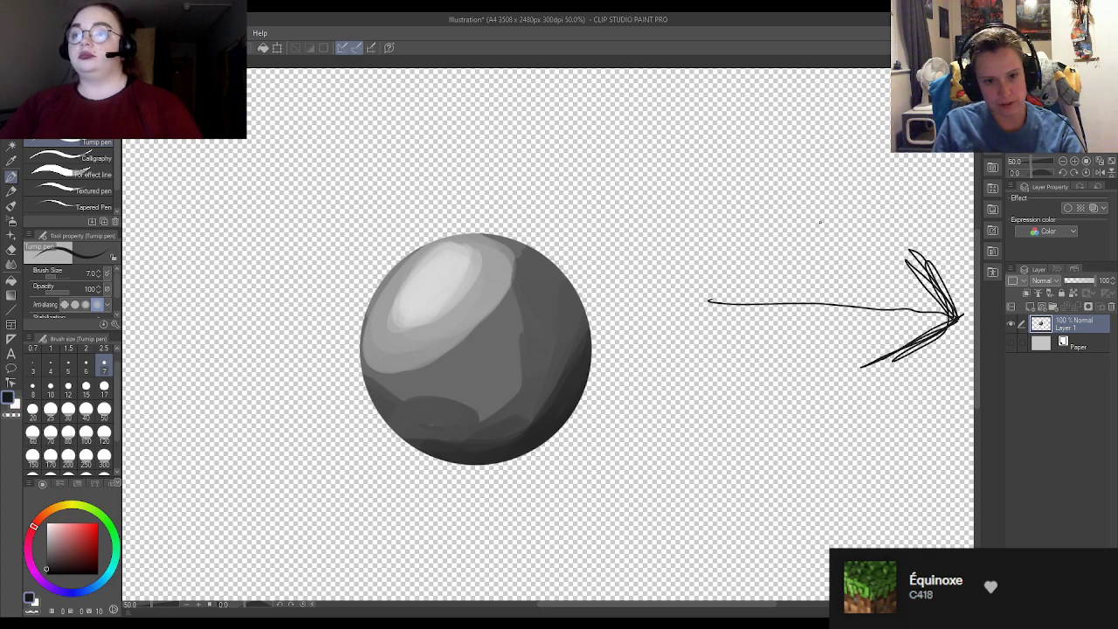
# Step: Sketch a square divided into a grid above the arrow, with a small domed shape with a hatched base overlapping its lower left corner
pyautogui.moveTo(805, 204); pyautogui.dragTo(851, 256)
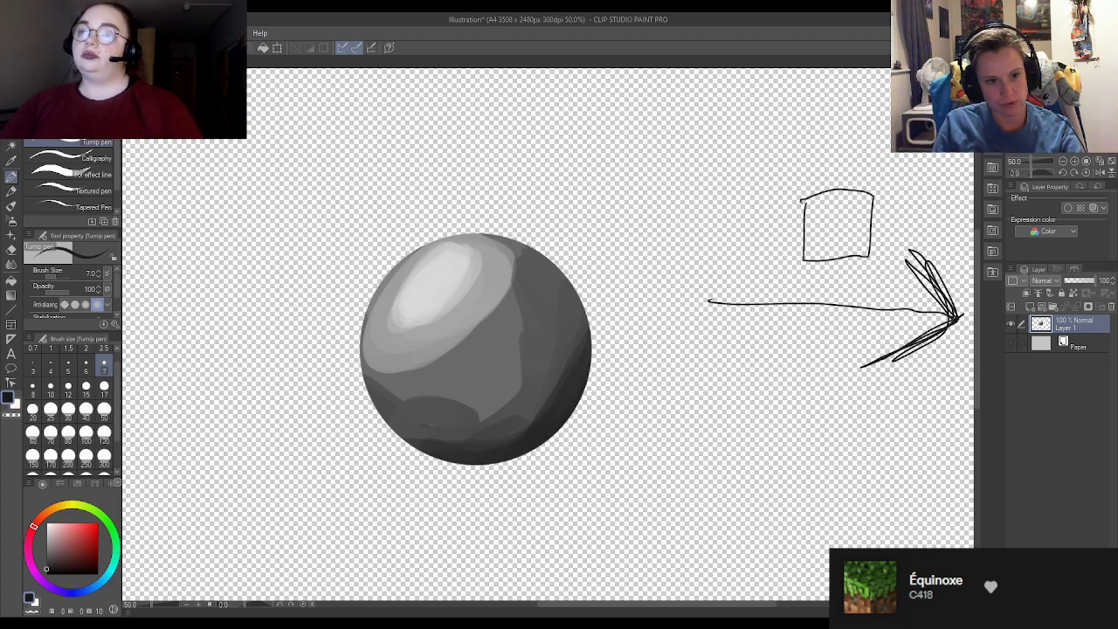
pyautogui.moveTo(824, 189)
pyautogui.mouseDown()
pyautogui.moveTo(821, 260)
pyautogui.moveTo(842, 248)
pyautogui.mouseUp()
pyautogui.moveTo(802, 215)
pyautogui.mouseDown()
pyautogui.moveTo(878, 209)
pyautogui.moveTo(871, 227)
pyautogui.mouseUp()
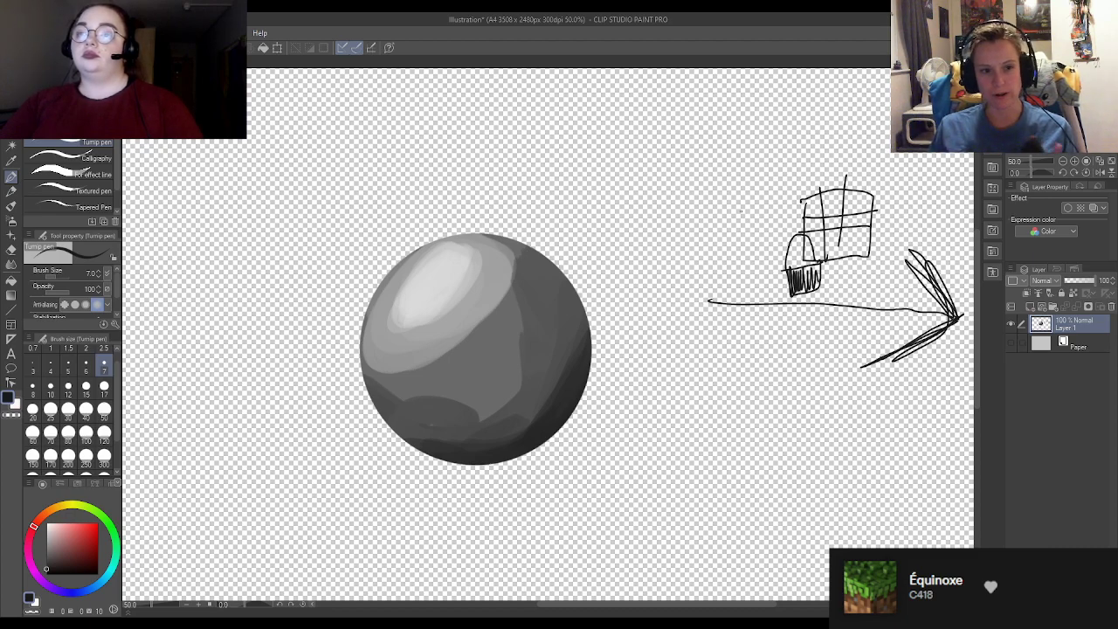
# Step: Try red Turnip pen strokes at size 50 over the sphere's upper right edge and the grid sketch, and undo them
pyautogui.click(83, 534)
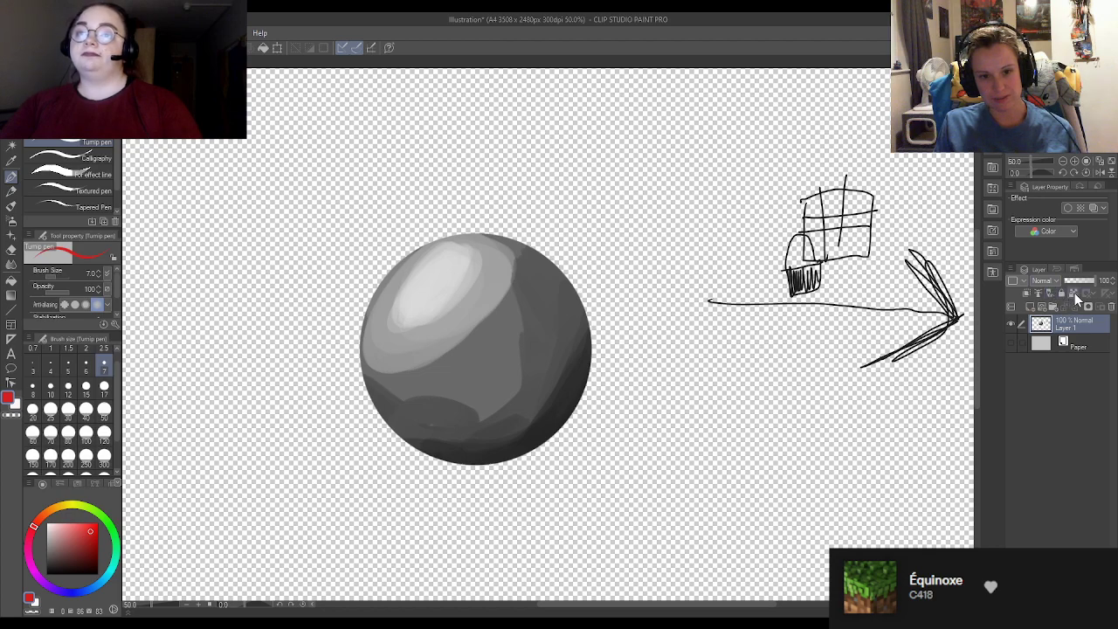
pyautogui.click(104, 408)
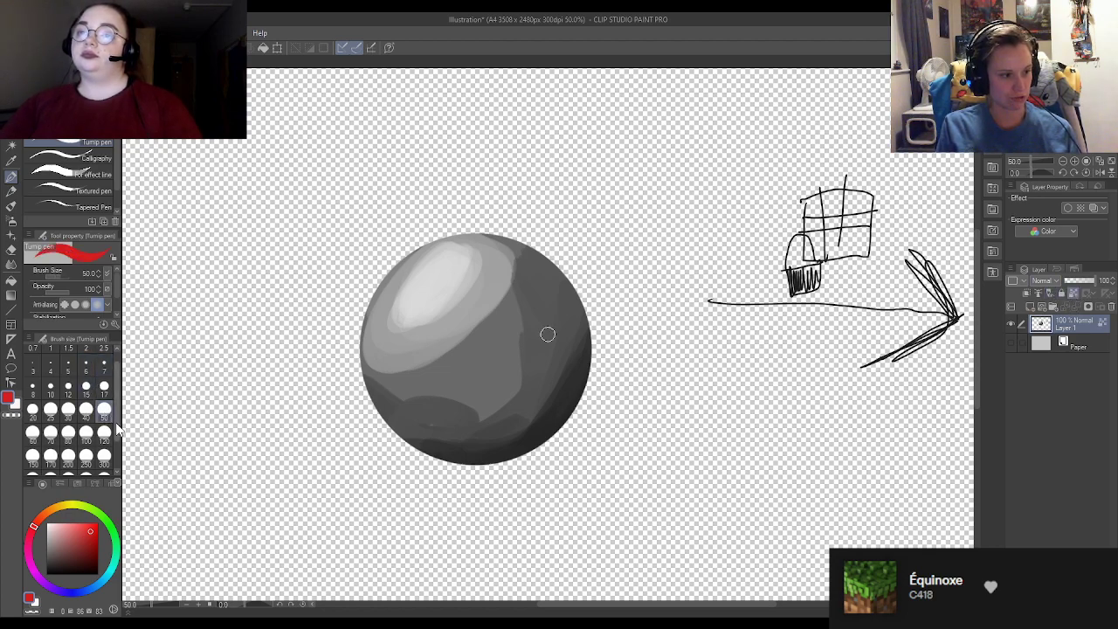
pyautogui.moveTo(517, 259)
pyautogui.mouseDown()
pyautogui.moveTo(461, 349)
pyautogui.moveTo(576, 226)
pyautogui.mouseUp()
pyautogui.moveTo(499, 237)
pyautogui.mouseDown()
pyautogui.moveTo(405, 346)
pyautogui.moveTo(463, 338)
pyautogui.moveTo(587, 262)
pyautogui.mouseUp()
pyautogui.moveTo(808, 199); pyautogui.dragTo(865, 214)
pyautogui.moveTo(795, 240)
pyautogui.mouseDown()
pyautogui.moveTo(778, 295)
pyautogui.moveTo(952, 318)
pyautogui.moveTo(832, 249)
pyautogui.moveTo(771, 266)
pyautogui.mouseUp()
pyautogui.hotkey('ctrl', 'z')
pyautogui.hotkey('ctrl', 'z')
pyautogui.hotkey('ctrl', 'z')
pyautogui.hotkey('ctrl', 'z')
pyautogui.hotkey('ctrl', 'z')
pyautogui.hotkey('ctrl', 'z')
pyautogui.hotkey('ctrl', 'z')
pyautogui.hotkey('ctrl', 'z')
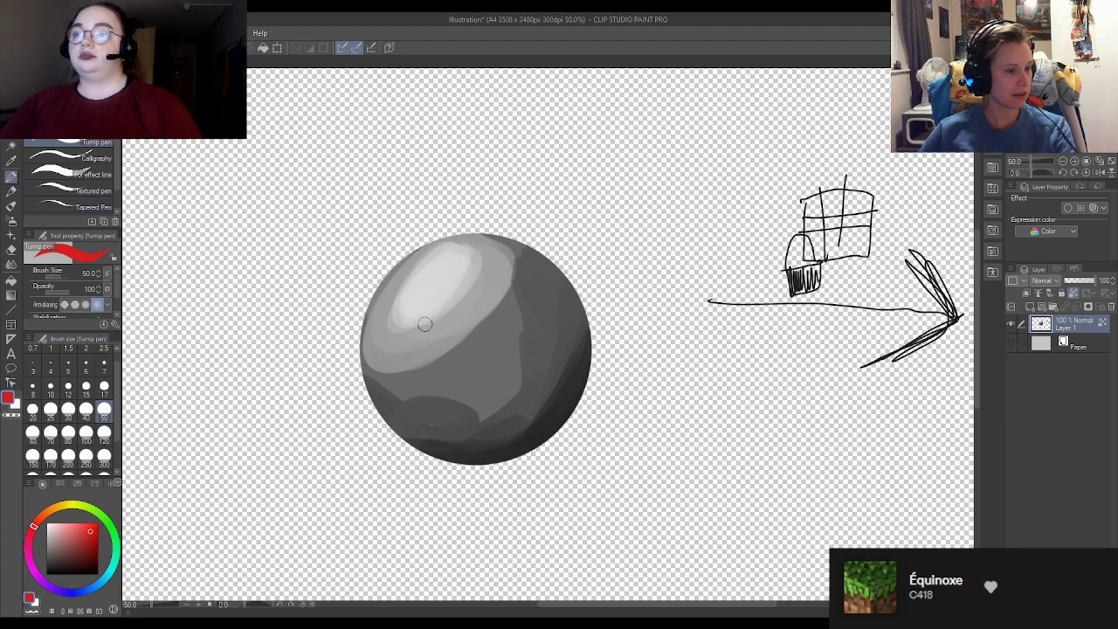
# Step: Extend the grey shading along the sphere's lower left edge with the Turnip pen at size 50 in a sampled grey, and choose white
pyautogui.click(85, 385)
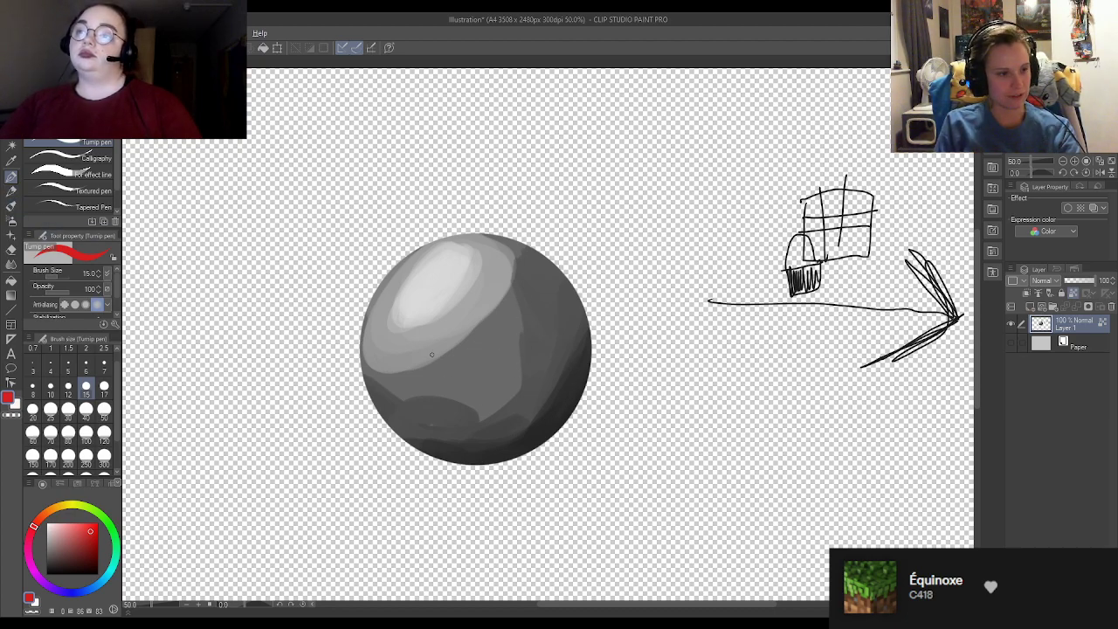
pyautogui.click(105, 410)
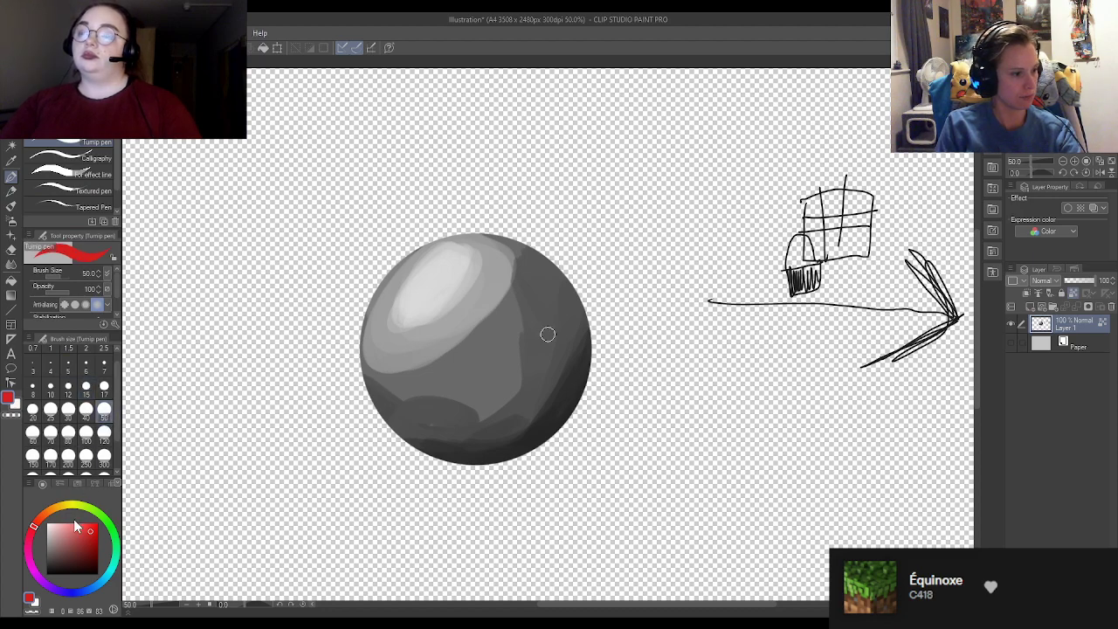
pyautogui.keyDown('alt'); pyautogui.click(419, 353); pyautogui.keyUp('alt')
pyautogui.moveTo(377, 394)
pyautogui.mouseDown()
pyautogui.moveTo(459, 379)
pyautogui.moveTo(372, 371)
pyautogui.moveTo(410, 389)
pyautogui.mouseUp()
pyautogui.click(59, 528)
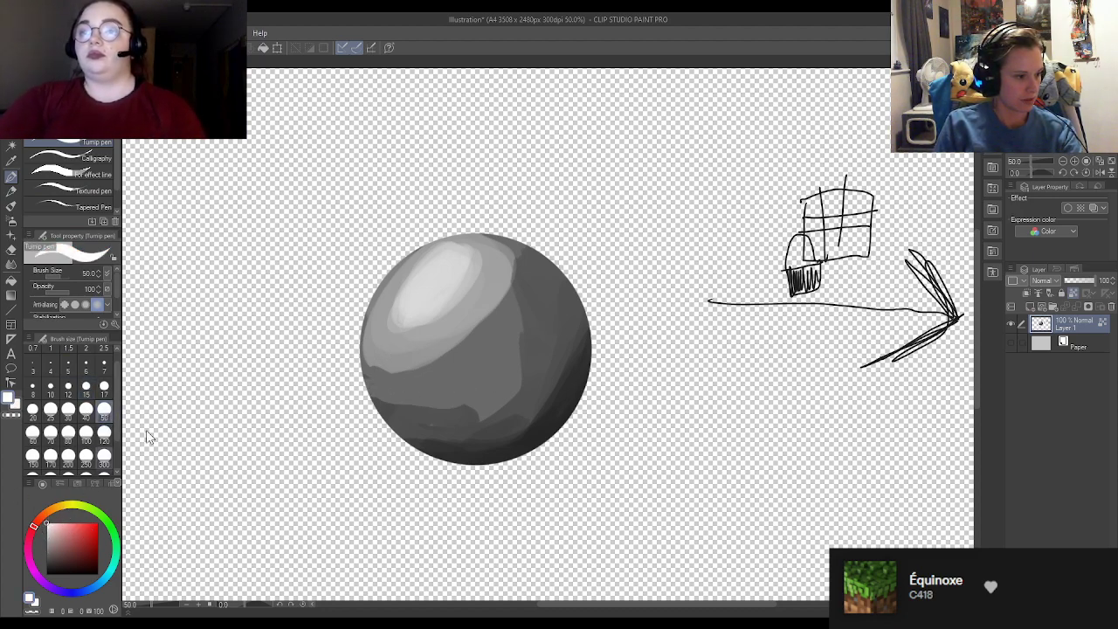
# Step: Paint a solid white highlight over the sphere's upper left and a black shadow along its lower right with the size 50 Turnip pen
pyautogui.moveTo(424, 262)
pyautogui.mouseDown()
pyautogui.moveTo(446, 243)
pyautogui.moveTo(410, 296)
pyautogui.moveTo(462, 268)
pyautogui.moveTo(409, 293)
pyautogui.moveTo(425, 328)
pyautogui.moveTo(481, 255)
pyautogui.mouseUp()
pyautogui.click(46, 552)
pyautogui.moveTo(393, 359)
pyautogui.mouseDown()
pyautogui.moveTo(520, 284)
pyautogui.moveTo(436, 346)
pyautogui.mouseUp()
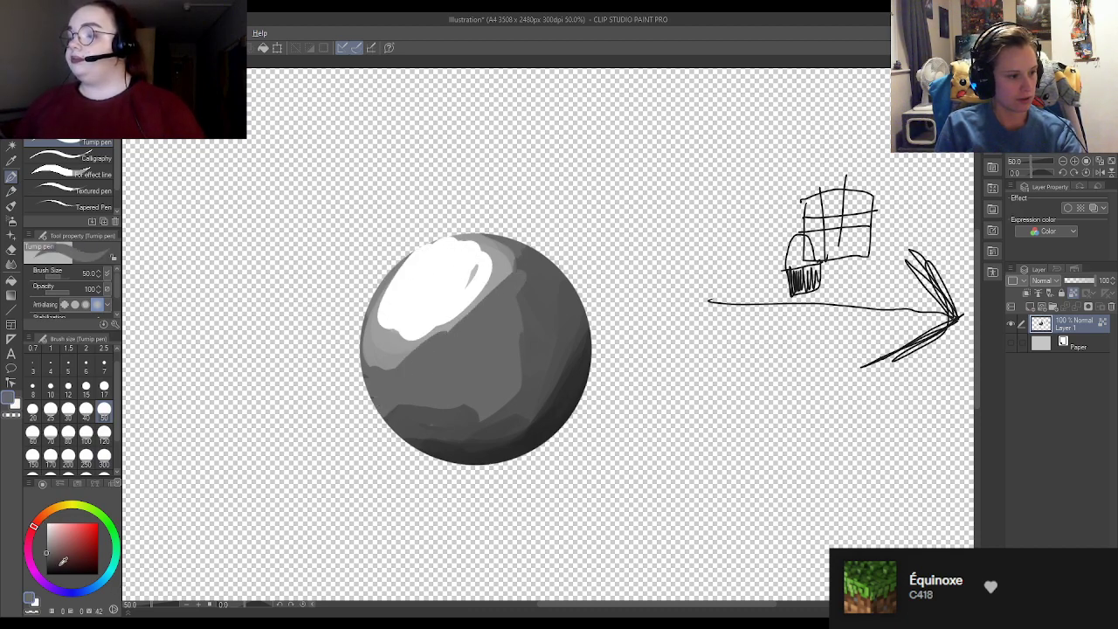
pyautogui.click(46, 574)
pyautogui.moveTo(389, 424)
pyautogui.mouseDown()
pyautogui.moveTo(474, 423)
pyautogui.moveTo(450, 443)
pyautogui.moveTo(414, 444)
pyautogui.moveTo(465, 473)
pyautogui.moveTo(538, 417)
pyautogui.moveTo(574, 348)
pyautogui.moveTo(578, 319)
pyautogui.moveTo(566, 320)
pyautogui.moveTo(569, 343)
pyautogui.moveTo(569, 316)
pyautogui.mouseUp()
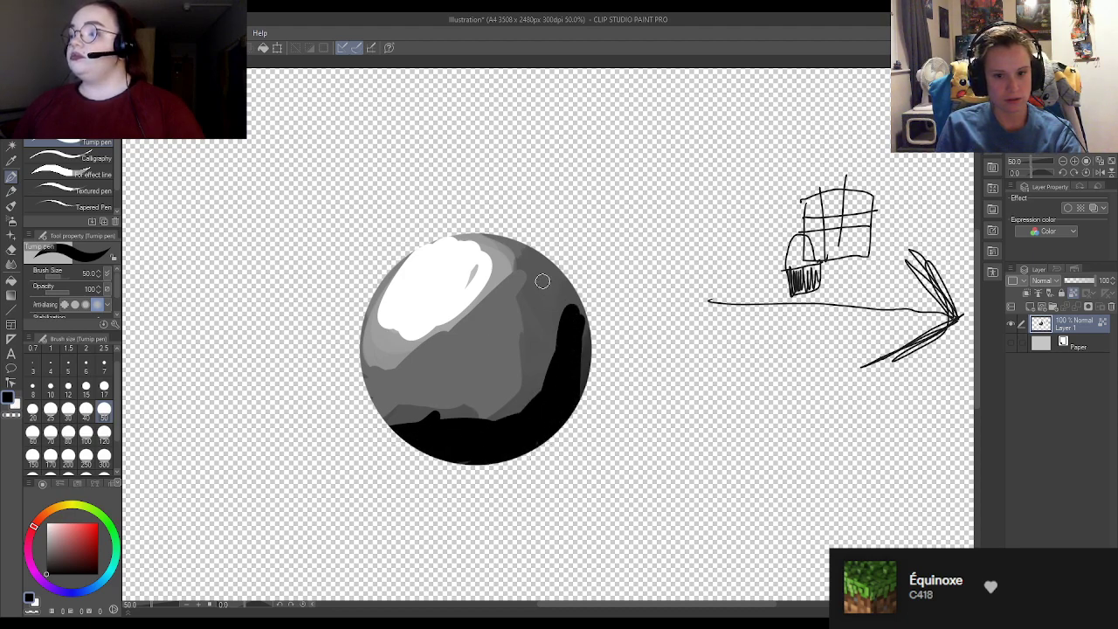
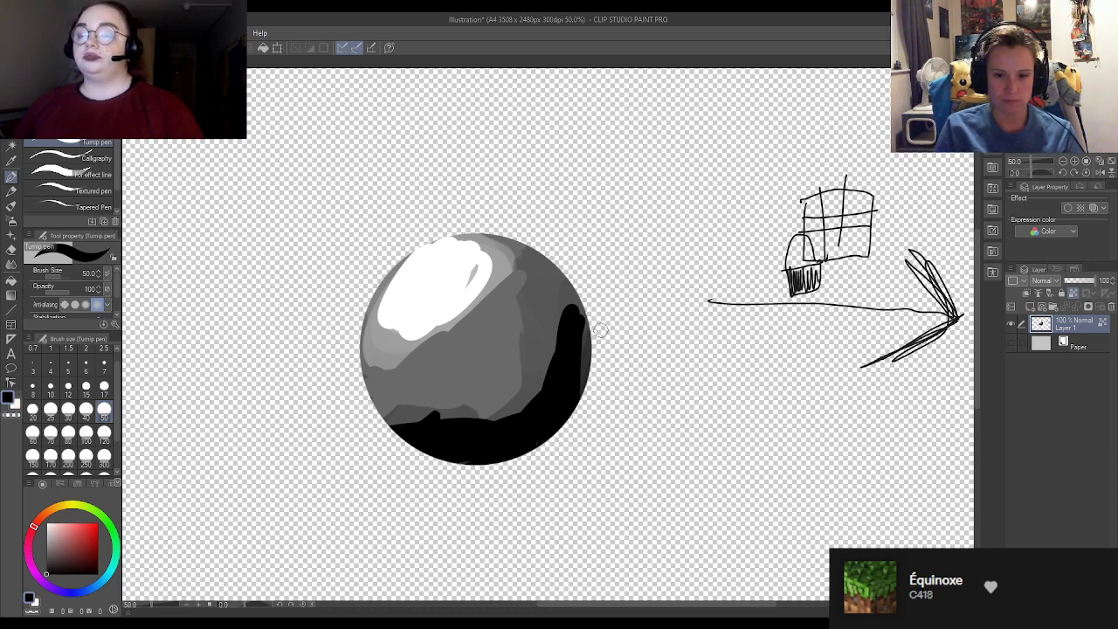
# Step: Widen the sphere's mid-grey area up to the highlight and shadow with a sampled grey, and fill the shadow out to the right edge in black
pyautogui.keyDown('alt'); pyautogui.click(517, 394); pyautogui.keyUp('alt')
pyautogui.moveTo(536, 302)
pyautogui.mouseDown()
pyautogui.moveTo(556, 283)
pyautogui.moveTo(484, 398)
pyautogui.moveTo(462, 381)
pyautogui.moveTo(440, 402)
pyautogui.moveTo(397, 393)
pyautogui.moveTo(501, 384)
pyautogui.moveTo(532, 411)
pyautogui.mouseUp()
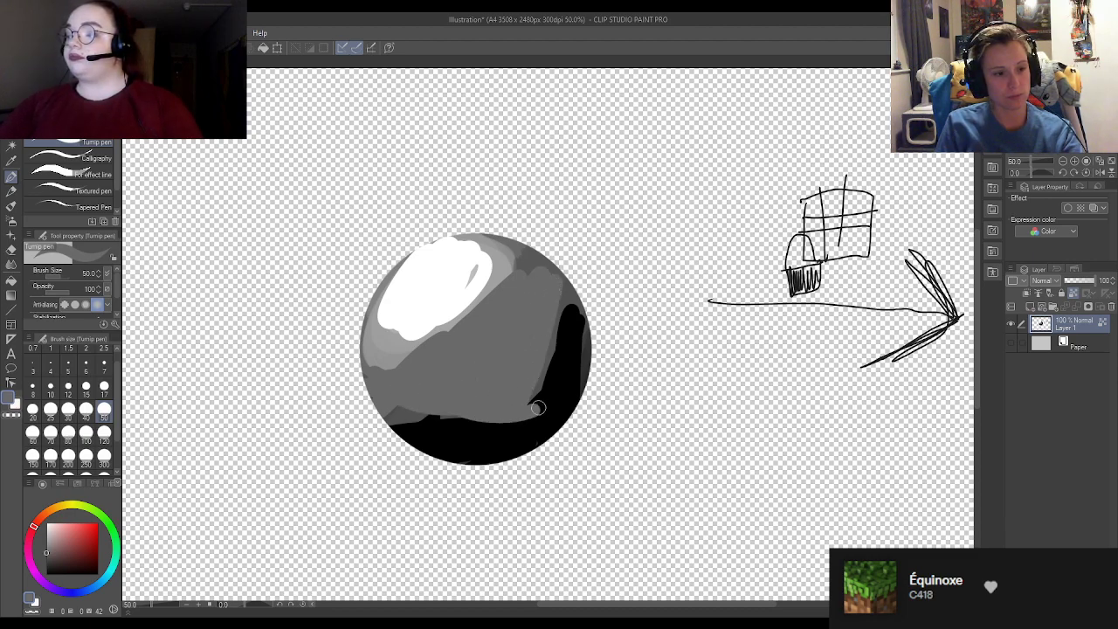
pyautogui.moveTo(539, 322)
pyautogui.mouseDown()
pyautogui.moveTo(539, 394)
pyautogui.moveTo(555, 354)
pyautogui.moveTo(546, 385)
pyautogui.mouseUp()
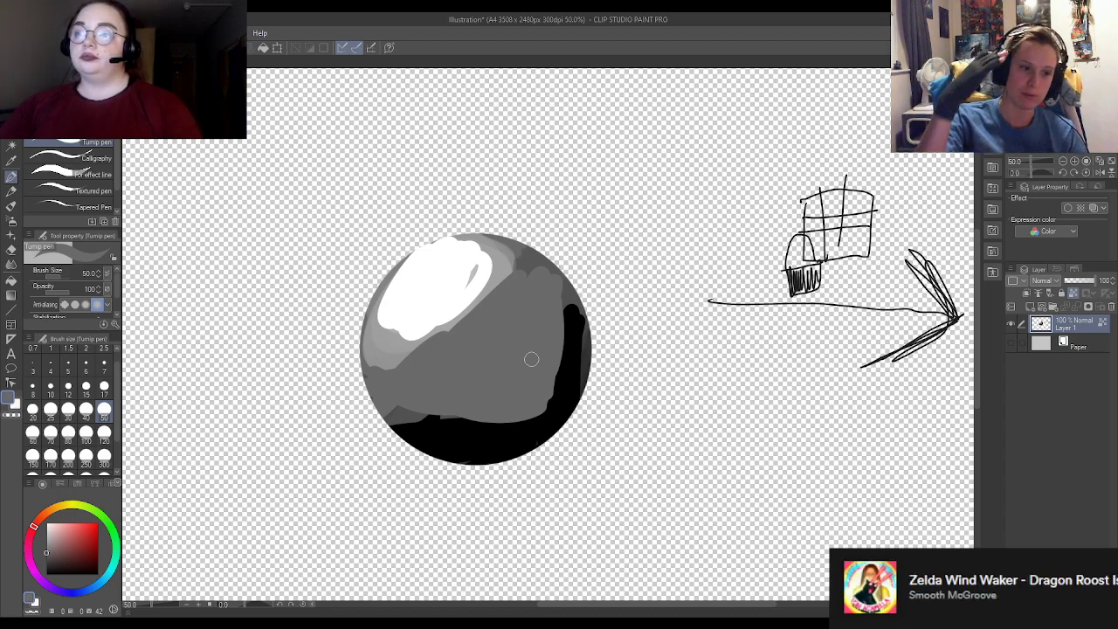
pyautogui.scroll(-3, 451, 227)
pyautogui.scroll(4, 435, 317)
pyautogui.moveTo(403, 339); pyautogui.dragTo(450, 304)
pyautogui.moveTo(46, 572); pyautogui.dragTo(46, 584)
pyautogui.moveTo(512, 403)
pyautogui.mouseDown()
pyautogui.moveTo(602, 398)
pyautogui.moveTo(537, 435)
pyautogui.mouseUp()
pyautogui.press('x')
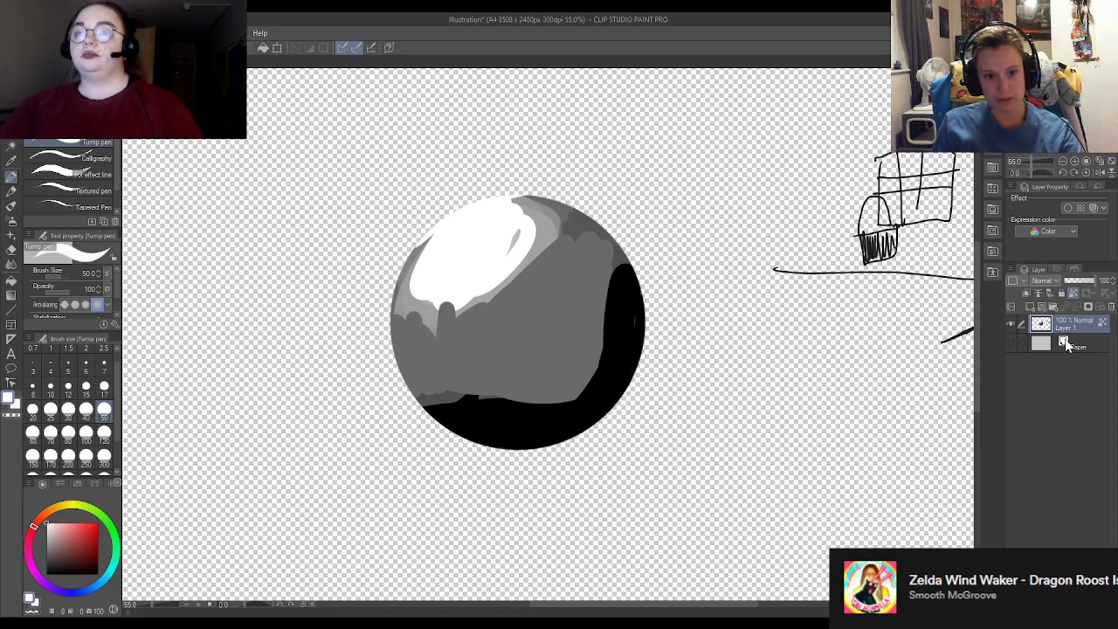
# Step: Add new layers and draw a red light-source circle with an arrow pointing at the sphere's upper left
pyautogui.click(1032, 307)
pyautogui.click(1031, 307)
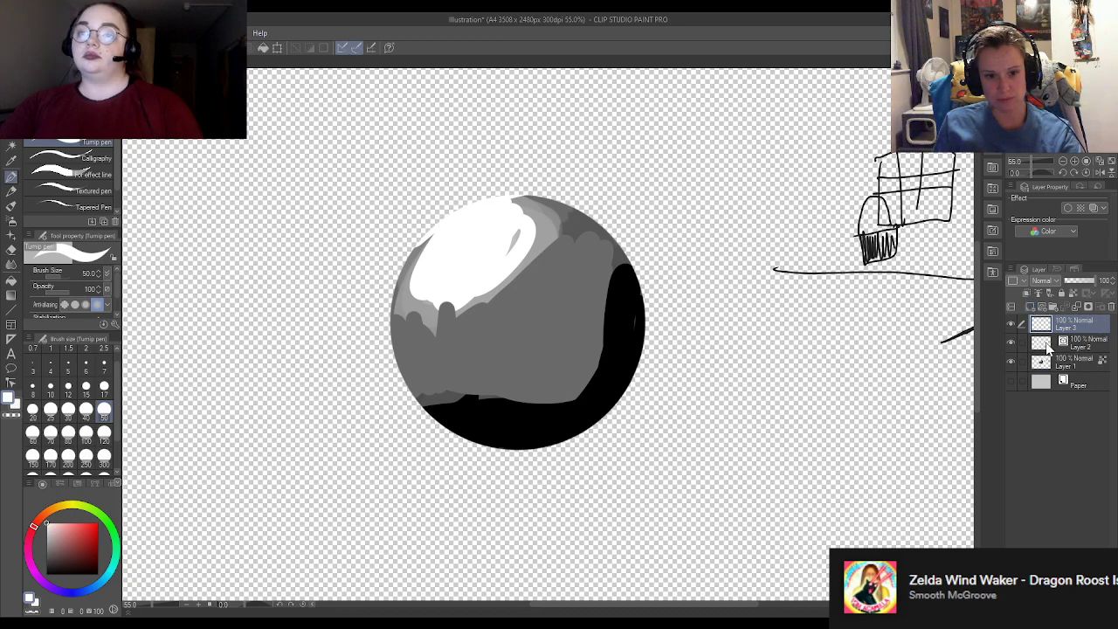
pyautogui.scroll(-2, 782, 293)
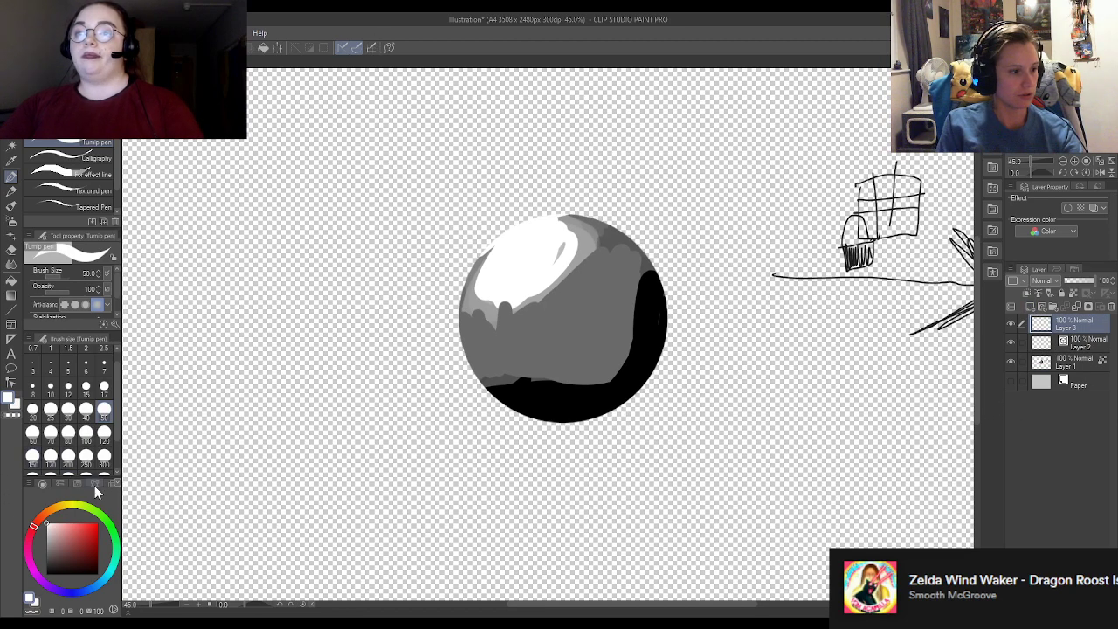
pyautogui.click(93, 525)
pyautogui.moveTo(393, 144)
pyautogui.mouseDown()
pyautogui.moveTo(388, 188)
pyautogui.moveTo(347, 155)
pyautogui.moveTo(414, 163)
pyautogui.moveTo(414, 128)
pyautogui.moveTo(409, 150)
pyautogui.moveTo(485, 223)
pyautogui.mouseUp()
pyautogui.moveTo(420, 204)
pyautogui.mouseDown()
pyautogui.moveTo(485, 225)
pyautogui.moveTo(485, 162)
pyautogui.mouseUp()
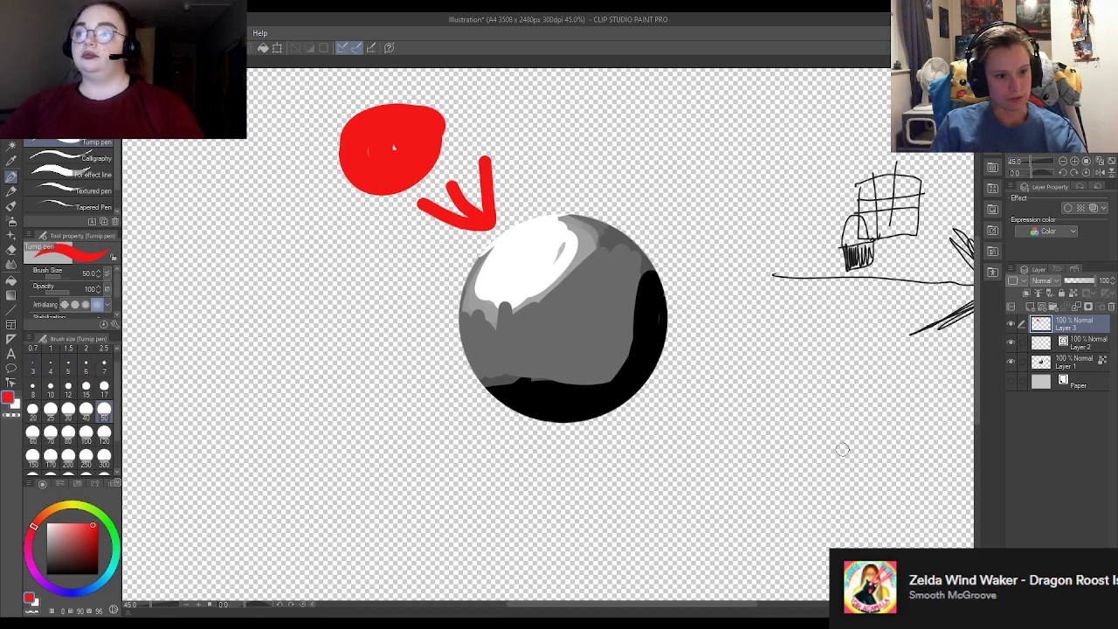
# Step: Undo the red light-source circle, its arrow and the topmost new layer
pyautogui.hotkey('ctrl', 'z')
pyautogui.hotkey('ctrl', 'z')
pyautogui.hotkey('ctrl', 'z')
pyautogui.hotkey('ctrl', 'z')
pyautogui.hotkey('ctrl', 'z')
pyautogui.hotkey('ctrl', 'z')
pyautogui.hotkey('ctrl', 'z')
pyautogui.hotkey('ctrl', 'z')
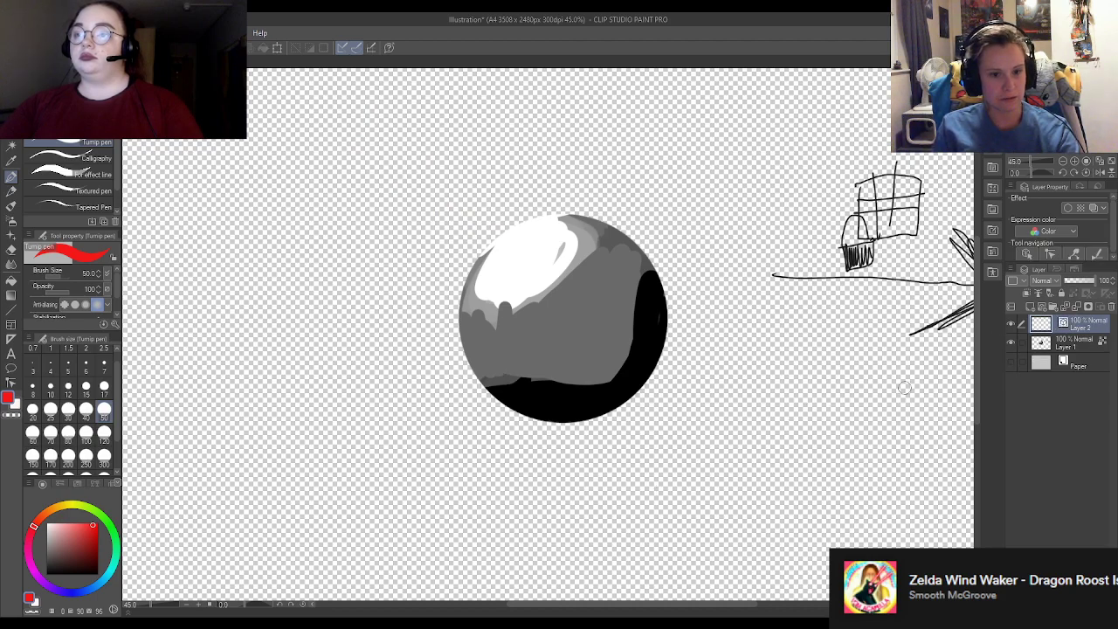
# Step: Draw a red light-source dot below the sphere with an arrow pointing at its lower right edge, on a raster layer above Layer 1
pyautogui.click(568, 244)
pyautogui.moveTo(784, 548)
pyautogui.mouseDown()
pyautogui.moveTo(668, 429)
pyautogui.moveTo(768, 455)
pyautogui.mouseUp()
pyautogui.moveTo(667, 426); pyautogui.dragTo(681, 526)
pyautogui.moveTo(834, 539)
pyautogui.mouseDown()
pyautogui.moveTo(812, 572)
pyautogui.moveTo(805, 562)
pyautogui.mouseUp()
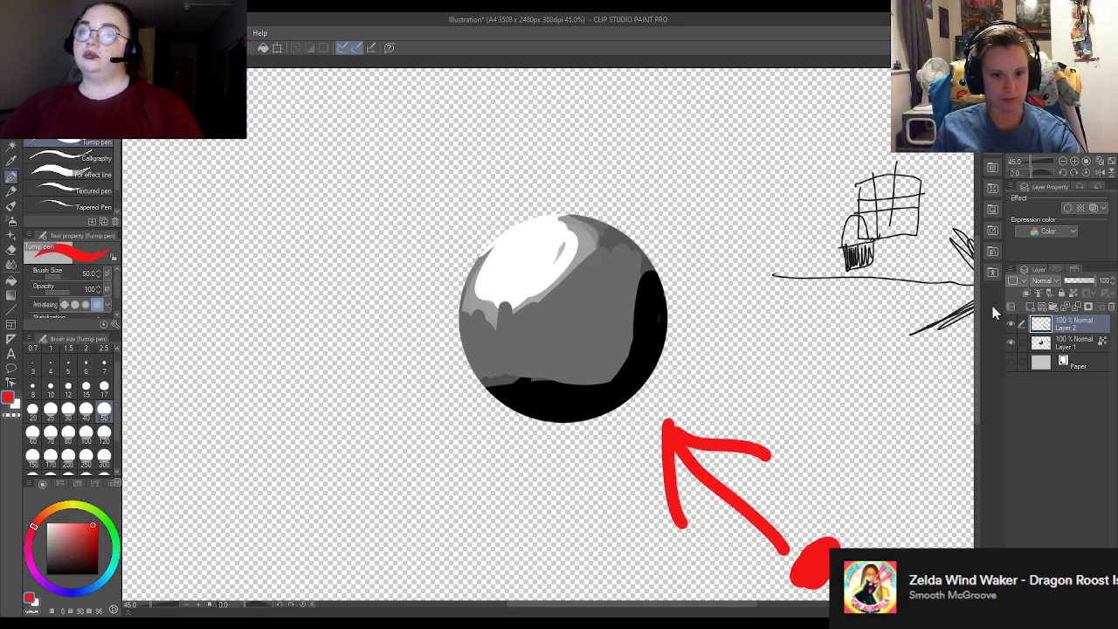
# Step: Cover the whole sphere on Layer 1 in flat mid-grey with the Turnip pen at size 300
pyautogui.click(1076, 342)
pyautogui.click(104, 463)
pyautogui.moveTo(492, 350)
pyautogui.mouseDown()
pyautogui.moveTo(586, 375)
pyautogui.moveTo(518, 352)
pyautogui.moveTo(544, 393)
pyautogui.moveTo(603, 382)
pyautogui.mouseUp()
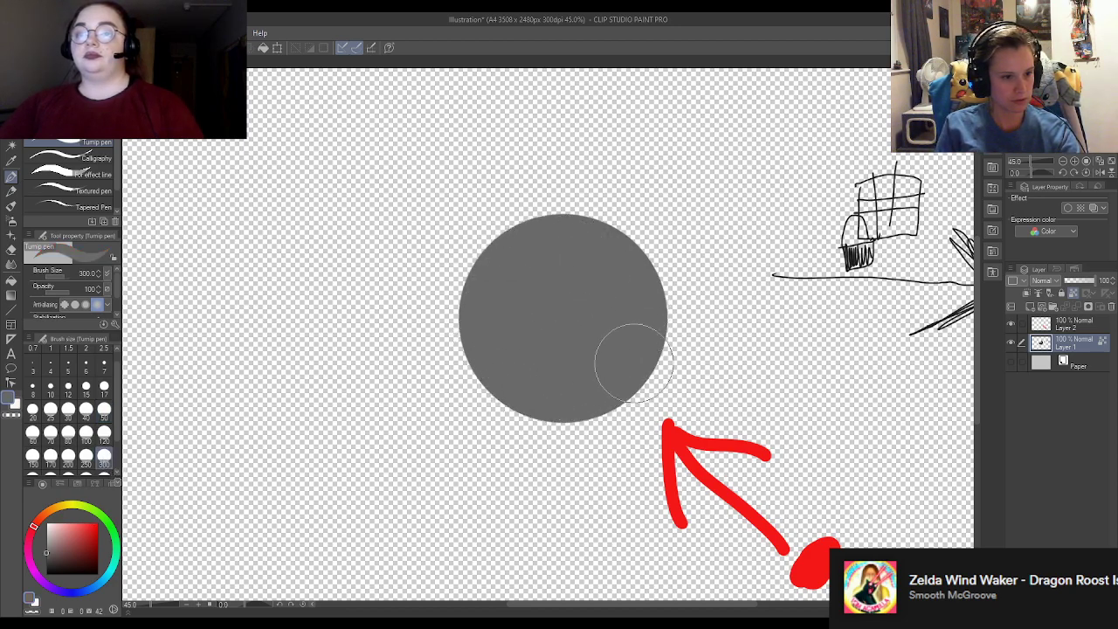
# Step: Paint a white highlight on the sphere's lower right, facing the red arrow, with the Turnip pen at size 50
pyautogui.click(33, 408)
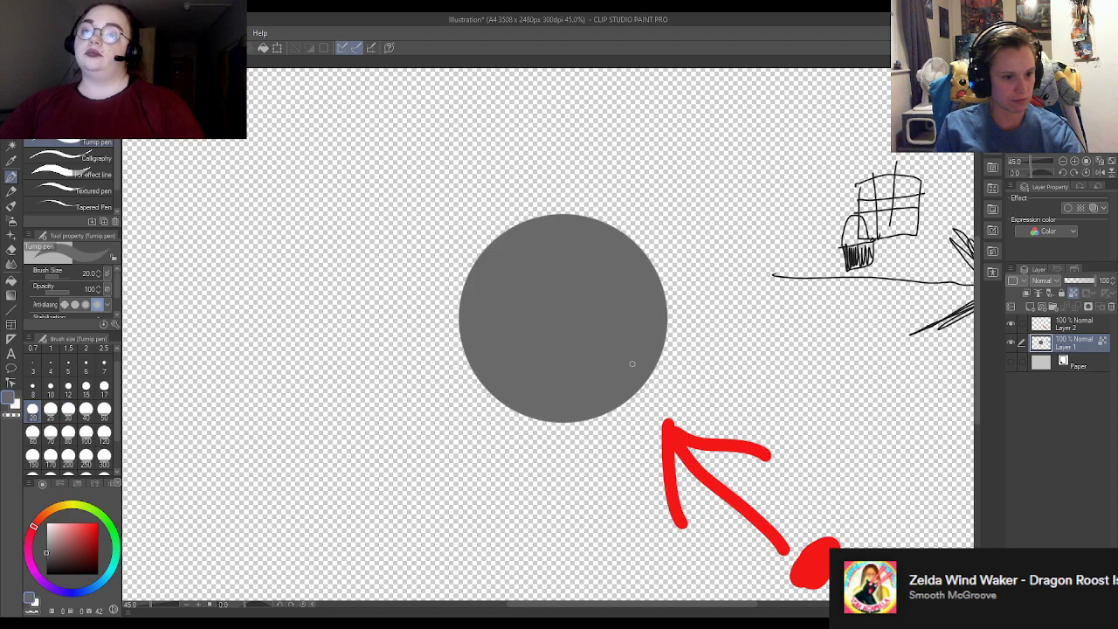
pyautogui.press('x')
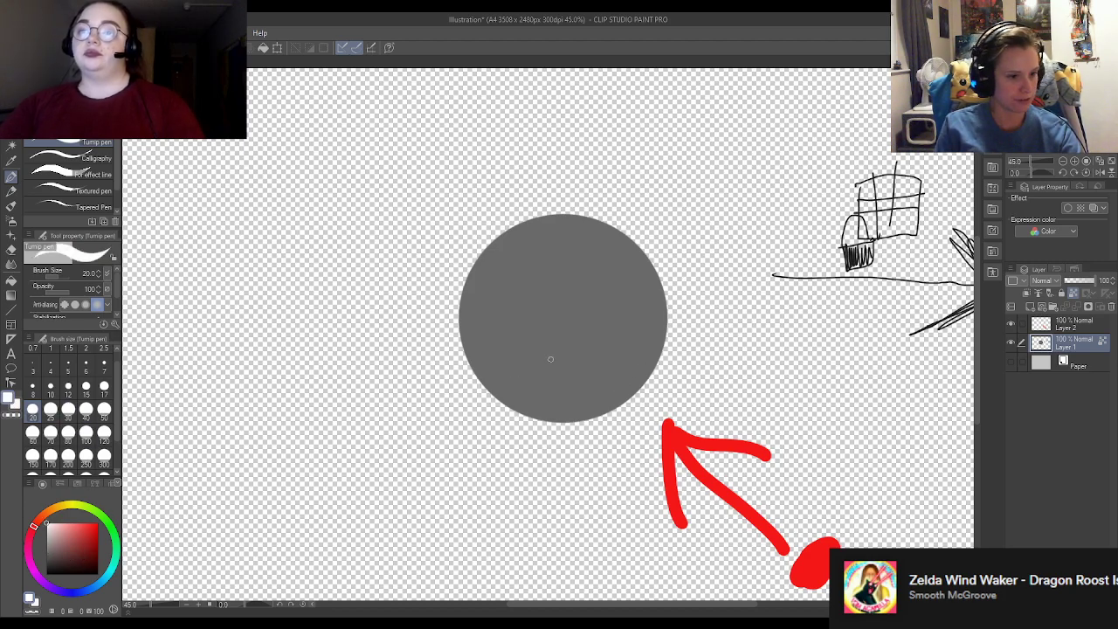
pyautogui.click(104, 408)
pyautogui.moveTo(583, 395)
pyautogui.mouseDown()
pyautogui.moveTo(627, 371)
pyautogui.moveTo(585, 384)
pyautogui.moveTo(600, 401)
pyautogui.moveTo(622, 361)
pyautogui.moveTo(574, 398)
pyautogui.moveTo(618, 380)
pyautogui.moveTo(631, 355)
pyautogui.mouseUp()
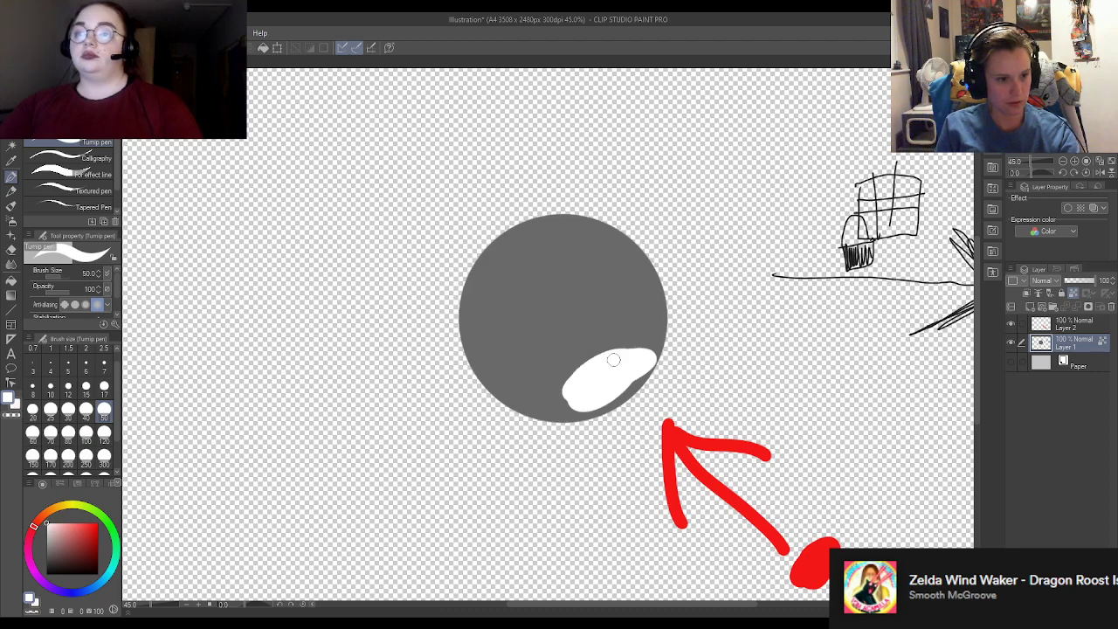
# Step: Paint a black shadow along the sphere's upper left edge, enlarge the white highlight upward, and return to the mid-grey colour
pyautogui.press('x')
pyautogui.moveTo(463, 332); pyautogui.dragTo(541, 217)
pyautogui.moveTo(485, 249)
pyautogui.mouseDown()
pyautogui.moveTo(573, 217)
pyautogui.moveTo(610, 225)
pyautogui.mouseUp()
pyautogui.moveTo(472, 289)
pyautogui.mouseDown()
pyautogui.moveTo(464, 329)
pyautogui.moveTo(480, 282)
pyautogui.moveTo(469, 345)
pyautogui.mouseUp()
pyautogui.moveTo(541, 229)
pyautogui.mouseDown()
pyautogui.moveTo(616, 234)
pyautogui.moveTo(517, 250)
pyautogui.moveTo(472, 371)
pyautogui.mouseUp()
pyautogui.moveTo(505, 267); pyautogui.dragTo(479, 391)
pyautogui.moveTo(499, 289); pyautogui.dragTo(529, 248)
pyautogui.moveTo(591, 227); pyautogui.dragTo(651, 239)
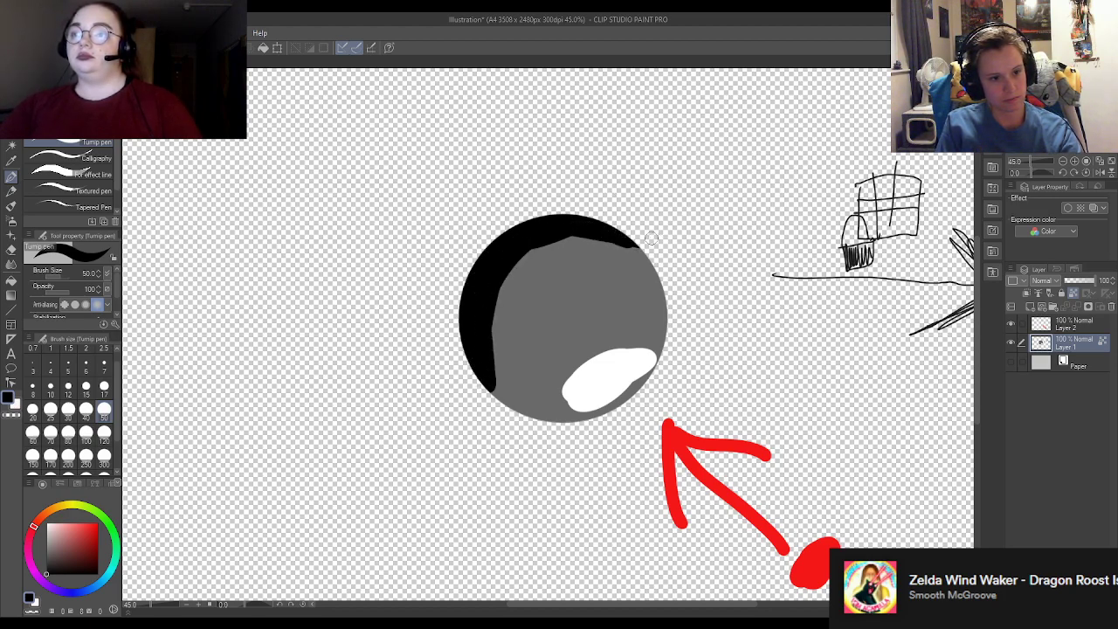
pyautogui.moveTo(627, 371)
pyautogui.mouseDown()
pyautogui.moveTo(623, 339)
pyautogui.moveTo(600, 359)
pyautogui.moveTo(616, 417)
pyautogui.moveTo(603, 414)
pyautogui.moveTo(673, 336)
pyautogui.moveTo(642, 388)
pyautogui.moveTo(656, 327)
pyautogui.moveTo(626, 321)
pyautogui.moveTo(611, 359)
pyautogui.moveTo(640, 348)
pyautogui.moveTo(613, 379)
pyautogui.moveTo(616, 369)
pyautogui.moveTo(592, 386)
pyautogui.moveTo(574, 382)
pyautogui.moveTo(594, 354)
pyautogui.mouseUp()
pyautogui.press('x')
pyautogui.press('x')
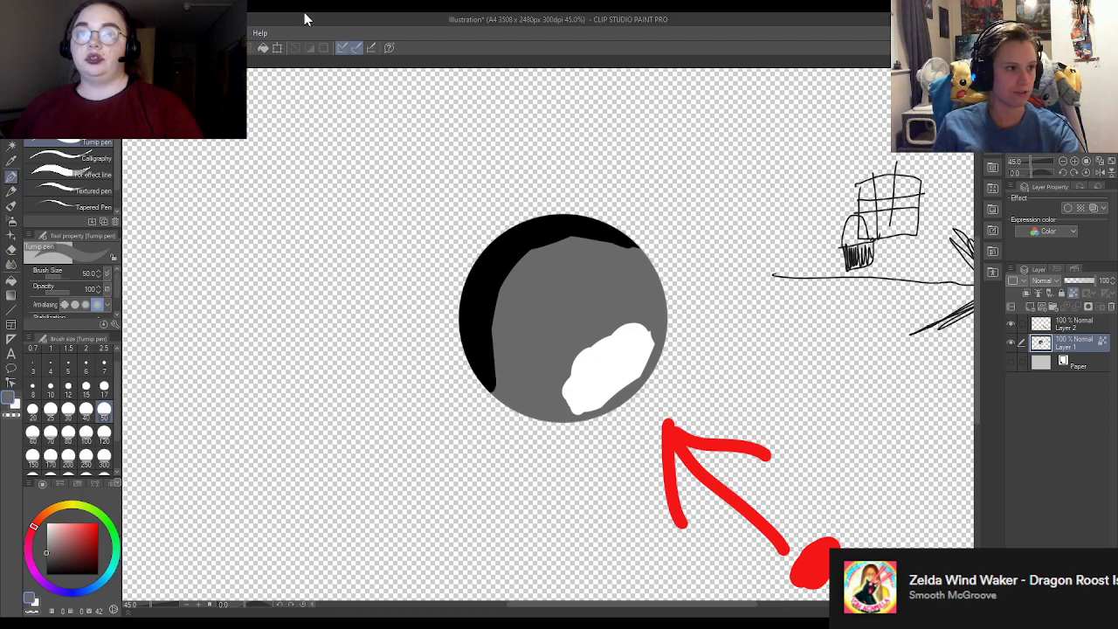
# Step: Examine the light and shadow on the rounded chair post in the "Stream Time!" painting, and return to the sphere illustration
pyautogui.hotkey('ctrl', 'Tab')
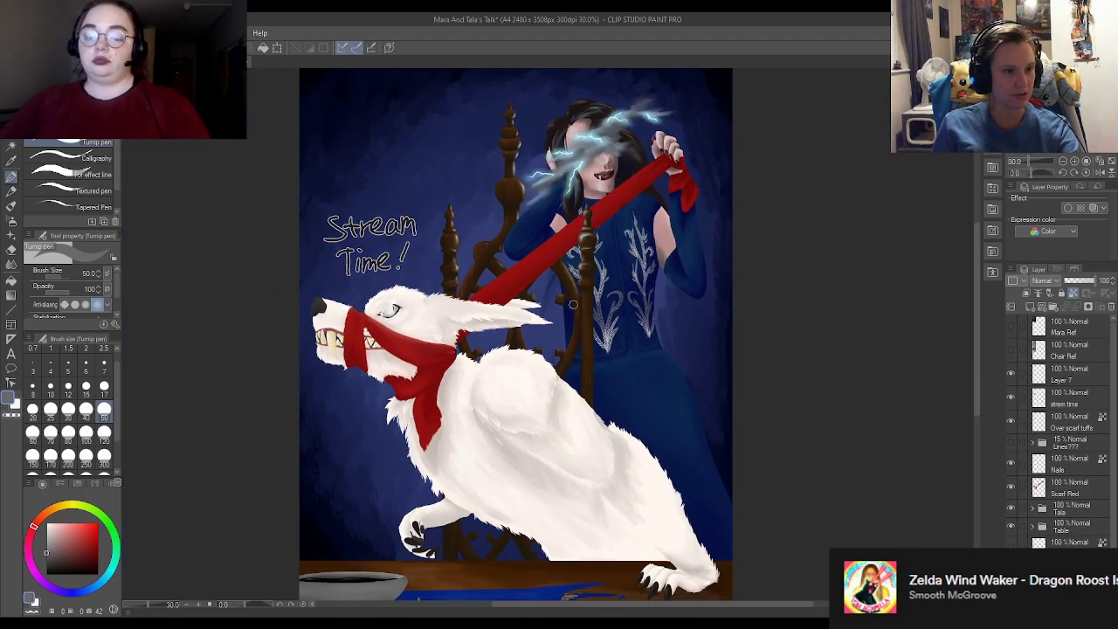
pyautogui.scroll(1, 441, 280)
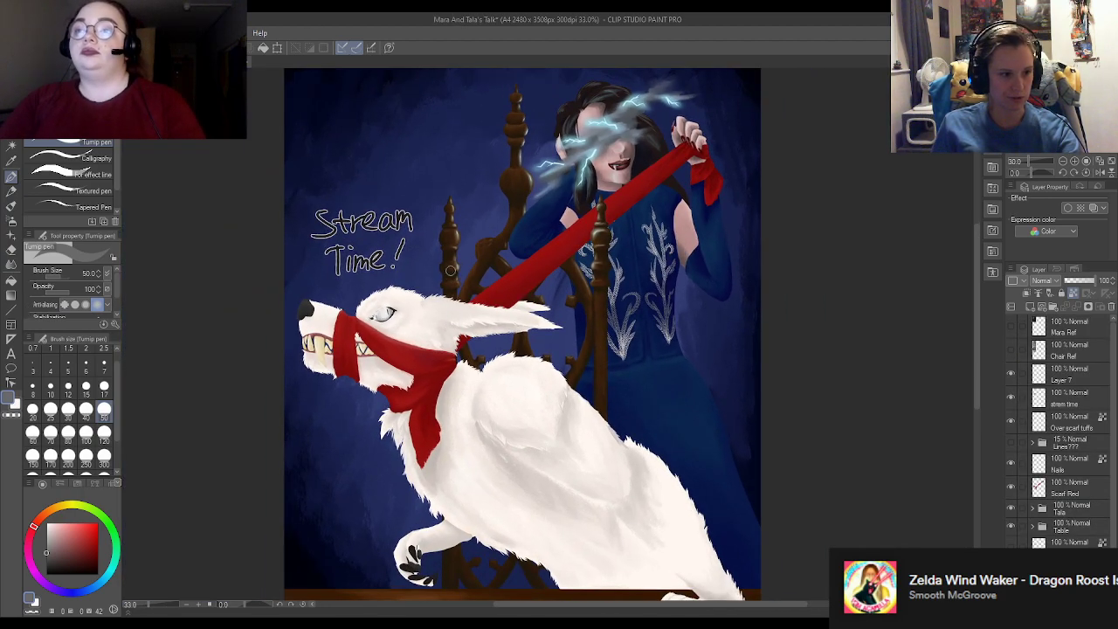
pyautogui.scroll(6, 482, 208)
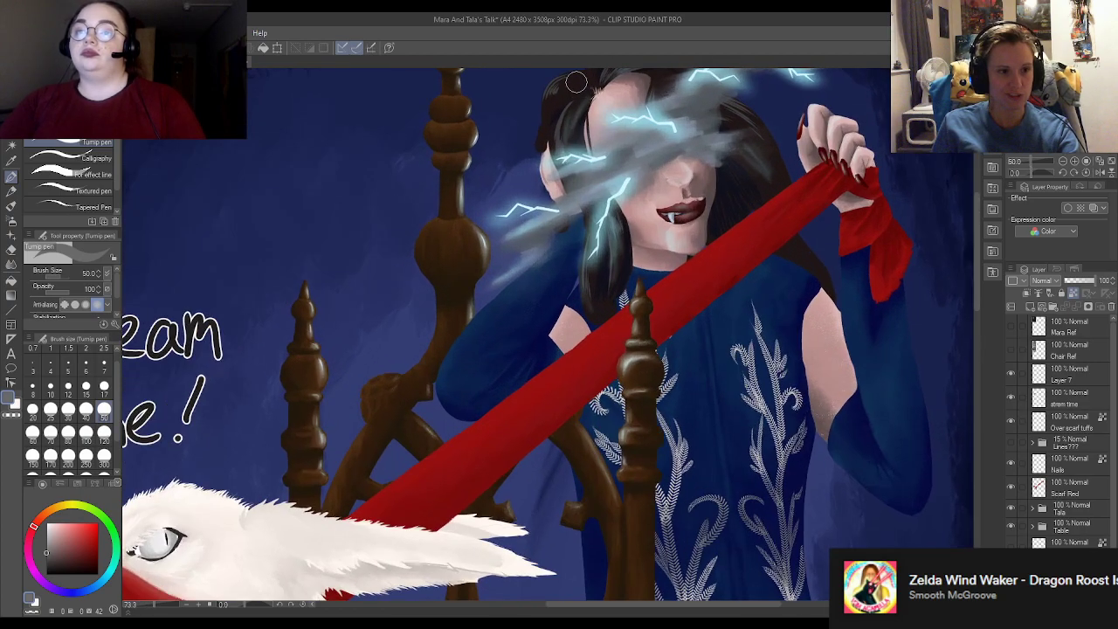
pyautogui.scroll(2, 435, 172)
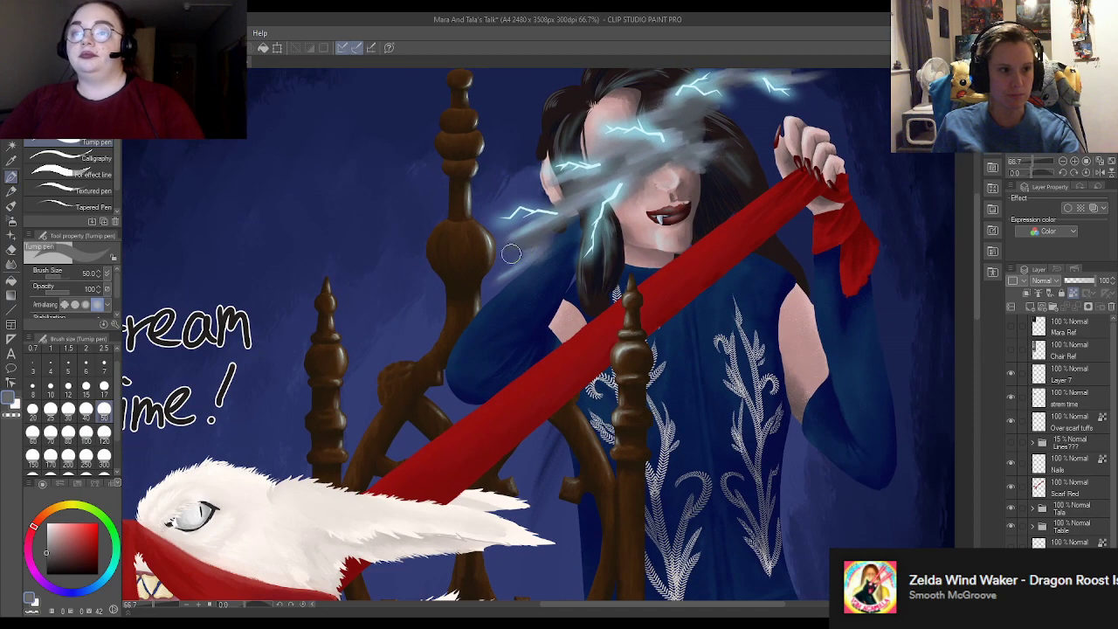
pyautogui.scroll(8, 435, 172)
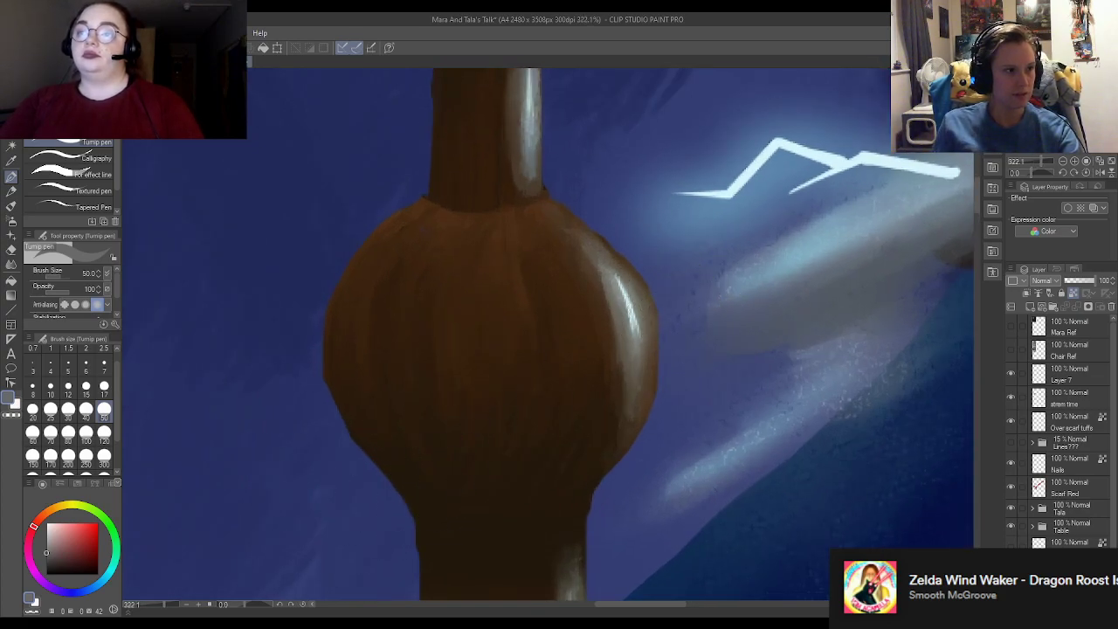
pyautogui.click(157, 62)
pyautogui.scroll(-3, 717, 256)
pyautogui.scroll(4, 698, 251)
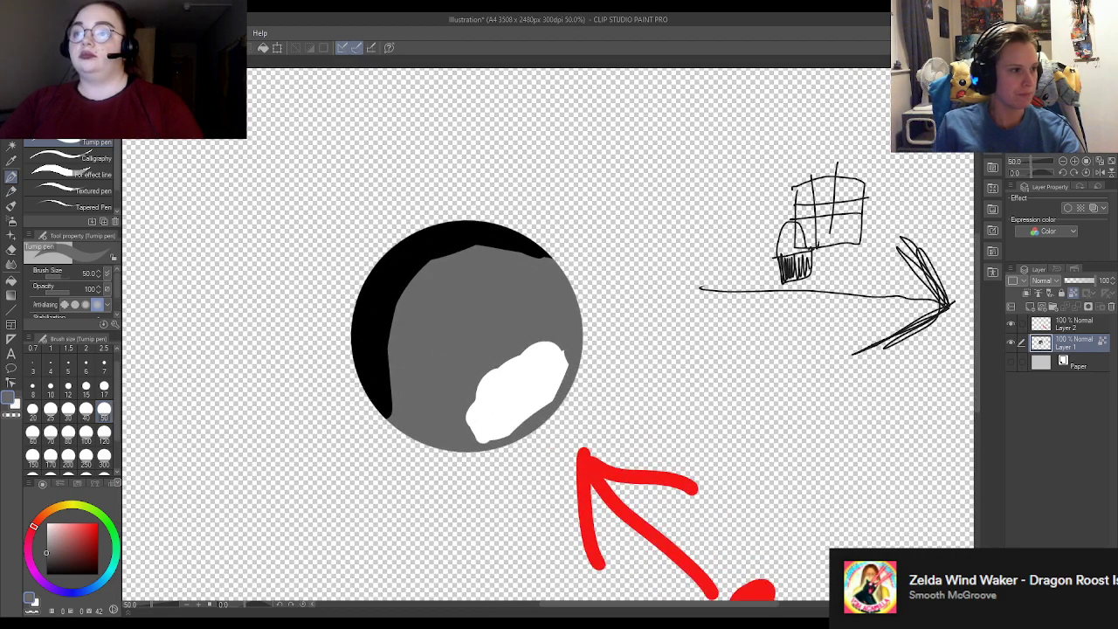
# Step: Blend the sphere's black, grey and white areas into smooth gradients with the Blur tool at size 300
pyautogui.click(11, 264)
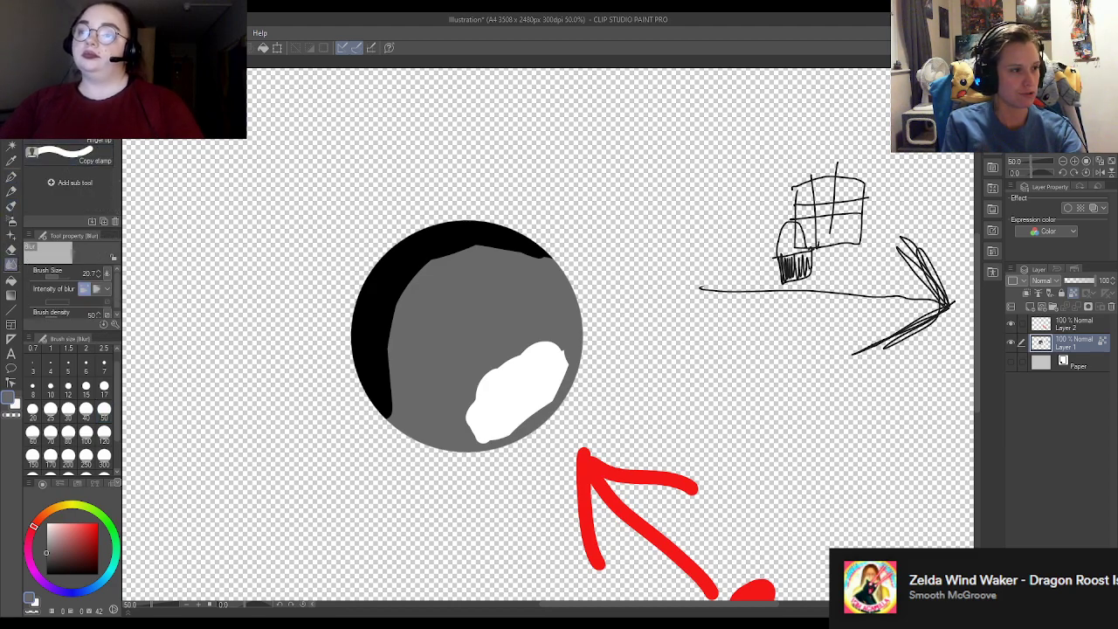
pyautogui.click(104, 463)
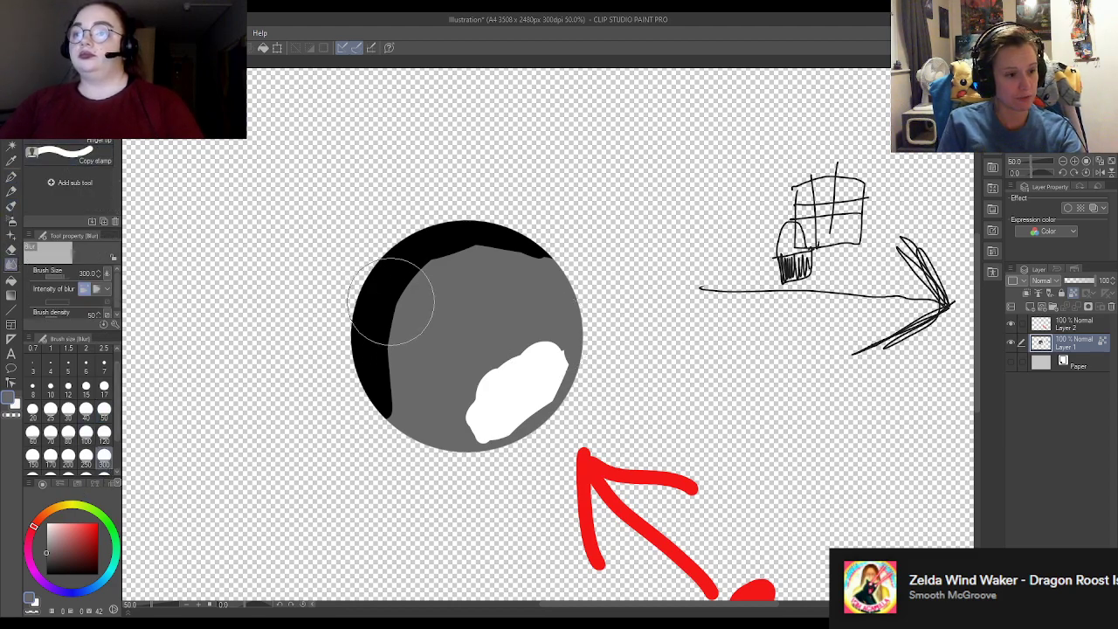
pyautogui.moveTo(420, 311)
pyautogui.mouseDown()
pyautogui.moveTo(429, 305)
pyautogui.moveTo(429, 337)
pyautogui.moveTo(453, 290)
pyautogui.moveTo(434, 289)
pyautogui.moveTo(452, 282)
pyautogui.moveTo(419, 327)
pyautogui.moveTo(428, 367)
pyautogui.moveTo(411, 369)
pyautogui.moveTo(411, 350)
pyautogui.moveTo(489, 267)
pyautogui.moveTo(479, 276)
pyautogui.moveTo(532, 274)
pyautogui.moveTo(491, 282)
pyautogui.moveTo(449, 312)
pyautogui.moveTo(397, 380)
pyautogui.moveTo(411, 381)
pyautogui.moveTo(427, 292)
pyautogui.moveTo(507, 370)
pyautogui.moveTo(501, 362)
pyautogui.moveTo(487, 379)
pyautogui.moveTo(495, 429)
pyautogui.moveTo(554, 404)
pyautogui.moveTo(568, 376)
pyautogui.moveTo(550, 332)
pyautogui.moveTo(449, 424)
pyautogui.moveTo(527, 352)
pyautogui.moveTo(559, 354)
pyautogui.mouseUp()
pyautogui.scroll(-3, 729, 366)
pyautogui.scroll(2, 594, 349)
pyautogui.scroll(1, 544, 323)
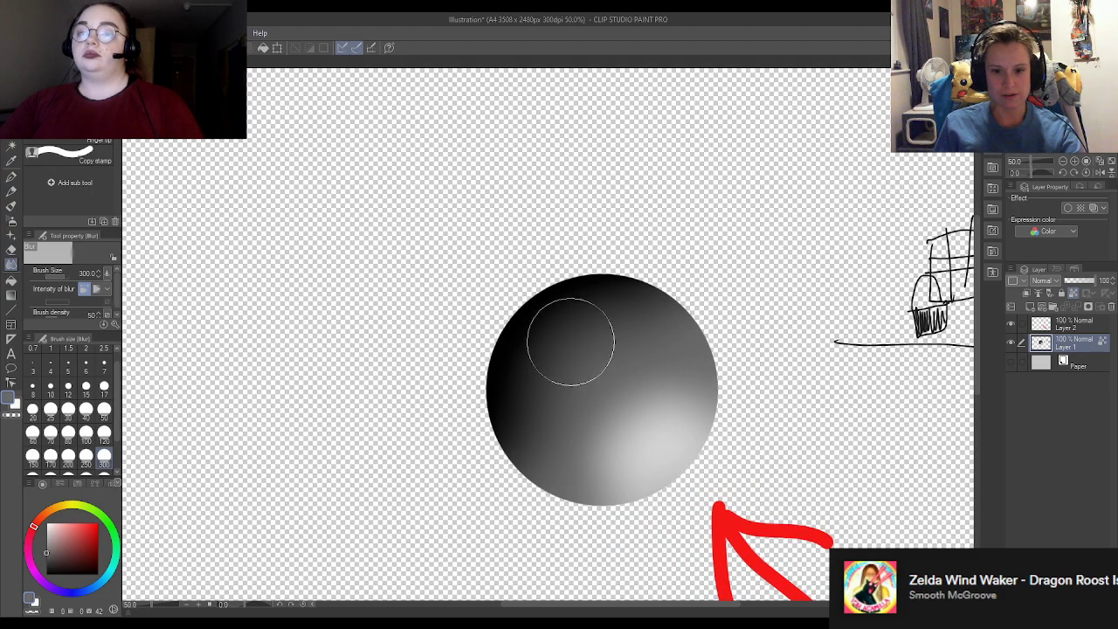
# Step: Add a thin grey reflected-light rim along the sphere's upper left edge with the Turnip pen at size 17, and blur it at size 50
pyautogui.click(87, 388)
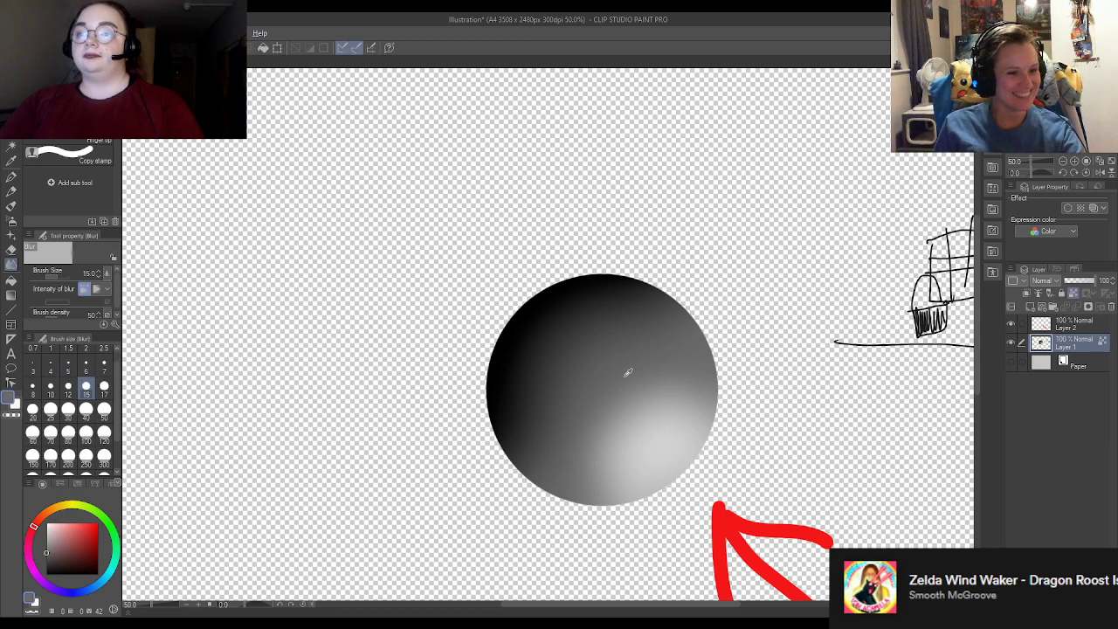
pyautogui.click(10, 176)
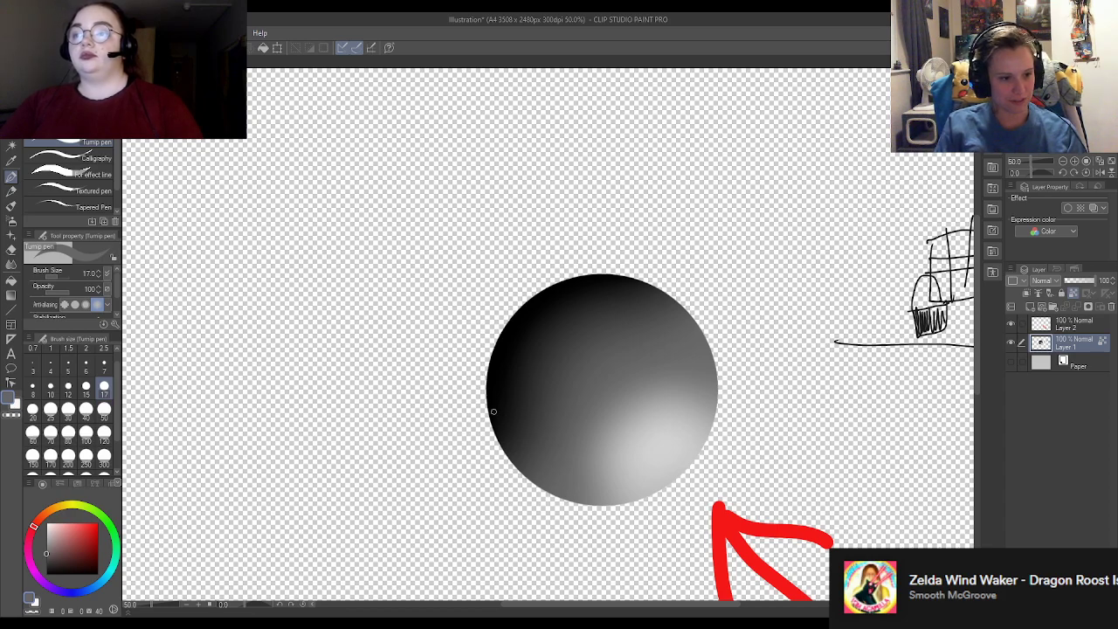
pyautogui.moveTo(505, 453)
pyautogui.mouseDown()
pyautogui.moveTo(488, 403)
pyautogui.moveTo(513, 463)
pyautogui.moveTo(485, 366)
pyautogui.moveTo(492, 415)
pyautogui.moveTo(493, 342)
pyautogui.moveTo(487, 397)
pyautogui.moveTo(522, 307)
pyautogui.moveTo(495, 348)
pyautogui.moveTo(570, 271)
pyautogui.moveTo(498, 329)
pyautogui.moveTo(547, 286)
pyautogui.mouseUp()
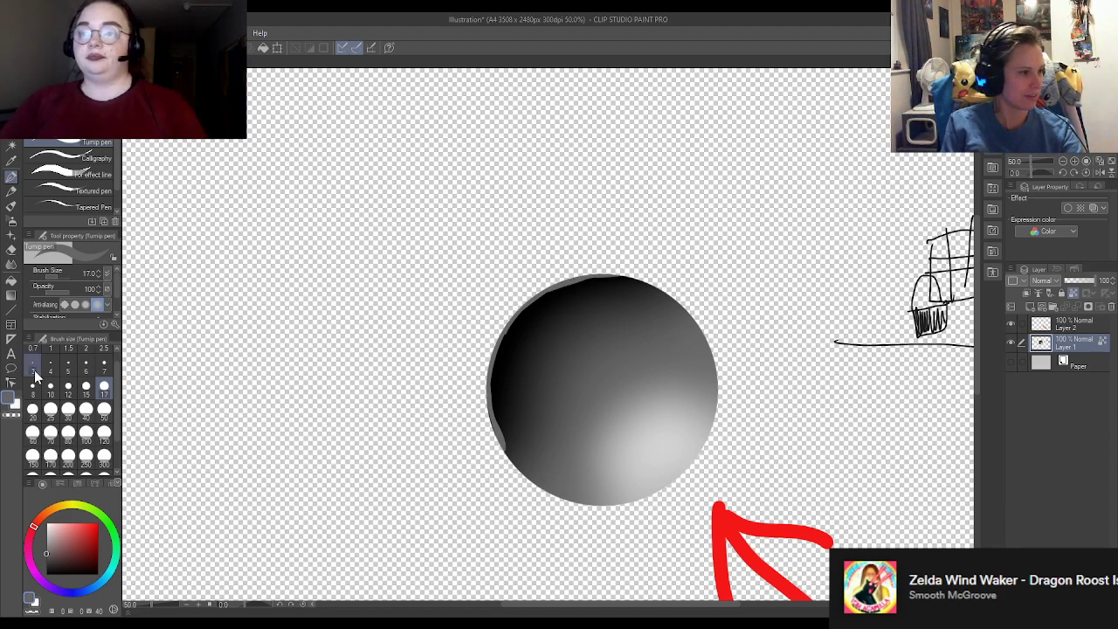
pyautogui.click(10, 264)
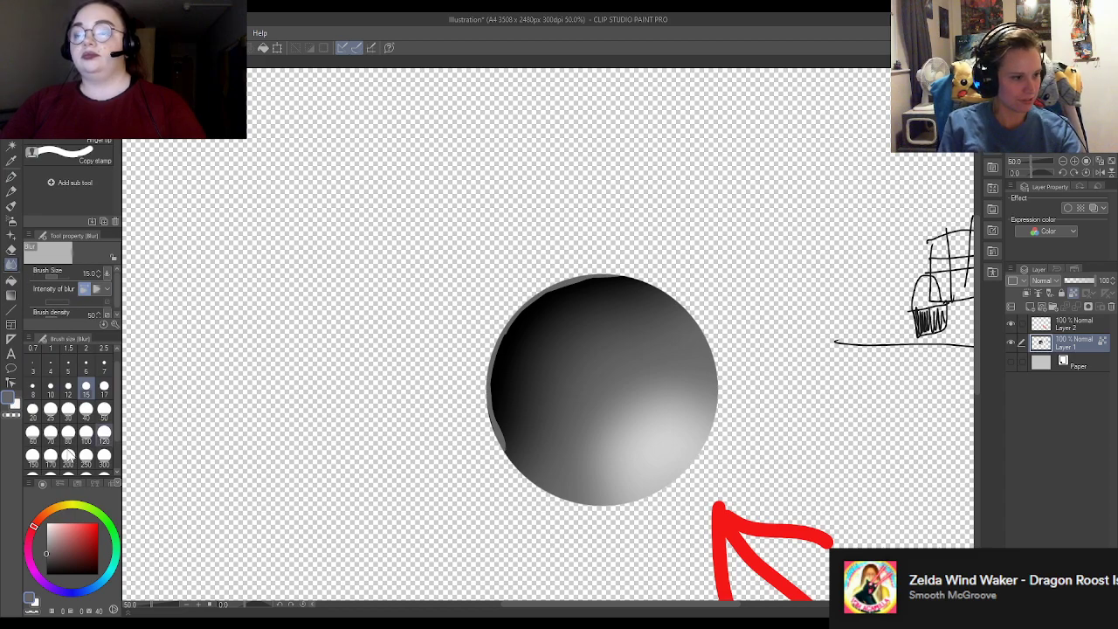
pyautogui.click(104, 408)
pyautogui.moveTo(496, 392)
pyautogui.mouseDown()
pyautogui.moveTo(502, 464)
pyautogui.moveTo(494, 374)
pyautogui.moveTo(503, 453)
pyautogui.moveTo(499, 372)
pyautogui.moveTo(516, 327)
pyautogui.moveTo(480, 387)
pyautogui.moveTo(506, 336)
pyautogui.moveTo(576, 279)
pyautogui.moveTo(566, 287)
pyautogui.moveTo(622, 278)
pyautogui.moveTo(541, 302)
pyautogui.moveTo(505, 349)
pyautogui.moveTo(509, 445)
pyautogui.moveTo(526, 469)
pyautogui.moveTo(500, 412)
pyautogui.moveTo(500, 353)
pyautogui.moveTo(537, 304)
pyautogui.moveTo(604, 280)
pyautogui.moveTo(545, 319)
pyautogui.mouseUp()
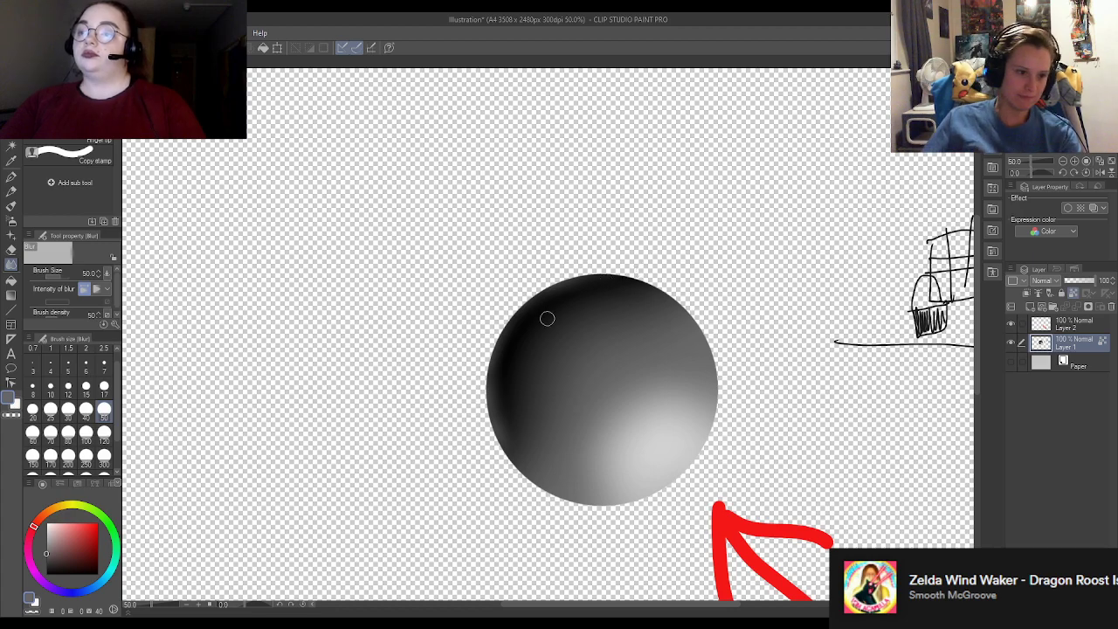
# Step: Repaint the whole shaded sphere in a flat medium blue with the Turnip pen at size 120
pyautogui.scroll(-5, 704, 429)
pyautogui.scroll(6, 682, 253)
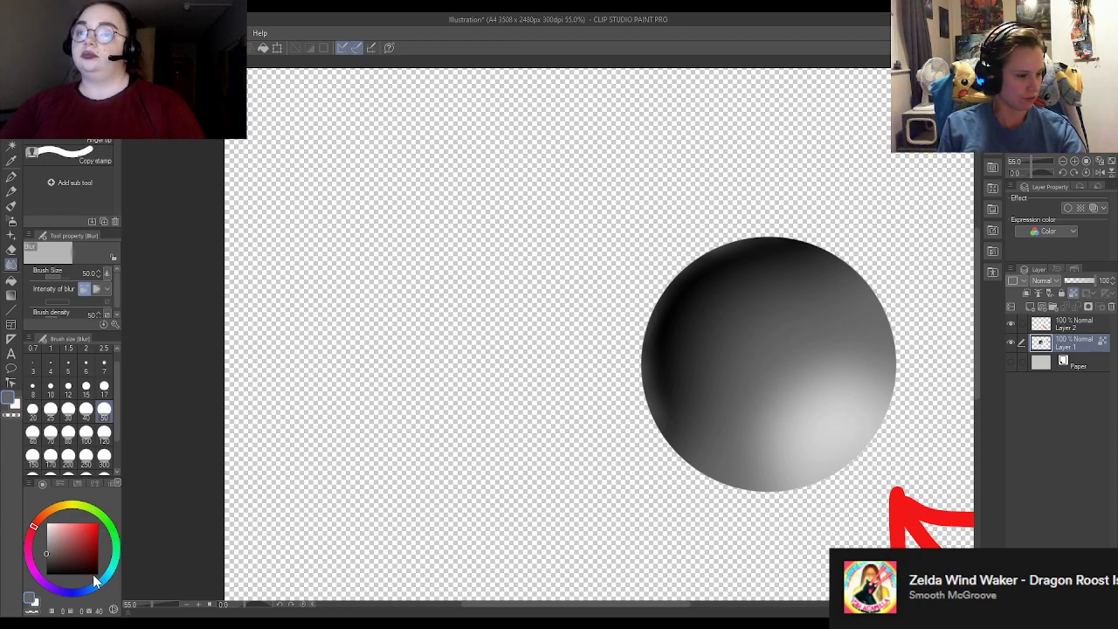
pyautogui.moveTo(96, 594); pyautogui.dragTo(87, 594)
pyautogui.click(83, 543)
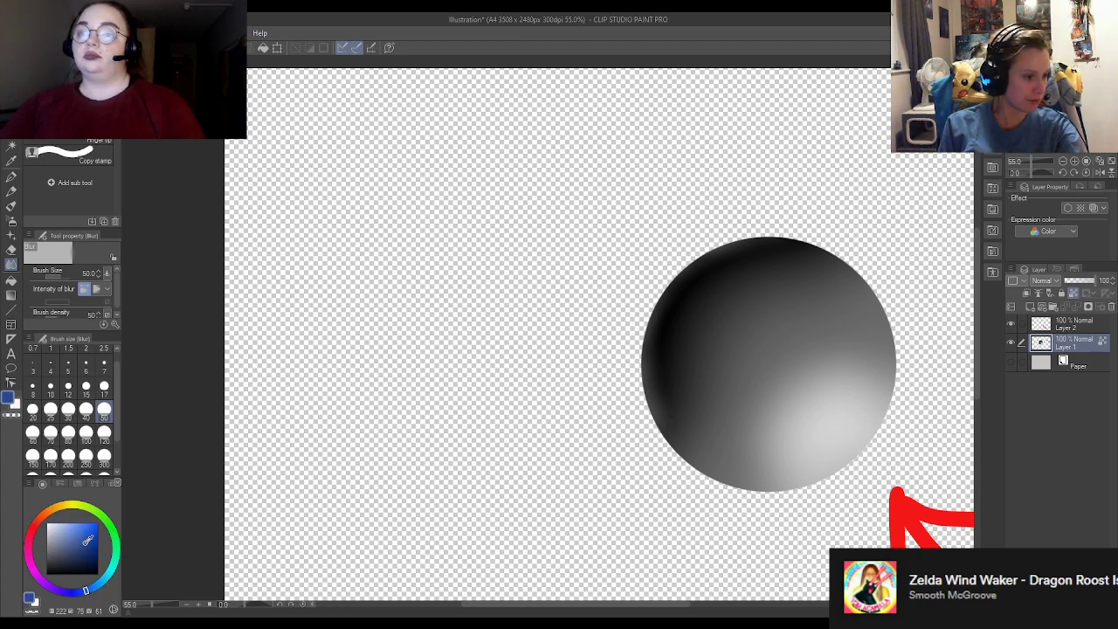
pyautogui.click(87, 539)
pyautogui.click(104, 583)
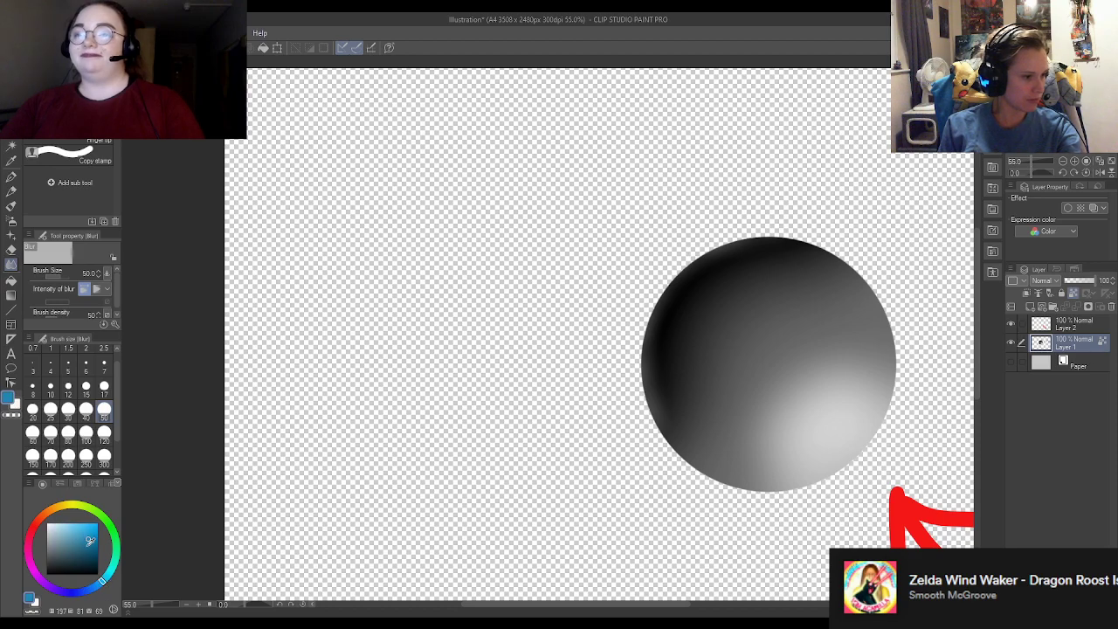
pyautogui.click(92, 544)
pyautogui.click(85, 432)
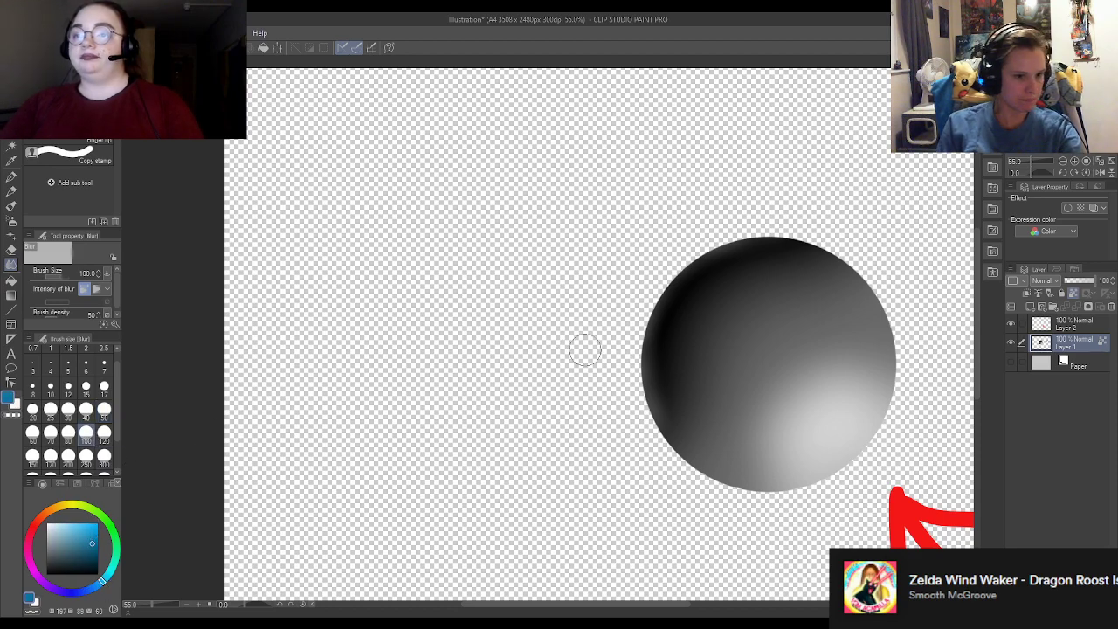
pyautogui.scroll(-3, 452, 363)
pyautogui.scroll(2, 444, 357)
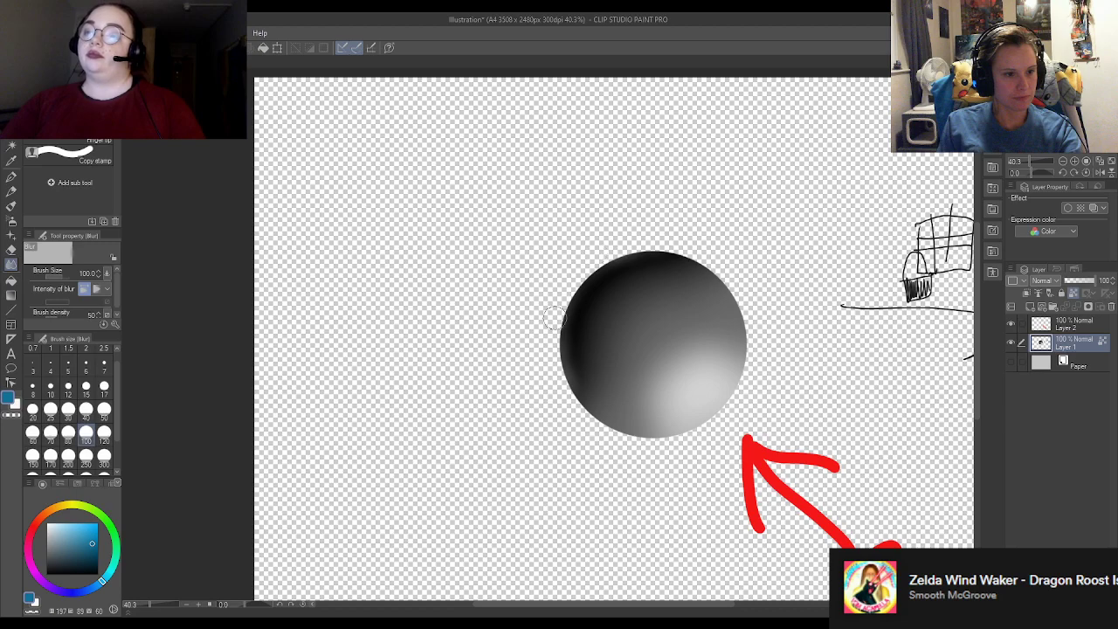
pyautogui.click(12, 175)
pyautogui.click(104, 431)
pyautogui.moveTo(548, 330)
pyautogui.mouseDown()
pyautogui.moveTo(629, 262)
pyautogui.moveTo(528, 397)
pyautogui.moveTo(661, 292)
pyautogui.moveTo(724, 292)
pyautogui.moveTo(685, 449)
pyautogui.mouseUp()
pyautogui.scroll(-2, 432, 313)
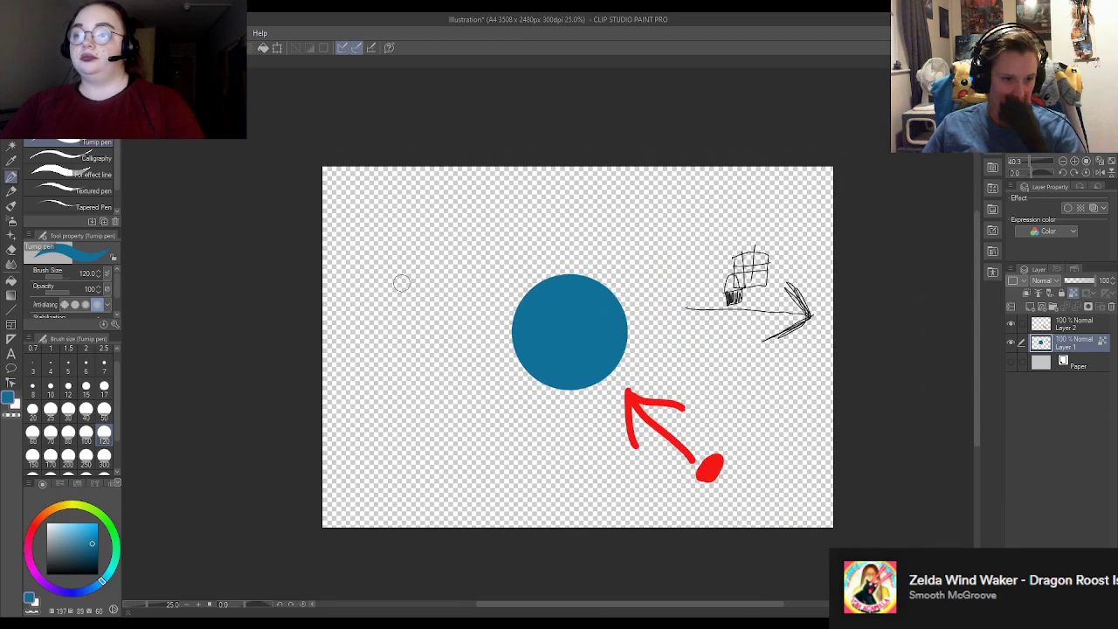
# Step: Paint a light purple patch along the blue sphere's lower right side, facing the red arrow, with the Turnip pen at size 50
pyautogui.scroll(2, 732, 426)
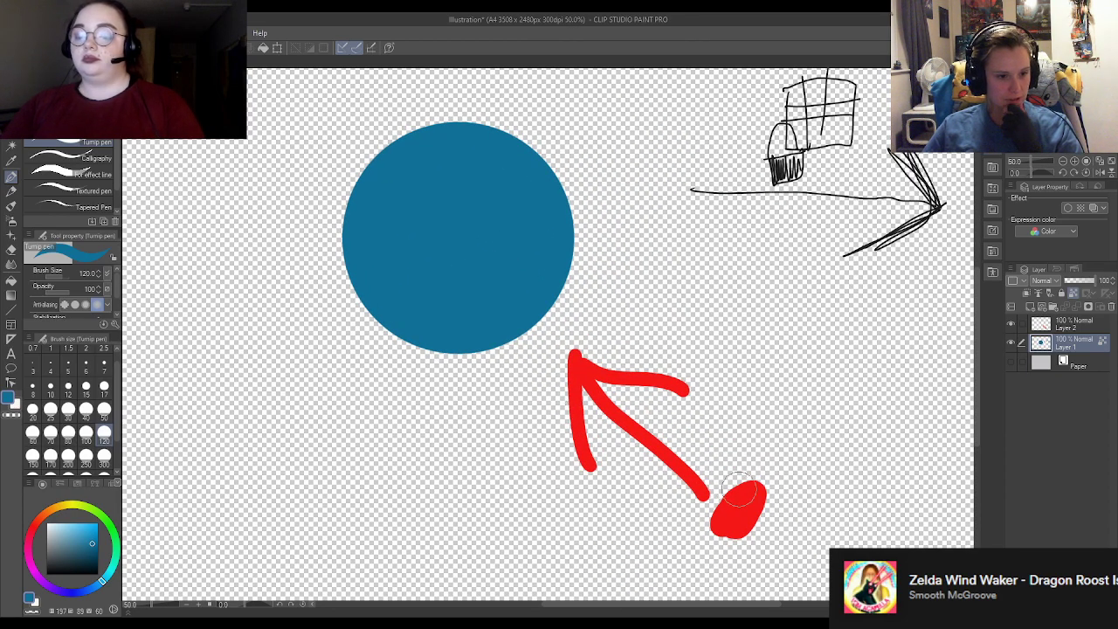
pyautogui.scroll(1, 721, 480)
pyautogui.scroll(-2, 753, 472)
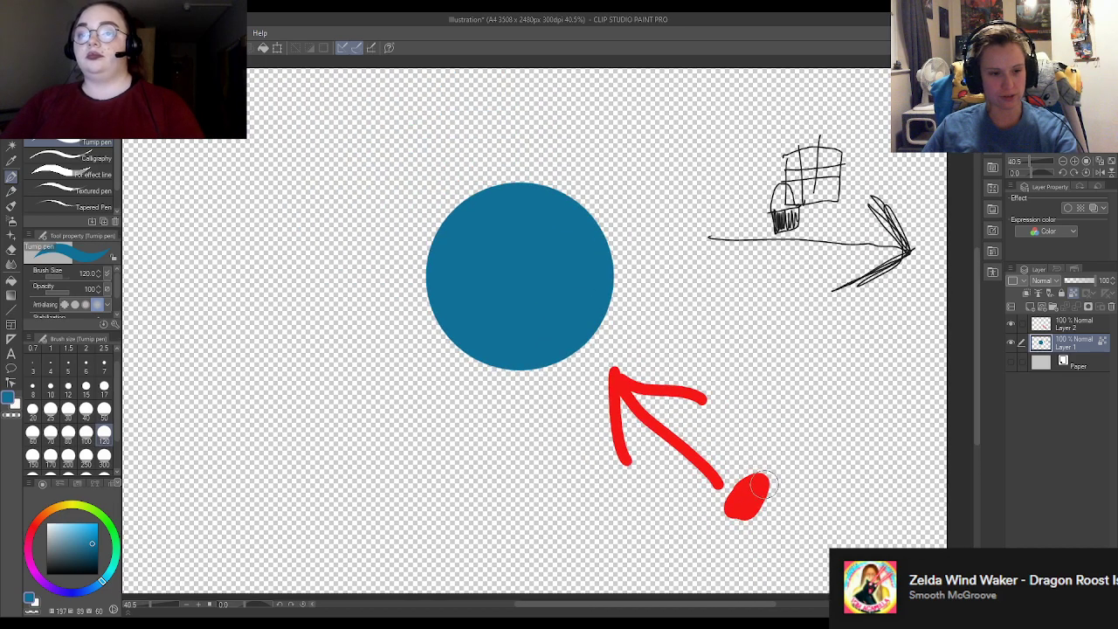
pyautogui.keyDown('alt'); pyautogui.click(760, 488); pyautogui.keyUp('alt')
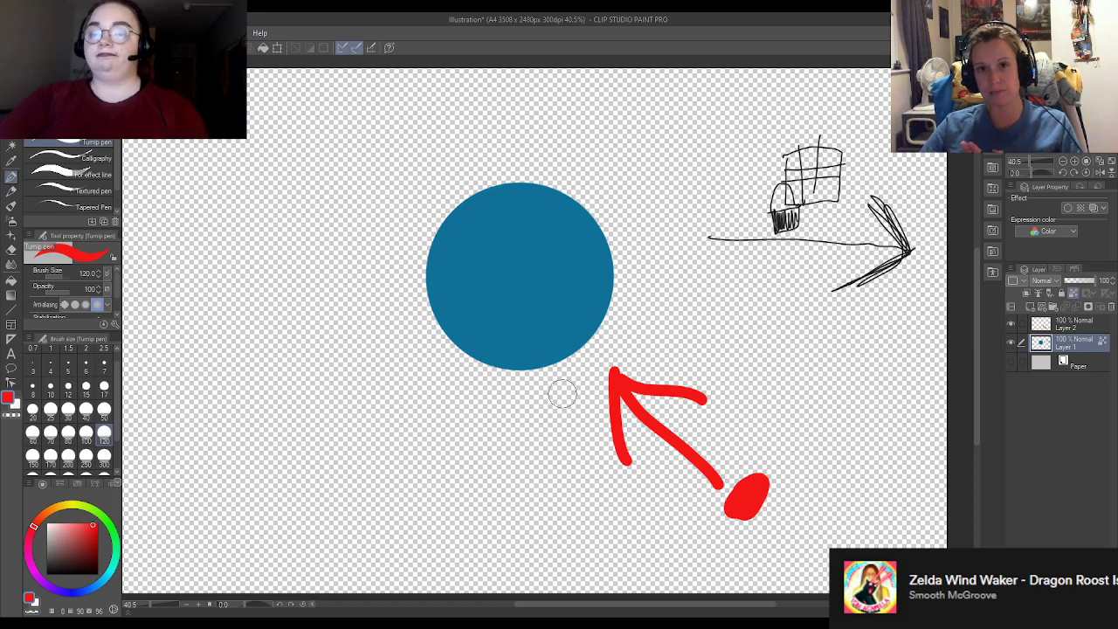
pyautogui.scroll(-2, 392, 370)
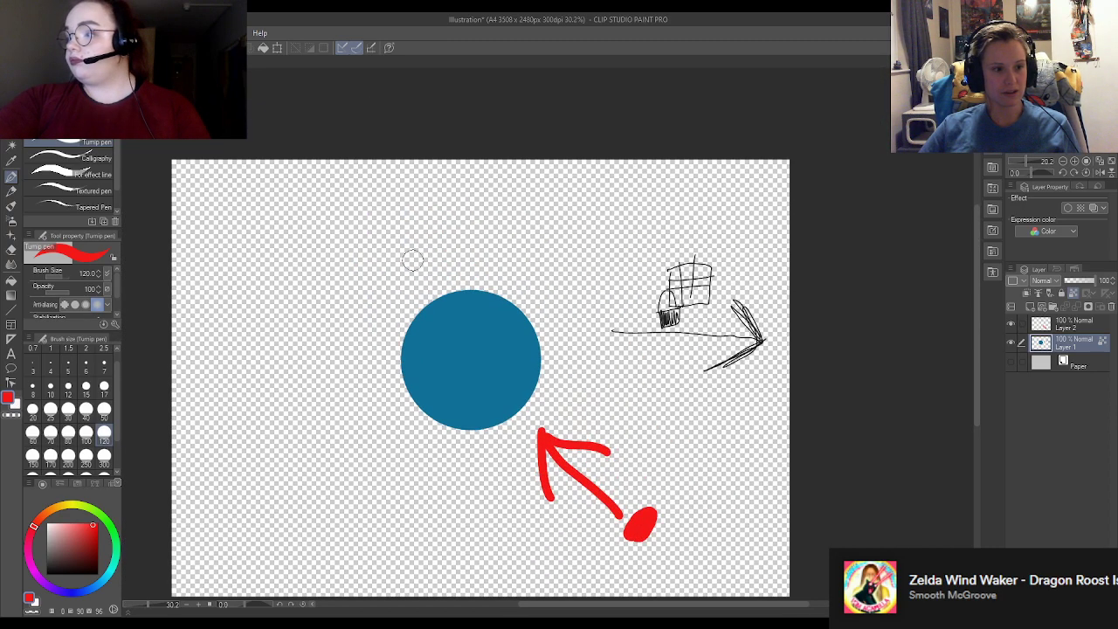
pyautogui.scroll(3, 416, 258)
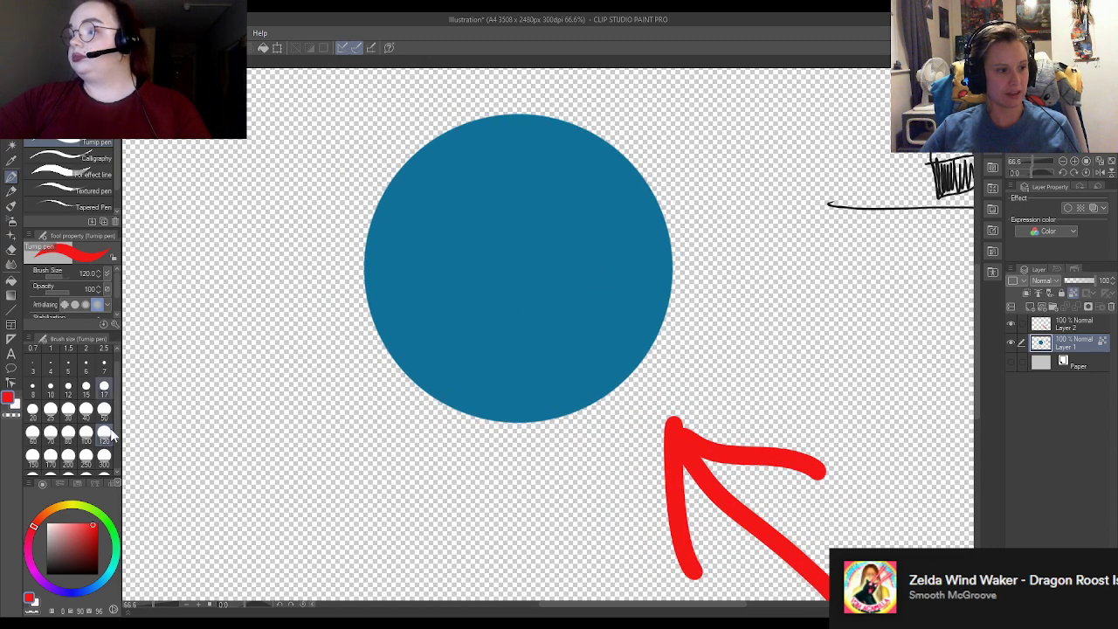
pyautogui.click(50, 587)
pyautogui.moveTo(95, 527); pyautogui.dragTo(83, 532)
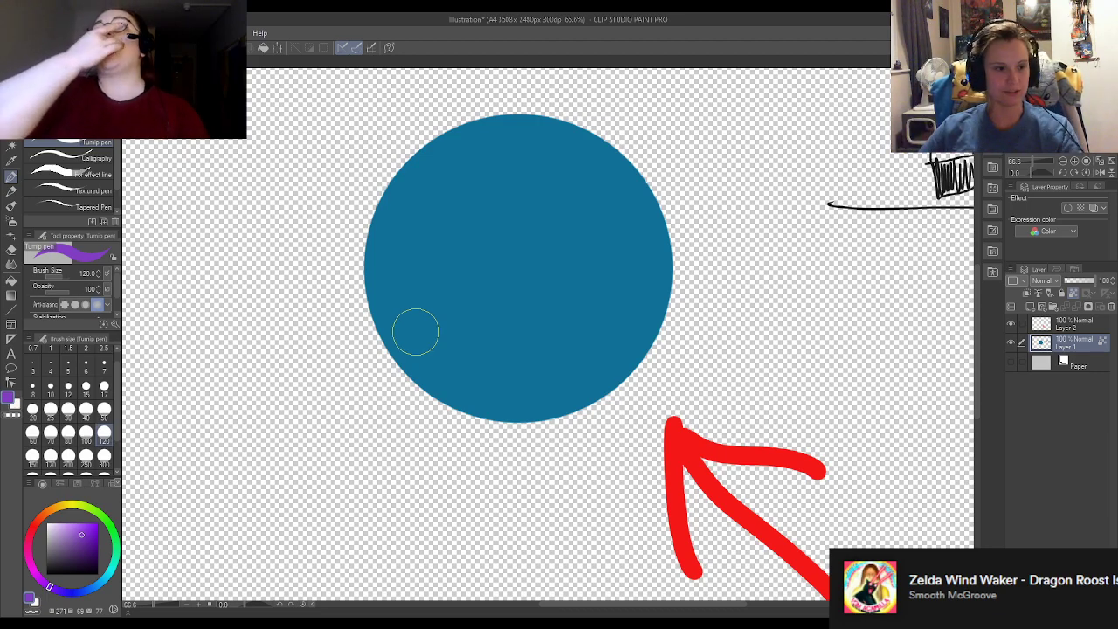
pyautogui.moveTo(81, 535); pyautogui.dragTo(71, 533)
pyautogui.click(68, 385)
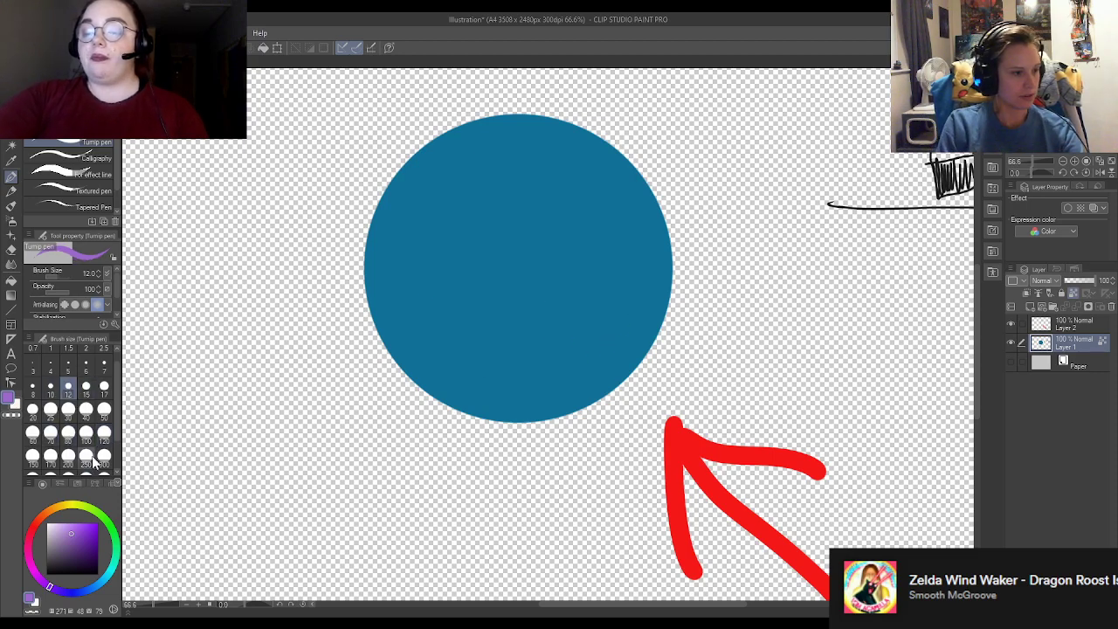
pyautogui.click(104, 408)
pyautogui.moveTo(612, 284)
pyautogui.mouseDown()
pyautogui.moveTo(602, 371)
pyautogui.moveTo(642, 292)
pyautogui.moveTo(631, 323)
pyautogui.moveTo(570, 389)
pyautogui.moveTo(640, 315)
pyautogui.moveTo(570, 380)
pyautogui.moveTo(584, 358)
pyautogui.moveTo(509, 382)
pyautogui.mouseUp()
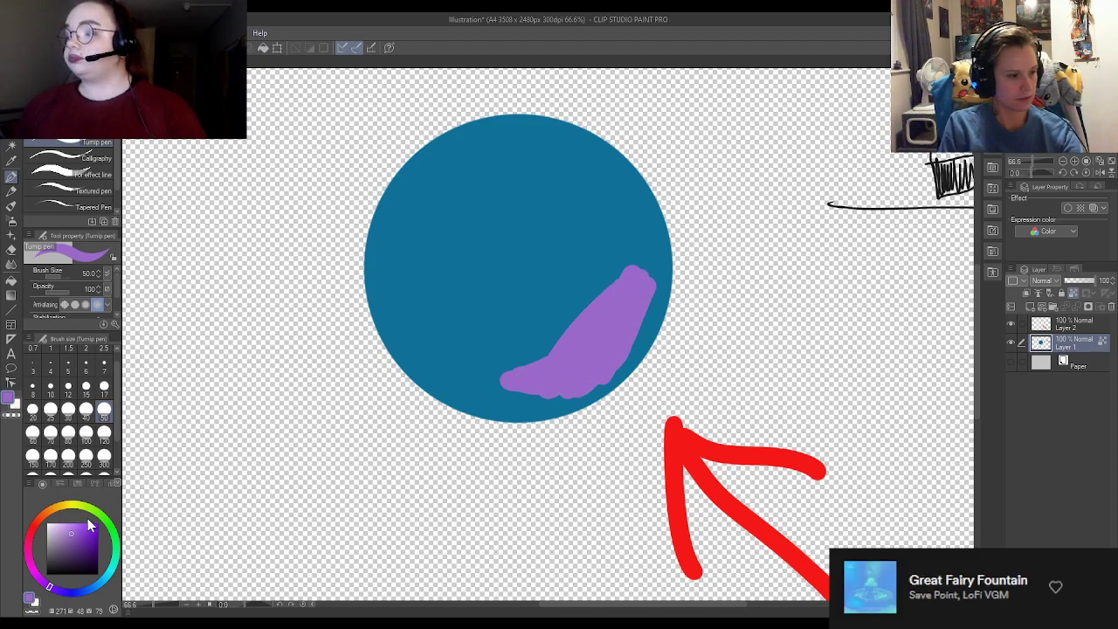
# Step: Layer pale lilac and near-white highlights inside the purple patch, and shift the drawing colour to a pale reddish pink
pyautogui.click(58, 527)
pyautogui.moveTo(618, 296)
pyautogui.mouseDown()
pyautogui.moveTo(590, 351)
pyautogui.moveTo(565, 370)
pyautogui.moveTo(603, 343)
pyautogui.mouseUp()
pyautogui.click(55, 524)
pyautogui.moveTo(610, 317); pyautogui.dragTo(585, 358)
pyautogui.moveTo(35, 561)
pyautogui.mouseDown()
pyautogui.moveTo(46, 580)
pyautogui.moveTo(37, 557)
pyautogui.mouseUp()
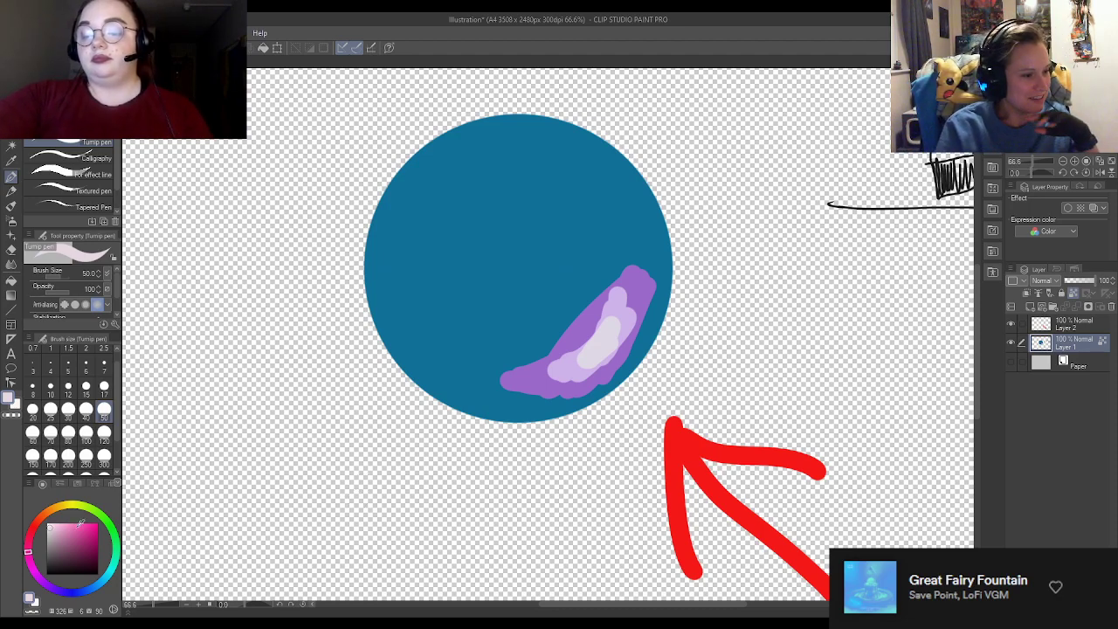
pyautogui.click(32, 533)
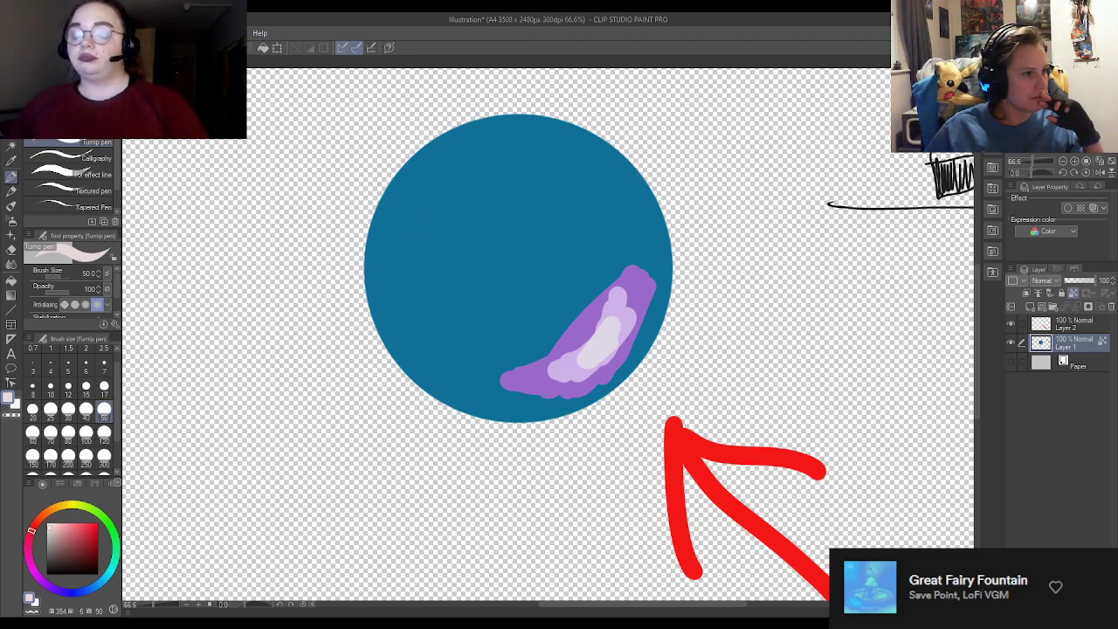
# Step: Open the "Sunset Blue.jpg" painting and examine the warm rim light along the winged animal's chin, neck and chest
pyautogui.click(539, 305)
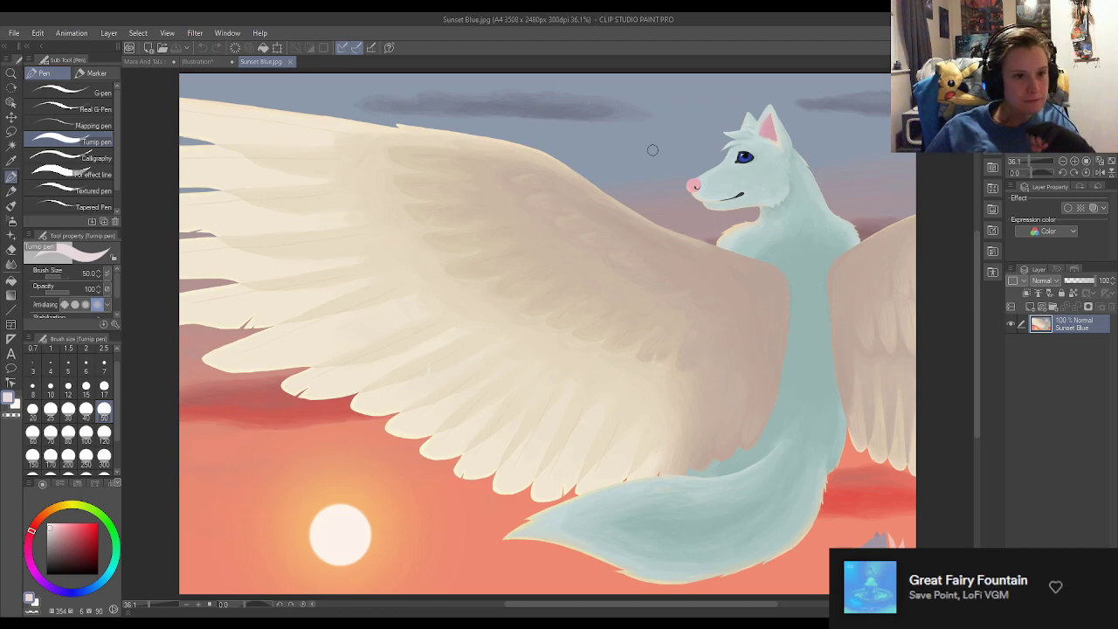
pyautogui.scroll(-3, 652, 142)
pyautogui.scroll(4, 651, 142)
pyautogui.scroll(2, 695, 257)
pyautogui.scroll(-2, 695, 256)
pyautogui.scroll(2, 695, 256)
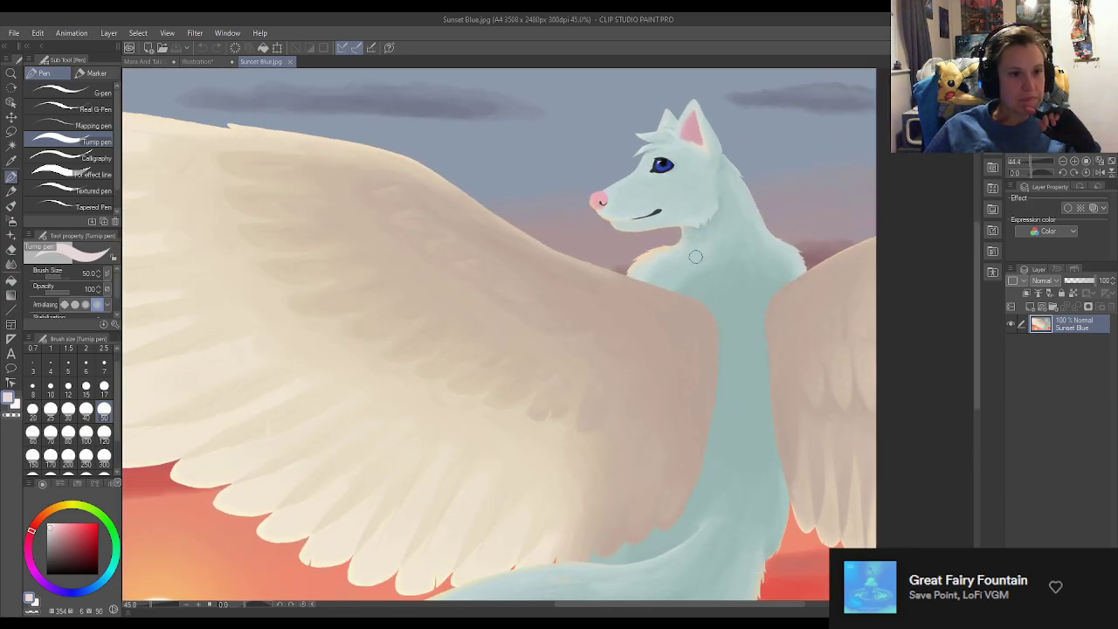
pyautogui.scroll(6, 695, 257)
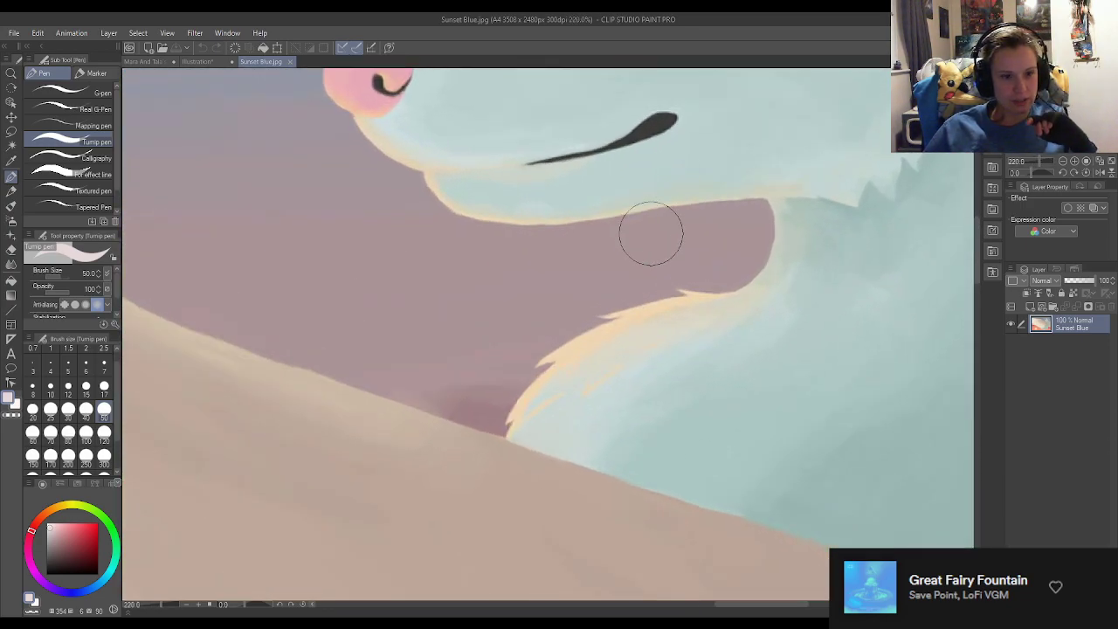
pyautogui.scroll(-4, 651, 227)
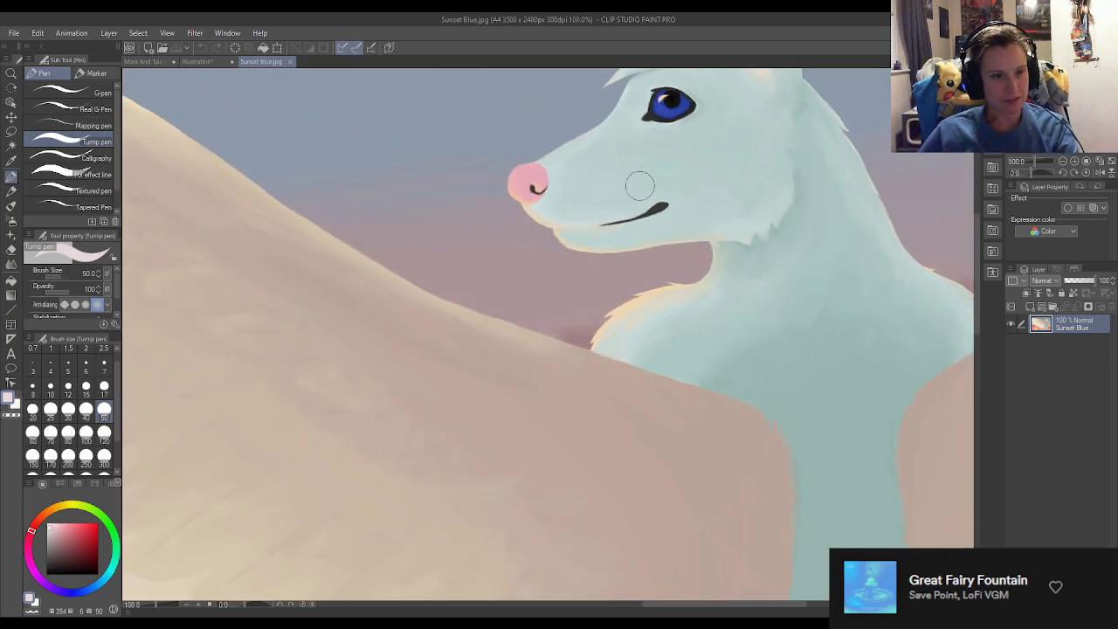
pyautogui.scroll(3, 693, 262)
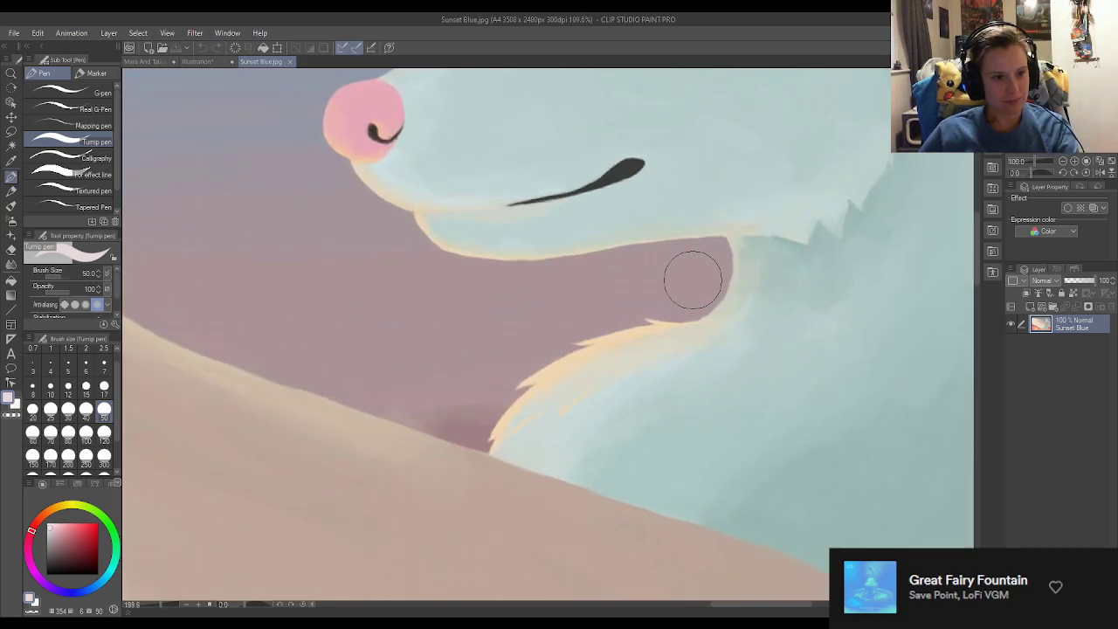
# Step: Add a new layer above the painting and paint a white patch below the animal's nose with the Turnip pen at size 50
pyautogui.keyDown('alt'); pyautogui.click(571, 231); pyautogui.keyUp('alt')
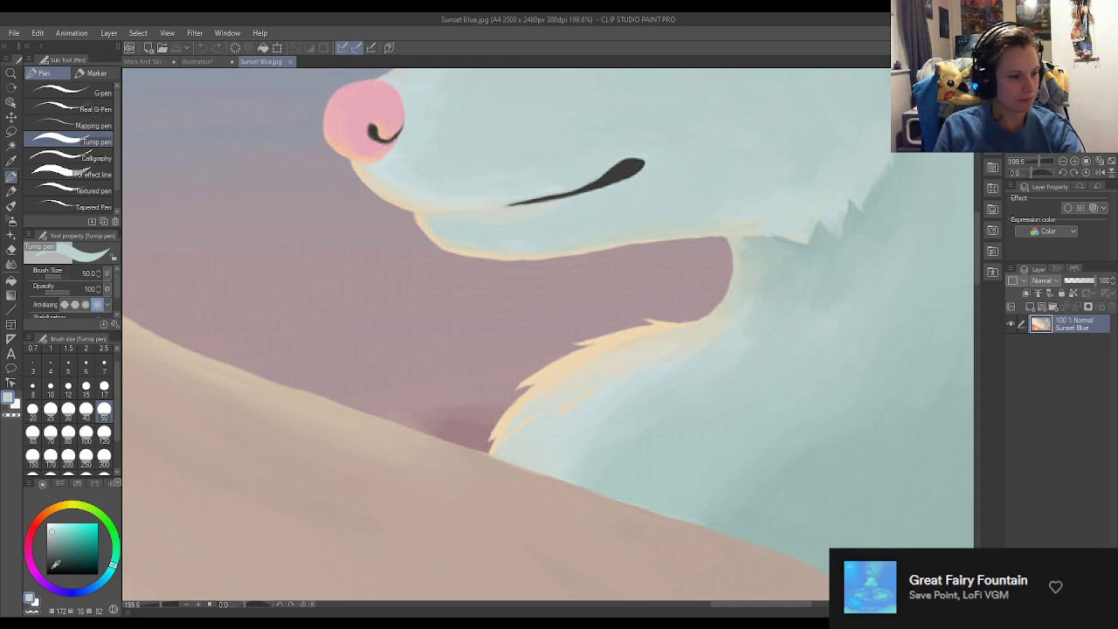
pyautogui.click(1027, 308)
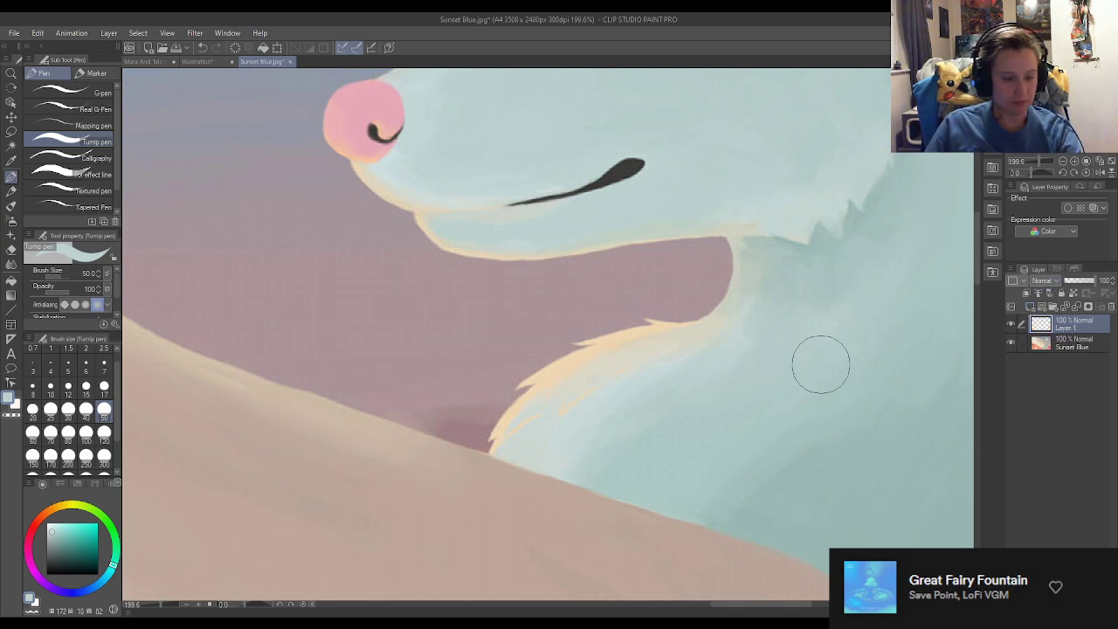
pyautogui.click(47, 523)
pyautogui.moveTo(260, 225)
pyautogui.mouseDown()
pyautogui.moveTo(283, 329)
pyautogui.moveTo(305, 246)
pyautogui.moveTo(361, 300)
pyautogui.moveTo(341, 330)
pyautogui.moveTo(249, 253)
pyautogui.moveTo(243, 273)
pyautogui.moveTo(364, 320)
pyautogui.mouseUp()
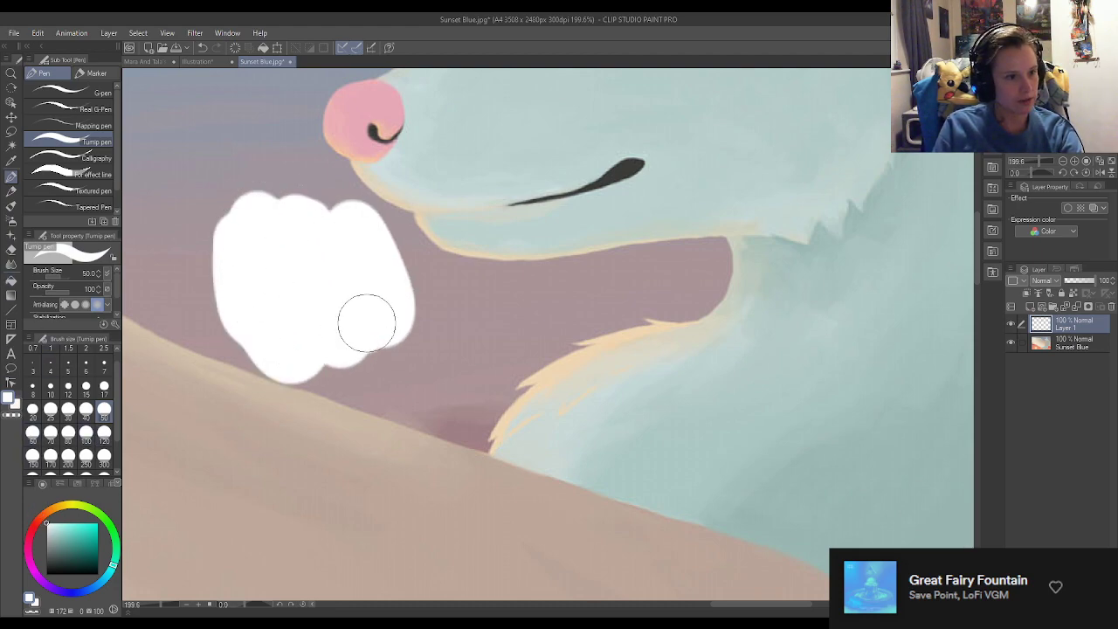
# Step: Sample the pale blue fur colour from the animal's face and paint an oval swatch of it on the white patch
pyautogui.keyDown('alt'); pyautogui.click(746, 133); pyautogui.keyUp('alt')
pyautogui.moveTo(244, 301)
pyautogui.mouseDown()
pyautogui.moveTo(254, 274)
pyautogui.moveTo(288, 249)
pyautogui.mouseUp()
pyautogui.moveTo(282, 297); pyautogui.dragTo(286, 315)
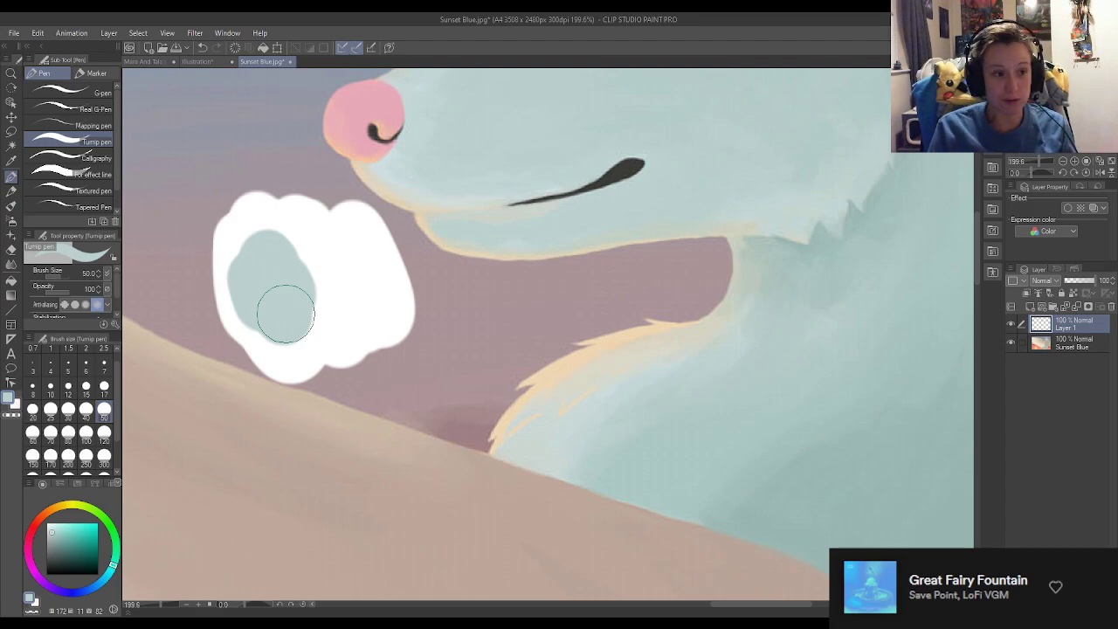
# Step: Sample the cream rim-light colour beneath the animal's nose and paint an oval swatch of it beside the pale blue one
pyautogui.scroll(-6, 286, 314)
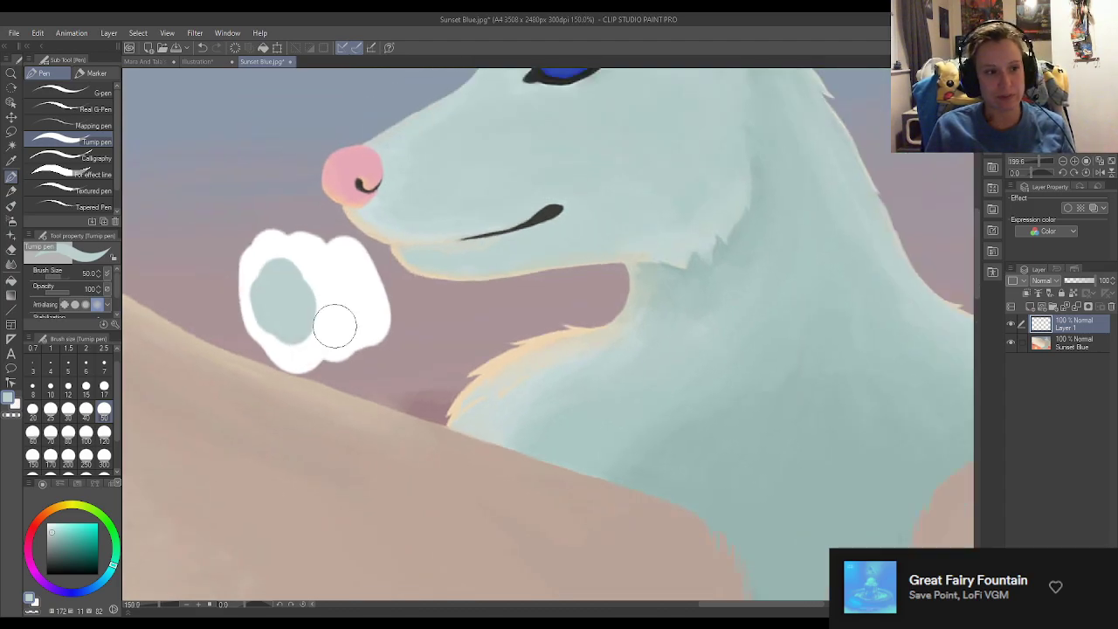
pyautogui.scroll(-5, 306, 338)
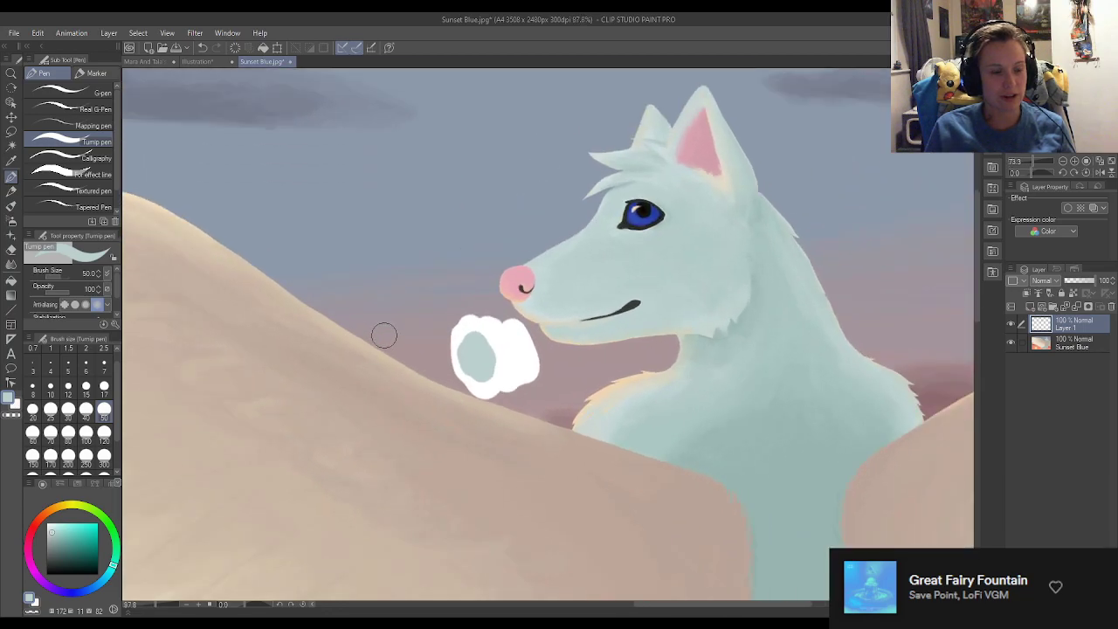
pyautogui.scroll(4, 429, 486)
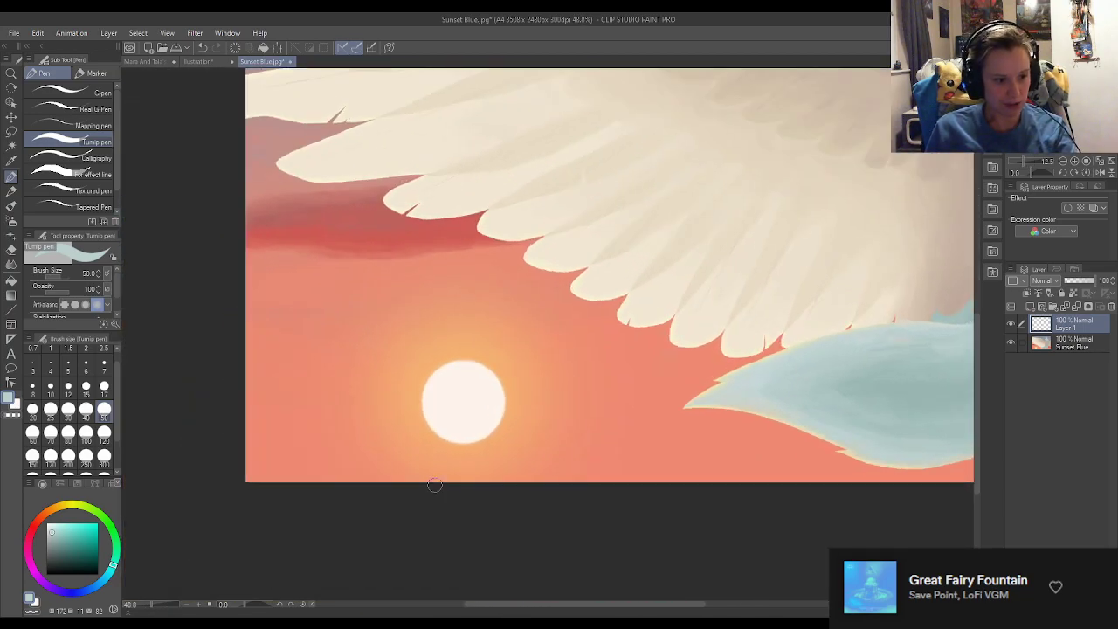
pyautogui.scroll(-7, 490, 430)
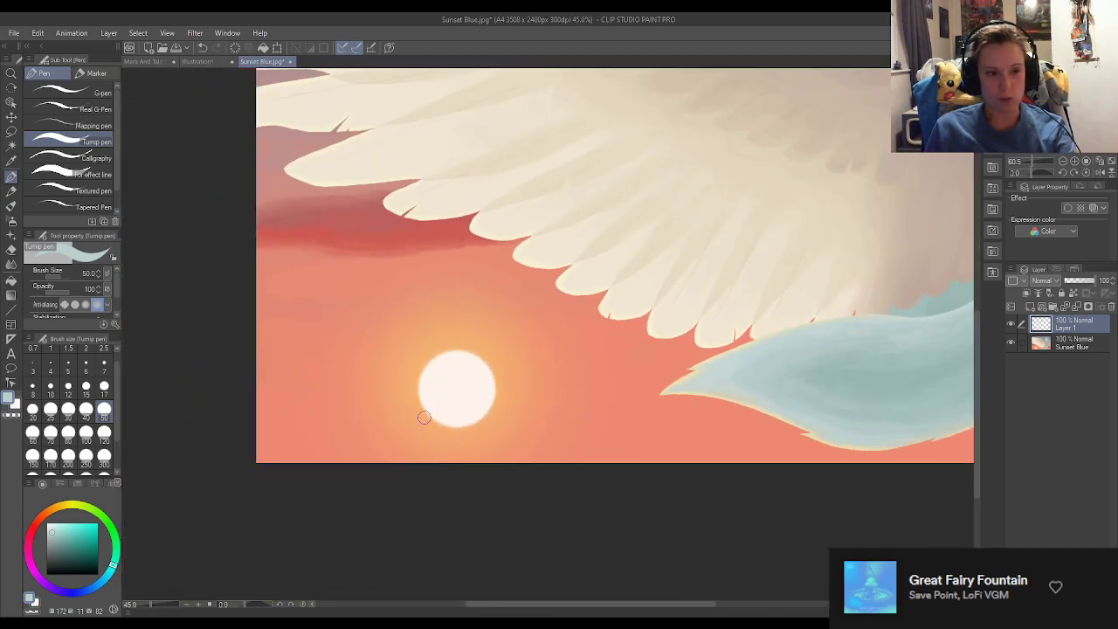
pyautogui.scroll(3, 517, 303)
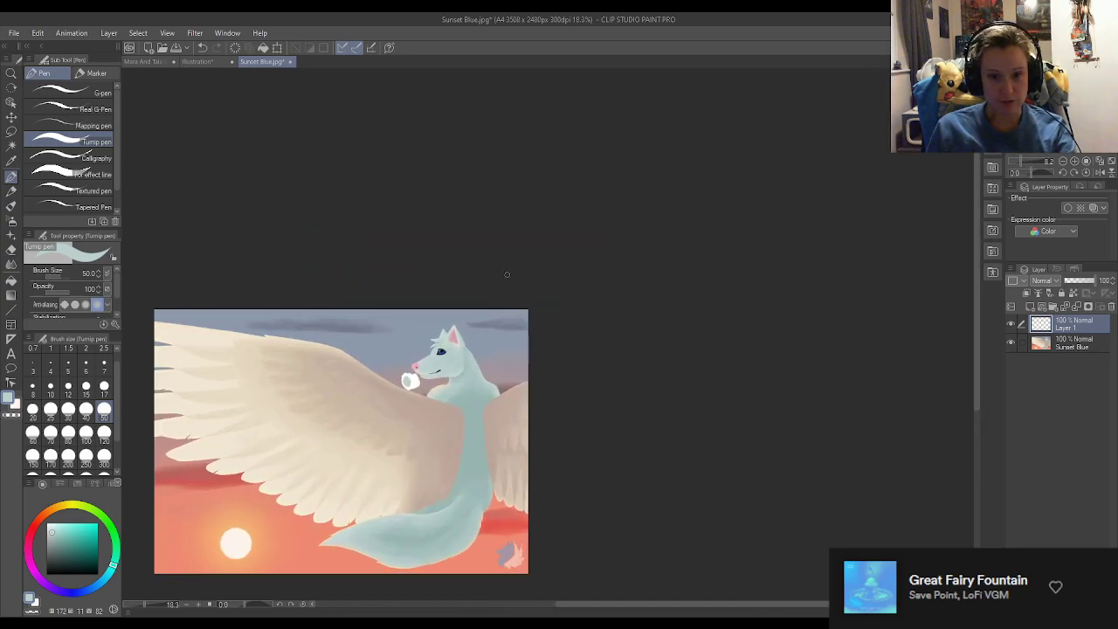
pyautogui.scroll(9, 411, 389)
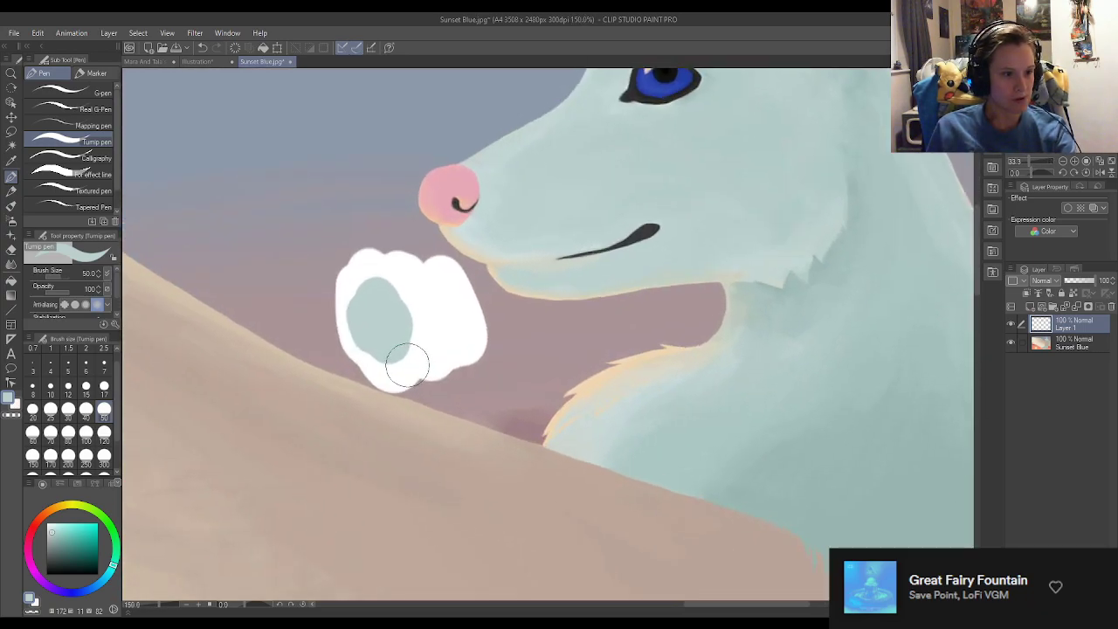
pyautogui.keyDown('alt'); pyautogui.click(476, 221); pyautogui.keyUp('alt')
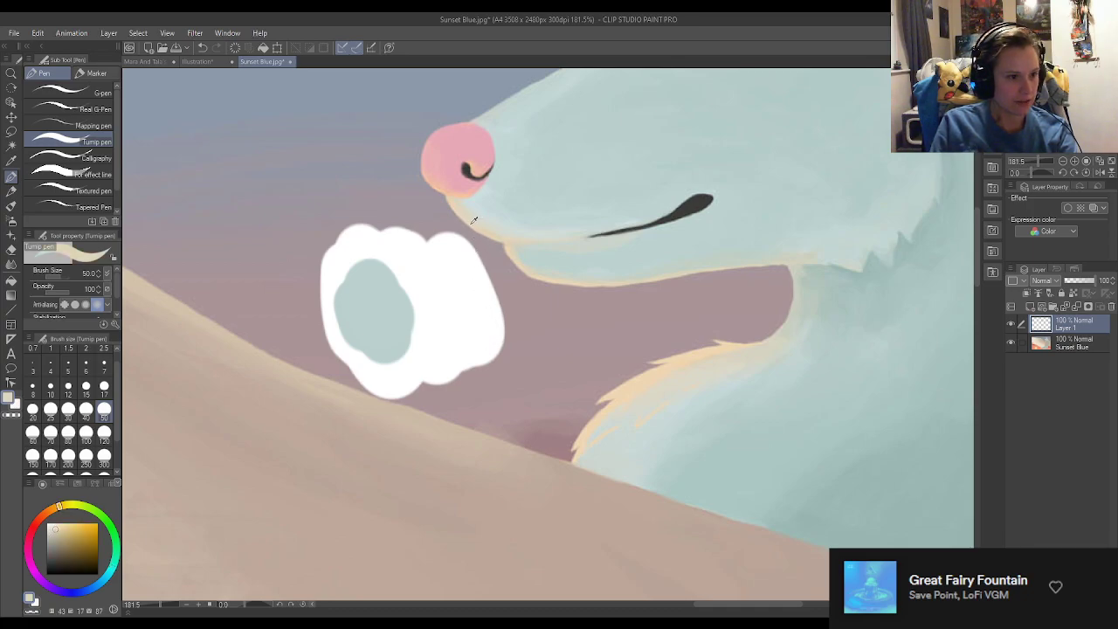
pyautogui.moveTo(427, 277); pyautogui.dragTo(446, 336)
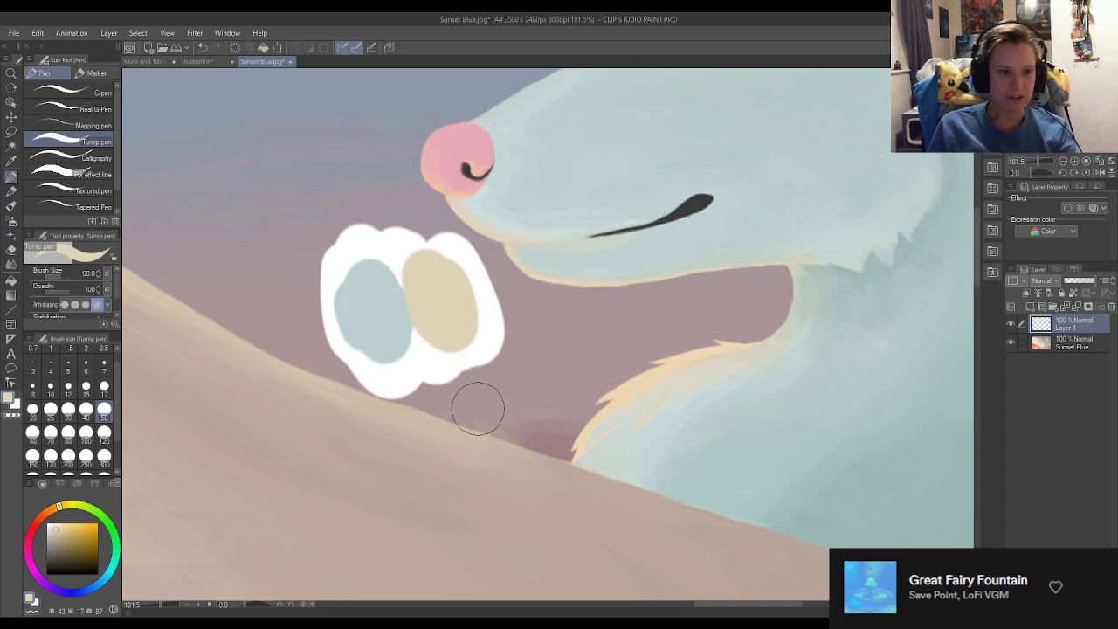
pyautogui.scroll(-4, 501, 412)
pyautogui.scroll(4, 593, 365)
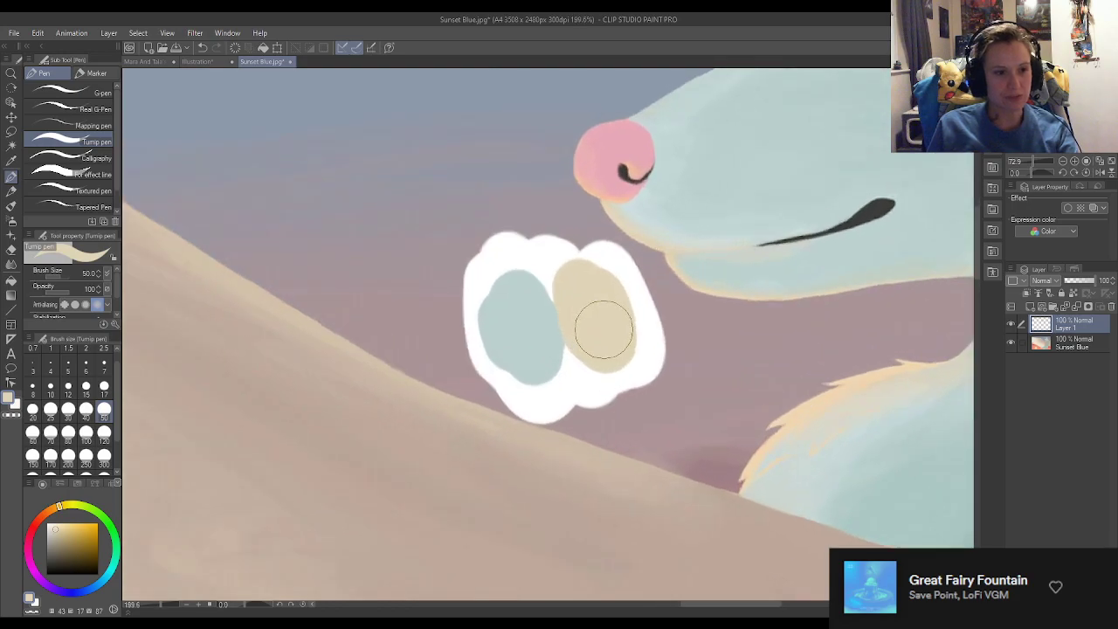
pyautogui.scroll(4, 624, 300)
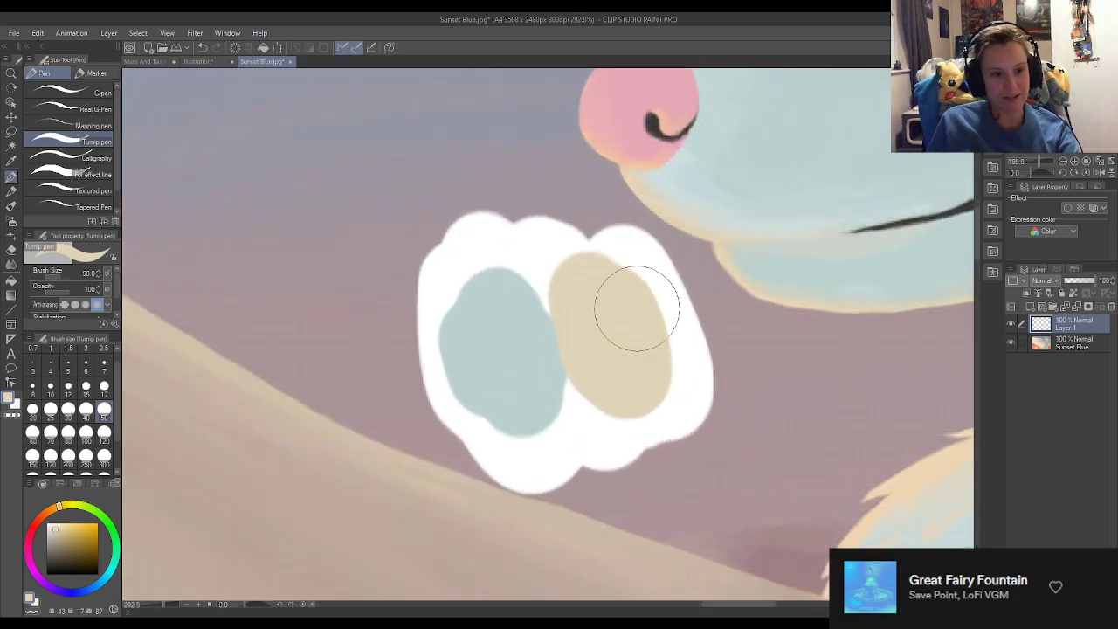
# Step: Try a swatch of the peach rim-light colour sampled beneath the animal's mouth beside the cream one, undoing the stroke
pyautogui.keyDown('alt'); pyautogui.click(742, 214); pyautogui.keyUp('alt')
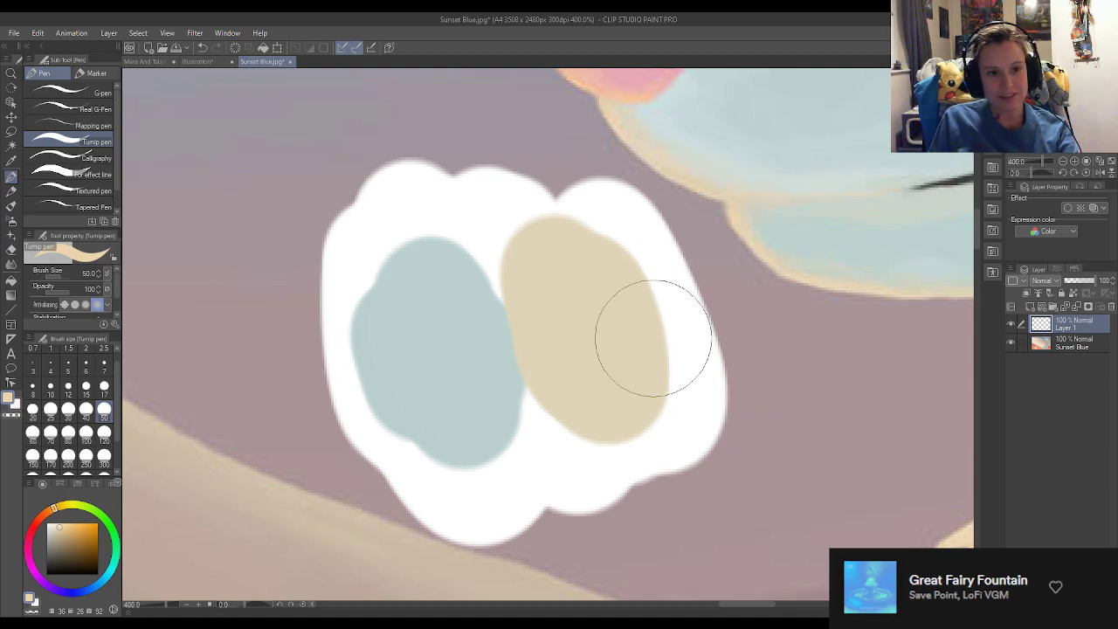
pyautogui.moveTo(656, 302)
pyautogui.mouseDown()
pyautogui.moveTo(655, 279)
pyautogui.moveTo(669, 274)
pyautogui.mouseUp()
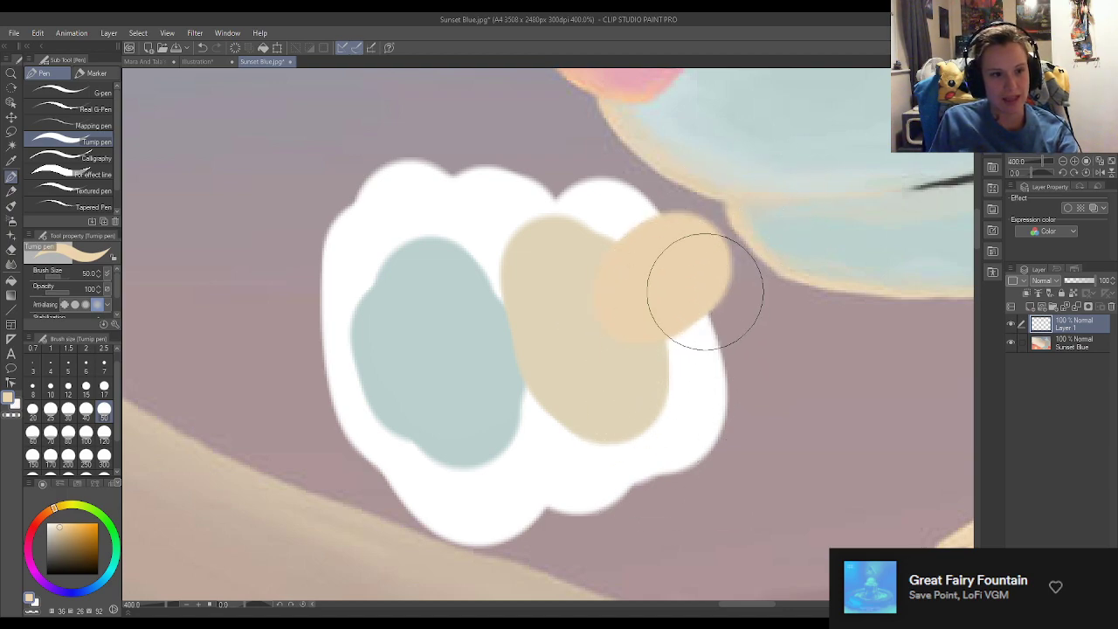
pyautogui.hotkey('ctrl', 'z')
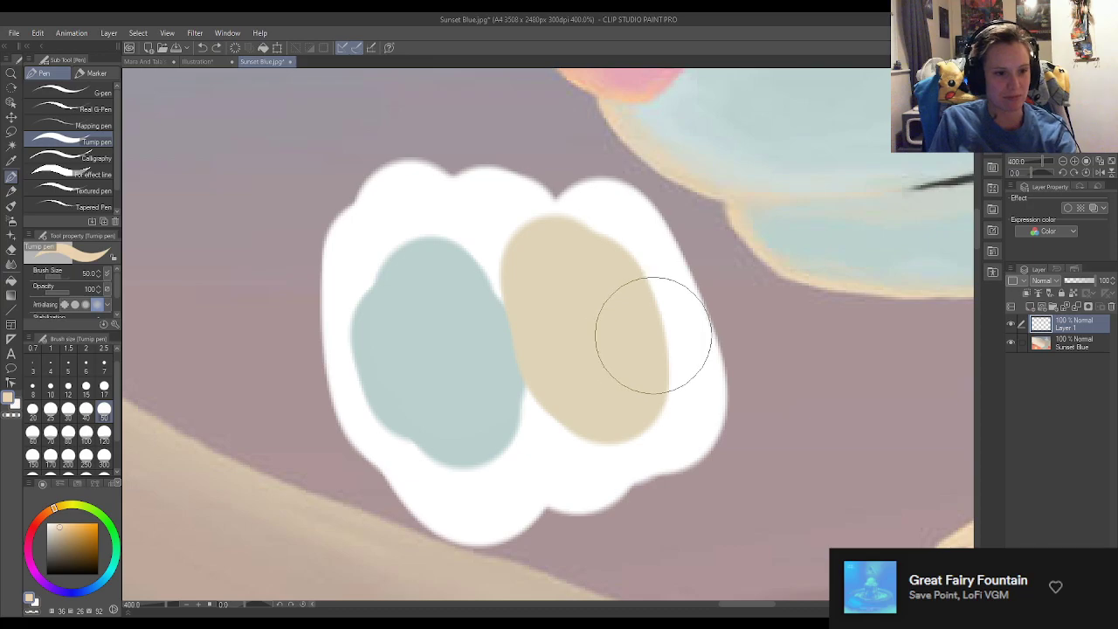
# Step: Sample the shaded brown-pink of the wing beside the animal's body and paint a swatch of it below the two existing swatches
pyautogui.scroll(-3, 564, 419)
pyautogui.scroll(-8, 559, 426)
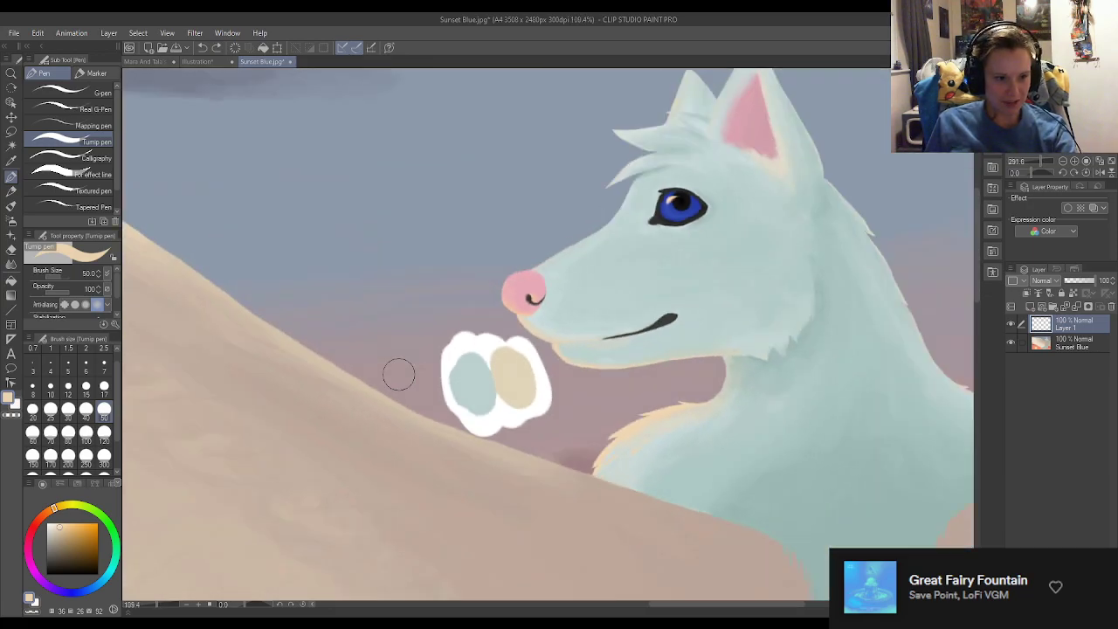
pyautogui.scroll(5, 446, 341)
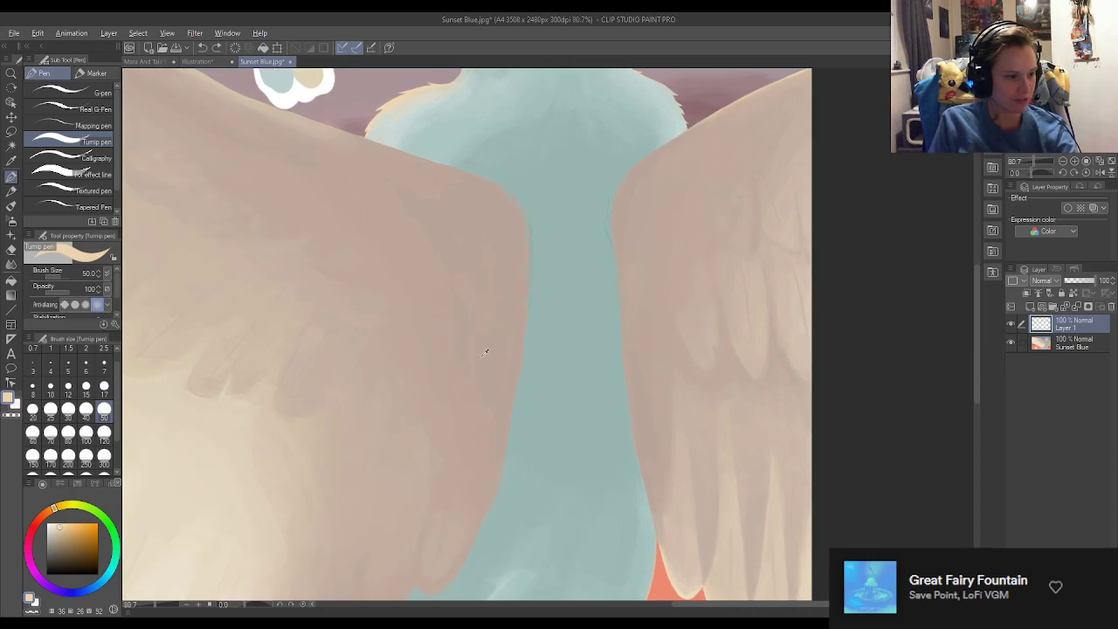
pyautogui.keyDown('alt'); pyautogui.click(489, 354); pyautogui.keyUp('alt')
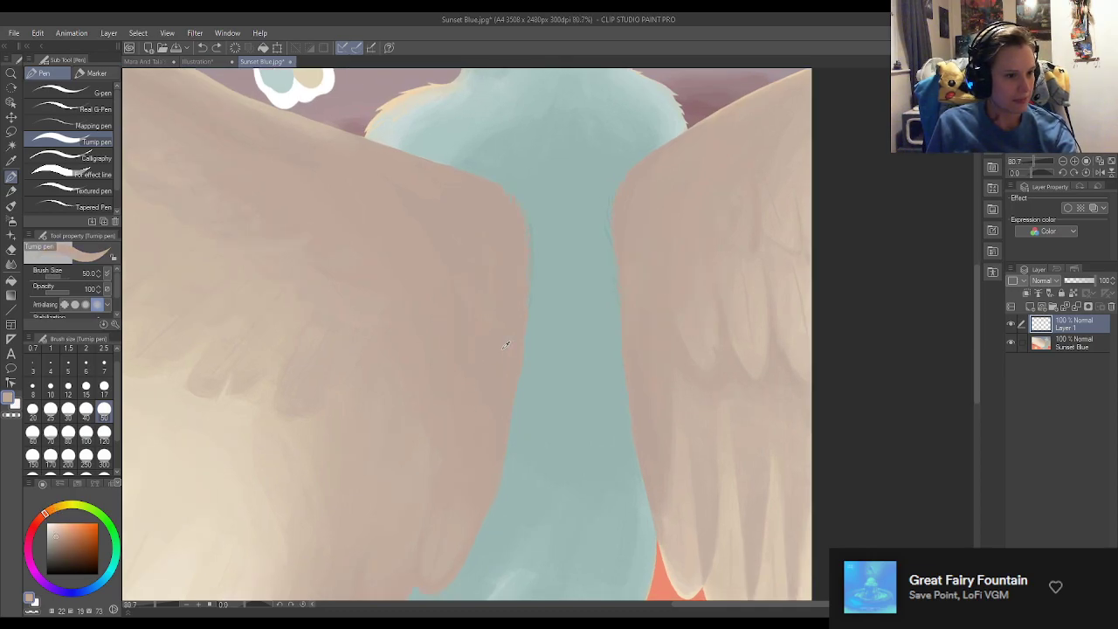
pyautogui.scroll(-5, 450, 392)
pyautogui.scroll(4, 398, 188)
pyautogui.scroll(2, 397, 188)
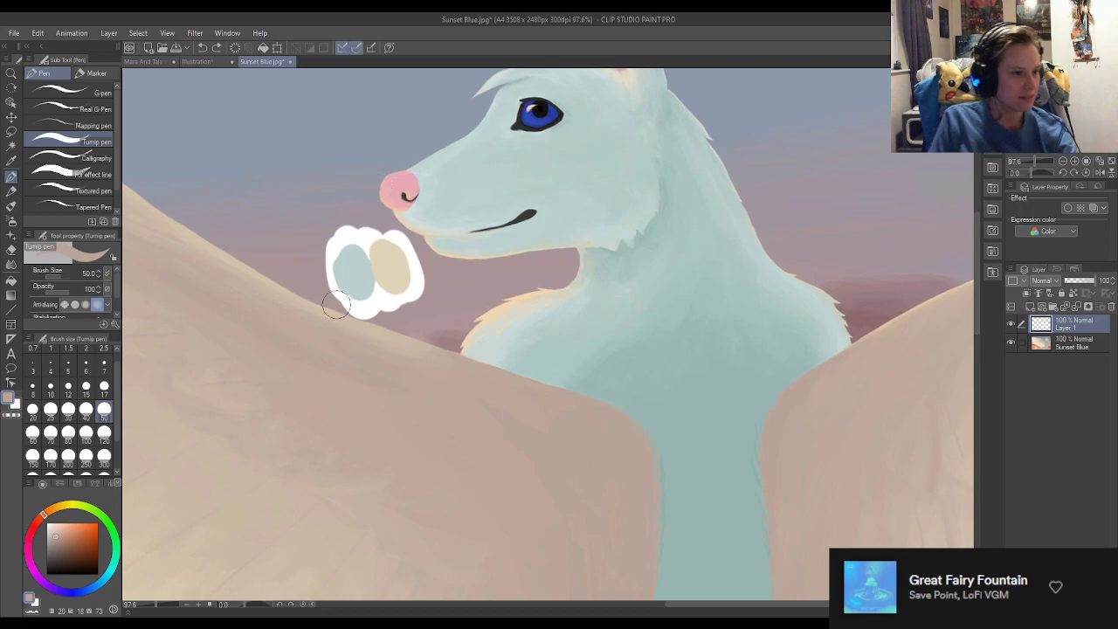
pyautogui.moveTo(381, 277)
pyautogui.mouseDown()
pyautogui.moveTo(374, 289)
pyautogui.moveTo(394, 293)
pyautogui.mouseUp()
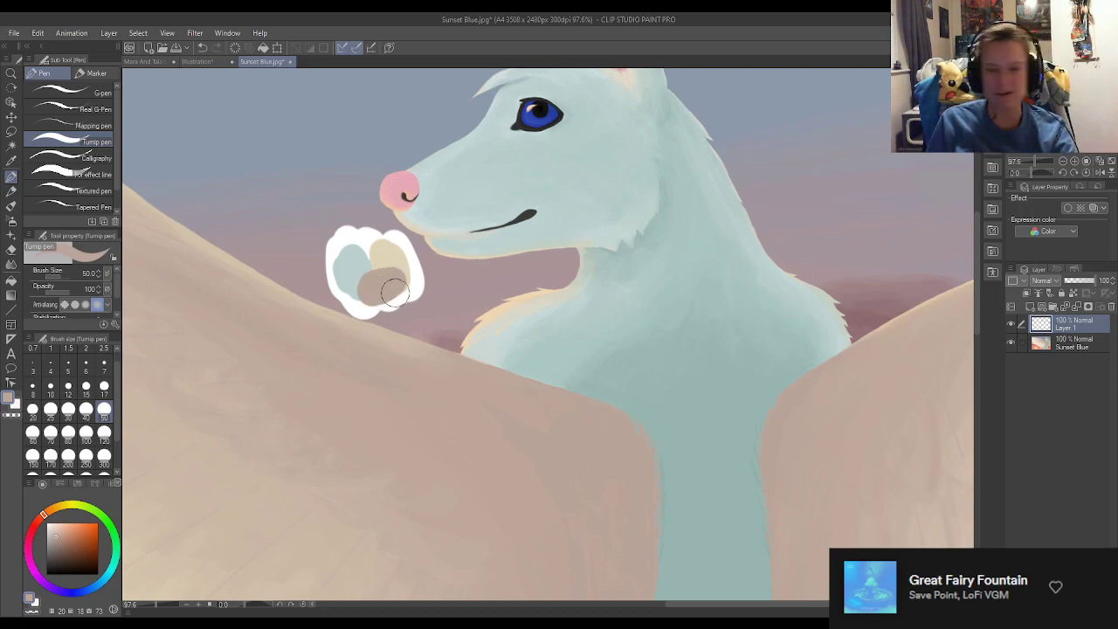
# Step: Sample the cream outer feathers and the darker wing tones, and paint swatches of them over the white patch for comparison
pyautogui.scroll(-8, 394, 293)
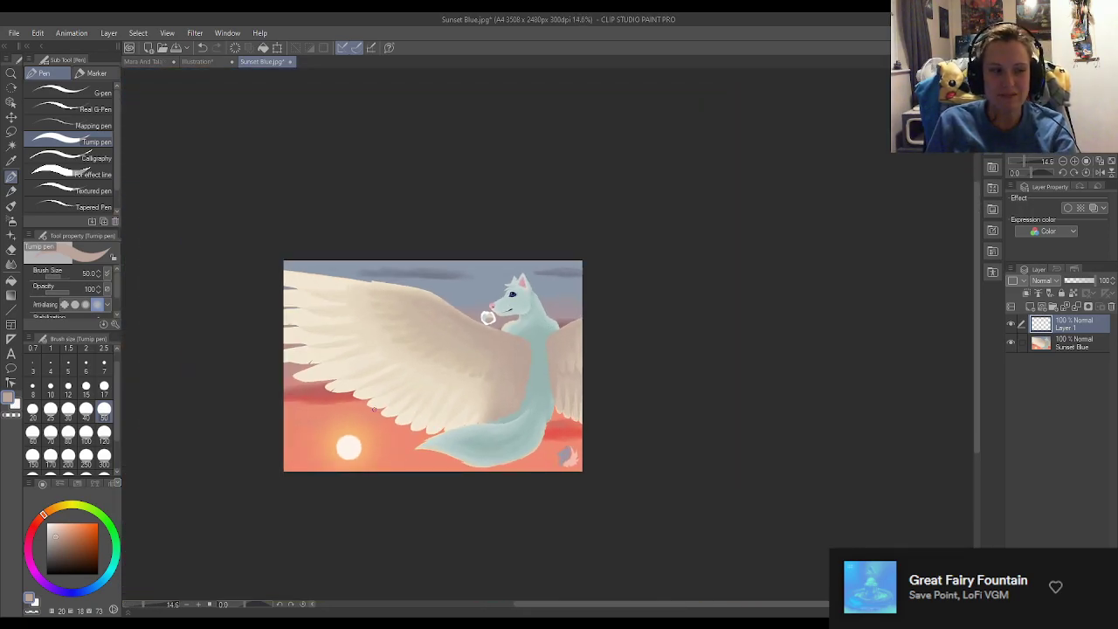
pyautogui.scroll(4, 368, 409)
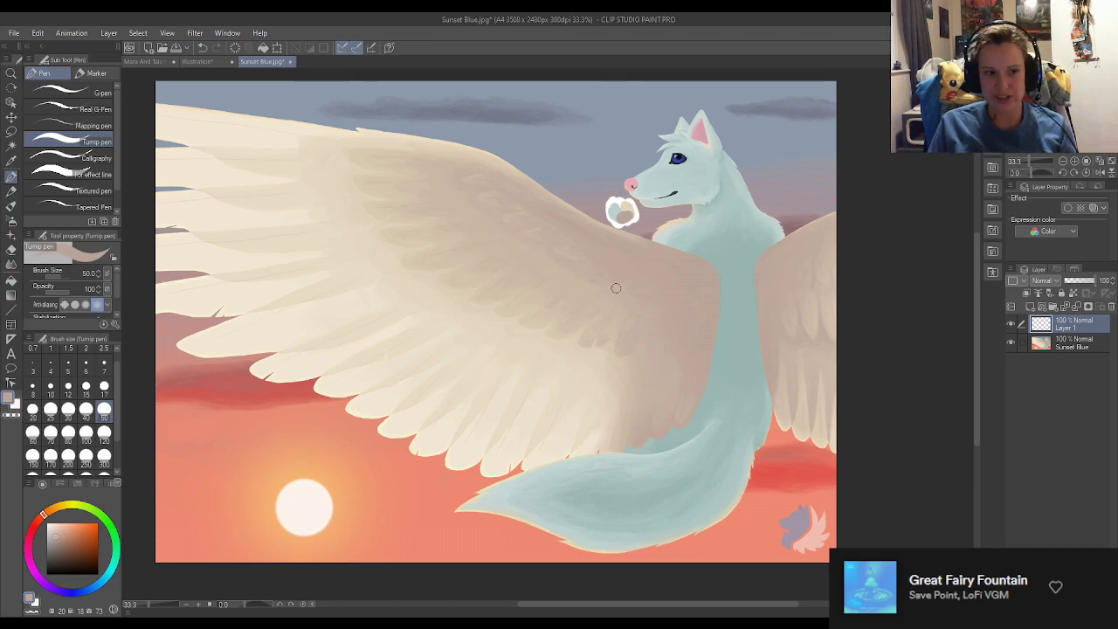
pyautogui.scroll(-2, 616, 287)
pyautogui.scroll(3, 644, 369)
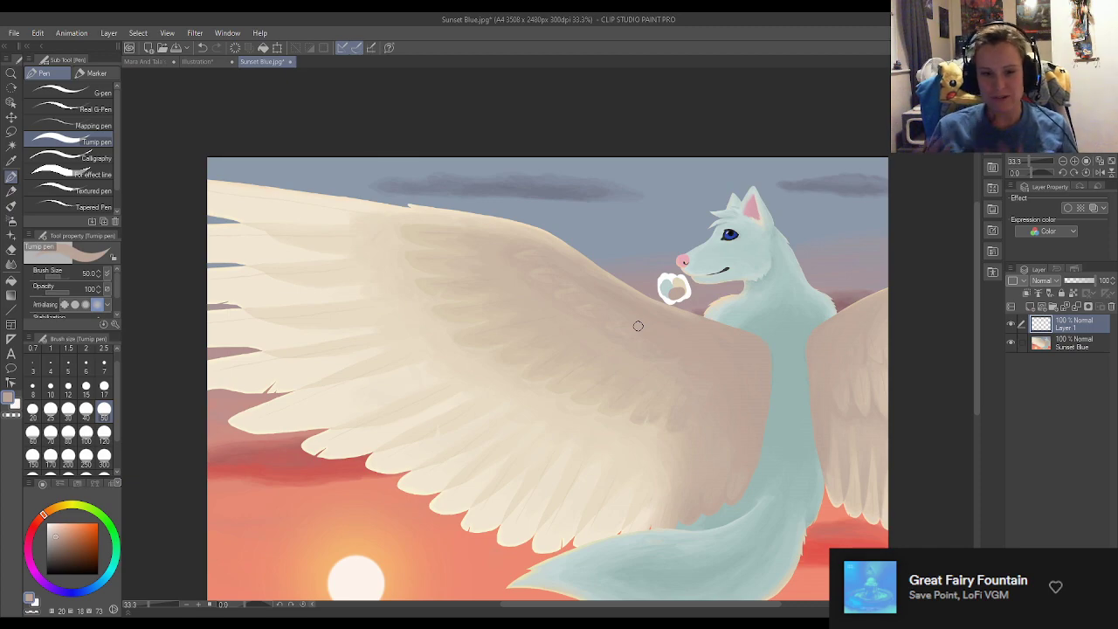
pyautogui.scroll(-2, 614, 402)
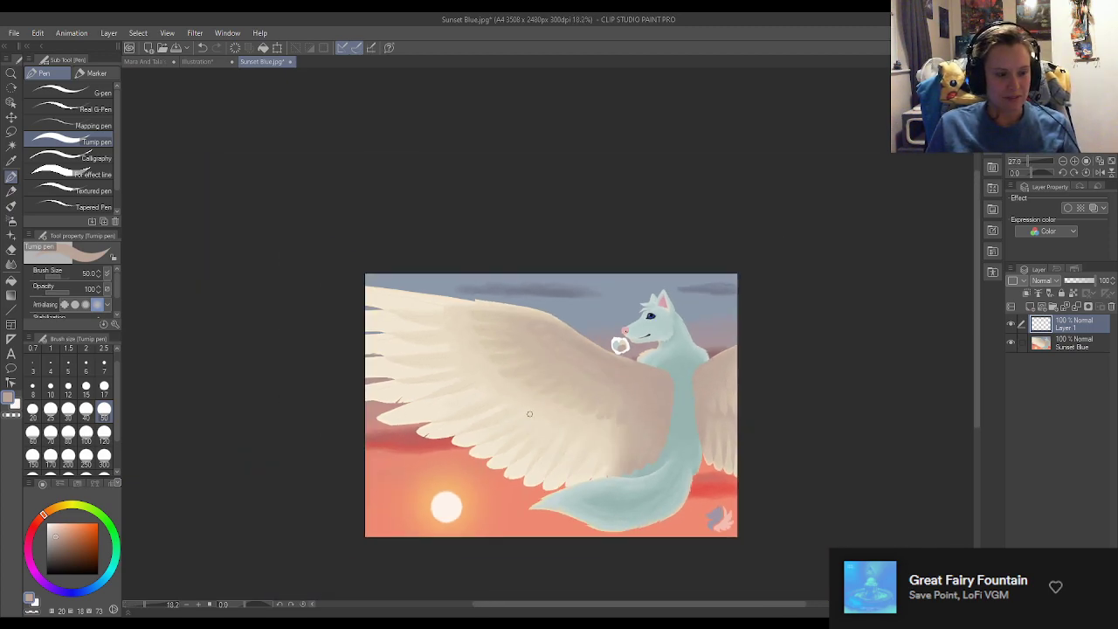
pyautogui.scroll(2, 554, 417)
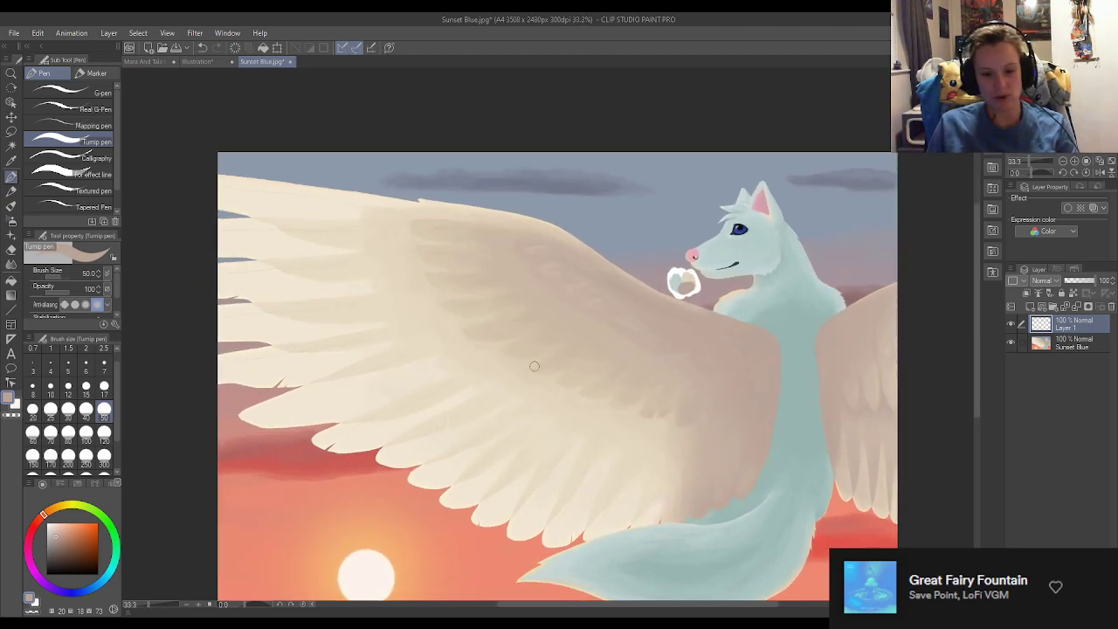
pyautogui.keyDown('alt'); pyautogui.click(279, 282); pyautogui.keyUp('alt')
pyautogui.keyDown('alt'); pyautogui.click(265, 298); pyautogui.keyUp('alt')
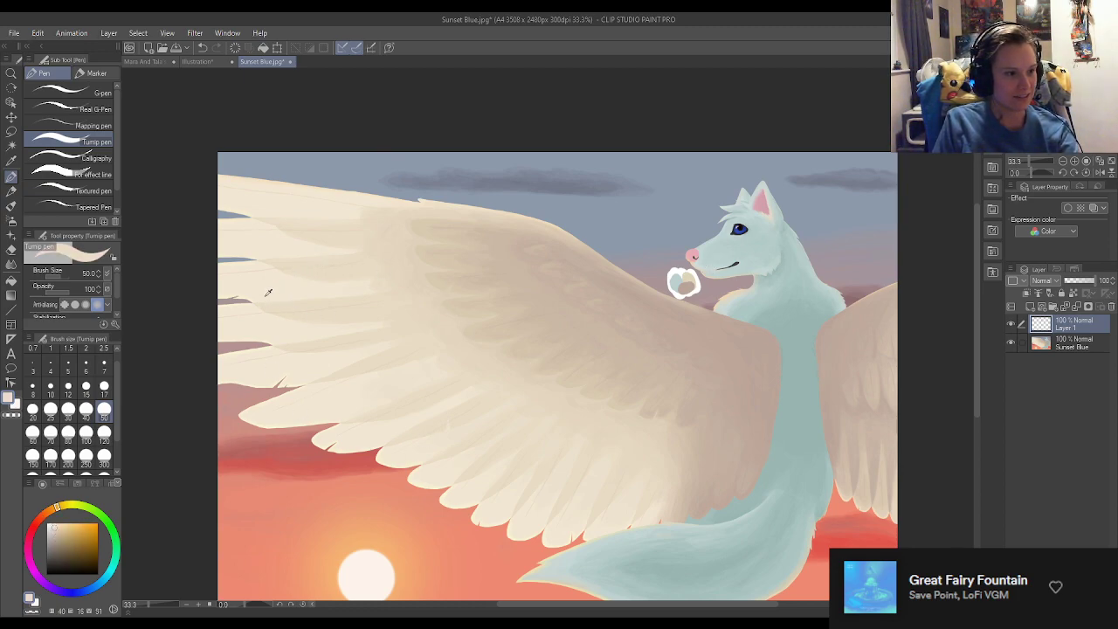
pyautogui.moveTo(666, 286)
pyautogui.mouseDown()
pyautogui.moveTo(667, 264)
pyautogui.moveTo(669, 283)
pyautogui.moveTo(699, 294)
pyautogui.mouseUp()
pyautogui.keyDown('alt'); pyautogui.click(421, 313); pyautogui.keyUp('alt')
pyautogui.keyDown('alt'); pyautogui.click(556, 328); pyautogui.keyUp('alt')
pyautogui.keyDown('alt'); pyautogui.click(690, 286); pyautogui.keyUp('alt')
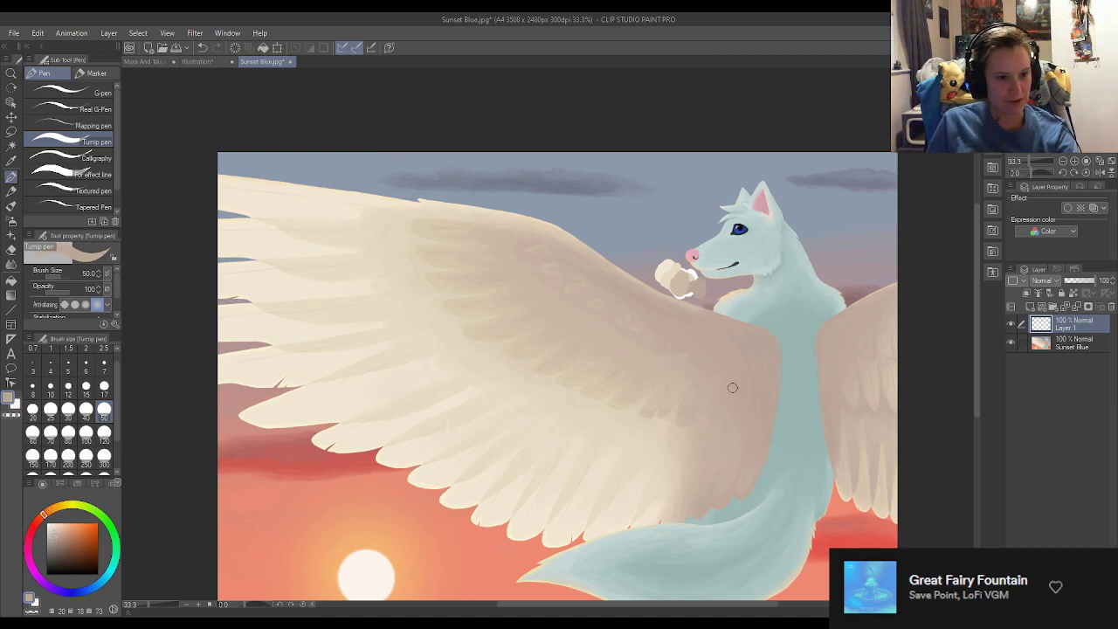
# Step: Examine how the light from the low sun falls across the wing, body and face of the animal
pyautogui.scroll(-3, 732, 387)
pyautogui.scroll(3, 509, 502)
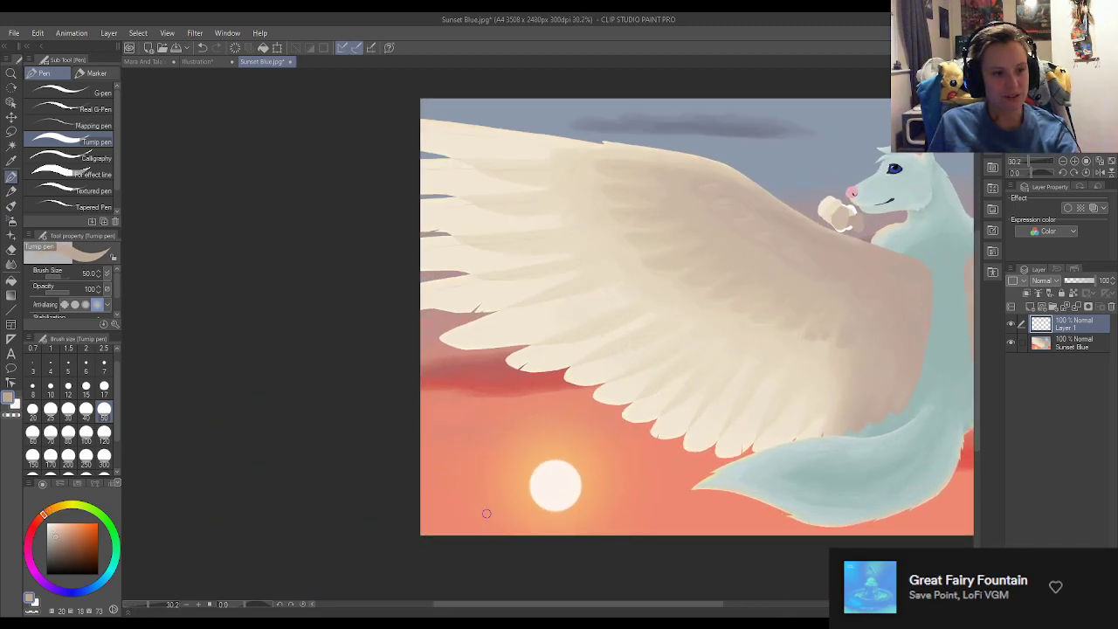
pyautogui.scroll(1, 568, 502)
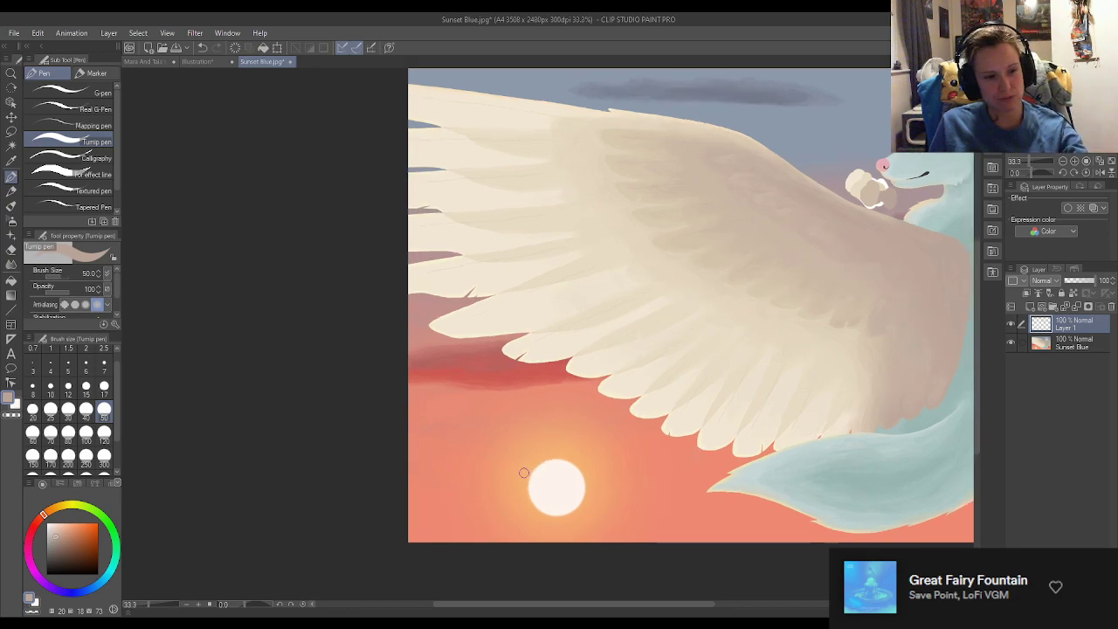
pyautogui.scroll(-3, 522, 469)
pyautogui.scroll(2, 557, 357)
pyautogui.scroll(-3, 652, 264)
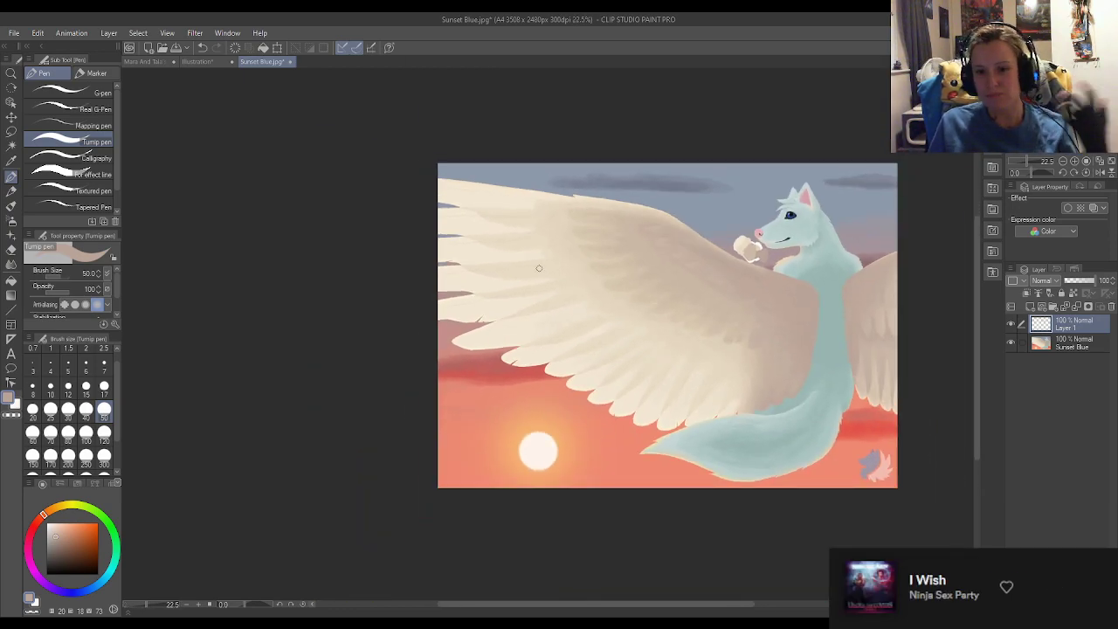
pyautogui.scroll(-4, 634, 140)
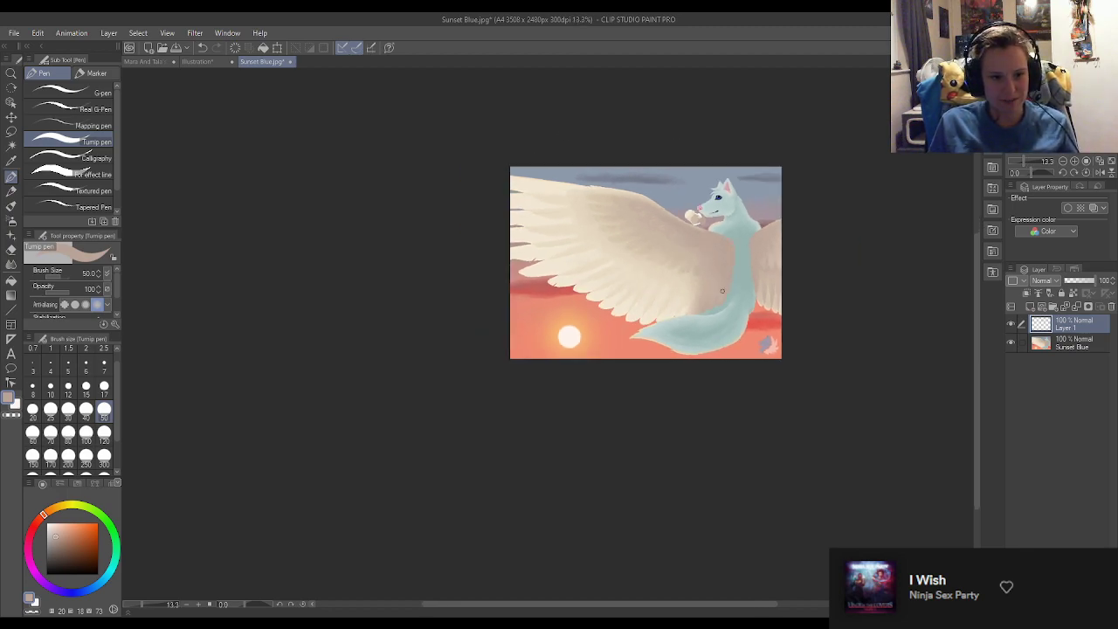
pyautogui.scroll(5, 719, 290)
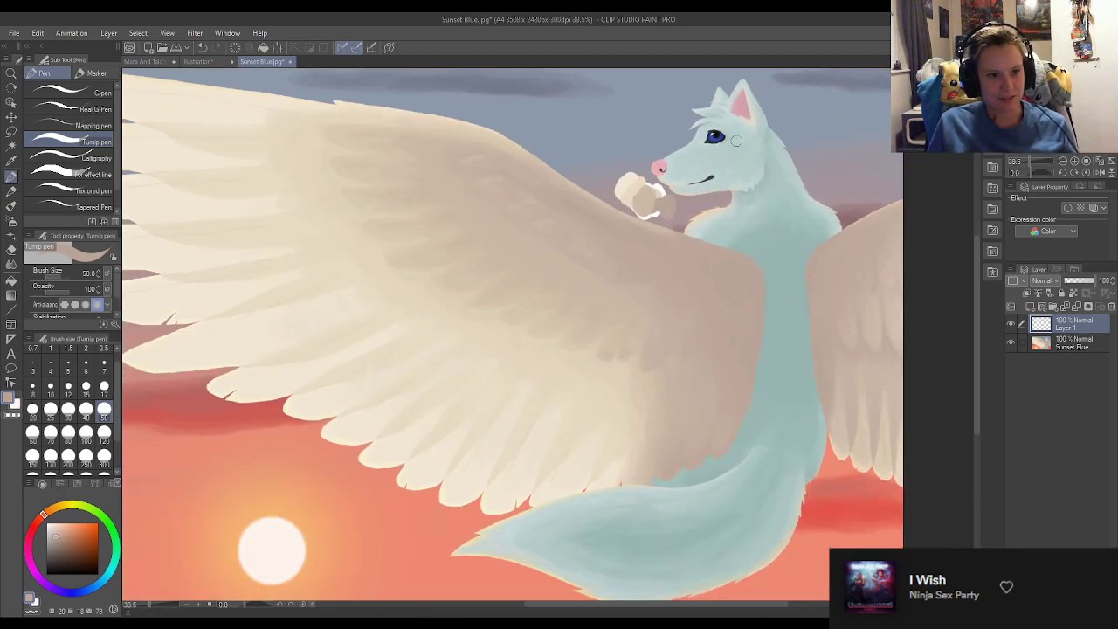
pyautogui.scroll(2, 736, 142)
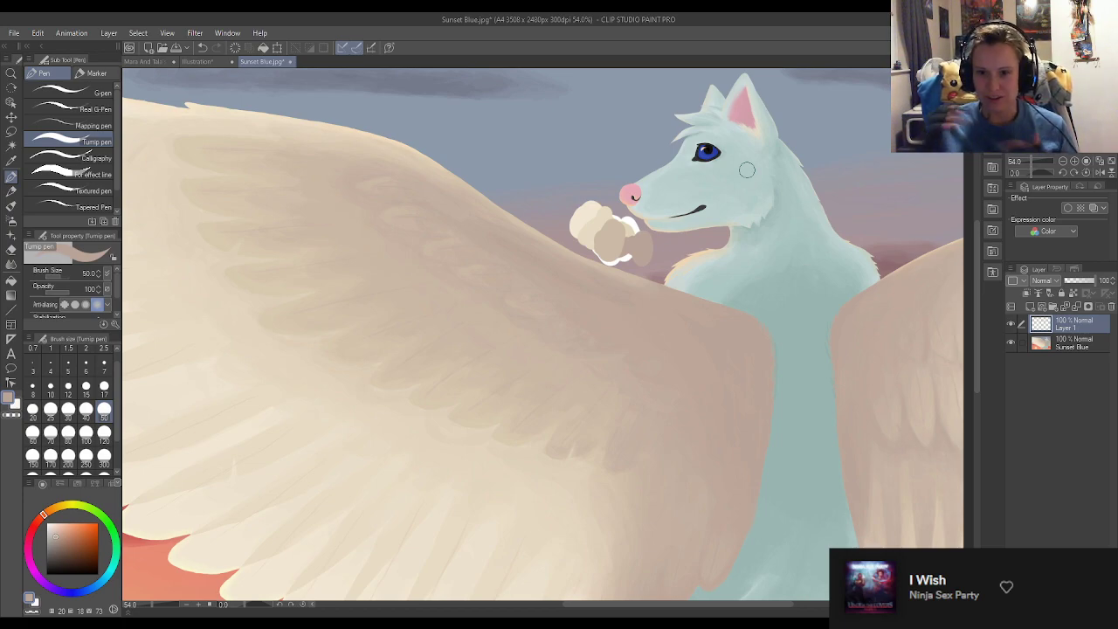
pyautogui.scroll(-2, 747, 169)
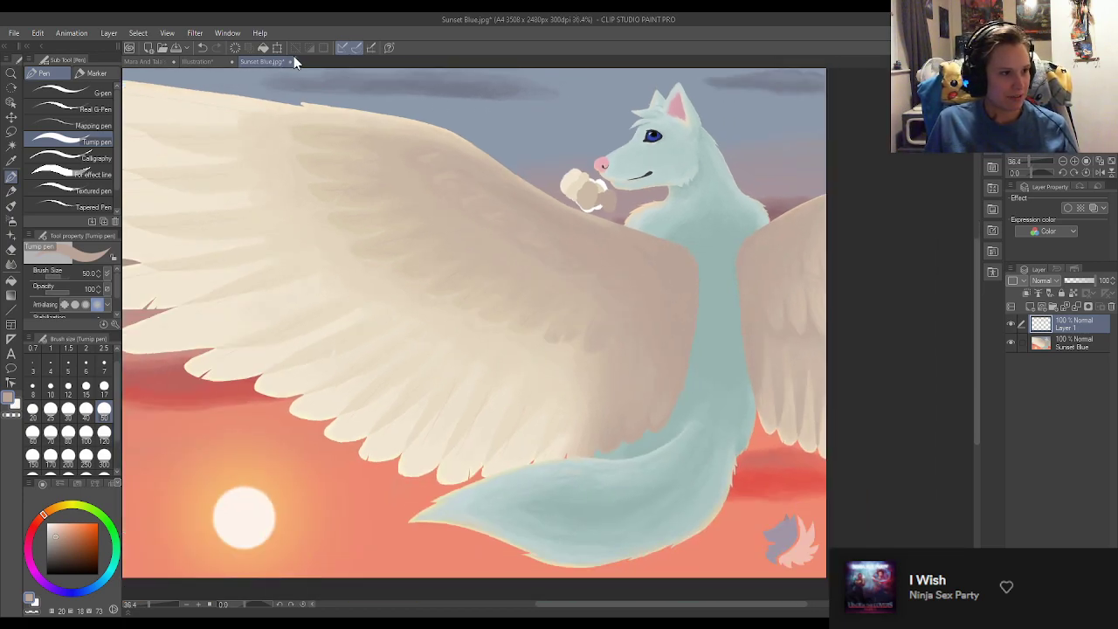
# Step: Delete the swatch layer above the painting and close the "Sunset Blue" document
pyautogui.click(1112, 308)
pyautogui.click(534, 225)
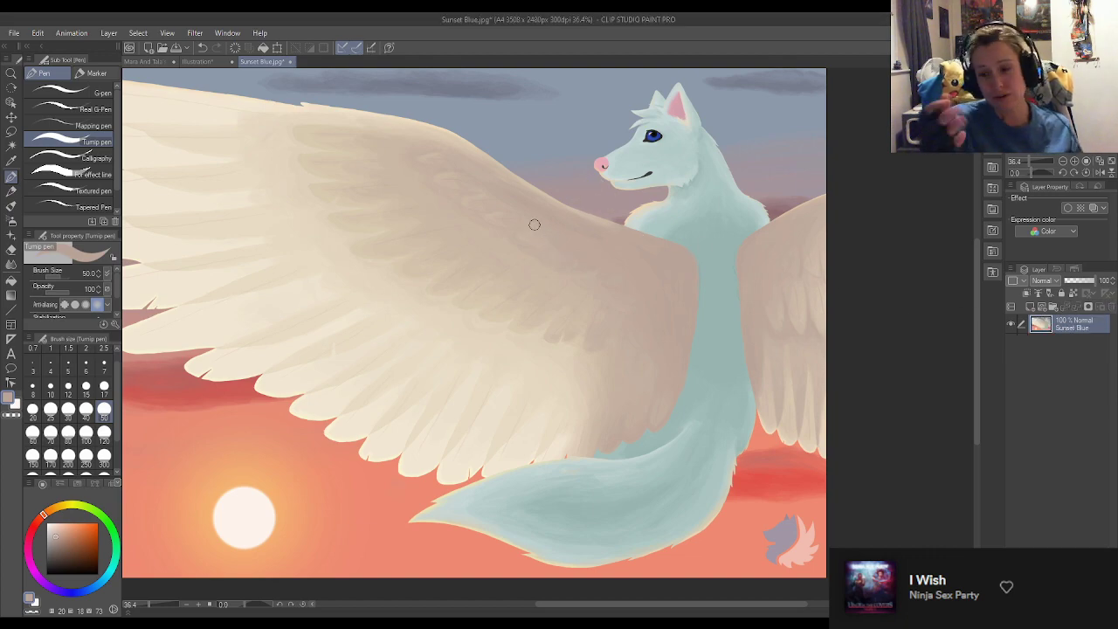
pyautogui.click(290, 62)
pyautogui.click(590, 243)
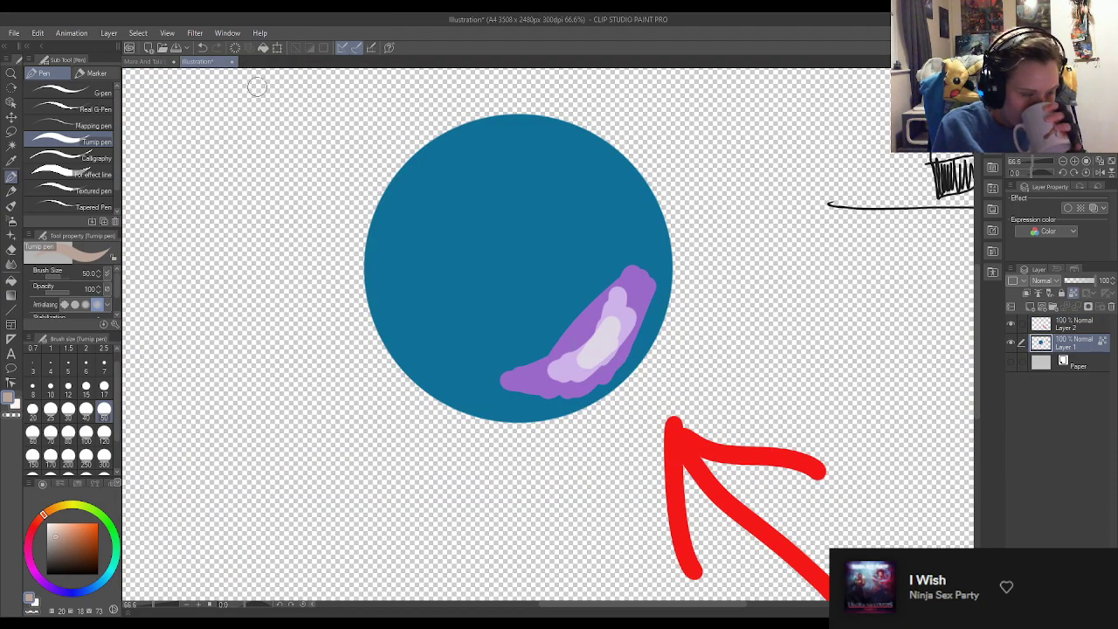
# Step: Paint a dark reddish-brown shadow on the sphere's upper-left side with the Turnip pen at size 120, and blur the shadow and highlight edges
pyautogui.click(32, 528)
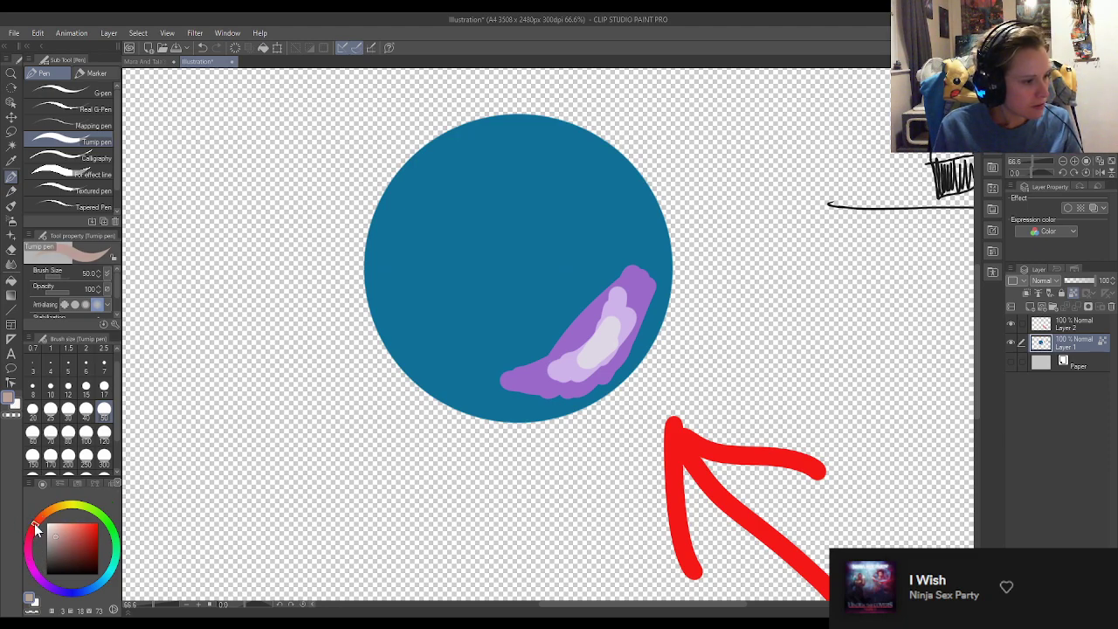
pyautogui.click(63, 551)
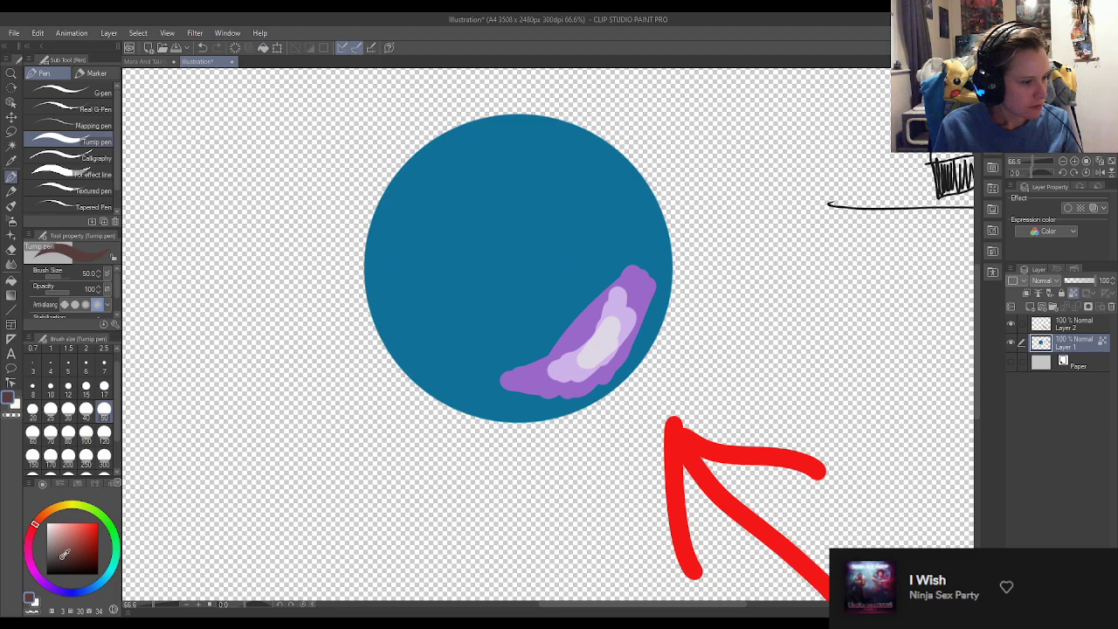
pyautogui.click(104, 431)
pyautogui.scroll(-1, 712, 535)
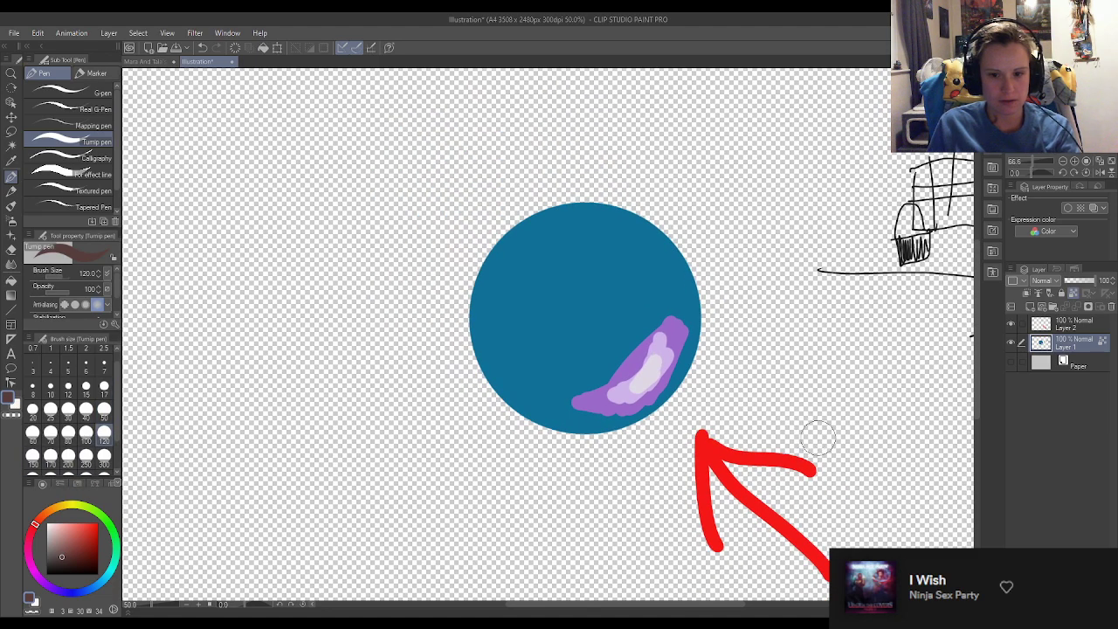
pyautogui.moveTo(559, 200)
pyautogui.mouseDown()
pyautogui.moveTo(506, 242)
pyautogui.moveTo(498, 380)
pyautogui.mouseUp()
pyautogui.moveTo(611, 214)
pyautogui.mouseDown()
pyautogui.moveTo(519, 270)
pyautogui.moveTo(528, 288)
pyautogui.mouseUp()
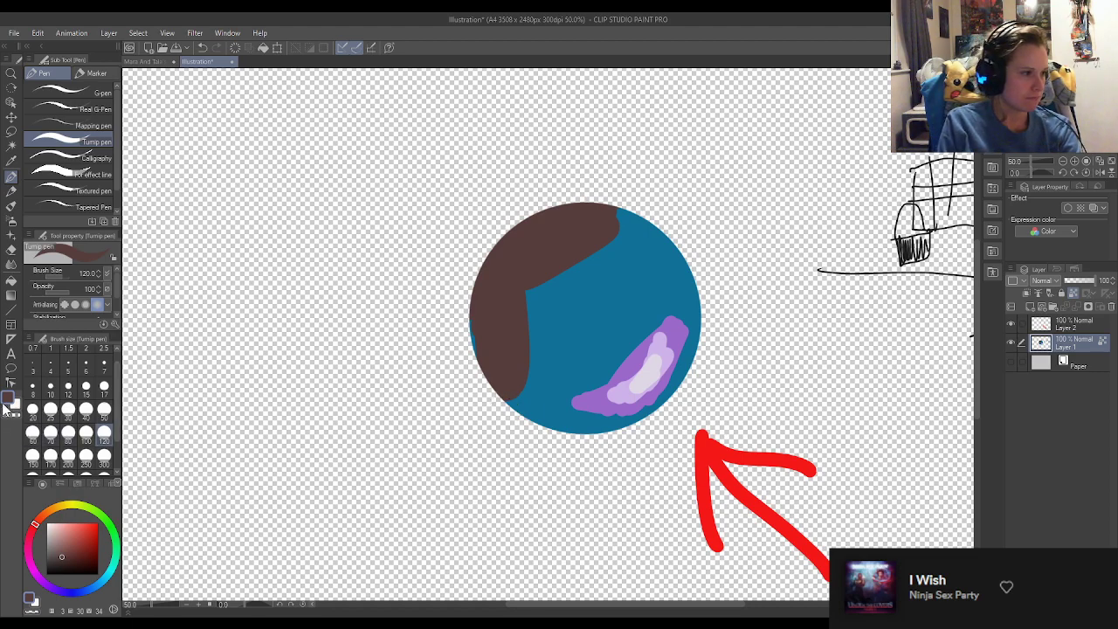
pyautogui.click(12, 282)
pyautogui.moveTo(536, 305)
pyautogui.mouseDown()
pyautogui.moveTo(533, 354)
pyautogui.moveTo(570, 254)
pyautogui.moveTo(533, 301)
pyautogui.moveTo(591, 200)
pyautogui.moveTo(594, 319)
pyautogui.moveTo(615, 376)
pyautogui.moveTo(662, 350)
pyautogui.moveTo(601, 446)
pyautogui.moveTo(684, 297)
pyautogui.moveTo(584, 404)
pyautogui.moveTo(647, 341)
pyautogui.moveTo(617, 370)
pyautogui.moveTo(621, 421)
pyautogui.moveTo(669, 333)
pyautogui.mouseUp()
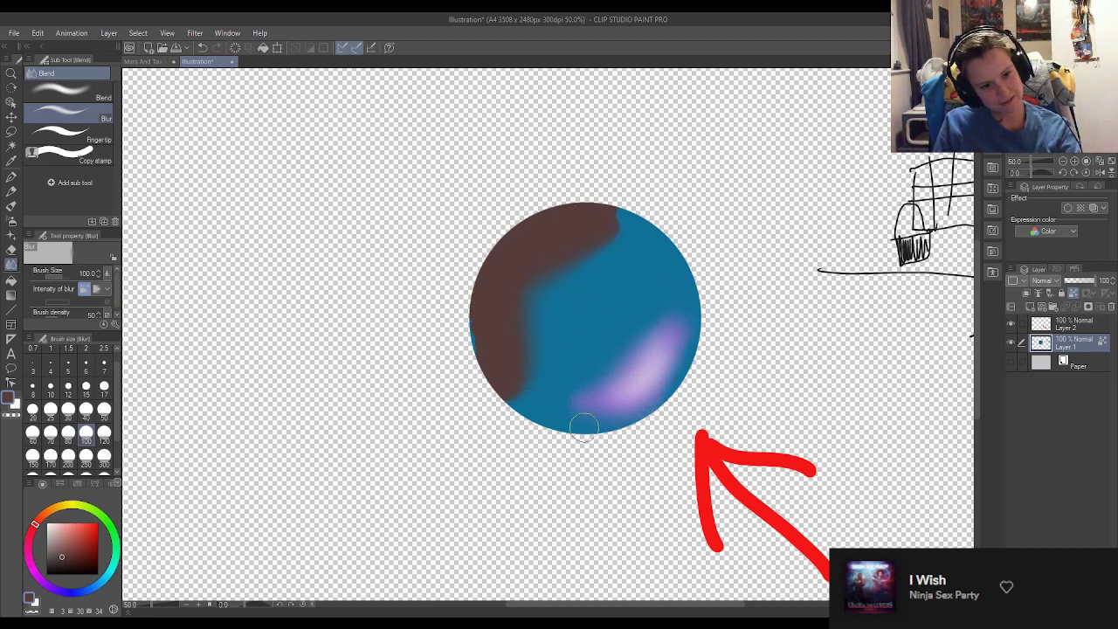
# Step: Delete the sphere's layer and close the "Illustration" document
pyautogui.click(1111, 306)
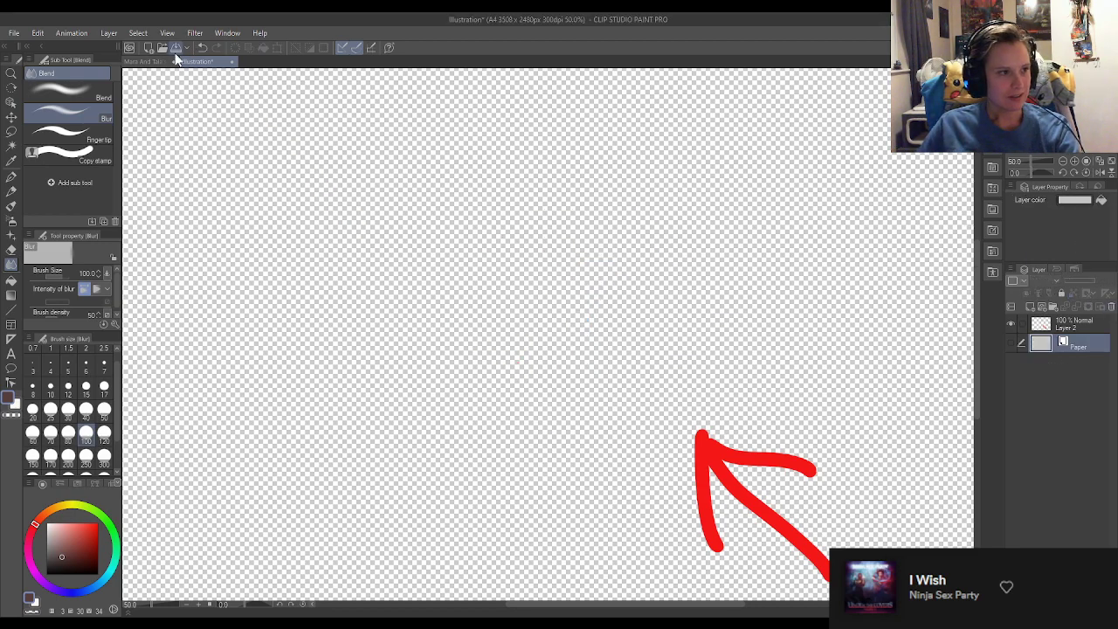
pyautogui.click(231, 62)
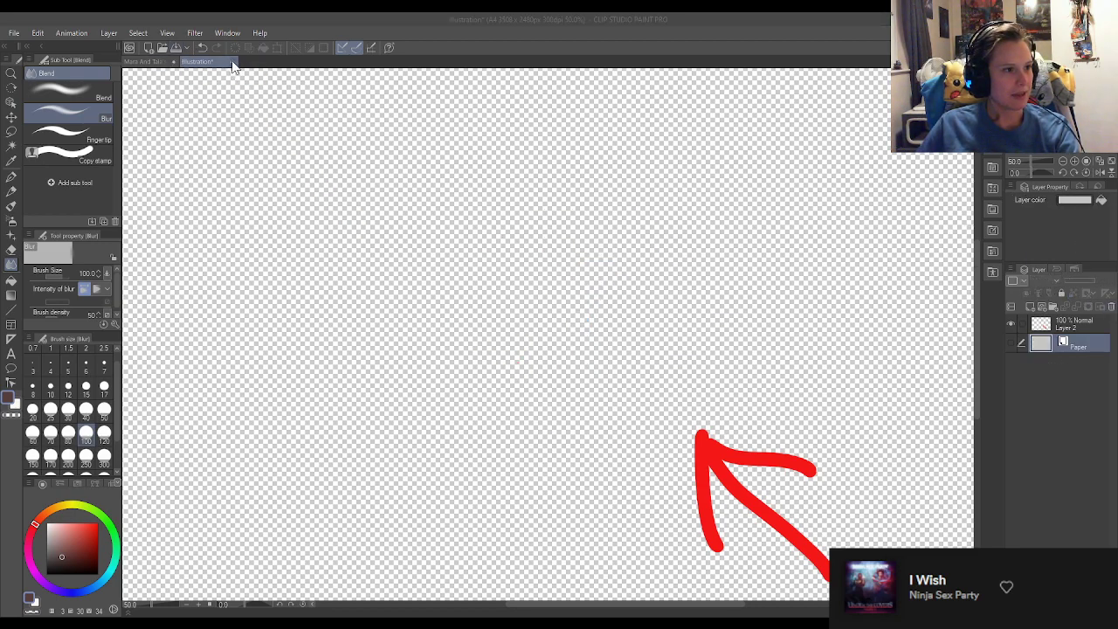
pyautogui.click(574, 241)
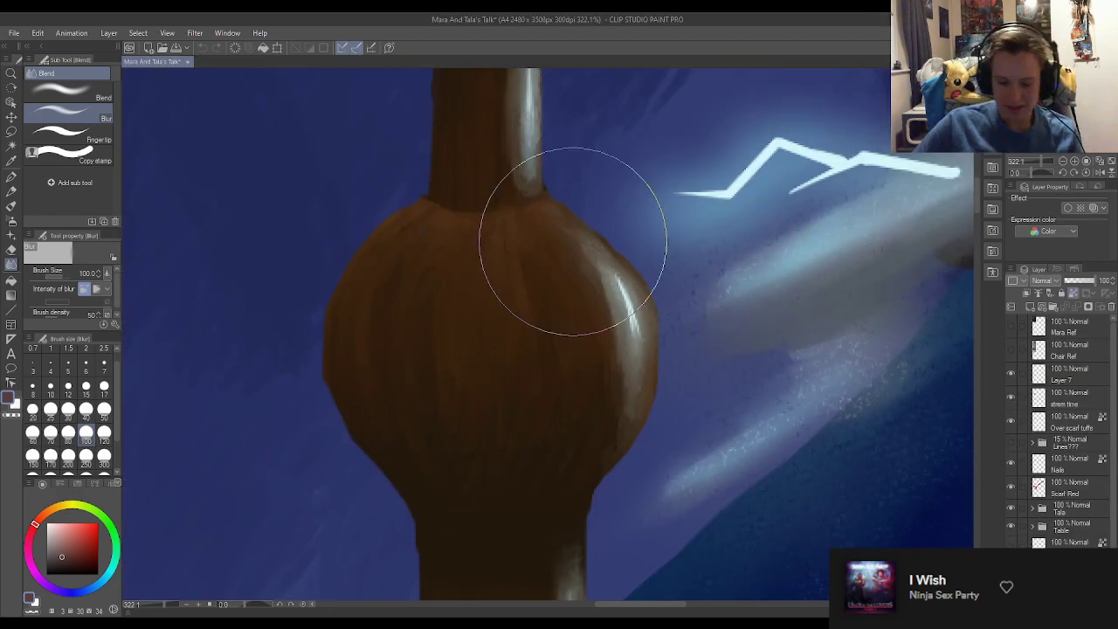
# Step: Bring the whole "Mara And Tala's Talk" painting into view and set the chair layer's expression colour to Gray
pyautogui.scroll(-16, 772, 382)
pyautogui.scroll(-5, 453, 252)
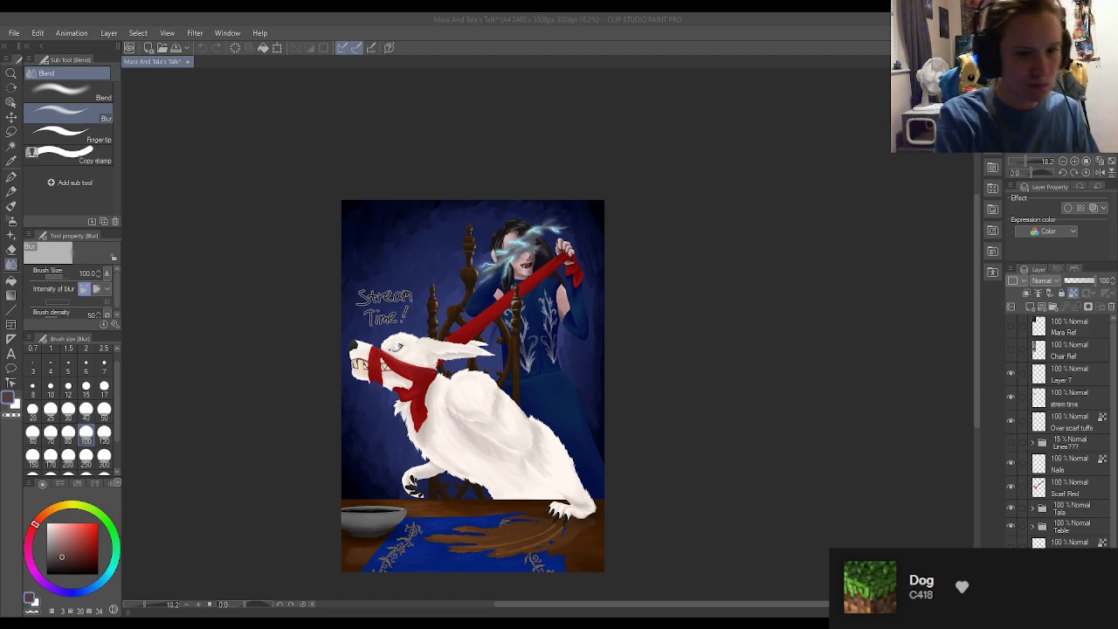
pyautogui.click(1055, 287)
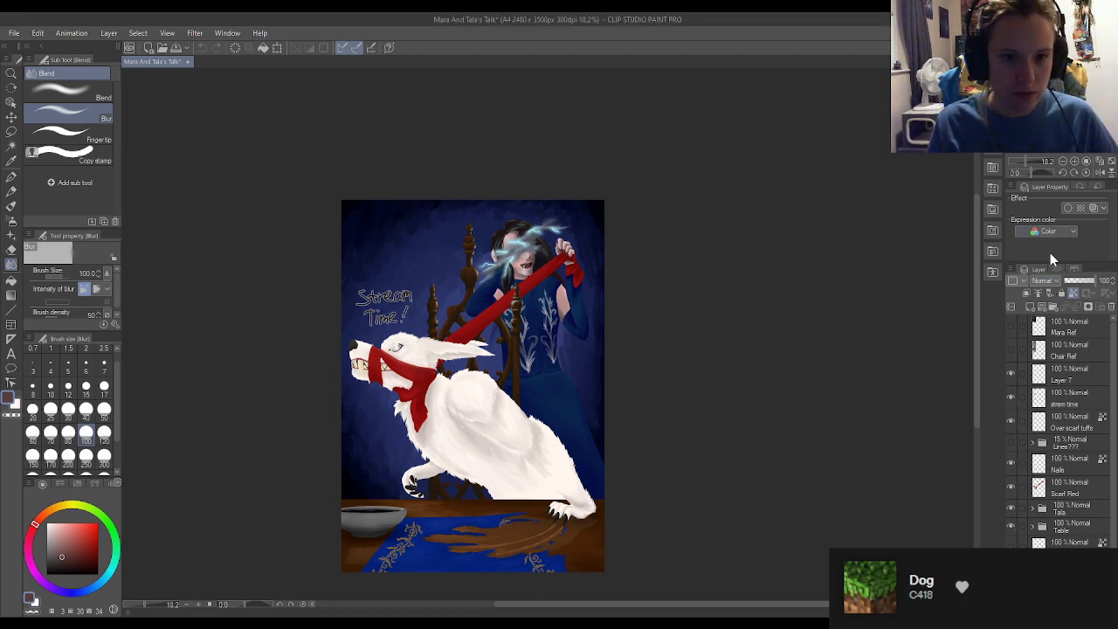
pyautogui.click(1049, 254)
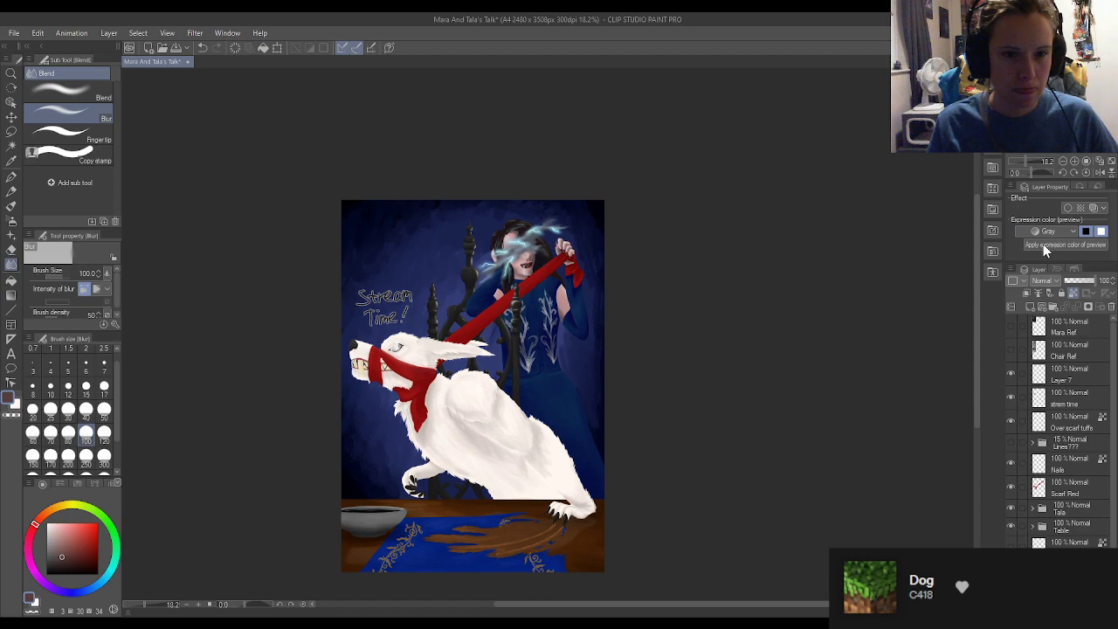
# Step: Set the chair layer's expression colour back to Color
pyautogui.click(1043, 243)
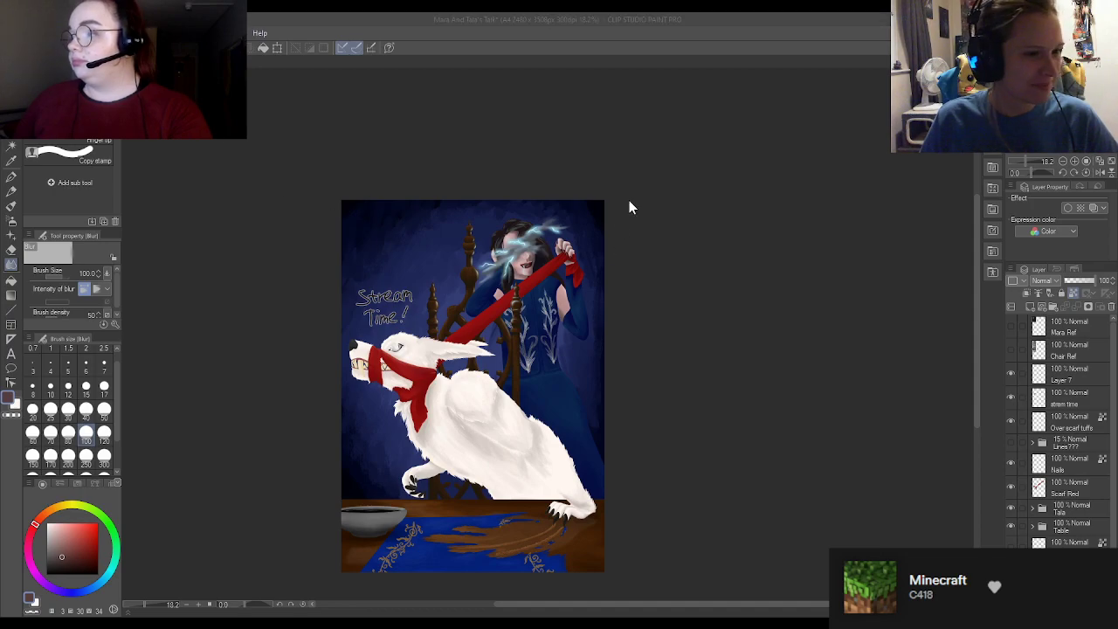
# Step: Paste the "how2 laketrio" chart as a new layer in the "Illustration" document and enlarge its heading
pyautogui.hotkey('ctrl', 'v')
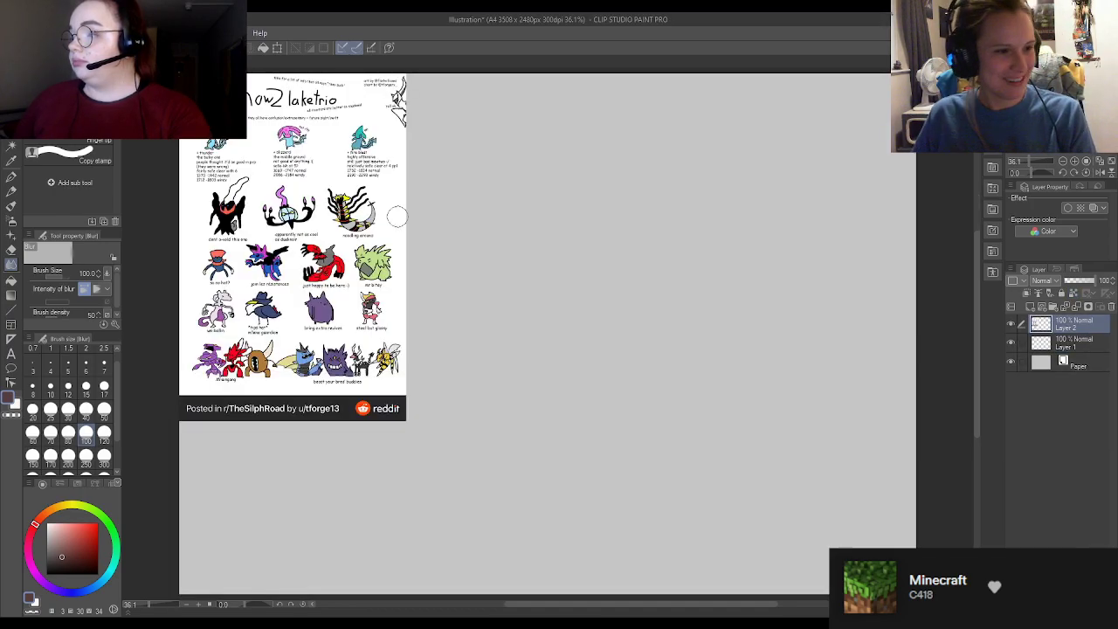
pyautogui.hotkey('ctrl', '0')
pyautogui.scroll(8, 352, 173)
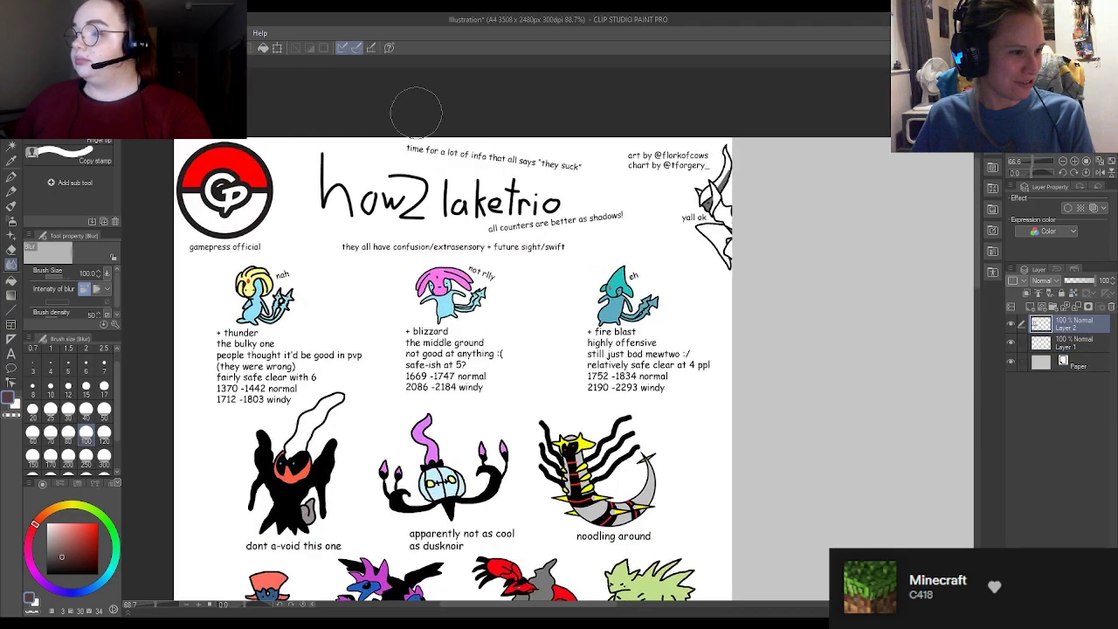
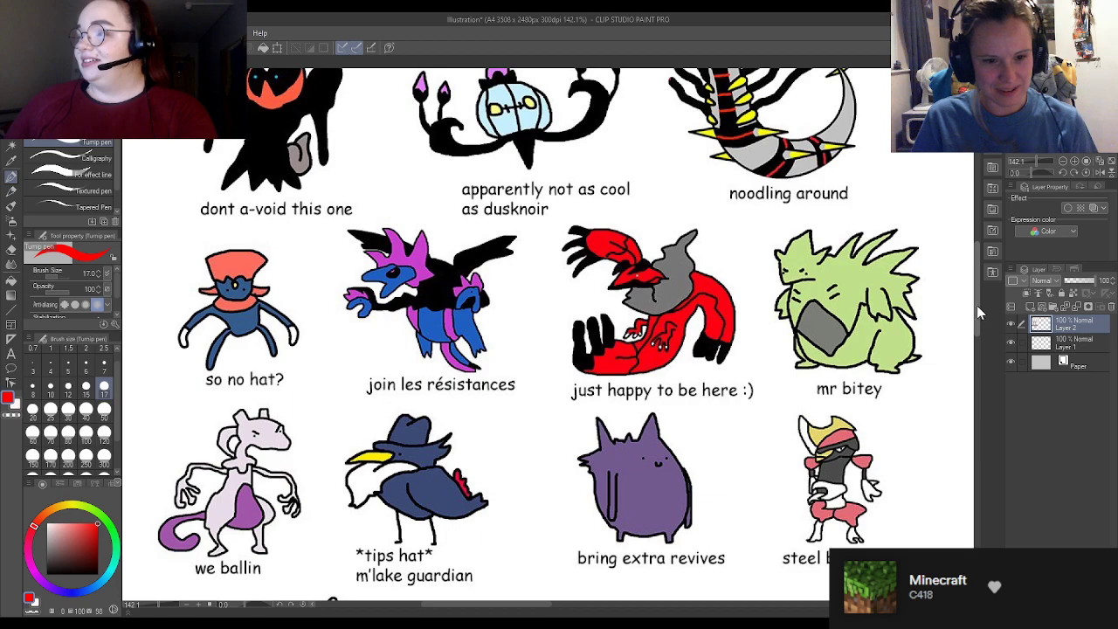
# Step: Examine the creature drawings and captions throughout the "how2 laketrio" chart, both close up and as a whole
pyautogui.moveTo(977, 305); pyautogui.dragTo(978, 349)
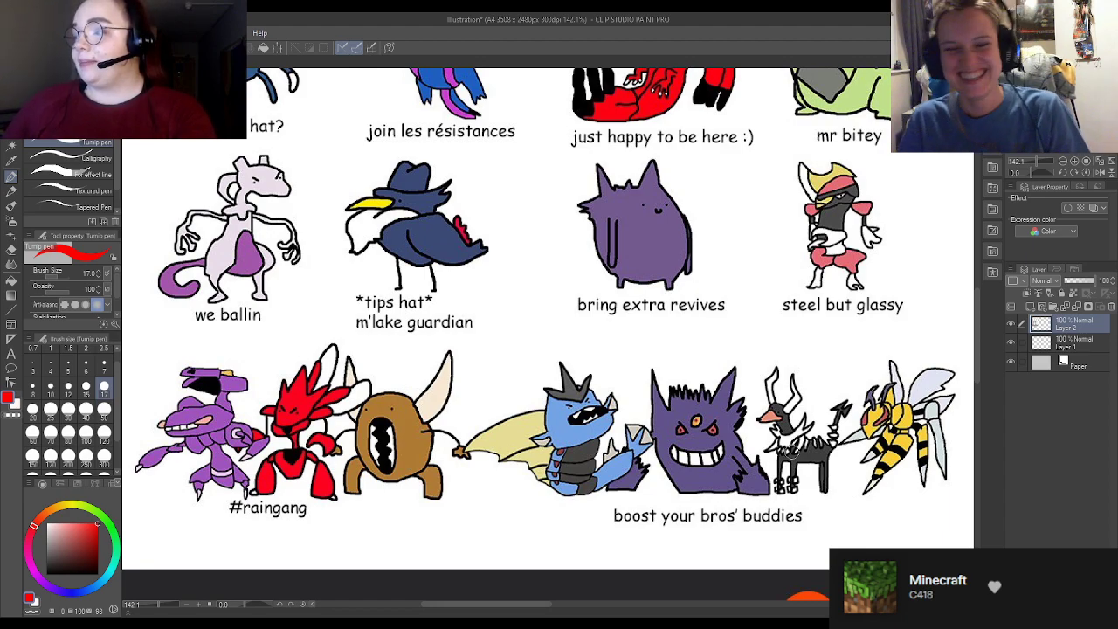
pyautogui.scroll(-3, 437, 349)
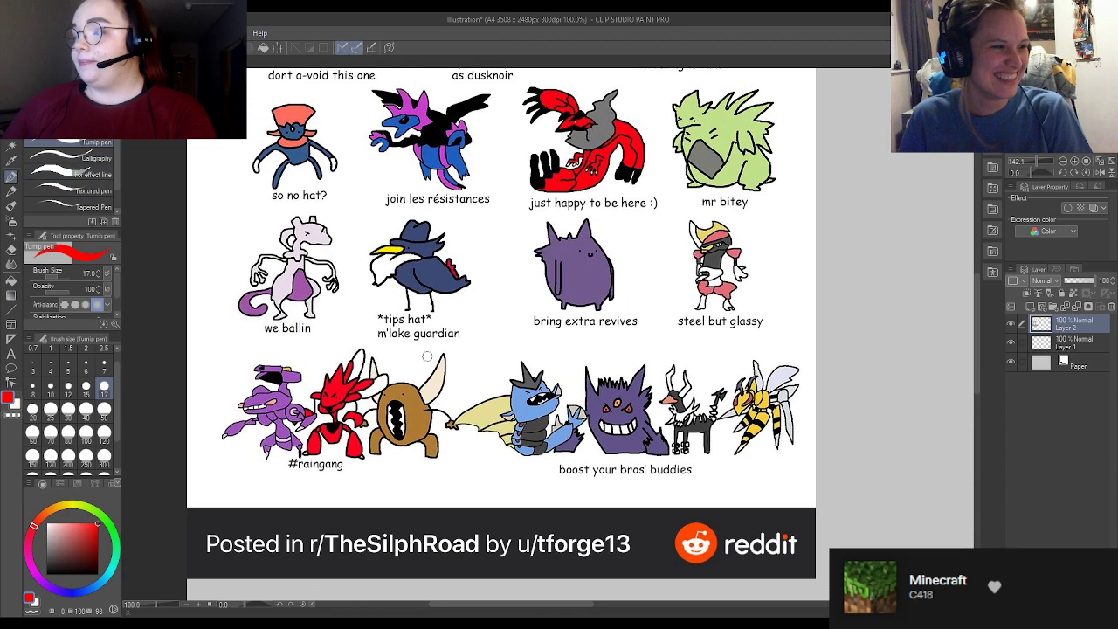
pyautogui.scroll(-2, 471, 304)
pyautogui.scroll(4, 477, 76)
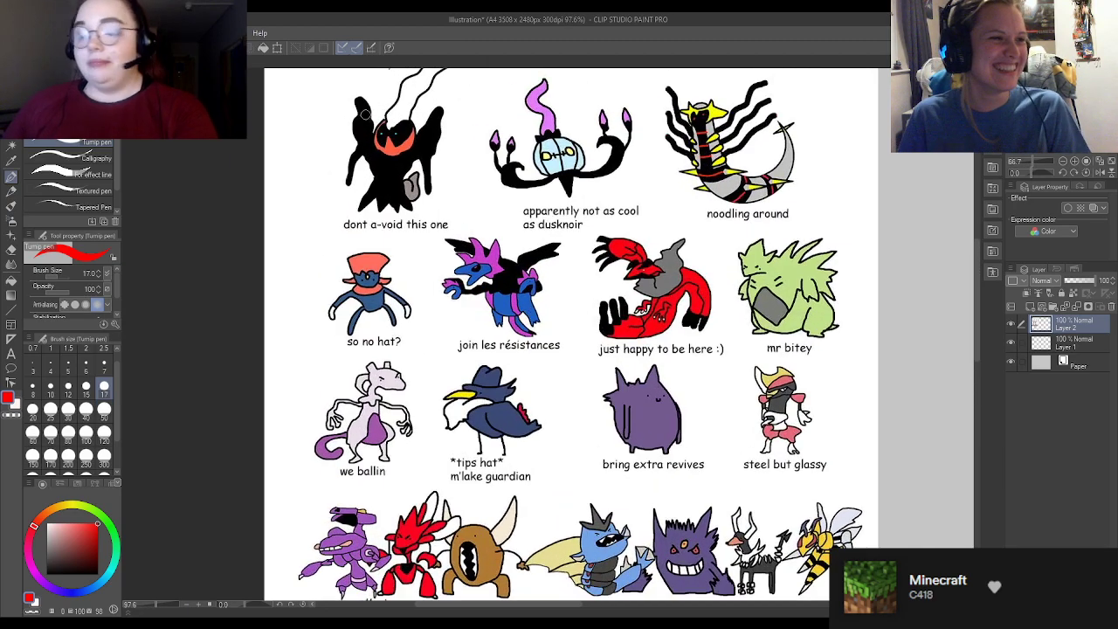
pyautogui.scroll(3, 477, 76)
pyautogui.scroll(-5, 507, 157)
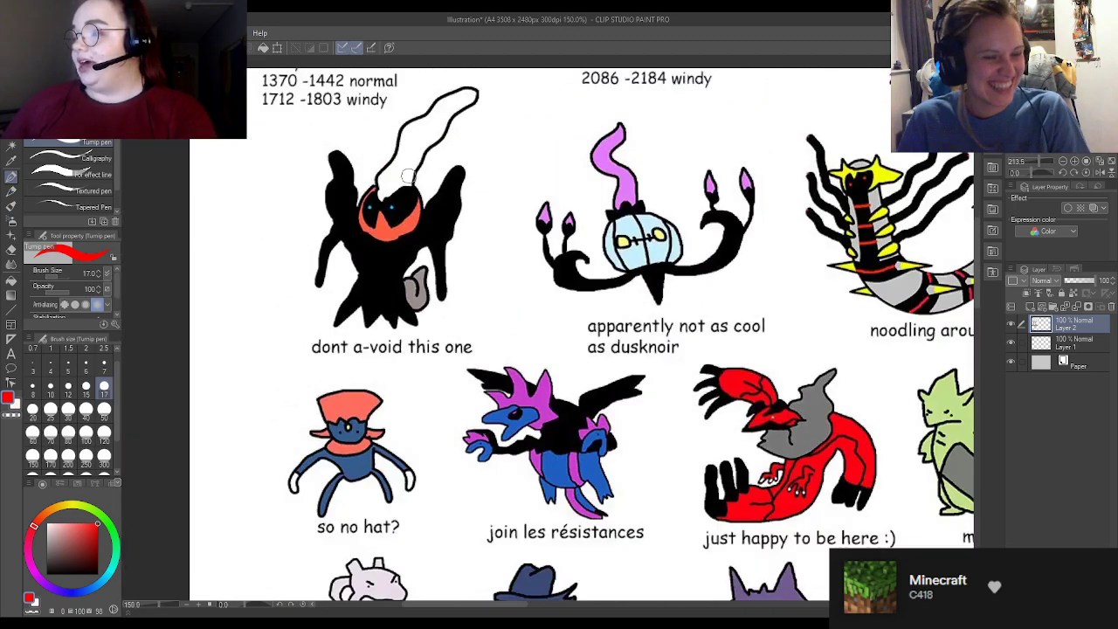
pyautogui.scroll(-2, 507, 157)
pyautogui.scroll(2, 751, 249)
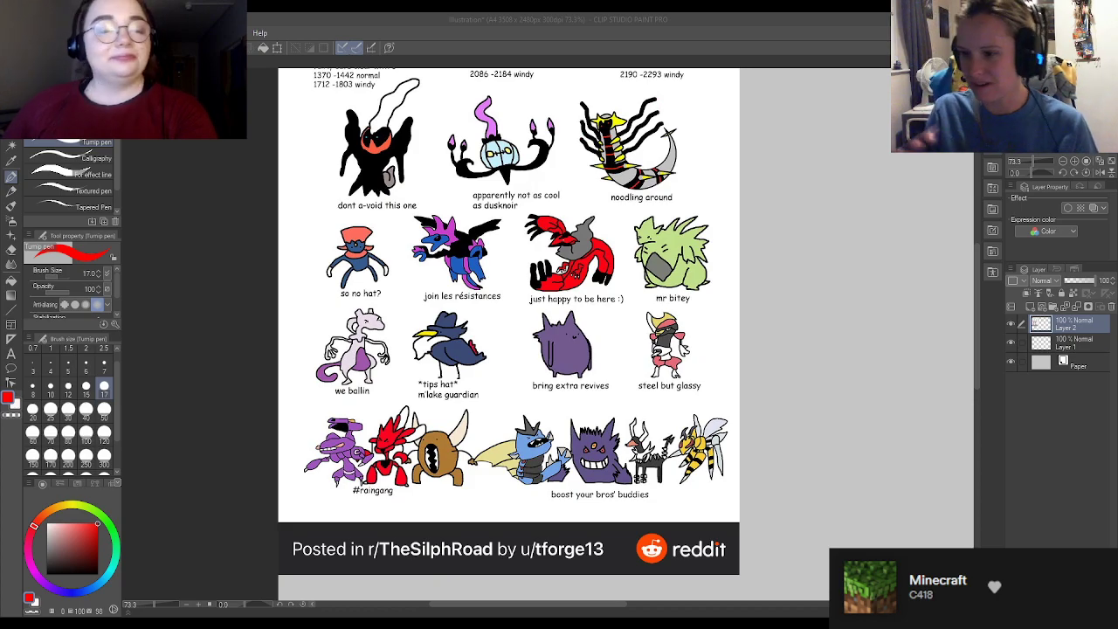
pyautogui.scroll(-2, 509, 332)
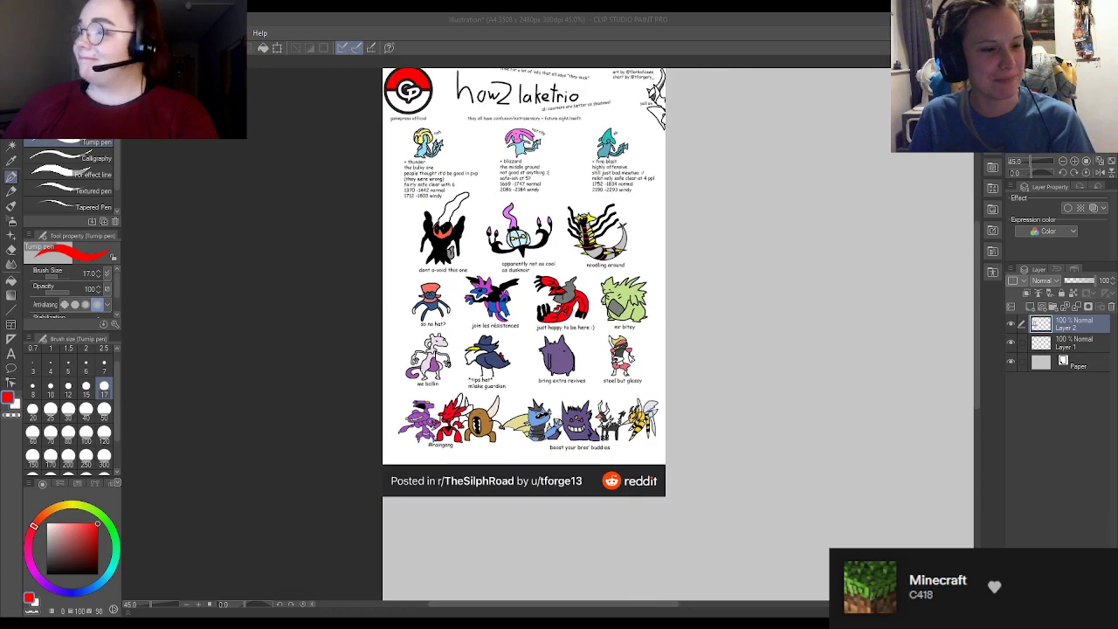
pyautogui.scroll(4, 508, 332)
pyautogui.scroll(3, 617, 108)
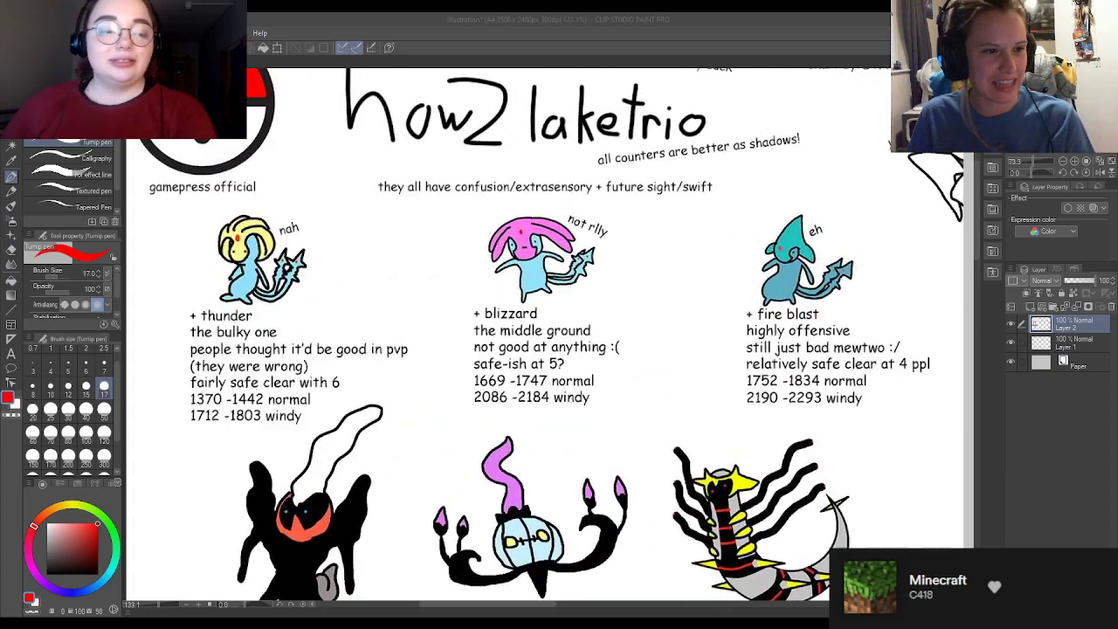
pyautogui.scroll(-5, 564, 332)
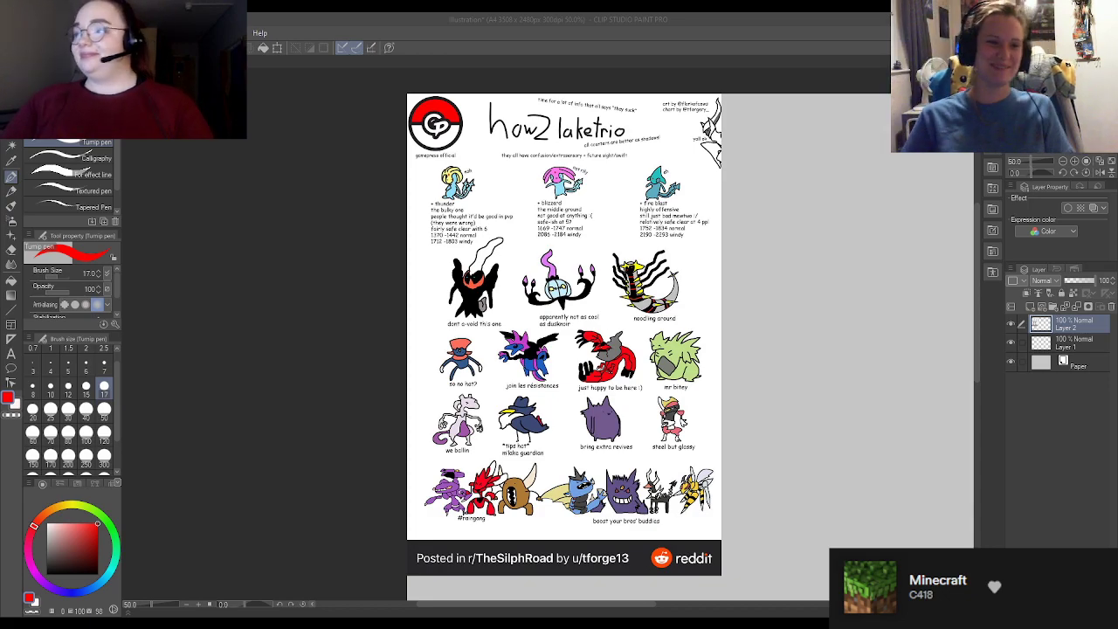
pyautogui.scroll(3, 768, 379)
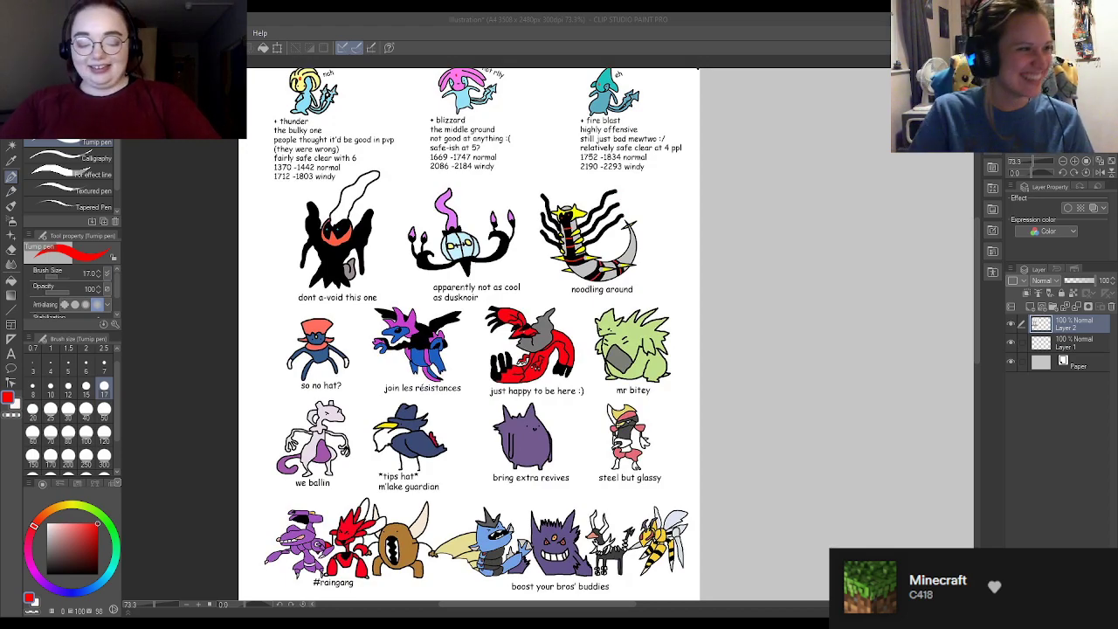
# Step: Circle the "dont a-void this one" and "just happy to be here :)" creatures in red with the Turnip pen, removing each circle
pyautogui.moveTo(392, 194)
pyautogui.mouseDown()
pyautogui.moveTo(399, 272)
pyautogui.moveTo(277, 299)
pyautogui.moveTo(253, 186)
pyautogui.moveTo(366, 133)
pyautogui.moveTo(400, 293)
pyautogui.moveTo(344, 300)
pyautogui.moveTo(290, 274)
pyautogui.moveTo(280, 201)
pyautogui.moveTo(367, 140)
pyautogui.moveTo(278, 301)
pyautogui.mouseUp()
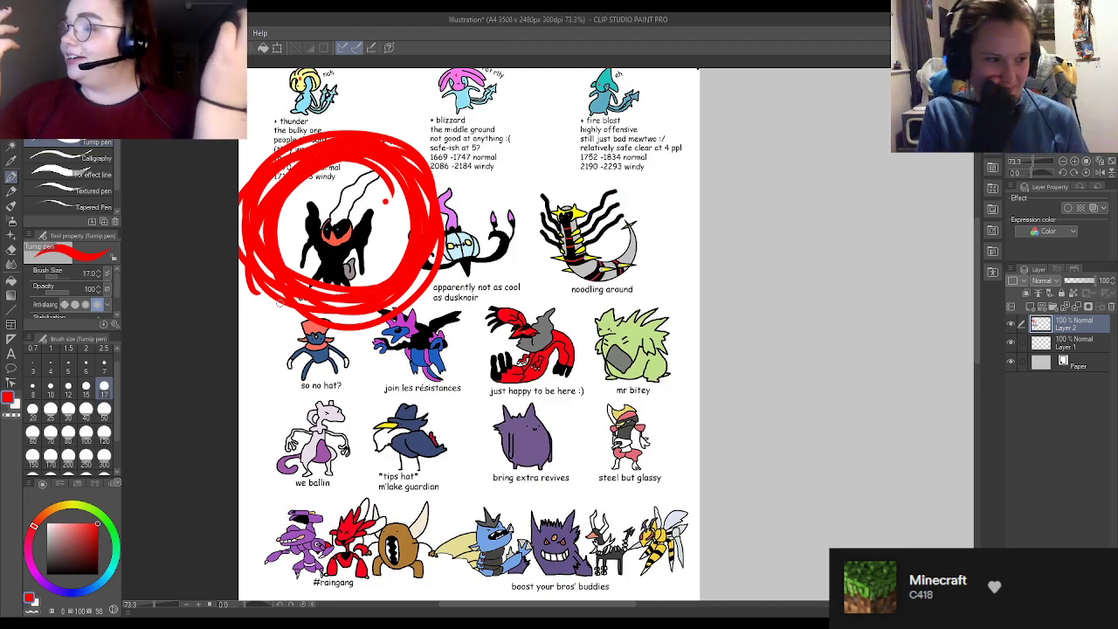
pyautogui.press('Delete')
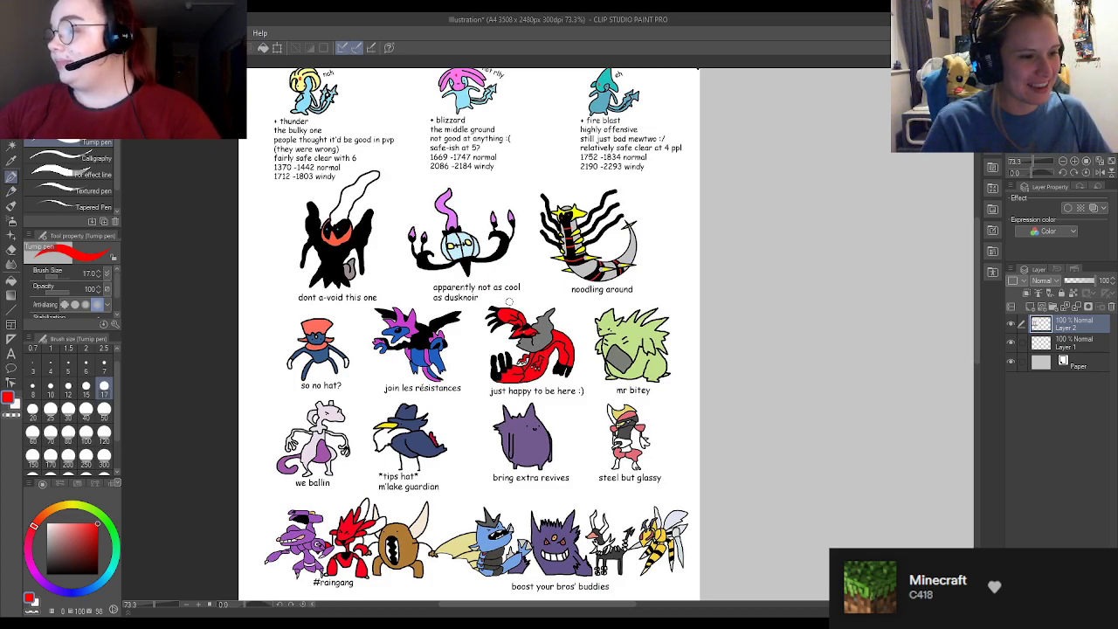
pyautogui.moveTo(508, 298)
pyautogui.mouseDown()
pyautogui.moveTo(505, 412)
pyautogui.moveTo(476, 302)
pyautogui.mouseUp()
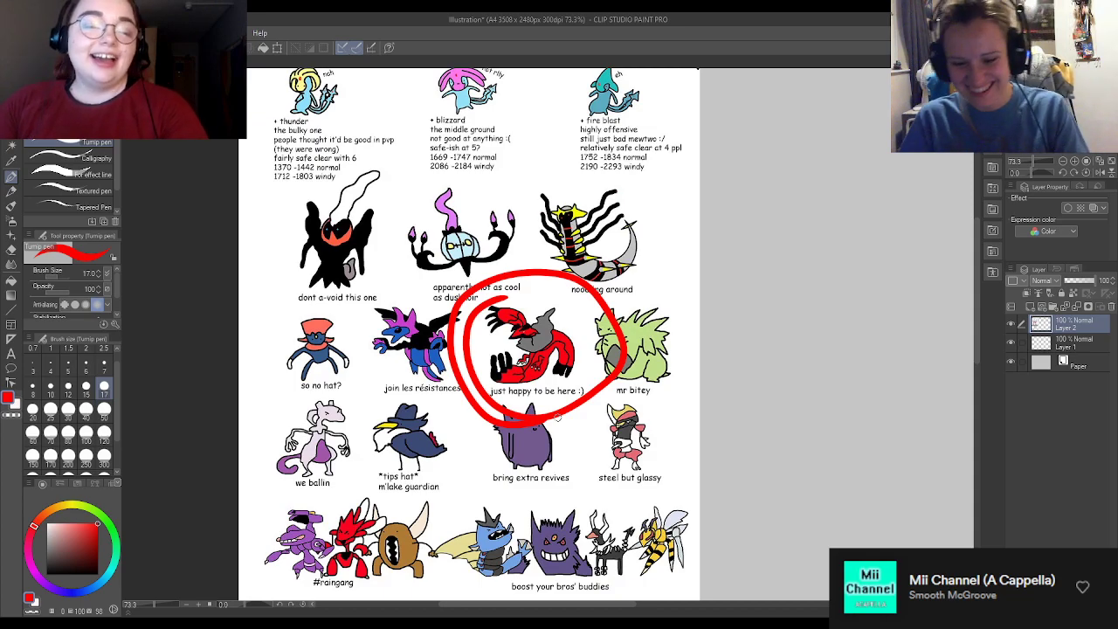
pyautogui.hotkey('ctrl', 'z')
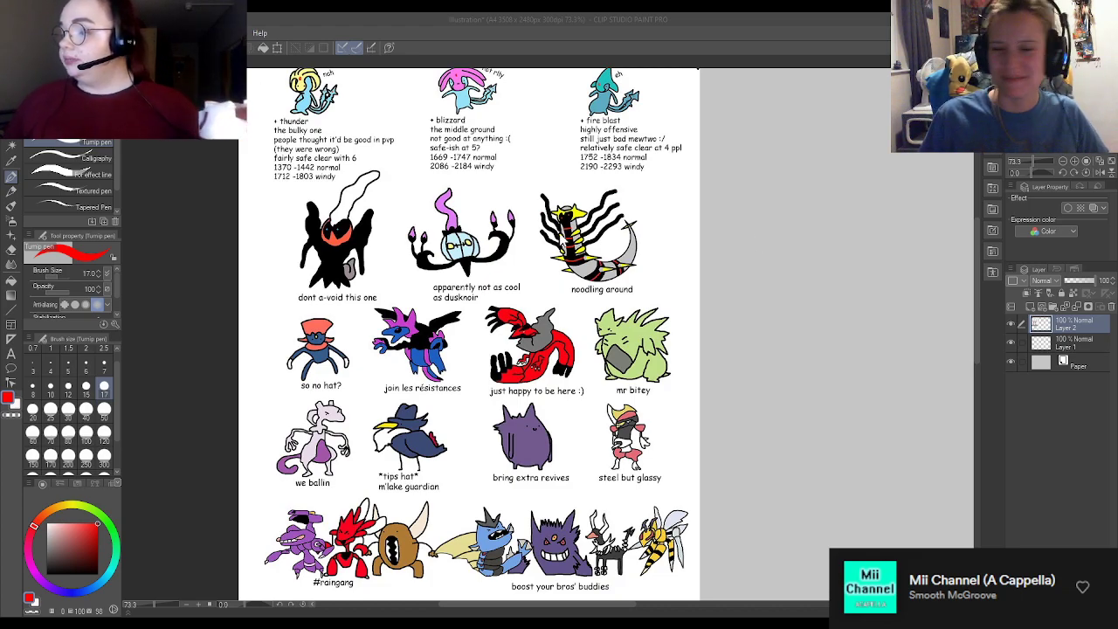
# Step: Return to the "Mara And Tala's Talk" painting and inspect the claw marks across the blue tablecloth up close
pyautogui.hotkey('ctrl', 'Tab')
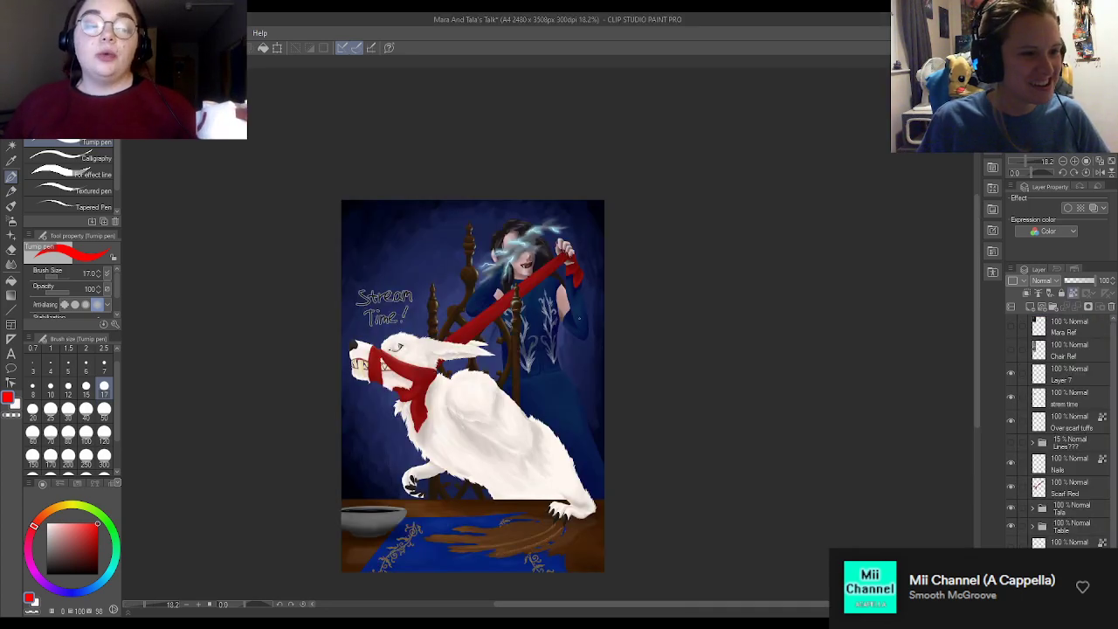
pyautogui.scroll(5, 472, 594)
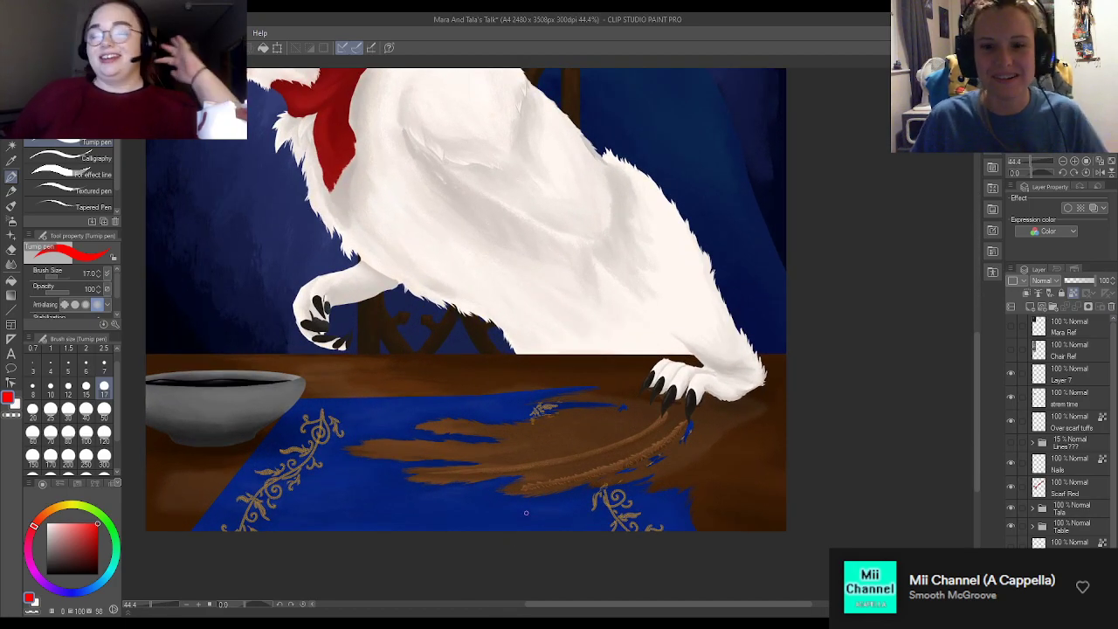
pyautogui.scroll(2, 639, 488)
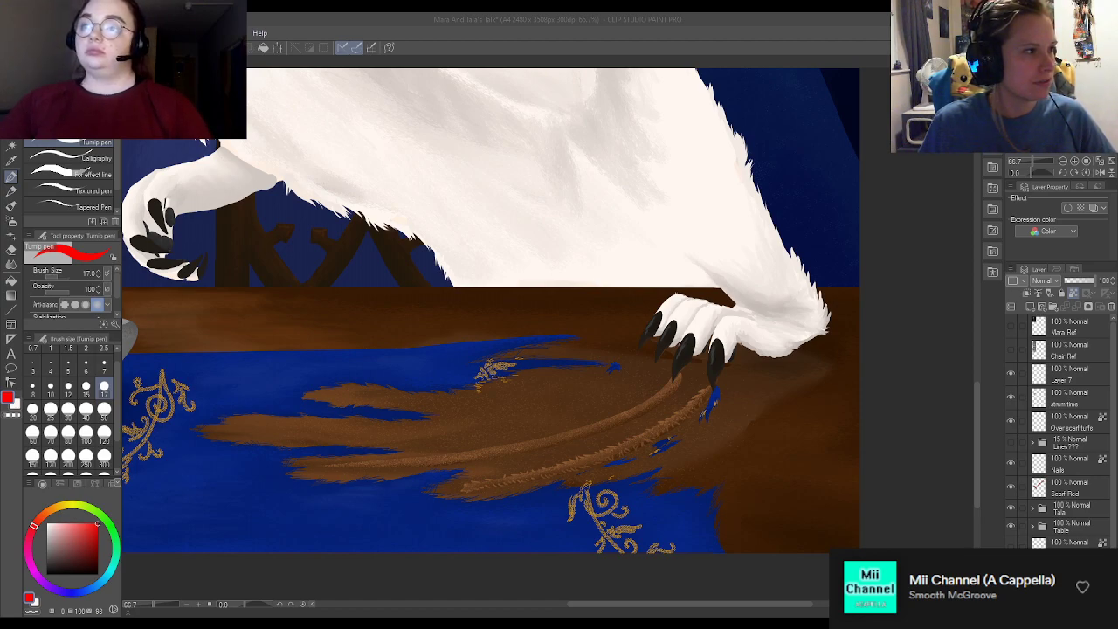
# Step: Examine the torn tablecloth, embroidery and claw grooves on the table at several magnifications
pyautogui.hotkey('alt', 'Tab')
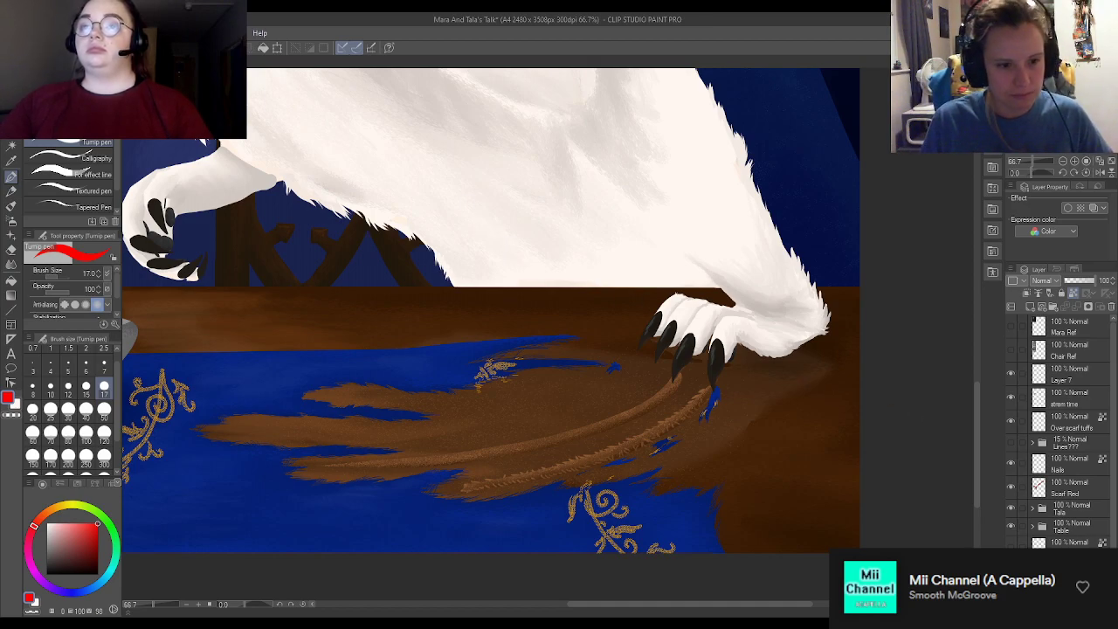
pyautogui.scroll(-2, 876, 379)
pyautogui.scroll(4, 655, 428)
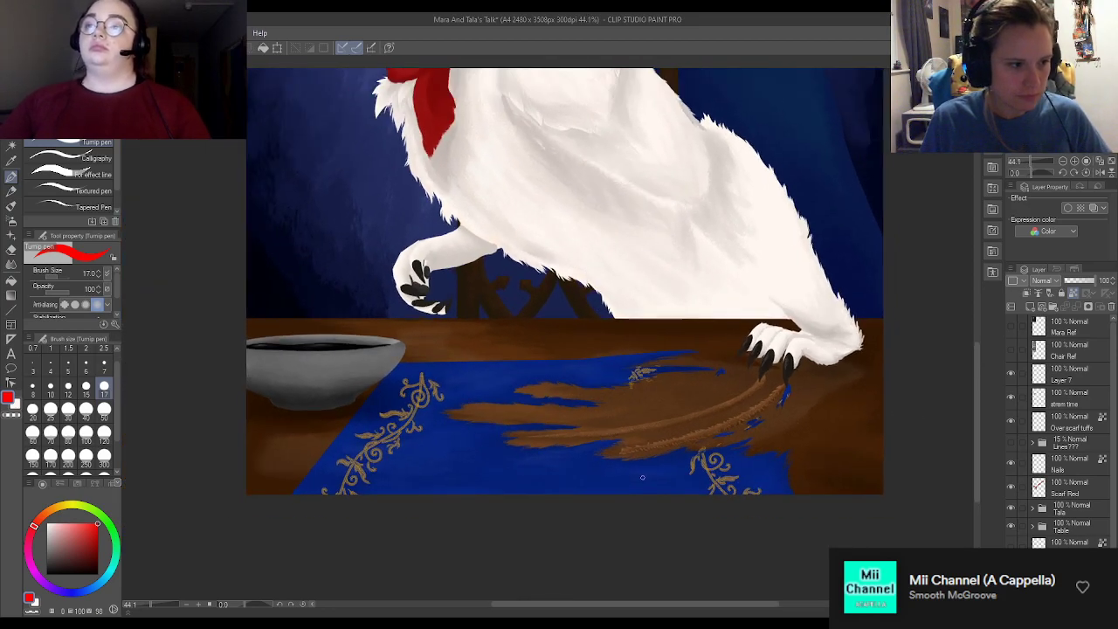
pyautogui.scroll(-1, 642, 454)
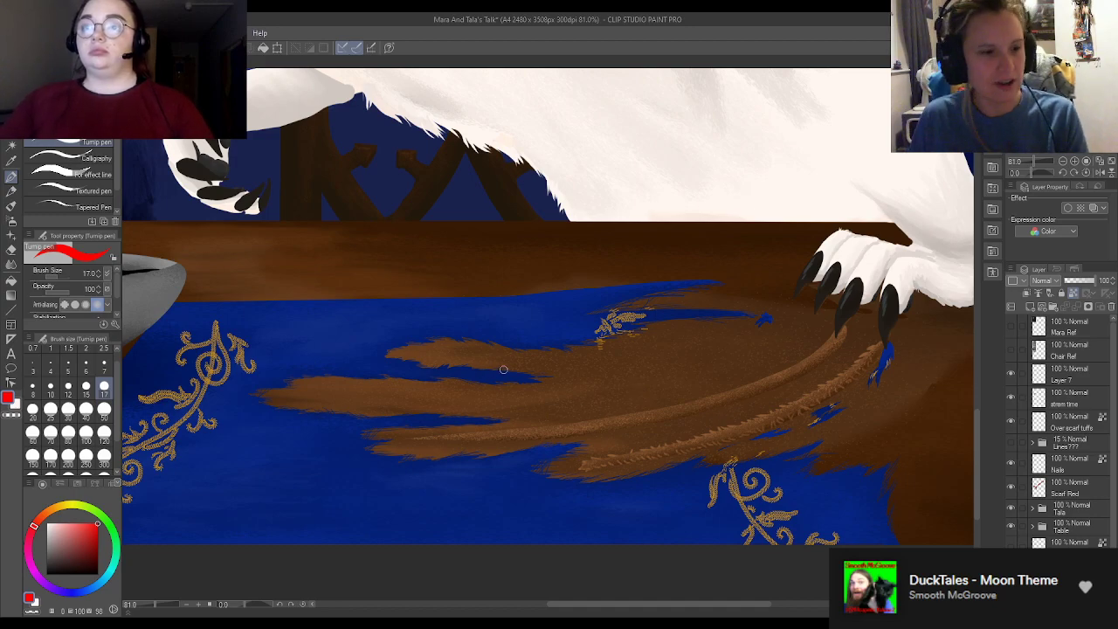
pyautogui.scroll(-2, 503, 369)
pyautogui.scroll(-2, 503, 370)
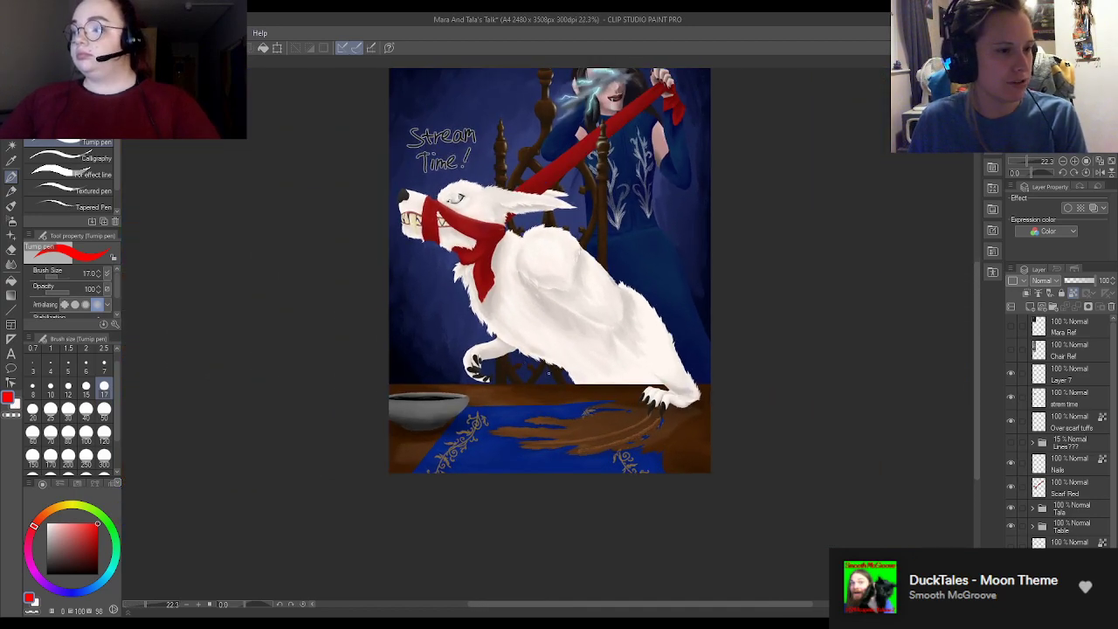
pyautogui.scroll(4, 548, 373)
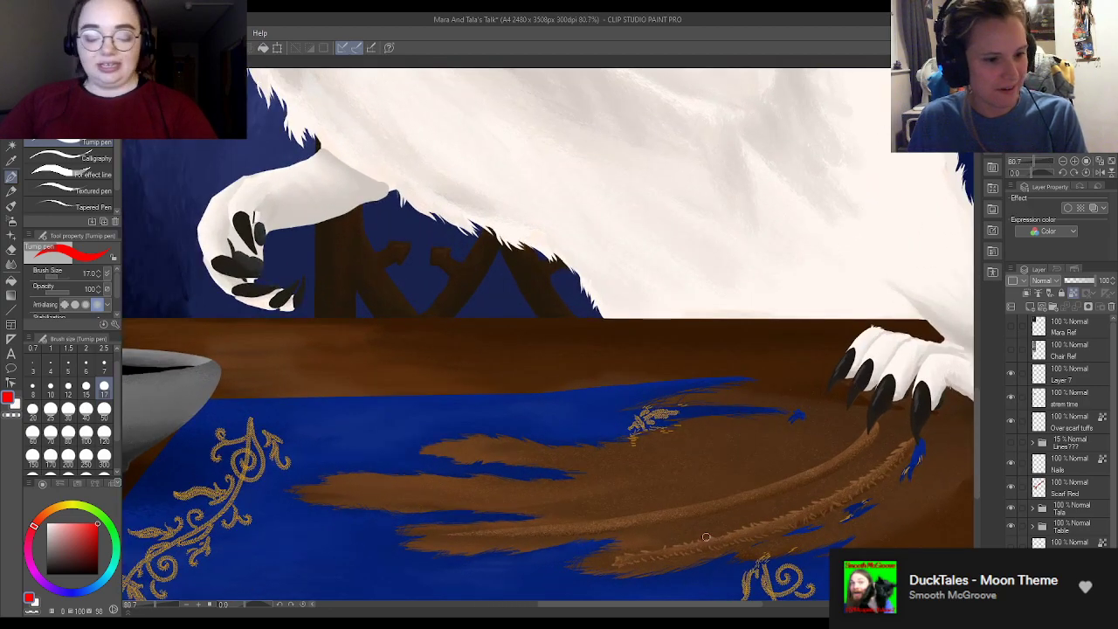
pyautogui.scroll(1, 706, 537)
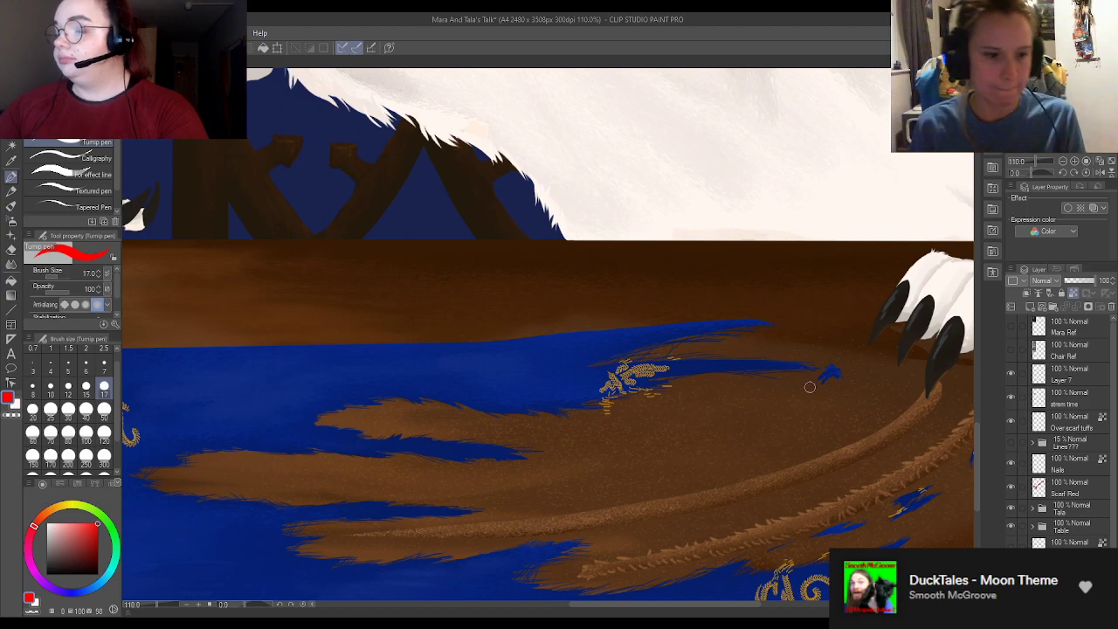
pyautogui.scroll(-3, 803, 389)
pyautogui.scroll(4, 780, 398)
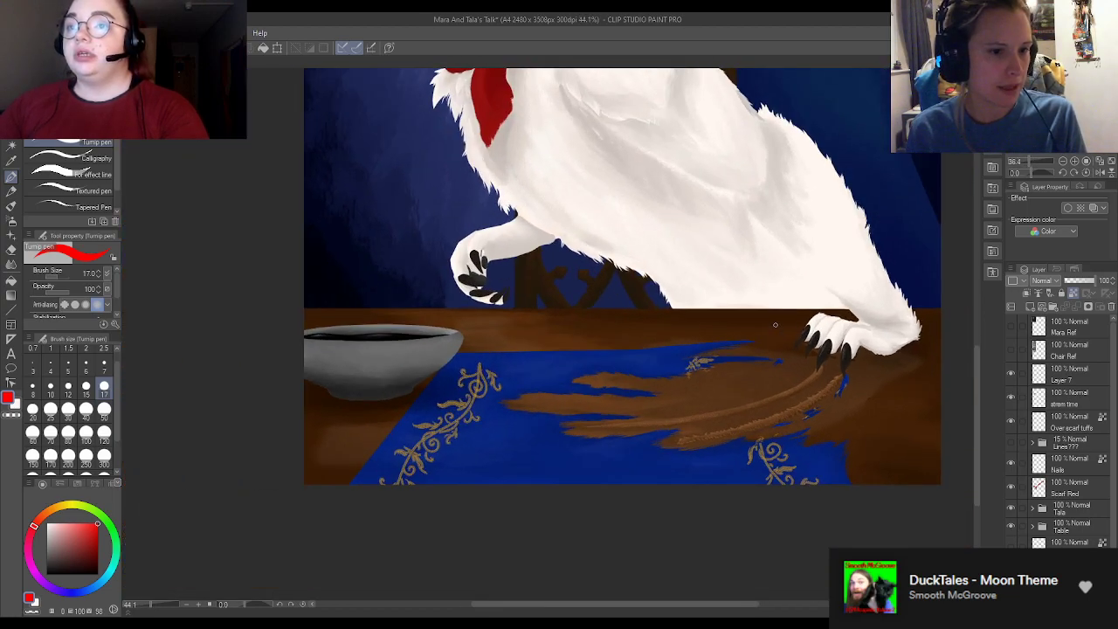
pyautogui.scroll(3, 656, 471)
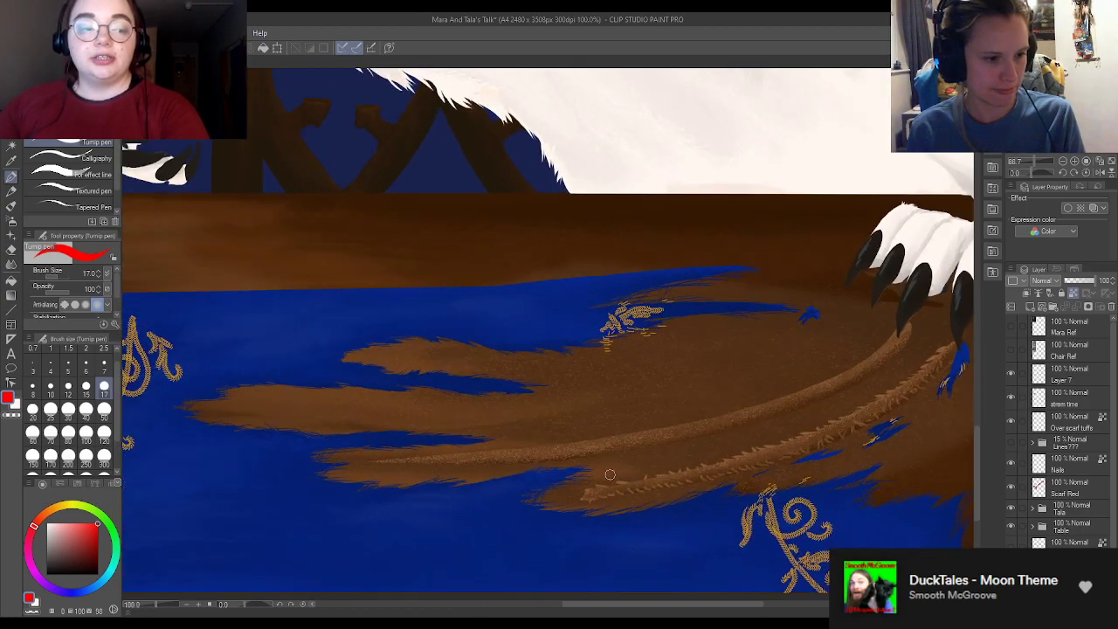
pyautogui.scroll(-2, 1016, 516)
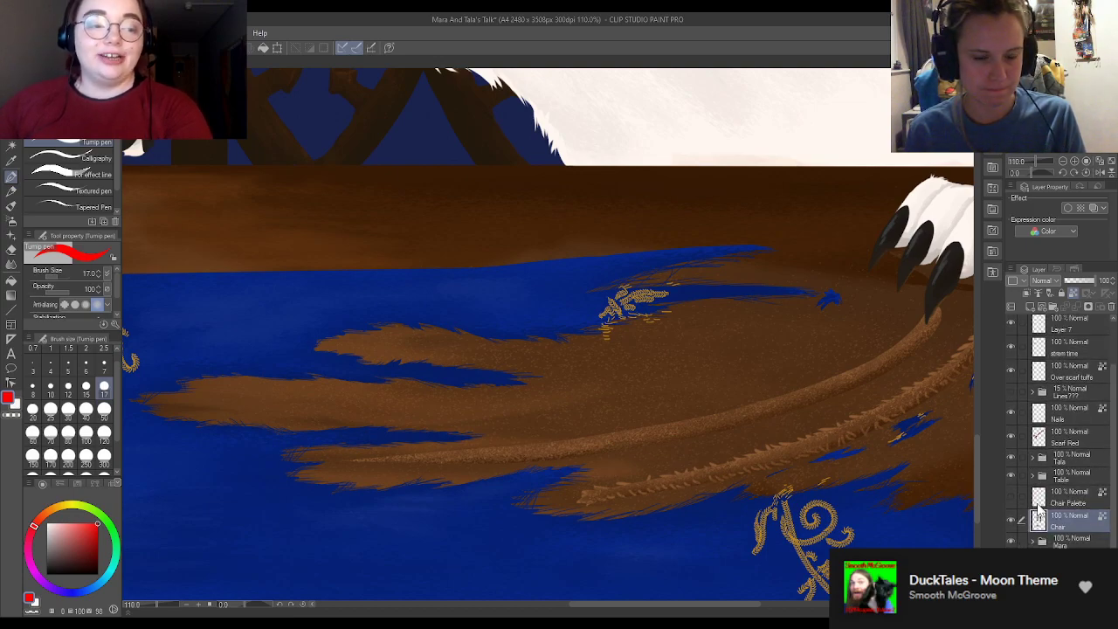
pyautogui.click(1052, 463)
pyautogui.click(1033, 459)
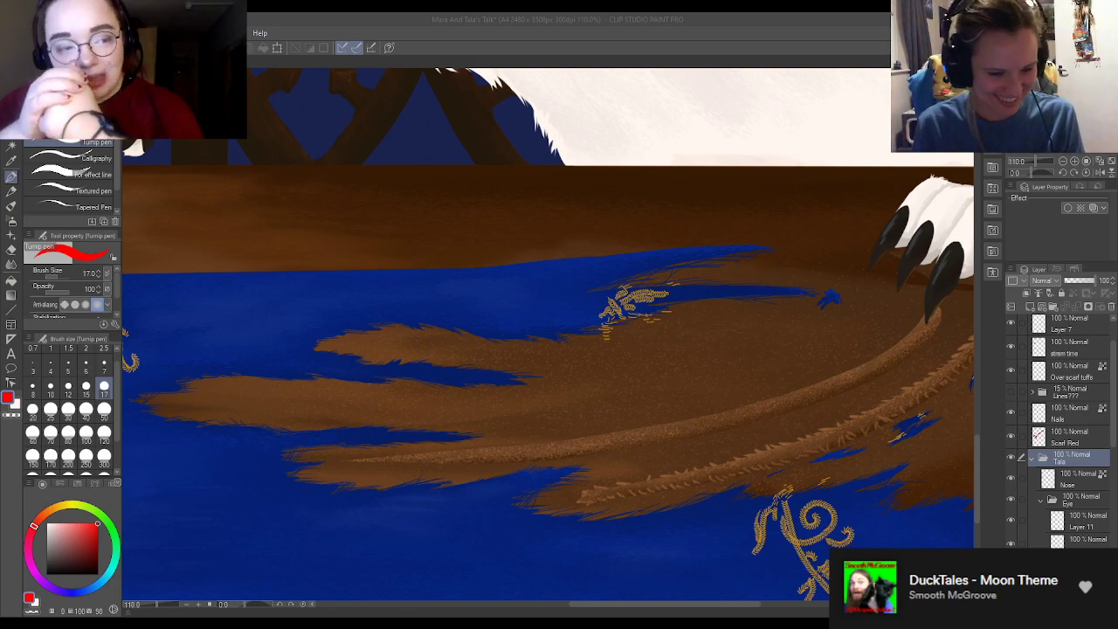
pyautogui.moveTo(714, 609); pyautogui.dragTo(739, 586)
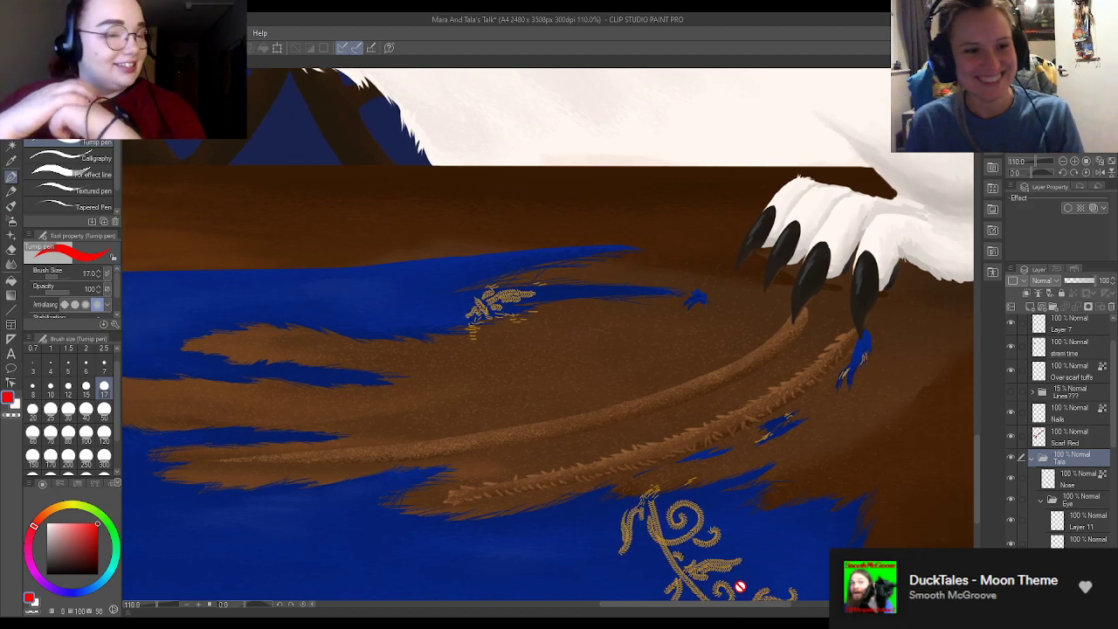
pyautogui.scroll(-1, 737, 424)
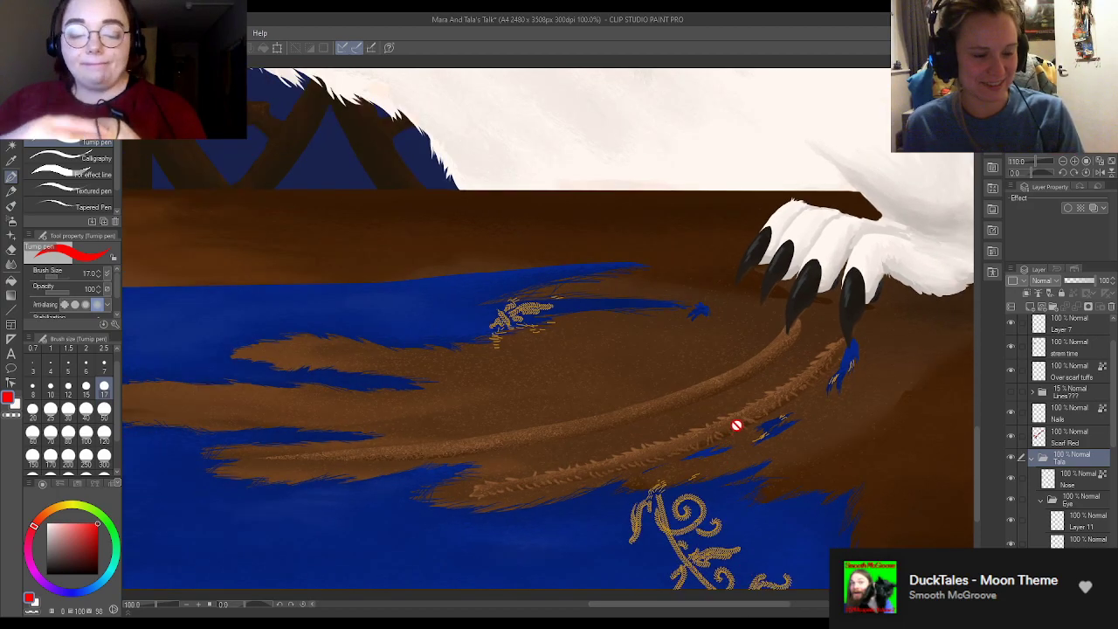
pyautogui.scroll(3, 510, 495)
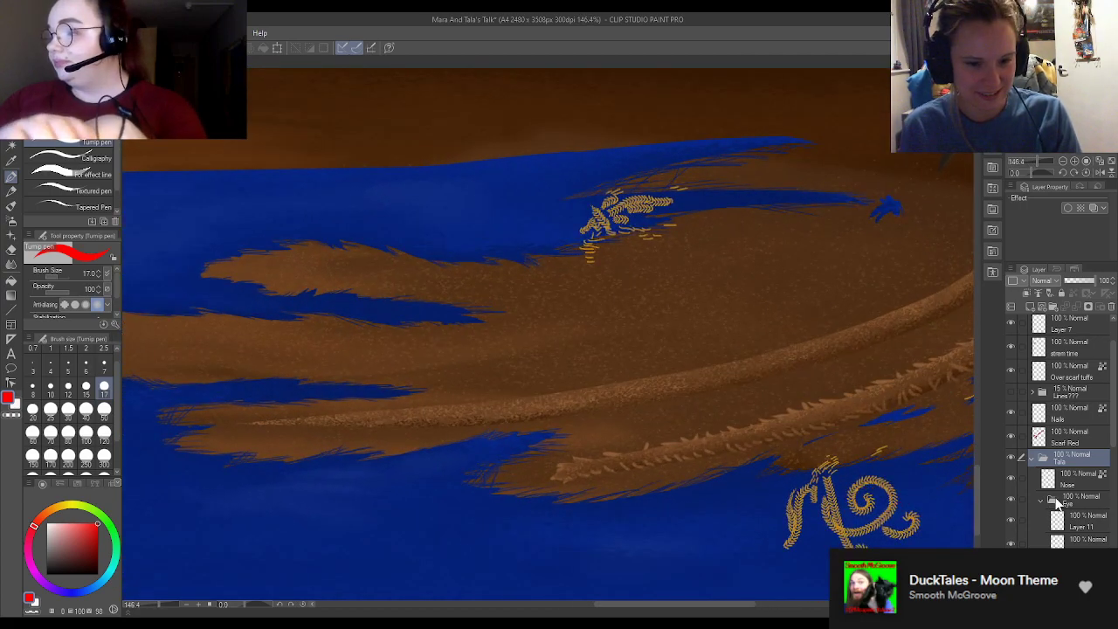
# Step: Expand the Table layer group and briefly hide Layer 6 and the Highlight layer to check what each contributes
pyautogui.click(1036, 471)
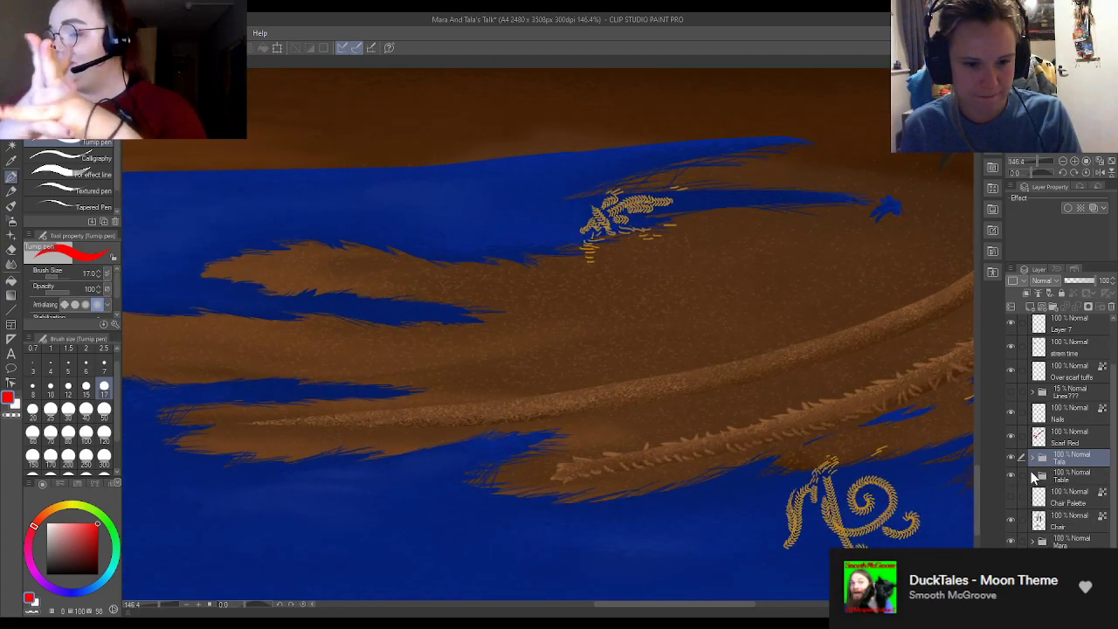
pyautogui.scroll(-5, 1044, 498)
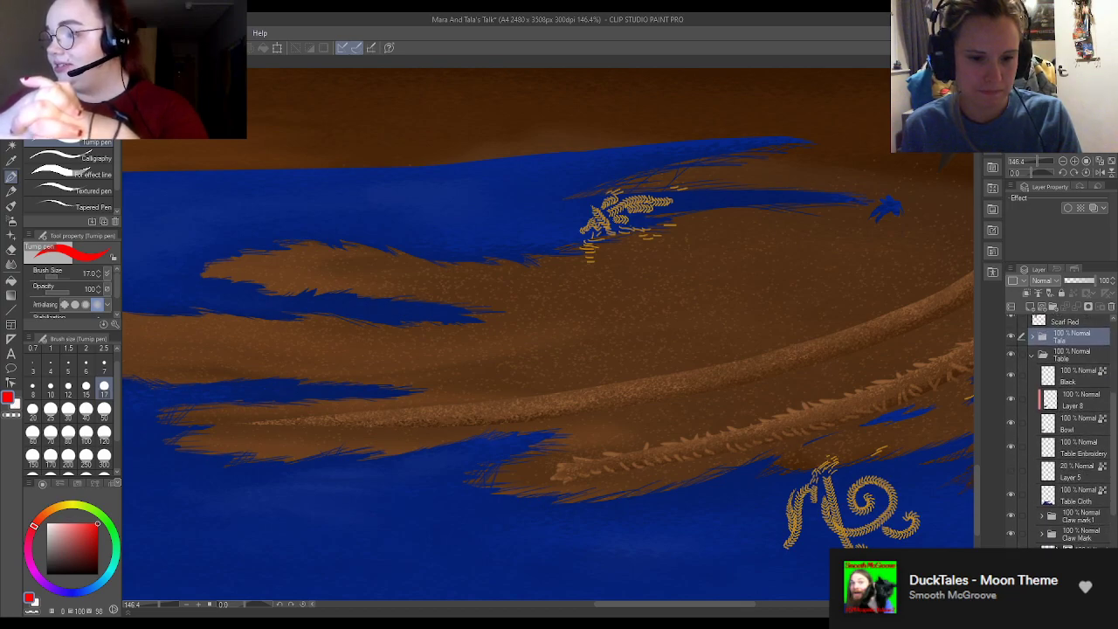
pyautogui.scroll(-4, 1062, 533)
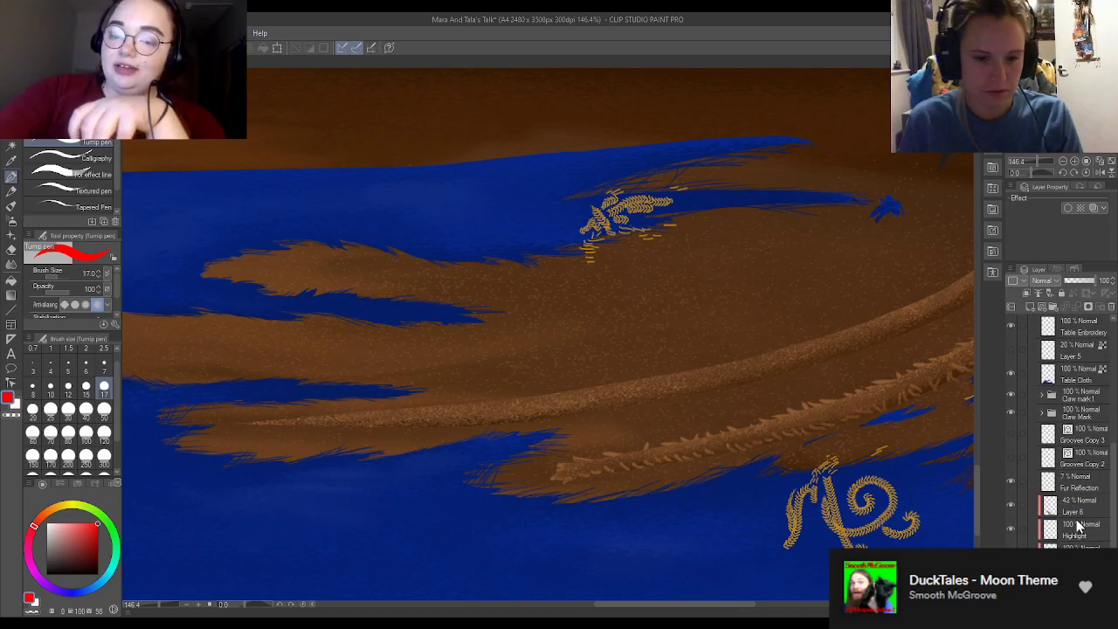
pyautogui.click(1013, 505)
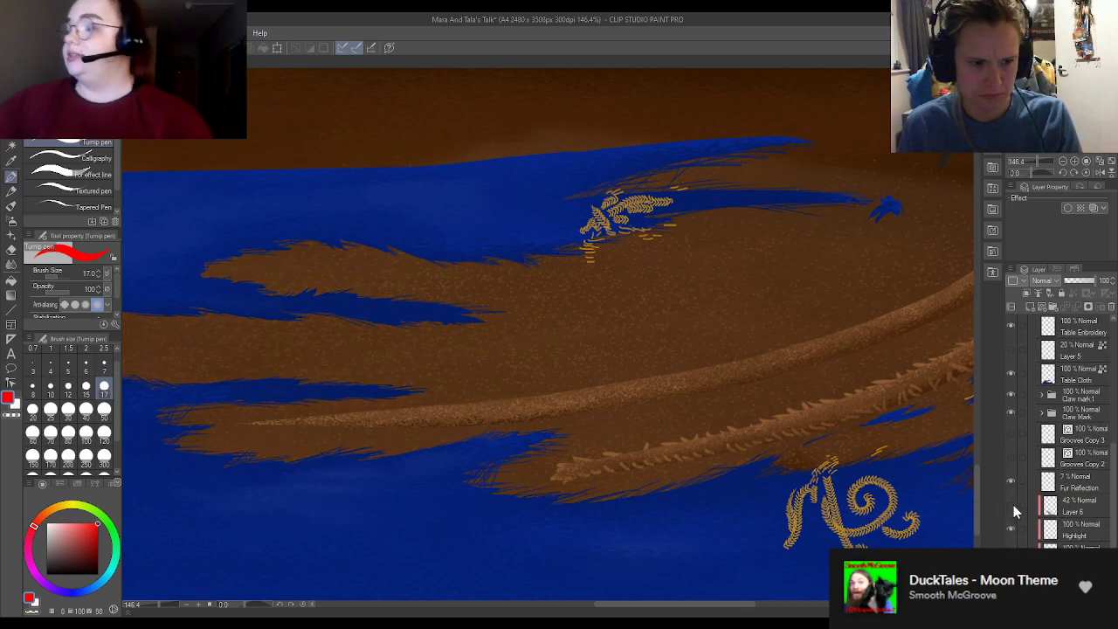
pyautogui.click(1014, 506)
pyautogui.scroll(-7, 554, 458)
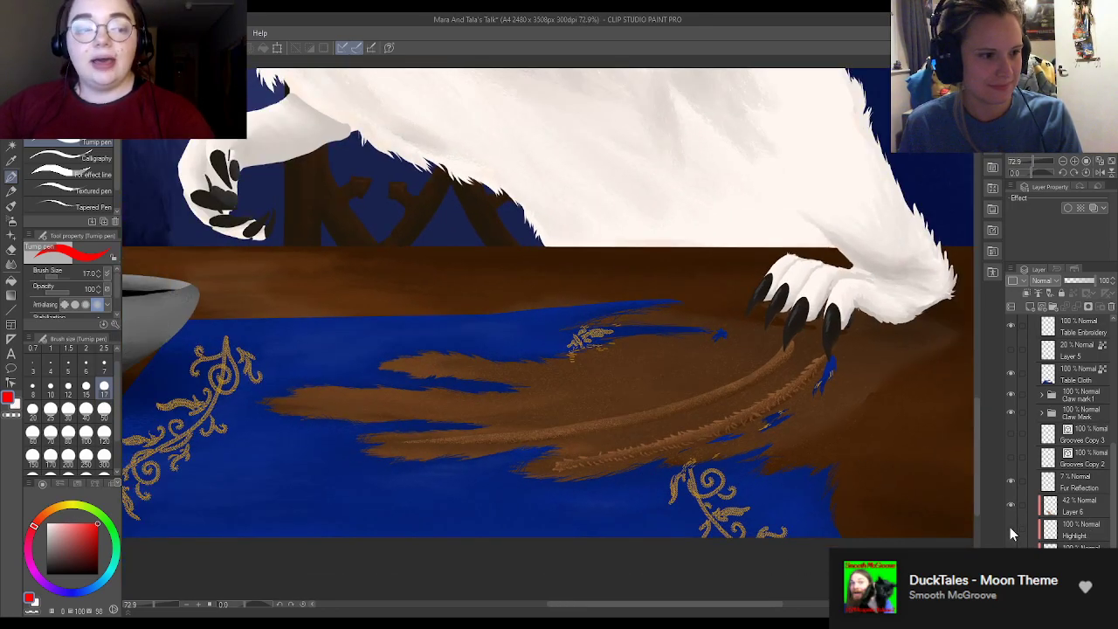
pyautogui.scroll(-4, 584, 463)
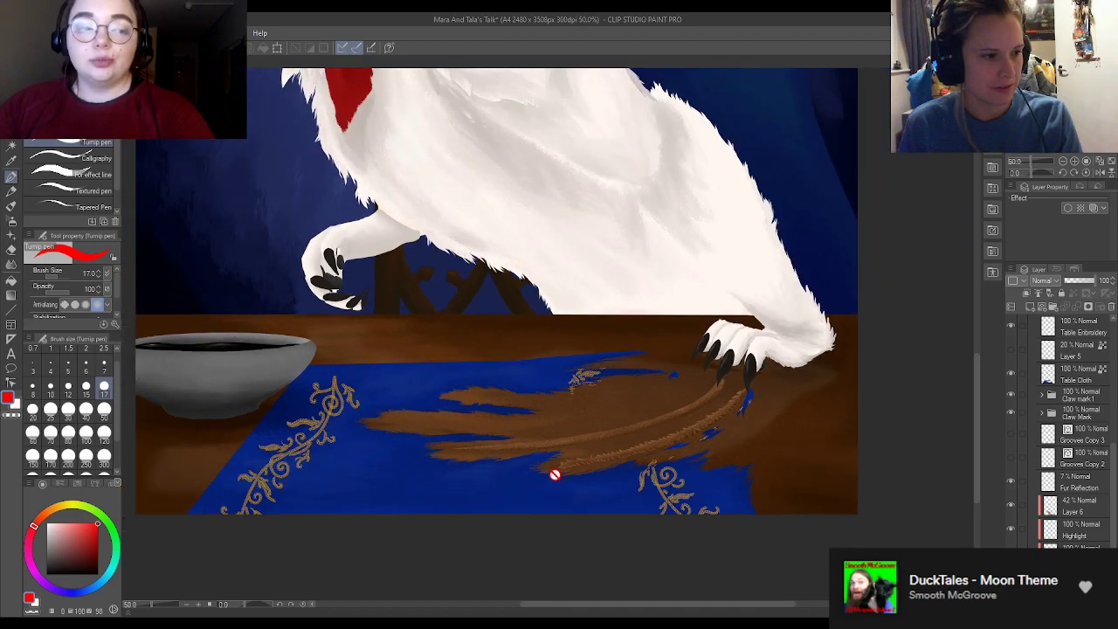
pyautogui.scroll(-1, 324, 451)
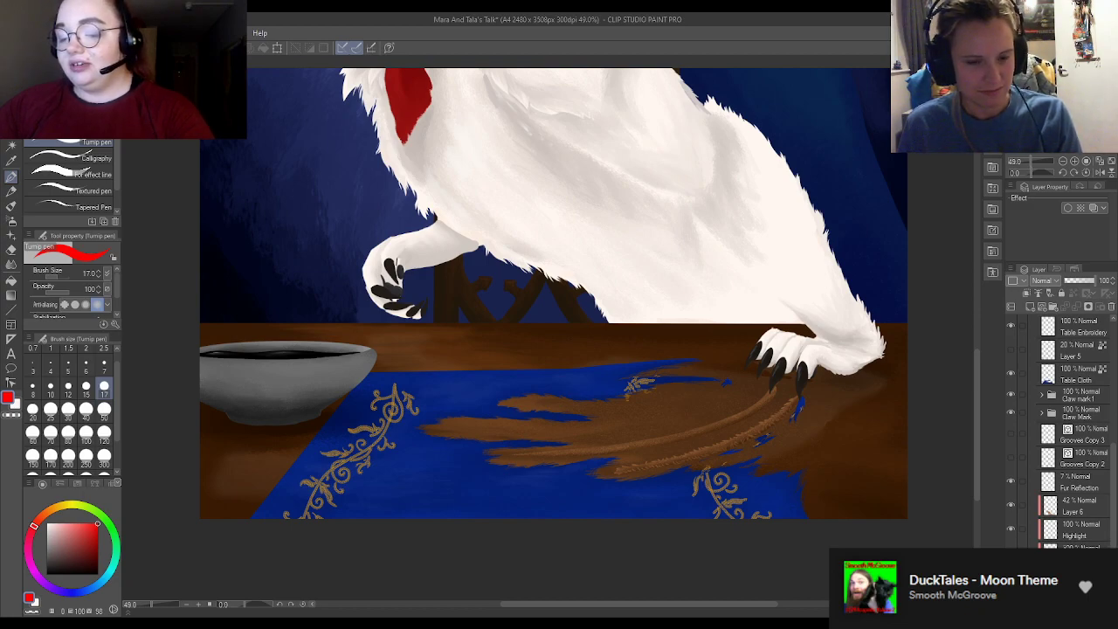
# Step: Hide and re-show the Claw mark1 and Claw Mark groups to identify which groove each one contains
pyautogui.scroll(3, 1025, 443)
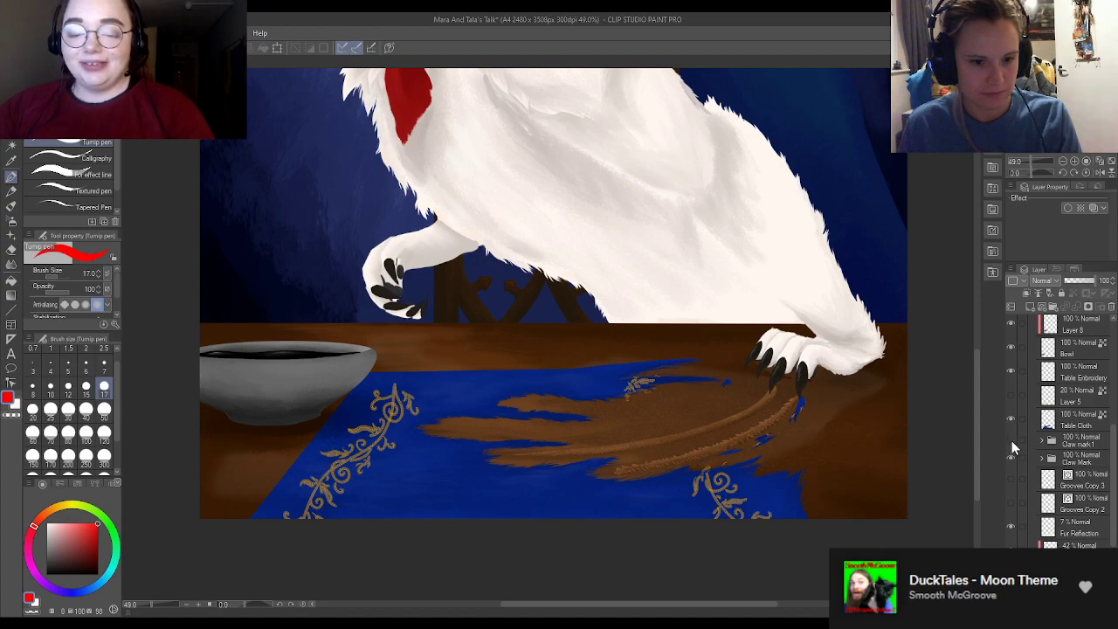
pyautogui.click(1012, 440)
pyautogui.click(1011, 440)
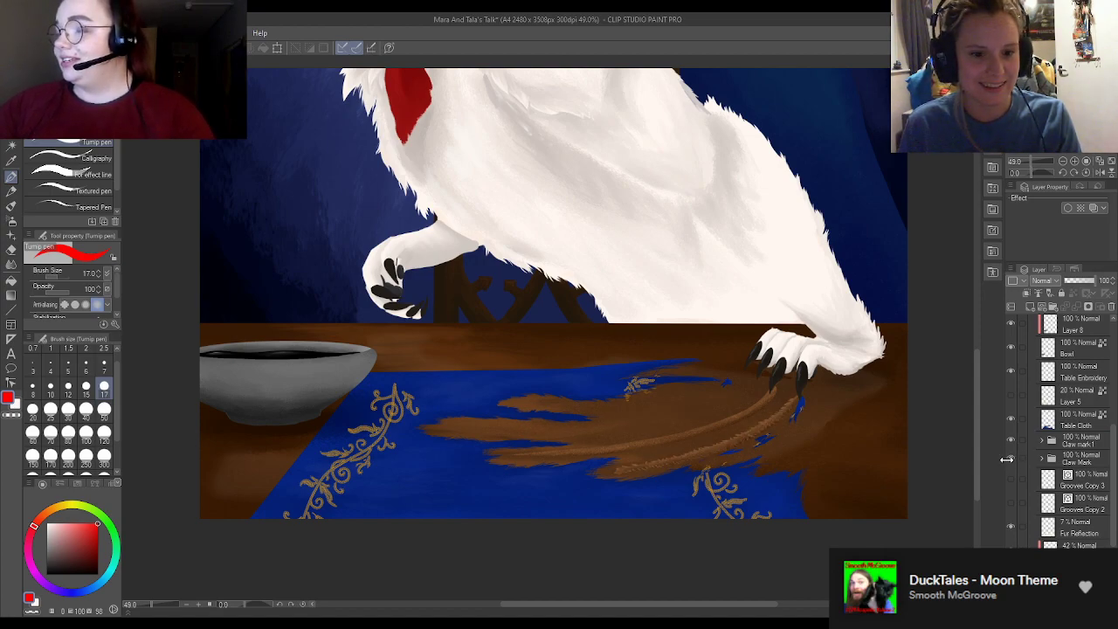
pyautogui.click(1010, 458)
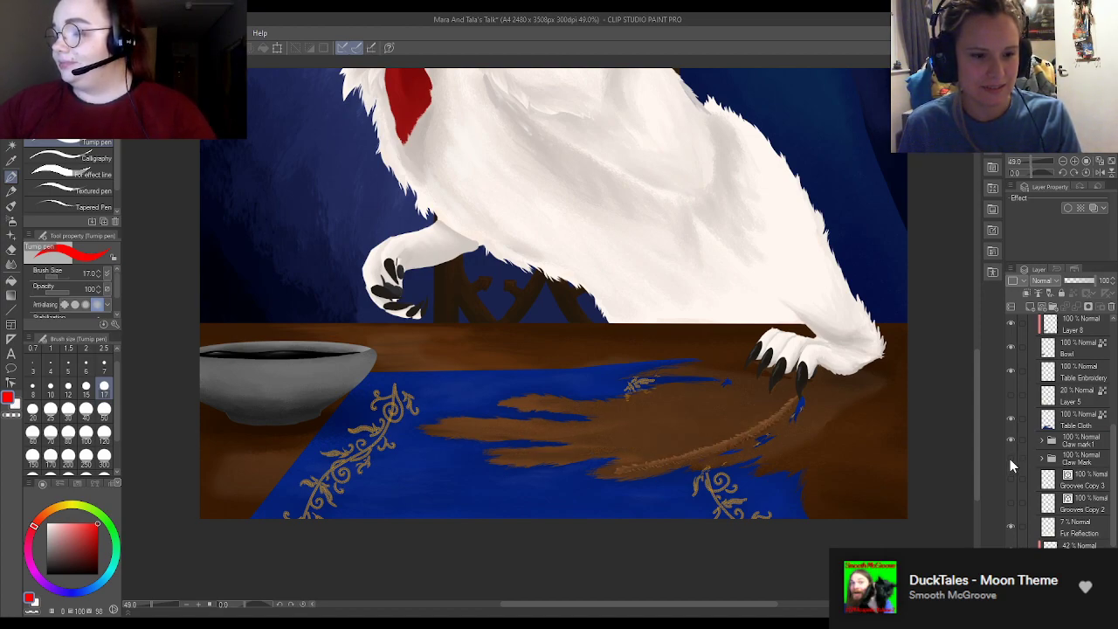
pyautogui.click(1011, 459)
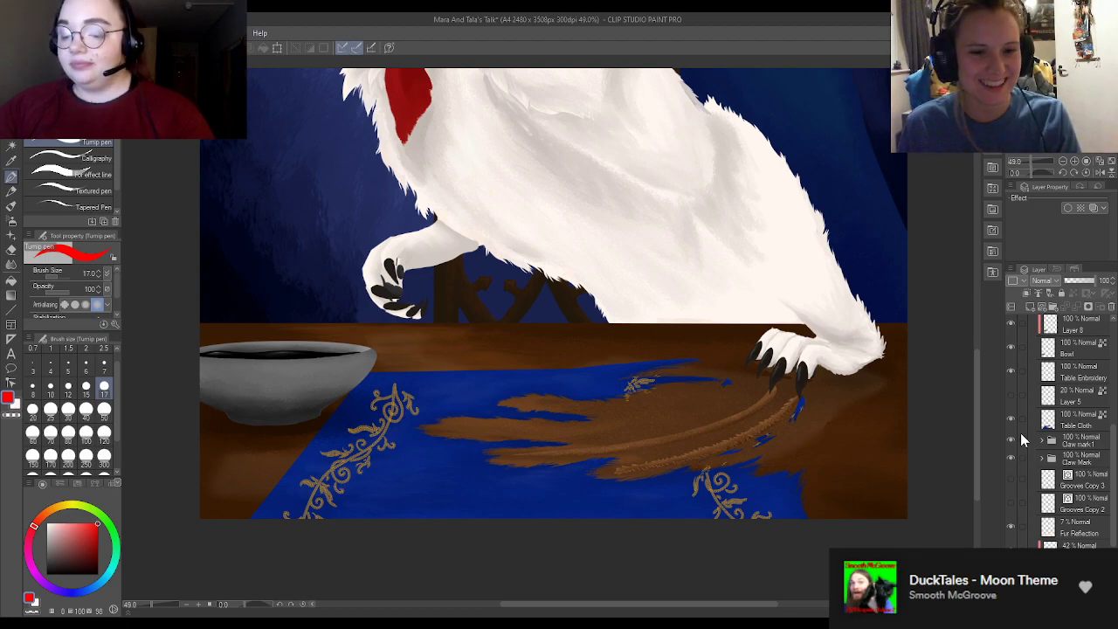
pyautogui.click(1013, 438)
pyautogui.click(1014, 438)
pyautogui.click(1014, 439)
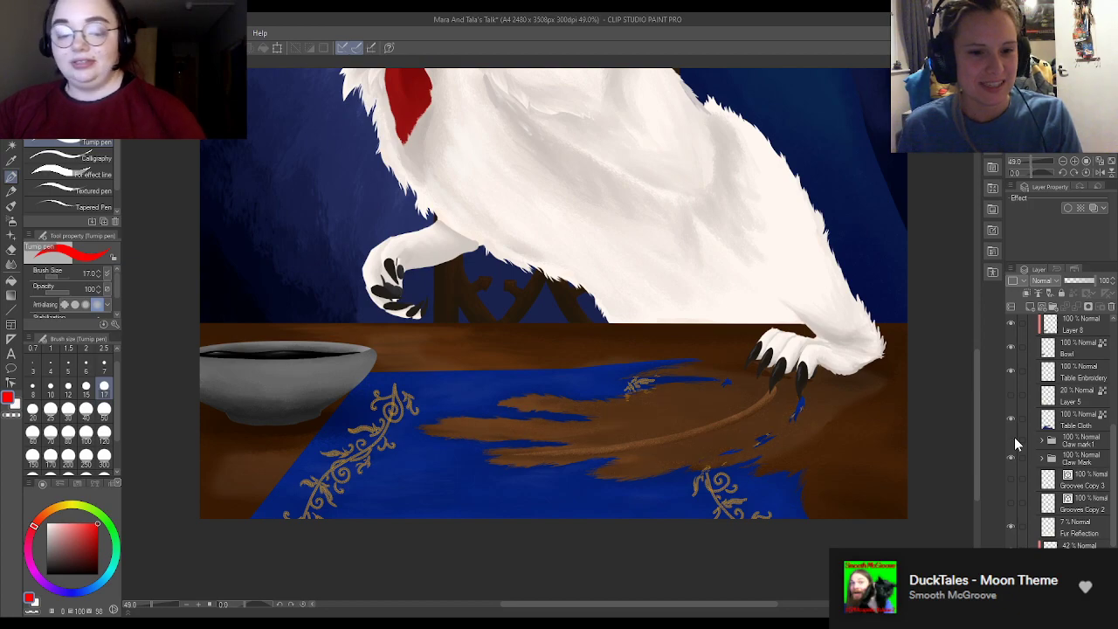
pyautogui.click(1013, 439)
pyautogui.scroll(4, 1046, 472)
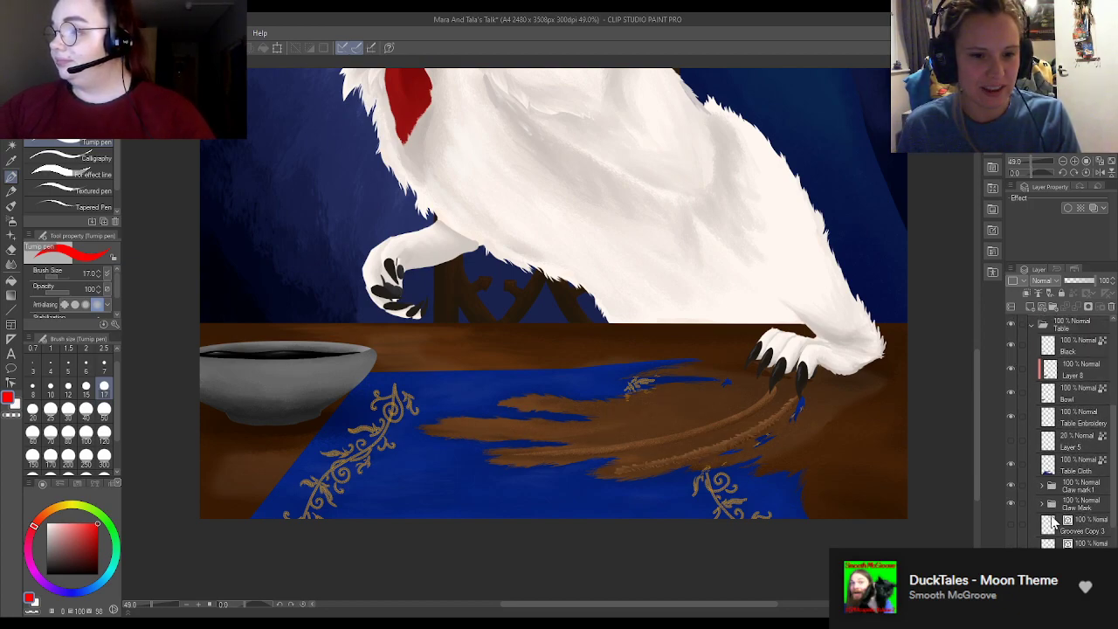
pyautogui.scroll(1, 1051, 515)
pyautogui.click(1033, 418)
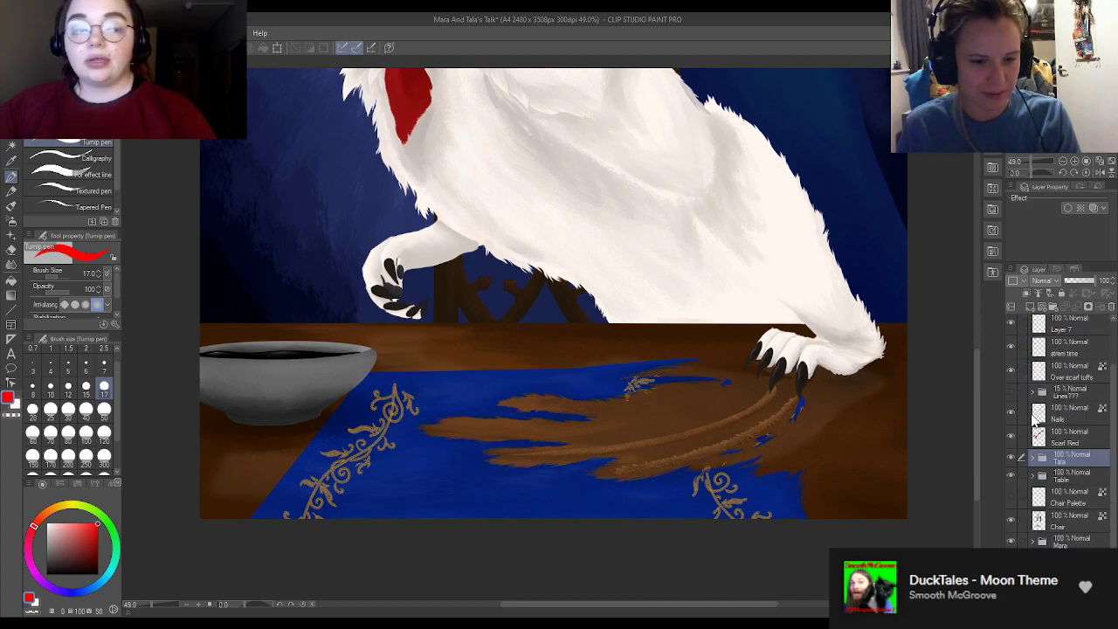
pyautogui.click(1032, 476)
# Step: Toggle the visibility of Layer 6 in the Table group to check its effect, and rename it "Highlight no2"
pyautogui.scroll(-3, 1057, 515)
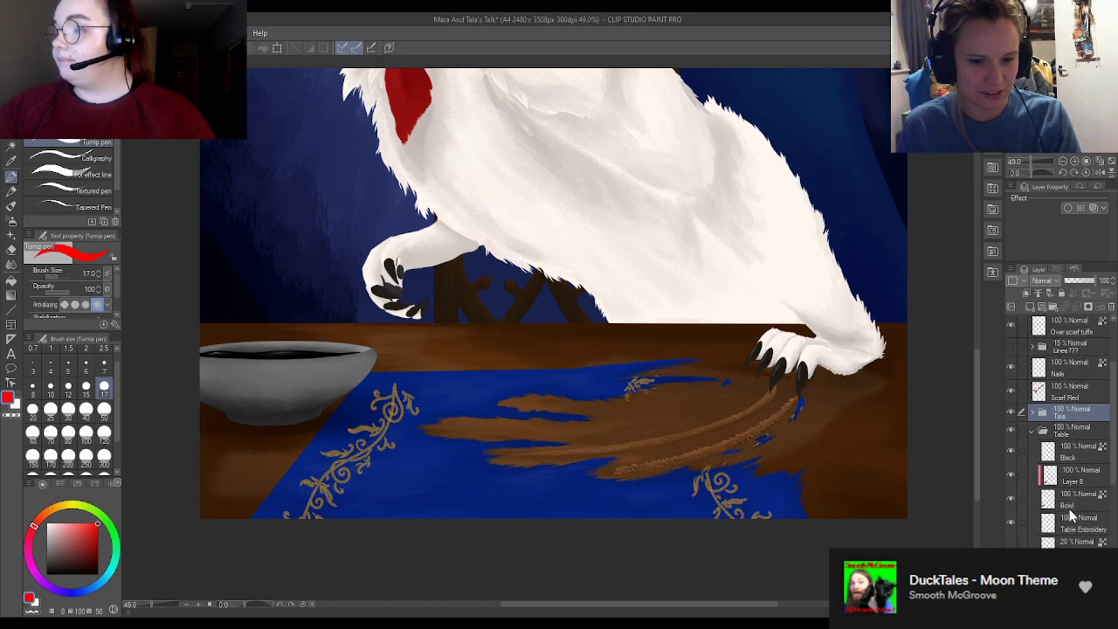
pyautogui.scroll(-3, 1062, 522)
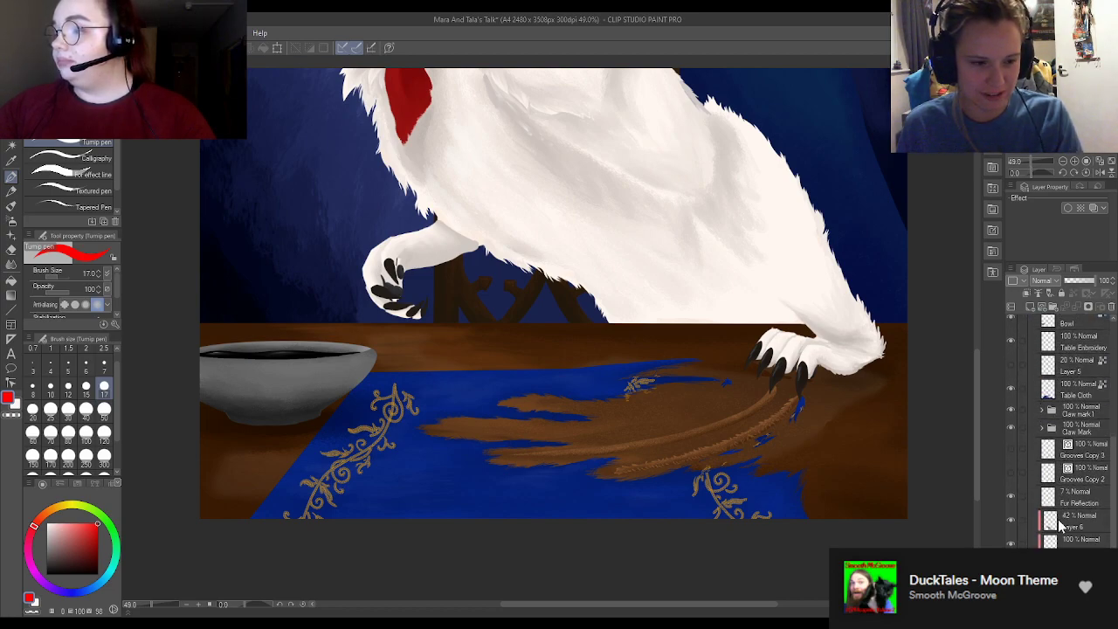
pyautogui.scroll(-1, 1060, 520)
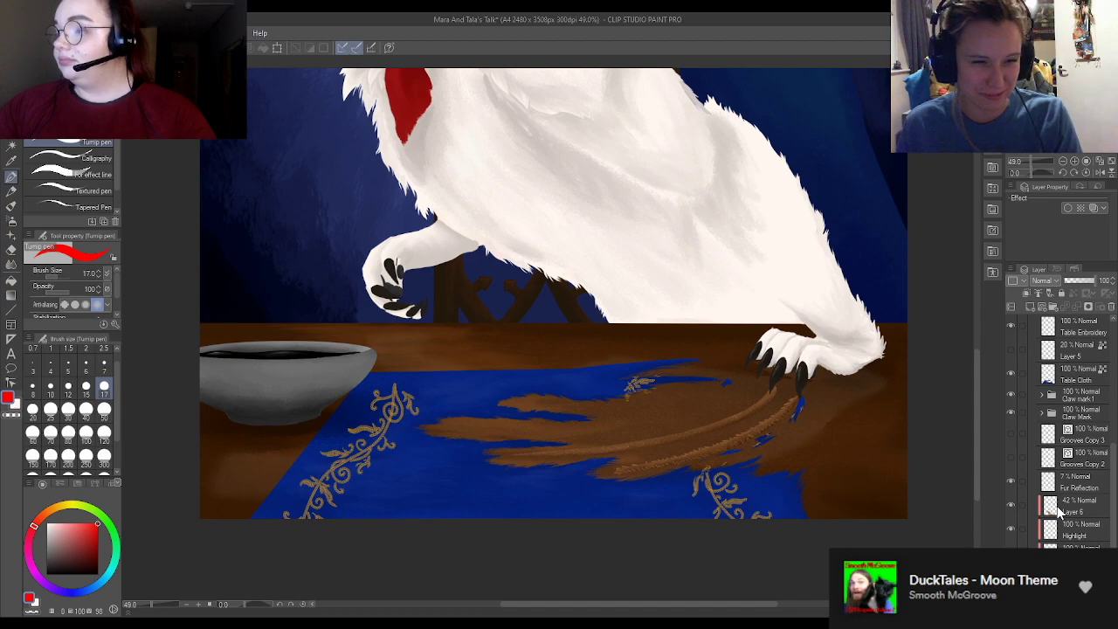
pyautogui.scroll(-1, 1059, 511)
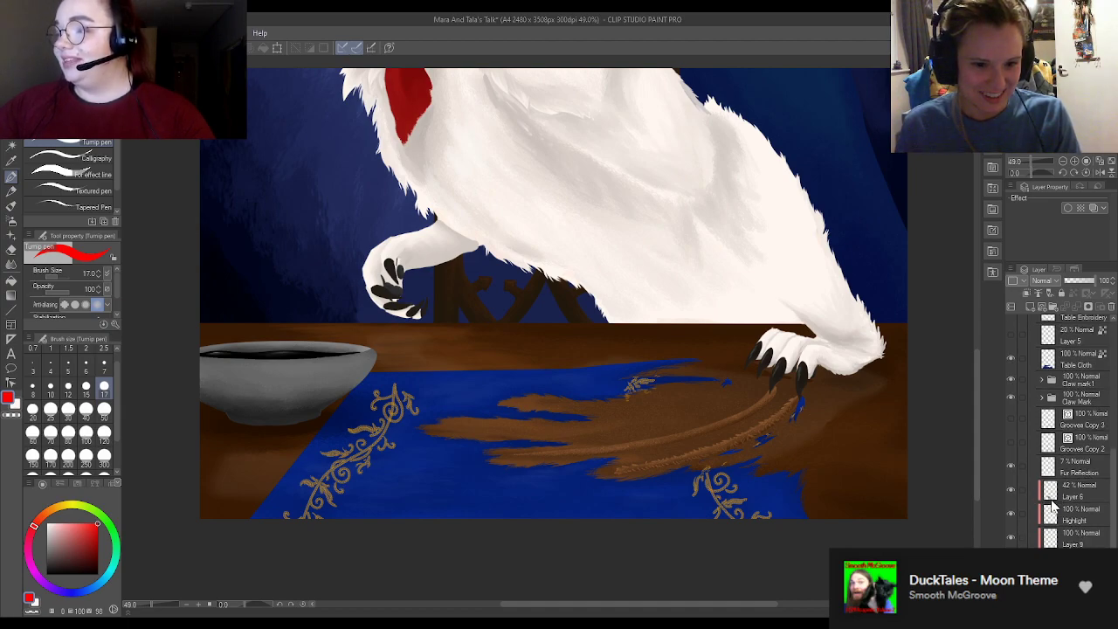
pyautogui.click(1011, 491)
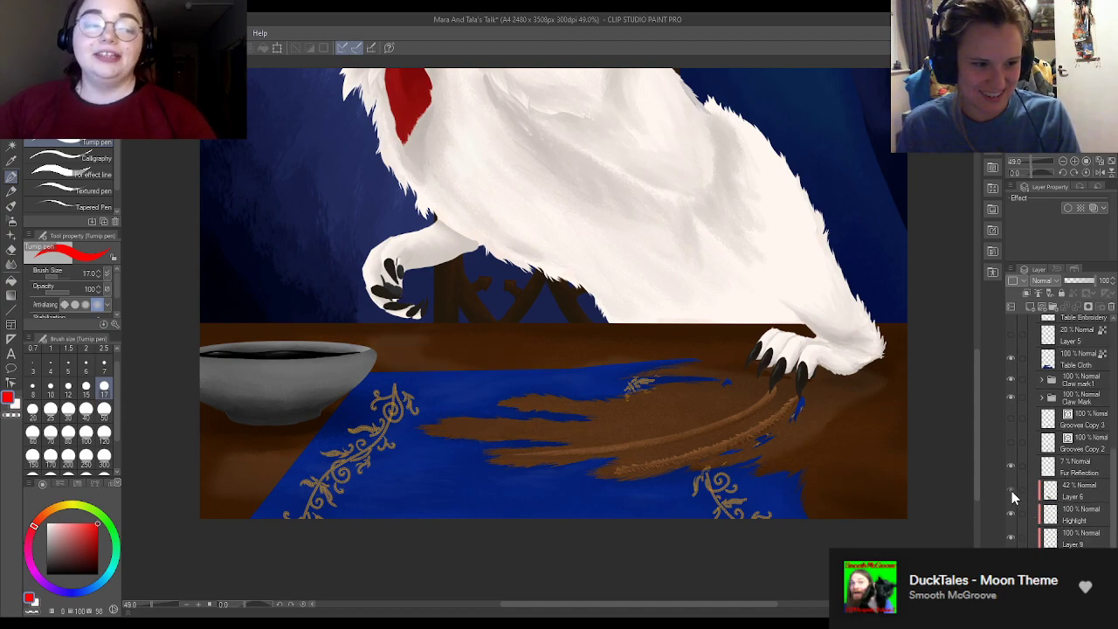
pyautogui.click(1011, 491)
pyautogui.click(1011, 491)
pyautogui.click(1012, 491)
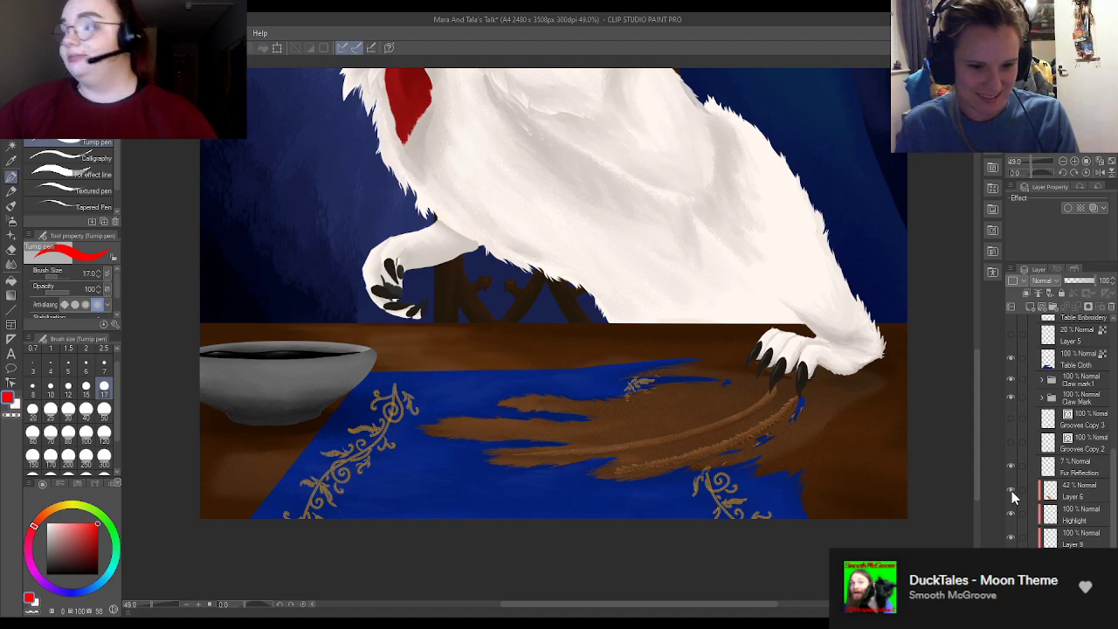
pyautogui.click(1088, 498)
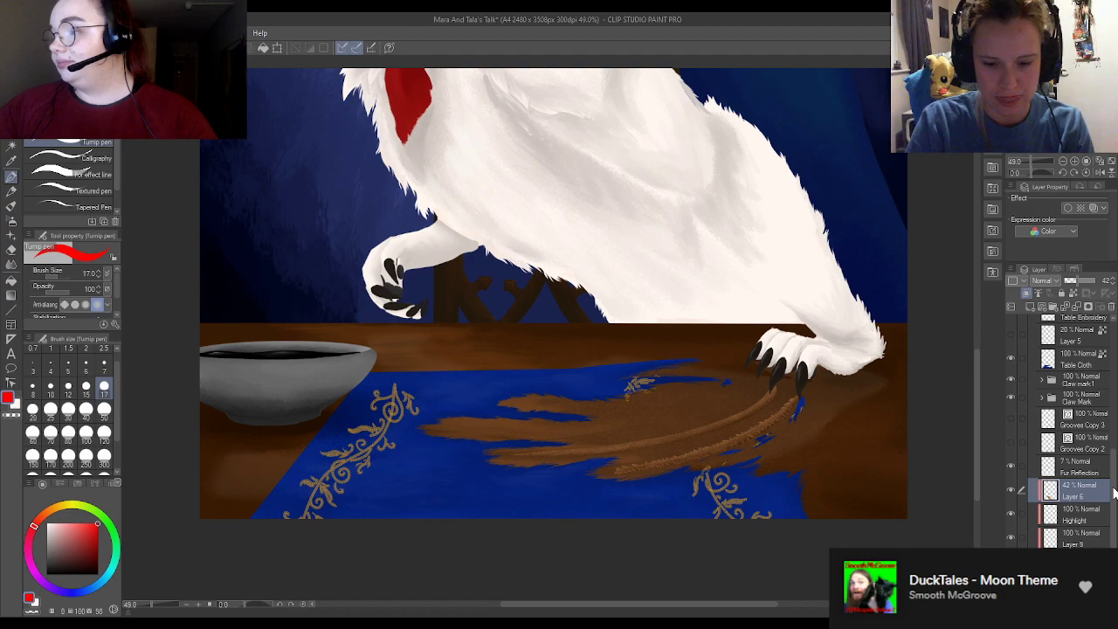
pyautogui.press('Return')
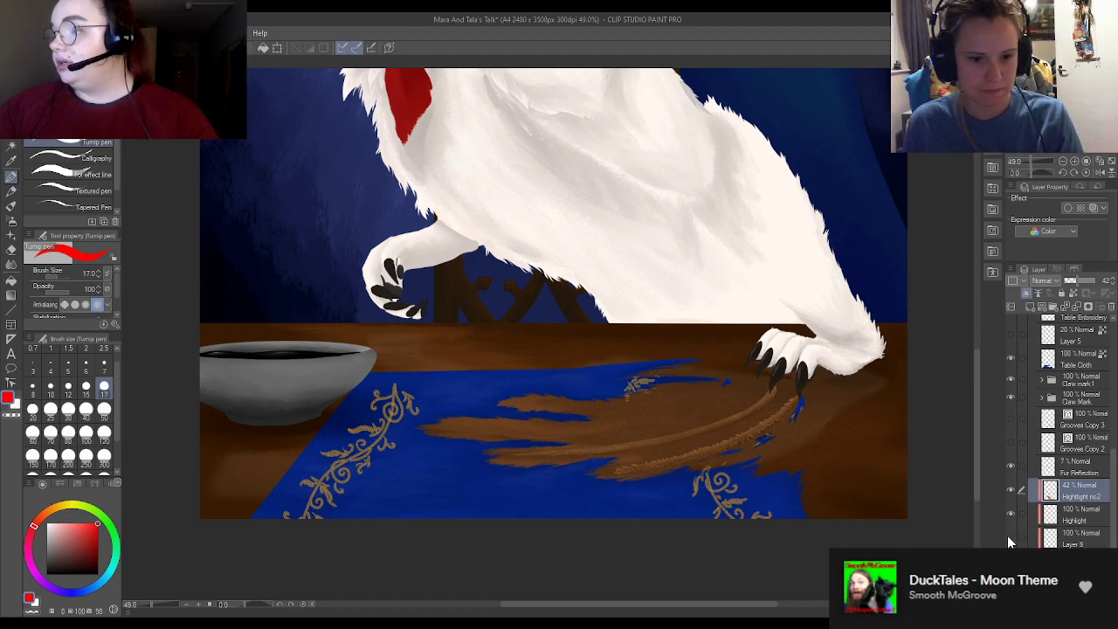
# Step: Make Layer 9 visible and toggle the visibility of the Fur Reflection layer to check its effect
pyautogui.click(1076, 538)
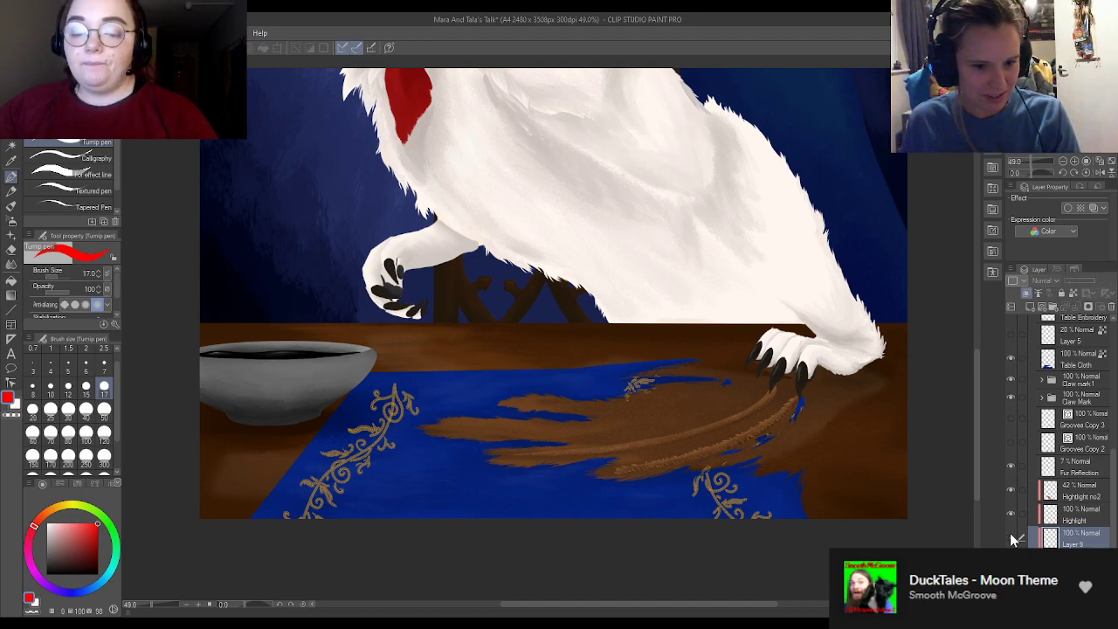
pyautogui.click(1011, 537)
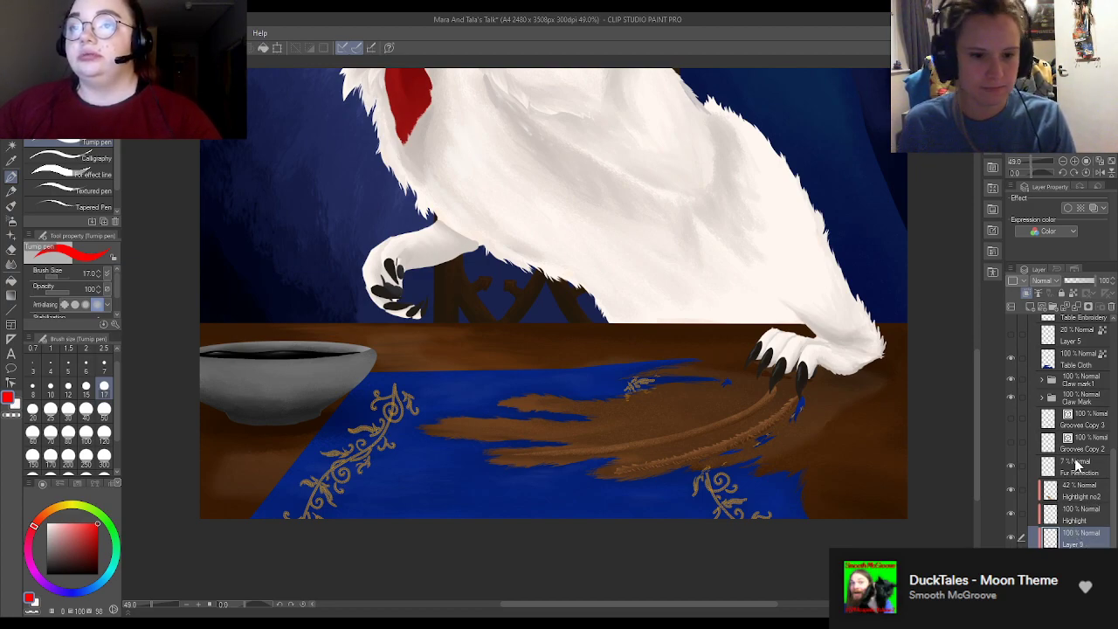
pyautogui.click(1011, 470)
pyautogui.click(1011, 470)
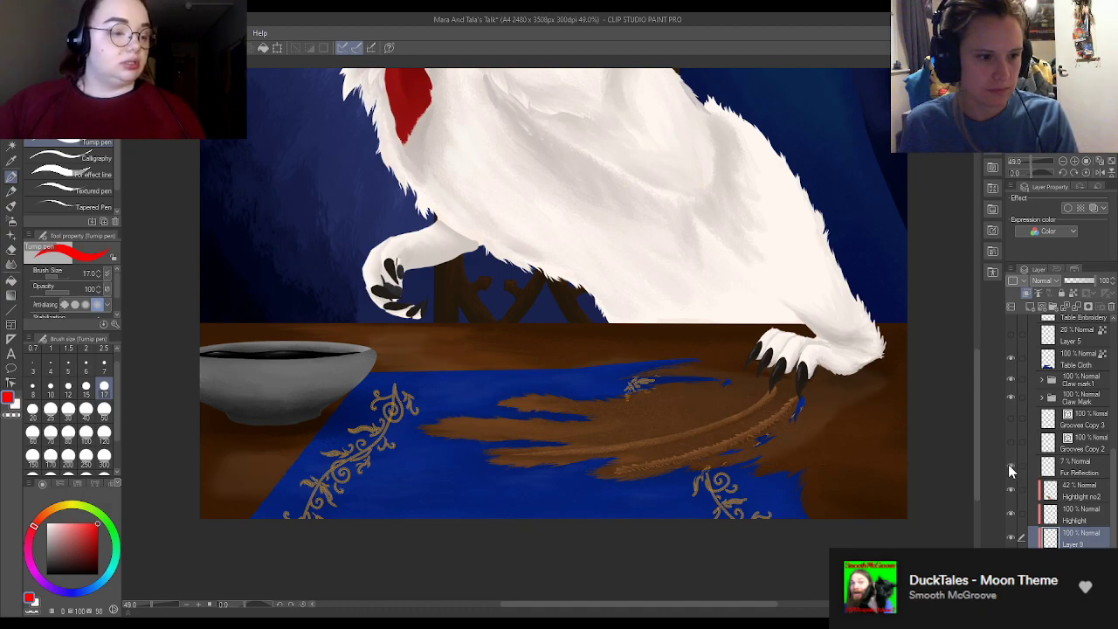
pyautogui.click(1011, 470)
pyautogui.click(1010, 470)
# Step: Examine the wolf, torn tablecloth and claw grooves at several magnifications, and look through the layers of the Table group
pyautogui.scroll(-4, 703, 511)
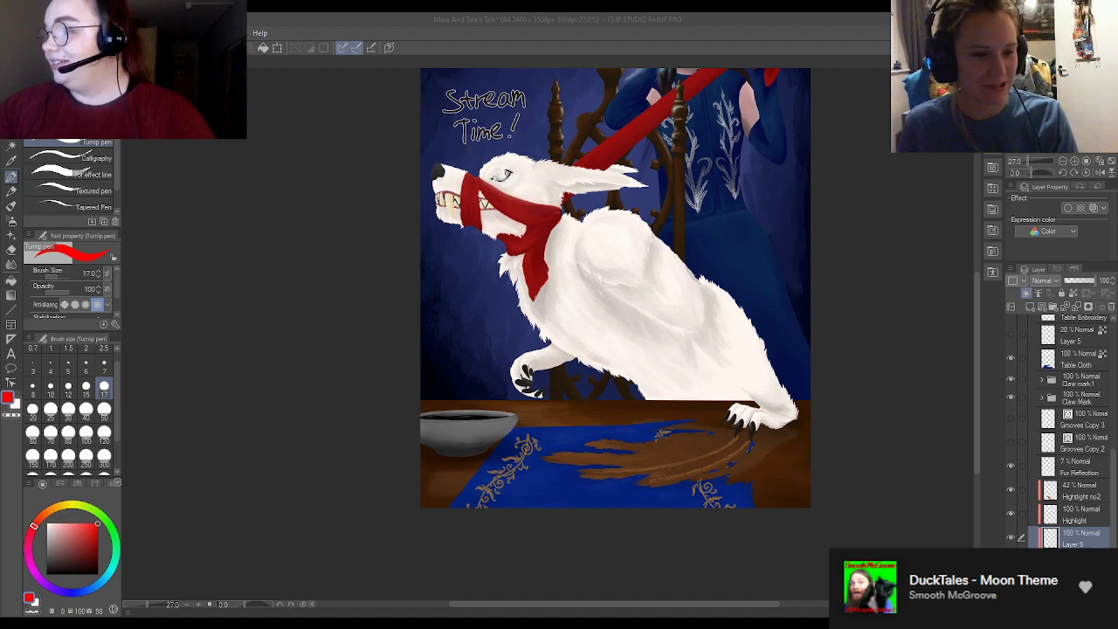
pyautogui.scroll(1, 736, 367)
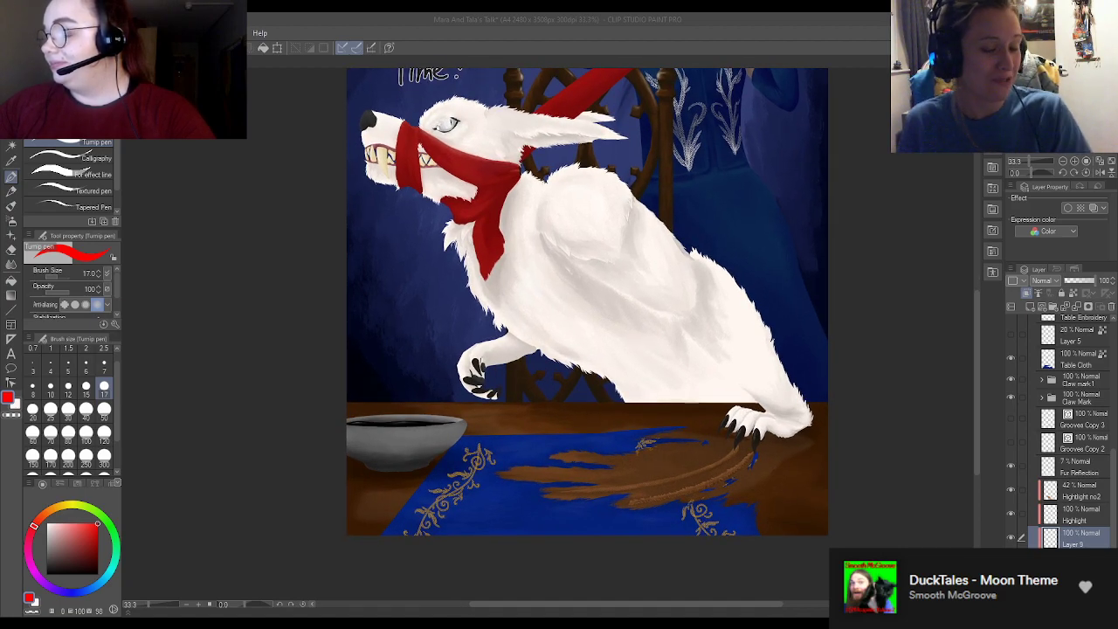
pyautogui.scroll(6, 713, 524)
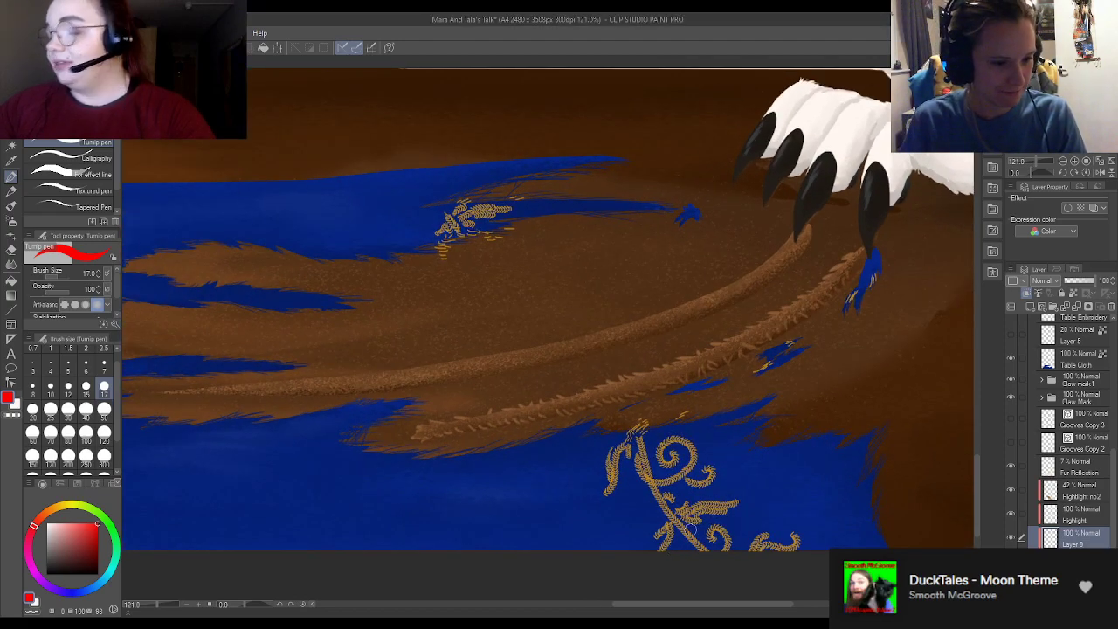
pyautogui.scroll(-3, 734, 525)
pyautogui.scroll(3, 629, 463)
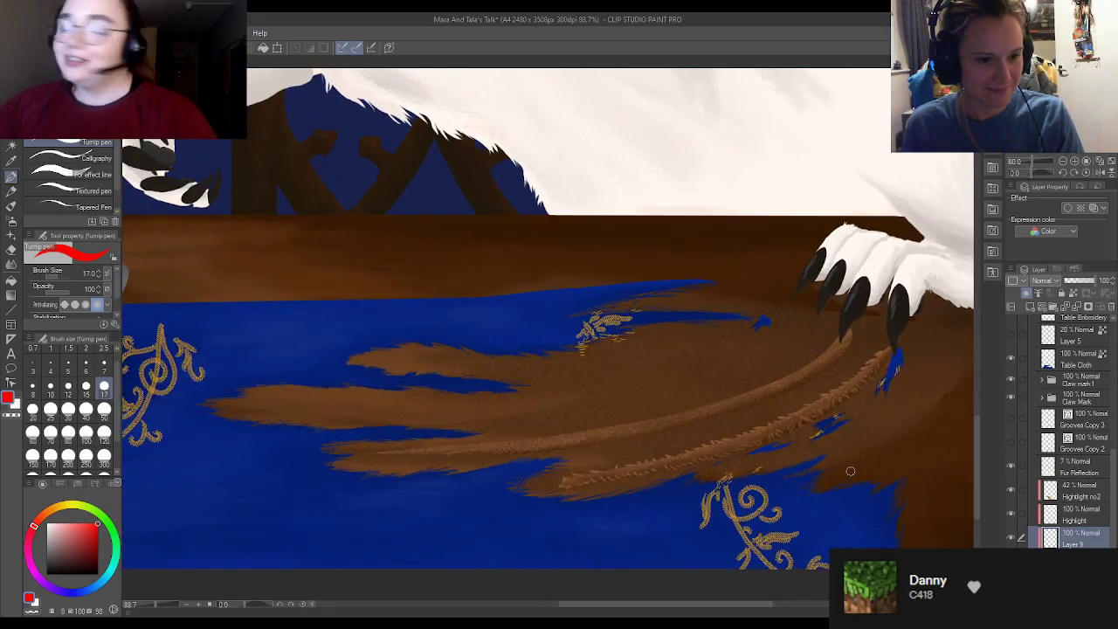
pyautogui.scroll(2, 1099, 533)
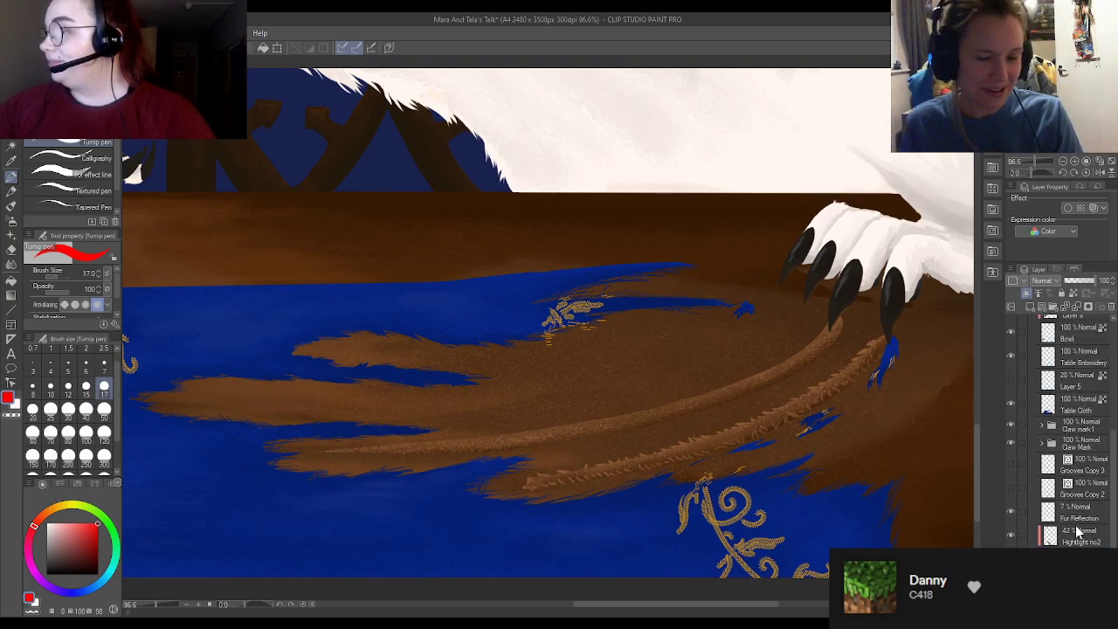
pyautogui.scroll(2, 1075, 516)
pyautogui.scroll(3, 1074, 516)
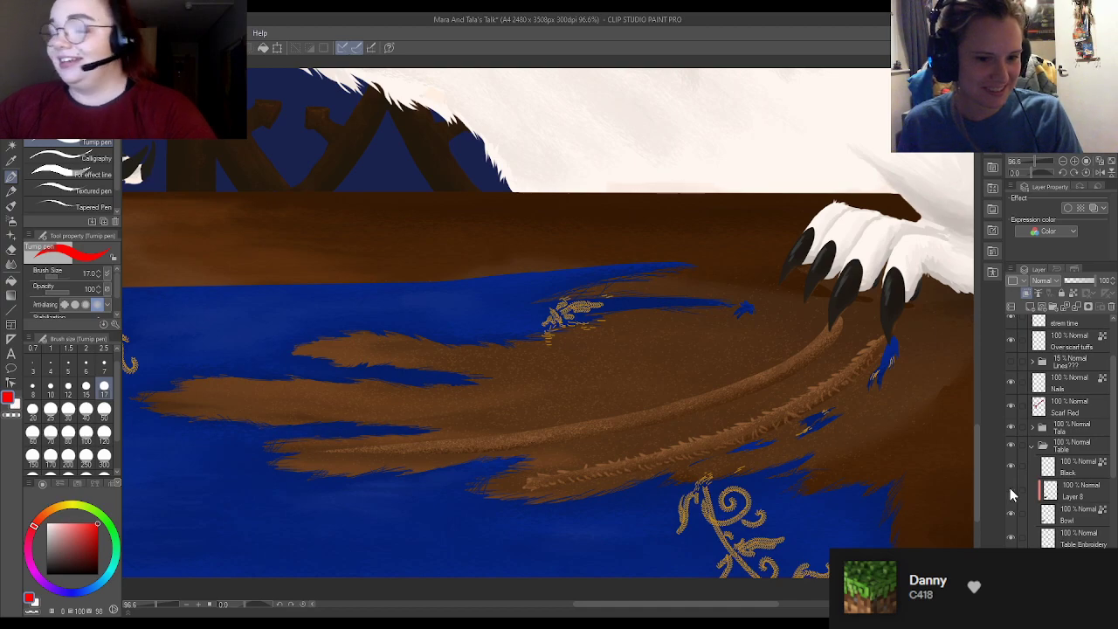
pyautogui.scroll(-5, 922, 478)
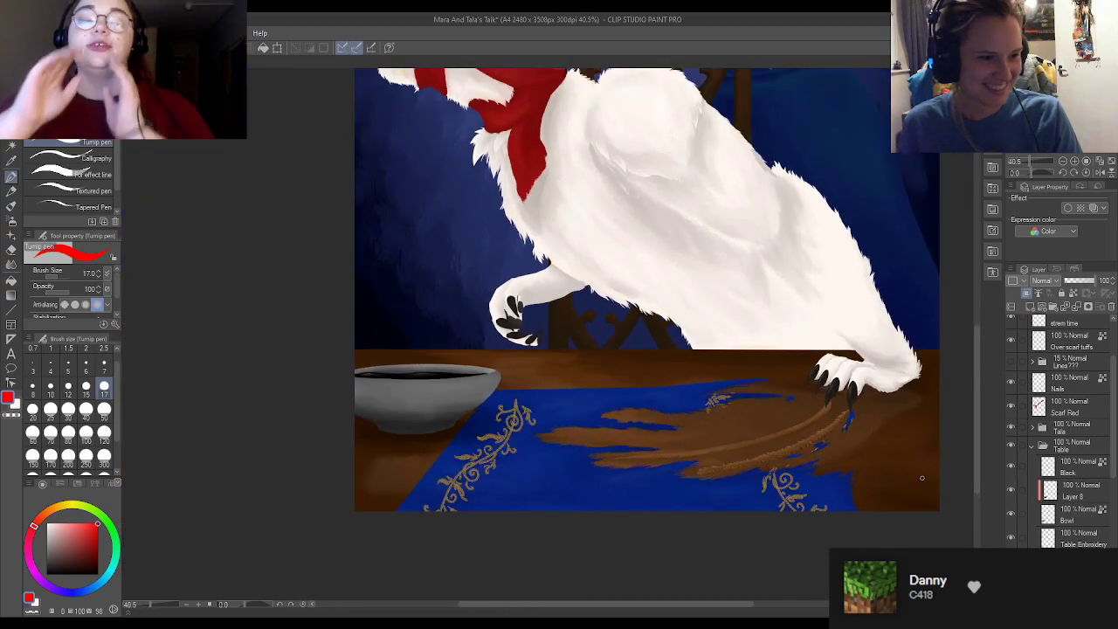
# Step: Briefly hide and re-show Layer 8 and the Black layer to check what each contributes to the bowl
pyautogui.click(1010, 490)
pyautogui.click(1009, 488)
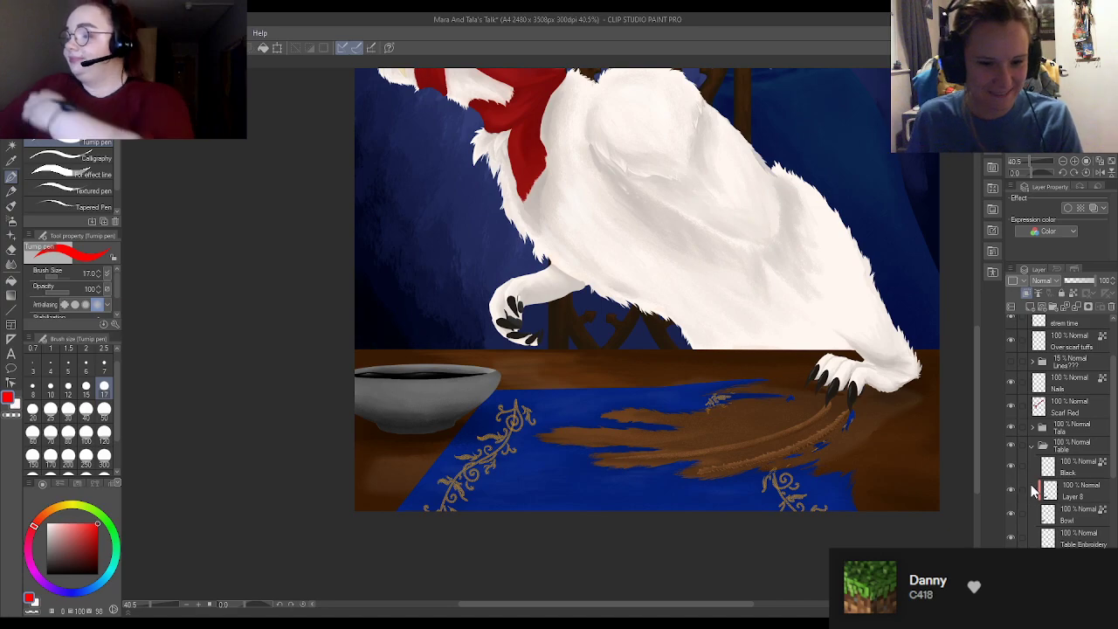
pyautogui.click(1009, 488)
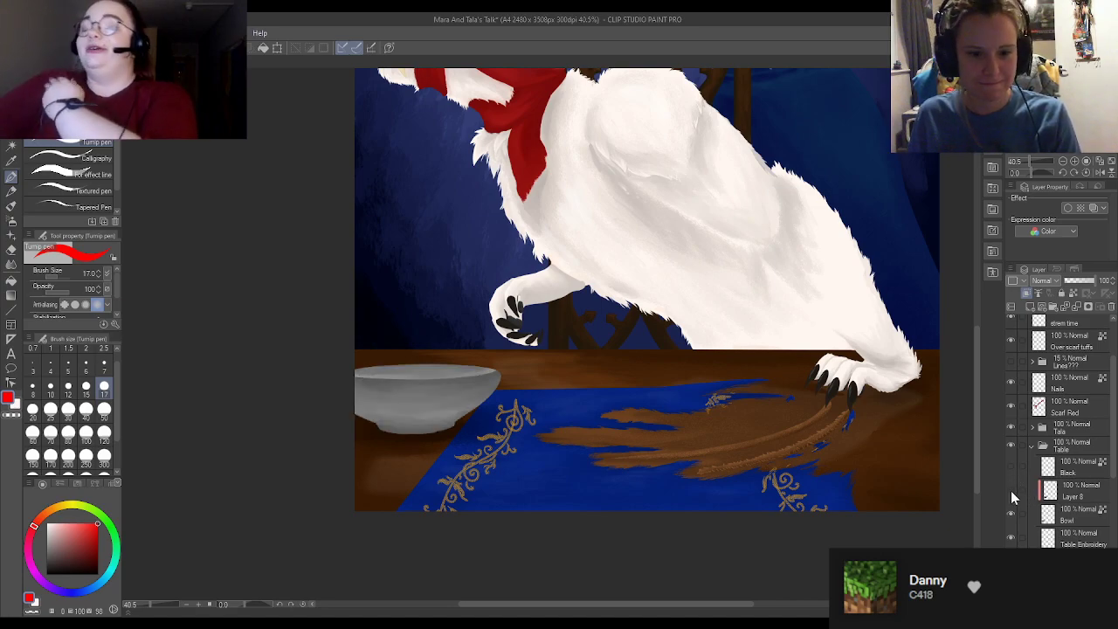
pyautogui.click(1011, 490)
pyautogui.scroll(-1, 818, 455)
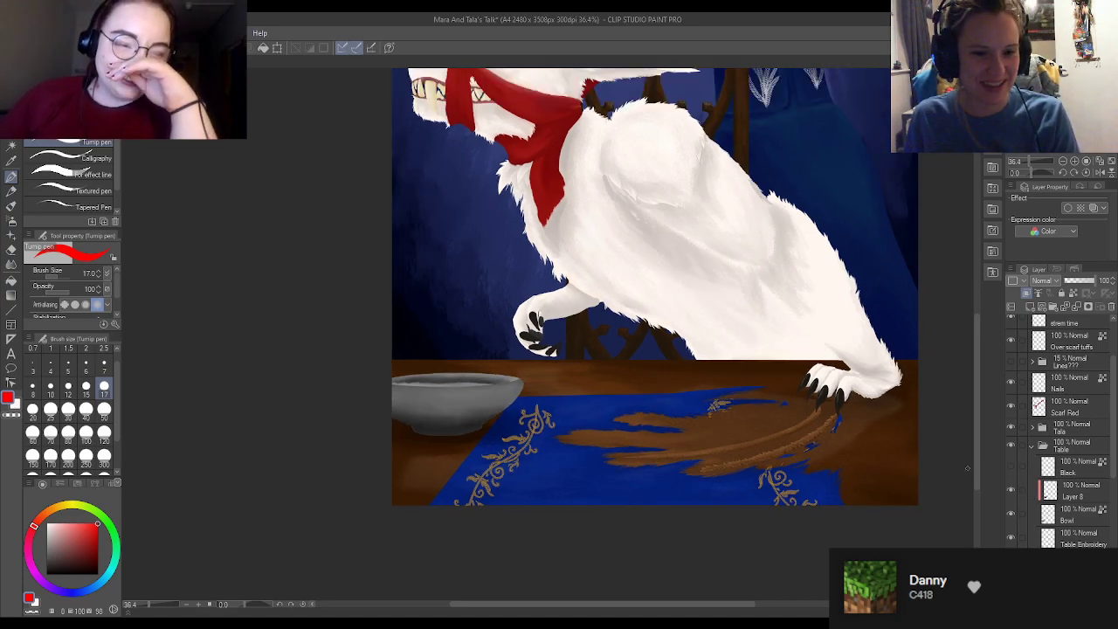
pyautogui.click(1010, 465)
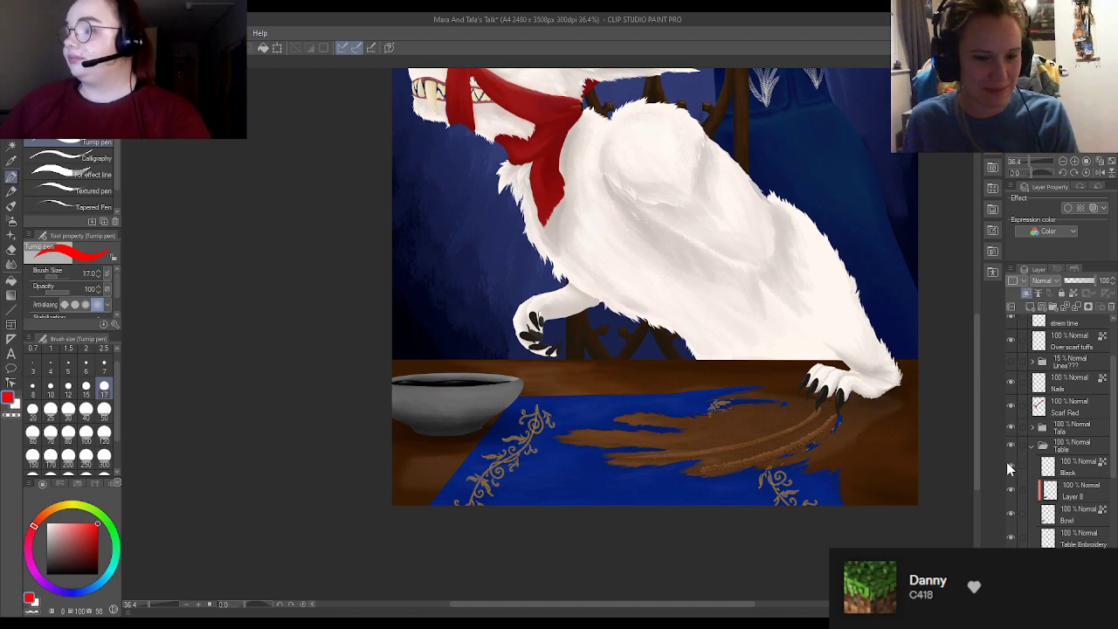
# Step: Create a folder named "Bowl" in the Table group and move the Black, Layer 8 and Bowl layers into it
pyautogui.click(1073, 468)
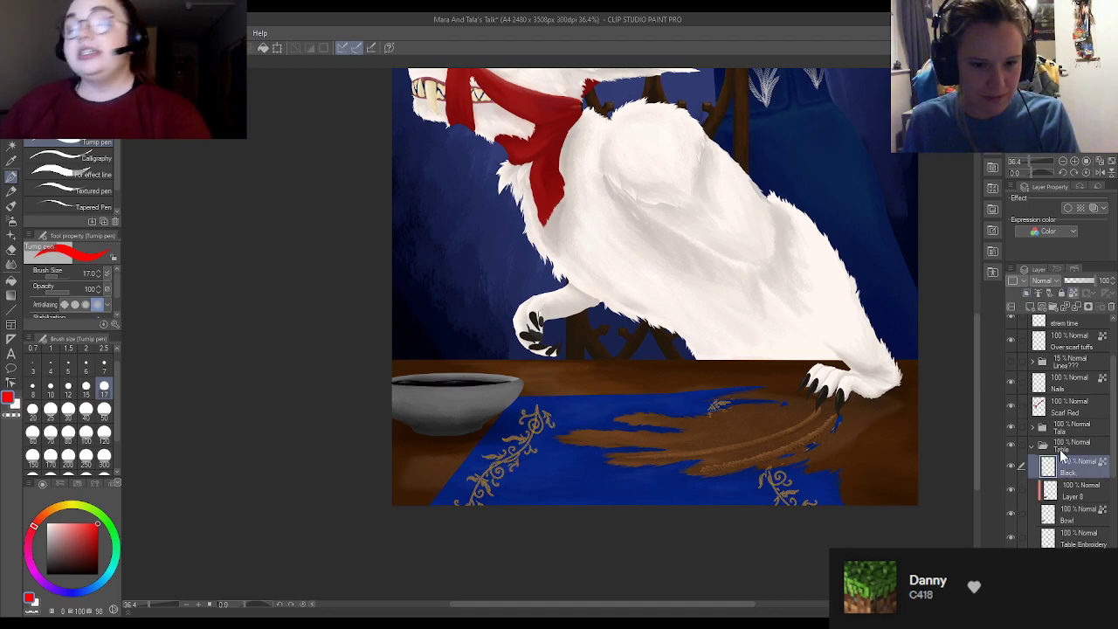
pyautogui.click(1057, 305)
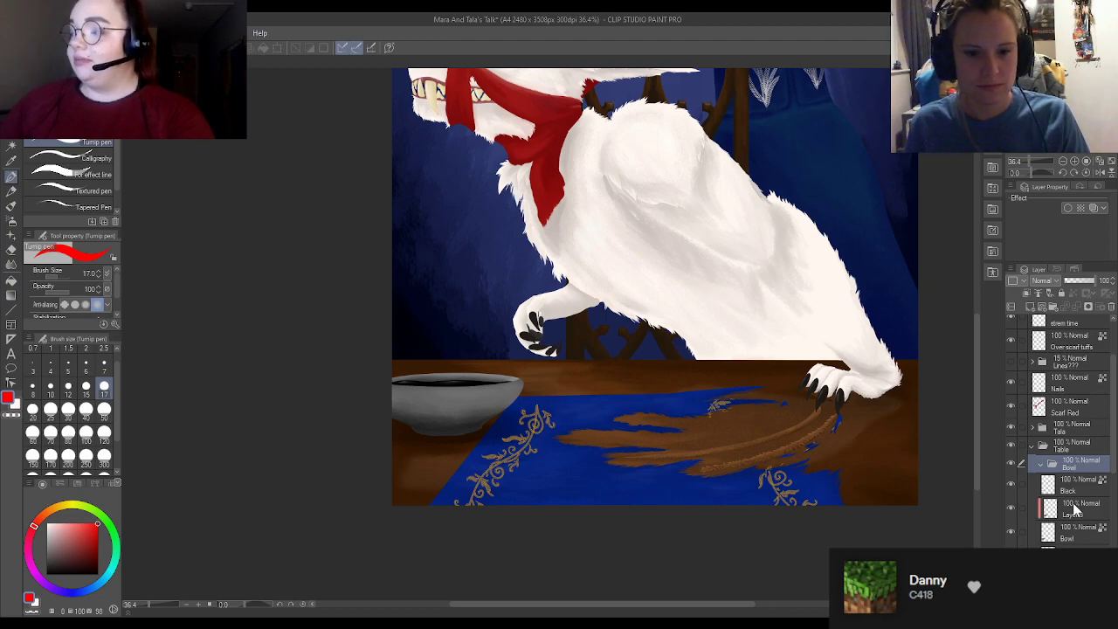
pyautogui.click(1074, 488)
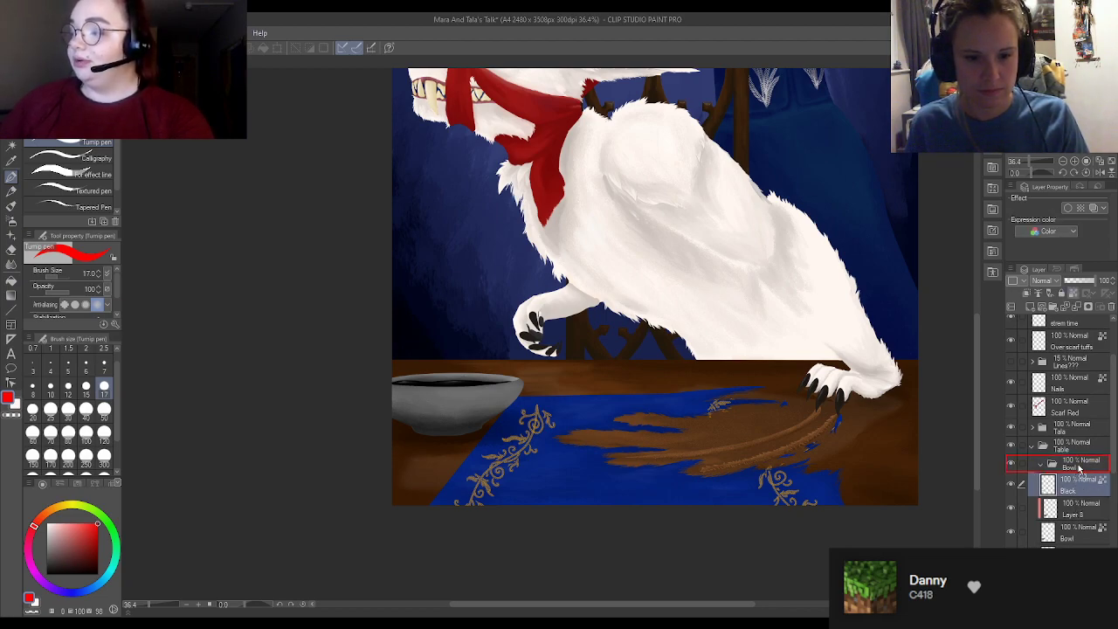
pyautogui.click(1074, 513)
pyautogui.scroll(-1, 1068, 511)
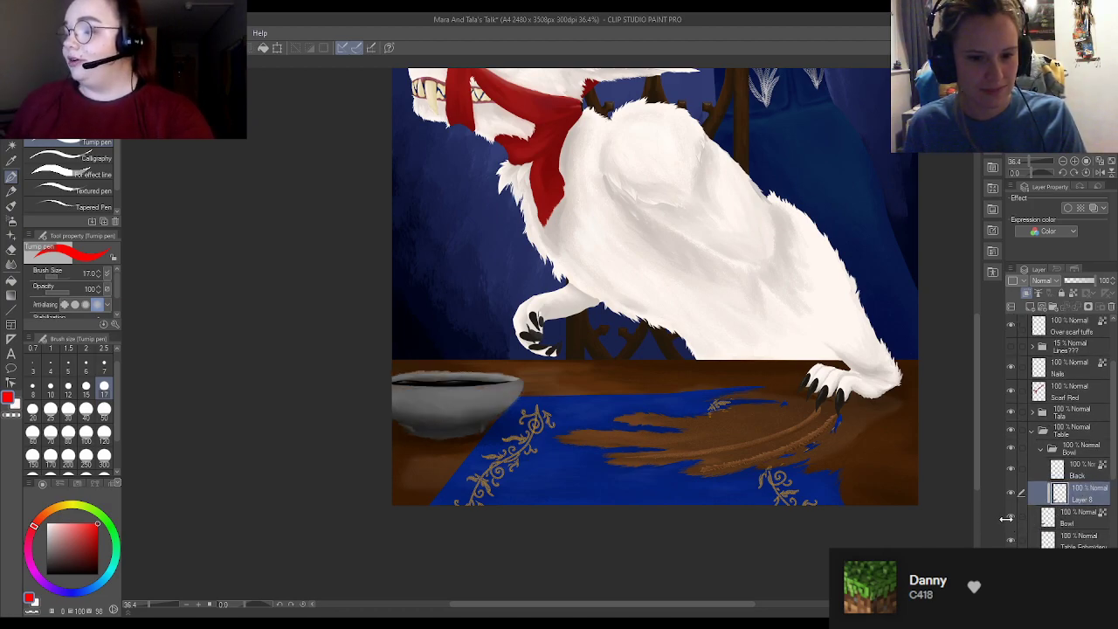
pyautogui.click(1011, 517)
pyautogui.click(1076, 525)
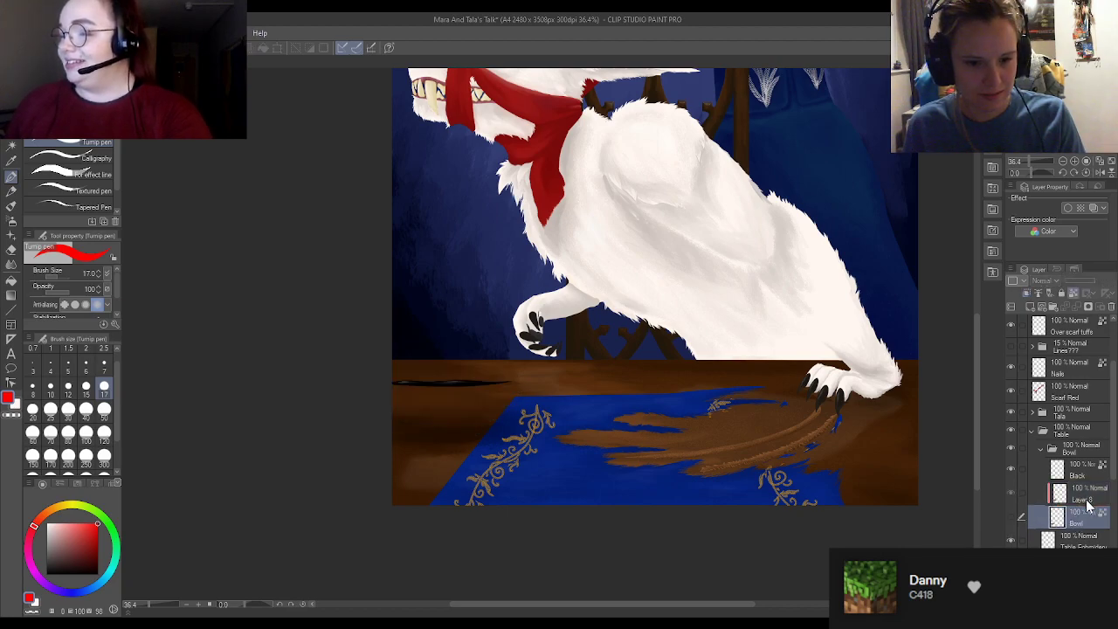
pyautogui.click(1011, 517)
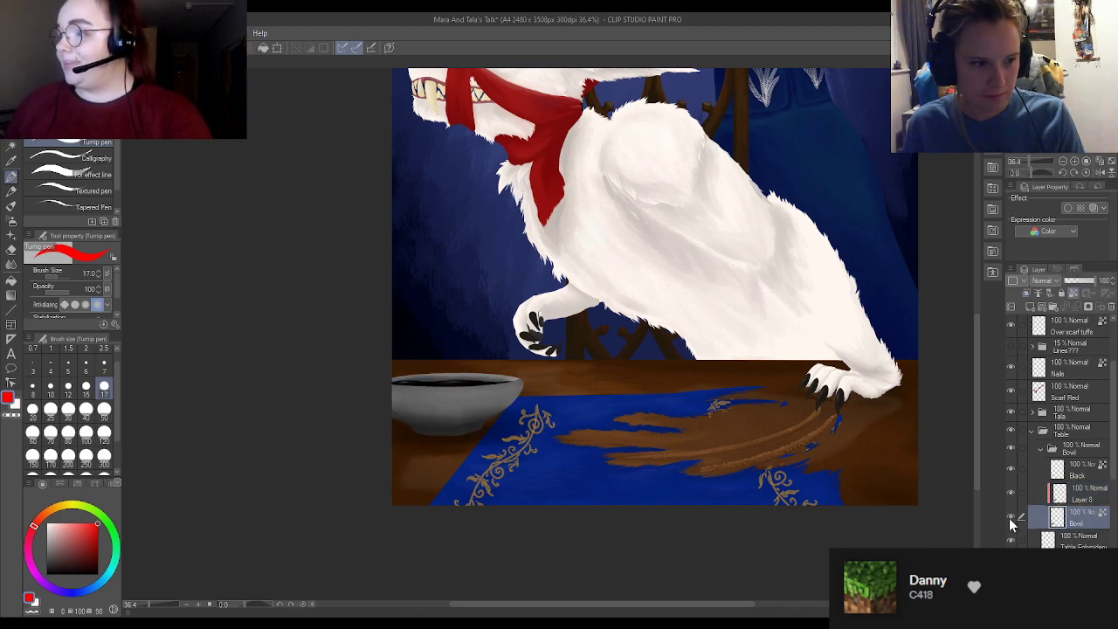
# Step: Collapse the Bowl folder and toggle the visibility of the folder and the Table Embroidery layer to check their contents
pyautogui.click(1041, 448)
pyautogui.click(1009, 448)
pyautogui.click(1010, 448)
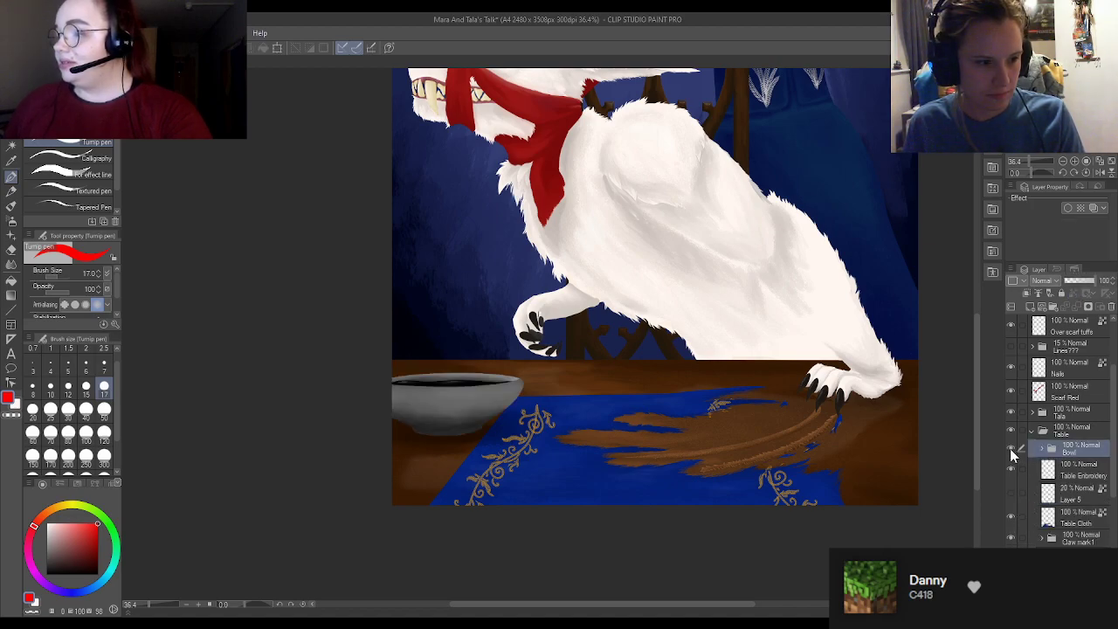
pyautogui.click(1011, 470)
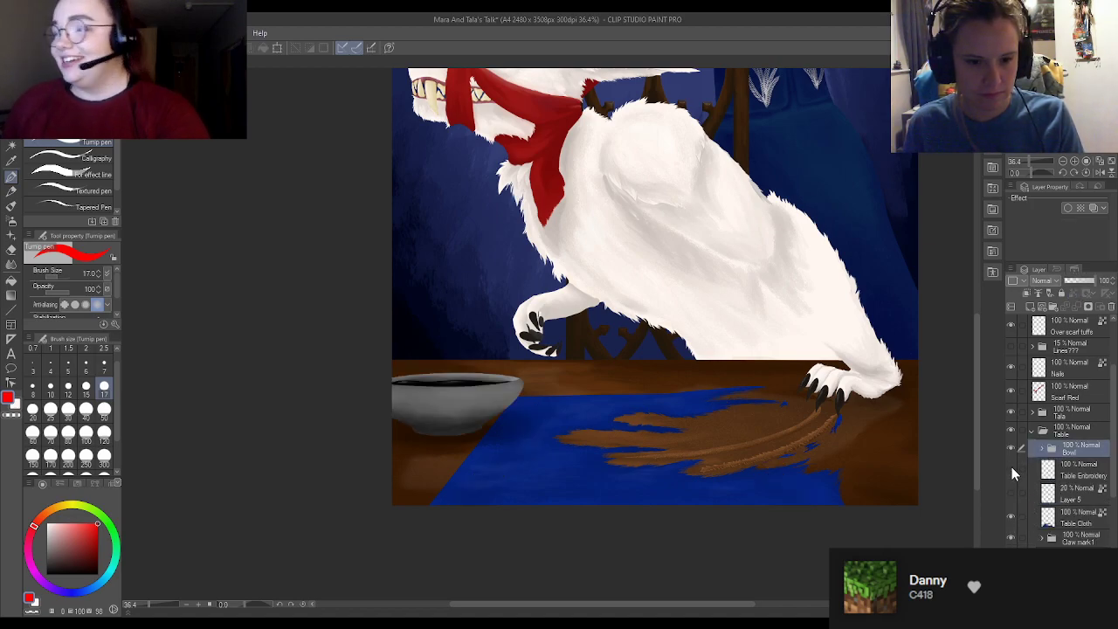
pyautogui.click(1010, 469)
# Step: Create a folder named "Table Cloth" directly above the Table Cloth layer
pyautogui.click(1073, 522)
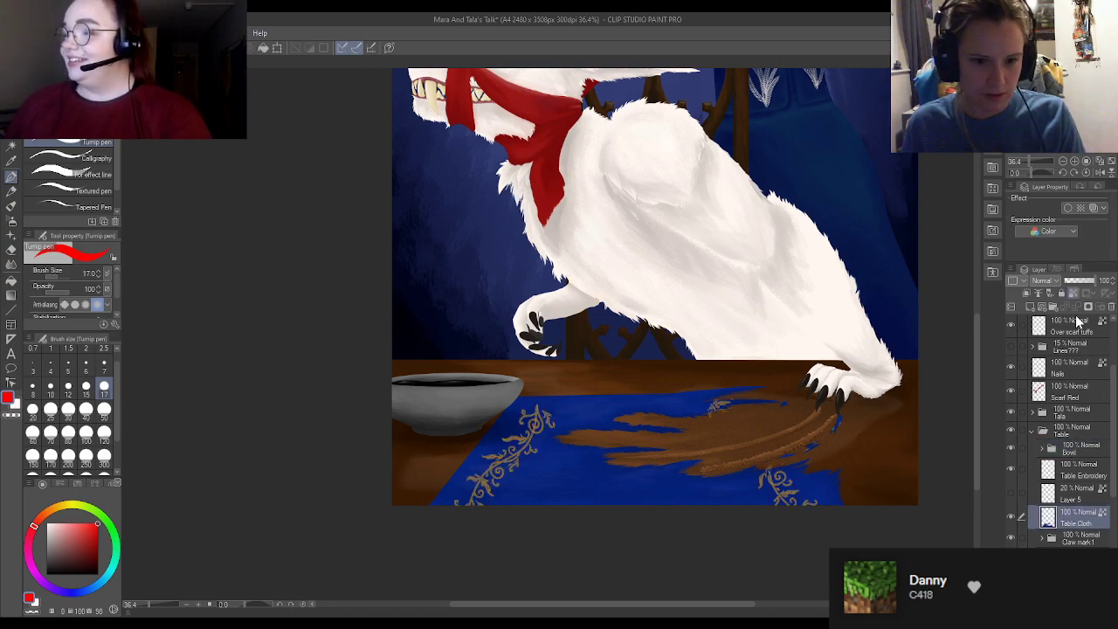
pyautogui.click(1058, 307)
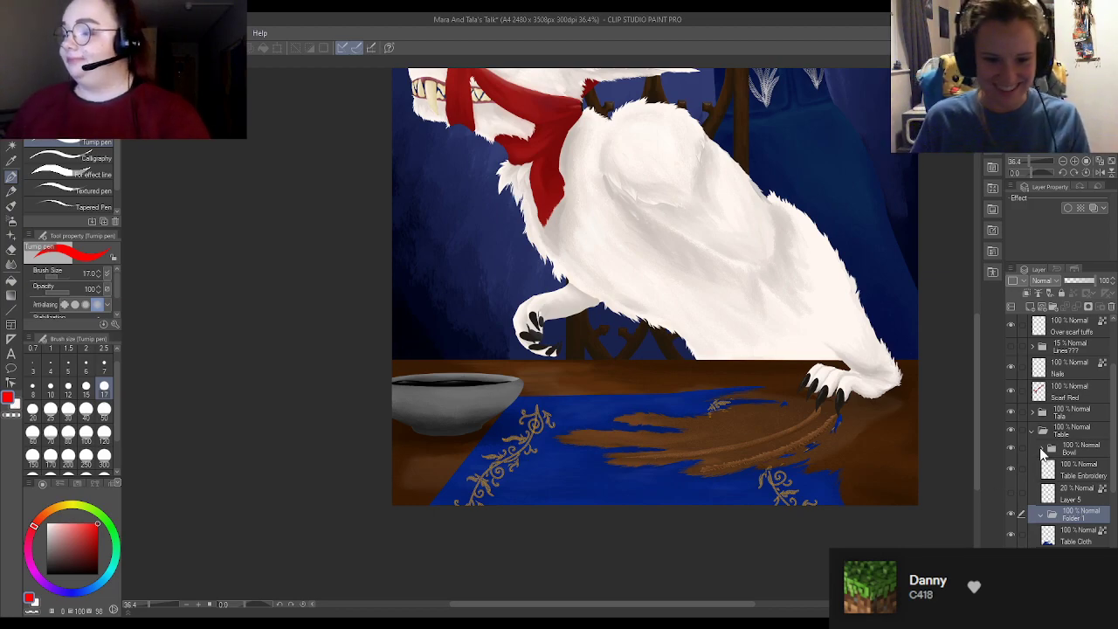
pyautogui.moveTo(1076, 541)
pyautogui.mouseDown()
pyautogui.moveTo(1083, 506)
pyautogui.moveTo(1078, 524)
pyautogui.mouseUp()
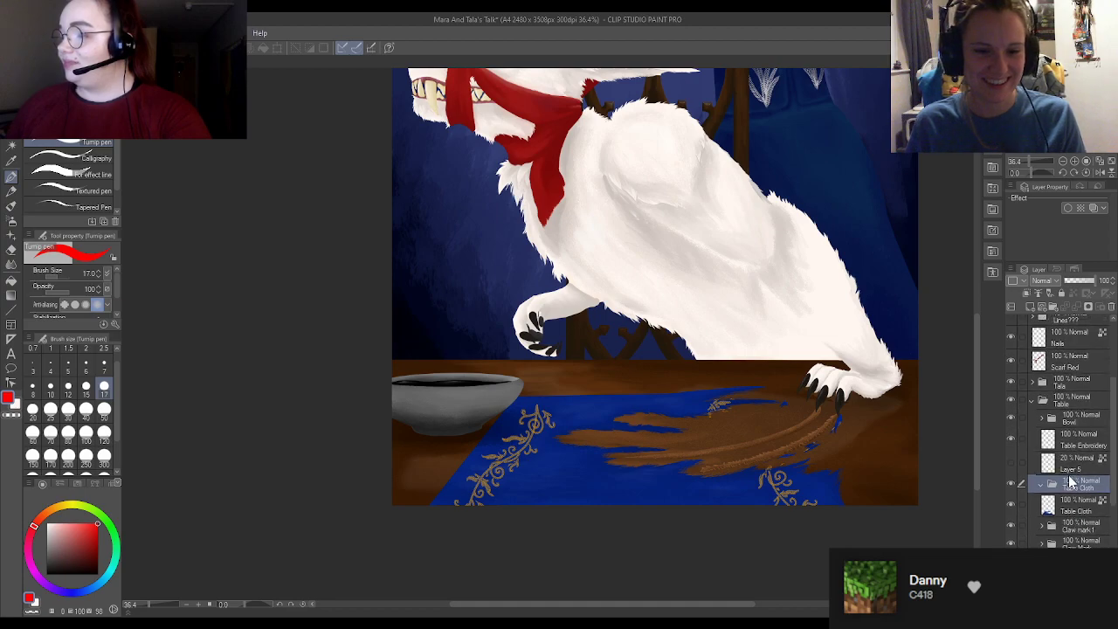
# Step: Show Layer 5 and move the Table Cloth, Layer 5 and Table Embroidery layers into the Table Cloth folder
pyautogui.click(1010, 439)
pyautogui.click(1009, 439)
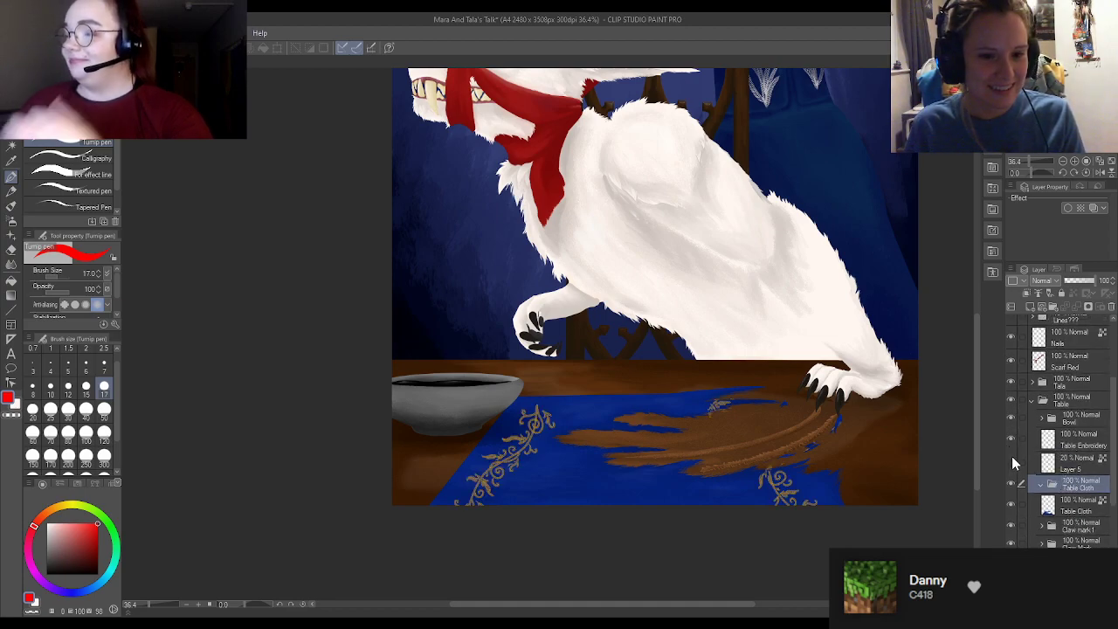
pyautogui.click(1012, 466)
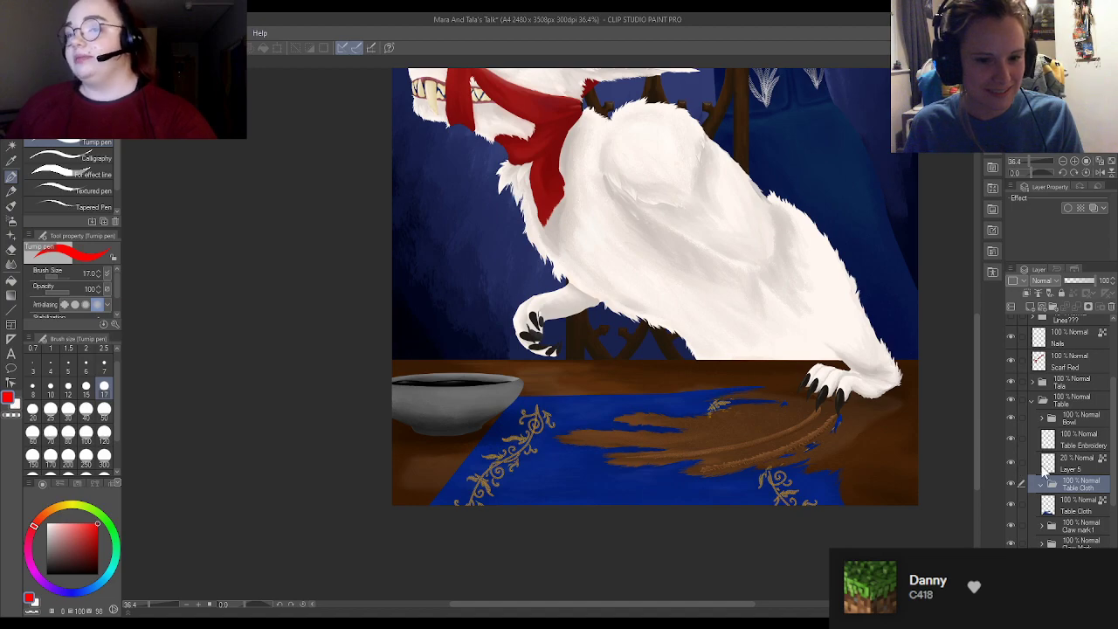
pyautogui.moveTo(1074, 507); pyautogui.dragTo(1082, 478)
pyautogui.click(1084, 466)
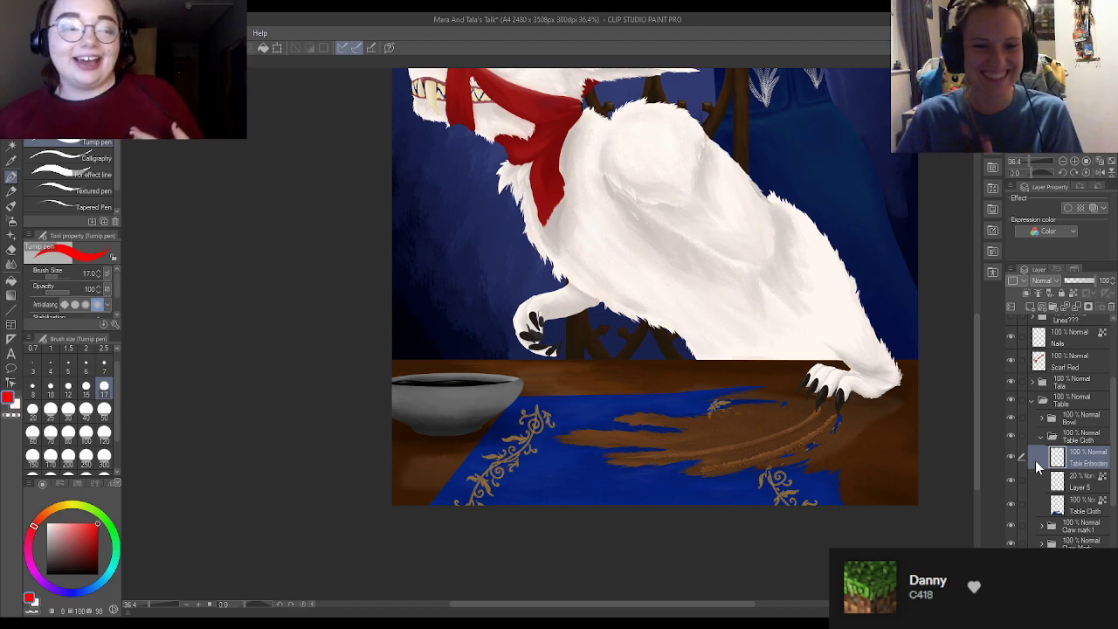
pyautogui.click(1045, 433)
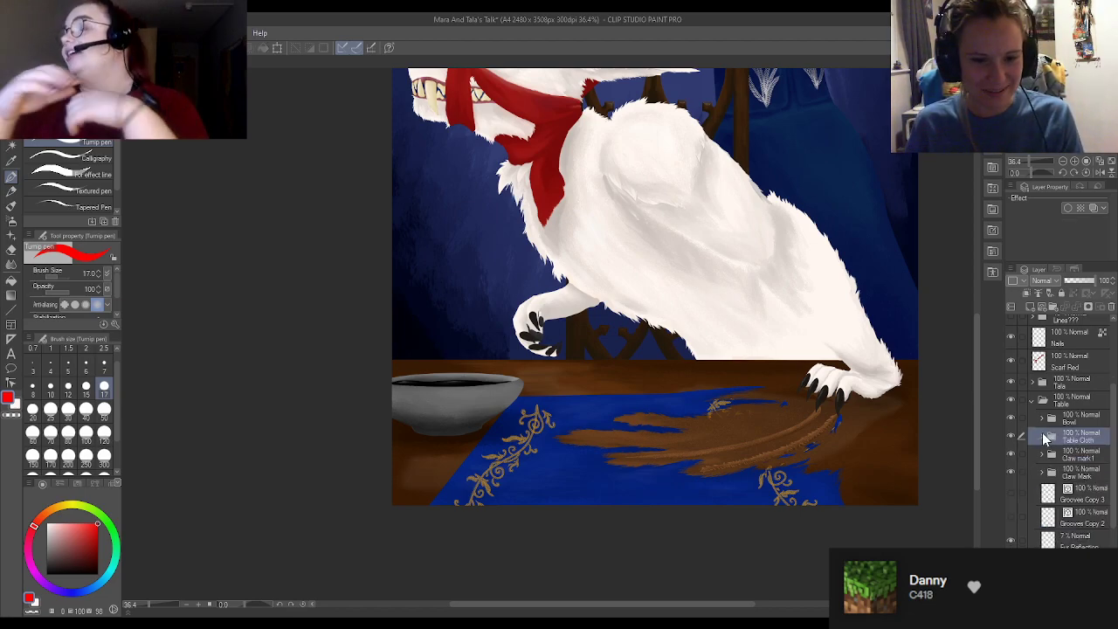
# Step: Expand the Table Cloth folder and toggle the Table Embroidery and Layer 5 layers to compare the two embroidery patterns
pyautogui.click(1011, 456)
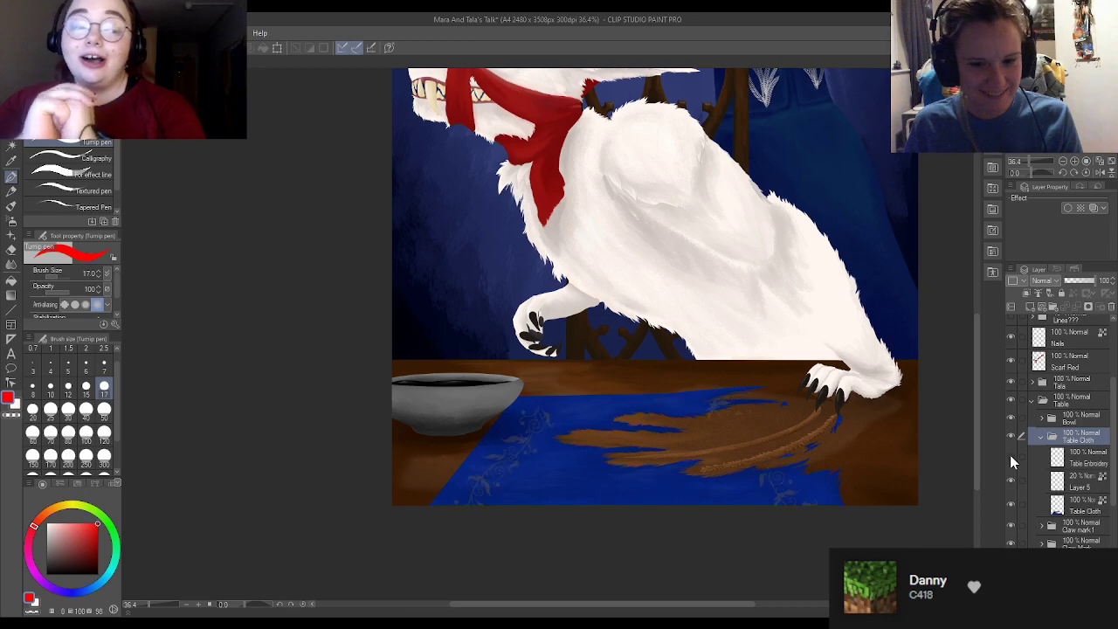
pyautogui.click(1011, 456)
pyautogui.click(1011, 456)
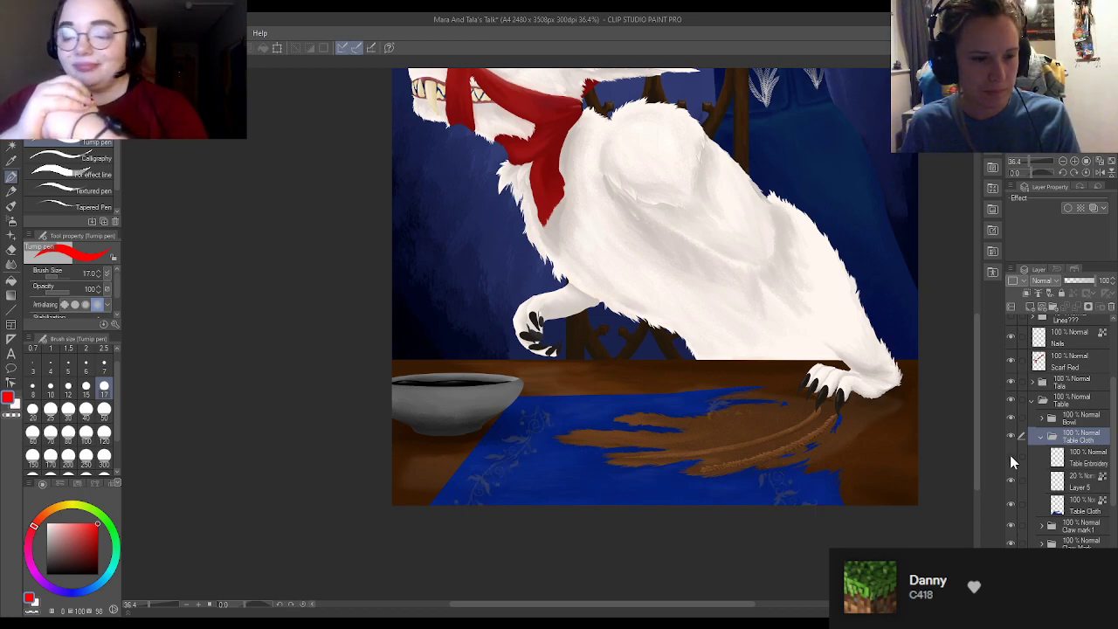
pyautogui.click(1011, 456)
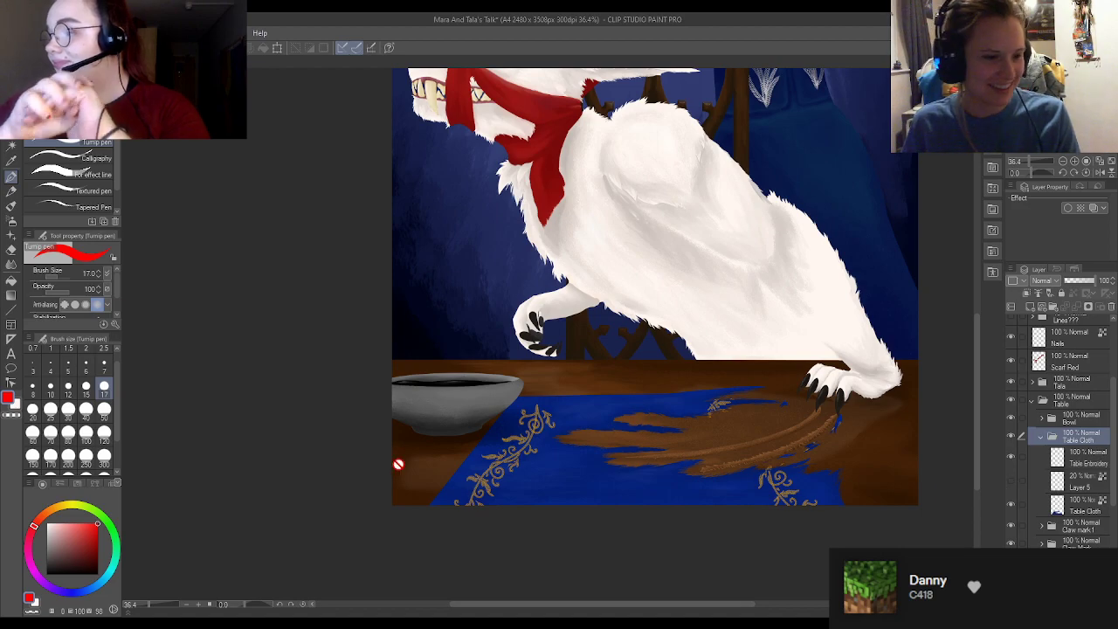
# Step: Check Layer 5 against the embroidery, leave it hidden, and give it a descriptive name beginning with "Leaf Pattern"
pyautogui.scroll(3, 396, 463)
pyautogui.scroll(-2, 625, 489)
pyautogui.scroll(1, 866, 429)
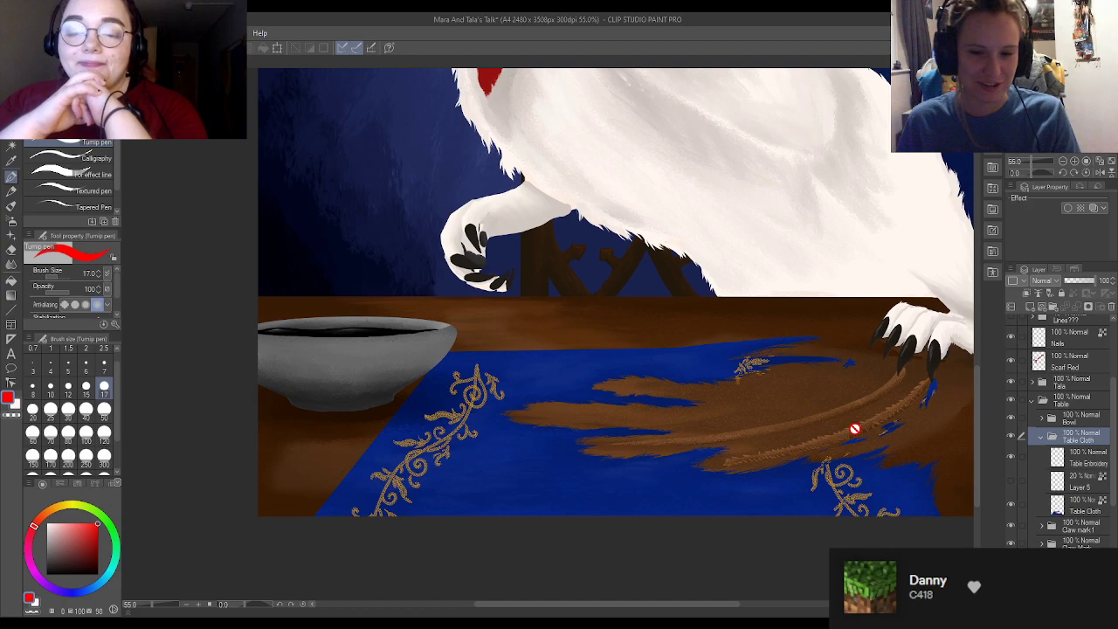
pyautogui.click(1011, 480)
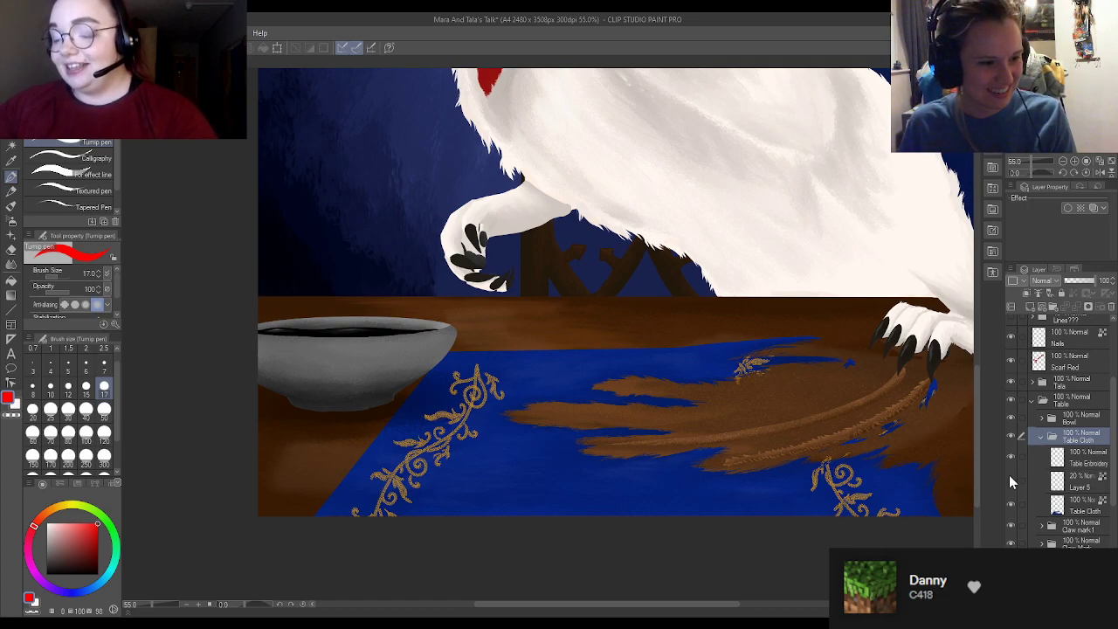
pyautogui.click(1079, 485)
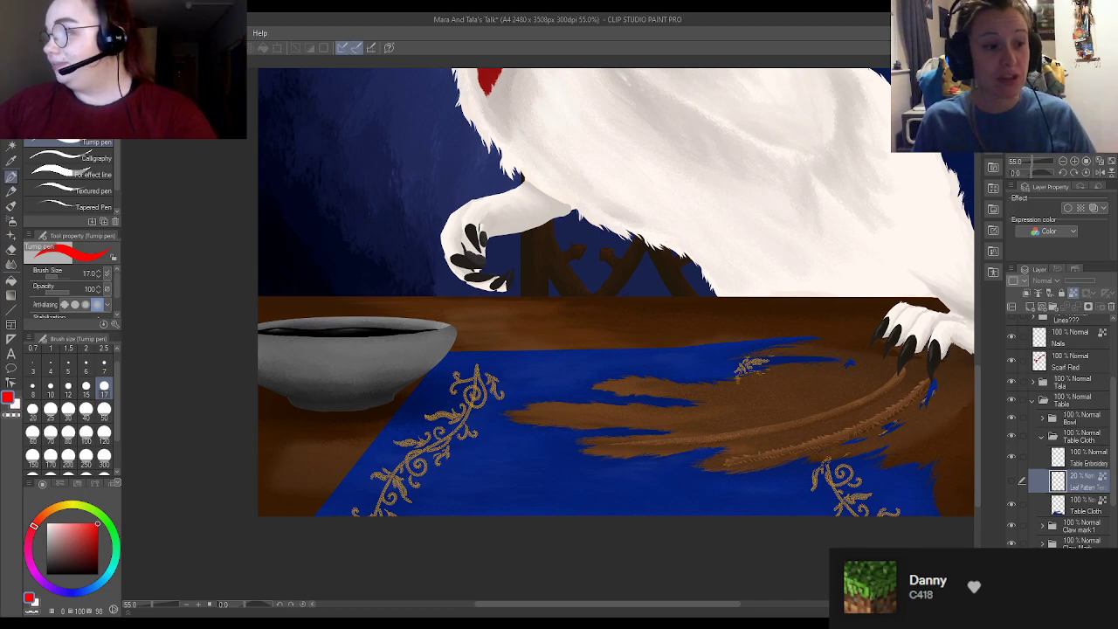
# Step: Lock the Table Cloth and Table Embroidery layers and collapse the Table Cloth folder
pyautogui.click(1079, 505)
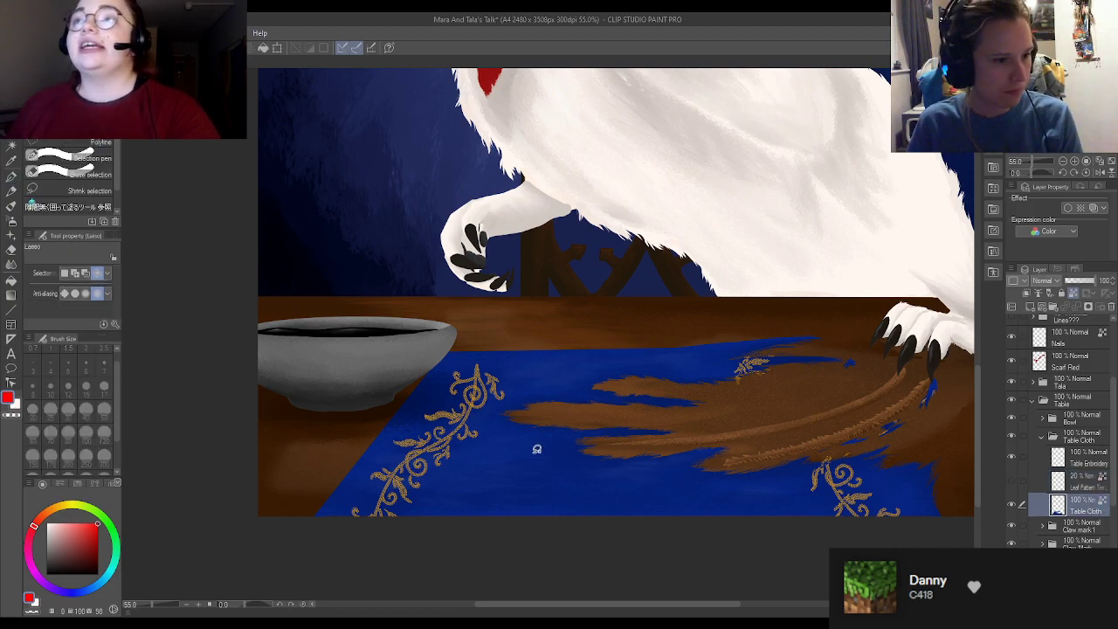
pyautogui.scroll(4, 839, 520)
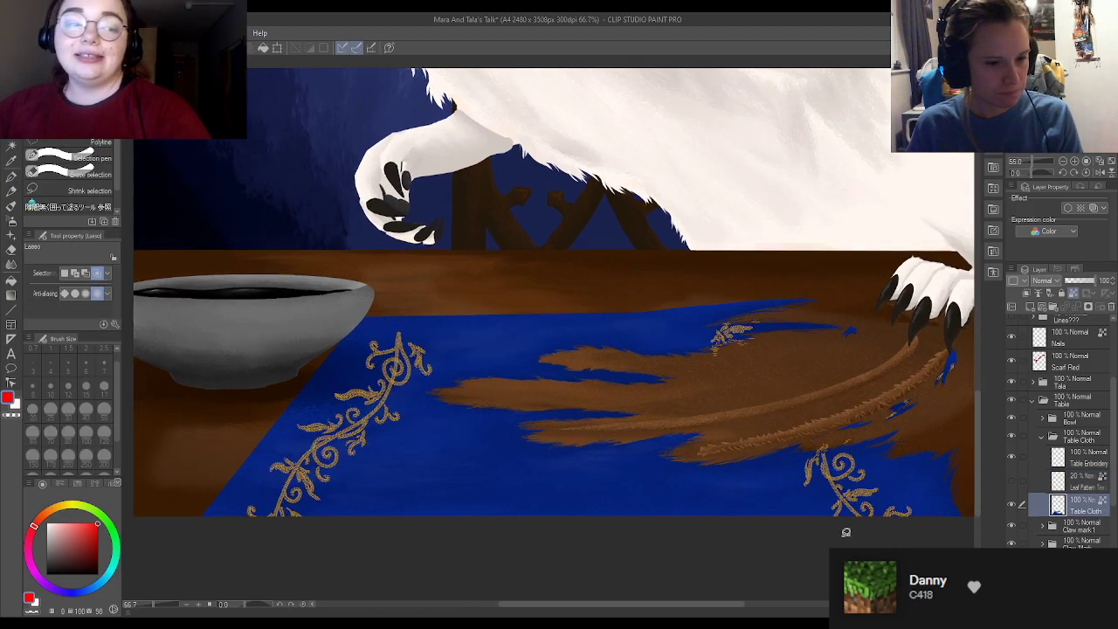
pyautogui.click(12, 146)
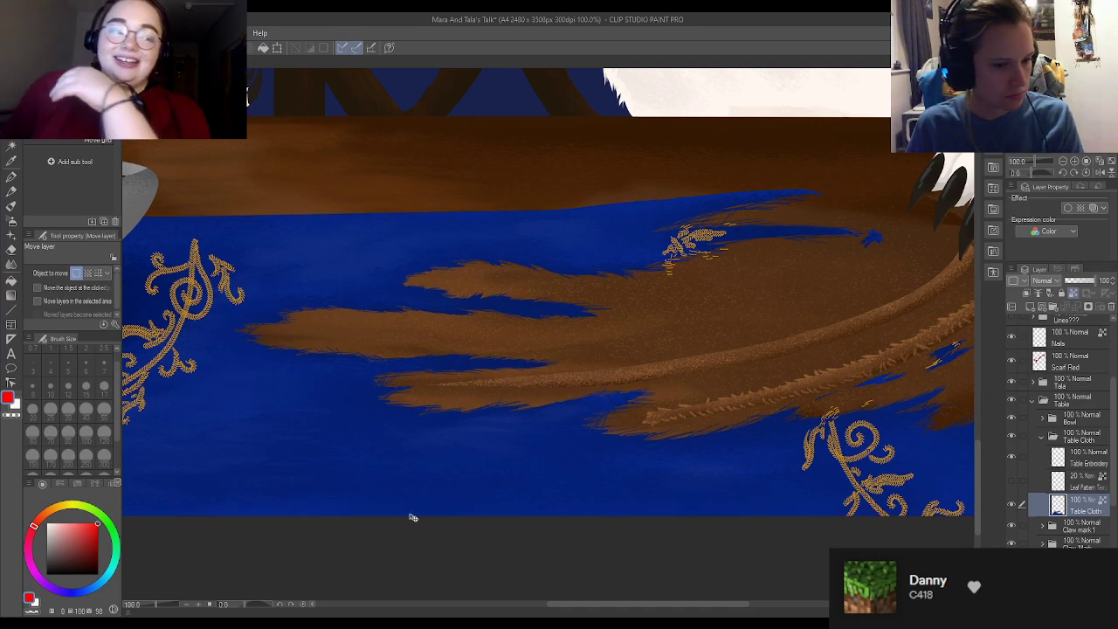
pyautogui.scroll(-1, 830, 523)
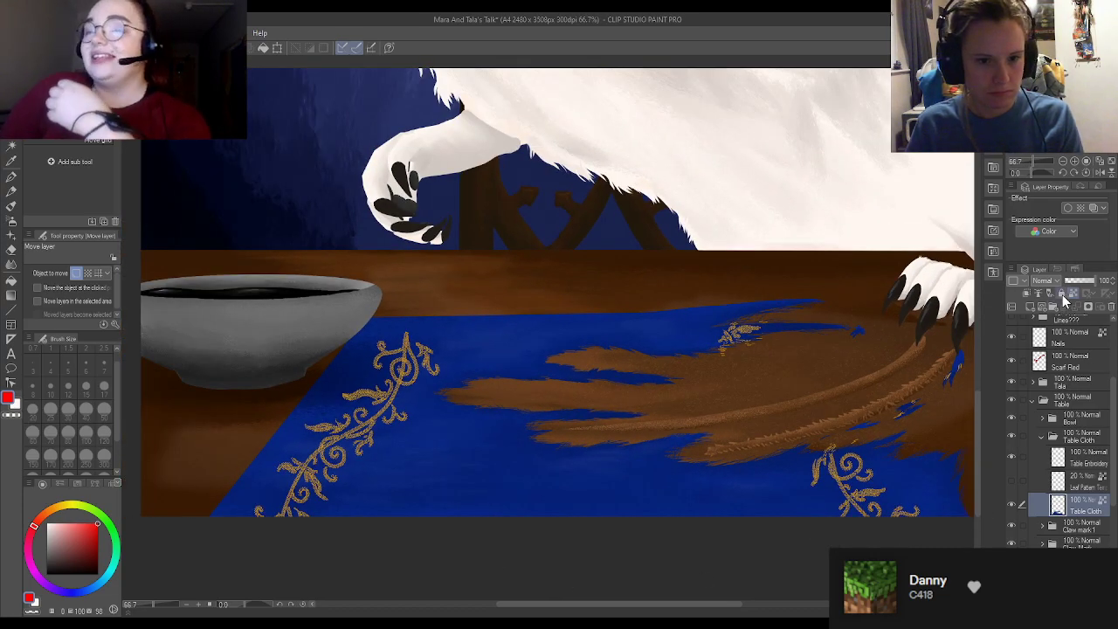
pyautogui.click(1061, 294)
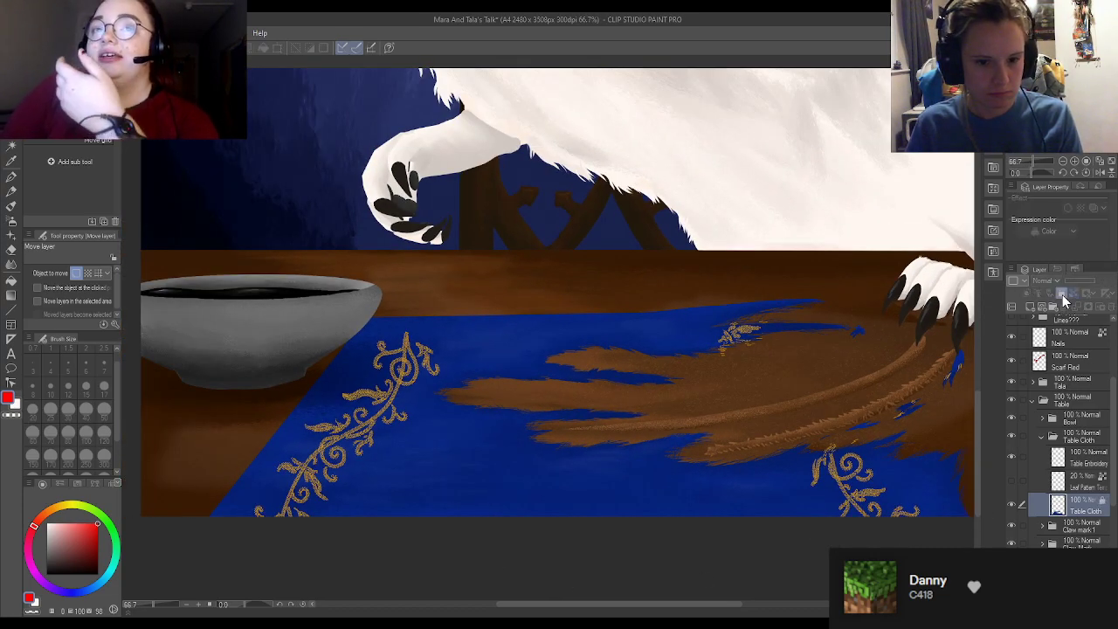
pyautogui.click(1094, 459)
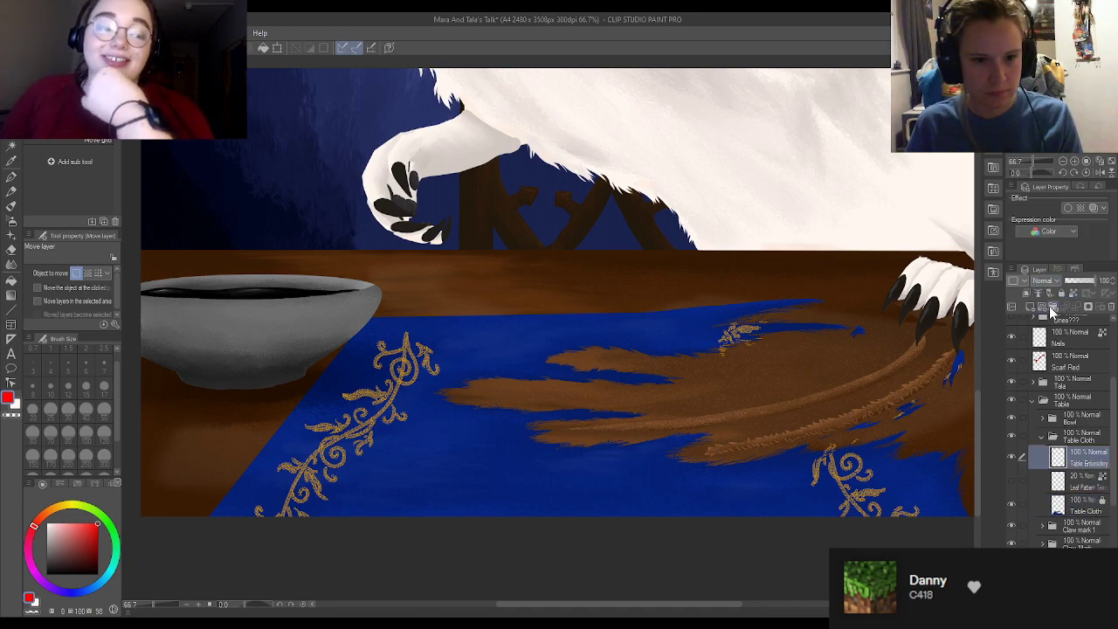
pyautogui.click(1061, 294)
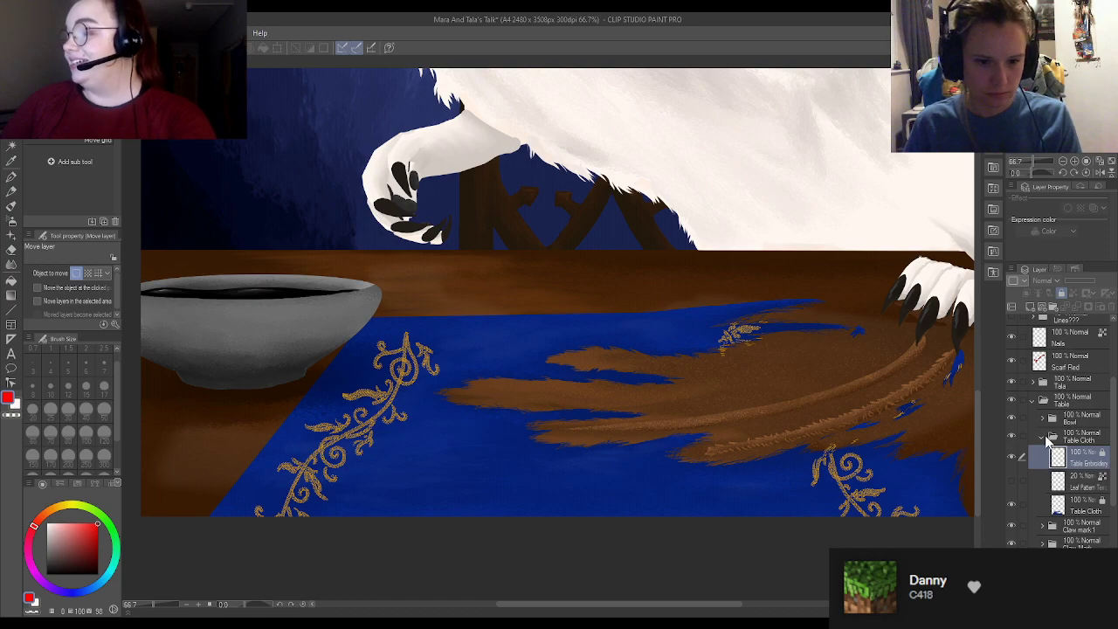
pyautogui.click(1043, 435)
# Step: Toggle the visibility of the Claw Mark folder and the Grooves Copy 3 and Grooves Copy 2 layers to identify their contents
pyautogui.scroll(-2, 1055, 498)
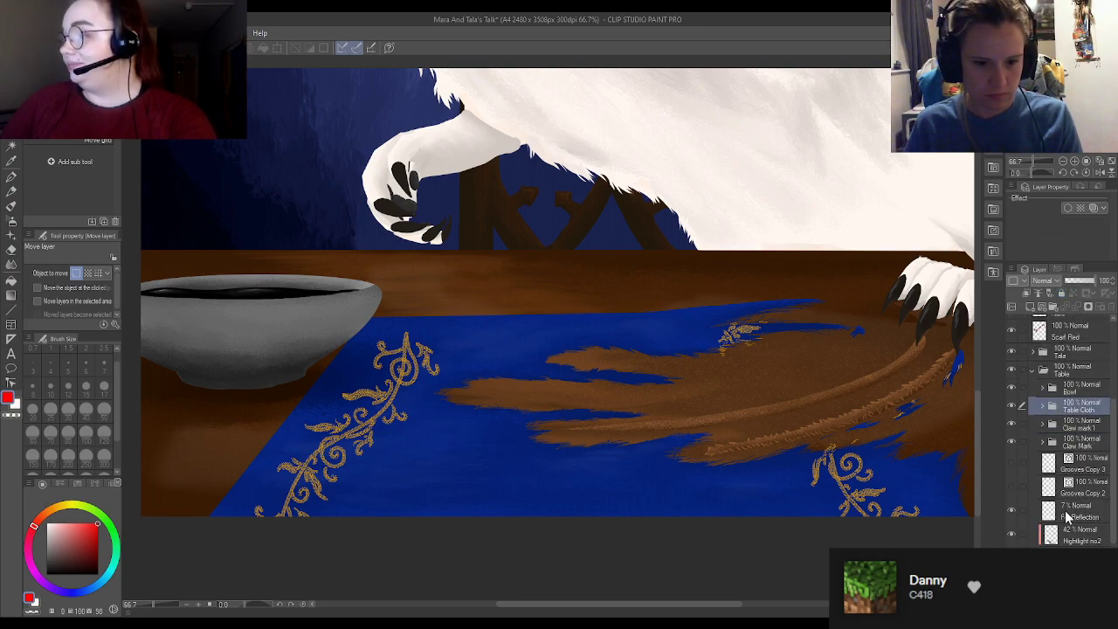
pyautogui.scroll(-3, 1067, 524)
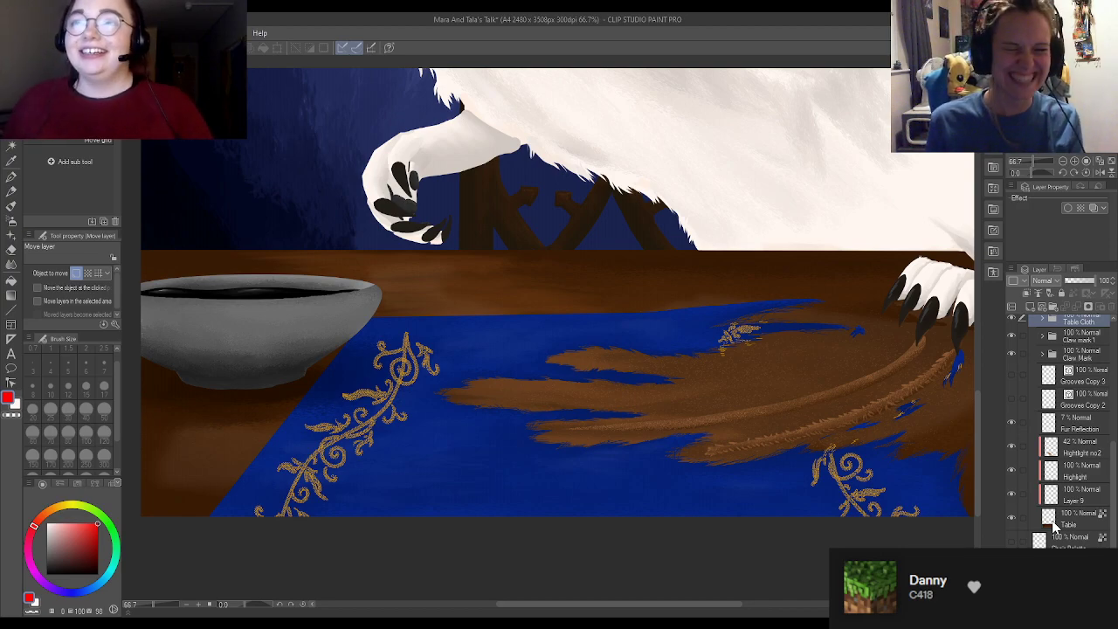
pyautogui.scroll(1, 1055, 527)
pyautogui.scroll(-5, 573, 410)
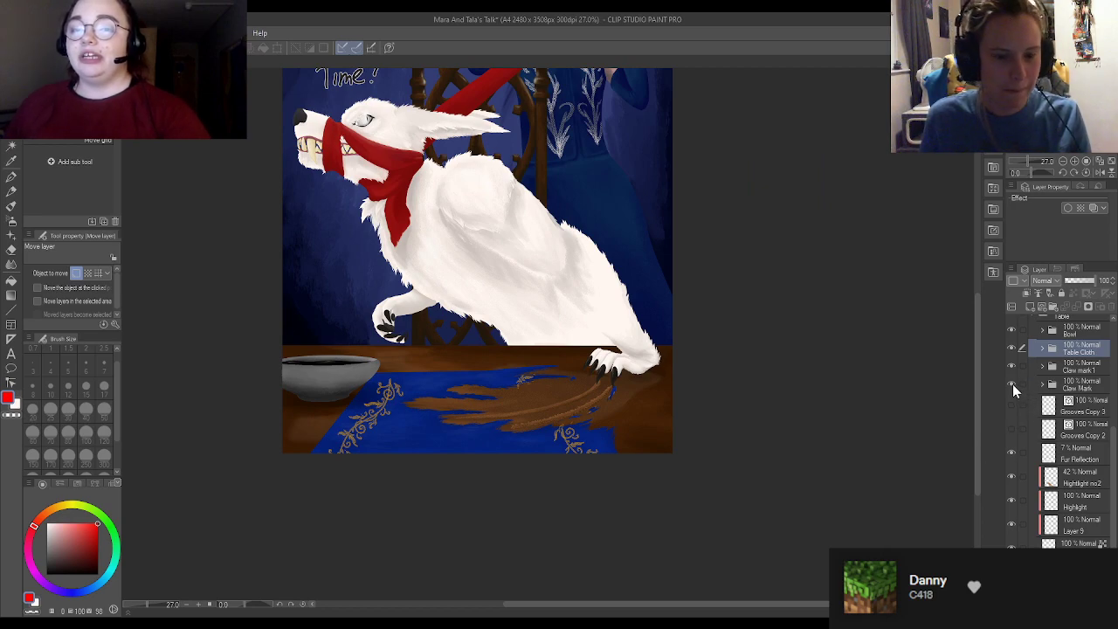
pyautogui.click(1012, 385)
pyautogui.click(1013, 384)
pyautogui.click(1011, 406)
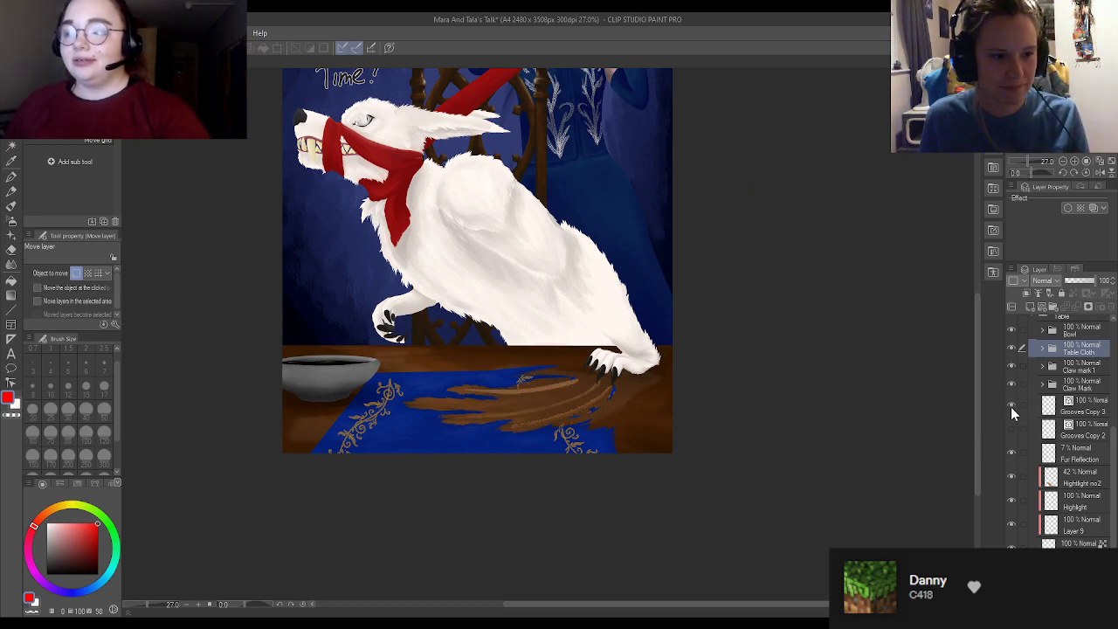
pyautogui.click(1011, 406)
pyautogui.click(1009, 427)
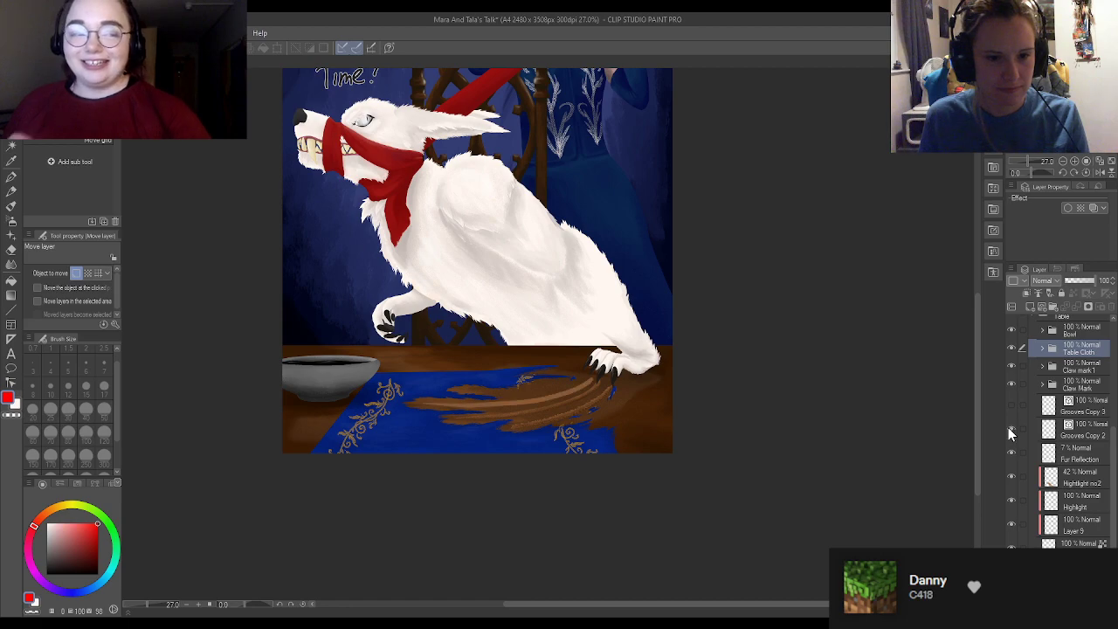
pyautogui.click(1010, 426)
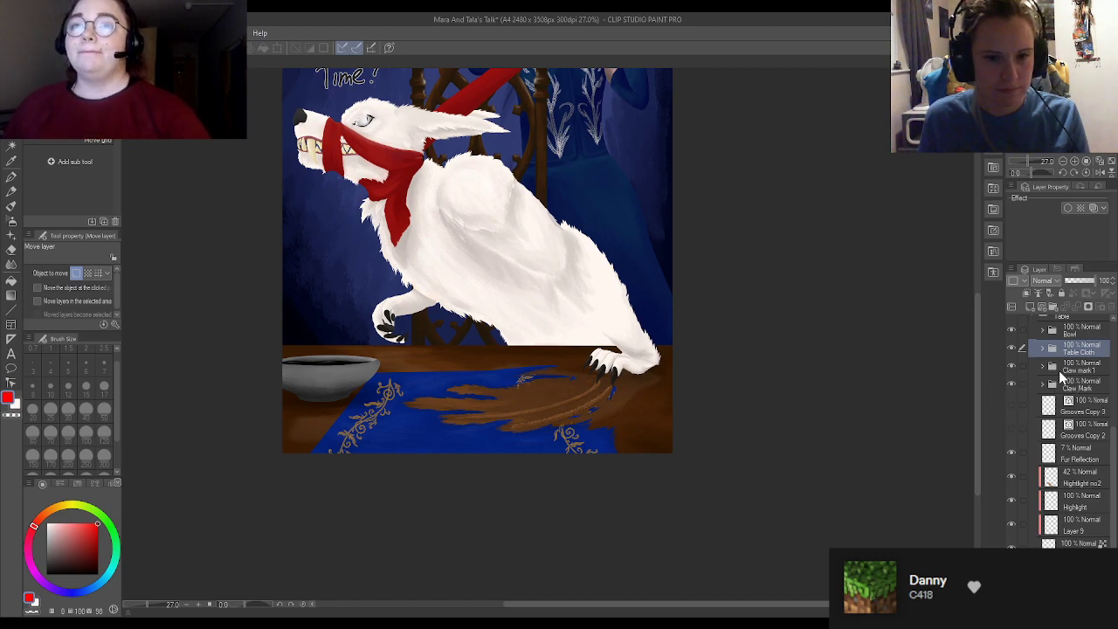
# Step: Inspect the Claw mark 1 folder's contents and toggle its visibility to see what it adds to the table
pyautogui.click(1043, 367)
pyautogui.click(1043, 368)
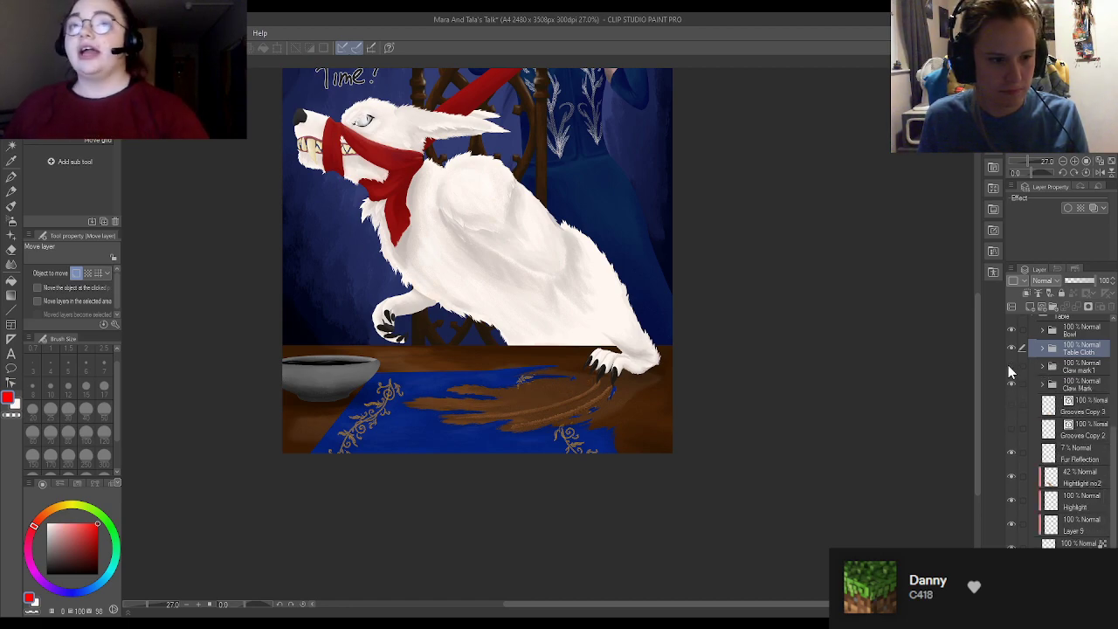
pyautogui.click(1009, 367)
pyautogui.click(1010, 367)
# Step: Show the Grooves Copy 3 and Grooves Copy 2 layers beneath the Claw Mark folder
pyautogui.click(1034, 388)
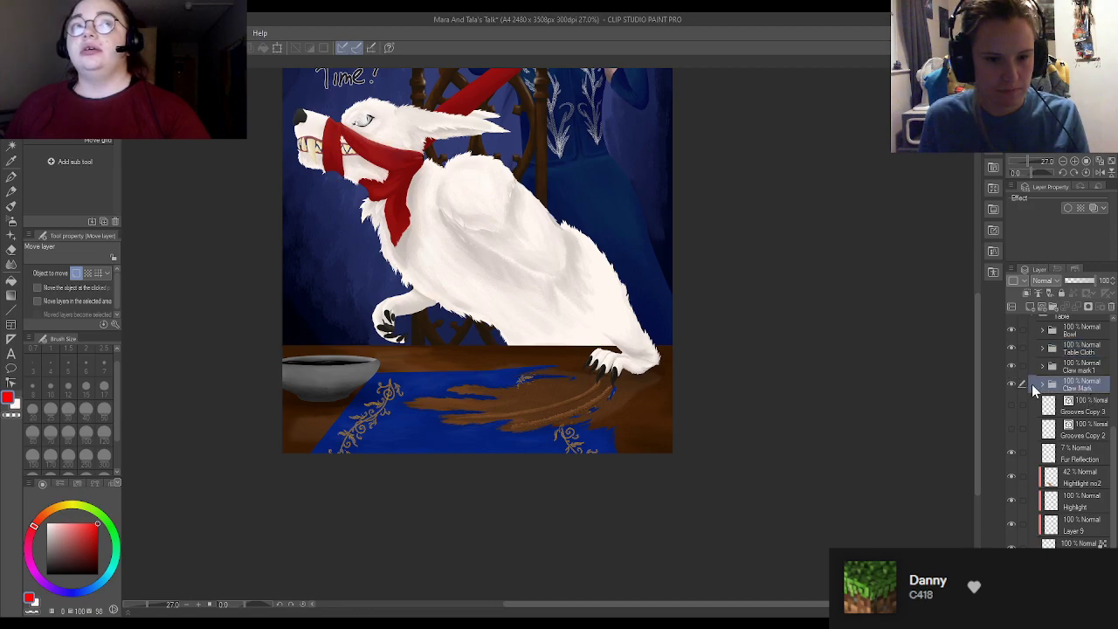
pyautogui.click(1055, 409)
pyautogui.click(1010, 406)
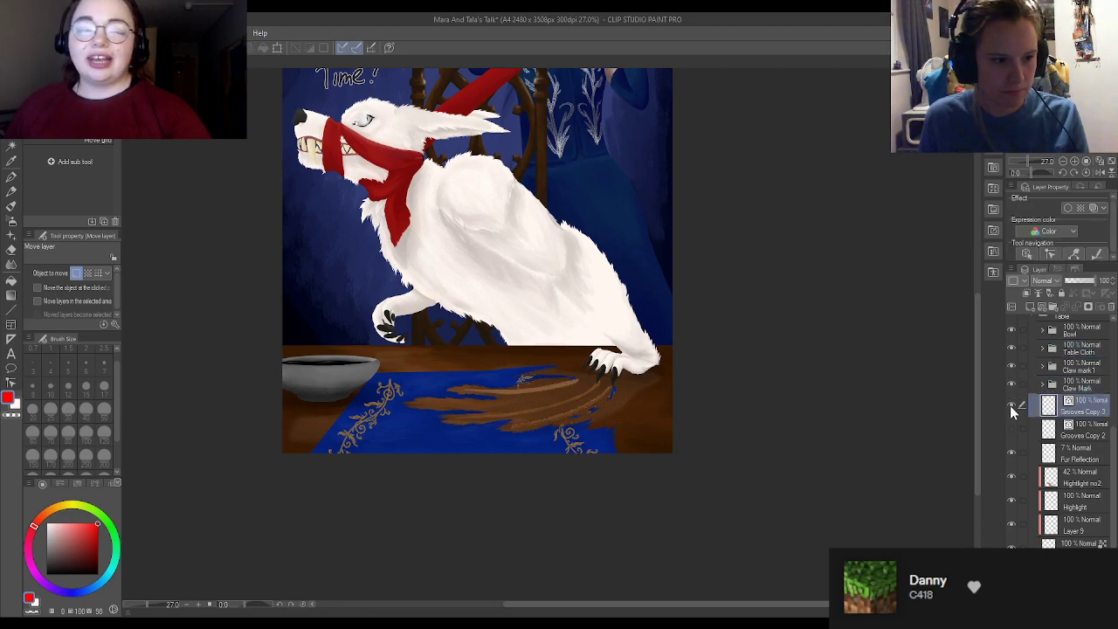
pyautogui.click(1011, 428)
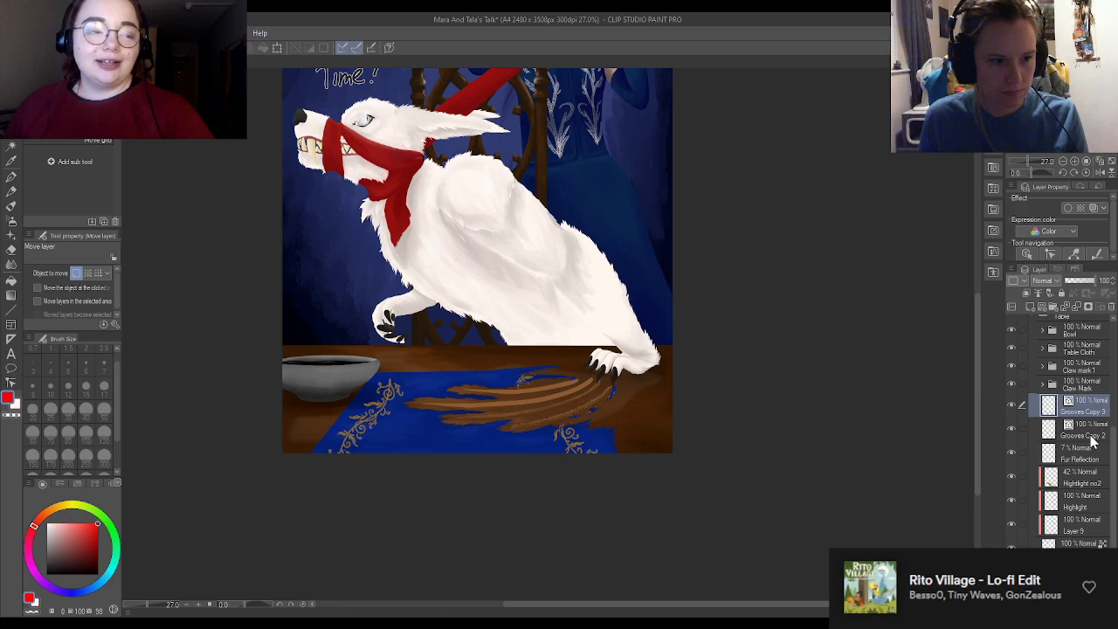
# Step: On Grooves Copy 2, sample the brown and use the Turnip pen at size 7 to extend the groove to the second claw's tip
pyautogui.click(1091, 435)
pyautogui.scroll(5, 524, 401)
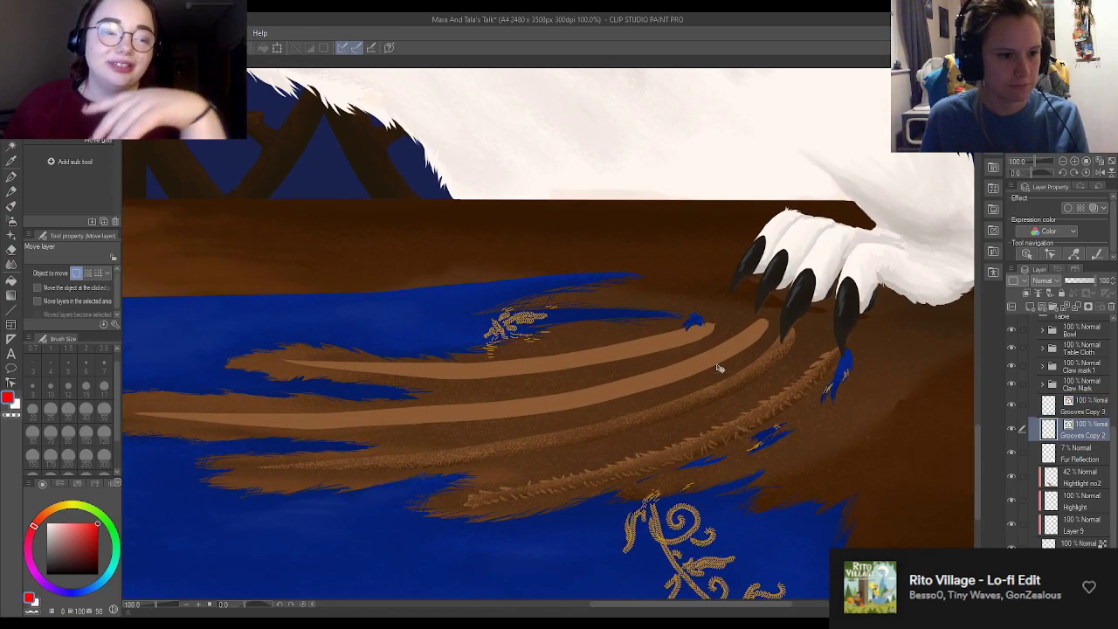
pyautogui.scroll(3, 725, 349)
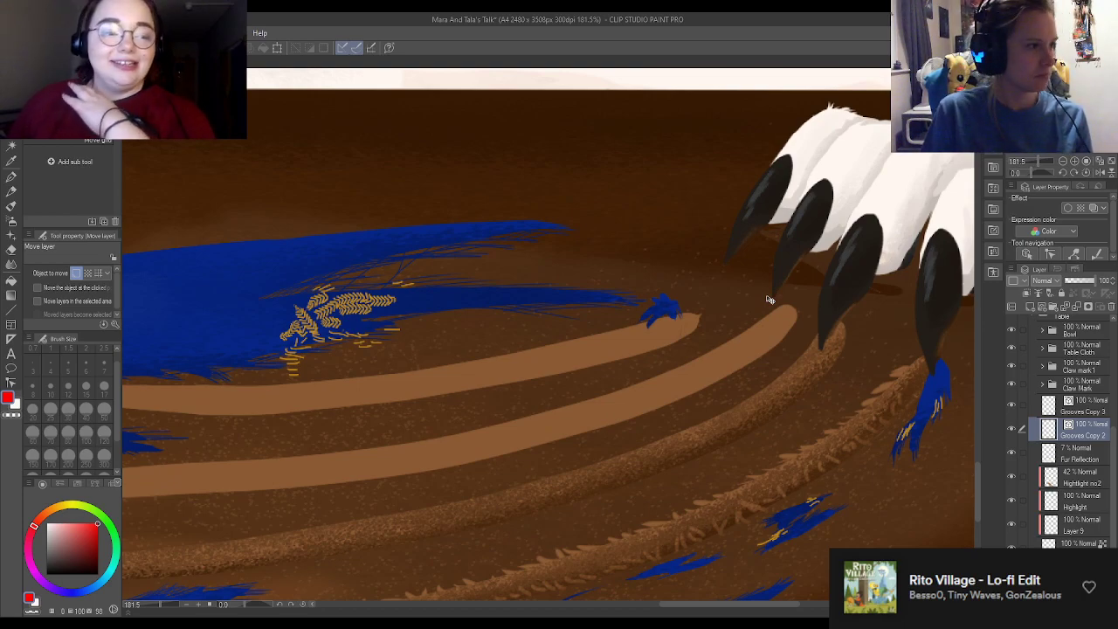
pyautogui.click(12, 176)
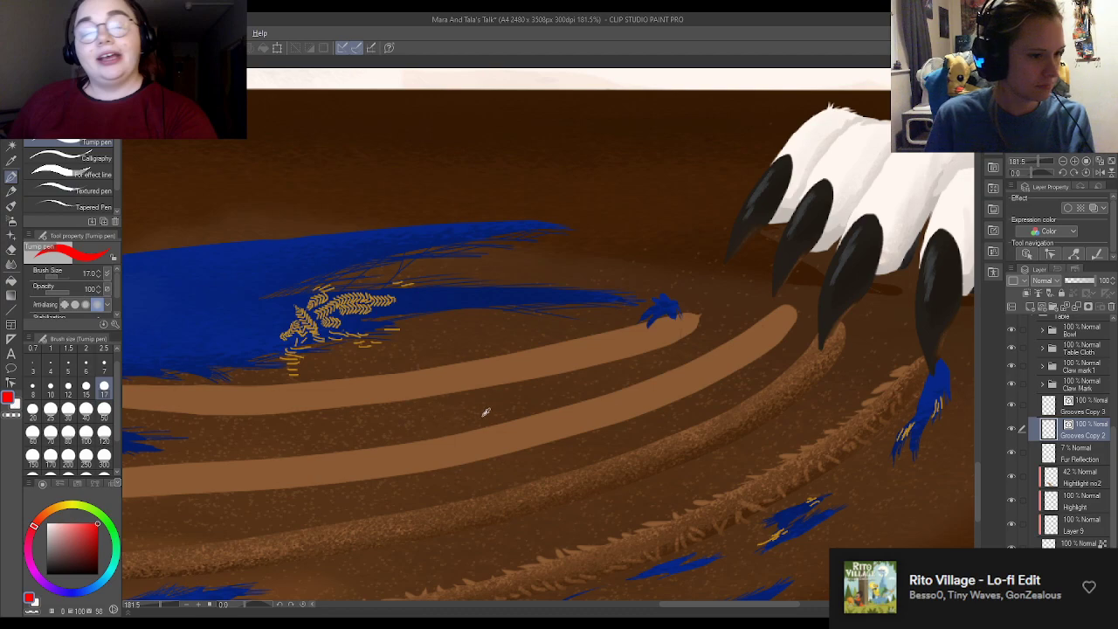
pyautogui.keyDown('alt'); pyautogui.click(605, 407); pyautogui.keyUp('alt')
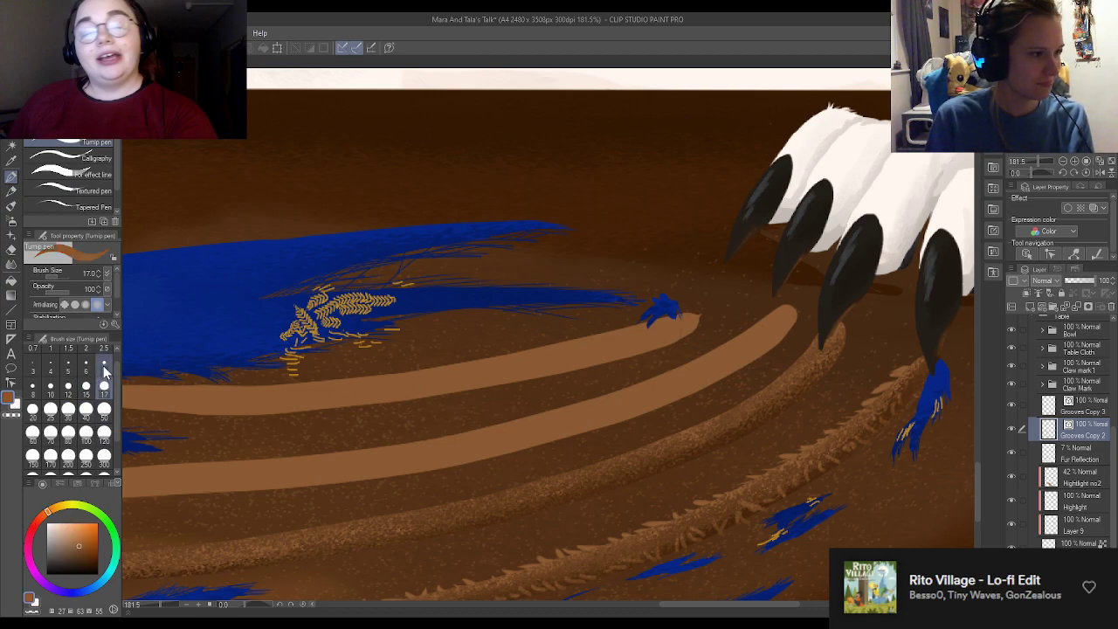
pyautogui.click(104, 361)
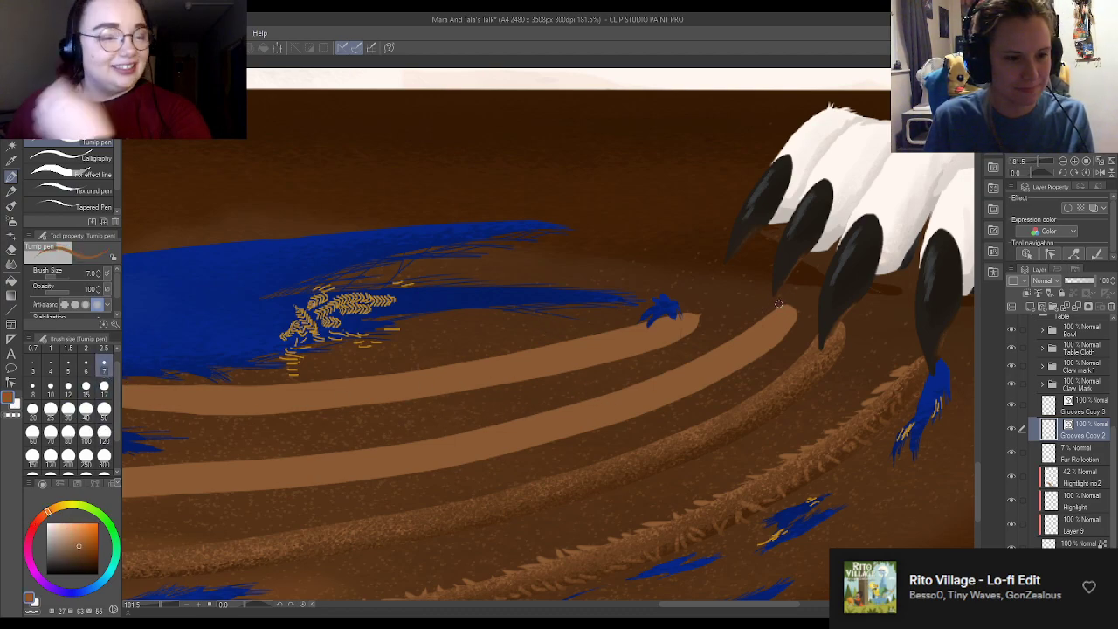
pyautogui.moveTo(780, 281)
pyautogui.mouseDown()
pyautogui.moveTo(727, 366)
pyautogui.moveTo(772, 286)
pyautogui.moveTo(751, 328)
pyautogui.mouseUp()
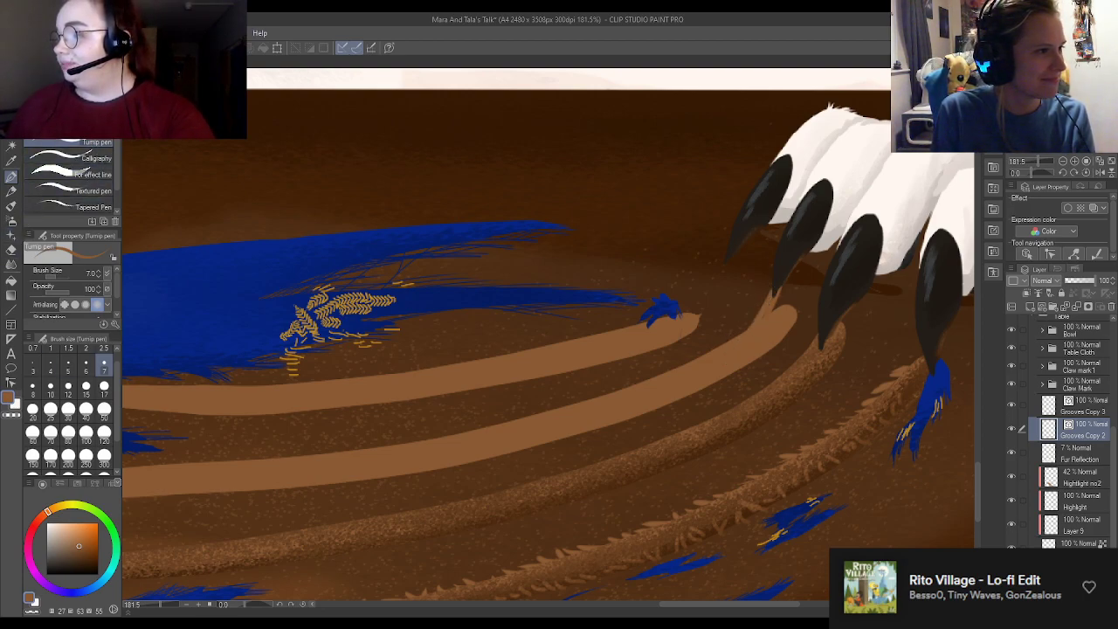
# Step: Widen and fill the groove's tapered end below the second claw with brown G-pen strokes at size 7
pyautogui.click(74, 93)
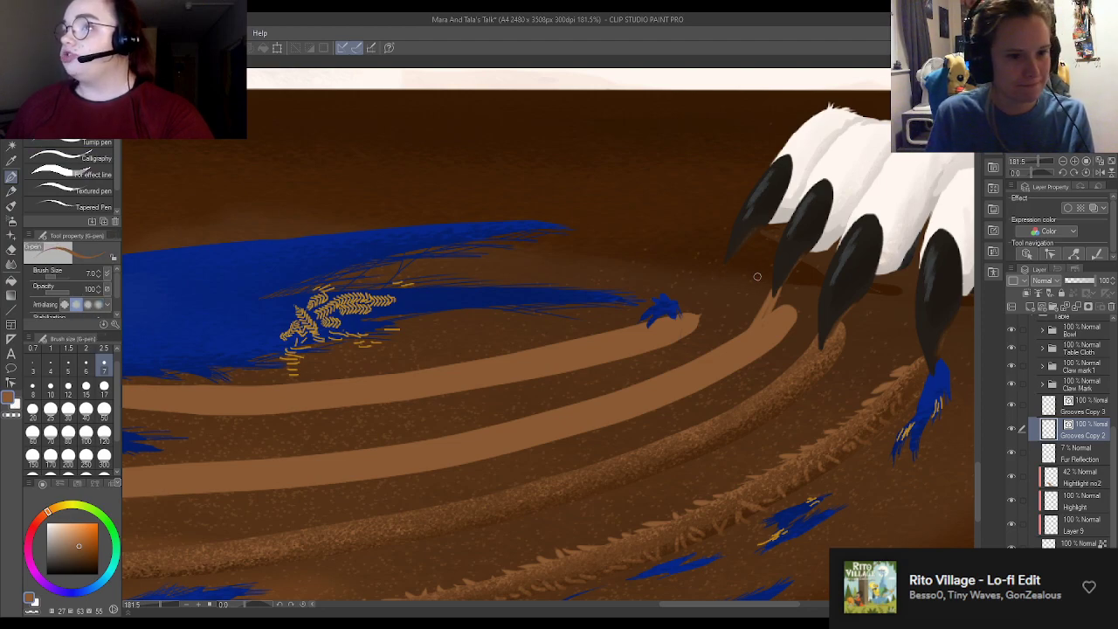
pyautogui.moveTo(776, 286); pyautogui.dragTo(710, 350)
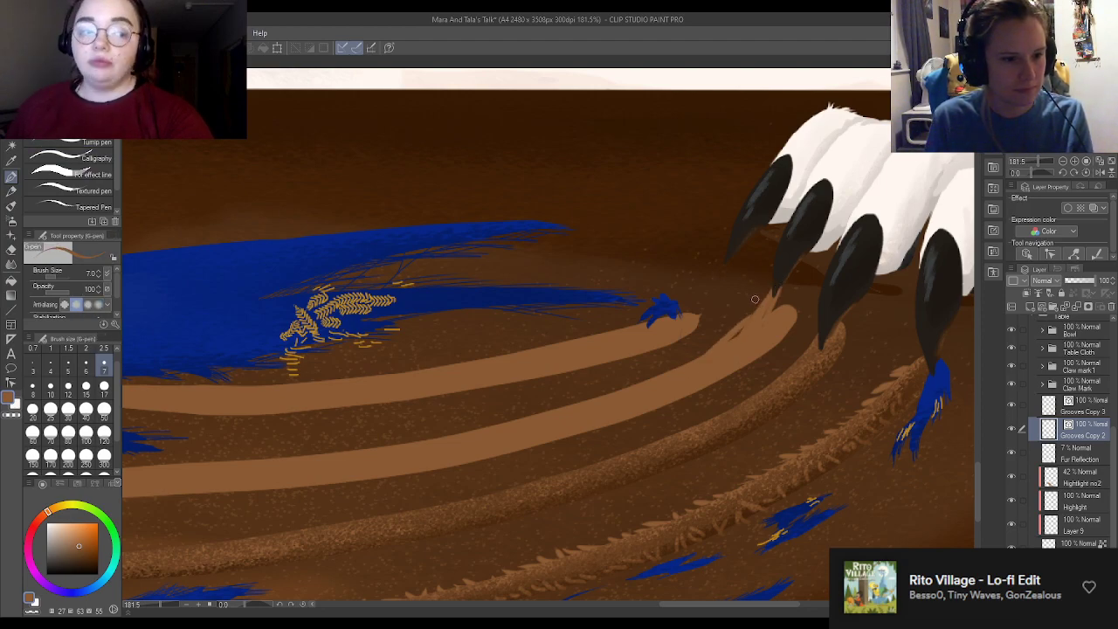
pyautogui.moveTo(772, 281); pyautogui.dragTo(734, 328)
pyautogui.moveTo(764, 292); pyautogui.dragTo(714, 353)
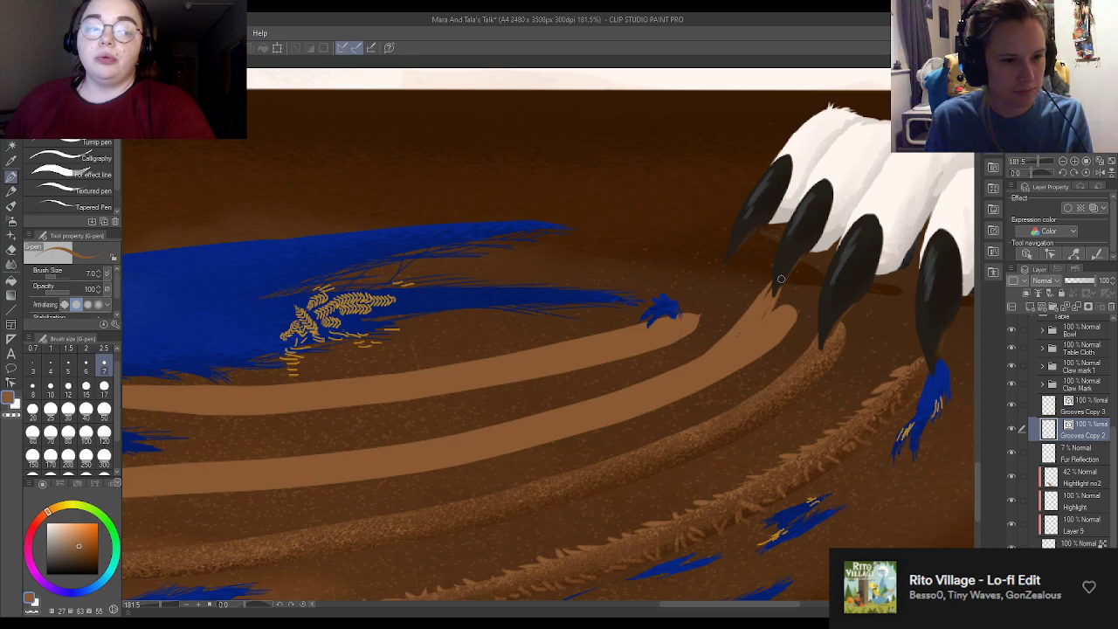
pyautogui.moveTo(771, 291); pyautogui.dragTo(749, 336)
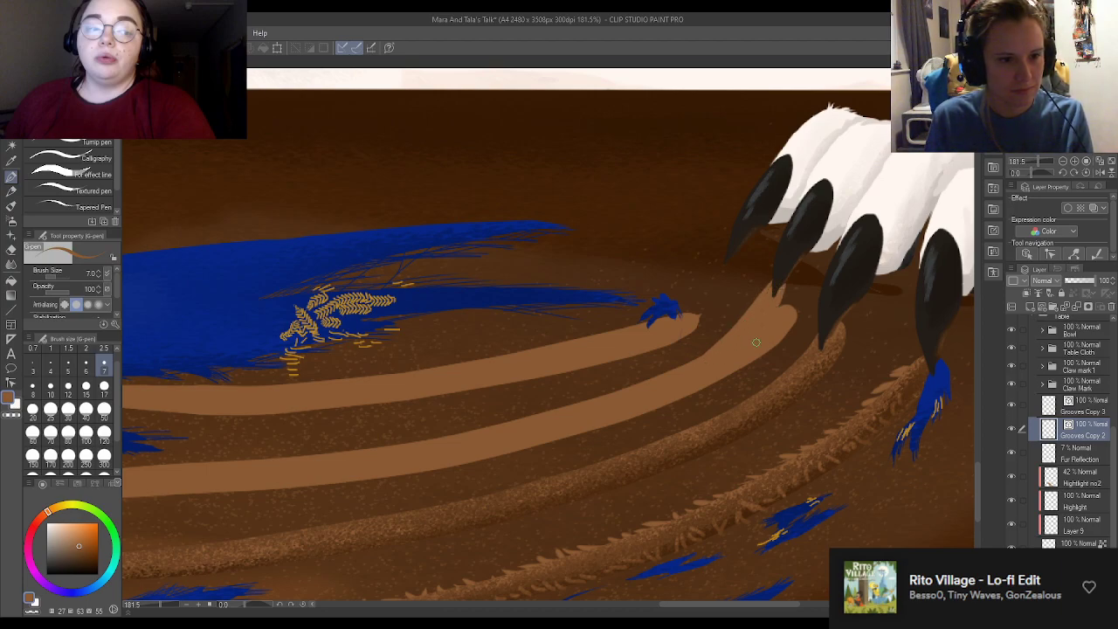
pyautogui.moveTo(793, 269)
pyautogui.mouseDown()
pyautogui.moveTo(748, 325)
pyautogui.moveTo(683, 364)
pyautogui.mouseUp()
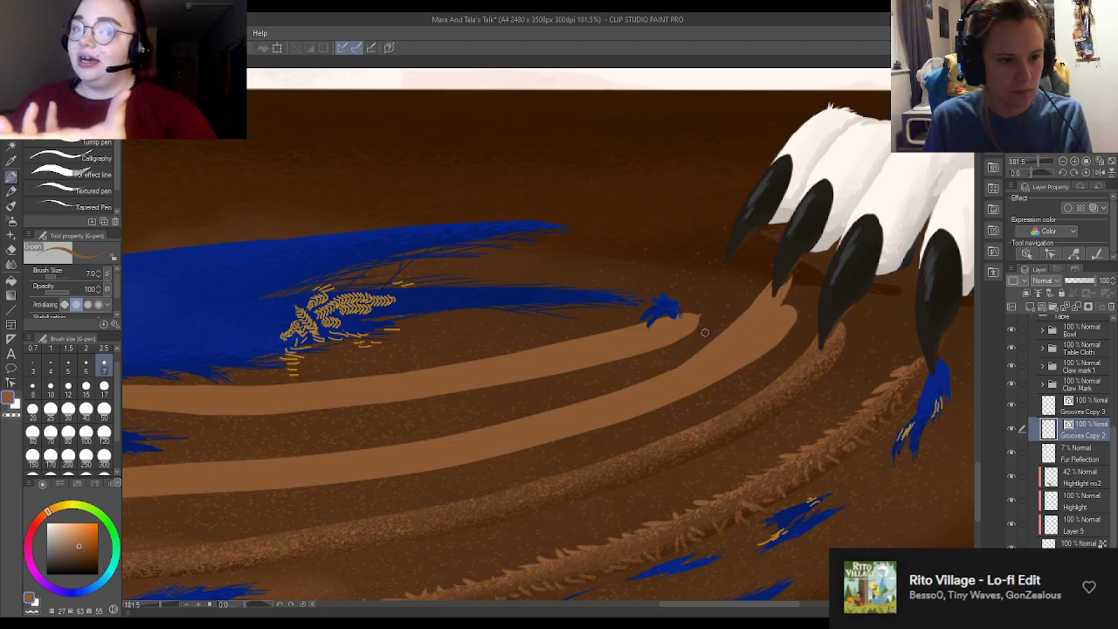
pyautogui.moveTo(769, 284); pyautogui.dragTo(659, 374)
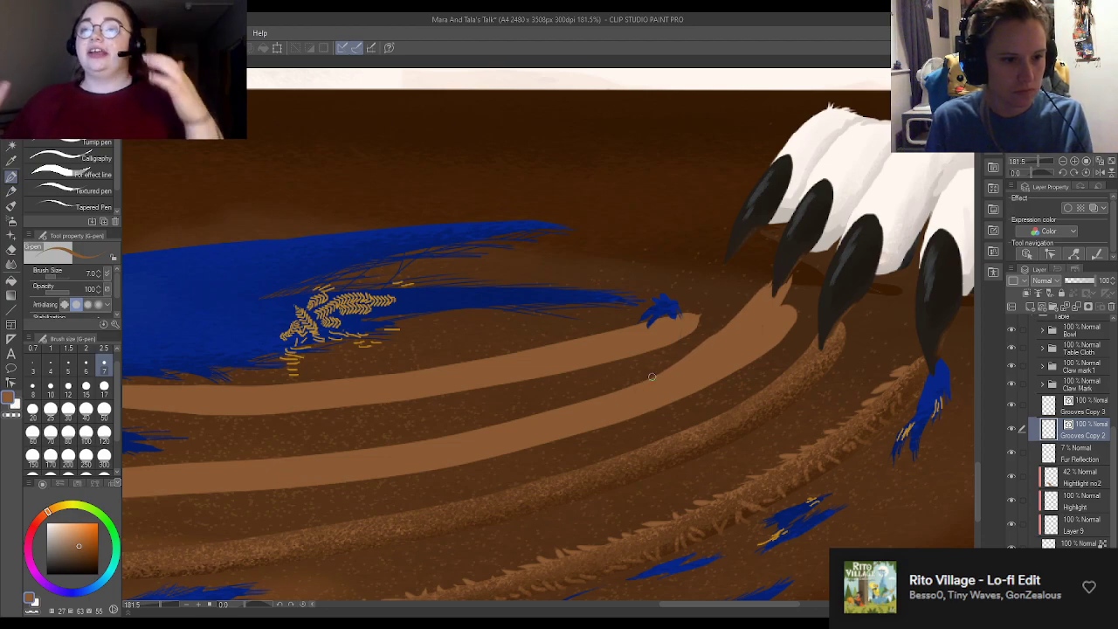
# Step: Erase the leftover rounded end of the groove beside the new taper with the Hard eraser at size 25
pyautogui.scroll(-5, 695, 351)
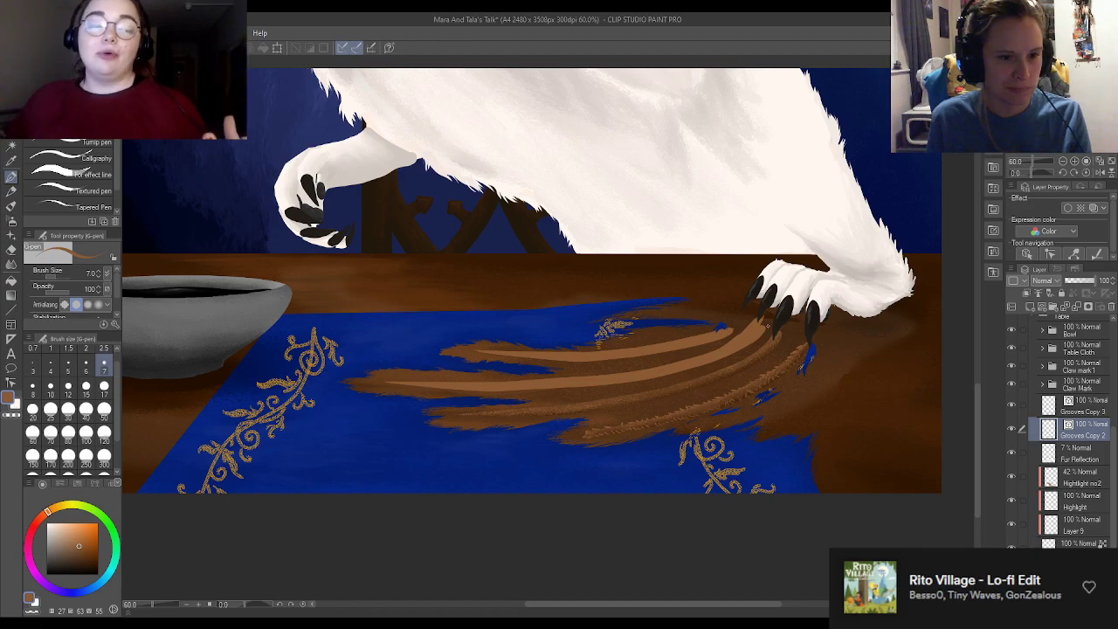
pyautogui.scroll(6, 718, 366)
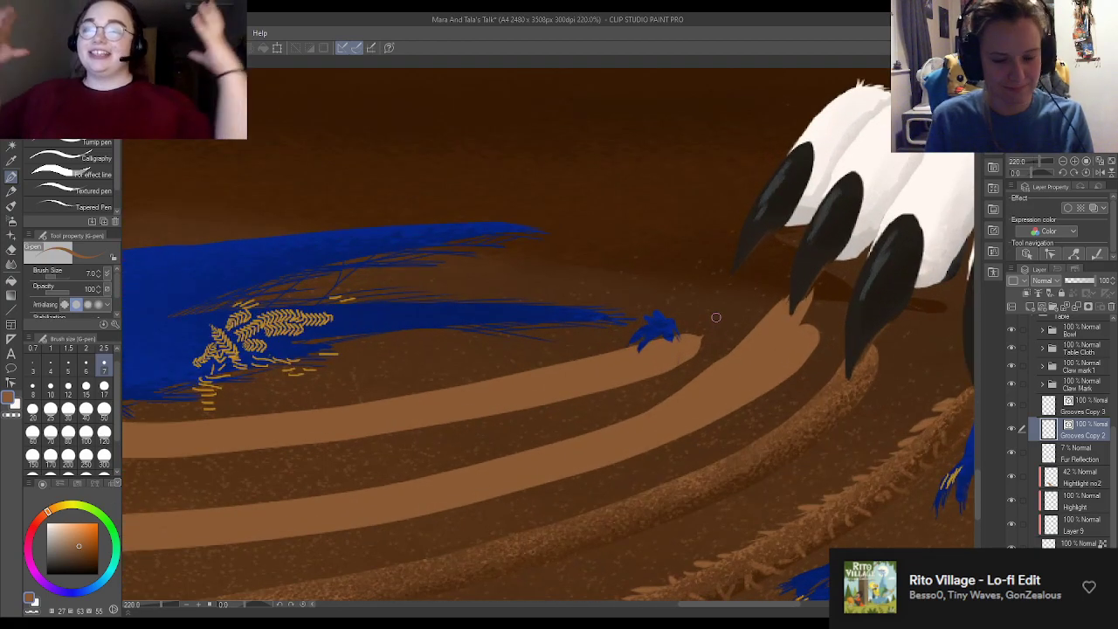
pyautogui.press('e')
pyautogui.moveTo(809, 360)
pyautogui.mouseDown()
pyautogui.moveTo(795, 395)
pyautogui.moveTo(844, 300)
pyautogui.moveTo(778, 411)
pyautogui.mouseUp()
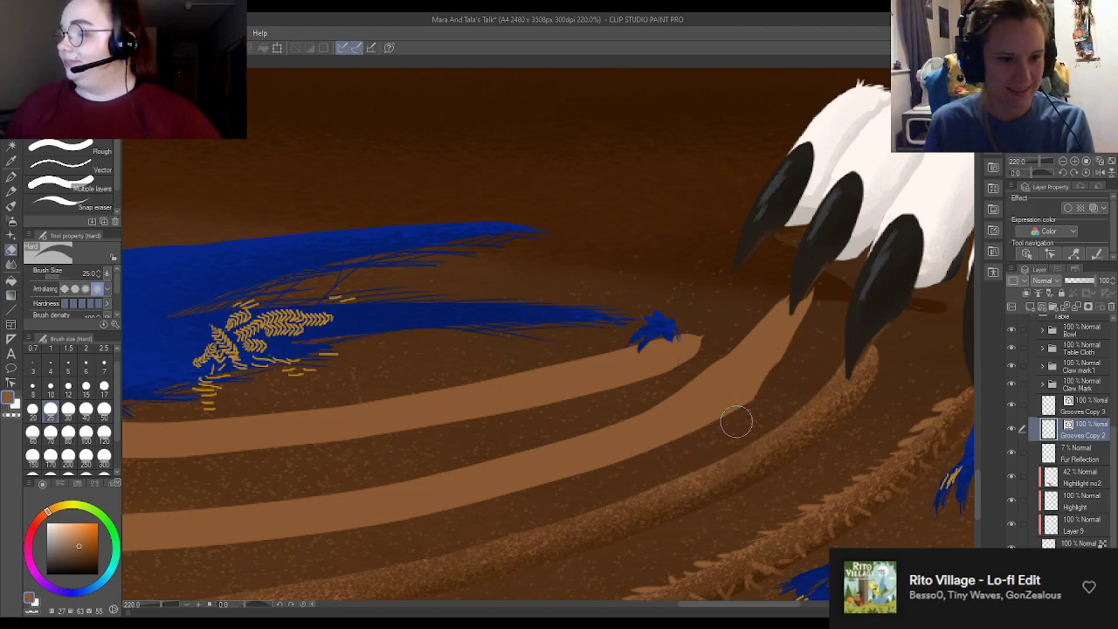
# Step: Hide and reshow the Grooves Copy 2 layer to check which groove it holds, with the Hard eraser ready
pyautogui.press('p')
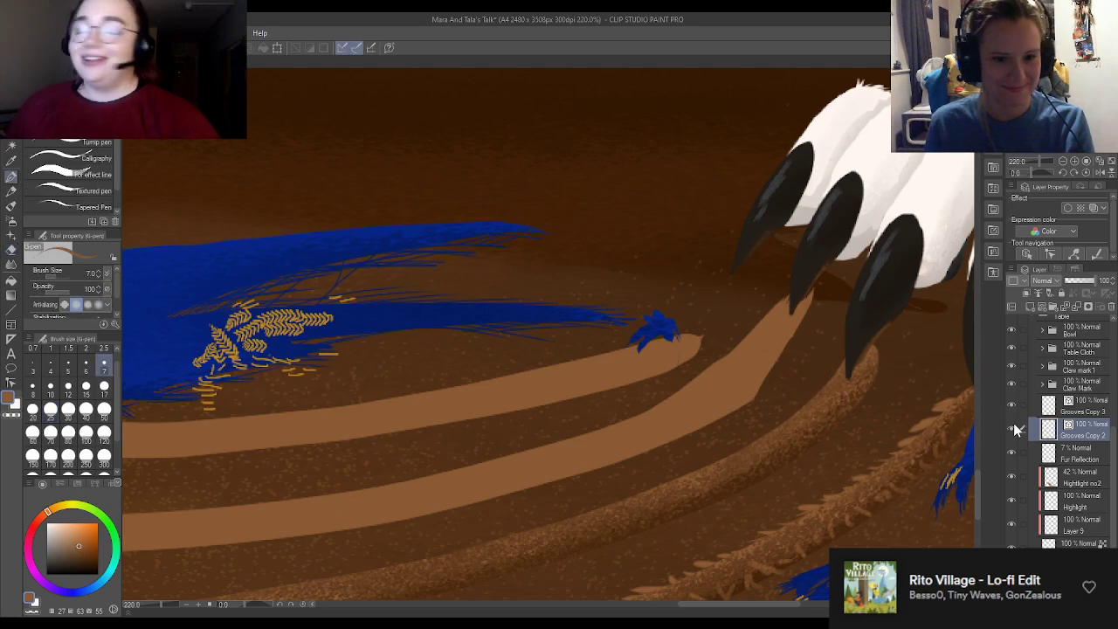
pyautogui.click(1011, 430)
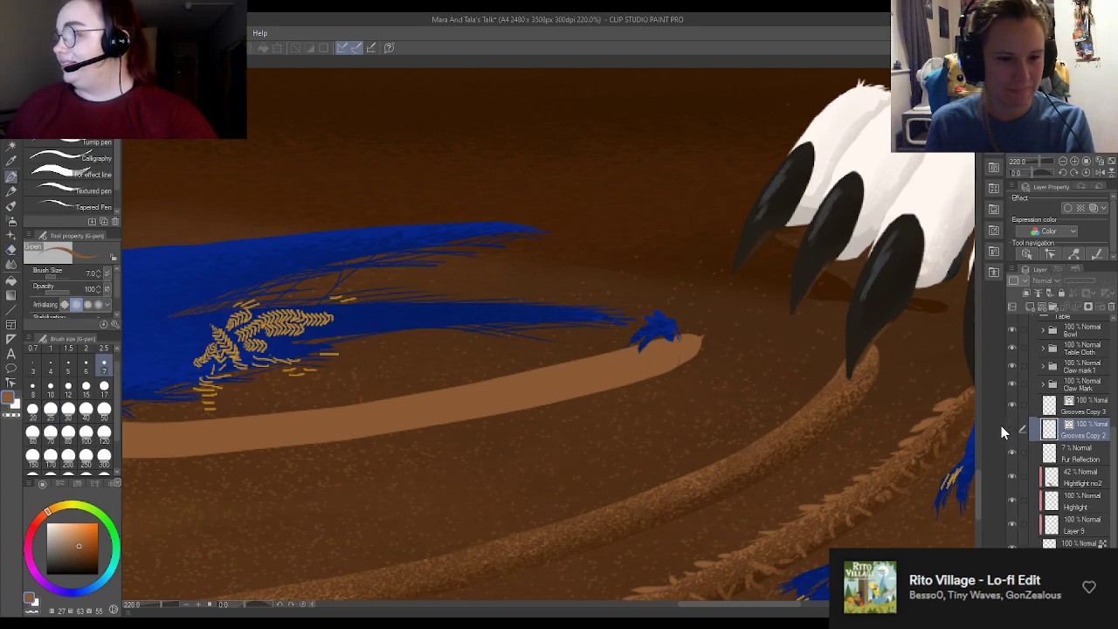
pyautogui.click(1012, 431)
pyautogui.press('e')
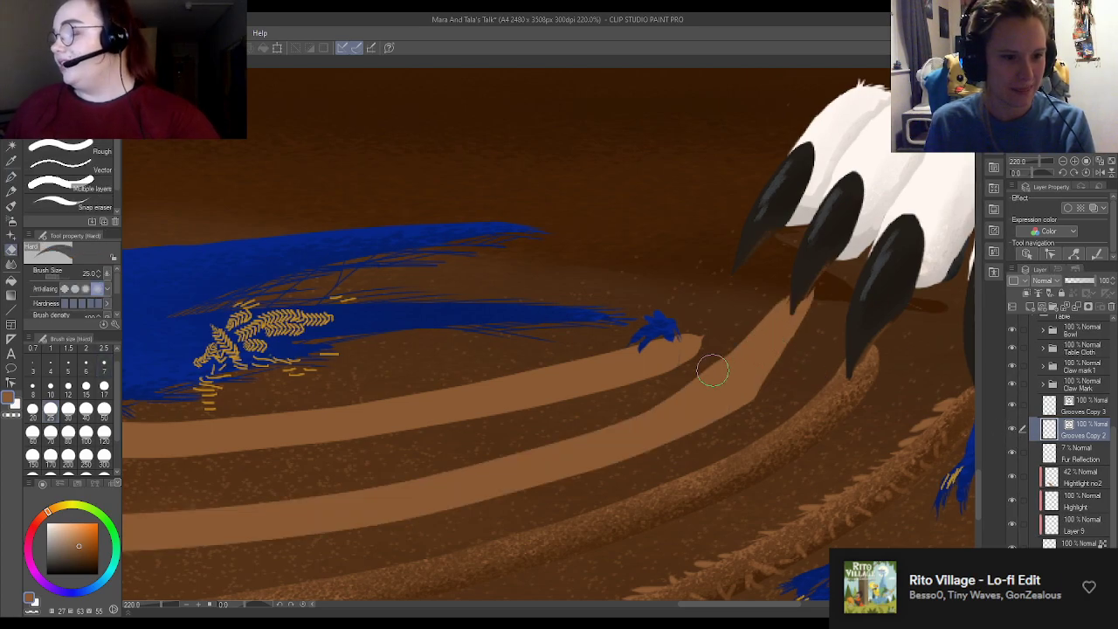
# Step: Try to smooth the groove's bend below the second claw by moving the control points of the added strokes on Grooves Copy 2
pyautogui.press('p')
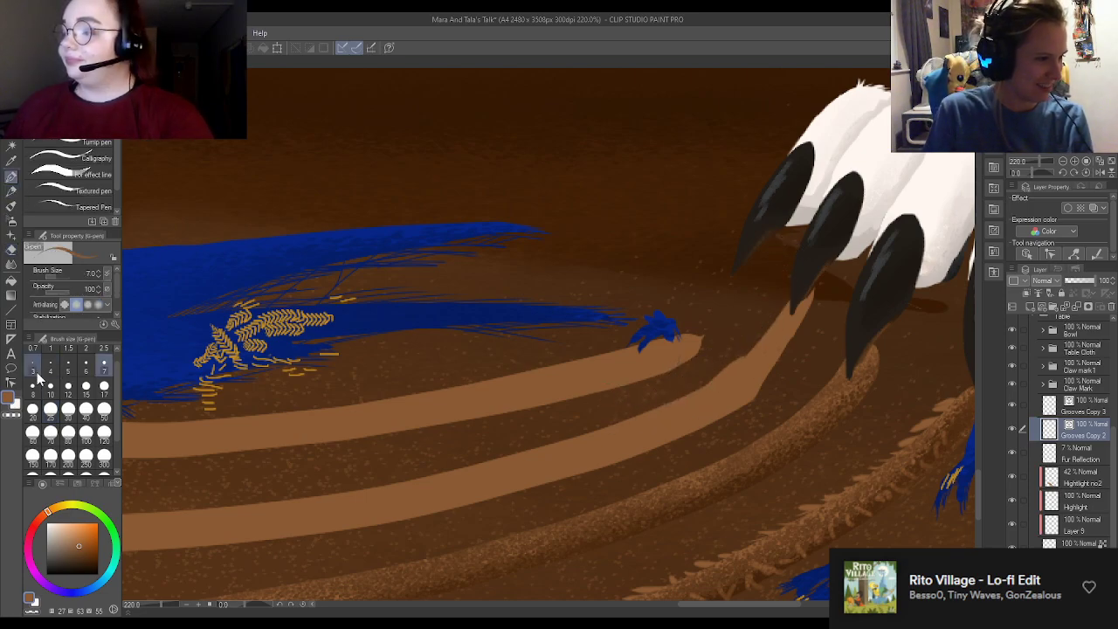
pyautogui.click(12, 384)
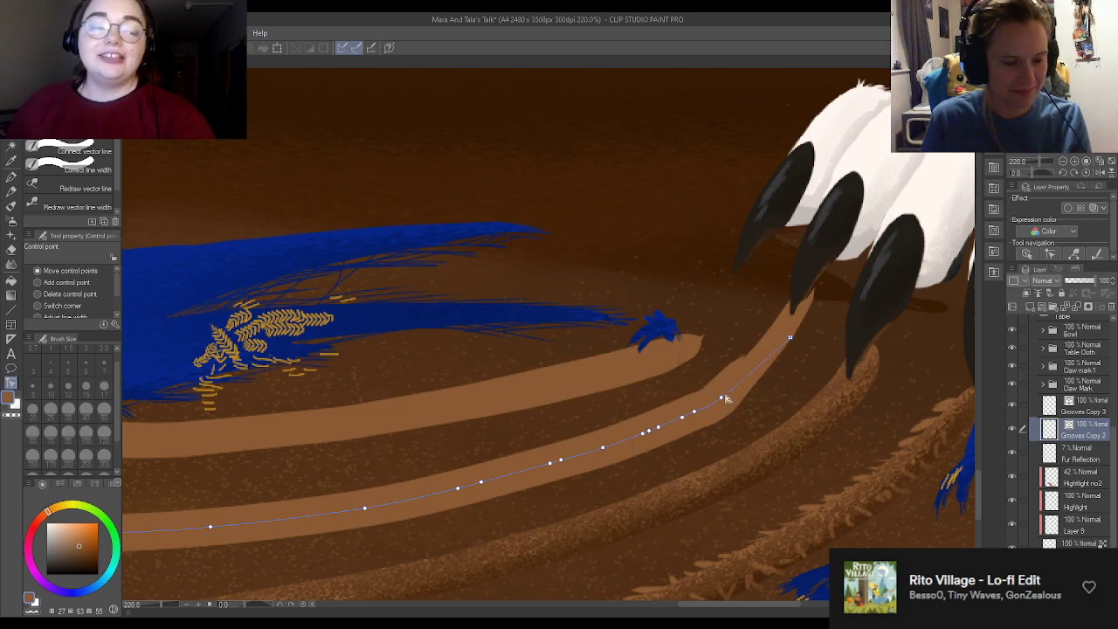
pyautogui.moveTo(722, 398); pyautogui.dragTo(754, 371)
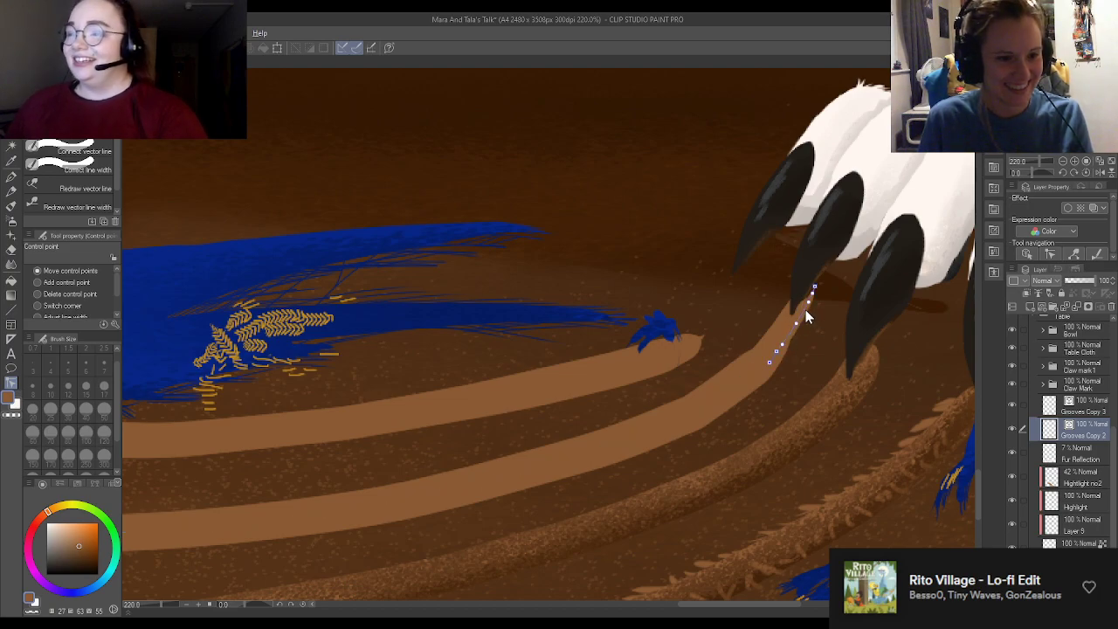
pyautogui.click(805, 304)
pyautogui.moveTo(814, 290)
pyautogui.mouseDown()
pyautogui.moveTo(802, 321)
pyautogui.moveTo(808, 291)
pyautogui.mouseUp()
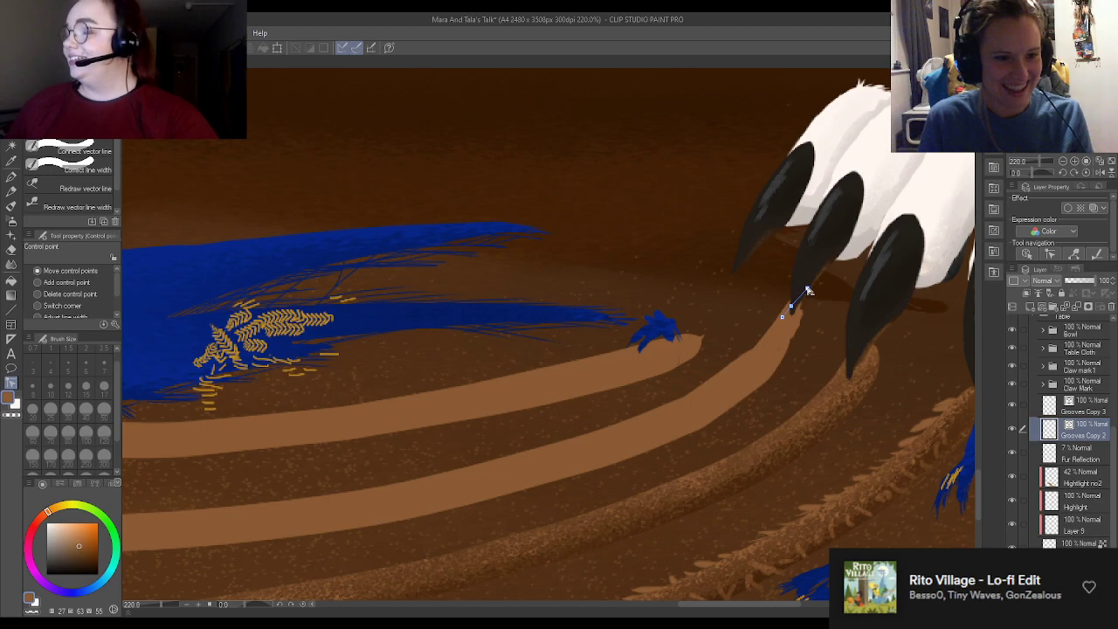
pyautogui.hotkey('ctrl', 'z')
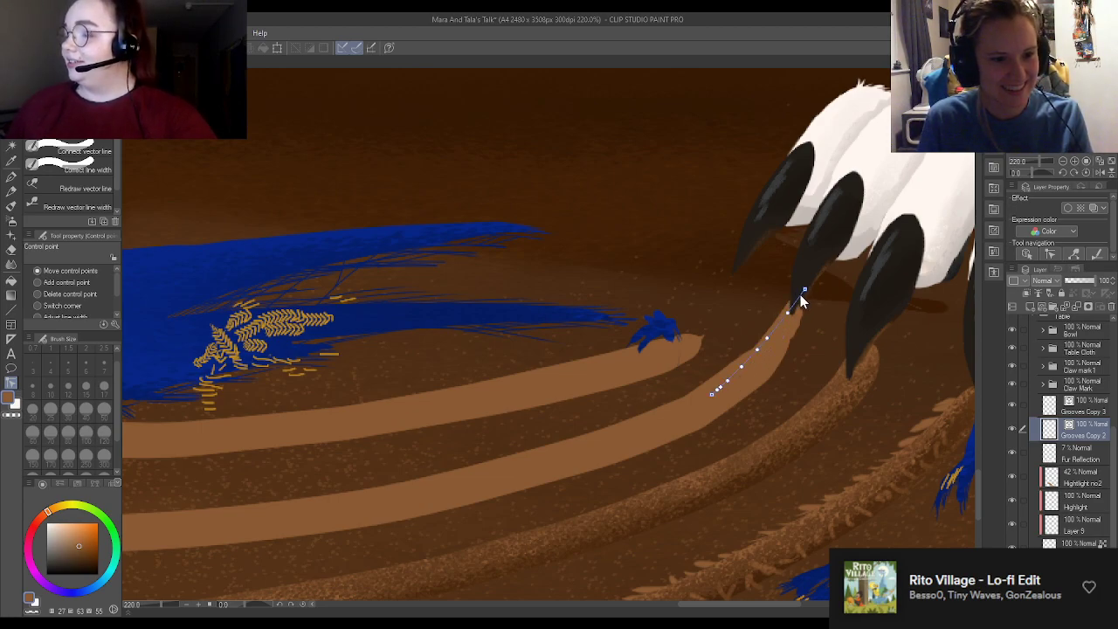
pyautogui.hotkey('ctrl', 'y')
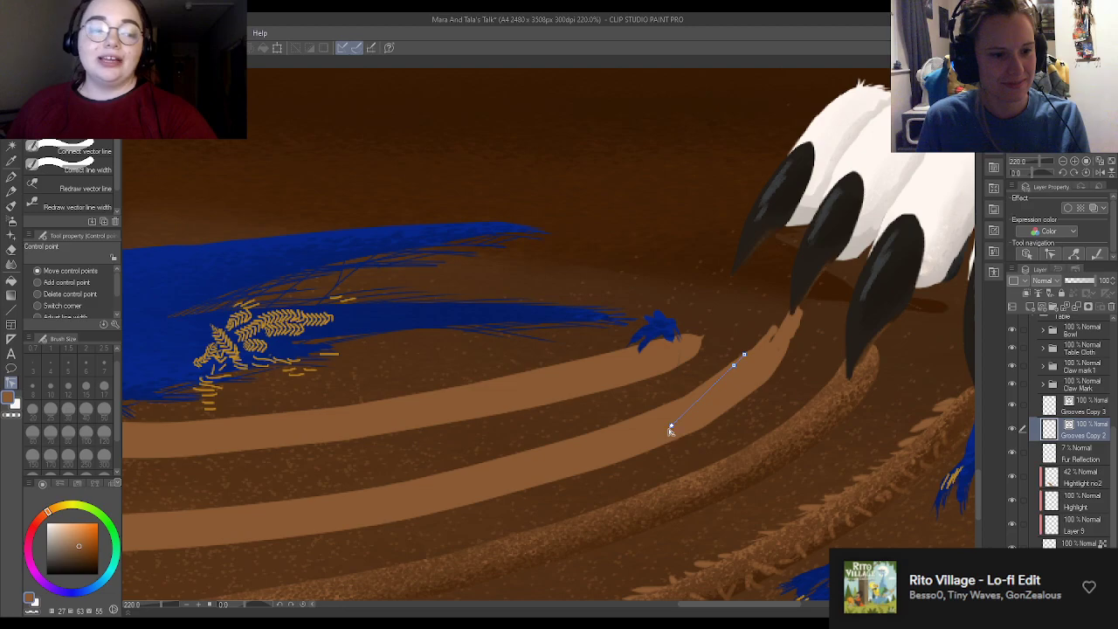
# Step: Remove the added pen strokes and their leftover specks between the groove's rounded end and the second claw on Grooves Copy 2
pyautogui.keyDown('alt'); pyautogui.click(753, 369); pyautogui.keyUp('alt')
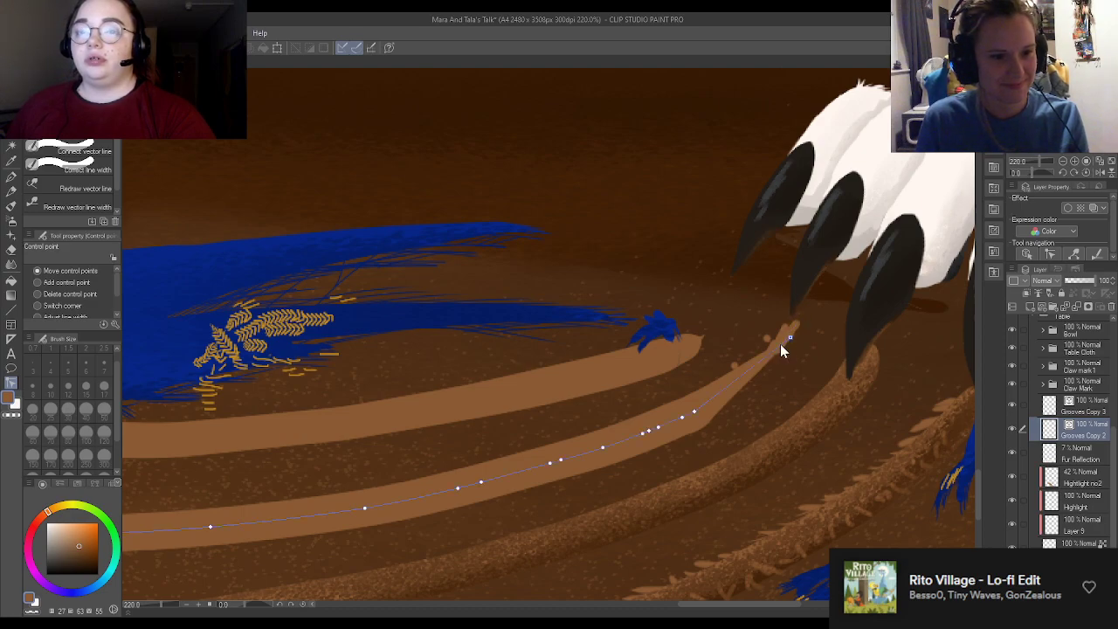
pyautogui.keyDown('alt'); pyautogui.click(796, 328); pyautogui.keyUp('alt')
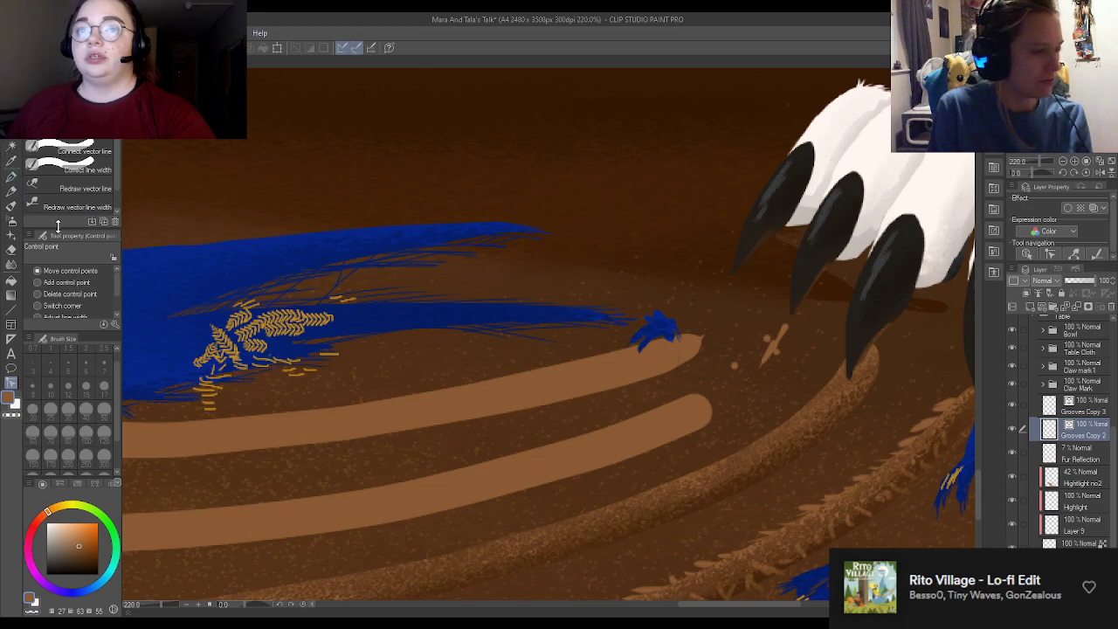
pyautogui.press('e')
pyautogui.moveTo(794, 324); pyautogui.dragTo(743, 357)
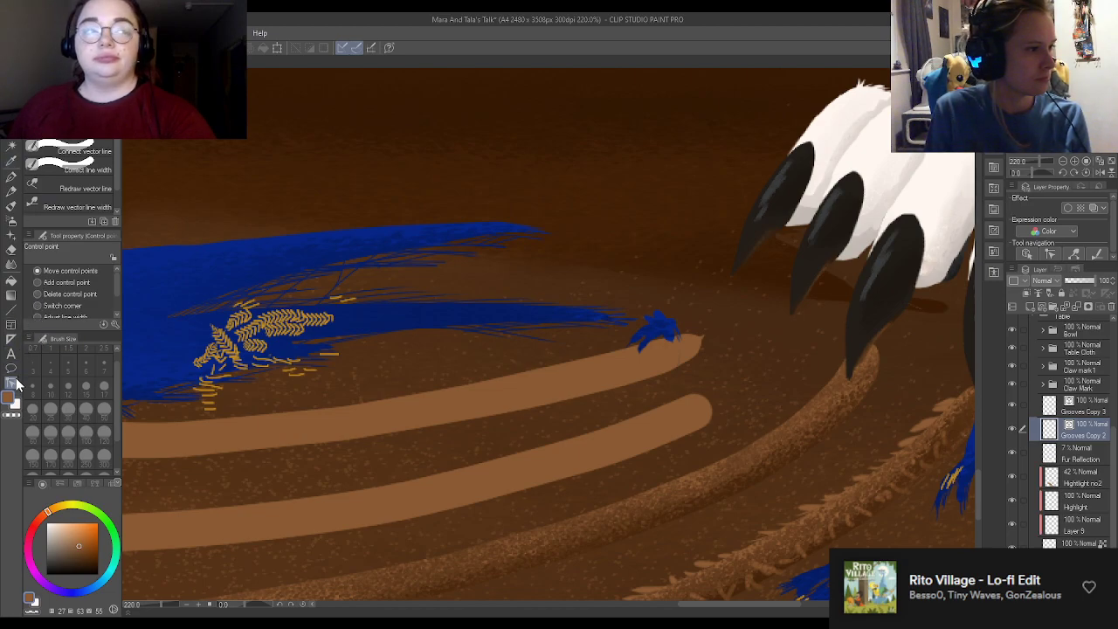
# Step: Move the original groove's end control points to the second claw's tip and space them into a smooth curve
pyautogui.moveTo(716, 404)
pyautogui.moveTo(695, 414)
pyautogui.mouseDown()
pyautogui.moveTo(780, 348)
pyautogui.moveTo(792, 317)
pyautogui.mouseUp()
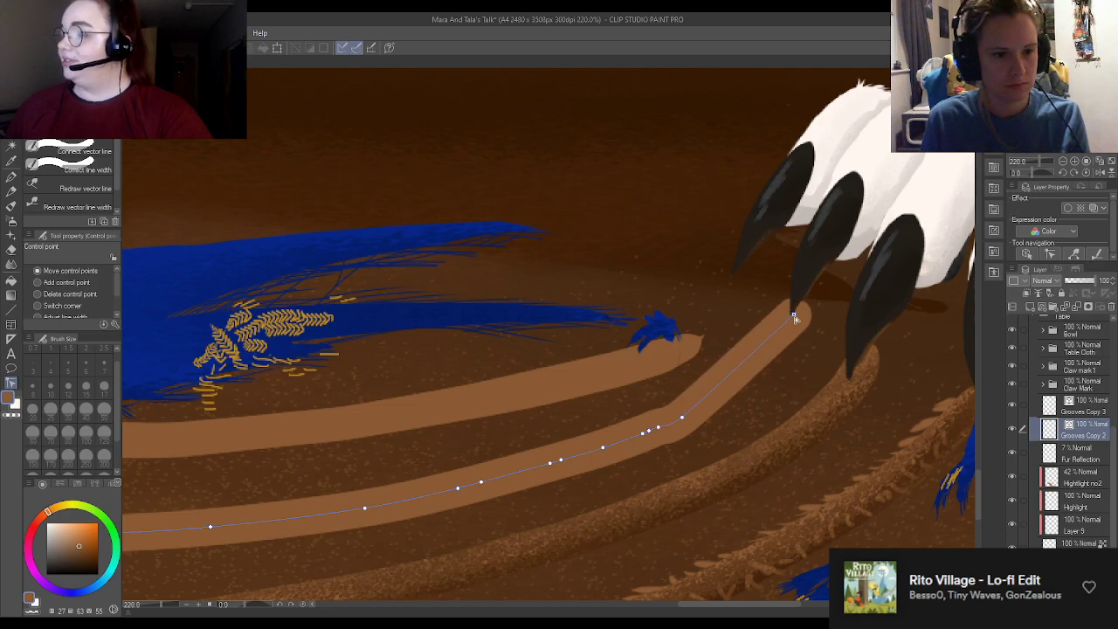
pyautogui.moveTo(695, 414); pyautogui.dragTo(764, 351)
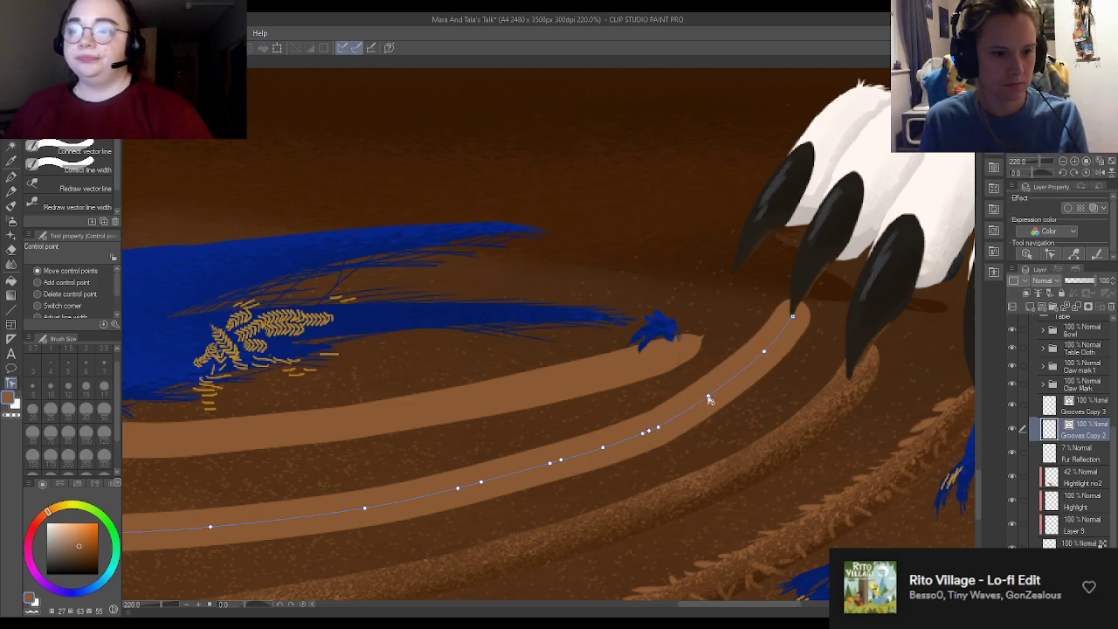
pyautogui.scroll(-5, 720, 384)
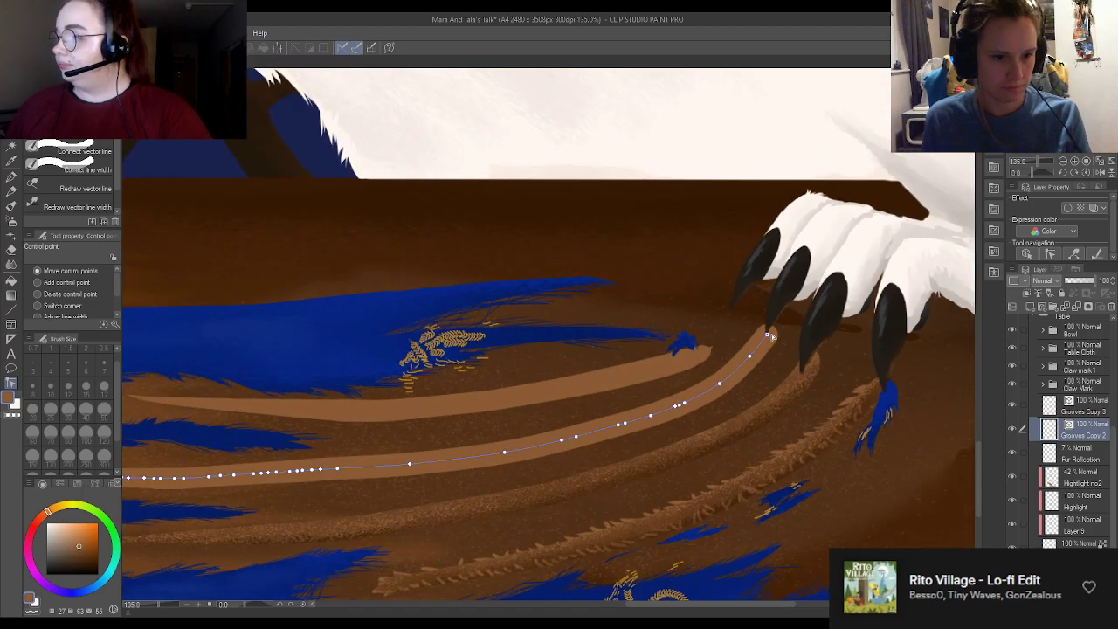
pyautogui.scroll(2, 765, 346)
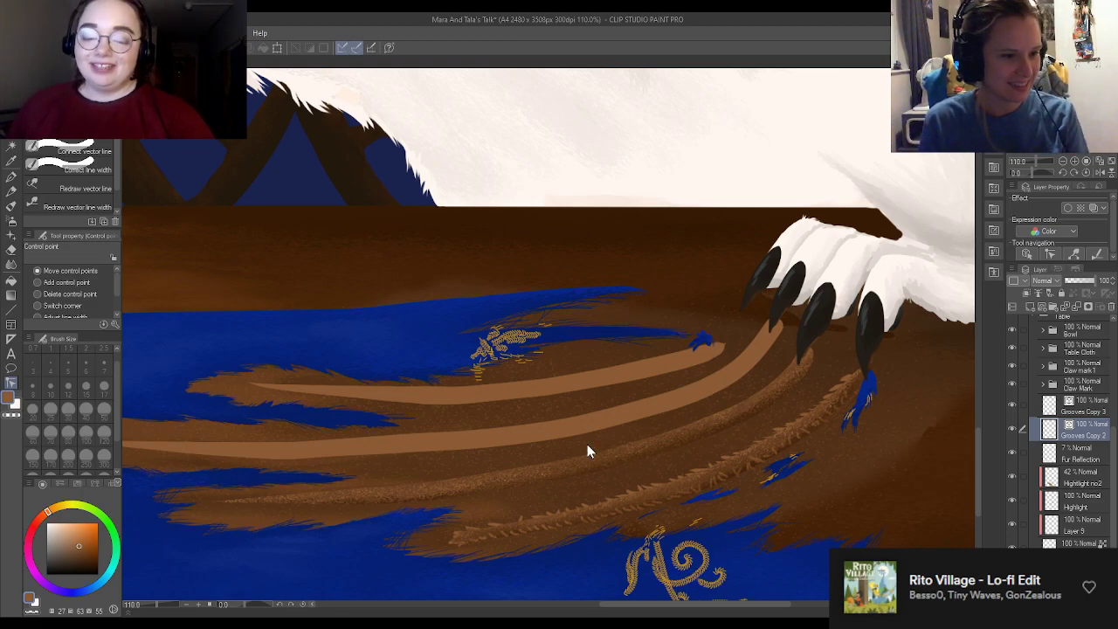
# Step: On Grooves Copy 3, extend the groove to the first claw's tip by moving its end and neighbouring control points into a curve
pyautogui.click(613, 384)
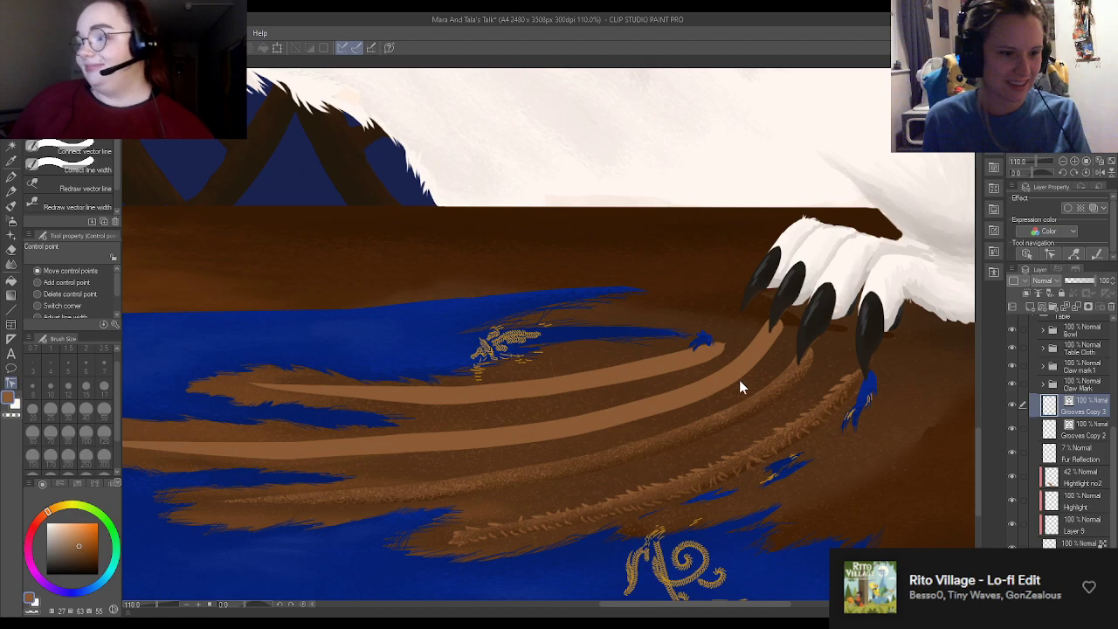
pyautogui.scroll(5, 746, 347)
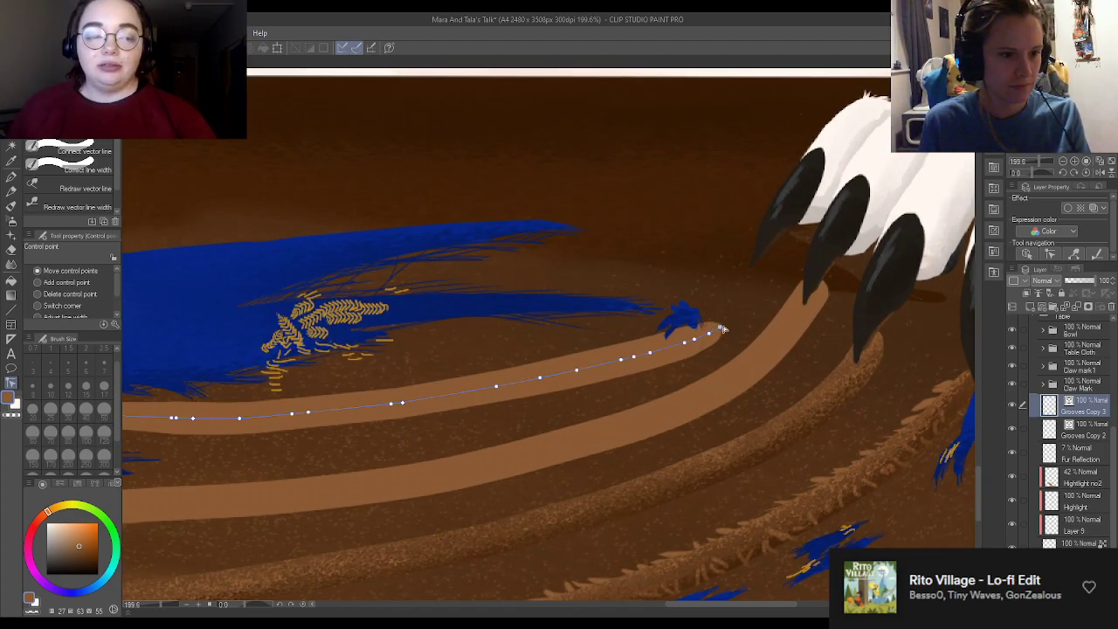
pyautogui.moveTo(722, 329); pyautogui.dragTo(762, 272)
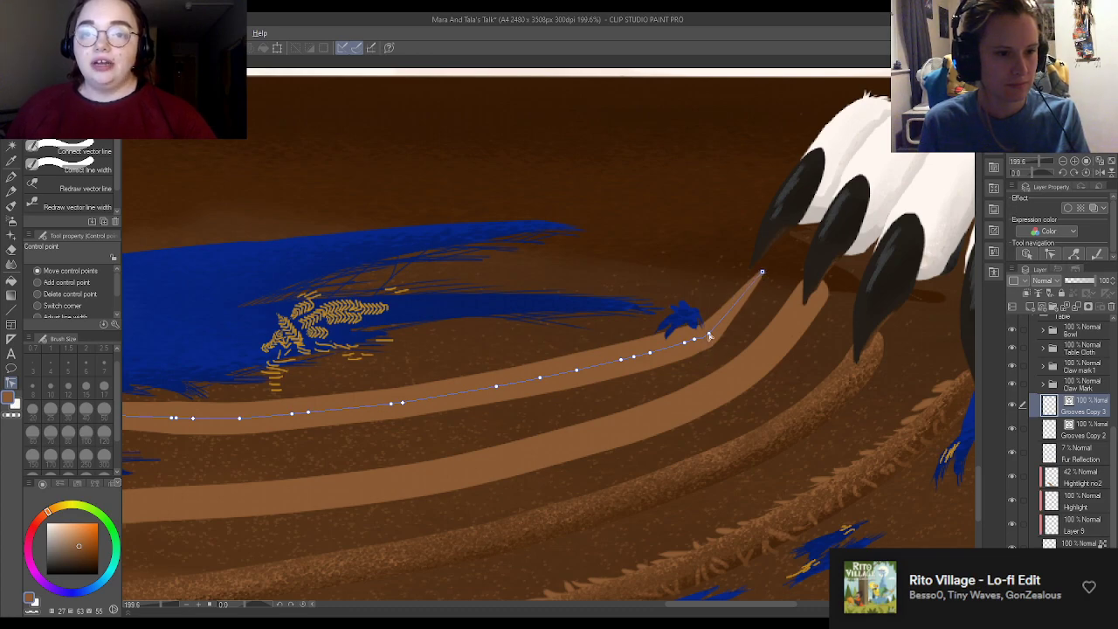
pyautogui.moveTo(695, 341); pyautogui.dragTo(703, 305)
pyautogui.moveTo(684, 344)
pyautogui.mouseDown()
pyautogui.moveTo(670, 332)
pyautogui.moveTo(573, 367)
pyautogui.mouseUp()
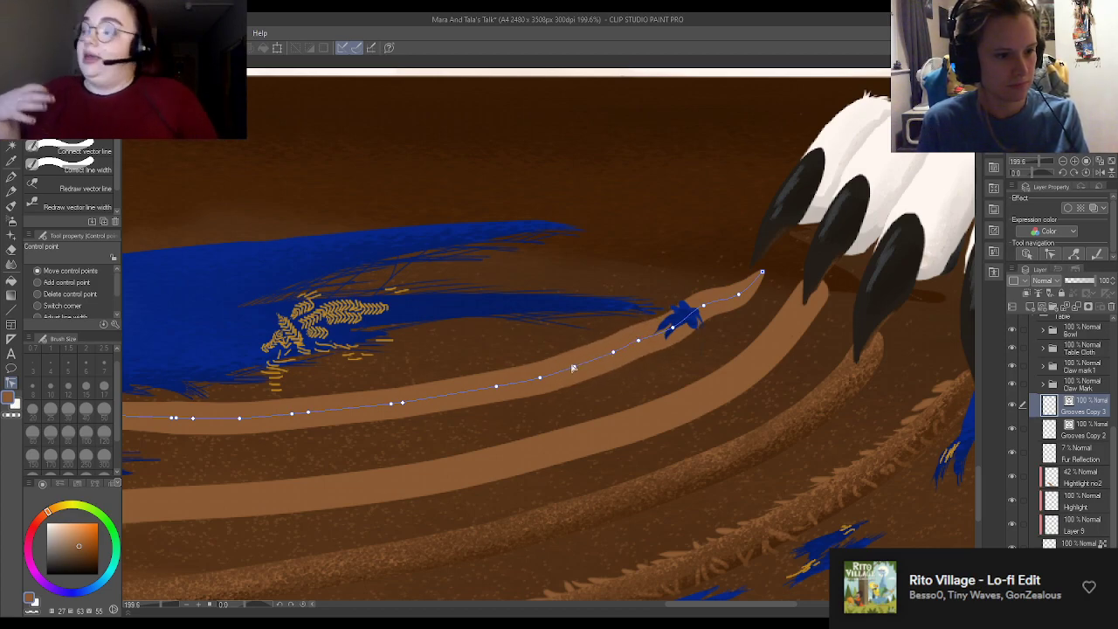
# Step: Even out the Grooves Copy 3 curve by repositioning control points along its length and tuck its end under the first claw's tip
pyautogui.scroll(-5, 690, 390)
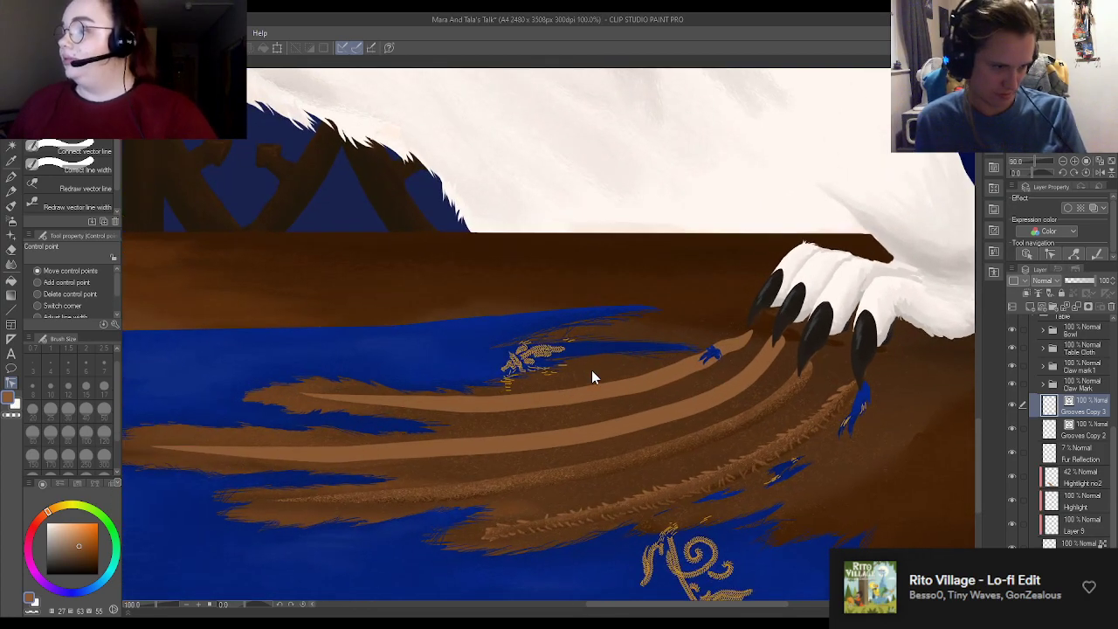
pyautogui.scroll(3, 596, 375)
pyautogui.scroll(1, 596, 376)
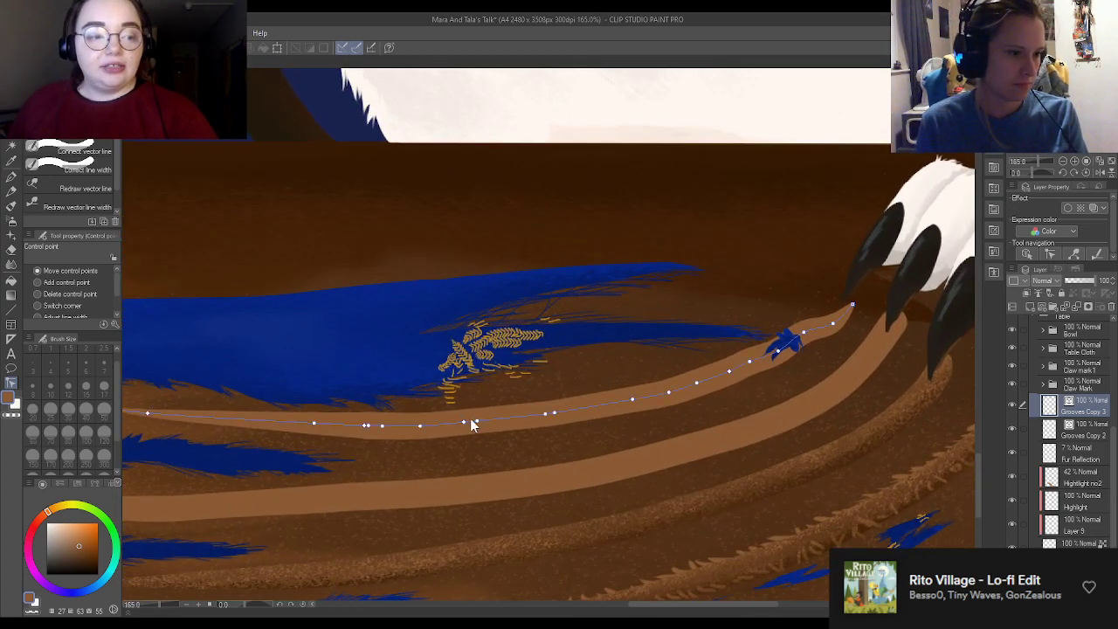
pyautogui.moveTo(464, 426)
pyautogui.mouseDown()
pyautogui.moveTo(451, 423)
pyautogui.moveTo(492, 421)
pyautogui.mouseUp()
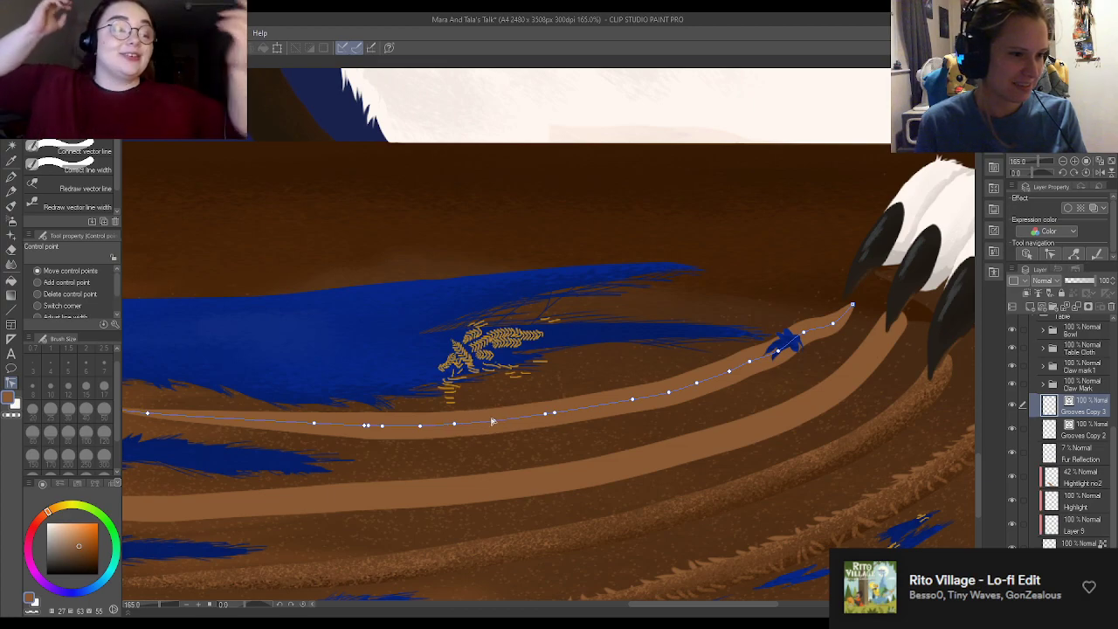
pyautogui.moveTo(632, 400); pyautogui.dragTo(664, 385)
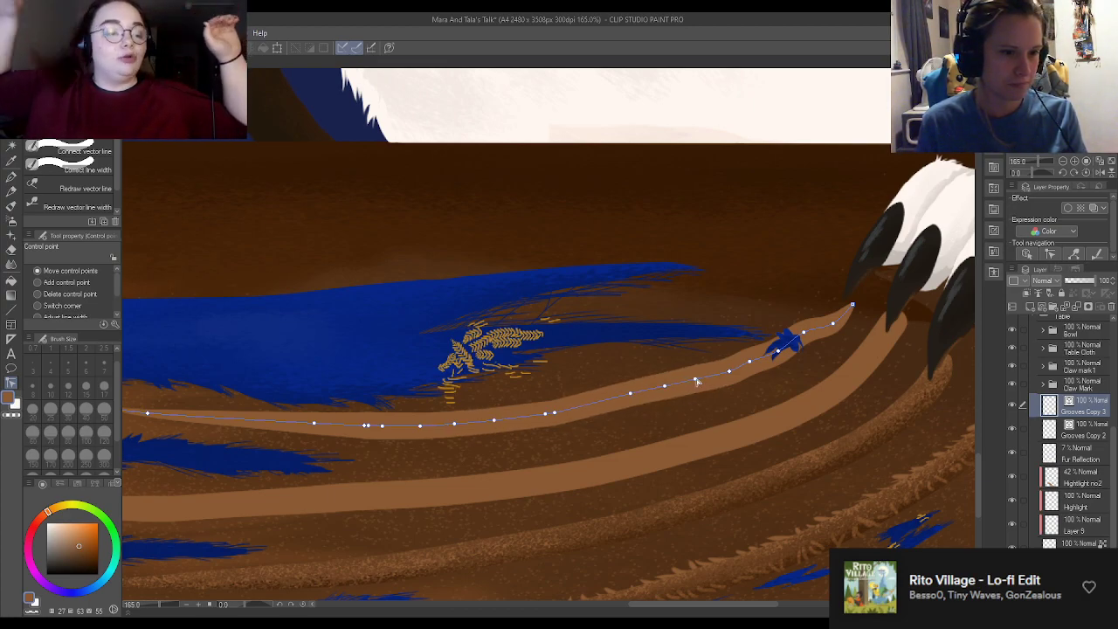
pyautogui.moveTo(729, 371); pyautogui.dragTo(730, 366)
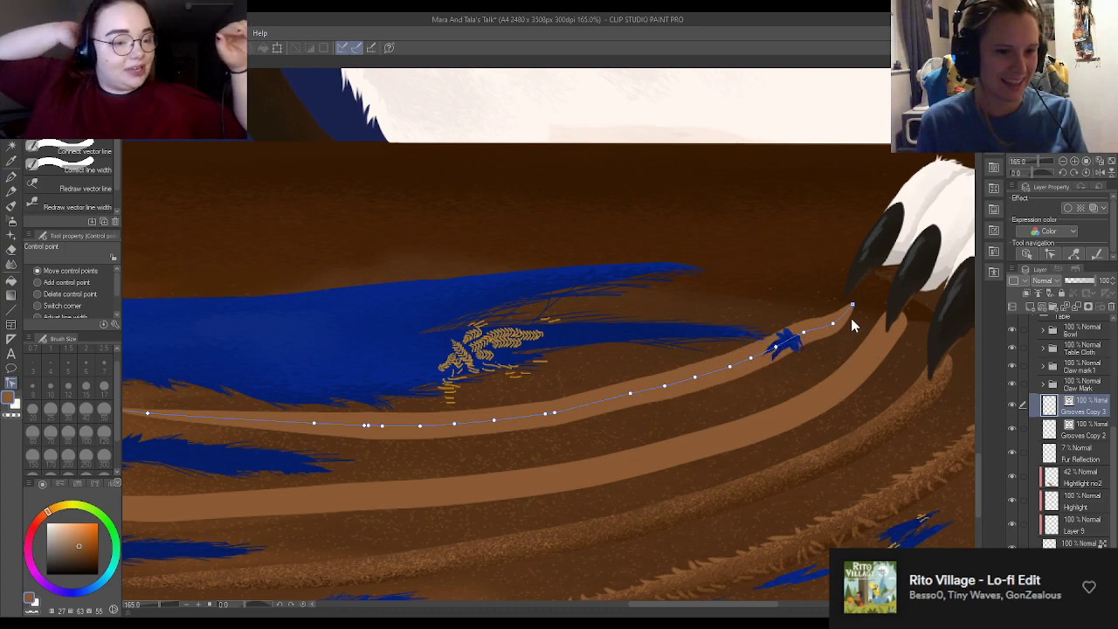
pyautogui.moveTo(853, 306)
pyautogui.mouseDown()
pyautogui.moveTo(857, 290)
pyautogui.moveTo(829, 312)
pyautogui.mouseUp()
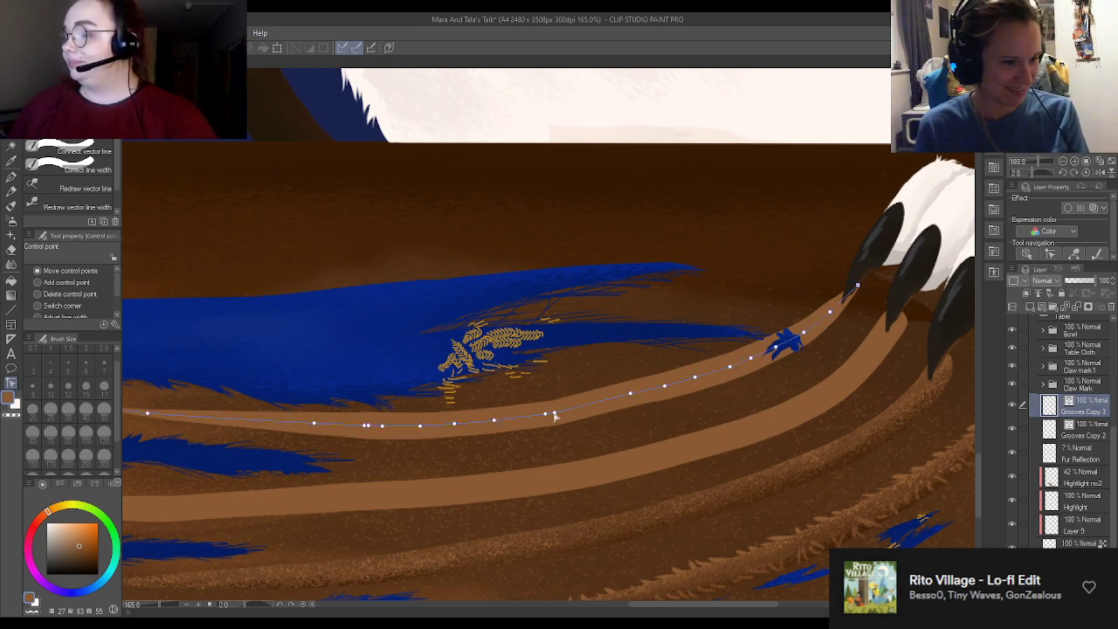
pyautogui.moveTo(555, 416); pyautogui.dragTo(585, 405)
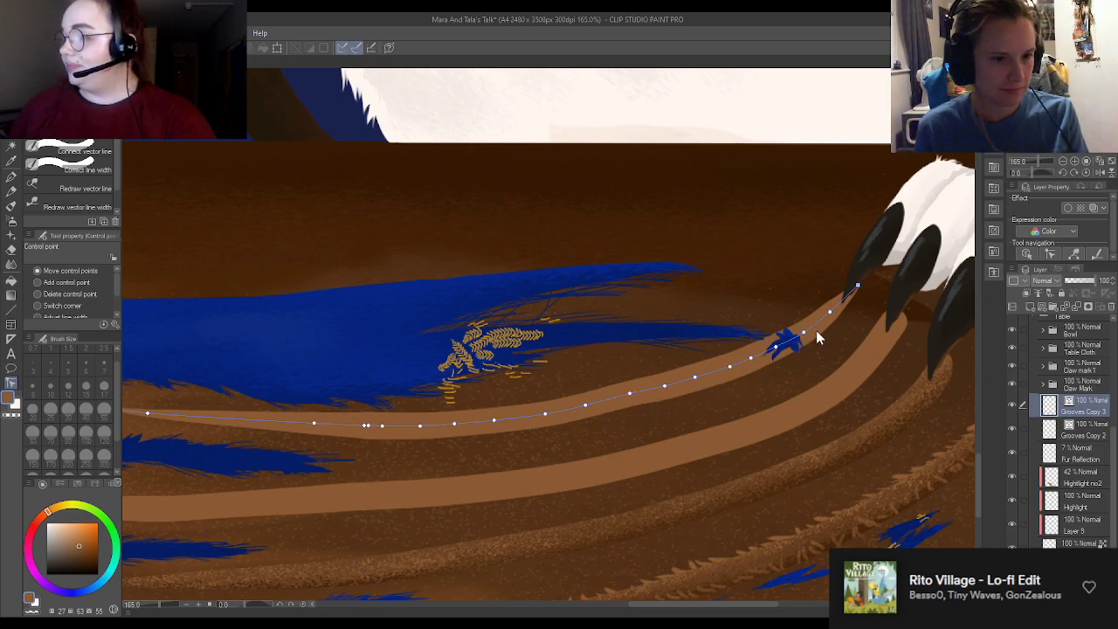
pyautogui.moveTo(830, 311); pyautogui.dragTo(833, 310)
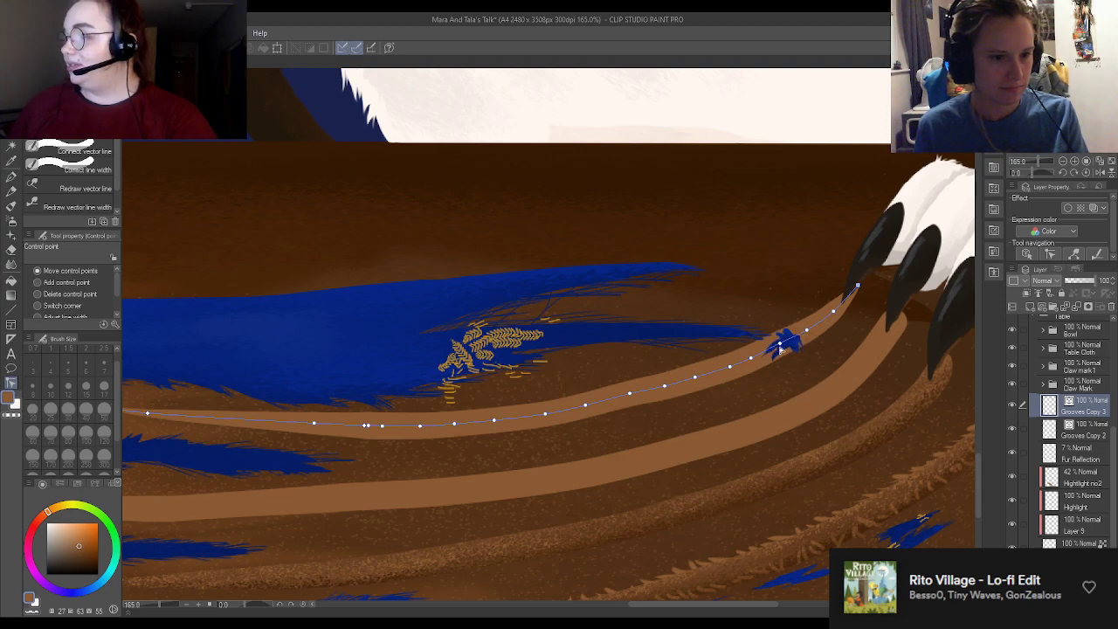
# Step: Narrow the Grooves Copy 2 groove's end at the second claw with Correct line width, using Narrow at 0.8 and brush size 17
pyautogui.scroll(-6, 735, 235)
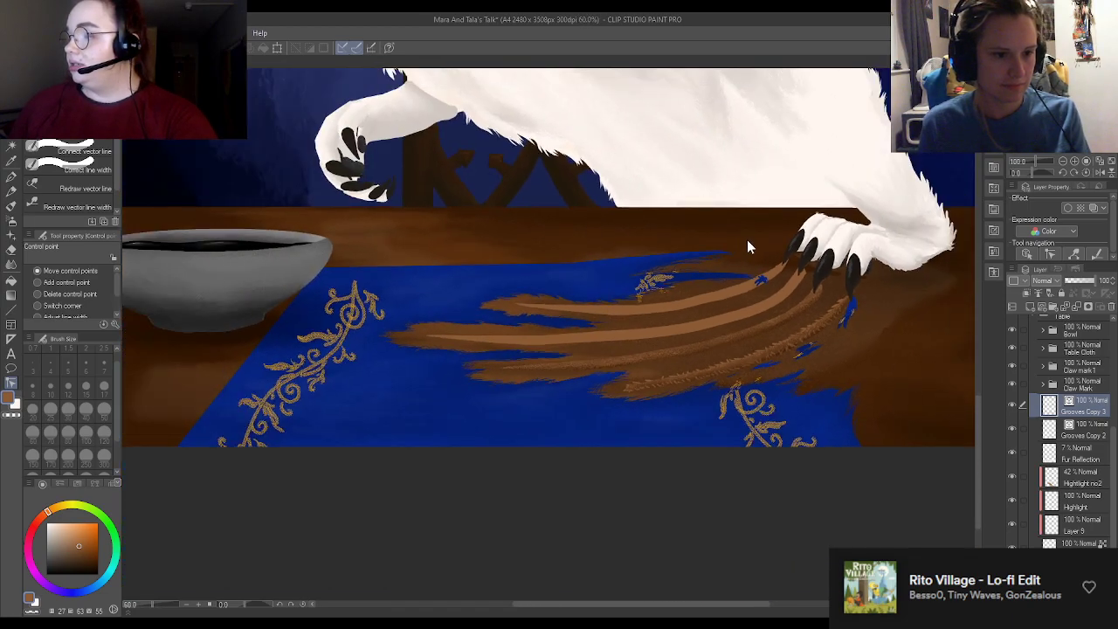
pyautogui.scroll(5, 754, 243)
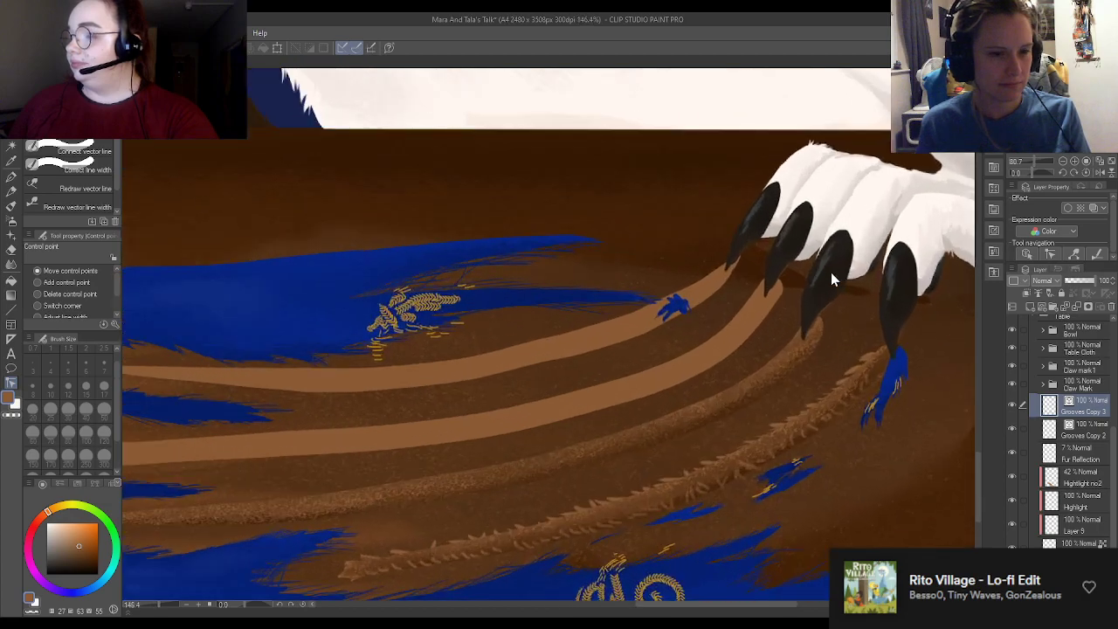
pyautogui.click(94, 170)
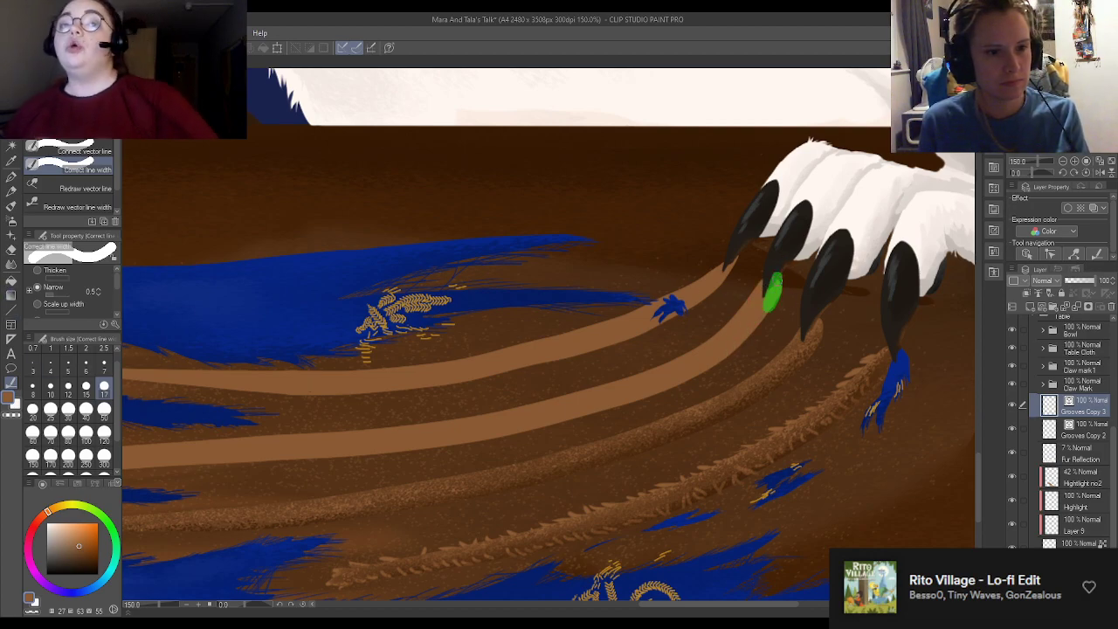
pyautogui.click(99, 288)
pyautogui.click(98, 288)
pyautogui.click(99, 289)
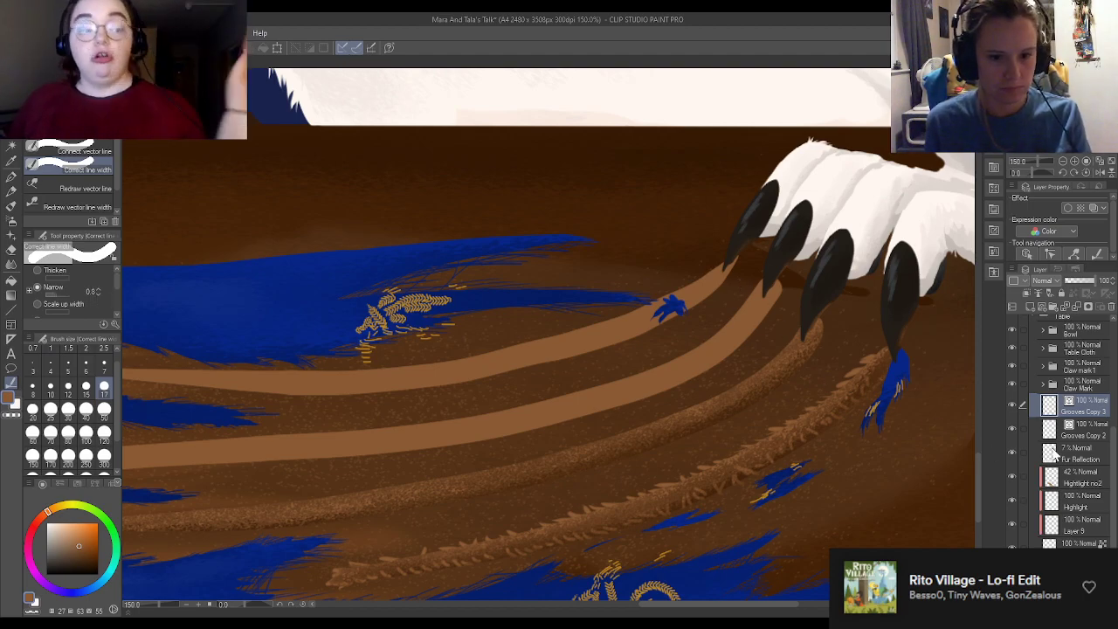
pyautogui.click(1081, 429)
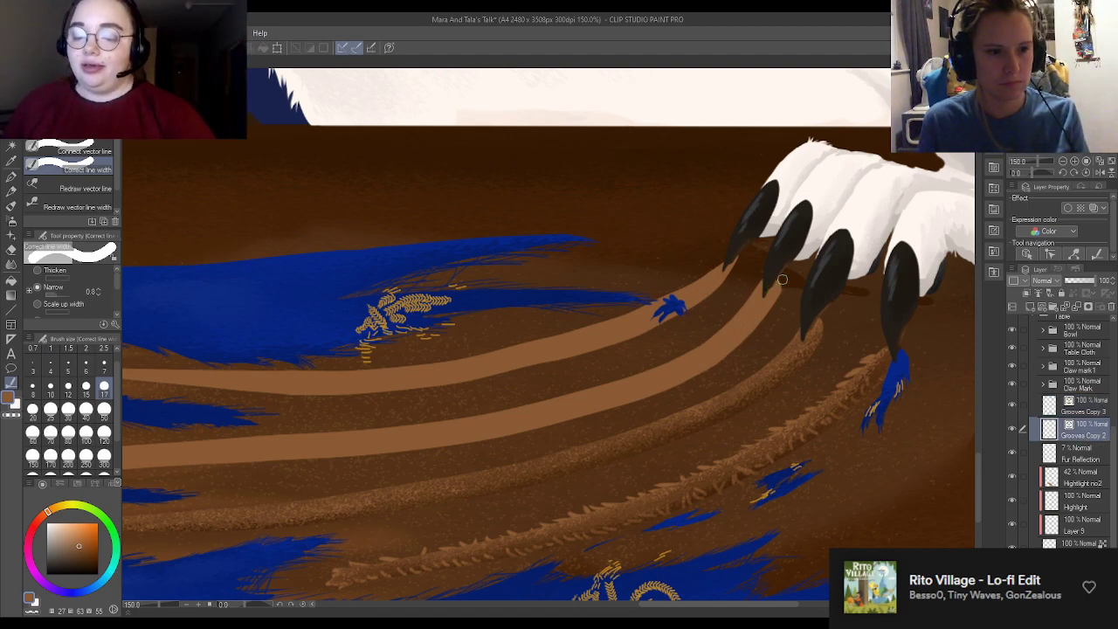
pyautogui.moveTo(767, 291); pyautogui.dragTo(709, 363)
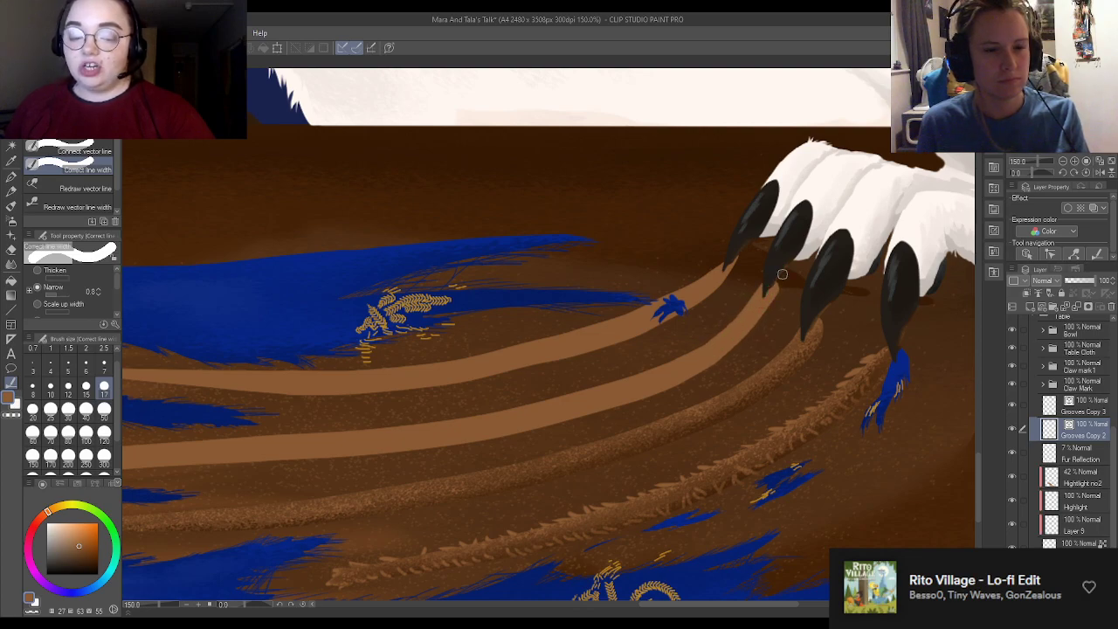
pyautogui.moveTo(790, 270); pyautogui.dragTo(763, 285)
pyautogui.moveTo(765, 292); pyautogui.dragTo(769, 294)
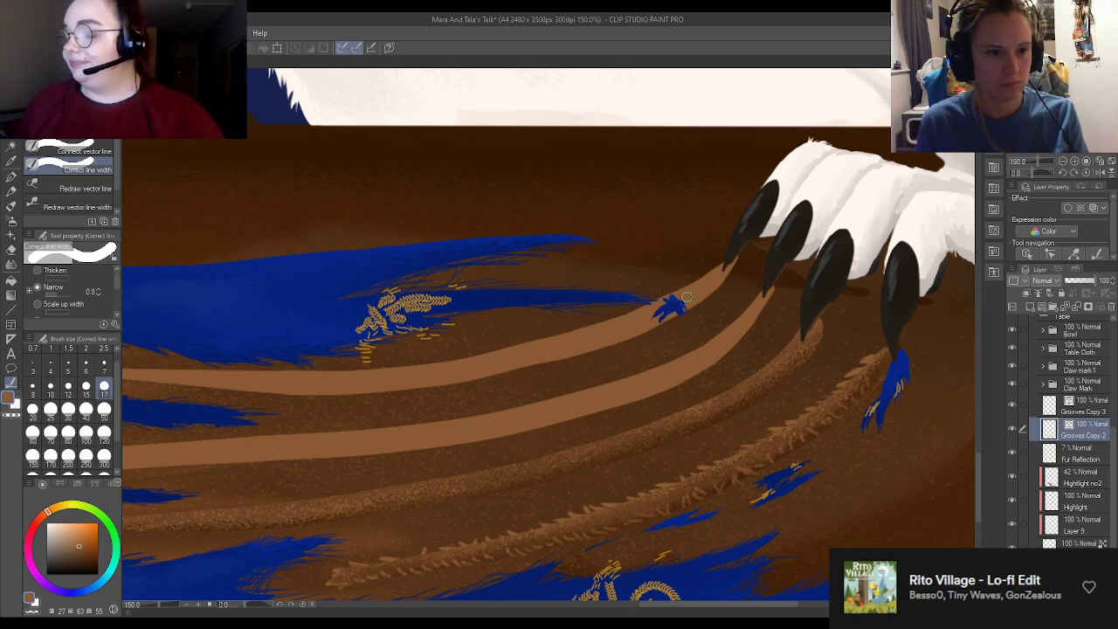
# Step: Make Grooves Copy 3 the active layer and save the illustration
pyautogui.moveTo(687, 298)
pyautogui.mouseDown()
pyautogui.moveTo(602, 353)
pyautogui.moveTo(640, 323)
pyautogui.moveTo(599, 348)
pyautogui.mouseUp()
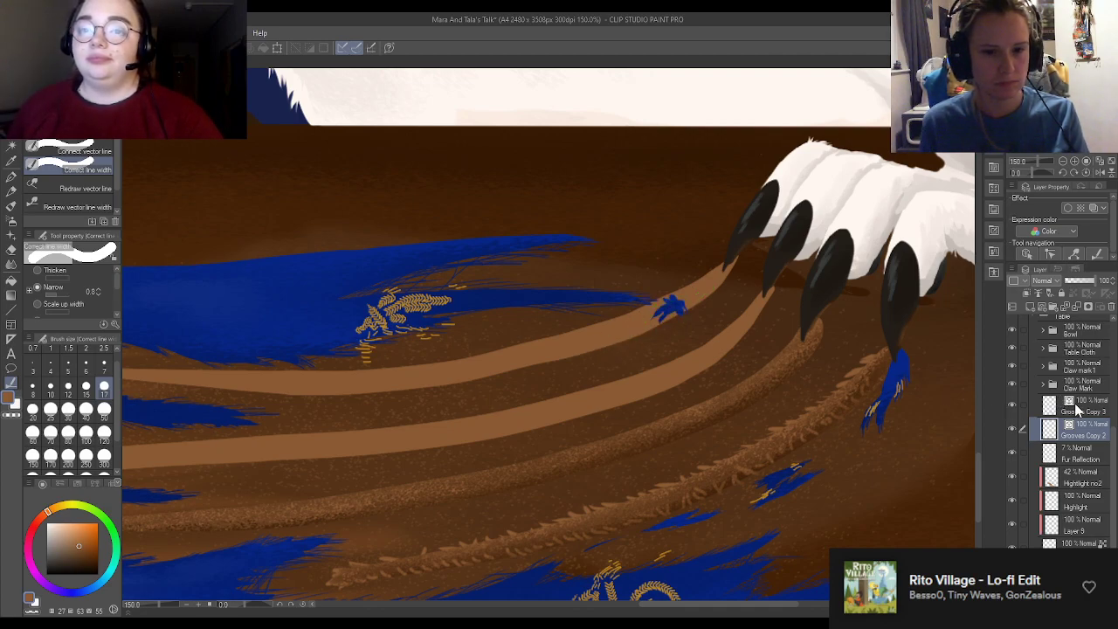
pyautogui.click(1080, 407)
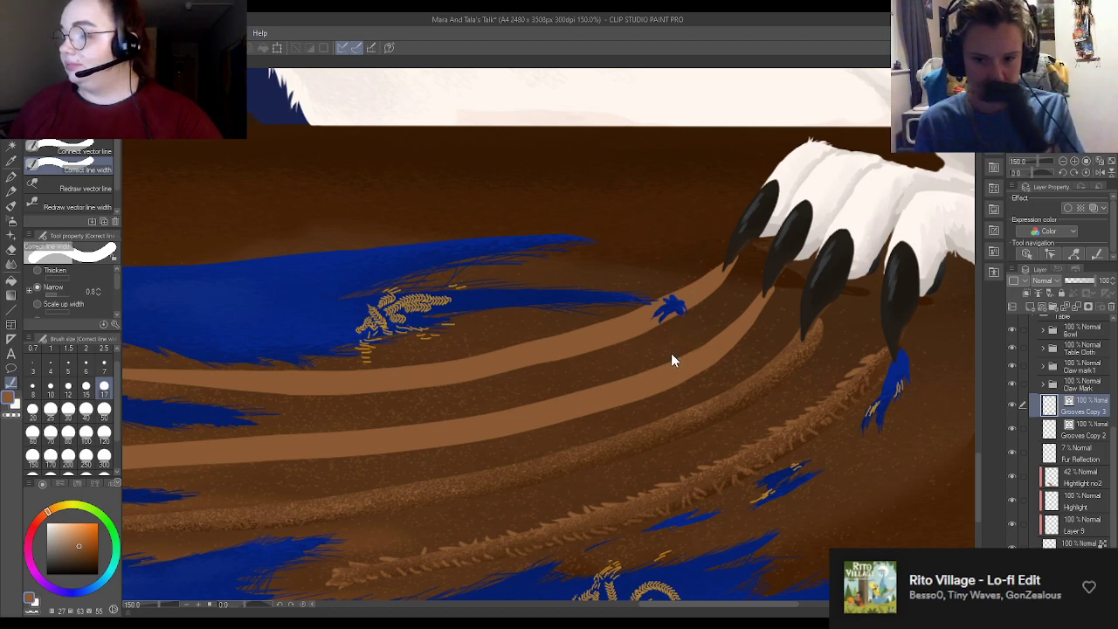
pyautogui.hotkey('ctrl', 's')
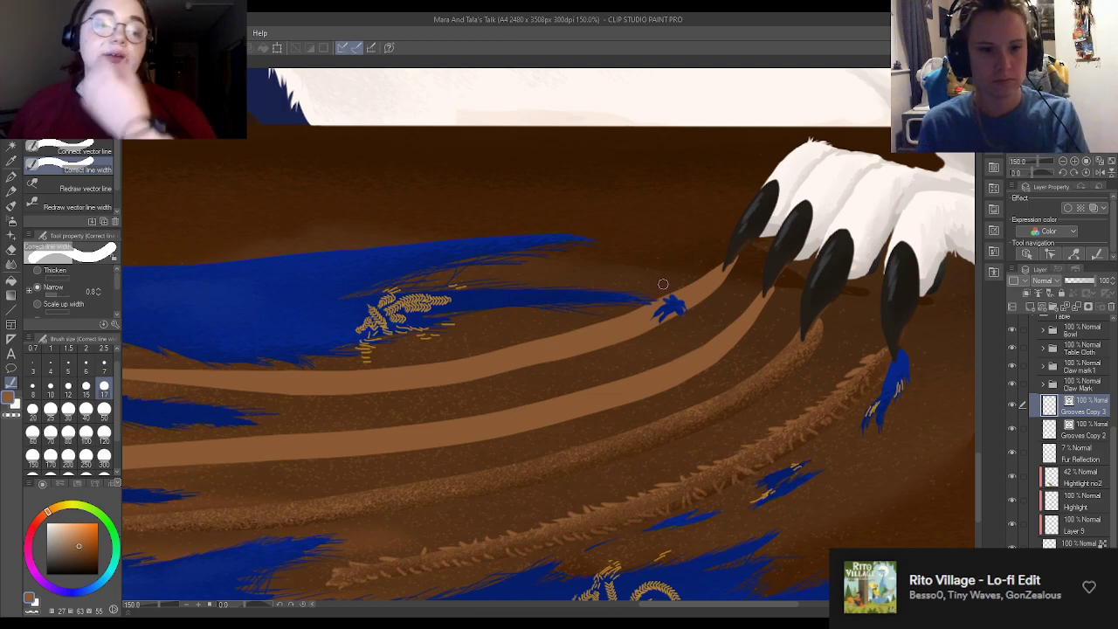
# Step: Narrow the Grooves Copy 3 groove just below the first claw with Correct line width
pyautogui.moveTo(657, 330); pyautogui.dragTo(692, 296)
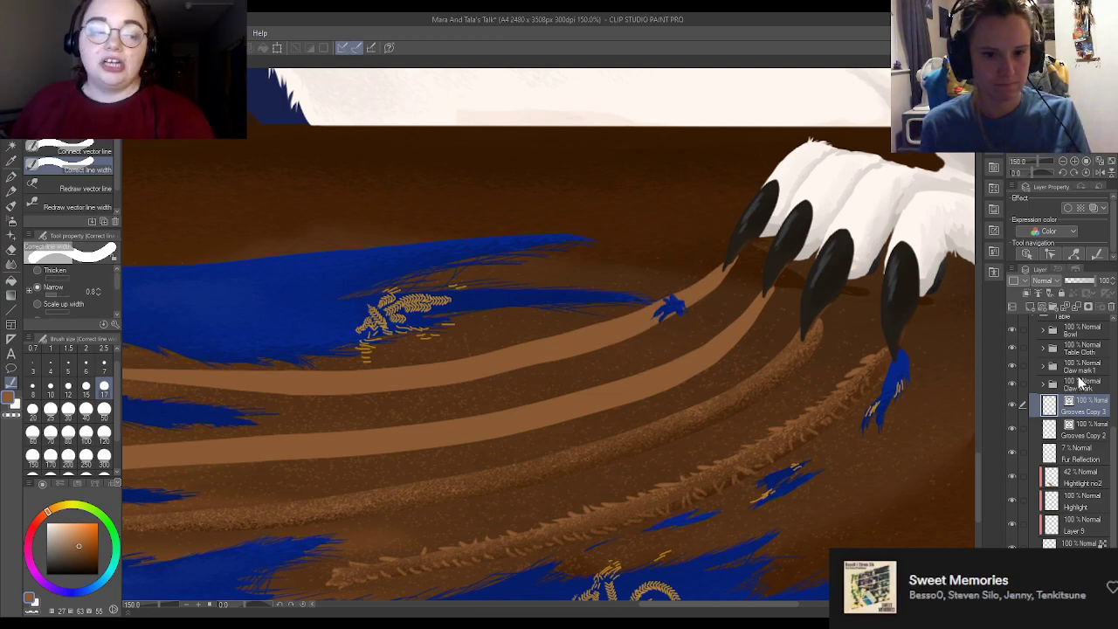
# Step: Hide and show the Claw mark1 folder and expand it to check which groove and layers it contains
pyautogui.click(1081, 384)
pyautogui.click(1011, 367)
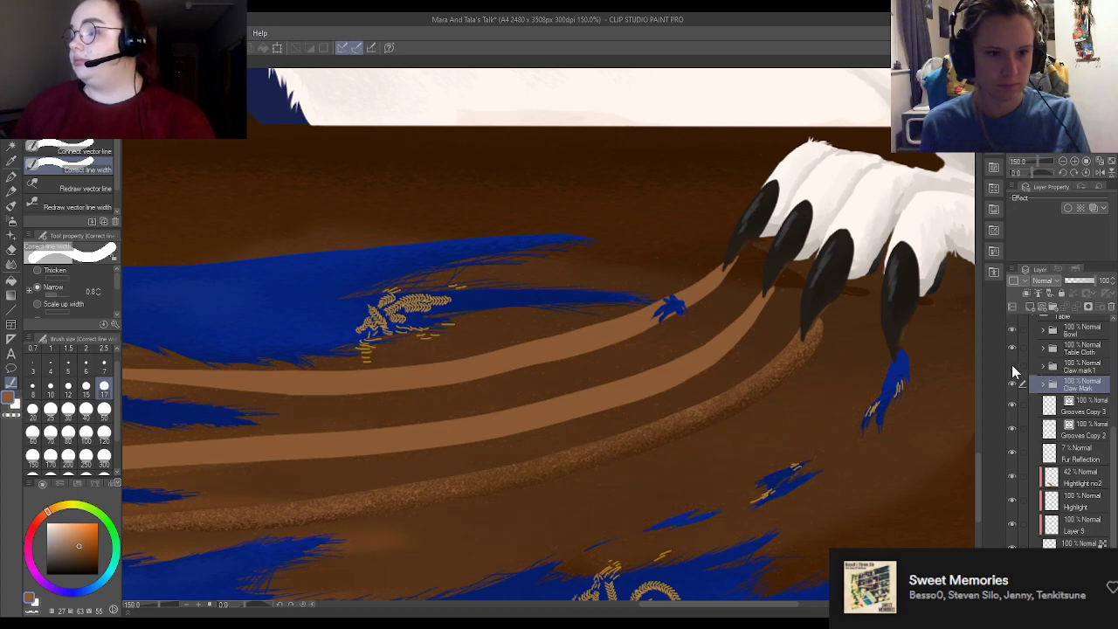
pyautogui.click(1012, 368)
pyautogui.click(1060, 368)
pyautogui.click(1042, 367)
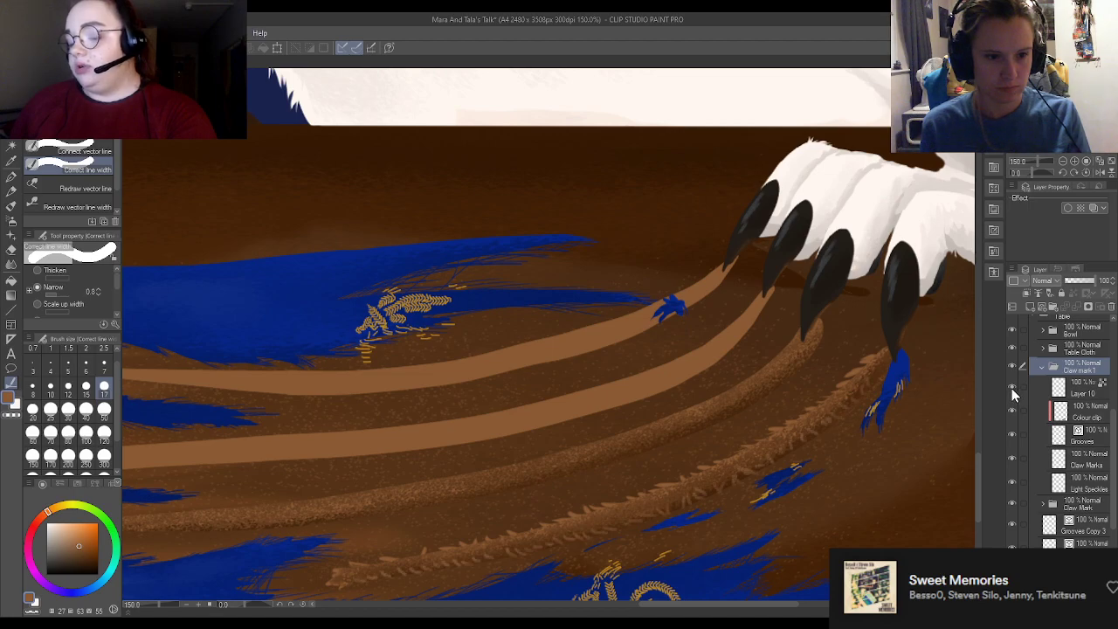
pyautogui.click(1012, 365)
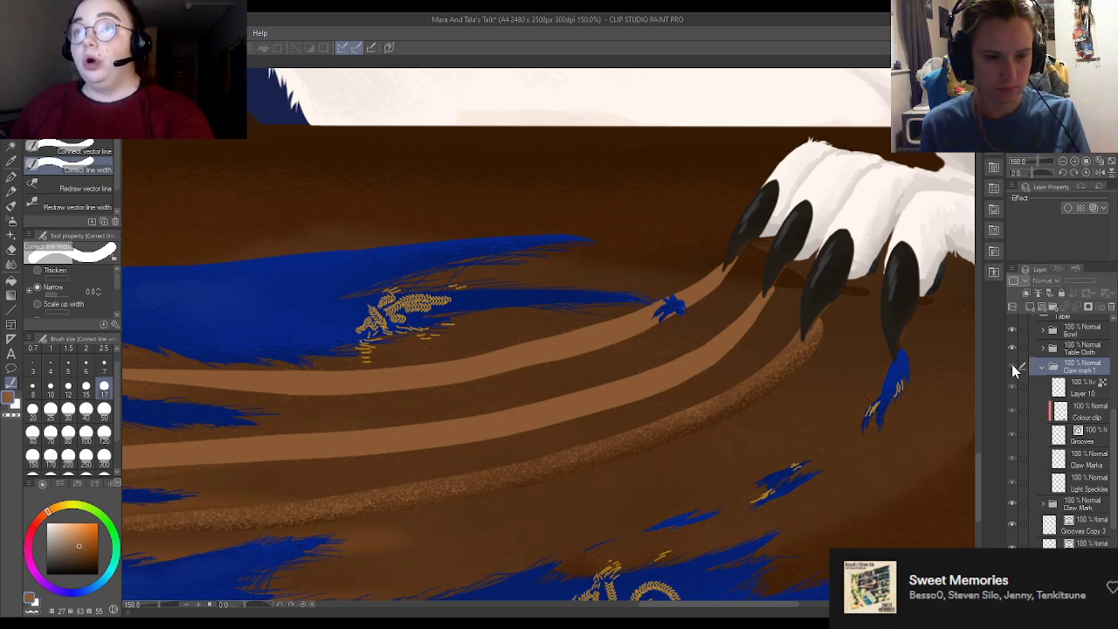
pyautogui.click(1011, 364)
pyautogui.click(1040, 370)
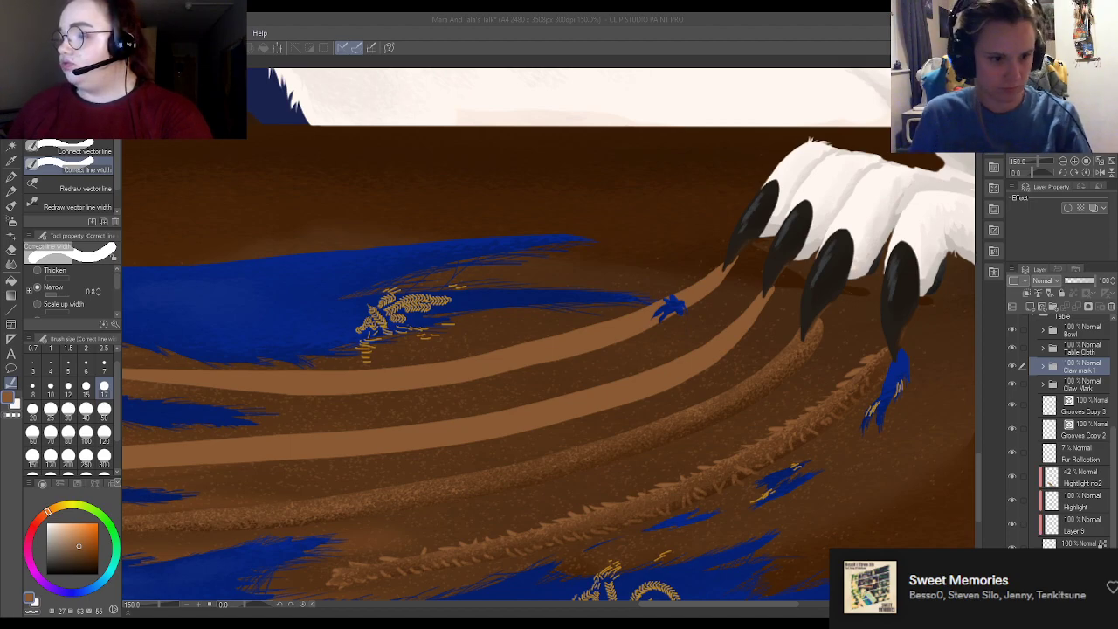
# Step: Expand the Claw Mark folder and toggle the visibility of Grooves Copy 3 and the folder to identify their grooves
pyautogui.click(821, 341)
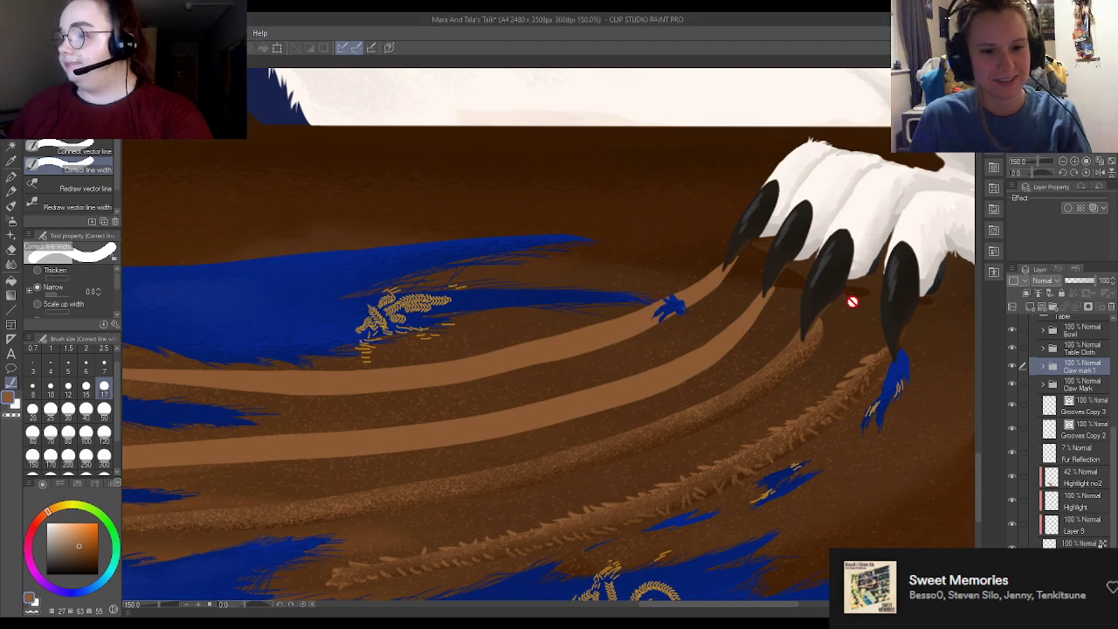
pyautogui.click(1070, 385)
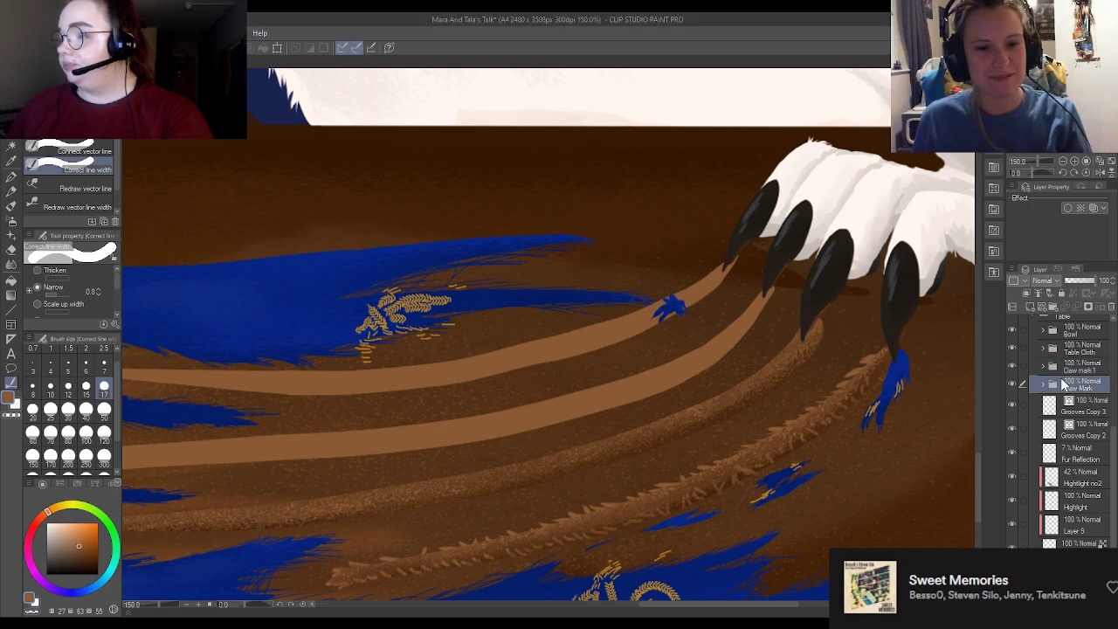
pyautogui.click(1042, 385)
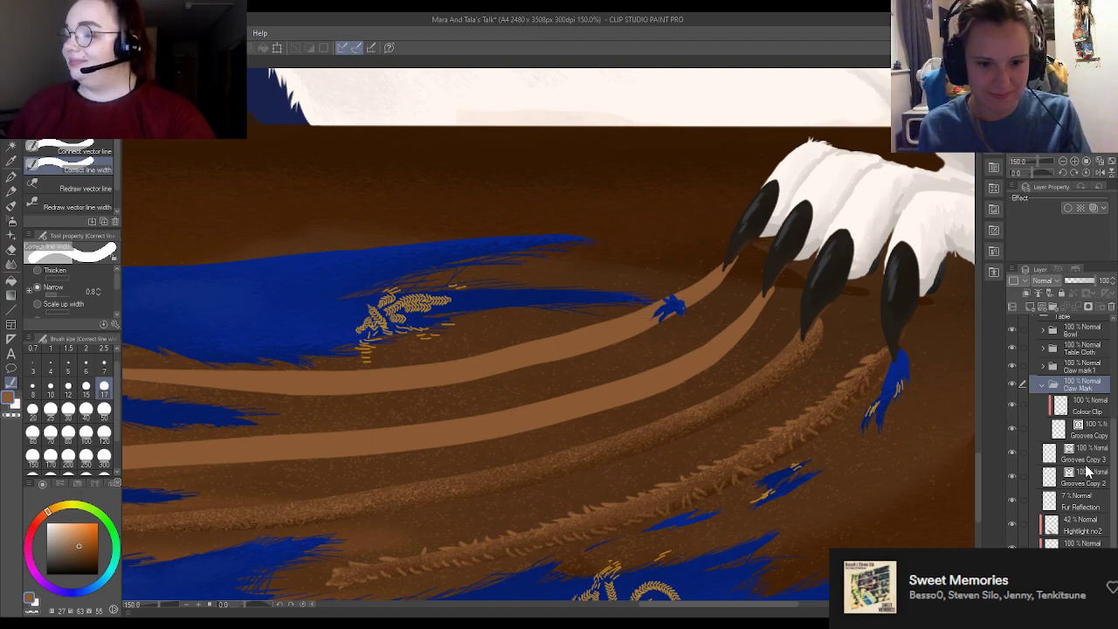
pyautogui.hotkey('ctrl', '-')
pyautogui.hotkey('ctrl', '-')
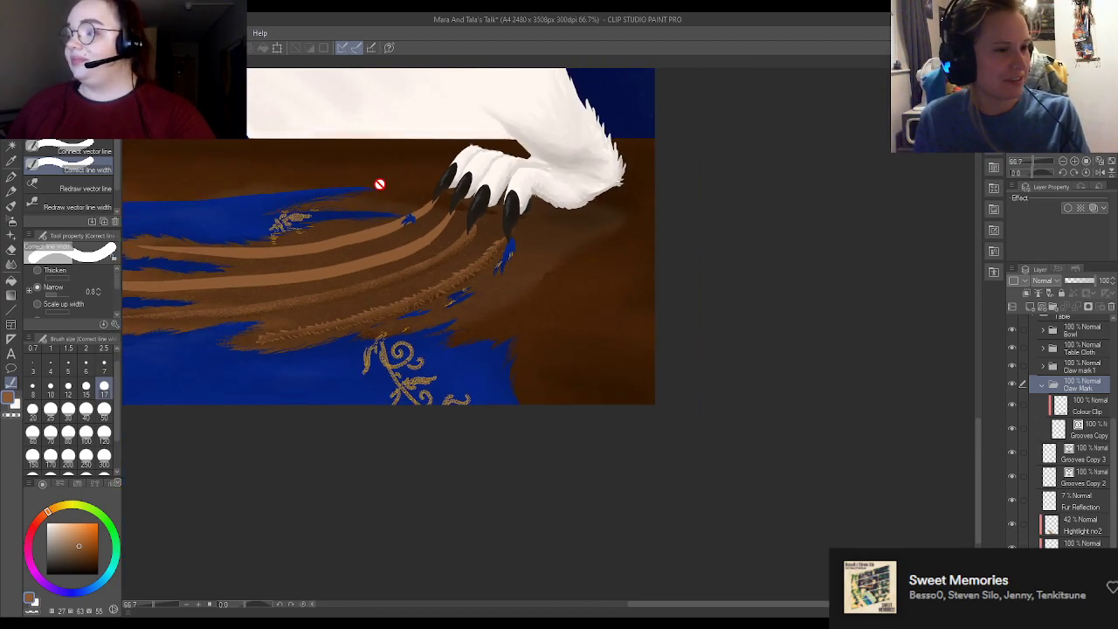
pyautogui.scroll(6, 379, 184)
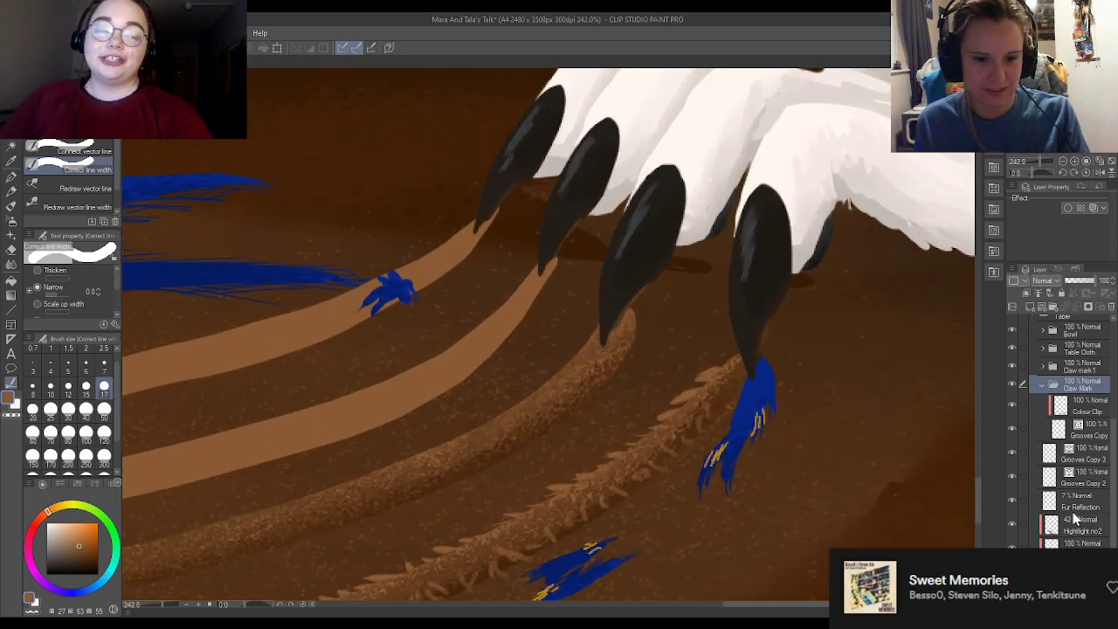
pyautogui.click(1090, 456)
pyautogui.click(1014, 453)
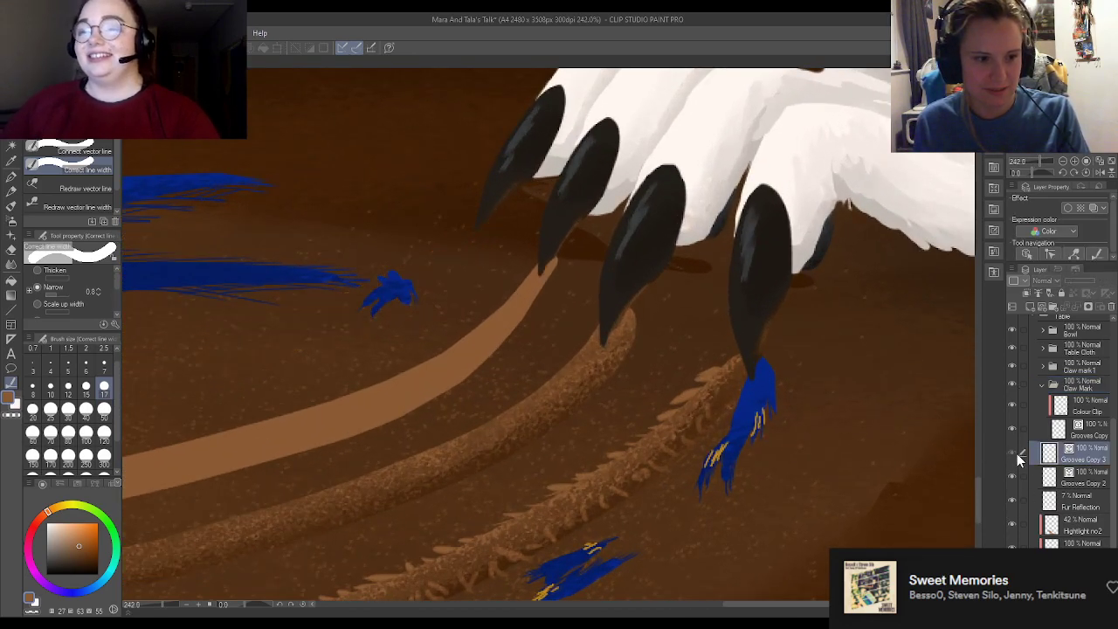
pyautogui.click(1015, 454)
pyautogui.click(1043, 385)
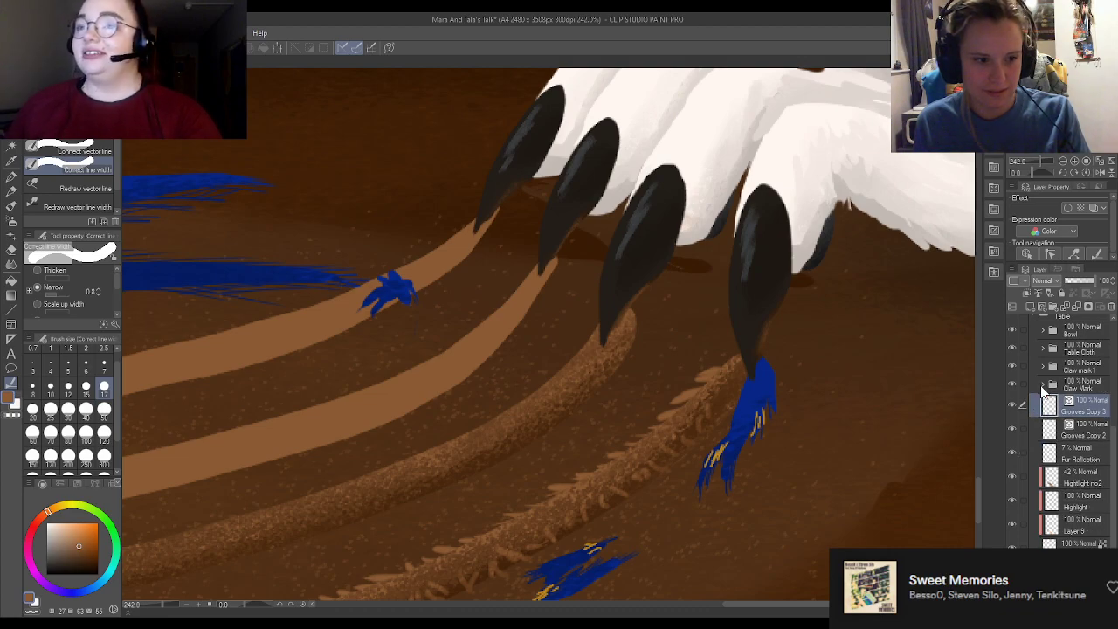
pyautogui.click(1043, 385)
pyautogui.click(1012, 386)
pyautogui.click(1012, 386)
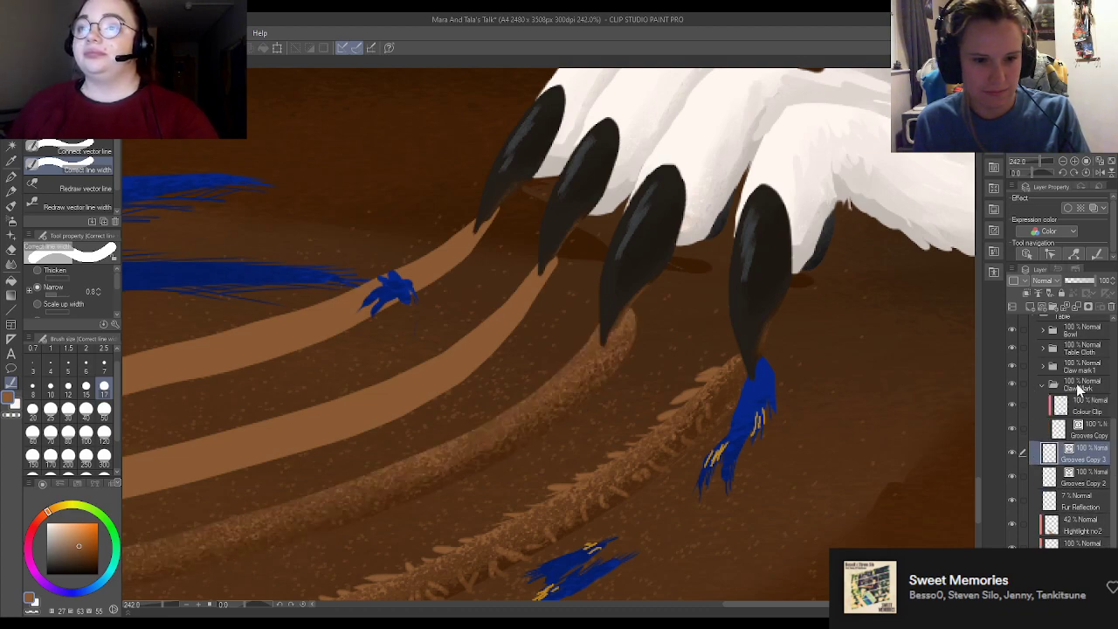
# Step: Activate Grooves Copy in the Claw Mark folder and narrow the groove's end at the third claw with Correct line width
pyautogui.click(1082, 386)
pyautogui.click(1043, 385)
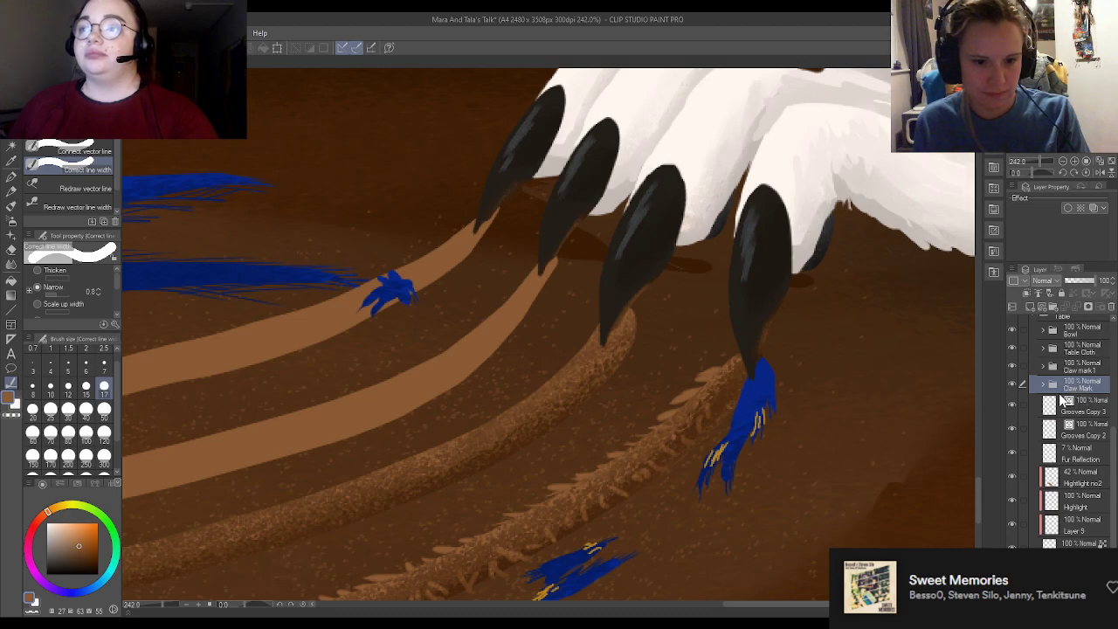
pyautogui.click(1043, 385)
pyautogui.click(1076, 411)
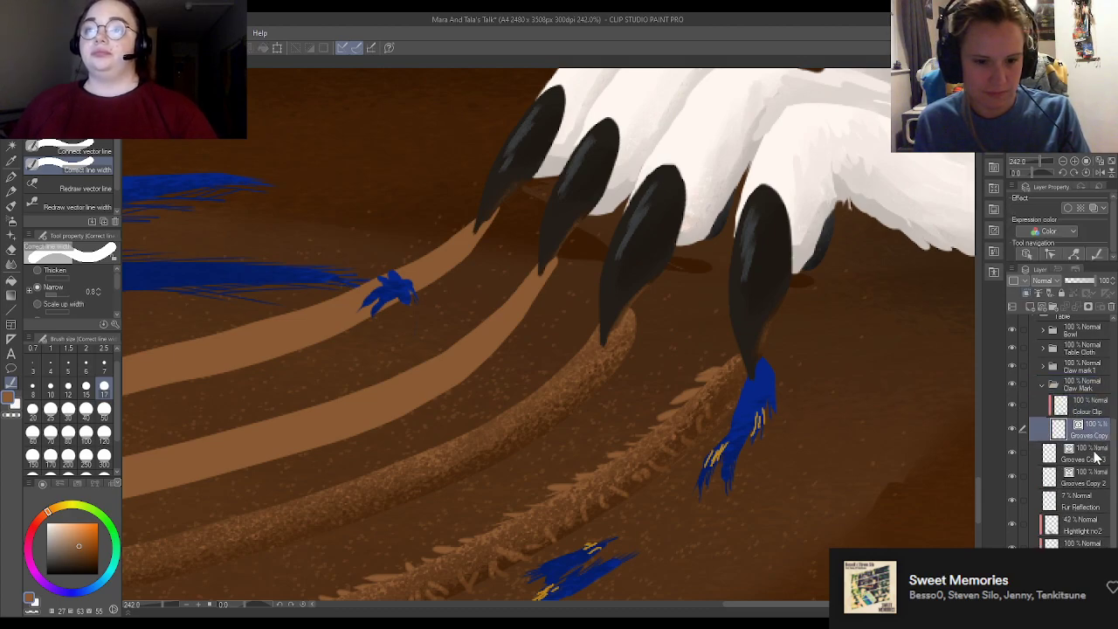
pyautogui.click(1094, 437)
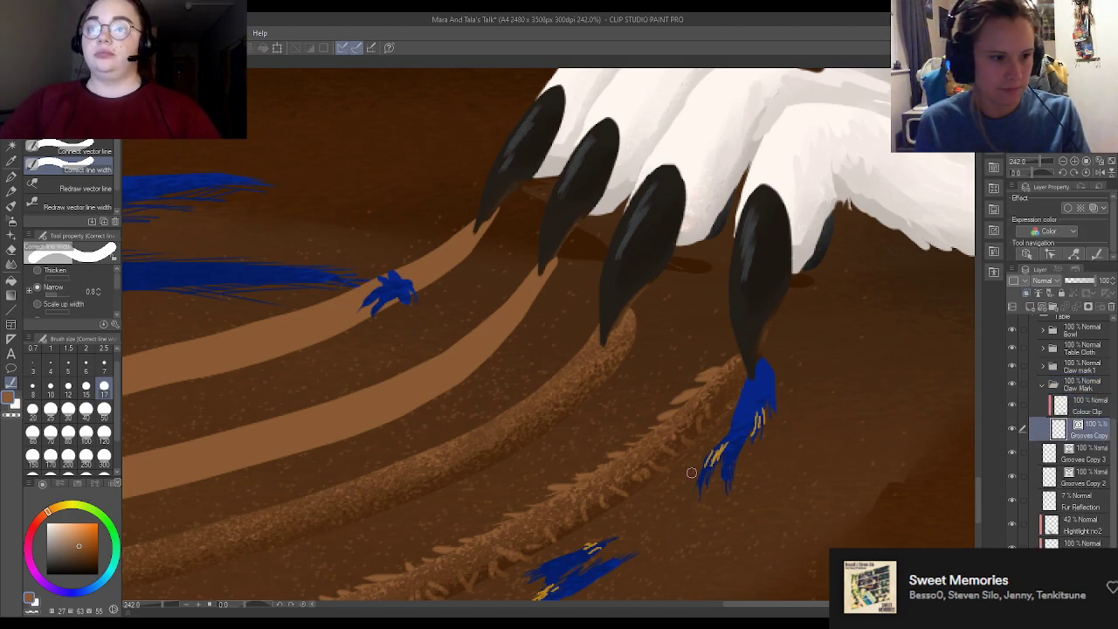
pyautogui.moveTo(653, 299); pyautogui.dragTo(632, 330)
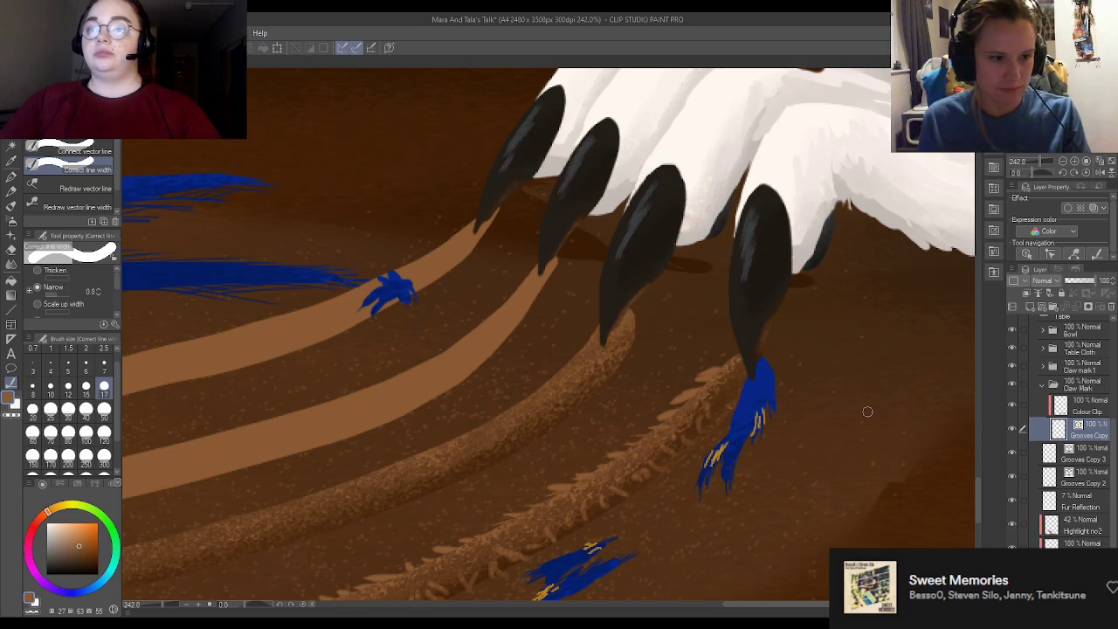
pyautogui.moveTo(622, 318)
pyautogui.mouseDown()
pyautogui.moveTo(594, 380)
pyautogui.moveTo(578, 385)
pyautogui.mouseUp()
pyautogui.moveTo(654, 295); pyautogui.dragTo(579, 394)
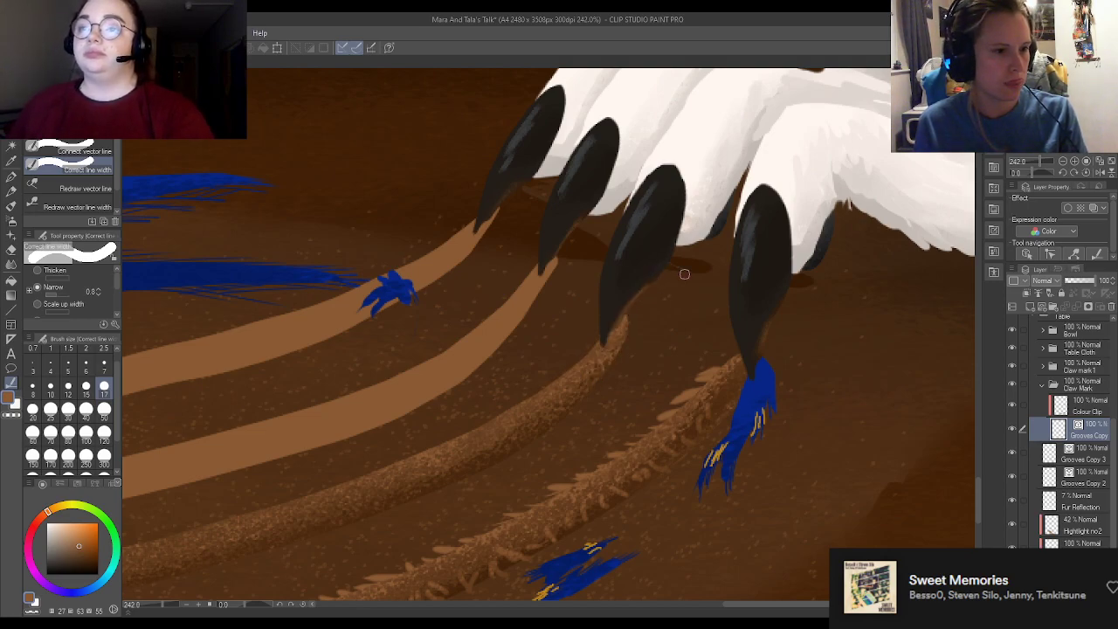
# Step: Smooth the Grooves Copy curve at the third claw's tip by moving the control point just below the tip inward
pyautogui.scroll(-3, 644, 289)
pyautogui.scroll(3, 517, 258)
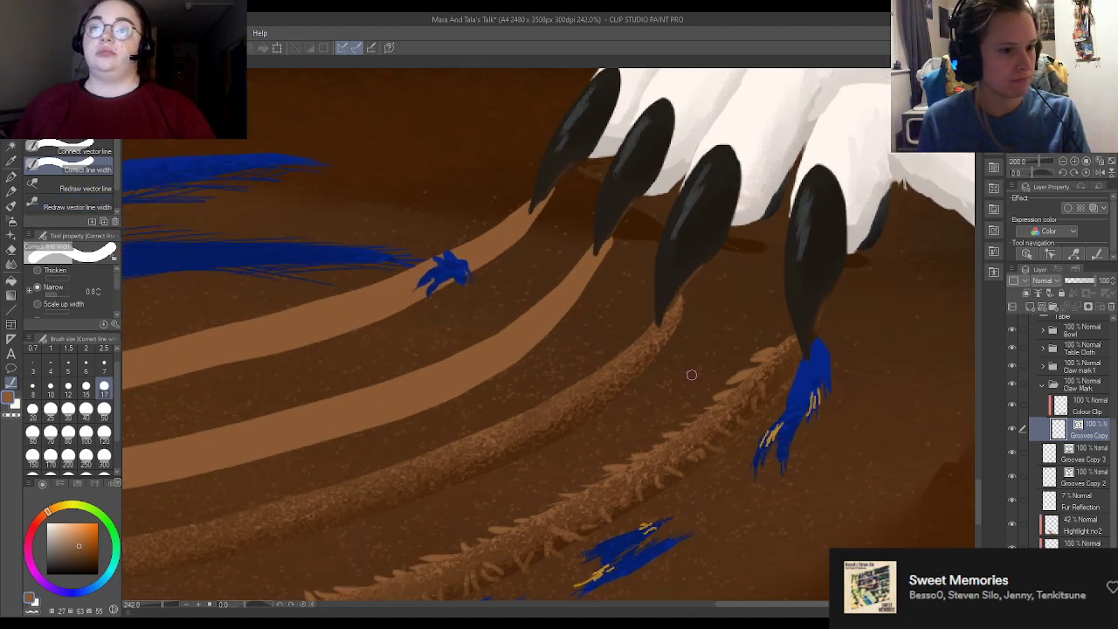
pyautogui.scroll(2, 689, 371)
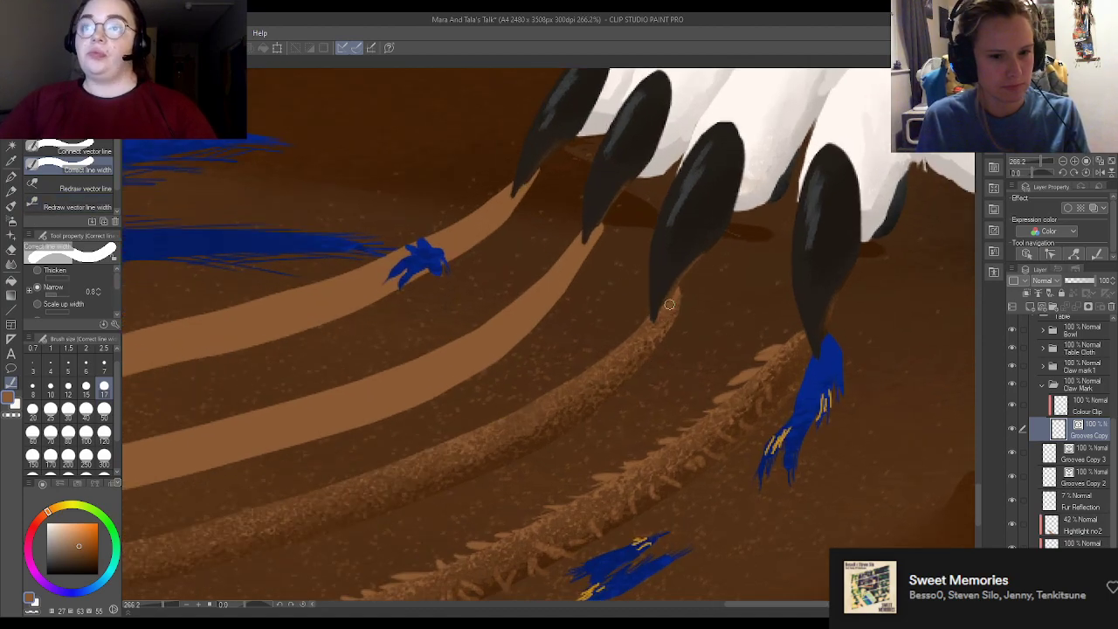
pyautogui.press('y')
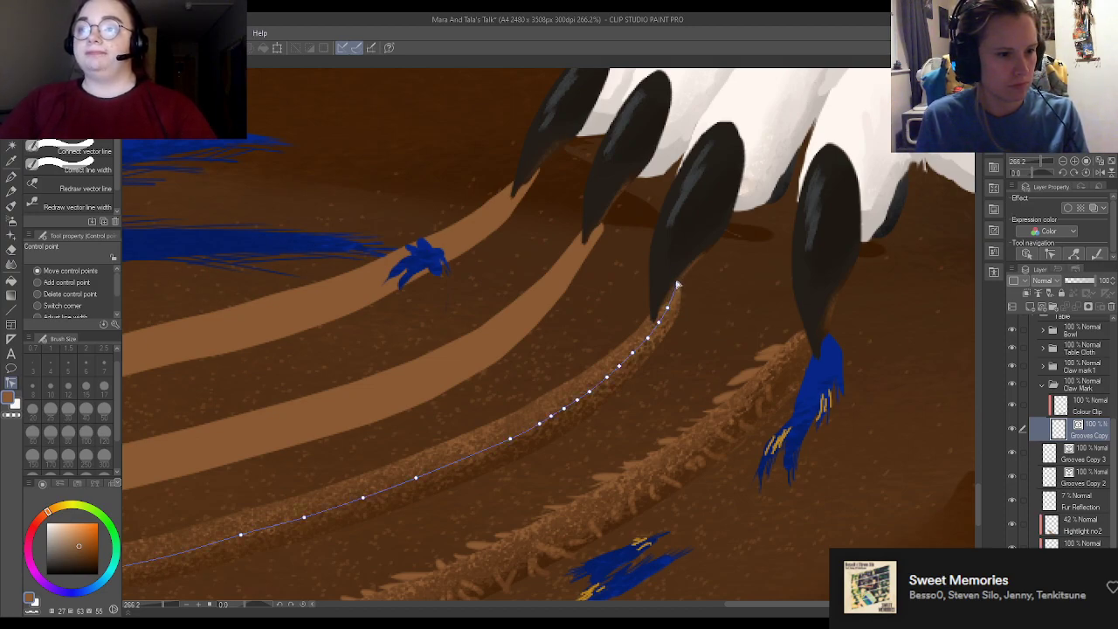
pyautogui.moveTo(659, 323); pyautogui.dragTo(646, 332)
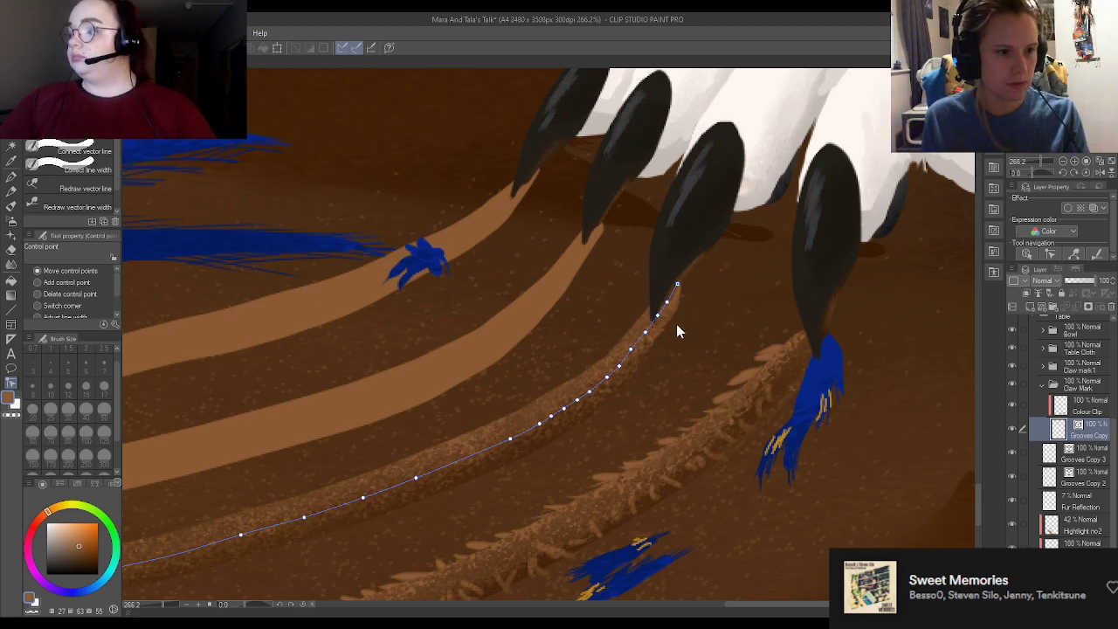
# Step: On Grooves Copy 2, move the groove's end control point closer under the second claw's tip
pyautogui.scroll(-4, 726, 340)
pyautogui.scroll(-3, 728, 343)
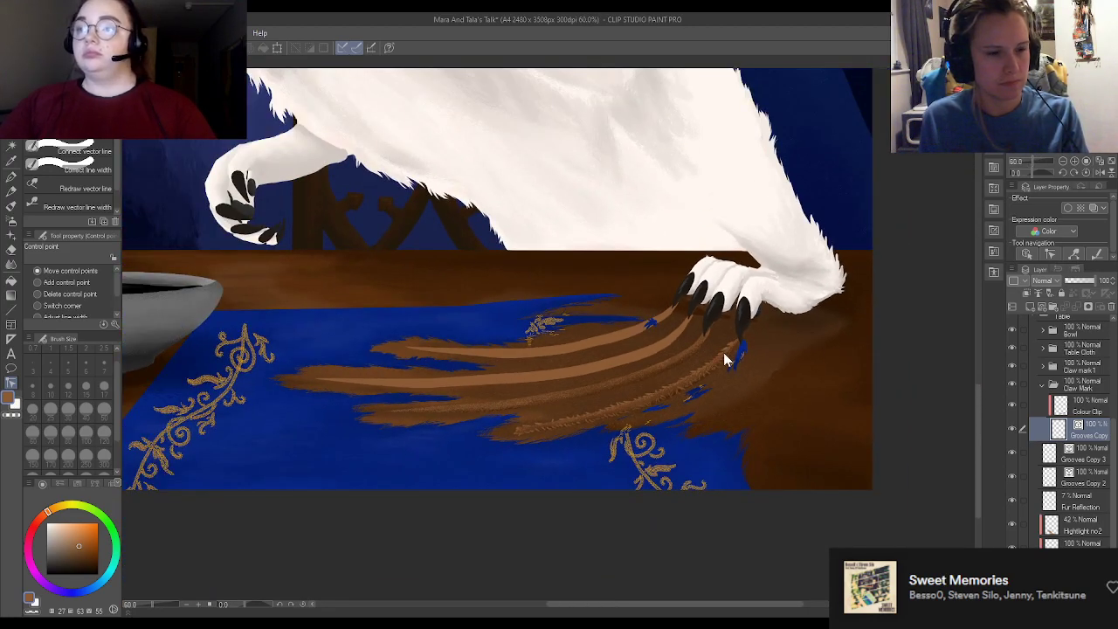
pyautogui.scroll(8, 725, 359)
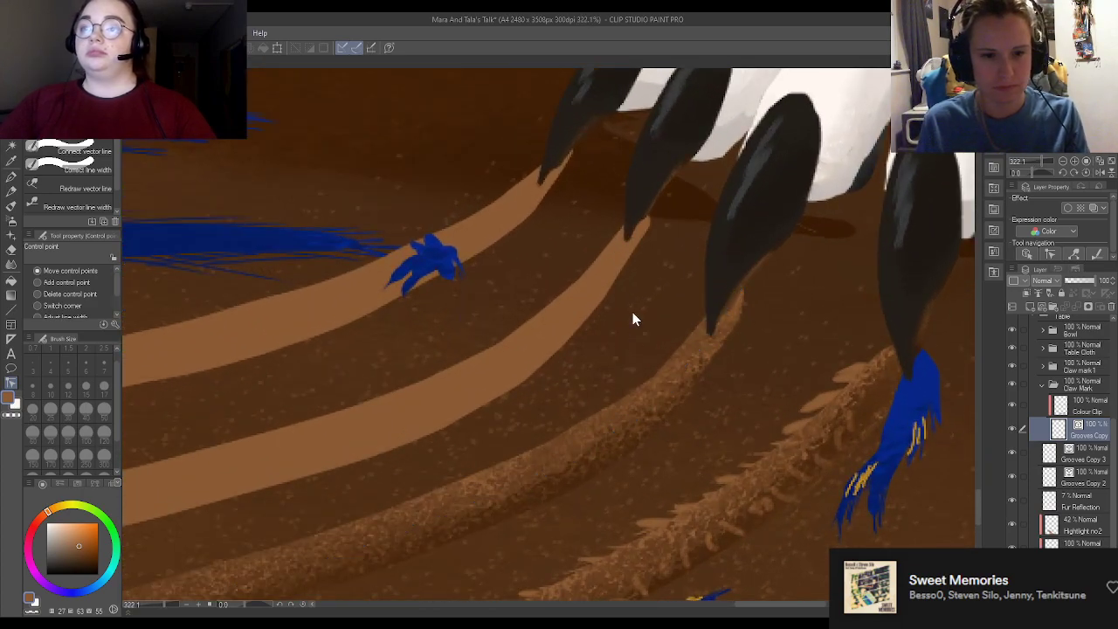
pyautogui.keyDown('ctrl'); pyautogui.click(641, 226); pyautogui.keyUp('ctrl')
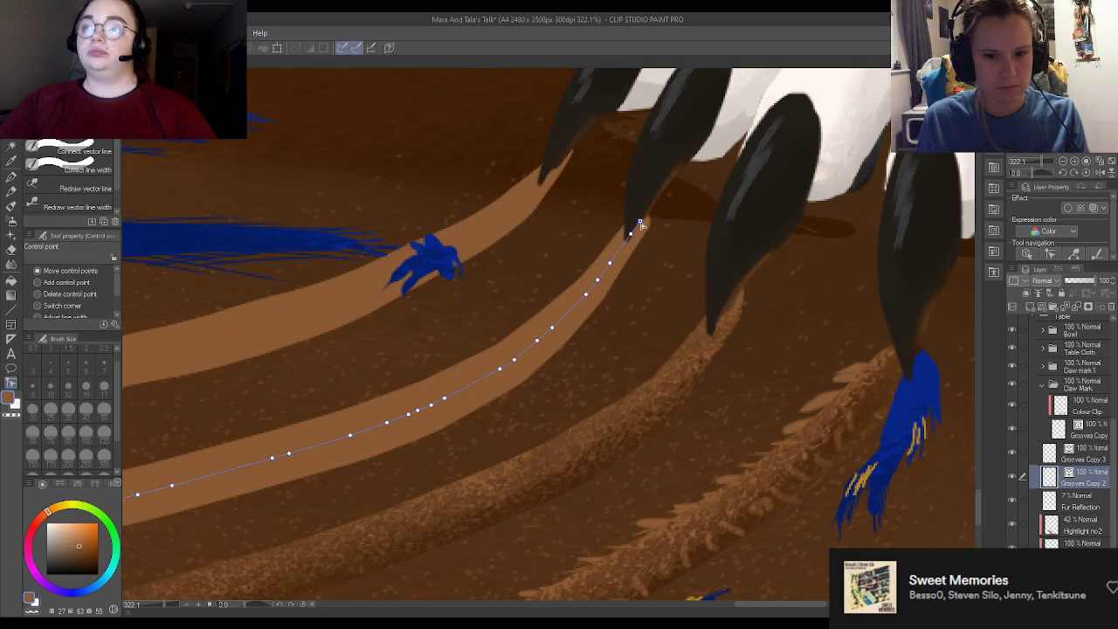
pyautogui.moveTo(643, 222); pyautogui.dragTo(631, 228)
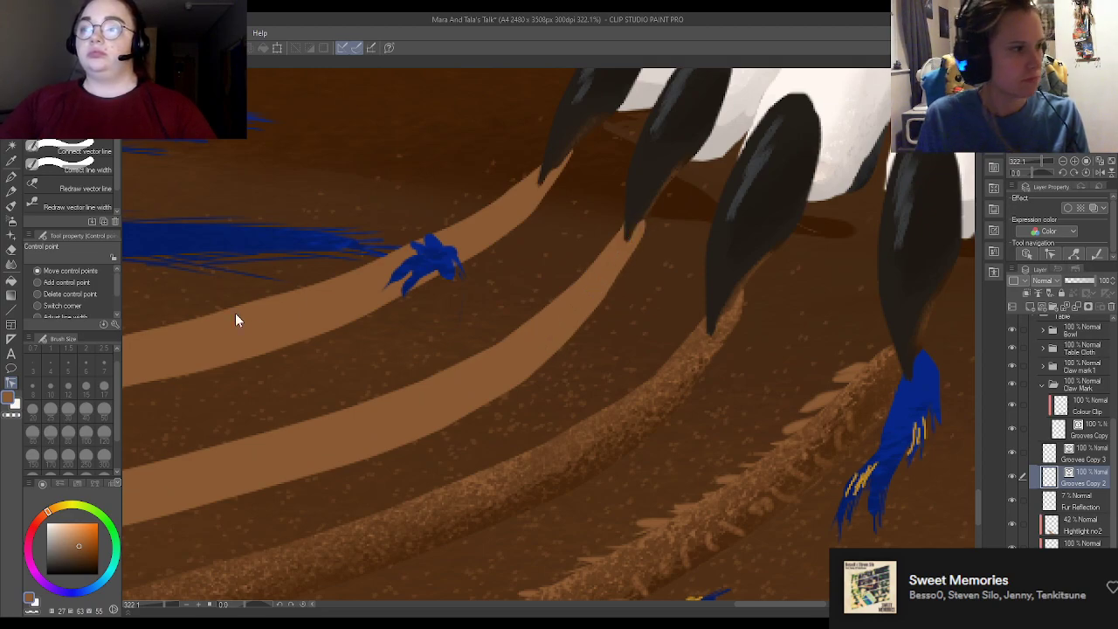
# Step: Bend the ends of Grooves Copy 2 and Grooves Copy towards the second and third claws with Pinch vector line
pyautogui.click(70, 132)
pyautogui.click(628, 232)
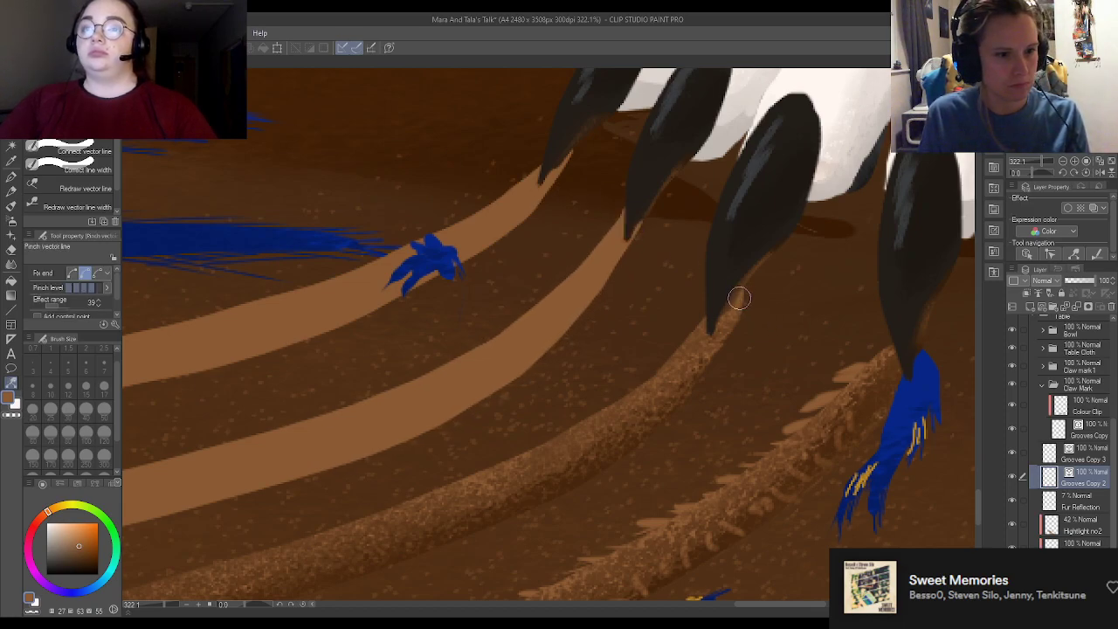
pyautogui.moveTo(739, 298); pyautogui.dragTo(741, 281)
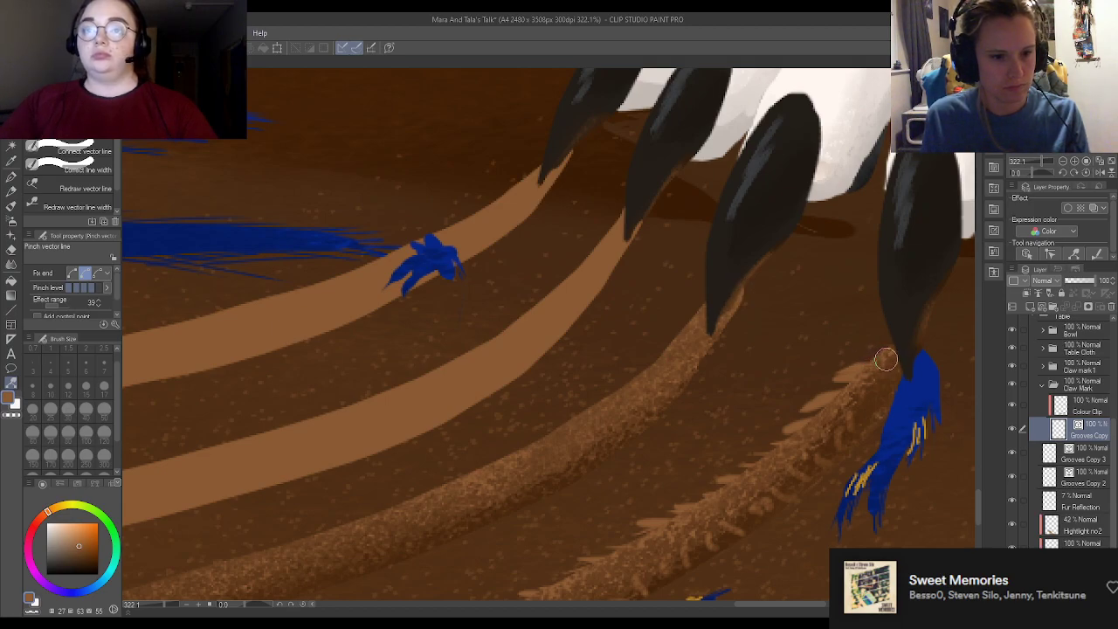
# Step: On the Colour Clip layer, darken the groove's end beside the third claw with Gouache, using dark brown sampled from the groove's lower edge
pyautogui.scroll(-5, 861, 356)
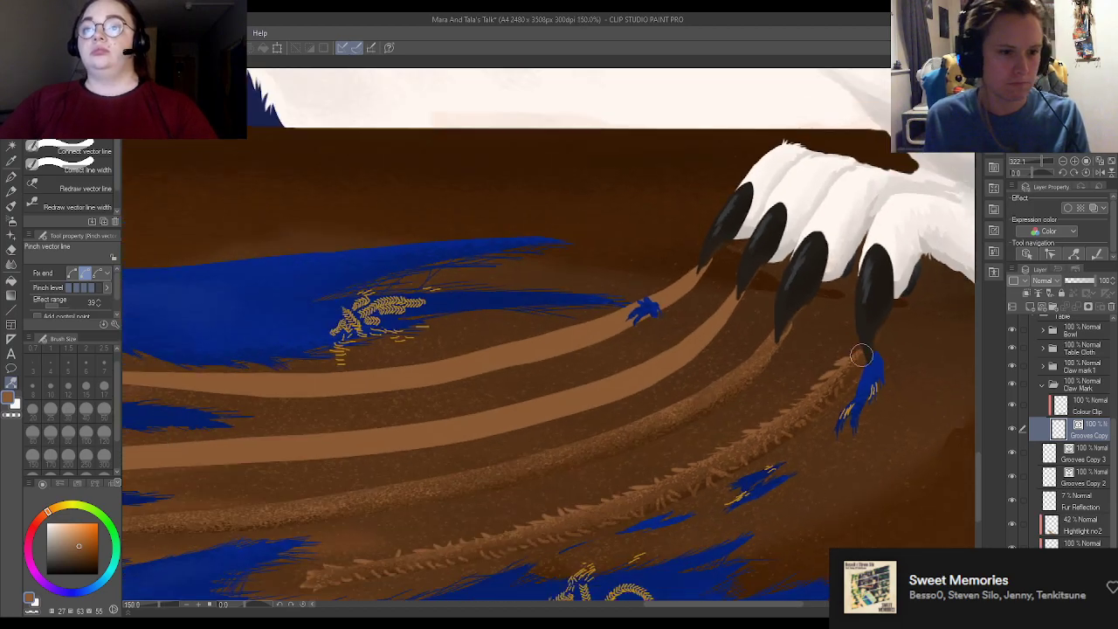
pyautogui.scroll(-1, 883, 371)
pyautogui.scroll(1, 1040, 410)
pyautogui.click(1076, 456)
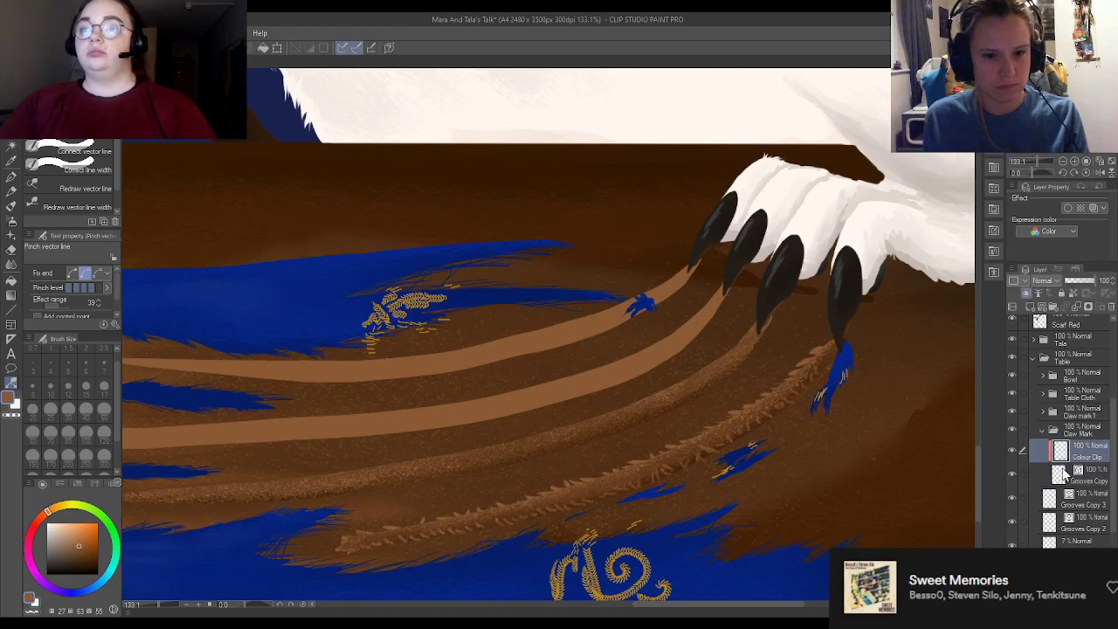
pyautogui.scroll(2, 1064, 472)
pyautogui.scroll(5, 795, 384)
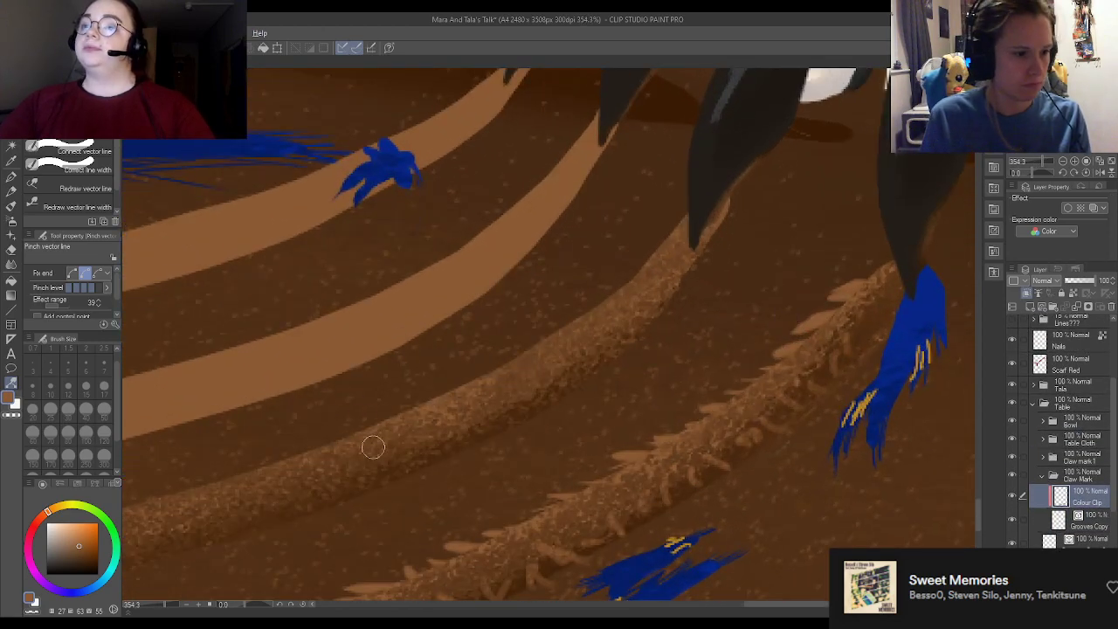
pyautogui.click(11, 160)
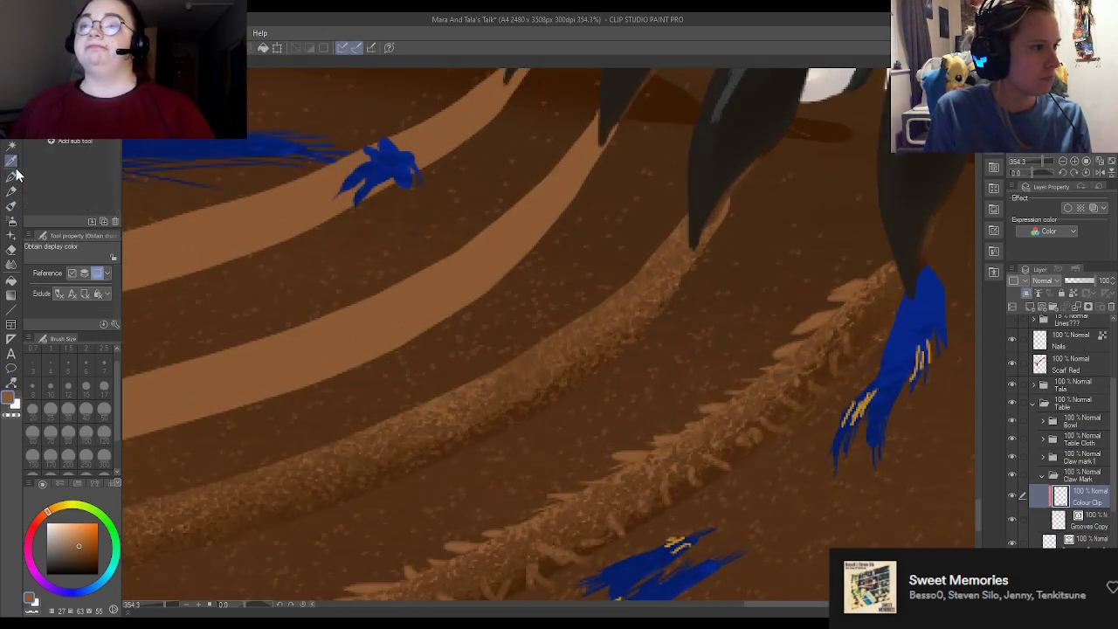
pyautogui.click(11, 191)
pyautogui.click(11, 206)
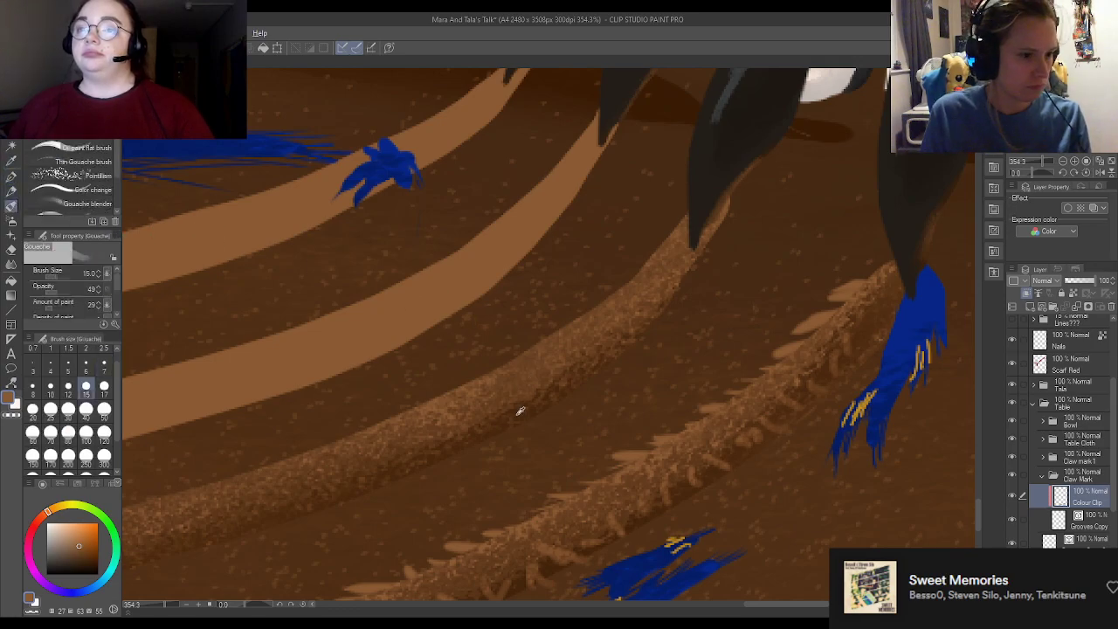
pyautogui.keyDown('alt'); pyautogui.click(517, 415); pyautogui.keyUp('alt')
pyautogui.moveTo(715, 231)
pyautogui.mouseDown()
pyautogui.moveTo(737, 195)
pyautogui.moveTo(707, 263)
pyautogui.mouseUp()
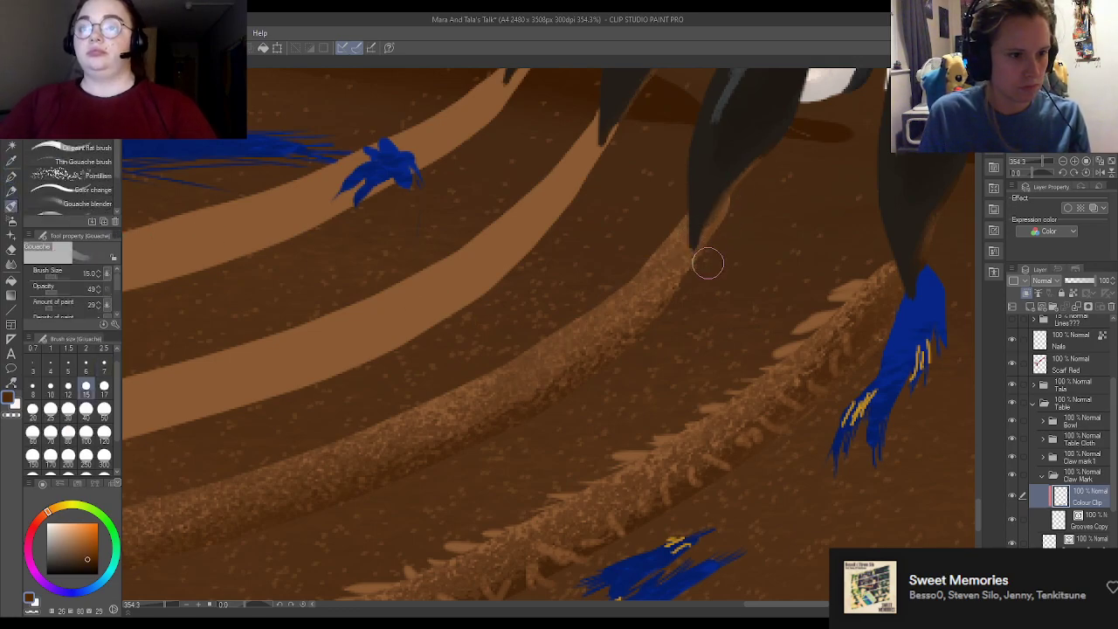
# Step: Refine the shading at the third claw's groove end with Dry Gouache, sampling the groove's mid and dark browns and setting the brush size to 7
pyautogui.press('e')
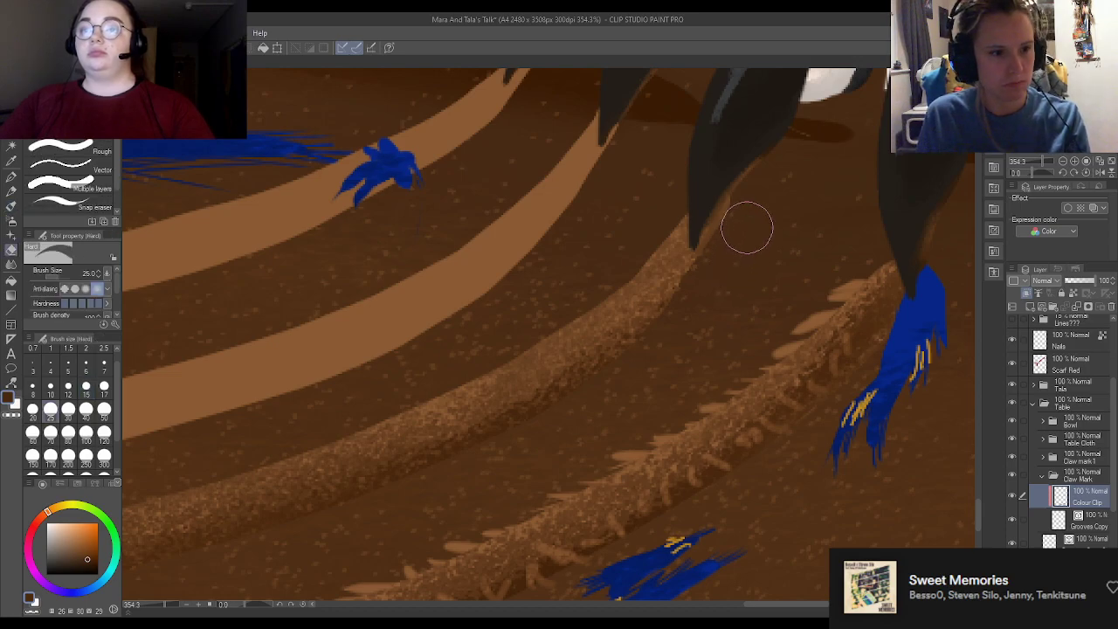
pyautogui.press('b')
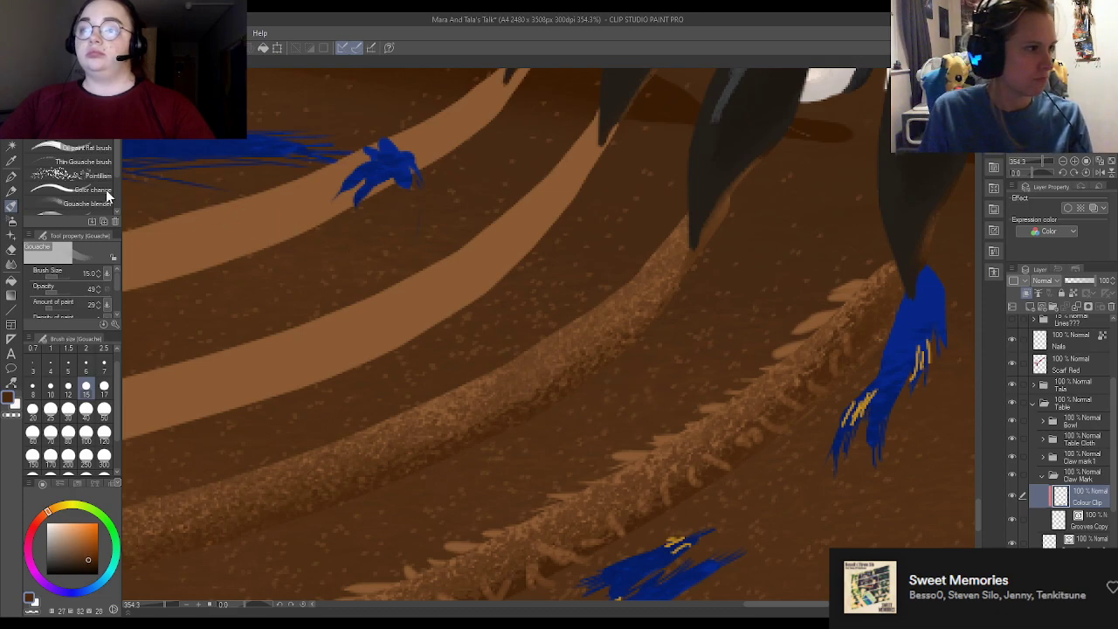
pyautogui.click(95, 131)
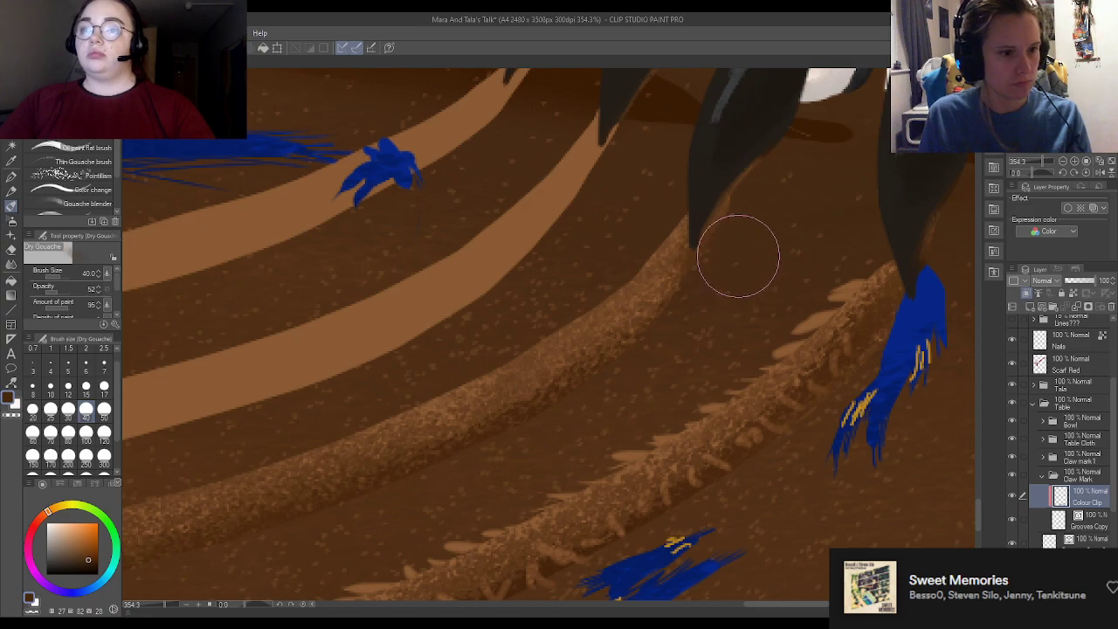
pyautogui.keyDown('alt'); pyautogui.click(659, 283); pyautogui.keyUp('alt')
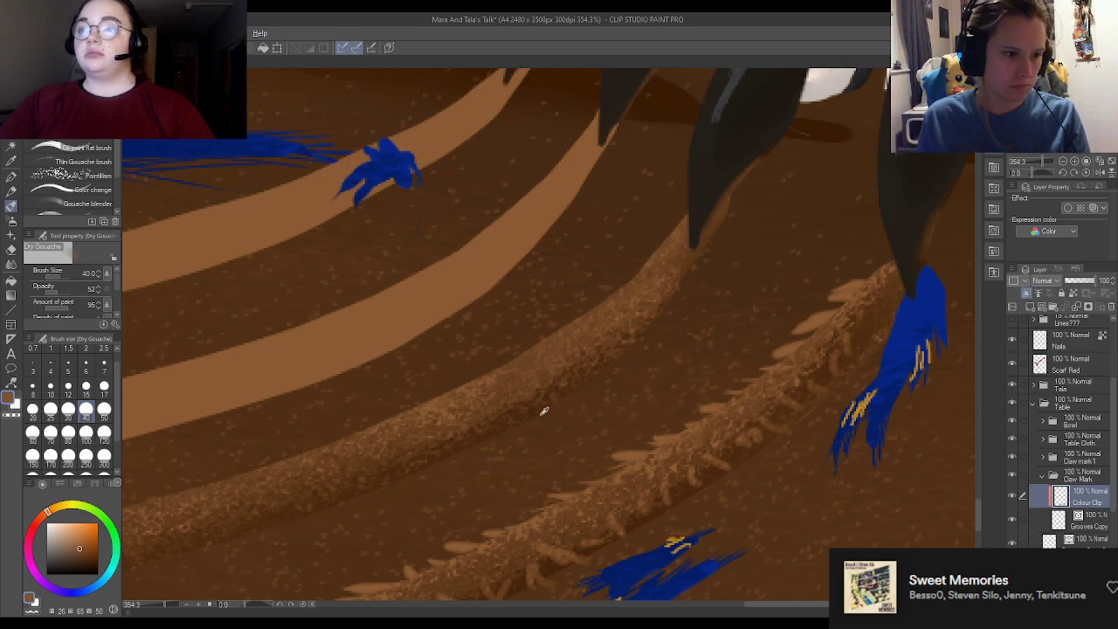
pyautogui.keyDown('alt'); pyautogui.click(519, 409); pyautogui.keyUp('alt')
pyautogui.click(104, 364)
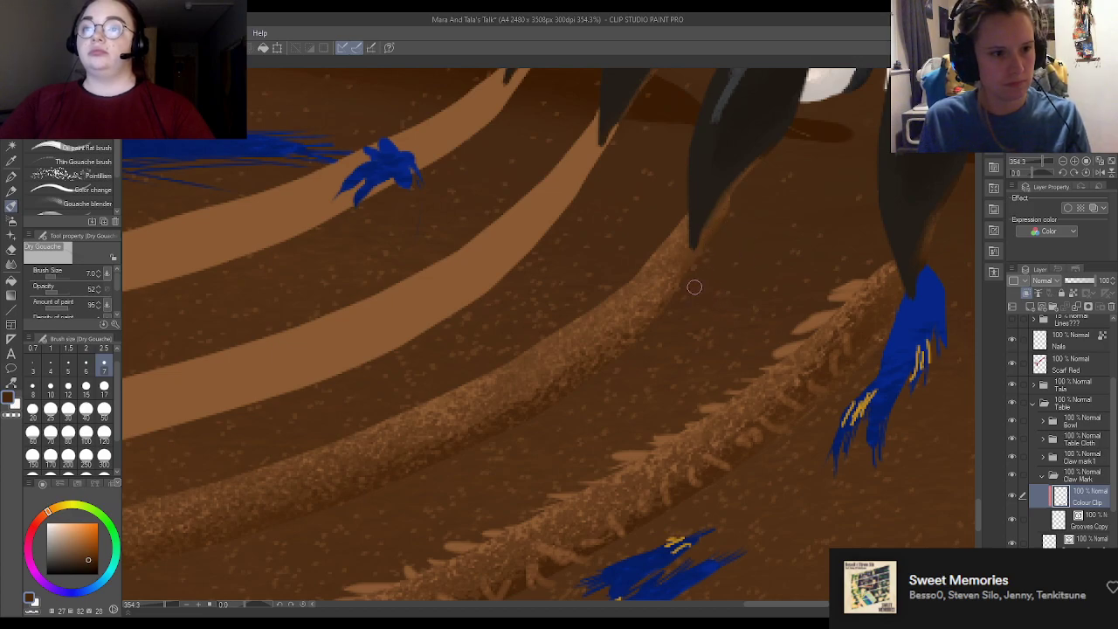
pyautogui.scroll(-8, 688, 312)
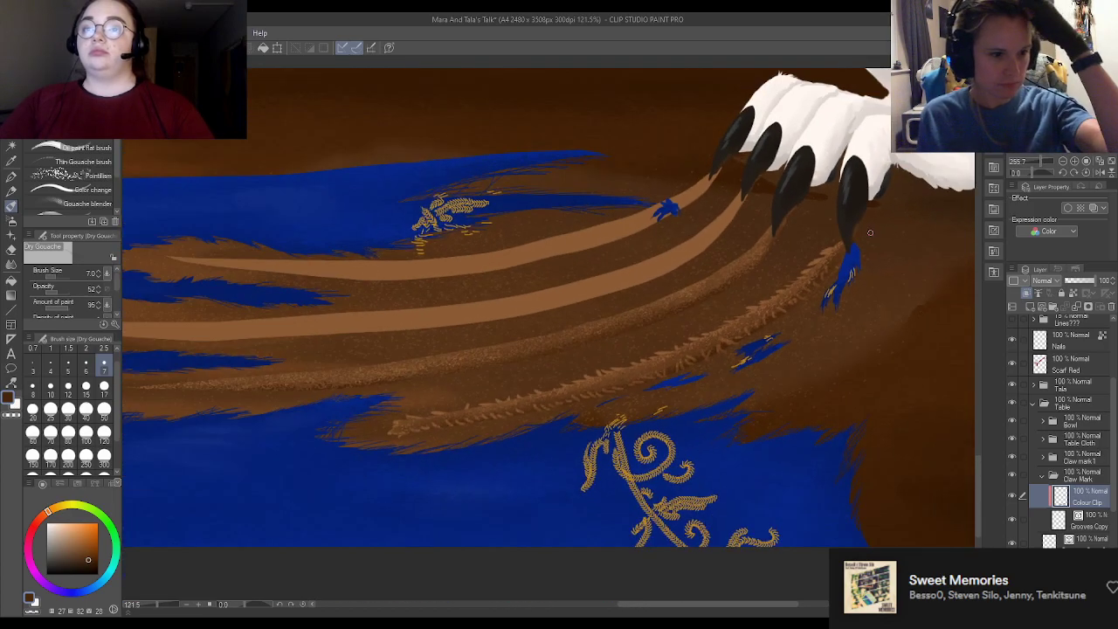
# Step: Collapse the Claw Mark folder and expand the Table Cloth folder to show its layers
pyautogui.scroll(3, 816, 218)
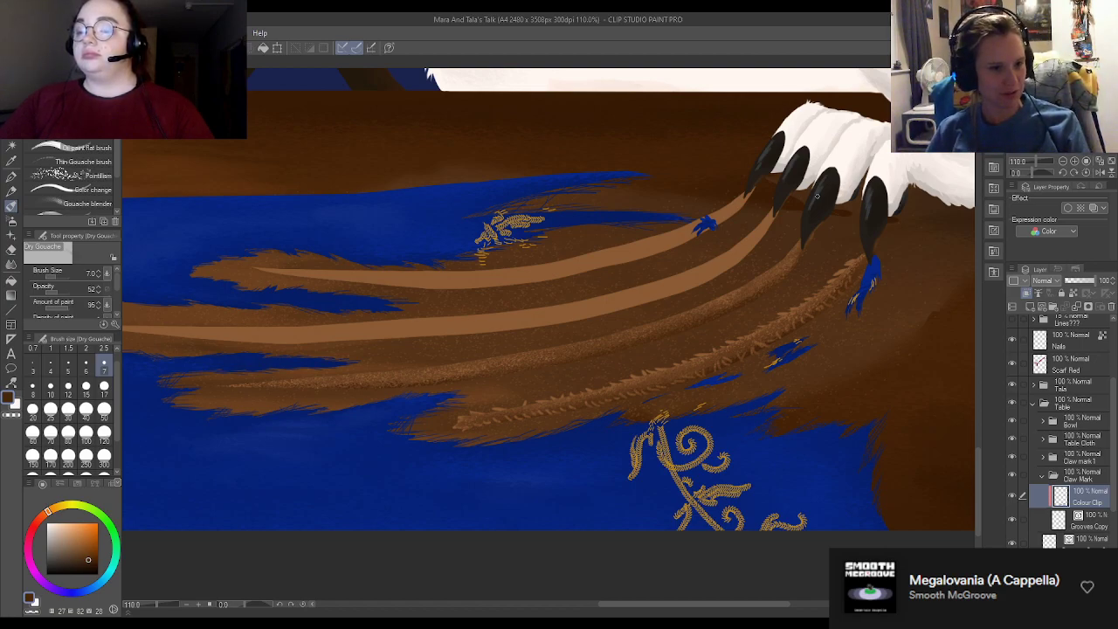
pyautogui.scroll(2, 882, 208)
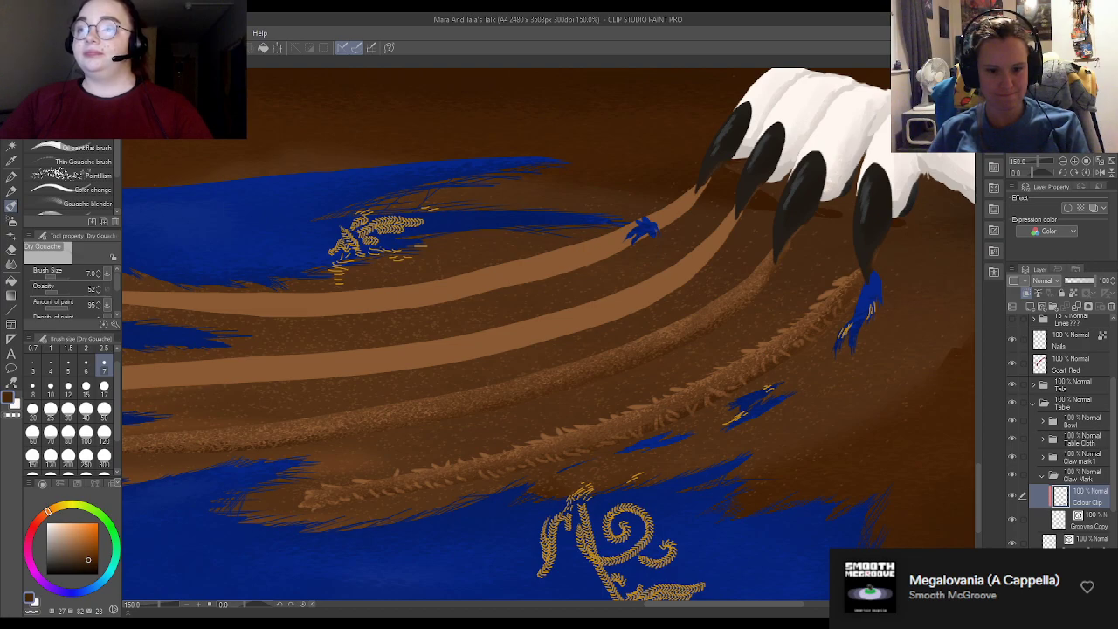
pyautogui.scroll(-4, 1068, 542)
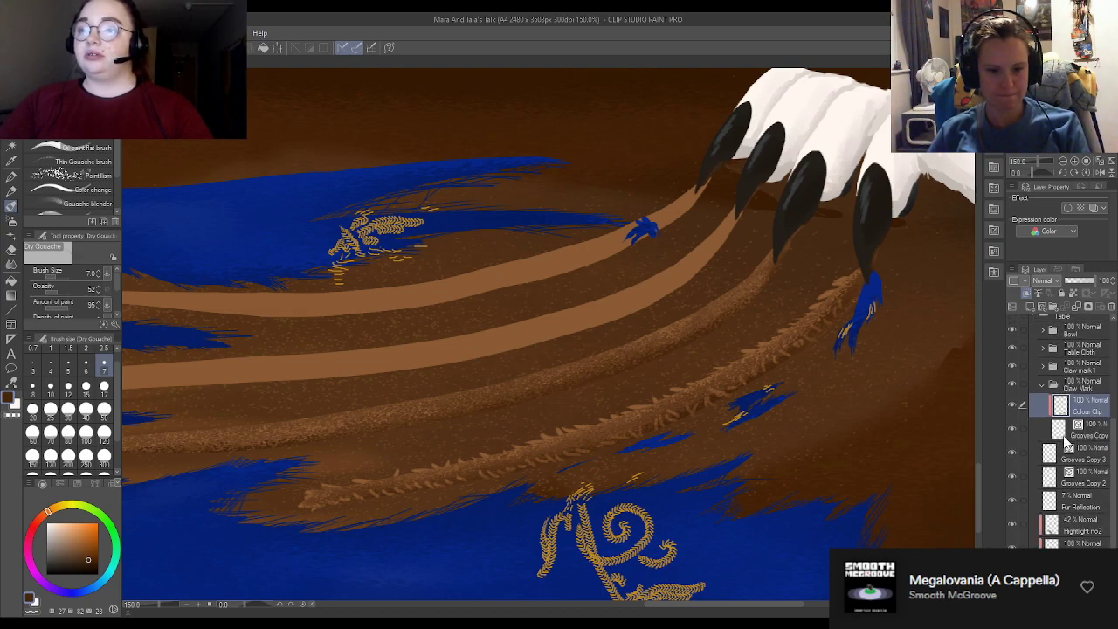
pyautogui.click(1042, 386)
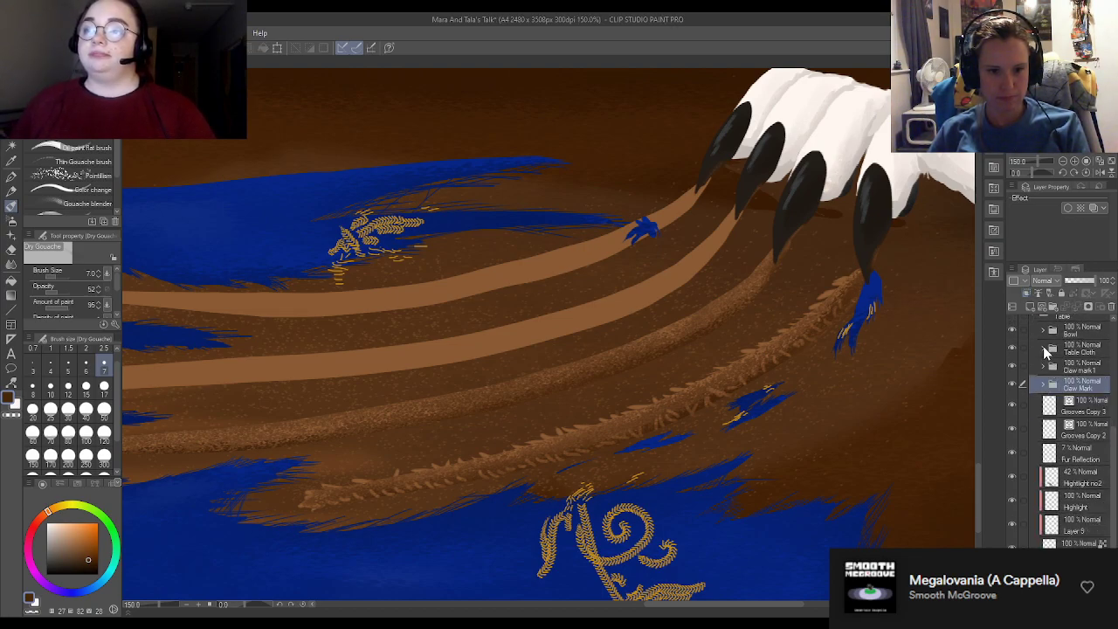
pyautogui.click(1042, 346)
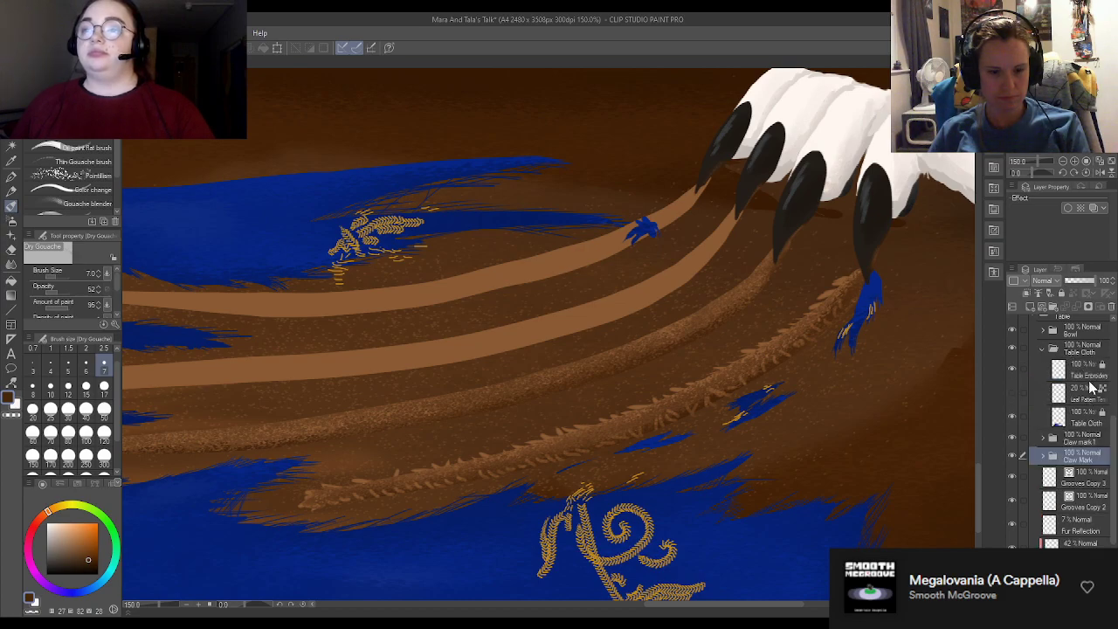
pyautogui.click(1044, 347)
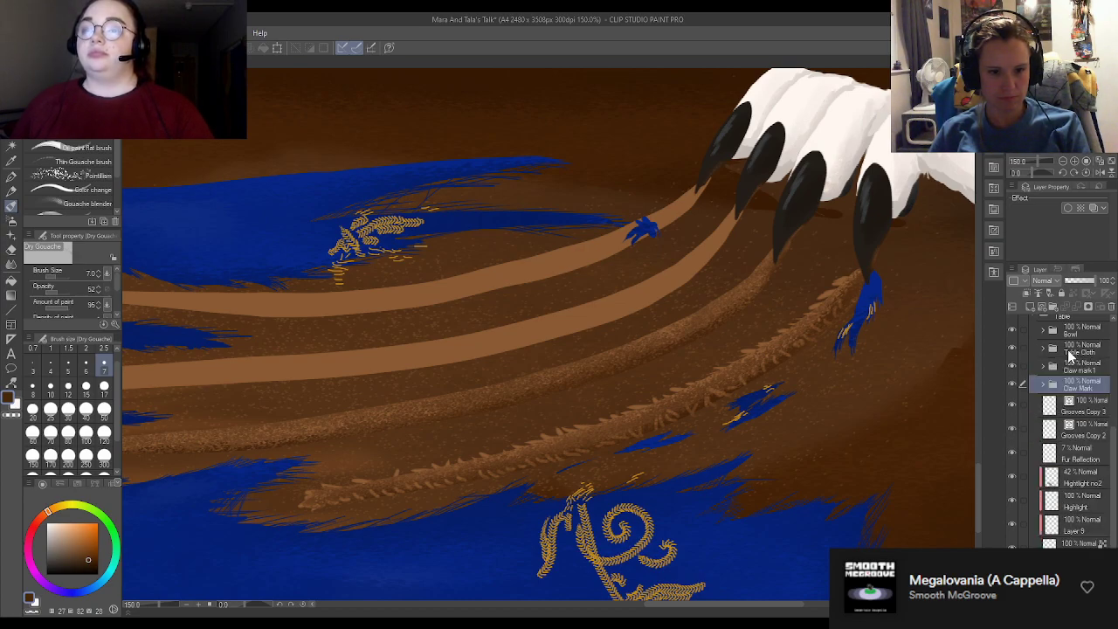
pyautogui.click(1043, 348)
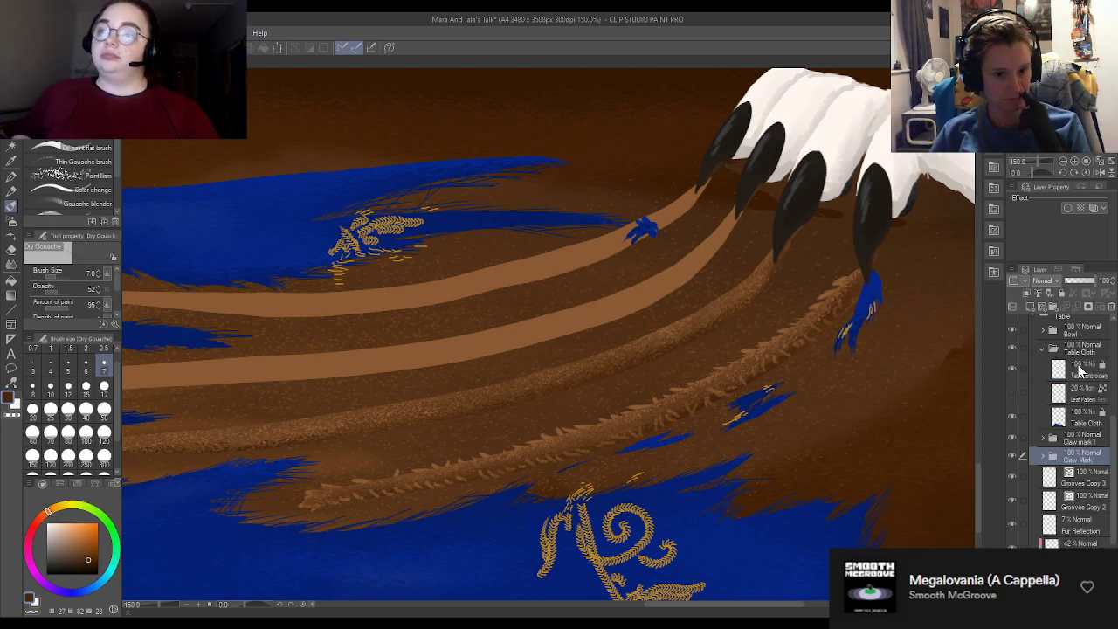
# Step: Check what Layer 7 contains by toggling its visibility, and add a new raster layer above the Lines??? folder
pyautogui.scroll(5, 1081, 381)
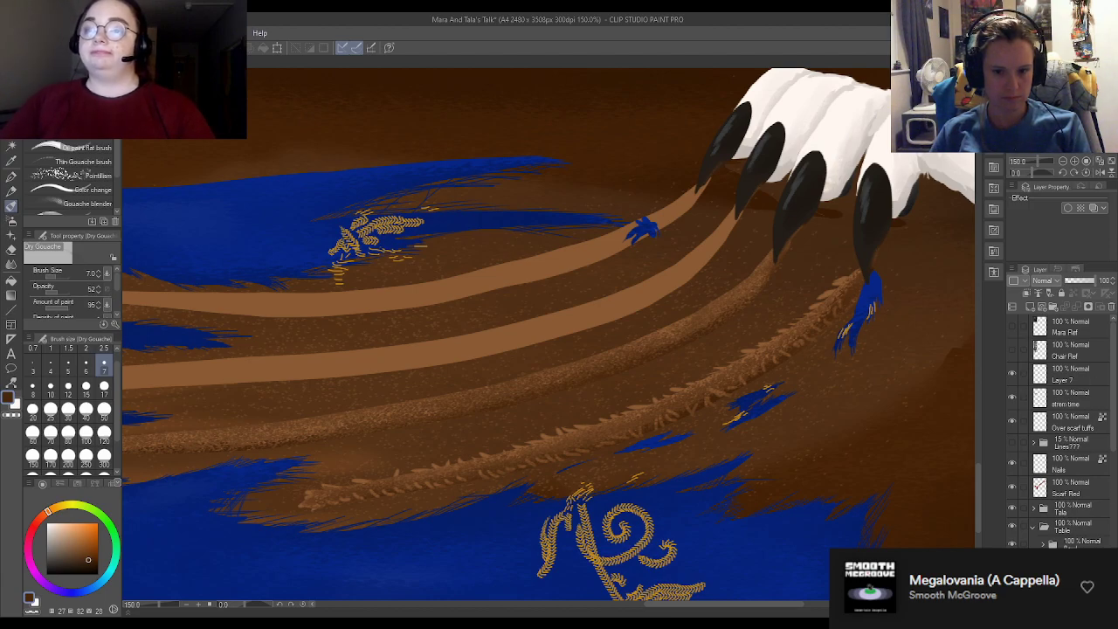
pyautogui.click(1061, 375)
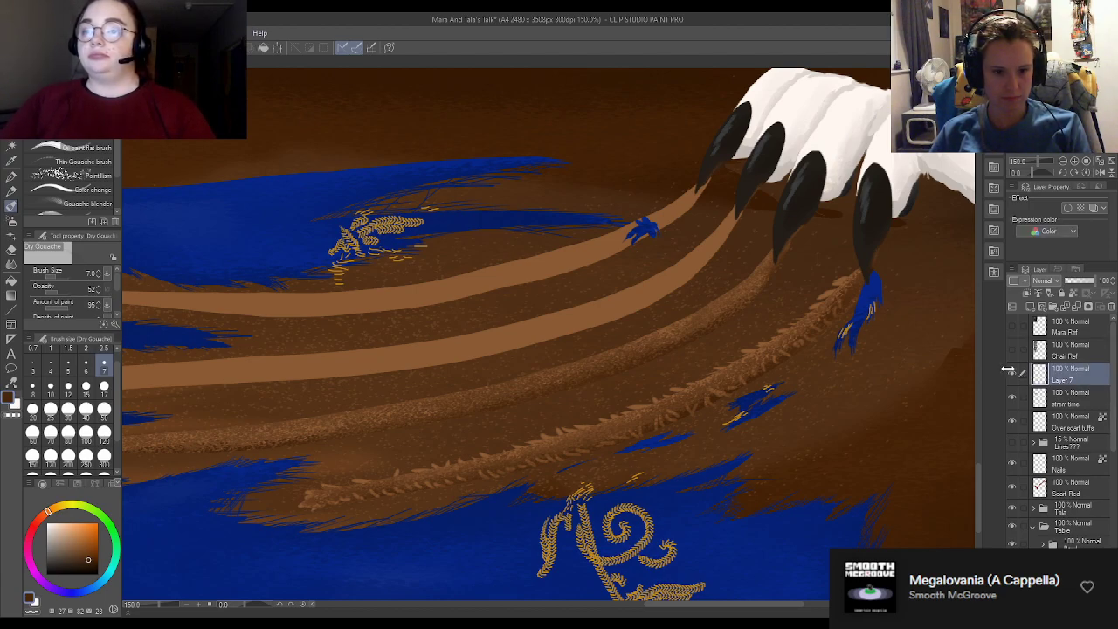
pyautogui.click(1012, 373)
pyautogui.click(1012, 373)
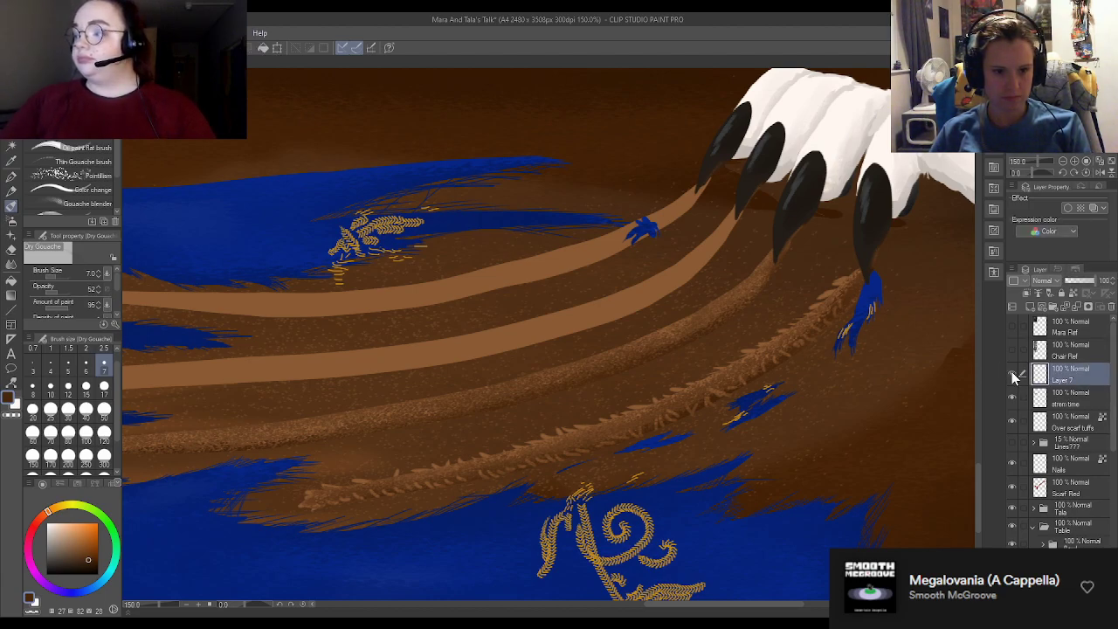
pyautogui.click(1083, 428)
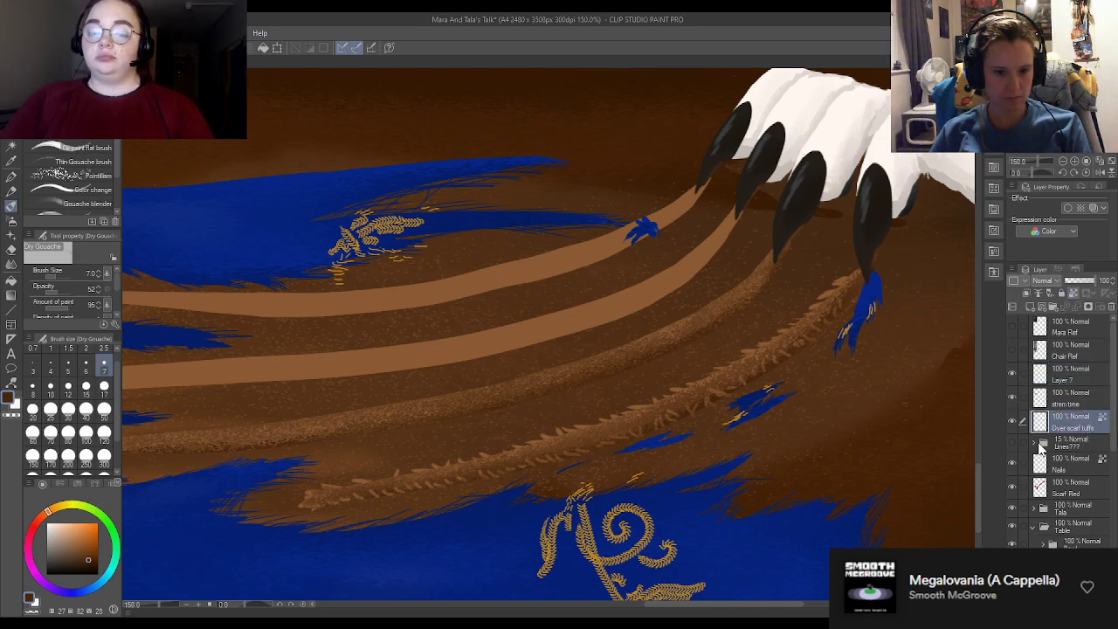
pyautogui.click(1082, 445)
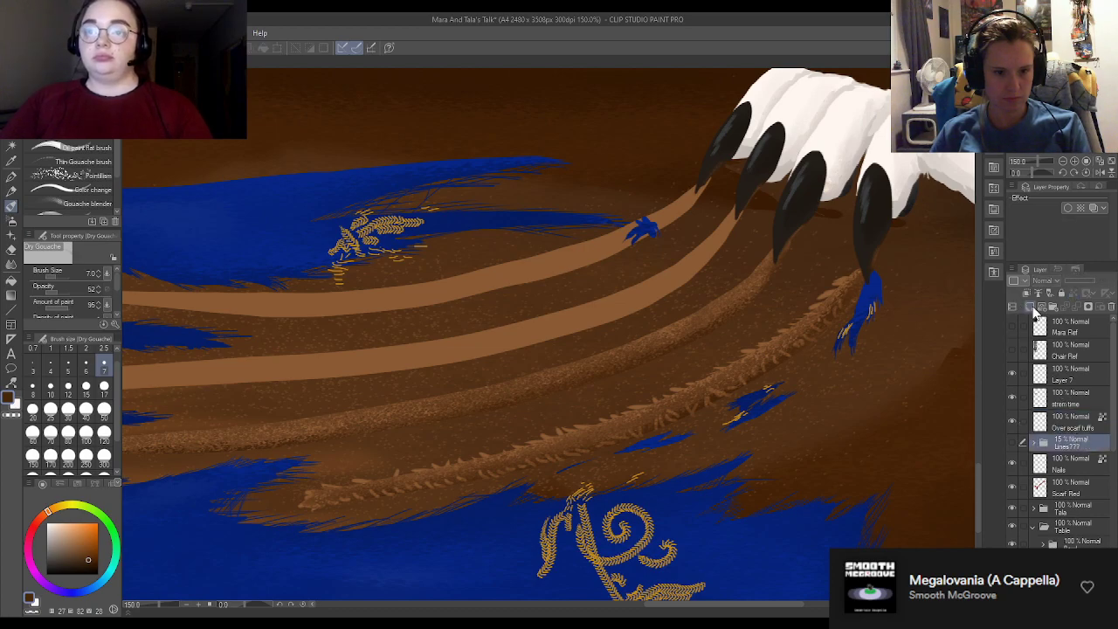
pyautogui.click(1024, 307)
# Step: Create a layer folder above Over scarf tuffs and name it Overlapping areas
pyautogui.click(1077, 421)
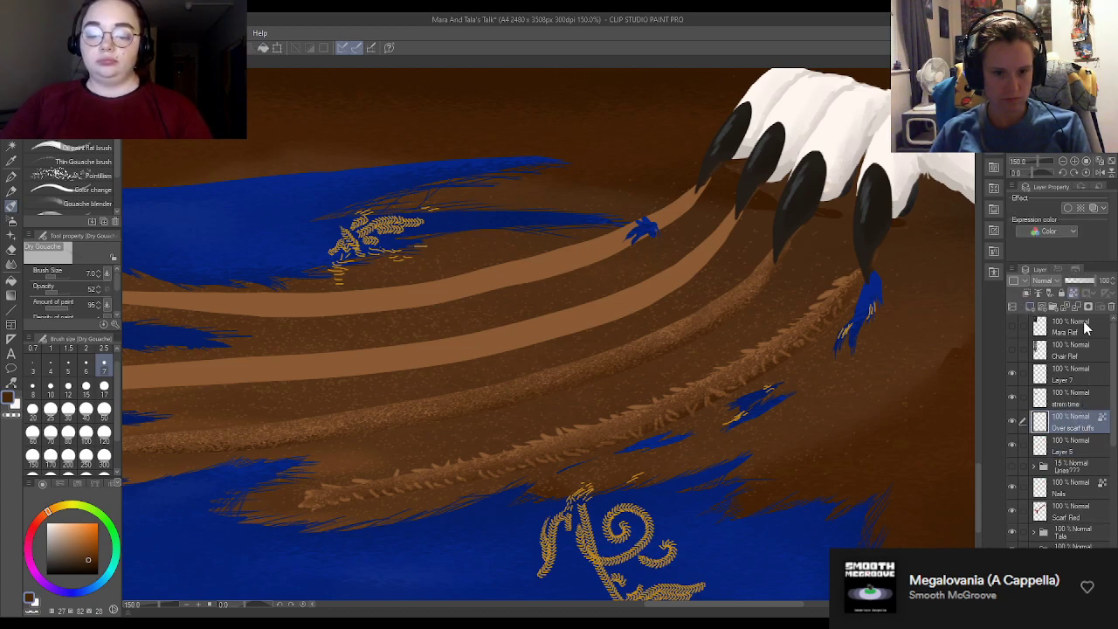
pyautogui.click(1053, 307)
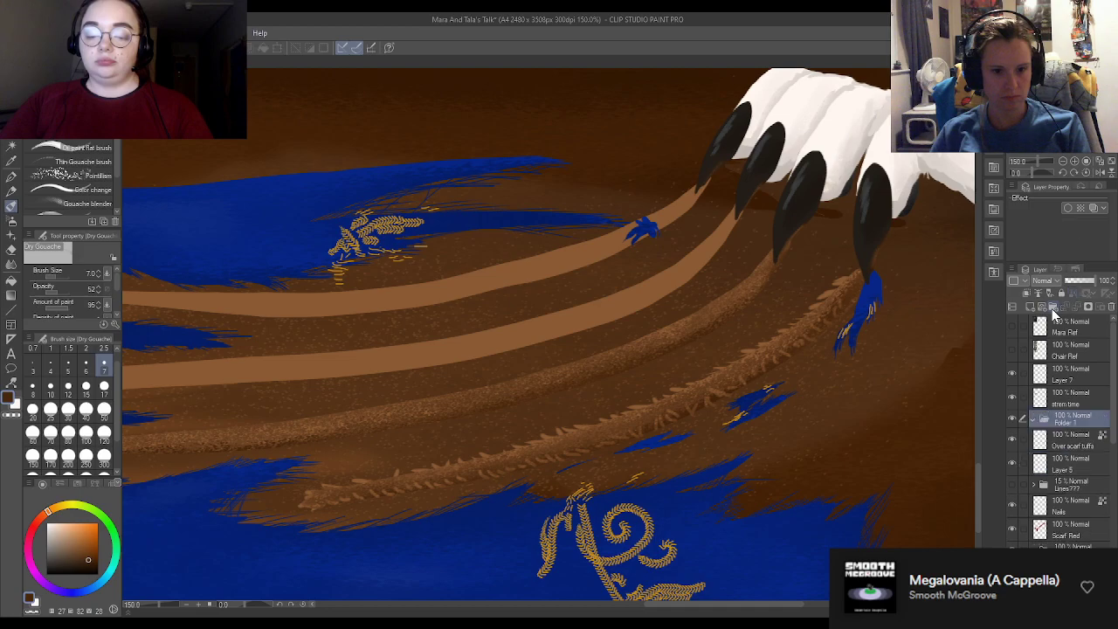
pyautogui.click(1054, 308)
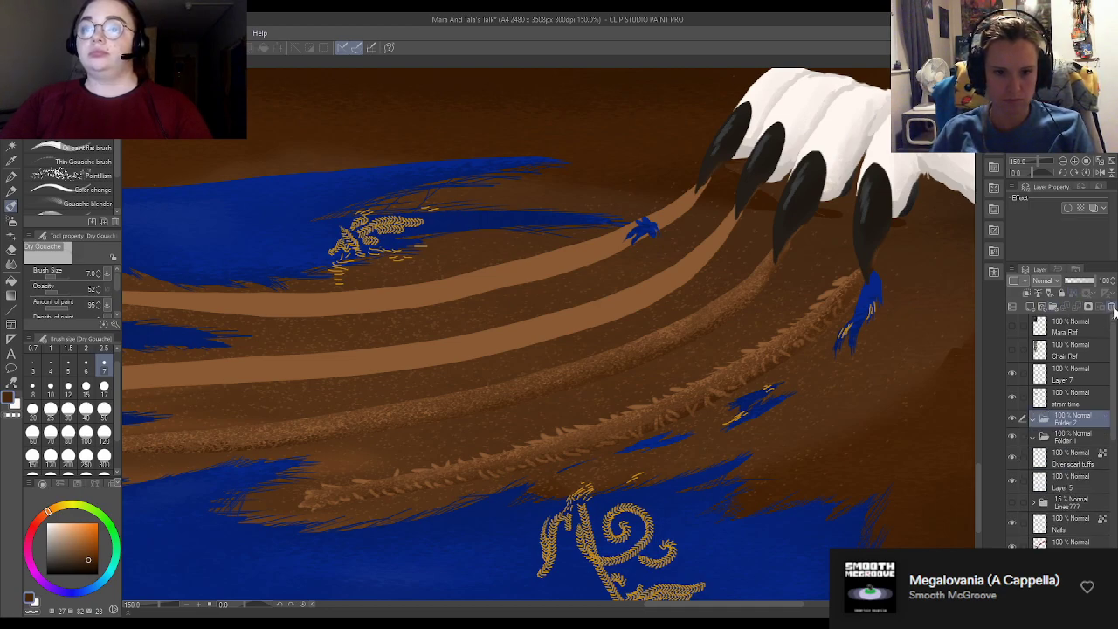
pyautogui.hotkey('ctrl', 'z')
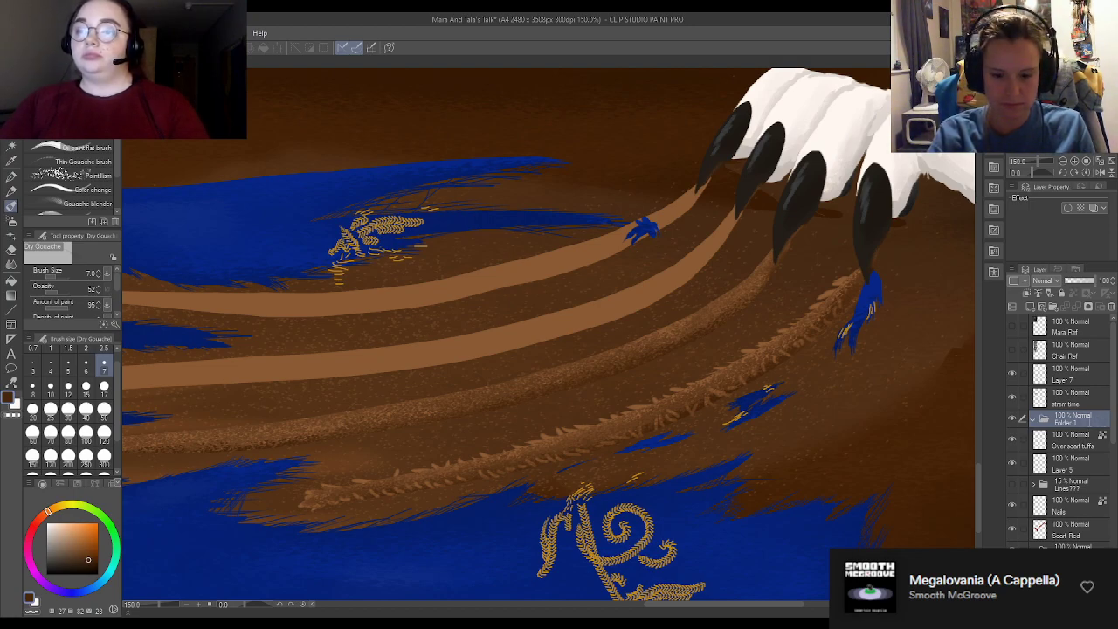
pyautogui.write('Overlapping areas')
pyautogui.press('Return')
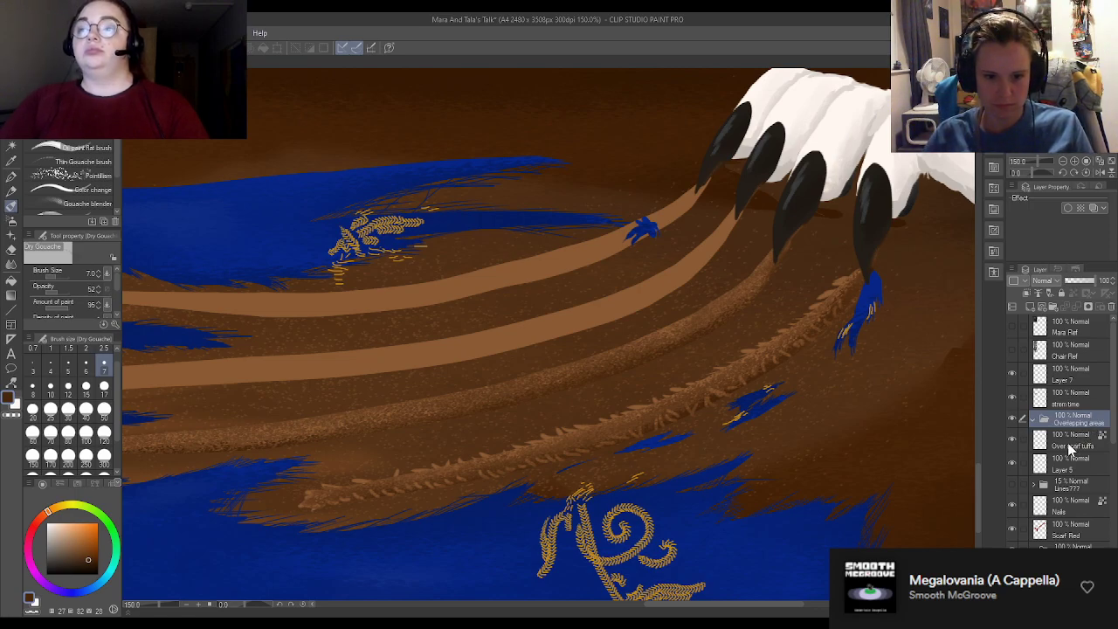
# Step: Move Over scarf tuffs and the new raster layer into the Overlapping areas folder, renaming the new layer Overlap TAble Cloth
pyautogui.moveTo(1070, 448); pyautogui.dragTo(1067, 422)
pyautogui.click(1069, 465)
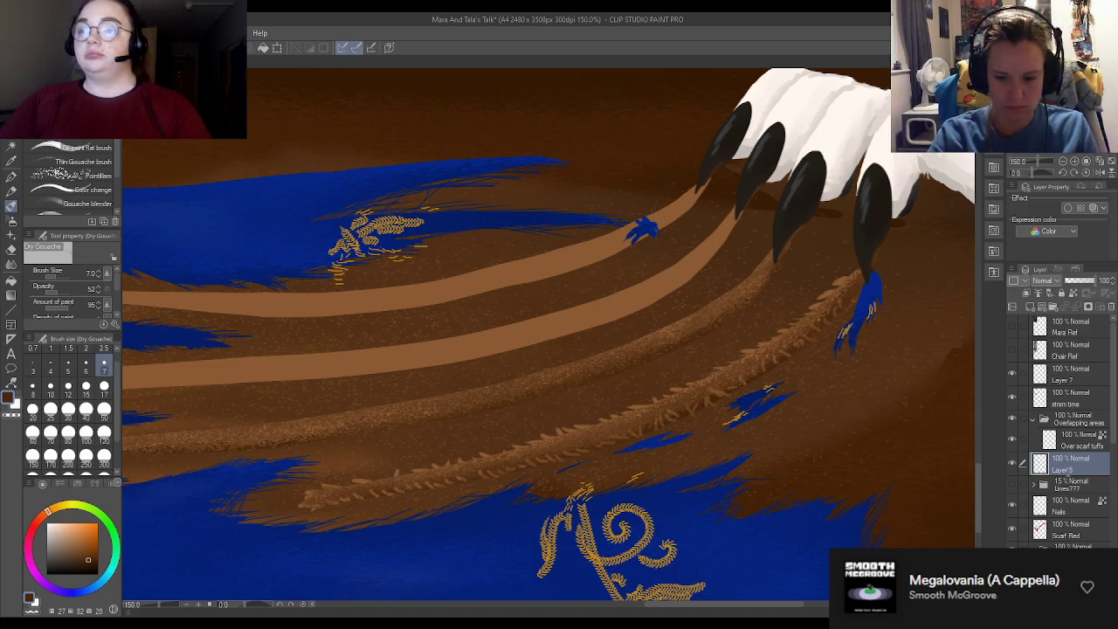
pyautogui.press('Return')
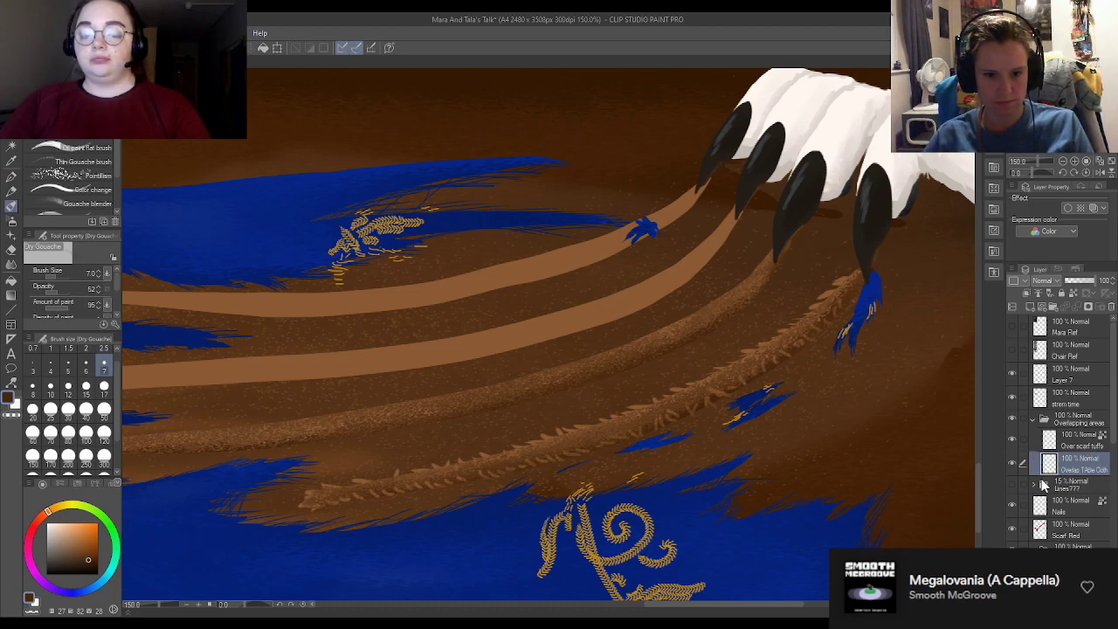
# Step: Lasso the torn blue scrap beneath the wolf's rightmost long claw, with the Table Cloth and Table Embroidery layers included in the layer selection
pyautogui.scroll(-5, 1057, 515)
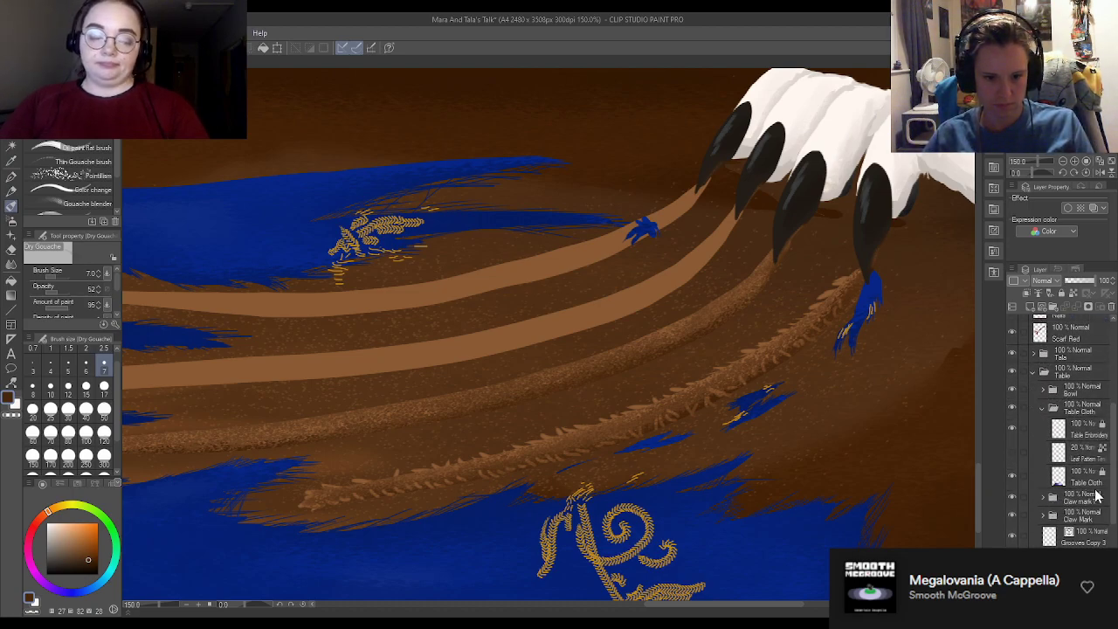
pyautogui.click(1092, 480)
pyautogui.click(14, 144)
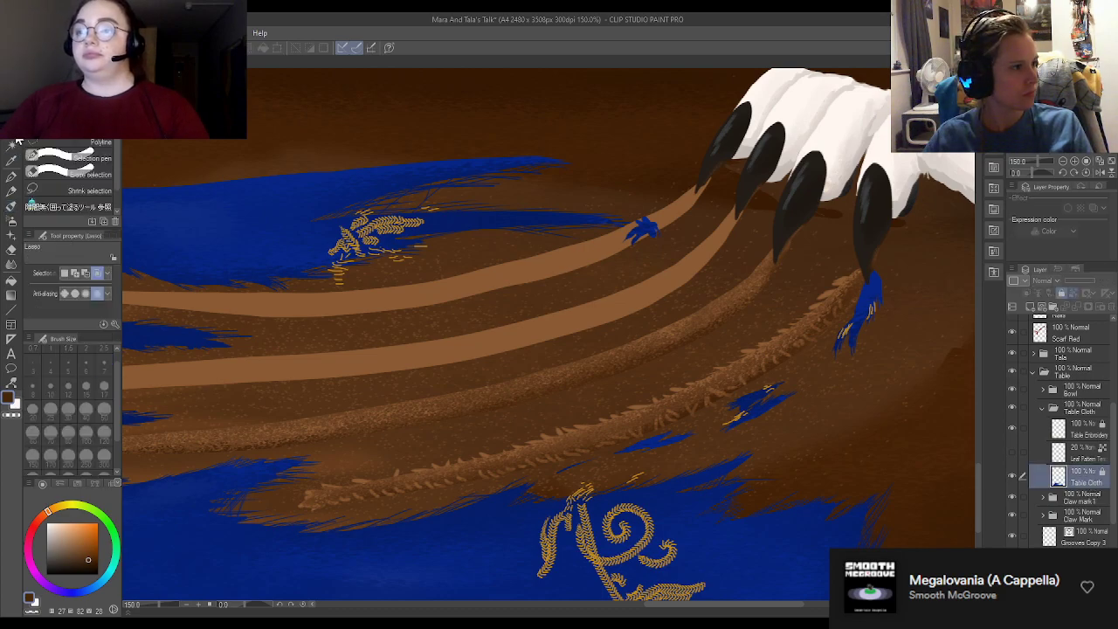
pyautogui.moveTo(893, 253)
pyautogui.mouseDown()
pyautogui.moveTo(844, 250)
pyautogui.moveTo(825, 290)
pyautogui.moveTo(823, 361)
pyautogui.moveTo(896, 367)
pyautogui.moveTo(908, 306)
pyautogui.moveTo(880, 252)
pyautogui.mouseUp()
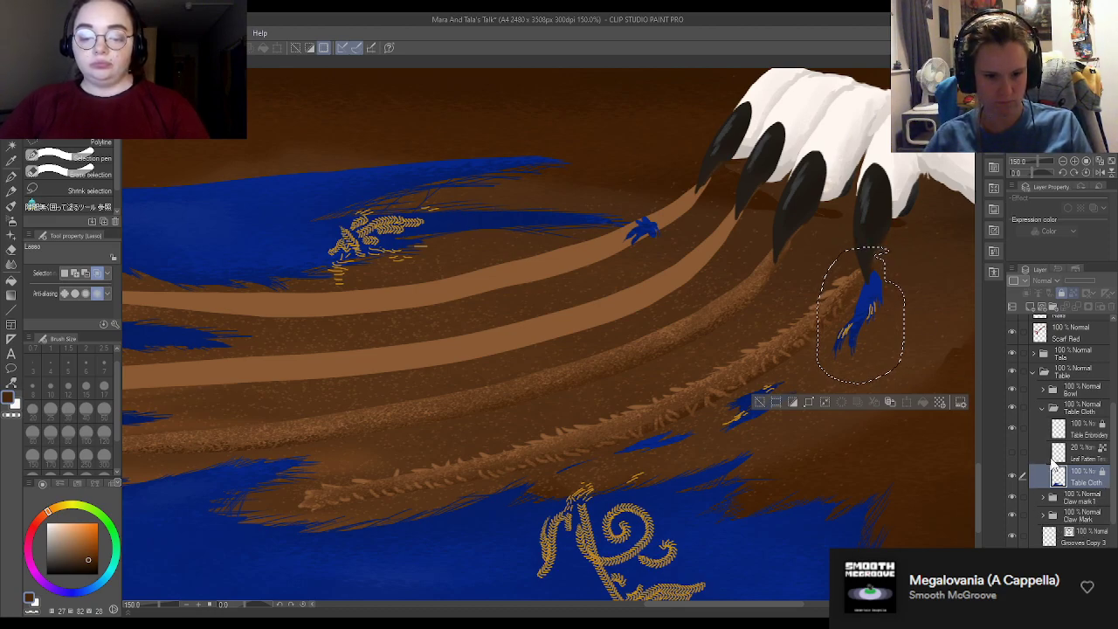
pyautogui.keyDown('shift'); pyautogui.click(1089, 436); pyautogui.keyUp('shift')
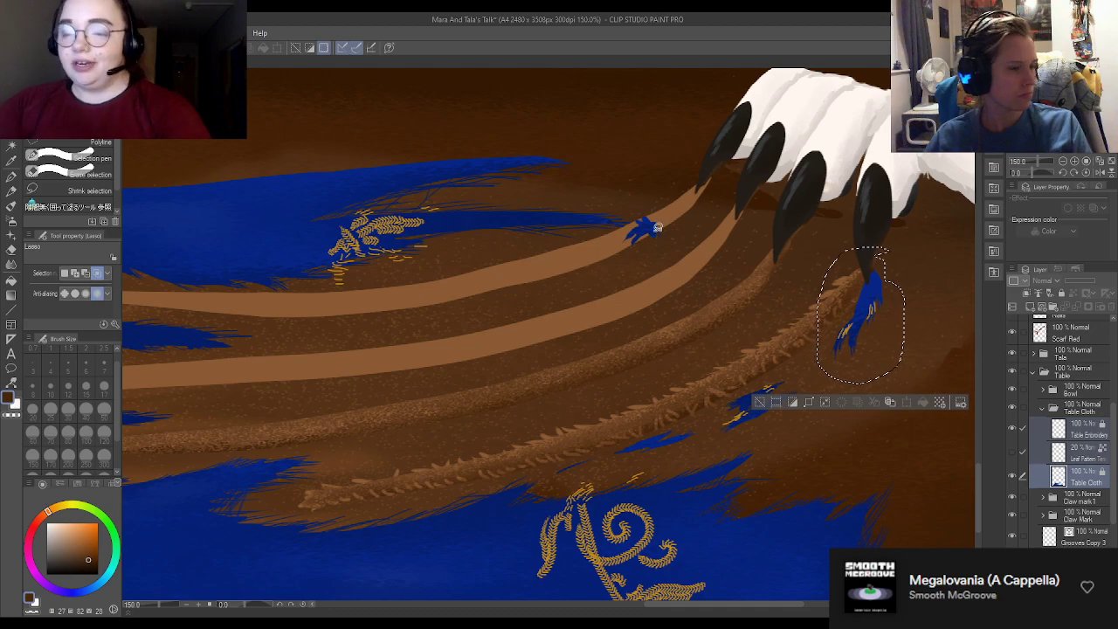
# Step: Paste the lassoed cloth and embroidery pieces as copies directly above Overlap TAble Cloth in the Overlapping areas folder
pyautogui.hotkey('ctrl', '-')
pyautogui.scroll(5, 1057, 470)
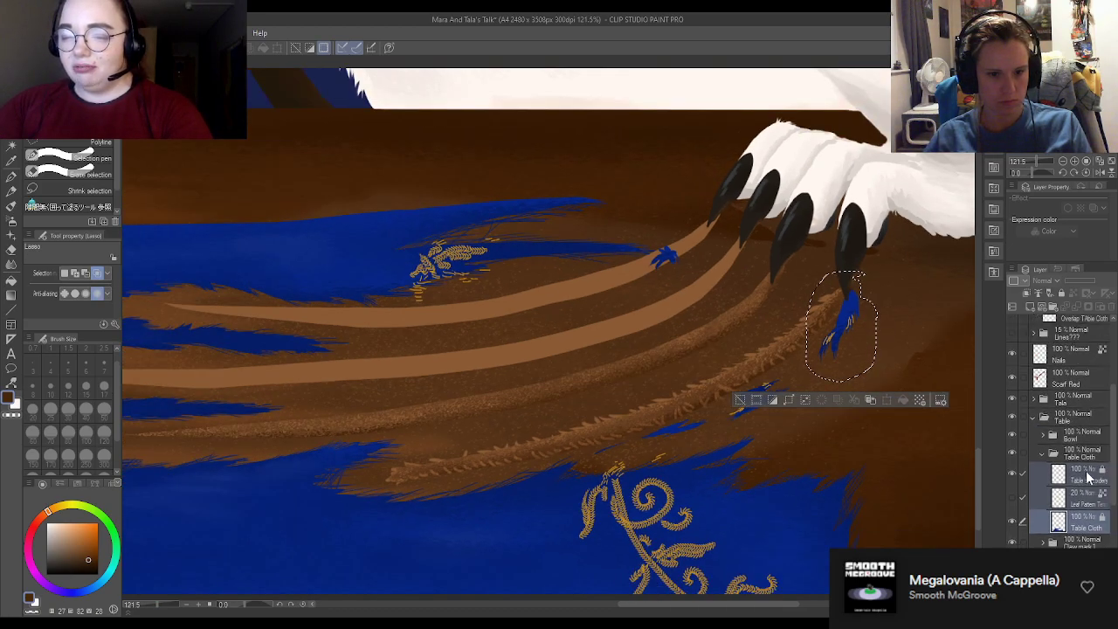
pyautogui.scroll(3, 1057, 469)
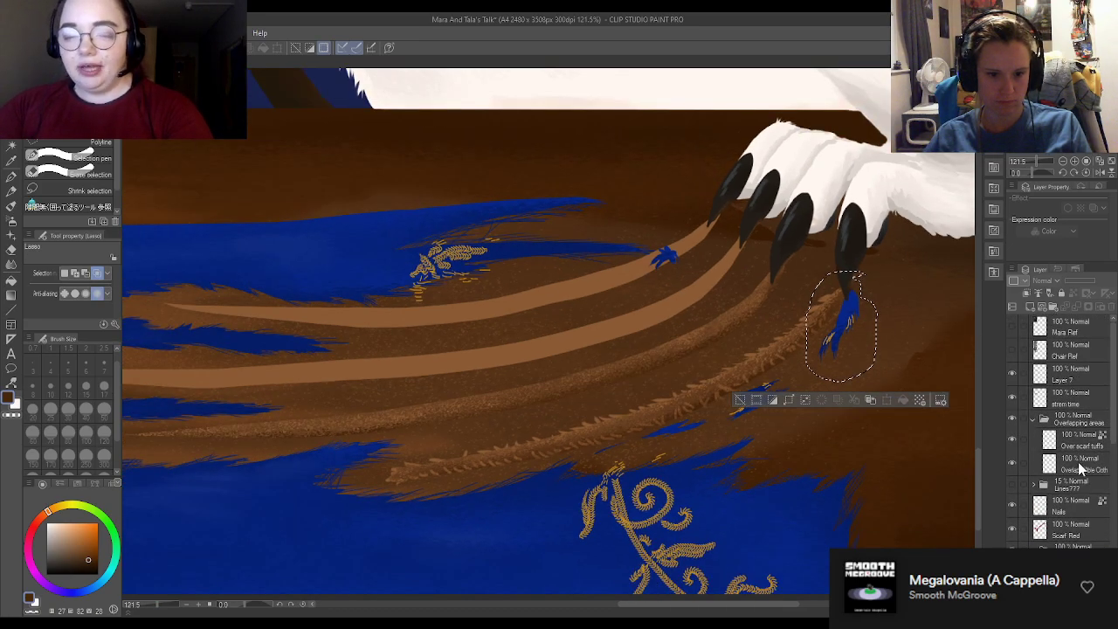
pyautogui.click(1080, 464)
pyautogui.scroll(-5, 873, 515)
pyautogui.scroll(4, 926, 529)
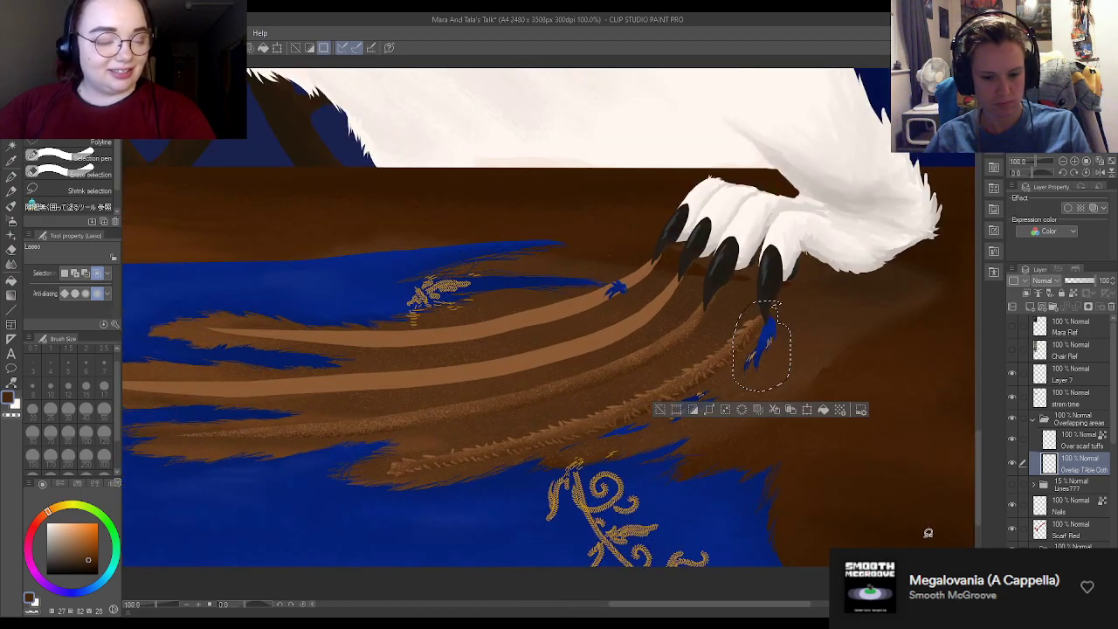
pyautogui.hotkey('ctrl', 'v')
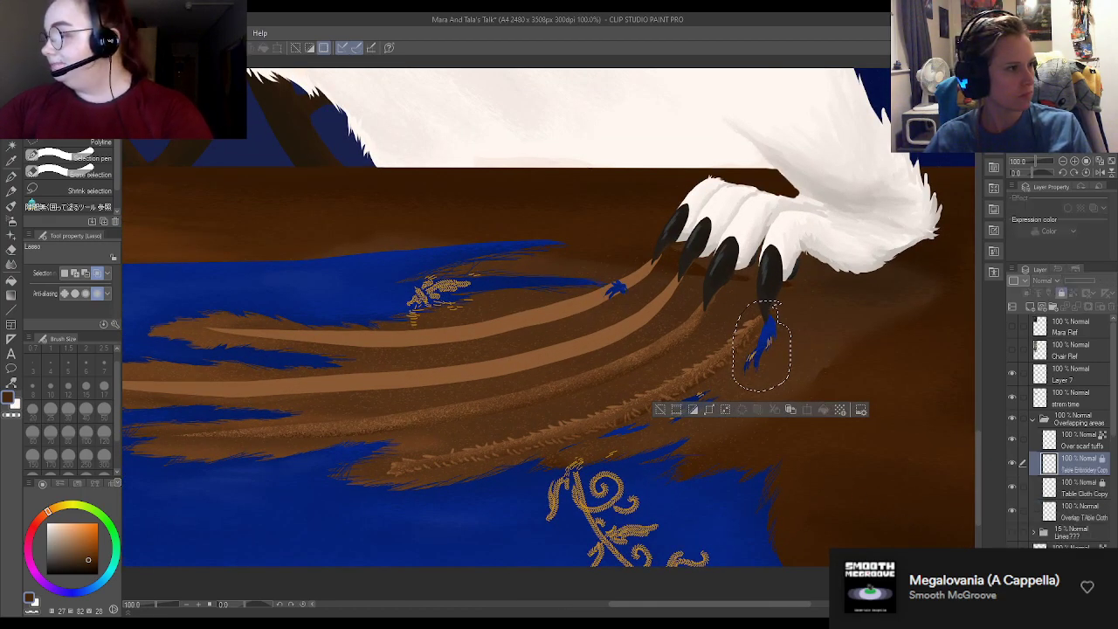
# Step: Try to move the copied cloth and embroidery layers with the Move layer tool, and clear the lasso selection
pyautogui.press('k')
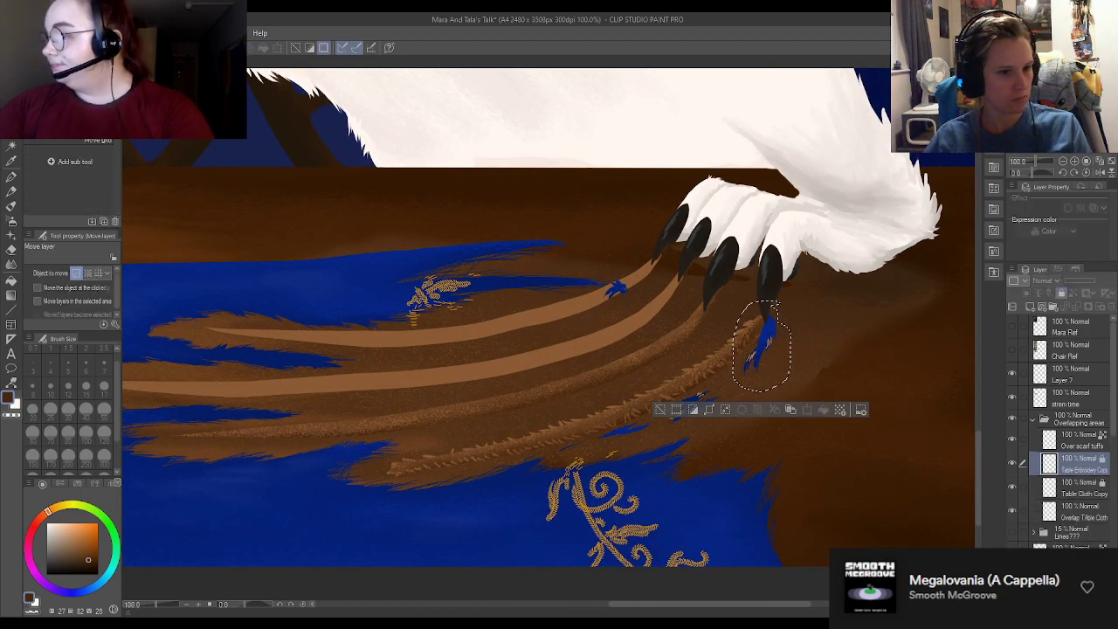
pyautogui.click(1099, 517)
pyautogui.click(1083, 486)
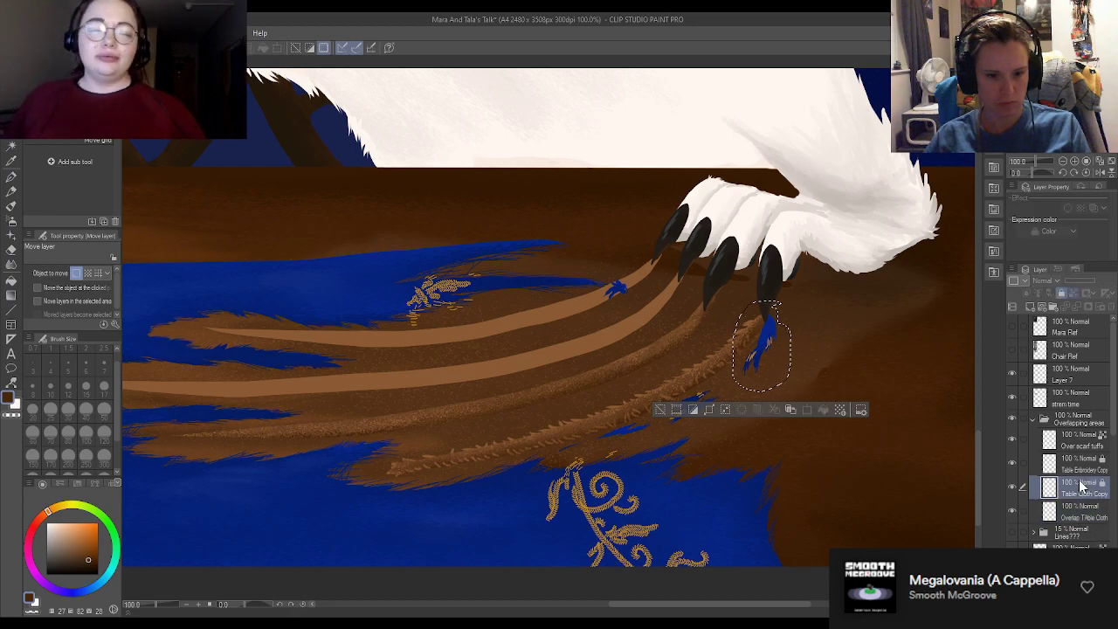
pyautogui.scroll(5, 771, 355)
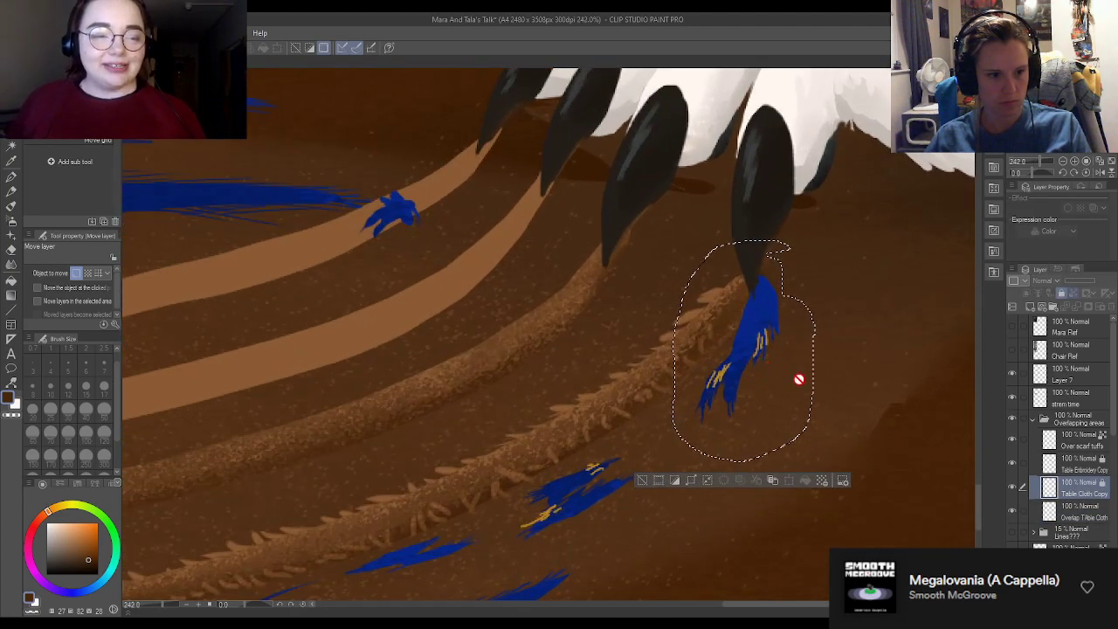
pyautogui.click(1064, 469)
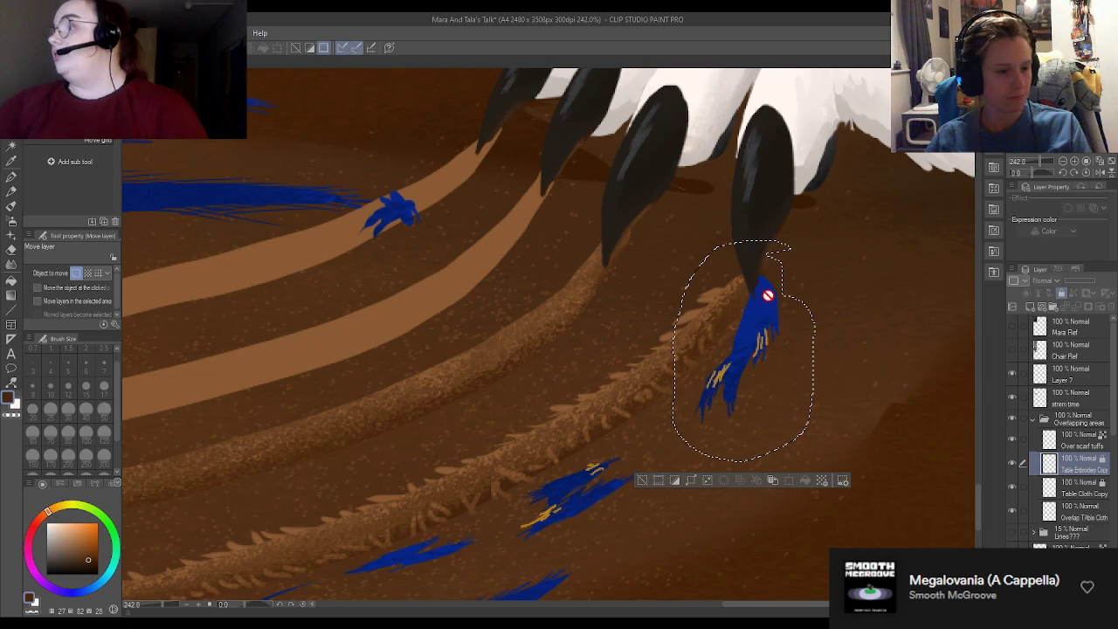
pyautogui.press('m')
pyautogui.hotkey('ctrl', 'd')
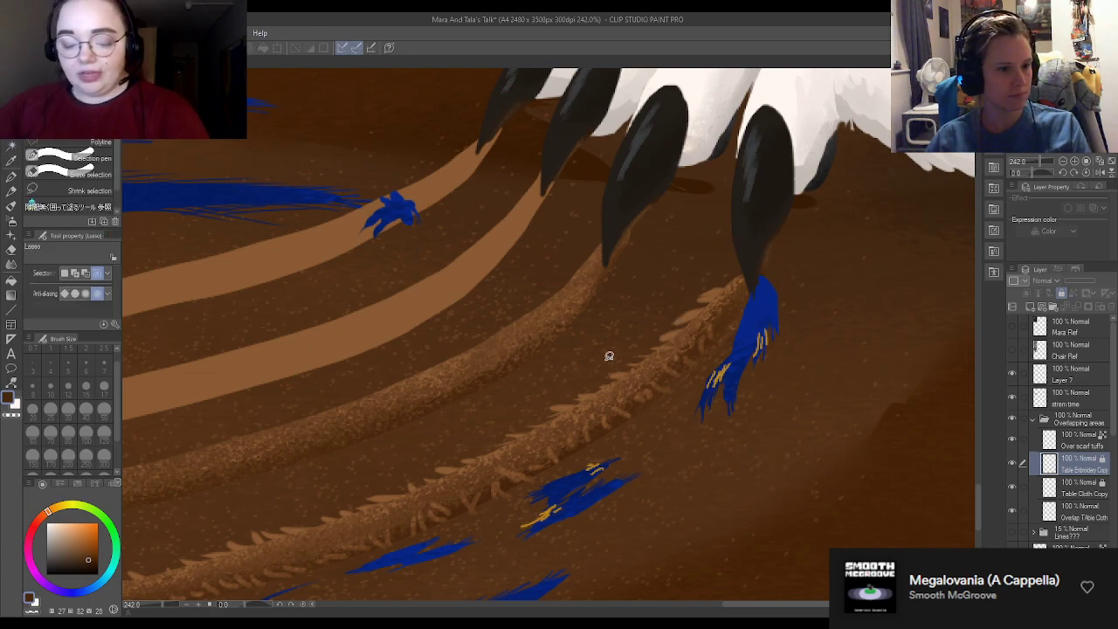
# Step: Unlock the Table Embroidery Copy and Table Cloth Copy layers and test moving the pasted scrap
pyautogui.press('k')
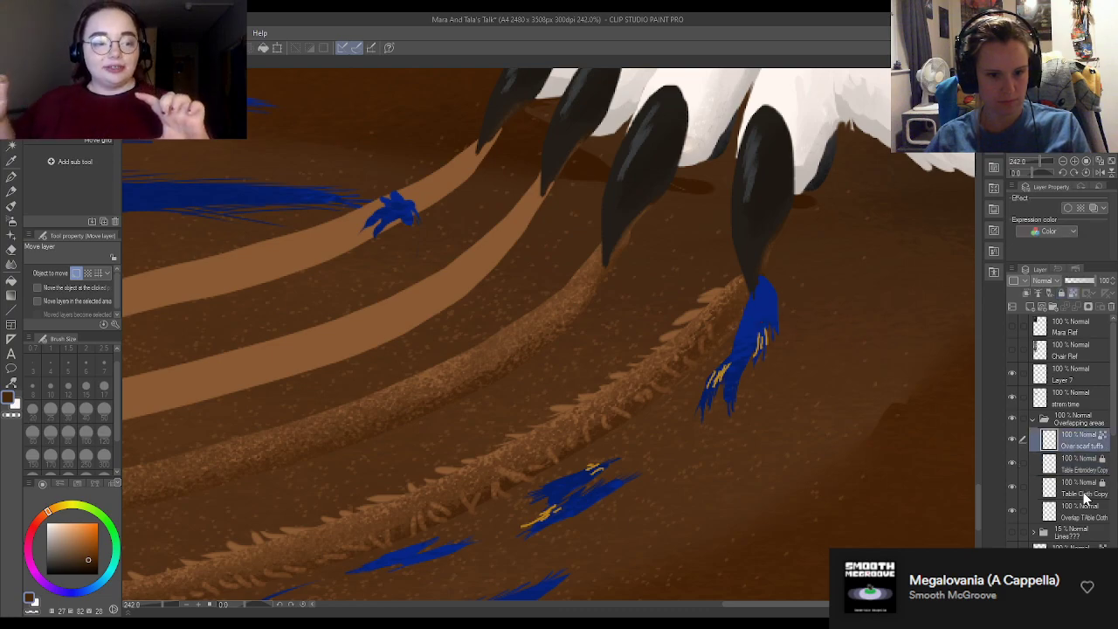
pyautogui.click(1080, 488)
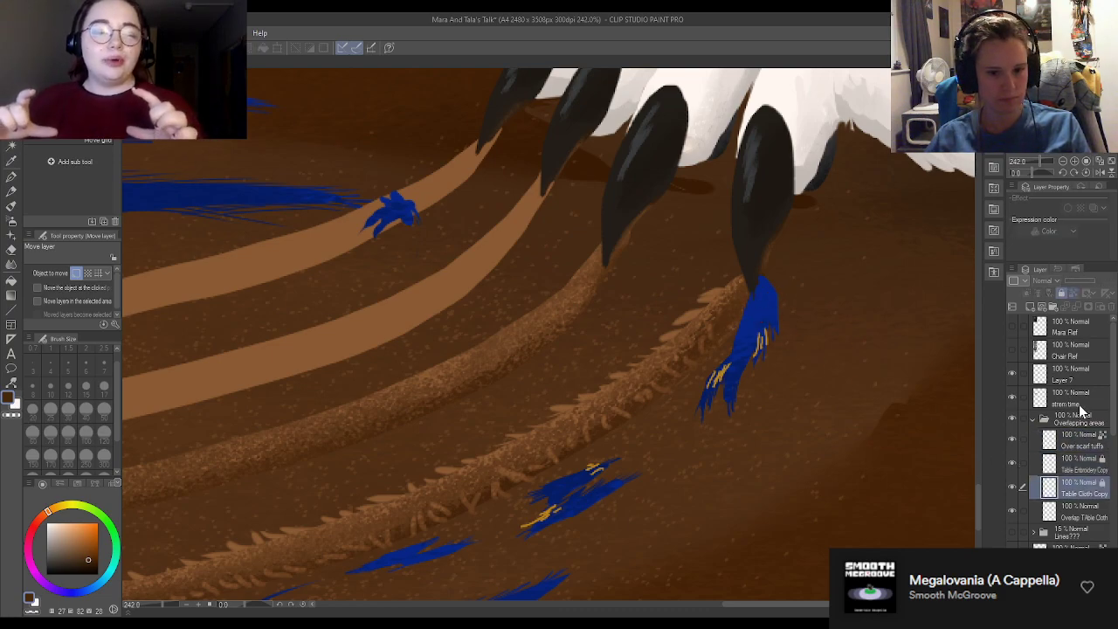
pyautogui.click(1104, 466)
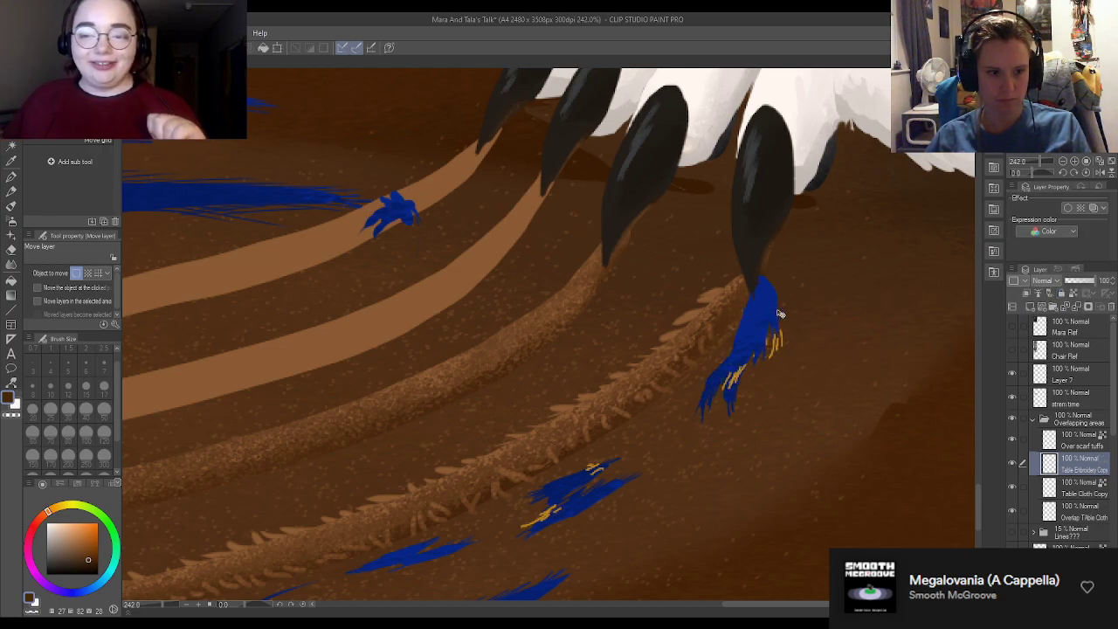
pyautogui.click(1097, 482)
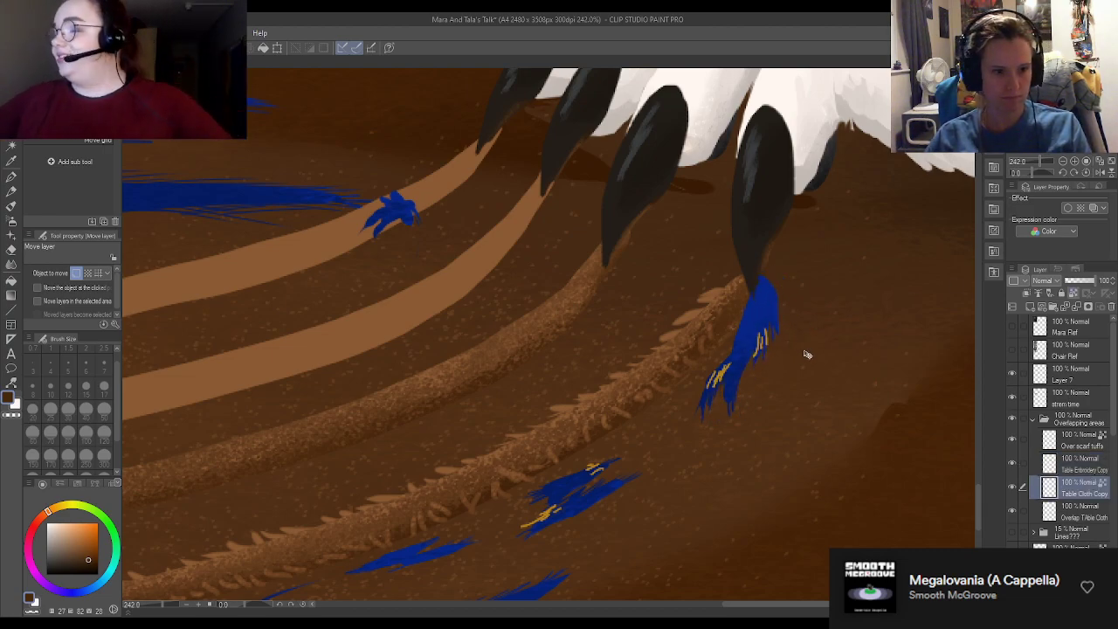
# Step: Set up the G-pen with the scrap's blue colour and unlock transparent pixels on Table Cloth Copy
pyautogui.scroll(-4, 807, 354)
pyautogui.scroll(6, 846, 317)
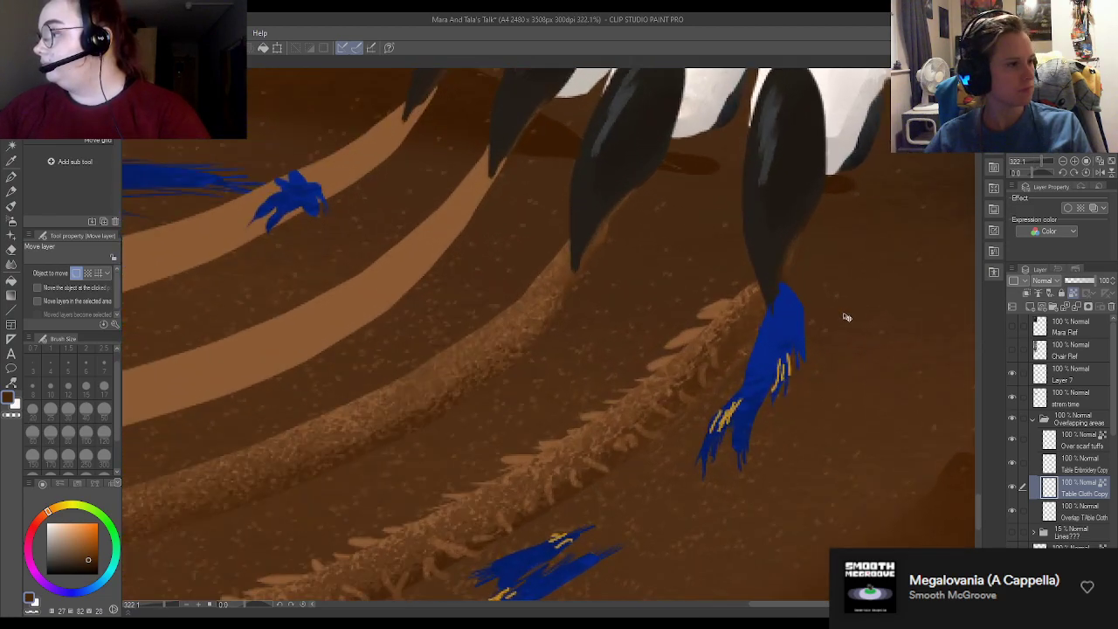
pyautogui.press('p')
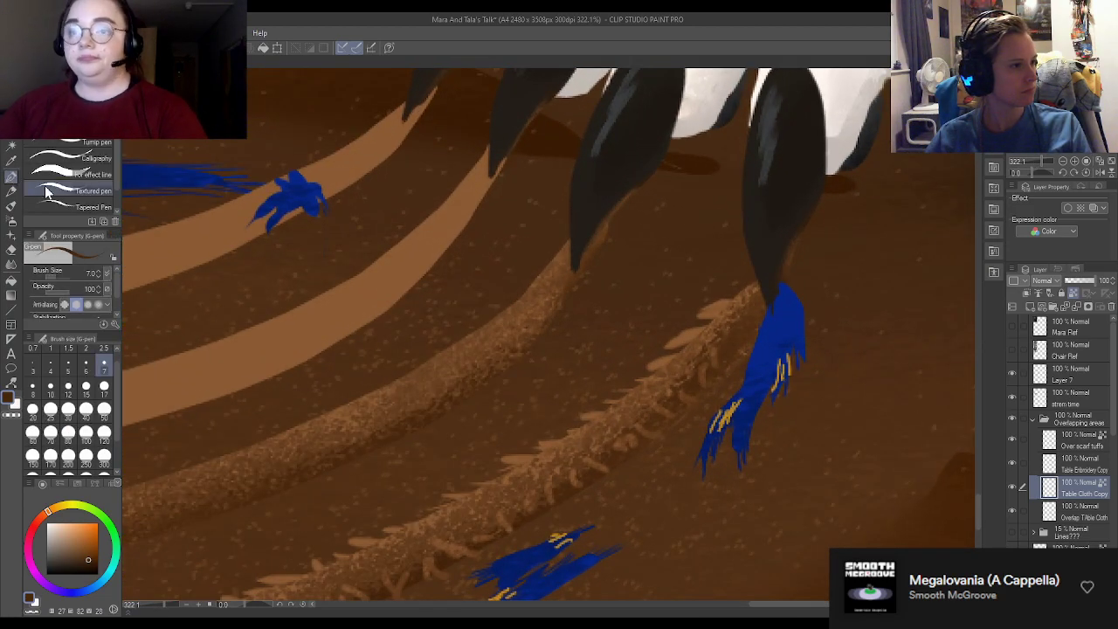
pyautogui.keyDown('alt'); pyautogui.click(767, 304); pyautogui.keyUp('alt')
pyautogui.scroll(3, 812, 313)
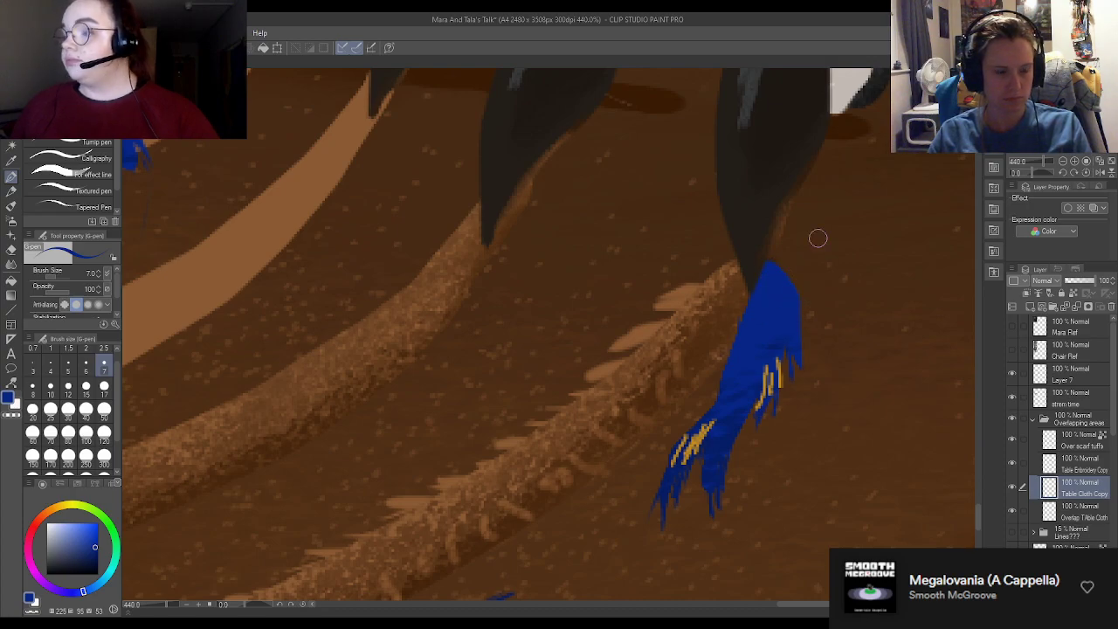
pyautogui.scroll(-2, 792, 250)
pyautogui.scroll(3, 792, 250)
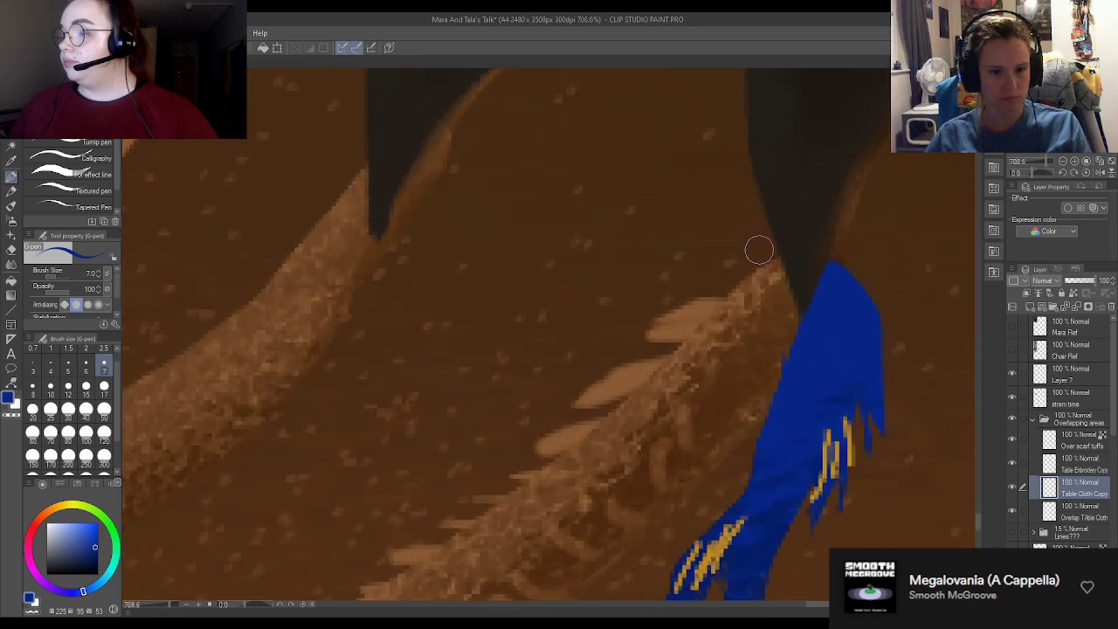
# Step: Make the original Table Cloth layer in the Table Cloth folder active and unlock it for painting
pyautogui.scroll(-10, 1057, 449)
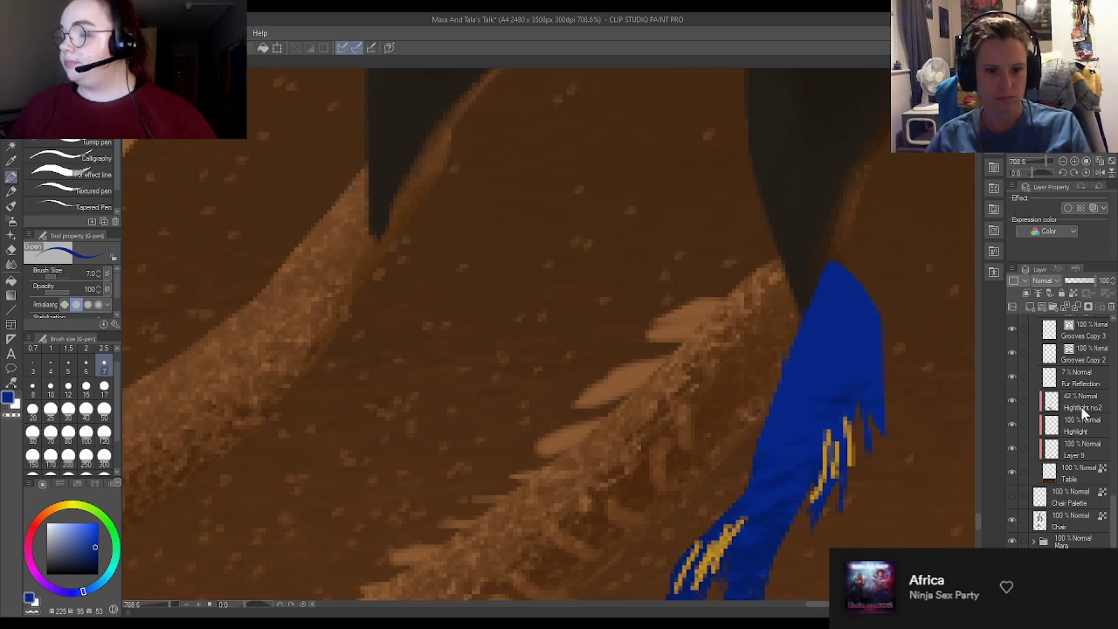
pyautogui.scroll(-10, 1083, 415)
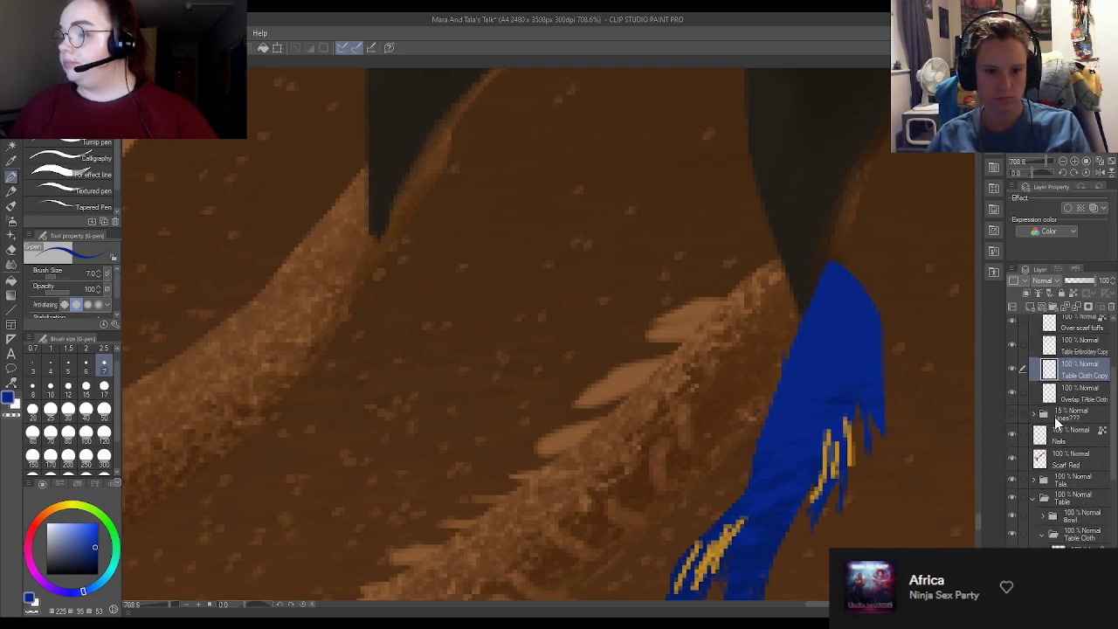
pyautogui.scroll(2, 1059, 419)
pyautogui.scroll(-5, 1048, 393)
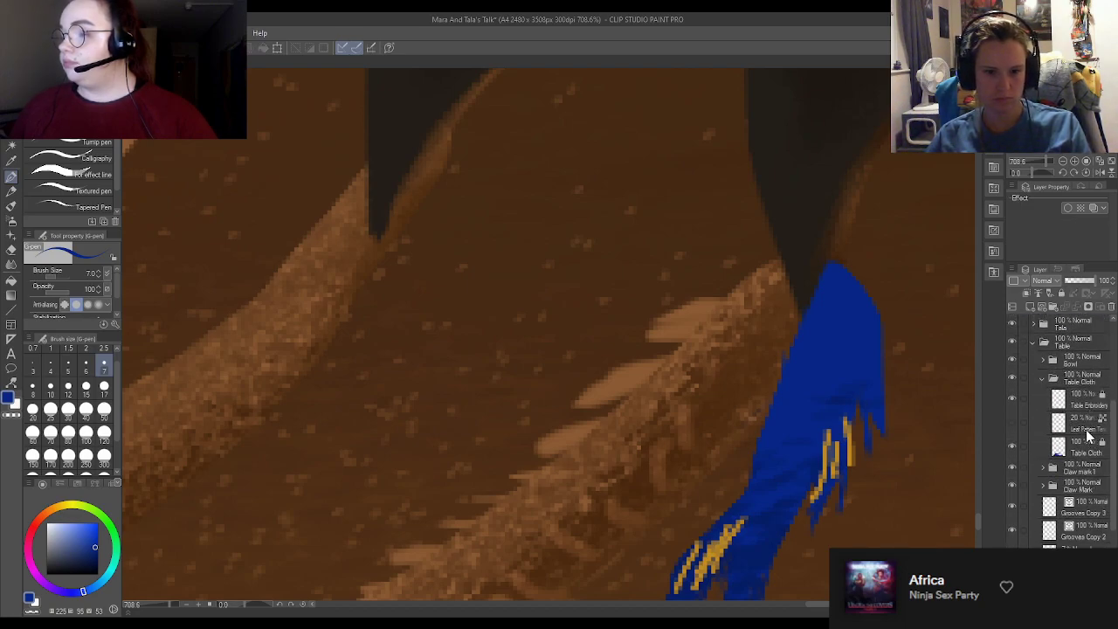
pyautogui.click(1076, 451)
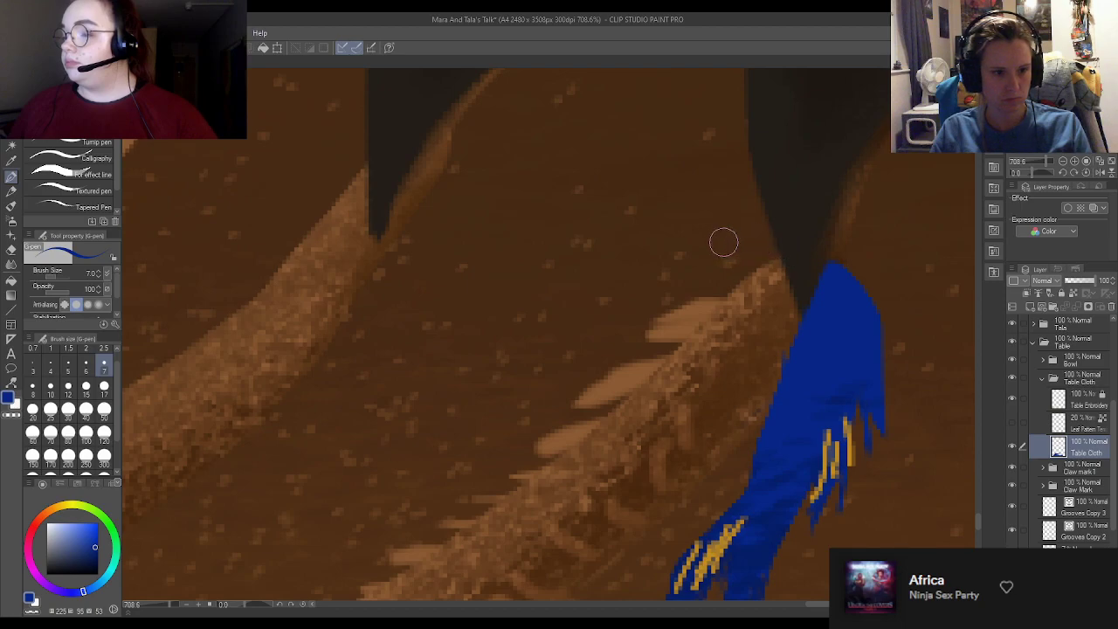
# Step: Paint a small frayed blue cloth tuft behind the rightmost long claw's tip, erasing its upper strands and adding lower ones
pyautogui.moveTo(757, 251)
pyautogui.mouseDown()
pyautogui.moveTo(780, 246)
pyautogui.moveTo(761, 220)
pyautogui.moveTo(792, 245)
pyautogui.moveTo(727, 254)
pyautogui.mouseUp()
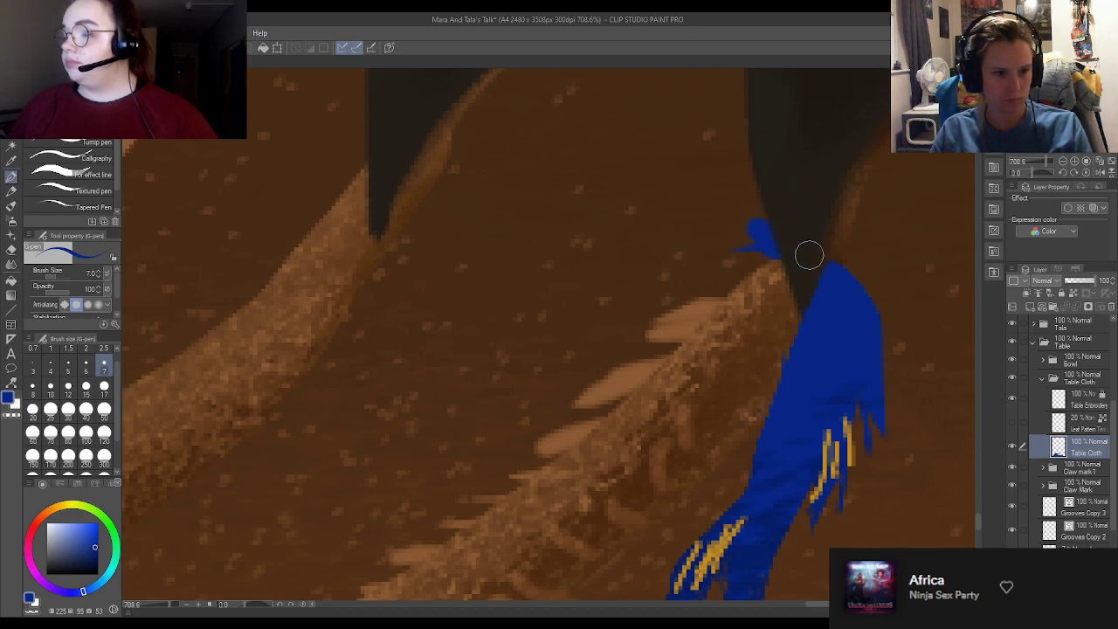
pyautogui.moveTo(741, 192); pyautogui.dragTo(786, 252)
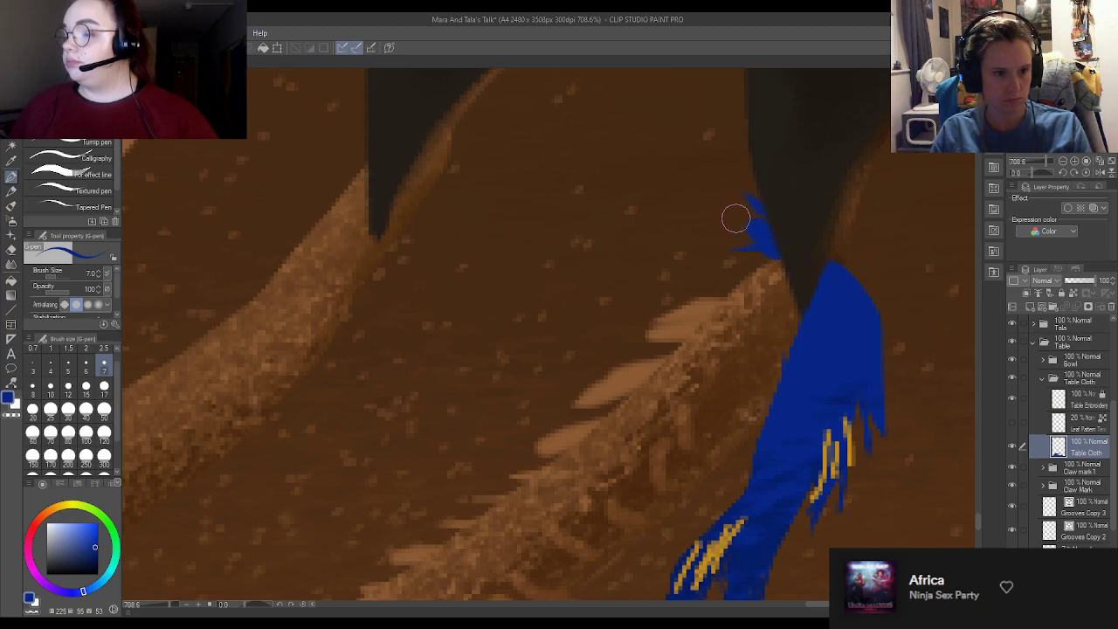
pyautogui.moveTo(736, 219)
pyautogui.mouseDown()
pyautogui.moveTo(812, 277)
pyautogui.moveTo(780, 276)
pyautogui.mouseUp()
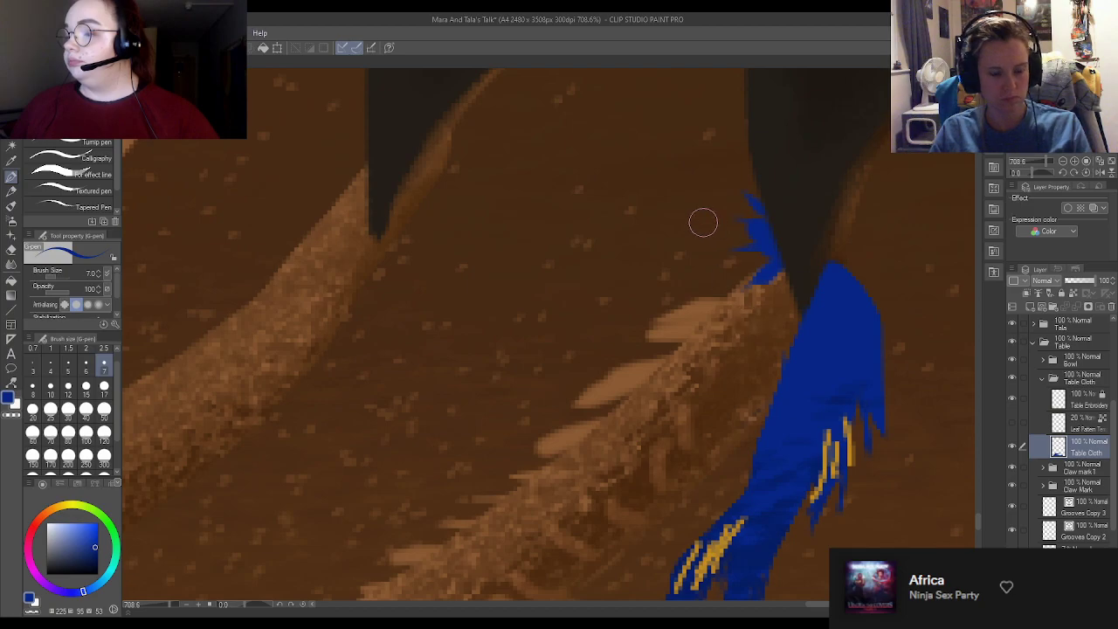
pyautogui.press('e')
pyautogui.moveTo(747, 199)
pyautogui.mouseDown()
pyautogui.moveTo(781, 187)
pyautogui.moveTo(759, 183)
pyautogui.mouseUp()
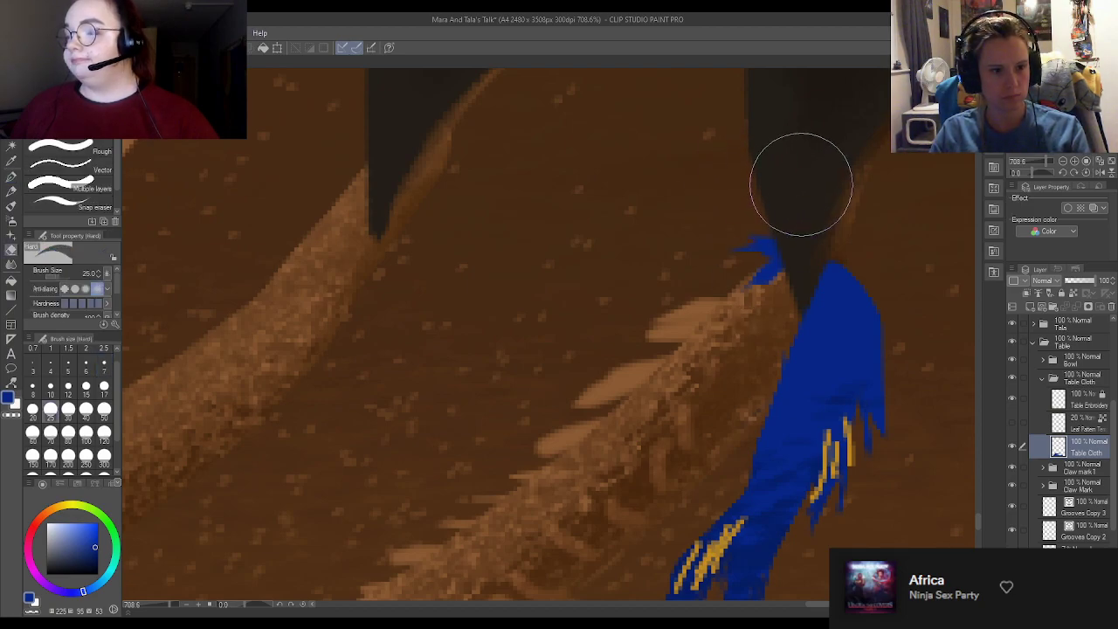
pyautogui.press('p')
pyautogui.moveTo(755, 248); pyautogui.dragTo(781, 250)
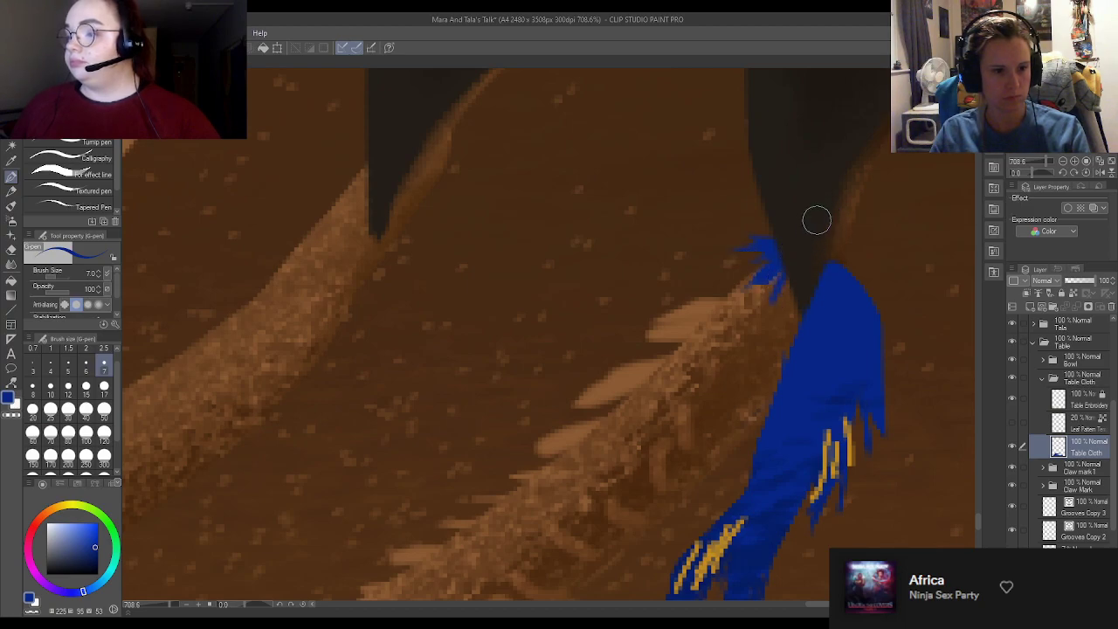
pyautogui.scroll(-2, 861, 221)
pyautogui.scroll(-6, 862, 221)
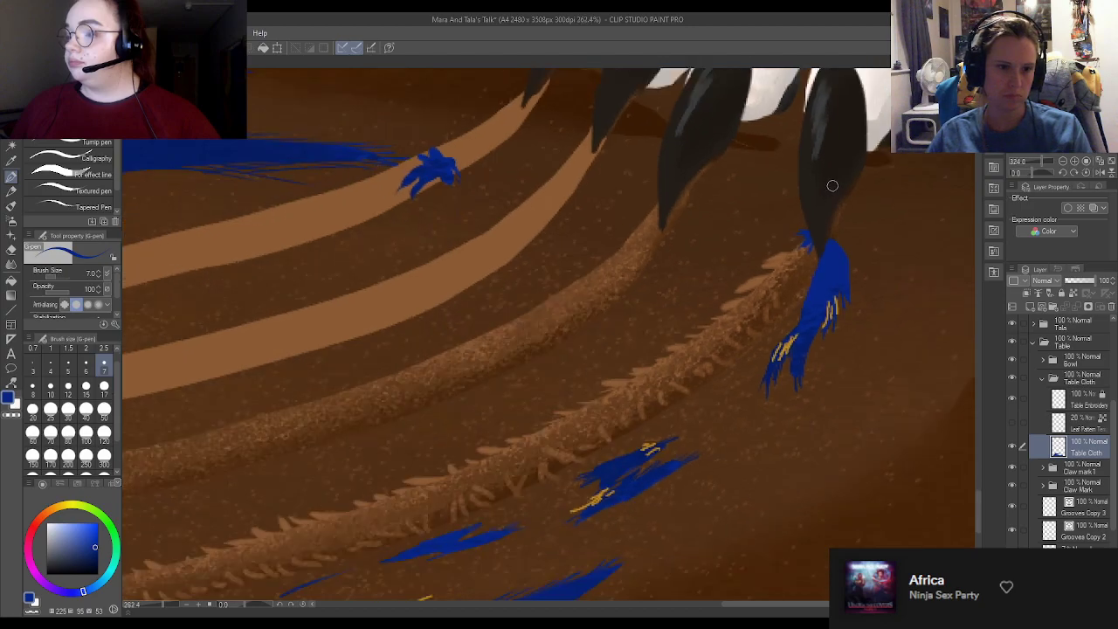
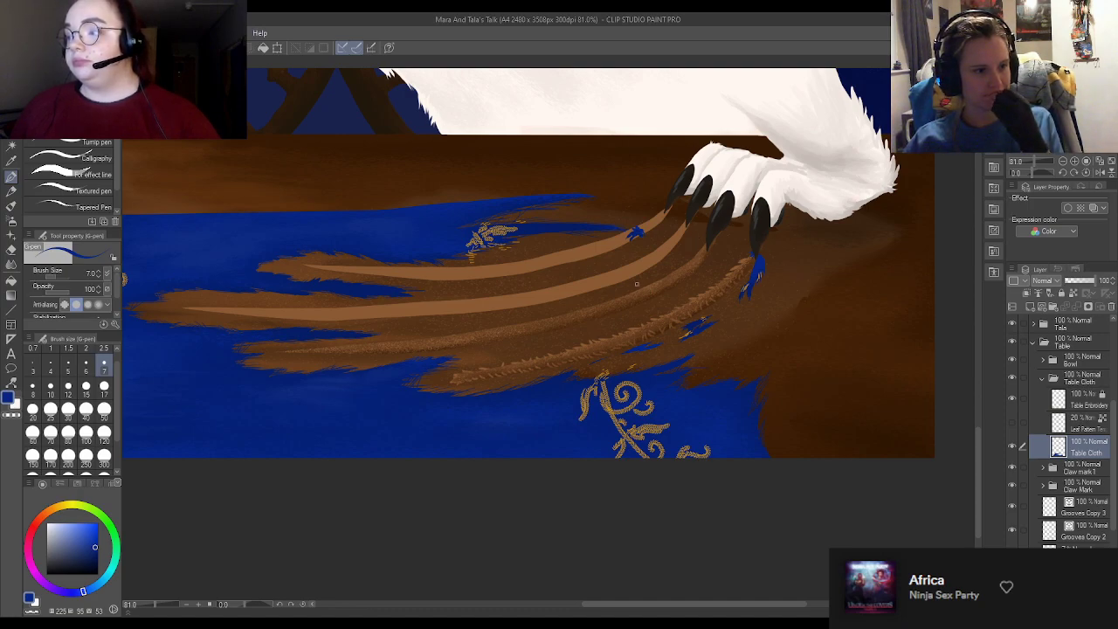
pyautogui.scroll(-1, 600, 210)
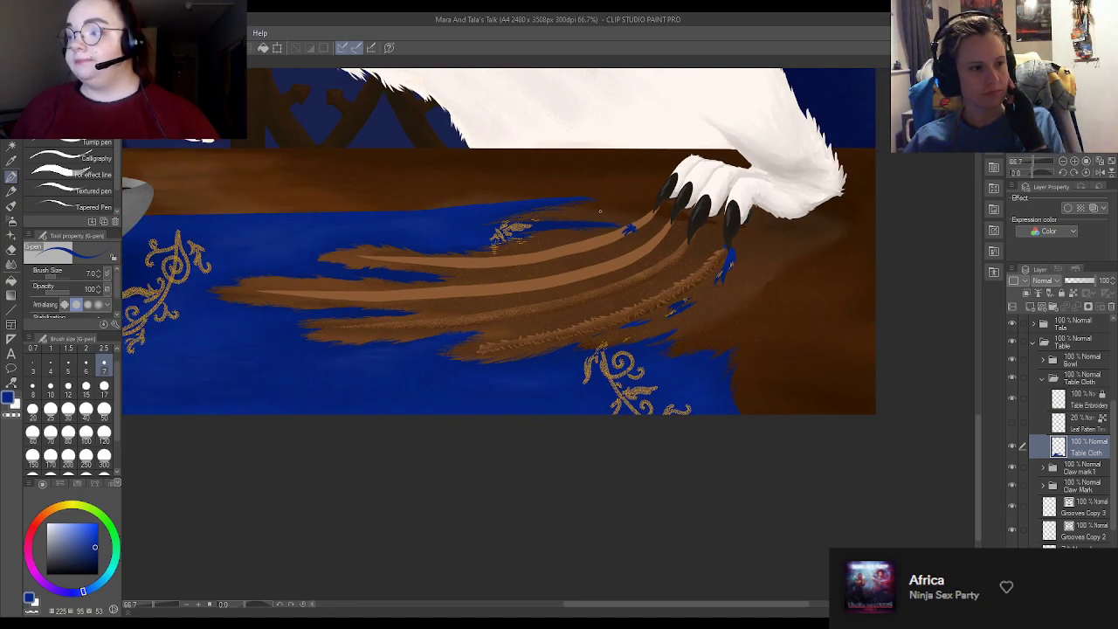
pyautogui.scroll(-1, 600, 210)
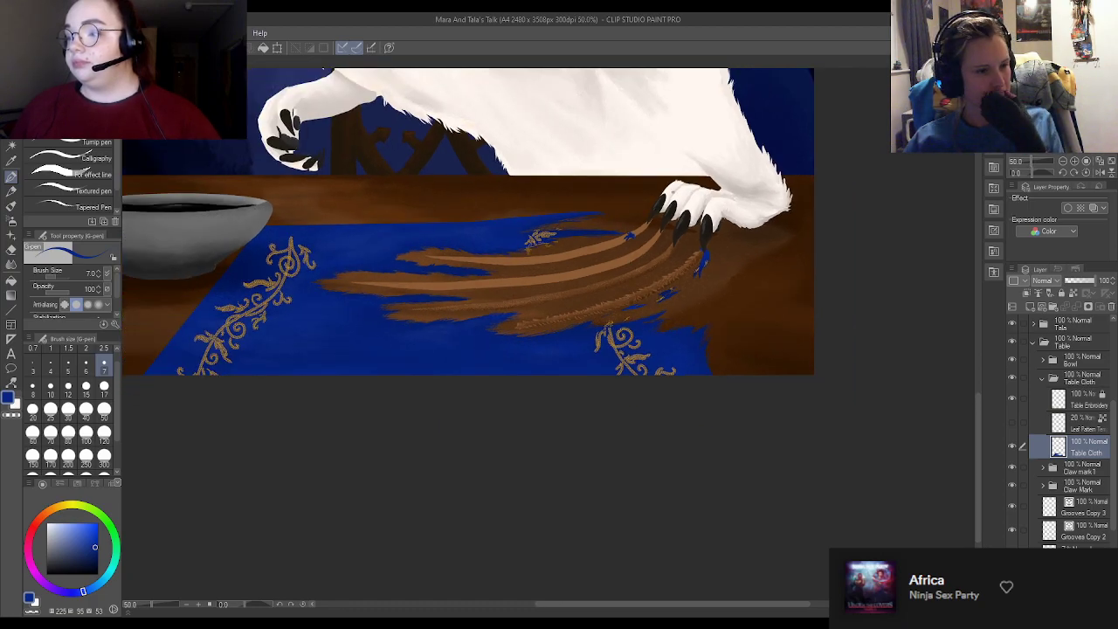
pyautogui.scroll(4, 629, 236)
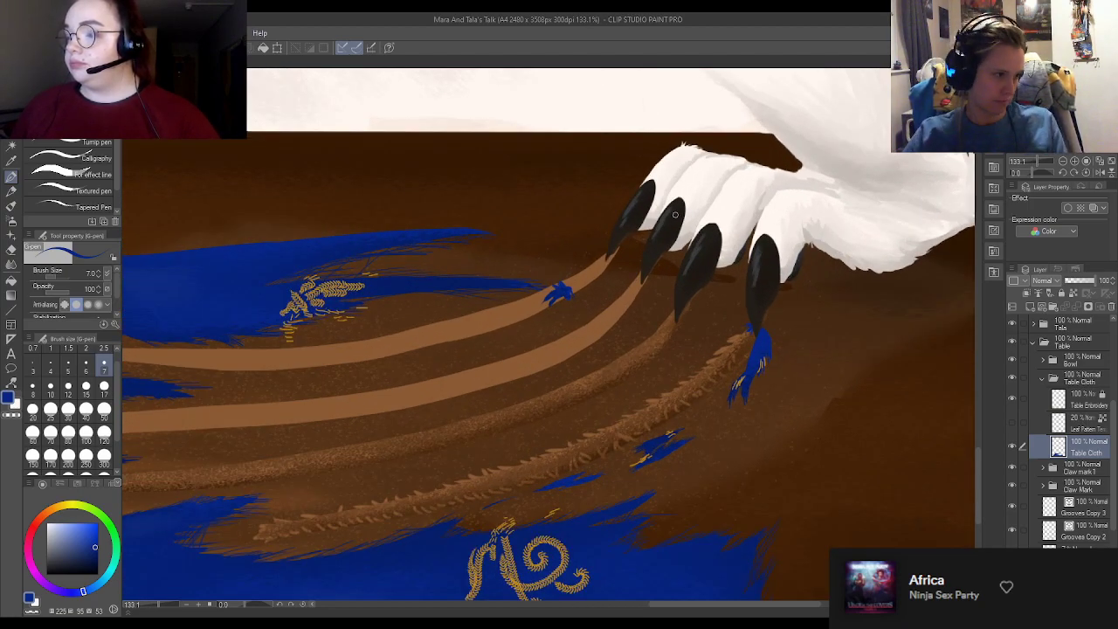
# Step: Set the G-pen brush size to 17 and collapse the Table Cloth folder
pyautogui.click(104, 385)
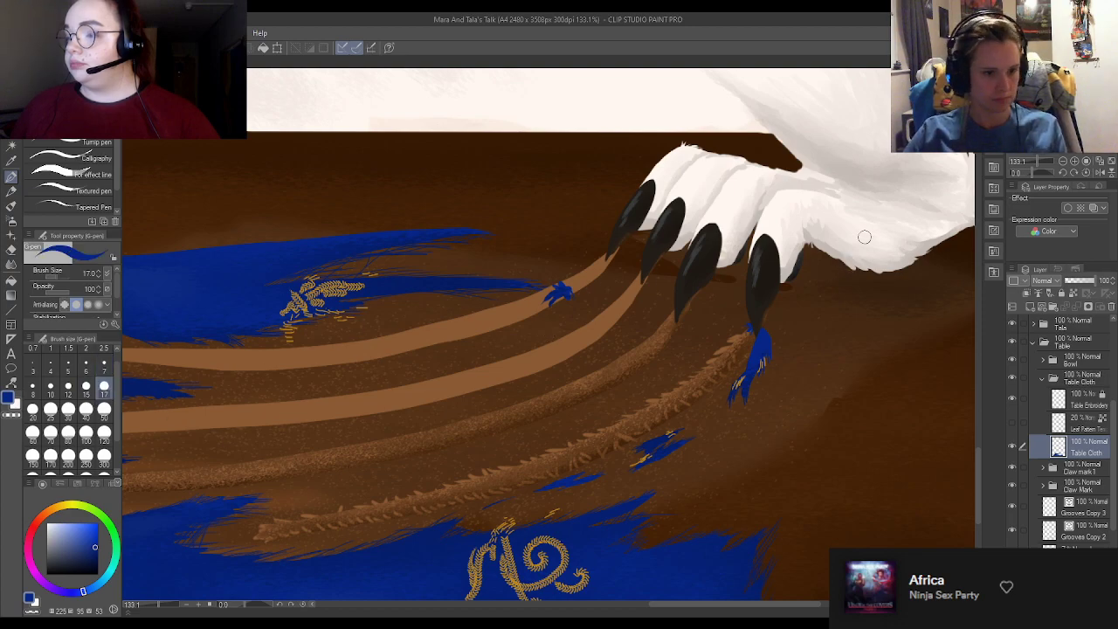
pyautogui.scroll(-4, 880, 233)
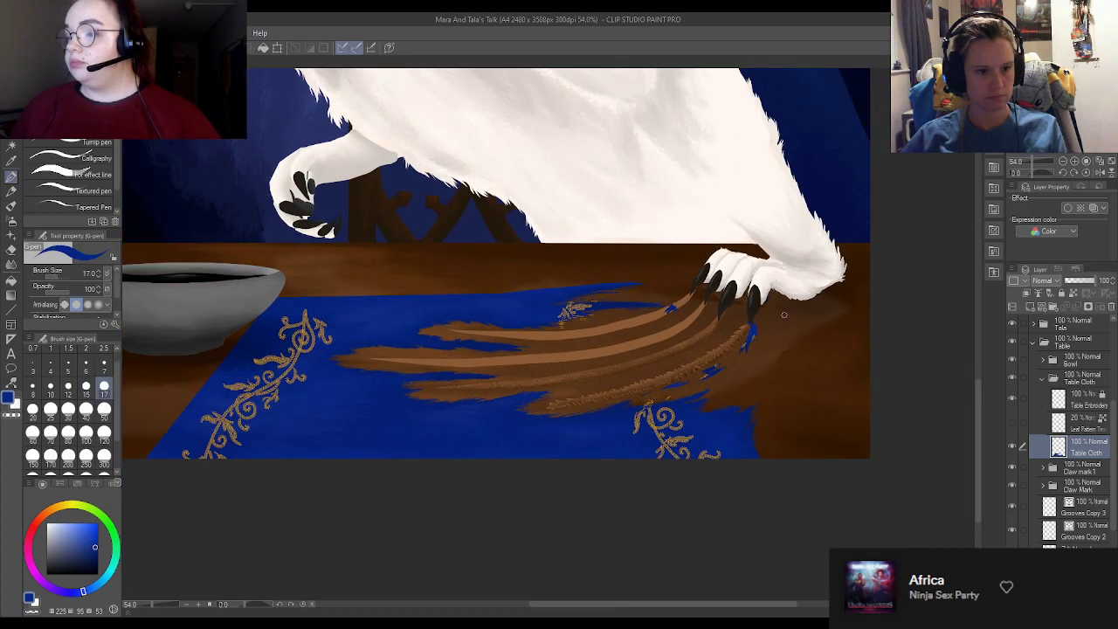
pyautogui.scroll(2, 783, 302)
pyautogui.scroll(-3, 783, 302)
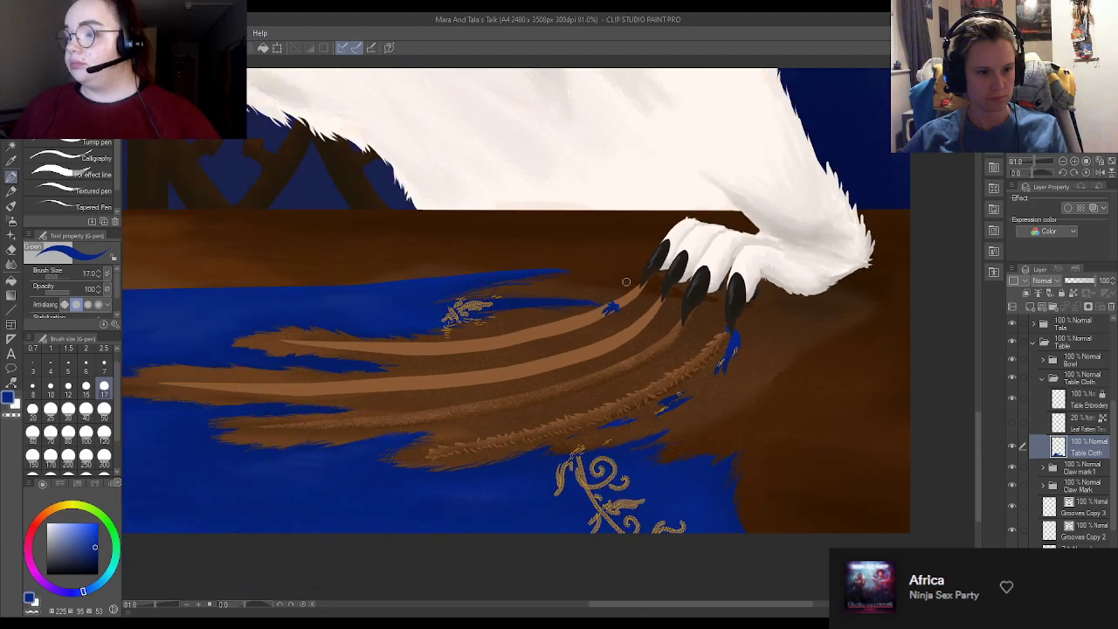
pyautogui.click(1043, 383)
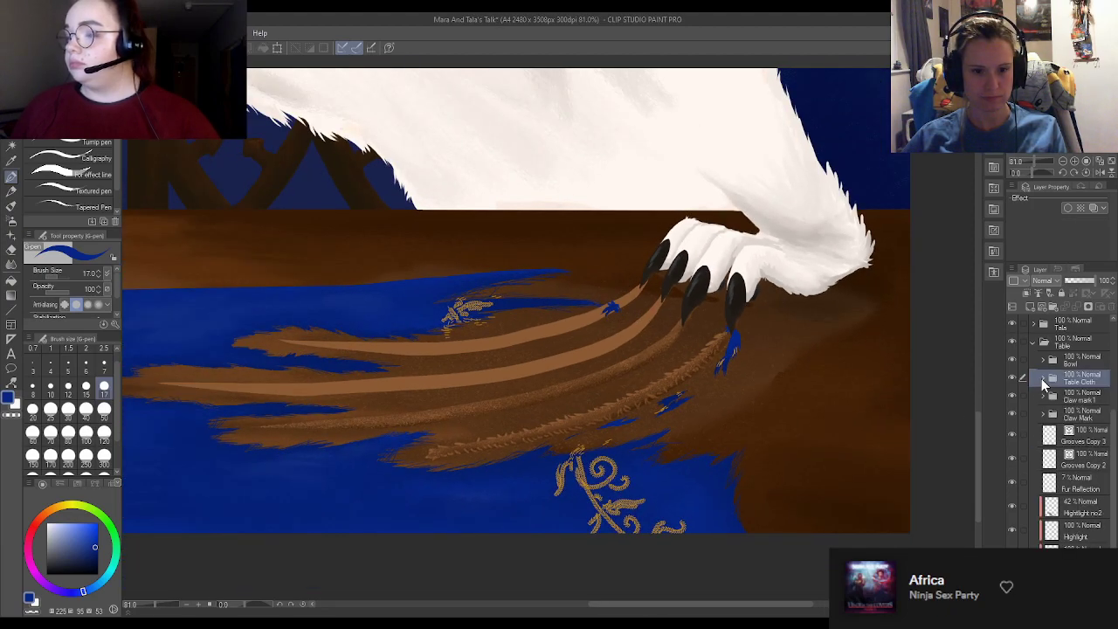
# Step: Rename the two claw mark folders Claw Mark 1 and Claw mark2, and toggle their visibility to check which grooves they hold
pyautogui.click(1086, 446)
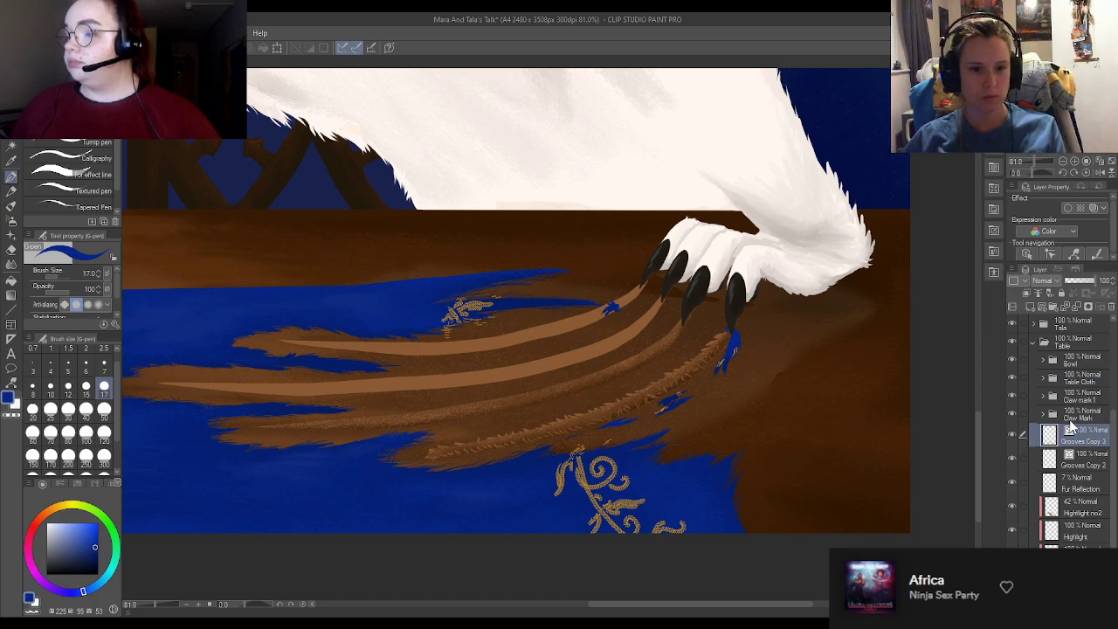
pyautogui.click(1090, 415)
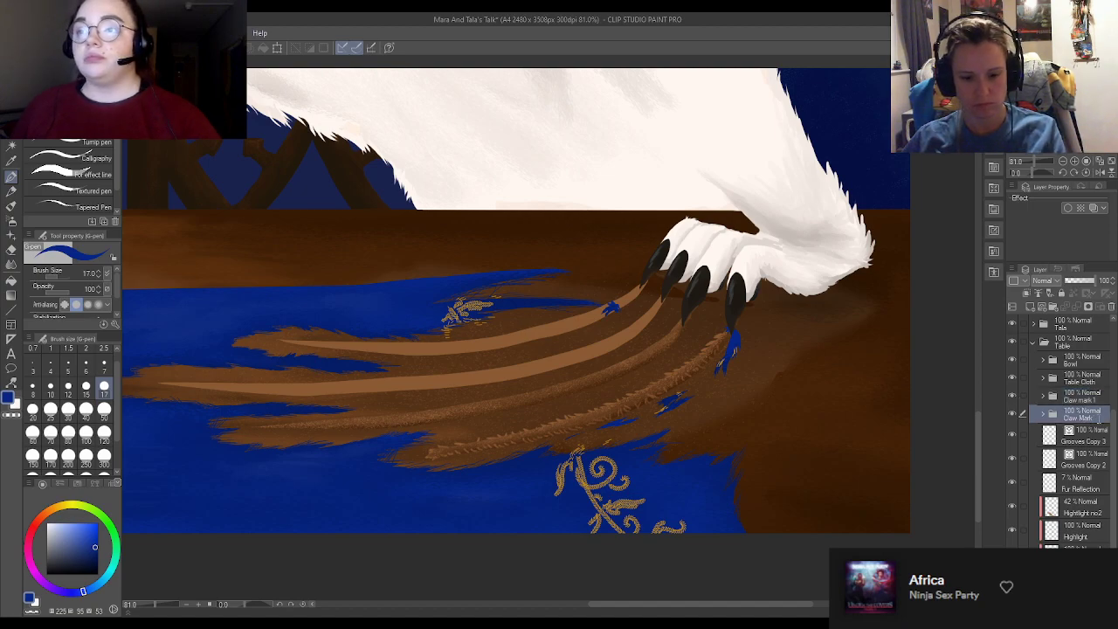
pyautogui.click(1094, 399)
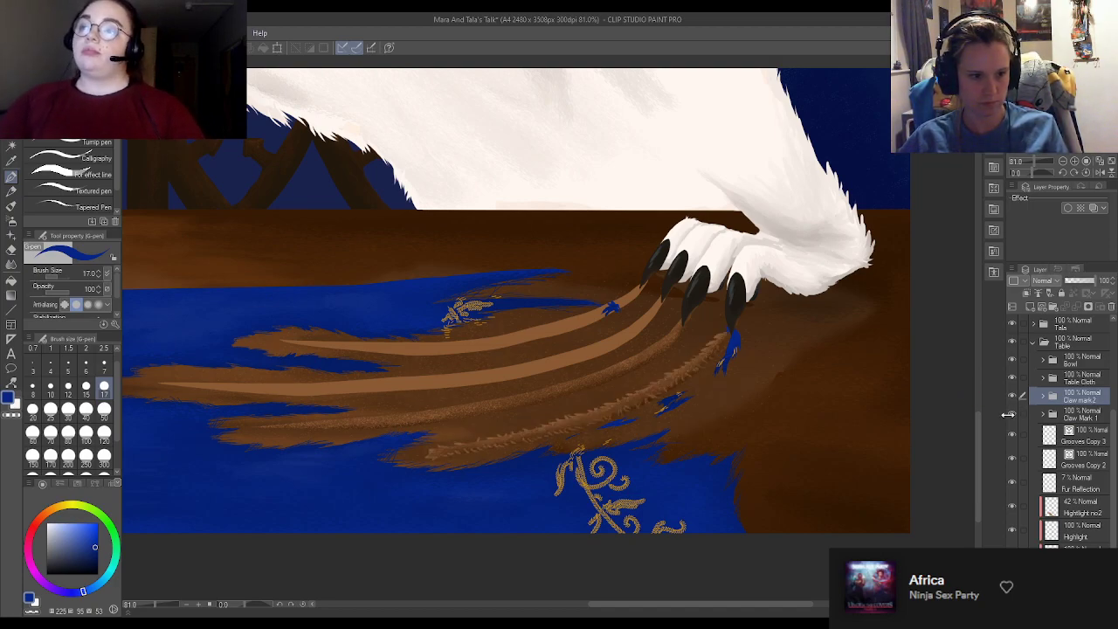
pyautogui.click(1011, 414)
pyautogui.click(1011, 414)
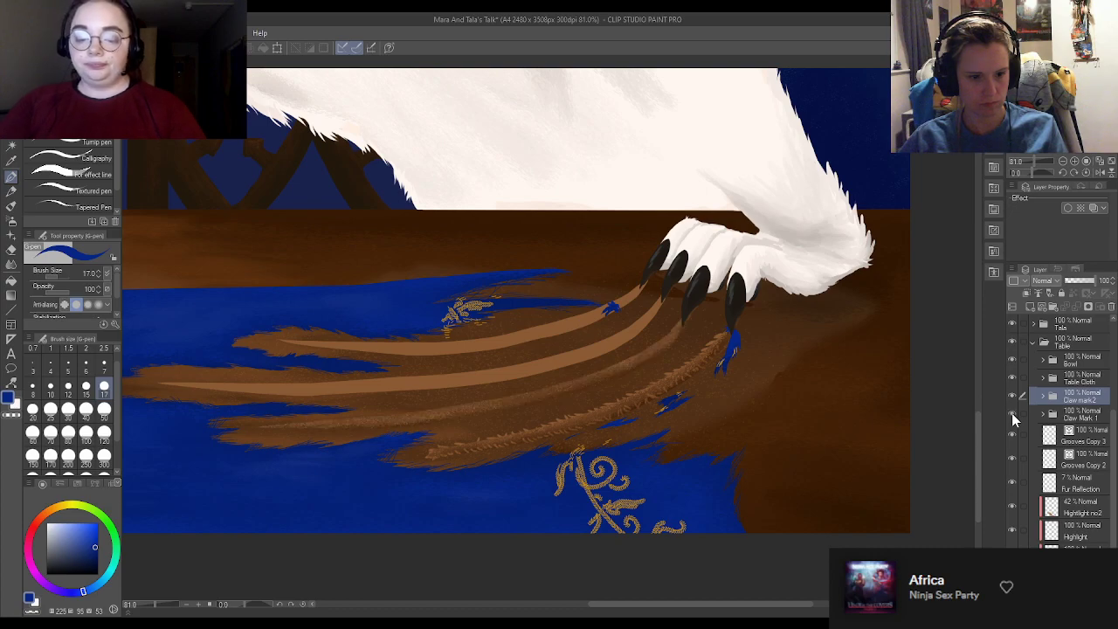
pyautogui.click(1013, 396)
pyautogui.click(1014, 396)
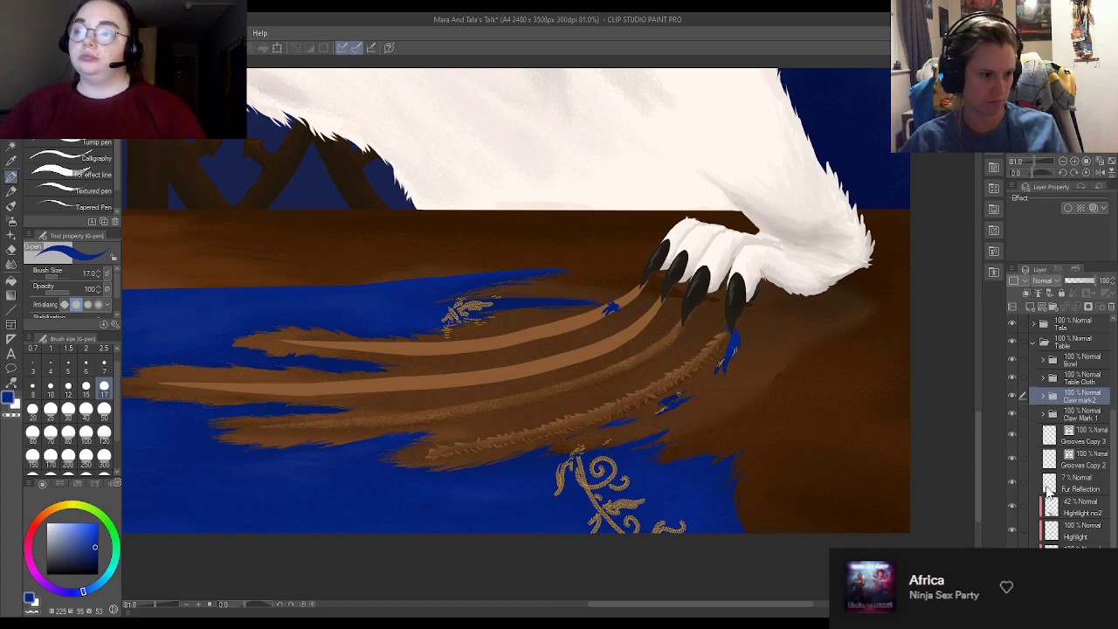
# Step: Check the lower of the two loose groove layers and rename the pair Grooves Copy 4 and Grooves Copy 3, from upper to lower
pyautogui.click(1080, 463)
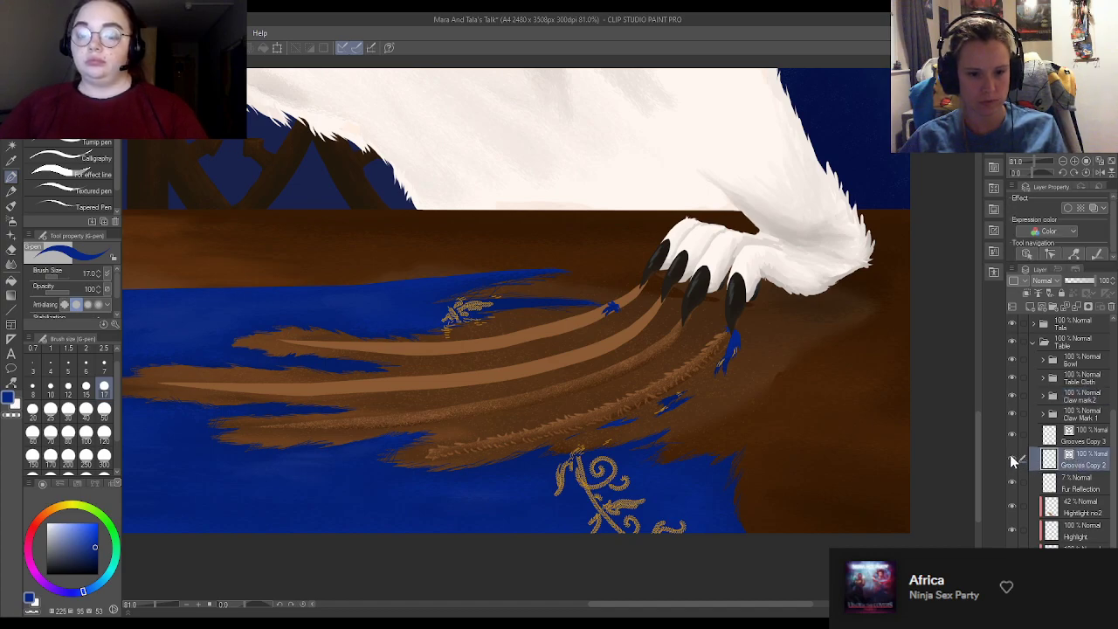
pyautogui.click(1013, 462)
pyautogui.click(1013, 462)
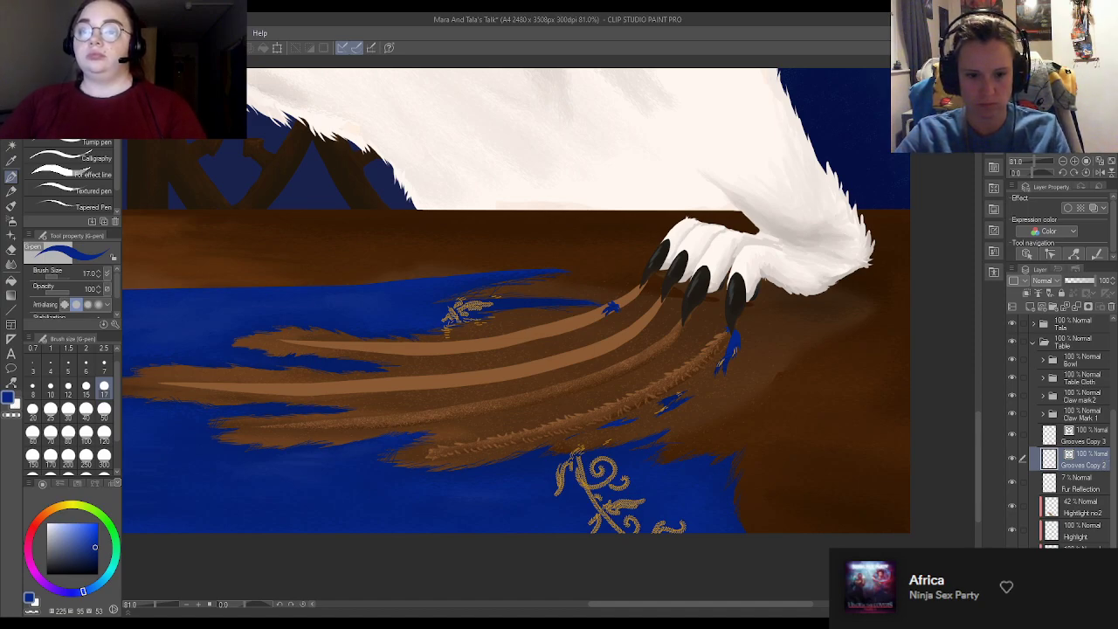
pyautogui.click(1098, 442)
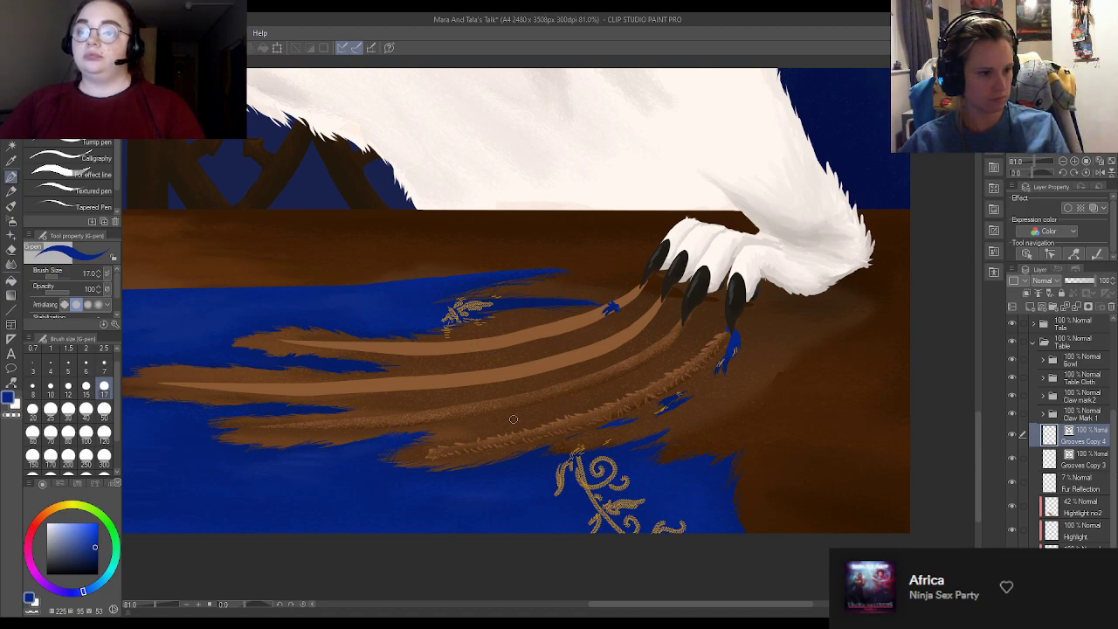
# Step: Adjust the uppermost groove's curve on Grooves Copy 4 with the Pinch vector line tool
pyautogui.scroll(-5, 514, 420)
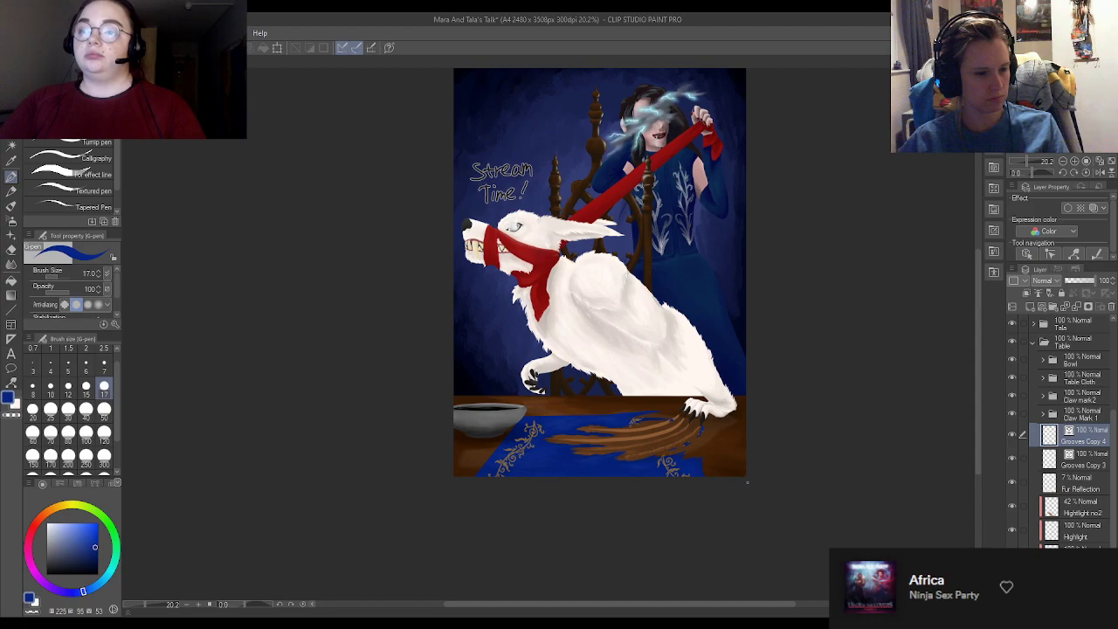
pyautogui.scroll(5, 626, 440)
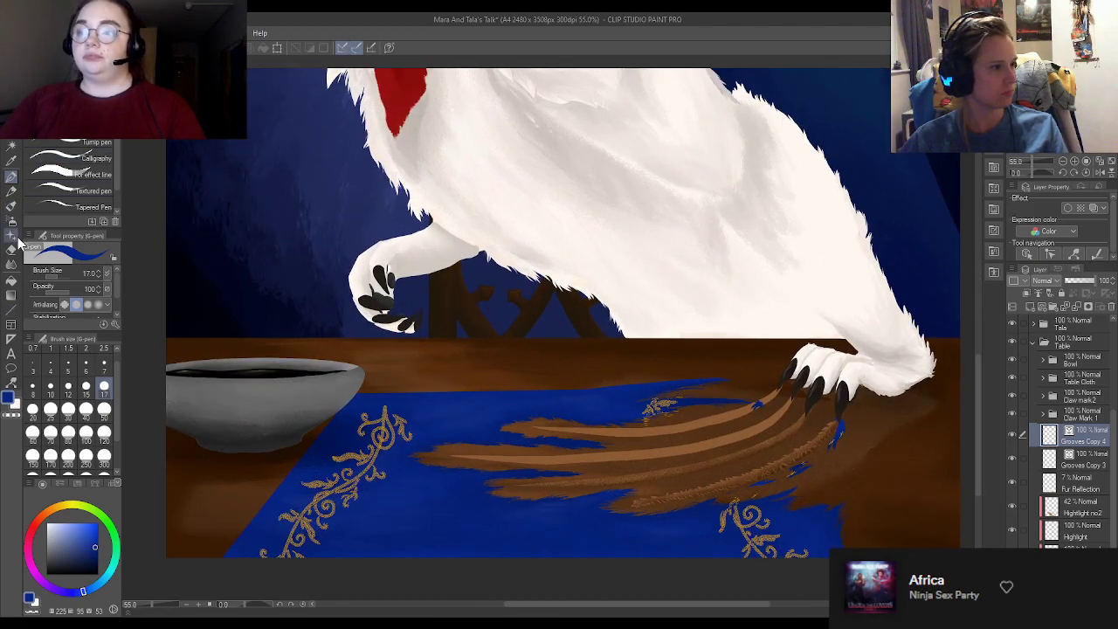
pyautogui.click(10, 381)
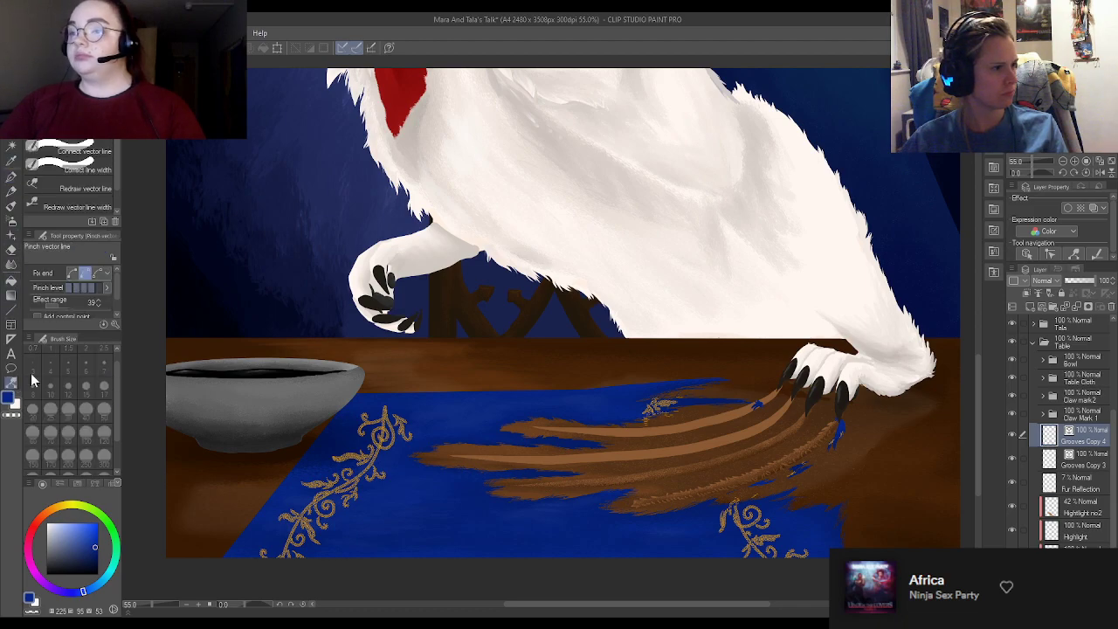
pyautogui.scroll(3, 771, 400)
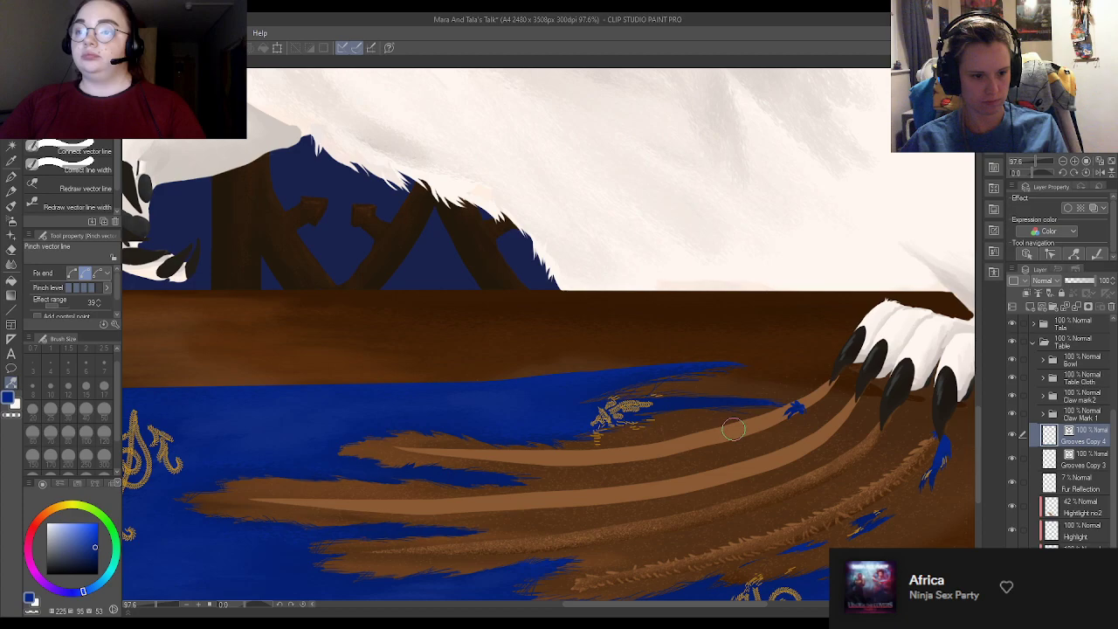
pyautogui.moveTo(722, 431); pyautogui.dragTo(820, 390)
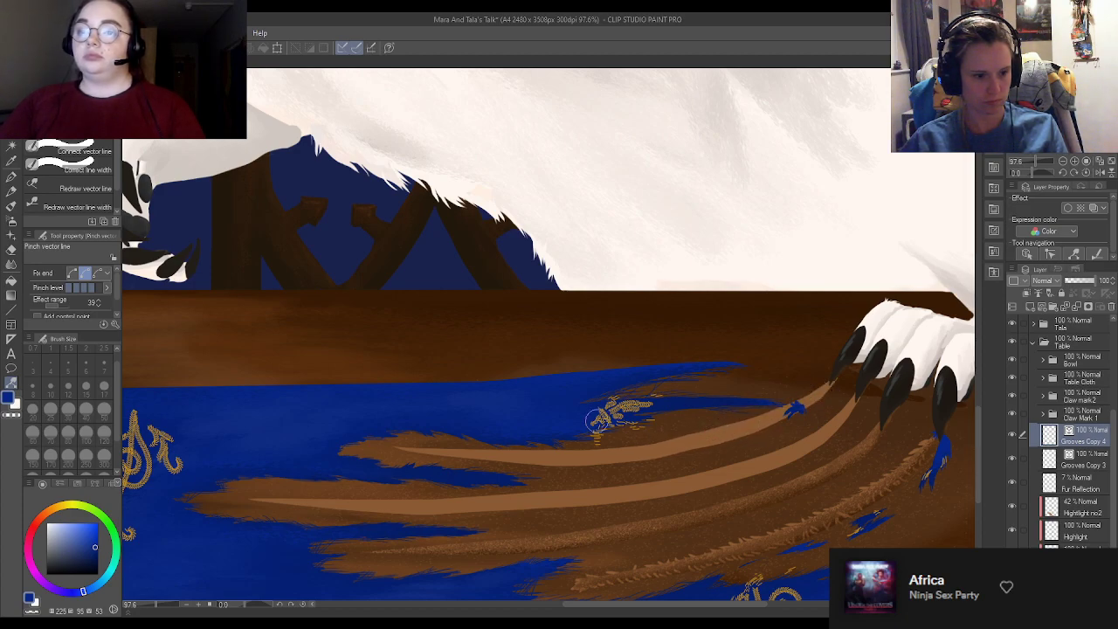
pyautogui.moveTo(637, 445); pyautogui.dragTo(638, 447)
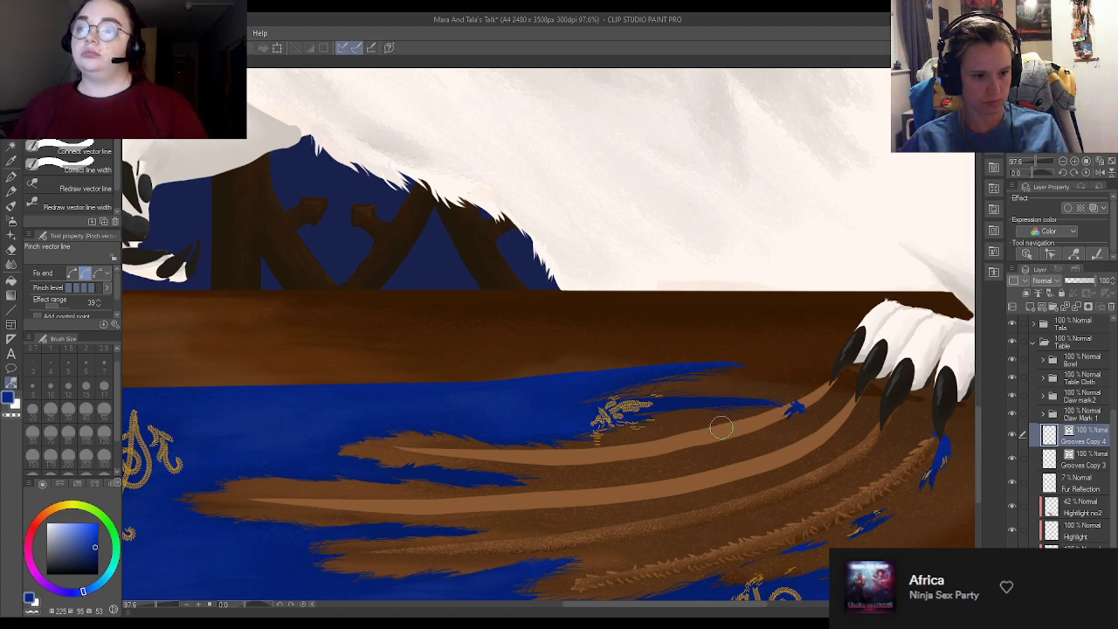
# Step: Pinch the second groove's vector line on Grooves Copy 3 along its middle and near the claw tip to refine its curve
pyautogui.click(1083, 460)
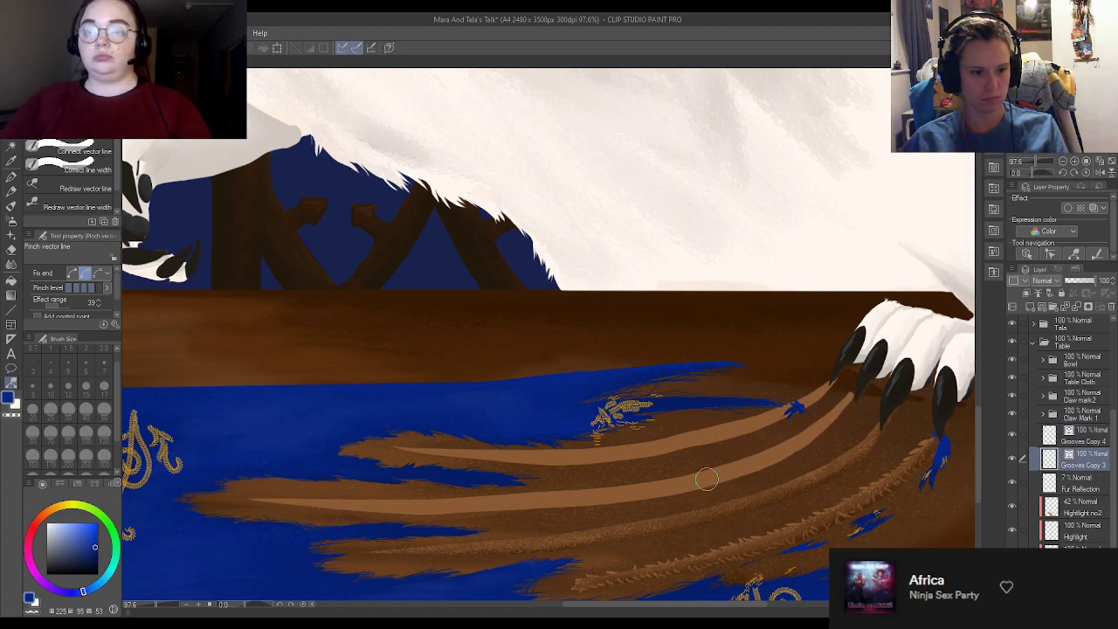
pyautogui.moveTo(709, 477); pyautogui.dragTo(704, 473)
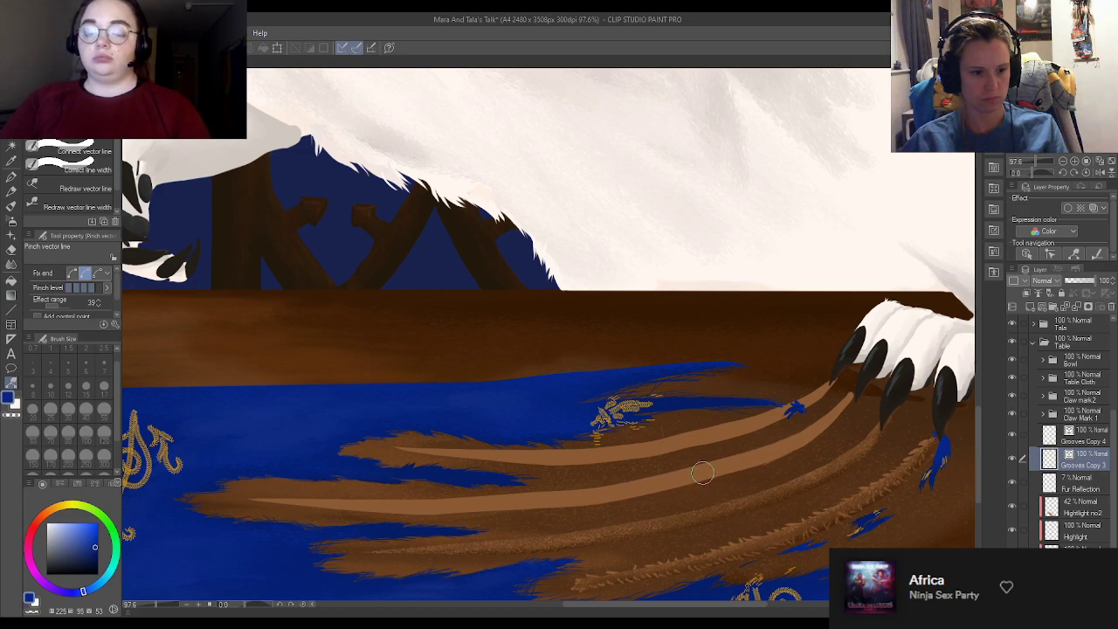
pyautogui.moveTo(575, 496); pyautogui.dragTo(582, 492)
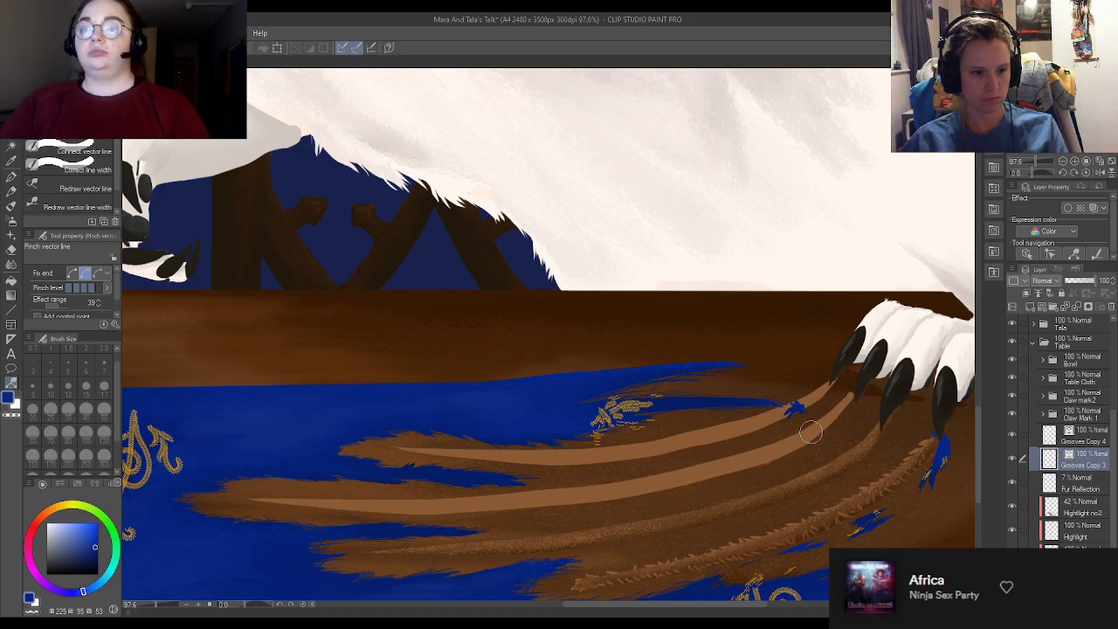
pyautogui.moveTo(810, 430); pyautogui.dragTo(858, 394)
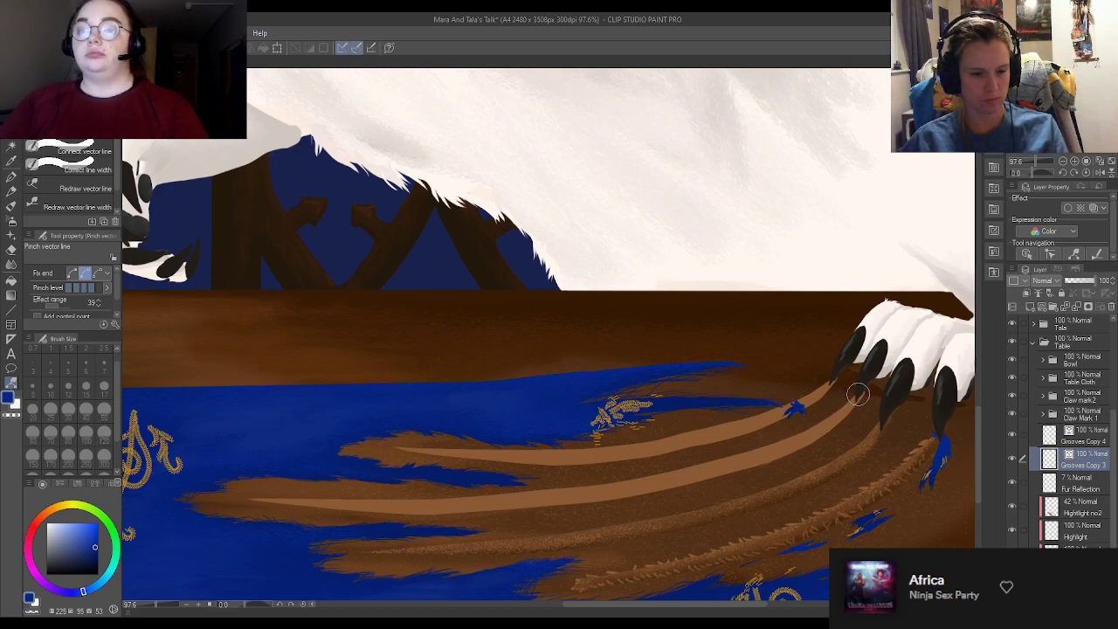
pyautogui.scroll(-5, 861, 345)
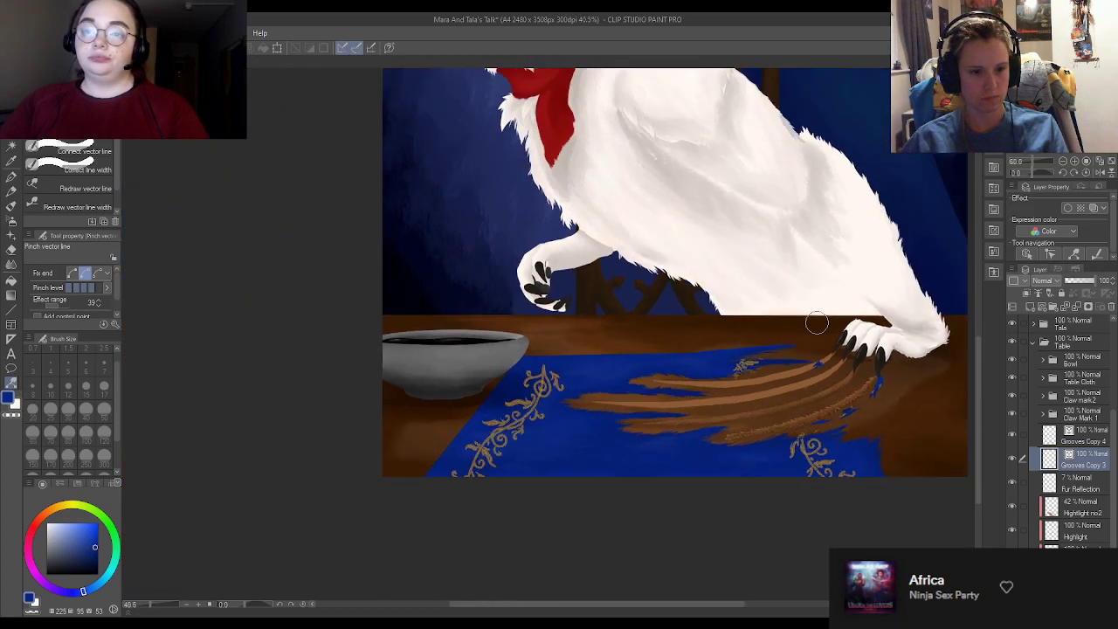
pyautogui.scroll(-1, 816, 323)
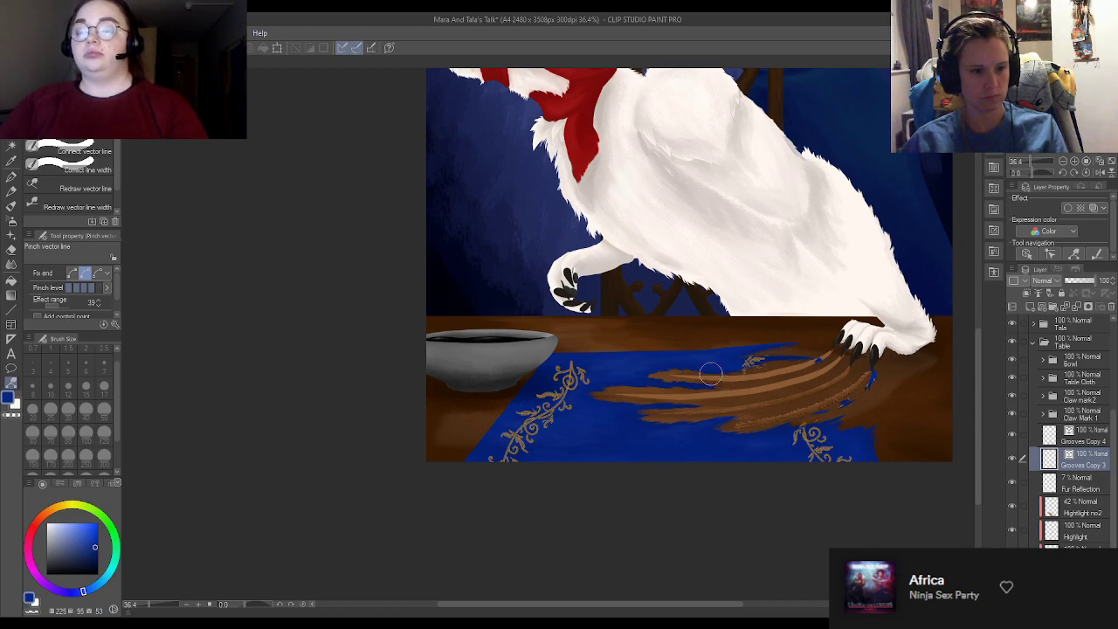
pyautogui.scroll(6, 710, 374)
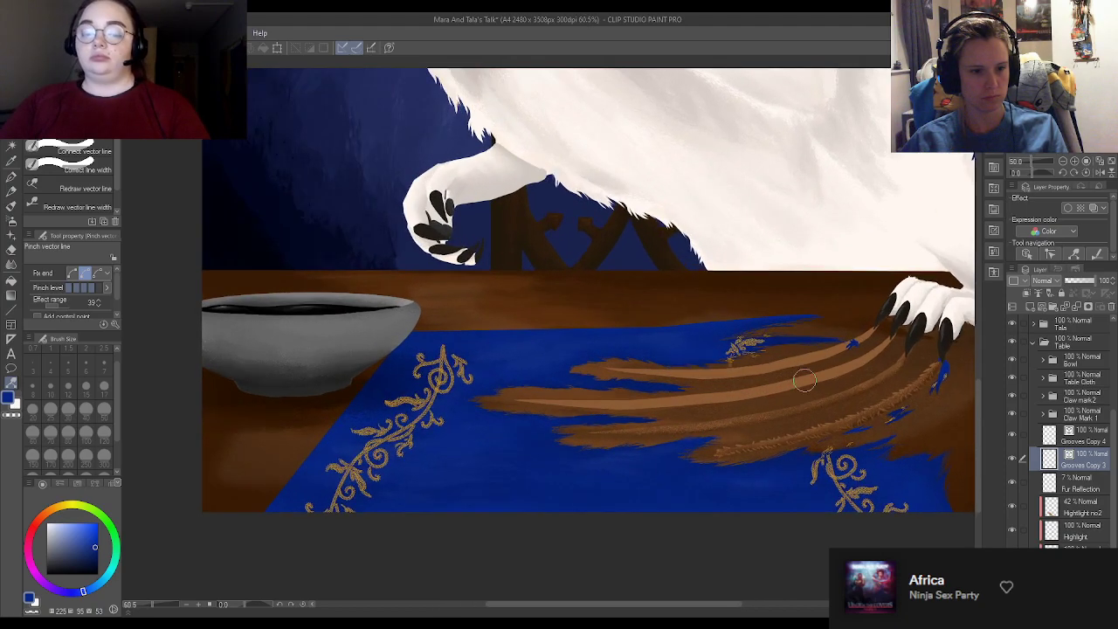
pyautogui.scroll(1, 821, 365)
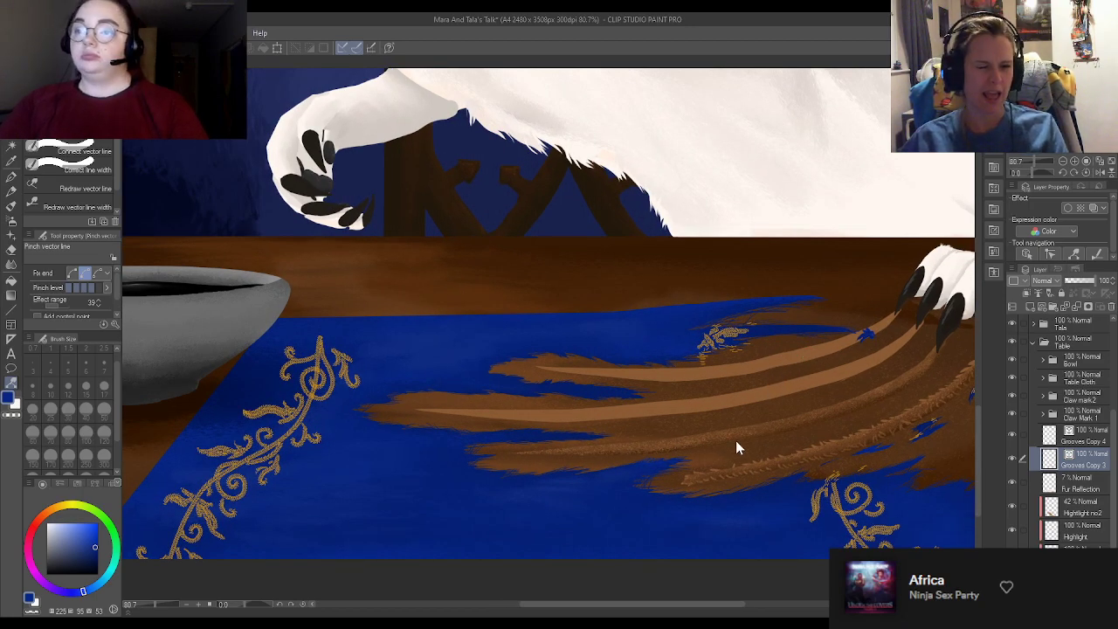
# Step: Toggle Grooves Copy 4's visibility to identify its groove and move the layer below Grooves Copy 3
pyautogui.click(1099, 437)
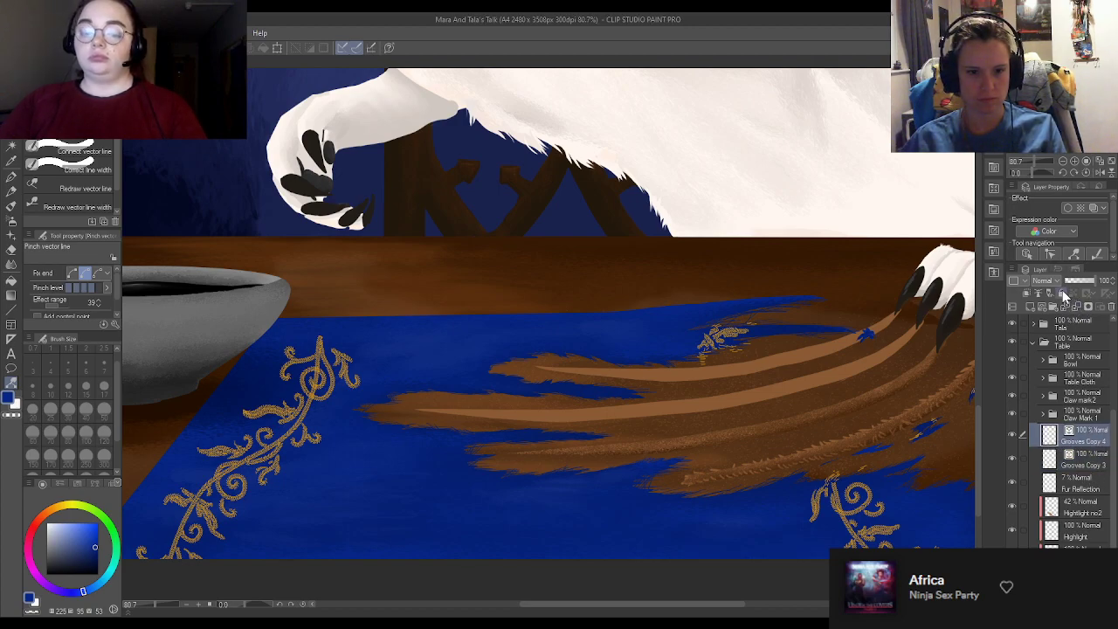
pyautogui.click(1014, 434)
pyautogui.click(1014, 435)
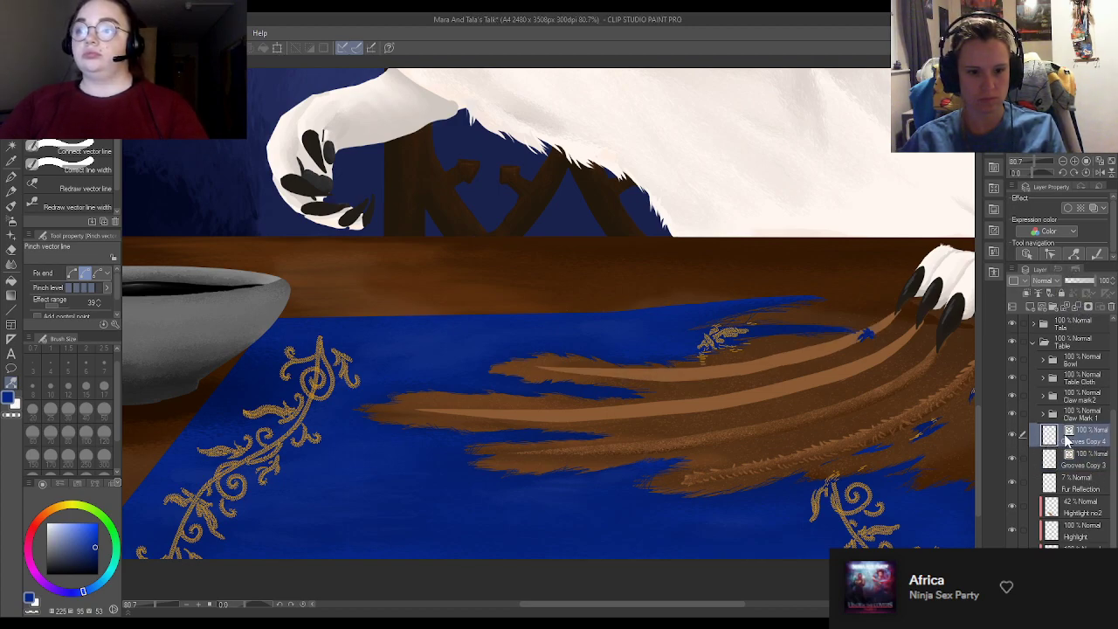
pyautogui.moveTo(1066, 436); pyautogui.dragTo(1089, 468)
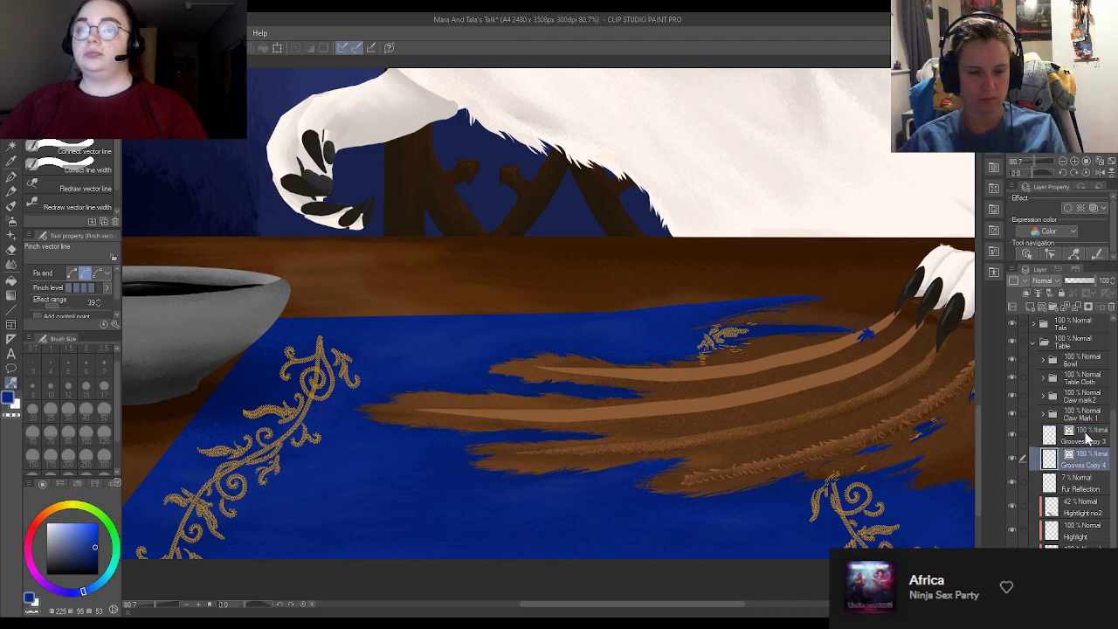
# Step: Place Grooves Copy 3 in a new folder named Claw Mark 3, leaving Grooves Copy 4 outside it
pyautogui.keyDown('shift'); pyautogui.click(1087, 439); pyautogui.keyUp('shift')
pyautogui.hotkey('ctrl', 'g')
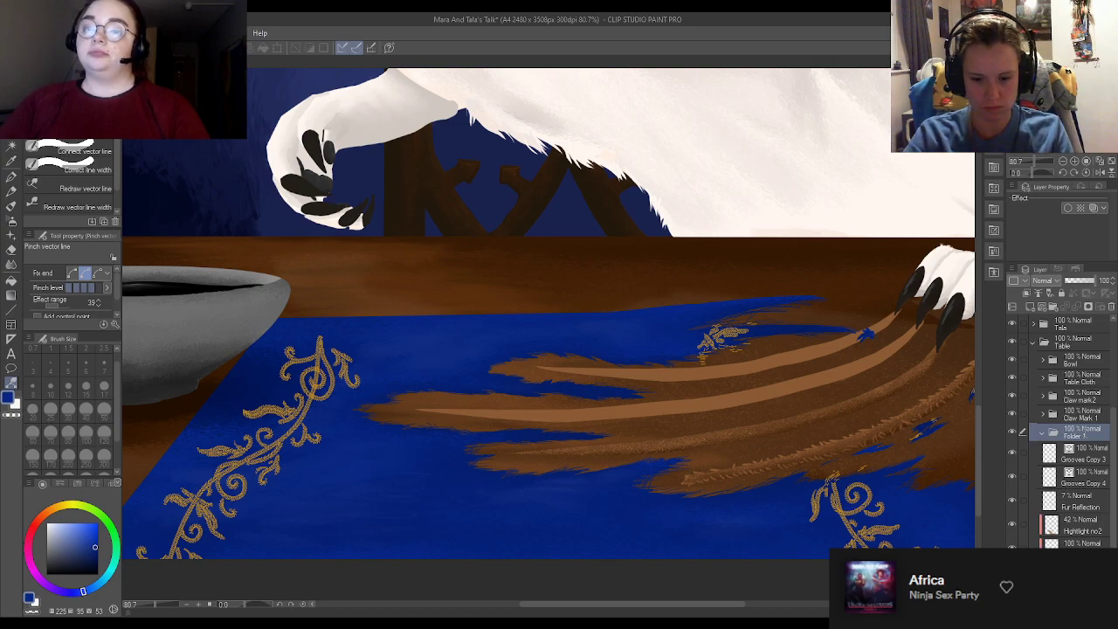
pyautogui.click(1093, 448)
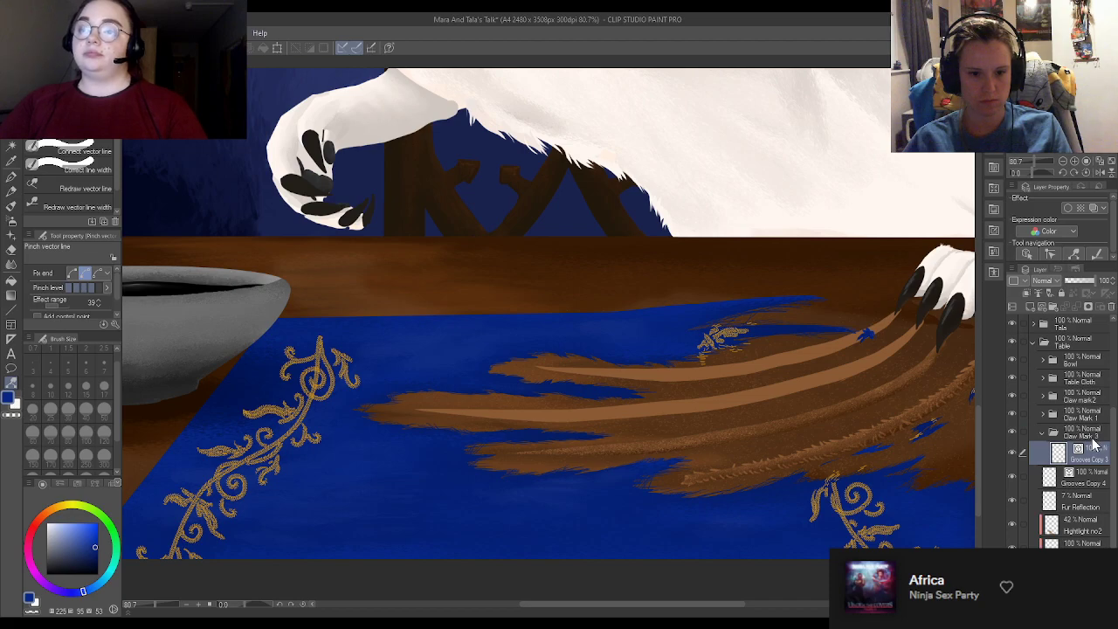
# Step: Add a new layer clipped to Grooves Copy 3 in the Claw Mark 3 folder, undoing the layer mask put on it
pyautogui.click(1086, 309)
pyautogui.scroll(4, 786, 401)
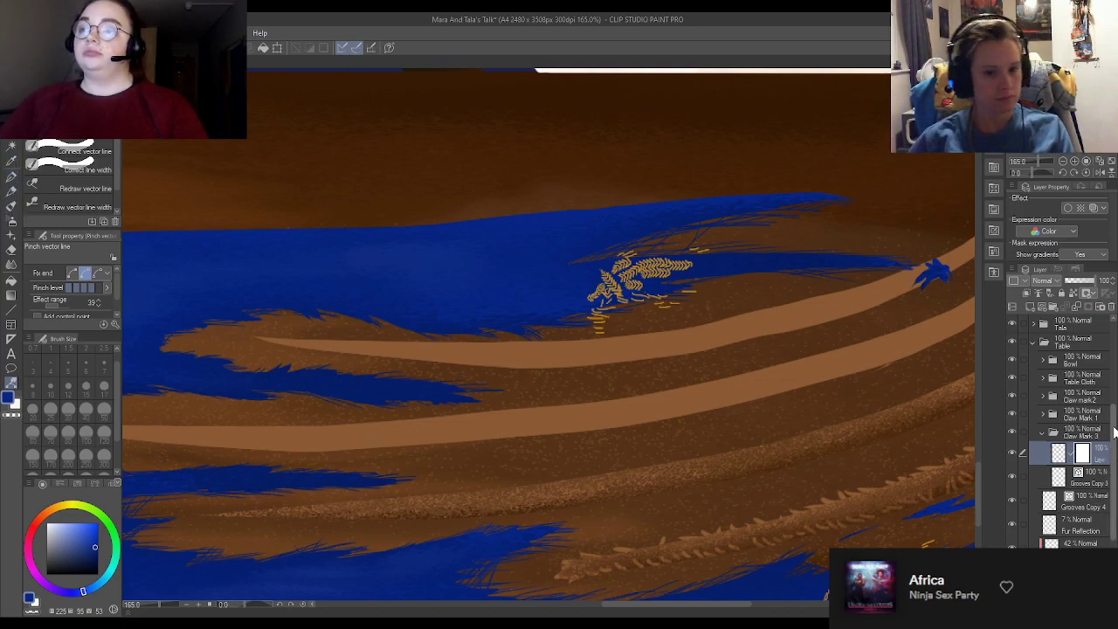
pyautogui.hotkey('ctrl', 'z')
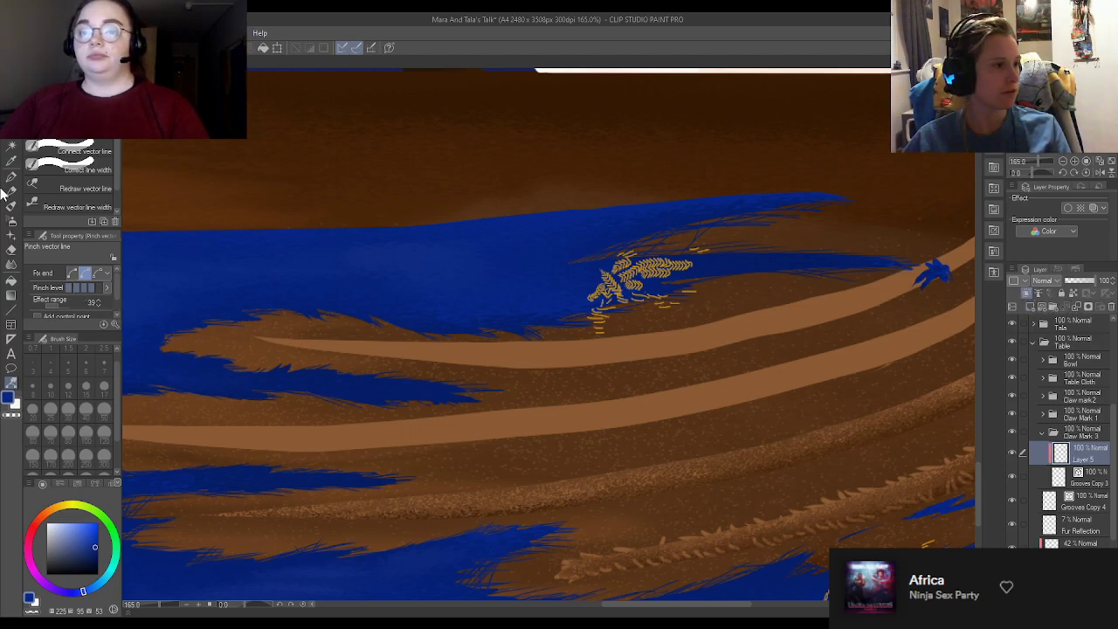
# Step: Choose the Dry Gouache brush and set its size to 17 for painting the second groove
pyautogui.click(13, 206)
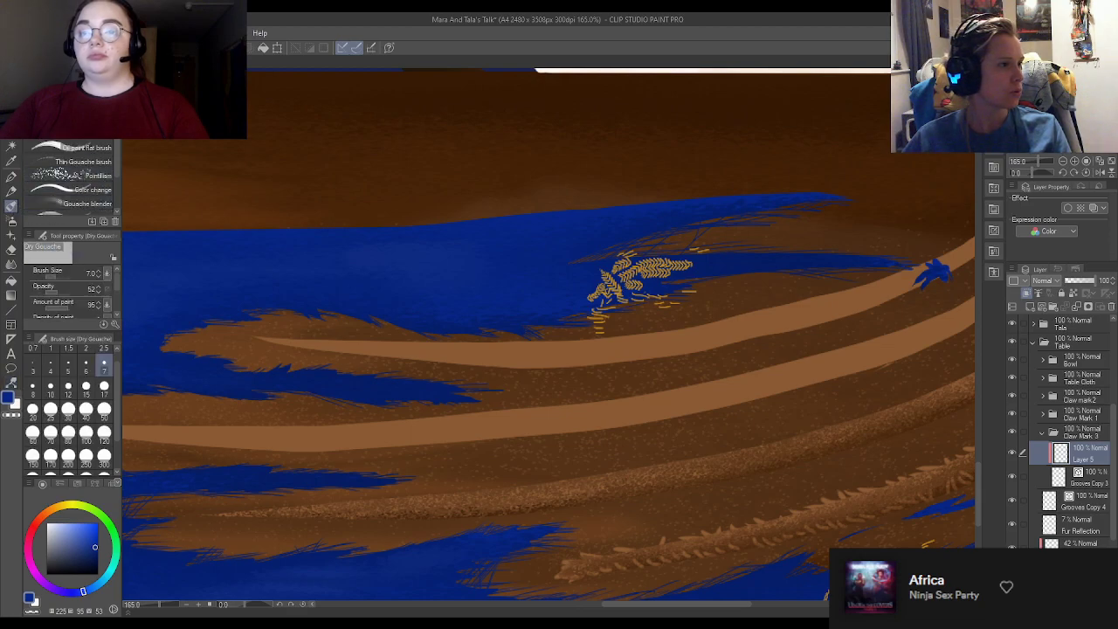
pyautogui.scroll(-7, 610, 352)
pyautogui.click(104, 385)
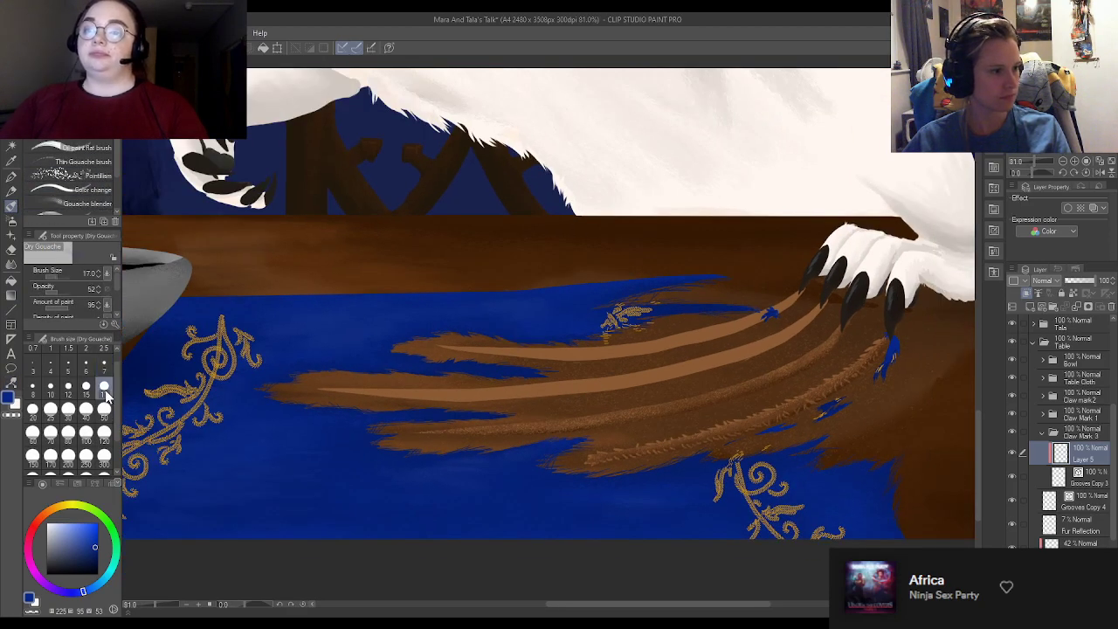
# Step: Sample the dark brown from the shaded third groove's lower edge and paint a first shadow stroke along the second groove's lower edge
pyautogui.scroll(2, 603, 434)
pyautogui.scroll(8, 604, 434)
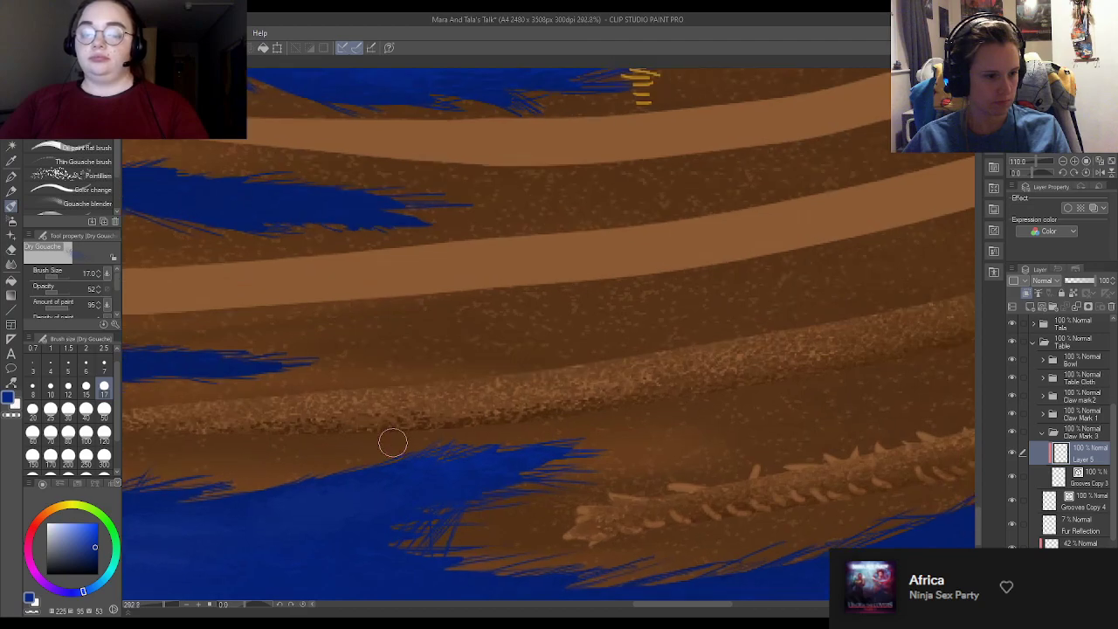
pyautogui.scroll(3, 474, 437)
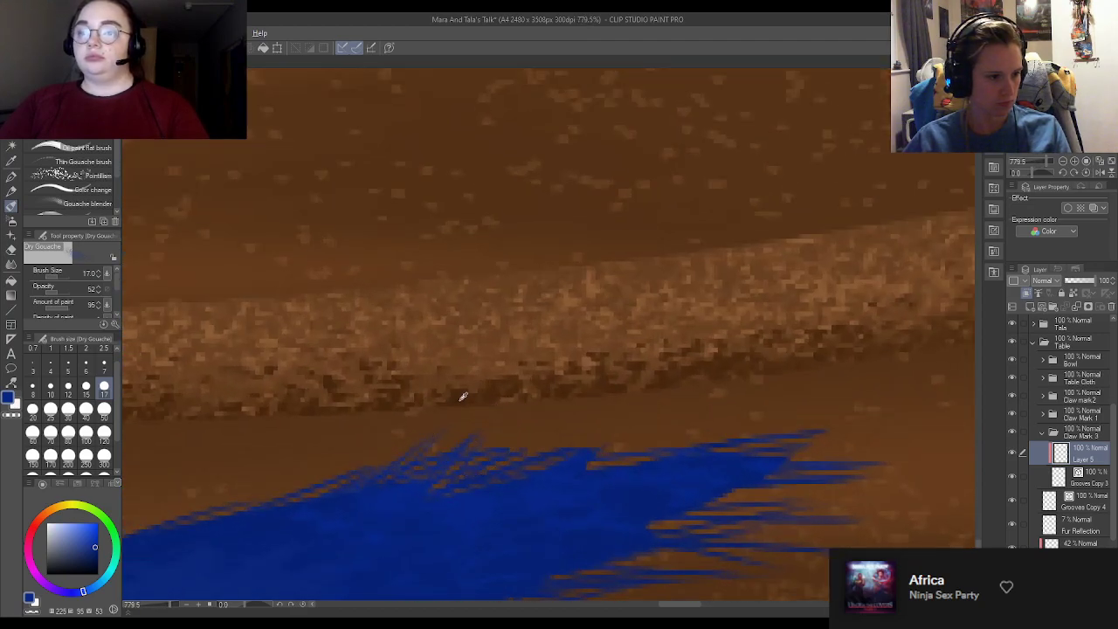
pyautogui.keyDown('alt'); pyautogui.click(460, 394); pyautogui.keyUp('alt')
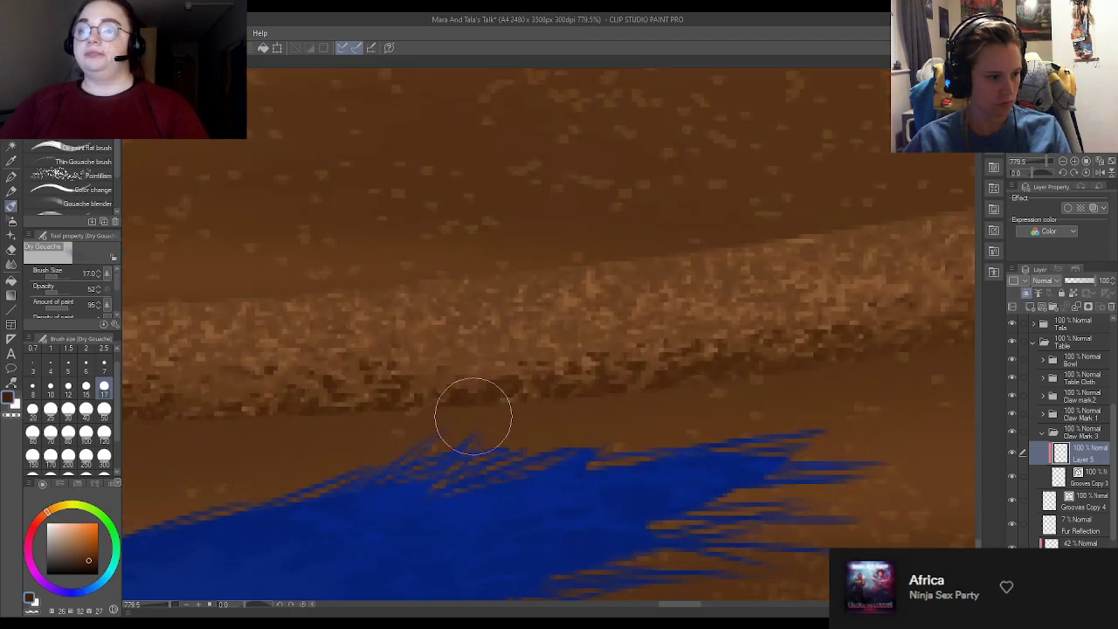
pyautogui.scroll(-4, 471, 412)
pyautogui.scroll(-2, 640, 497)
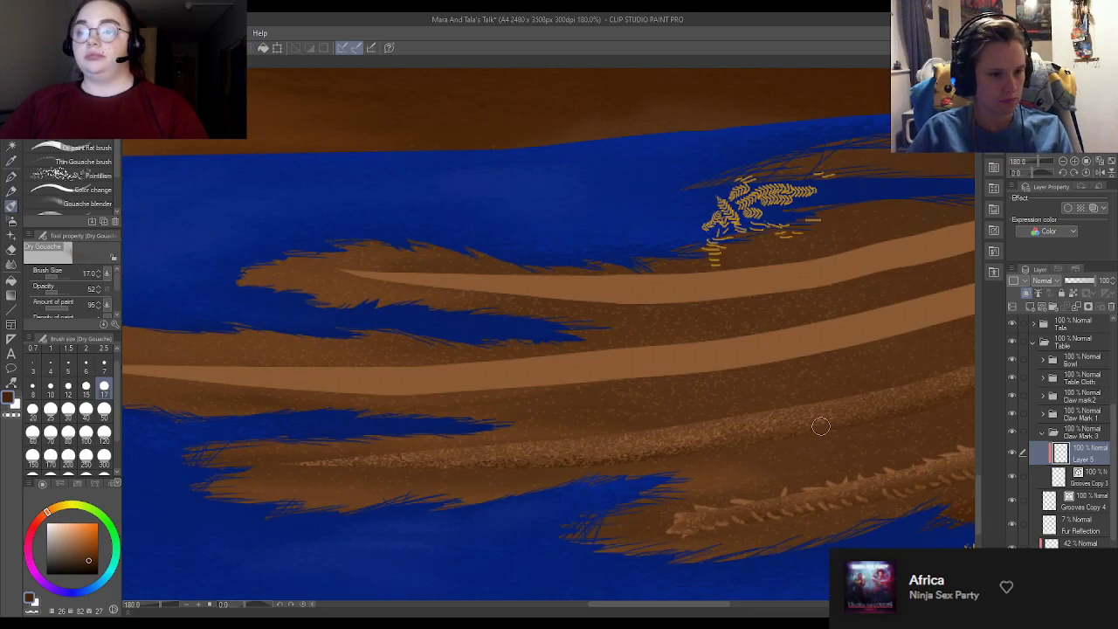
pyautogui.moveTo(734, 381)
pyautogui.mouseDown()
pyautogui.moveTo(840, 355)
pyautogui.moveTo(823, 365)
pyautogui.moveTo(808, 361)
pyautogui.moveTo(876, 346)
pyautogui.mouseUp()
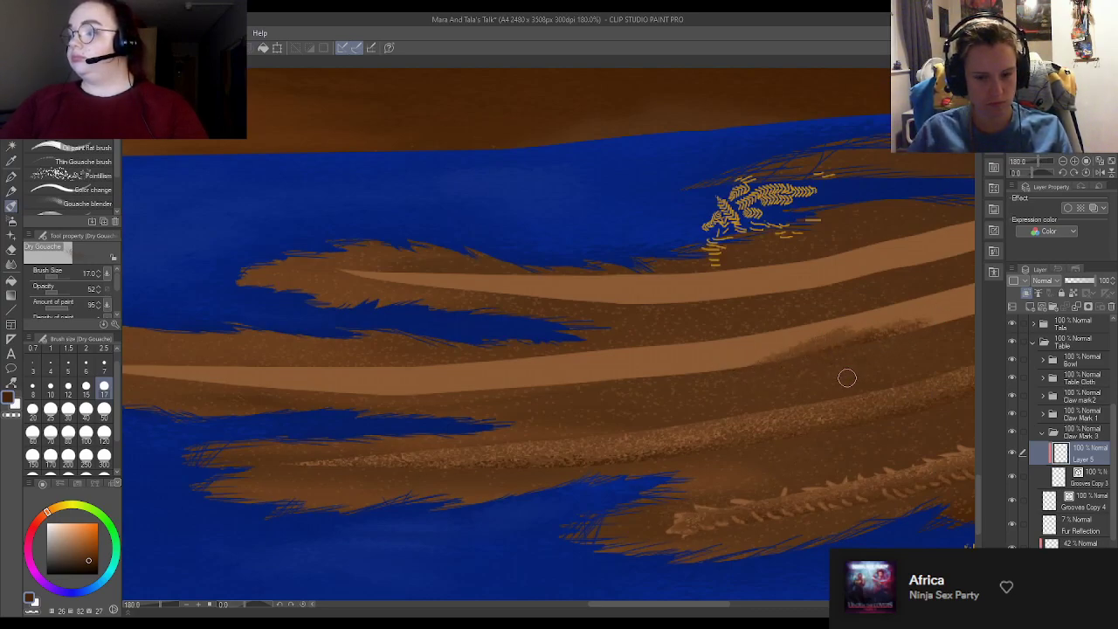
# Step: Extend the dark brown shadow along the second groove's lower edge up to the wolf's claw, deepening its middle stretch
pyautogui.scroll(-2, 913, 423)
pyautogui.scroll(-1, 601, 418)
pyautogui.scroll(4, 819, 359)
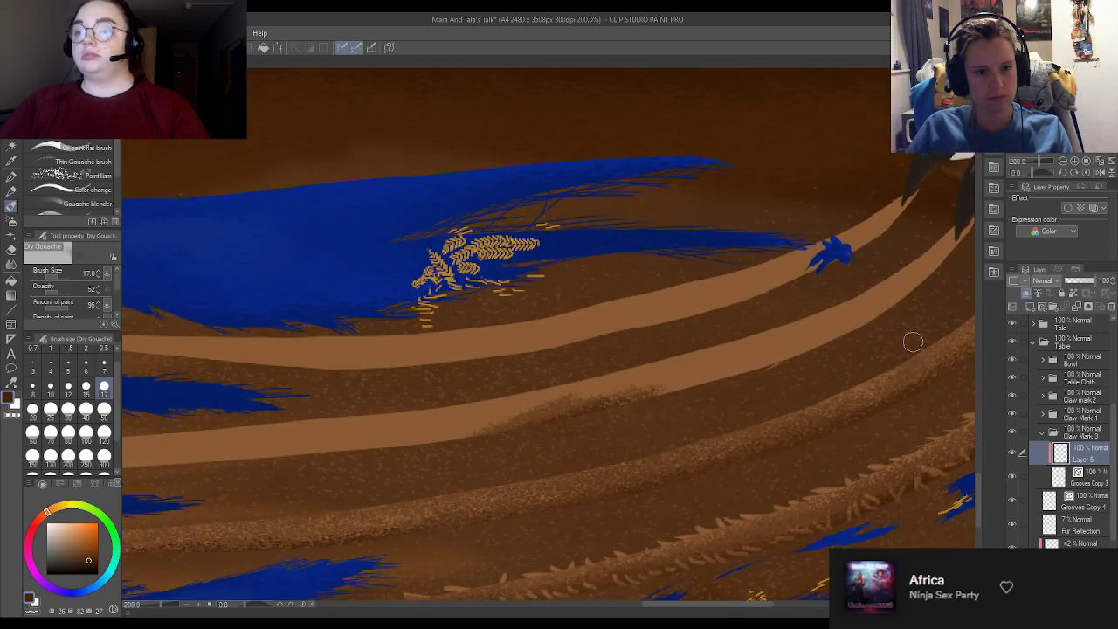
pyautogui.click(978, 228)
pyautogui.scroll(-5, 442, 275)
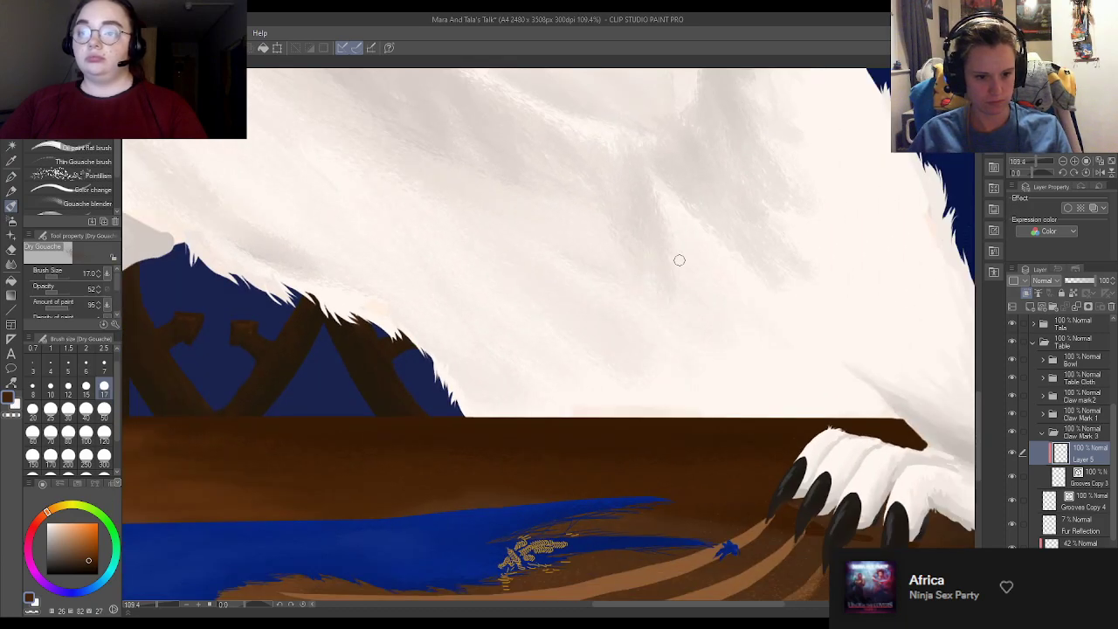
pyautogui.scroll(2, 684, 405)
pyautogui.scroll(3, 684, 406)
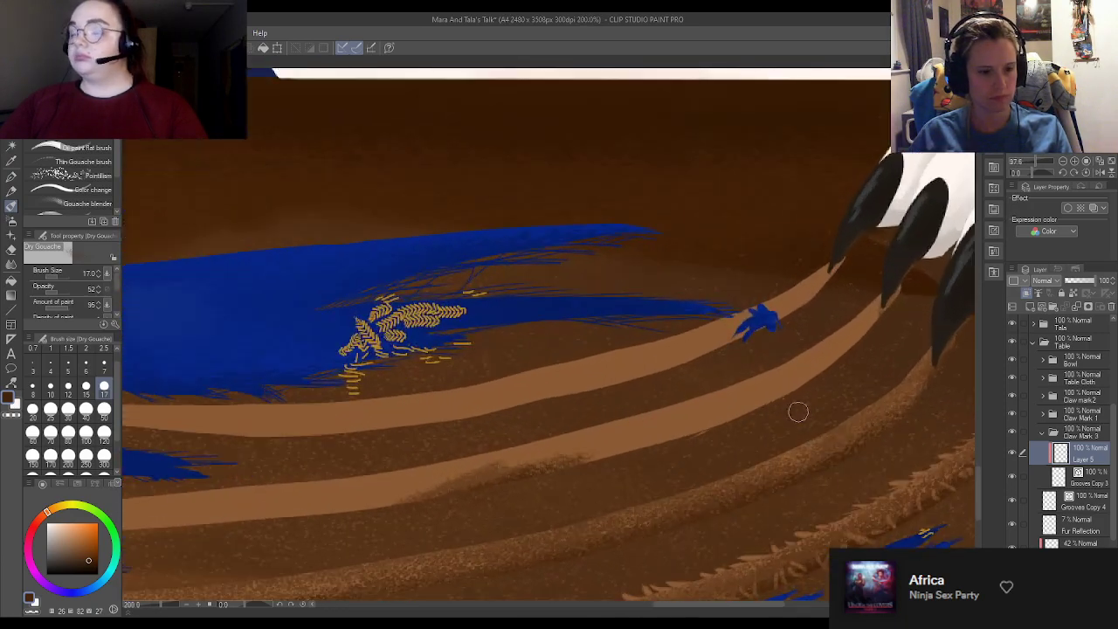
pyautogui.moveTo(559, 475)
pyautogui.mouseDown()
pyautogui.moveTo(656, 437)
pyautogui.moveTo(512, 472)
pyautogui.moveTo(611, 452)
pyautogui.moveTo(741, 394)
pyautogui.moveTo(739, 410)
pyautogui.moveTo(822, 359)
pyautogui.moveTo(804, 392)
pyautogui.moveTo(878, 310)
pyautogui.mouseUp()
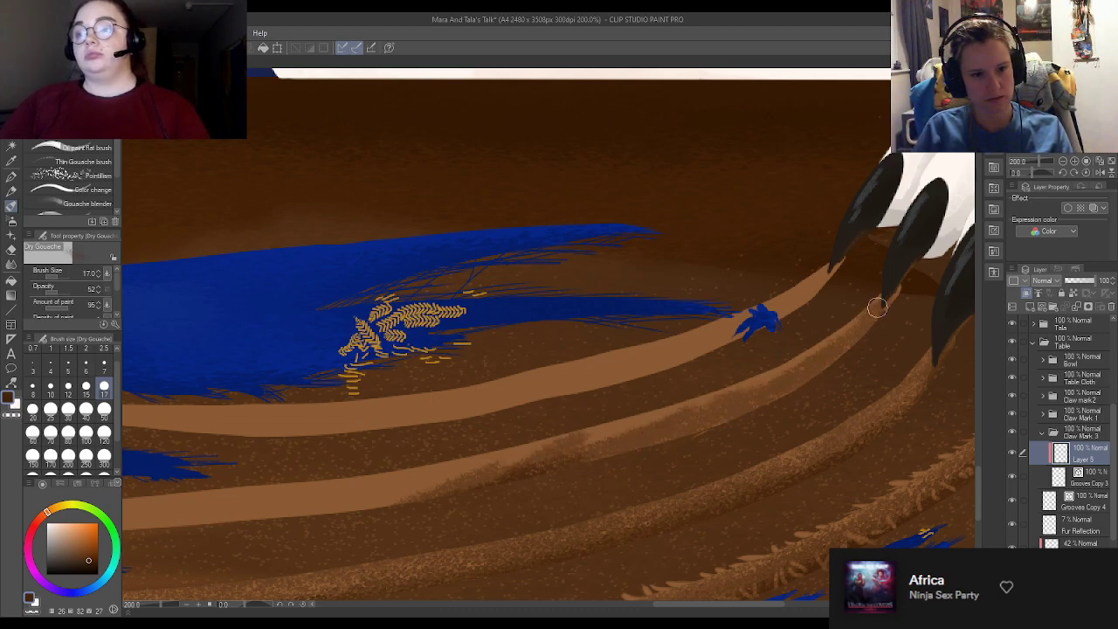
pyautogui.moveTo(624, 460)
pyautogui.mouseDown()
pyautogui.moveTo(491, 475)
pyautogui.moveTo(352, 517)
pyautogui.moveTo(401, 499)
pyautogui.mouseUp()
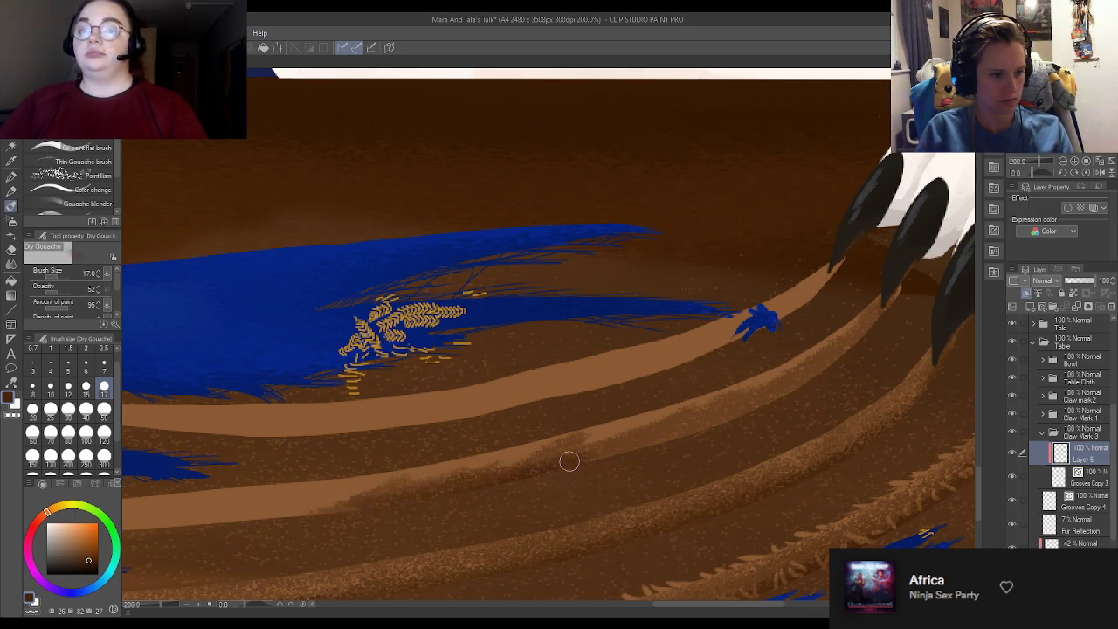
pyautogui.moveTo(568, 459); pyautogui.dragTo(766, 400)
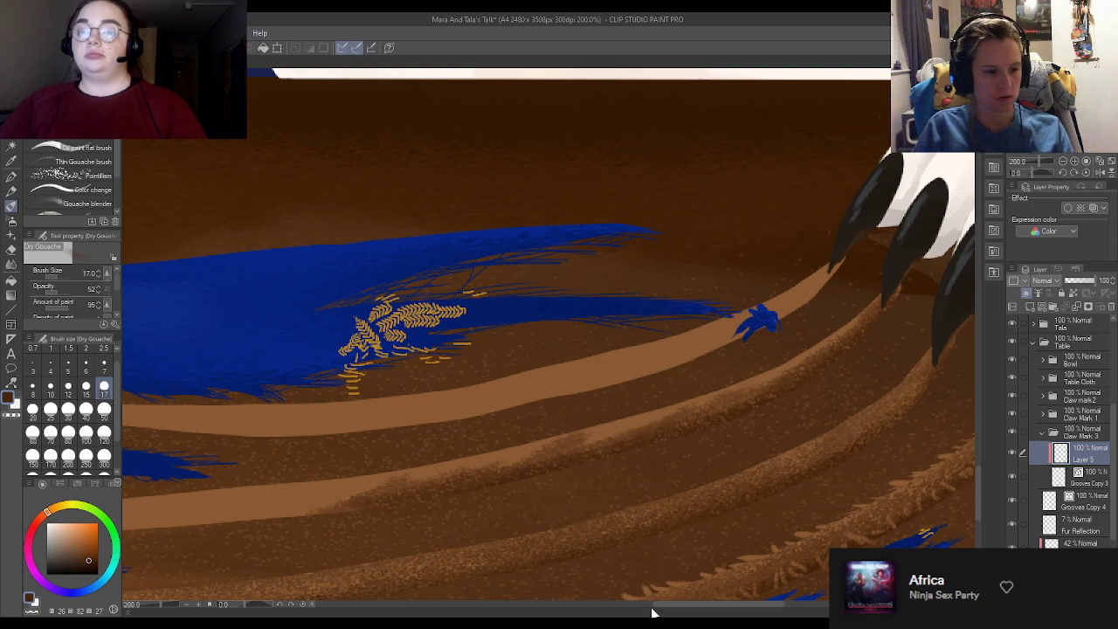
# Step: Shade the second groove's tapered far end with dark brown and build up the shadow along its lower edge
pyautogui.moveTo(690, 608); pyautogui.dragTo(587, 616)
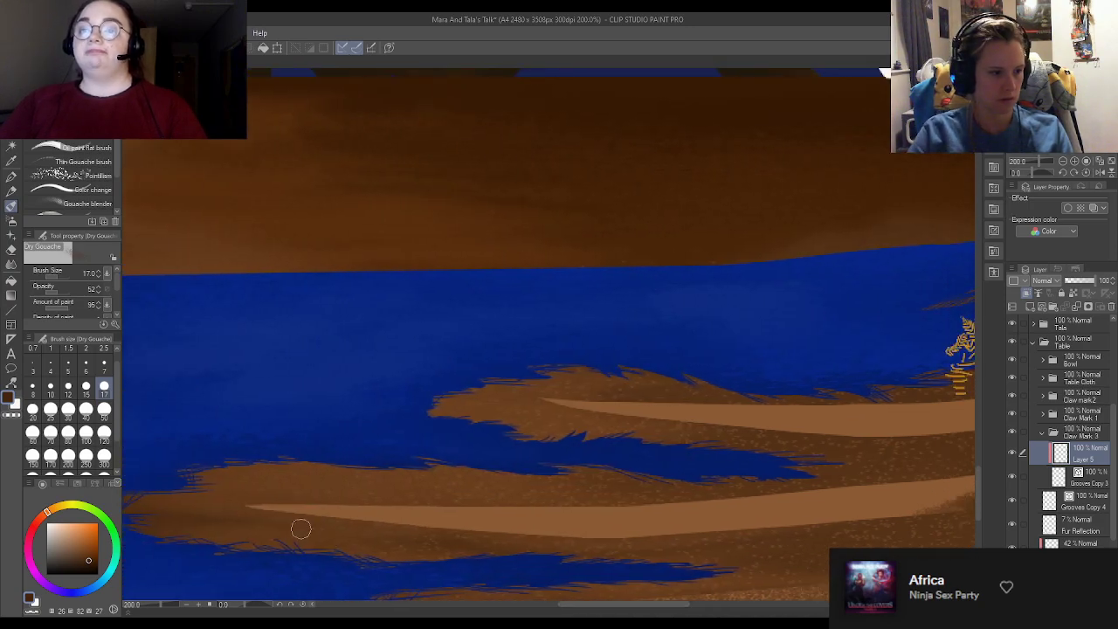
pyautogui.moveTo(219, 509)
pyautogui.mouseDown()
pyautogui.moveTo(453, 503)
pyautogui.moveTo(493, 523)
pyautogui.moveTo(604, 524)
pyautogui.moveTo(616, 537)
pyautogui.moveTo(445, 527)
pyautogui.moveTo(833, 514)
pyautogui.moveTo(673, 535)
pyautogui.moveTo(902, 507)
pyautogui.moveTo(807, 522)
pyautogui.mouseUp()
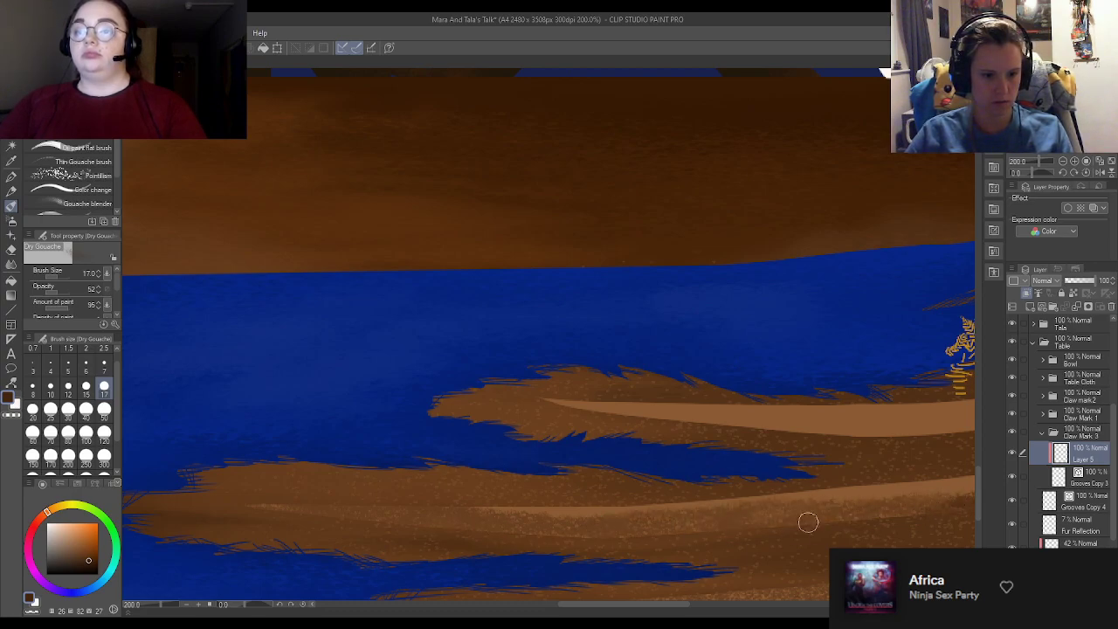
pyautogui.moveTo(300, 523)
pyautogui.mouseDown()
pyautogui.moveTo(506, 516)
pyautogui.moveTo(405, 517)
pyautogui.moveTo(575, 533)
pyautogui.moveTo(447, 525)
pyautogui.moveTo(498, 532)
pyautogui.moveTo(677, 531)
pyautogui.moveTo(649, 527)
pyautogui.mouseUp()
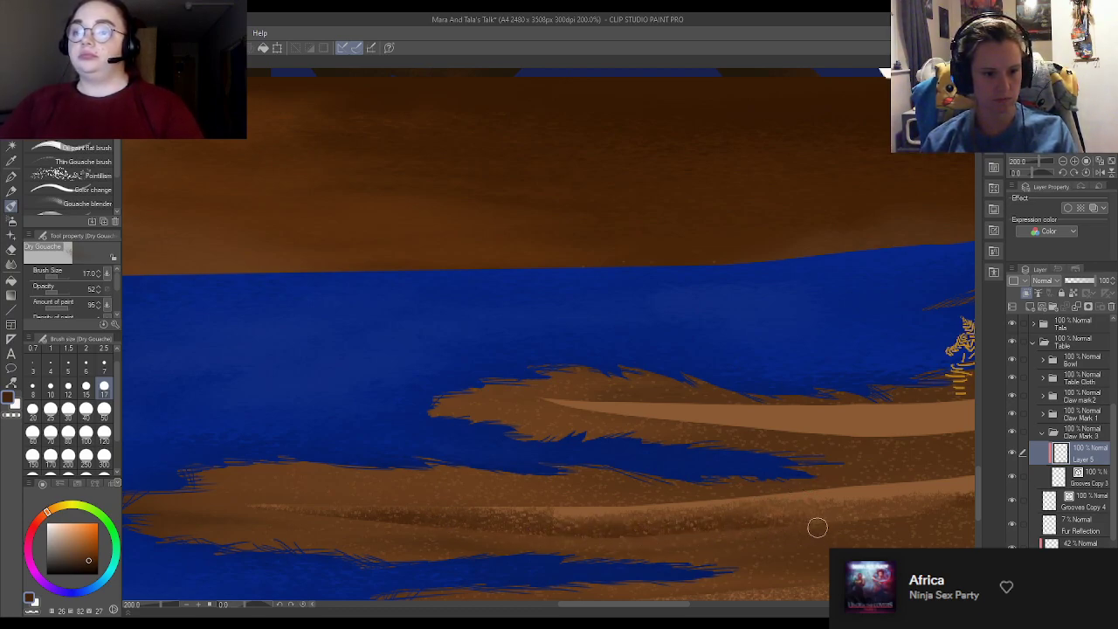
pyautogui.moveTo(789, 532)
pyautogui.mouseDown()
pyautogui.moveTo(856, 513)
pyautogui.moveTo(891, 518)
pyautogui.moveTo(751, 535)
pyautogui.moveTo(955, 490)
pyautogui.moveTo(831, 511)
pyautogui.moveTo(793, 531)
pyautogui.moveTo(935, 513)
pyautogui.moveTo(774, 541)
pyautogui.moveTo(848, 526)
pyautogui.moveTo(881, 493)
pyautogui.mouseUp()
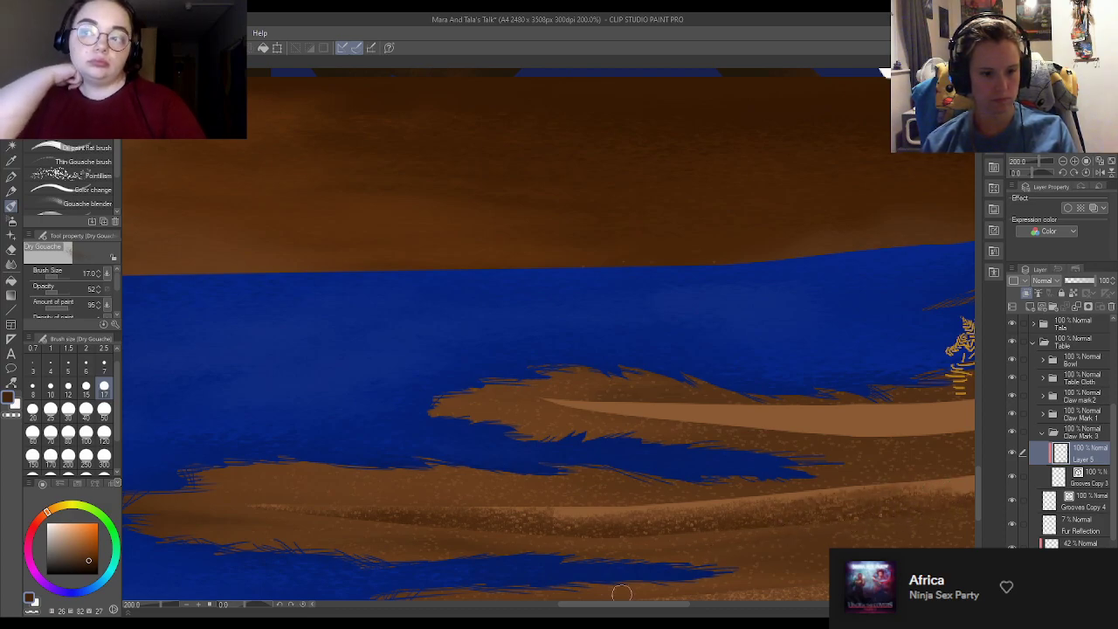
# Step: Set the brush size to 40 and glaze dark brown over the second groove from its tapered part to the claw
pyautogui.scroll(-5, 645, 491)
pyautogui.scroll(5, 646, 491)
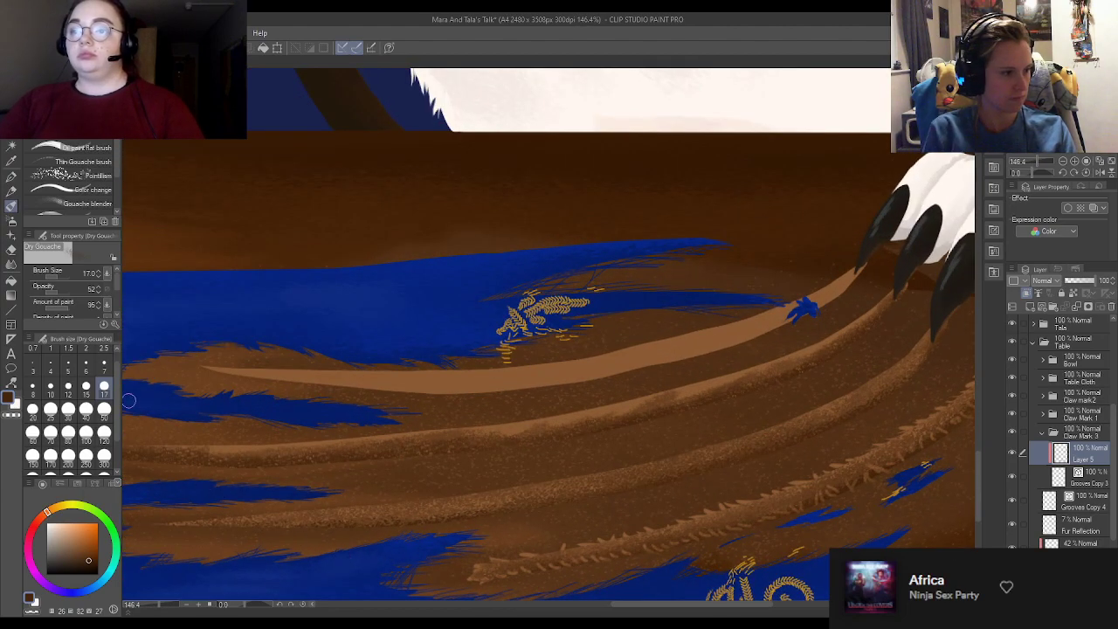
pyautogui.click(85, 417)
pyautogui.moveTo(319, 433)
pyautogui.mouseDown()
pyautogui.moveTo(497, 415)
pyautogui.moveTo(484, 429)
pyautogui.moveTo(618, 403)
pyautogui.moveTo(793, 349)
pyautogui.moveTo(884, 297)
pyautogui.mouseUp()
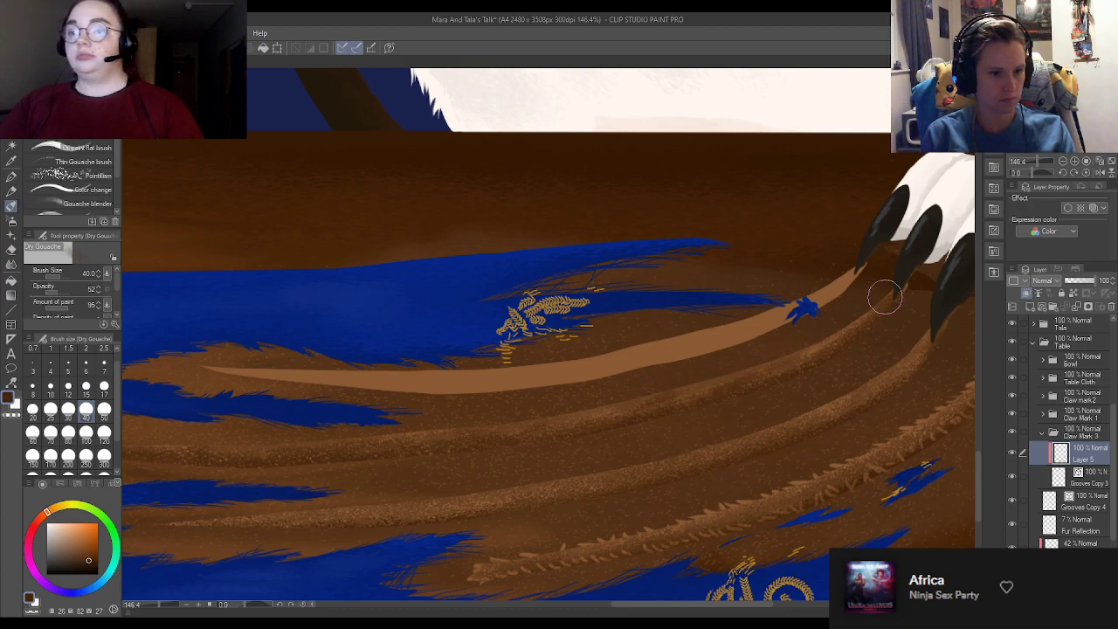
# Step: Sample the unshaded top groove's lighter brown, brush it along the second groove as a highlight, and pick up a mid brown
pyautogui.keyDown('alt'); pyautogui.click(647, 349); pyautogui.keyUp('alt')
pyautogui.moveTo(260, 440)
pyautogui.mouseDown()
pyautogui.moveTo(466, 424)
pyautogui.moveTo(644, 389)
pyautogui.moveTo(835, 332)
pyautogui.mouseUp()
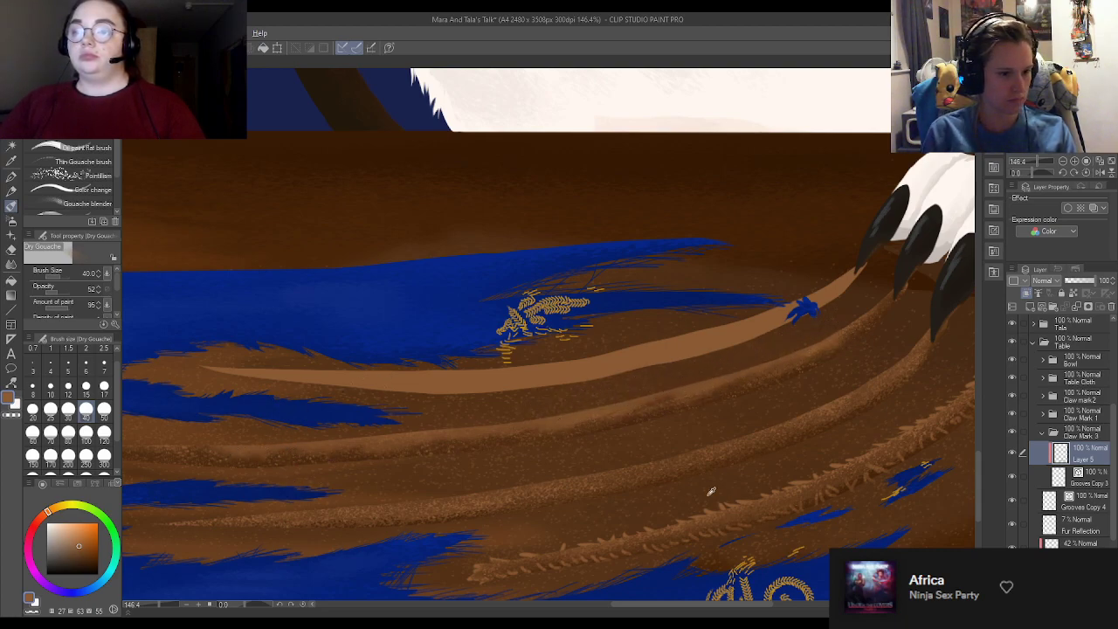
pyautogui.keyDown('alt'); pyautogui.click(663, 470); pyautogui.keyUp('alt')
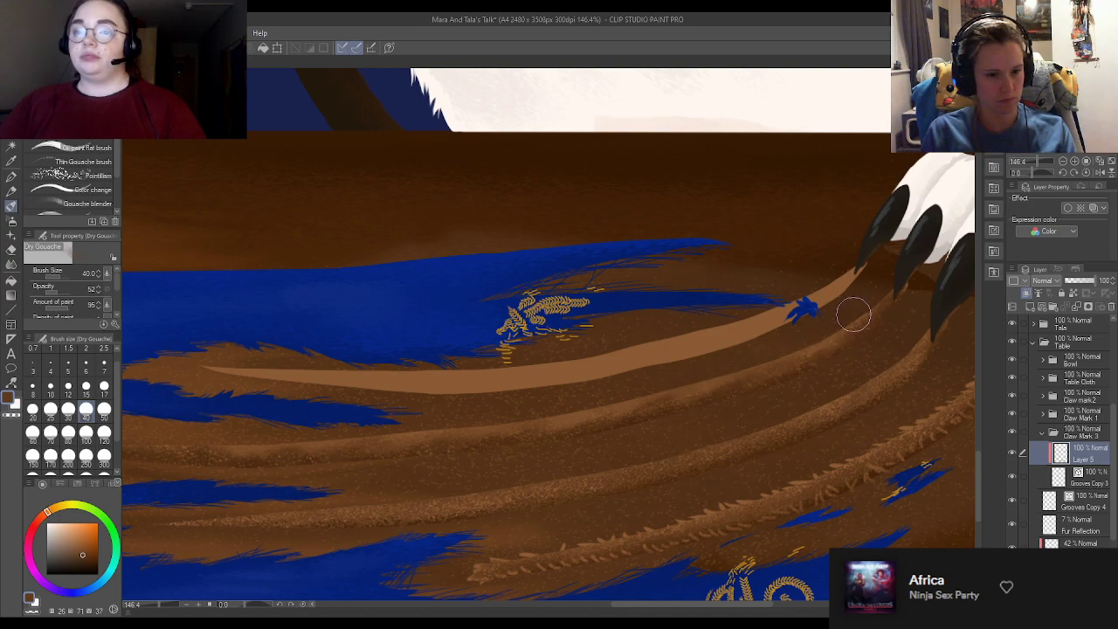
# Step: Set the brush size to 7 and add fine speckled texture to the second groove using browns sampled from it
pyautogui.scroll(-5, 853, 312)
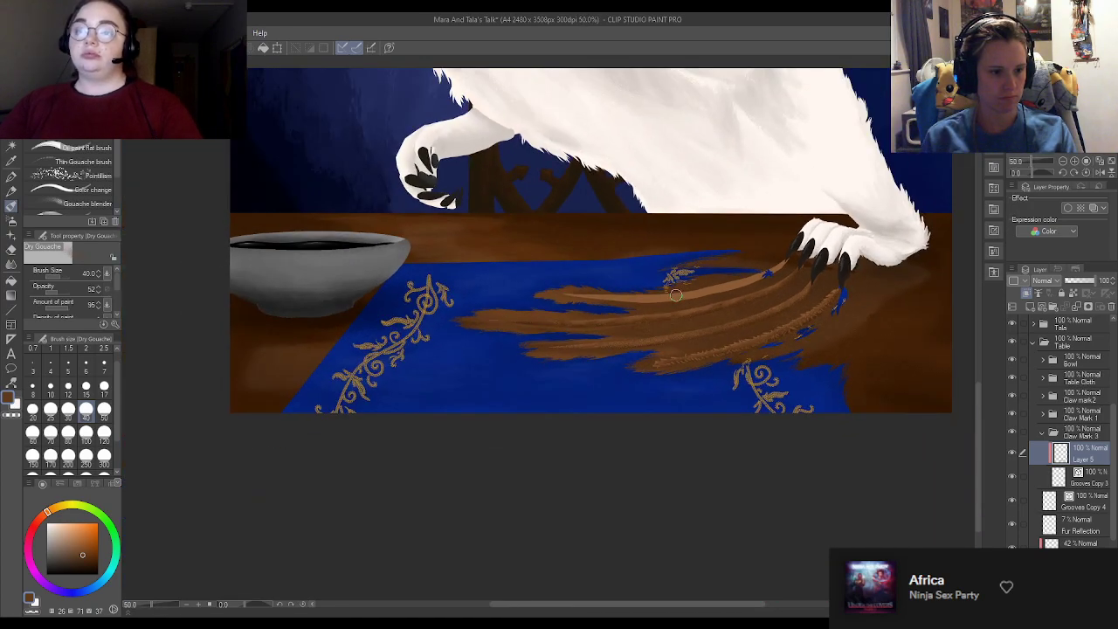
pyautogui.scroll(3, 680, 291)
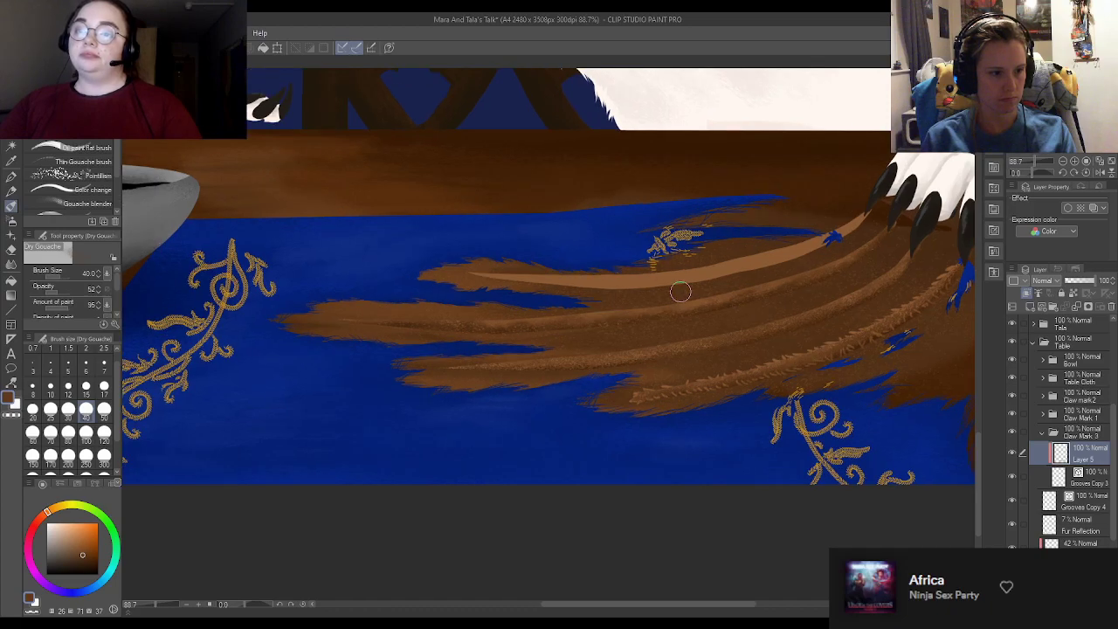
pyautogui.scroll(4, 681, 291)
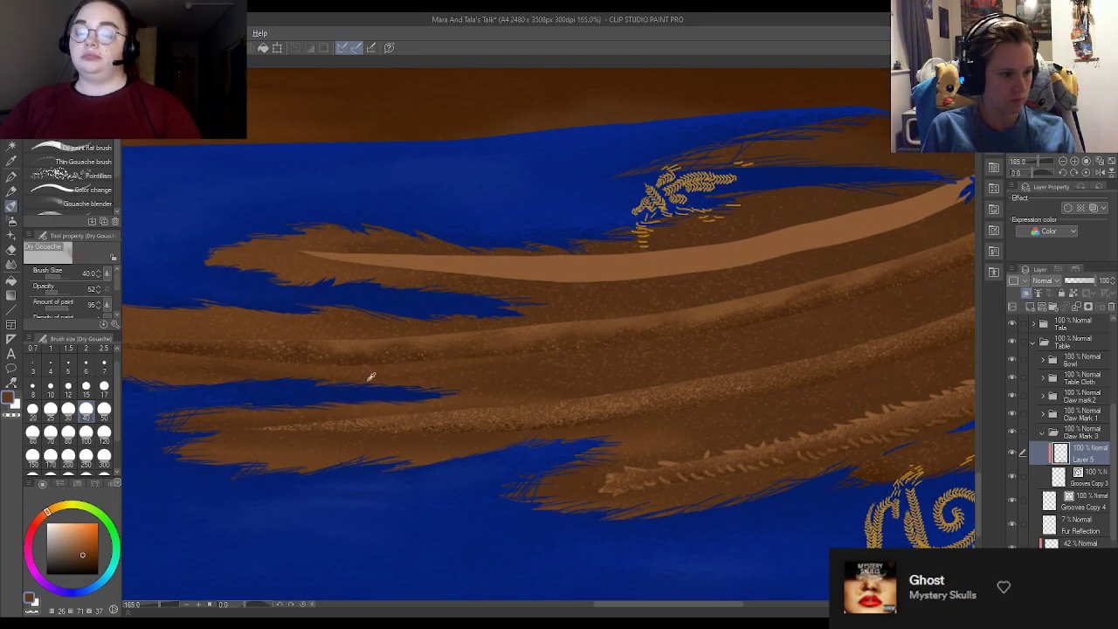
pyautogui.keyDown('alt'); pyautogui.click(369, 356); pyautogui.keyUp('alt')
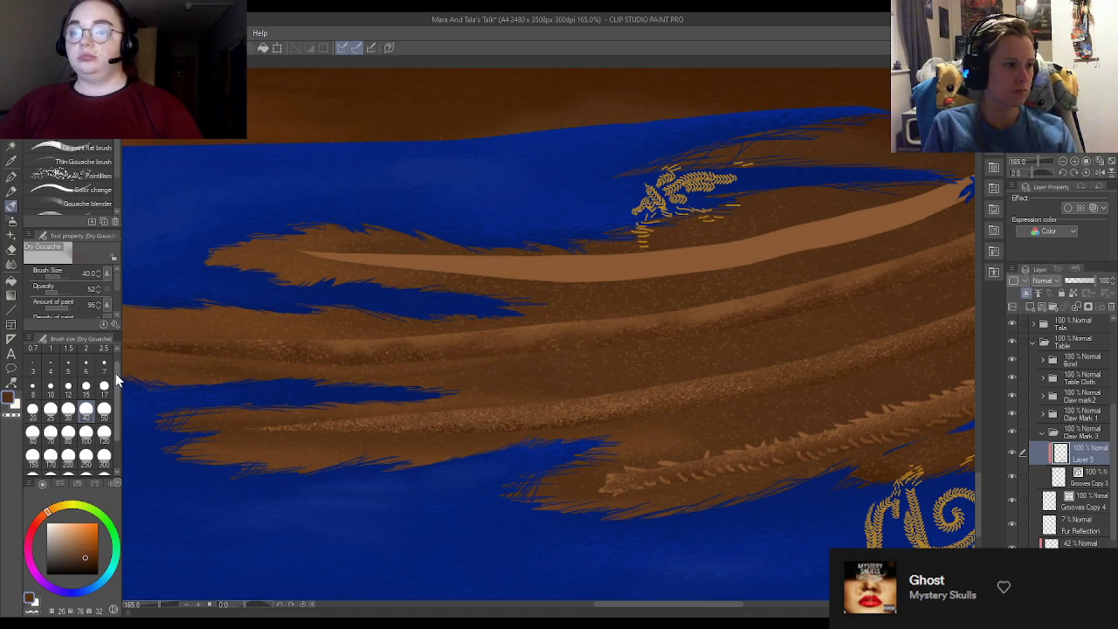
pyautogui.click(104, 366)
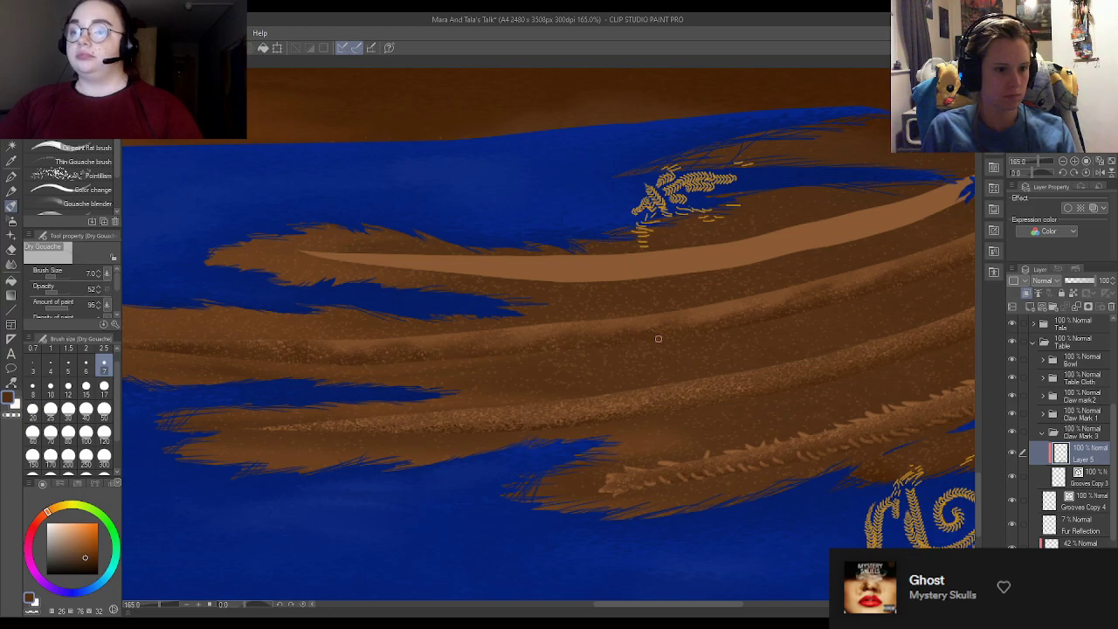
pyautogui.keyDown('alt'); pyautogui.click(787, 309); pyautogui.keyUp('alt')
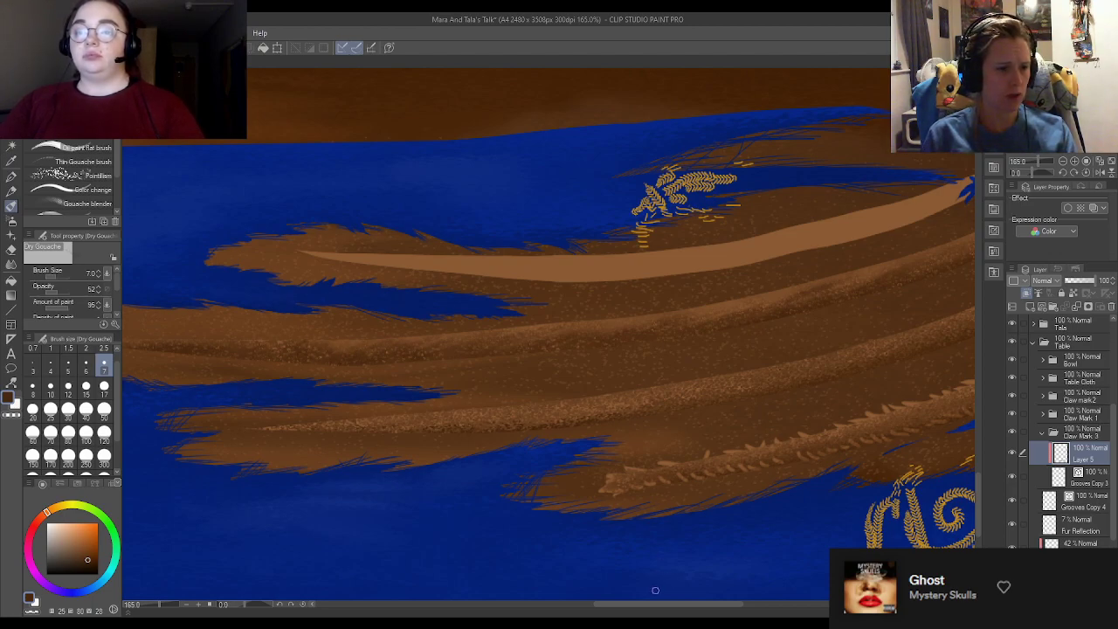
# Step: Continue the fine shadow texture on the second groove's claw-side stretch with browns sampled from its edge
pyautogui.moveTo(656, 604); pyautogui.dragTo(707, 605)
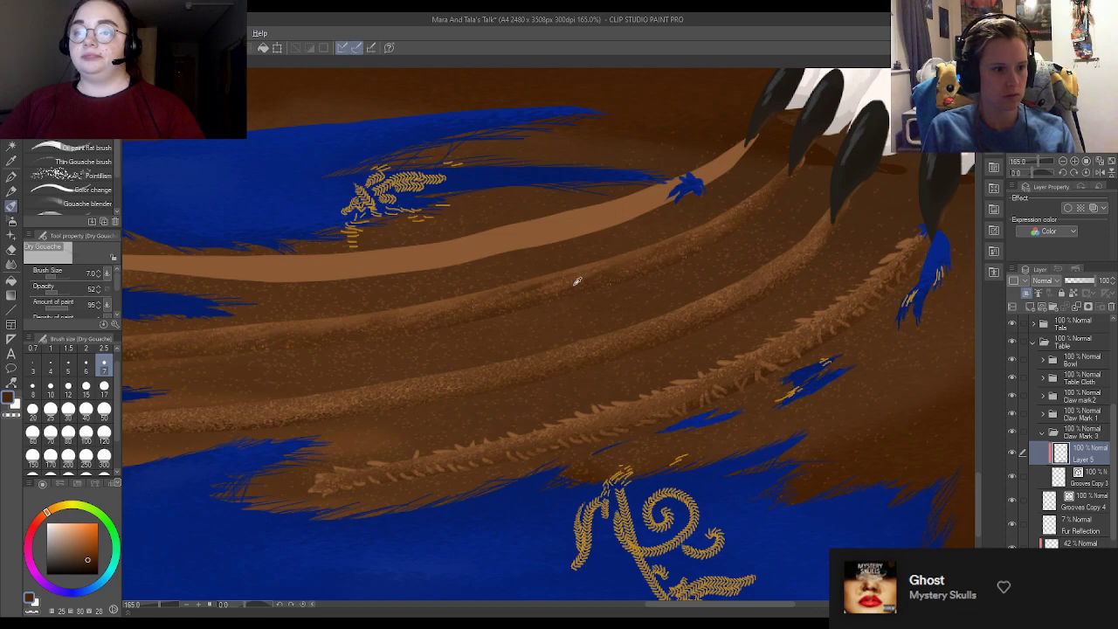
pyautogui.keyDown('alt'); pyautogui.click(612, 264); pyautogui.keyUp('alt')
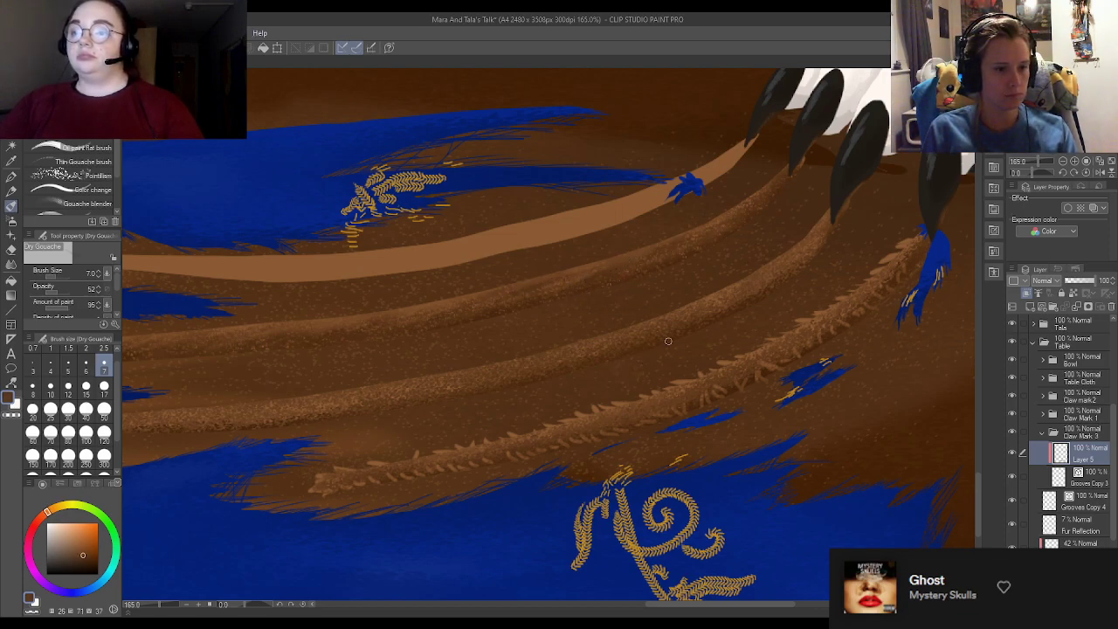
pyautogui.keyDown('alt'); pyautogui.click(633, 274); pyautogui.keyUp('alt')
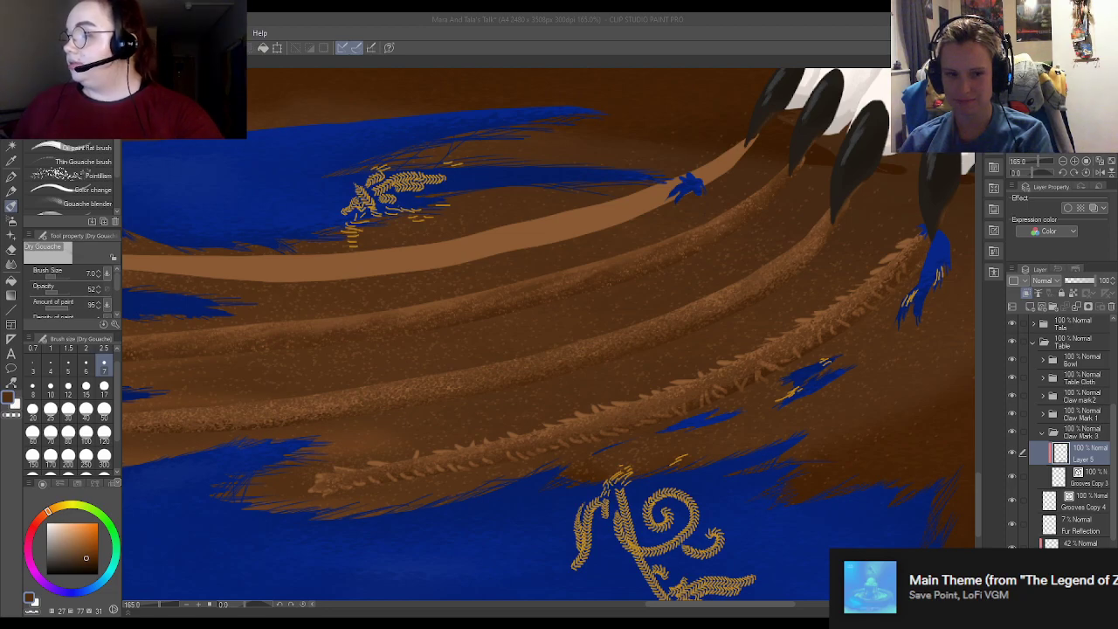
pyautogui.scroll(-2, 678, 347)
pyautogui.scroll(2, 650, 362)
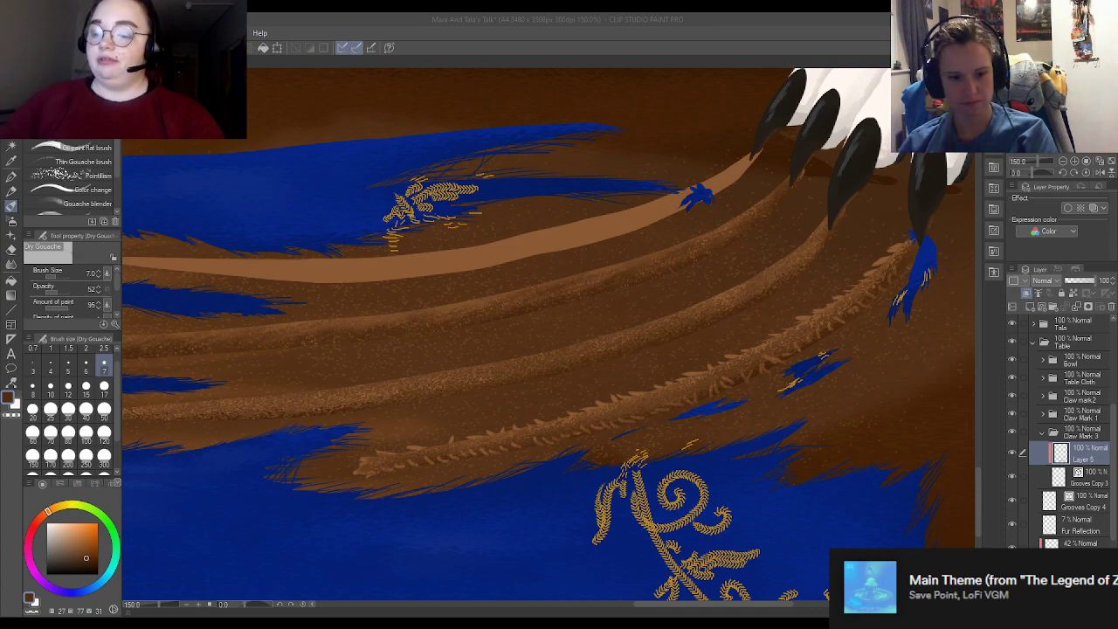
pyautogui.click(915, 497)
pyautogui.scroll(2, 809, 379)
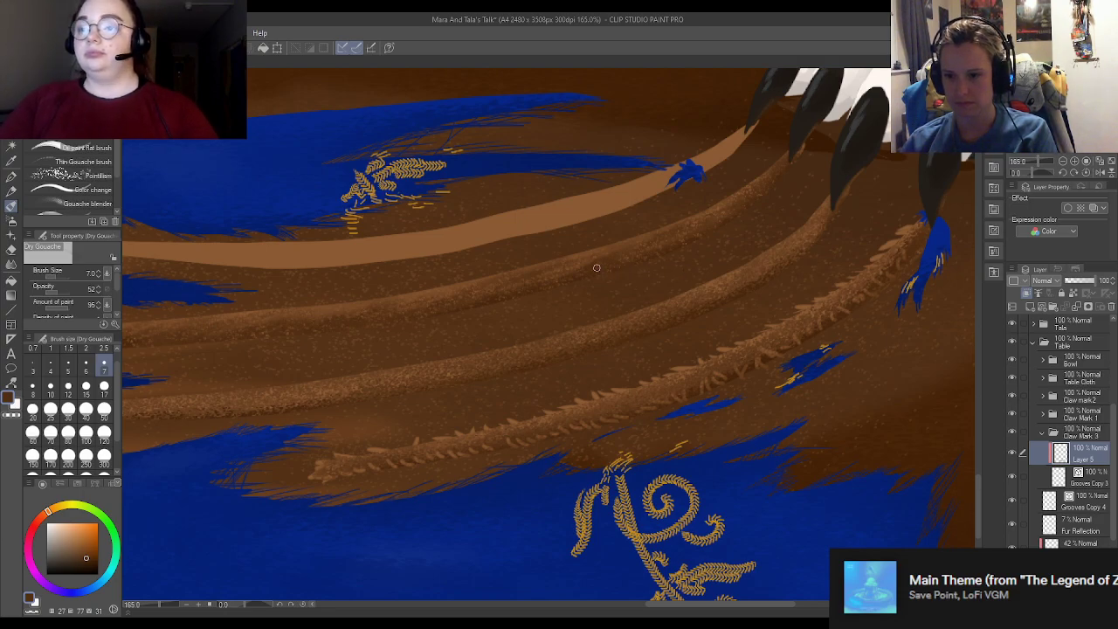
pyautogui.scroll(-1, 520, 257)
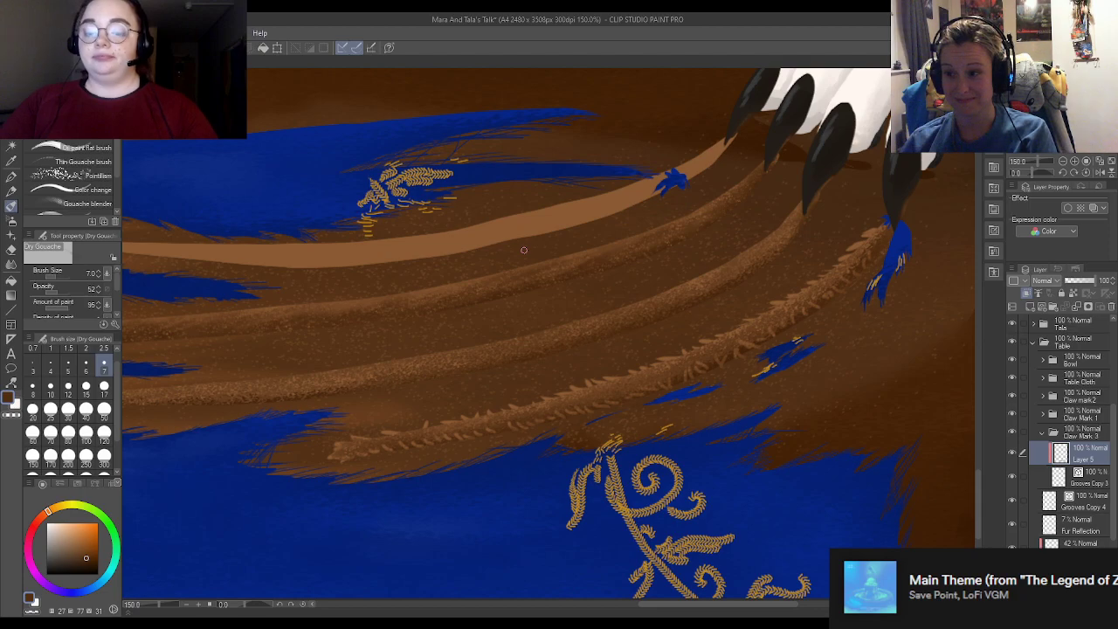
pyautogui.scroll(2, 377, 185)
pyautogui.scroll(-3, 606, 270)
pyautogui.scroll(3, 267, 126)
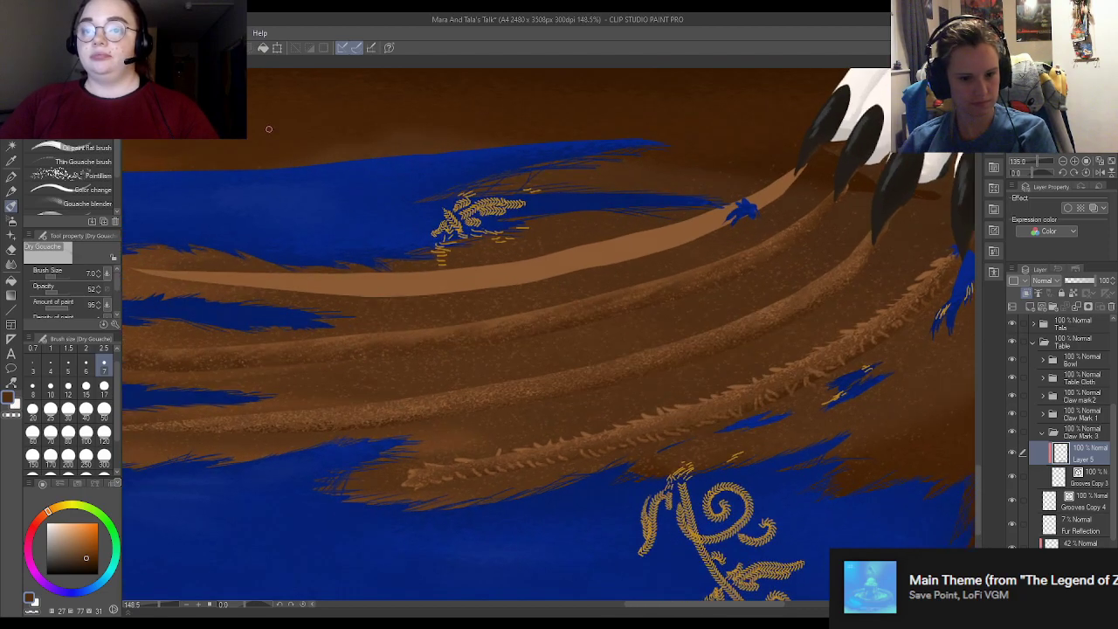
# Step: Hide and reshow Layer 5 to compare the second groove's shading, and rename the layer Shading
pyautogui.click(1013, 452)
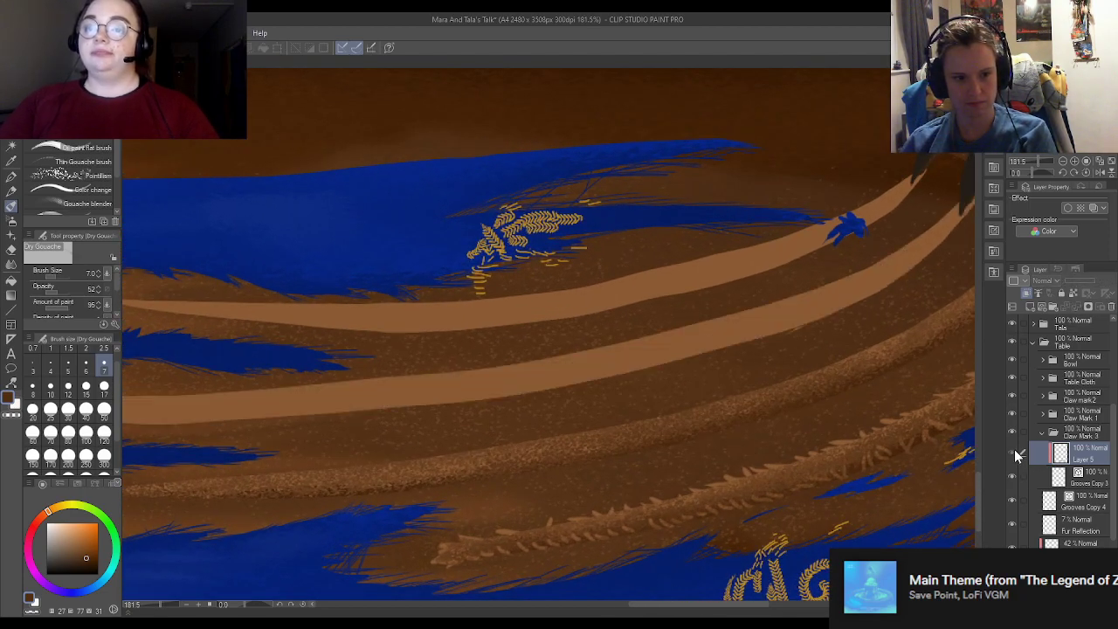
pyautogui.click(1012, 453)
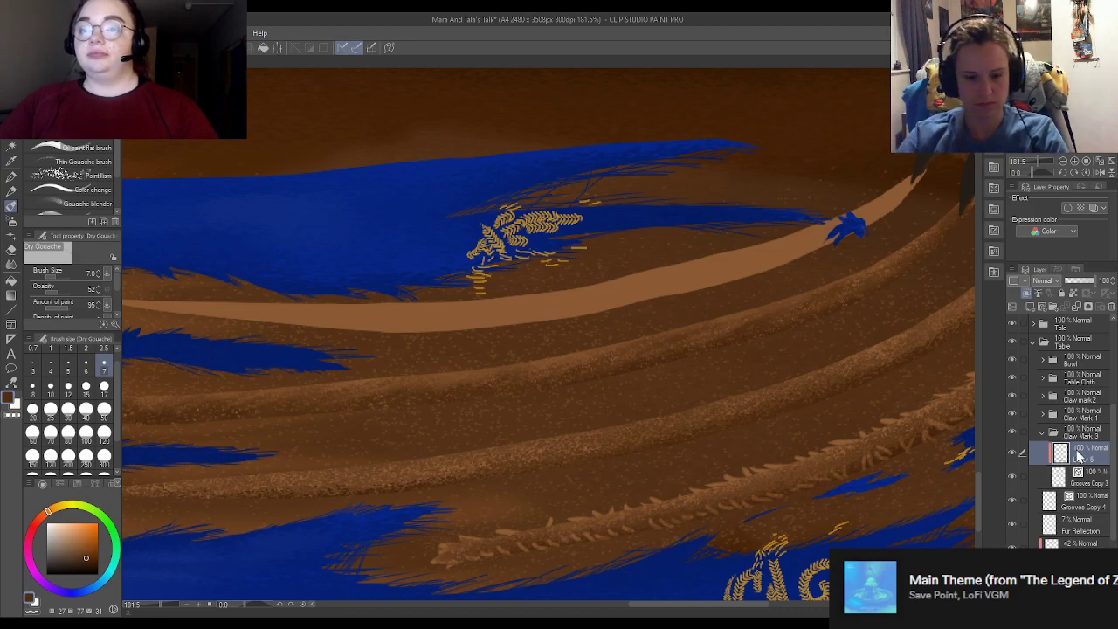
pyautogui.write('Shading')
pyautogui.press('Return')
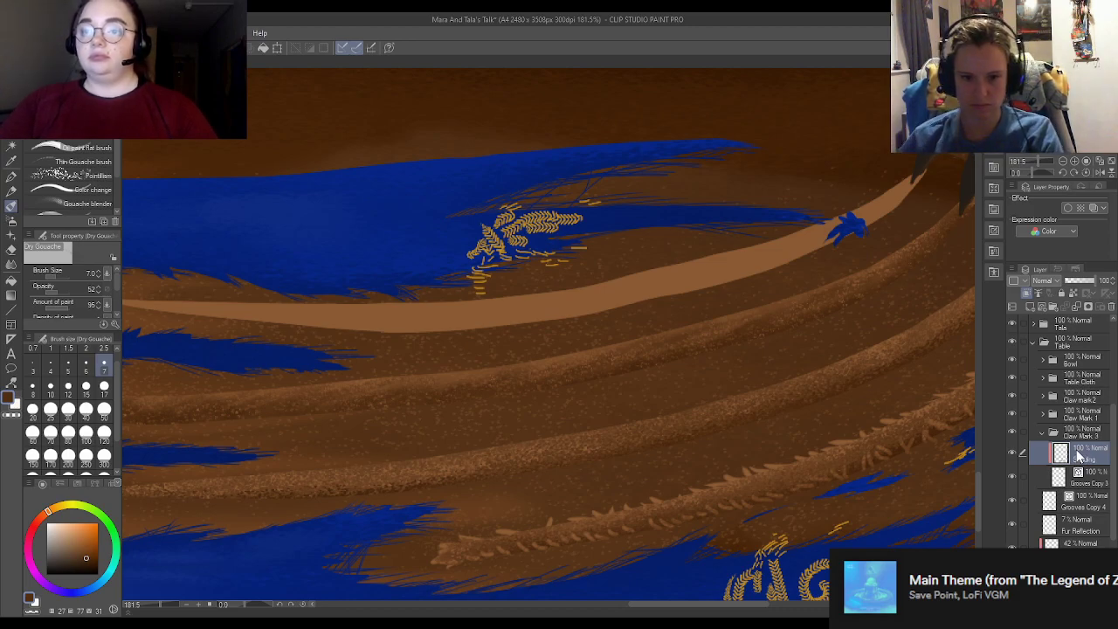
# Step: Collapse the Claw Mark 3 folder, create a folder named Claw Mark 4, and move the Grooves Copy 4 layer into it
pyautogui.click(1088, 505)
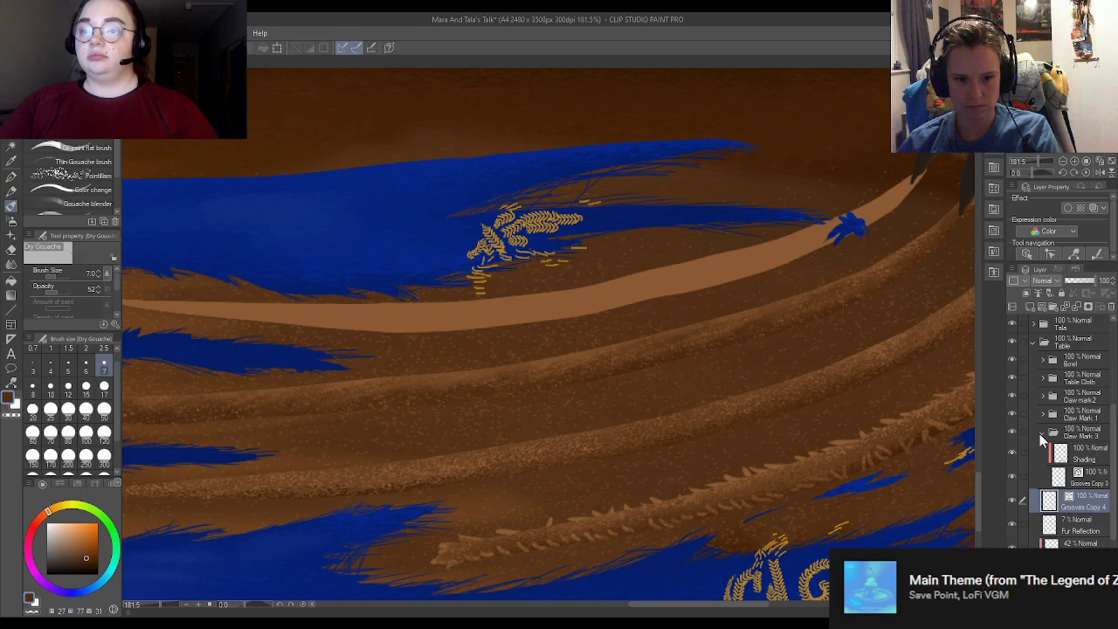
pyautogui.click(1042, 433)
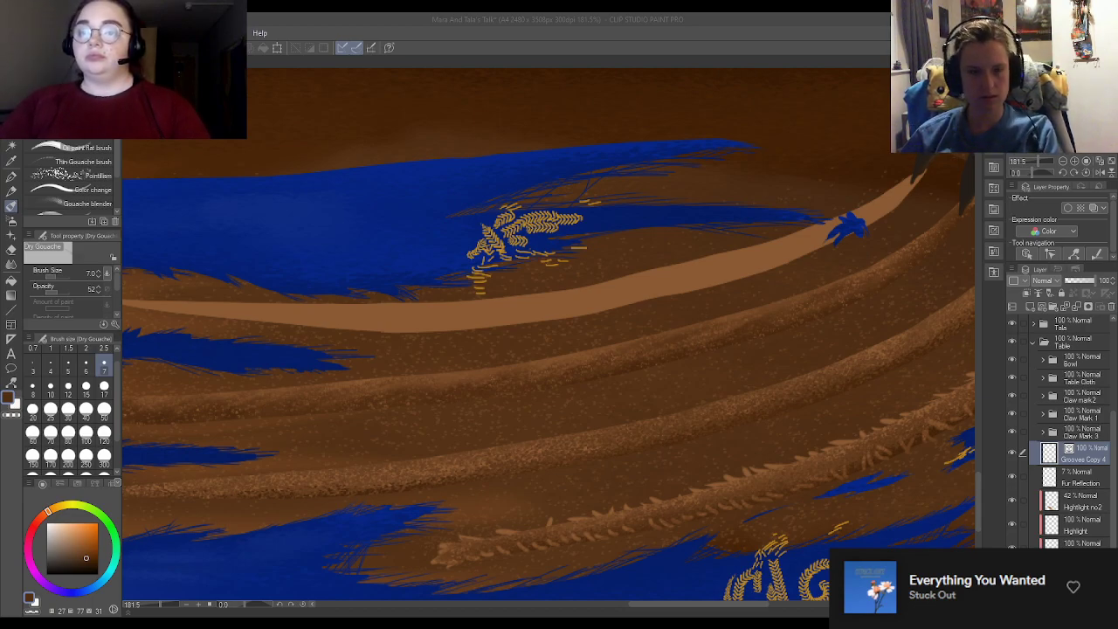
pyautogui.hotkey('alt', 'Tab')
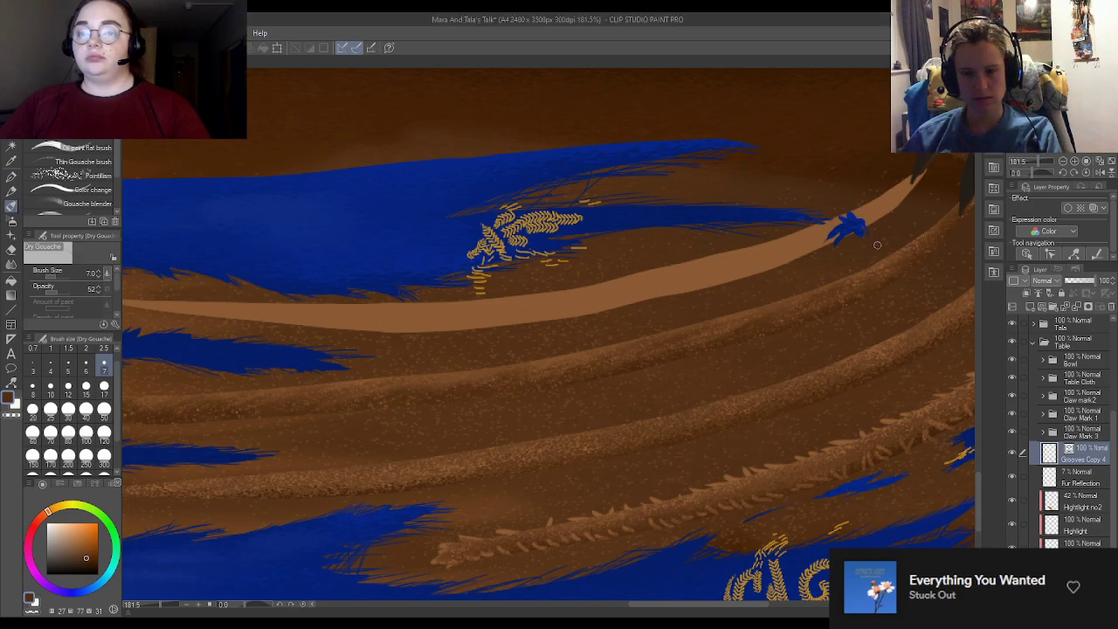
pyautogui.scroll(-1, 974, 524)
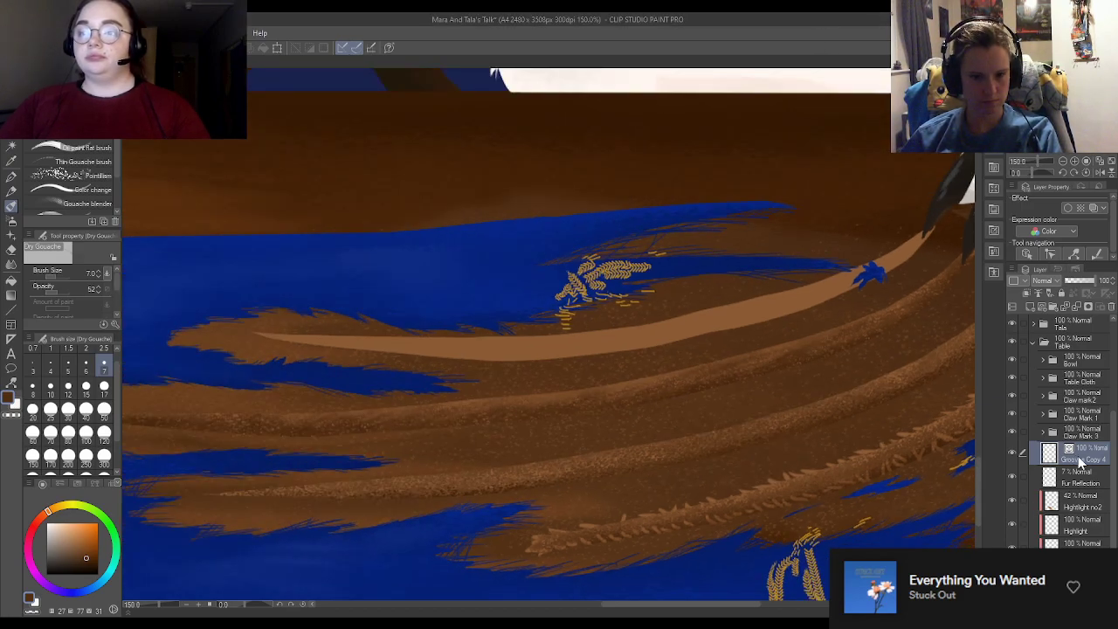
pyautogui.click(1057, 305)
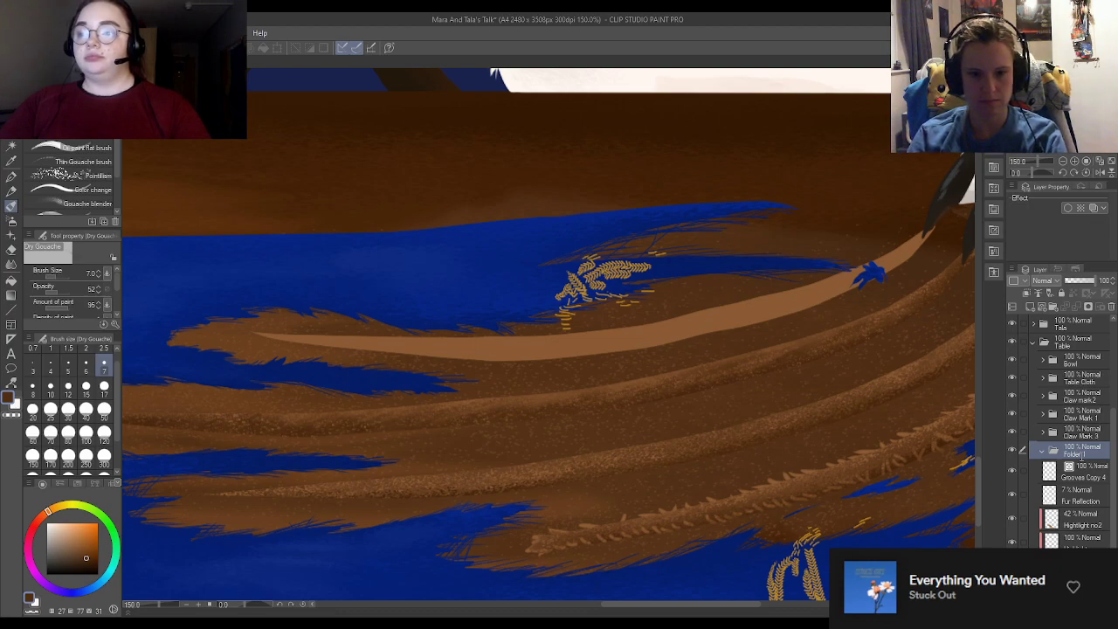
pyautogui.write('Claw Mark 4')
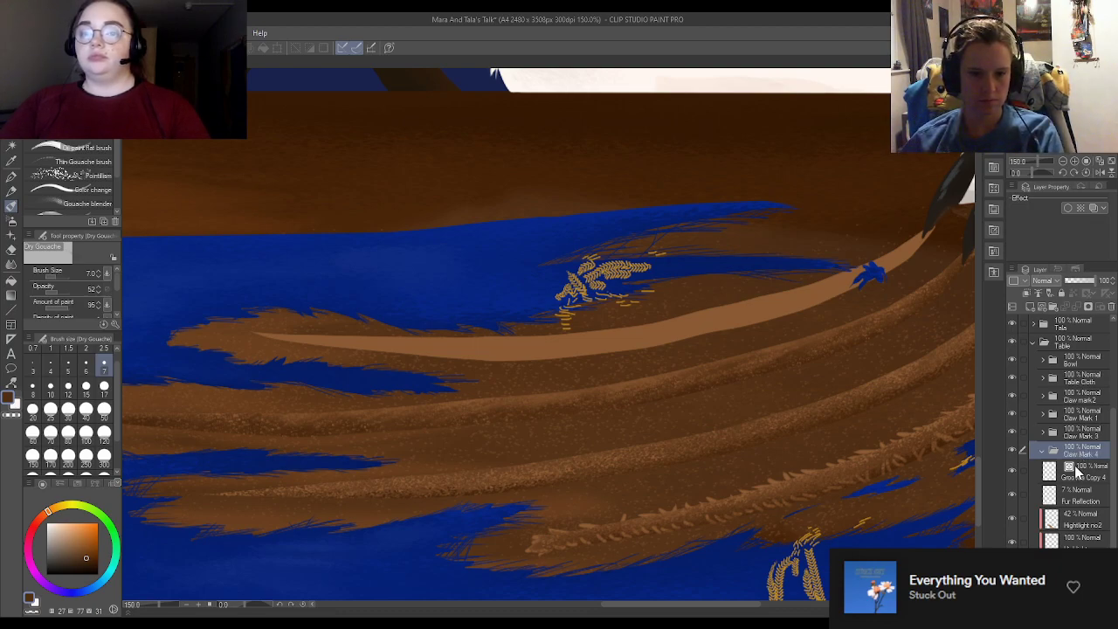
pyautogui.click(1085, 472)
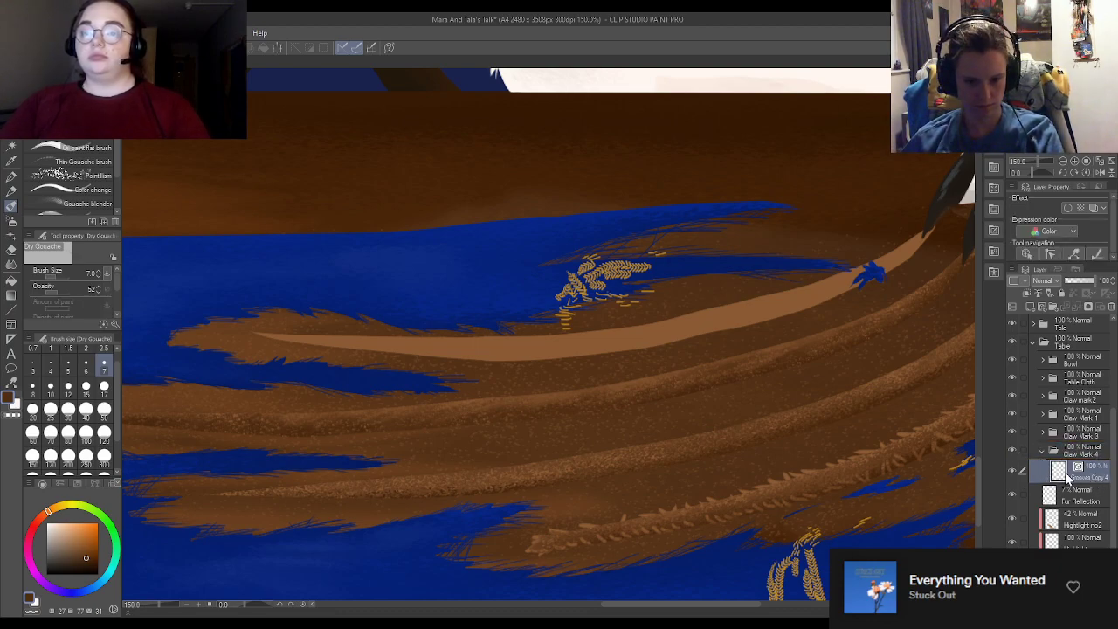
# Step: Add a layer named Shading above Grooves Copy 4, clip it to that layer, and set the brush size to 50
pyautogui.scroll(-1, 1070, 481)
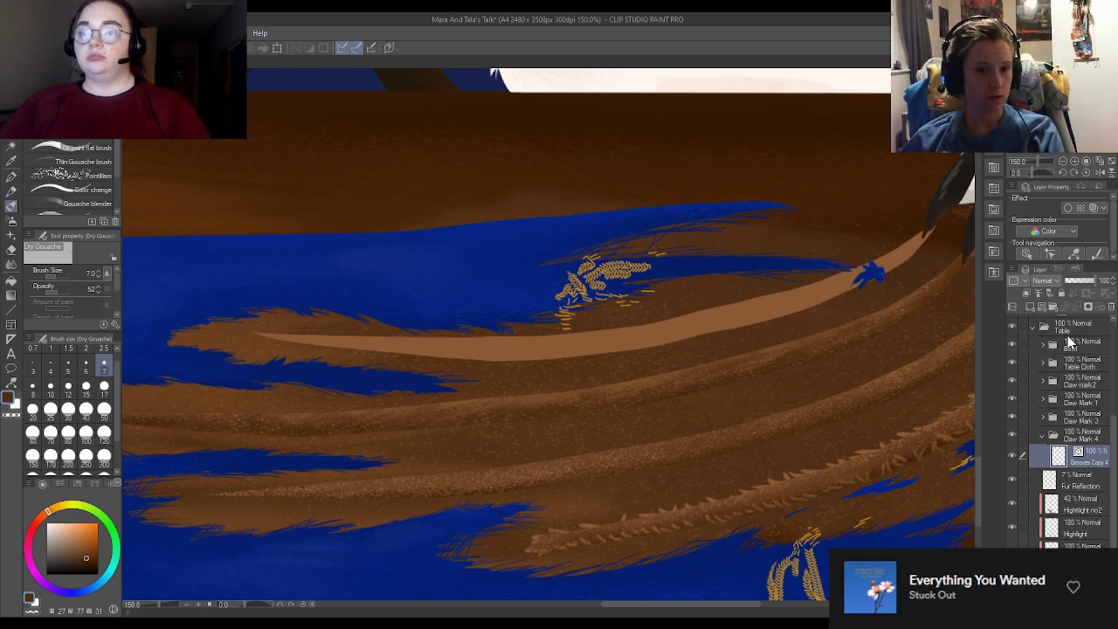
pyautogui.click(1032, 308)
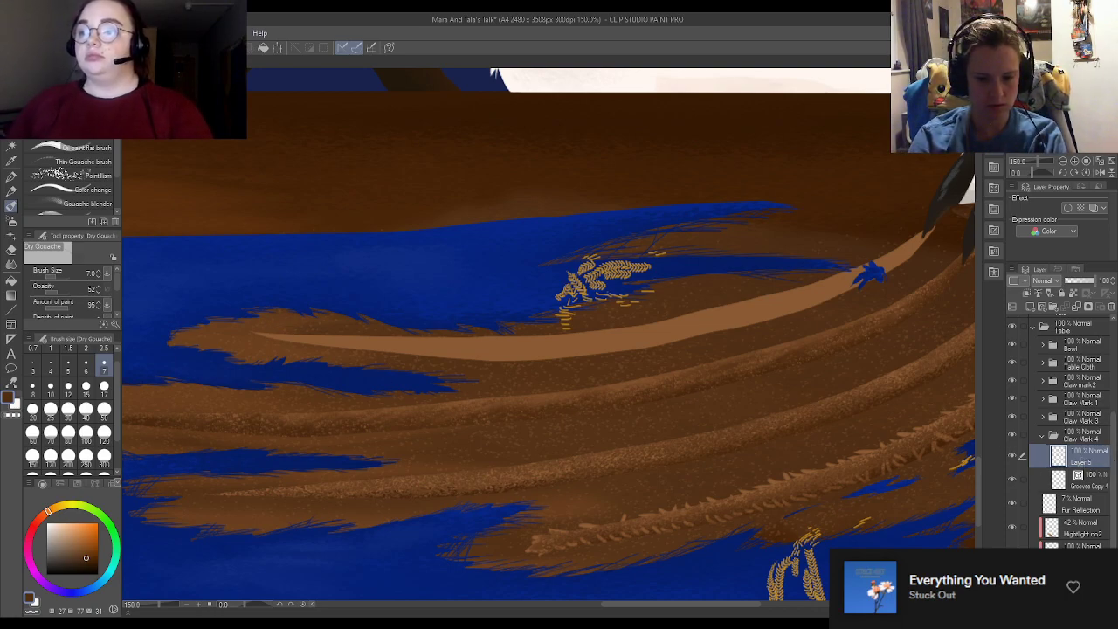
pyautogui.press('Return')
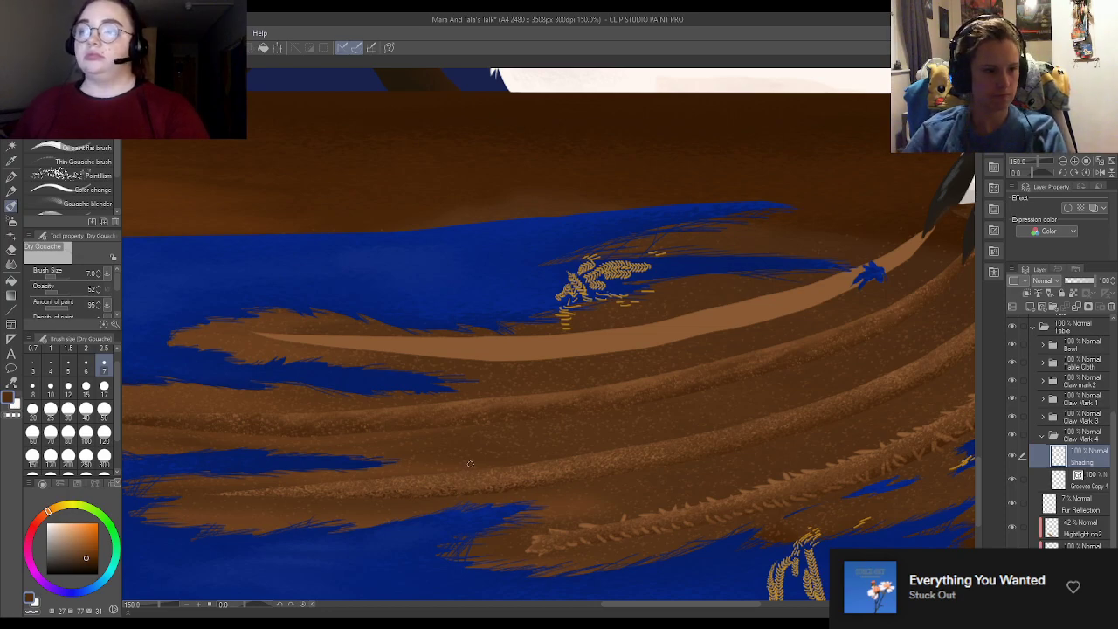
pyautogui.click(104, 408)
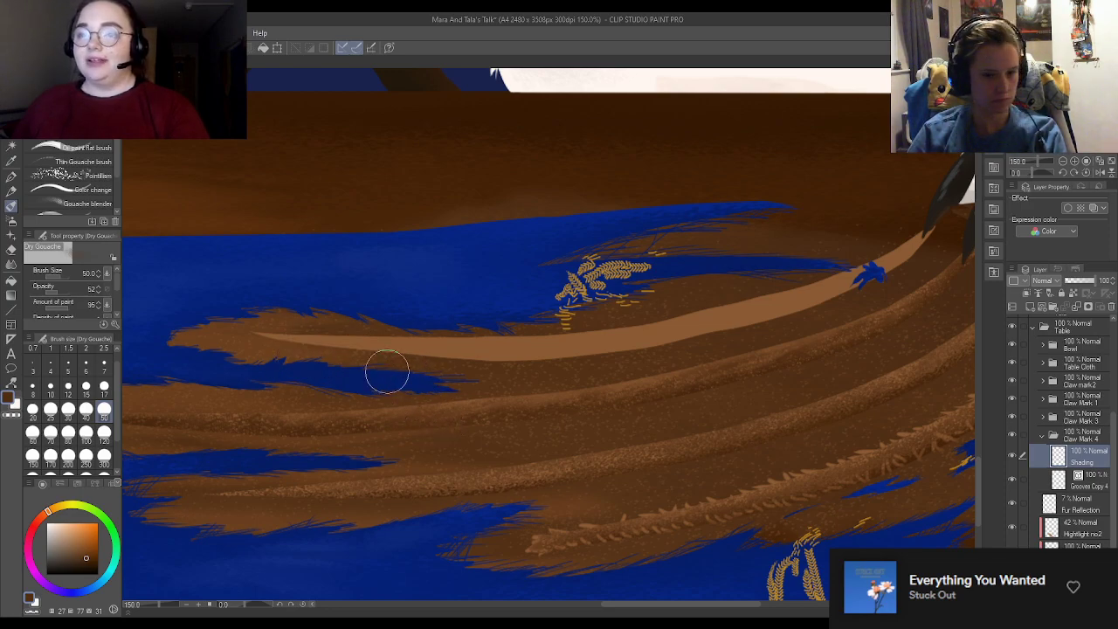
pyautogui.click(1028, 294)
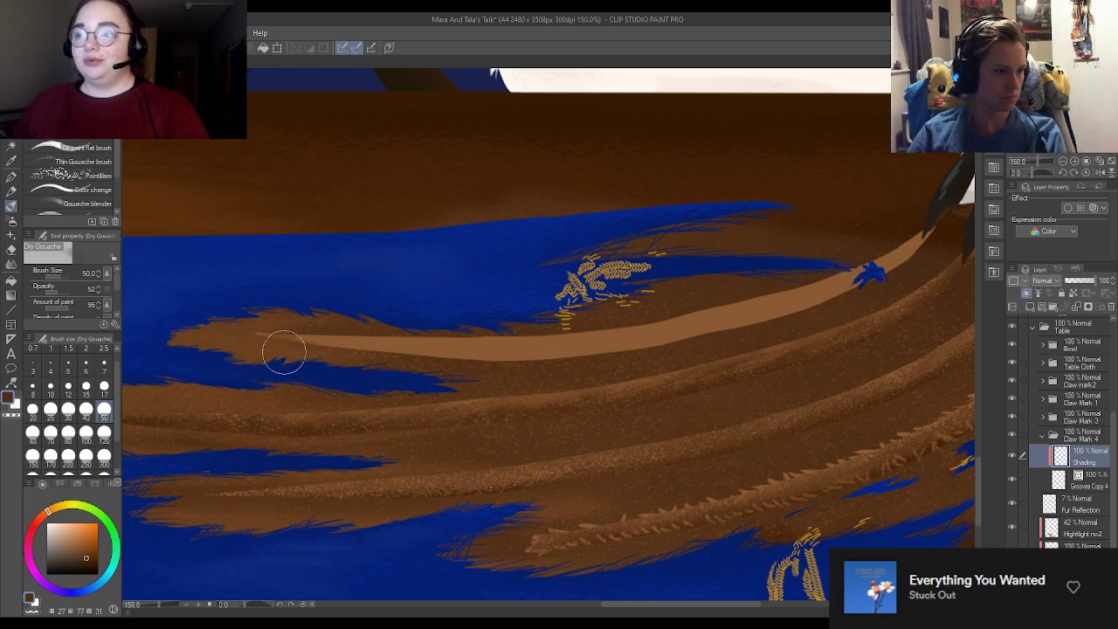
pyautogui.moveTo(282, 350)
pyautogui.mouseDown()
pyautogui.moveTo(549, 352)
pyautogui.moveTo(538, 358)
pyautogui.moveTo(709, 324)
pyautogui.moveTo(782, 324)
pyautogui.moveTo(919, 261)
pyautogui.moveTo(879, 292)
pyautogui.mouseUp()
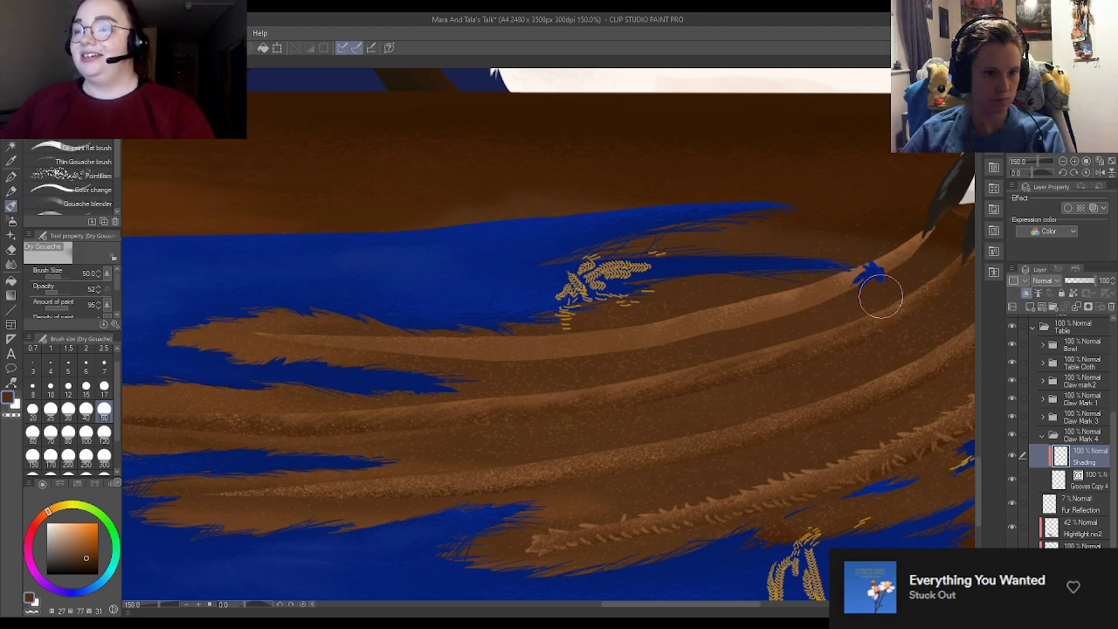
pyautogui.hotkey('ctrl', 'z')
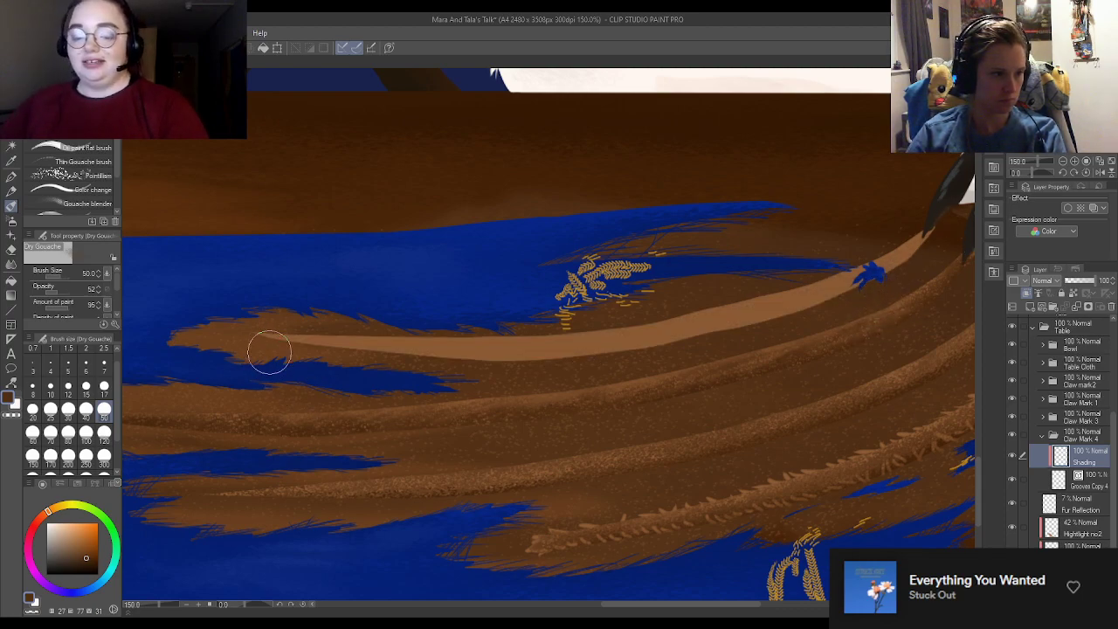
pyautogui.moveTo(269, 354)
pyautogui.mouseDown()
pyautogui.moveTo(390, 364)
pyautogui.moveTo(590, 348)
pyautogui.mouseUp()
pyautogui.moveTo(647, 344)
pyautogui.mouseDown()
pyautogui.moveTo(839, 293)
pyautogui.moveTo(957, 231)
pyautogui.mouseUp()
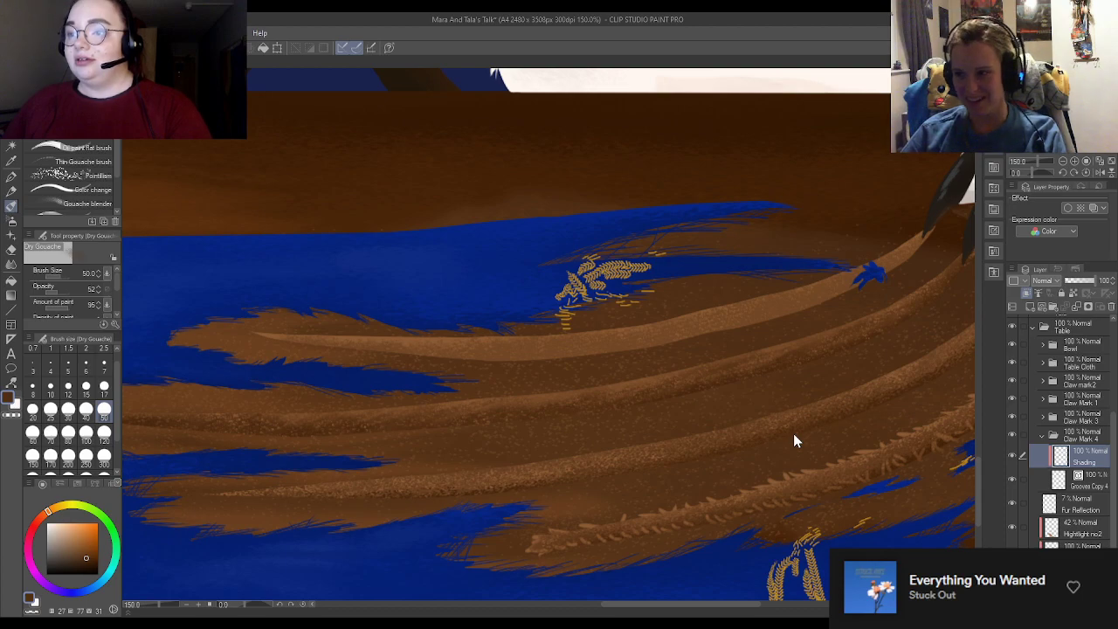
pyautogui.hotkey('ctrl', 'z')
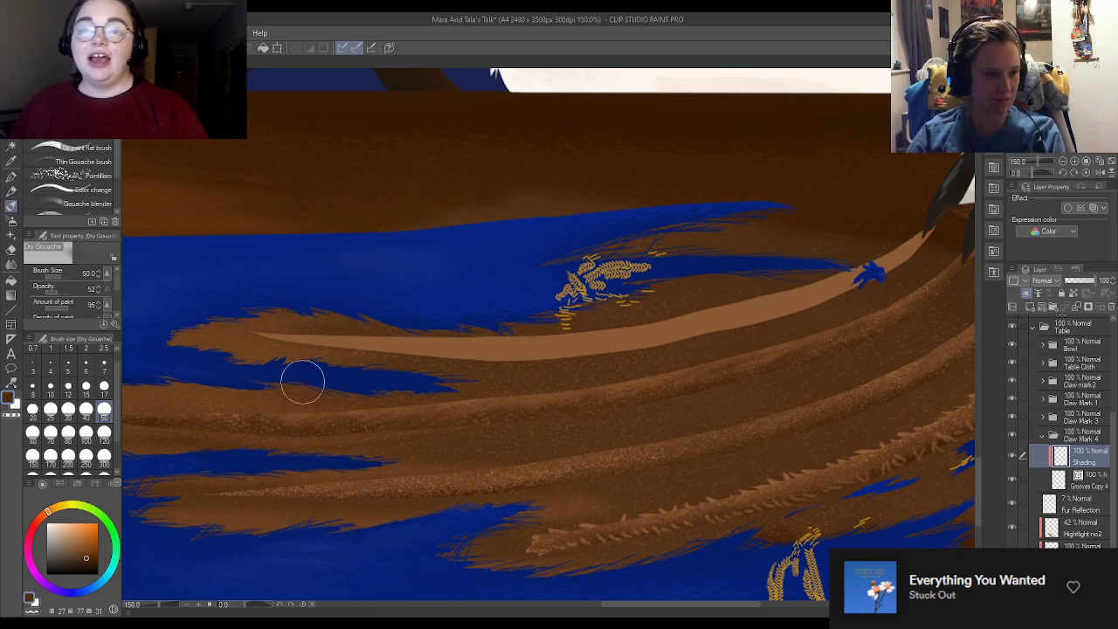
# Step: Brush dark brown shading along the lower edge of the top groove, from its tail to the claw
pyautogui.moveTo(303, 379)
pyautogui.mouseDown()
pyautogui.moveTo(270, 349)
pyautogui.moveTo(296, 361)
pyautogui.moveTo(314, 350)
pyautogui.moveTo(445, 366)
pyautogui.moveTo(671, 346)
pyautogui.moveTo(825, 308)
pyautogui.moveTo(913, 274)
pyautogui.mouseUp()
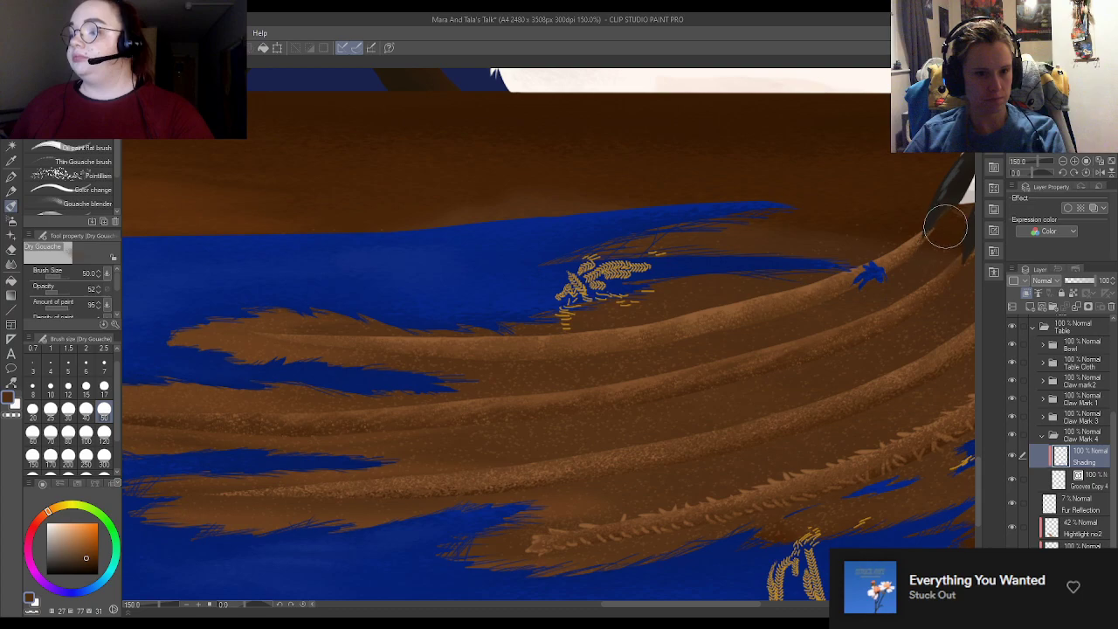
pyautogui.scroll(-5, 923, 250)
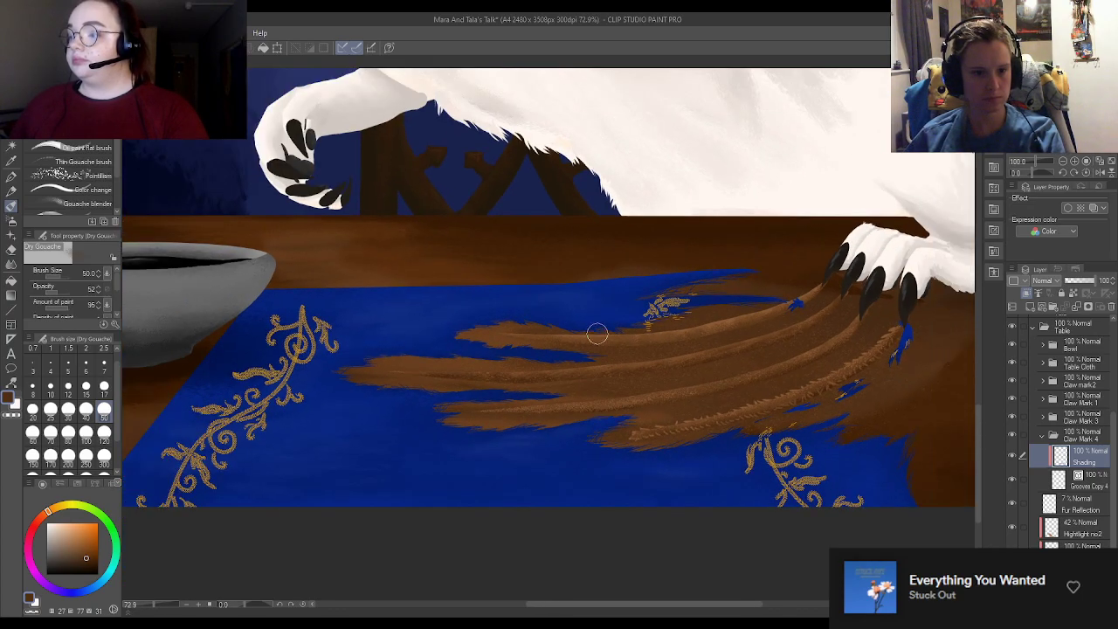
pyautogui.scroll(5, 774, 270)
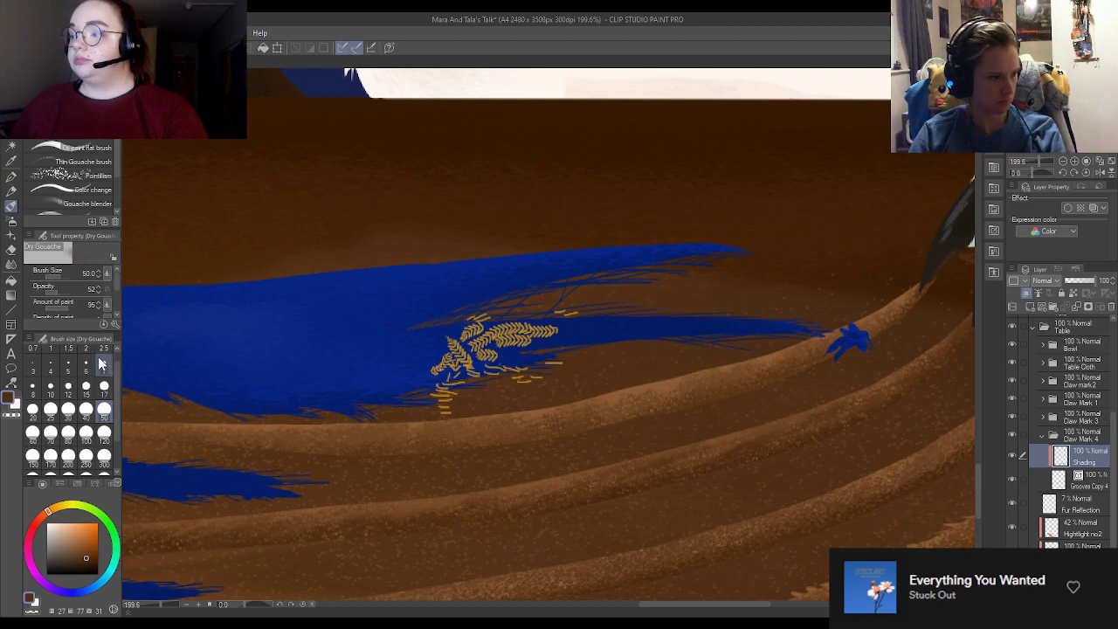
# Step: Set the brush size to 17 and deepen the shadow along the top groove's underside with a darker brown
pyautogui.click(105, 390)
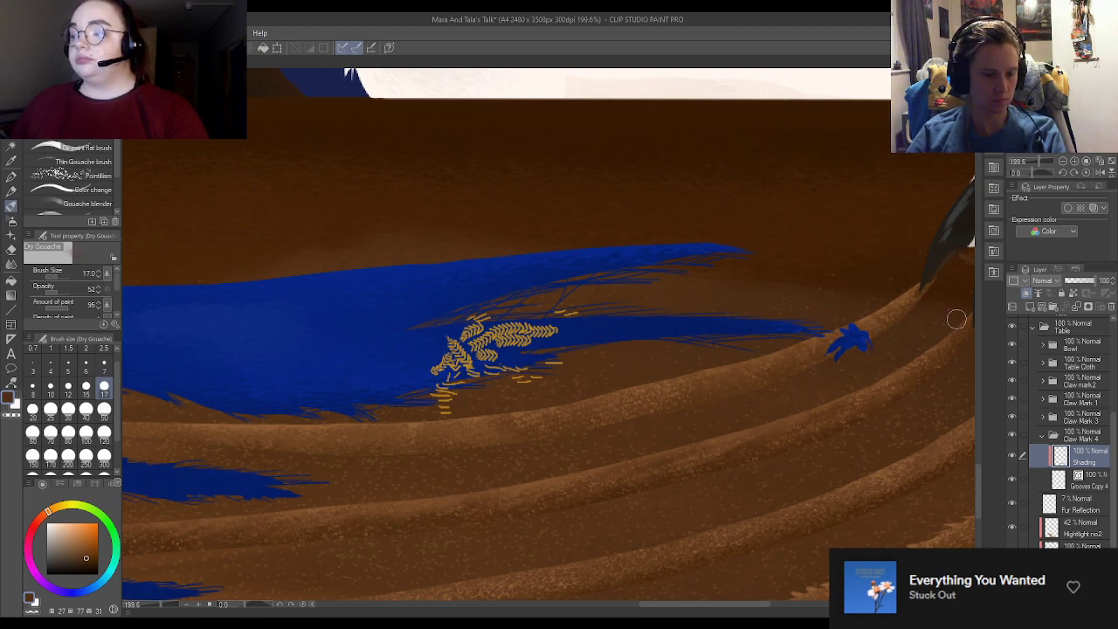
pyautogui.moveTo(676, 606); pyautogui.dragTo(596, 606)
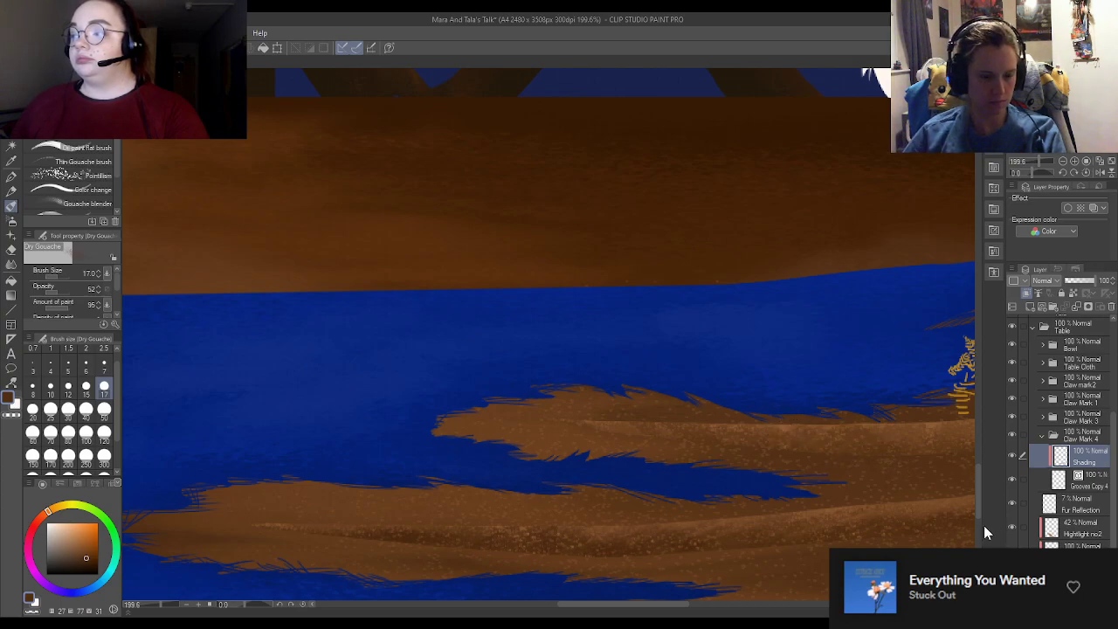
pyautogui.scroll(-3, 325, 456)
pyautogui.scroll(3, 709, 580)
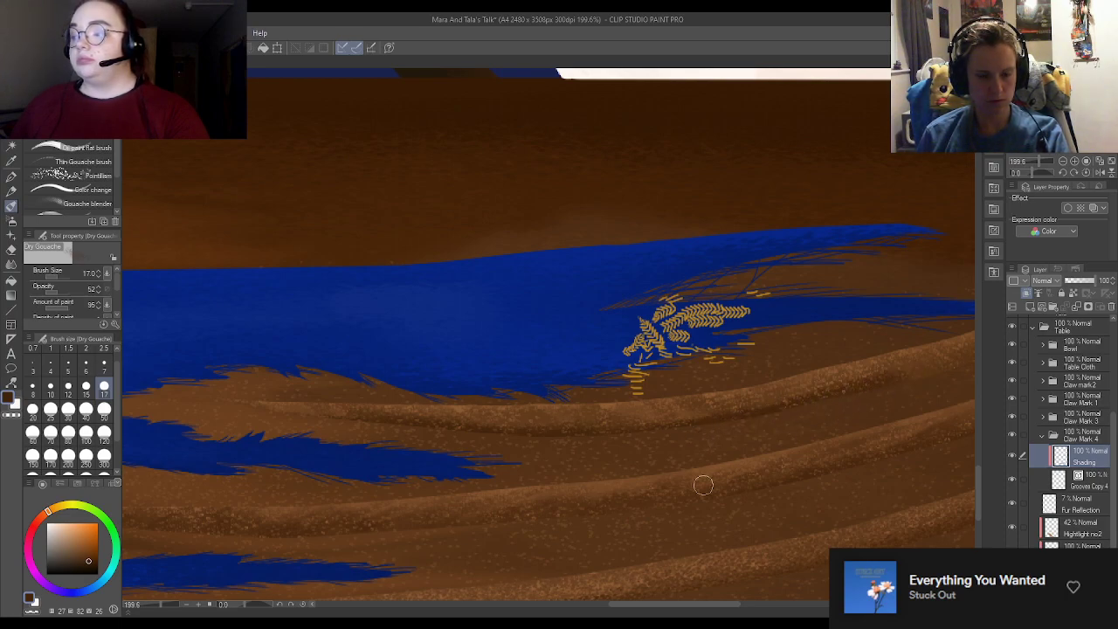
pyautogui.moveTo(661, 609); pyautogui.dragTo(688, 606)
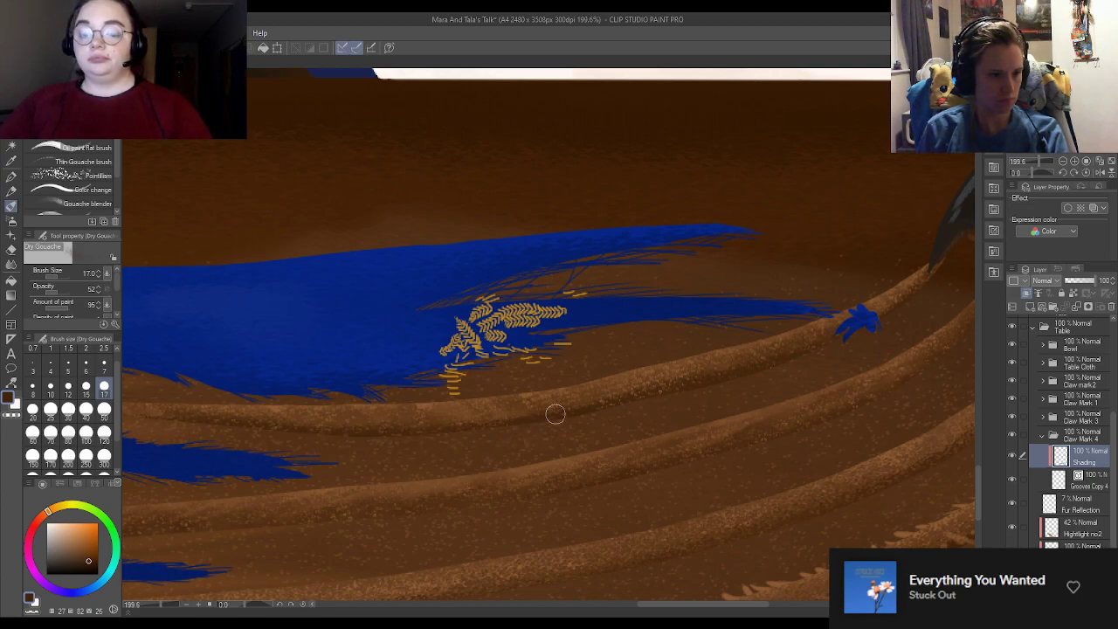
pyautogui.moveTo(690, 605); pyautogui.dragTo(639, 605)
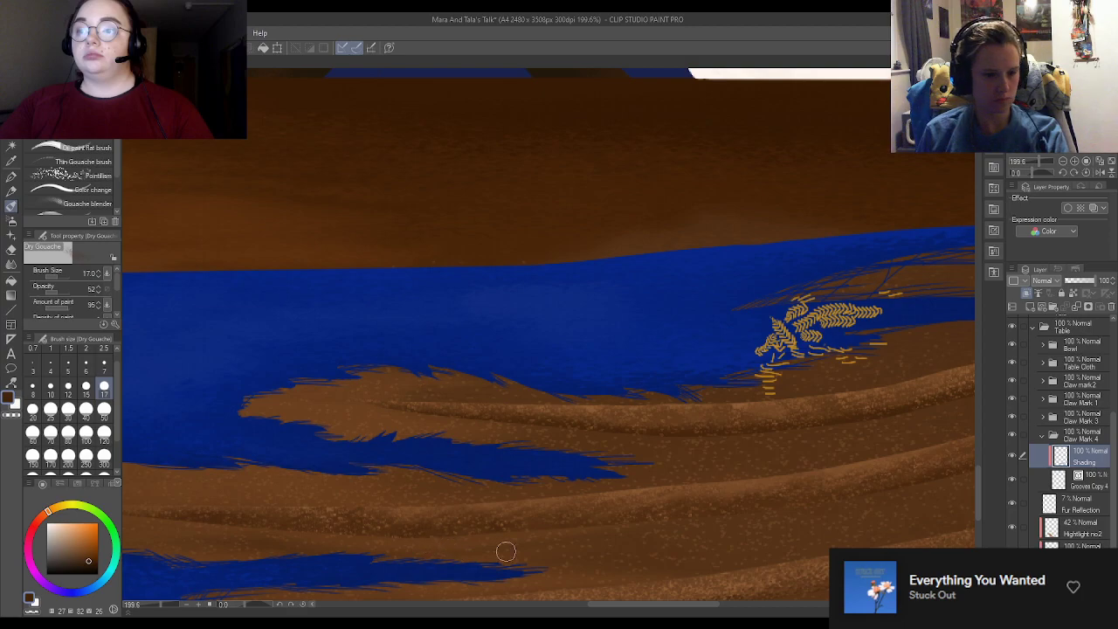
# Step: Collapse Claw Mark 4, select the Shading layer in Claw Mark 3, and darken the second groove's underside along its length
pyautogui.click(1043, 437)
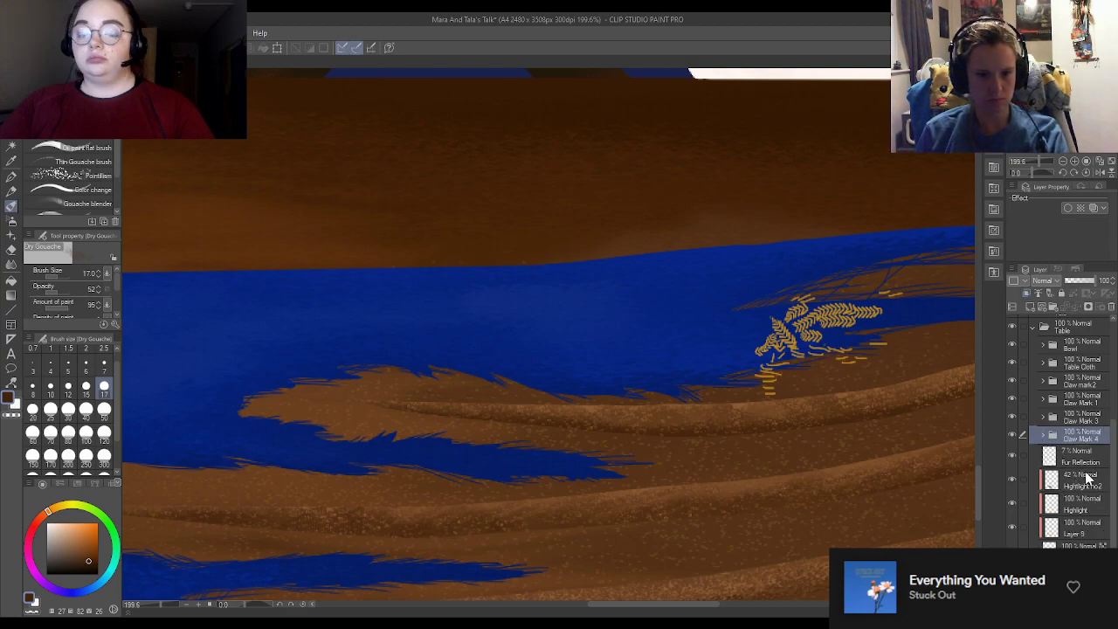
pyautogui.click(1062, 423)
pyautogui.click(1044, 418)
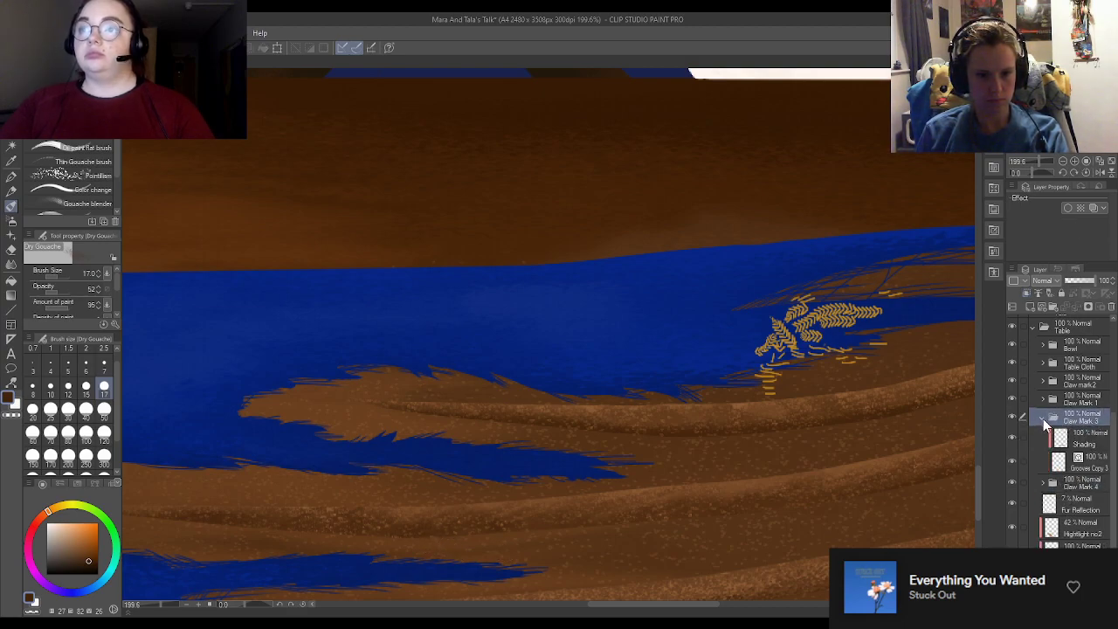
pyautogui.click(1083, 438)
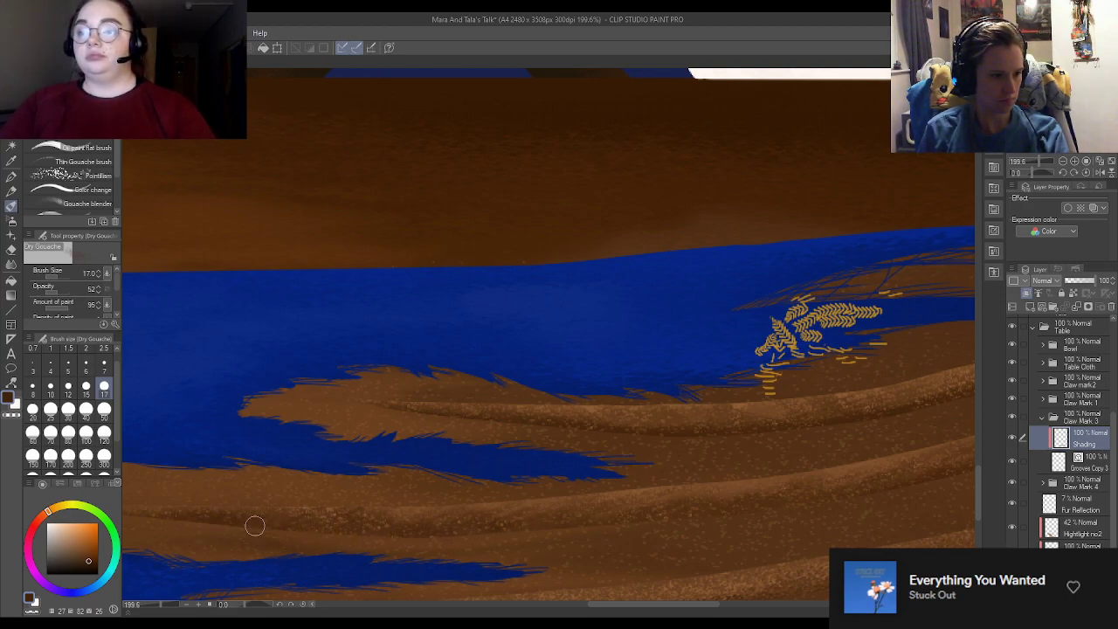
pyautogui.moveTo(591, 607); pyautogui.dragTo(563, 606)
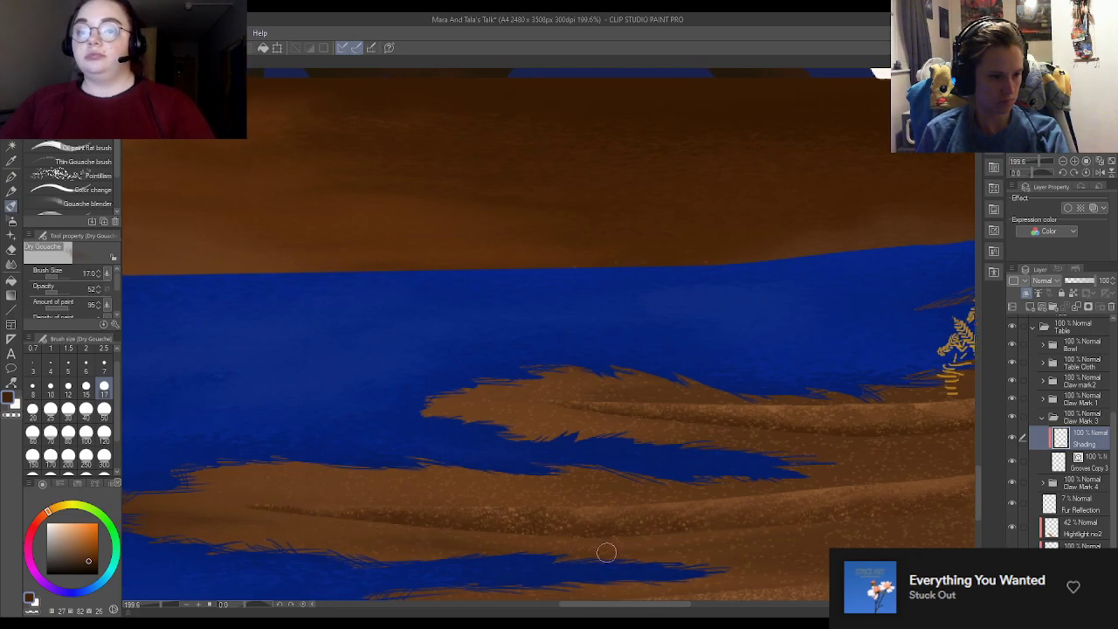
pyautogui.moveTo(622, 606); pyautogui.dragTo(653, 606)
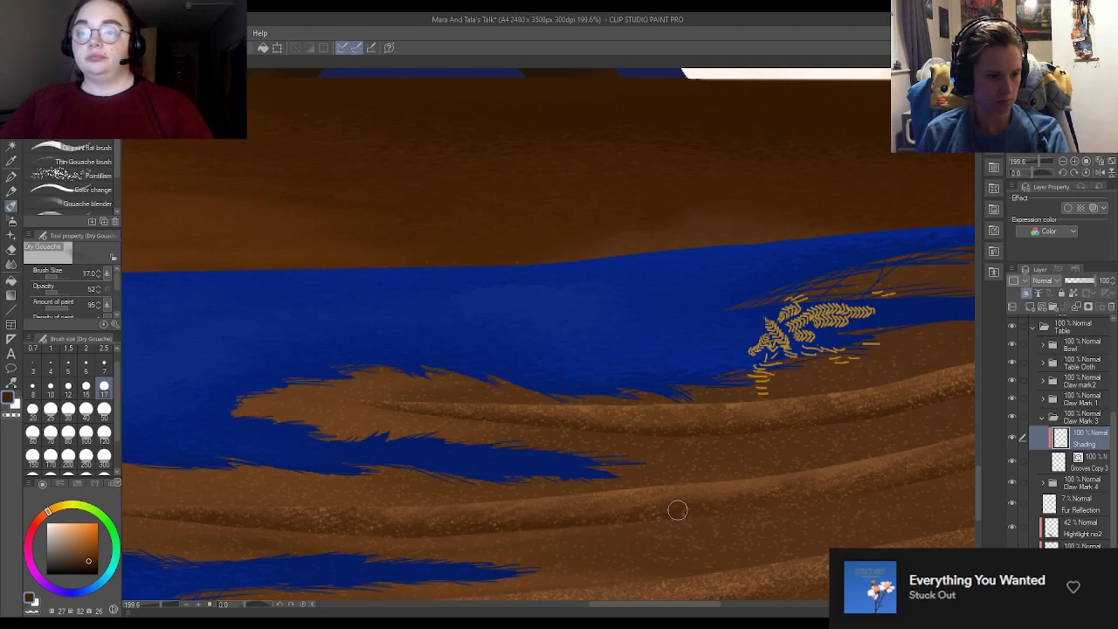
pyautogui.moveTo(667, 605); pyautogui.dragTo(710, 605)
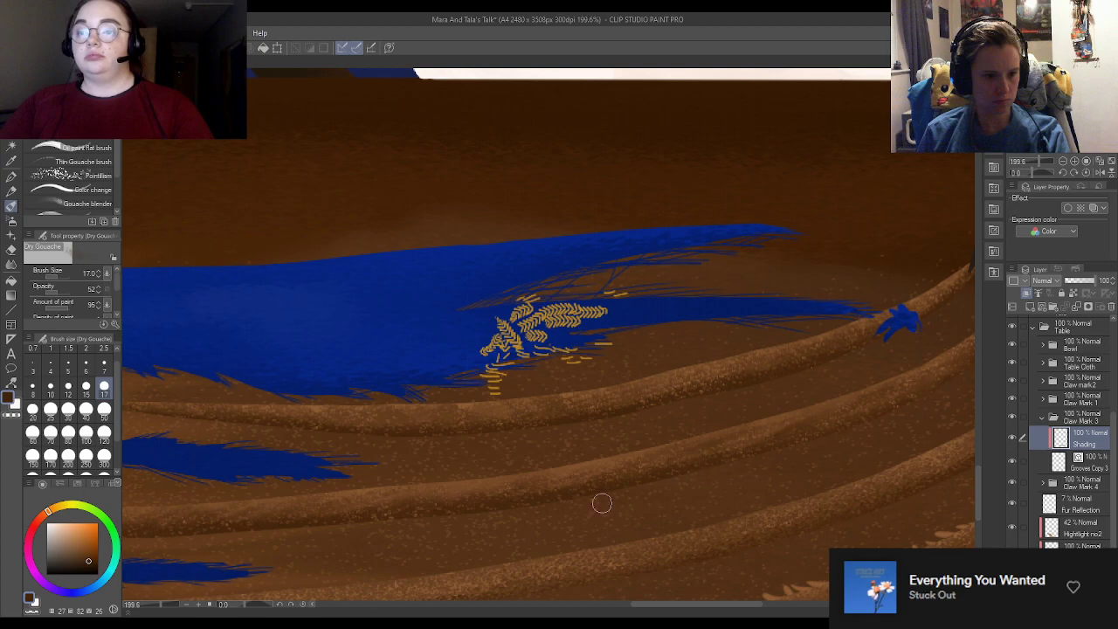
pyautogui.moveTo(661, 611); pyautogui.dragTo(692, 604)
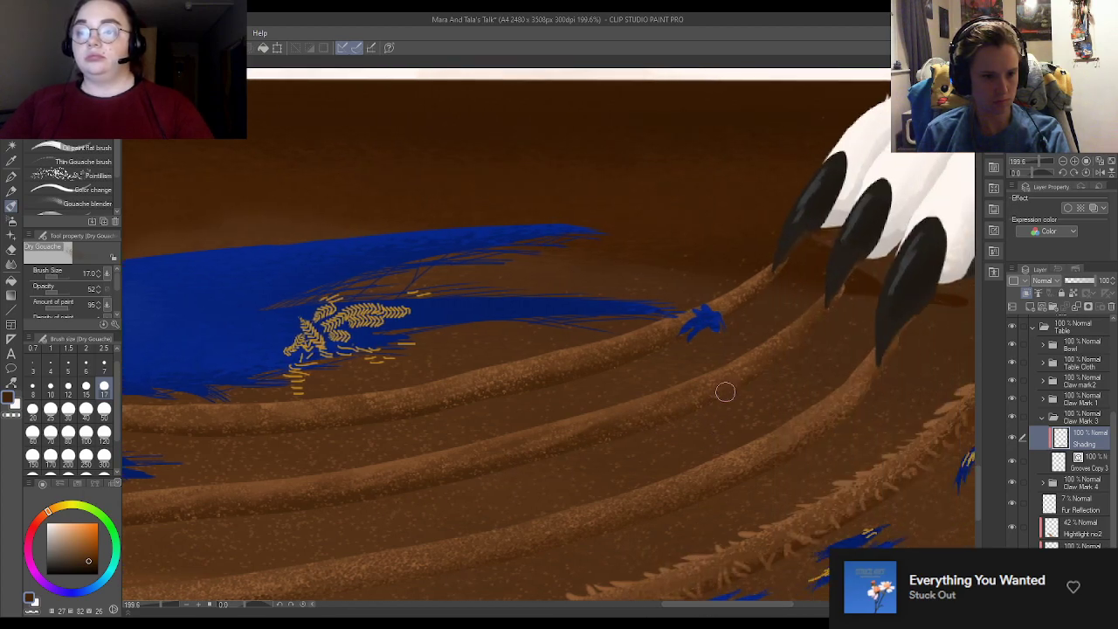
# Step: Expand the Claw Mark 4 folder, select its Shading layer, and sample mid-brown tones from the middle of the second groove
pyautogui.click(1062, 421)
pyautogui.click(1057, 508)
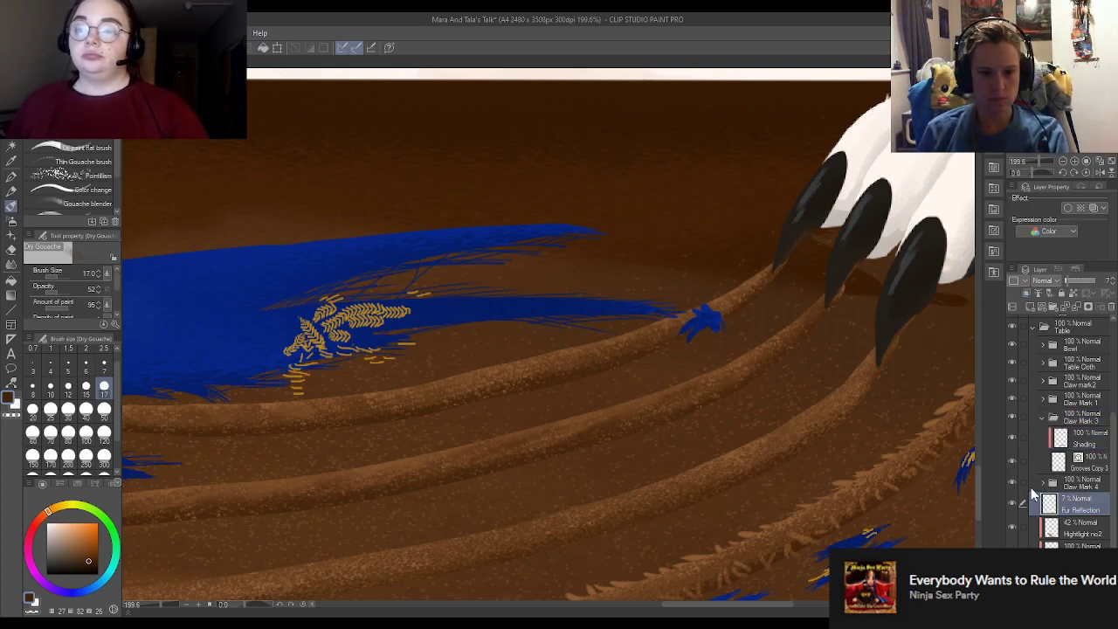
pyautogui.click(1043, 483)
pyautogui.click(1062, 504)
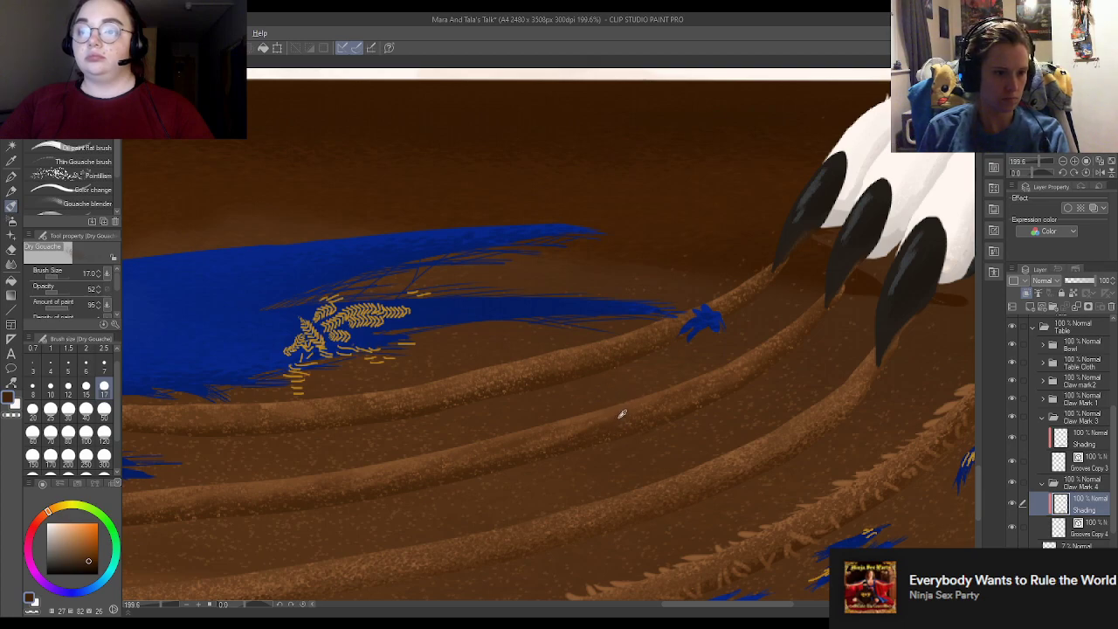
pyautogui.keyDown('alt'); pyautogui.click(569, 419); pyautogui.keyUp('alt')
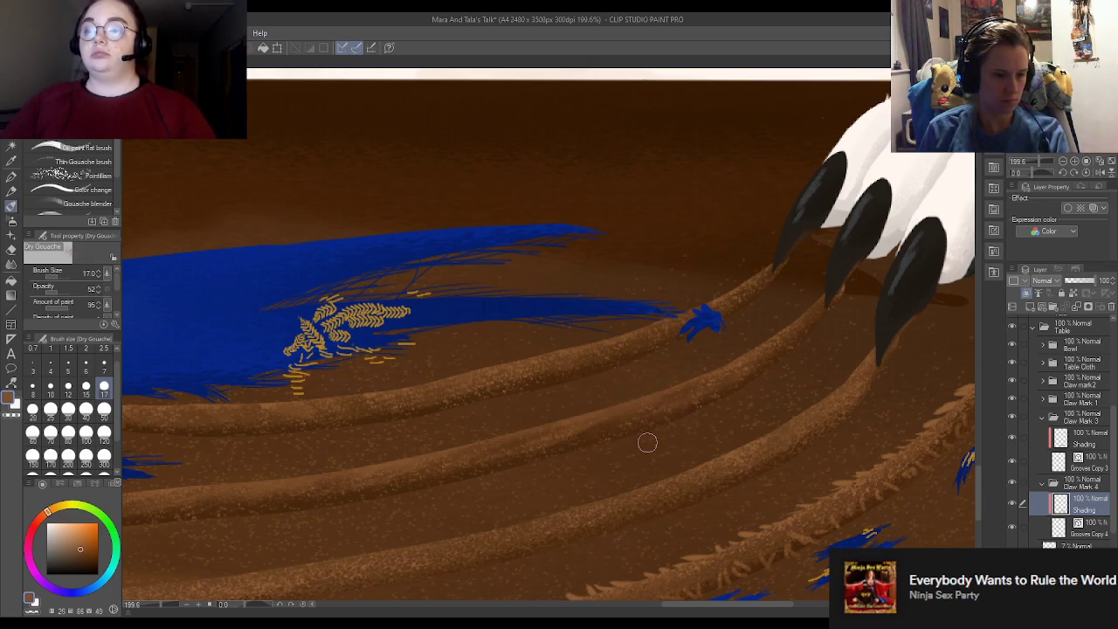
pyautogui.keyDown('alt'); pyautogui.click(581, 424); pyautogui.keyUp('alt')
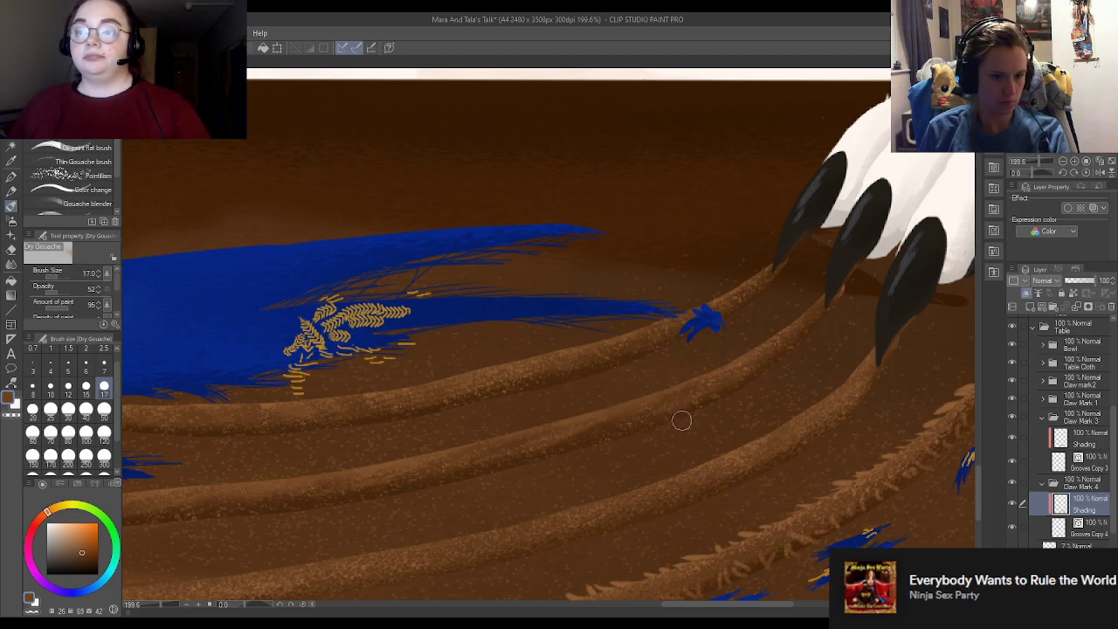
# Step: Select the Shading layer in Claw Mark 3 and blend sampled browns into the middle of the second groove
pyautogui.click(1048, 479)
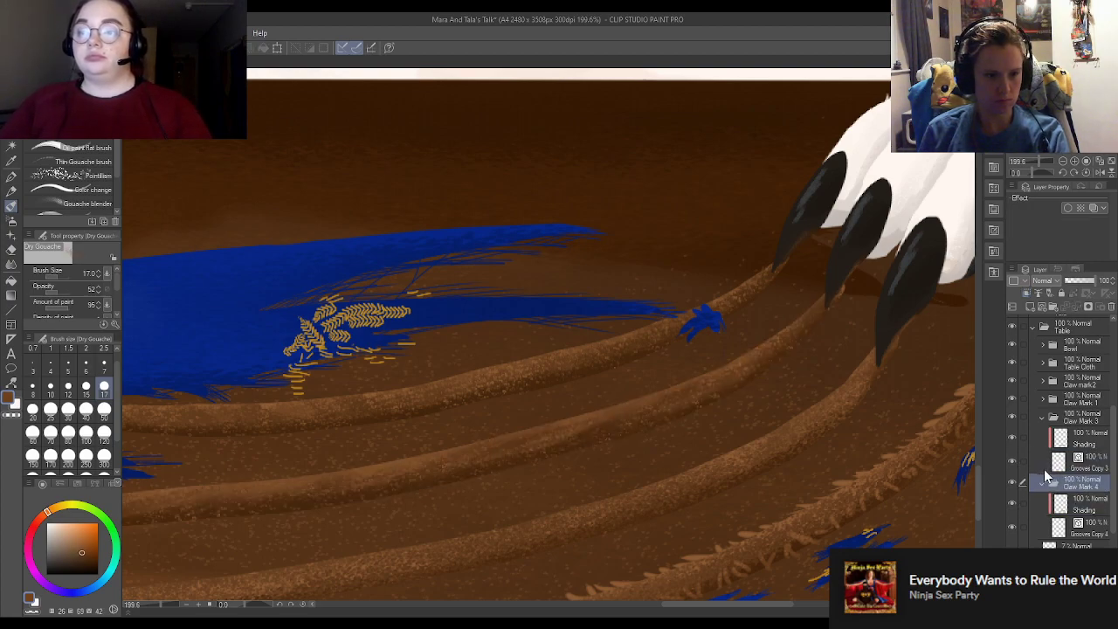
pyautogui.click(1039, 443)
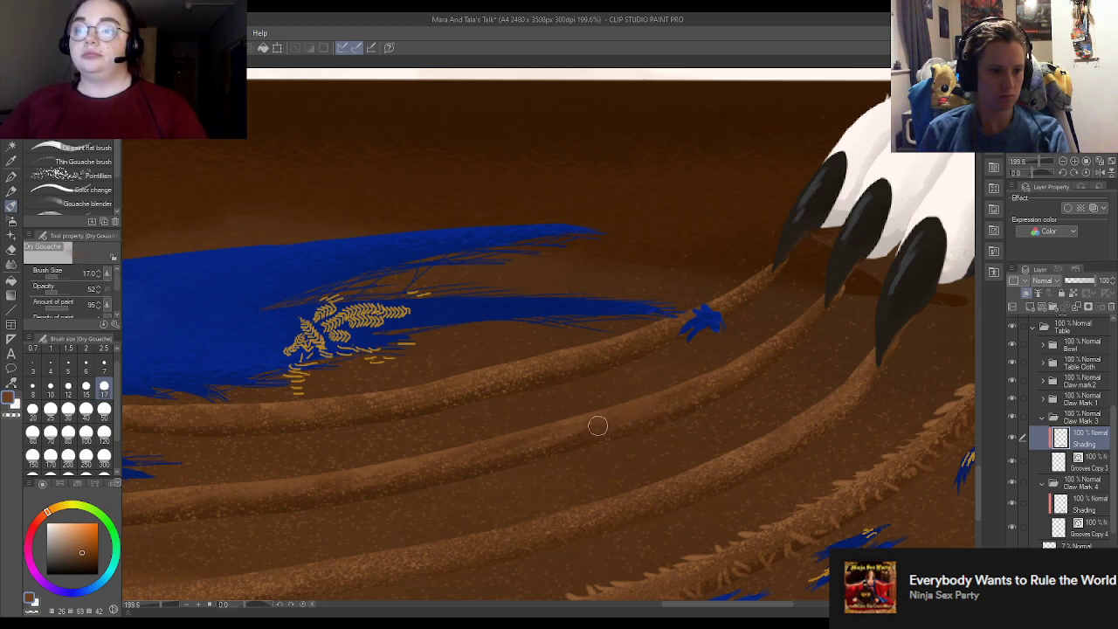
pyautogui.keyDown('alt'); pyautogui.click(570, 435); pyautogui.keyUp('alt')
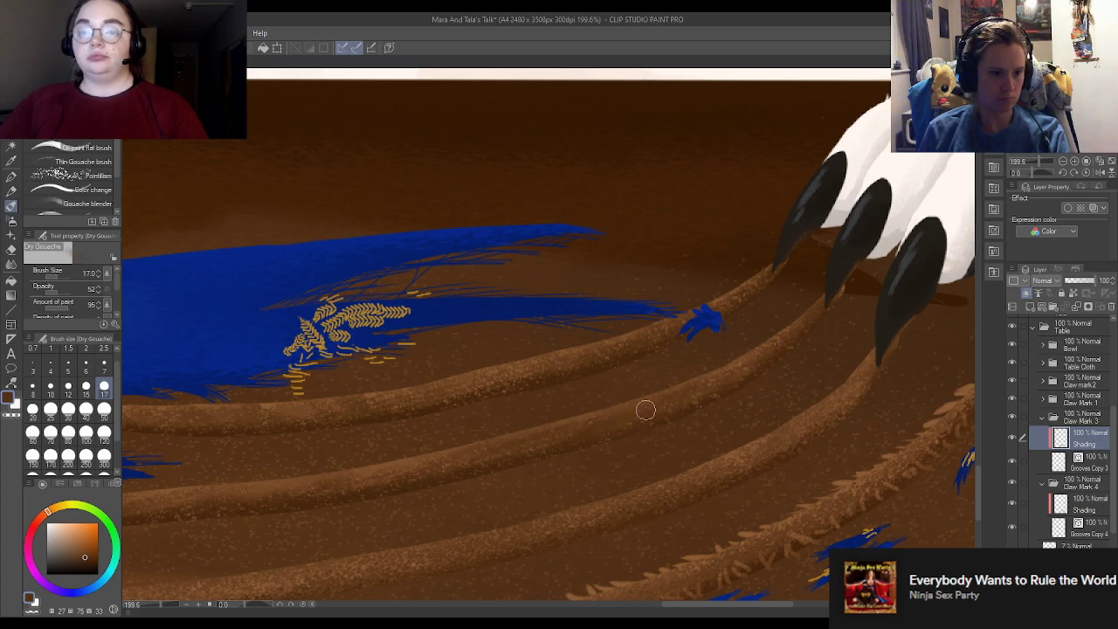
pyautogui.keyDown('alt'); pyautogui.click(610, 413); pyautogui.keyUp('alt')
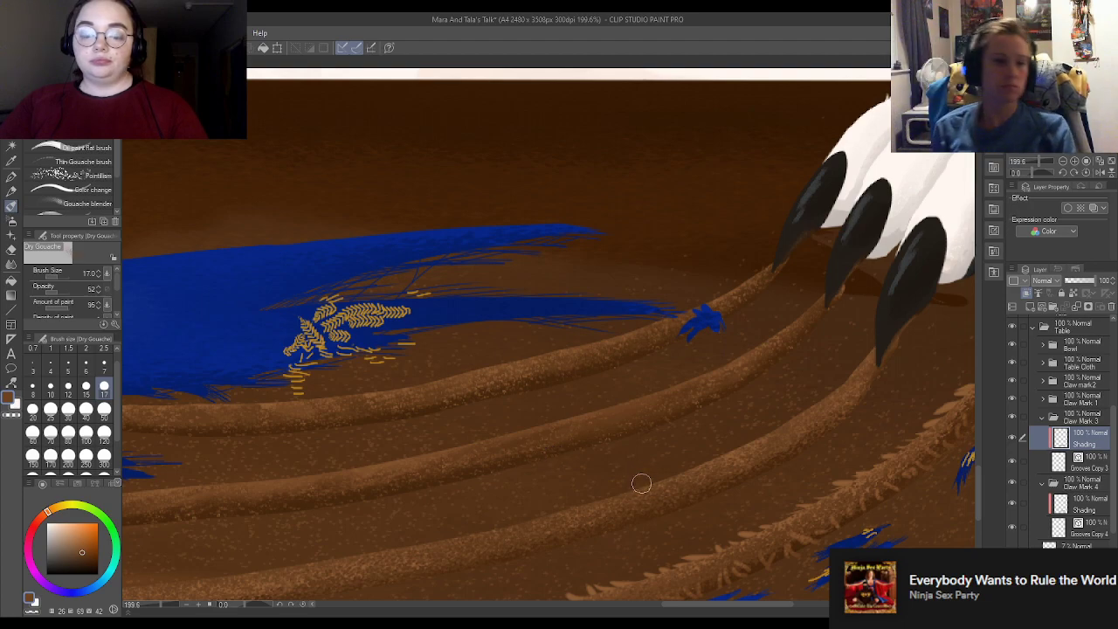
# Step: Move the Claw mark2 folder below Claw Mark 1, select its Layer 10, and sample dark brown from the second groove's underside
pyautogui.scroll(-5, 666, 493)
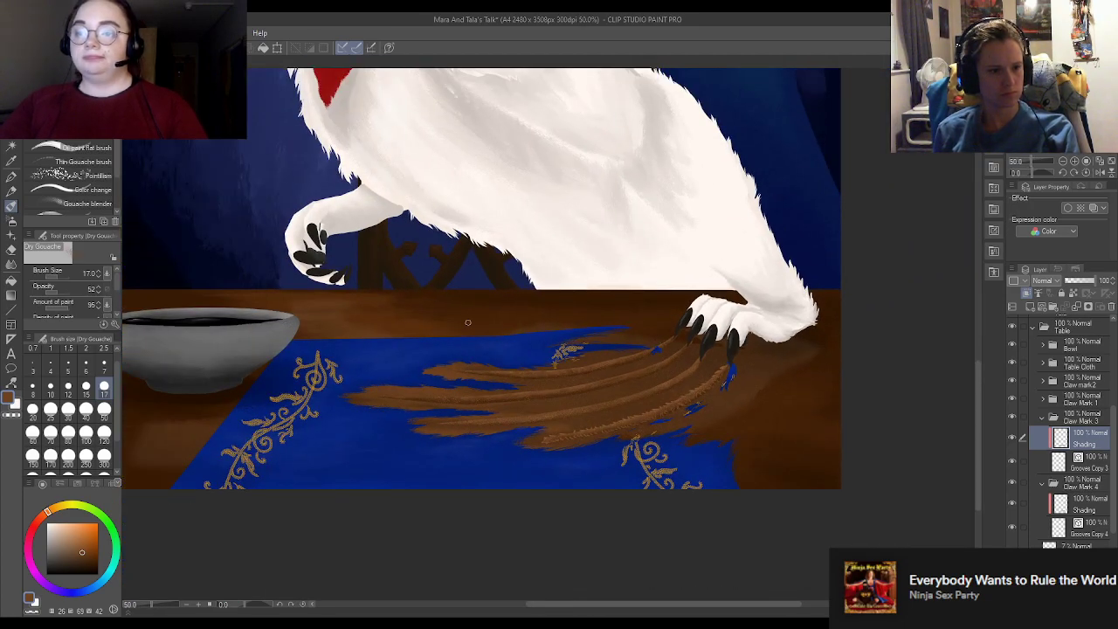
pyautogui.scroll(4, 527, 469)
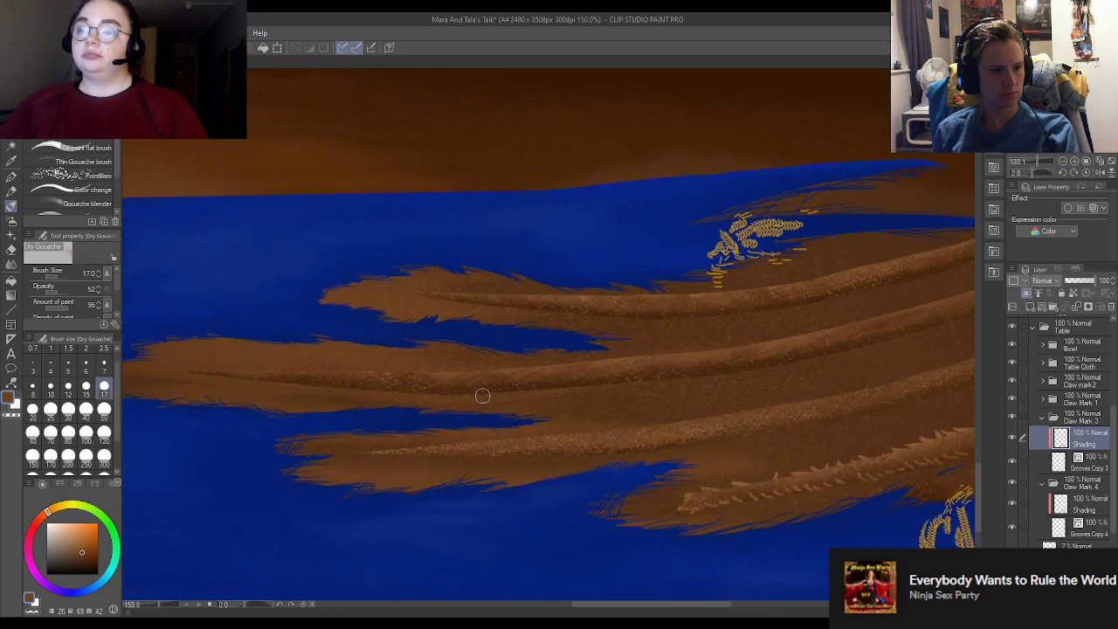
pyautogui.scroll(1, 453, 404)
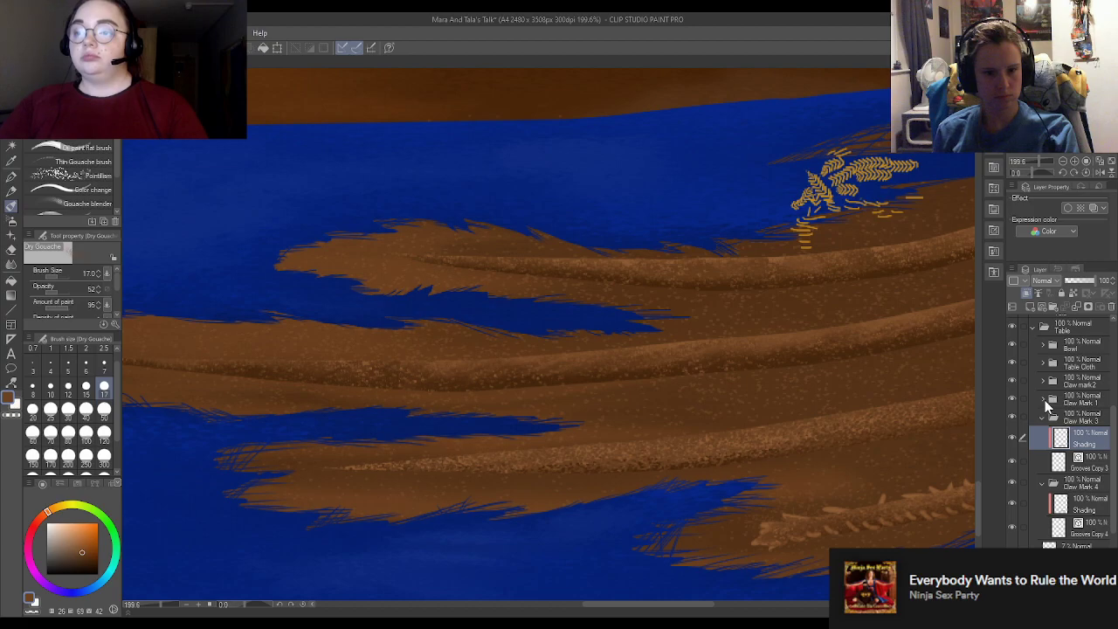
pyautogui.moveTo(1099, 389); pyautogui.dragTo(1083, 412)
pyautogui.hotkey('ctrl', 'z')
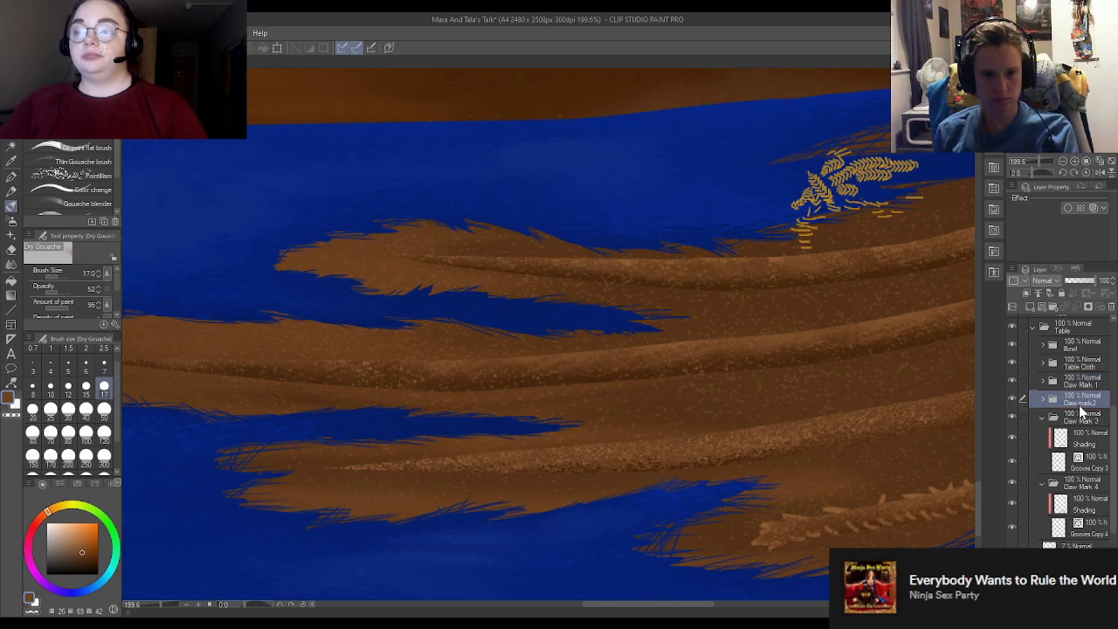
pyautogui.click(1042, 399)
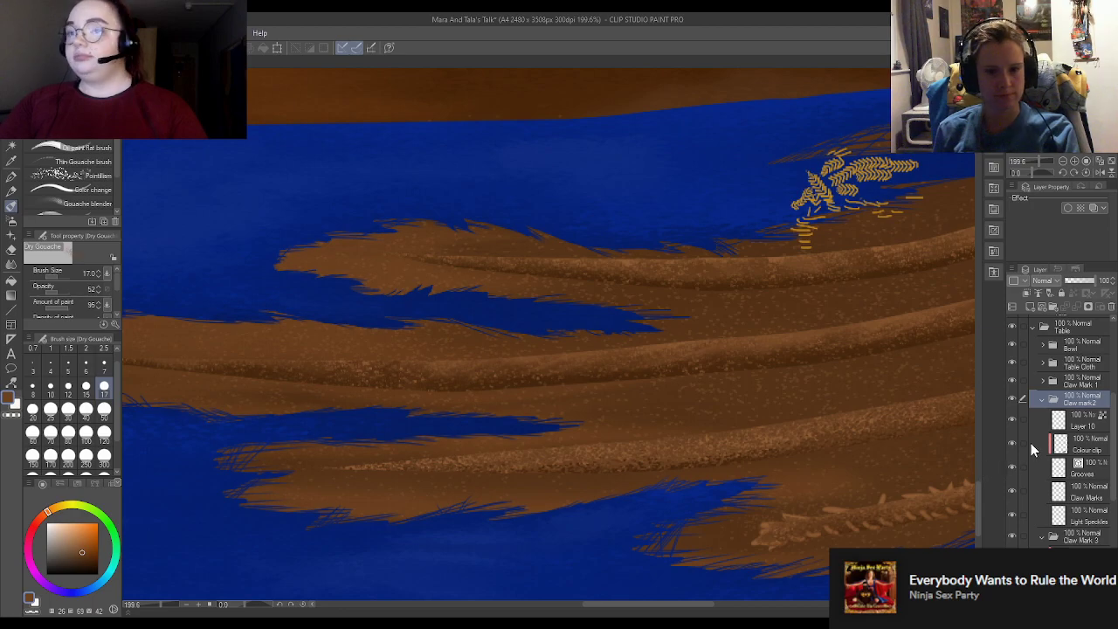
pyautogui.click(1088, 431)
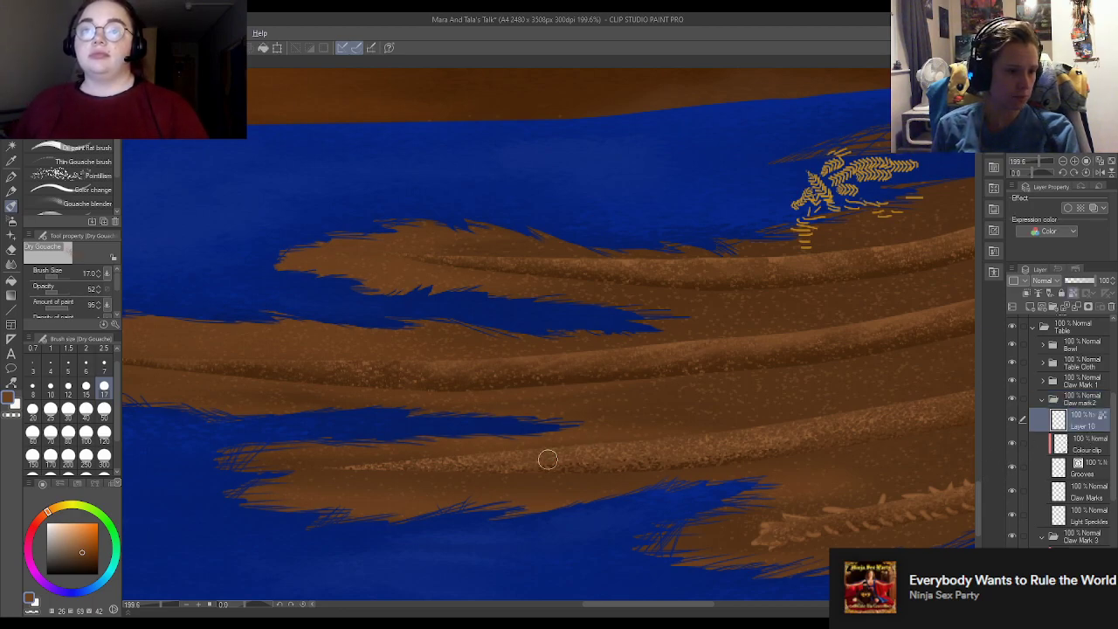
pyautogui.keyDown('alt'); pyautogui.click(476, 389); pyautogui.keyUp('alt')
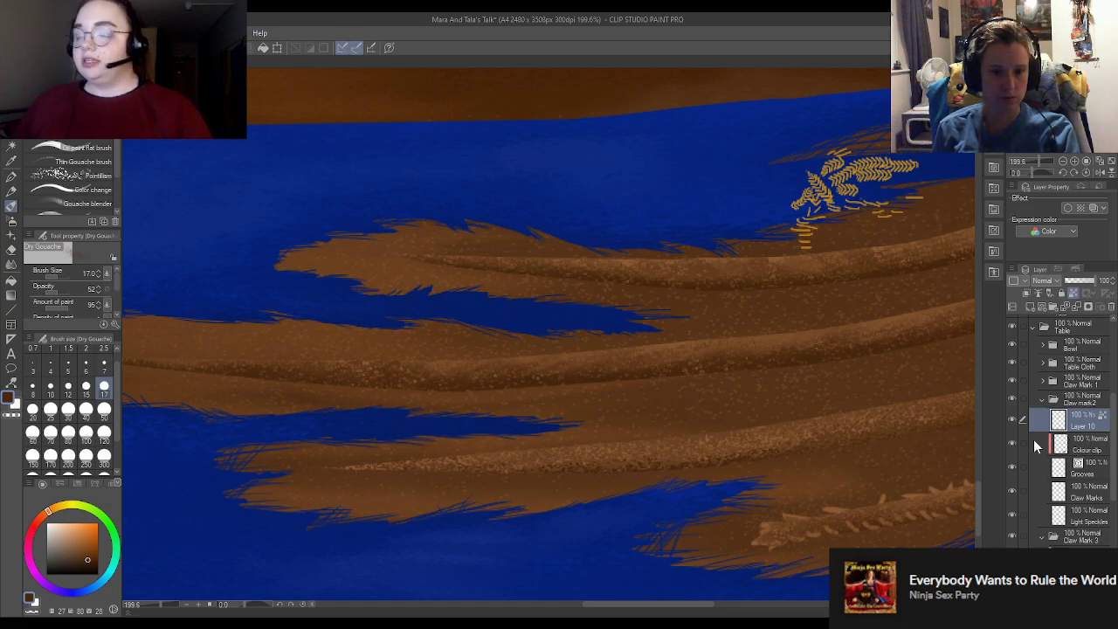
# Step: Toggle the visibility of the Claw mark2 folder to check which groove artwork it contains
pyautogui.click(1028, 397)
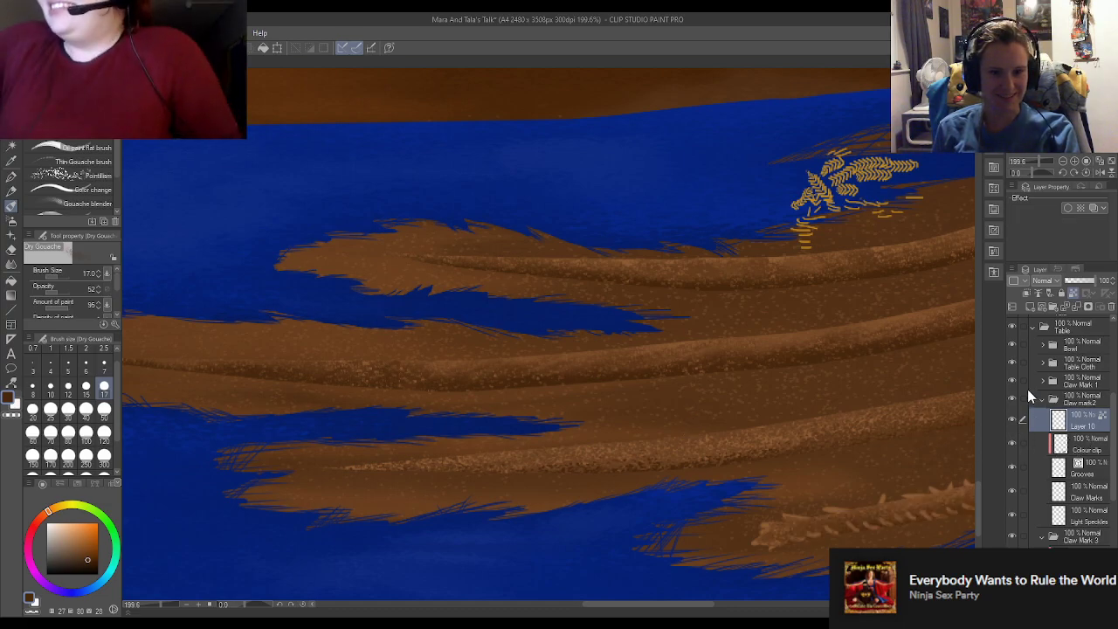
pyautogui.click(1012, 398)
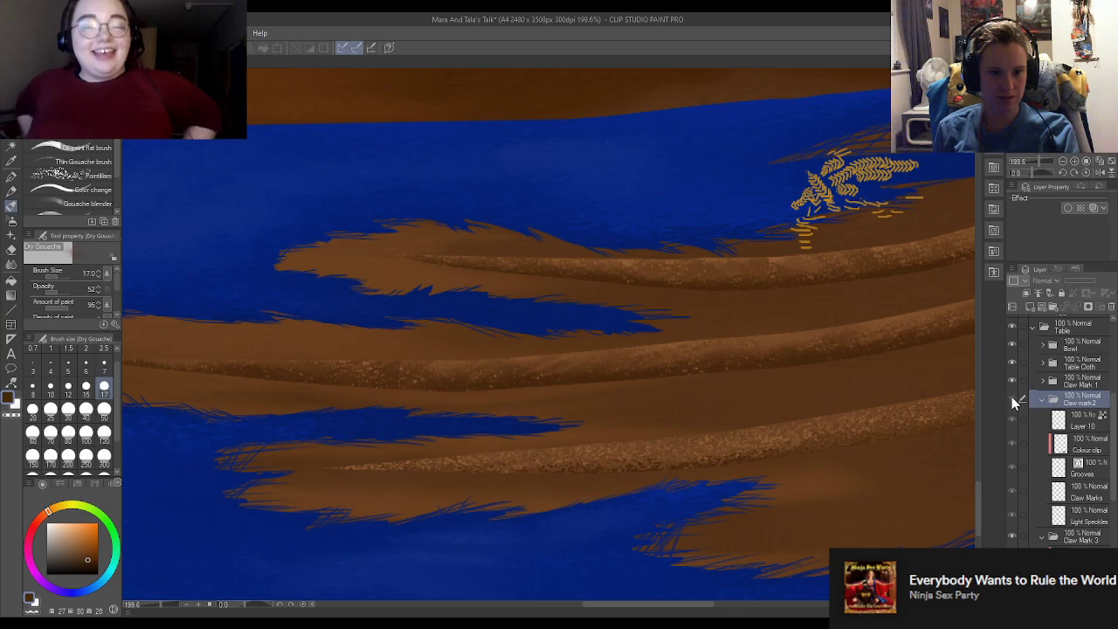
pyautogui.click(1012, 398)
pyautogui.click(1010, 393)
pyautogui.click(1010, 393)
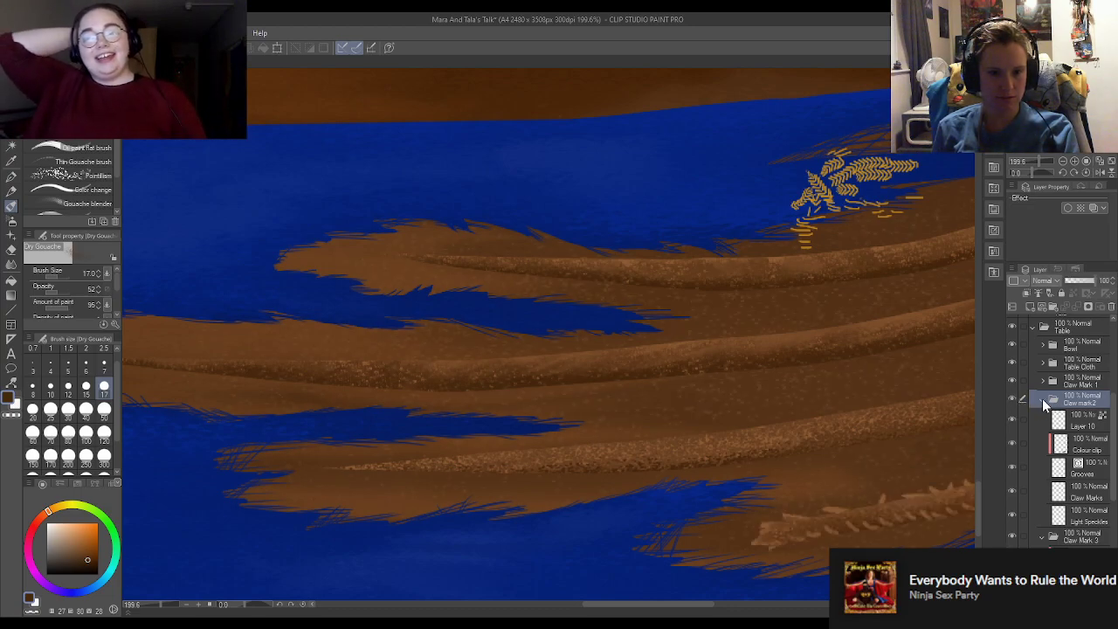
# Step: Collapse Claw mark2, move it back above Claw Mark 1, and expand the Claw Mark 1 folder
pyautogui.click(1042, 399)
pyautogui.moveTo(1077, 390); pyautogui.dragTo(1083, 385)
pyautogui.click(1073, 399)
pyautogui.click(1042, 398)
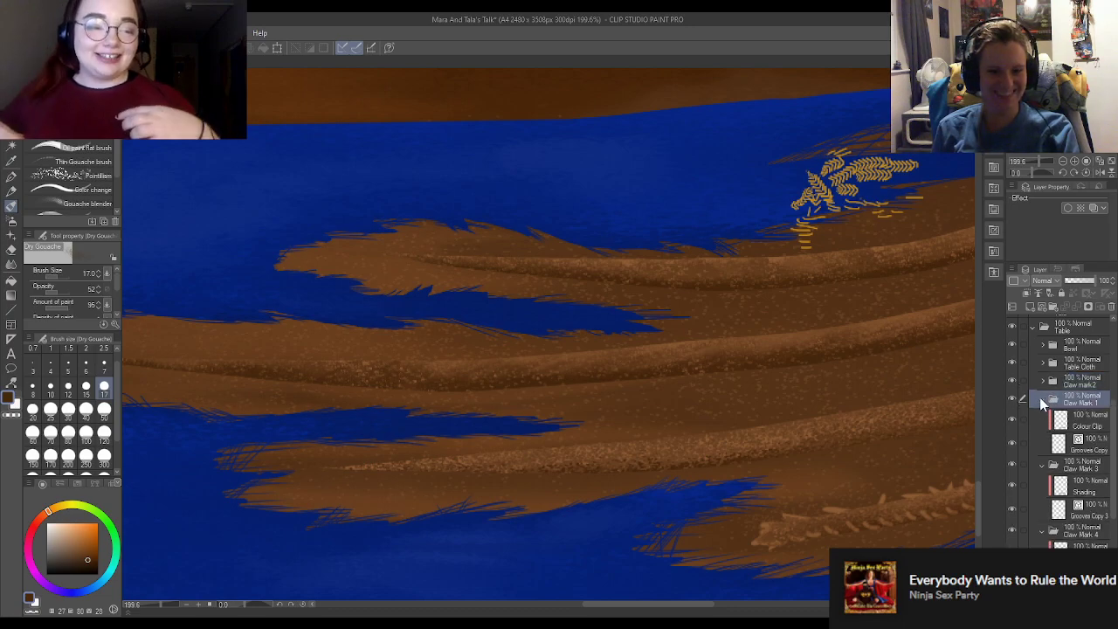
# Step: Select the Colour Clip layer in Claw Mark 1 and brush dark brown shading over the third groove's tail and along its underside
pyautogui.scroll(-1, 1040, 399)
pyautogui.scroll(-6, 711, 382)
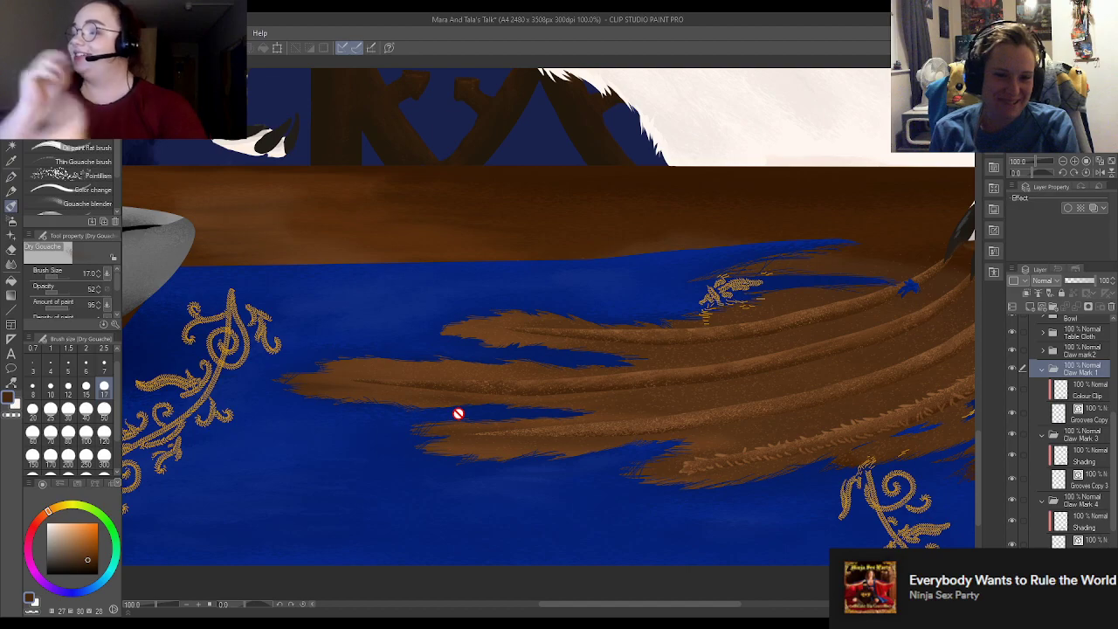
pyautogui.scroll(8, 441, 381)
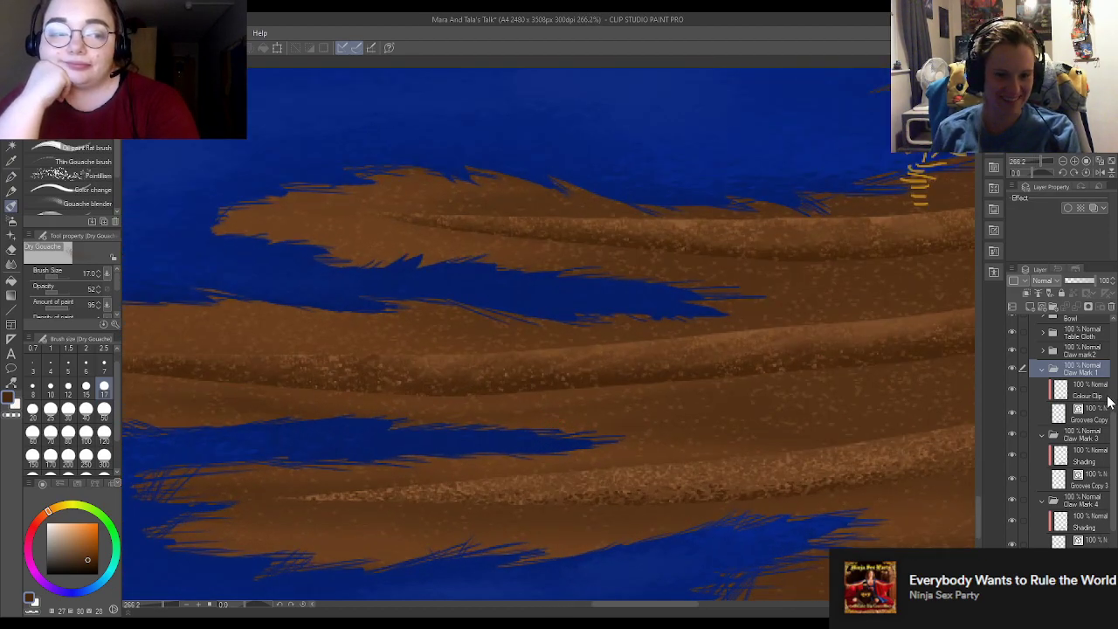
pyautogui.click(1107, 398)
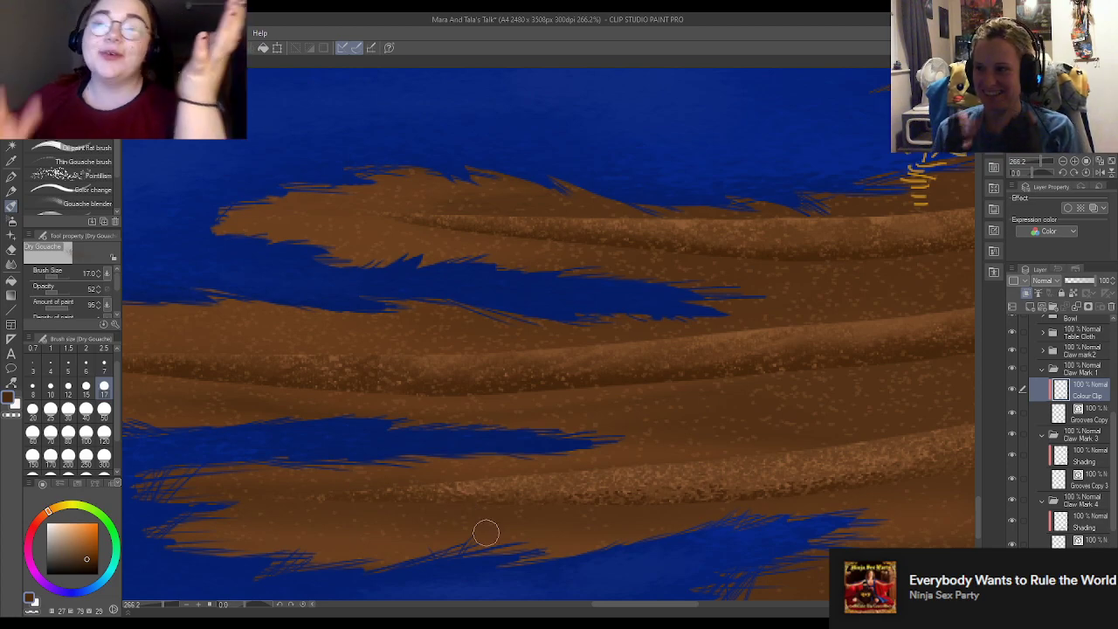
pyautogui.scroll(-2, 570, 498)
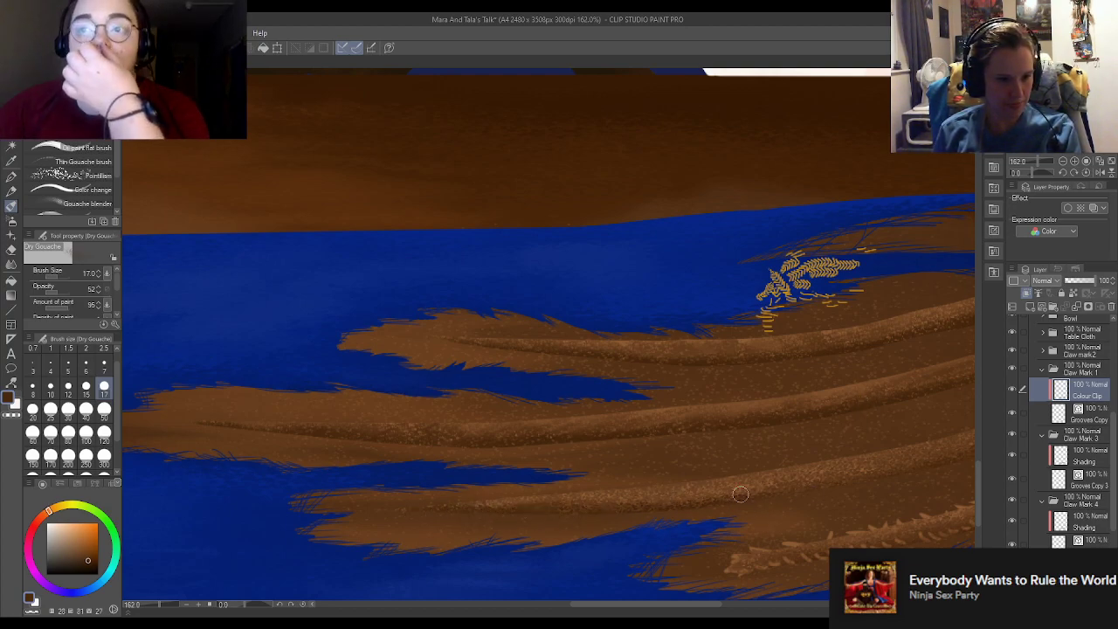
pyautogui.moveTo(695, 604); pyautogui.dragTo(749, 602)
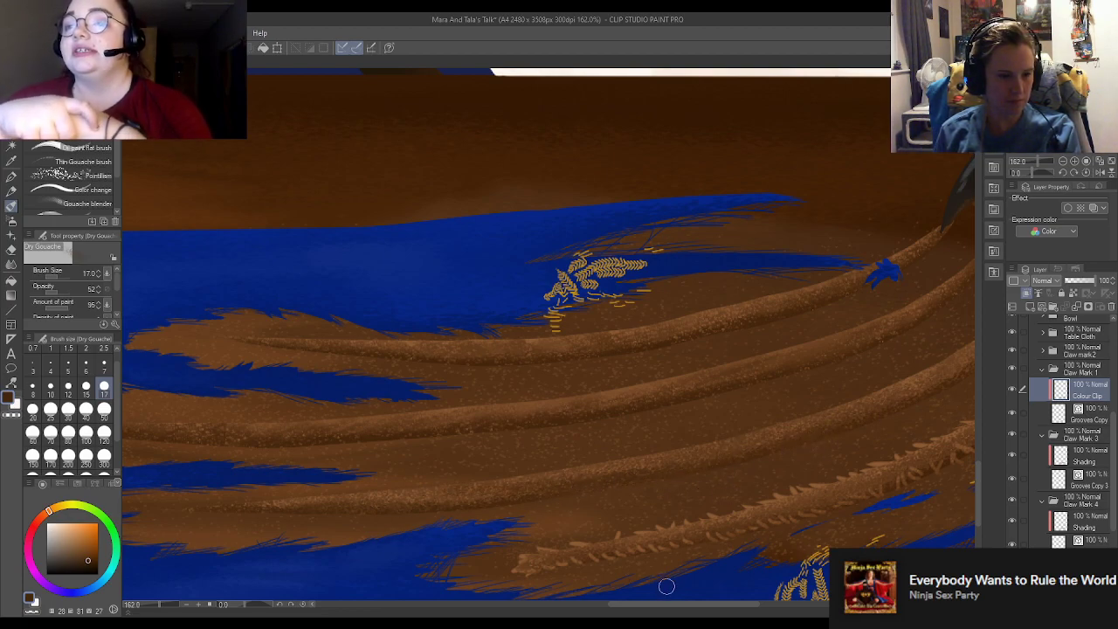
pyautogui.moveTo(666, 611); pyautogui.dragTo(725, 612)
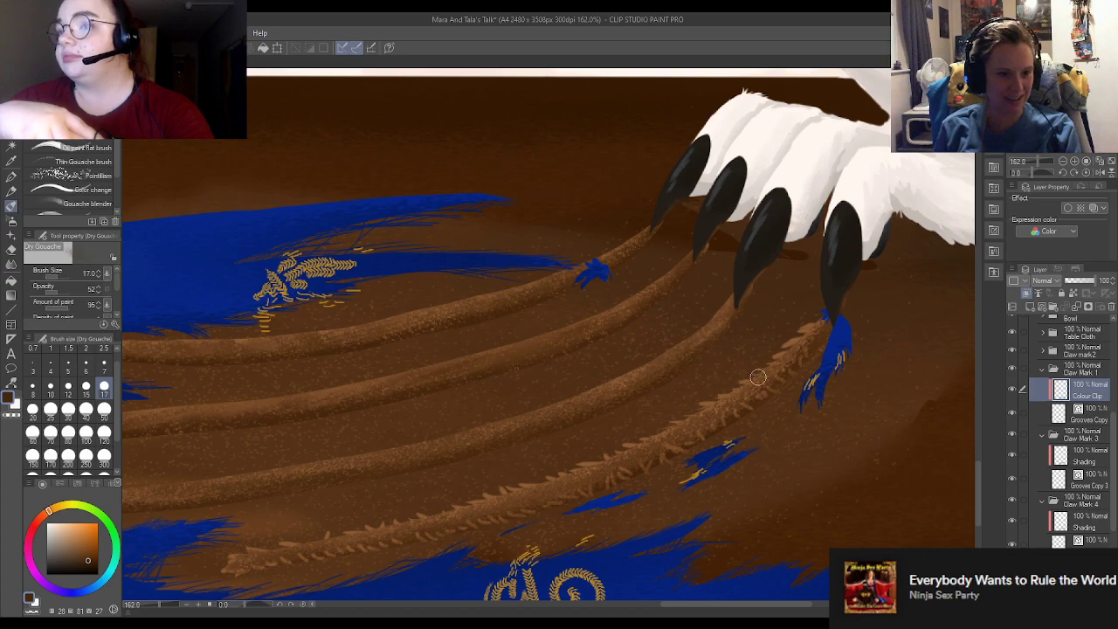
pyautogui.scroll(-4, 740, 367)
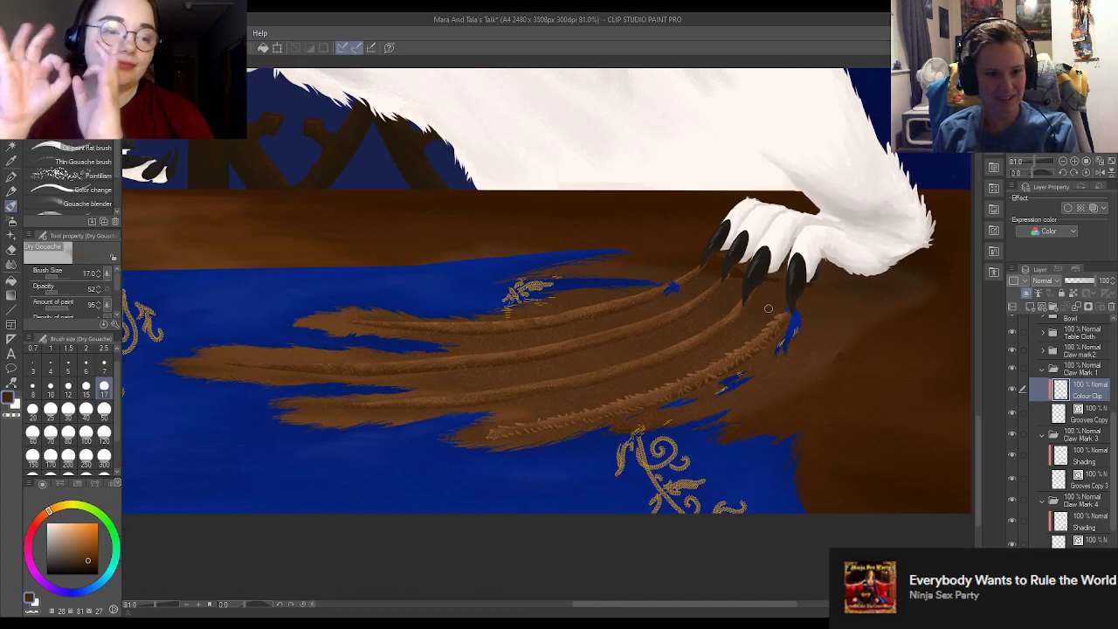
# Step: Collapse the Claw Mark 1, Claw Mark 3 and Claw Mark 4 layer folders
pyautogui.scroll(-5, 708, 300)
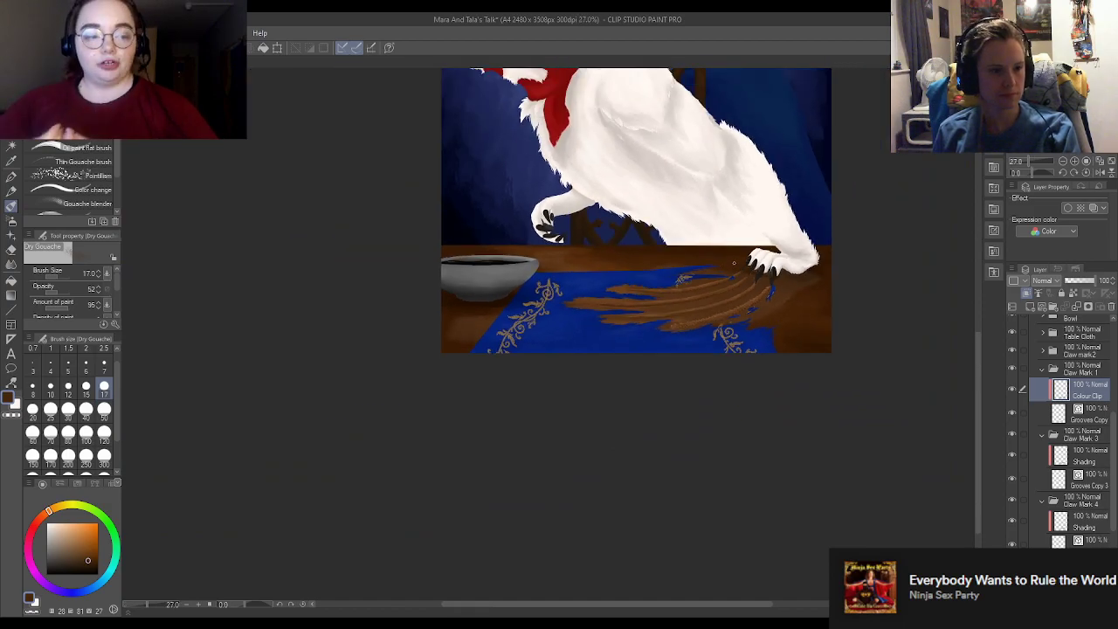
pyautogui.scroll(3, 729, 260)
pyautogui.scroll(2, 718, 267)
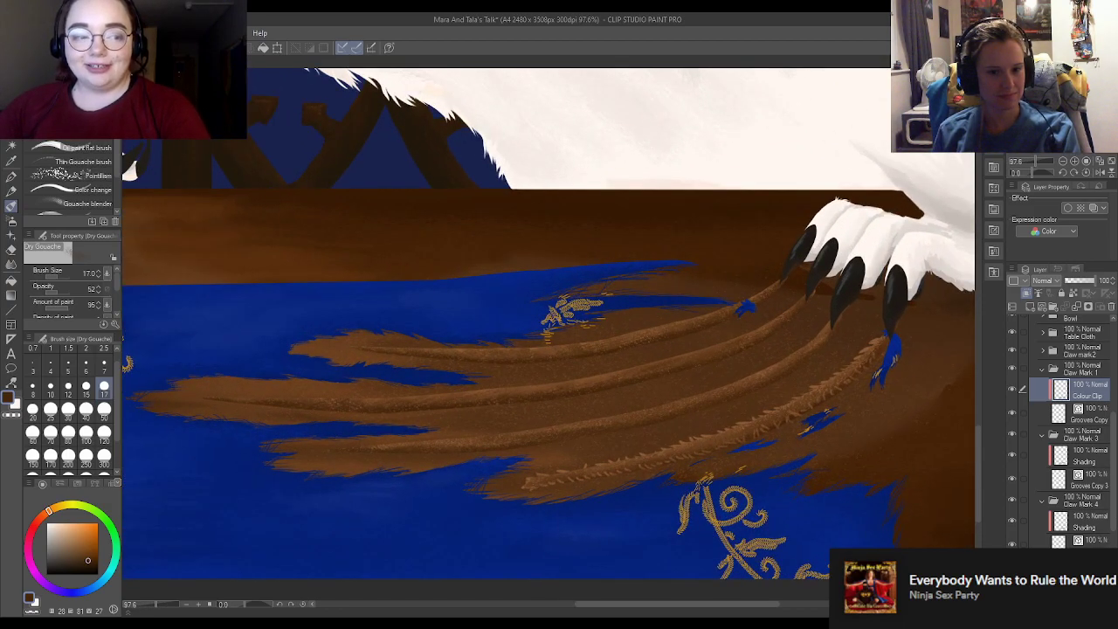
pyautogui.click(1042, 369)
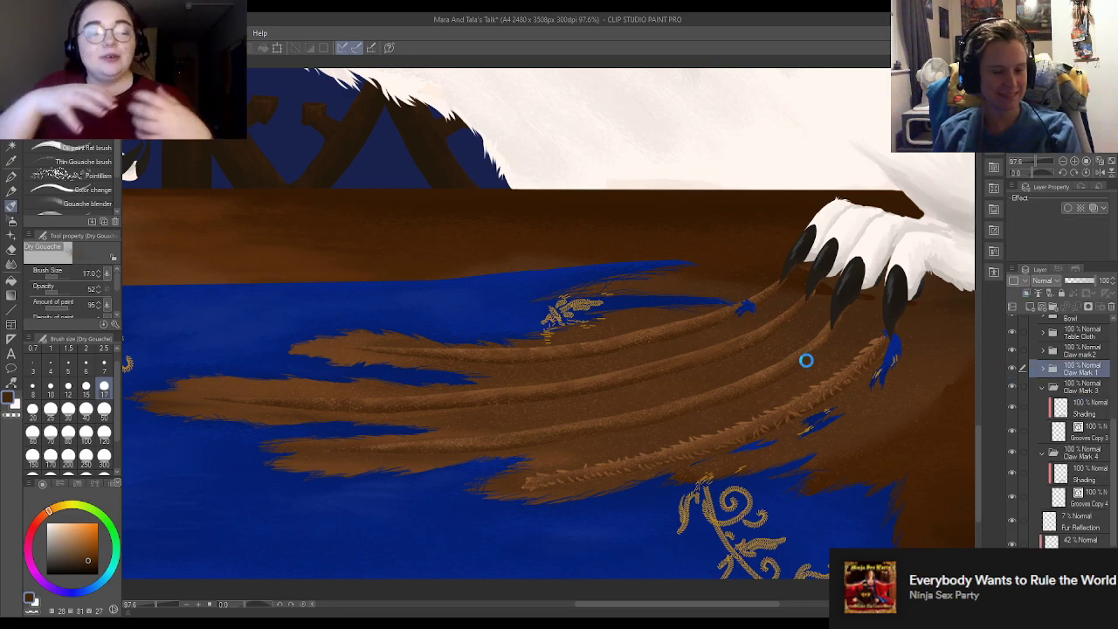
pyautogui.scroll(1, 856, 294)
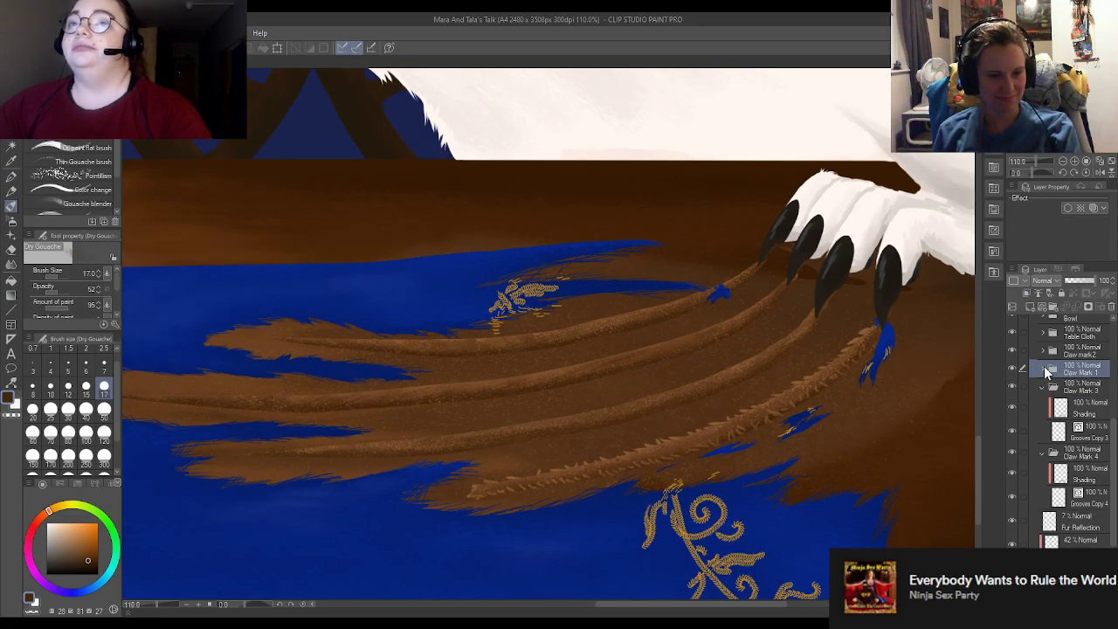
pyautogui.scroll(3, 759, 267)
pyautogui.scroll(3, 655, 264)
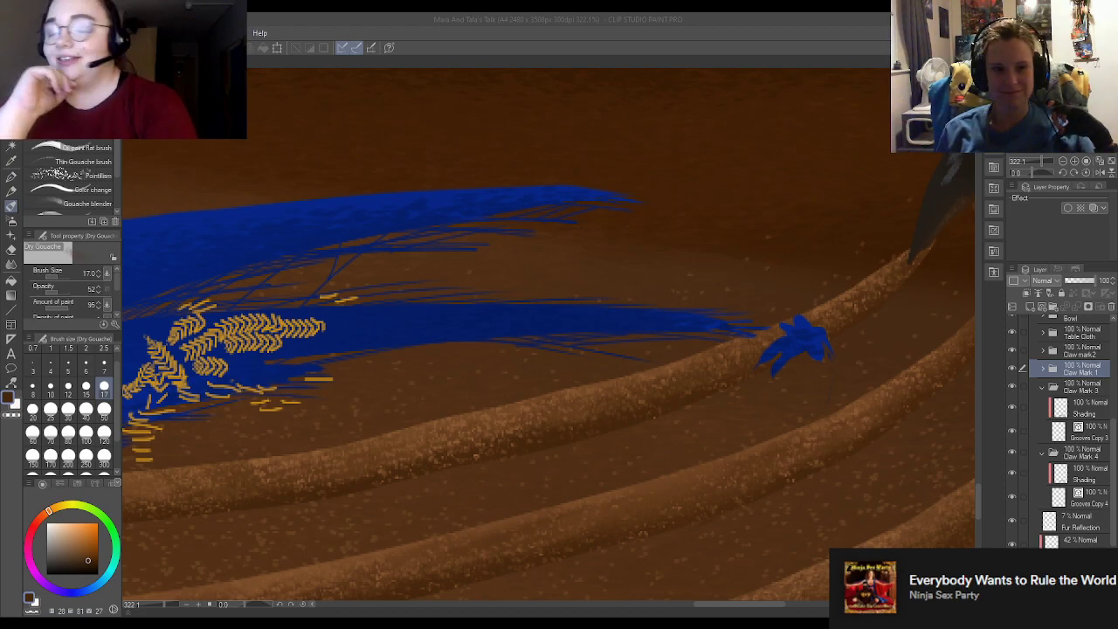
pyautogui.scroll(-3, 549, 332)
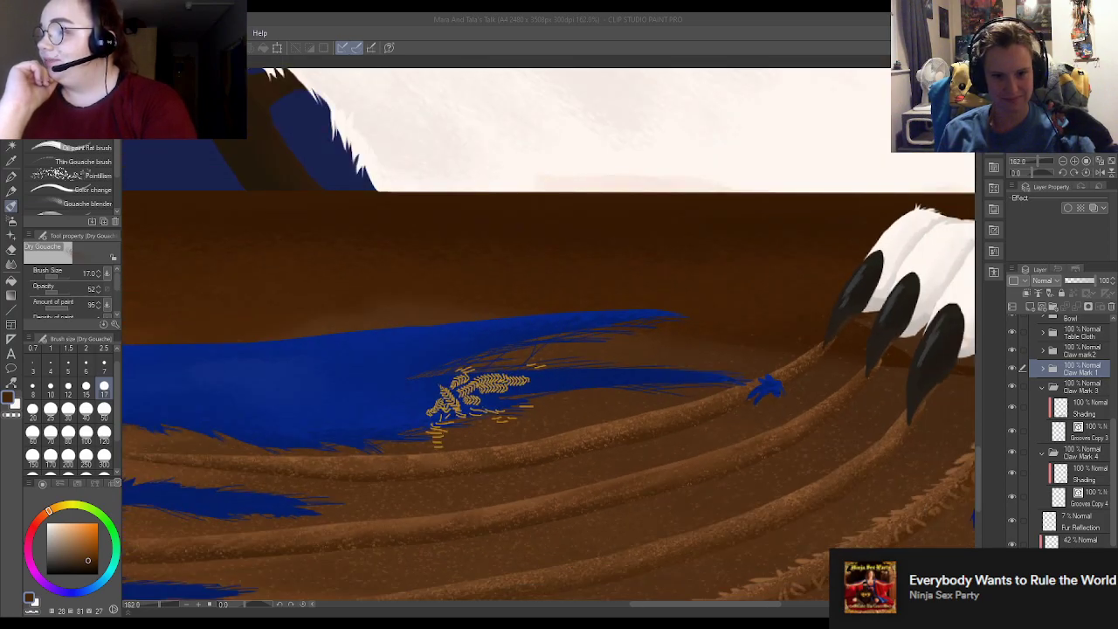
pyautogui.click(1043, 387)
pyautogui.click(1044, 402)
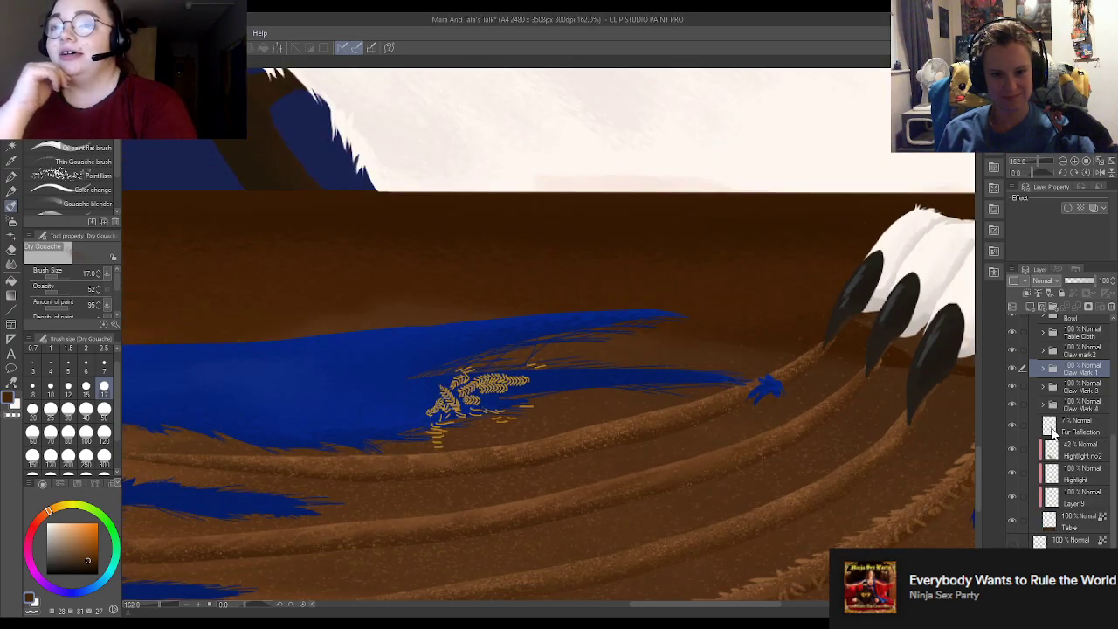
# Step: Examine the torn blue tablecloth edges and the grooves around the clawed paw, both close up and from farther out
pyautogui.scroll(1, 1100, 478)
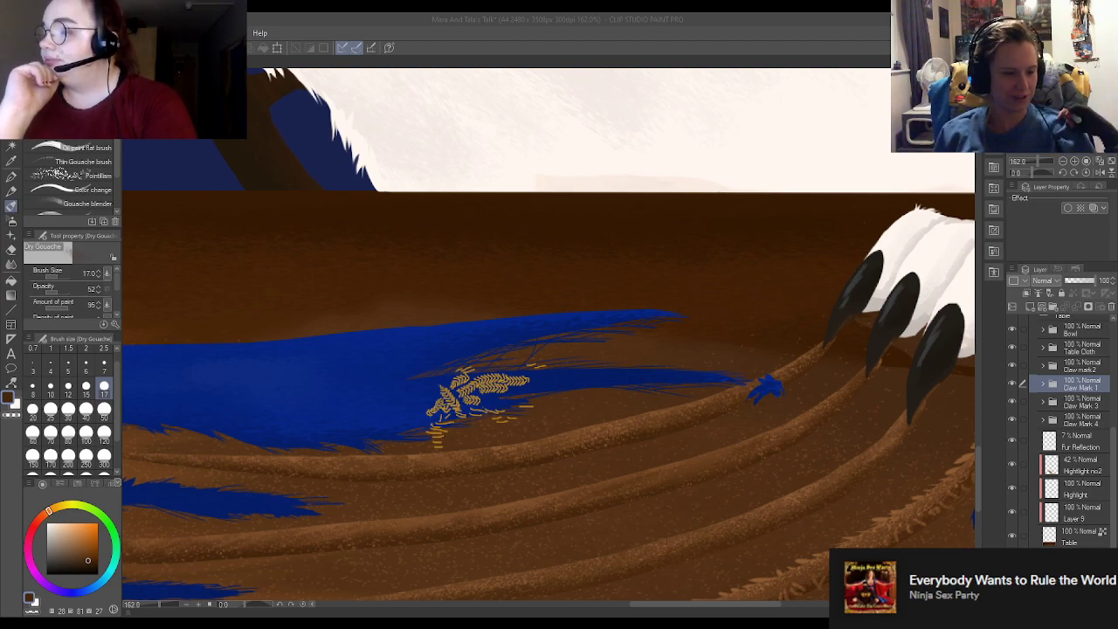
pyautogui.scroll(-5, 507, 398)
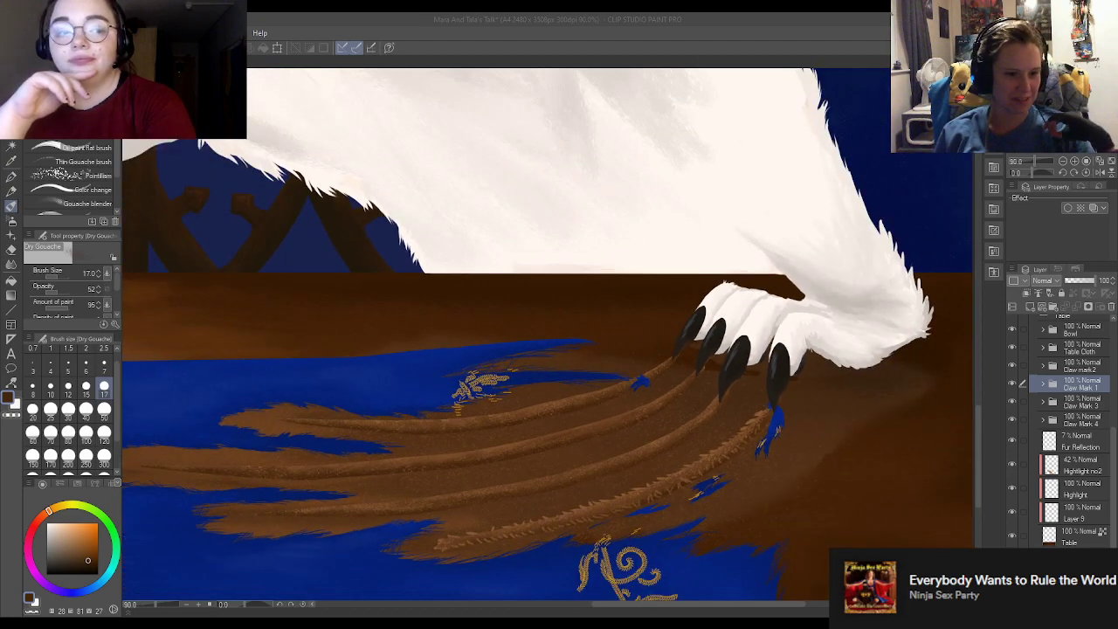
pyautogui.scroll(3, 659, 450)
pyautogui.scroll(2, 855, 420)
pyautogui.scroll(2, 1062, 393)
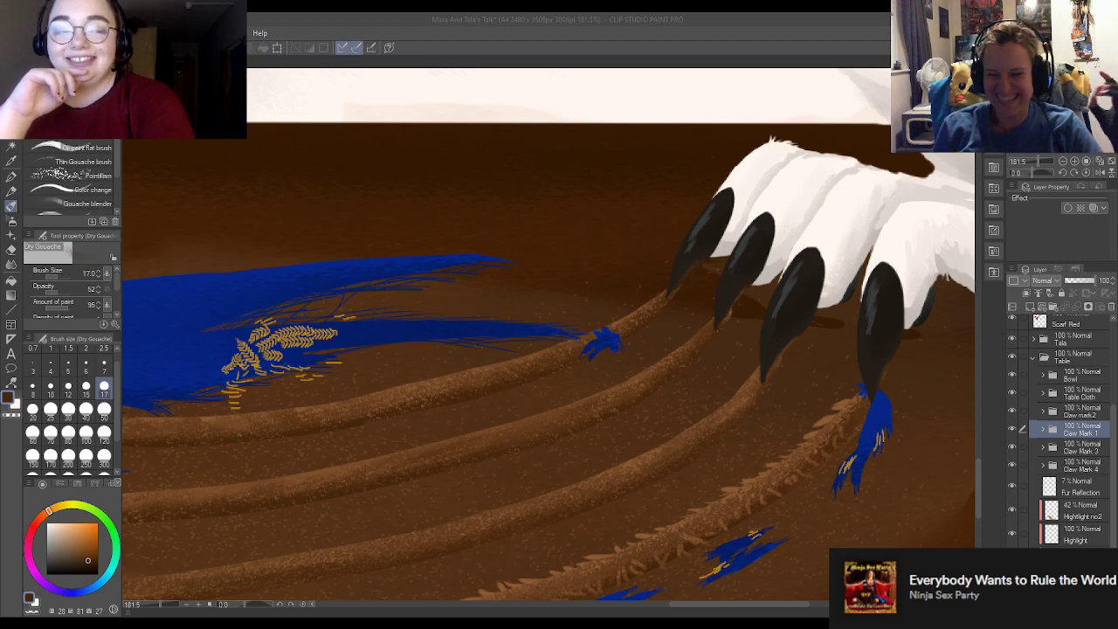
pyautogui.scroll(-2, 806, 446)
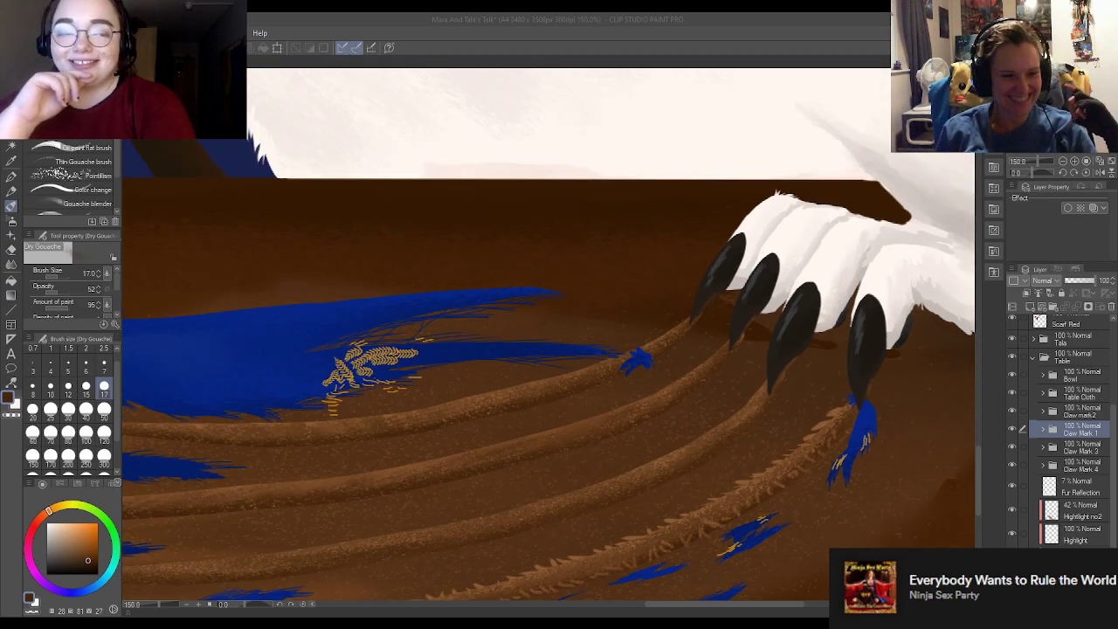
pyautogui.scroll(3, 445, 375)
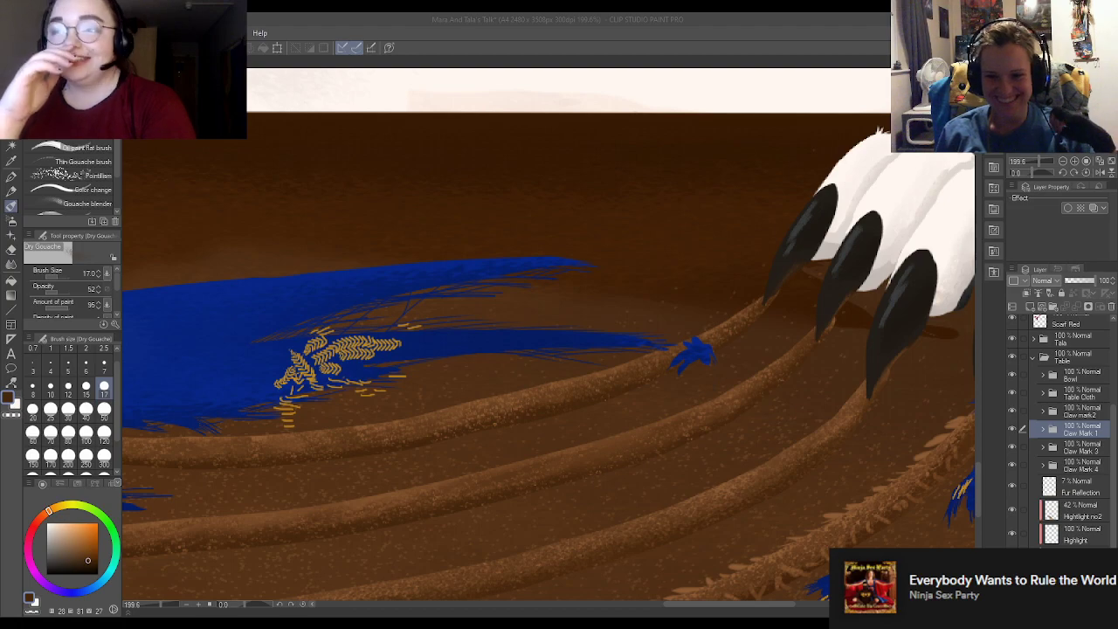
pyautogui.scroll(2, 577, 384)
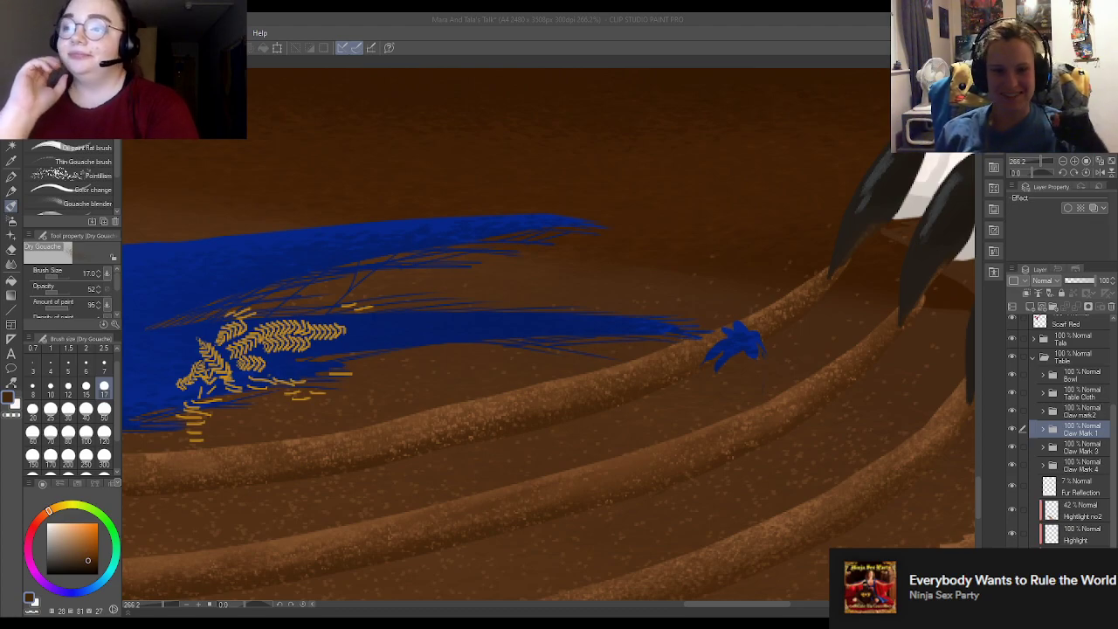
pyautogui.scroll(-1, 681, 384)
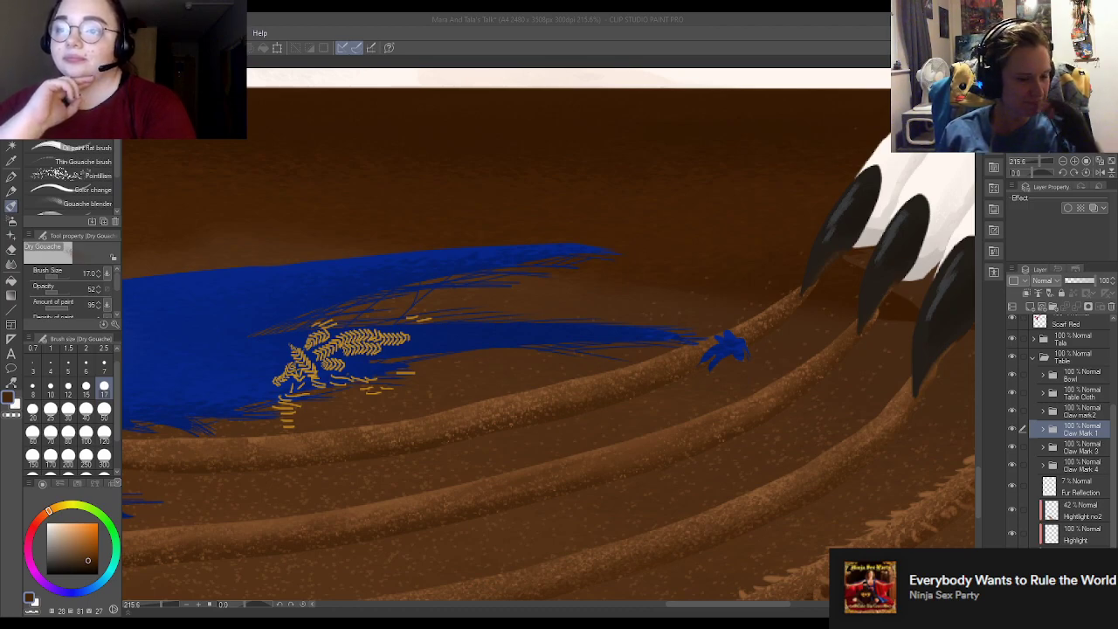
pyautogui.scroll(1, 725, 350)
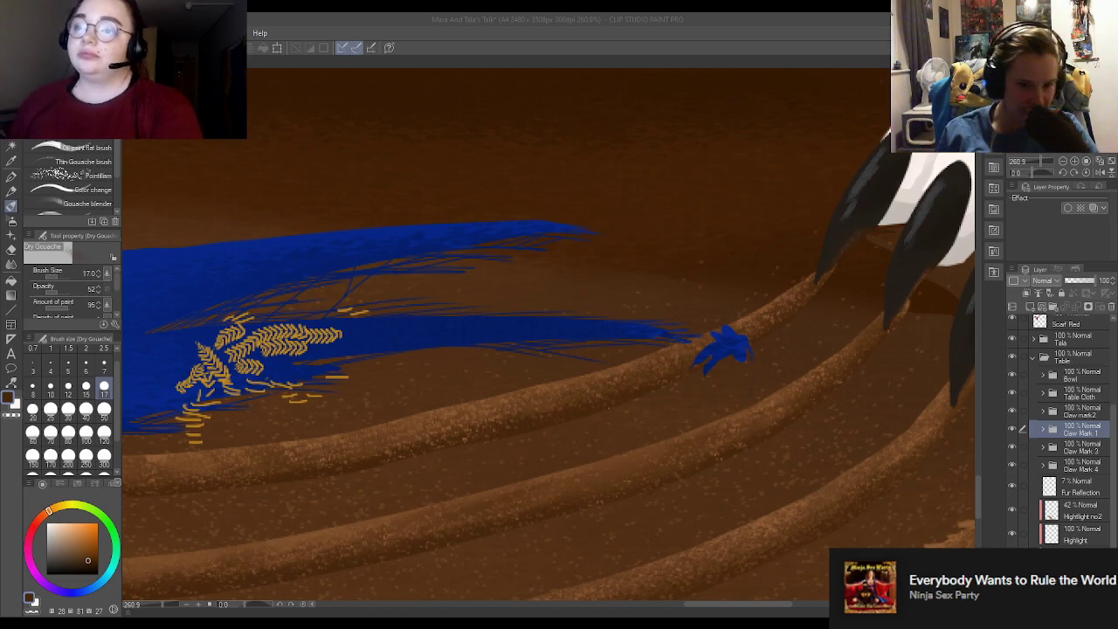
# Step: Expand the Table Cloth folder and make its Table Cloth layer the active one
pyautogui.click(1042, 393)
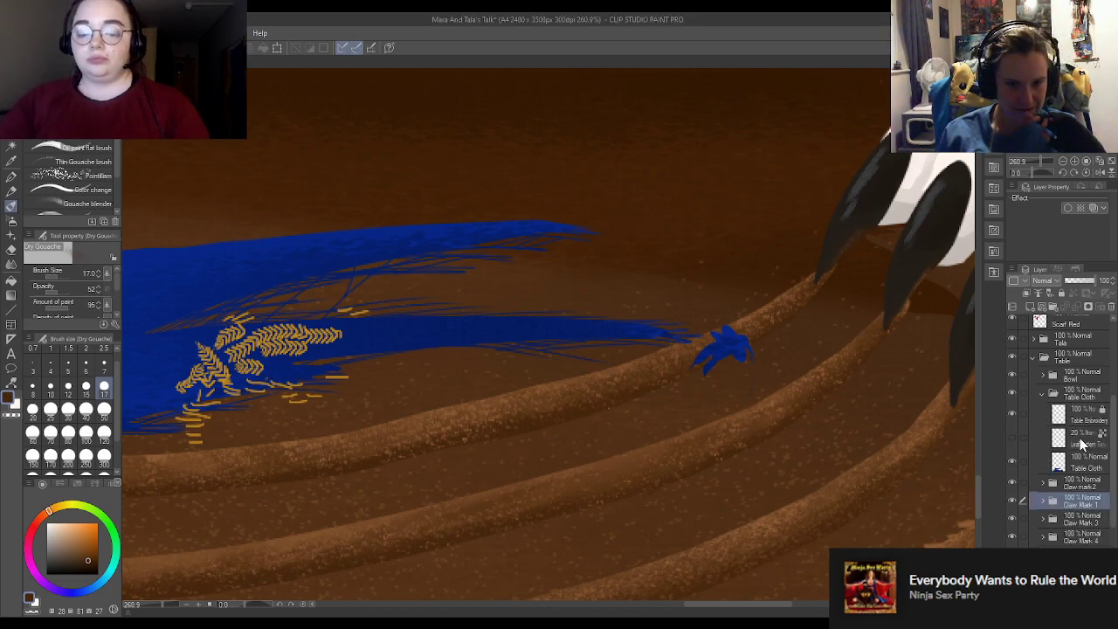
pyautogui.click(1088, 422)
pyautogui.click(1092, 463)
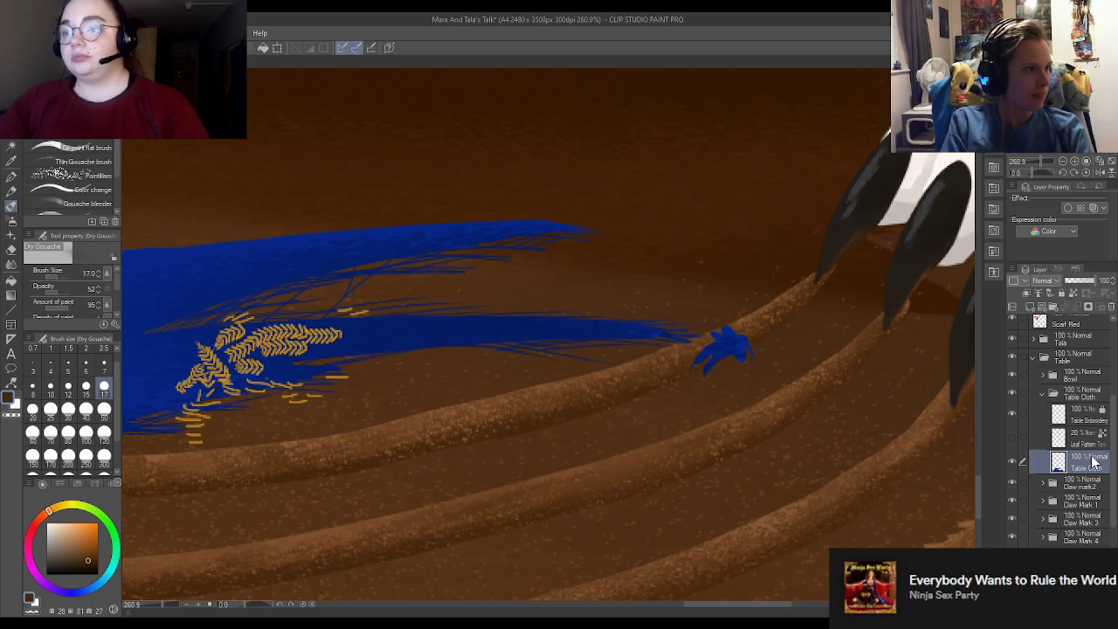
# Step: Lasso the detached blue cloth scrap on the uppermost groove, move it behind the second claw's tip, and clear the selection
pyautogui.click(11, 146)
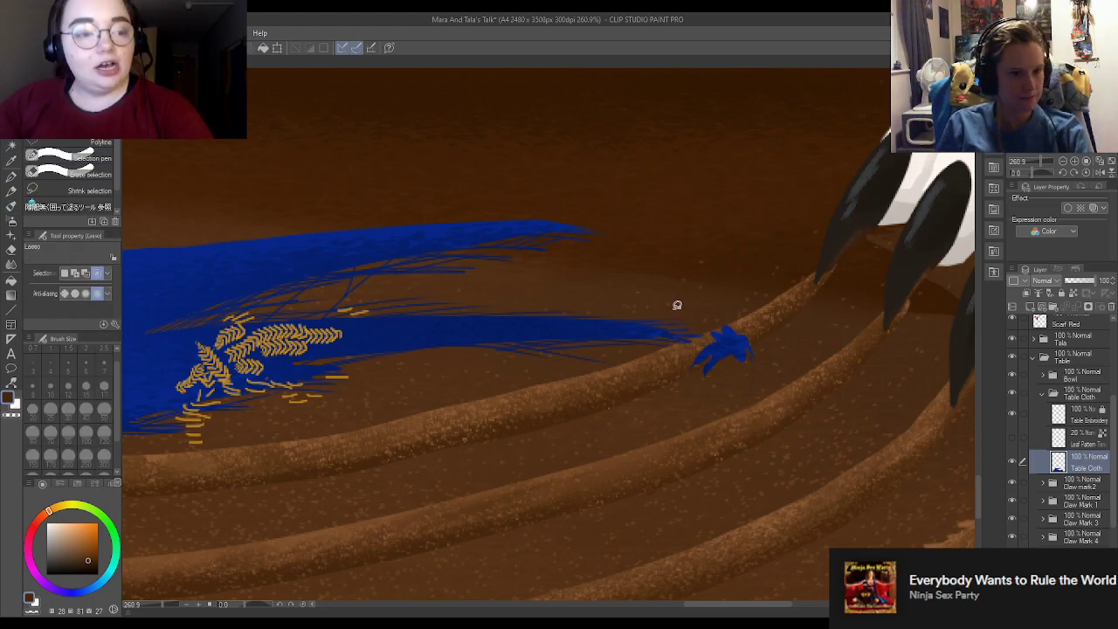
pyautogui.moveTo(712, 313)
pyautogui.mouseDown()
pyautogui.moveTo(685, 394)
pyautogui.moveTo(742, 416)
pyautogui.moveTo(810, 345)
pyautogui.moveTo(786, 311)
pyautogui.moveTo(712, 316)
pyautogui.mouseUp()
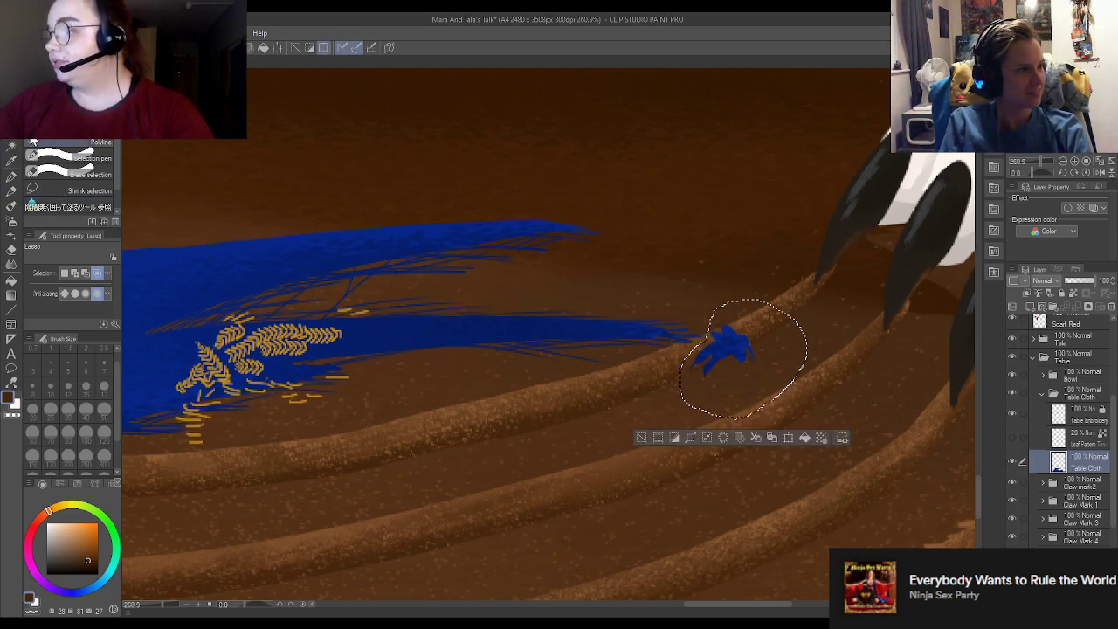
pyautogui.press('k')
pyautogui.moveTo(755, 343)
pyautogui.mouseDown()
pyautogui.moveTo(892, 309)
pyautogui.moveTo(871, 321)
pyautogui.mouseUp()
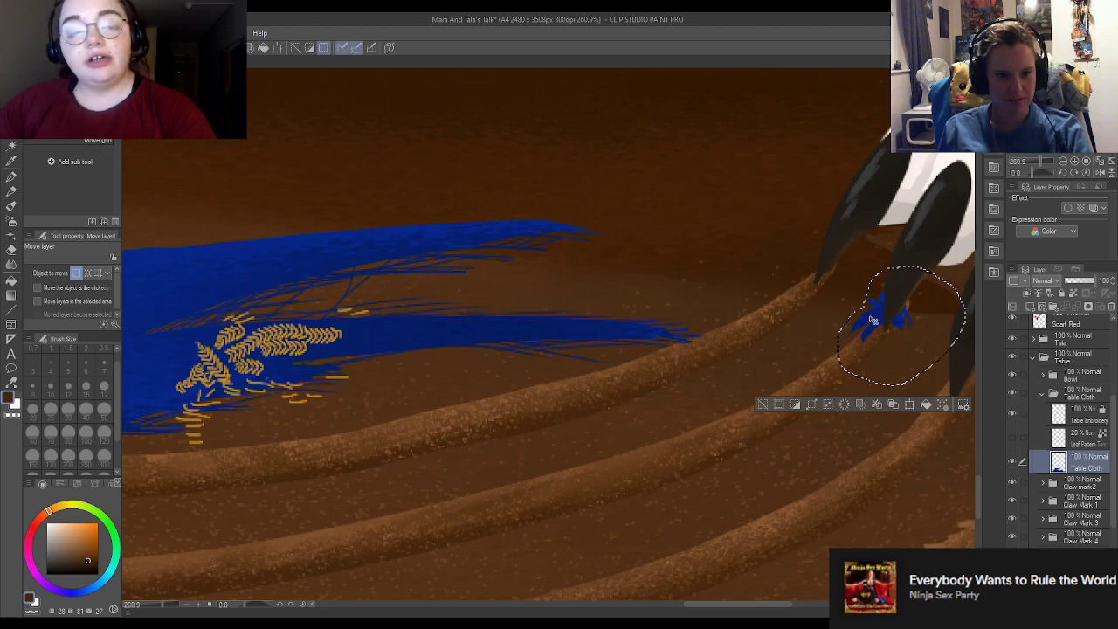
pyautogui.scroll(-1, 559, 288)
pyautogui.scroll(-1, 594, 332)
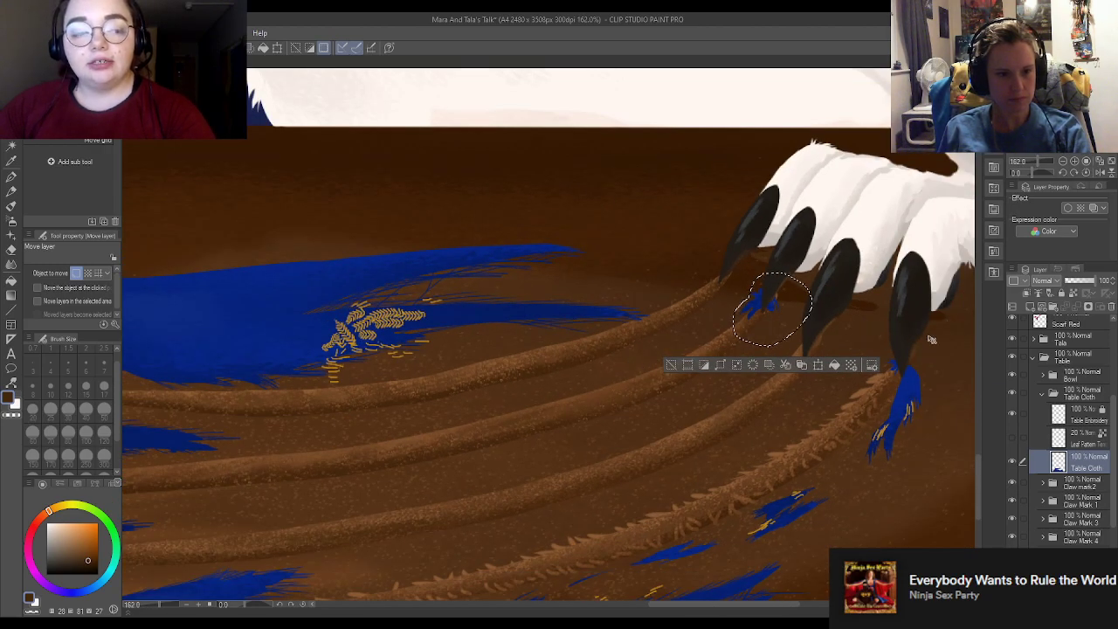
pyautogui.hotkey('ctrl', 'd')
# Step: Trim the edges of the blue scrap at the second claw's tip with the Hard eraser at size 2
pyautogui.scroll(4, 725, 326)
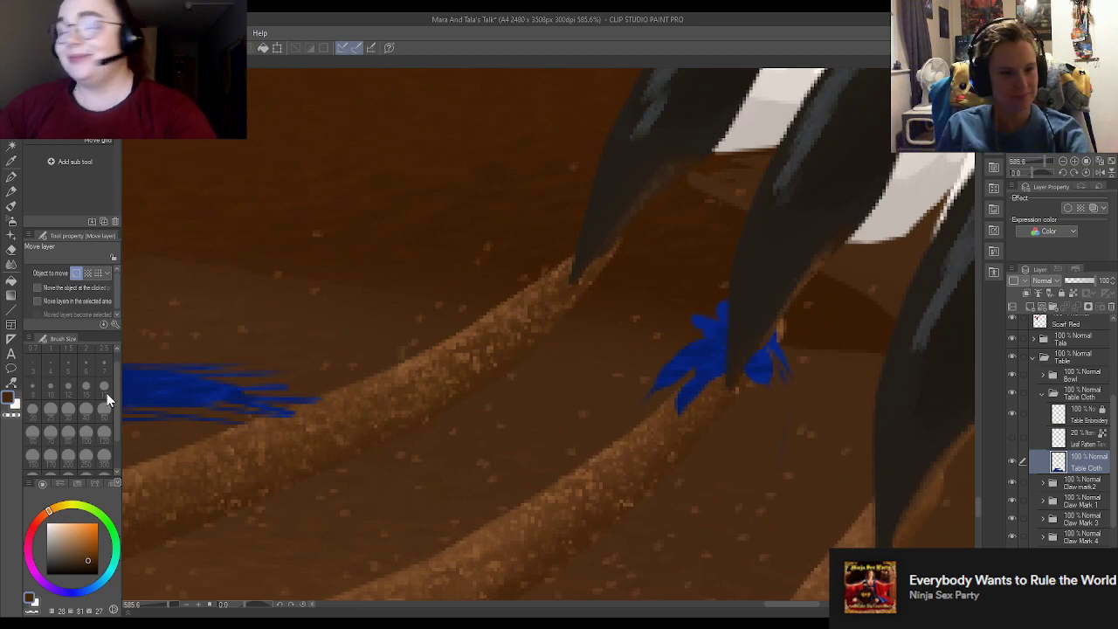
pyautogui.press('e')
pyautogui.click(105, 371)
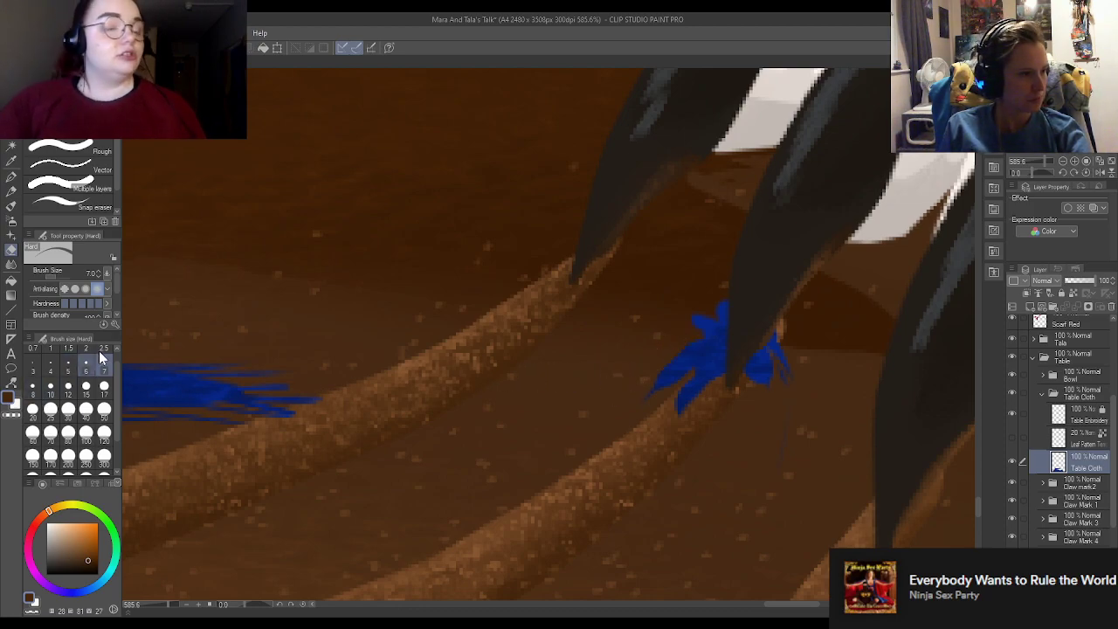
pyautogui.click(86, 346)
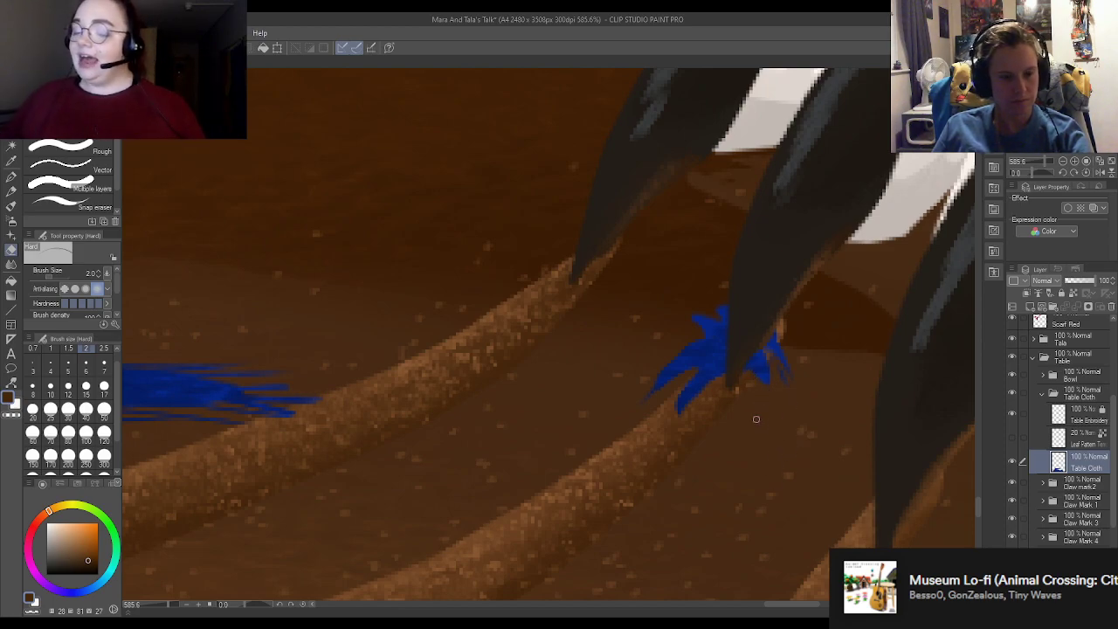
pyautogui.press('k')
pyautogui.scroll(-5, 744, 432)
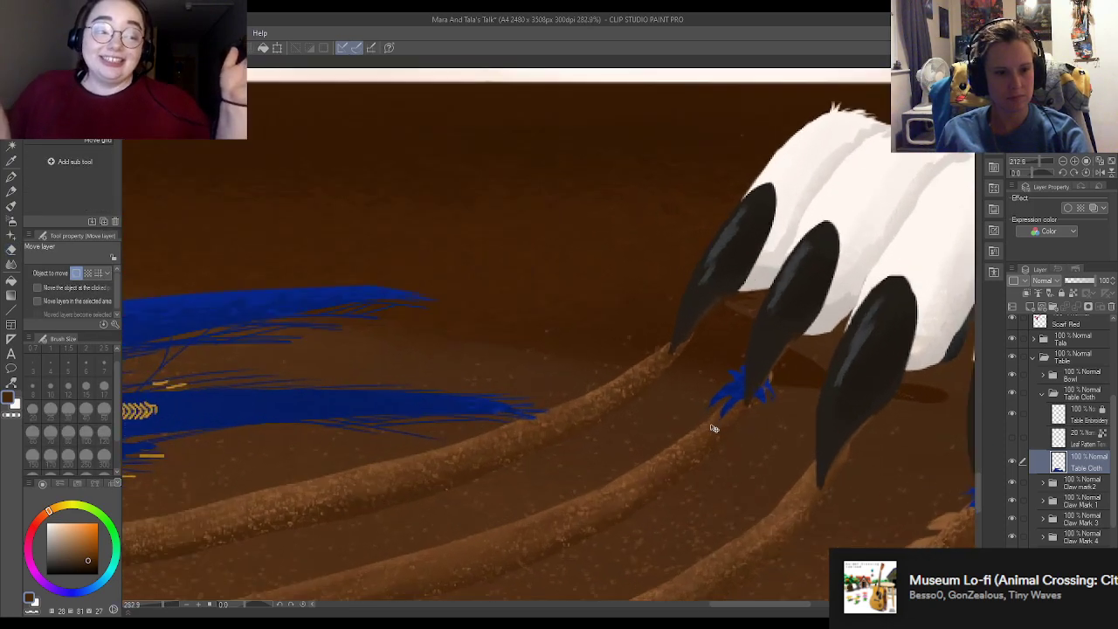
pyautogui.scroll(4, 724, 414)
pyautogui.scroll(1, 724, 414)
pyautogui.press('e')
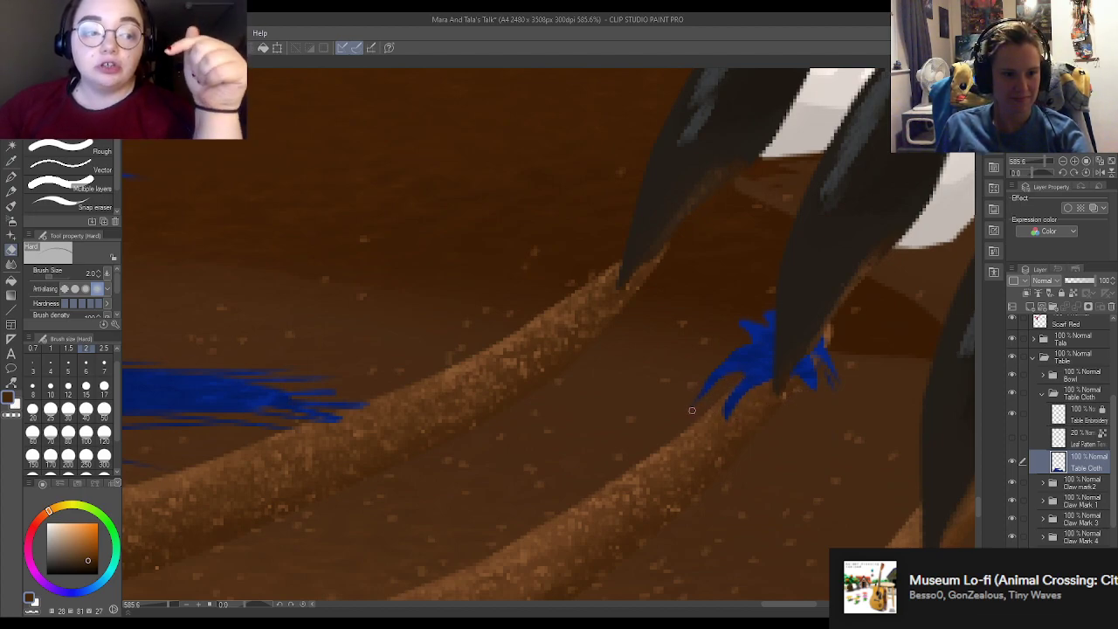
# Step: Paint torn blue cloth strands around the first claw's tip with the G-pen at size 7, using blue sampled from the tablecloth
pyautogui.scroll(-10, 699, 482)
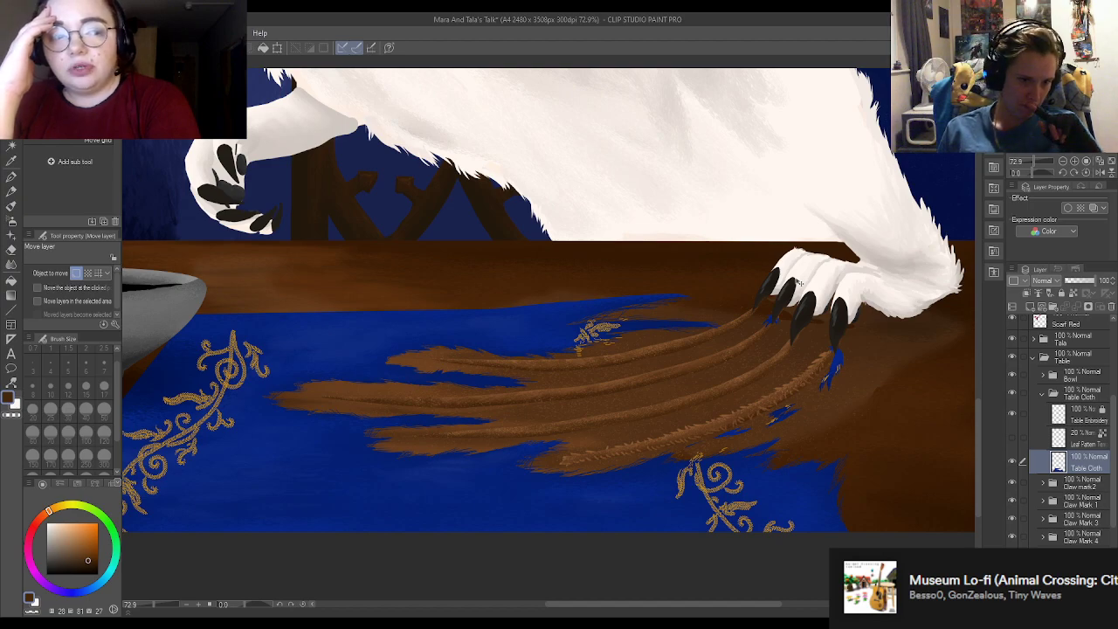
pyautogui.scroll(2, 798, 282)
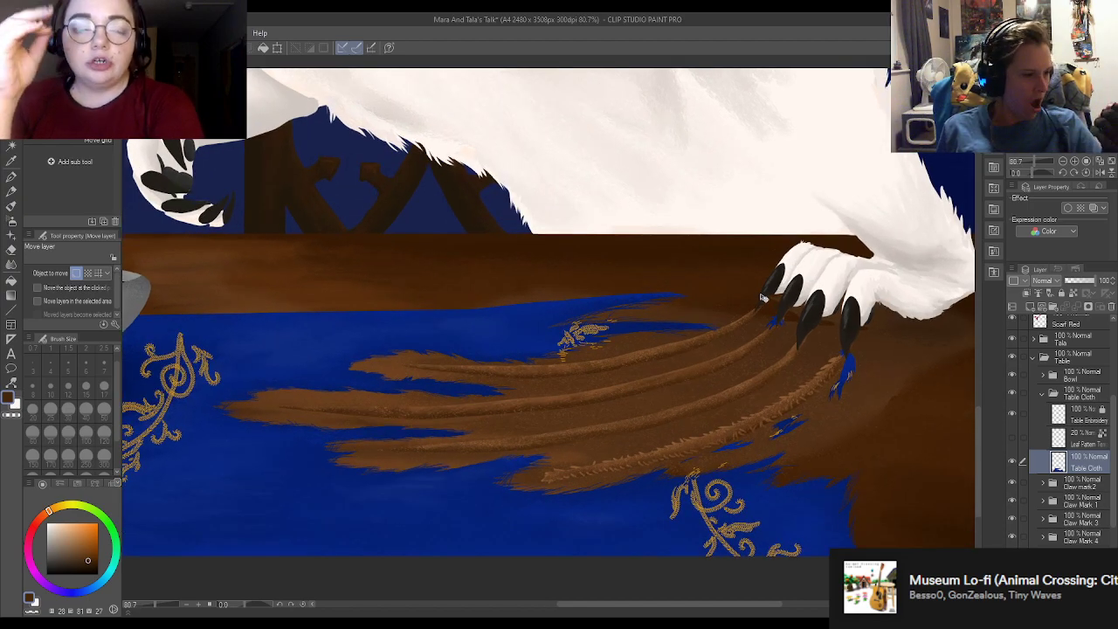
pyautogui.scroll(5, 805, 321)
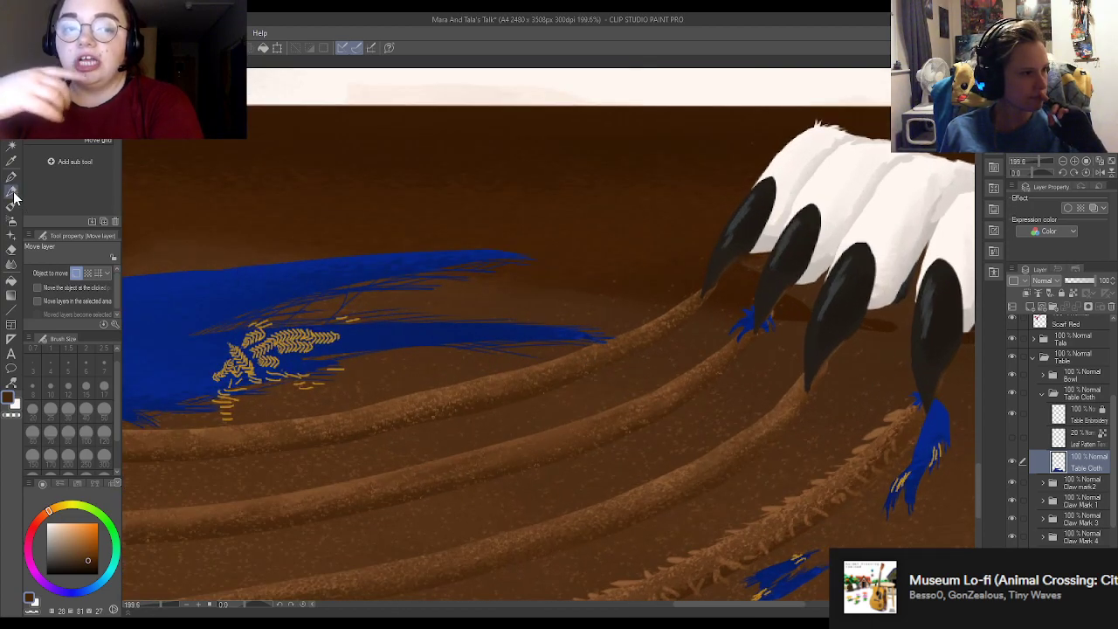
pyautogui.click(11, 175)
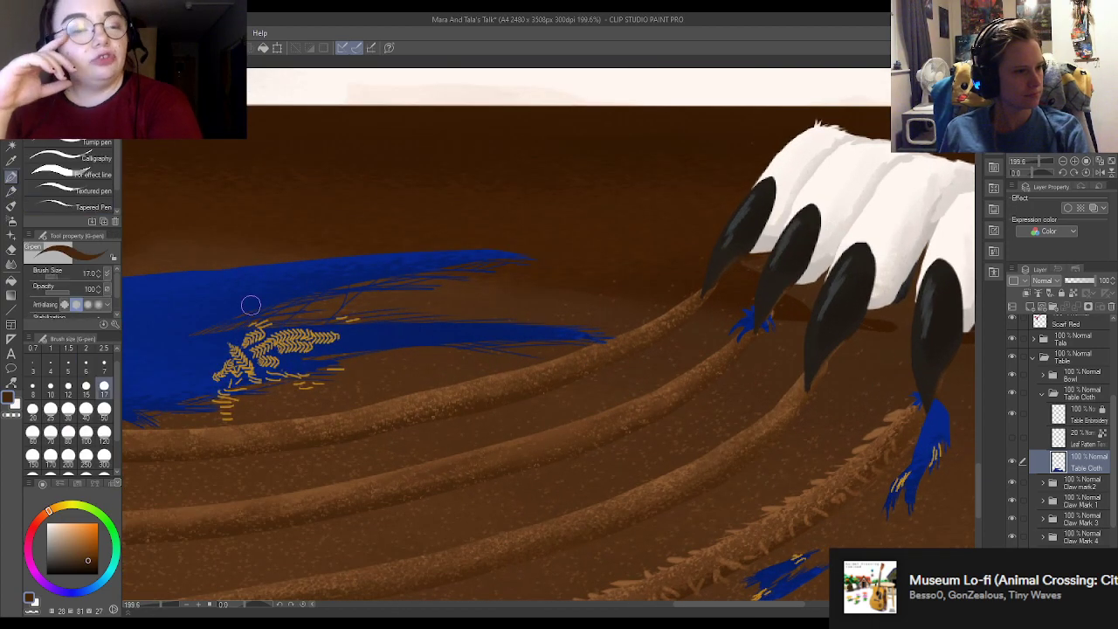
pyautogui.scroll(-3, 318, 399)
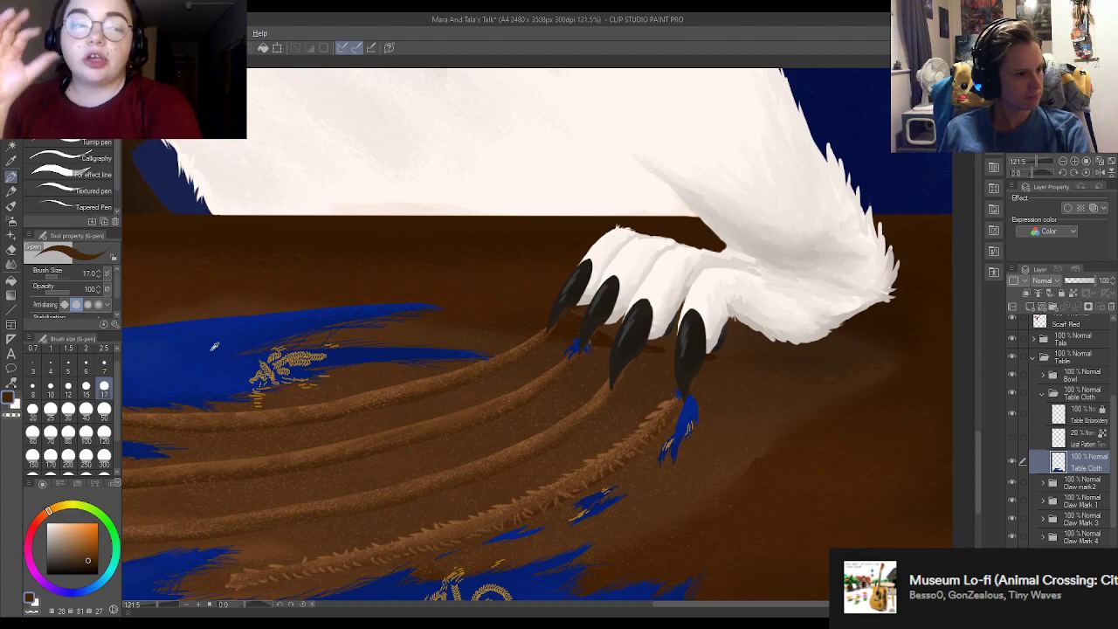
pyautogui.keyDown('alt'); pyautogui.click(214, 347); pyautogui.keyUp('alt')
pyautogui.click(104, 365)
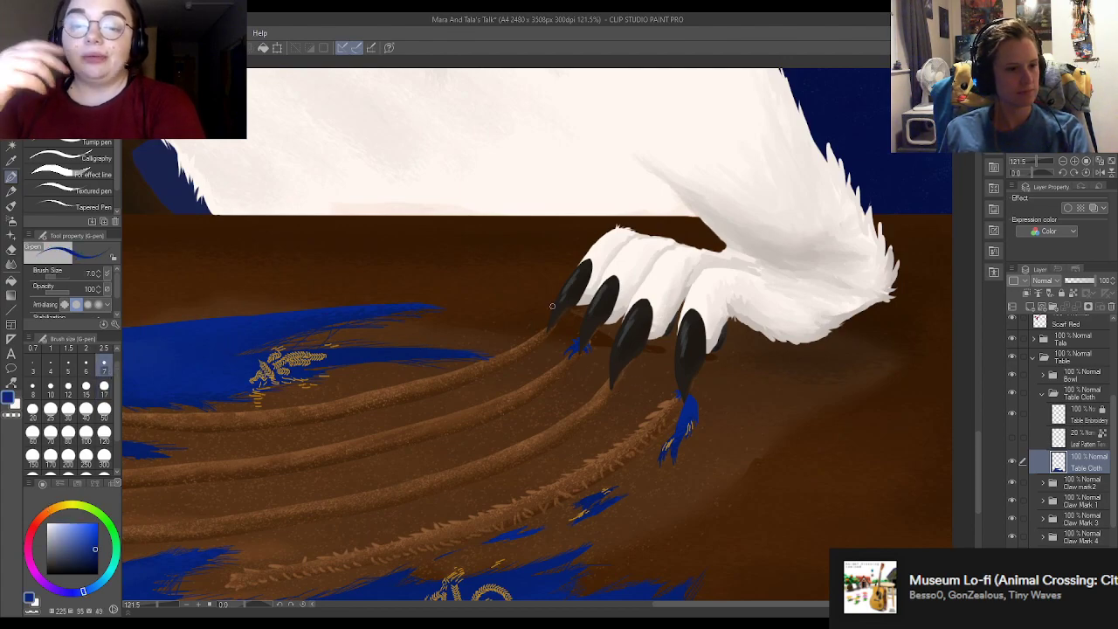
pyautogui.scroll(5, 552, 306)
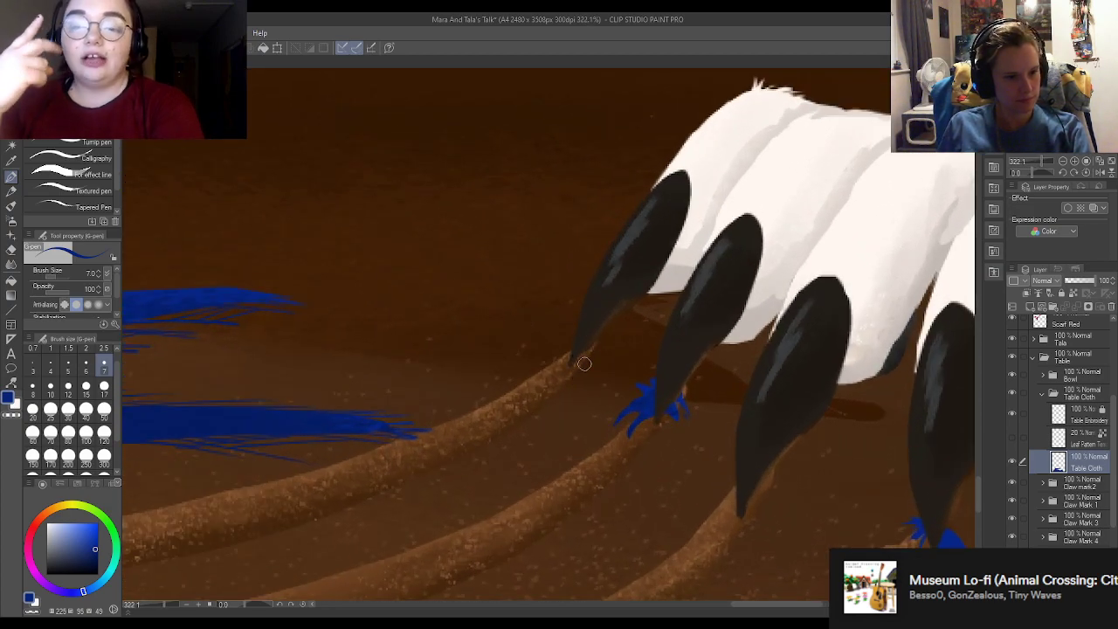
pyautogui.moveTo(585, 363)
pyautogui.mouseDown()
pyautogui.moveTo(584, 332)
pyautogui.moveTo(572, 341)
pyautogui.moveTo(428, 337)
pyautogui.mouseUp()
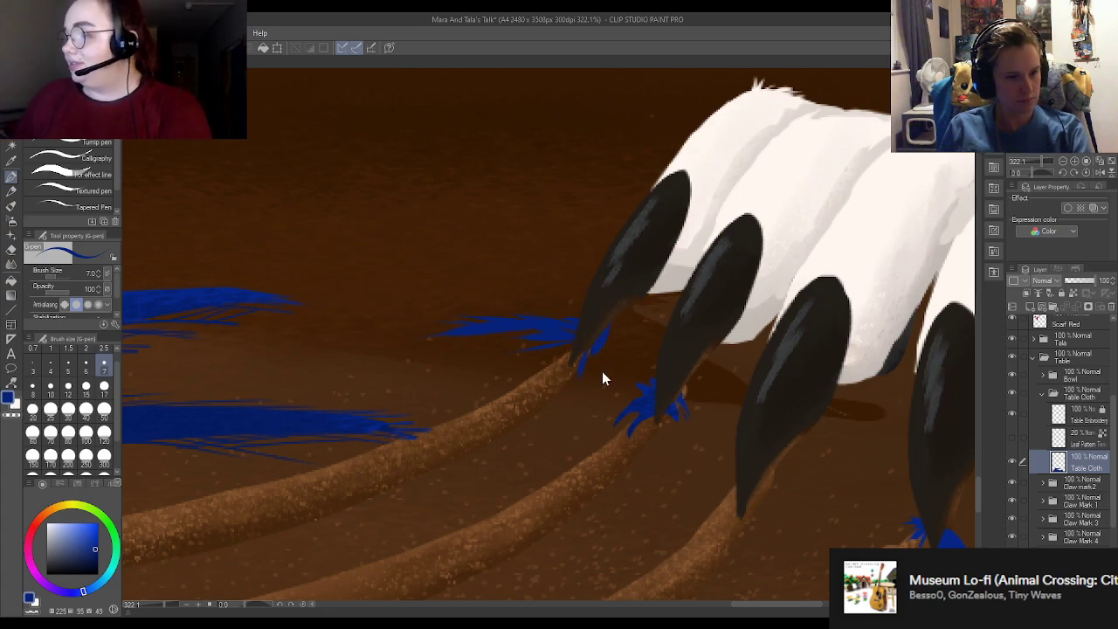
pyautogui.moveTo(602, 323); pyautogui.dragTo(583, 387)
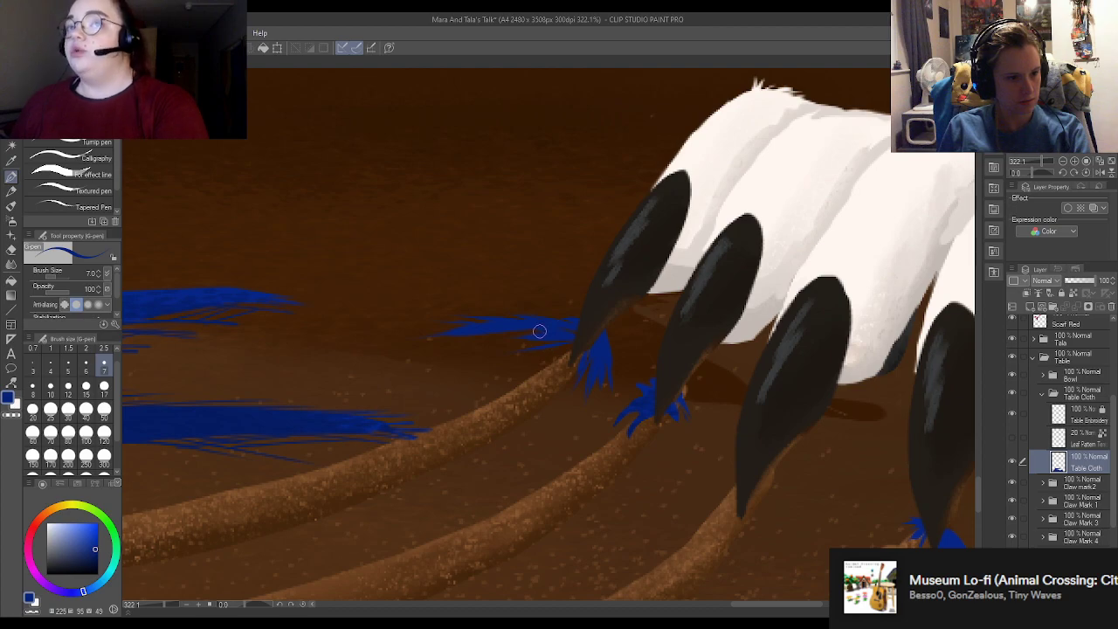
# Step: Extend the torn blue cloth at the first claw's tip with longer frayed strands sweeping away from the paw, using the G-pen at size 7
pyautogui.moveTo(537, 330); pyautogui.dragTo(482, 355)
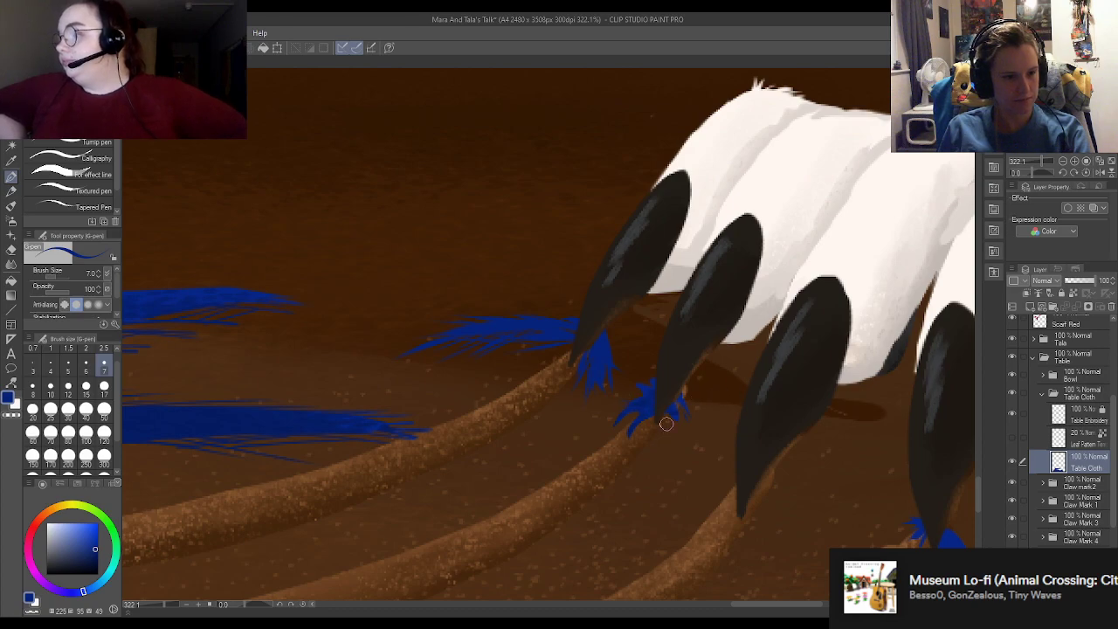
pyautogui.scroll(-6, 584, 357)
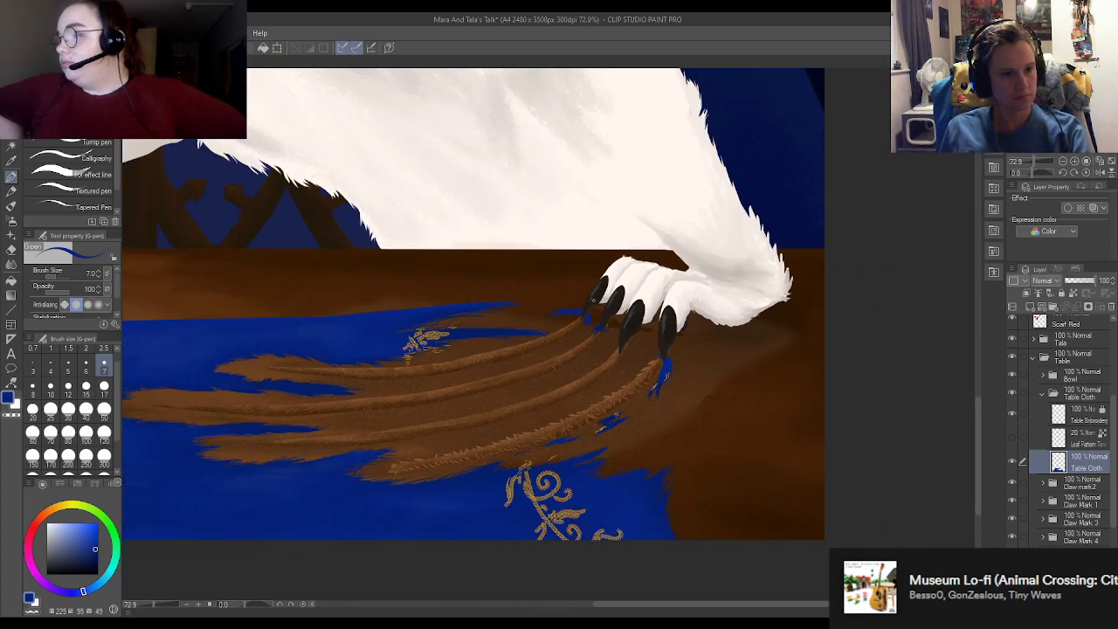
pyautogui.scroll(8, 595, 328)
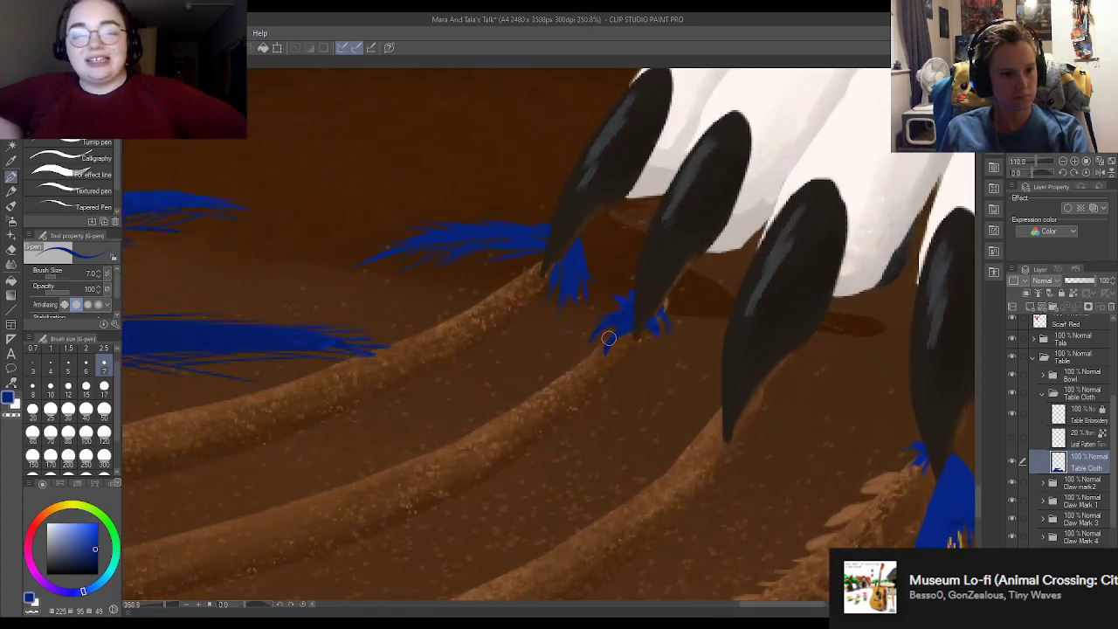
# Step: Refine the blue scrap at the second claw's tip into pointed frayed strands, alternating the G-pen at size 7 and the Hard eraser at size 2
pyautogui.press('e')
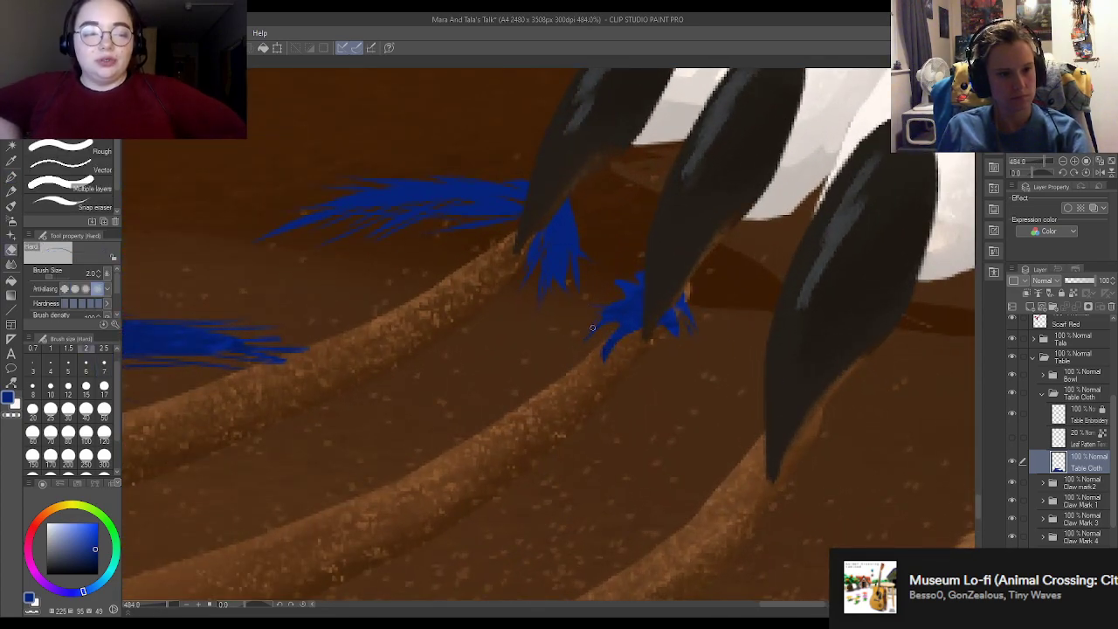
pyautogui.press('p')
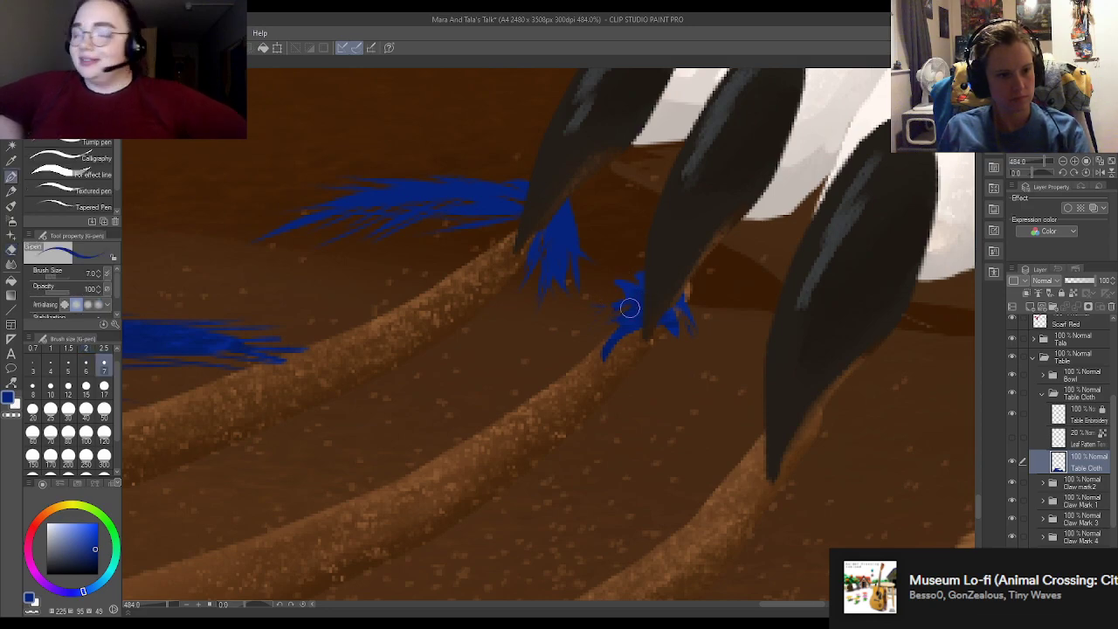
pyautogui.moveTo(629, 310); pyautogui.dragTo(568, 329)
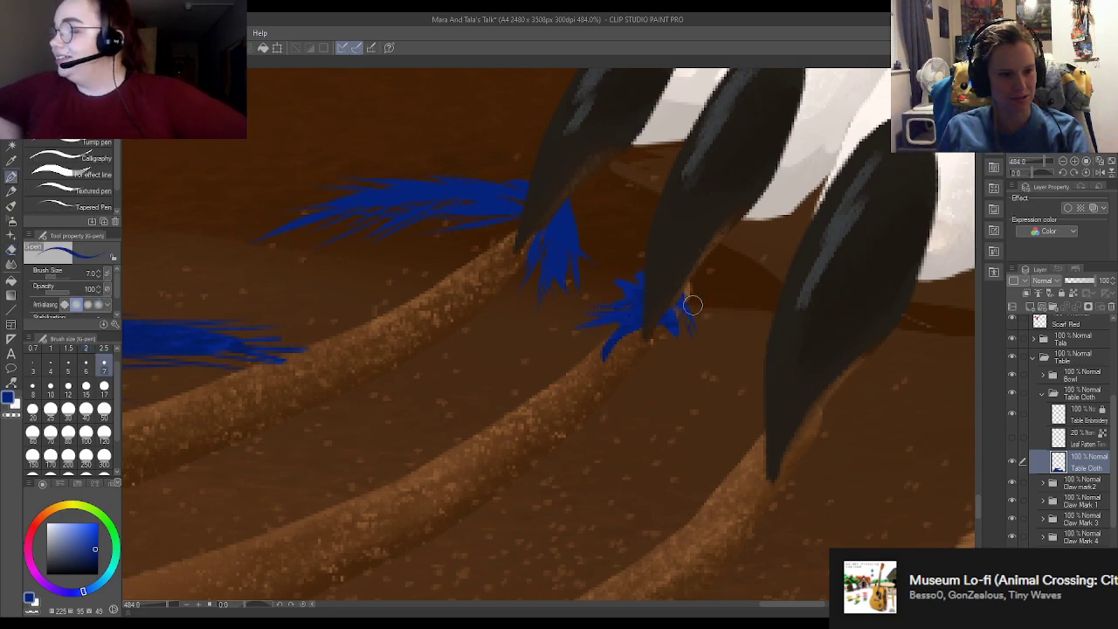
pyautogui.press('e')
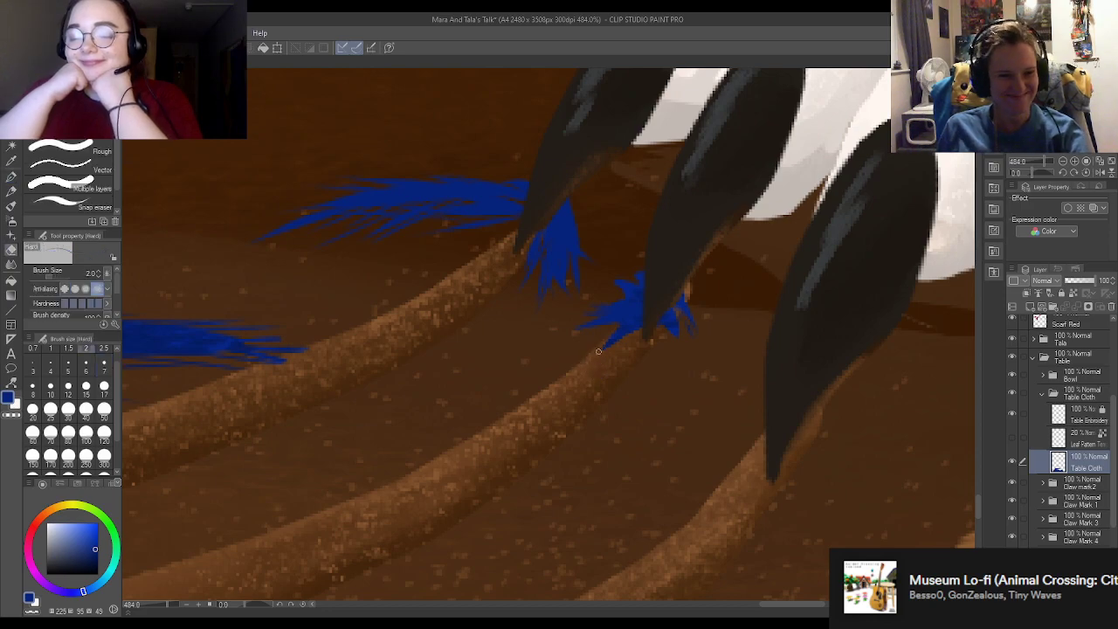
pyautogui.press('p')
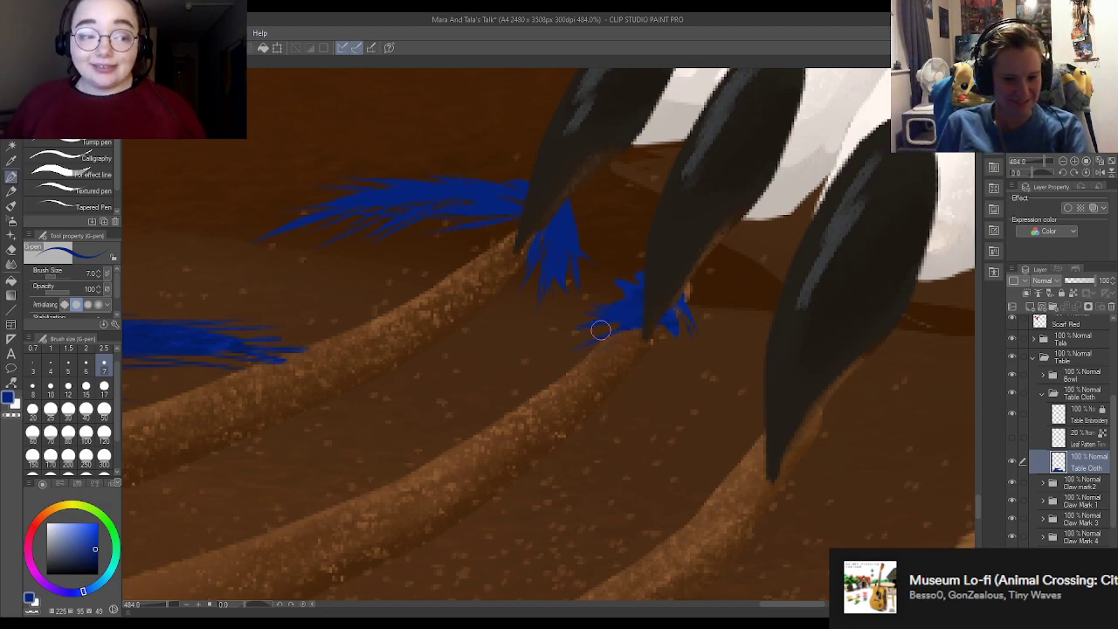
pyautogui.press('e')
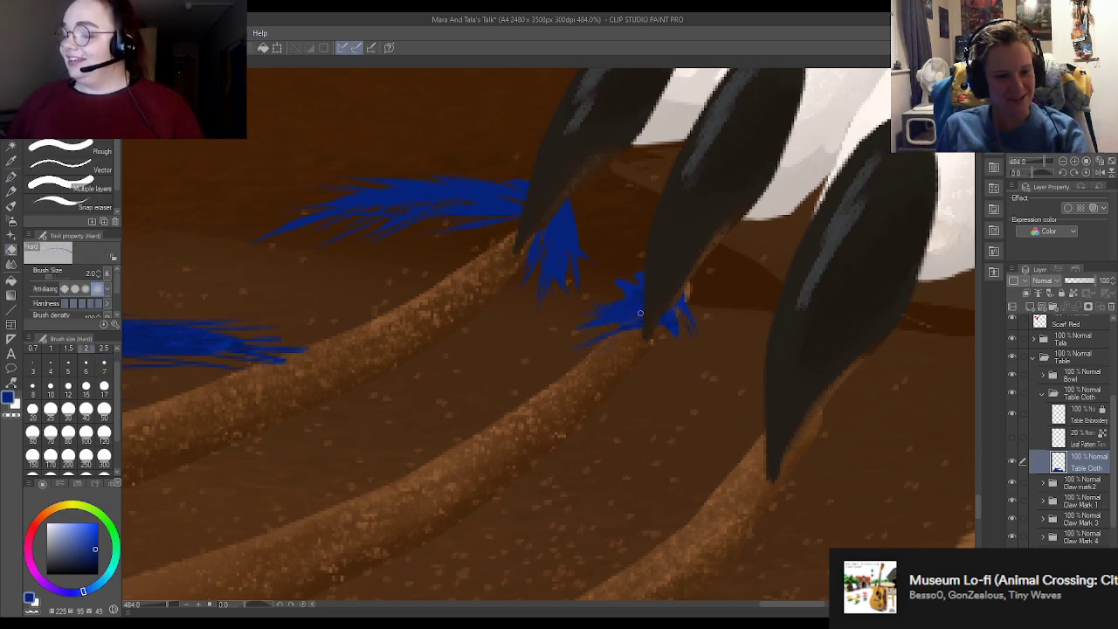
pyautogui.press('p')
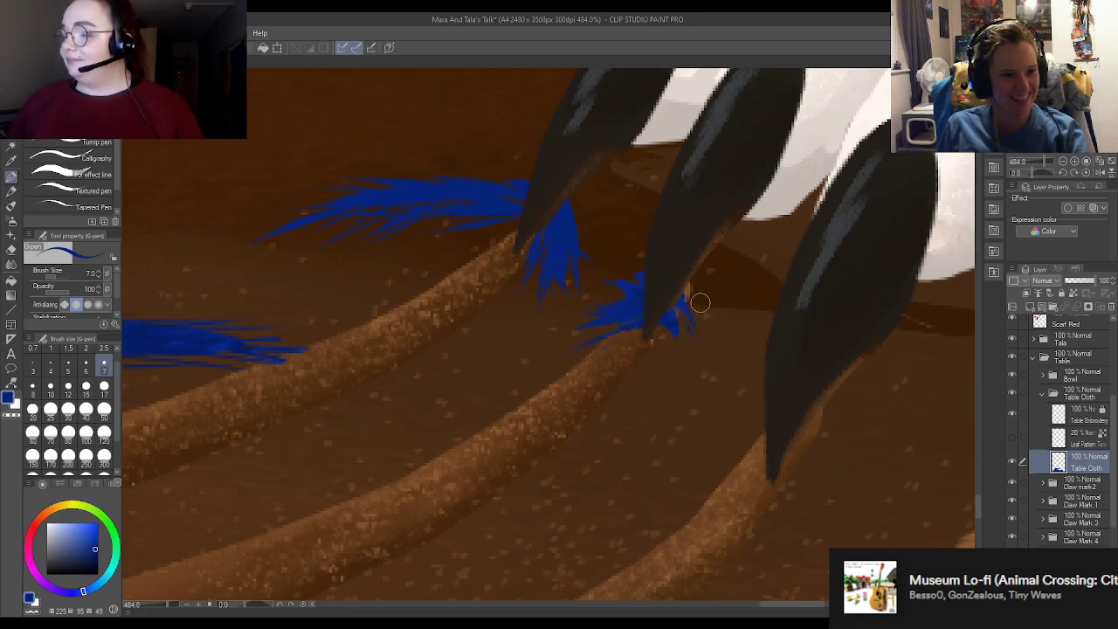
pyautogui.moveTo(673, 342); pyautogui.dragTo(678, 360)
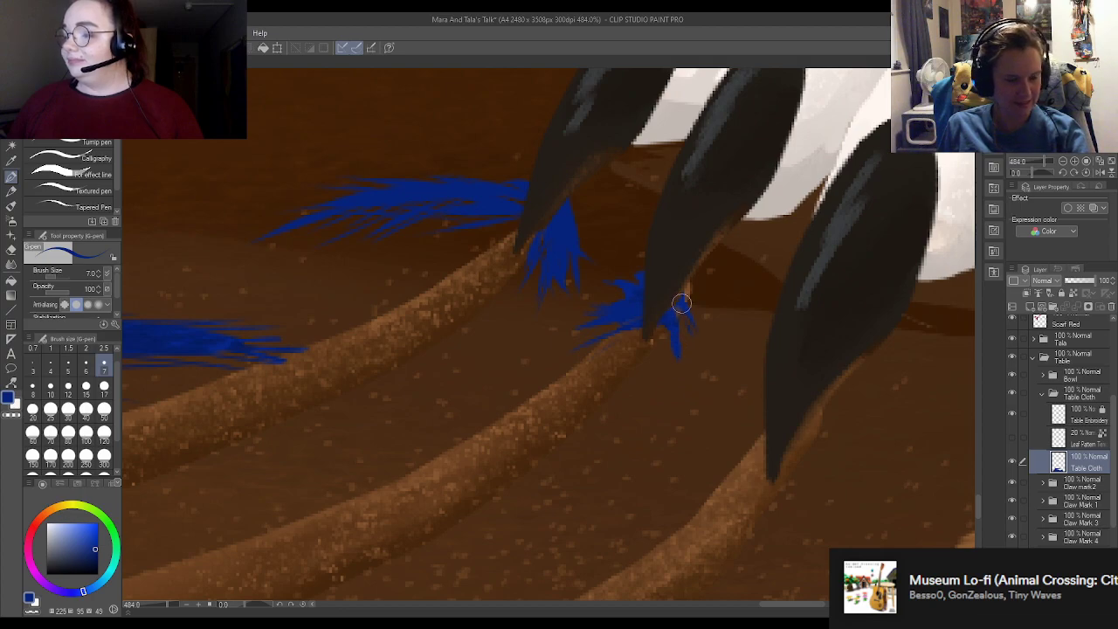
pyautogui.hotkey('ctrl', 'z')
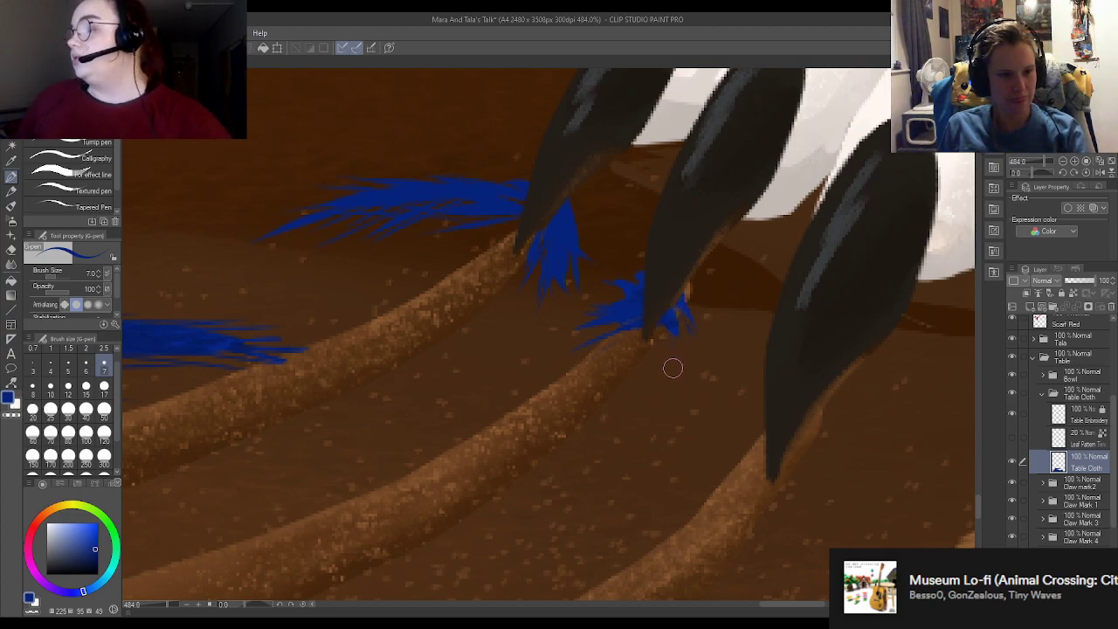
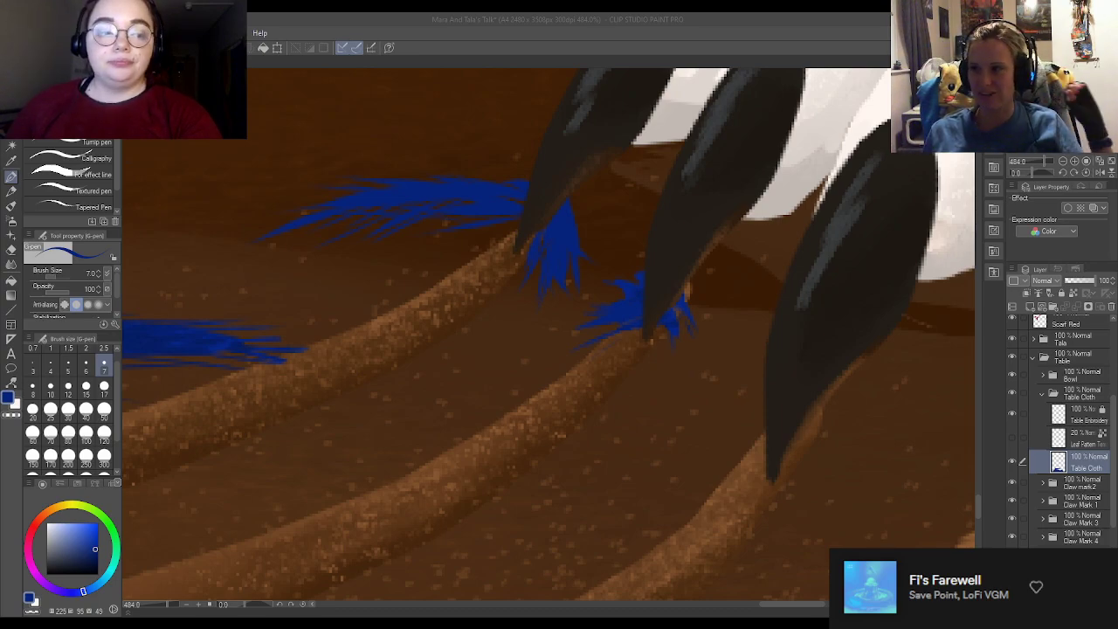
# Step: Paint short torn blue cloth strands on both sides of the third claw's tip with the G-pen at size 7
pyautogui.scroll(-5, 549, 337)
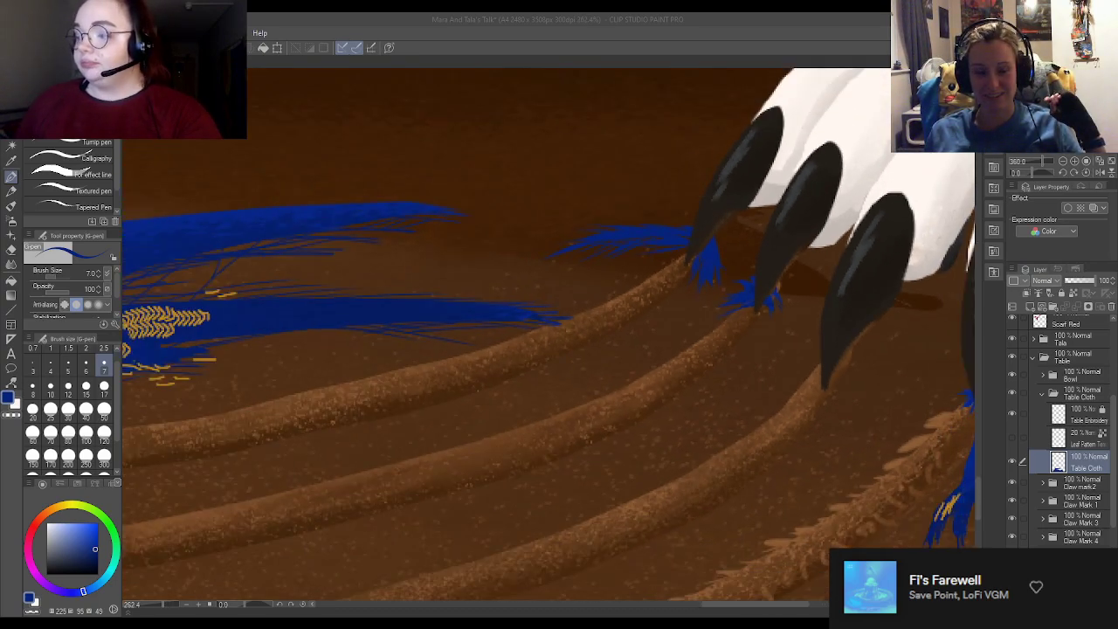
pyautogui.scroll(-3, 548, 338)
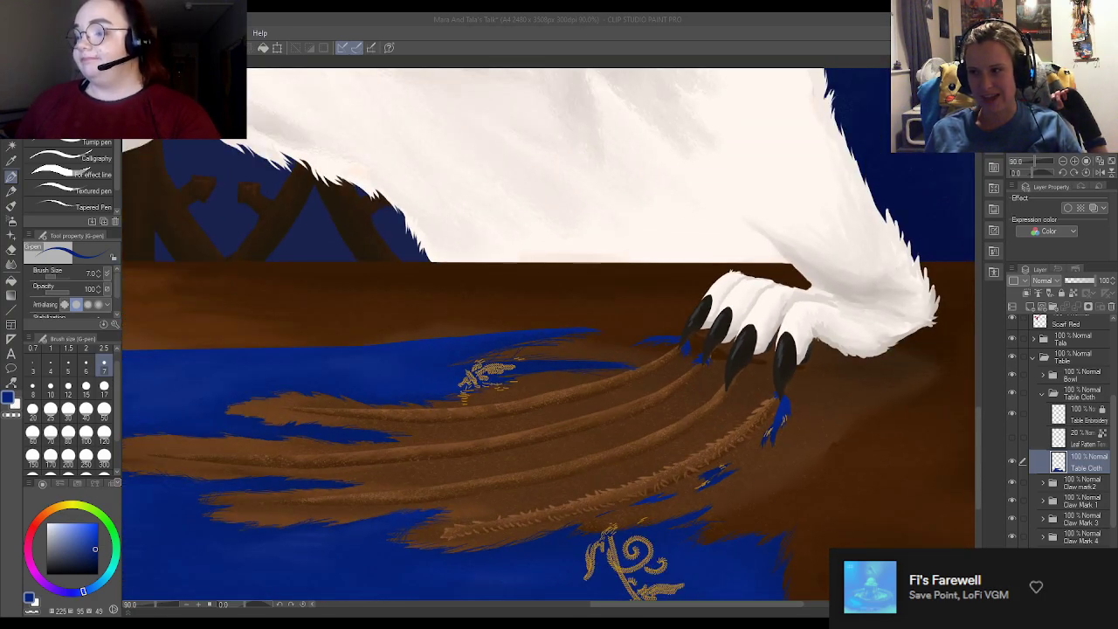
pyautogui.scroll(-1, 549, 337)
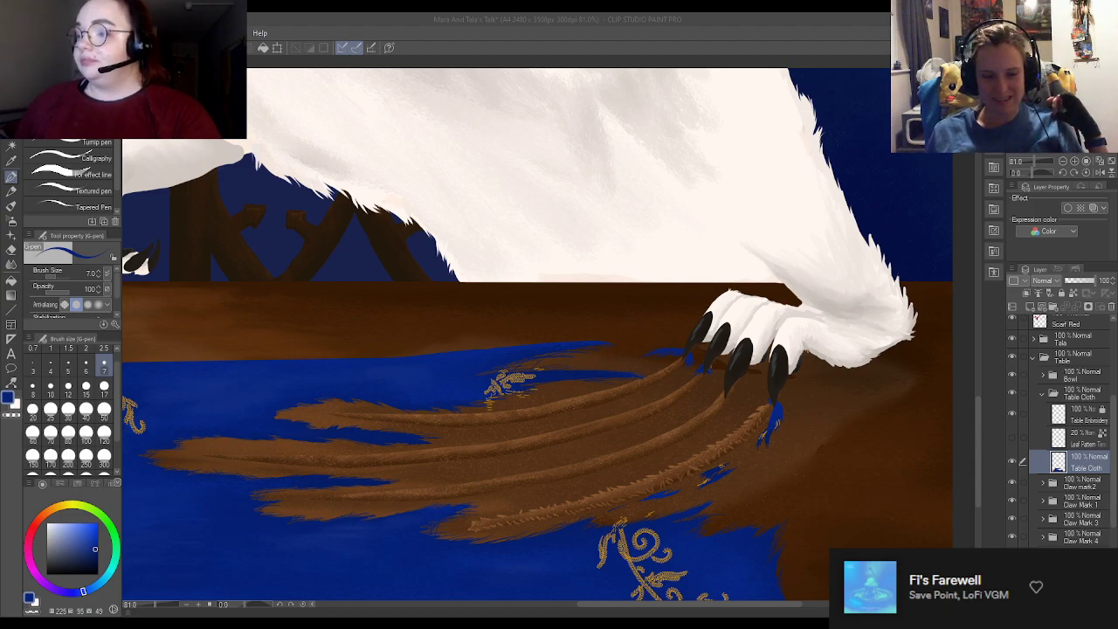
pyautogui.scroll(-1, 549, 337)
pyautogui.scroll(4, 548, 337)
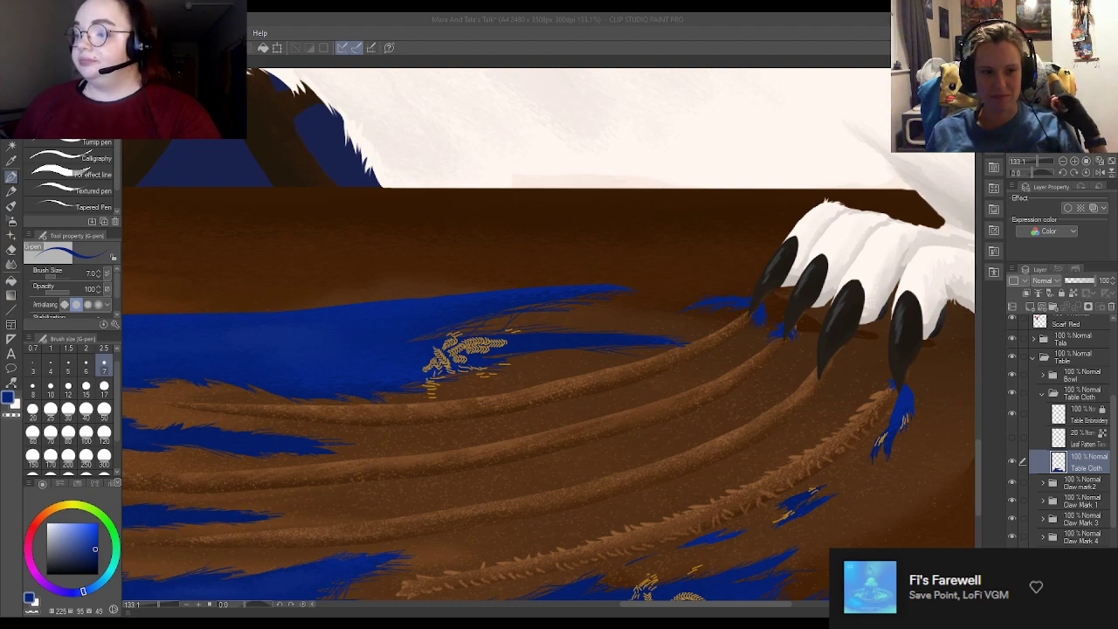
pyautogui.scroll(-3, 549, 338)
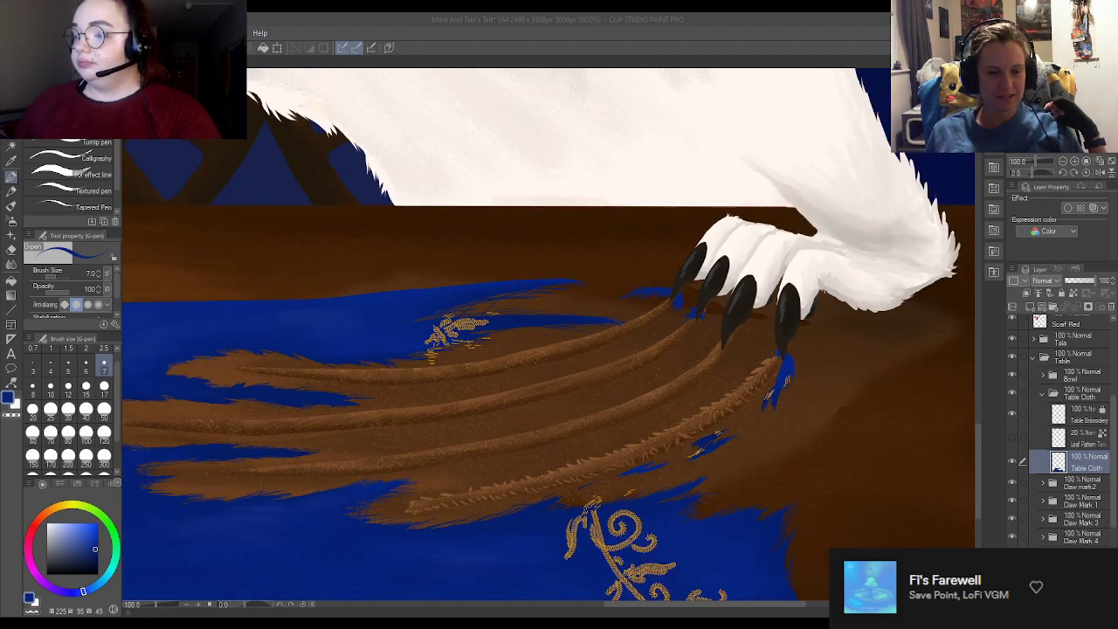
pyautogui.scroll(-3, 548, 337)
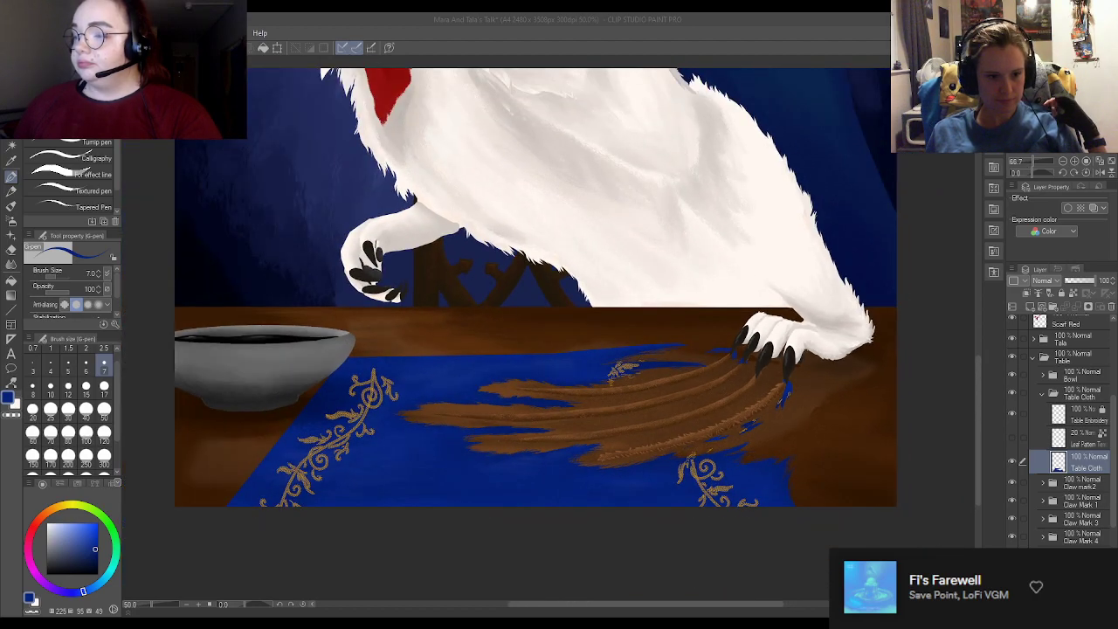
pyautogui.scroll(6, 754, 365)
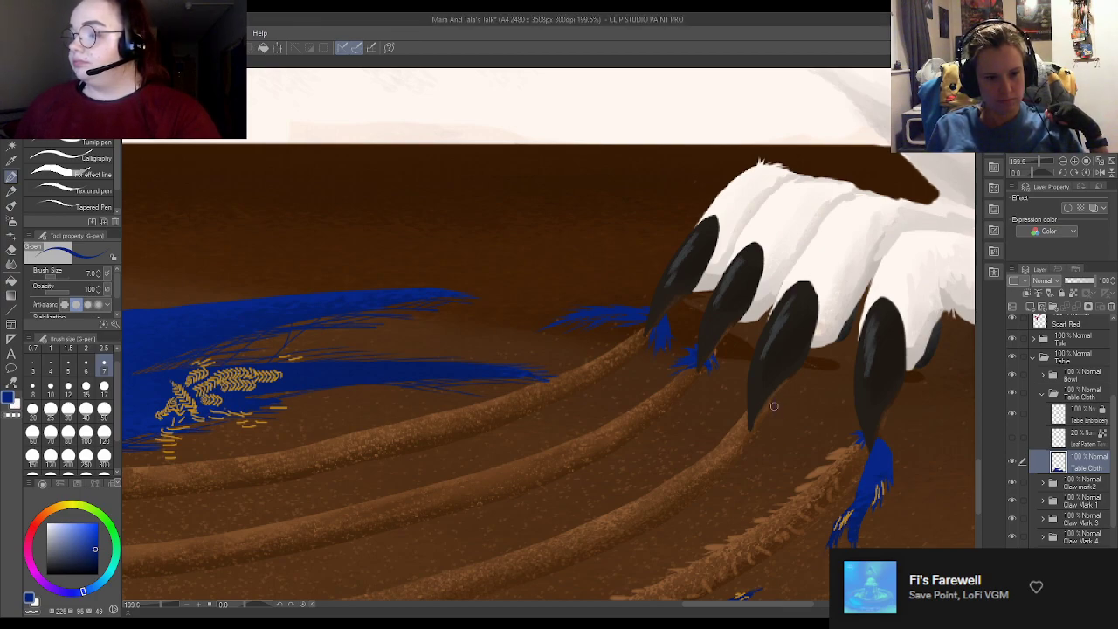
pyautogui.moveTo(766, 434)
pyautogui.mouseDown()
pyautogui.moveTo(778, 371)
pyautogui.moveTo(785, 432)
pyautogui.moveTo(779, 367)
pyautogui.mouseUp()
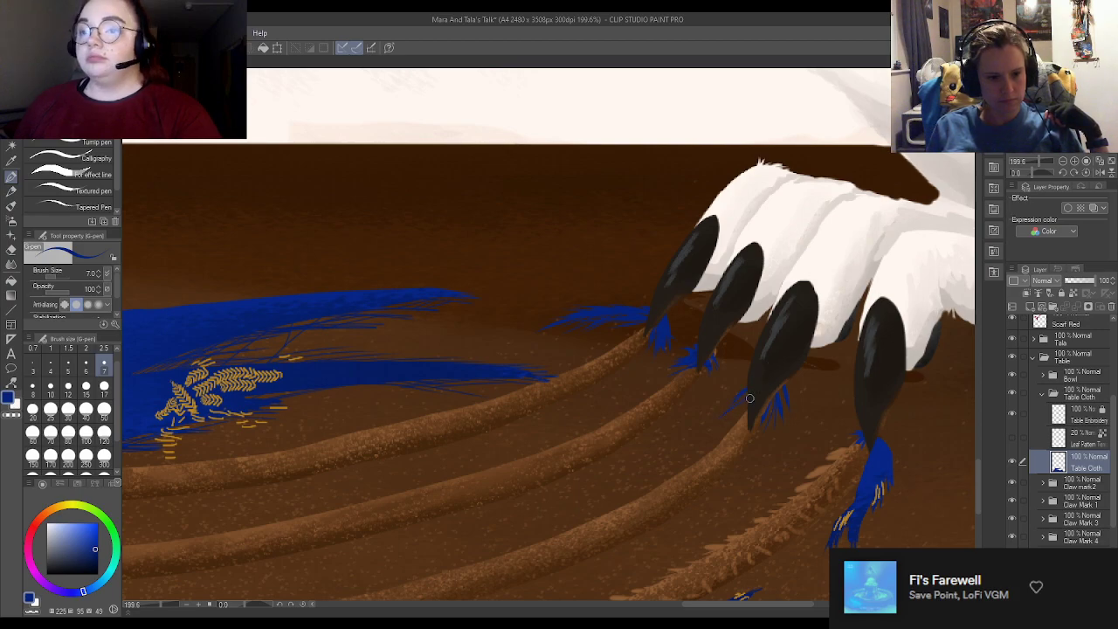
pyautogui.scroll(-2, 811, 353)
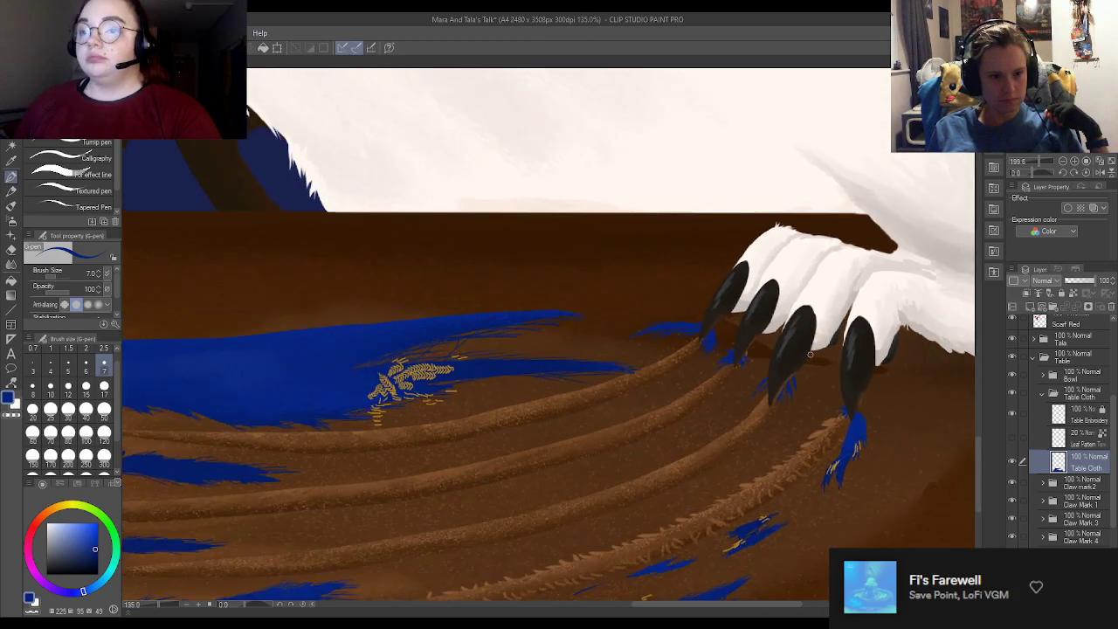
pyautogui.scroll(-3, 811, 354)
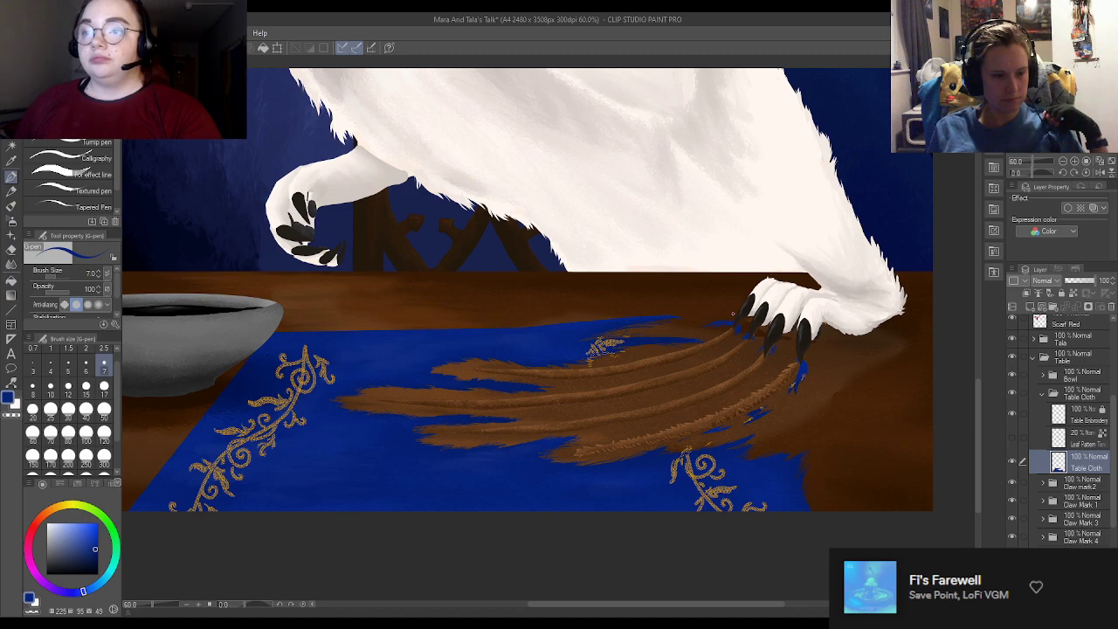
# Step: Extend the blue scrap at the second claw's tip into a longer, thicker frayed strip alongside its groove, using the G-pen at size 7
pyautogui.scroll(5, 736, 309)
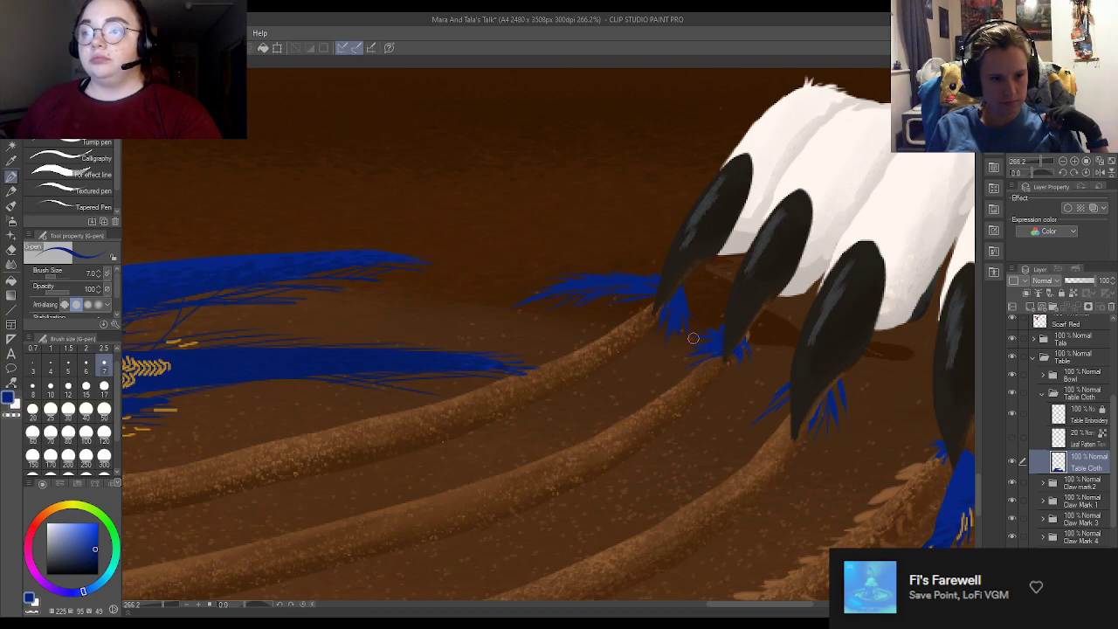
pyautogui.moveTo(717, 338); pyautogui.dragTo(602, 401)
pyautogui.moveTo(686, 319); pyautogui.dragTo(641, 390)
pyautogui.moveTo(676, 342)
pyautogui.mouseDown()
pyautogui.moveTo(651, 383)
pyautogui.moveTo(703, 354)
pyautogui.moveTo(661, 366)
pyautogui.moveTo(713, 349)
pyautogui.moveTo(676, 355)
pyautogui.moveTo(707, 345)
pyautogui.moveTo(699, 339)
pyautogui.moveTo(665, 366)
pyautogui.moveTo(689, 341)
pyautogui.moveTo(655, 381)
pyautogui.mouseUp()
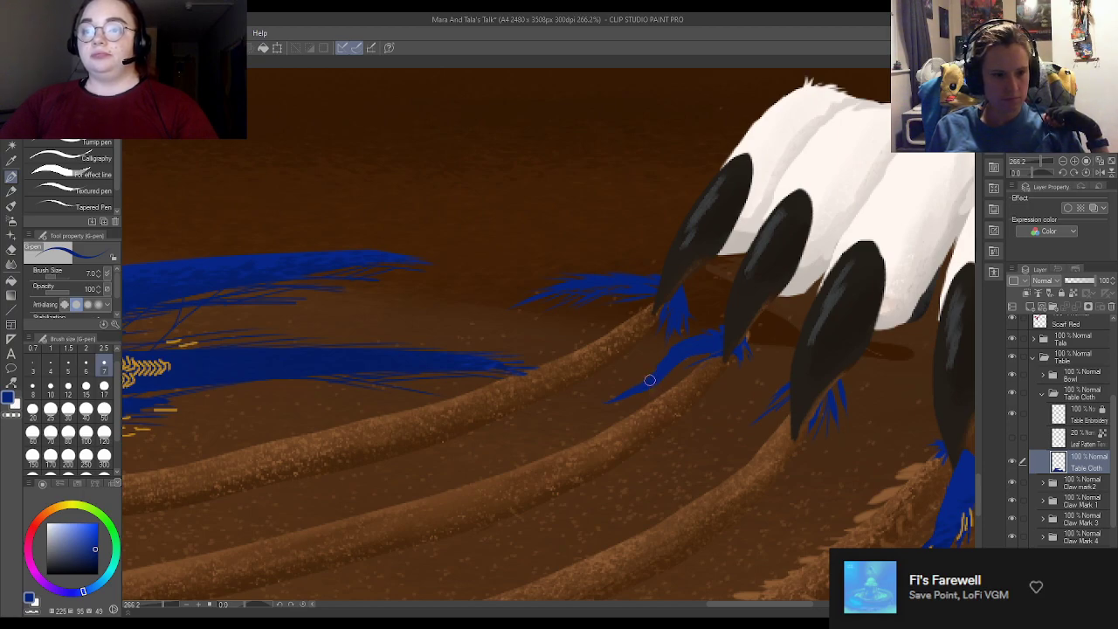
pyautogui.moveTo(658, 371)
pyautogui.mouseDown()
pyautogui.moveTo(650, 380)
pyautogui.moveTo(667, 363)
pyautogui.moveTo(618, 378)
pyautogui.mouseUp()
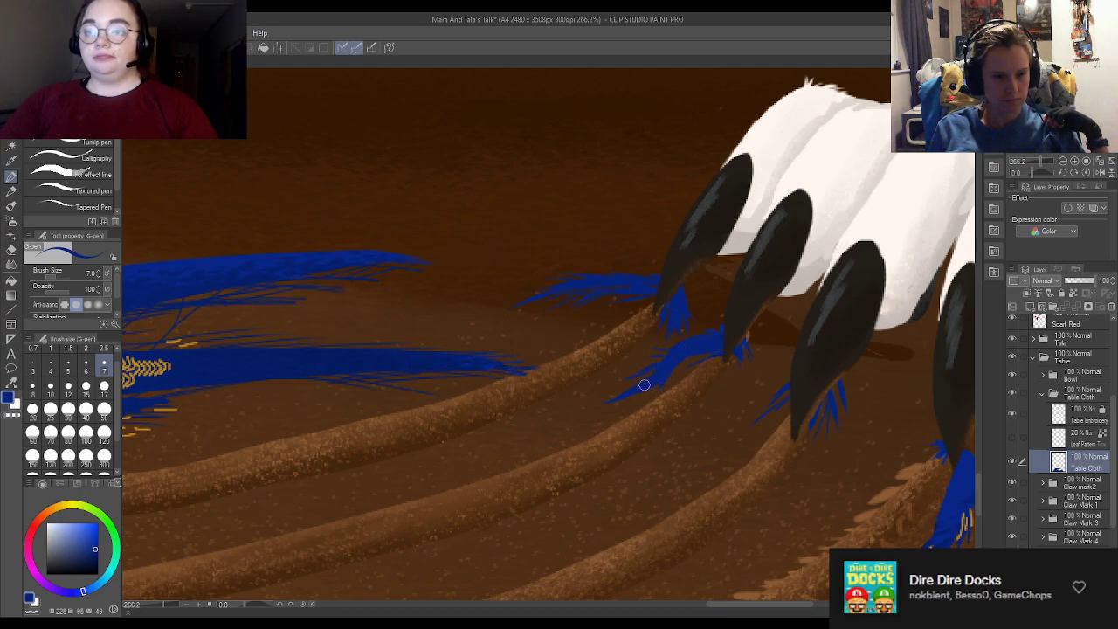
pyautogui.moveTo(641, 382)
pyautogui.mouseDown()
pyautogui.moveTo(597, 406)
pyautogui.moveTo(653, 380)
pyautogui.moveTo(617, 408)
pyautogui.moveTo(664, 377)
pyautogui.mouseUp()
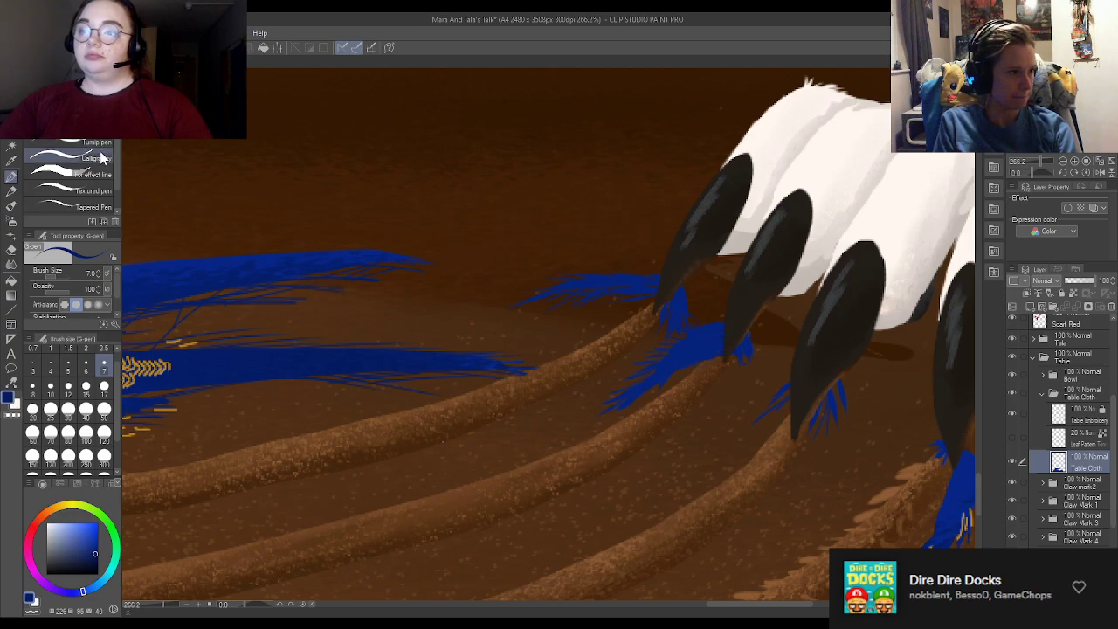
# Step: Shade the blue cloth scraps at the first and second claws with the Dry Gouache brush at size 17, sampling blues from the scraps
pyautogui.click(12, 207)
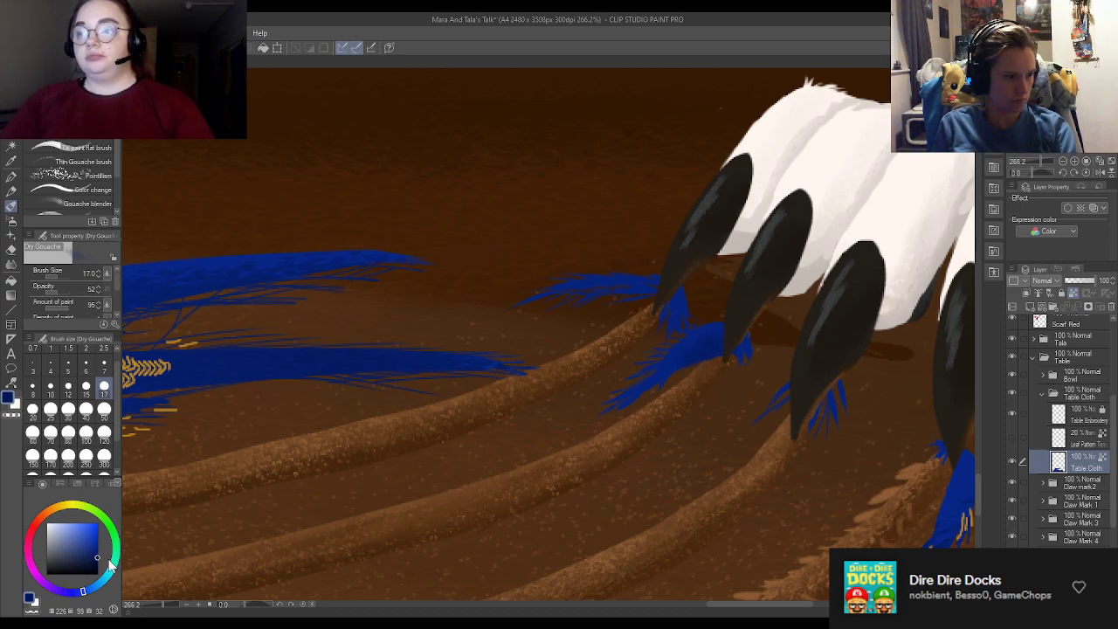
pyautogui.keyDown('alt'); pyautogui.click(704, 343); pyautogui.keyUp('alt')
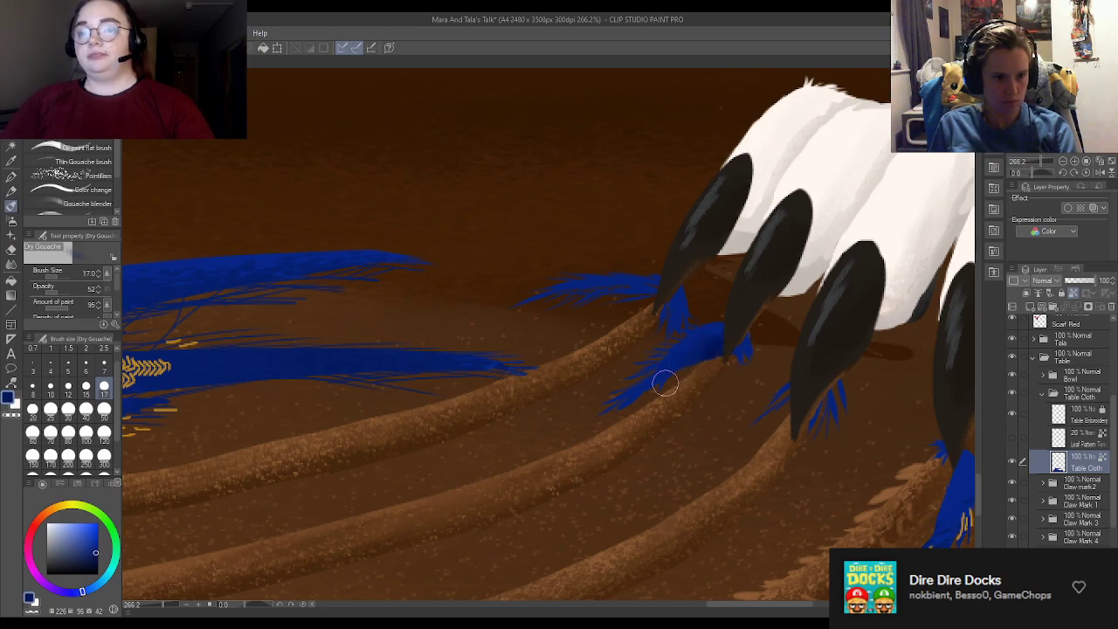
pyautogui.keyDown('alt'); pyautogui.click(718, 348); pyautogui.keyUp('alt')
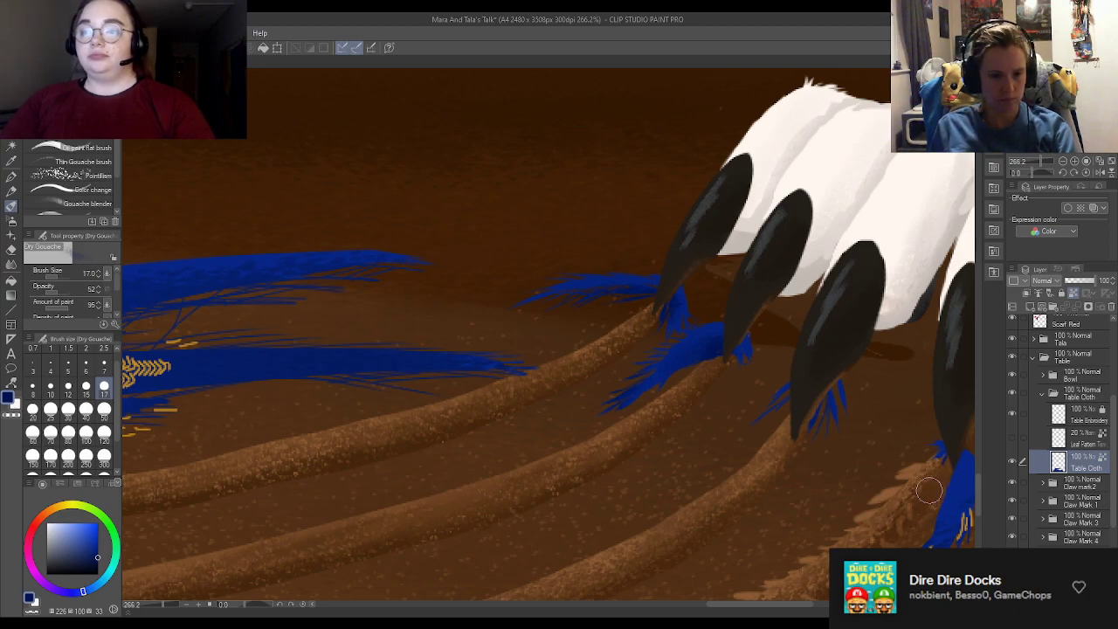
pyautogui.scroll(-2, 666, 370)
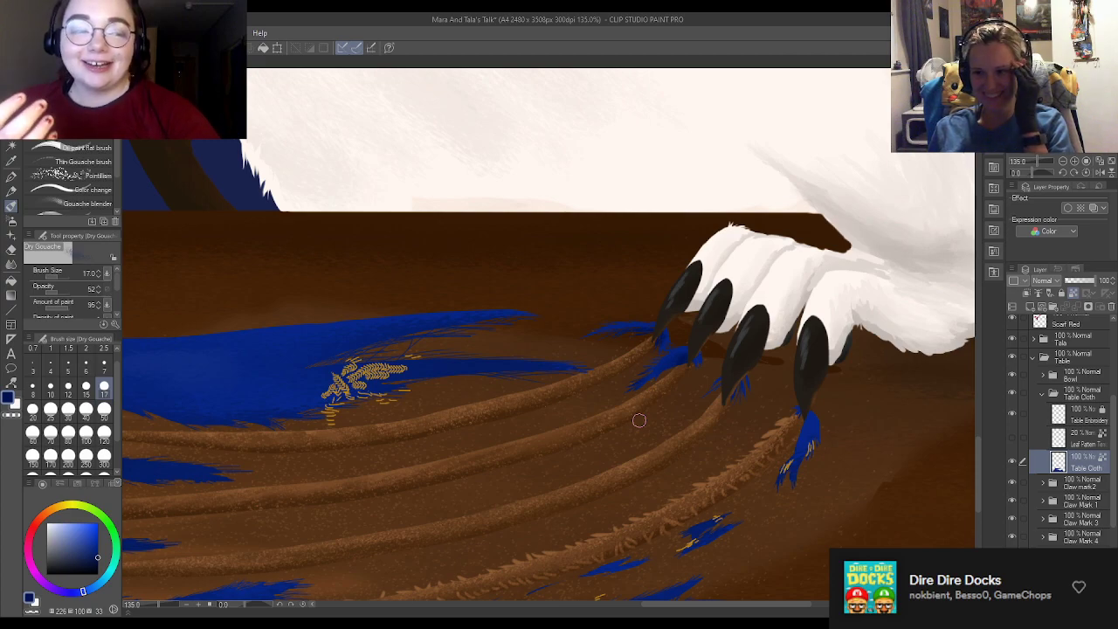
pyautogui.scroll(-4, 478, 419)
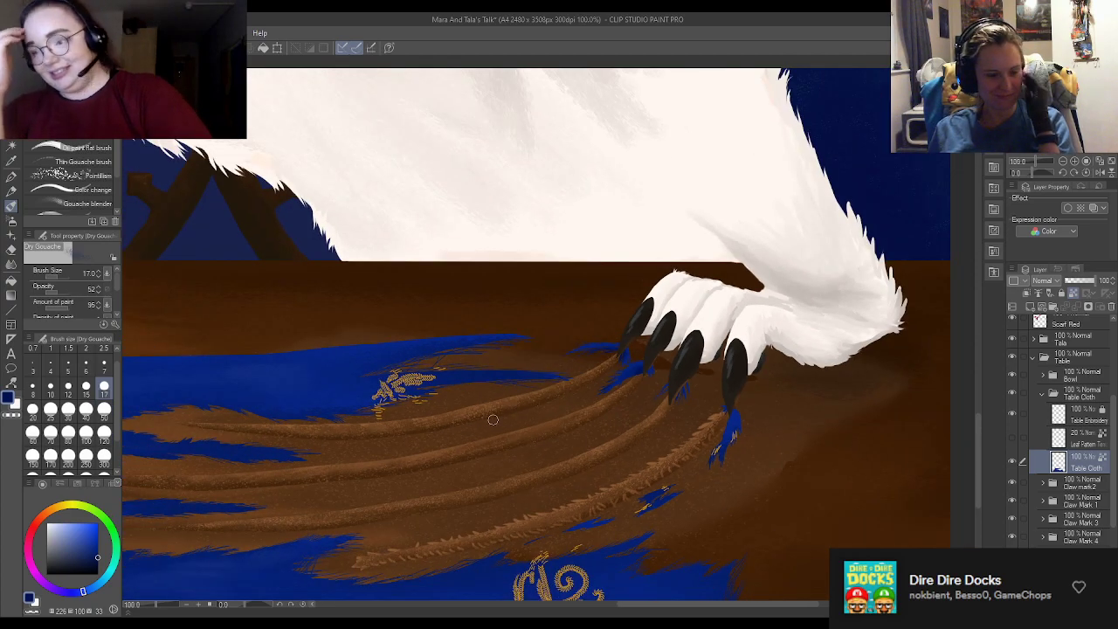
pyautogui.scroll(4, 419, 406)
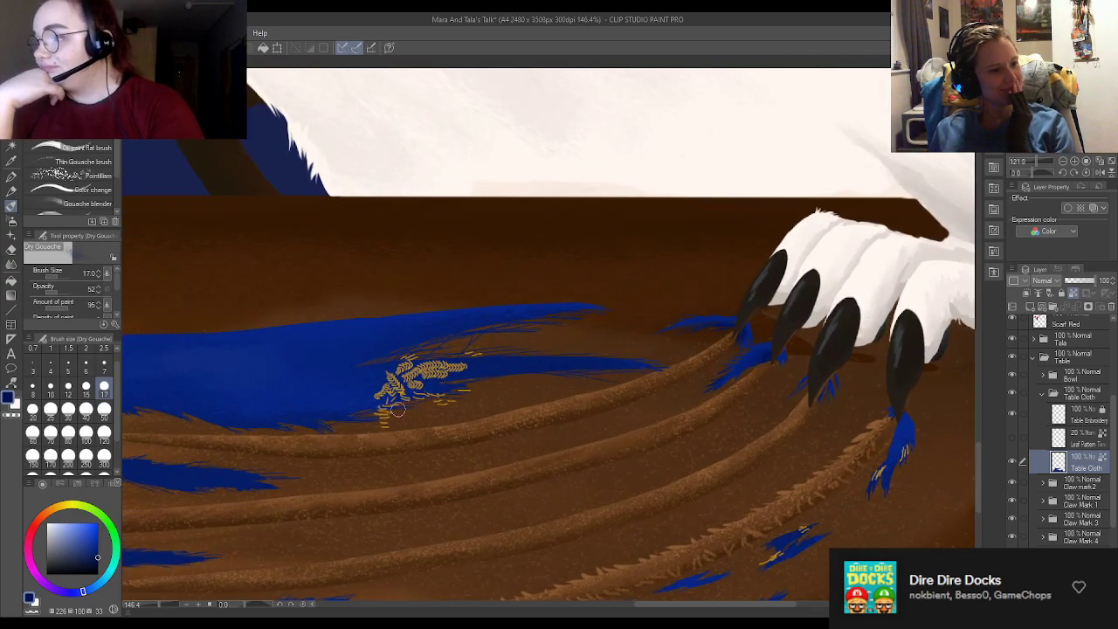
pyautogui.scroll(-2, 337, 400)
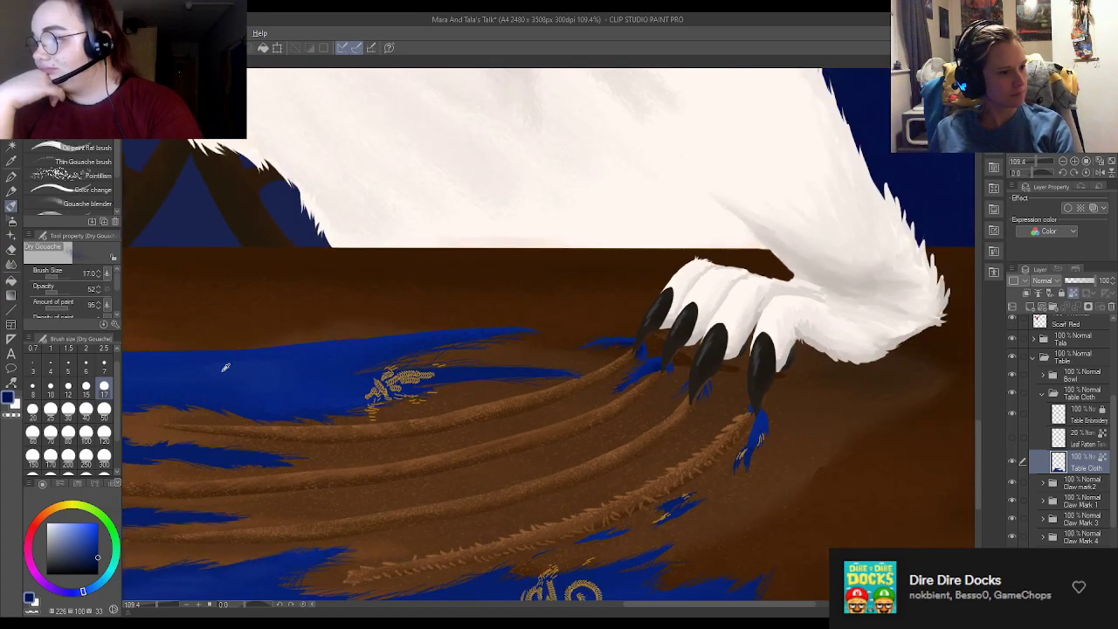
pyautogui.scroll(6, 688, 338)
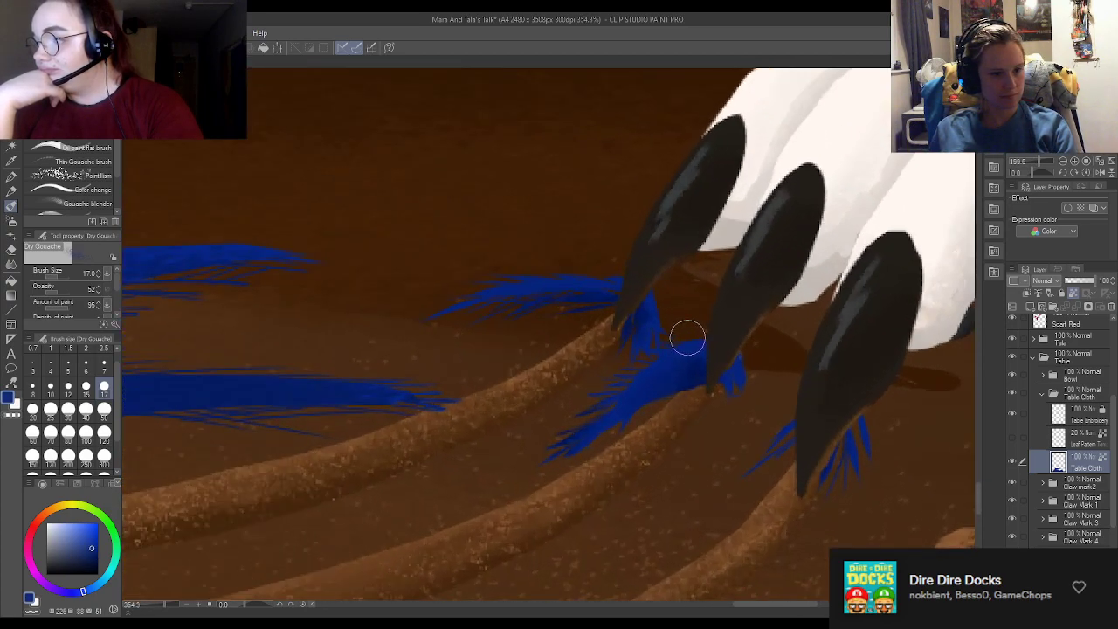
pyautogui.moveTo(687, 338)
pyautogui.mouseDown()
pyautogui.moveTo(718, 417)
pyautogui.moveTo(685, 352)
pyautogui.moveTo(690, 338)
pyautogui.moveTo(642, 362)
pyautogui.mouseUp()
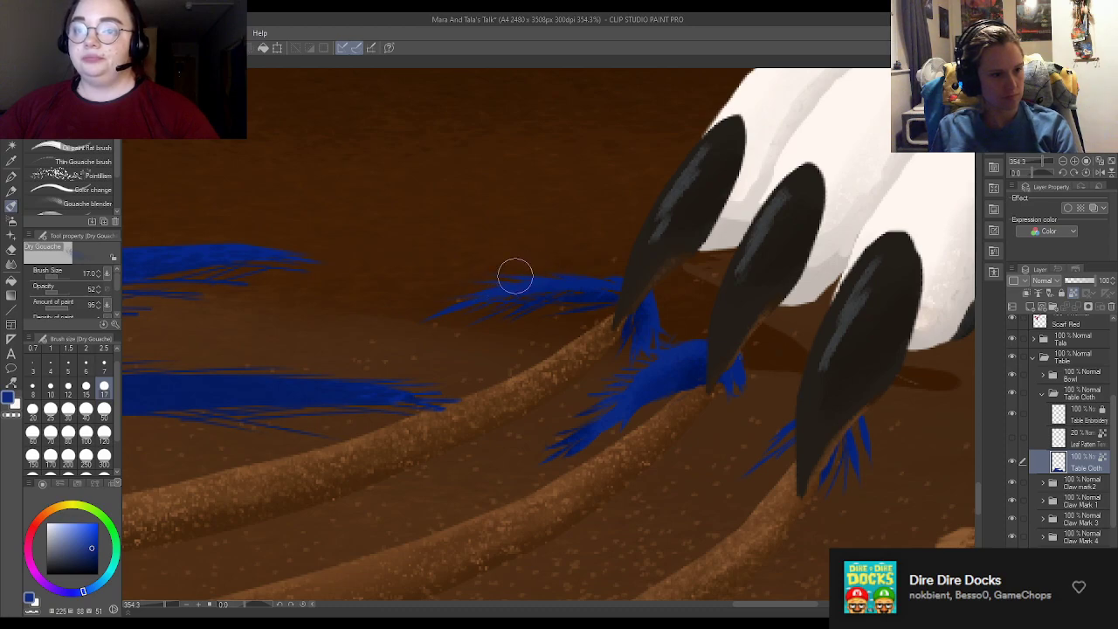
# Step: Paint a blue cloth patch under the paw and behind its heel with the G-pen at size 50, using a blue sampled from the tablecloth
pyautogui.scroll(-5, 509, 286)
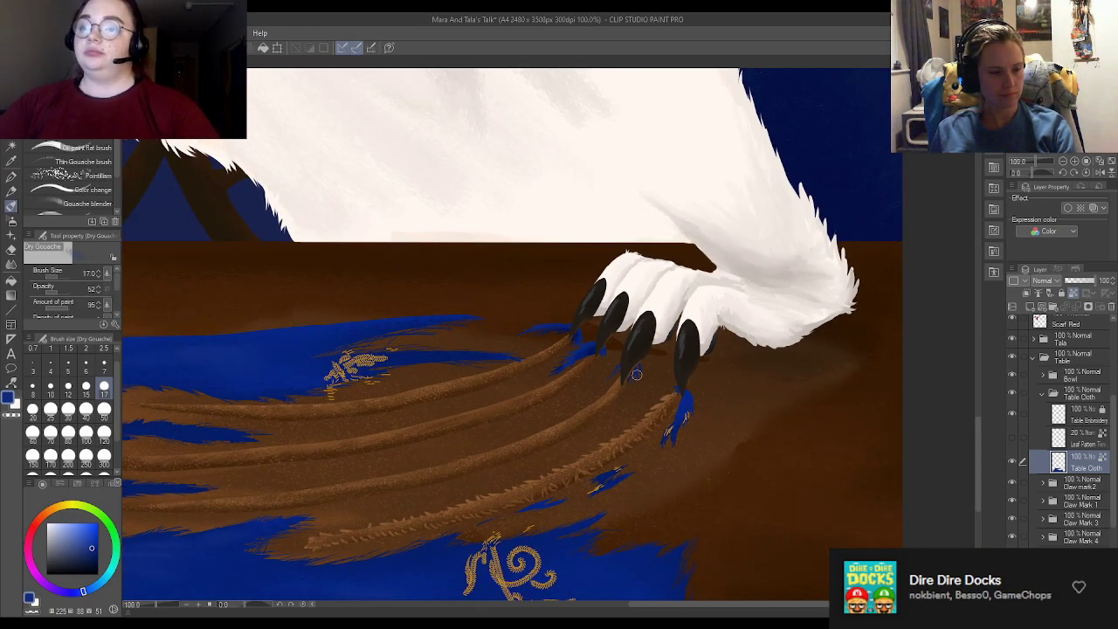
pyautogui.scroll(-3, 637, 375)
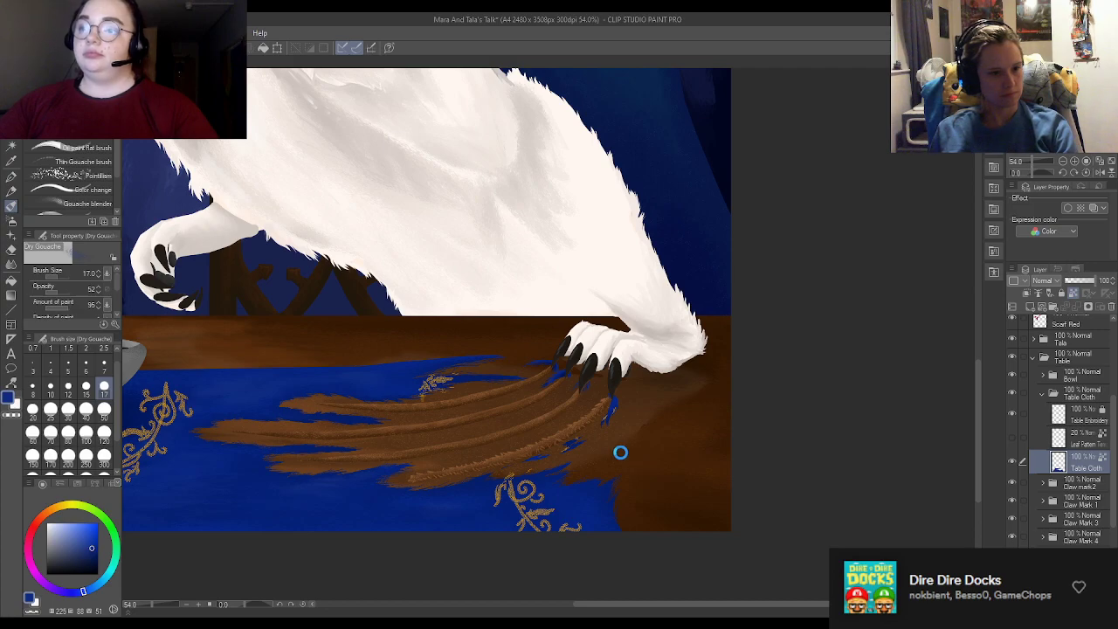
pyautogui.scroll(-3, 604, 454)
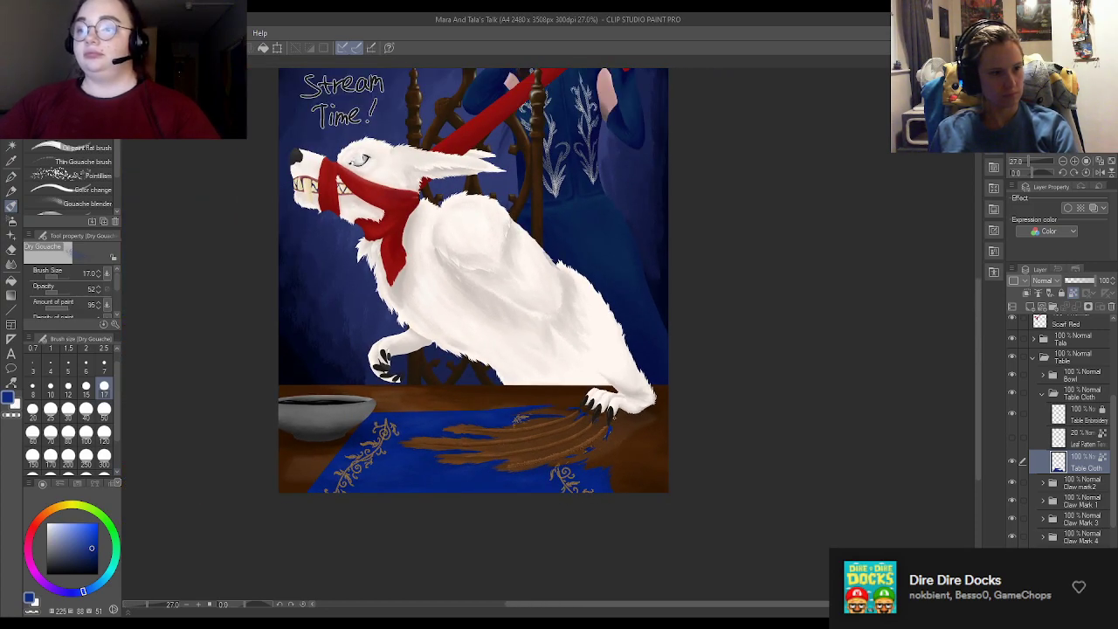
pyautogui.scroll(2, 1059, 471)
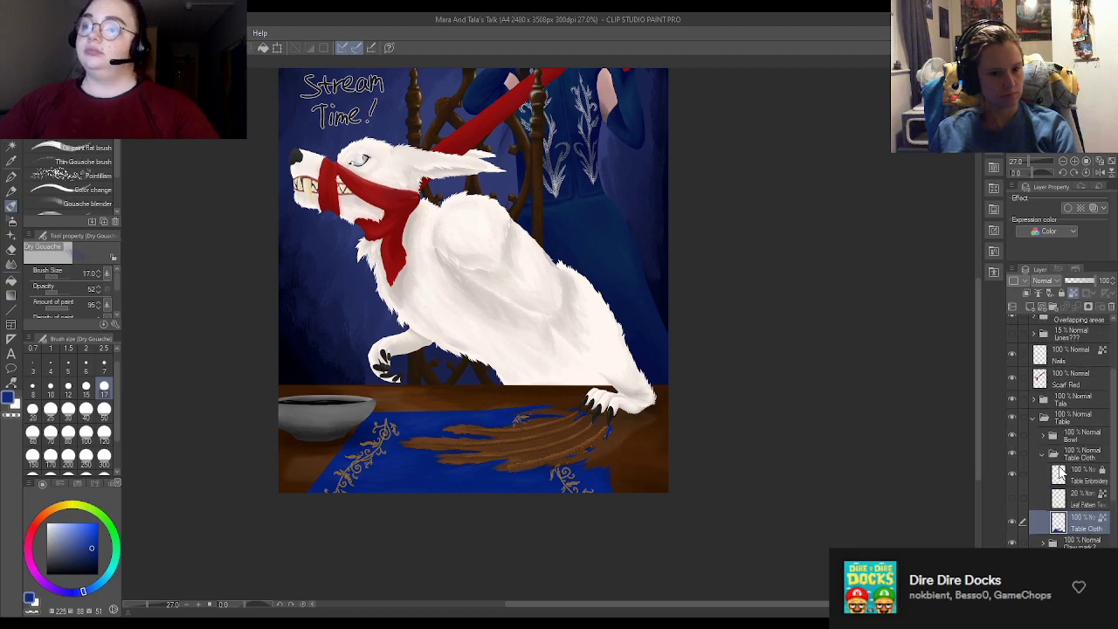
pyautogui.scroll(8, 621, 381)
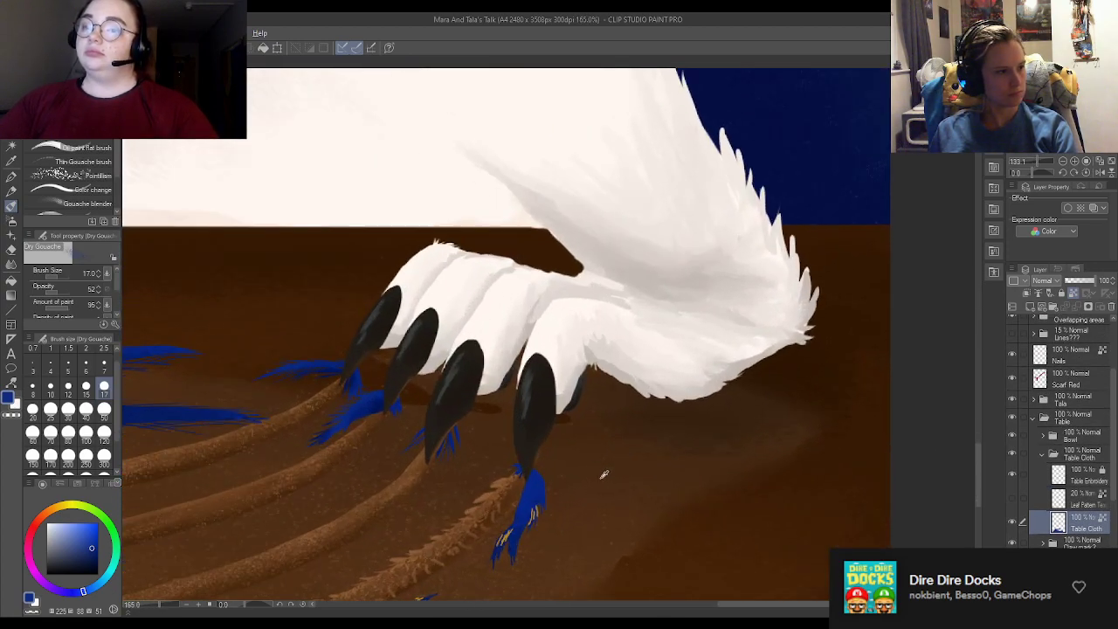
pyautogui.click(11, 175)
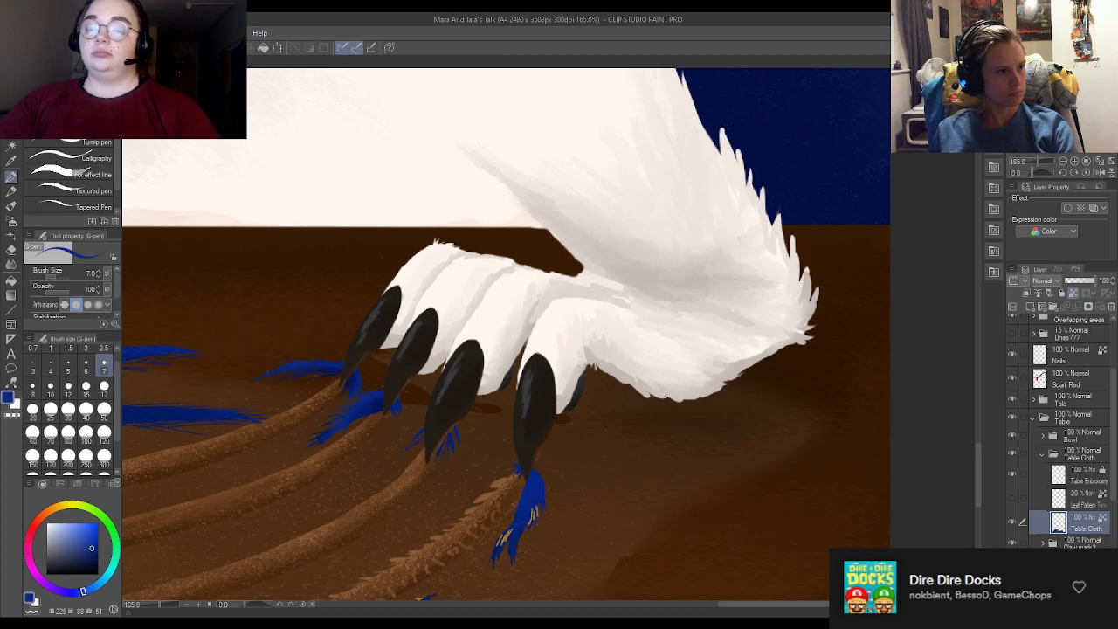
pyautogui.scroll(-5, 328, 306)
pyautogui.scroll(4, 654, 364)
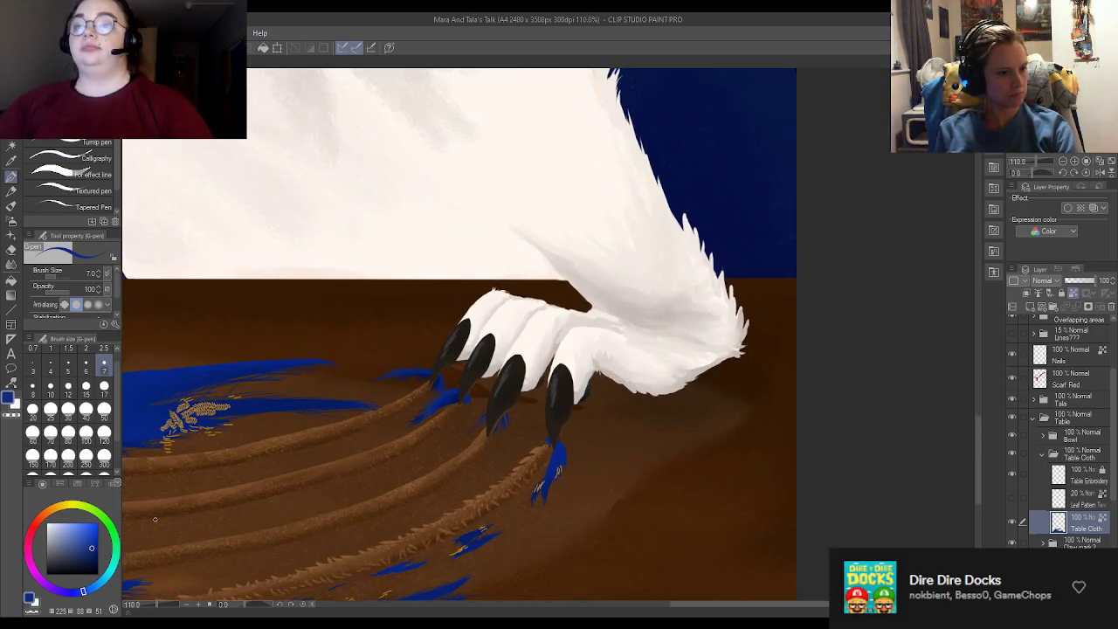
pyautogui.keyDown('alt'); pyautogui.click(165, 387); pyautogui.keyUp('alt')
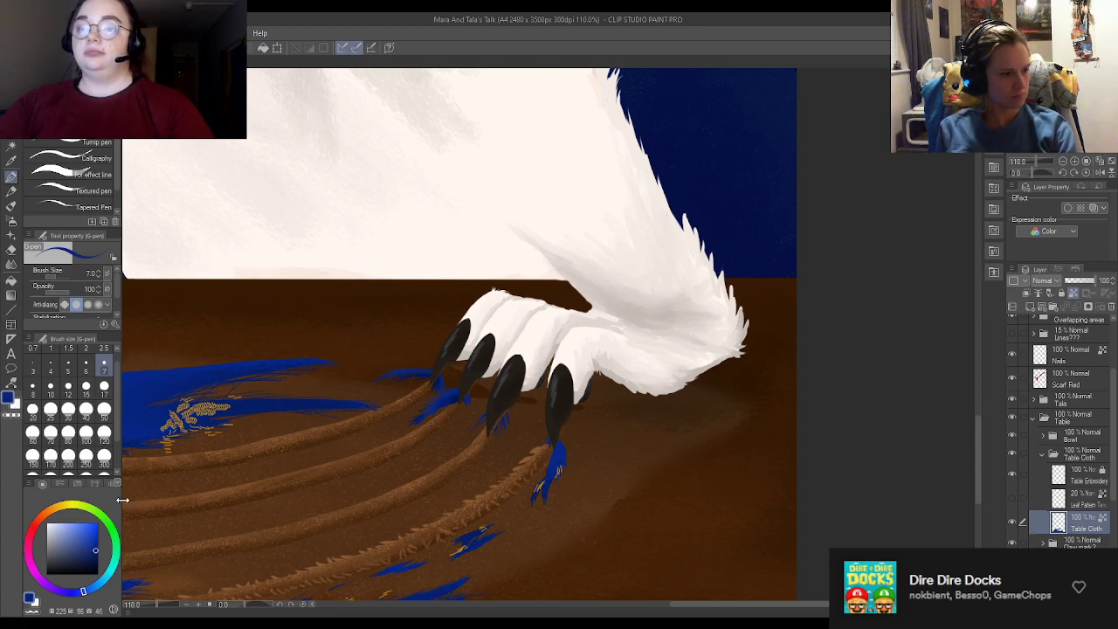
pyautogui.click(104, 409)
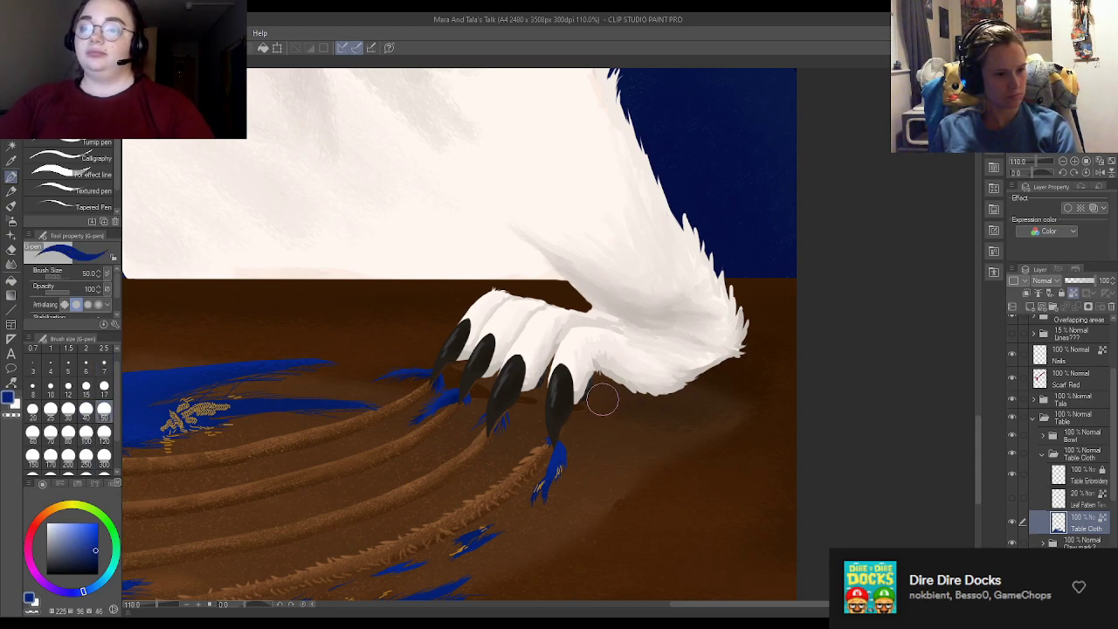
pyautogui.moveTo(597, 390); pyautogui.dragTo(605, 384)
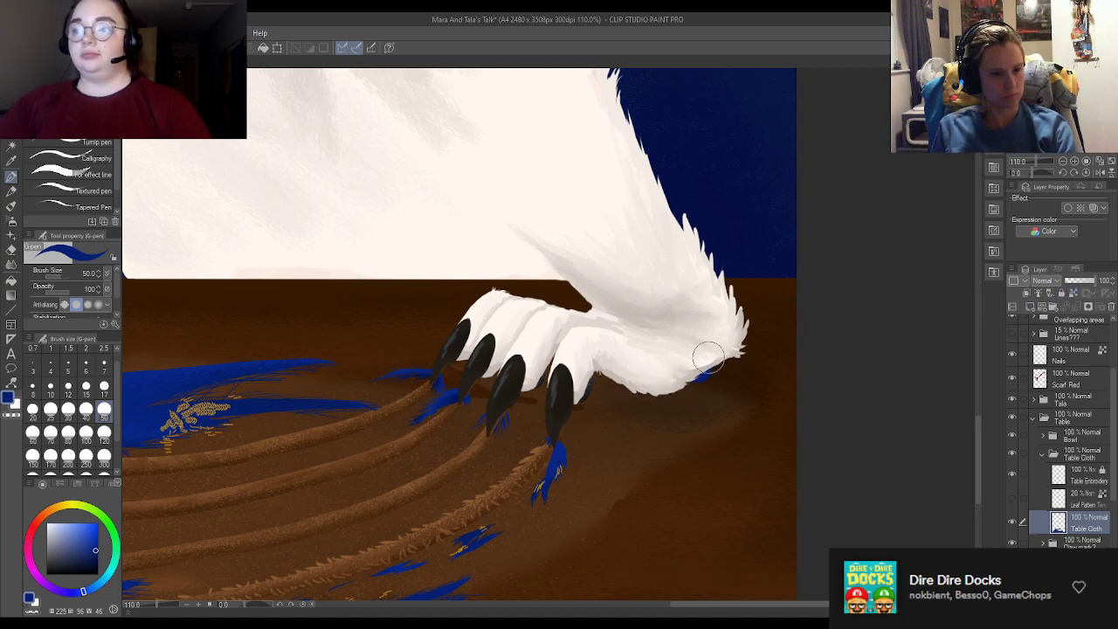
pyautogui.moveTo(708, 357)
pyautogui.mouseDown()
pyautogui.moveTo(730, 339)
pyautogui.moveTo(735, 356)
pyautogui.moveTo(719, 330)
pyautogui.moveTo(745, 338)
pyautogui.moveTo(728, 341)
pyautogui.moveTo(742, 317)
pyautogui.moveTo(747, 356)
pyautogui.moveTo(763, 333)
pyautogui.moveTo(754, 359)
pyautogui.moveTo(758, 350)
pyautogui.moveTo(662, 383)
pyautogui.moveTo(723, 370)
pyautogui.moveTo(645, 382)
pyautogui.moveTo(705, 374)
pyautogui.moveTo(627, 401)
pyautogui.moveTo(661, 386)
pyautogui.moveTo(621, 409)
pyautogui.moveTo(649, 388)
pyautogui.moveTo(619, 430)
pyautogui.moveTo(631, 404)
pyautogui.moveTo(602, 412)
pyautogui.moveTo(595, 399)
pyautogui.moveTo(643, 386)
pyautogui.moveTo(588, 396)
pyautogui.moveTo(658, 372)
pyautogui.moveTo(568, 386)
pyautogui.moveTo(595, 370)
pyautogui.moveTo(547, 384)
pyautogui.moveTo(557, 386)
pyautogui.moveTo(535, 371)
pyautogui.moveTo(542, 380)
pyautogui.moveTo(528, 392)
pyautogui.moveTo(536, 384)
pyautogui.moveTo(590, 404)
pyautogui.moveTo(575, 399)
pyautogui.moveTo(580, 412)
pyautogui.moveTo(600, 410)
pyautogui.moveTo(610, 423)
pyautogui.moveTo(587, 414)
pyautogui.moveTo(603, 448)
pyautogui.moveTo(603, 419)
pyautogui.moveTo(595, 435)
pyautogui.moveTo(635, 389)
pyautogui.moveTo(595, 433)
pyautogui.moveTo(635, 405)
pyautogui.moveTo(624, 412)
pyautogui.moveTo(632, 456)
pyautogui.mouseUp()
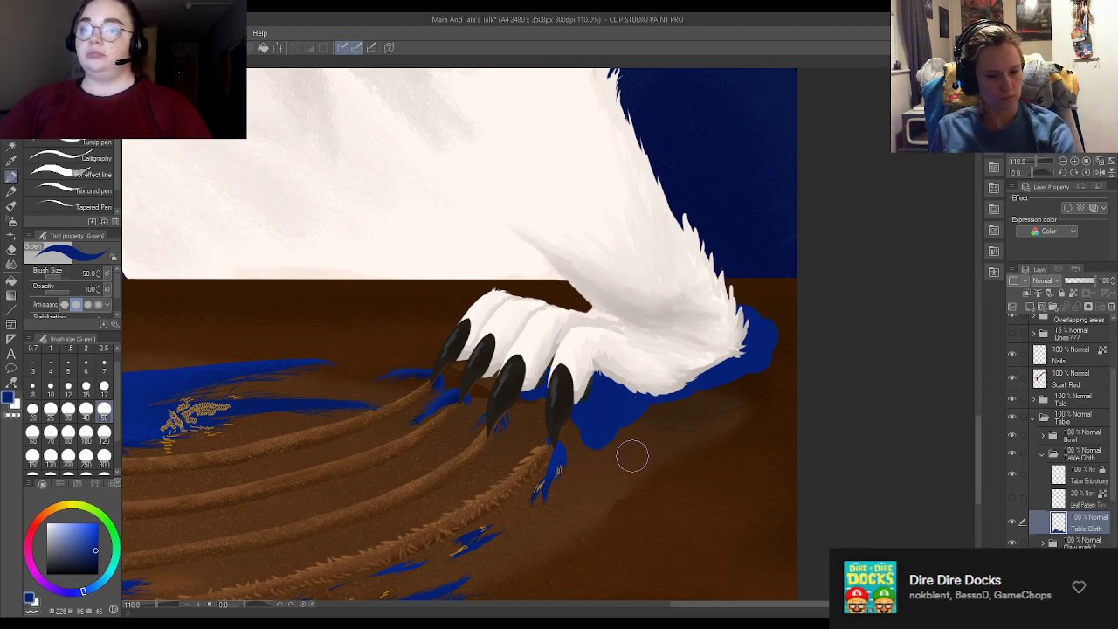
# Step: Trim the patch to a point beside the fourth claw with the size 50 Hard eraser, and widen it behind the heel with the size 50 G-pen
pyautogui.press('e')
pyautogui.click(104, 409)
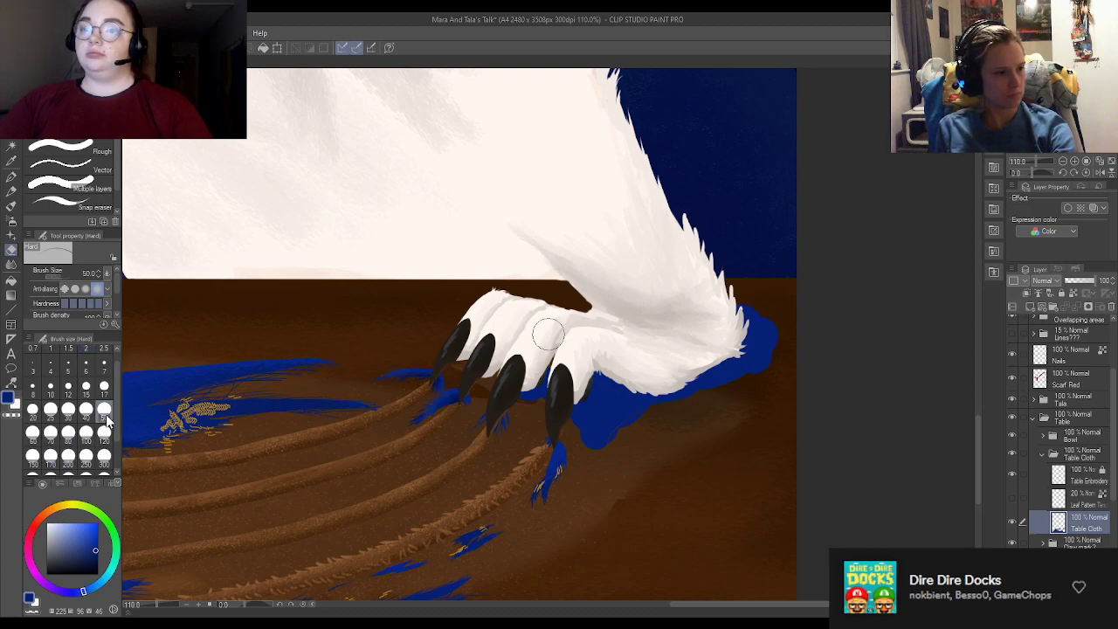
pyautogui.moveTo(629, 431); pyautogui.dragTo(621, 425)
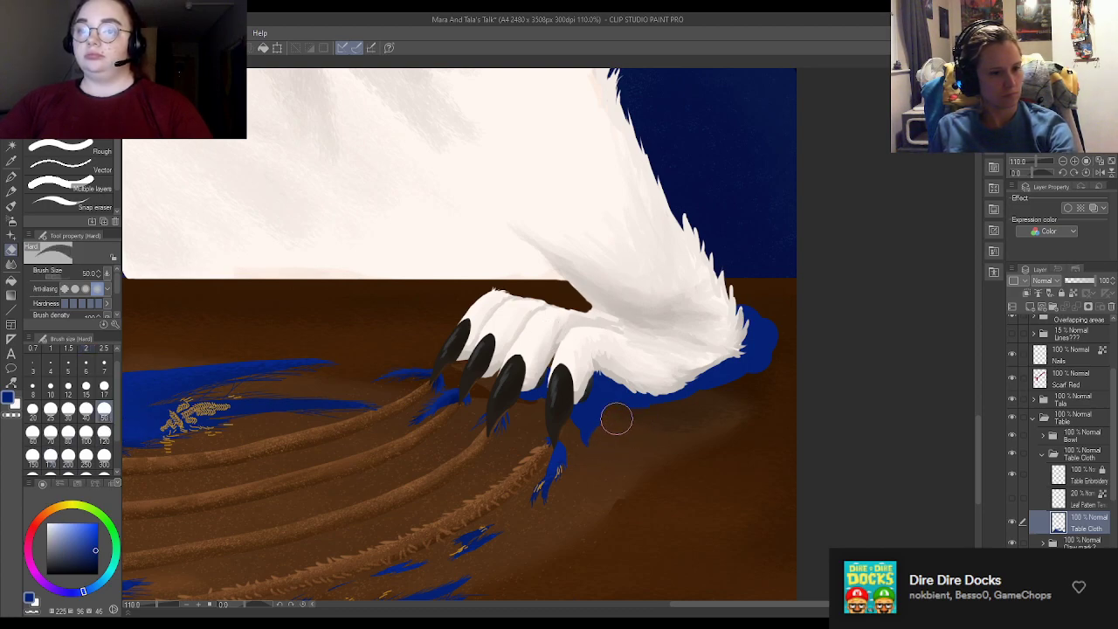
pyautogui.press('p')
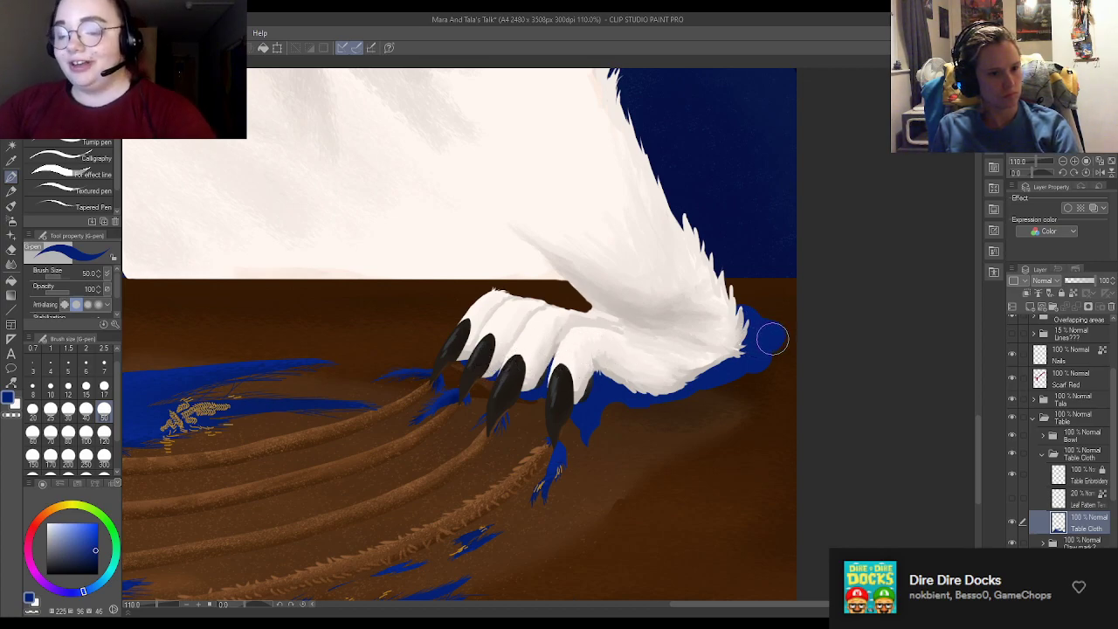
pyautogui.moveTo(748, 318)
pyautogui.mouseDown()
pyautogui.moveTo(772, 351)
pyautogui.moveTo(742, 361)
pyautogui.mouseUp()
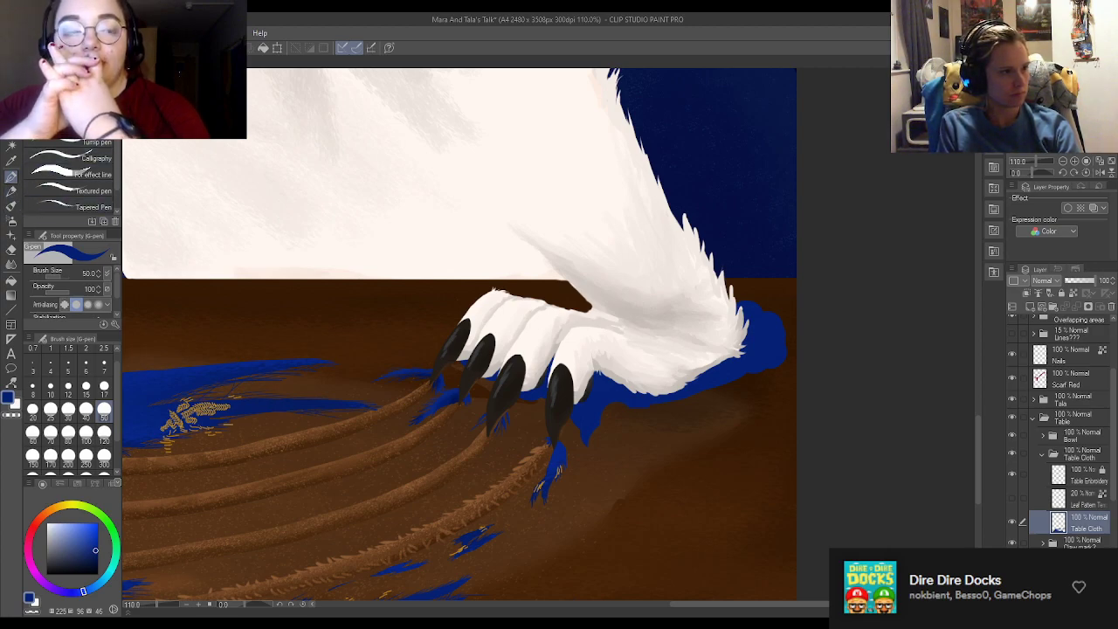
# Step: Refine the cloth patch's outer edge behind the heel, alternating the G-pen at size 17 and the Hard eraser at size 7
pyautogui.click(104, 386)
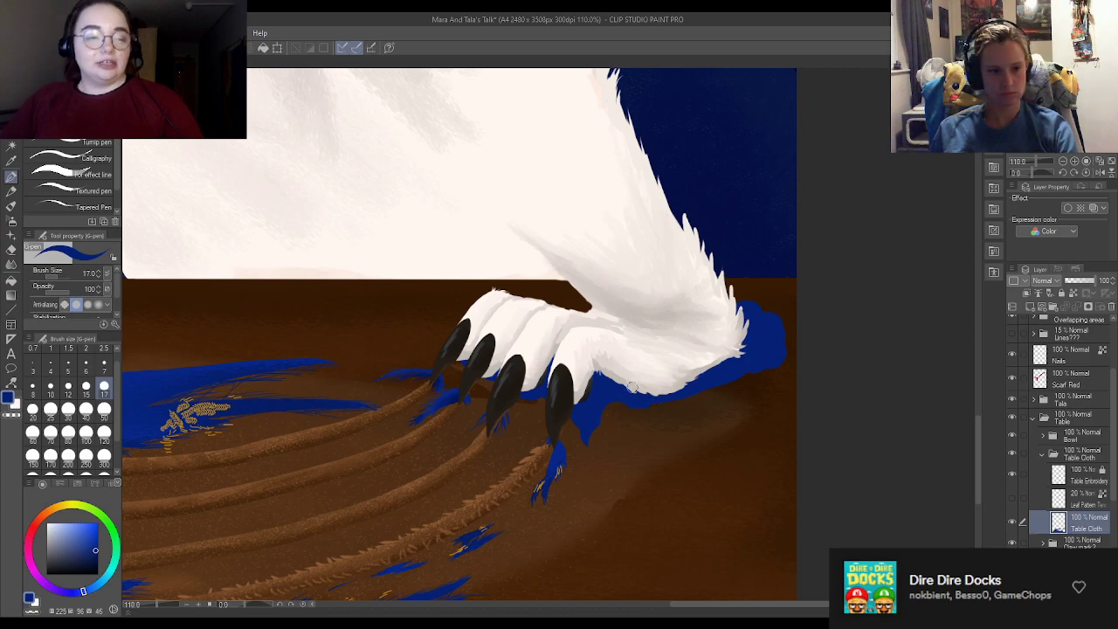
pyautogui.scroll(8, 774, 317)
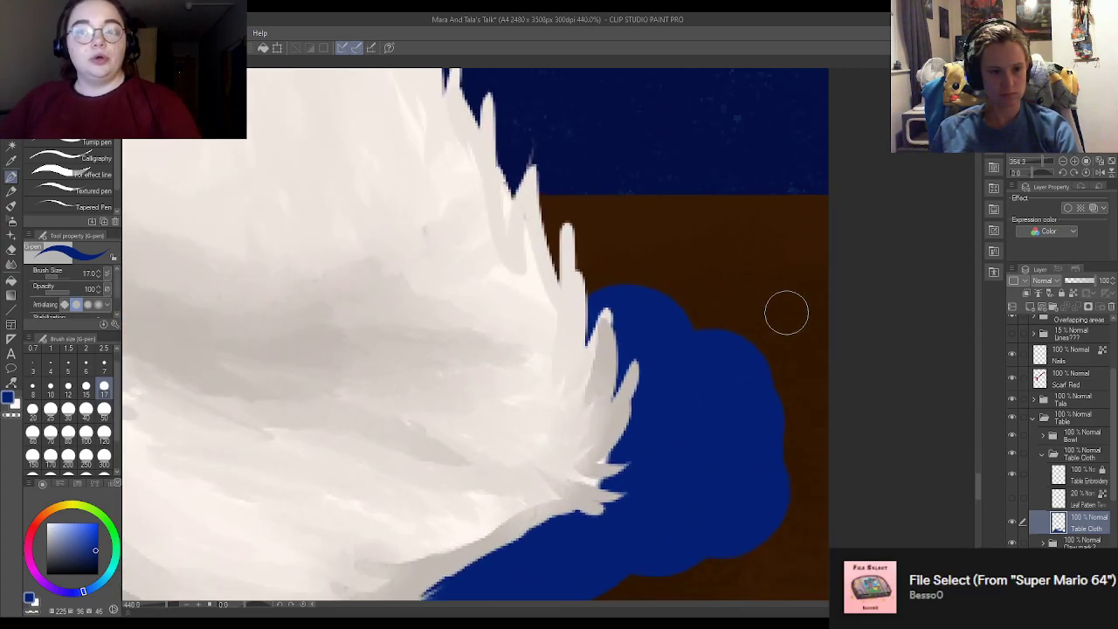
pyautogui.press('e')
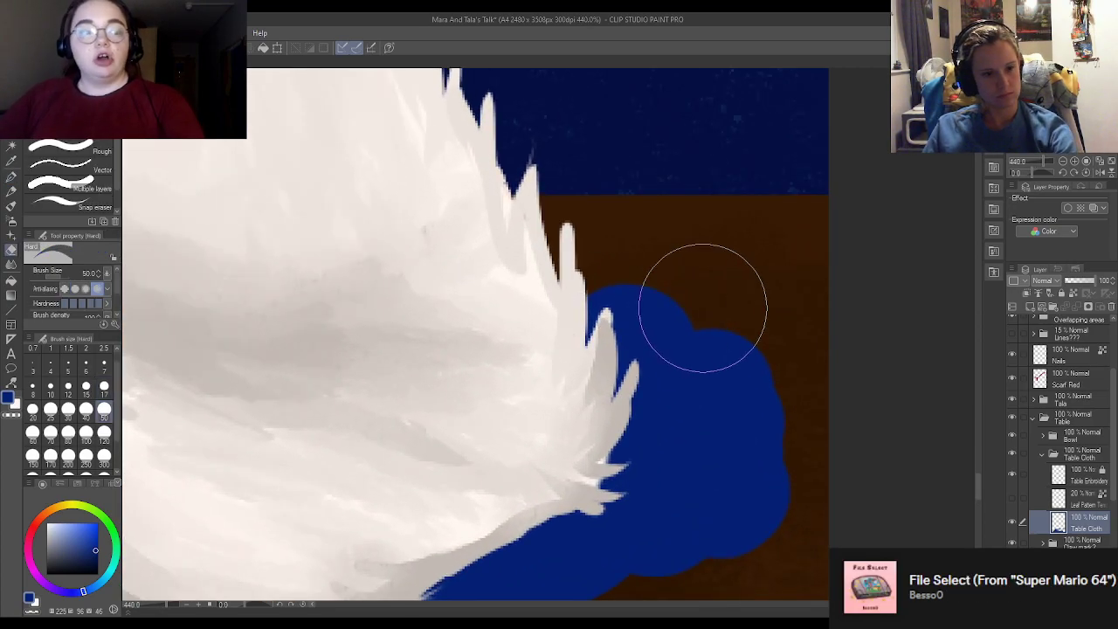
pyautogui.click(104, 374)
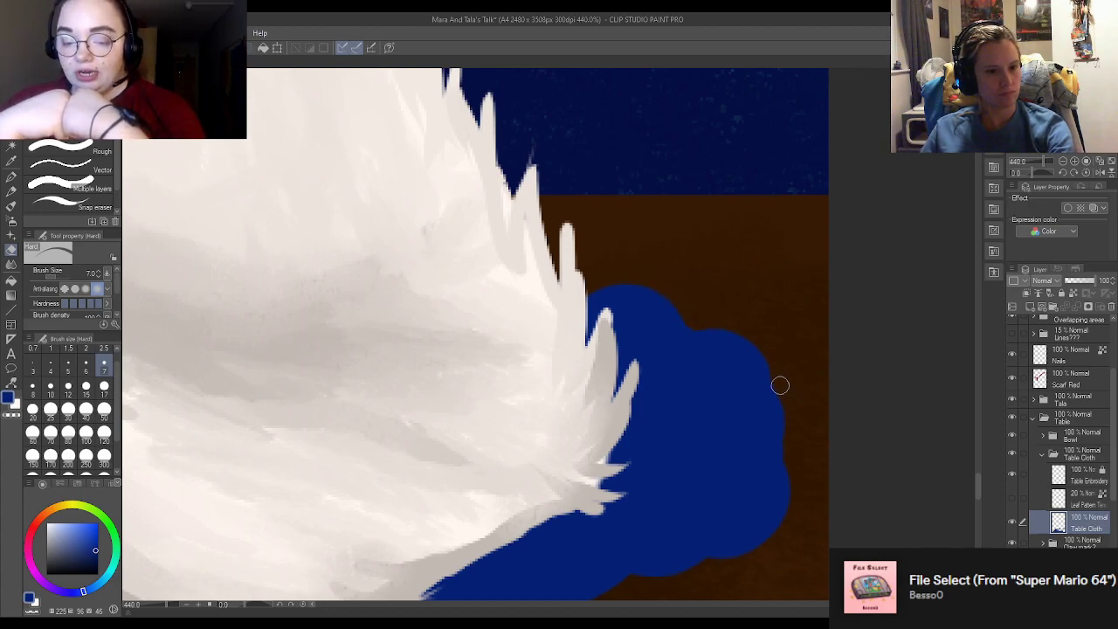
pyautogui.press('p')
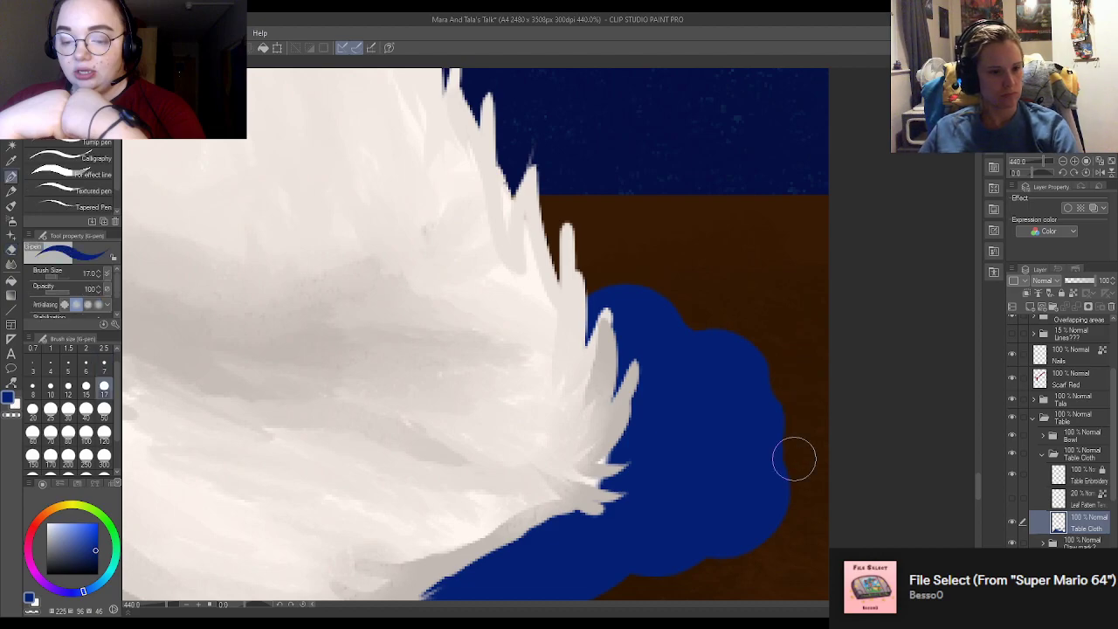
# Step: Smooth the cloth patch's lower edge beneath the paw with the Hard eraser at size 7, checking it against the surrounding painting
pyautogui.scroll(-5, 793, 457)
pyautogui.scroll(4, 624, 545)
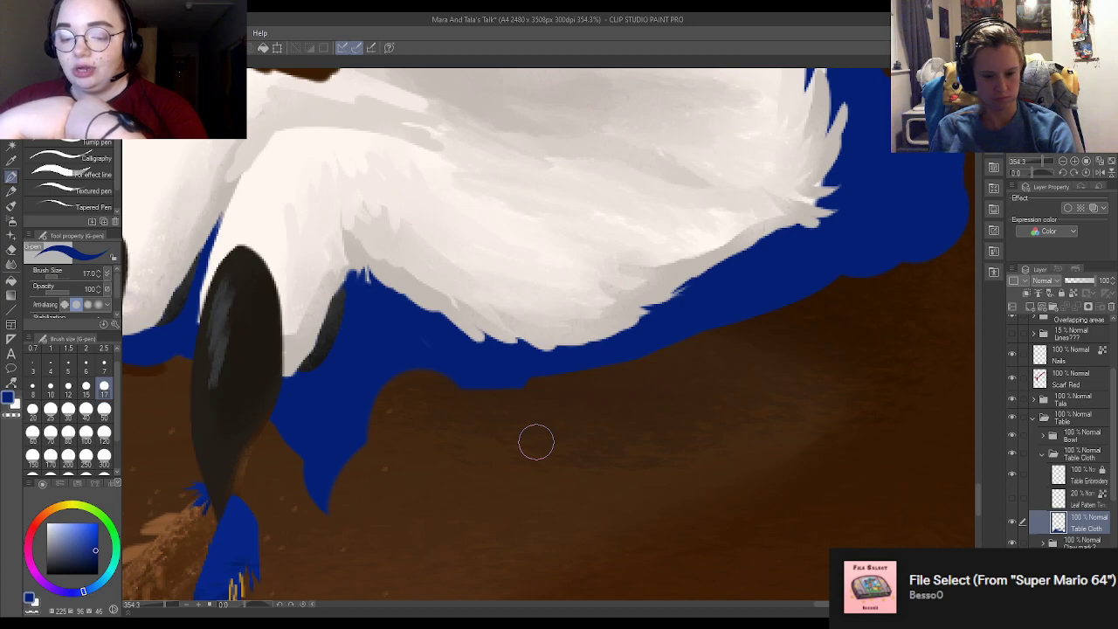
pyautogui.press('e')
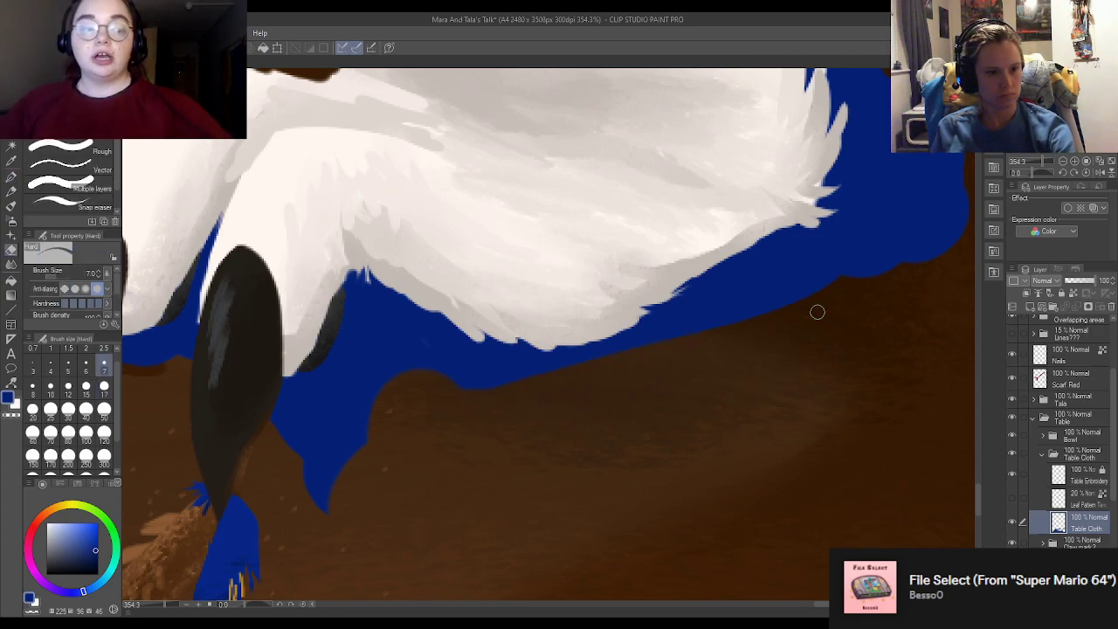
pyautogui.press('p')
pyautogui.scroll(-2, 786, 324)
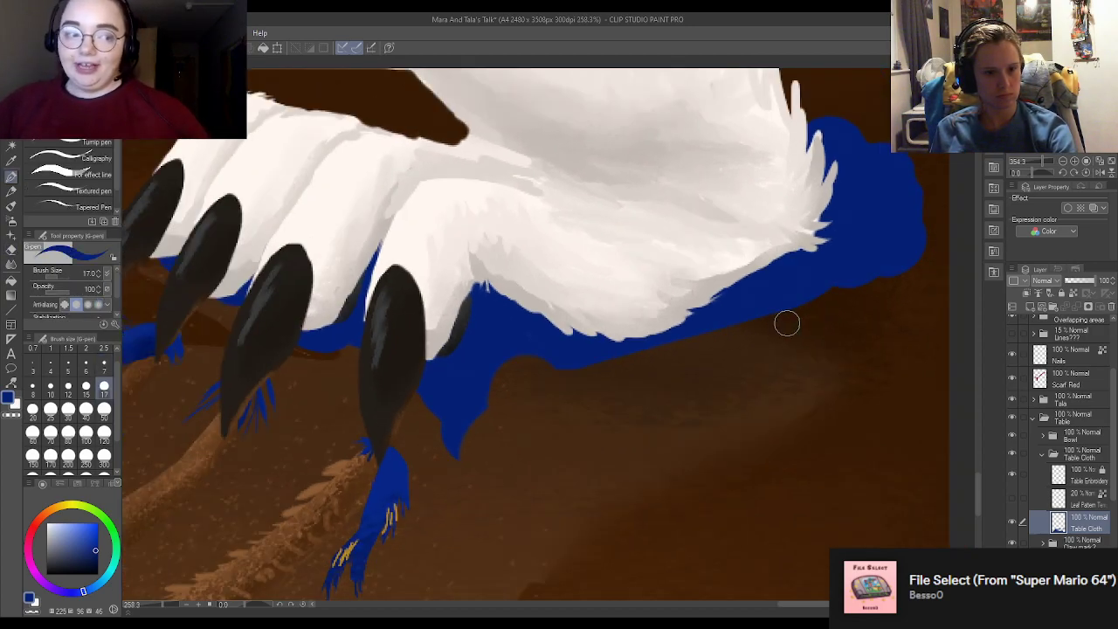
pyautogui.scroll(2, 787, 324)
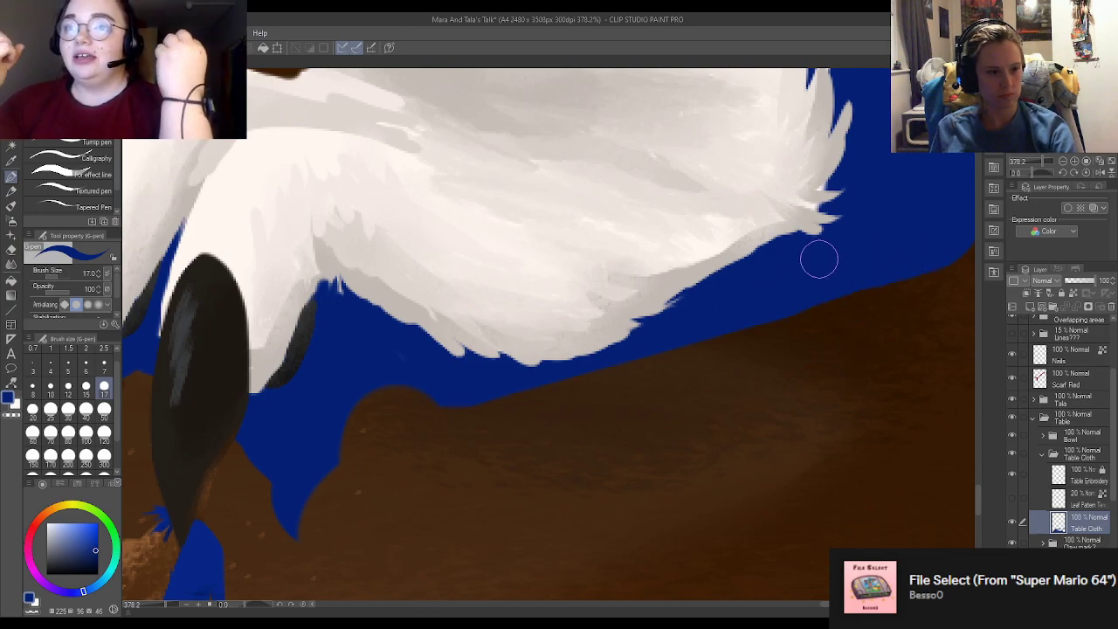
pyautogui.scroll(-6, 802, 299)
pyautogui.scroll(6, 534, 383)
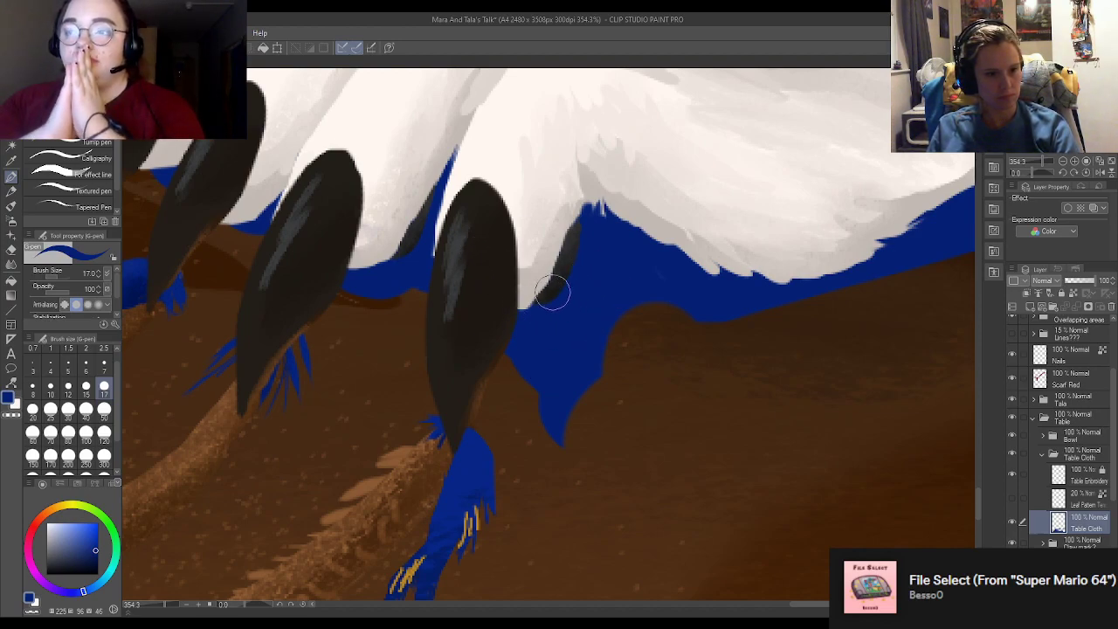
# Step: Carve a notch into the cloth beside the fourth claw with the size 7 Hard eraser and round its fold with the size 17 G-pen
pyautogui.press('e')
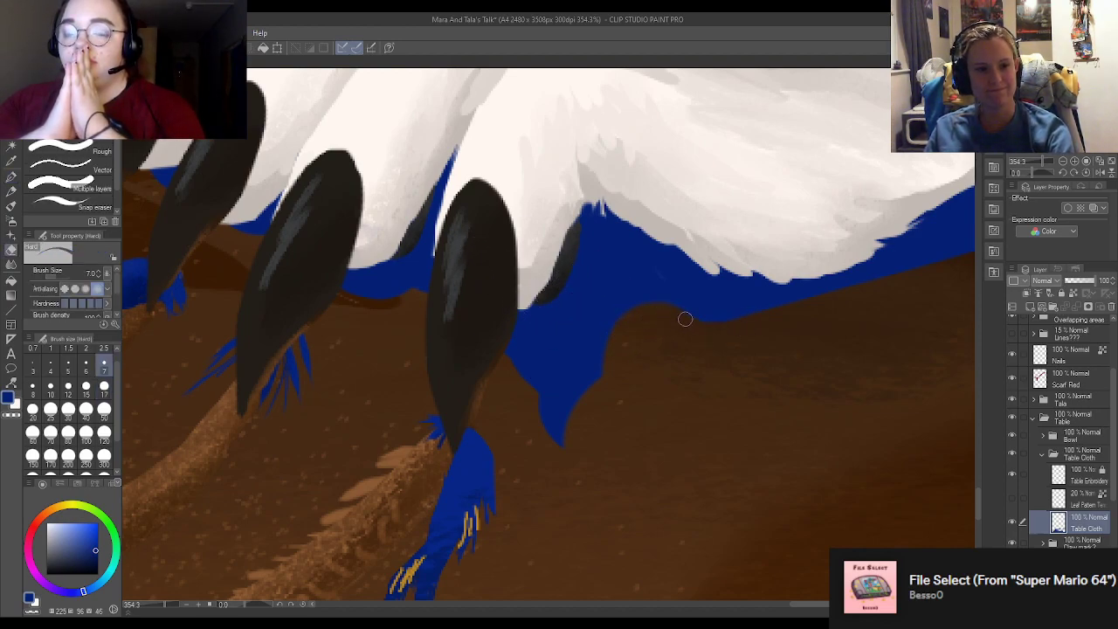
pyautogui.moveTo(685, 319)
pyautogui.mouseDown()
pyautogui.moveTo(658, 311)
pyautogui.moveTo(771, 318)
pyautogui.moveTo(646, 297)
pyautogui.mouseUp()
pyautogui.press('p')
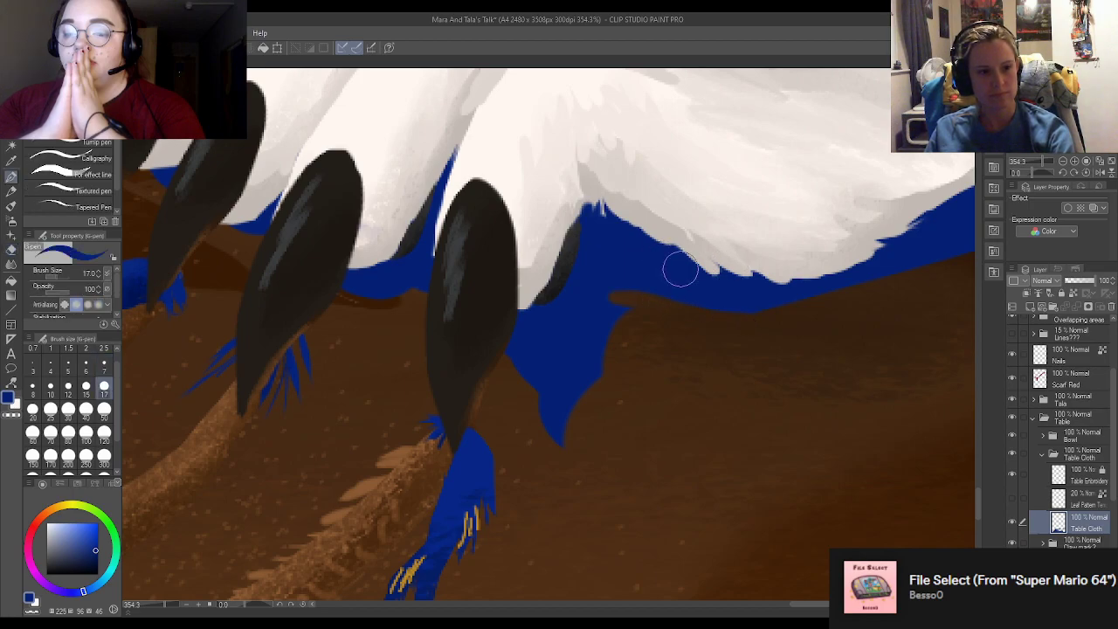
pyautogui.press('e')
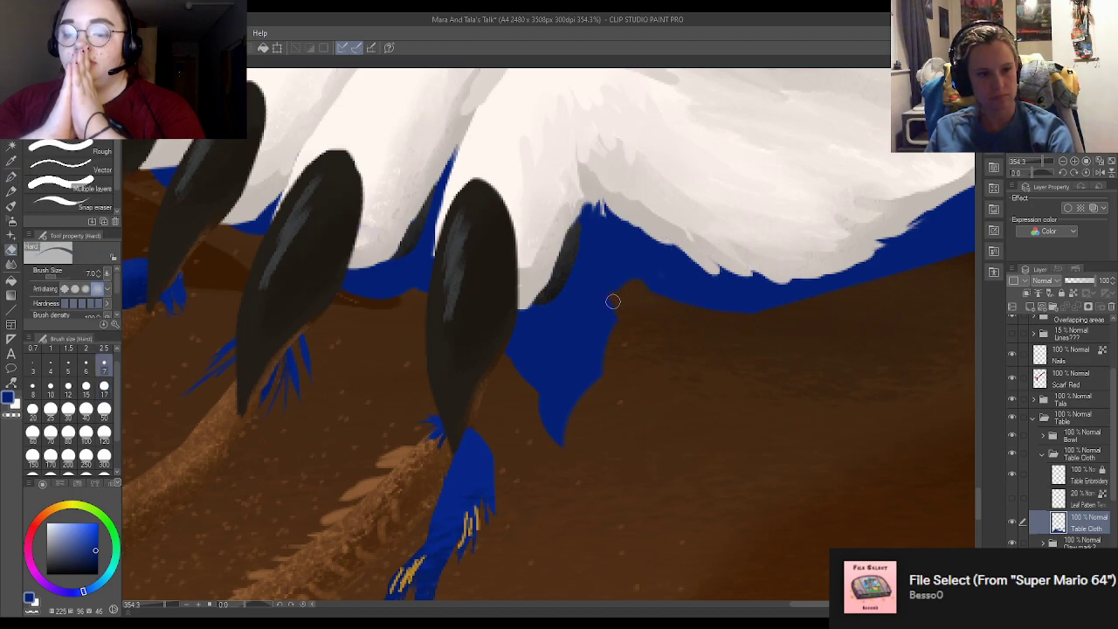
pyautogui.press('p')
pyautogui.moveTo(612, 301)
pyautogui.mouseDown()
pyautogui.moveTo(591, 309)
pyautogui.moveTo(586, 292)
pyautogui.moveTo(606, 314)
pyautogui.mouseUp()
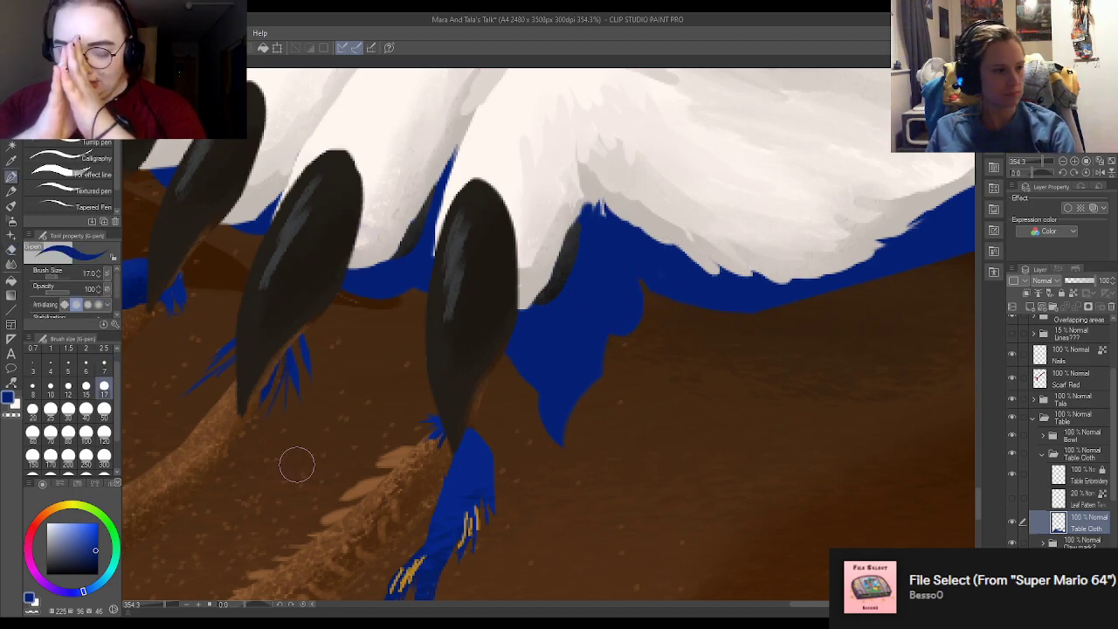
# Step: Paint dark blue fold lines around the notch beside the fourth claw with the G-pen at size 7, sampling the shade from the scraps
pyautogui.keyDown('alt'); pyautogui.click(137, 286); pyautogui.keyUp('alt')
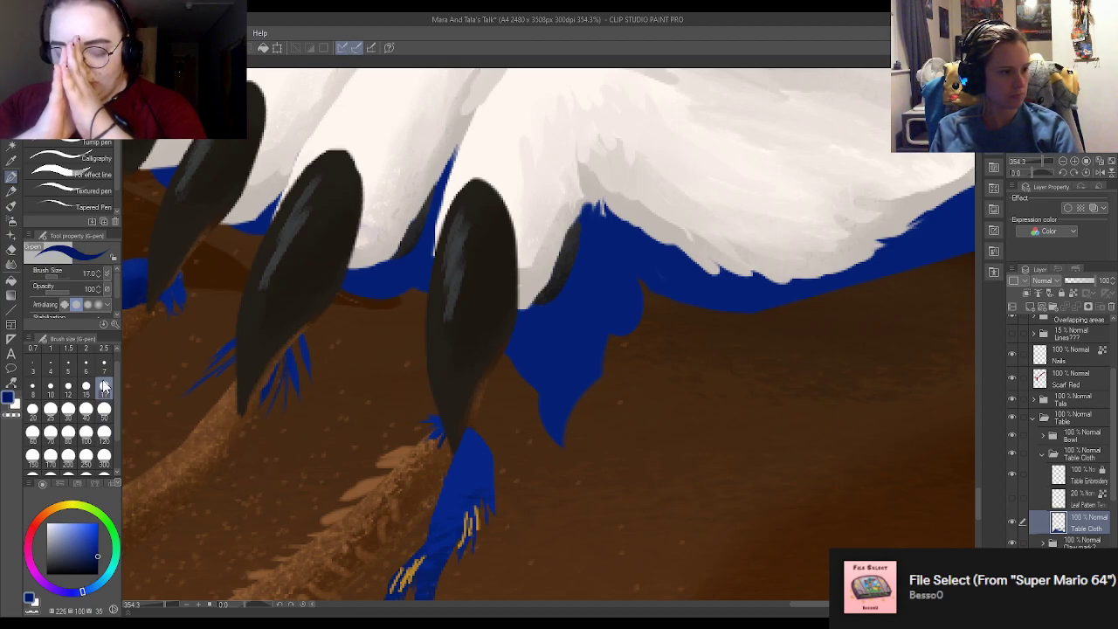
pyautogui.click(104, 362)
pyautogui.moveTo(629, 266)
pyautogui.mouseDown()
pyautogui.moveTo(639, 290)
pyautogui.moveTo(625, 296)
pyautogui.moveTo(624, 285)
pyautogui.moveTo(661, 292)
pyautogui.moveTo(646, 283)
pyautogui.mouseUp()
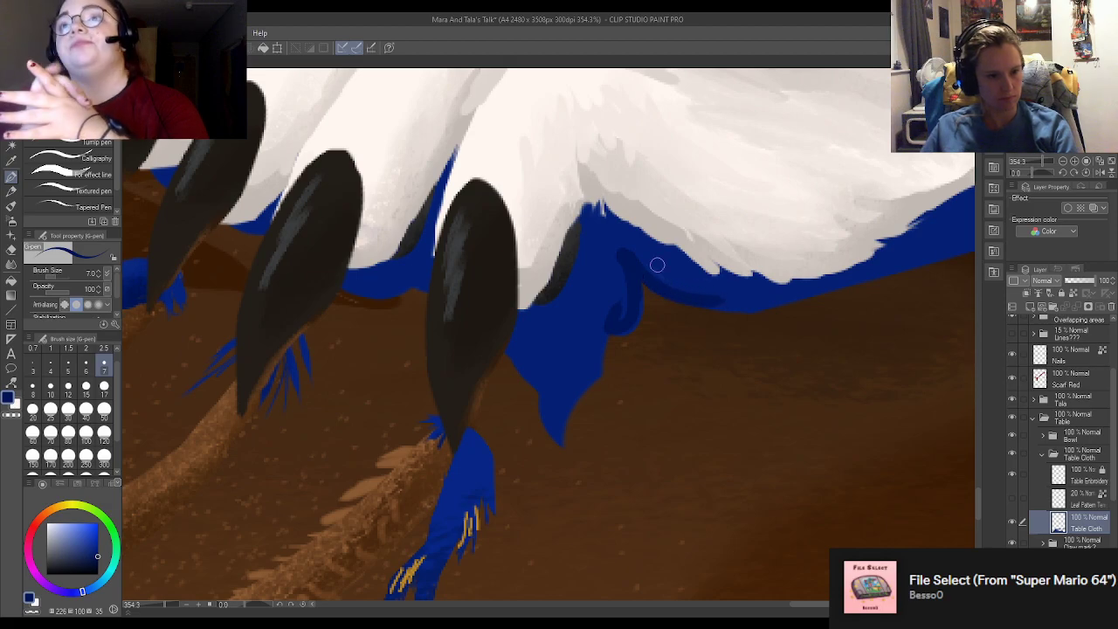
# Step: Paint dark blue fold shadows across the bunched cloth behind the heel and along its lower edge with the size 7 G-pen
pyautogui.scroll(-12, 669, 288)
pyautogui.scroll(8, 772, 260)
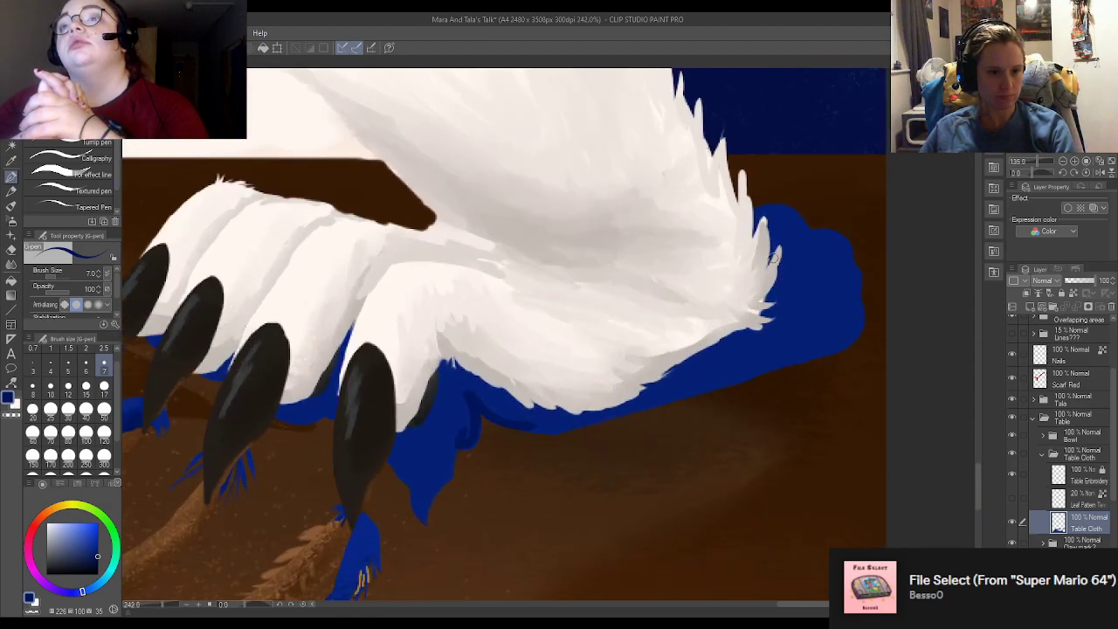
pyautogui.scroll(4, 772, 259)
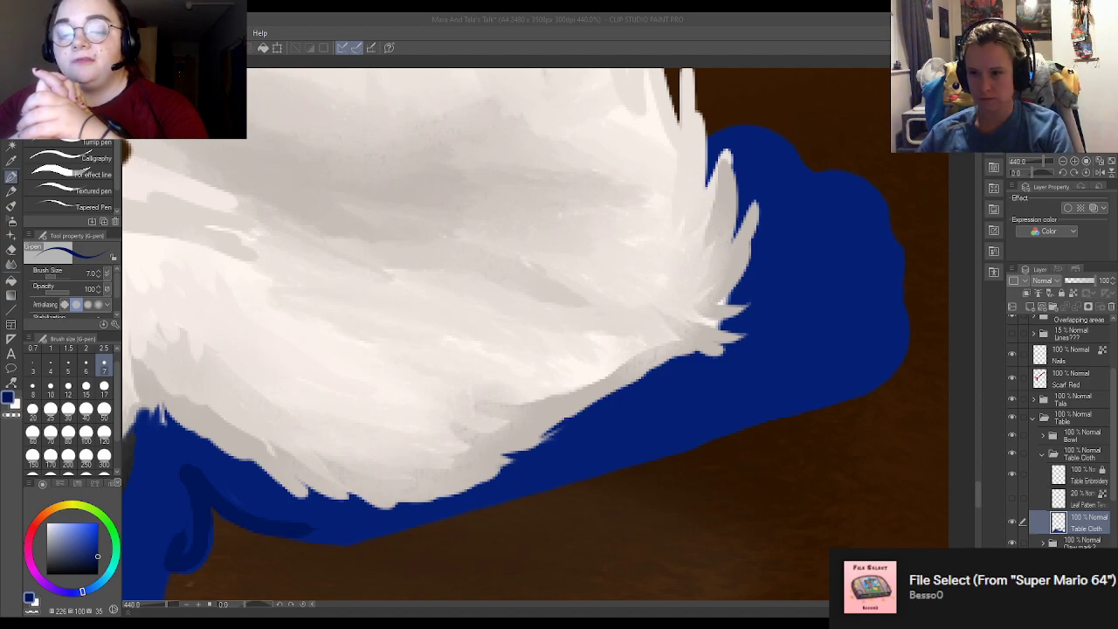
pyautogui.scroll(-2, 524, 332)
pyautogui.scroll(3, 806, 337)
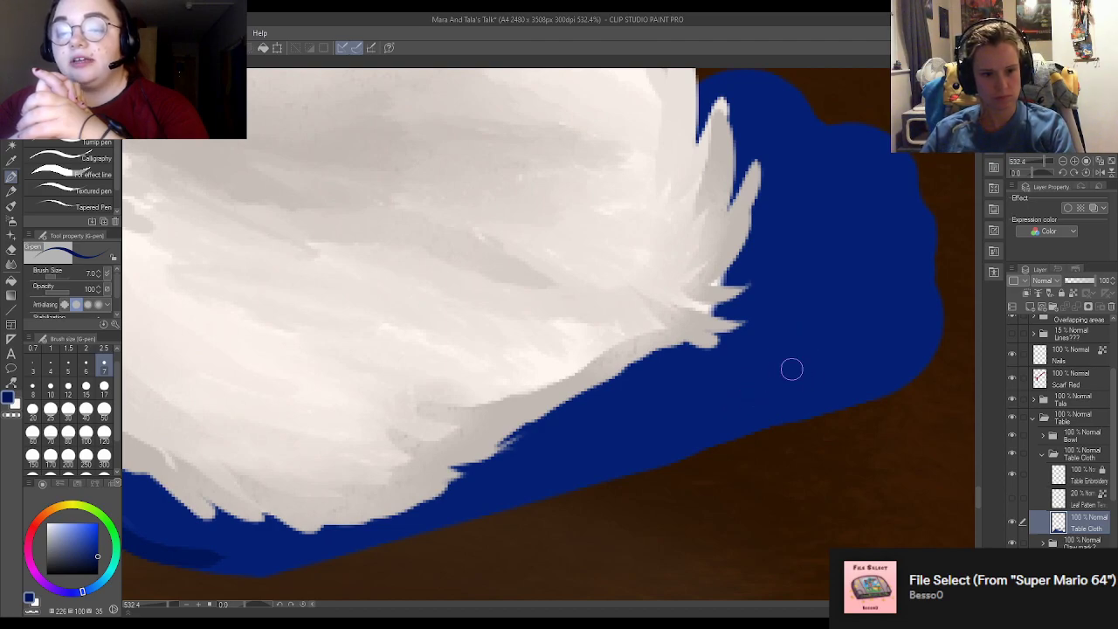
pyautogui.moveTo(871, 368)
pyautogui.mouseDown()
pyautogui.moveTo(933, 344)
pyautogui.moveTo(888, 365)
pyautogui.moveTo(875, 400)
pyautogui.moveTo(927, 354)
pyautogui.moveTo(817, 369)
pyautogui.moveTo(896, 374)
pyautogui.moveTo(739, 363)
pyautogui.moveTo(779, 367)
pyautogui.mouseUp()
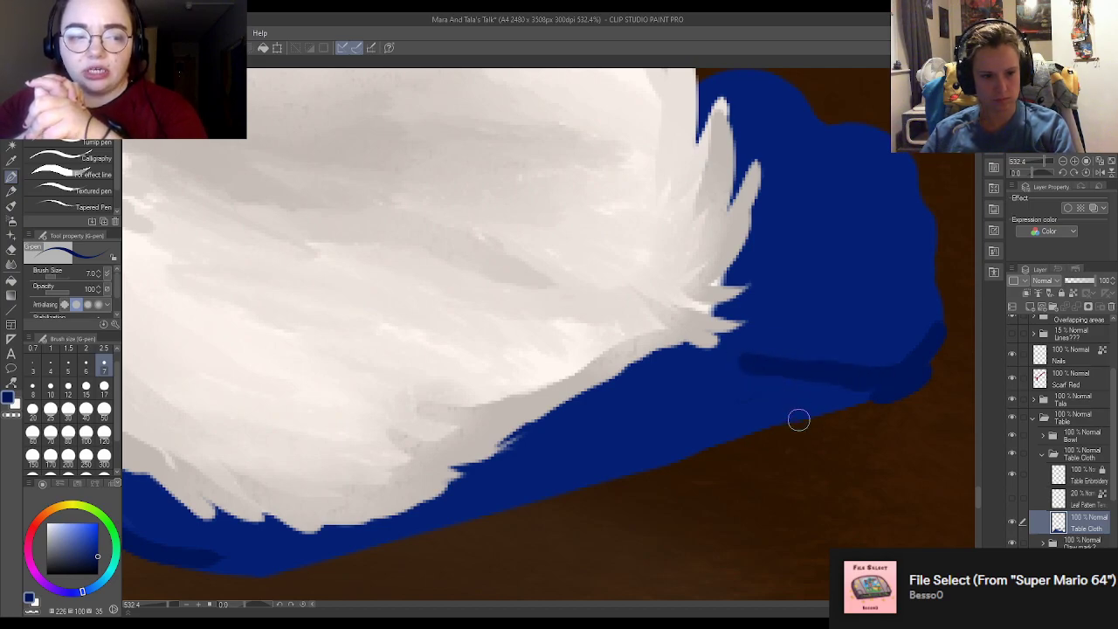
pyautogui.moveTo(798, 419)
pyautogui.mouseDown()
pyautogui.moveTo(644, 442)
pyautogui.moveTo(763, 422)
pyautogui.moveTo(774, 402)
pyautogui.moveTo(831, 428)
pyautogui.mouseUp()
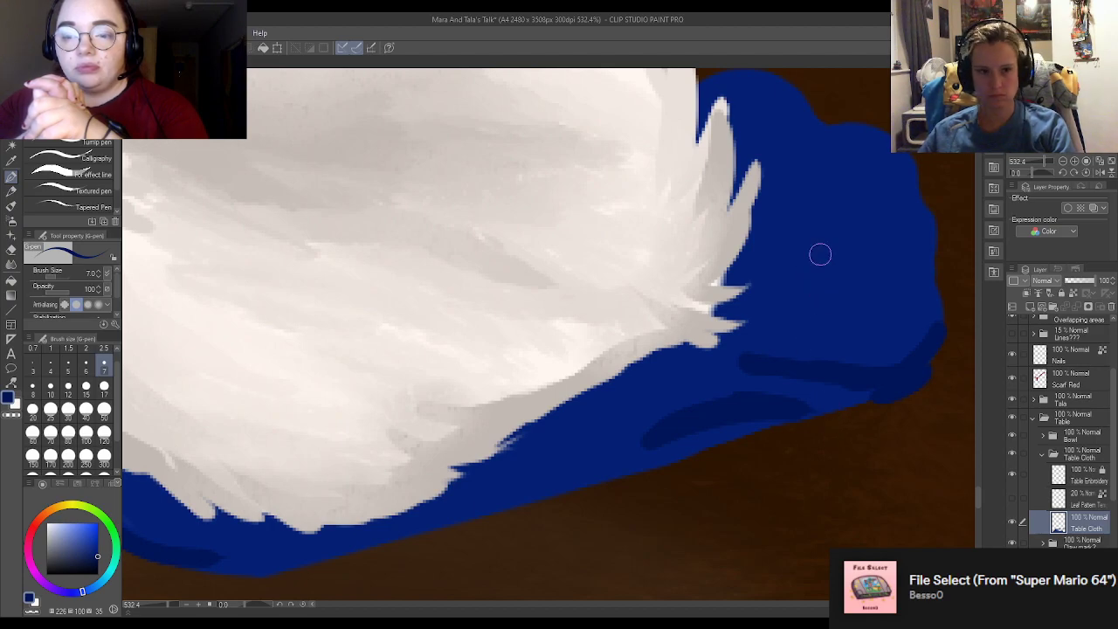
pyautogui.scroll(-7, 742, 319)
pyautogui.scroll(6, 746, 280)
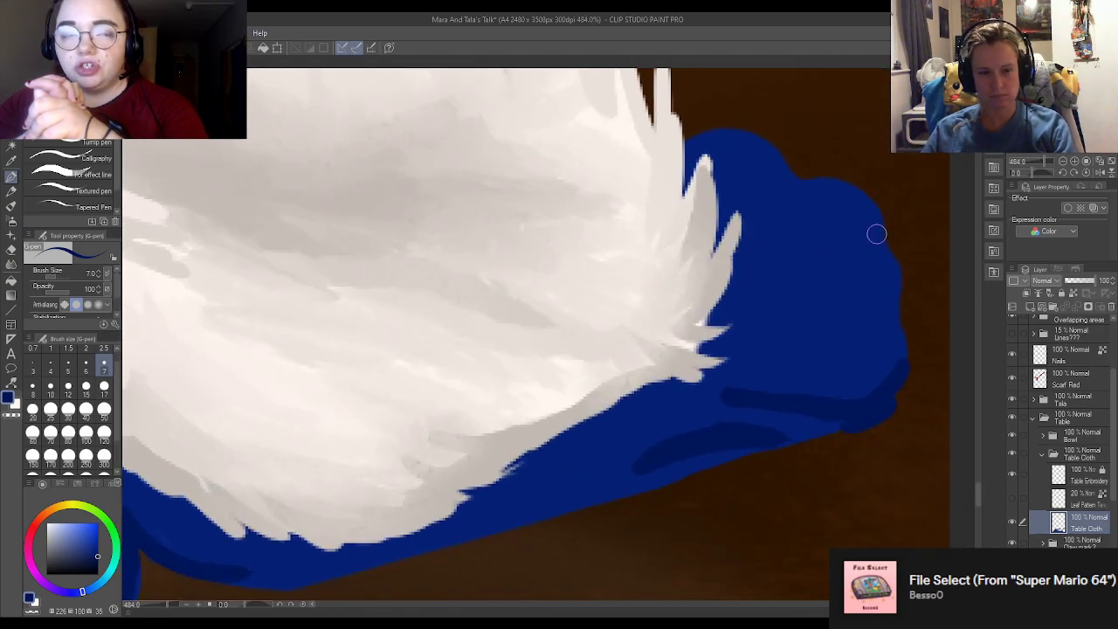
pyautogui.moveTo(874, 232)
pyautogui.mouseDown()
pyautogui.moveTo(768, 324)
pyautogui.moveTo(863, 253)
pyautogui.moveTo(766, 328)
pyautogui.moveTo(864, 232)
pyautogui.moveTo(841, 277)
pyautogui.moveTo(867, 231)
pyautogui.moveTo(787, 324)
pyautogui.moveTo(864, 230)
pyautogui.moveTo(865, 207)
pyautogui.moveTo(868, 228)
pyautogui.moveTo(831, 282)
pyautogui.mouseUp()
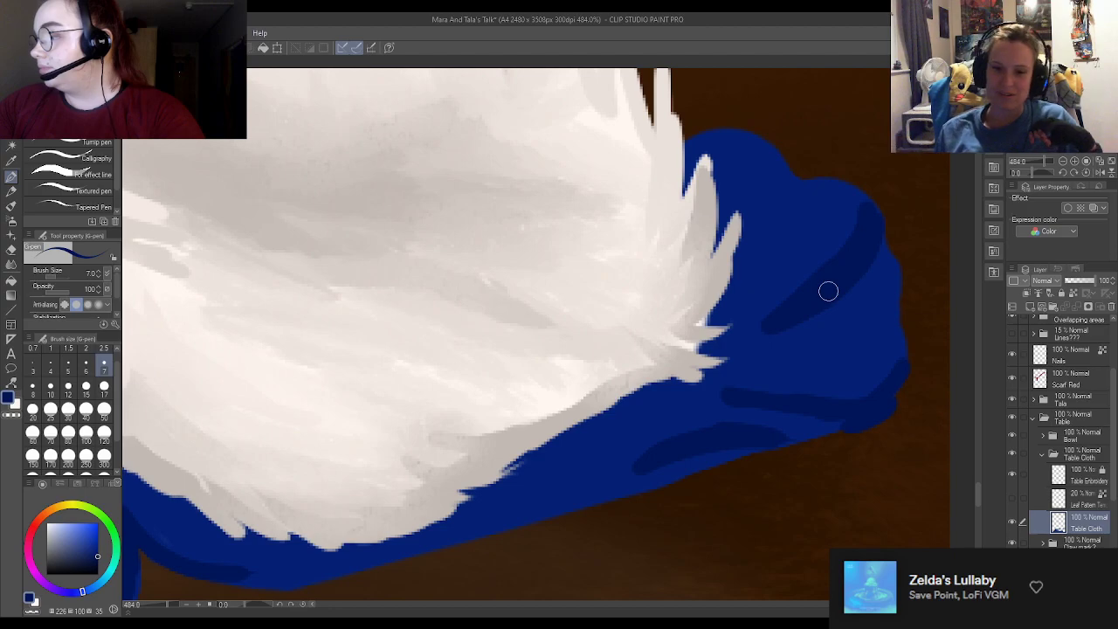
# Step: Highlight the upper edges of the two topmost cloth folds behind the heel with the size 7 G-pen in a lighter blue
pyautogui.scroll(-3, 828, 288)
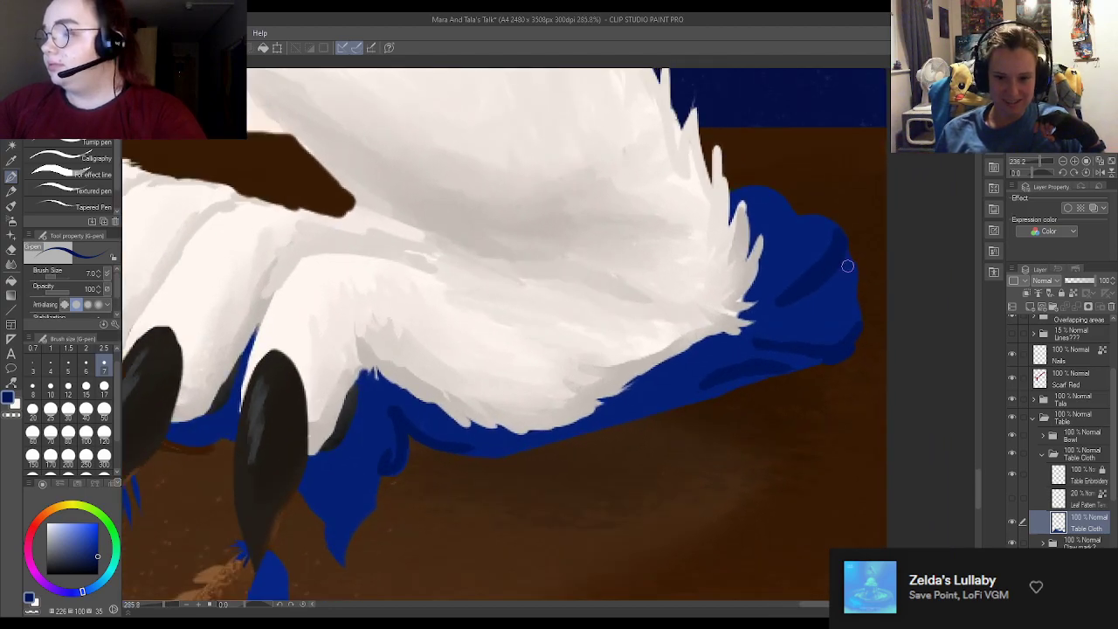
pyautogui.scroll(2, 847, 266)
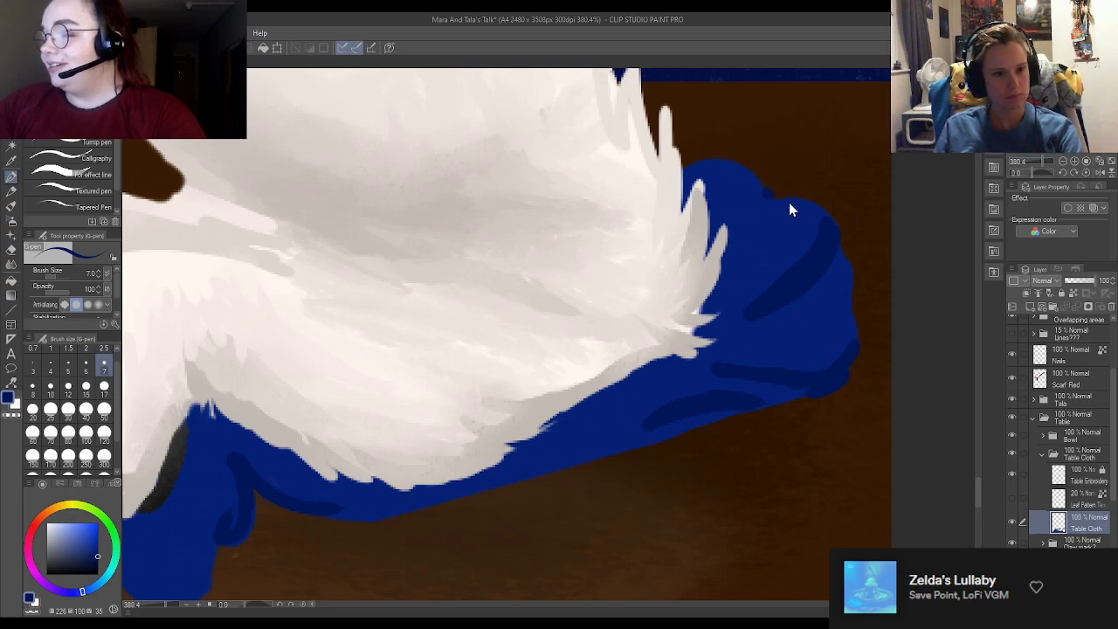
pyautogui.scroll(-6, 834, 133)
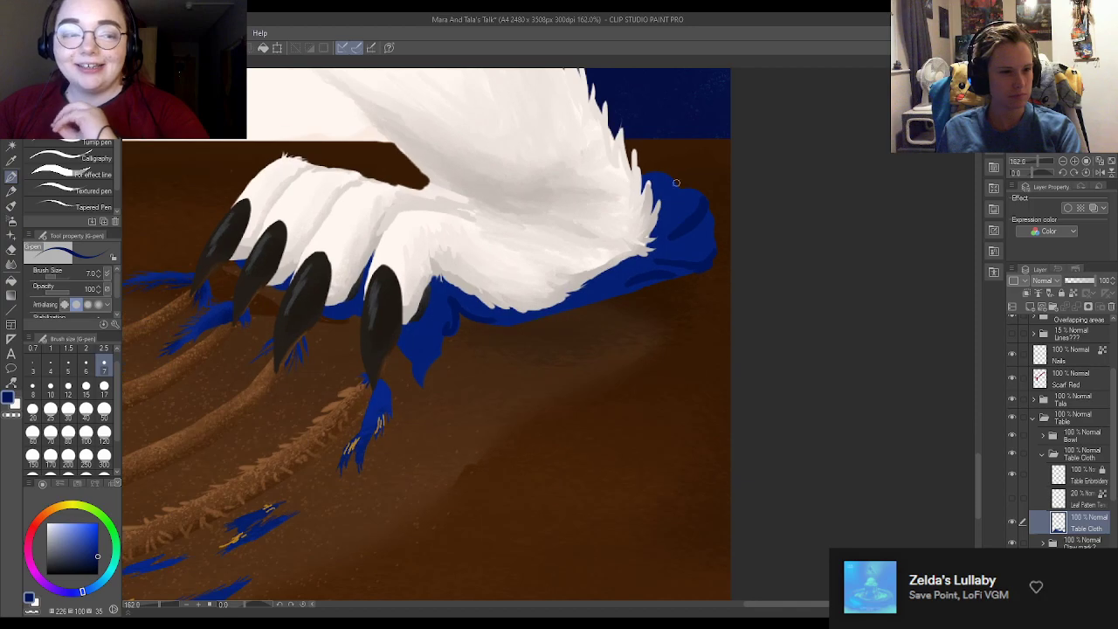
pyautogui.scroll(-7, 674, 239)
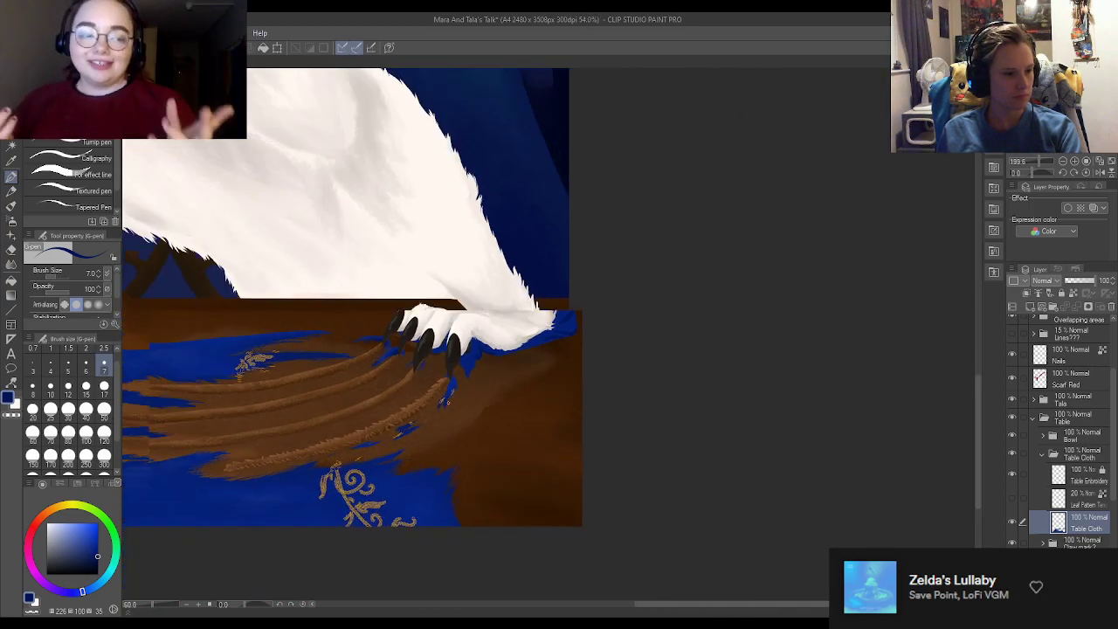
pyautogui.scroll(2, 295, 404)
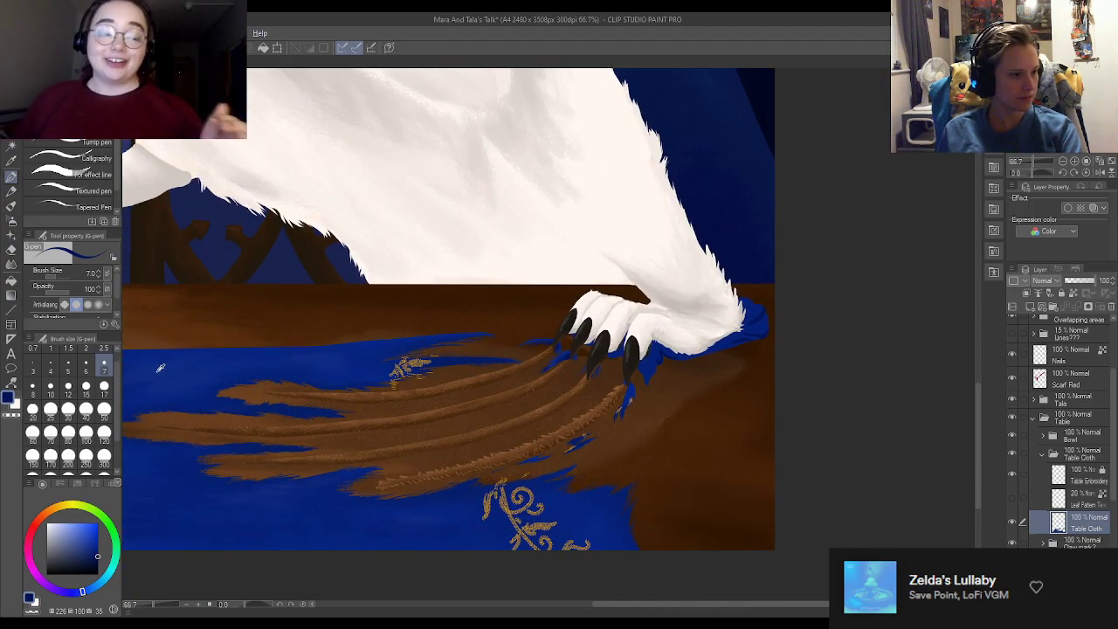
pyautogui.scroll(10, 756, 312)
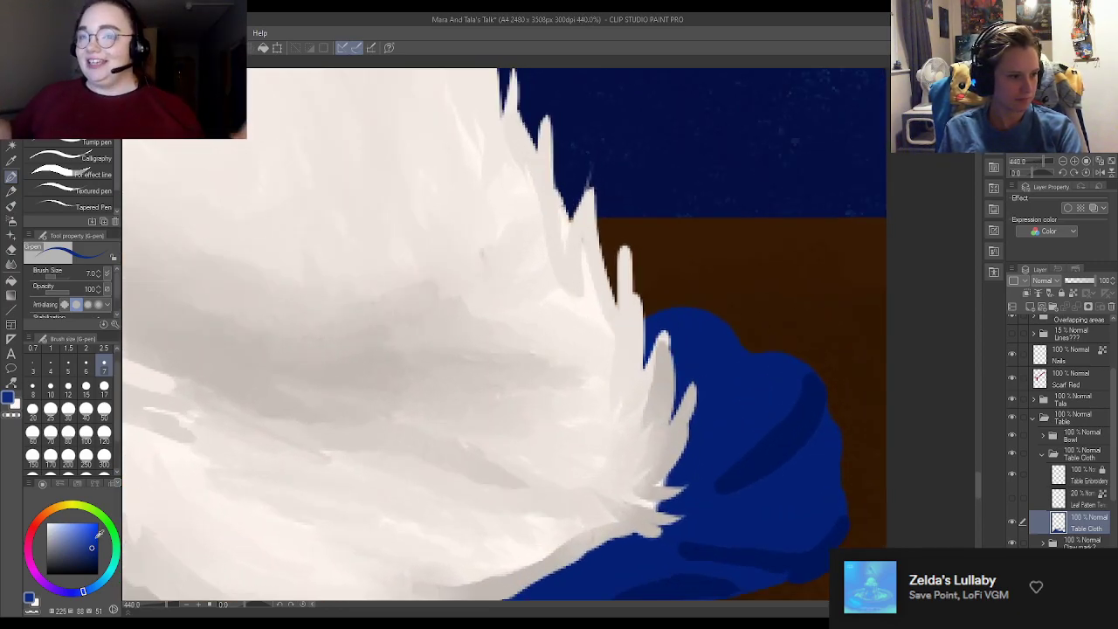
pyautogui.click(89, 543)
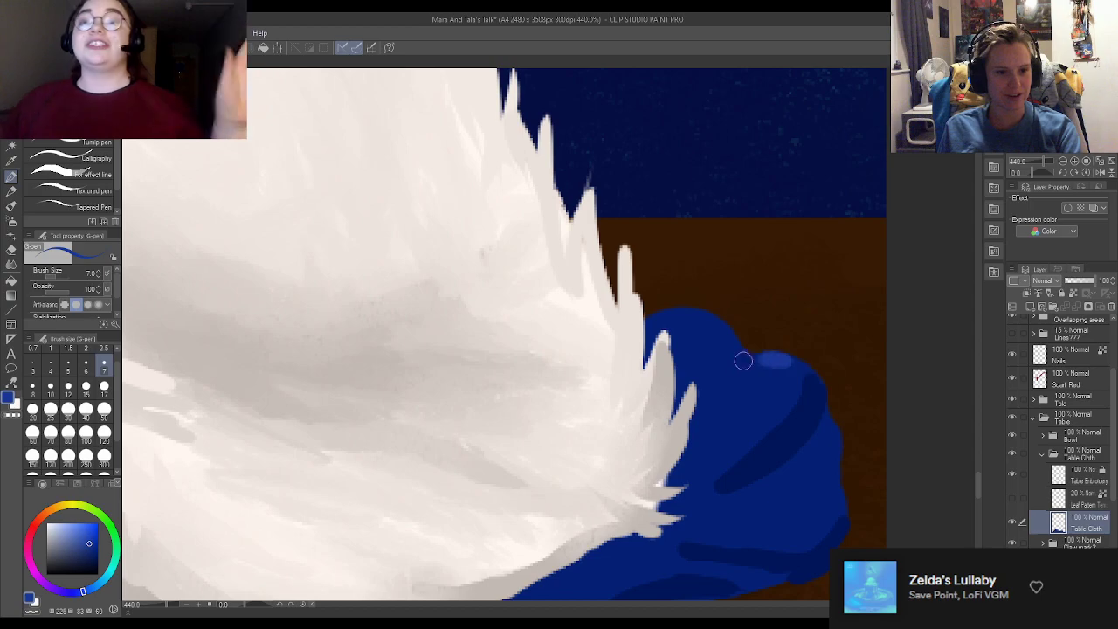
pyautogui.moveTo(742, 362); pyautogui.dragTo(706, 377)
pyautogui.moveTo(781, 354); pyautogui.dragTo(711, 375)
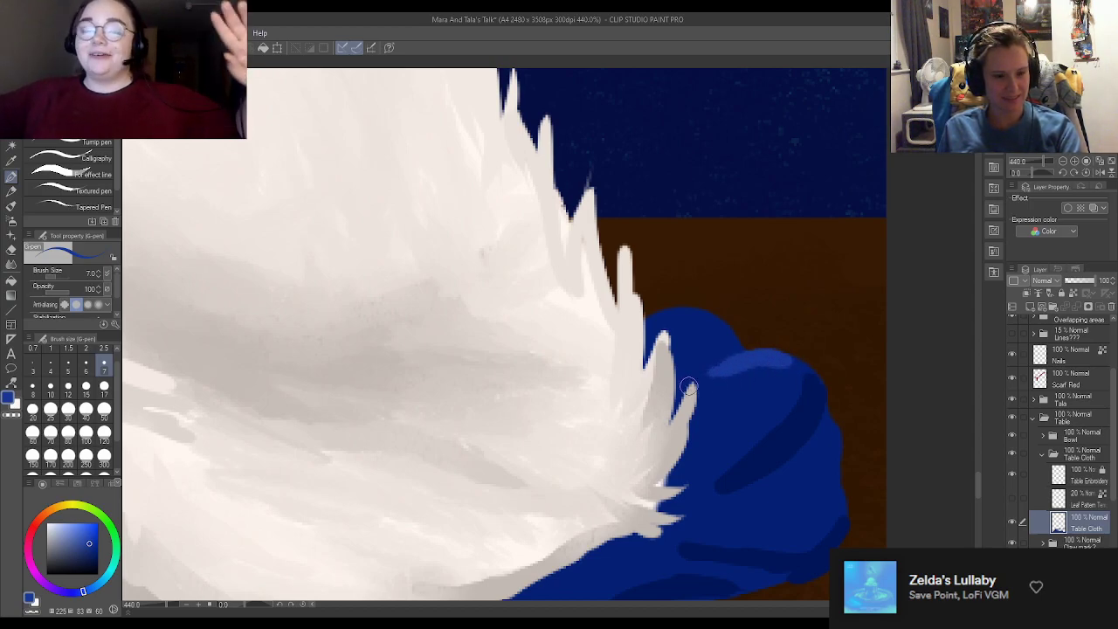
pyautogui.moveTo(777, 367); pyautogui.dragTo(688, 391)
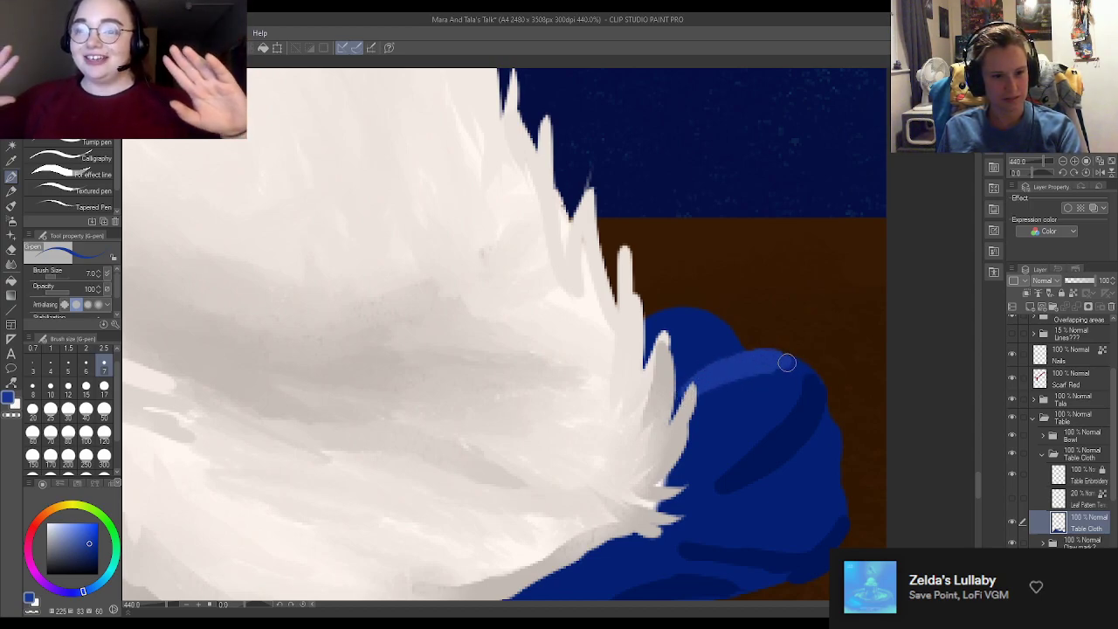
pyautogui.moveTo(711, 318); pyautogui.dragTo(655, 325)
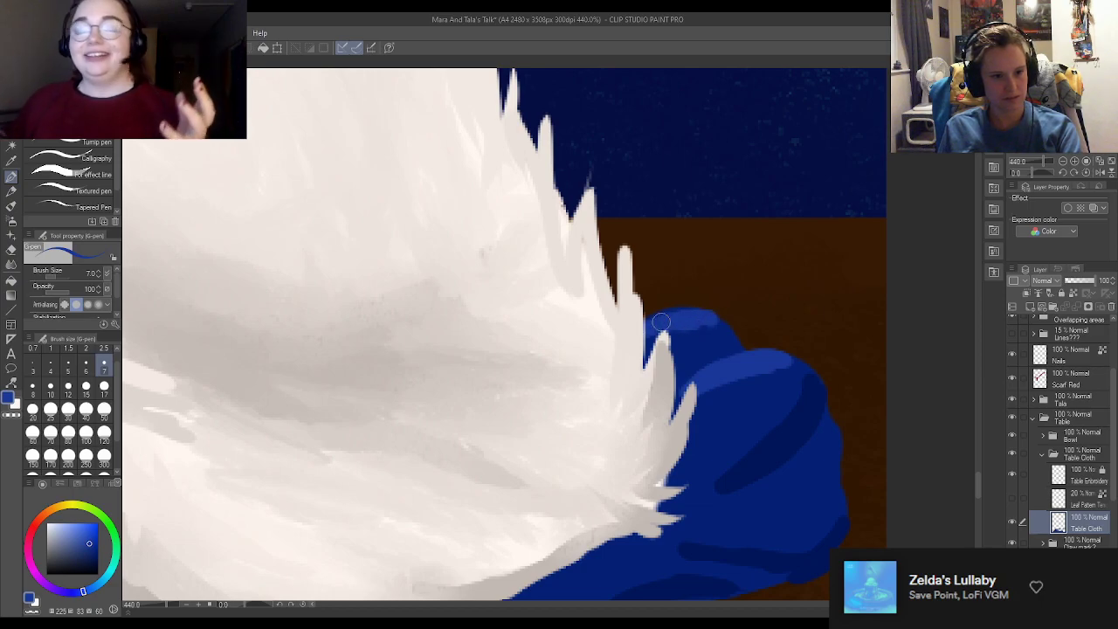
# Step: Highlight the middle and lower folds behind the heel and reshape the shadow between them with the size 7 G-pen, sampling the cloth's blues
pyautogui.moveTo(824, 428); pyautogui.dragTo(738, 476)
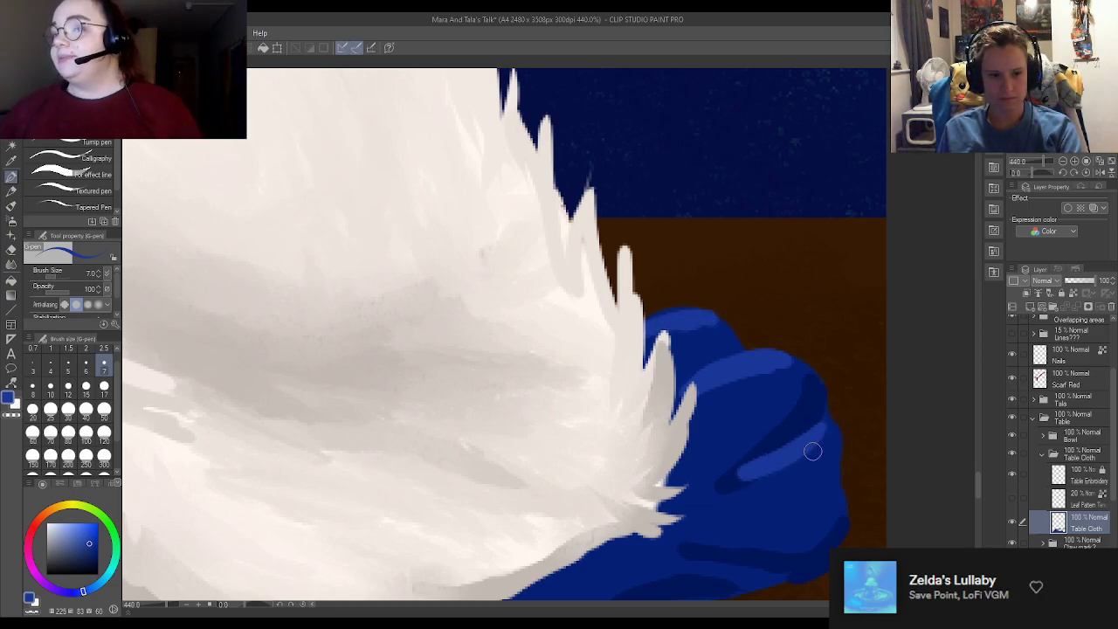
pyautogui.keyDown('alt'); pyautogui.click(810, 470); pyautogui.keyUp('alt')
pyautogui.moveTo(826, 404); pyautogui.dragTo(733, 463)
pyautogui.keyDown('alt'); pyautogui.click(810, 406); pyautogui.keyUp('alt')
pyautogui.moveTo(791, 417); pyautogui.dragTo(729, 460)
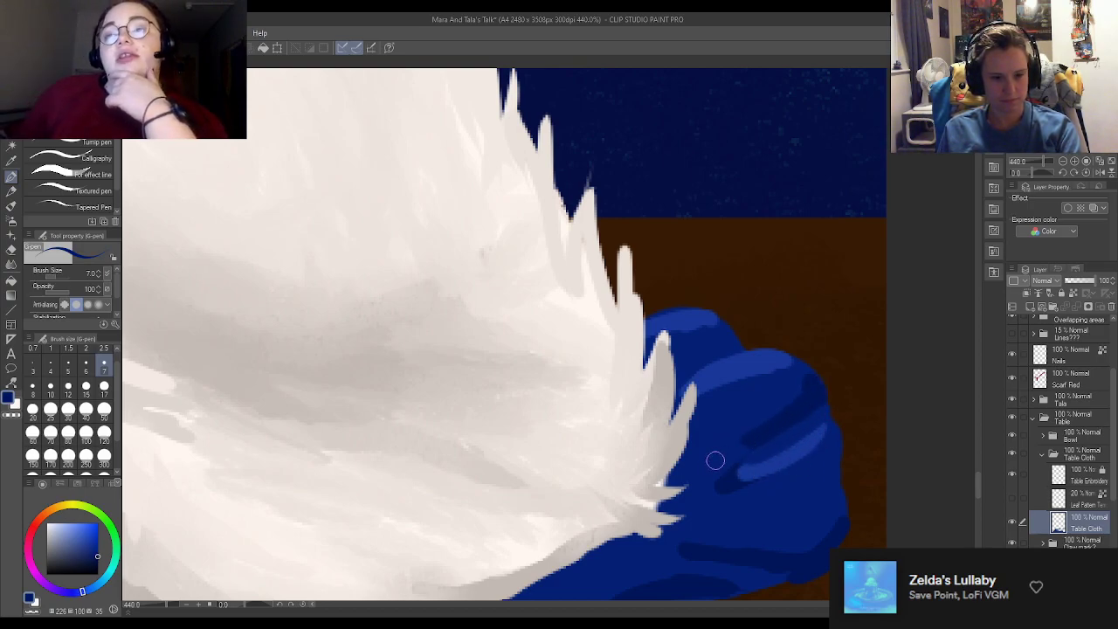
pyautogui.keyDown('alt'); pyautogui.click(799, 444); pyautogui.keyUp('alt')
pyautogui.moveTo(829, 428)
pyautogui.mouseDown()
pyautogui.moveTo(836, 437)
pyautogui.moveTo(728, 469)
pyautogui.mouseUp()
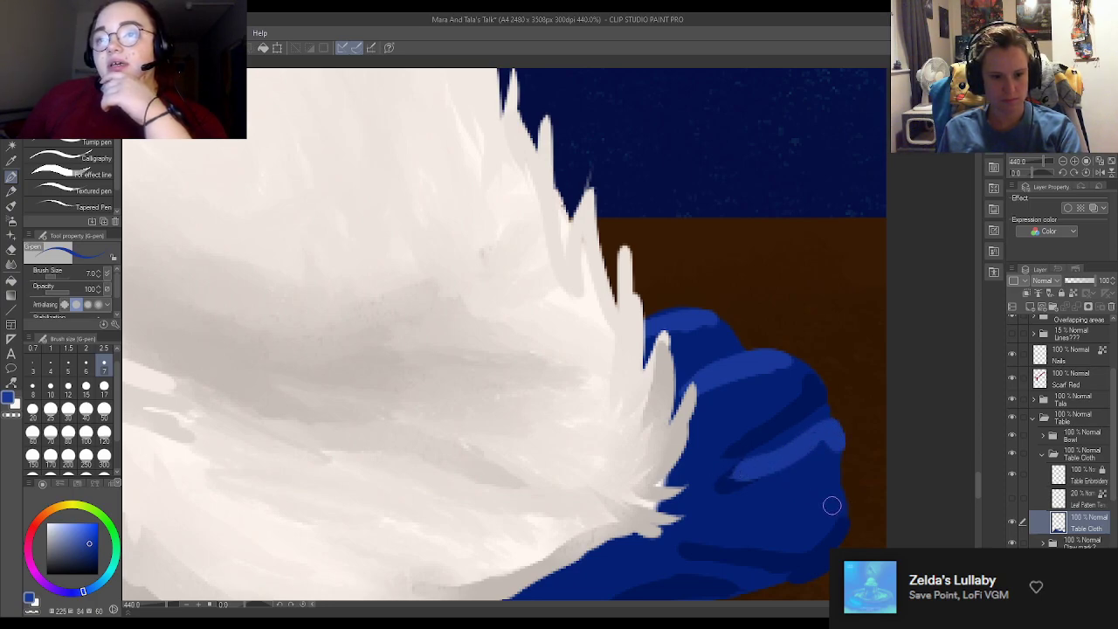
pyautogui.moveTo(774, 514)
pyautogui.mouseDown()
pyautogui.moveTo(831, 499)
pyautogui.moveTo(840, 520)
pyautogui.mouseUp()
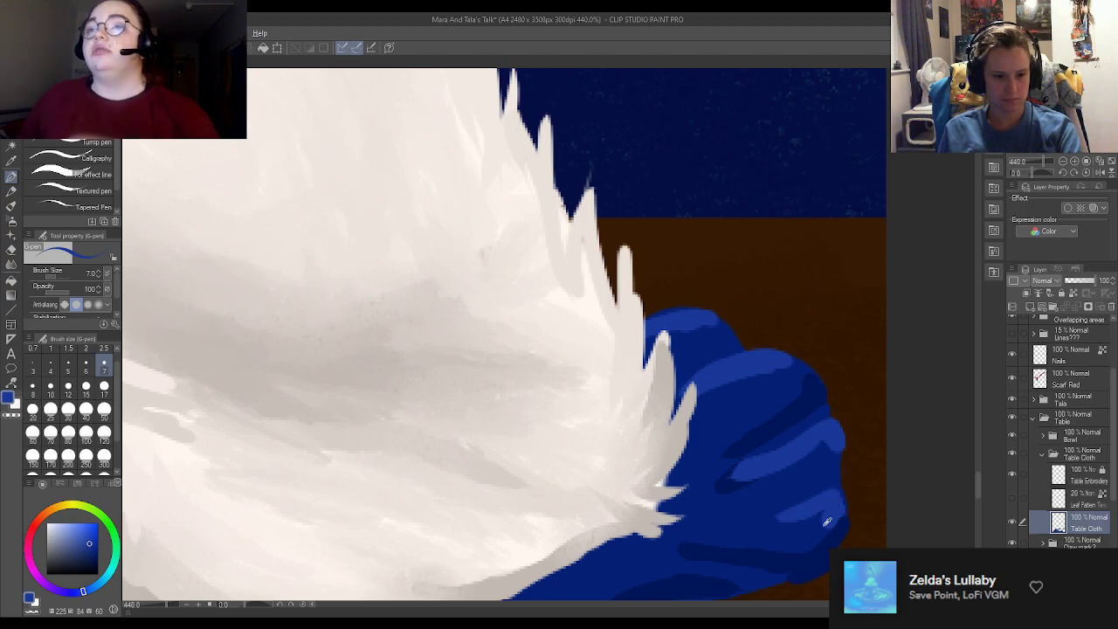
pyautogui.keyDown('alt'); pyautogui.click(760, 524); pyautogui.keyUp('alt')
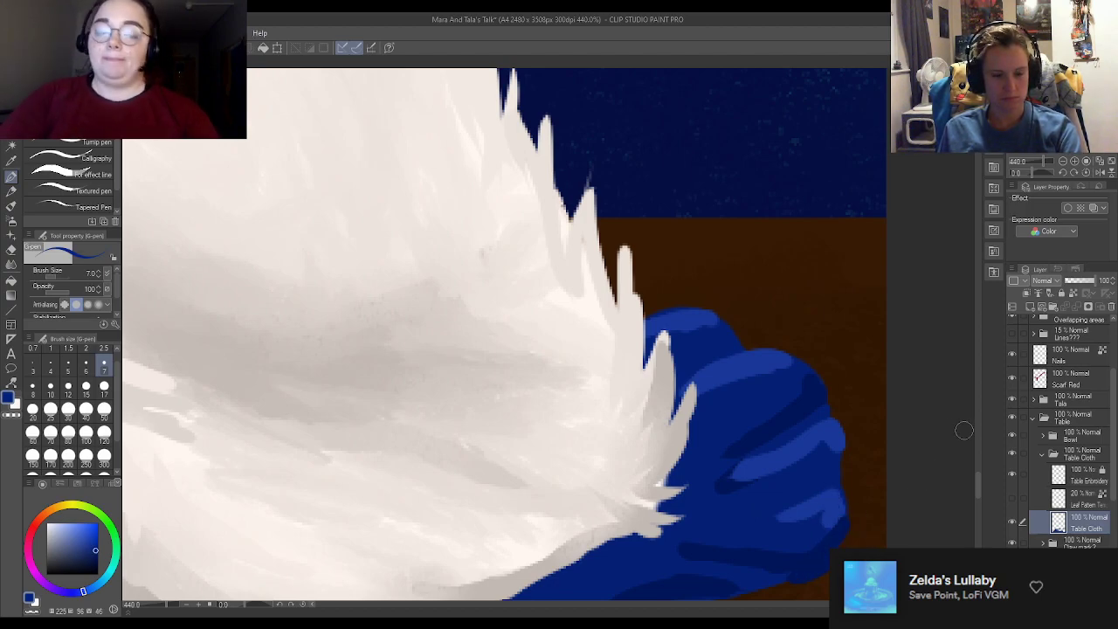
# Step: Lock the Table Cloth layer's transparent pixels and blend the shadows beneath the paw in dark blue with the size 40 Dry Gouache brush
pyautogui.scroll(1, 918, 421)
pyautogui.scroll(-8, 766, 286)
pyautogui.scroll(2, 706, 390)
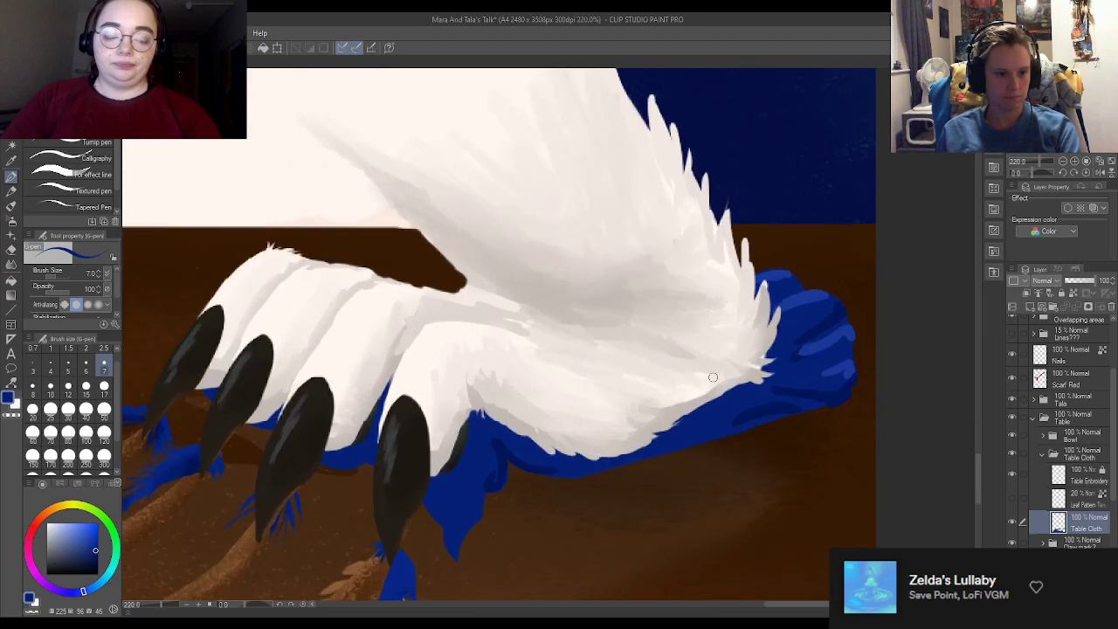
pyautogui.keyDown('alt'); pyautogui.click(752, 411); pyautogui.keyUp('alt')
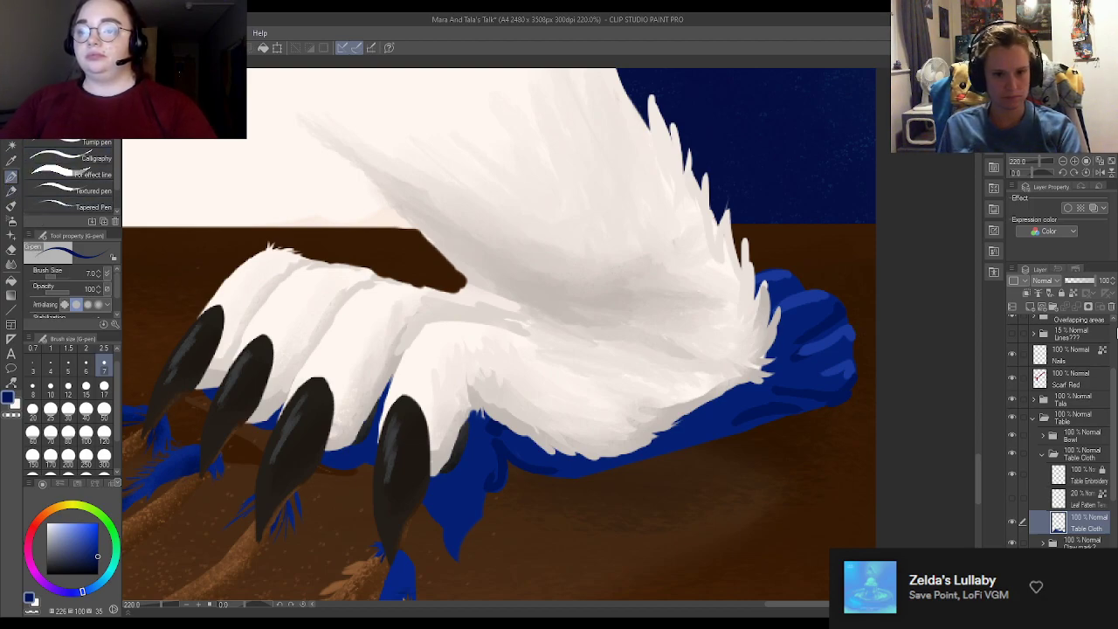
pyautogui.click(1074, 294)
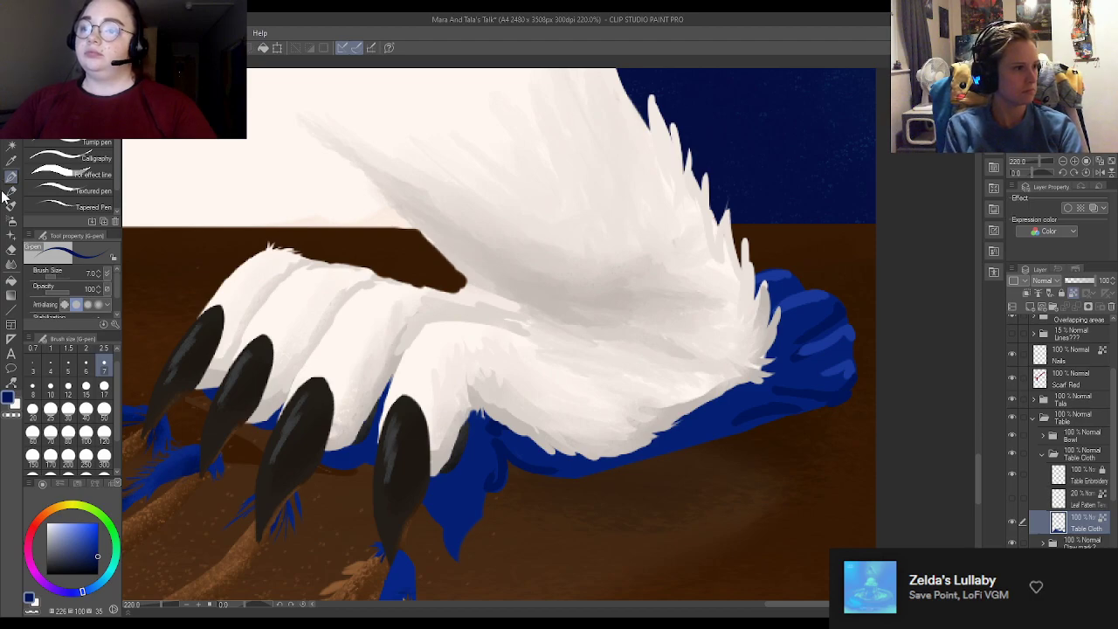
pyautogui.click(10, 206)
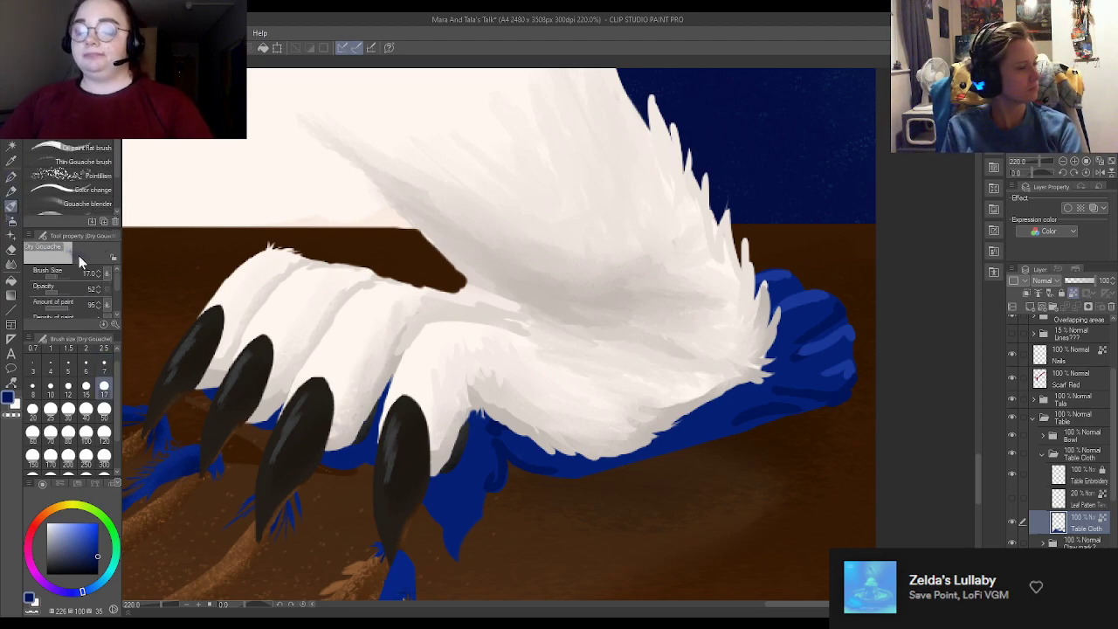
pyautogui.click(86, 408)
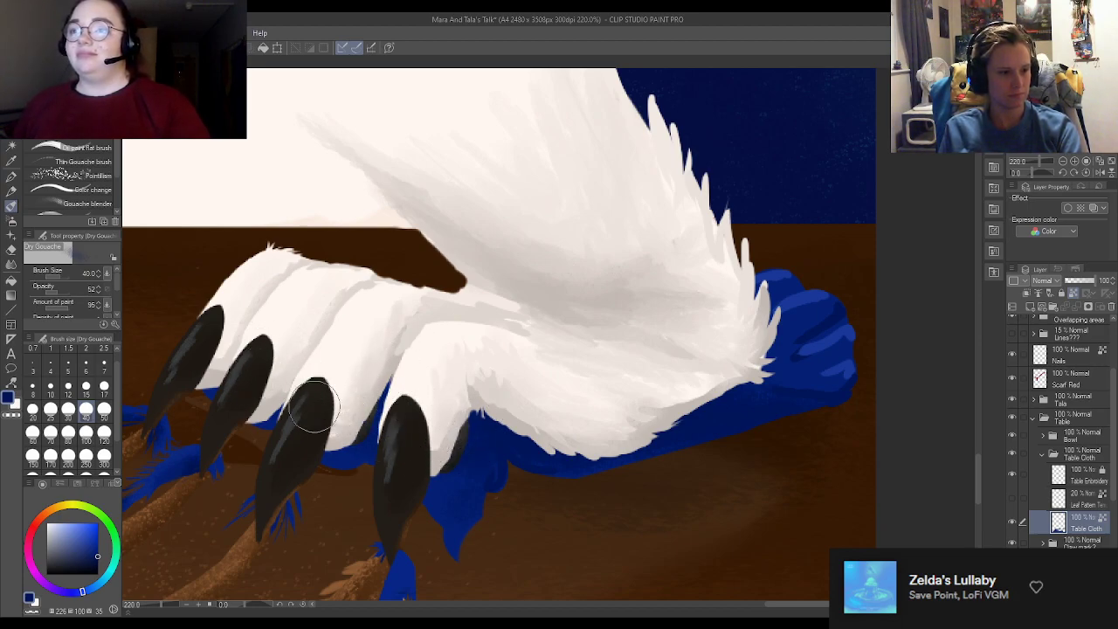
# Step: Soften the shadow under the large upper cloth fold behind the heel with the size 17 Dry Gouache brush, sampling nearby blues
pyautogui.click(104, 386)
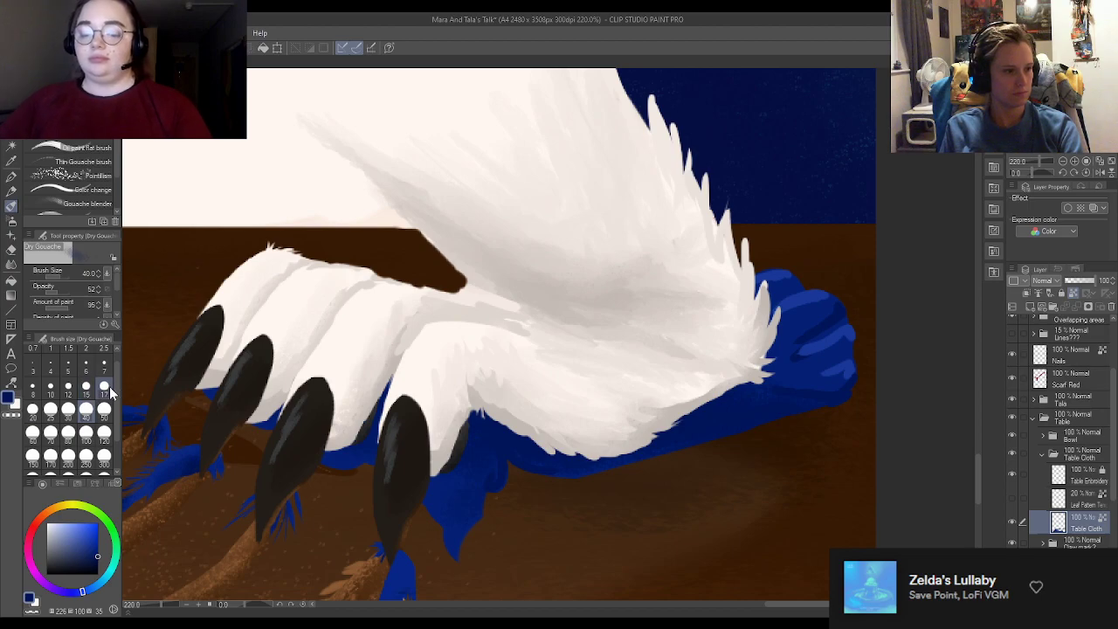
pyautogui.moveTo(823, 315)
pyautogui.mouseDown()
pyautogui.moveTo(802, 334)
pyautogui.moveTo(833, 308)
pyautogui.moveTo(808, 328)
pyautogui.moveTo(814, 305)
pyautogui.moveTo(788, 316)
pyautogui.moveTo(840, 293)
pyautogui.moveTo(786, 344)
pyautogui.moveTo(825, 308)
pyautogui.moveTo(789, 319)
pyautogui.moveTo(816, 299)
pyautogui.moveTo(824, 310)
pyautogui.moveTo(789, 326)
pyautogui.moveTo(787, 316)
pyautogui.moveTo(847, 341)
pyautogui.moveTo(829, 322)
pyautogui.moveTo(842, 292)
pyautogui.moveTo(812, 283)
pyautogui.moveTo(851, 292)
pyautogui.moveTo(849, 333)
pyautogui.moveTo(831, 301)
pyautogui.moveTo(808, 331)
pyautogui.moveTo(834, 306)
pyautogui.moveTo(783, 338)
pyautogui.moveTo(817, 327)
pyautogui.mouseUp()
pyautogui.keyDown('alt'); pyautogui.click(815, 297); pyautogui.keyUp('alt')
pyautogui.keyDown('alt'); pyautogui.click(787, 339); pyautogui.keyUp('alt')
pyautogui.keyDown('alt'); pyautogui.click(831, 319); pyautogui.keyUp('alt')
pyautogui.keyDown('alt'); pyautogui.click(835, 324); pyautogui.keyUp('alt')
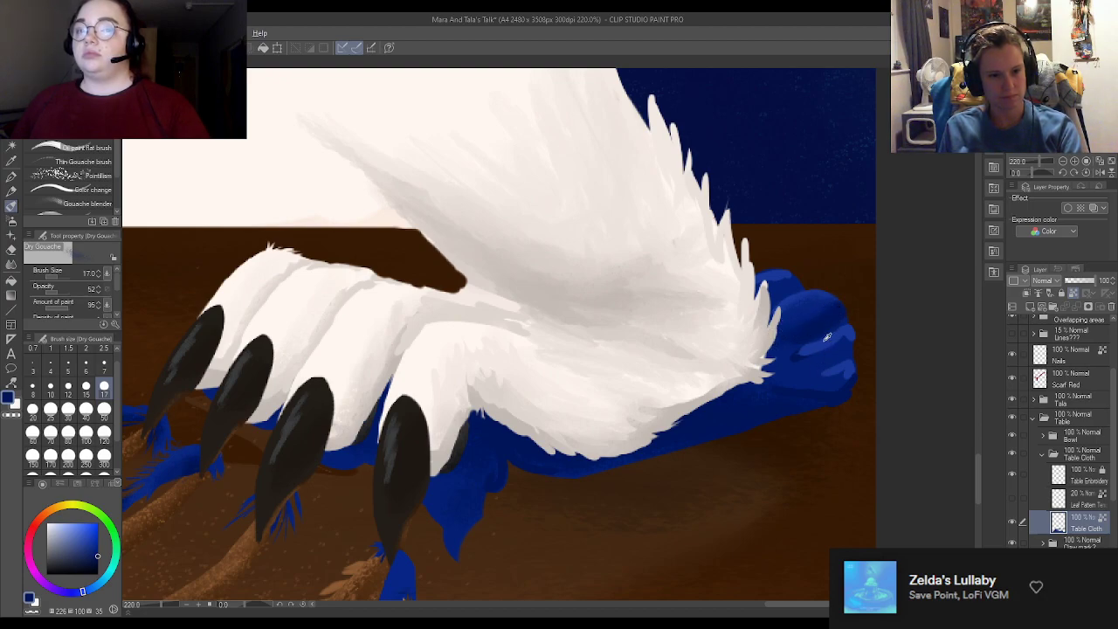
# Step: Blend the highlights of the cloth folds behind the heel with the size 17 Dry Gouache brush, alternating sampled lighter and mid blues
pyautogui.keyDown('alt'); pyautogui.click(827, 336); pyautogui.keyUp('alt')
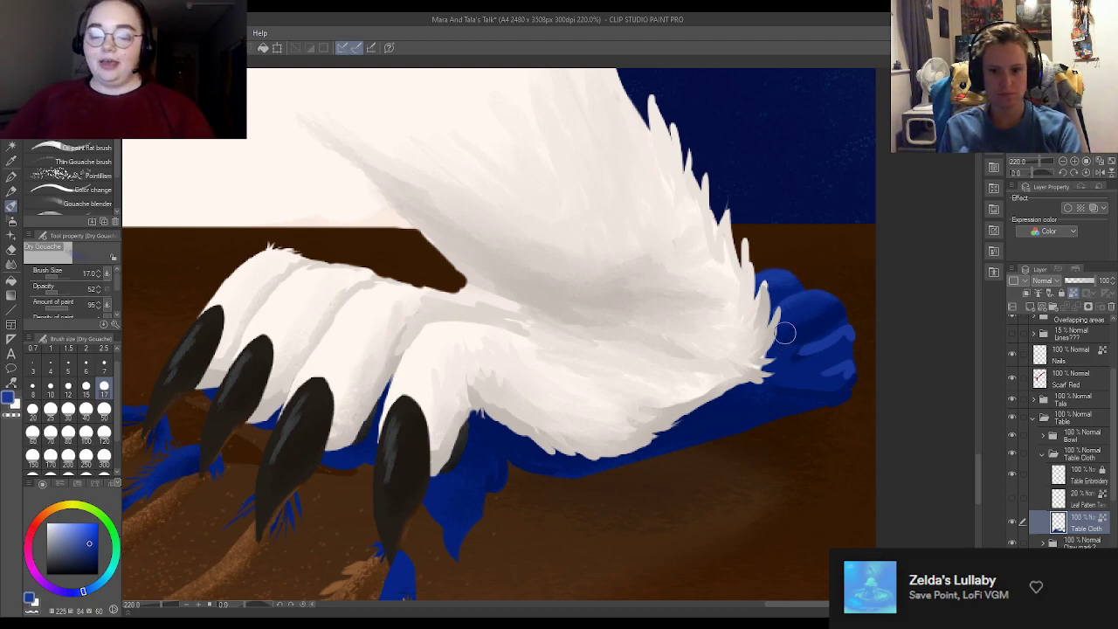
pyautogui.keyDown('alt'); pyautogui.click(779, 292); pyautogui.keyUp('alt')
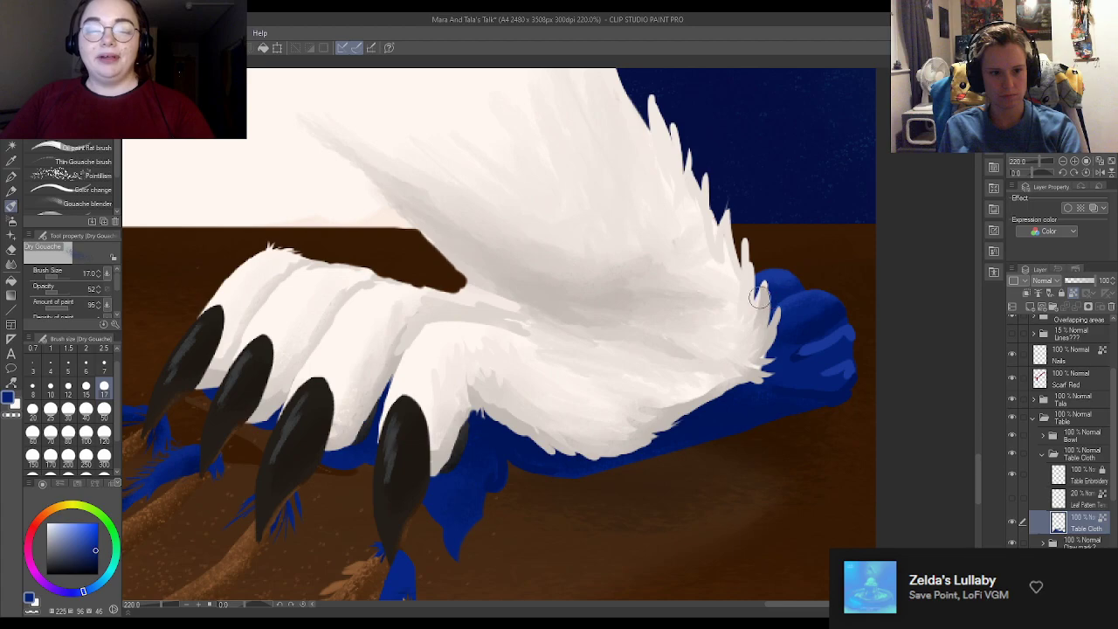
pyautogui.keyDown('alt'); pyautogui.click(784, 273); pyautogui.keyUp('alt')
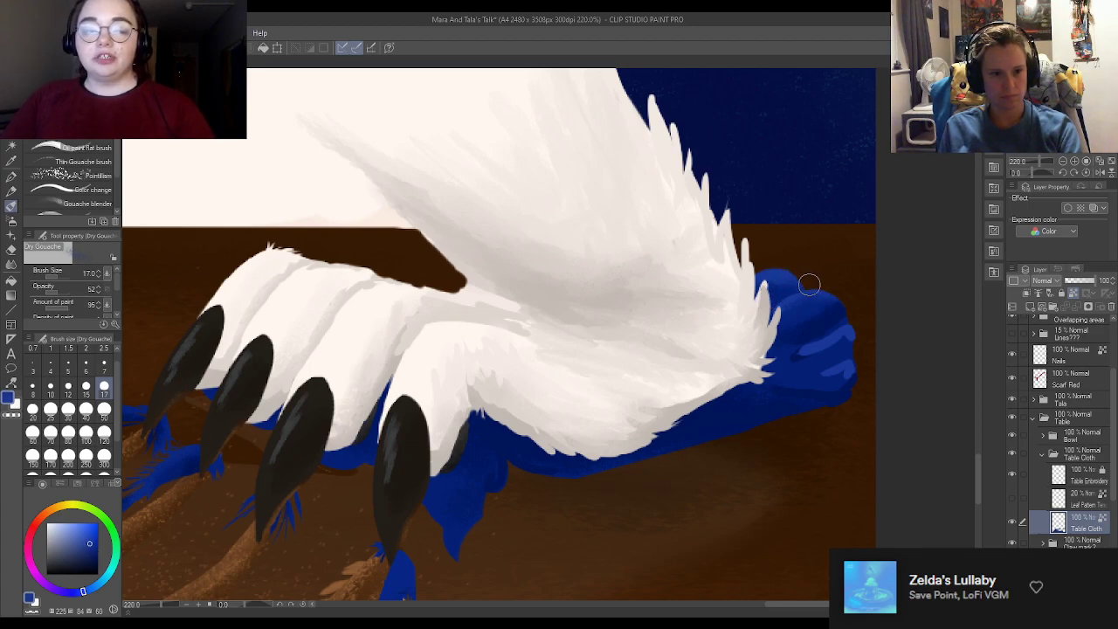
pyautogui.moveTo(809, 284)
pyautogui.mouseDown()
pyautogui.moveTo(871, 340)
pyautogui.moveTo(830, 346)
pyautogui.moveTo(826, 369)
pyautogui.moveTo(795, 374)
pyautogui.mouseUp()
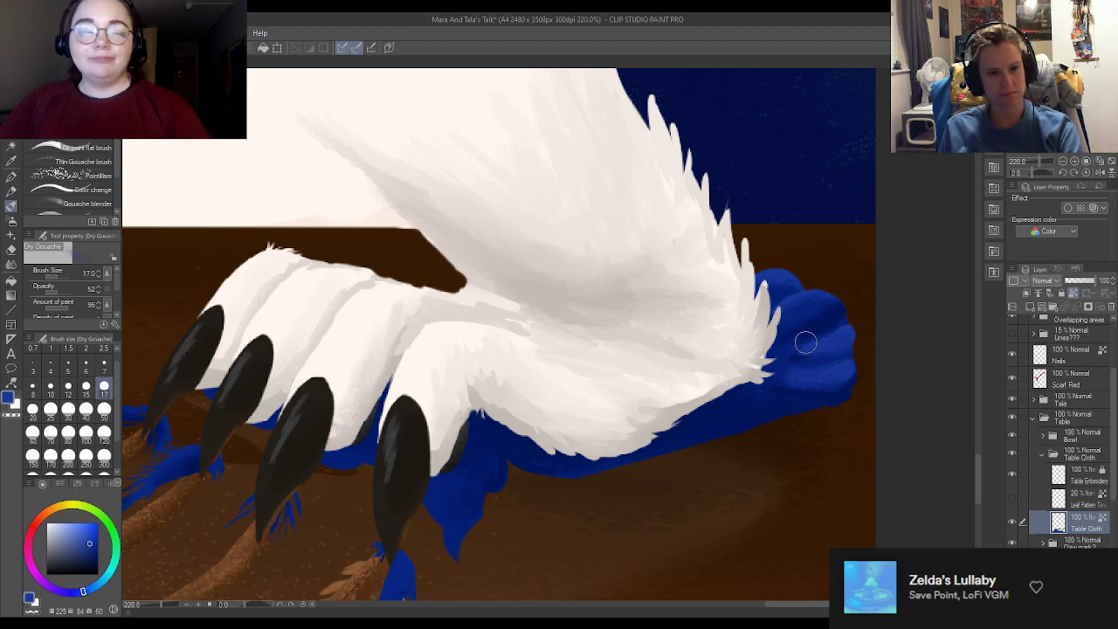
# Step: Deepen the shadow between the middle and lower folds behind the heel with size 17 Dry Gouache in a sampled dark blue
pyautogui.keyDown('alt'); pyautogui.click(822, 361); pyautogui.keyUp('alt')
pyautogui.moveTo(828, 353); pyautogui.dragTo(803, 359)
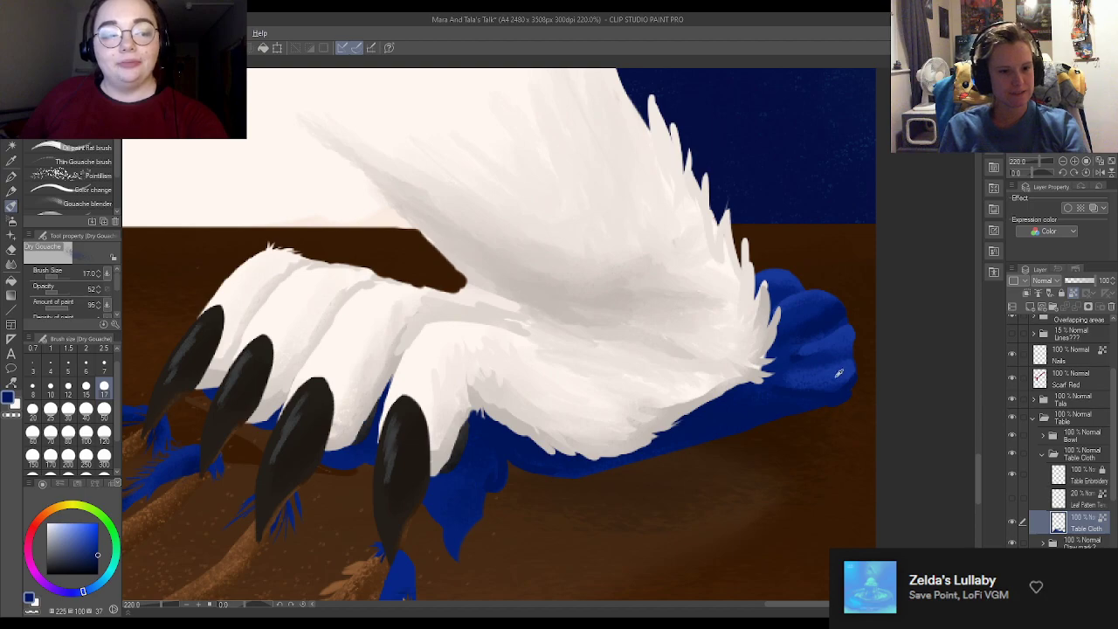
pyautogui.moveTo(789, 360)
pyautogui.mouseDown()
pyautogui.moveTo(865, 347)
pyautogui.moveTo(765, 358)
pyautogui.moveTo(862, 350)
pyautogui.moveTo(763, 368)
pyautogui.mouseUp()
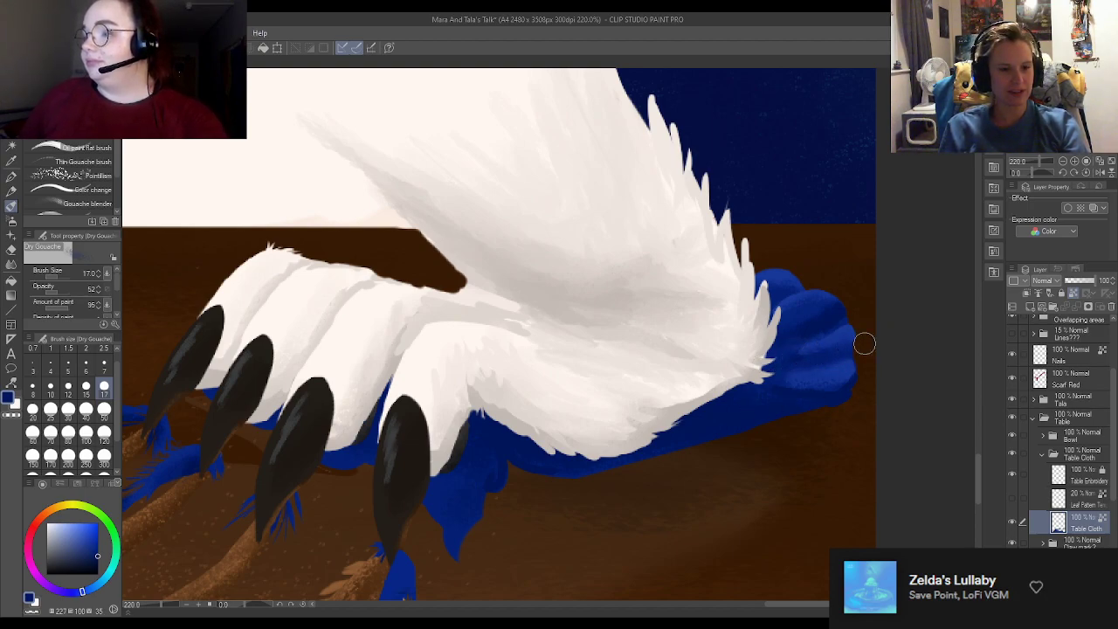
# Step: Refine the fold edges behind the heel and the cloth beside the fourth claw with the size 7 Dry Gouache brush, sampling the cloth's blues
pyautogui.click(104, 365)
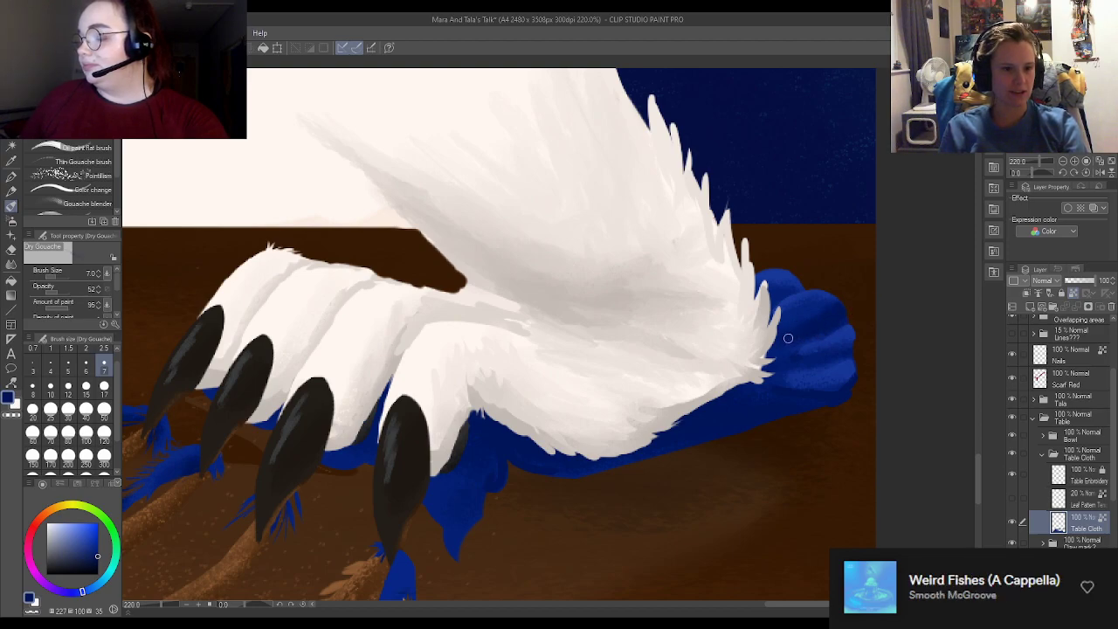
pyautogui.keyDown('alt'); pyautogui.click(849, 331); pyautogui.keyUp('alt')
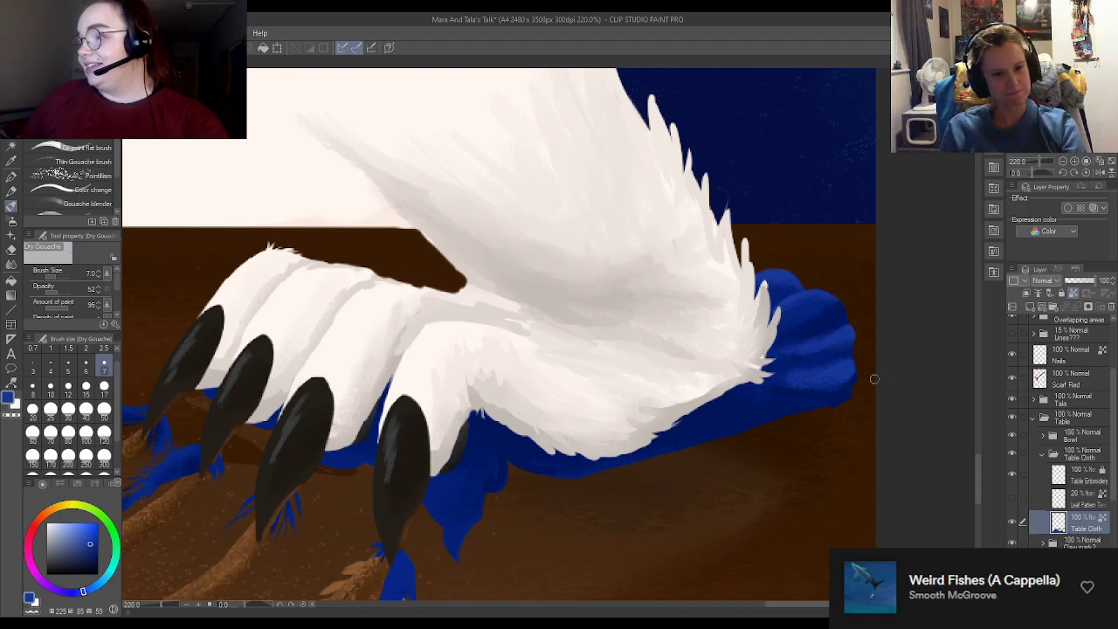
pyautogui.keyDown('alt'); pyautogui.click(843, 395); pyautogui.keyUp('alt')
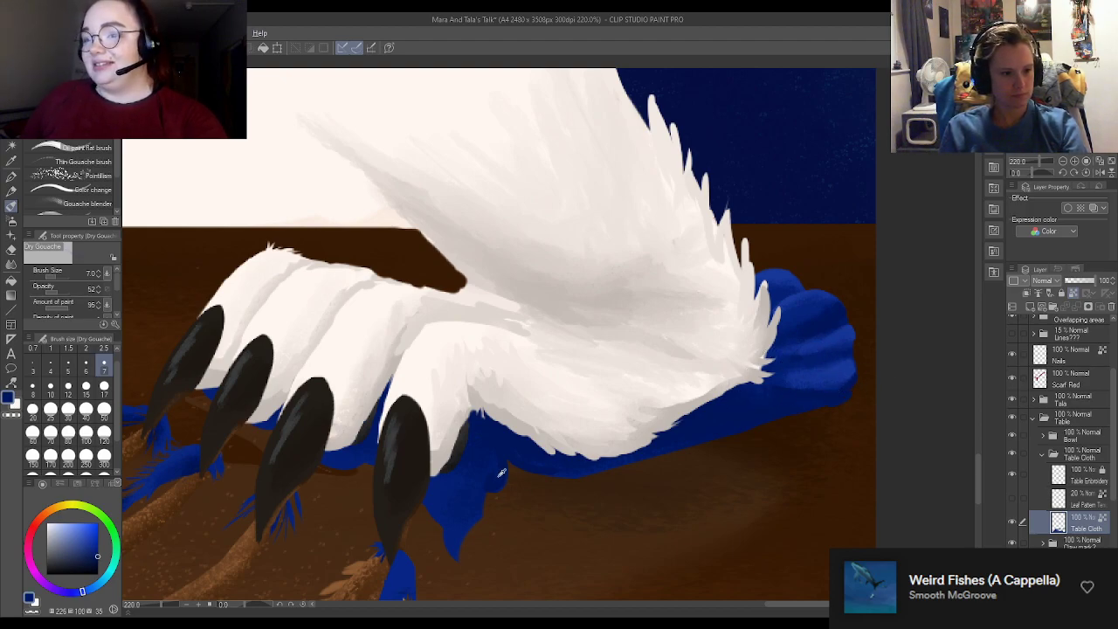
pyautogui.keyDown('alt'); pyautogui.click(439, 489); pyautogui.keyUp('alt')
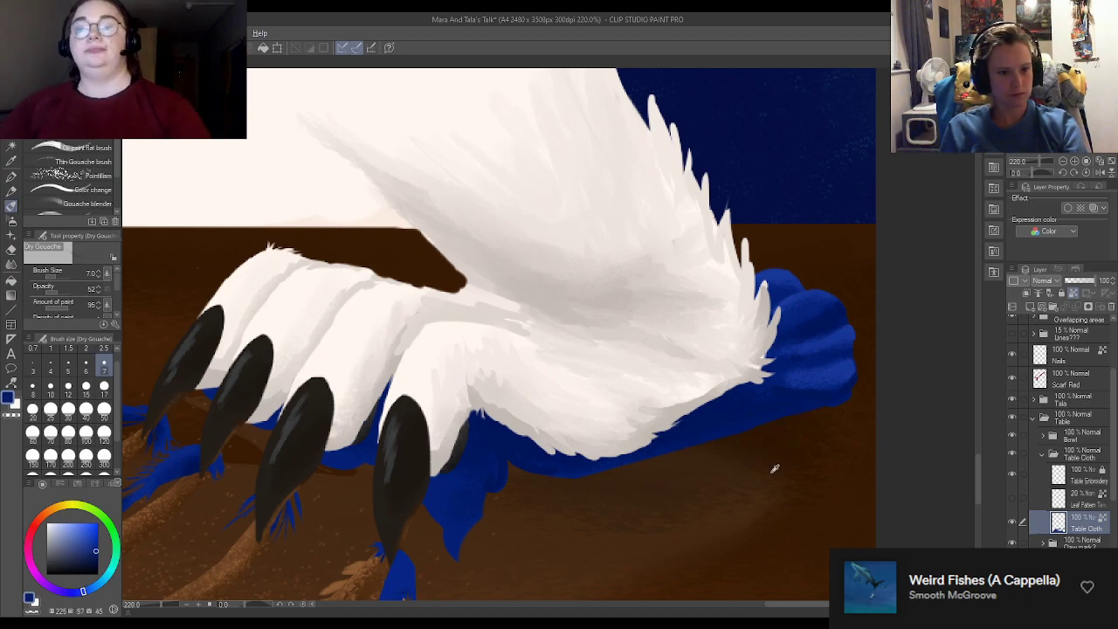
# Step: Tint the cloth's lower edge beneath the paw with brown sampled from the table, using the Dry Gouache brush at size 6
pyautogui.keyDown('alt'); pyautogui.click(724, 456); pyautogui.keyUp('alt')
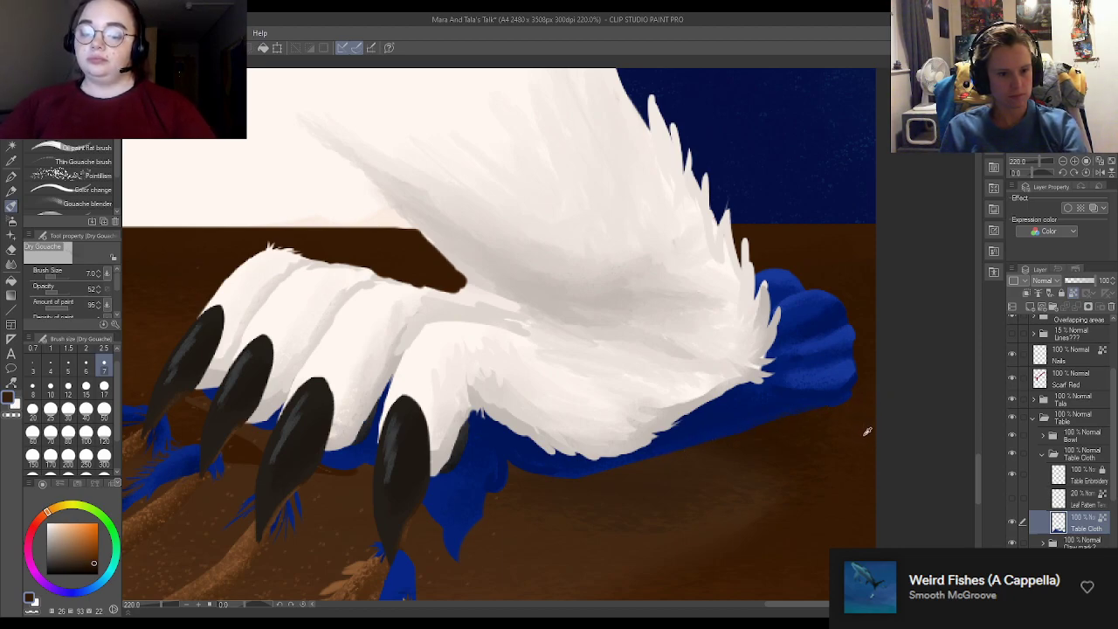
pyautogui.click(104, 431)
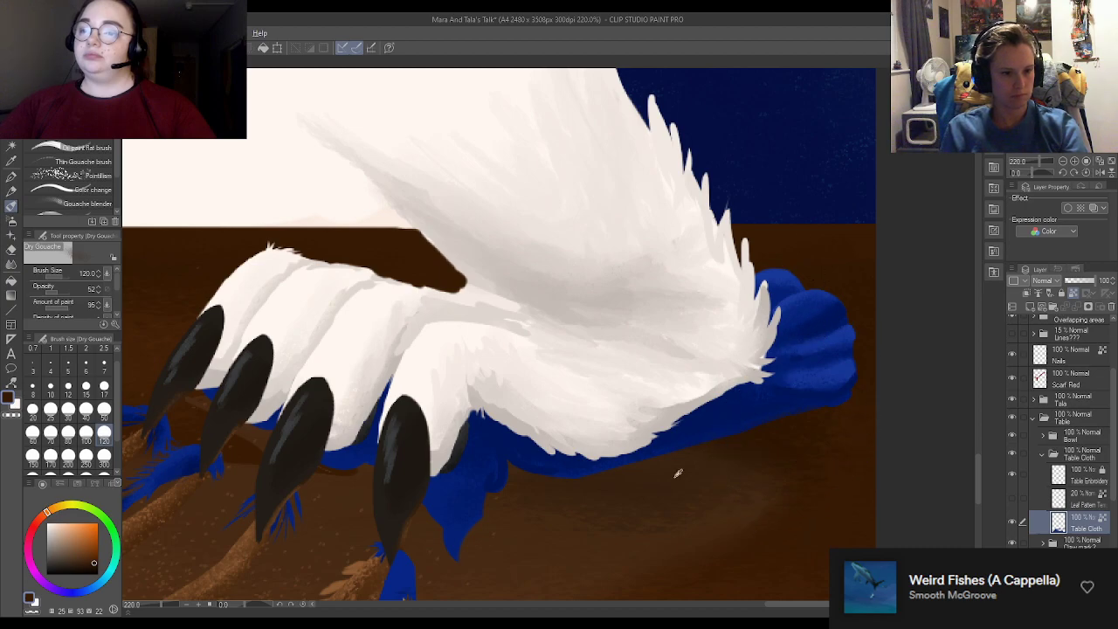
pyautogui.keyDown('alt'); pyautogui.click(635, 540); pyautogui.keyUp('alt')
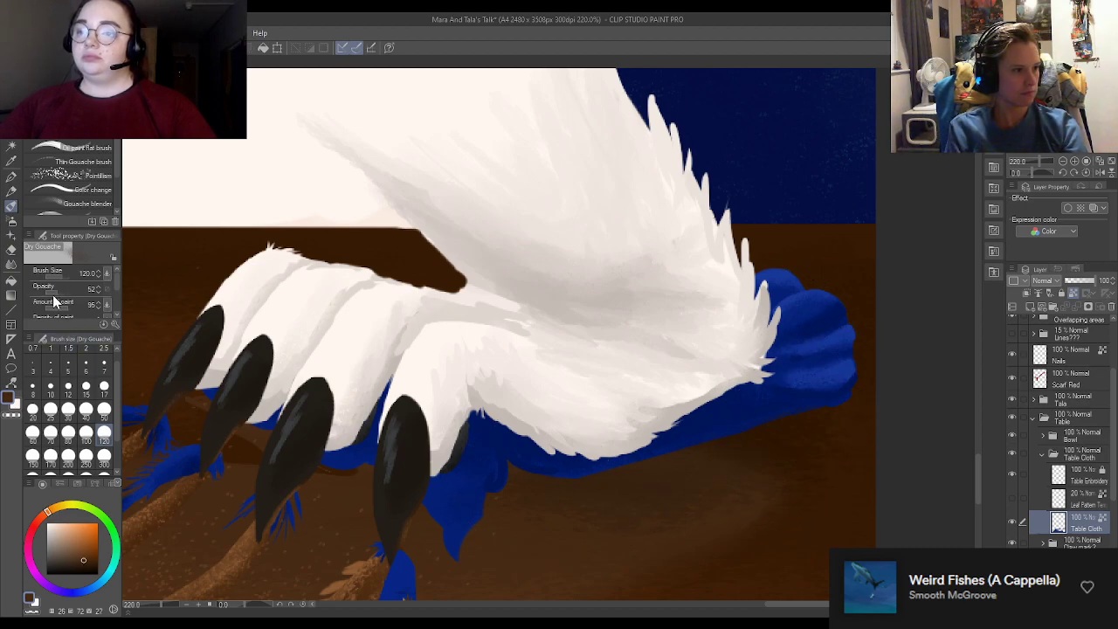
pyautogui.click(85, 367)
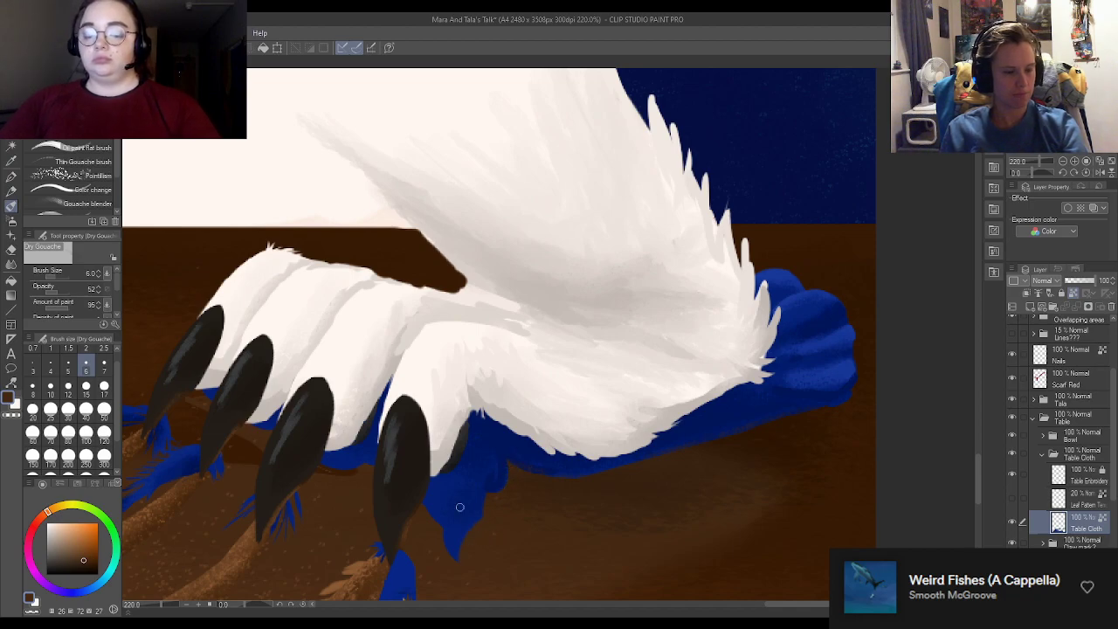
# Step: Paint a lighter blue fold highlight on the cloth just below the heel with the size 6 Dry Gouache brush, sampling the cloth's blues
pyautogui.scroll(-8, 469, 532)
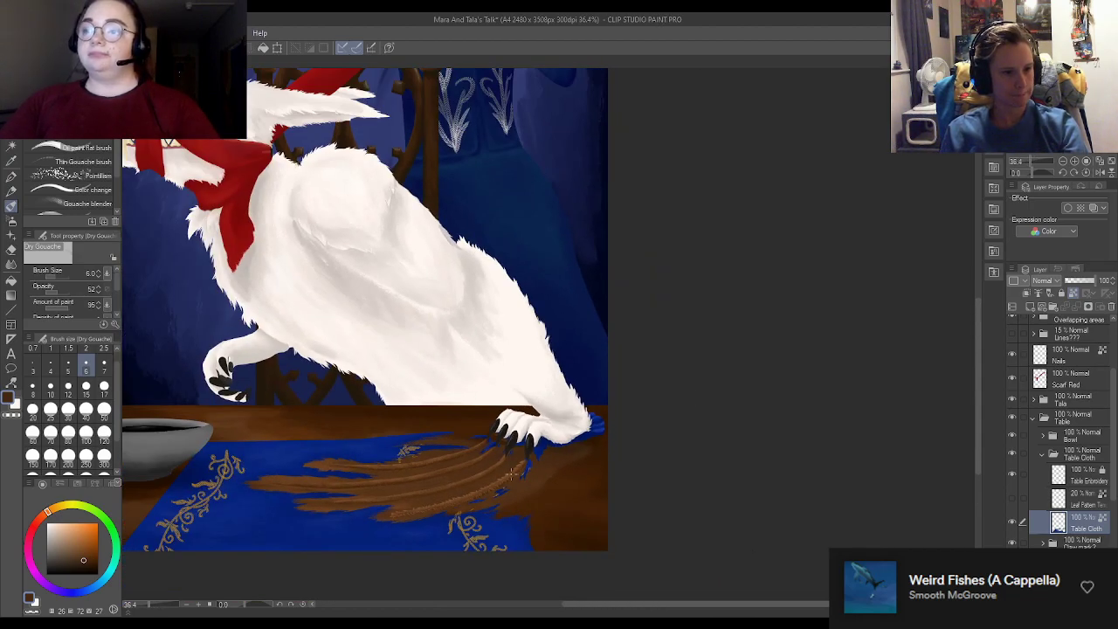
pyautogui.scroll(10, 511, 474)
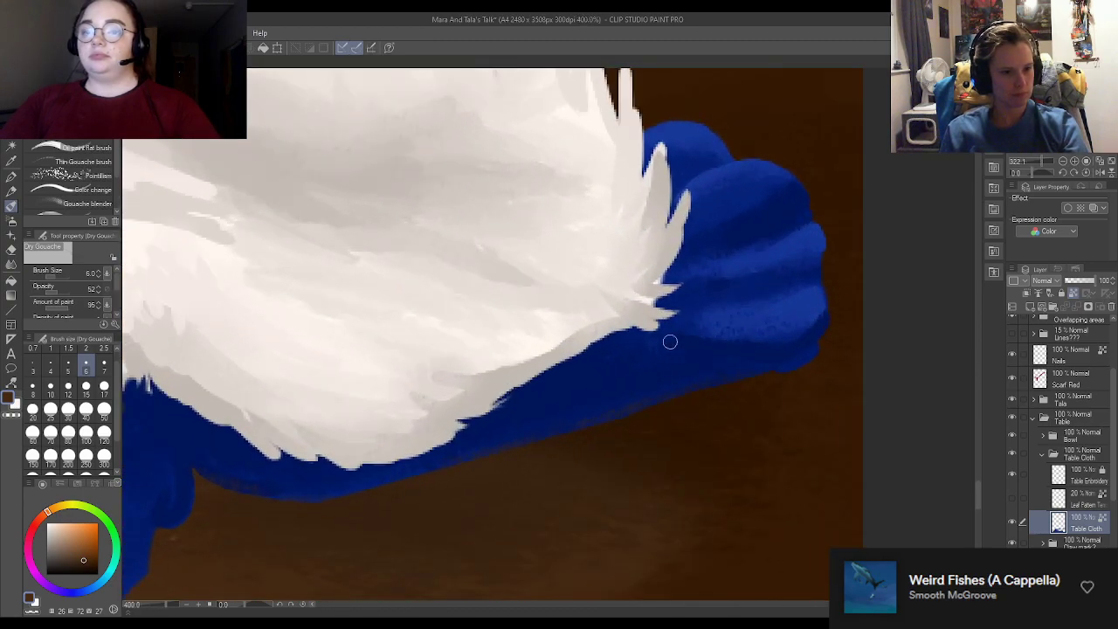
pyautogui.keyDown('alt'); pyautogui.click(706, 333); pyautogui.keyUp('alt')
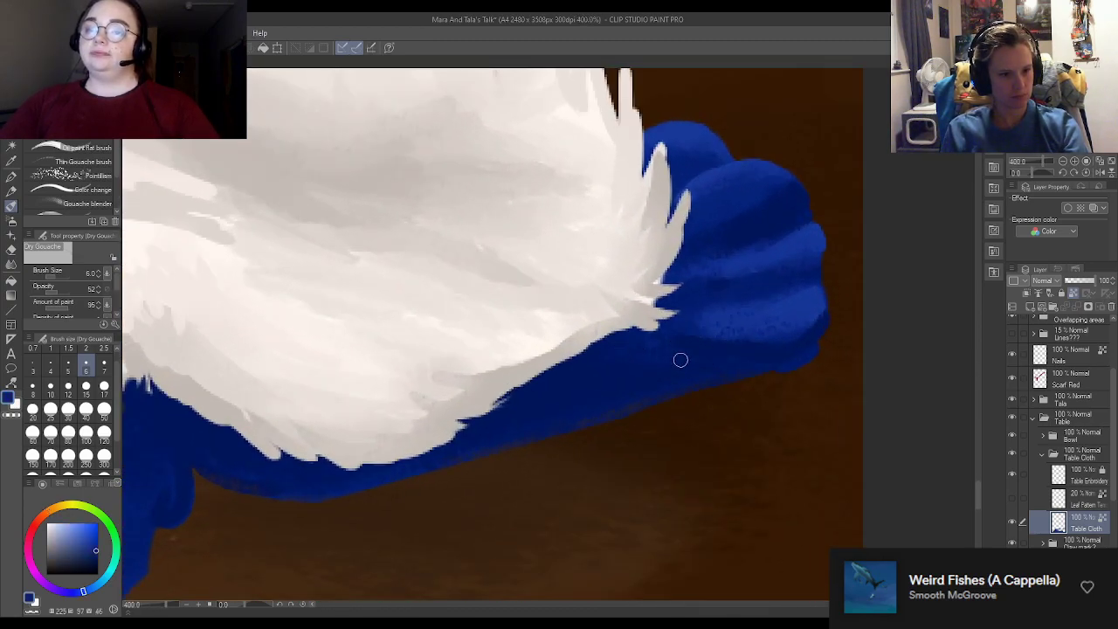
pyautogui.keyDown('alt'); pyautogui.click(744, 337); pyautogui.keyUp('alt')
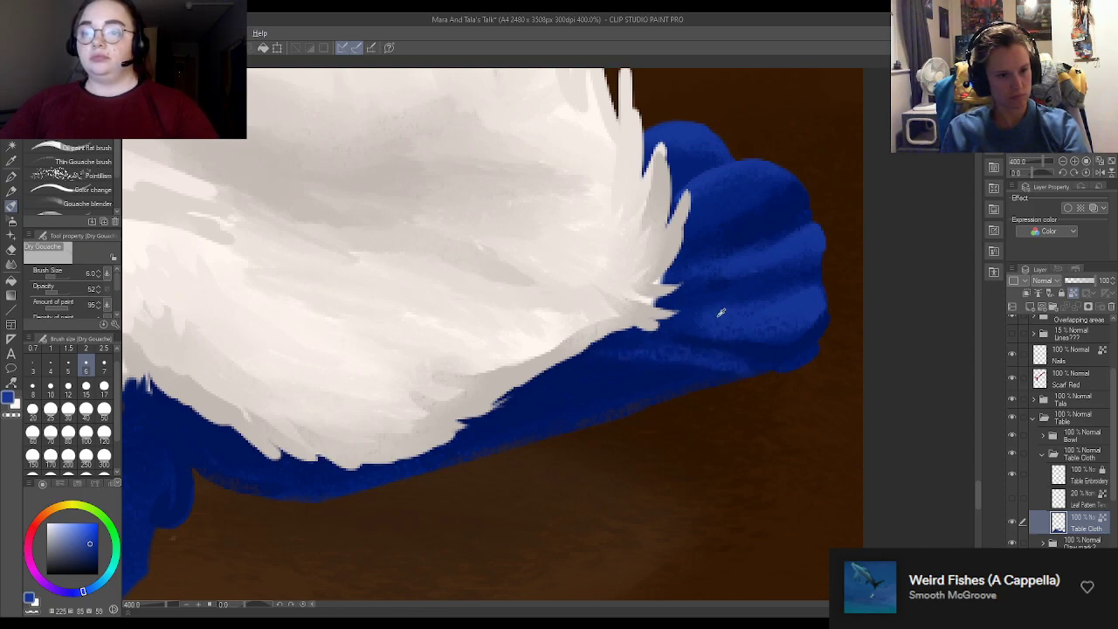
pyautogui.keyDown('alt'); pyautogui.click(676, 326); pyautogui.keyUp('alt')
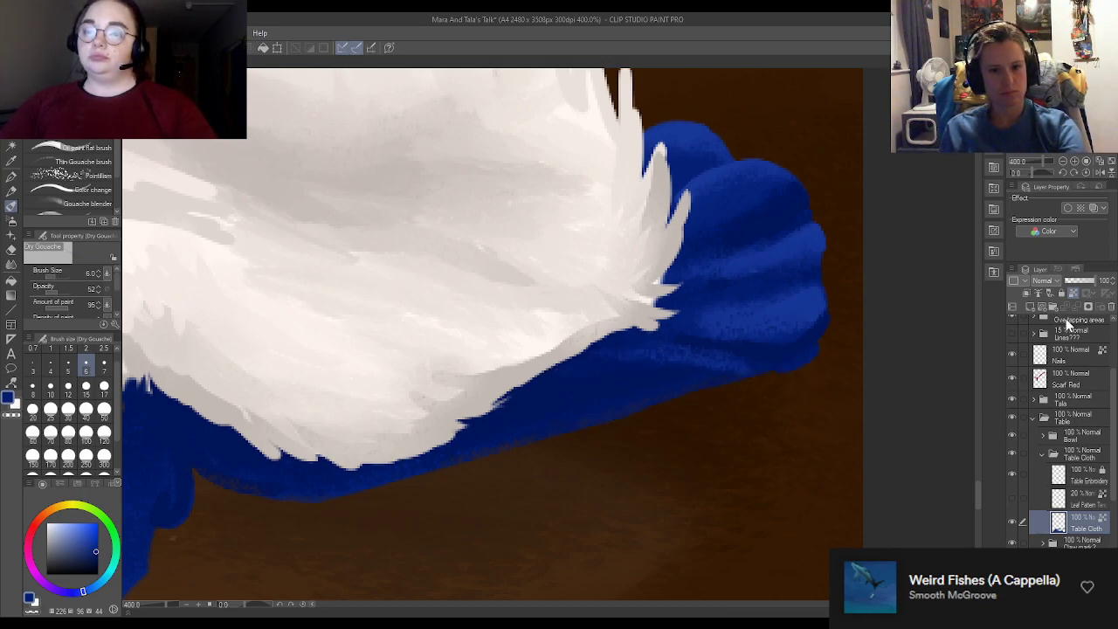
# Step: Trim the cloth's outer outline behind the heel with the size 7 hard eraser and return to the Dry Gouache brush
pyautogui.press('e')
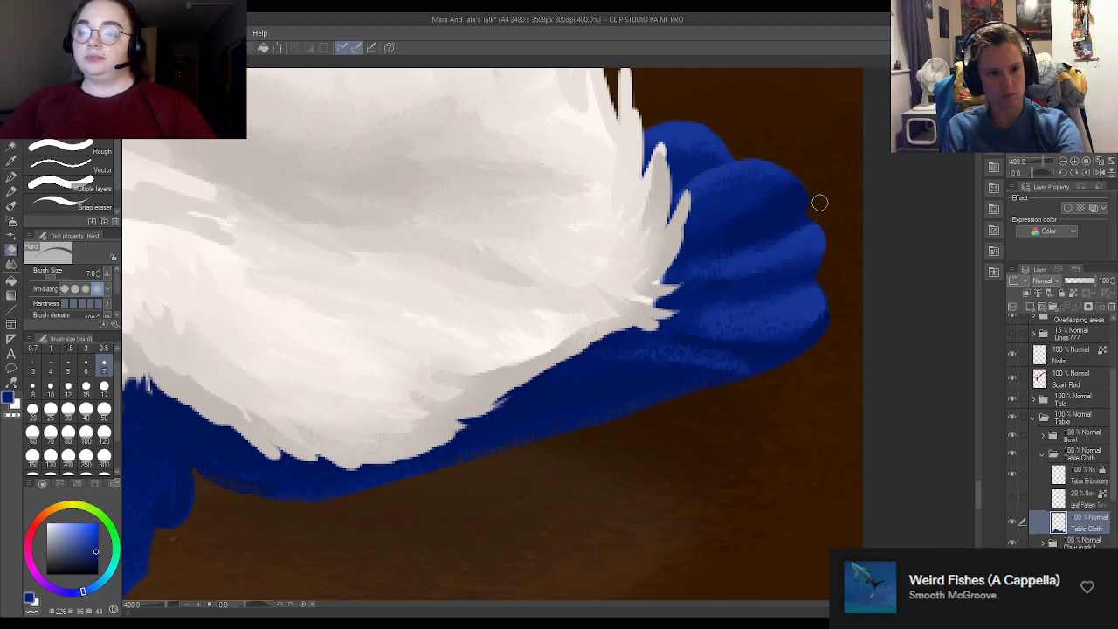
pyautogui.press('b')
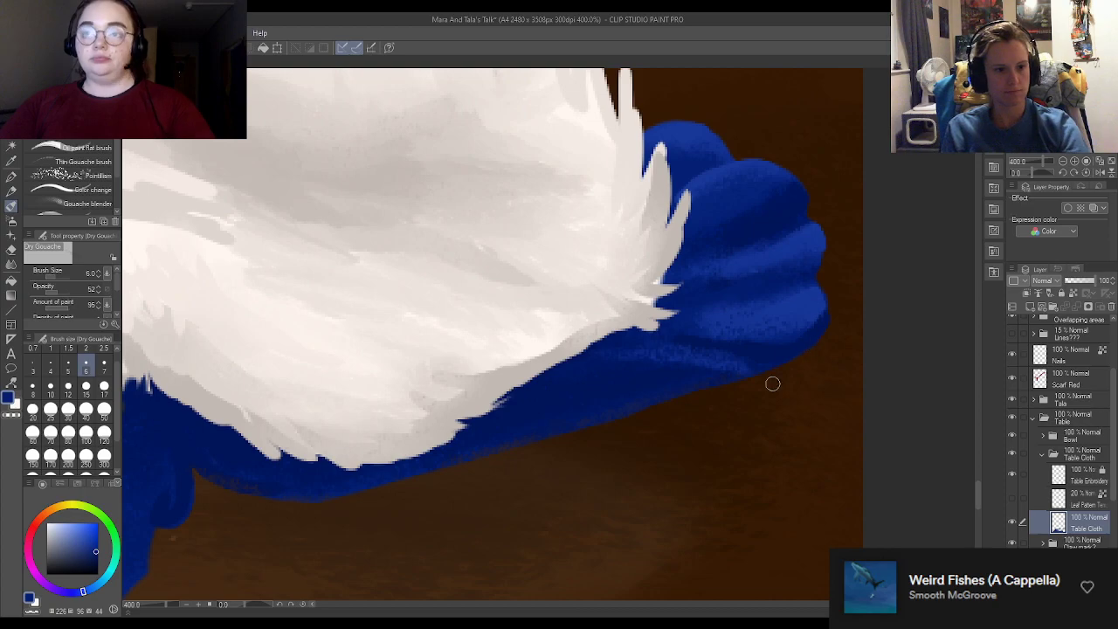
pyautogui.scroll(-6, 711, 362)
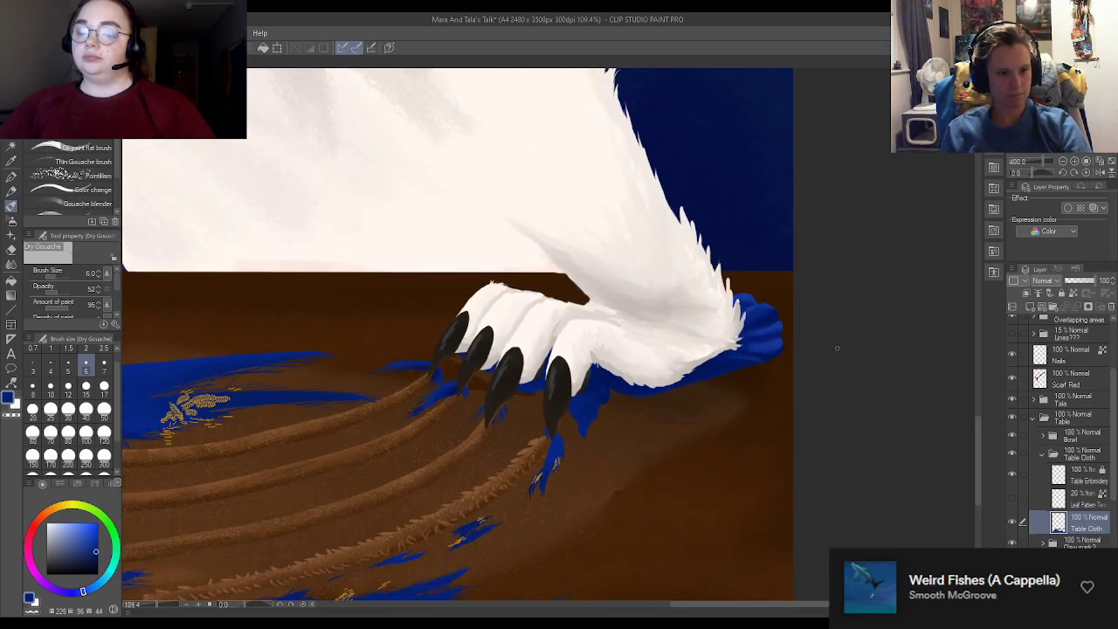
pyautogui.scroll(-2, 773, 323)
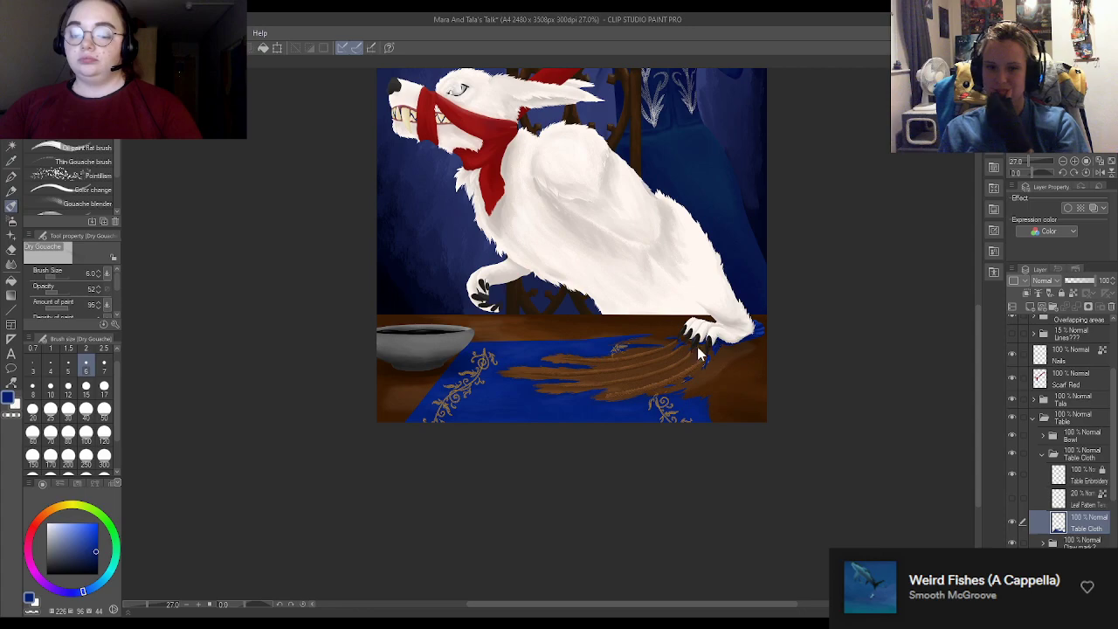
# Step: Highlight the folds of the torn cloth beside the fourth claw in lighter blue with the size 6 Dry Gouache brush
pyautogui.scroll(4, 699, 354)
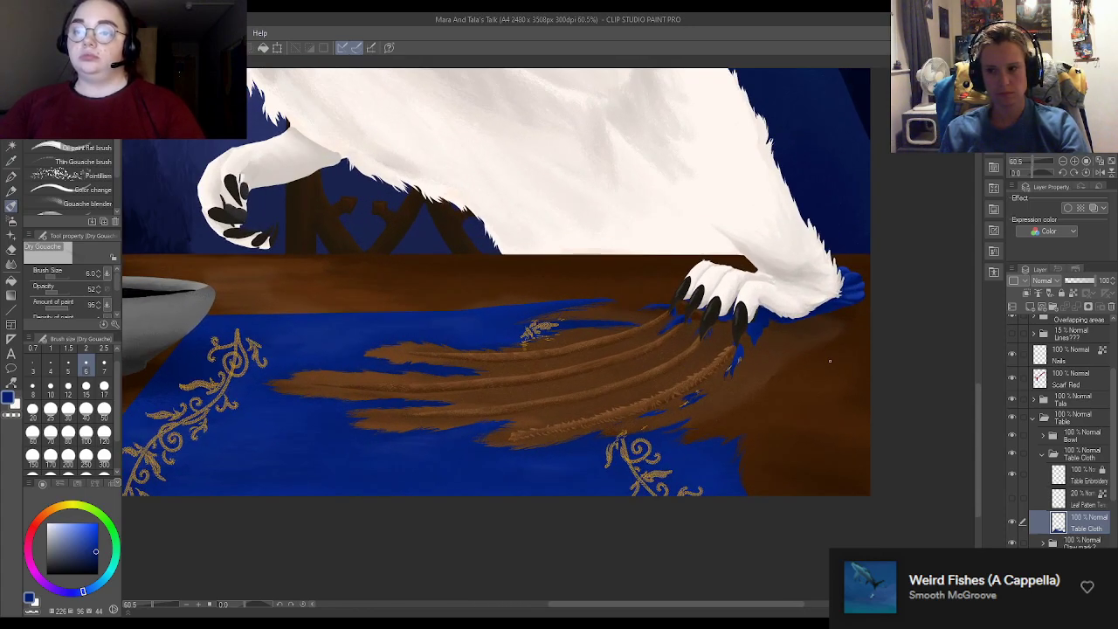
pyautogui.scroll(5, 840, 325)
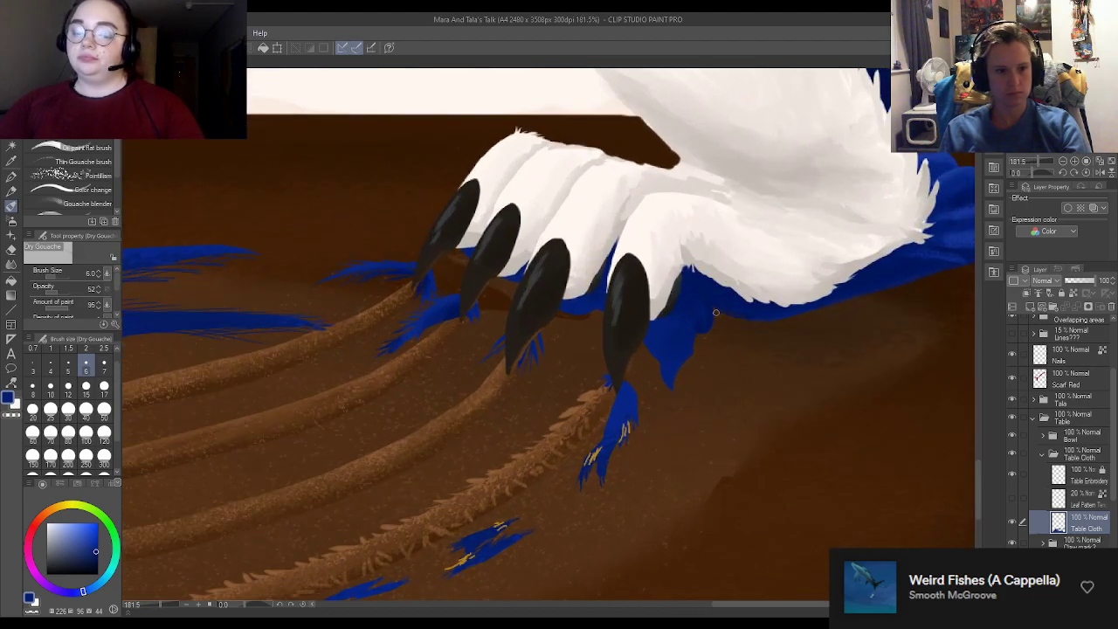
pyautogui.scroll(-4, 892, 243)
pyautogui.scroll(2, 823, 278)
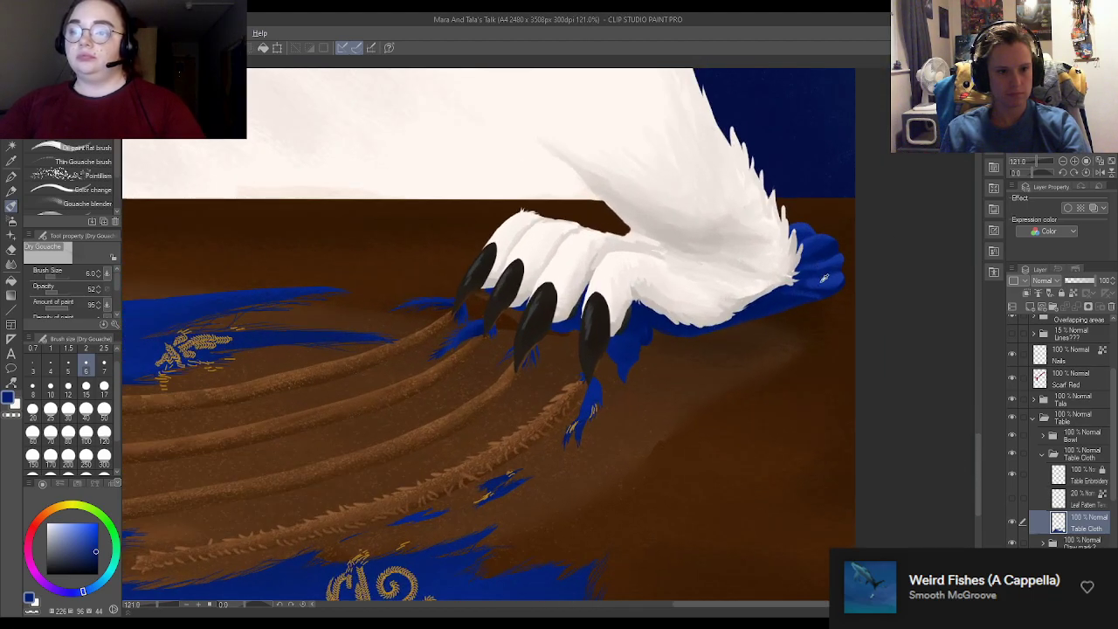
pyautogui.scroll(5, 834, 278)
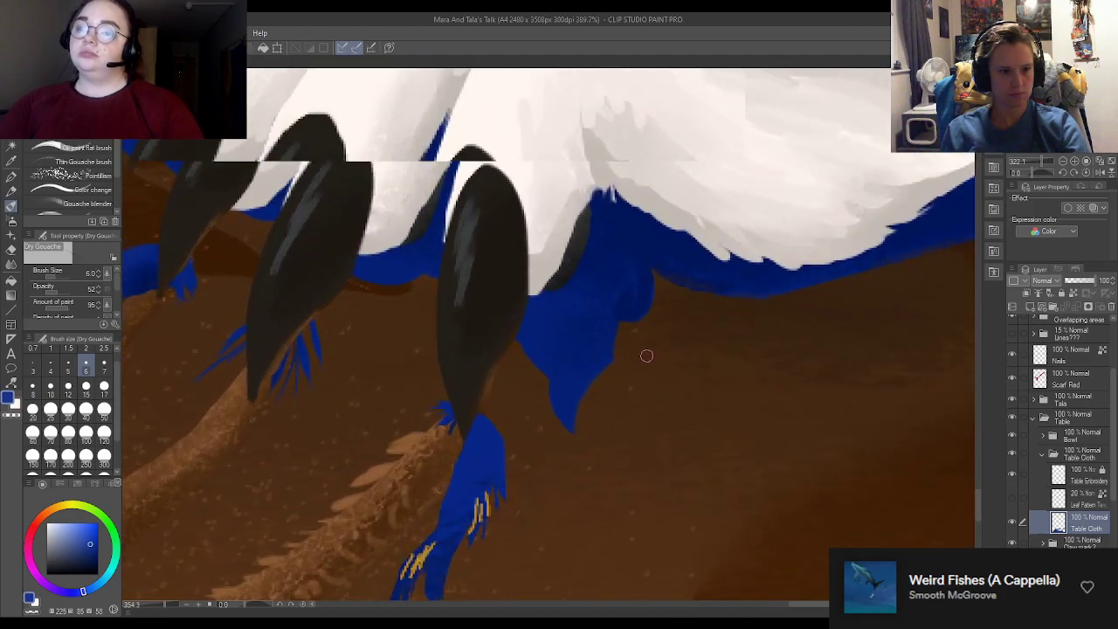
pyautogui.moveTo(607, 332); pyautogui.dragTo(603, 302)
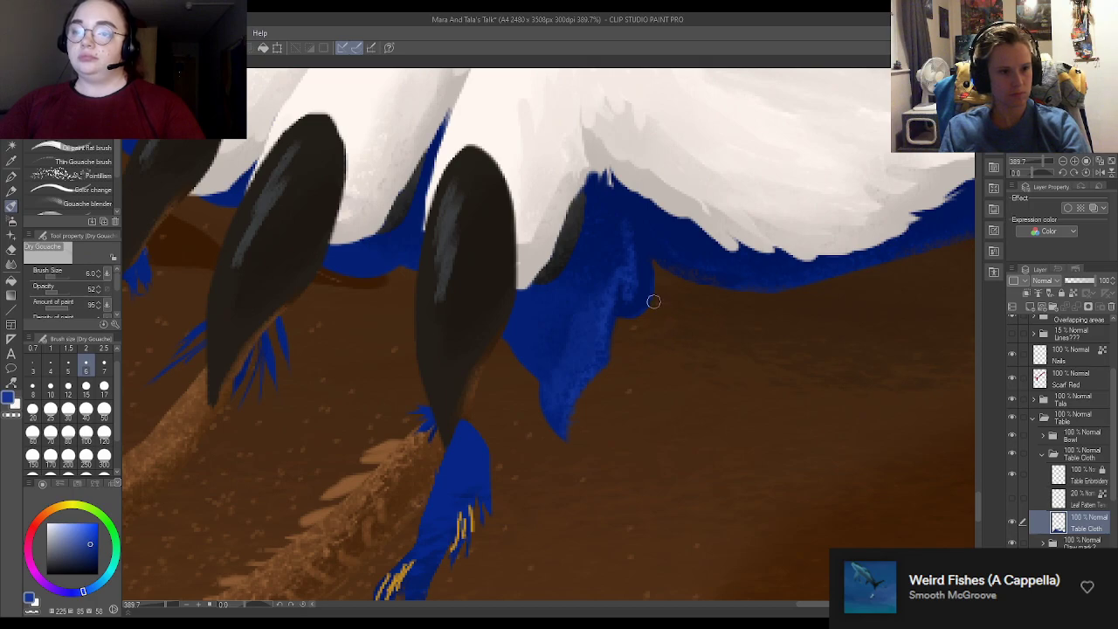
# Step: Shade the cloth around the fold beside the fourth claw with dark blues sampled from the cloth, using the size 6 Dry Gouache brush
pyautogui.keyDown('alt'); pyautogui.click(668, 233); pyautogui.keyUp('alt')
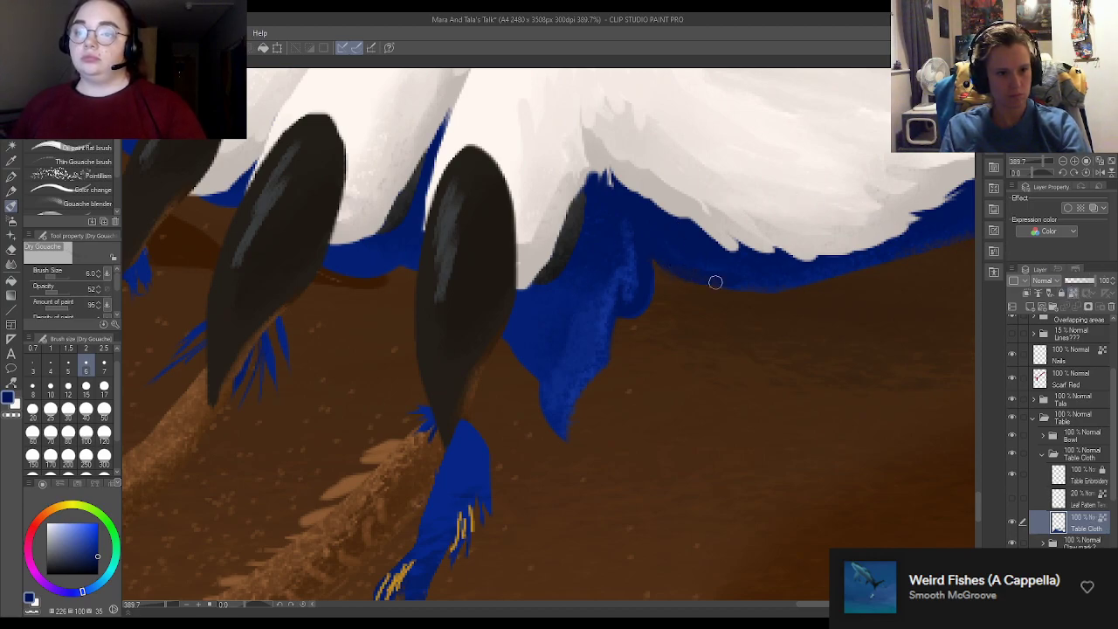
pyautogui.keyDown('alt'); pyautogui.click(534, 305); pyautogui.keyUp('alt')
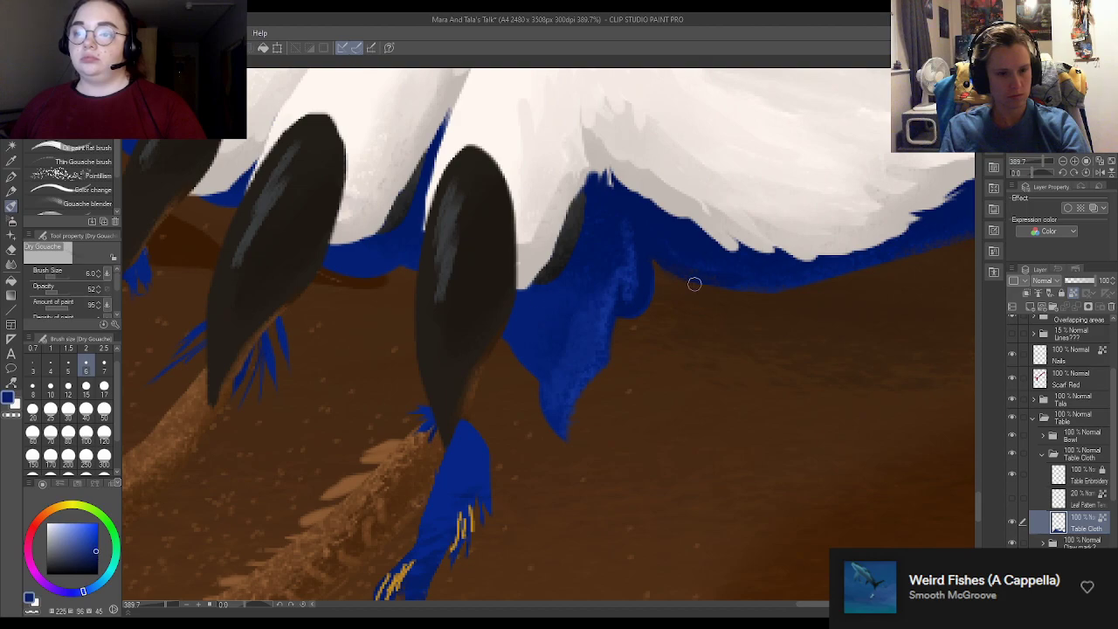
pyautogui.keyDown('alt'); pyautogui.click(650, 272); pyautogui.keyUp('alt')
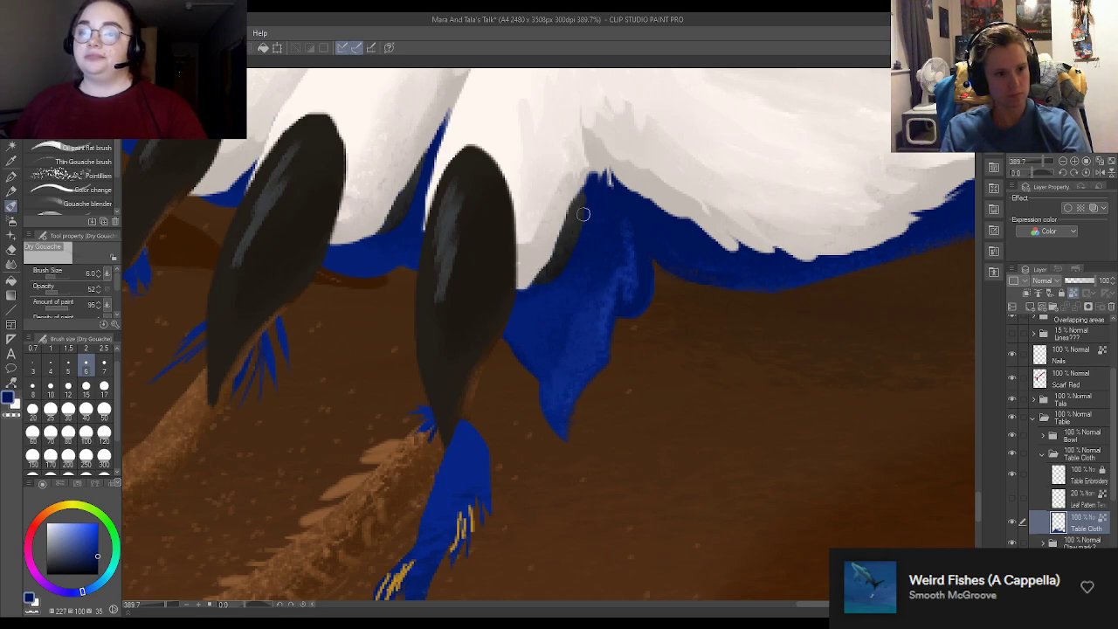
# Step: Paint lighter blue fold highlights along the cloth strip beneath the heel, blending them with dark and mid blues sampled from the cloth
pyautogui.scroll(-6, 644, 274)
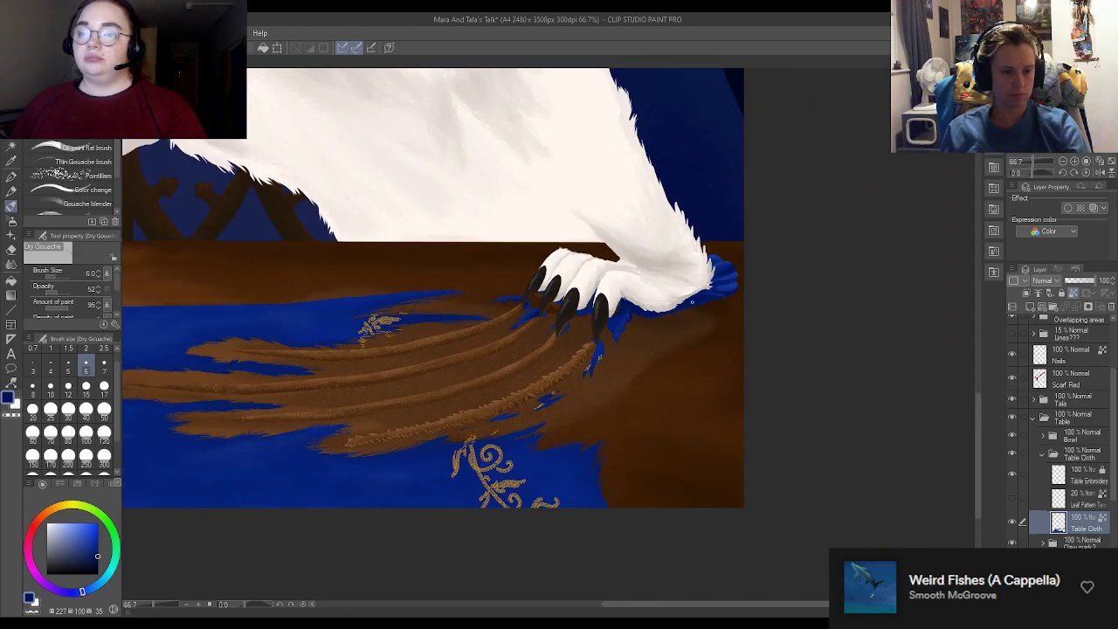
pyautogui.scroll(6, 692, 302)
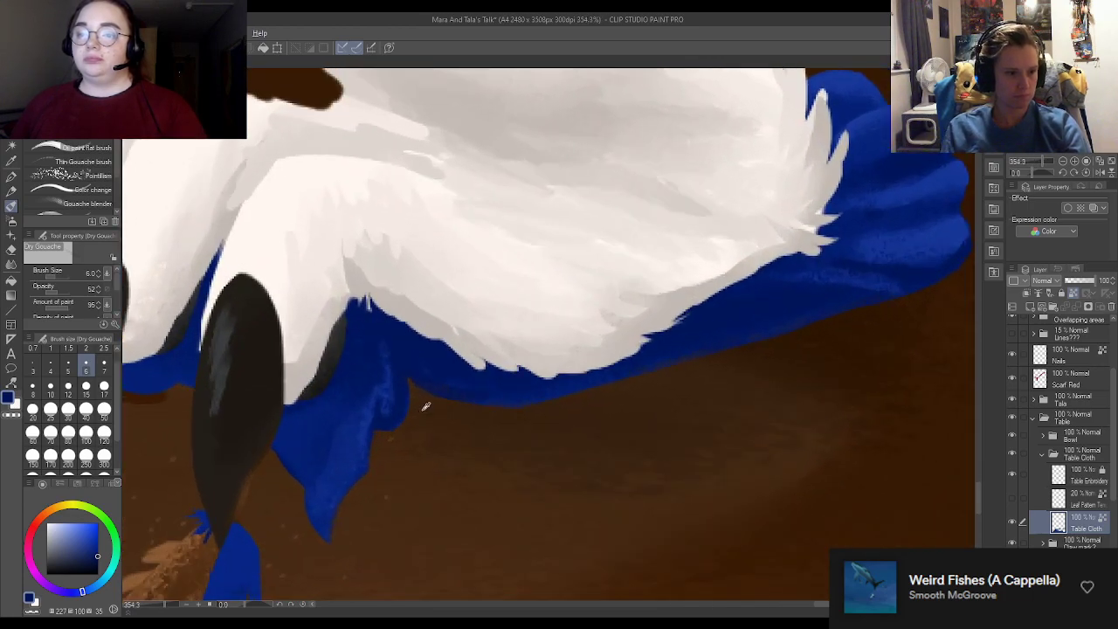
pyautogui.keyDown('alt'); pyautogui.click(958, 227); pyautogui.keyUp('alt')
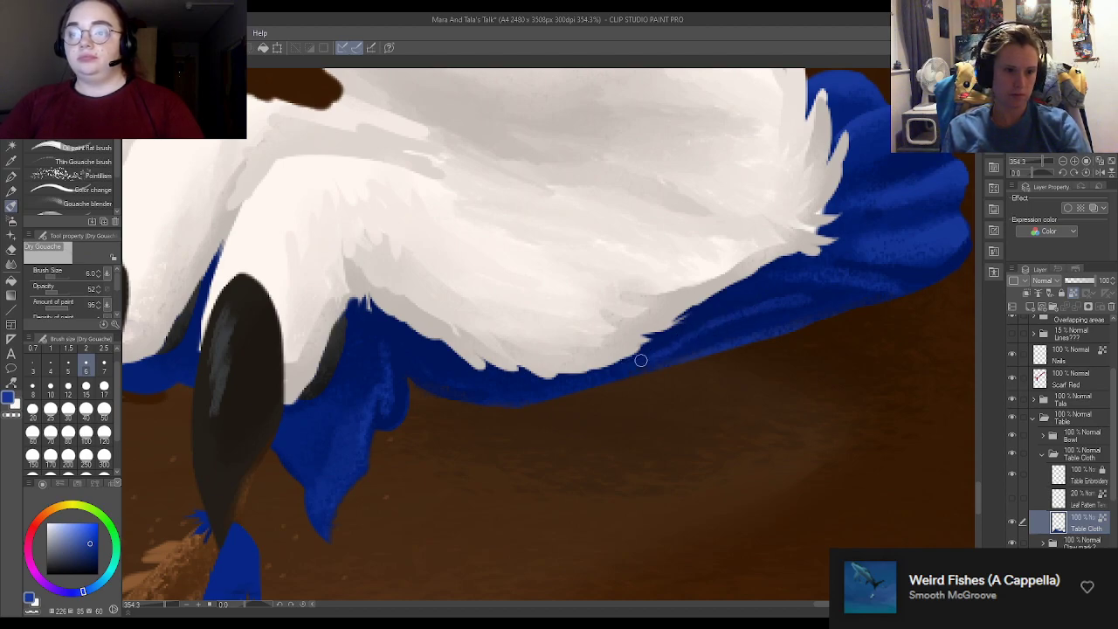
pyautogui.keyDown('alt'); pyautogui.click(728, 328); pyautogui.keyUp('alt')
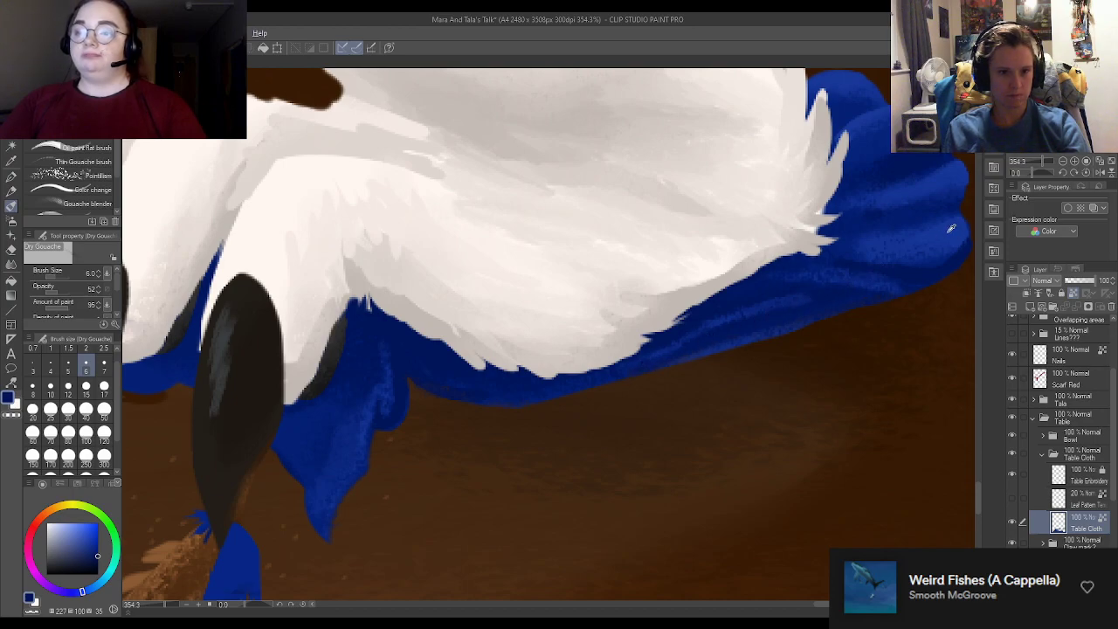
pyautogui.keyDown('alt'); pyautogui.click(797, 294); pyautogui.keyUp('alt')
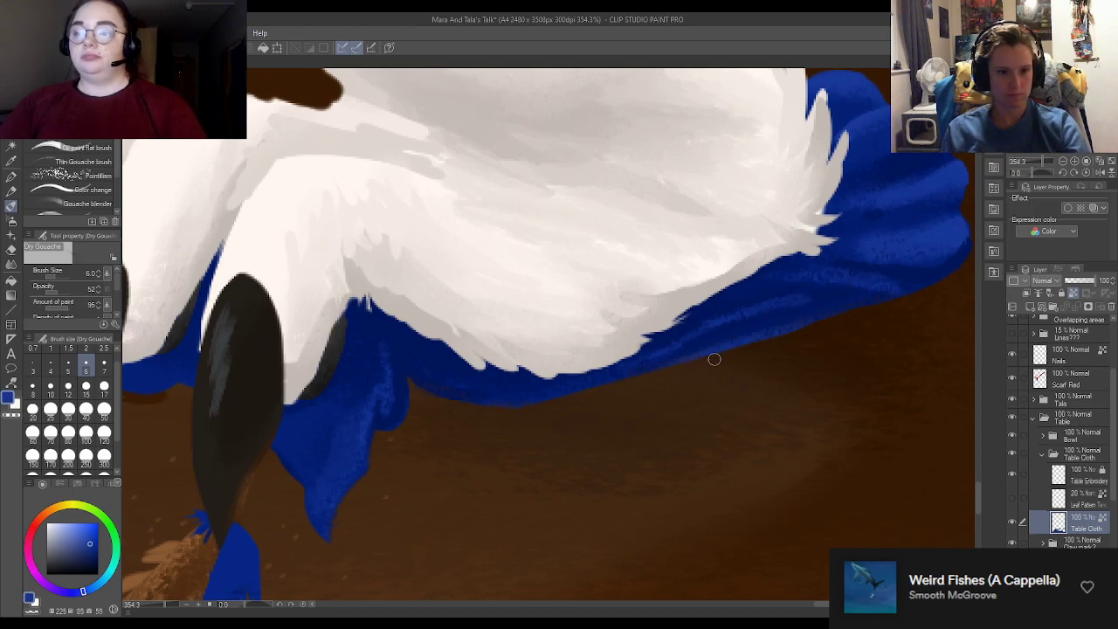
# Step: Blend the shadows and highlights of the bunched folds behind the heel, alternating dark and lighter blues sampled from the cloth
pyautogui.scroll(-3, 726, 350)
pyautogui.scroll(4, 837, 299)
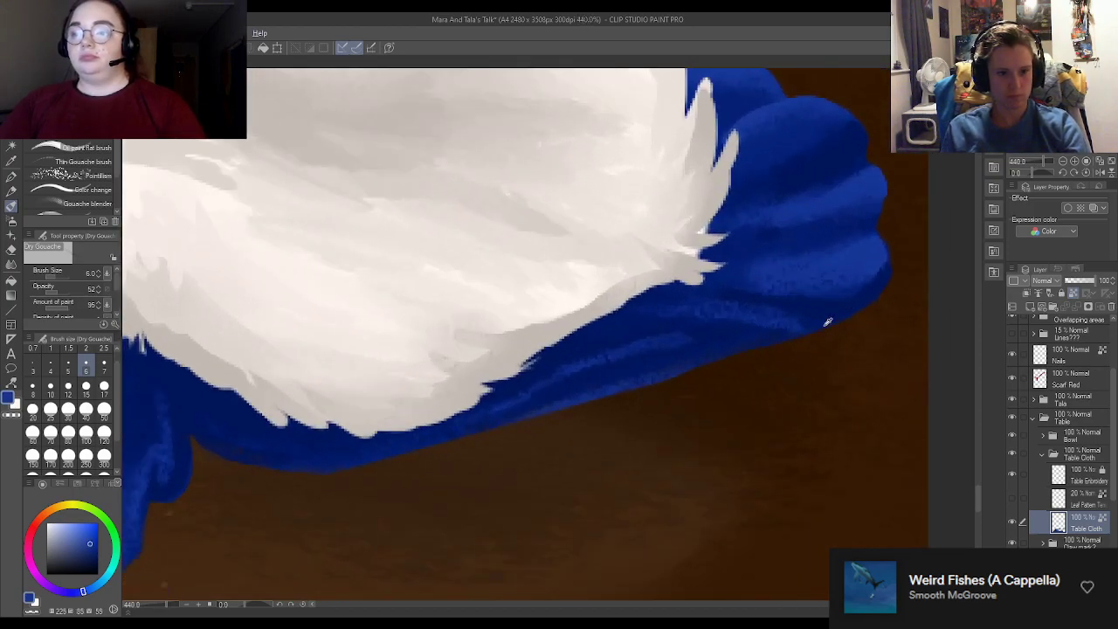
pyautogui.keyDown('alt'); pyautogui.click(827, 323); pyautogui.keyUp('alt')
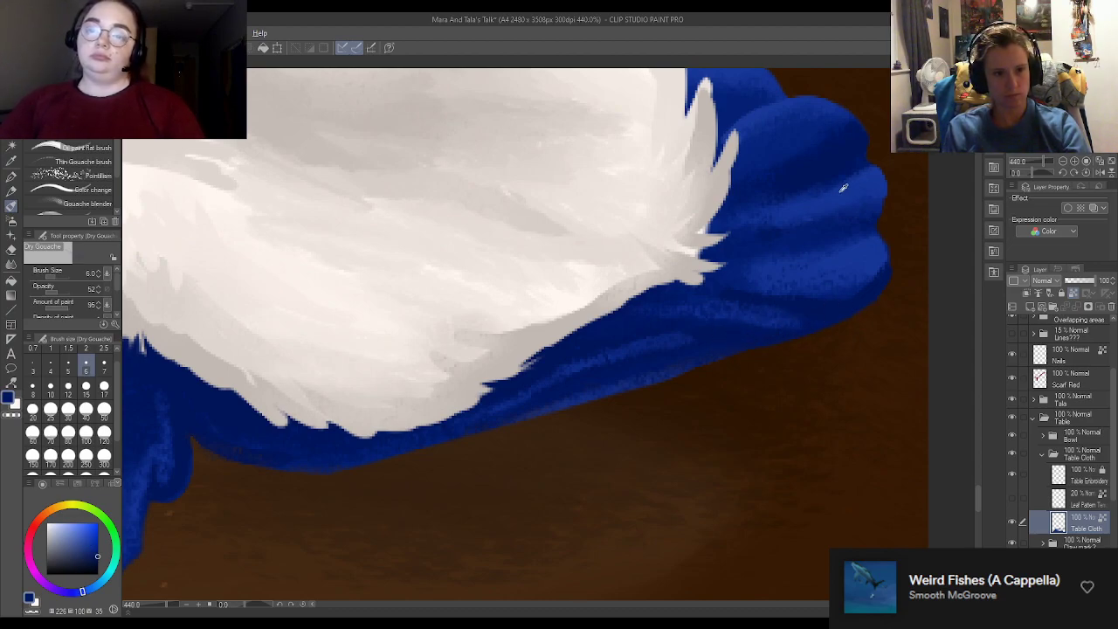
pyautogui.keyDown('alt'); pyautogui.click(738, 272); pyautogui.keyUp('alt')
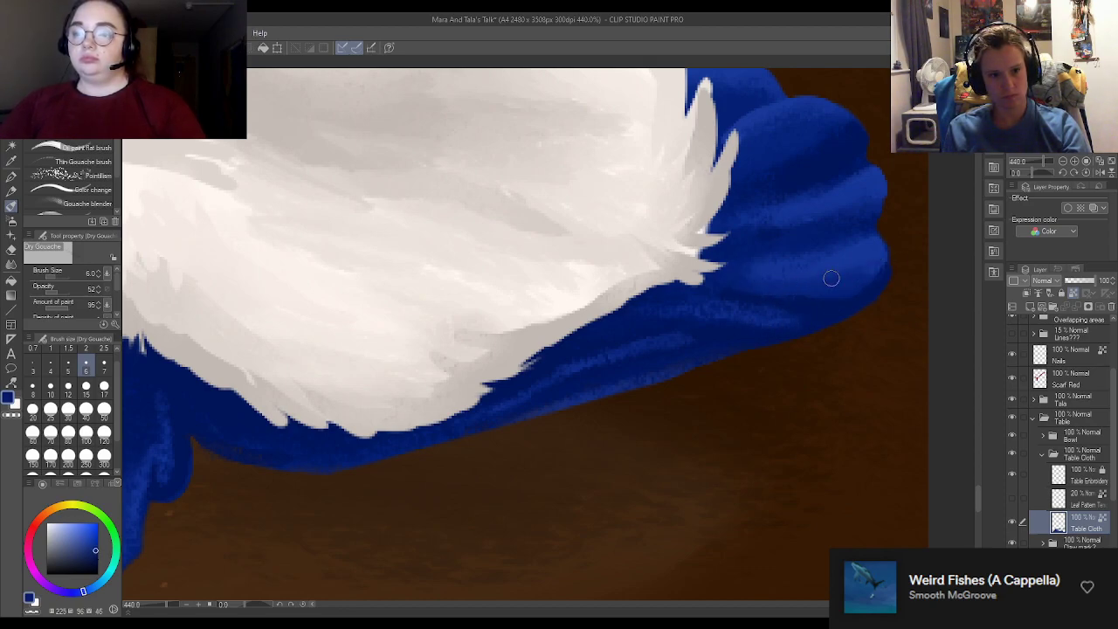
pyautogui.keyDown('alt'); pyautogui.click(863, 249); pyautogui.keyUp('alt')
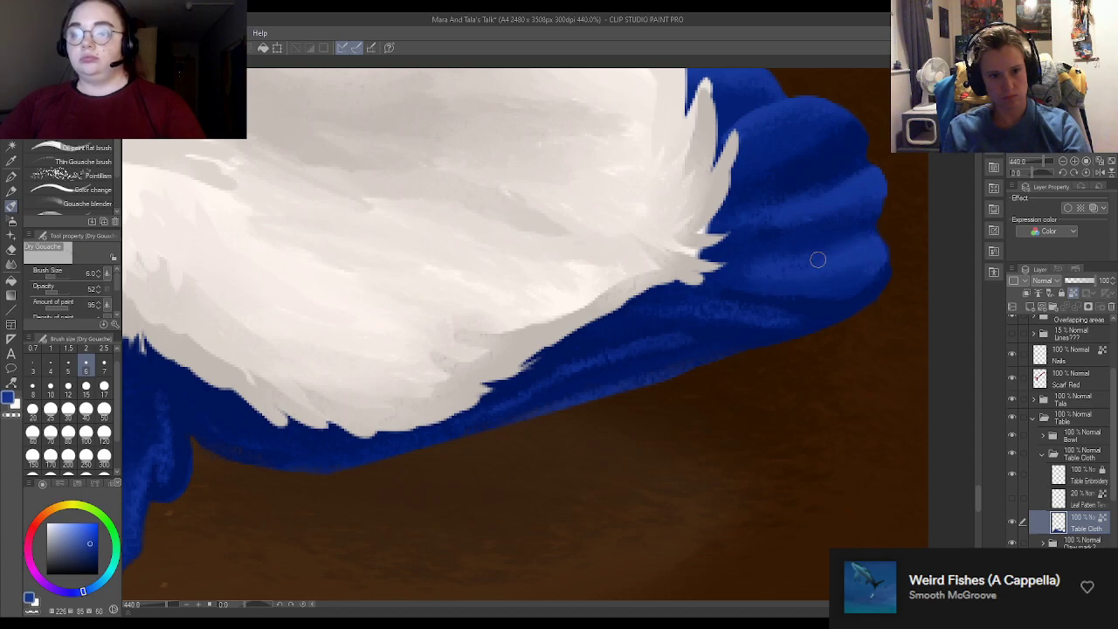
pyautogui.keyDown('alt'); pyautogui.click(865, 203); pyautogui.keyUp('alt')
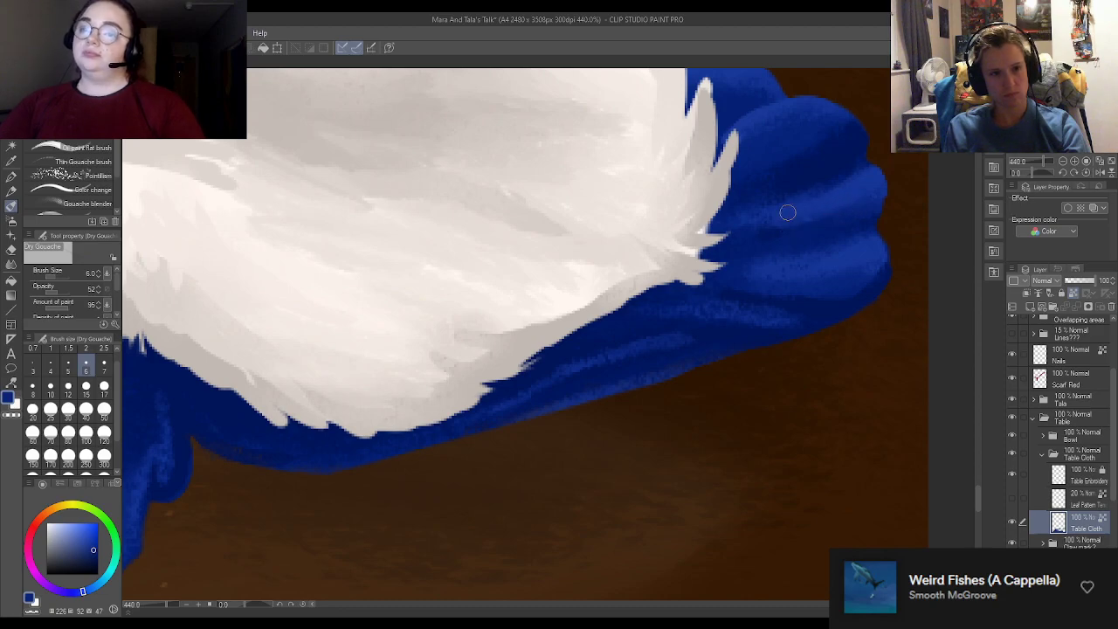
pyautogui.keyDown('alt'); pyautogui.click(843, 191); pyautogui.keyUp('alt')
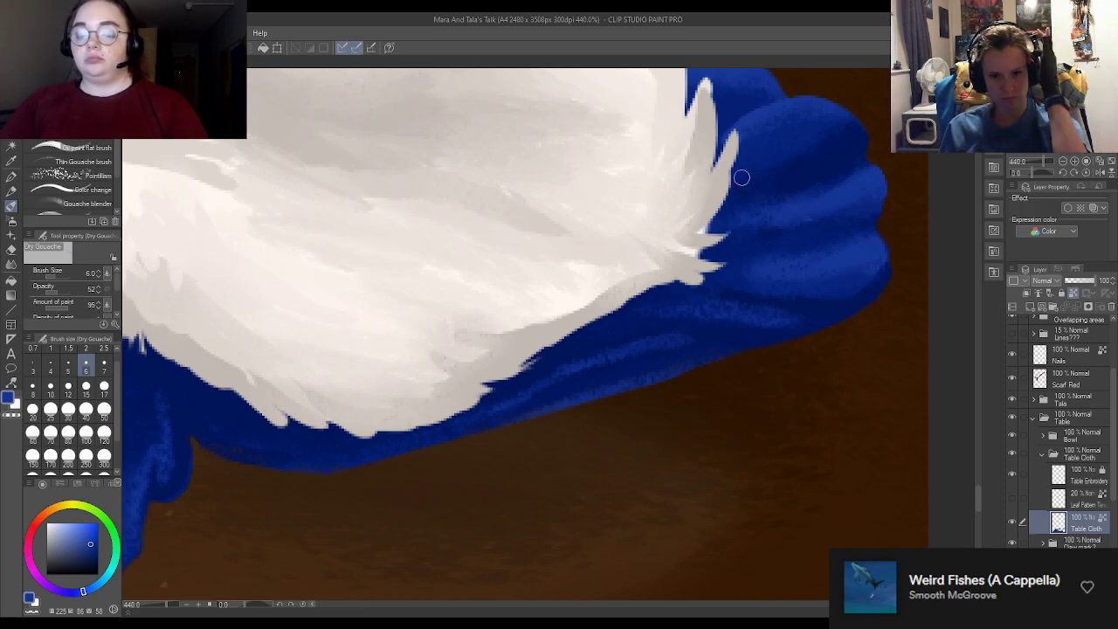
# Step: Touch up the cloth folds beside the heel's fur tufts with lighter blue, using the size 6 Dry Gouache brush
pyautogui.scroll(-10, 739, 177)
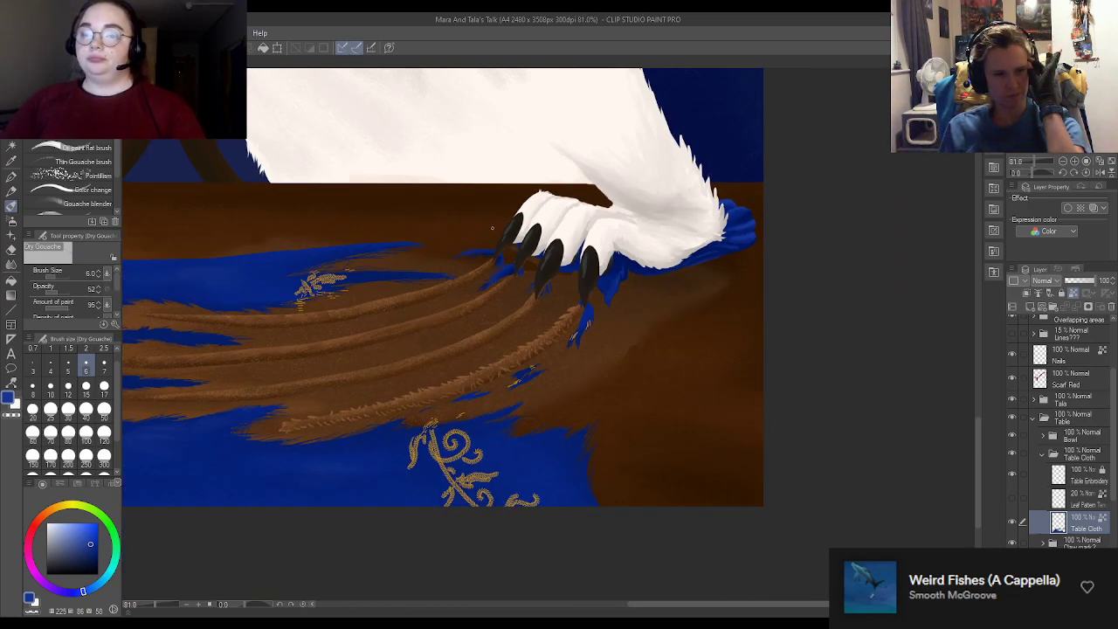
pyautogui.scroll(10, 863, 341)
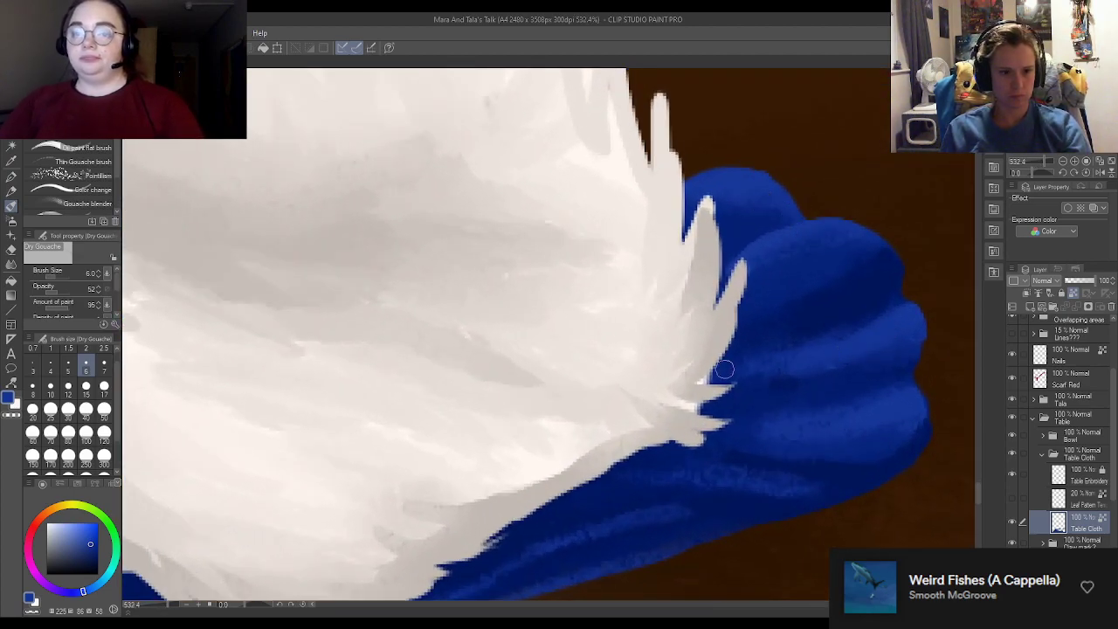
pyautogui.moveTo(724, 370); pyautogui.dragTo(743, 365)
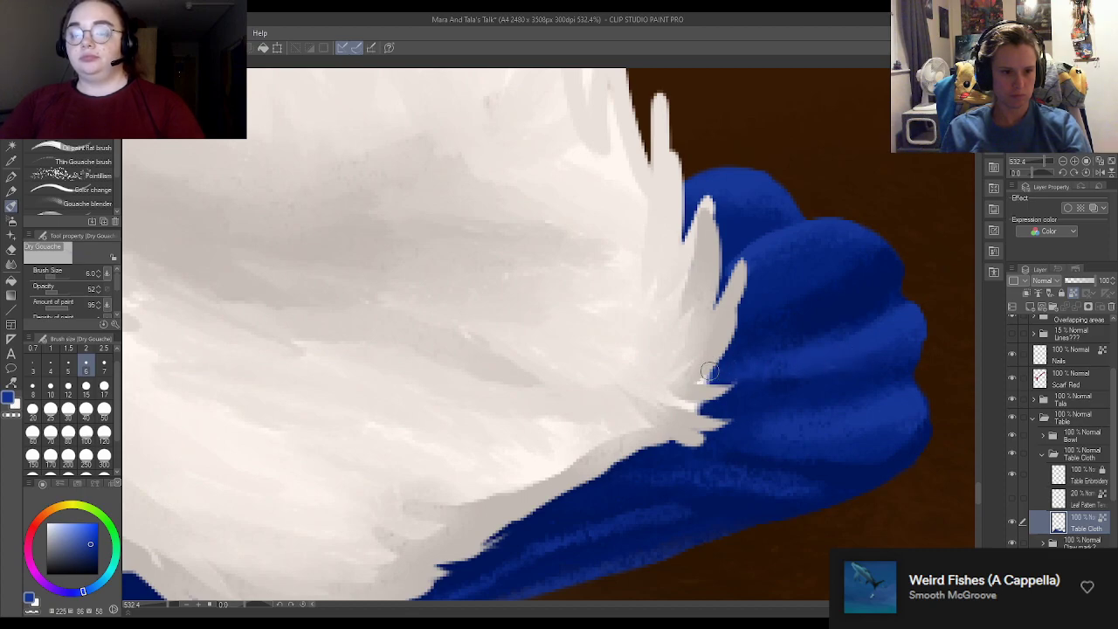
pyautogui.keyDown('alt'); pyautogui.click(783, 232); pyautogui.keyUp('alt')
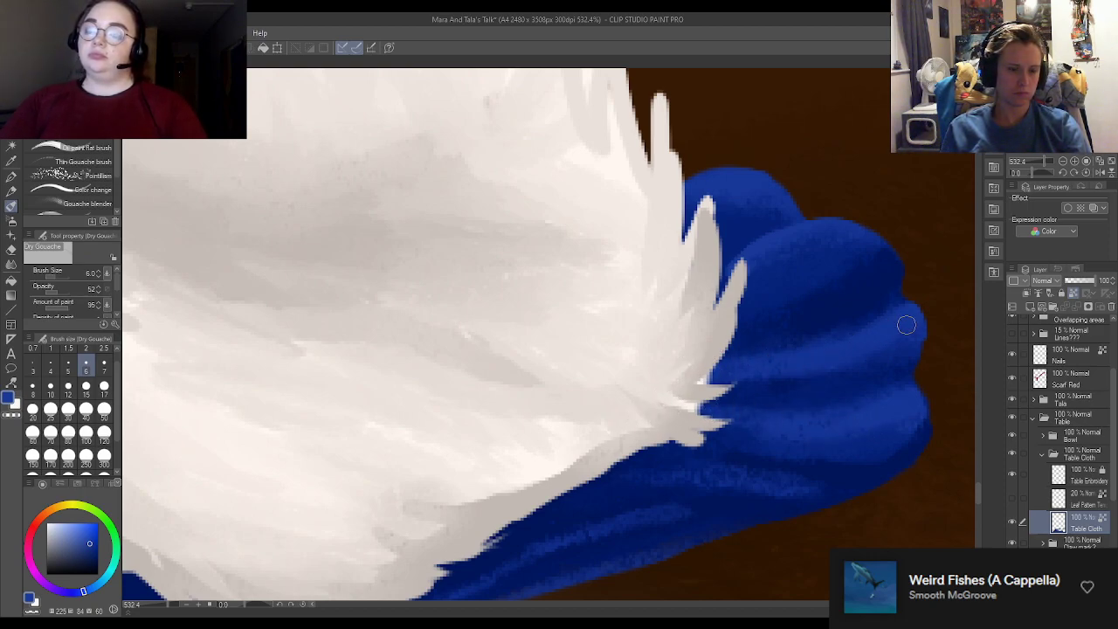
# Step: Unlock the Table Cloth layer's transparent pixels and draw frayed blue threads on the torn piece beside the fourth claw with the G-pen at size 2.5
pyautogui.scroll(-8, 741, 358)
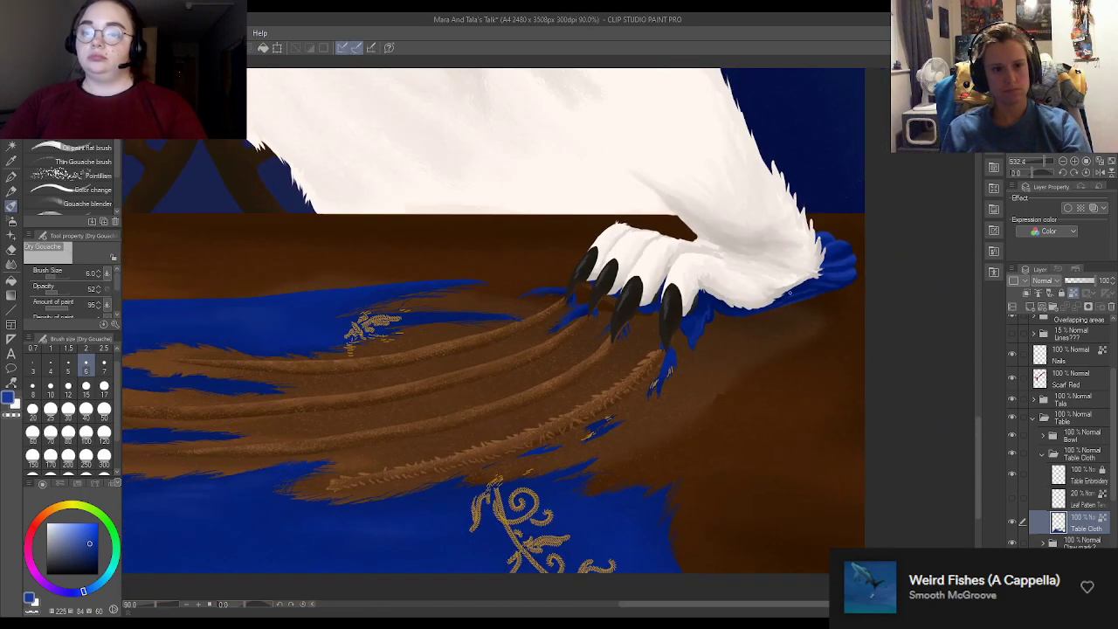
pyautogui.scroll(-3, 732, 306)
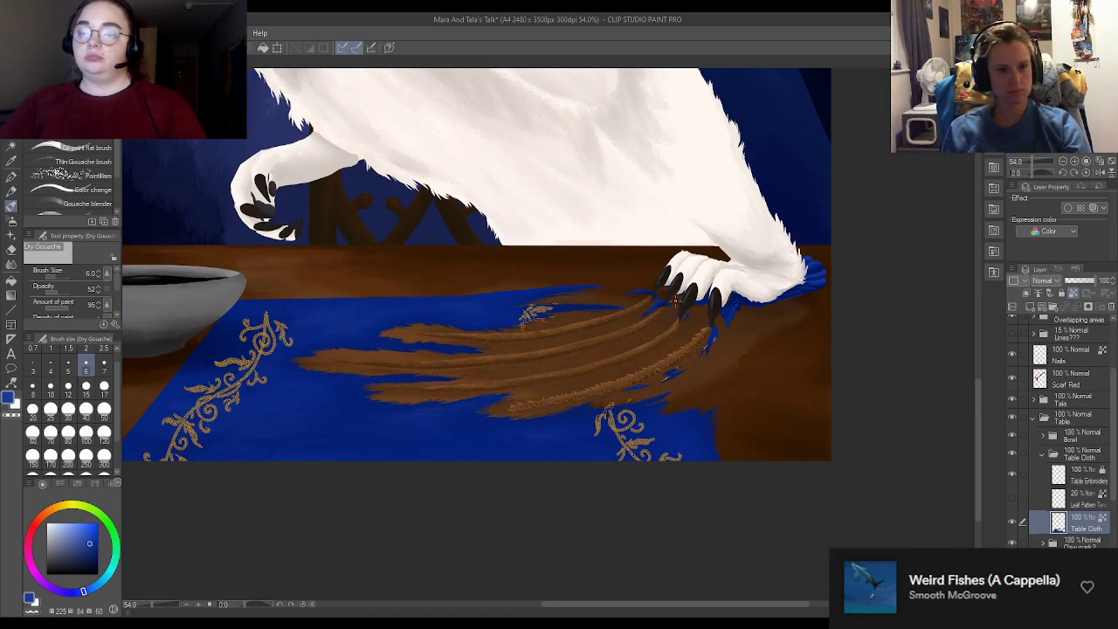
pyautogui.scroll(3, 782, 304)
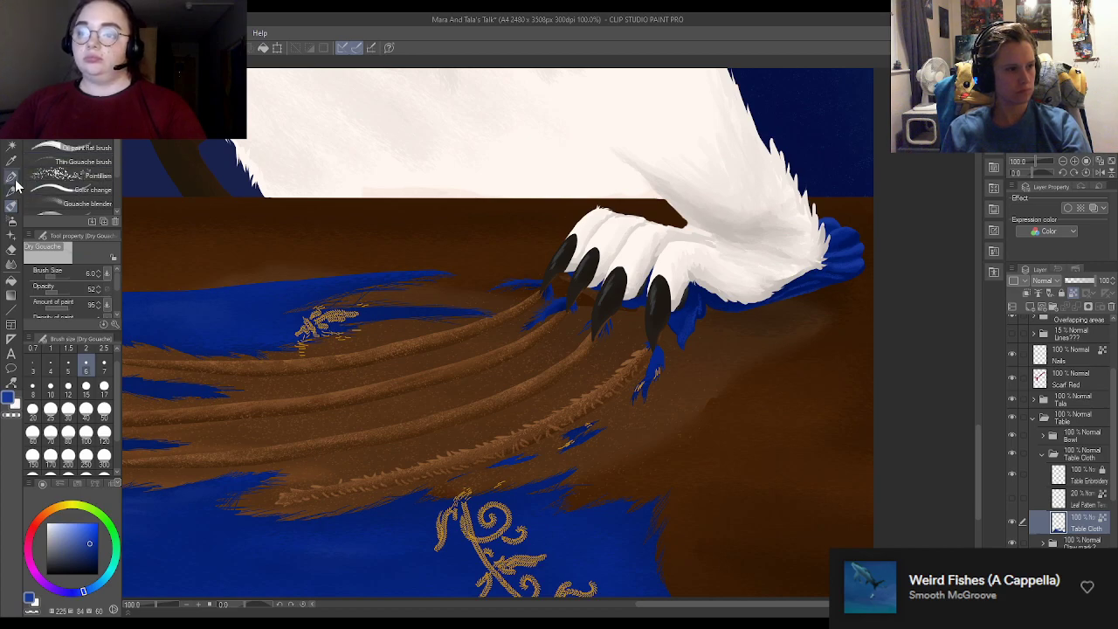
pyautogui.click(12, 178)
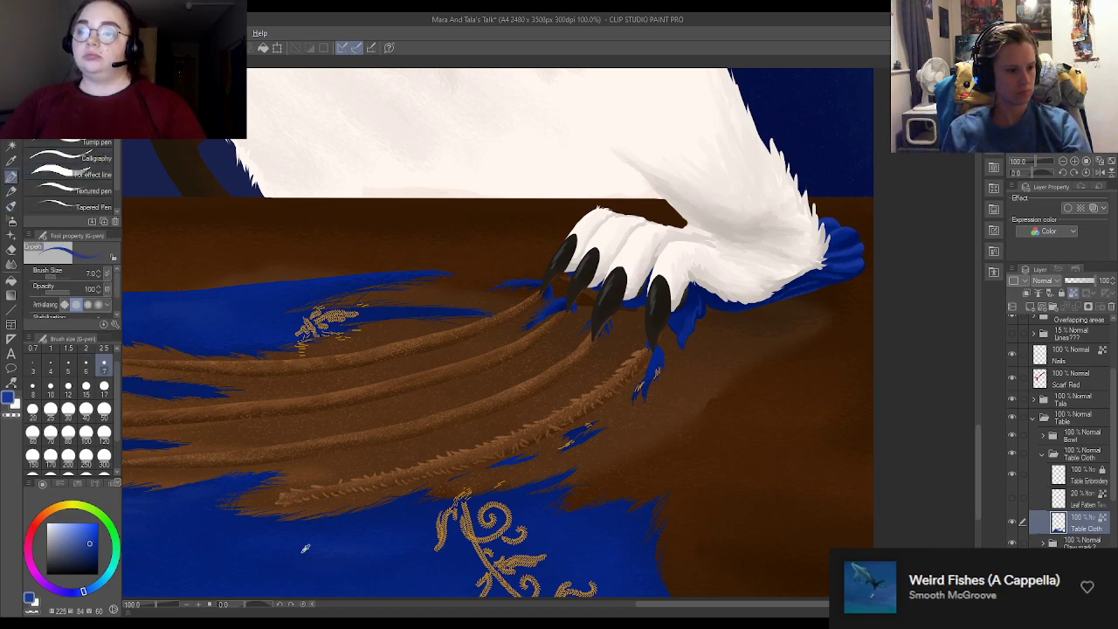
pyautogui.scroll(4, 810, 307)
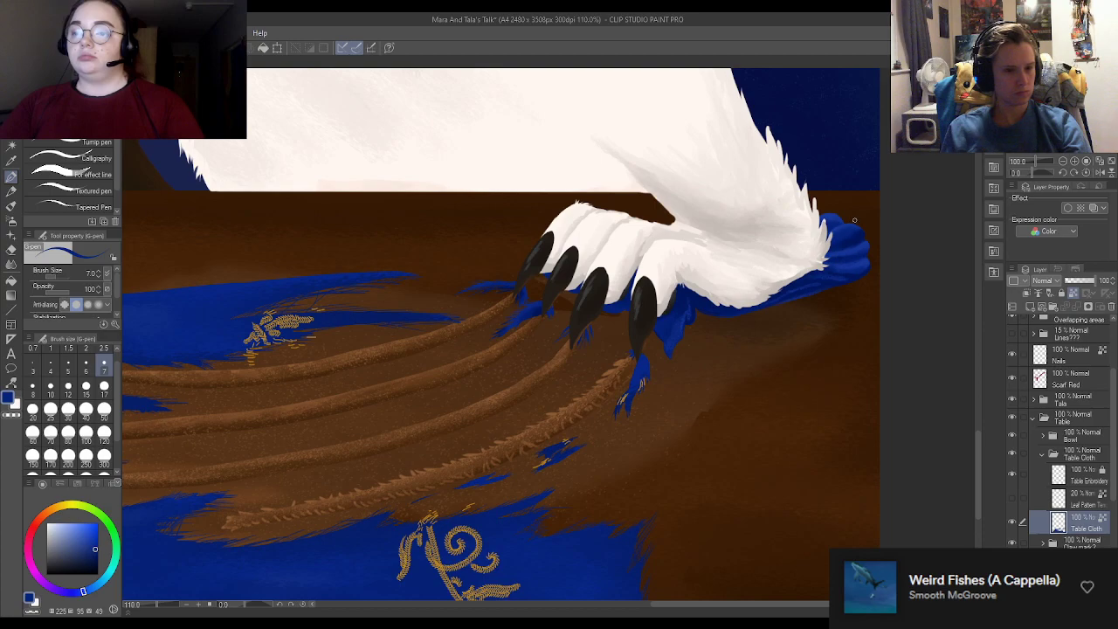
pyautogui.scroll(1, 609, 426)
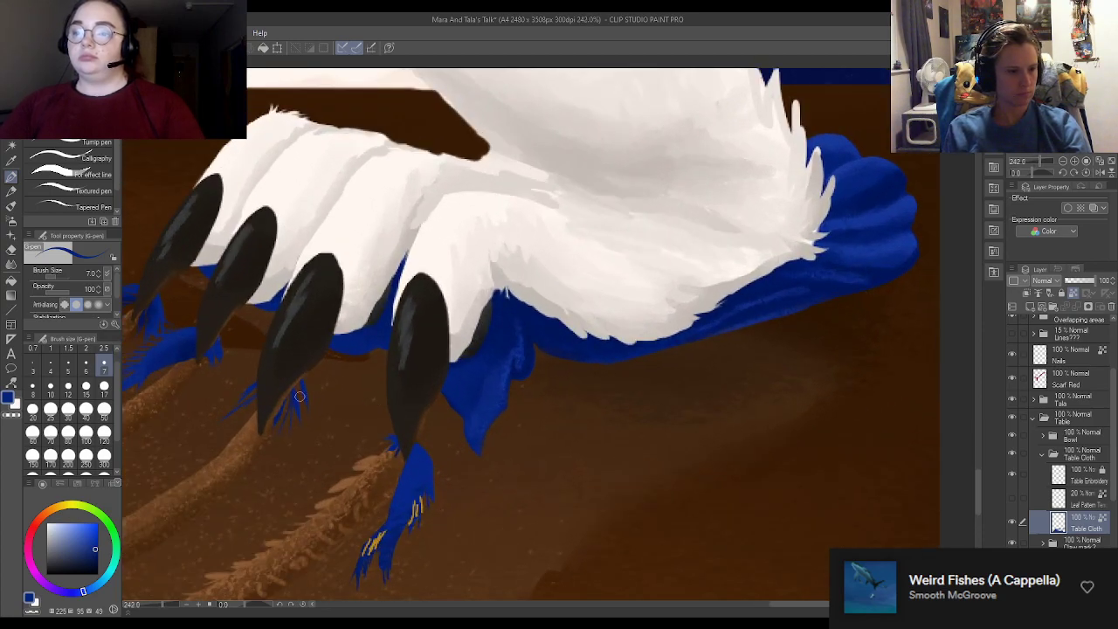
pyautogui.click(103, 348)
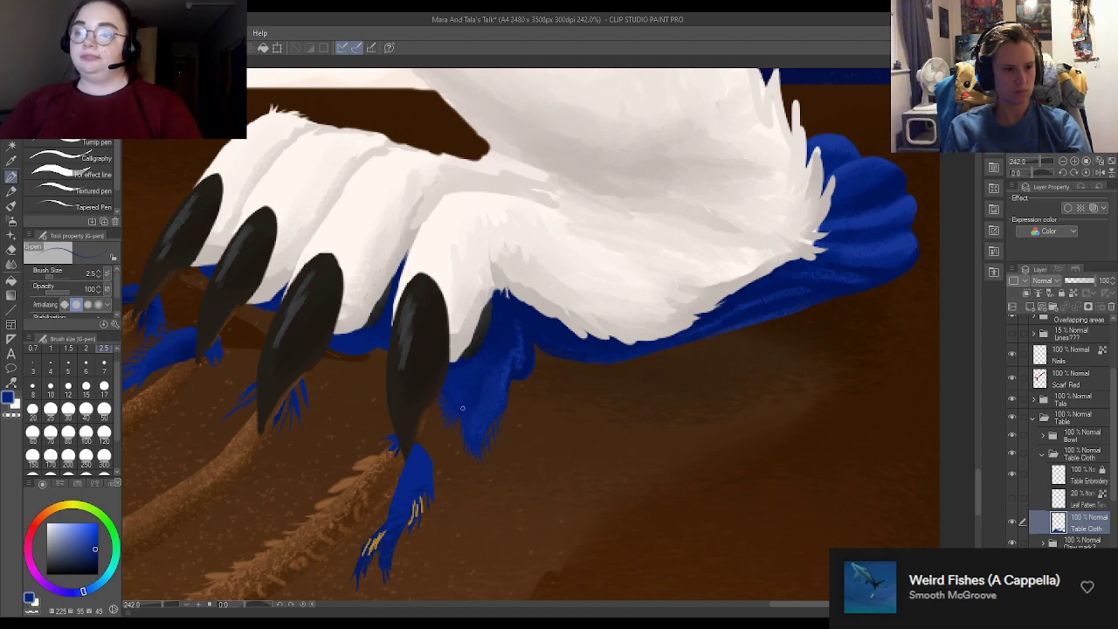
# Step: Draw frayed blue threads along the cloth edges between the second, third and fourth claws with the size 2.5 G-pen
pyautogui.scroll(-6, 465, 409)
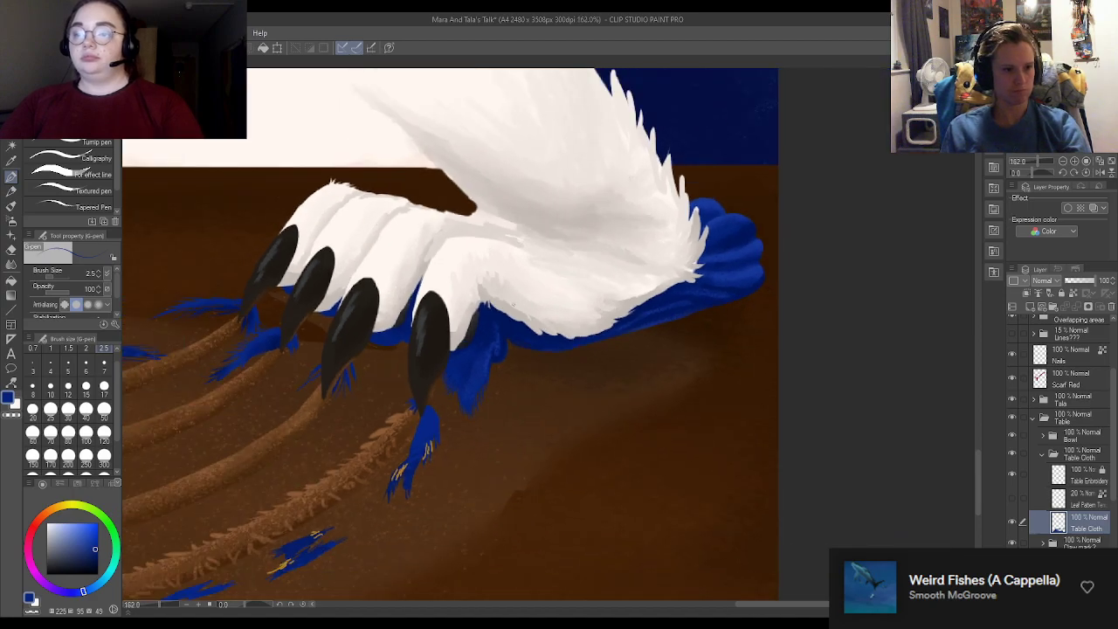
pyautogui.scroll(7, 479, 339)
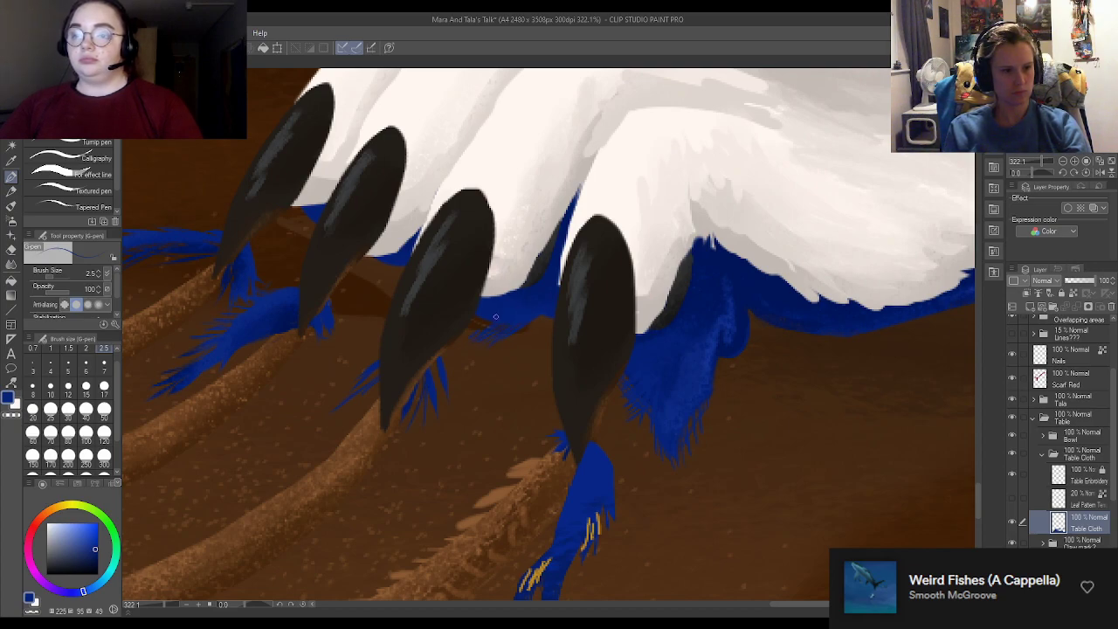
pyautogui.moveTo(518, 297)
pyautogui.mouseDown()
pyautogui.moveTo(458, 332)
pyautogui.moveTo(475, 339)
pyautogui.mouseUp()
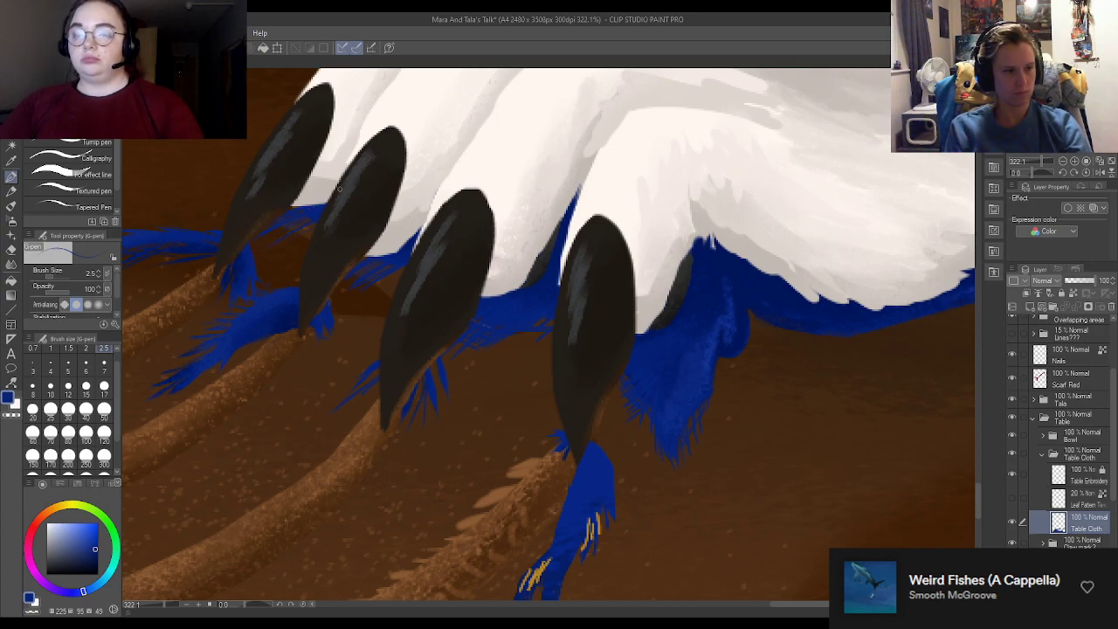
# Step: Extend the blue fringe below the third claw with thin curved threads reaching toward the fourth claw, using the size 2.5 G-pen
pyautogui.scroll(-7, 651, 350)
pyautogui.scroll(-3, 651, 350)
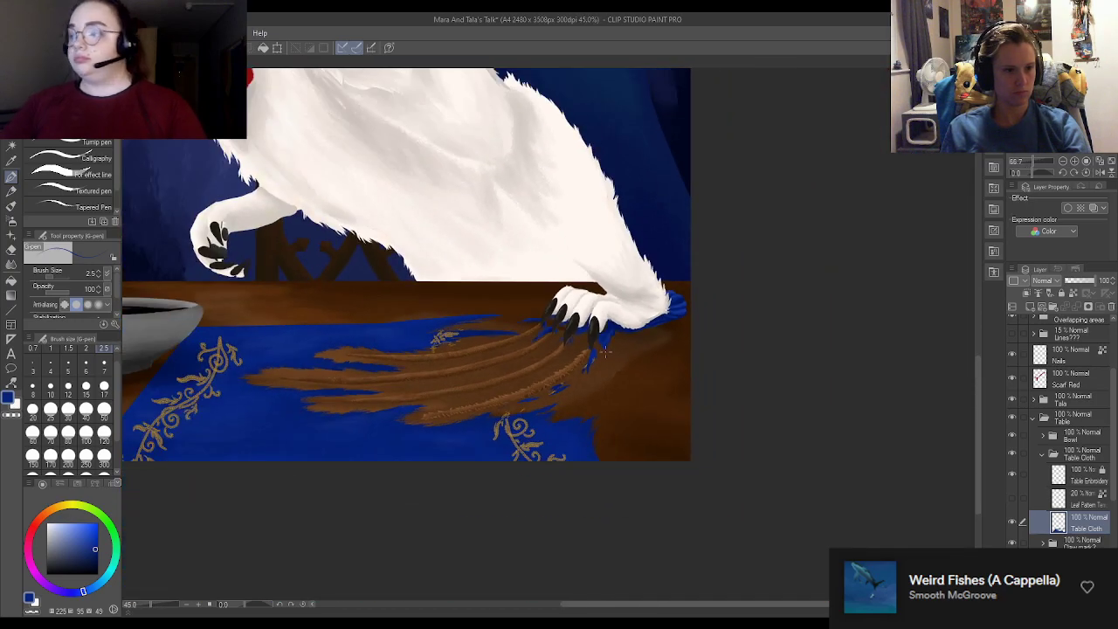
pyautogui.scroll(4, 568, 310)
pyautogui.scroll(6, 568, 310)
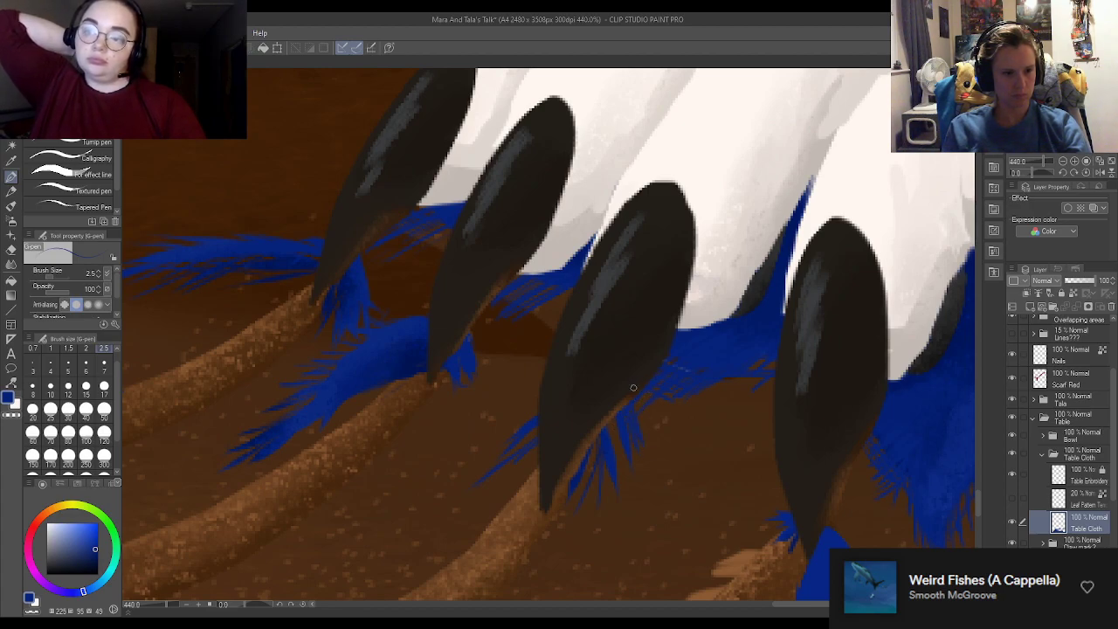
pyautogui.moveTo(634, 410)
pyautogui.mouseDown()
pyautogui.moveTo(674, 438)
pyautogui.moveTo(692, 408)
pyautogui.moveTo(675, 368)
pyautogui.moveTo(671, 379)
pyautogui.moveTo(648, 377)
pyautogui.moveTo(693, 447)
pyautogui.moveTo(654, 380)
pyautogui.moveTo(657, 485)
pyautogui.moveTo(688, 382)
pyautogui.moveTo(691, 442)
pyautogui.mouseUp()
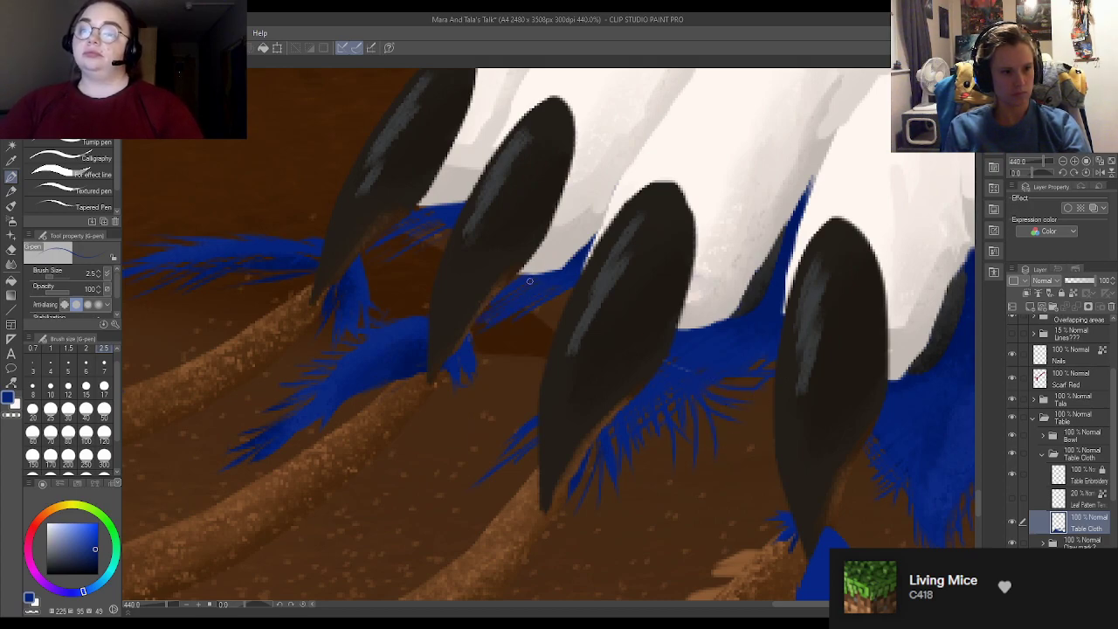
# Step: Fill the gaps between the first, second and third claws with thin frayed blue threads, using the size 2.5 G-pen
pyautogui.moveTo(567, 293); pyautogui.dragTo(512, 366)
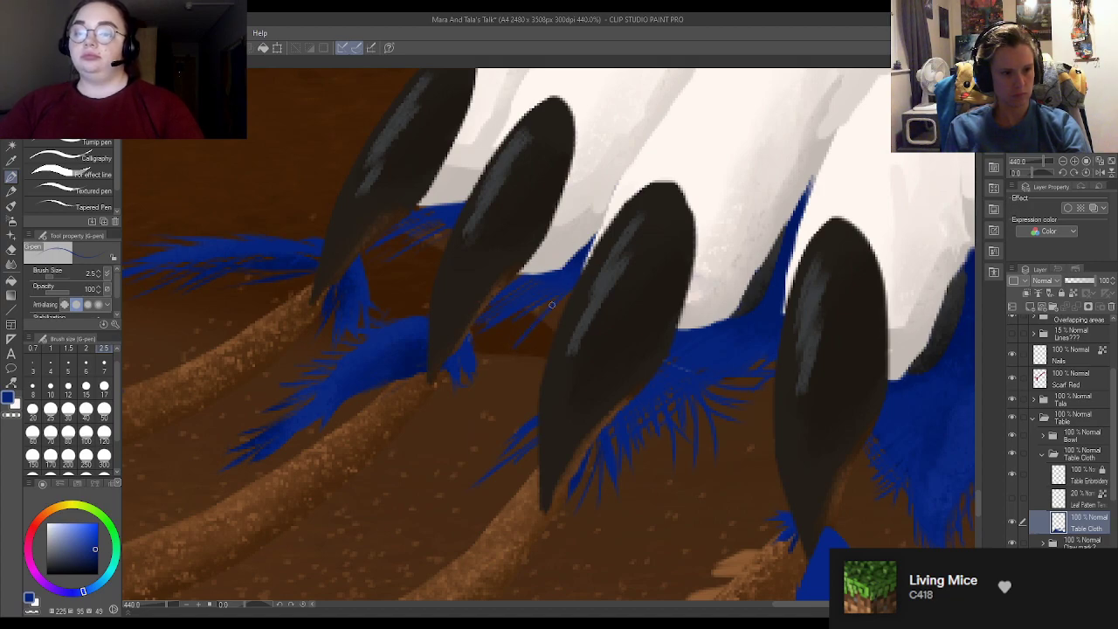
pyautogui.moveTo(566, 307)
pyautogui.mouseDown()
pyautogui.moveTo(499, 386)
pyautogui.moveTo(547, 362)
pyautogui.moveTo(577, 311)
pyautogui.mouseUp()
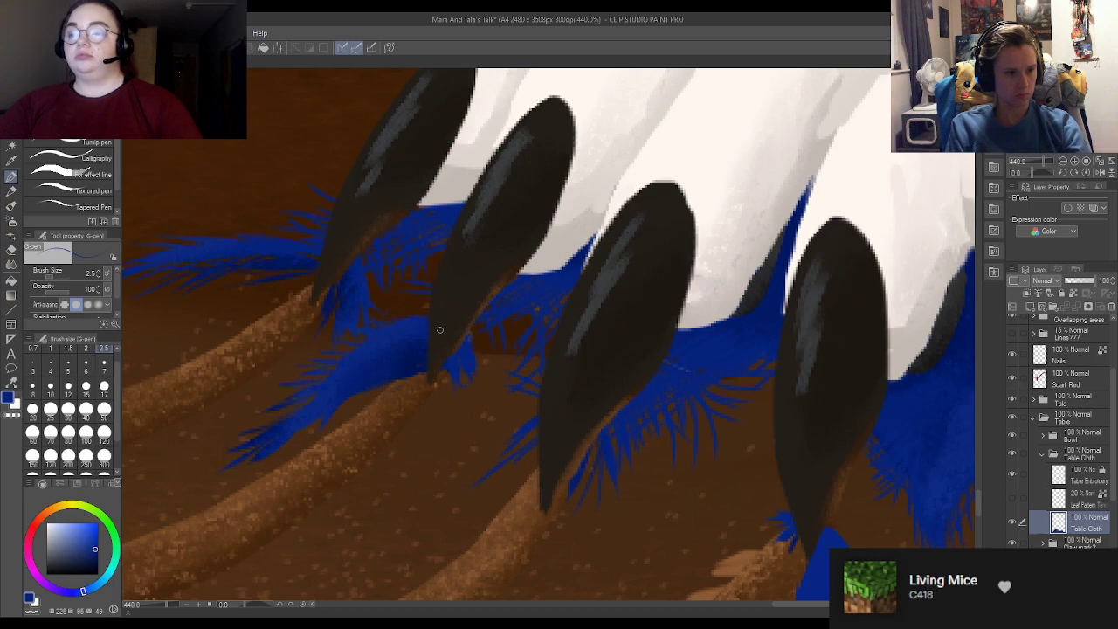
pyautogui.scroll(-10, 448, 289)
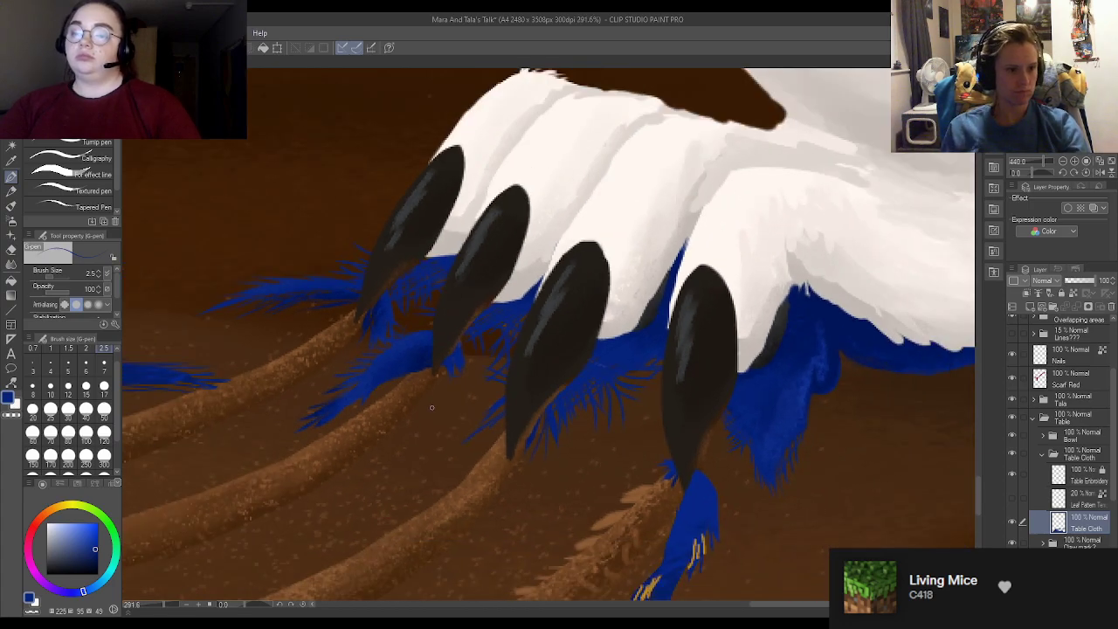
pyautogui.scroll(-3, 601, 416)
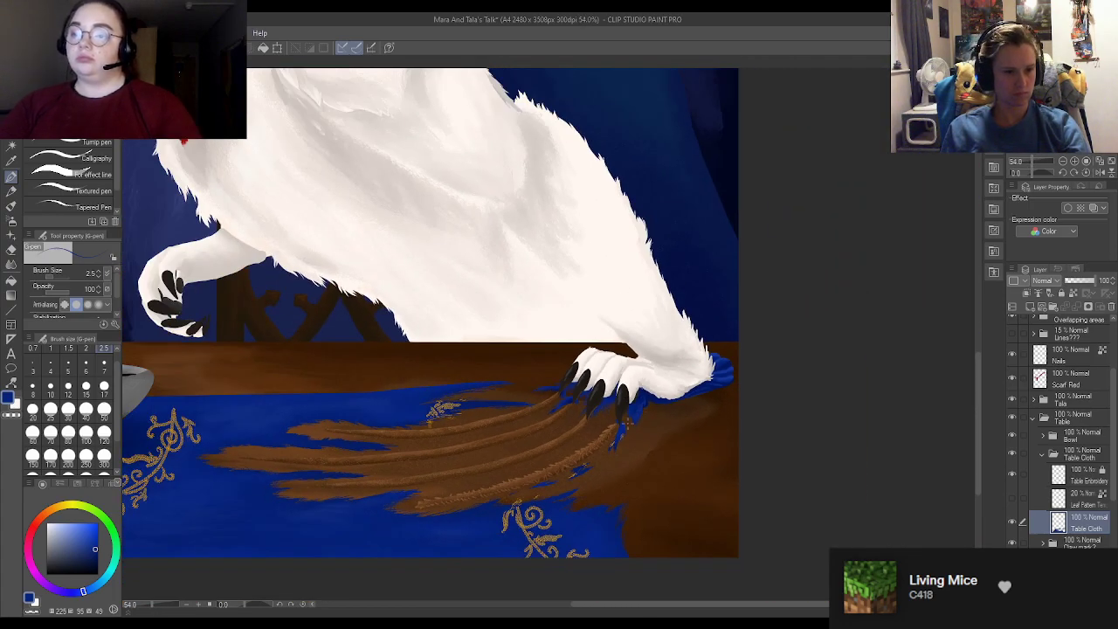
# Step: Draw longer frayed blue threads along the lower edge of the torn cloth beside the fourth claw with the G-pen at size 2.5
pyautogui.scroll(-1, 573, 463)
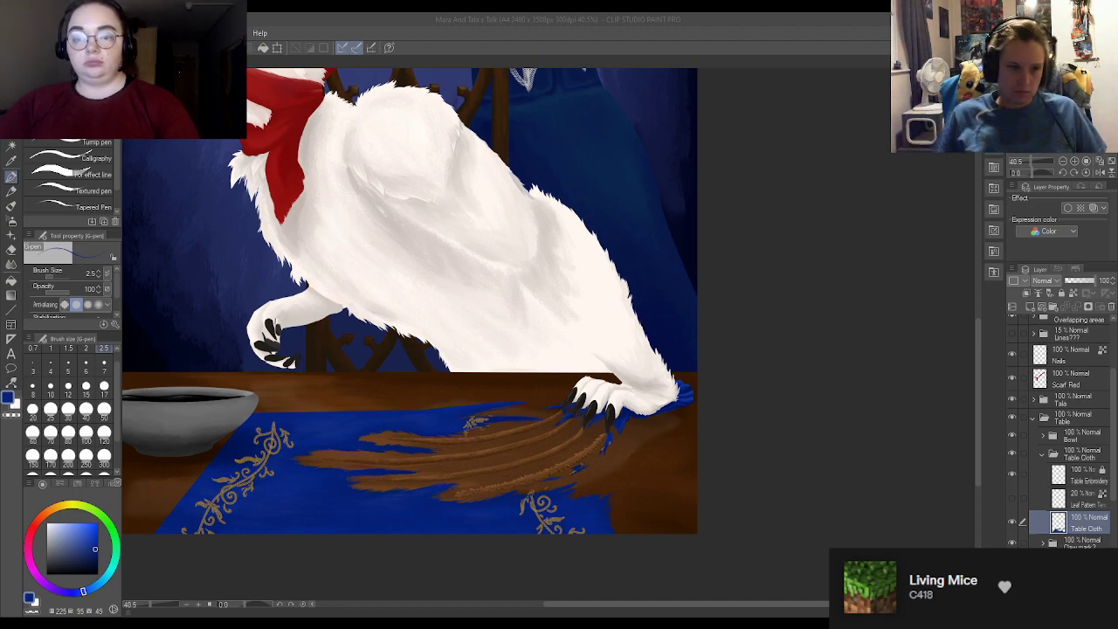
pyautogui.scroll(-1, 559, 524)
pyautogui.scroll(3, 559, 524)
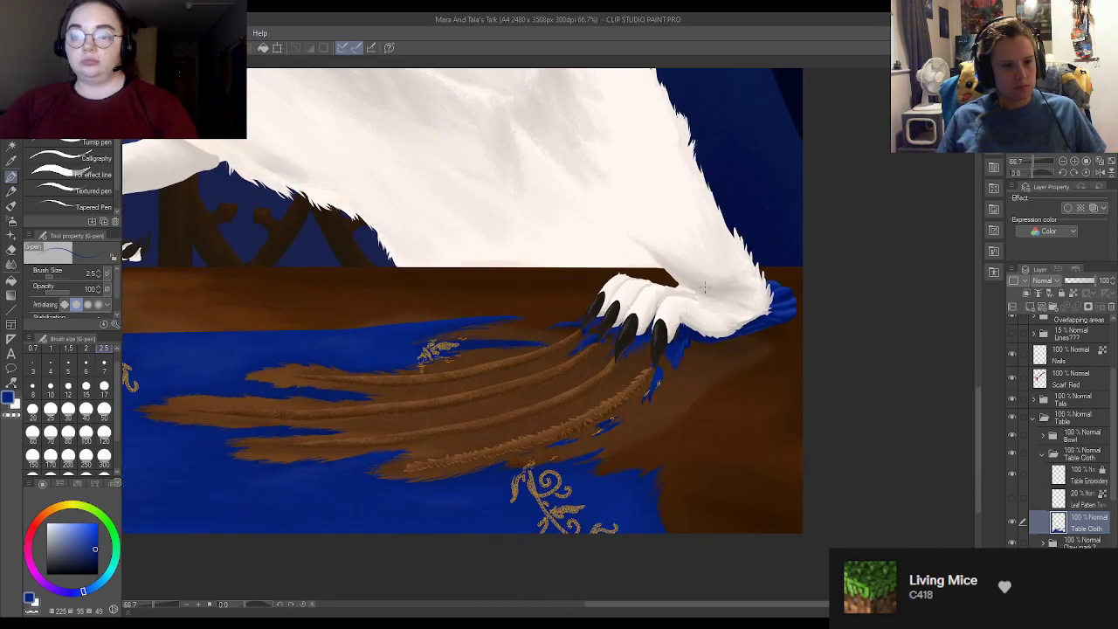
pyautogui.scroll(9, 532, 342)
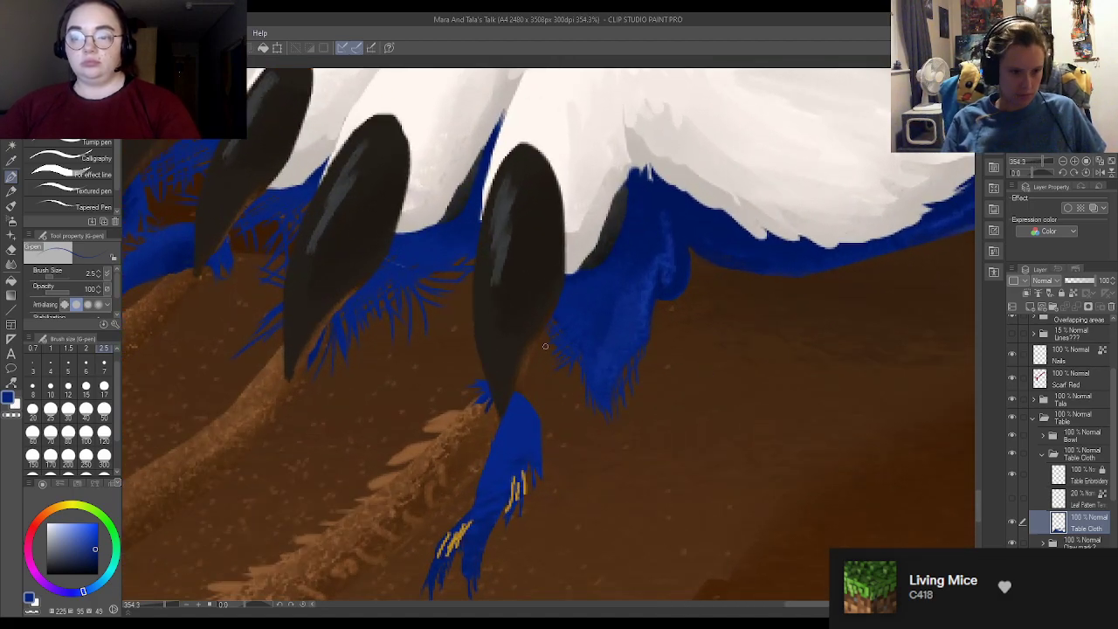
pyautogui.moveTo(572, 339); pyautogui.dragTo(562, 362)
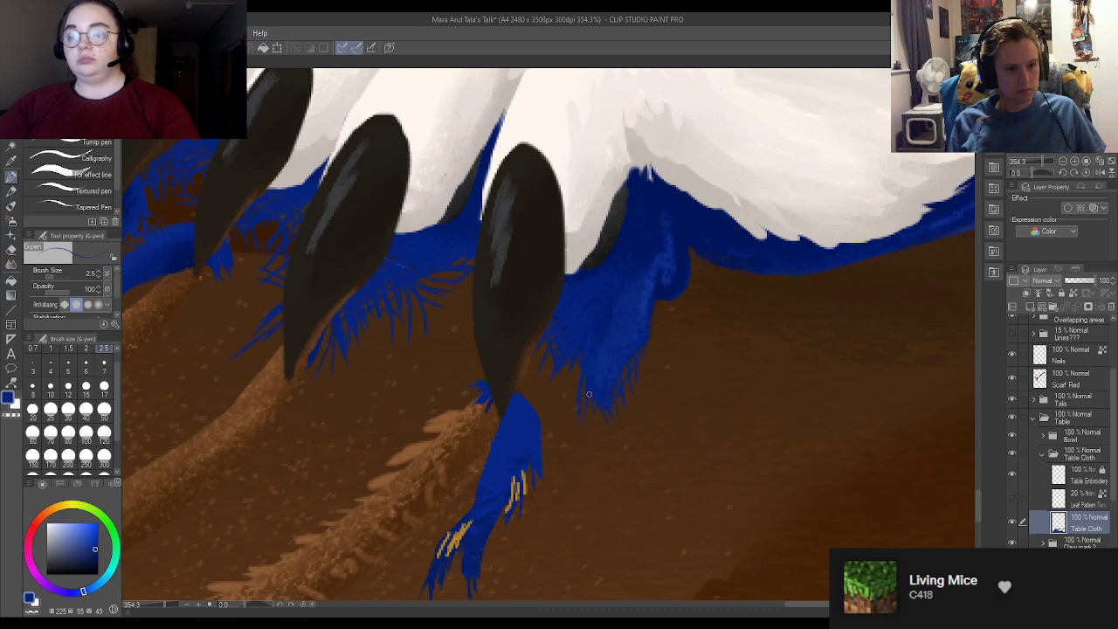
pyautogui.moveTo(589, 394); pyautogui.dragTo(599, 450)
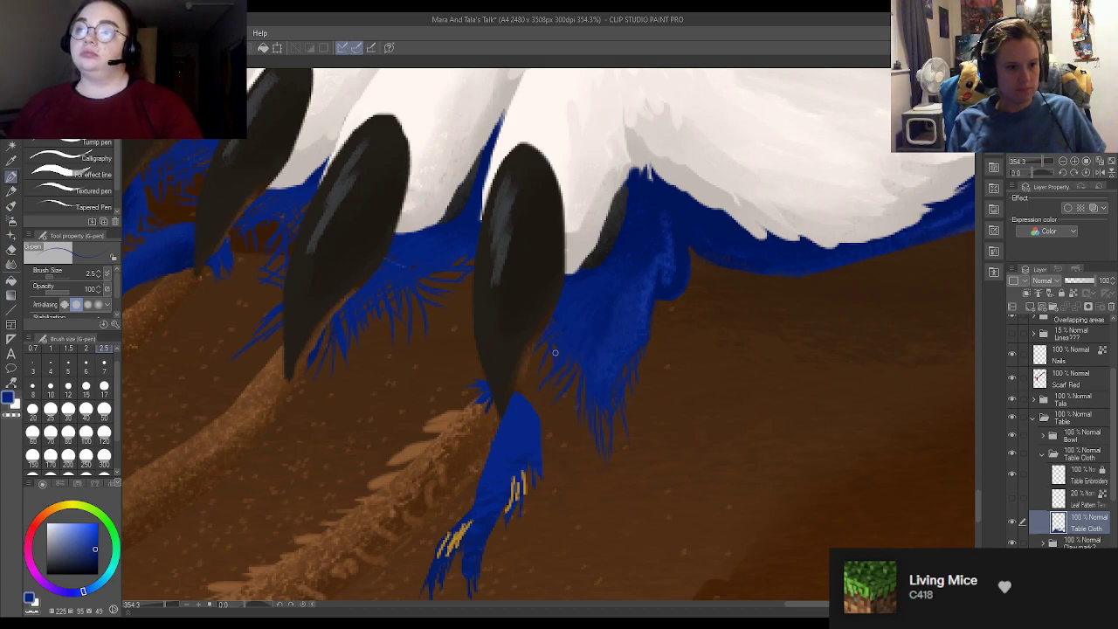
# Step: Lock the Table Cloth layer's transparent pixels and shade the cloth around the claws in dark blue with the Dry Gouache brush at size 12
pyautogui.click(10, 208)
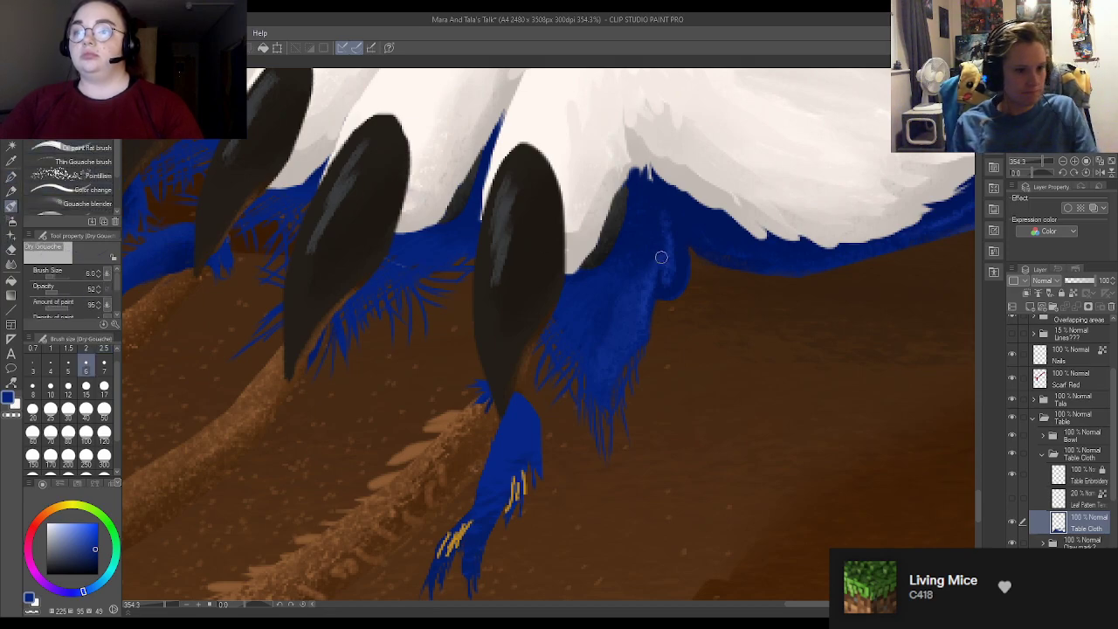
pyautogui.keyDown('alt'); pyautogui.click(668, 189); pyautogui.keyUp('alt')
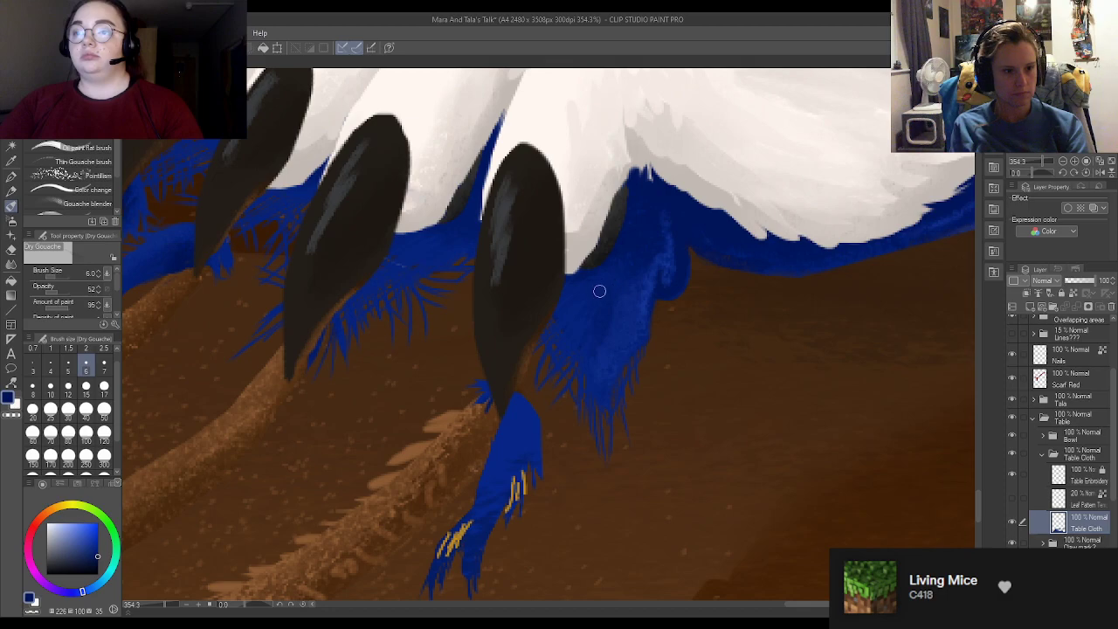
pyautogui.click(68, 386)
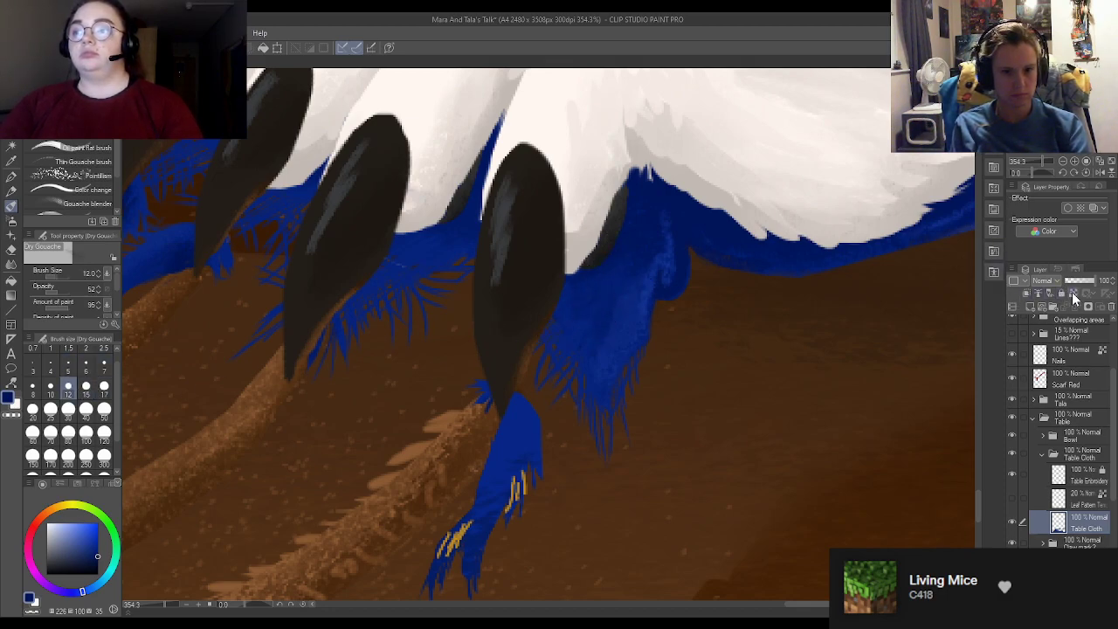
pyautogui.moveTo(556, 303)
pyautogui.mouseDown()
pyautogui.moveTo(596, 233)
pyautogui.moveTo(569, 321)
pyautogui.moveTo(605, 218)
pyautogui.moveTo(570, 258)
pyautogui.moveTo(559, 300)
pyautogui.moveTo(608, 244)
pyautogui.moveTo(565, 287)
pyautogui.moveTo(568, 307)
pyautogui.moveTo(606, 239)
pyautogui.moveTo(585, 237)
pyautogui.moveTo(628, 199)
pyautogui.moveTo(606, 248)
pyautogui.moveTo(563, 268)
pyautogui.mouseUp()
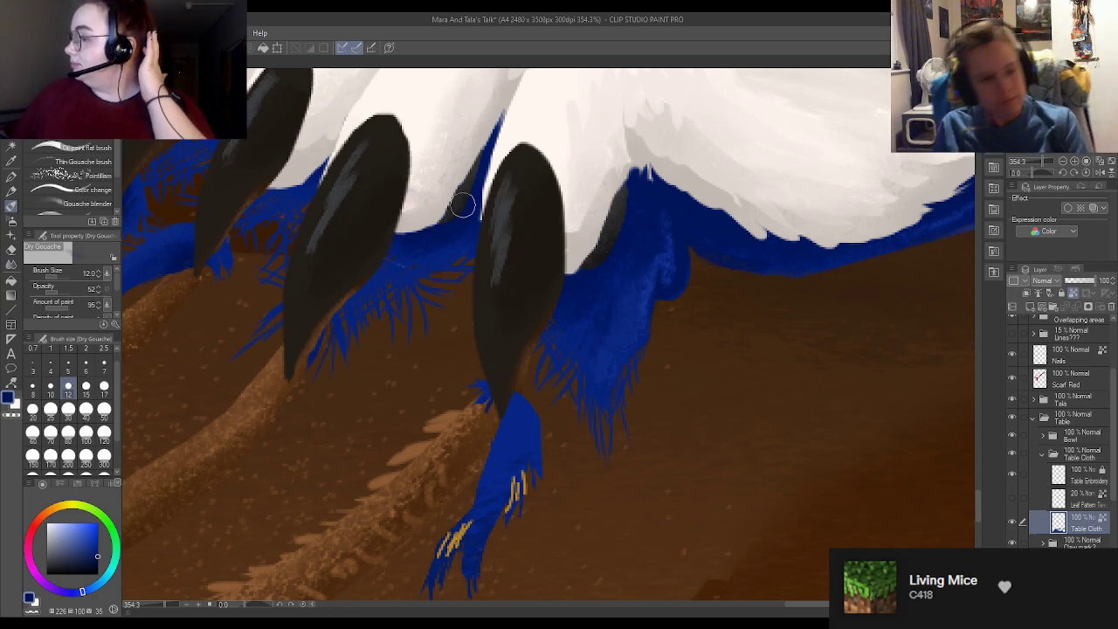
pyautogui.scroll(-2, 463, 205)
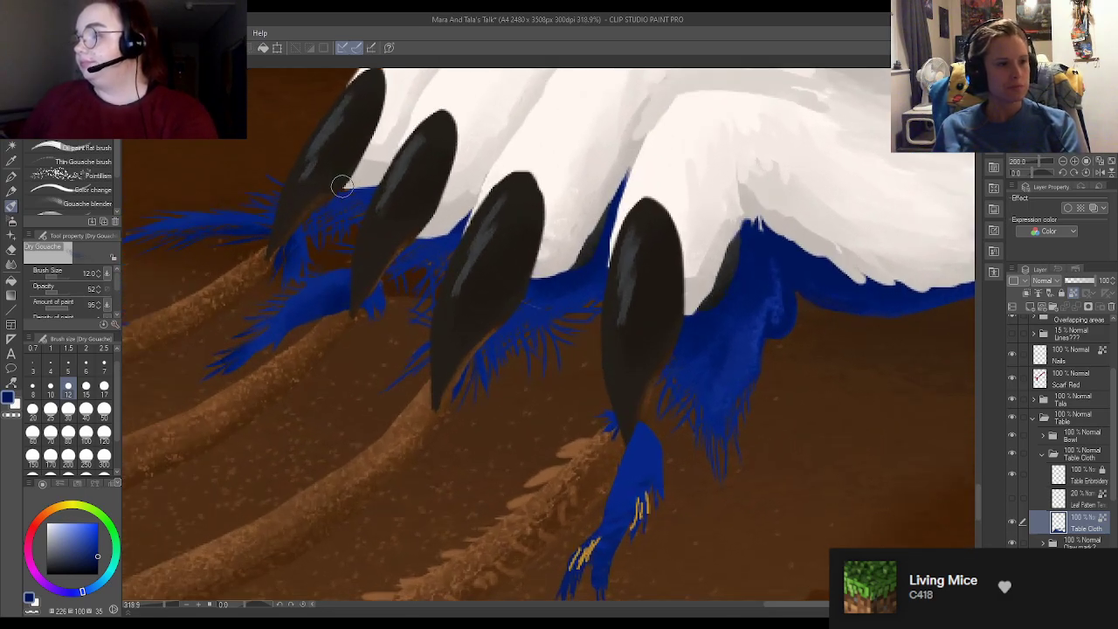
pyautogui.scroll(2, 342, 186)
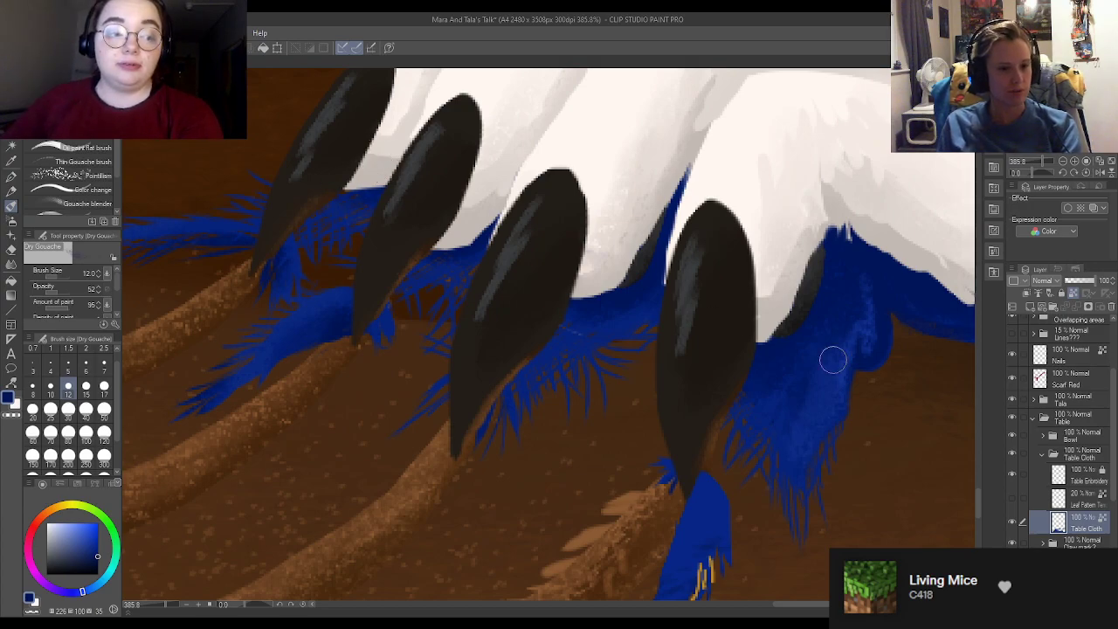
pyautogui.scroll(-2, 439, 285)
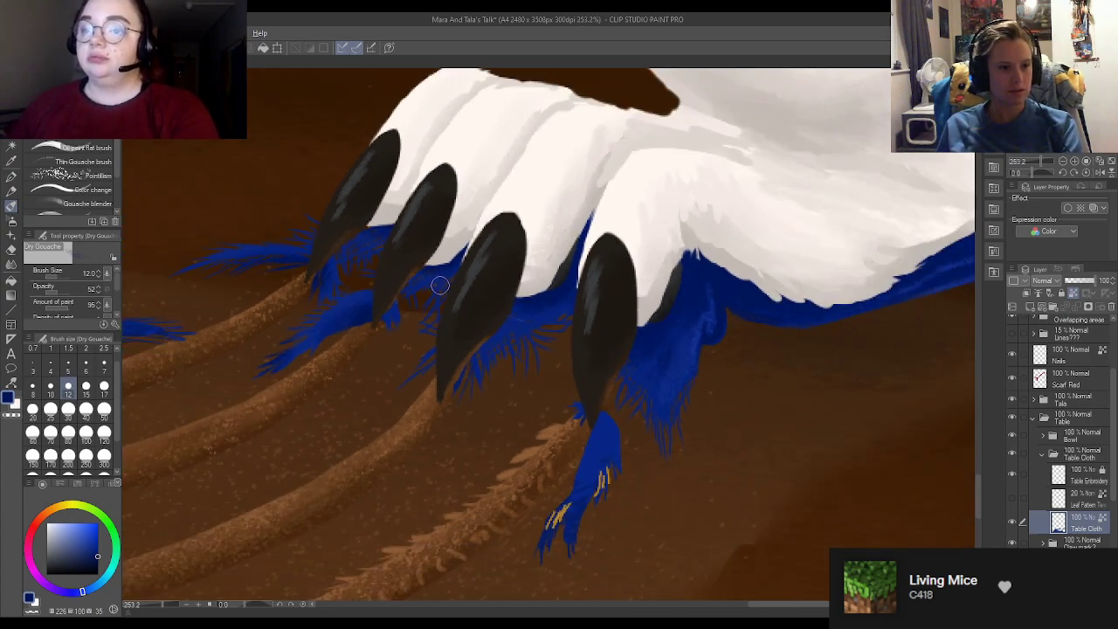
pyautogui.scroll(-1, 440, 285)
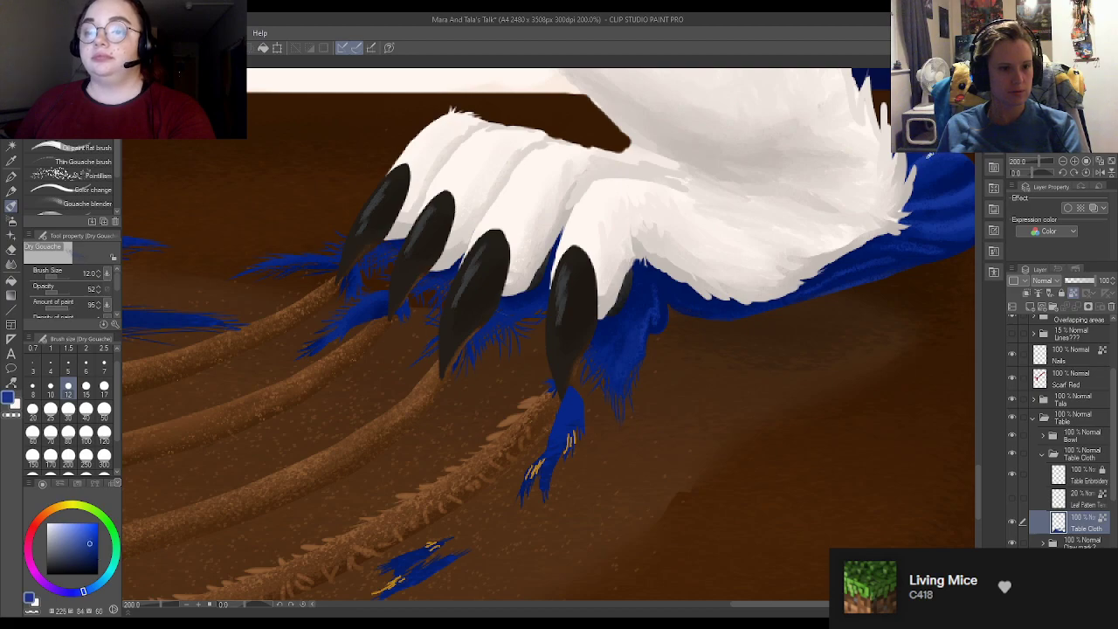
# Step: Lighten the cloth folds beside the fourth claw in a brighter blue with the Dry Gouache brush at size 7
pyautogui.scroll(4, 609, 291)
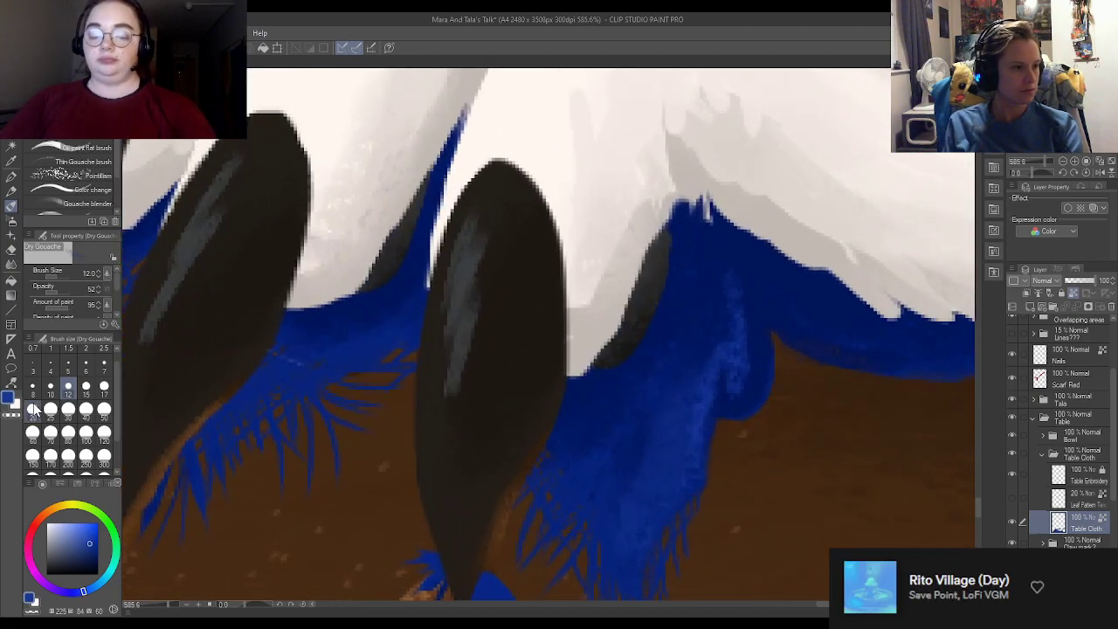
pyautogui.click(104, 365)
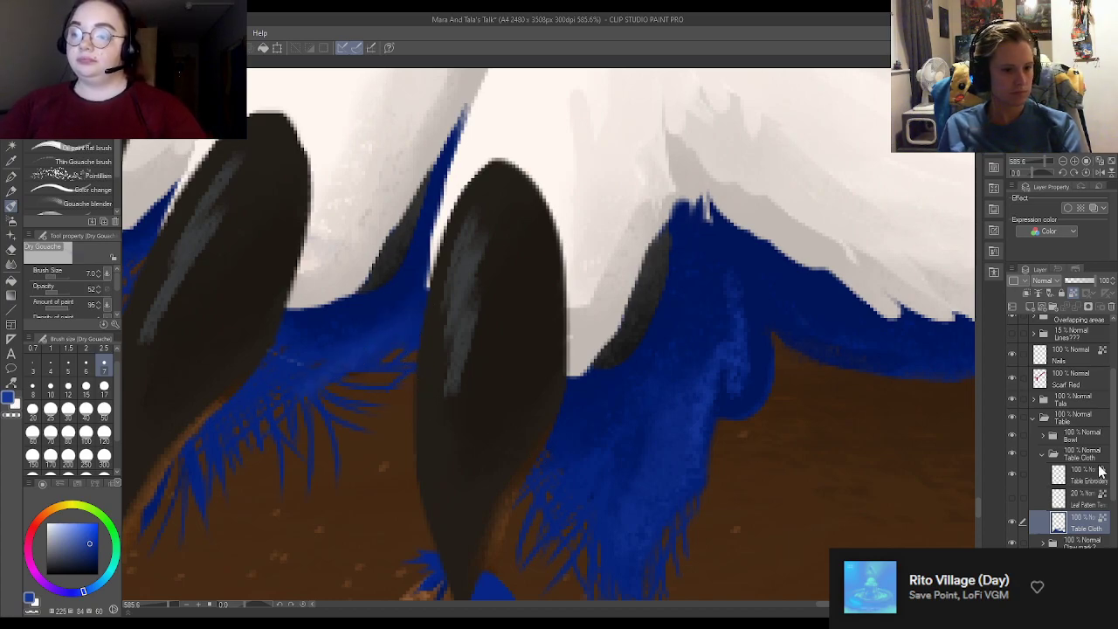
pyautogui.scroll(-4, 514, 346)
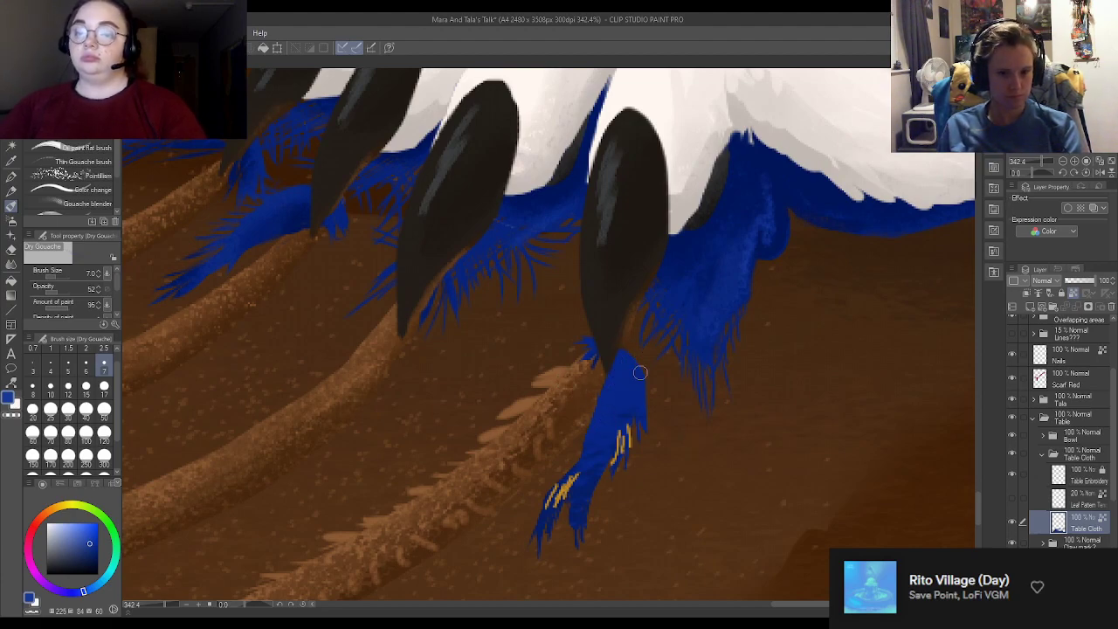
# Step: Find the Table Cloth Copy layer in the Overlapping areas folder and lighten the torn strip under the fourth claw with size 7 Dry Gouache
pyautogui.scroll(3, 1090, 411)
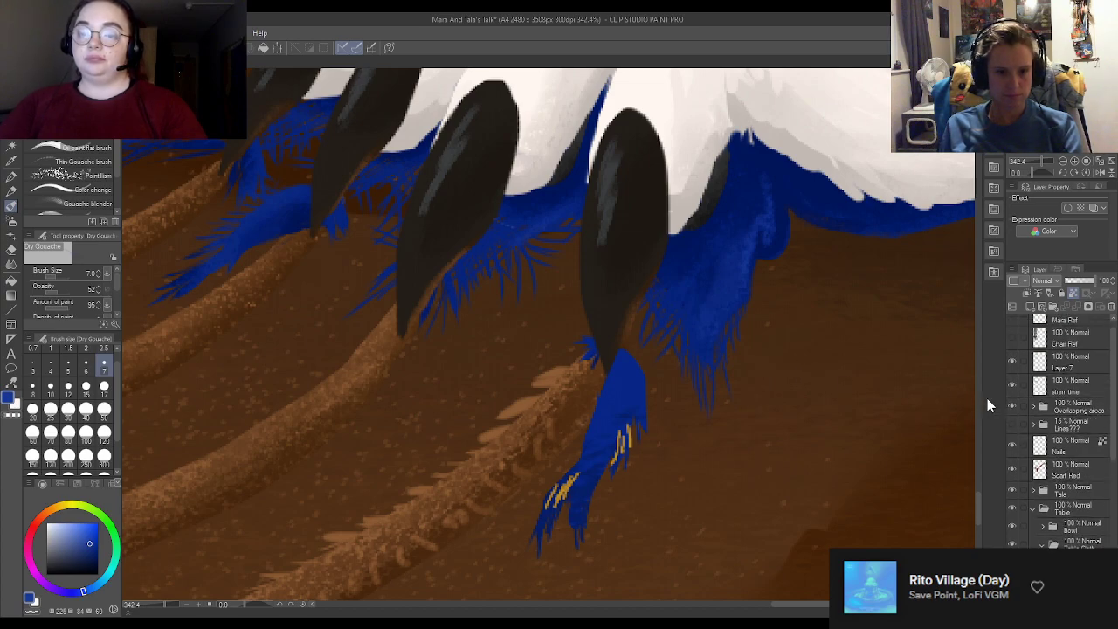
pyautogui.click(1033, 407)
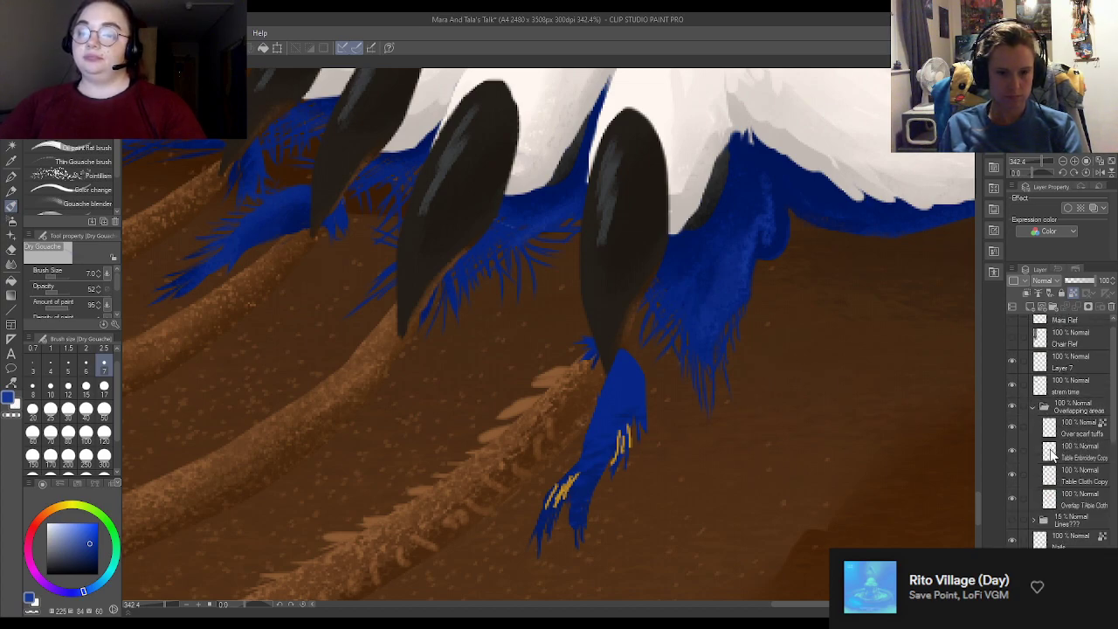
pyautogui.click(1014, 452)
pyautogui.click(1014, 452)
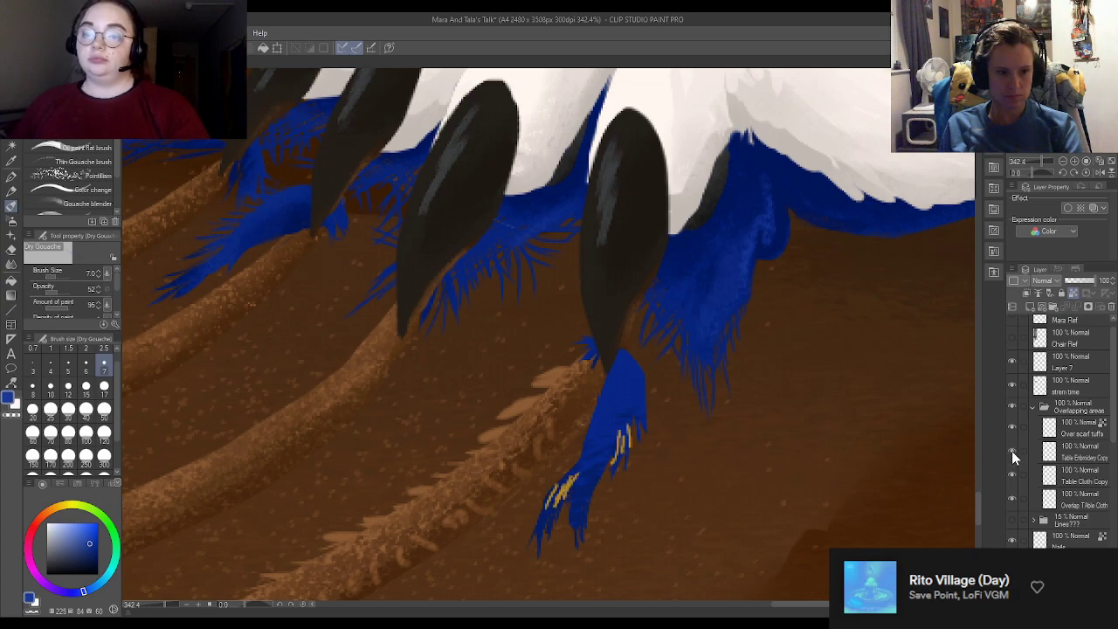
pyautogui.click(1012, 478)
pyautogui.click(1013, 478)
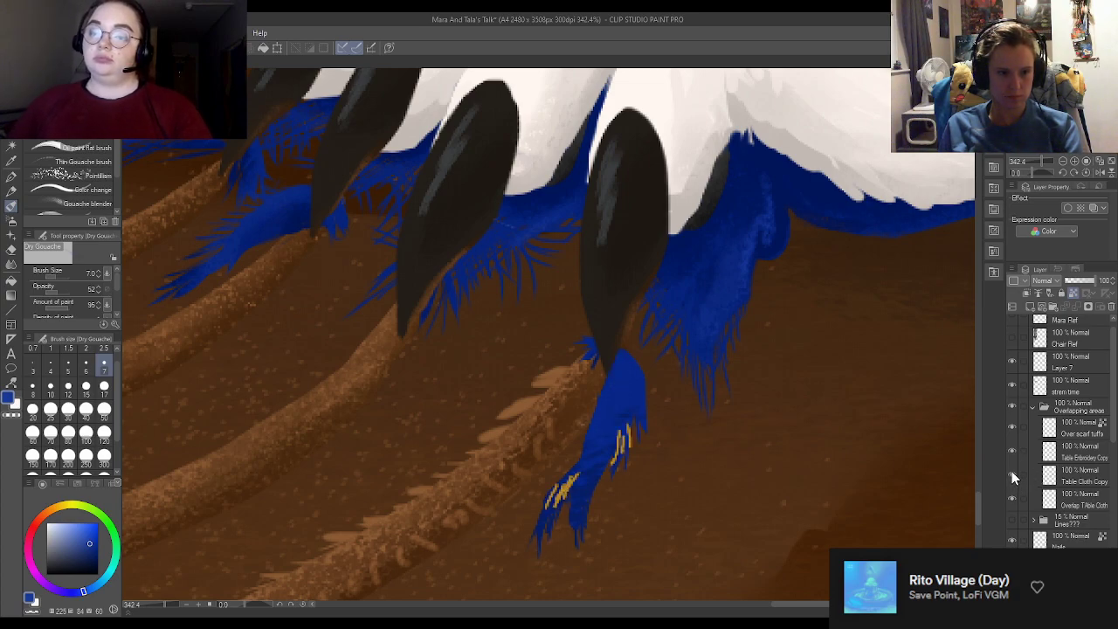
pyautogui.click(1012, 479)
pyautogui.click(1013, 478)
pyautogui.click(1068, 480)
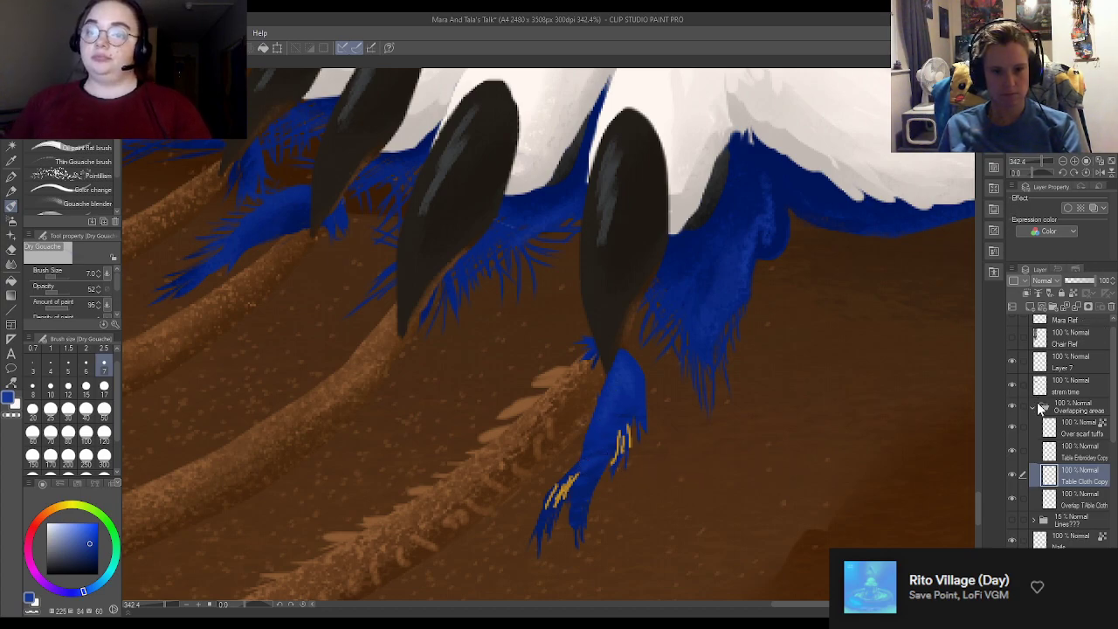
# Step: Save the illustration and make the Table Cloth layer active again
pyautogui.scroll(-5, 1042, 412)
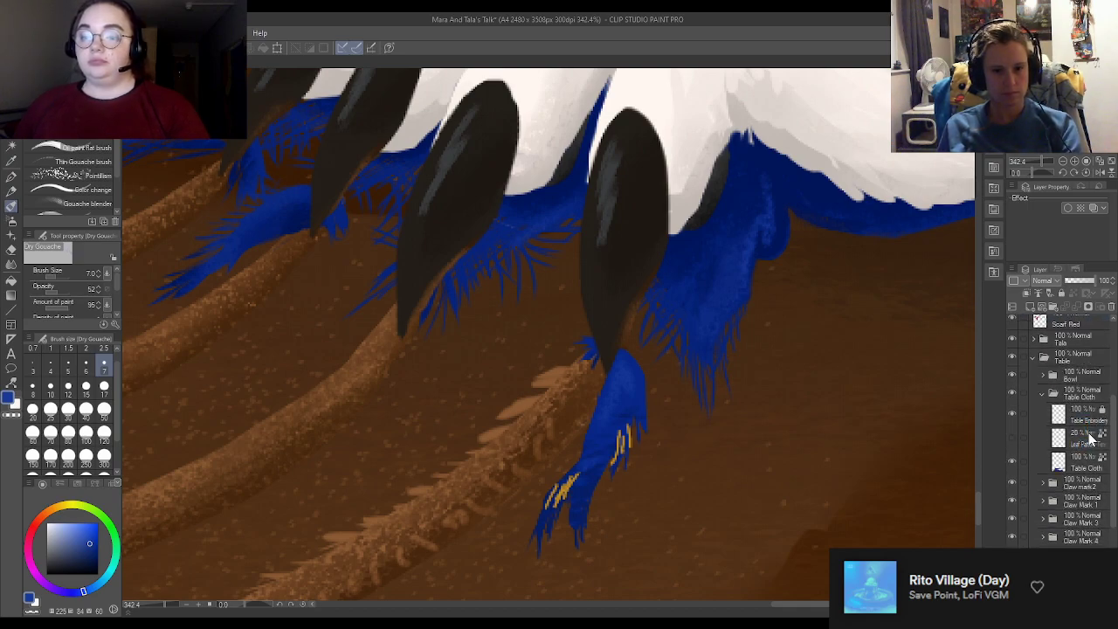
pyautogui.hotkey('ctrl', 's')
pyautogui.click(1083, 463)
# Step: Touch up the frayed threads beside the fourth claw in brighter blue with the Dry Gouache brush at size 5
pyautogui.scroll(-3, 669, 401)
pyautogui.scroll(-1, 670, 401)
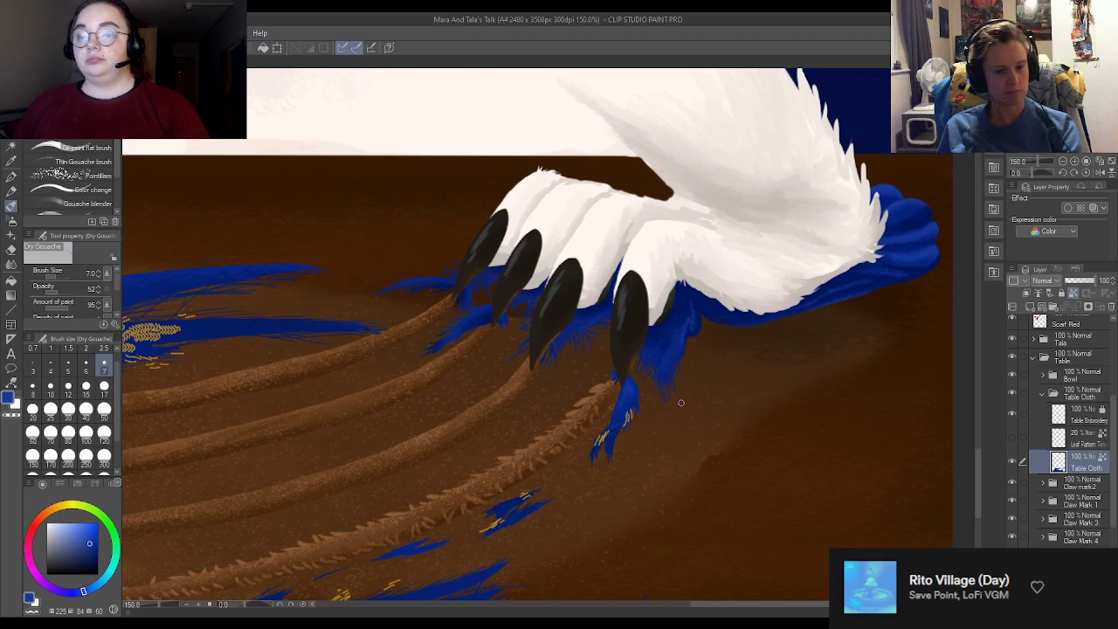
pyautogui.scroll(3, 610, 395)
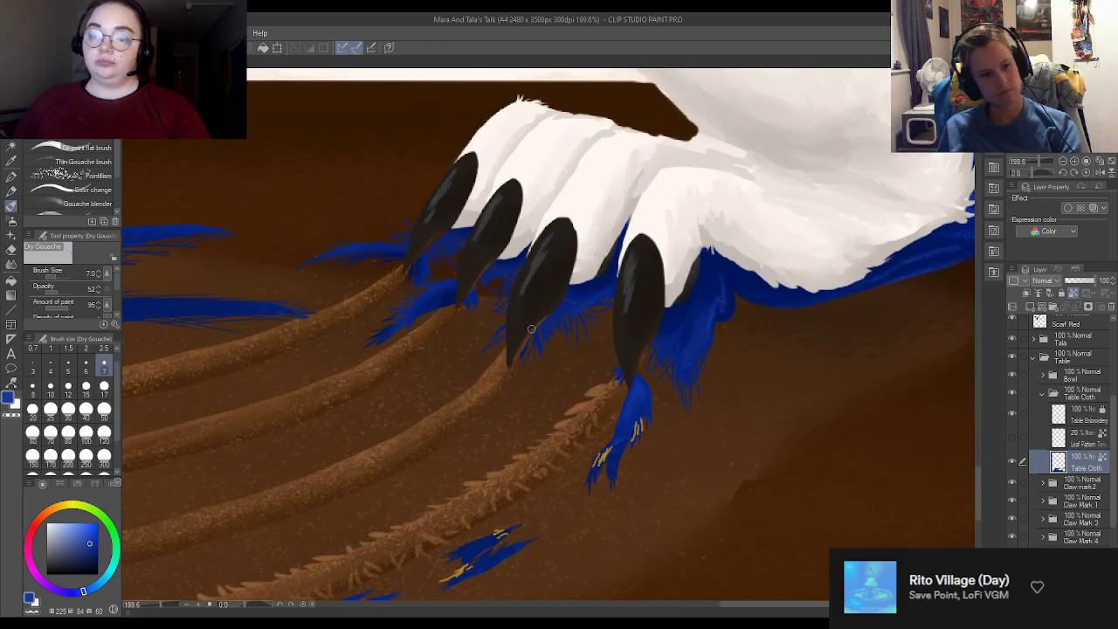
pyautogui.scroll(1, 760, 351)
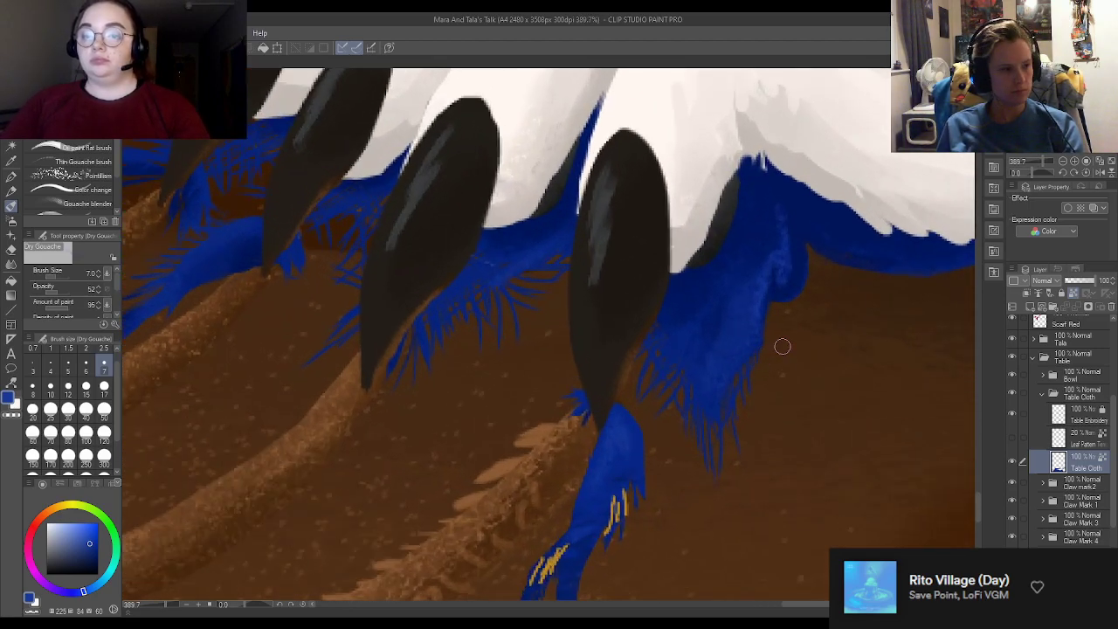
pyautogui.click(68, 363)
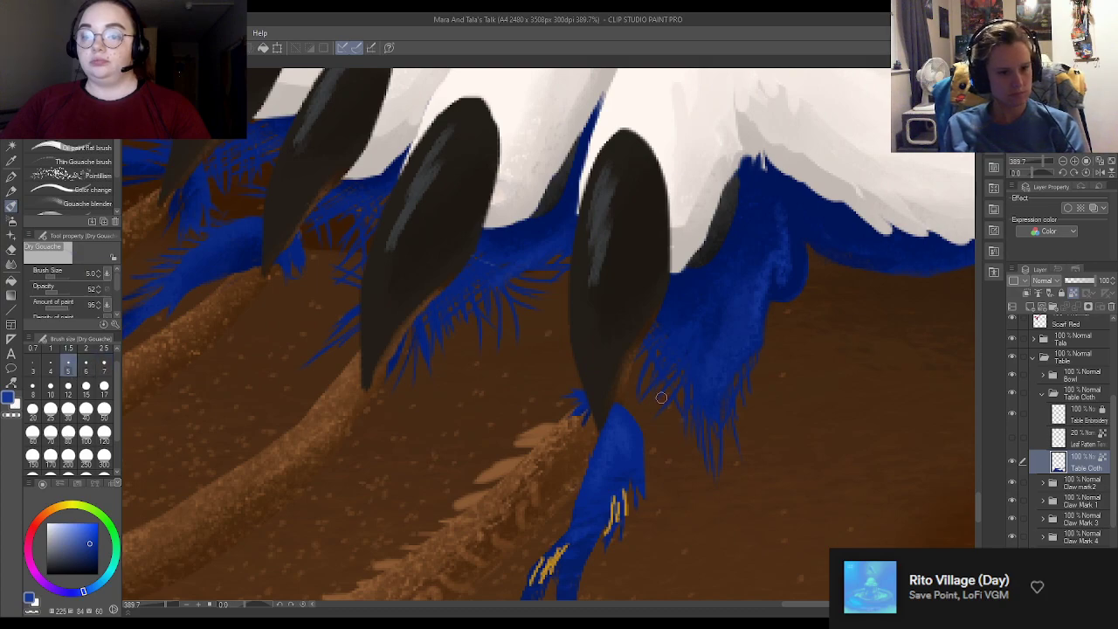
pyautogui.moveTo(662, 398)
pyautogui.mouseDown()
pyautogui.moveTo(664, 414)
pyautogui.moveTo(676, 391)
pyautogui.mouseUp()
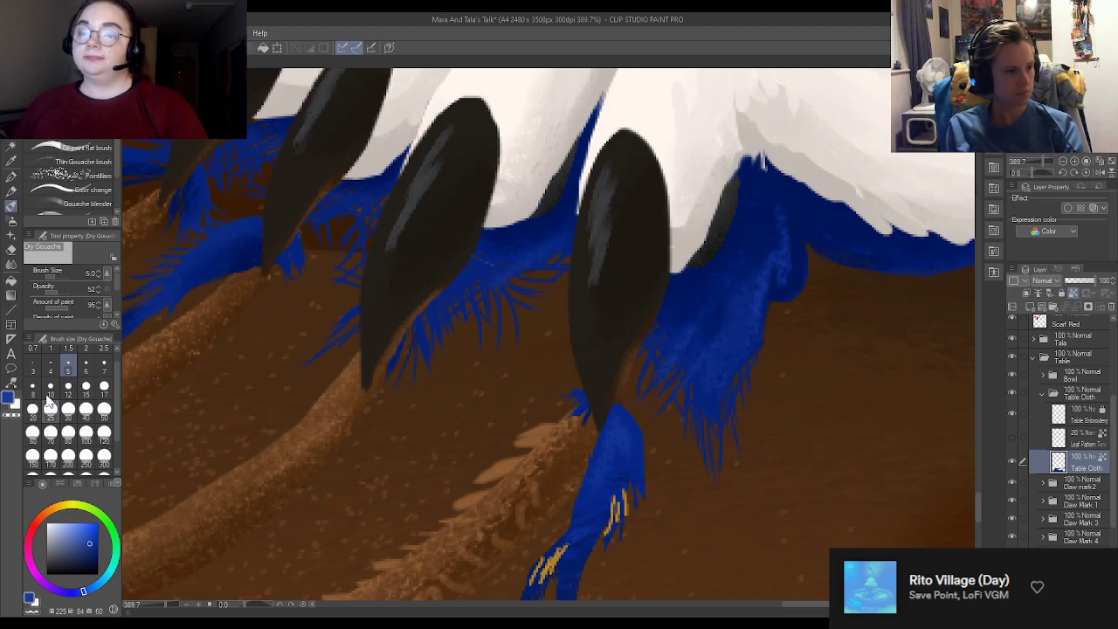
# Step: Refine the thin frayed threads between the claws in brighter blue with the Dry Gouache brush at size 2.5
pyautogui.scroll(2, 114, 374)
pyautogui.click(103, 361)
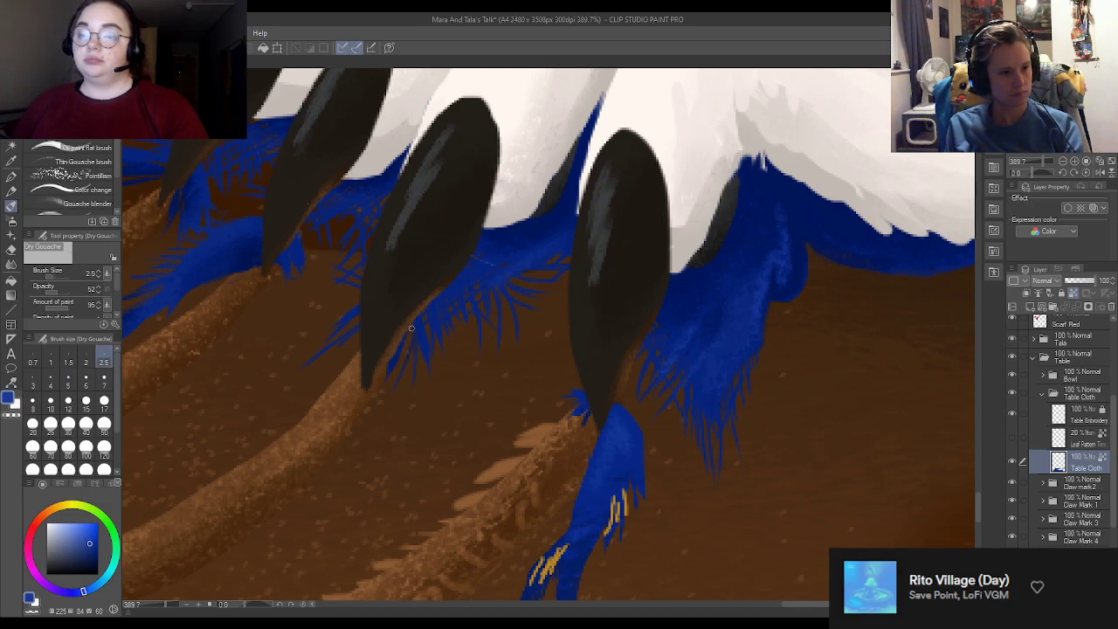
pyautogui.scroll(-2, 411, 327)
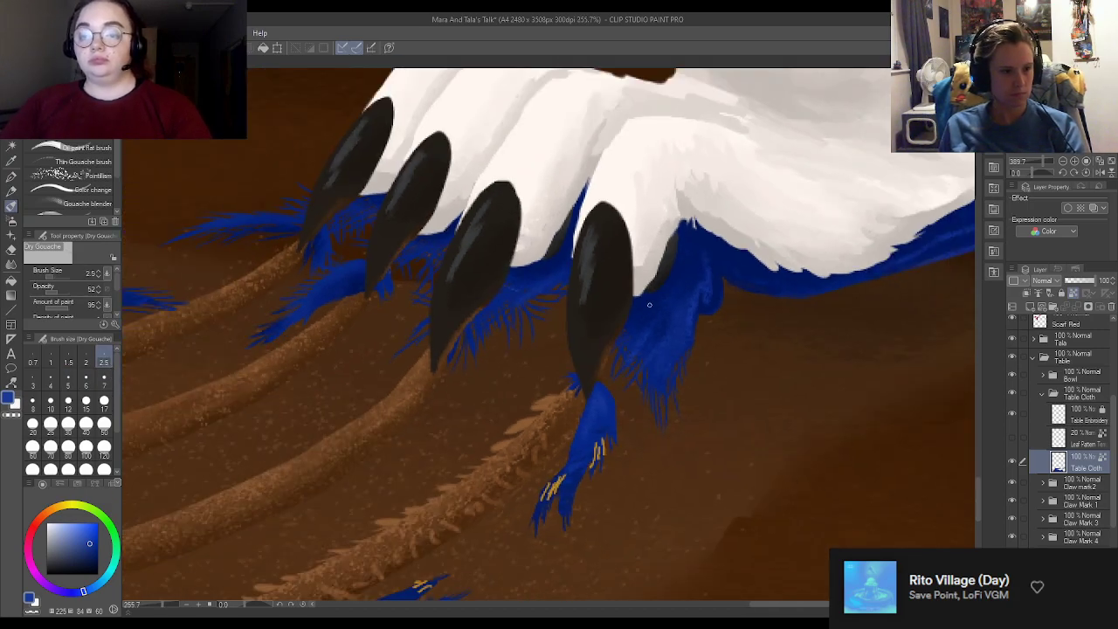
pyautogui.scroll(-3, 649, 304)
pyautogui.scroll(3, 552, 258)
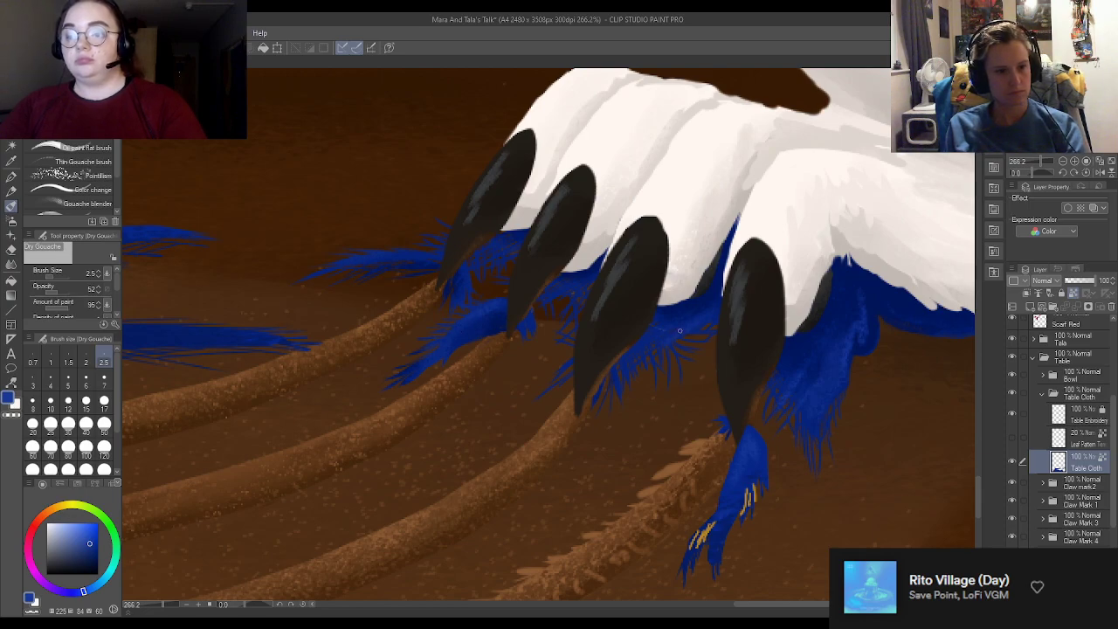
pyautogui.scroll(-3, 641, 338)
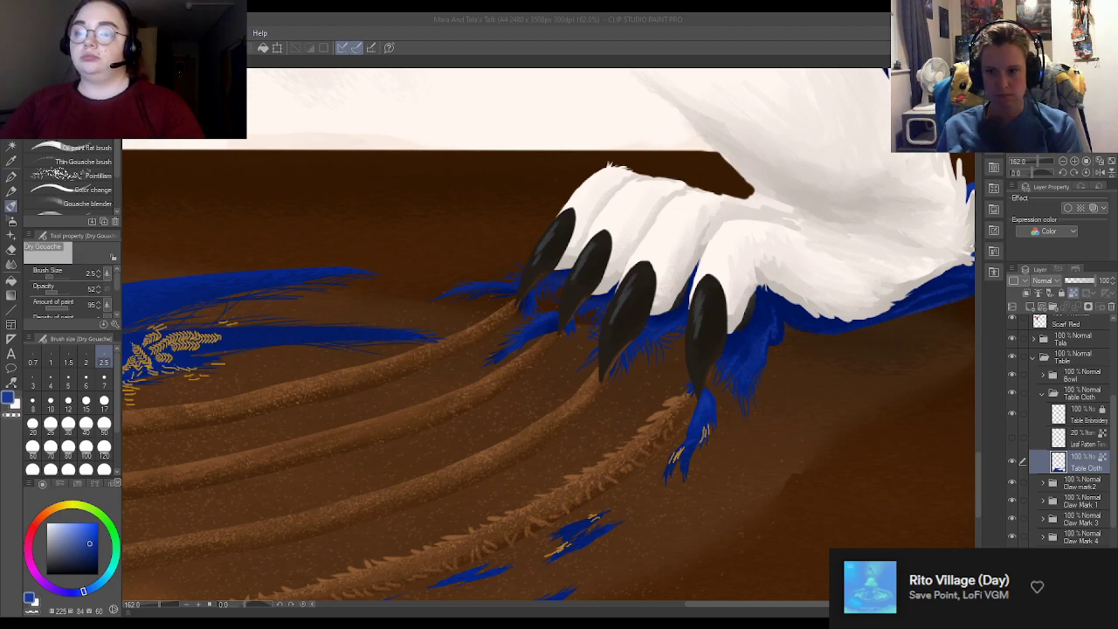
# Step: Collapse the Table Cloth folder and review the torn cloth around the paw from a distance
pyautogui.scroll(-8, 721, 411)
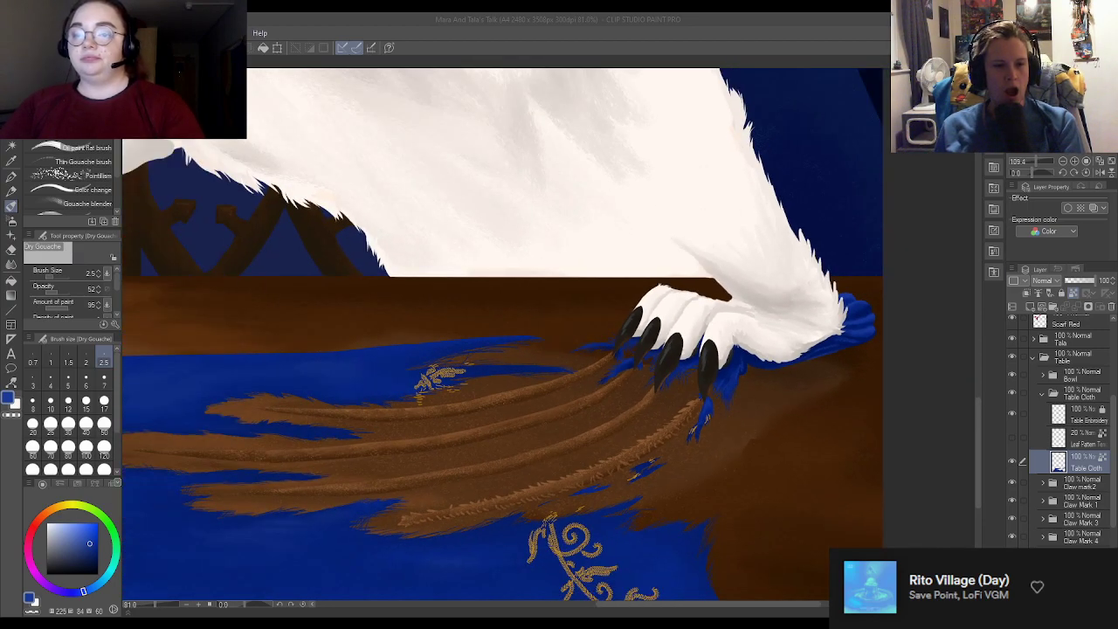
pyautogui.scroll(2, 720, 411)
pyautogui.scroll(3, 624, 349)
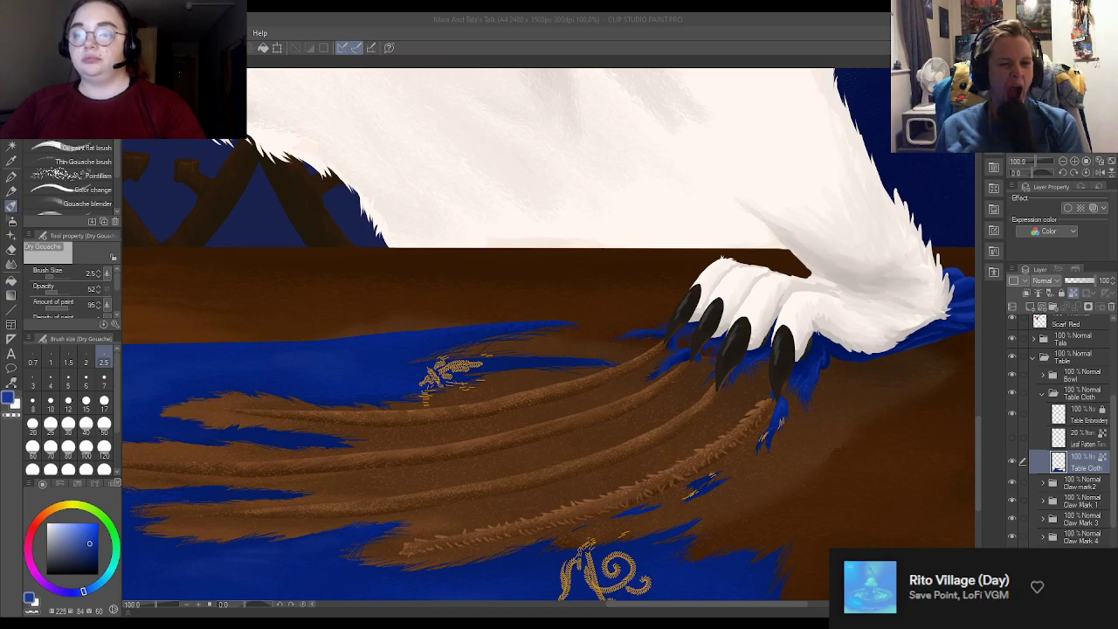
pyautogui.click(1044, 394)
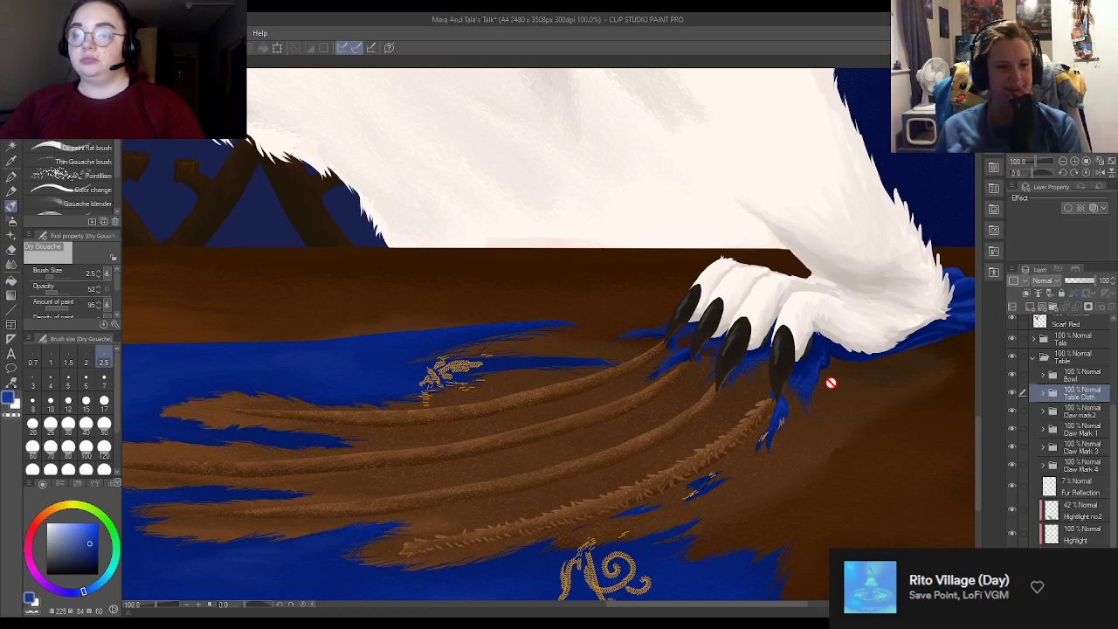
pyautogui.scroll(-4, 725, 376)
pyautogui.scroll(3, 725, 376)
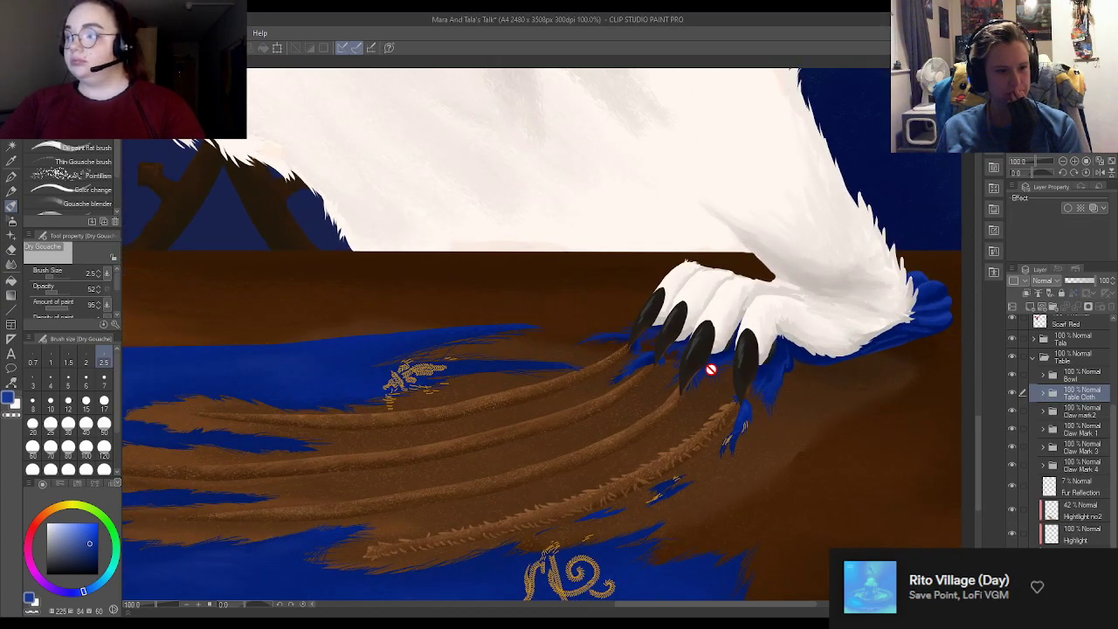
pyautogui.scroll(-3, 724, 363)
pyautogui.scroll(3, 724, 354)
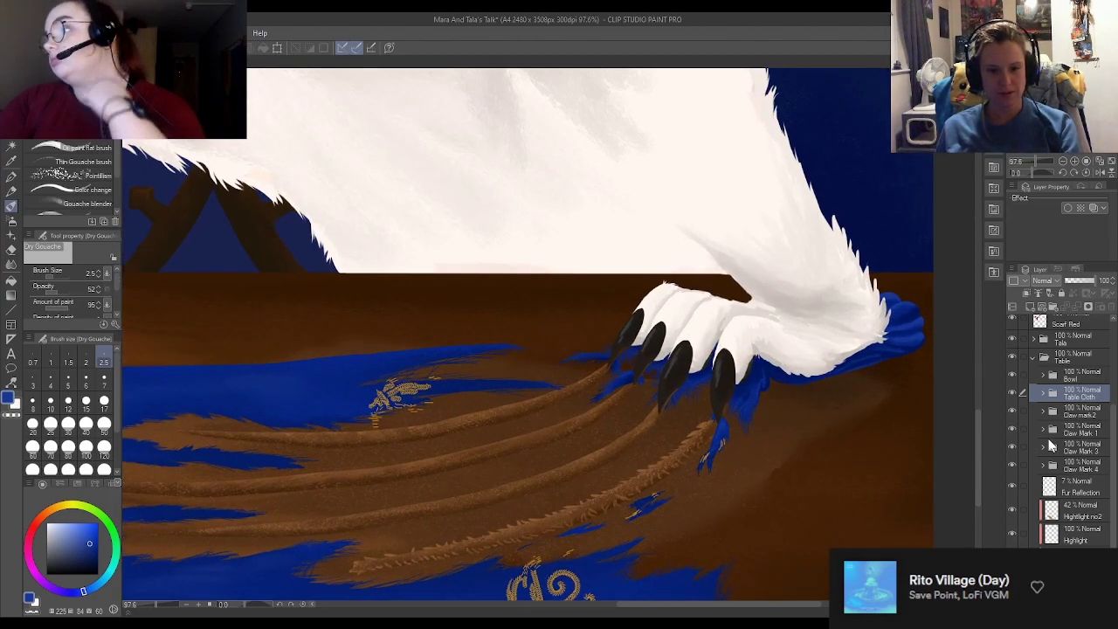
pyautogui.scroll(-1, 1055, 474)
pyautogui.scroll(-2, 1055, 474)
pyautogui.click(1085, 452)
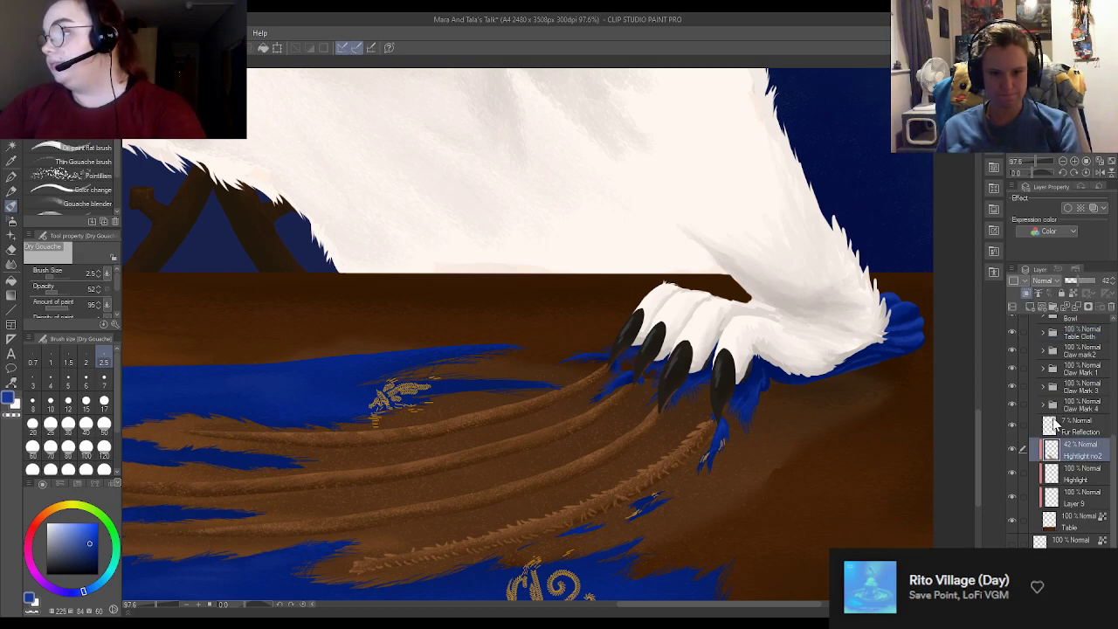
pyautogui.scroll(-3, 710, 421)
pyautogui.scroll(2, 709, 421)
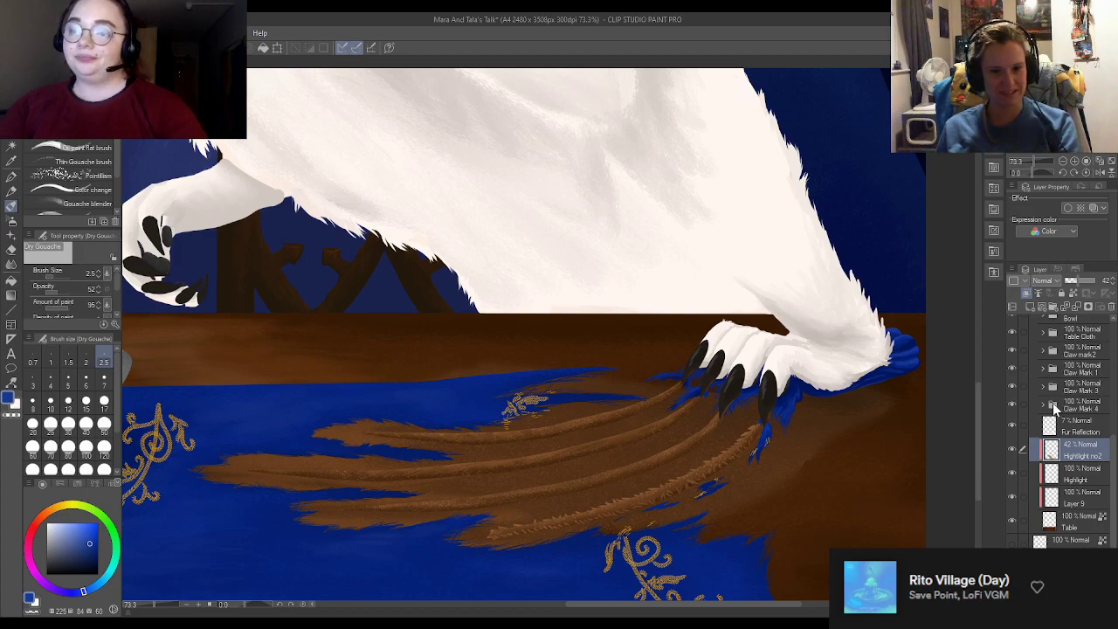
# Step: Expand the Table Cloth folder and make the Table Embroidery layer active
pyautogui.scroll(2, 1053, 409)
pyautogui.click(1043, 362)
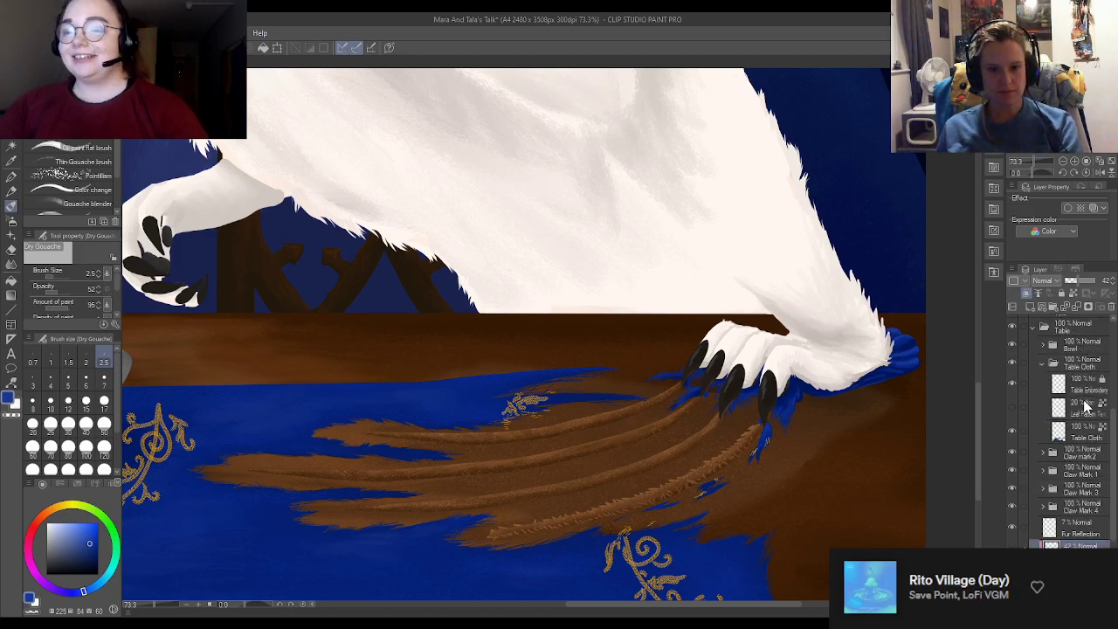
pyautogui.click(1076, 386)
pyautogui.scroll(1, 753, 482)
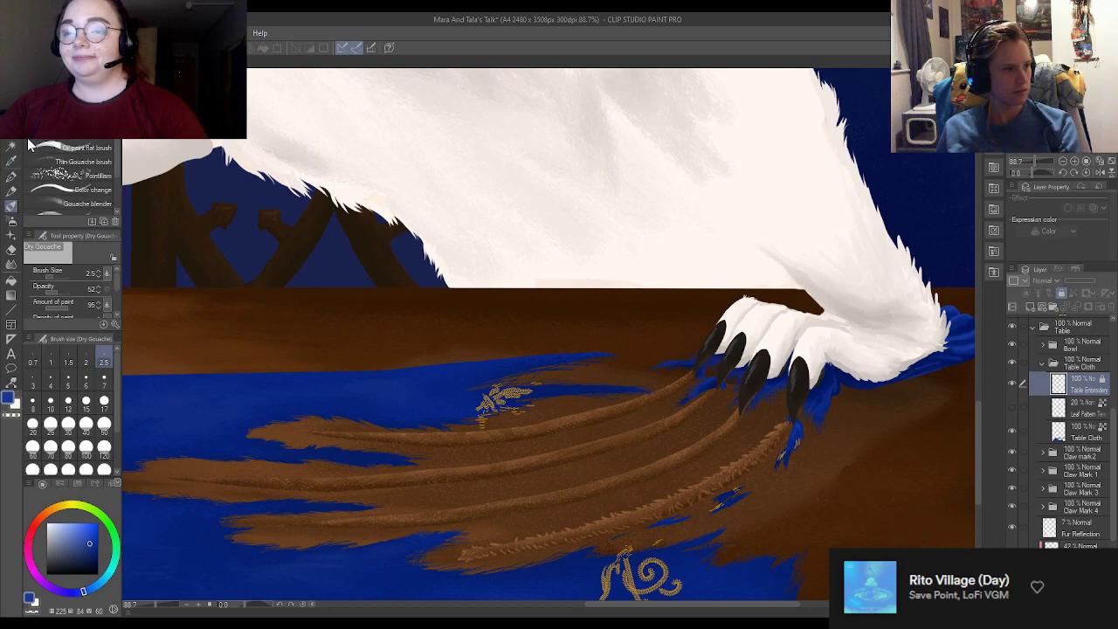
# Step: Switch to the G-pen, unlock the Table Embroidery layer and sample the gold of the torn leaf embroidery
pyautogui.click(12, 178)
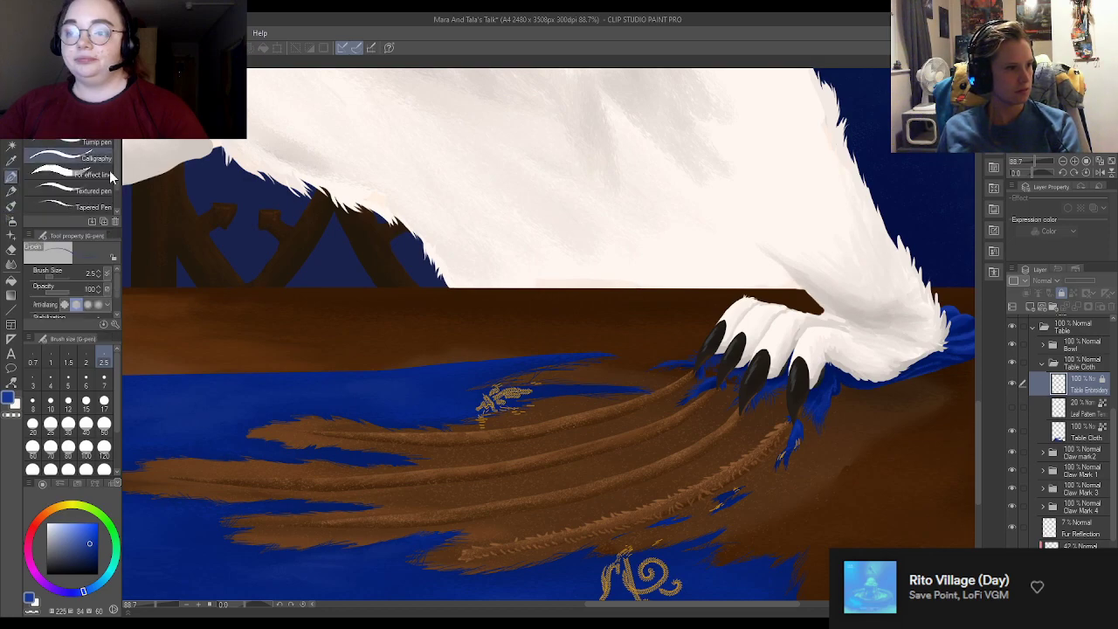
pyautogui.scroll(4, 460, 392)
pyautogui.scroll(4, 460, 393)
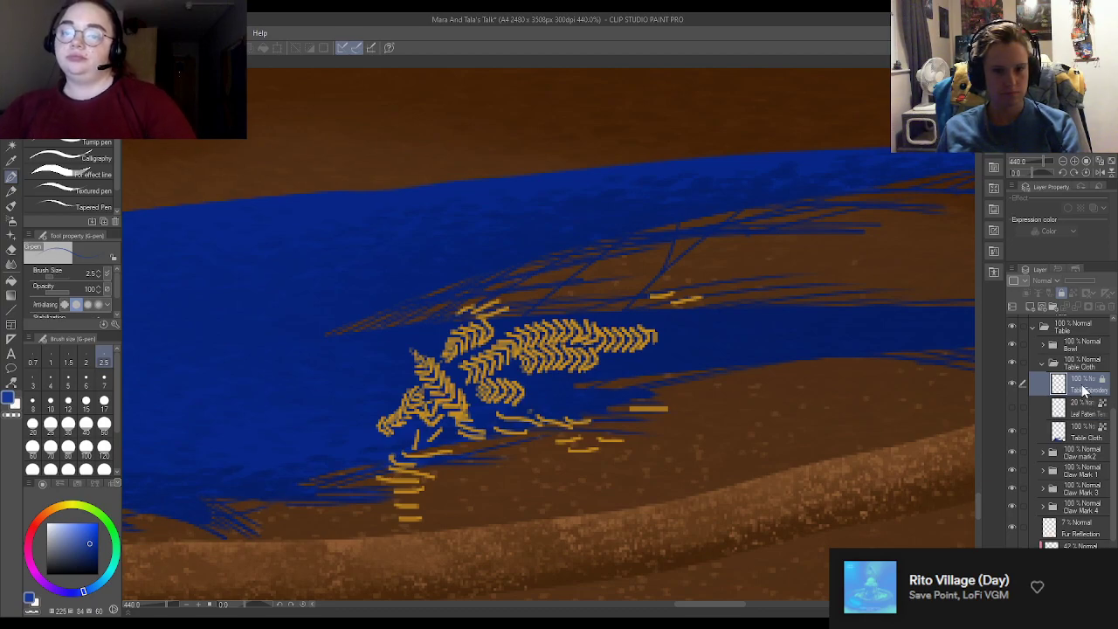
pyautogui.click(1064, 297)
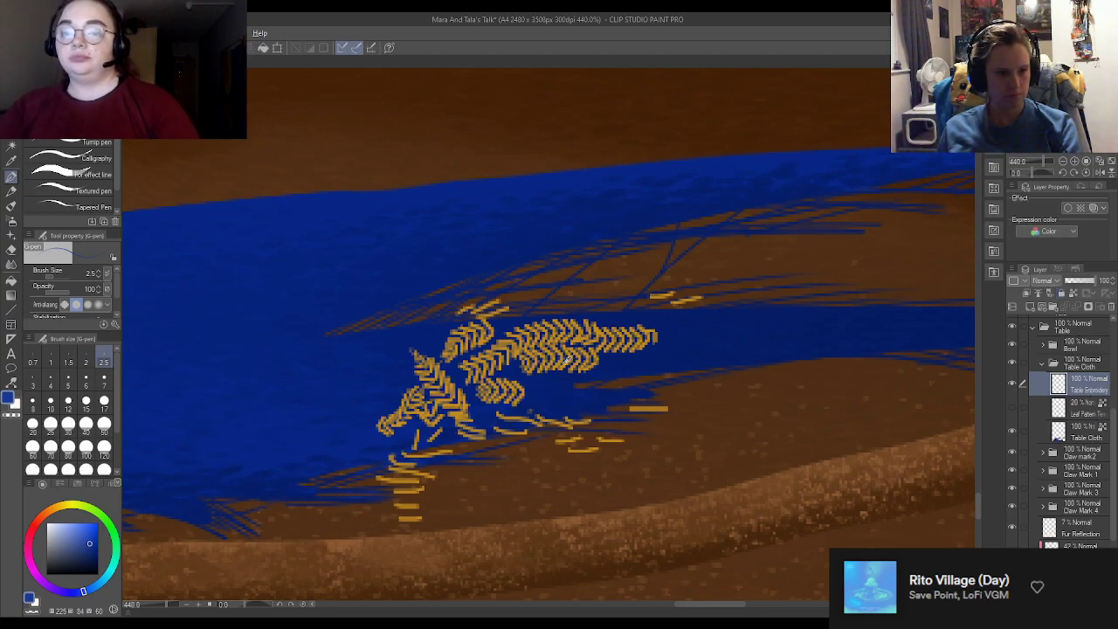
pyautogui.keyDown('alt'); pyautogui.click(584, 447); pyautogui.keyUp('alt')
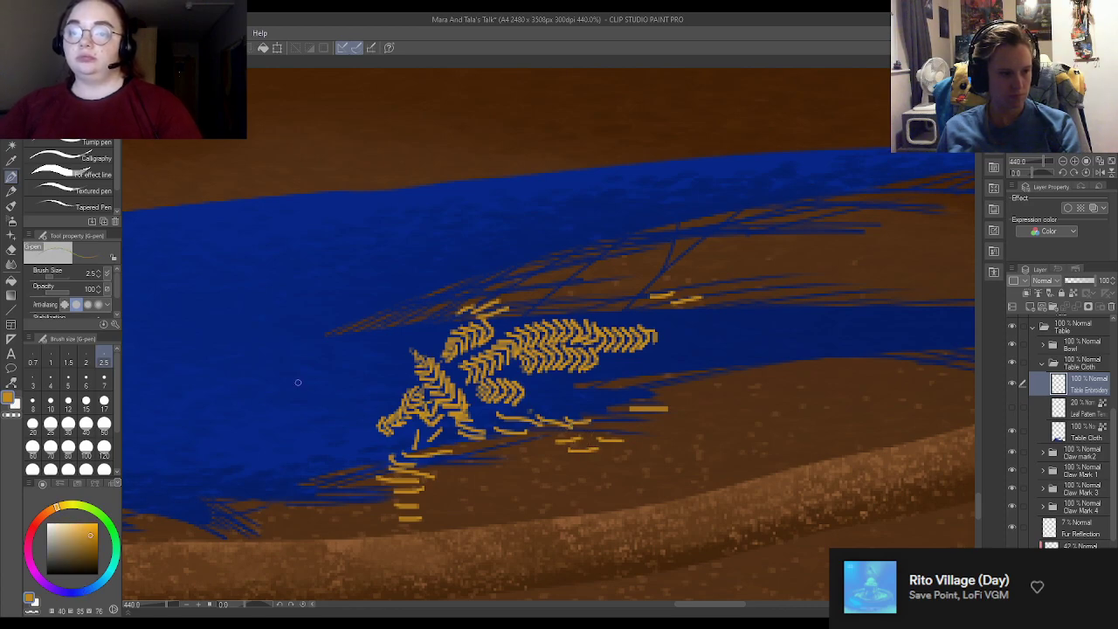
# Step: Paint short gold threads on the torn cloth beside the fourth claw with the G-pen at size 2.5, undoing the last strokes
pyautogui.scroll(-3, 174, 388)
pyautogui.scroll(-7, 175, 384)
pyautogui.scroll(12, 725, 435)
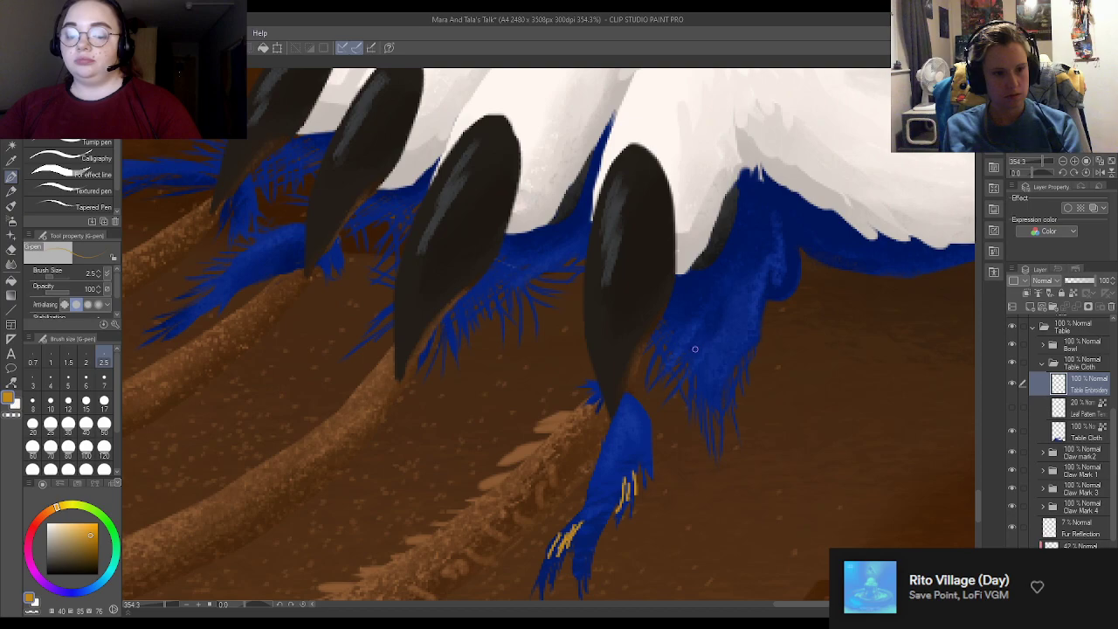
pyautogui.moveTo(695, 350)
pyautogui.mouseDown()
pyautogui.moveTo(679, 383)
pyautogui.moveTo(700, 398)
pyautogui.mouseUp()
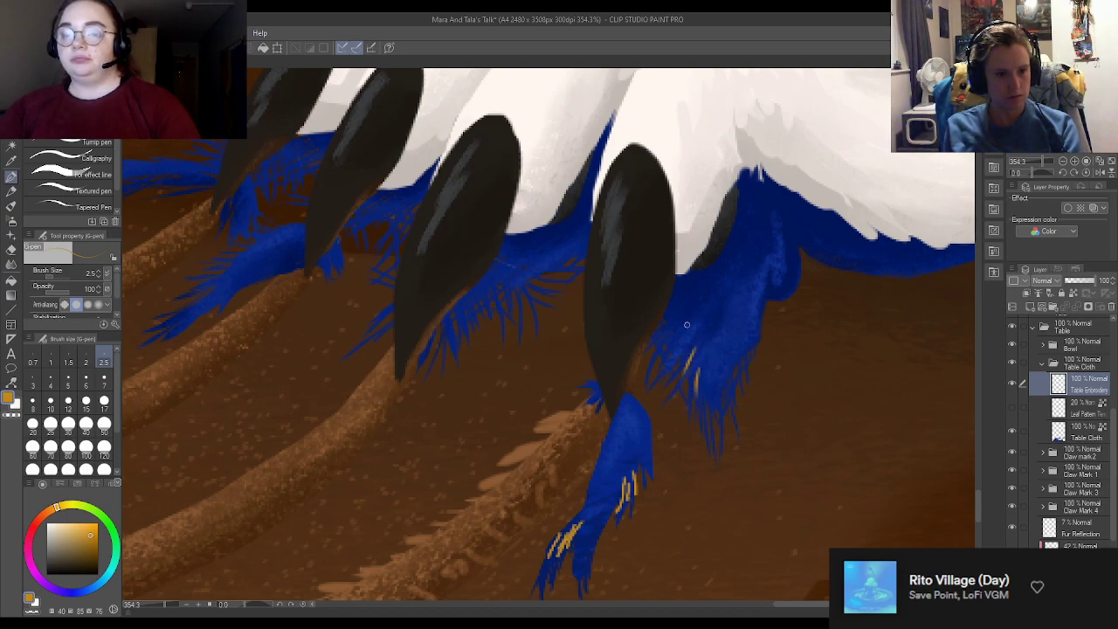
pyautogui.moveTo(671, 334); pyautogui.dragTo(686, 319)
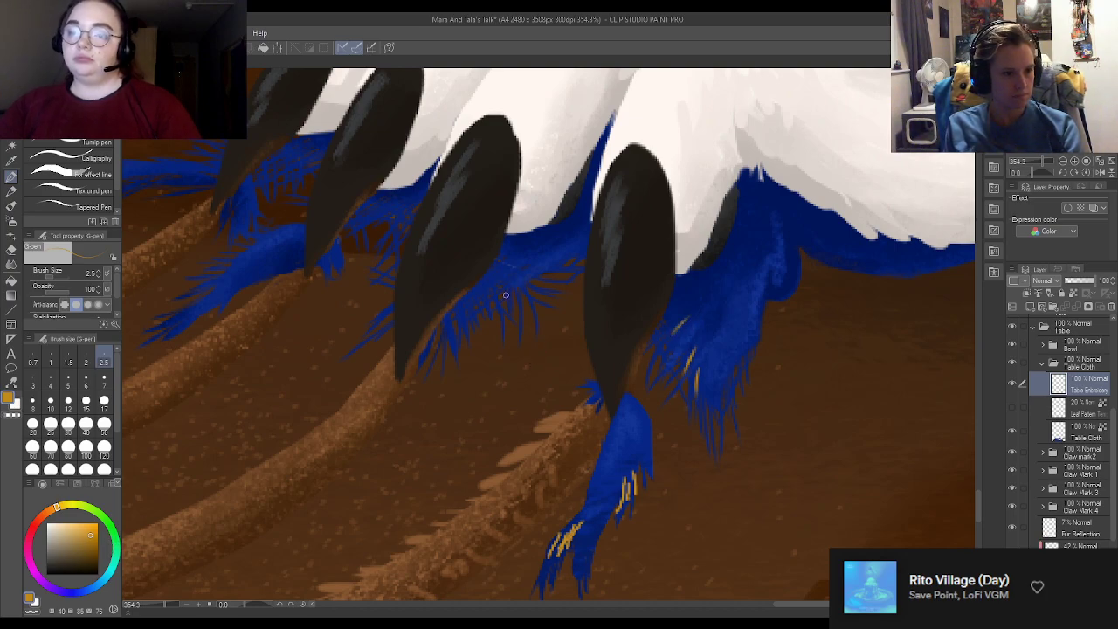
pyautogui.moveTo(686, 309); pyautogui.dragTo(671, 329)
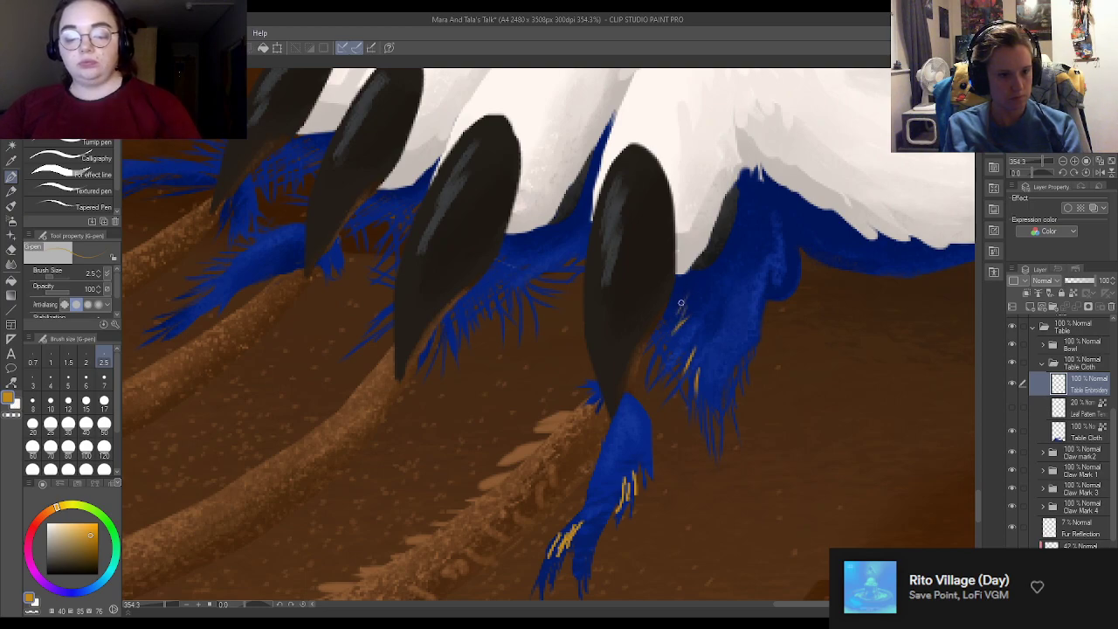
pyautogui.moveTo(687, 286); pyautogui.dragTo(675, 313)
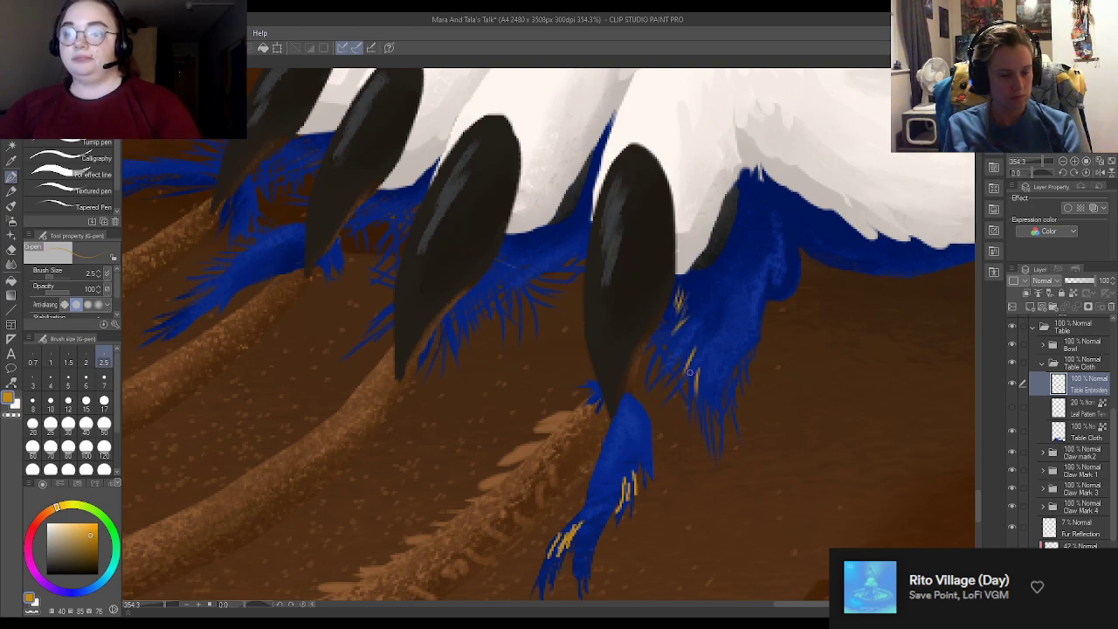
pyautogui.moveTo(687, 388); pyautogui.dragTo(690, 371)
pyautogui.hotkey('ctrl', 'z')
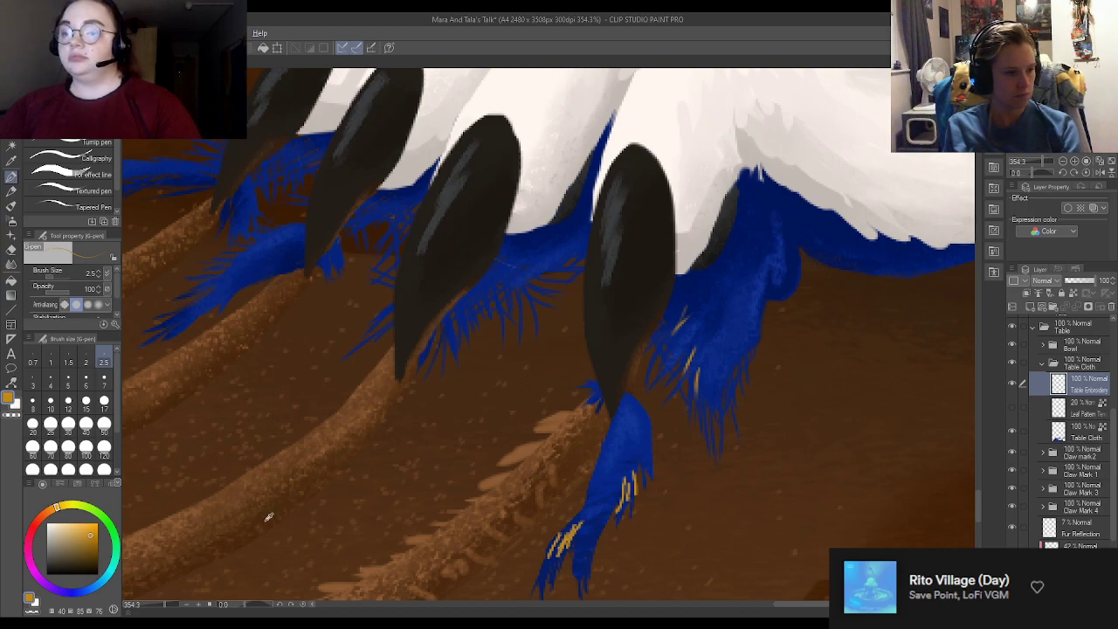
# Step: Dab a gold swatch on the bare table and paint darker gold stitches on the cloth beside the fourth claw and between the claws
pyautogui.moveTo(839, 393); pyautogui.dragTo(834, 401)
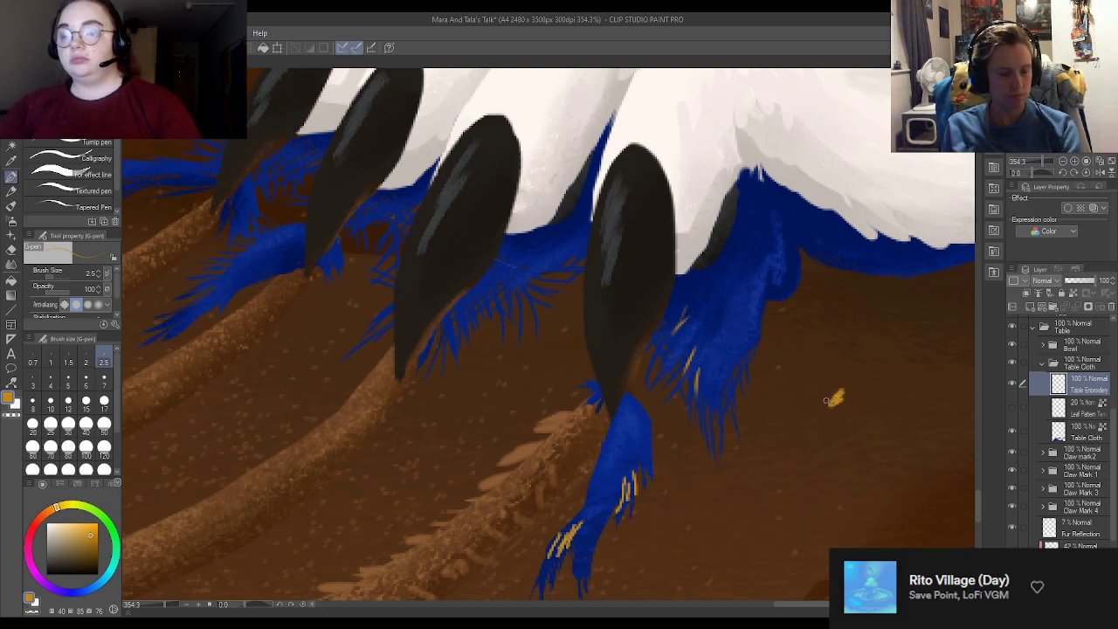
pyautogui.click(94, 539)
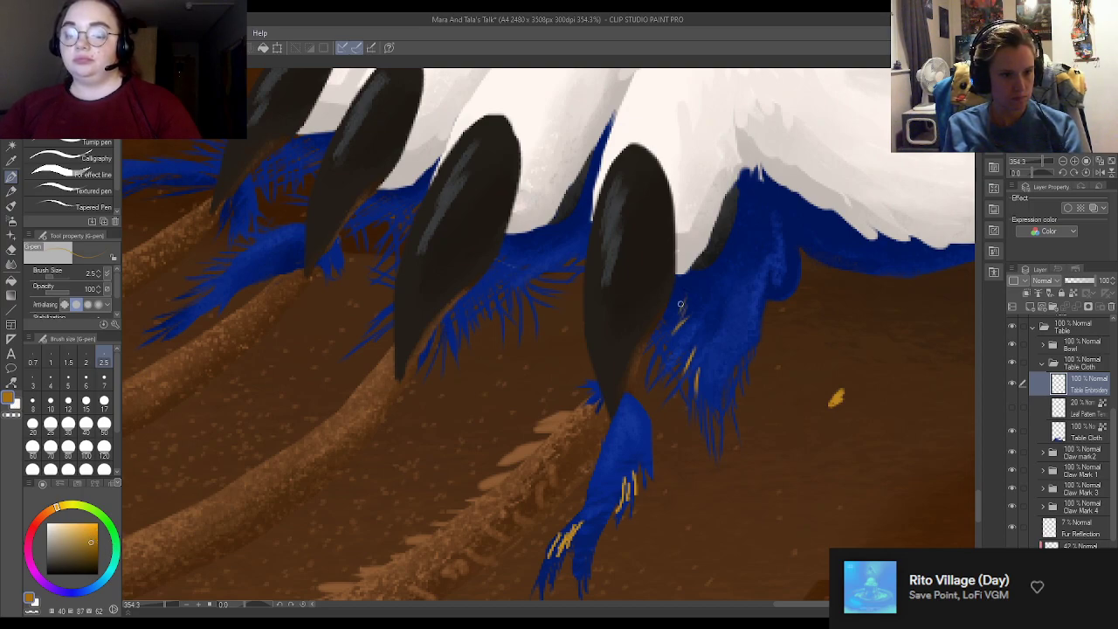
pyautogui.moveTo(681, 295)
pyautogui.mouseDown()
pyautogui.moveTo(671, 314)
pyautogui.moveTo(682, 299)
pyautogui.moveTo(692, 310)
pyautogui.mouseUp()
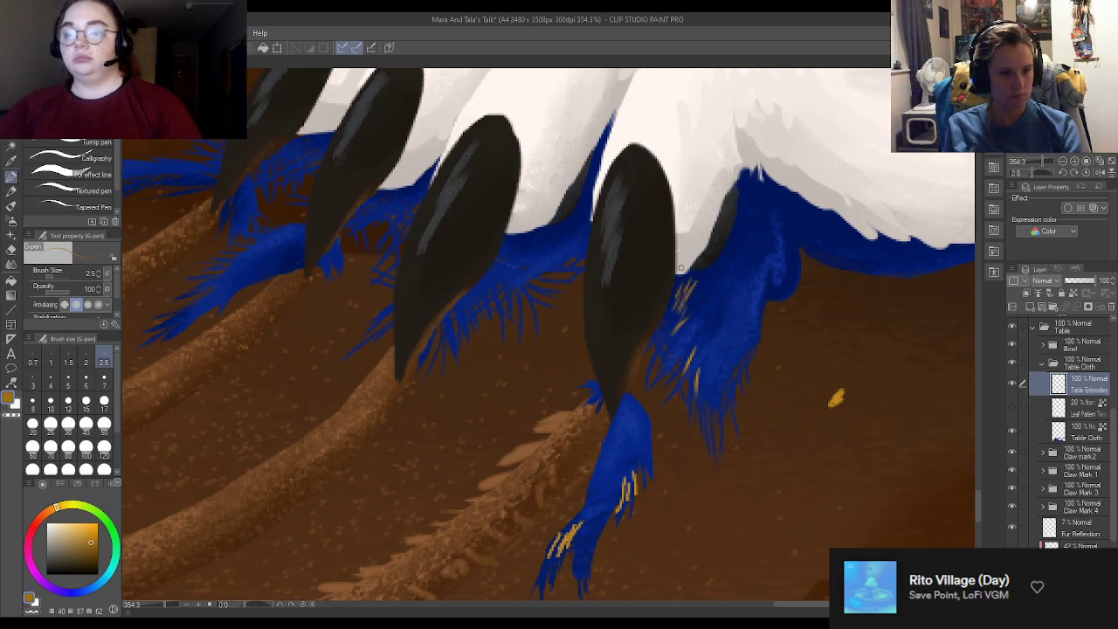
pyautogui.moveTo(685, 267)
pyautogui.mouseDown()
pyautogui.moveTo(677, 318)
pyautogui.moveTo(690, 304)
pyautogui.mouseUp()
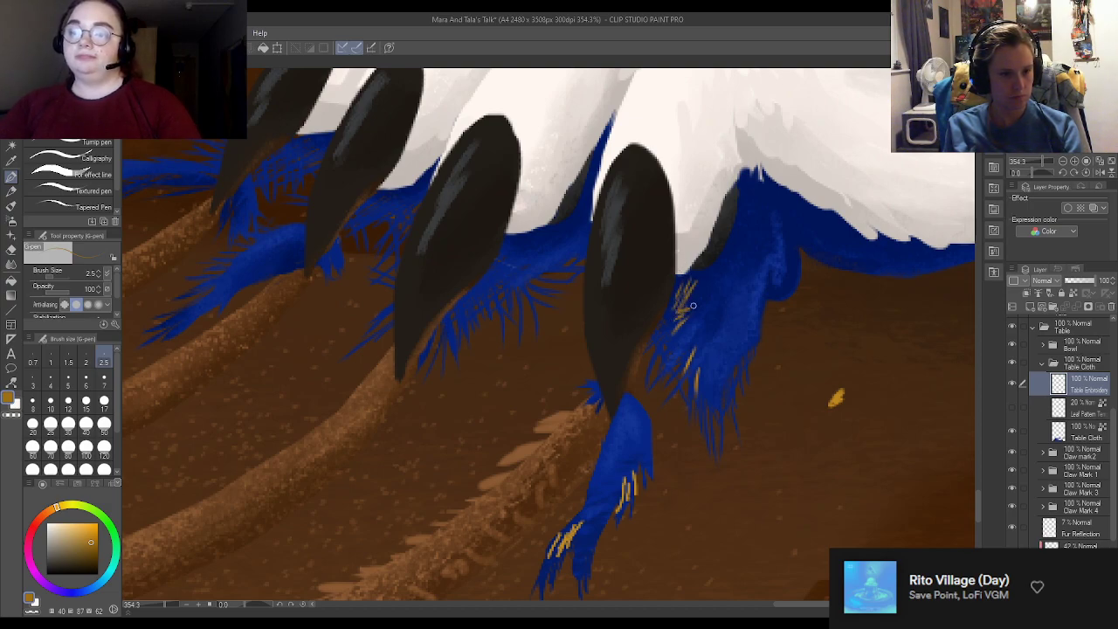
pyautogui.moveTo(519, 238)
pyautogui.mouseDown()
pyautogui.moveTo(535, 244)
pyautogui.moveTo(524, 257)
pyautogui.mouseUp()
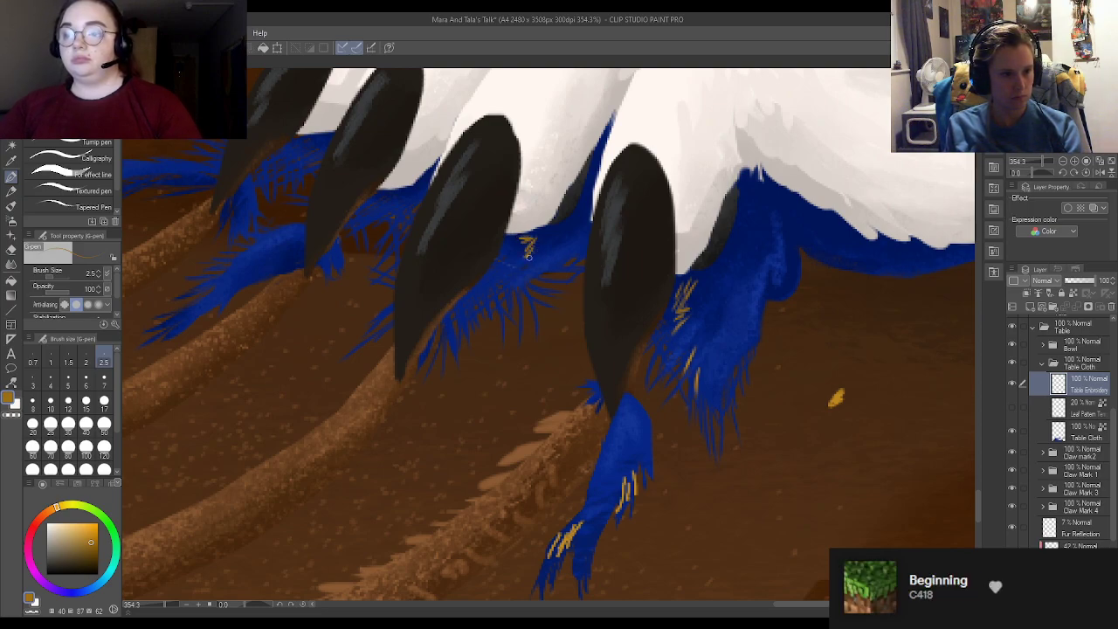
pyautogui.moveTo(418, 185); pyautogui.dragTo(409, 207)
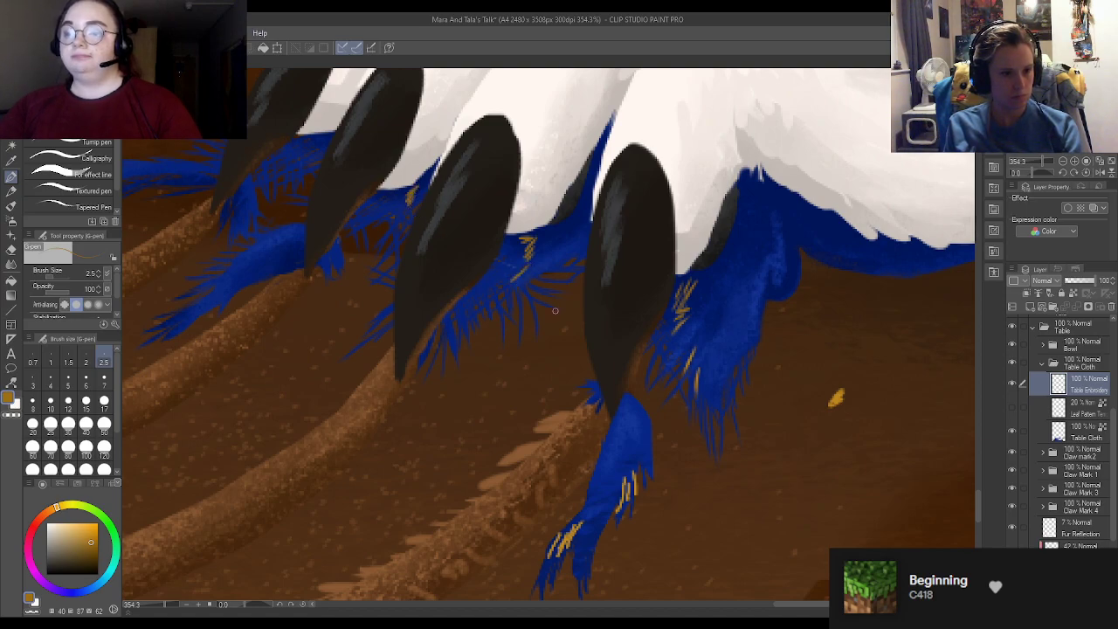
# Step: Sample the brighter gold from the swatch and extend the loose embroidery threads beside the fourth claw and around the third
pyautogui.keyDown('alt'); pyautogui.click(836, 396); pyautogui.keyUp('alt')
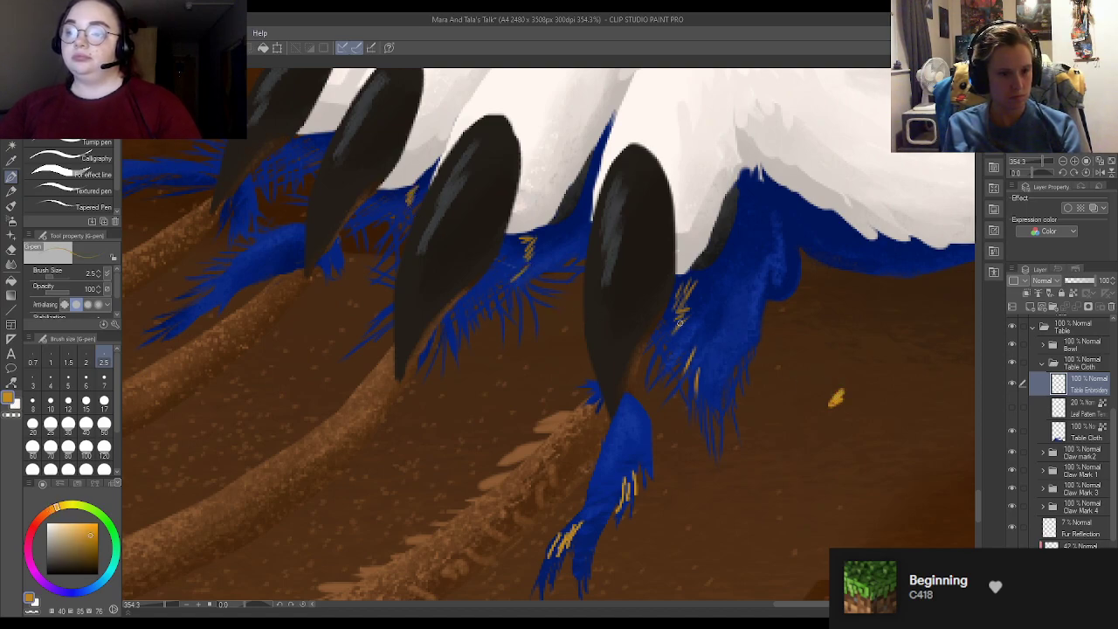
pyautogui.moveTo(685, 319)
pyautogui.mouseDown()
pyautogui.moveTo(697, 347)
pyautogui.moveTo(692, 380)
pyautogui.mouseUp()
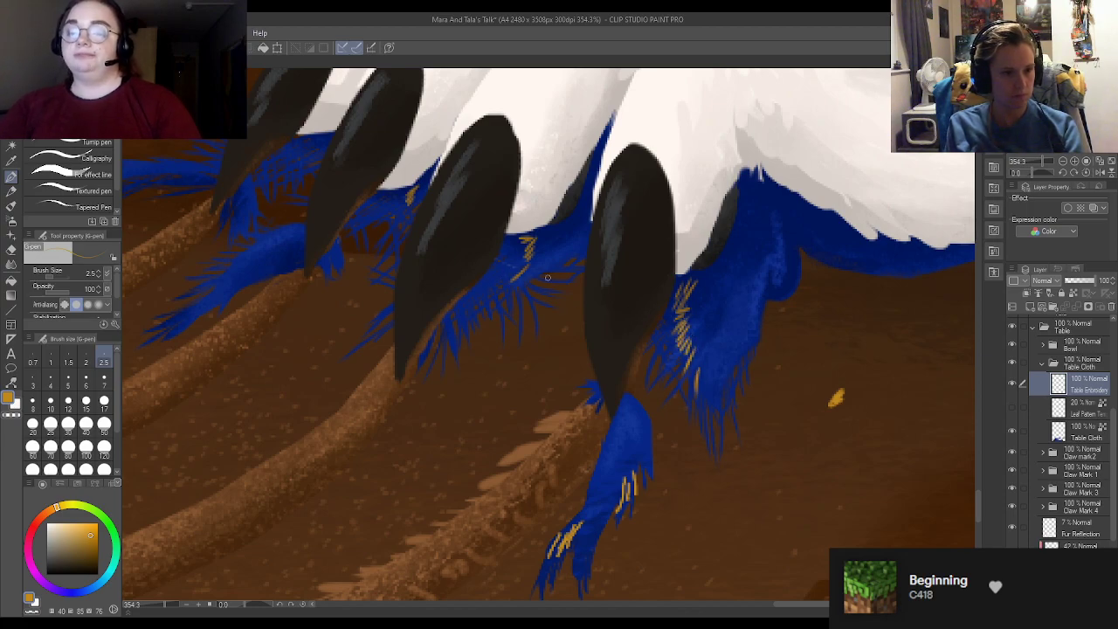
pyautogui.scroll(-5, 733, 262)
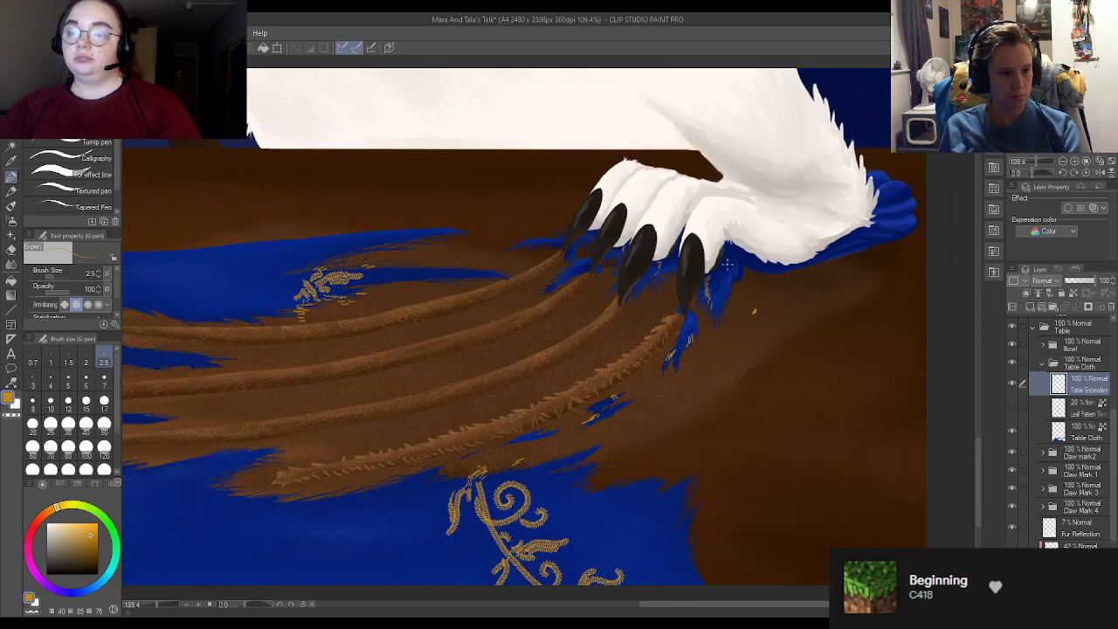
pyautogui.scroll(4, 734, 263)
pyautogui.scroll(1, 725, 266)
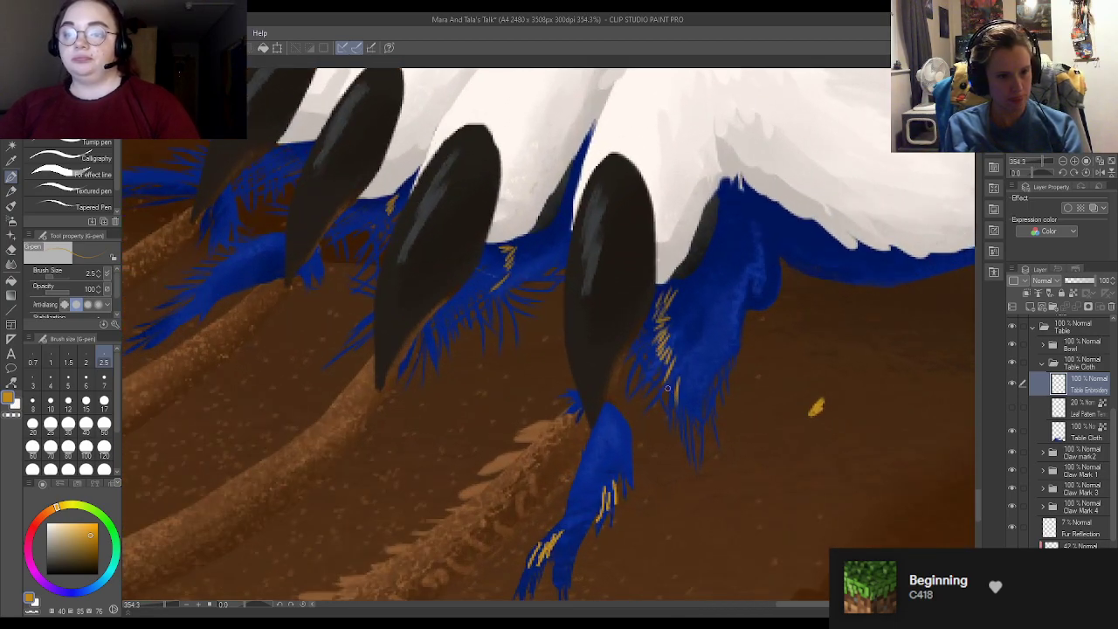
pyautogui.moveTo(669, 389); pyautogui.dragTo(664, 438)
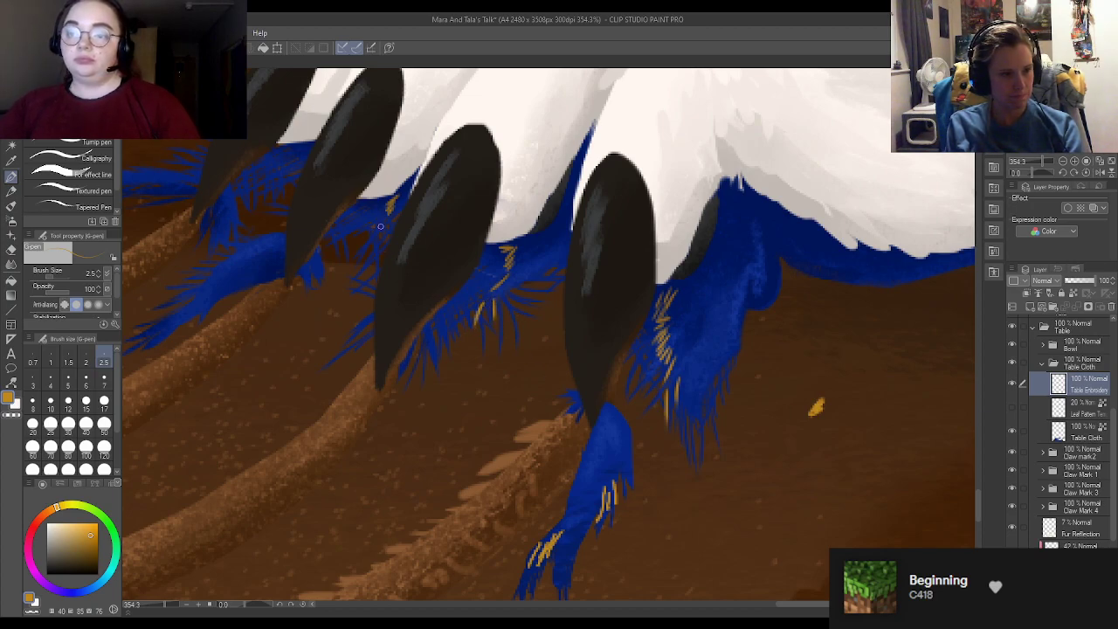
pyautogui.moveTo(377, 222); pyautogui.dragTo(364, 245)
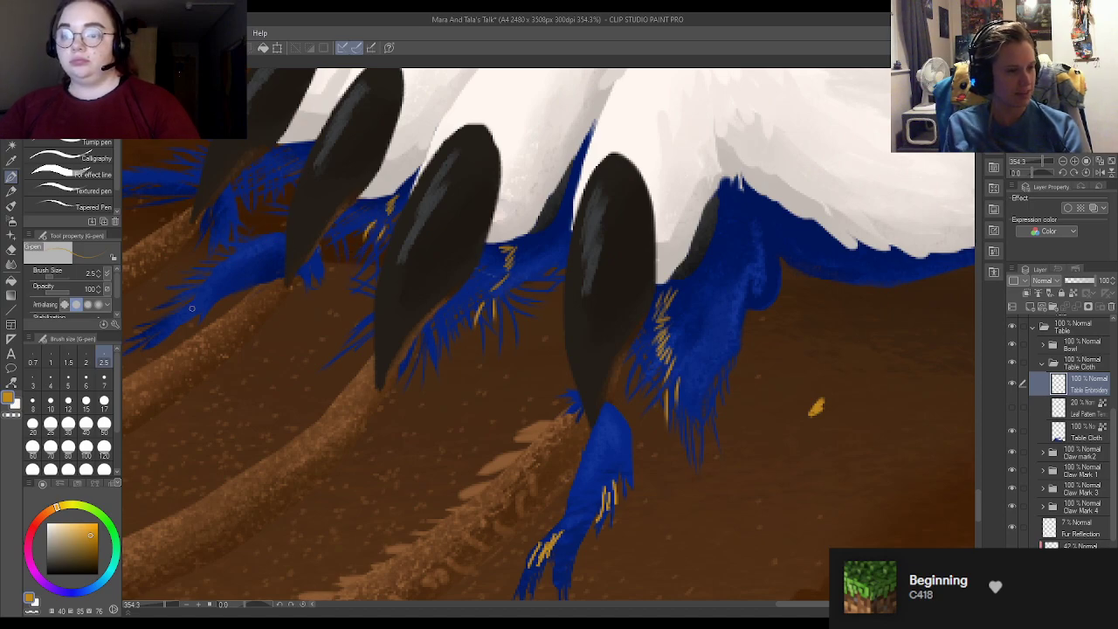
# Step: Add frayed gold threads to the cloth scraps beside the first and second claws with the G-pen at size 2.5
pyautogui.scroll(-5, 204, 275)
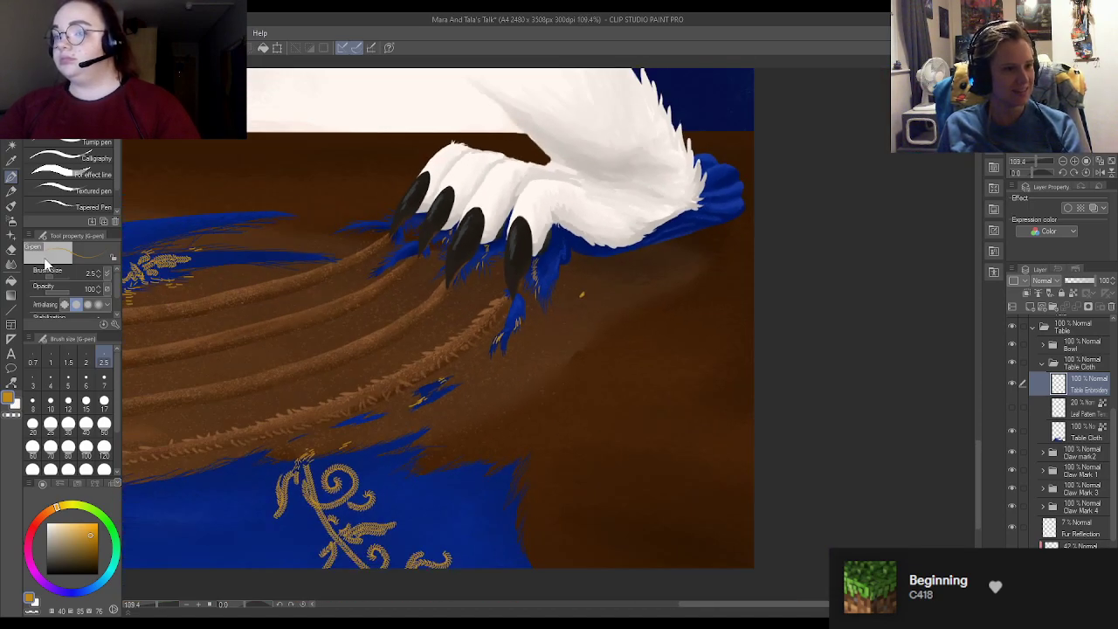
pyautogui.scroll(2, 189, 247)
pyautogui.scroll(1, 454, 205)
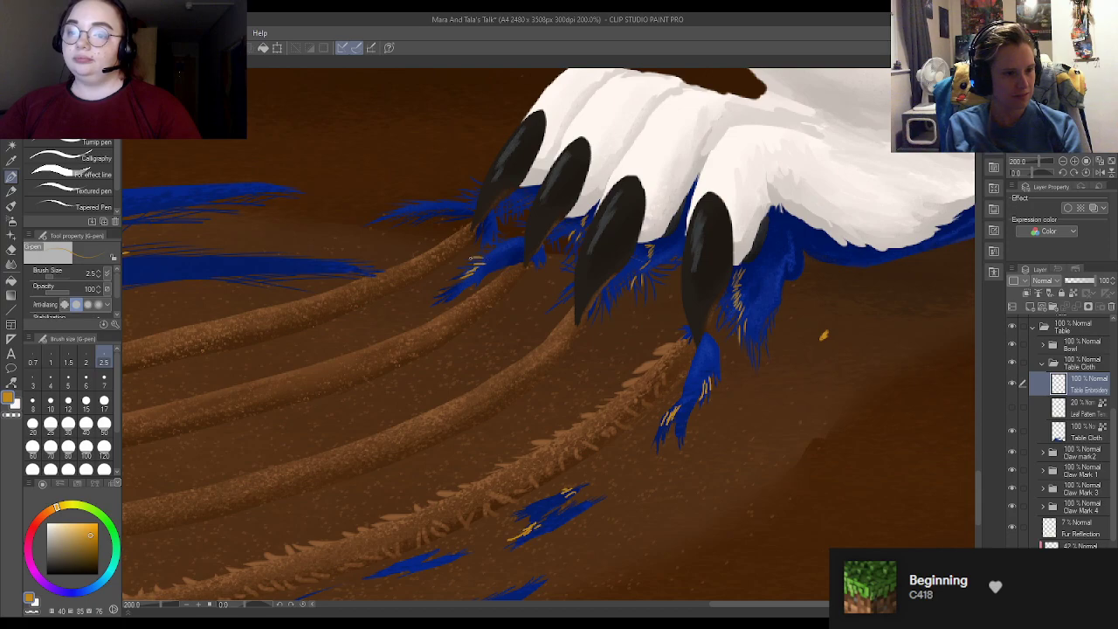
pyautogui.moveTo(481, 252); pyautogui.dragTo(471, 258)
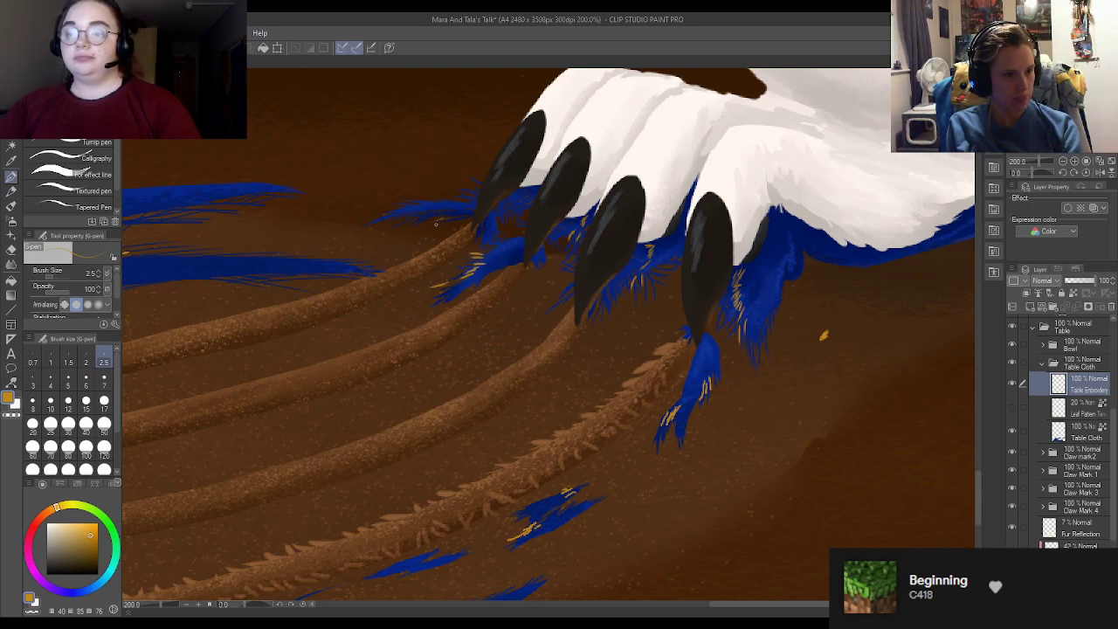
pyautogui.moveTo(443, 216)
pyautogui.mouseDown()
pyautogui.moveTo(428, 221)
pyautogui.moveTo(461, 215)
pyautogui.moveTo(451, 210)
pyautogui.mouseUp()
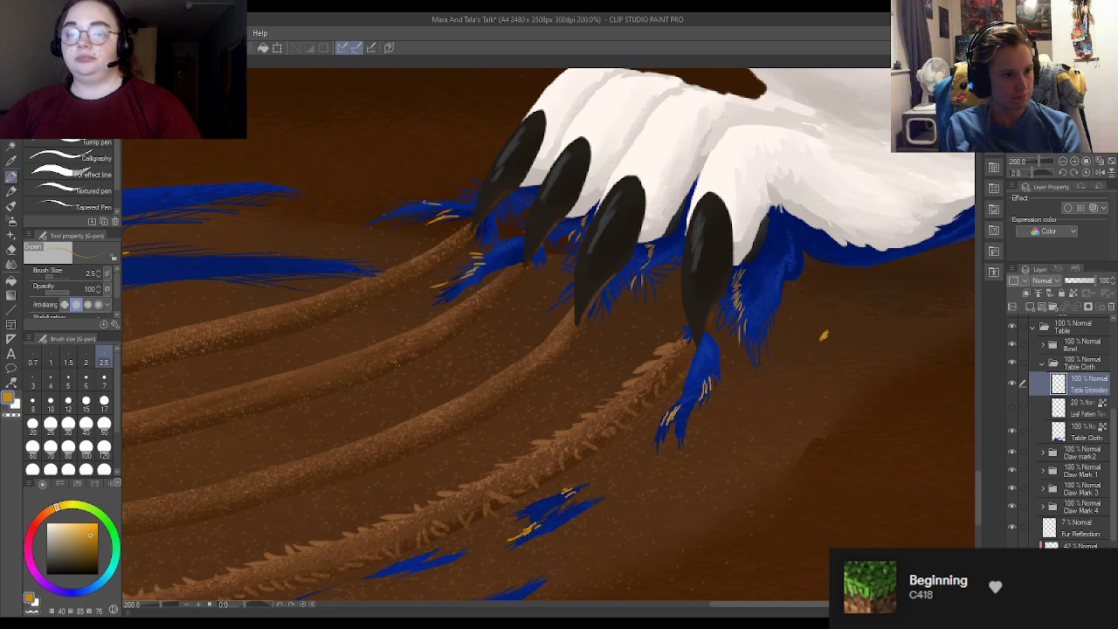
pyautogui.moveTo(438, 201); pyautogui.dragTo(427, 203)
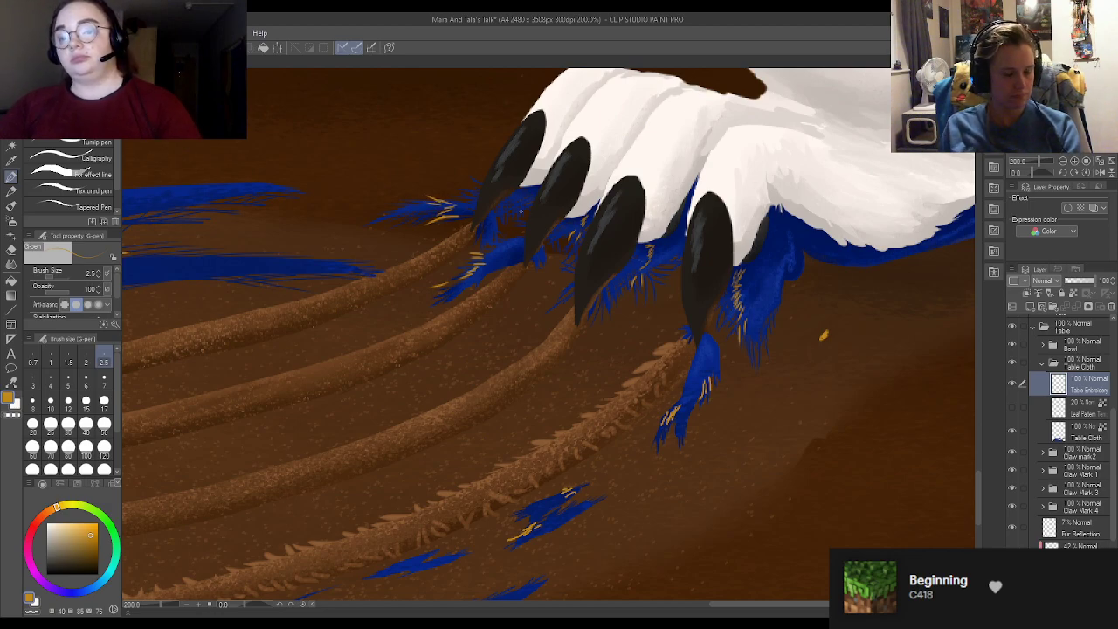
# Step: Paint extra loose gold threads around the torn embroidery fragment above the uppermost claw mark with the G-pen at size 2.5
pyautogui.scroll(-3, 607, 204)
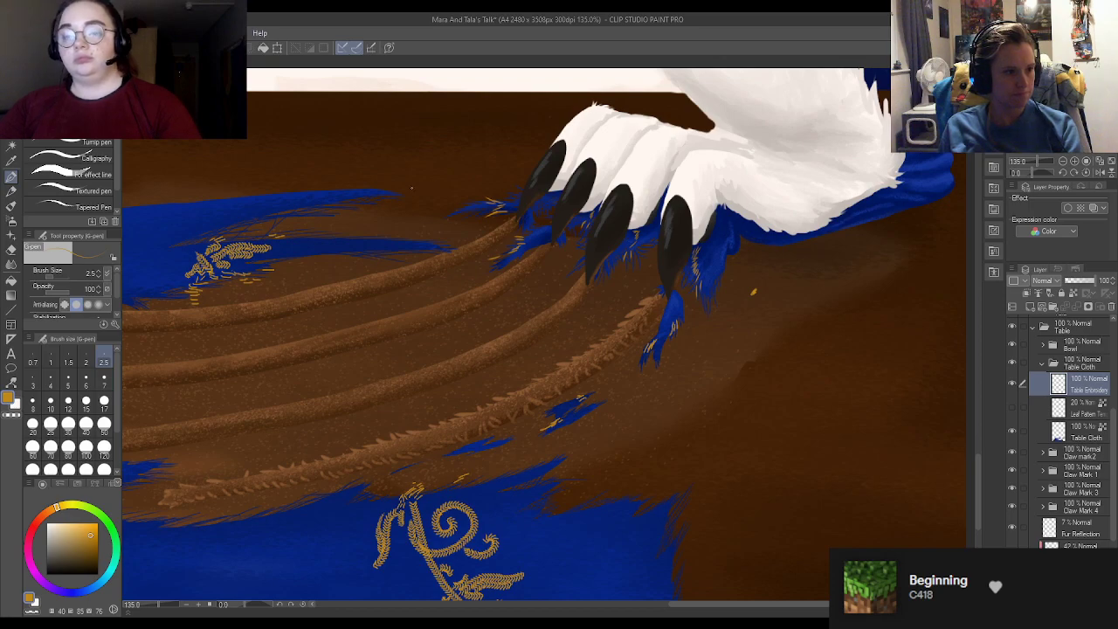
pyautogui.scroll(2, 266, 222)
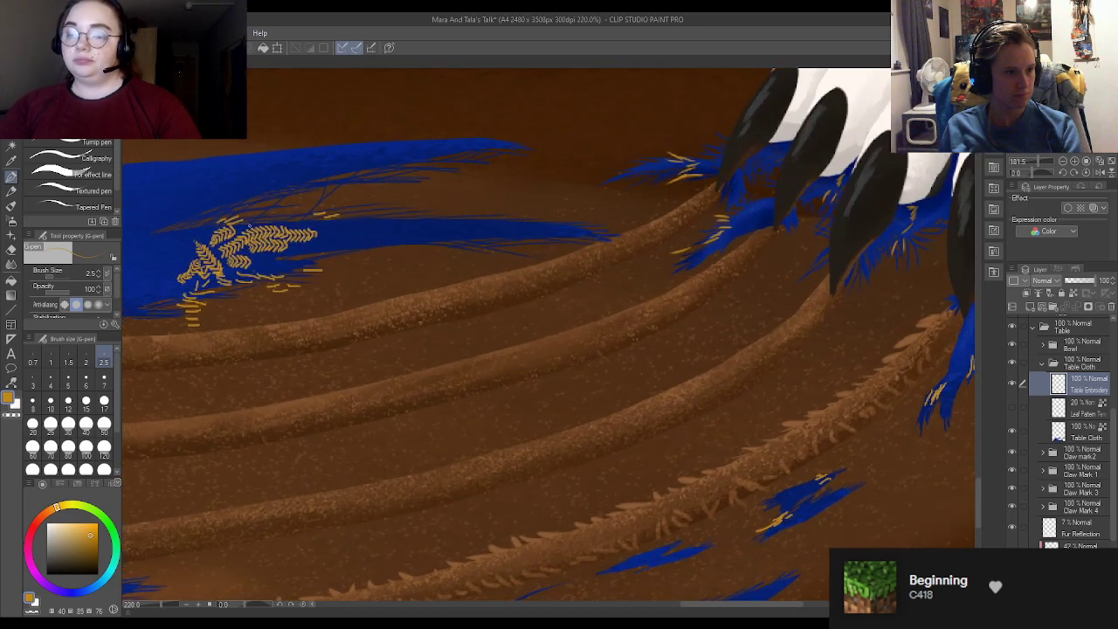
pyautogui.scroll(3, 265, 213)
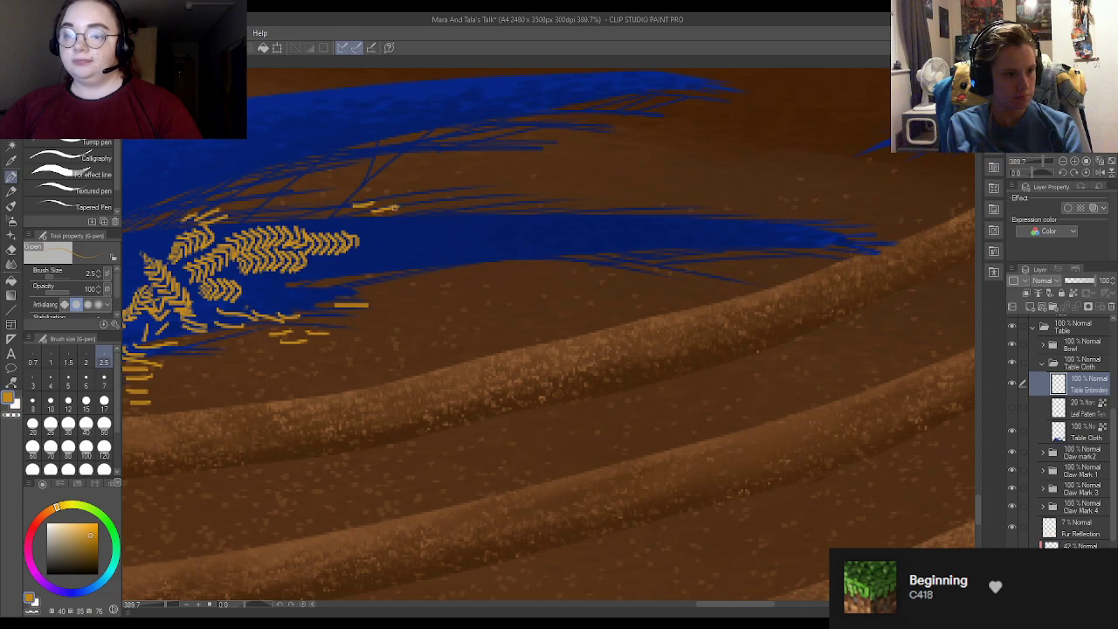
pyautogui.moveTo(386, 212); pyautogui.dragTo(411, 210)
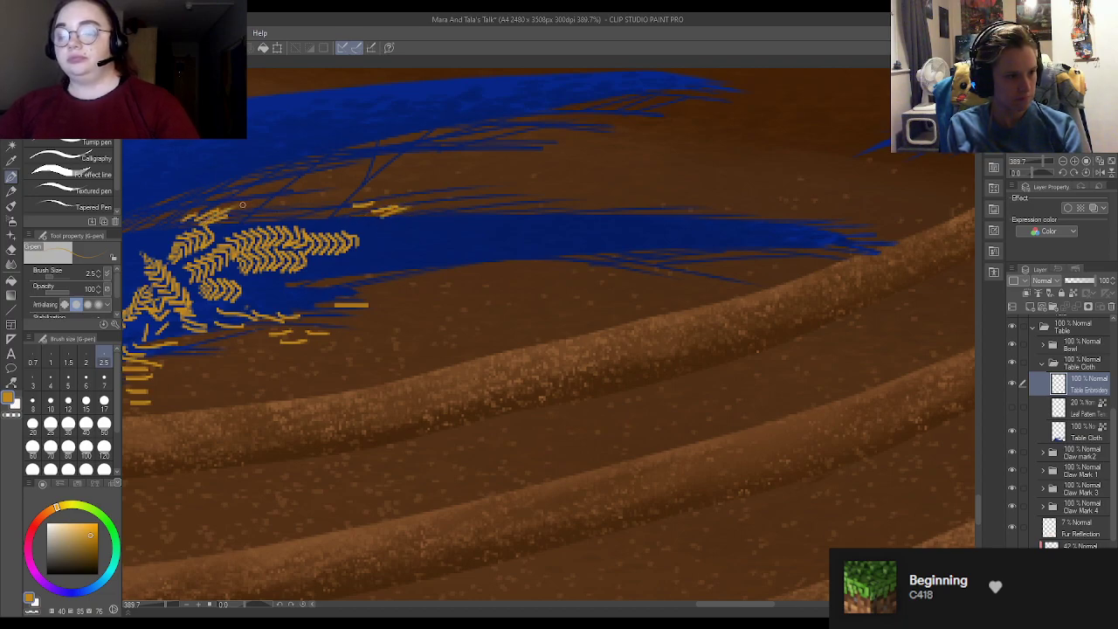
pyautogui.moveTo(205, 217); pyautogui.dragTo(224, 200)
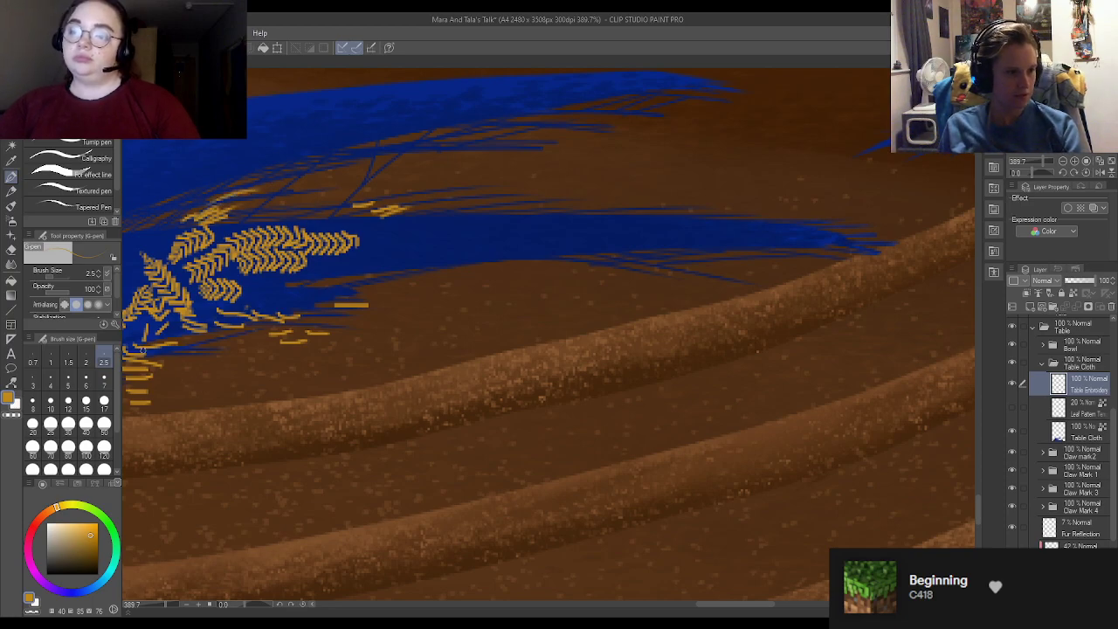
# Step: Erase the gold swatch from the bare table with the Hard eraser at size 7 and return to the G-pen
pyautogui.scroll(-8, 417, 353)
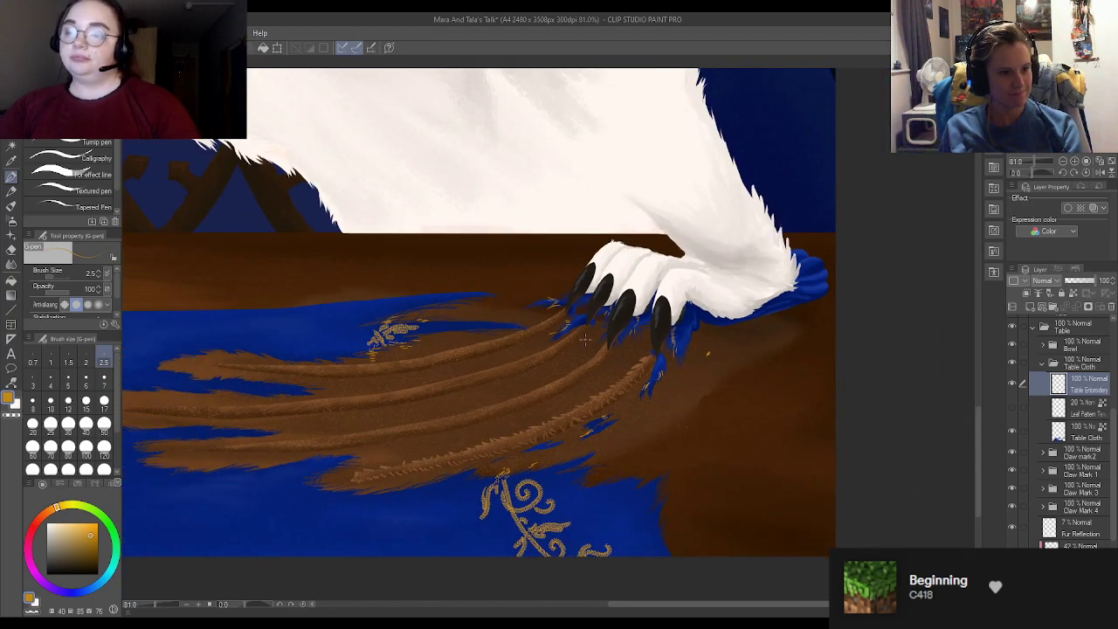
pyautogui.scroll(8, 720, 355)
pyautogui.scroll(1, 790, 347)
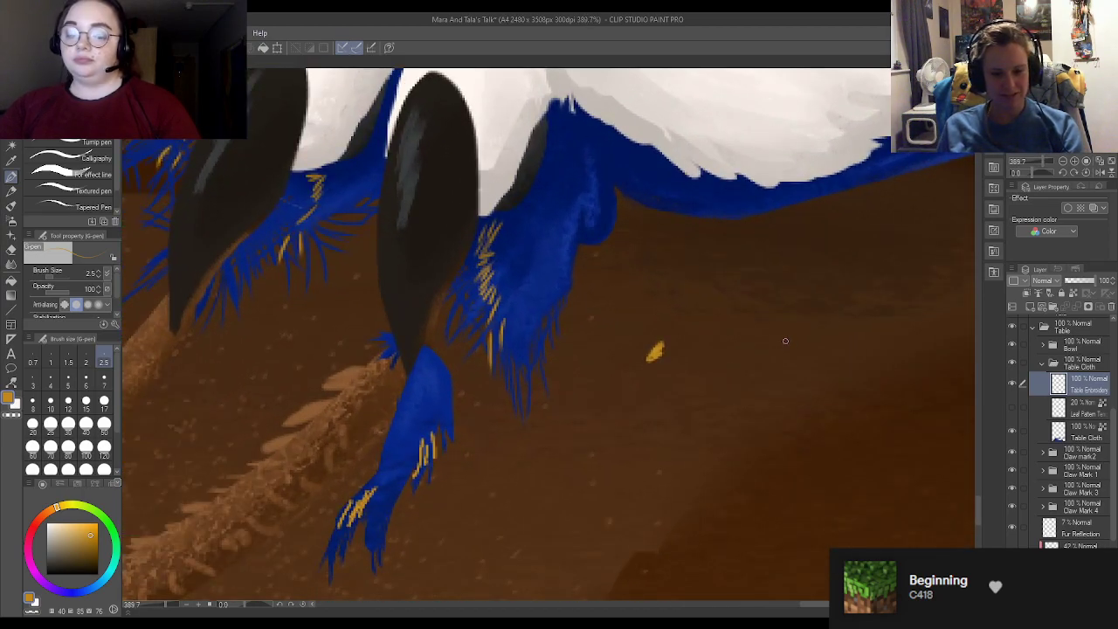
pyautogui.press('e')
pyautogui.moveTo(659, 350); pyautogui.dragTo(649, 362)
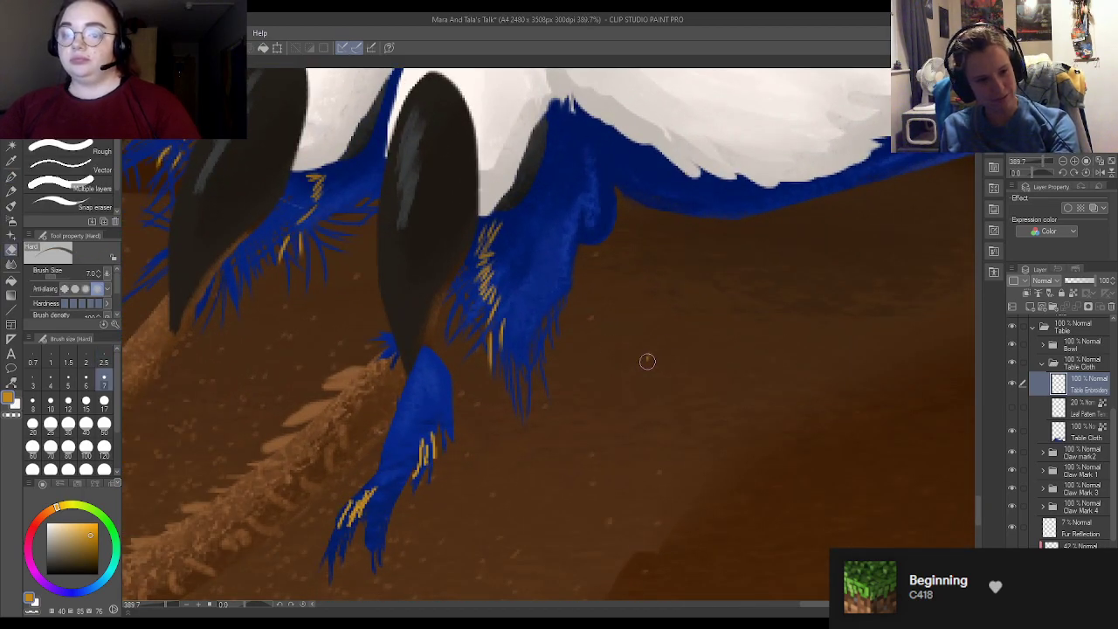
pyautogui.press('p')
# Step: Check the finished embroidery fraying around the claws and save the painting
pyautogui.scroll(-15, 463, 262)
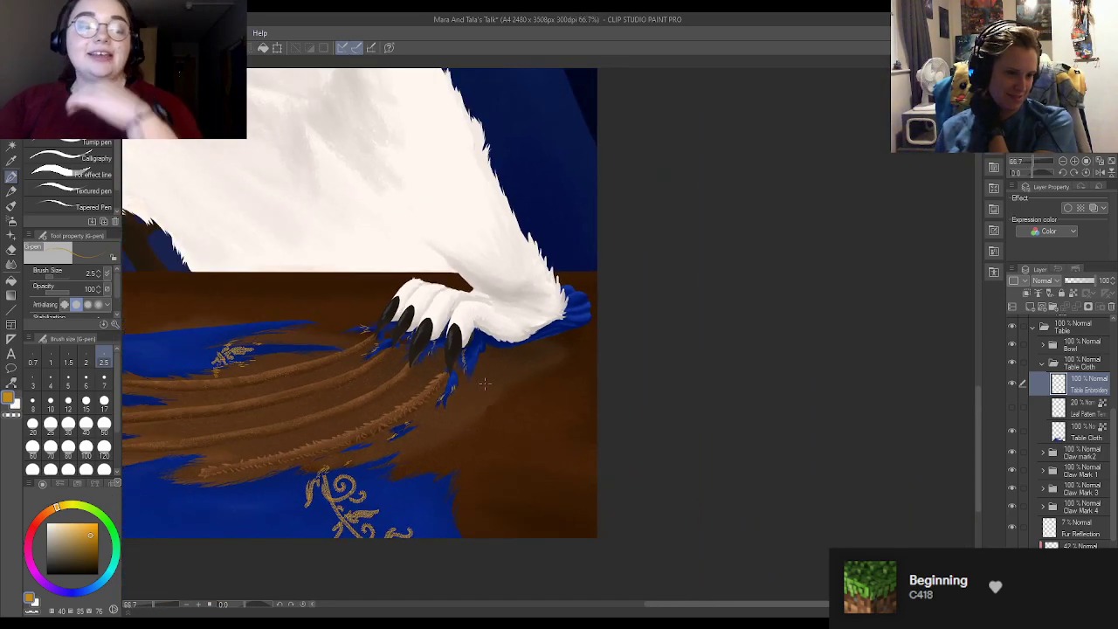
pyautogui.scroll(-1, 483, 384)
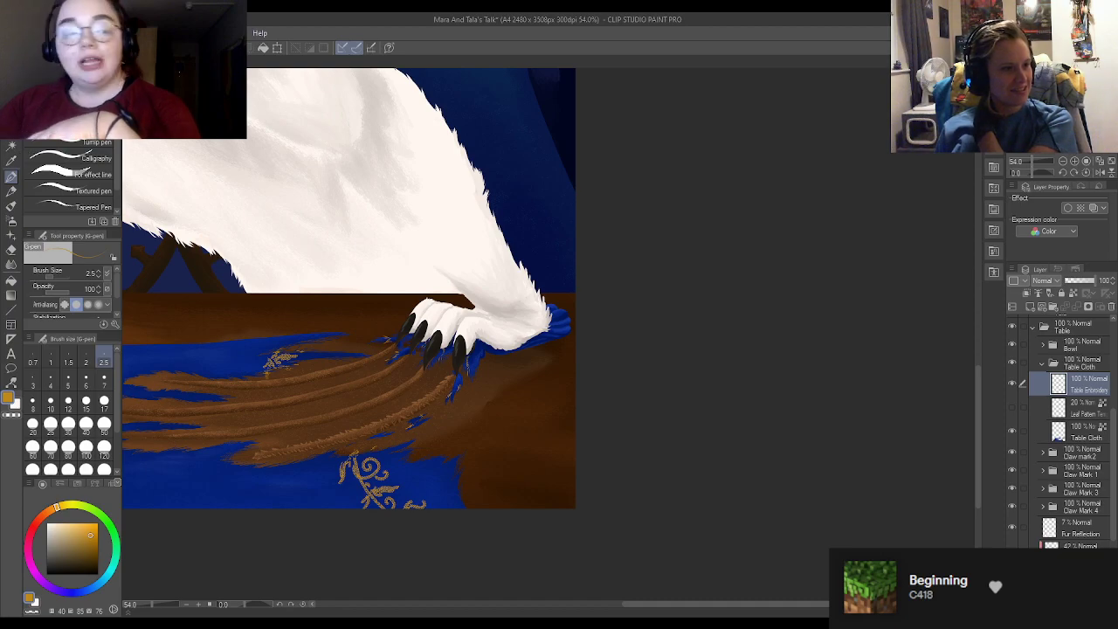
pyautogui.scroll(-2, 577, 300)
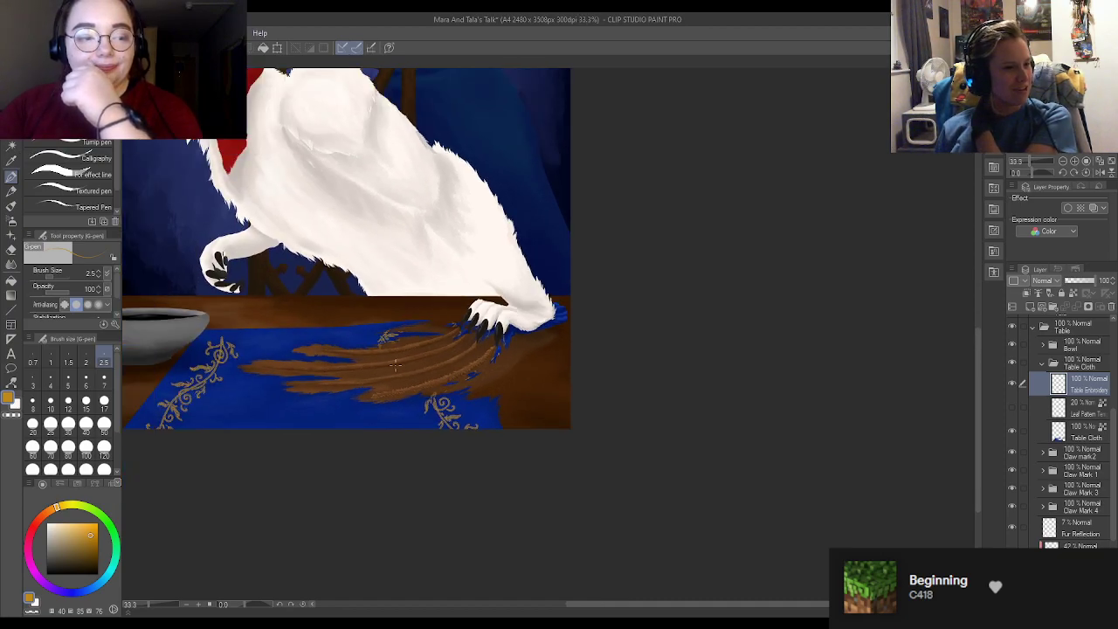
pyautogui.scroll(2, 418, 355)
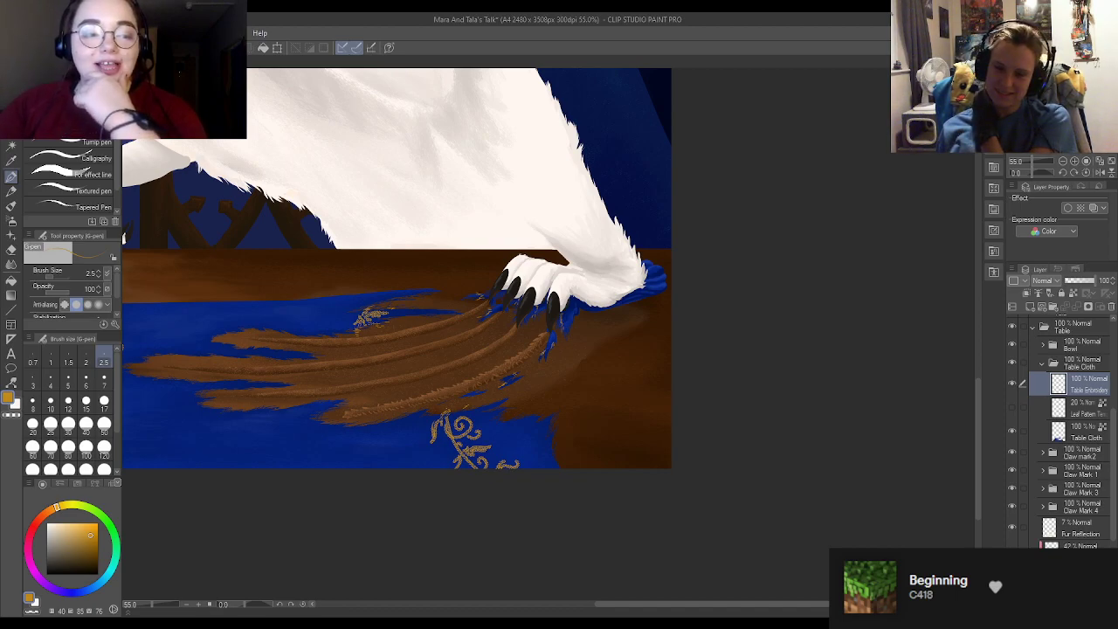
pyautogui.hotkey('ctrl', 's')
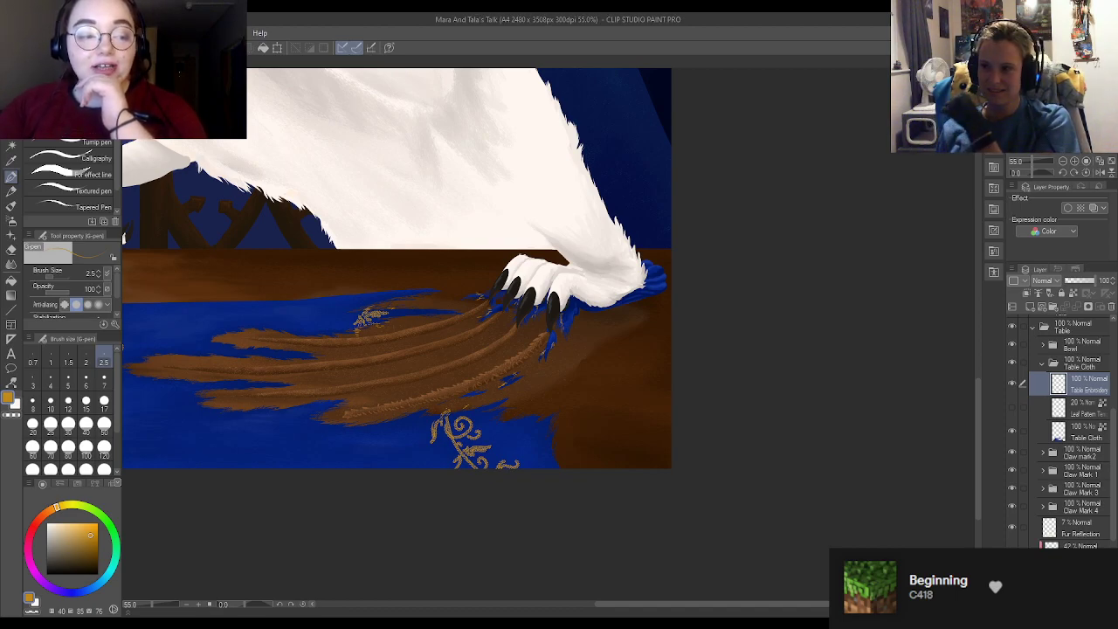
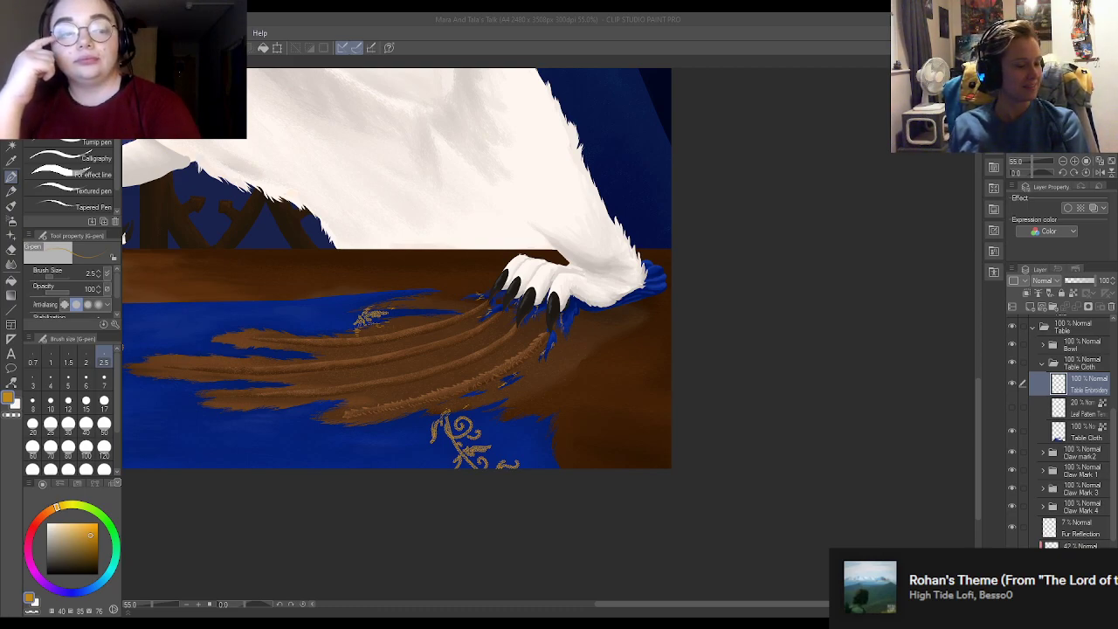
# Step: Examine the claw marks and torn tablecloth up close and within the whole painting
pyautogui.scroll(5, 555, 337)
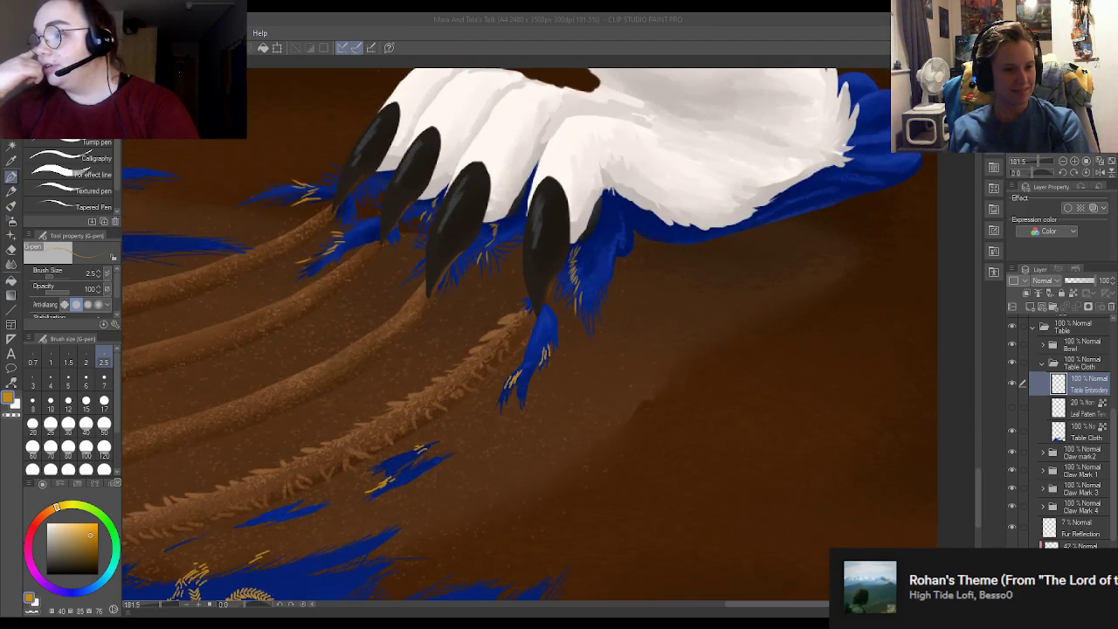
pyautogui.scroll(-5, 576, 343)
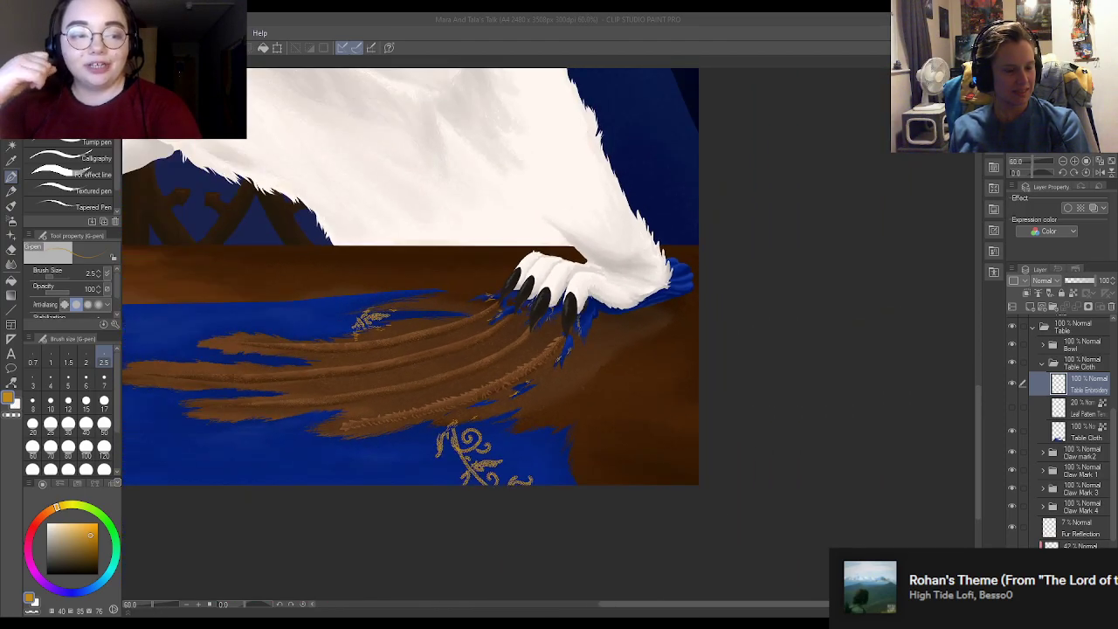
pyautogui.scroll(-3, 533, 384)
pyautogui.scroll(-2, 527, 395)
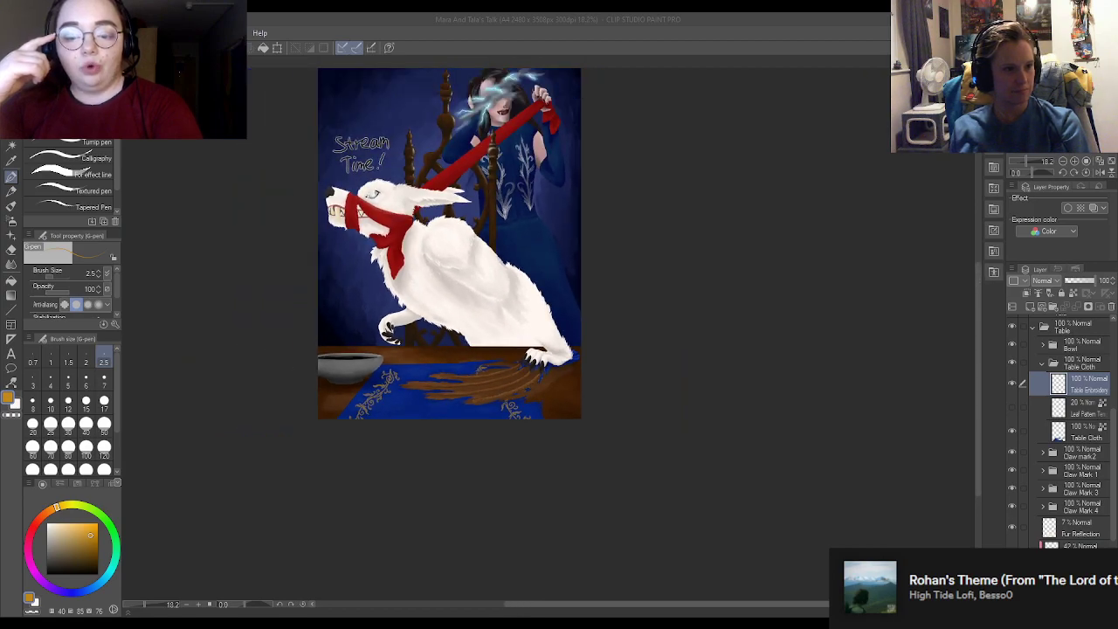
pyautogui.scroll(4, 514, 385)
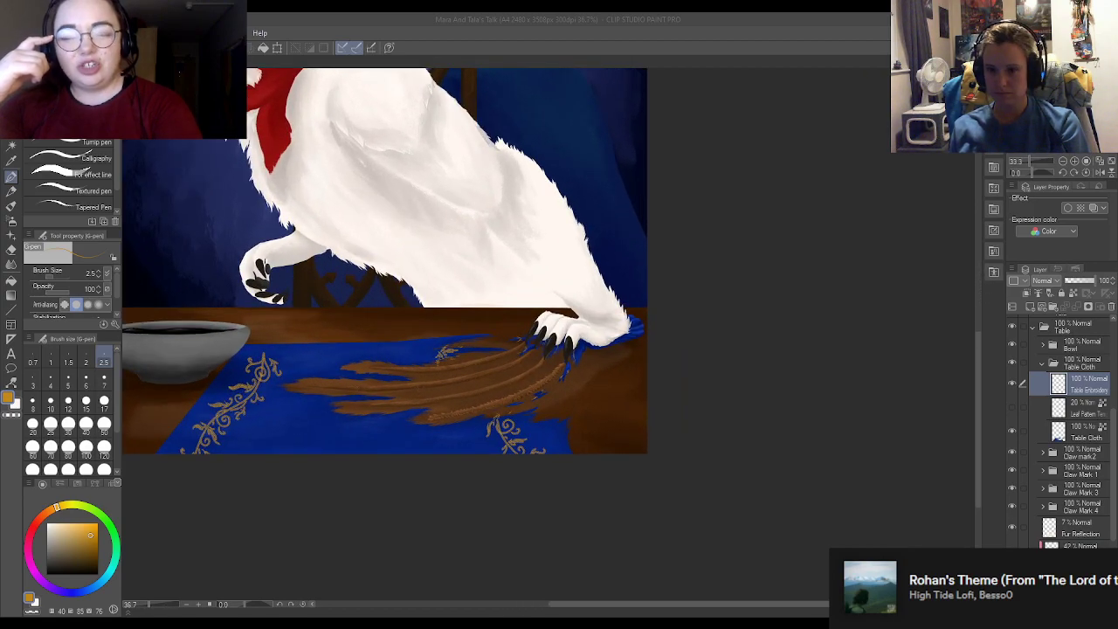
pyautogui.scroll(2, 489, 393)
pyautogui.scroll(-2, 454, 367)
pyautogui.scroll(4, 454, 367)
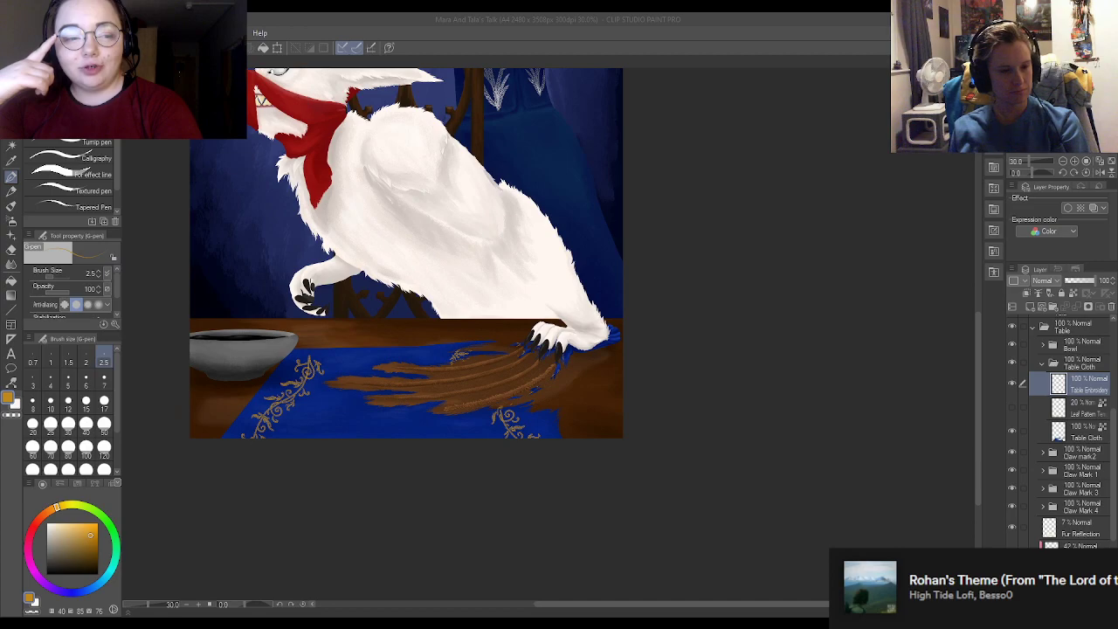
pyautogui.scroll(3, 459, 341)
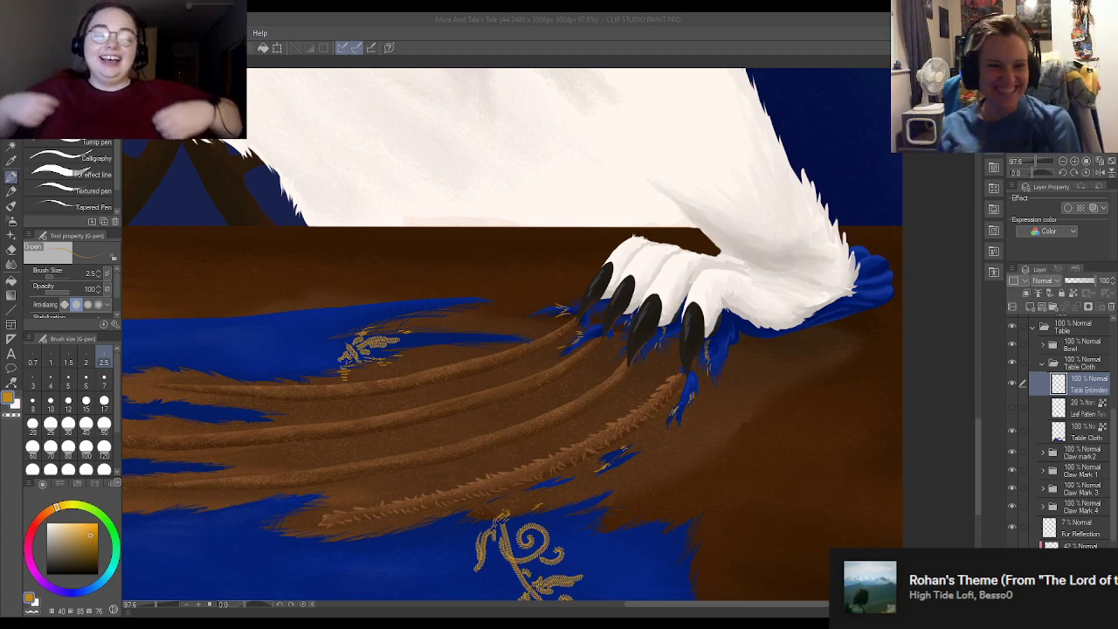
pyautogui.hotkey('ctrl', '-')
pyautogui.hotkey('ctrl', '-')
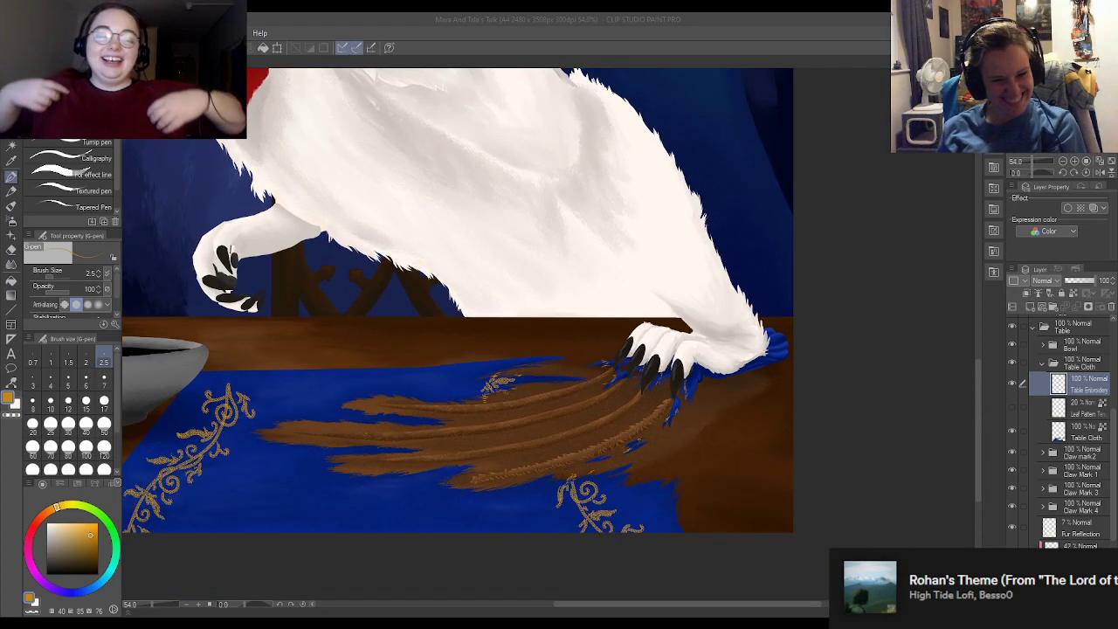
# Step: Collapse the Table Cloth folder and add a layer named Splinters above Shading in the Claw Mark 3 folder
pyautogui.click(1042, 362)
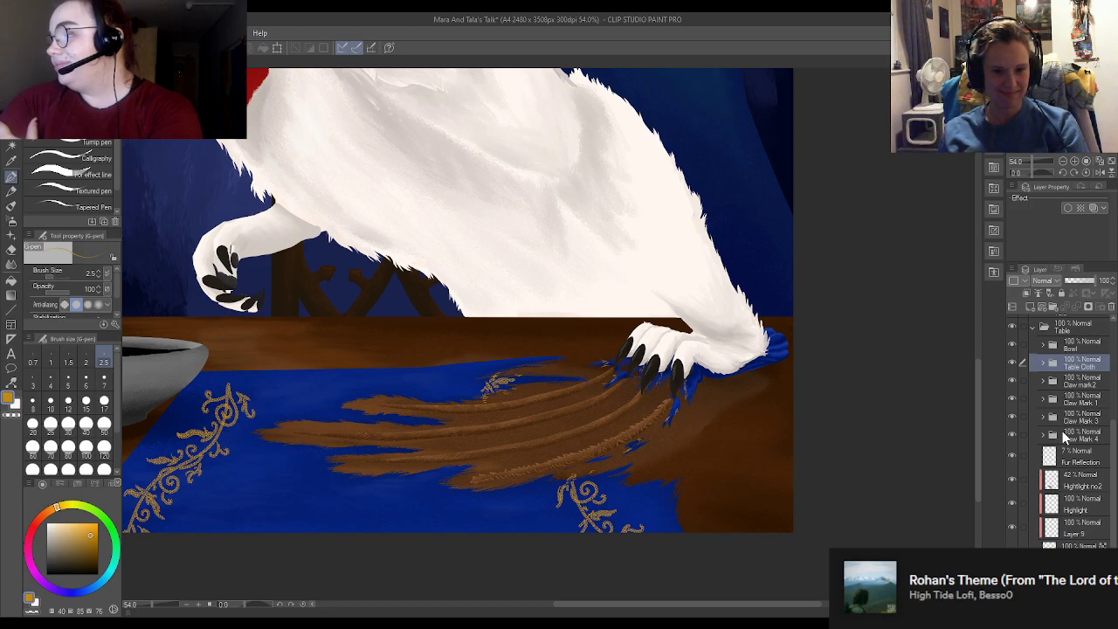
pyautogui.click(1043, 418)
pyautogui.scroll(-1, 1048, 428)
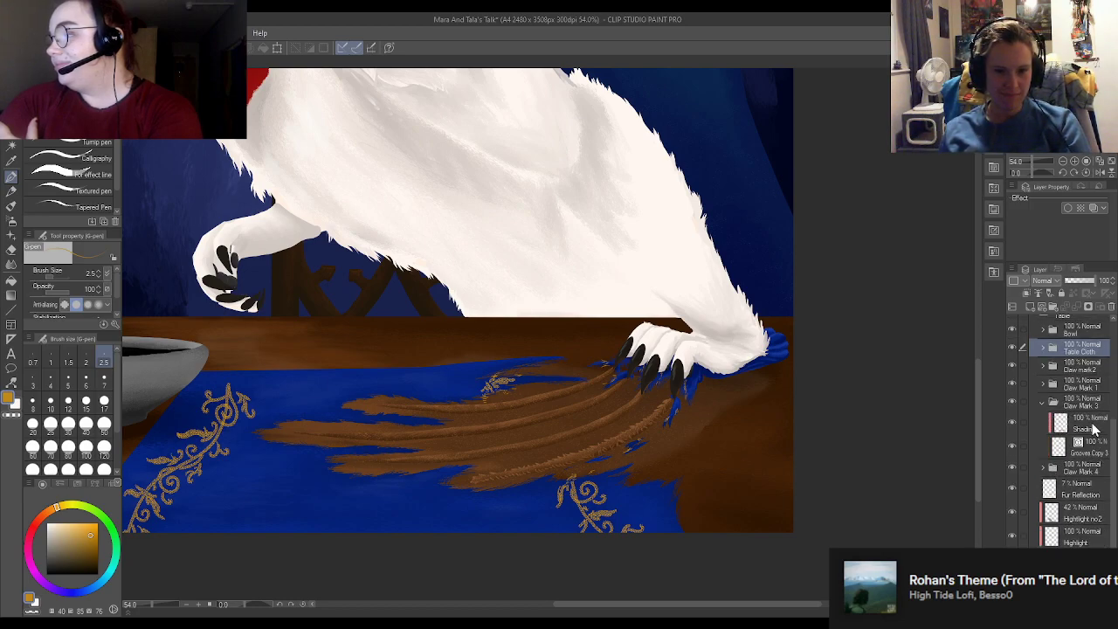
pyautogui.click(1092, 428)
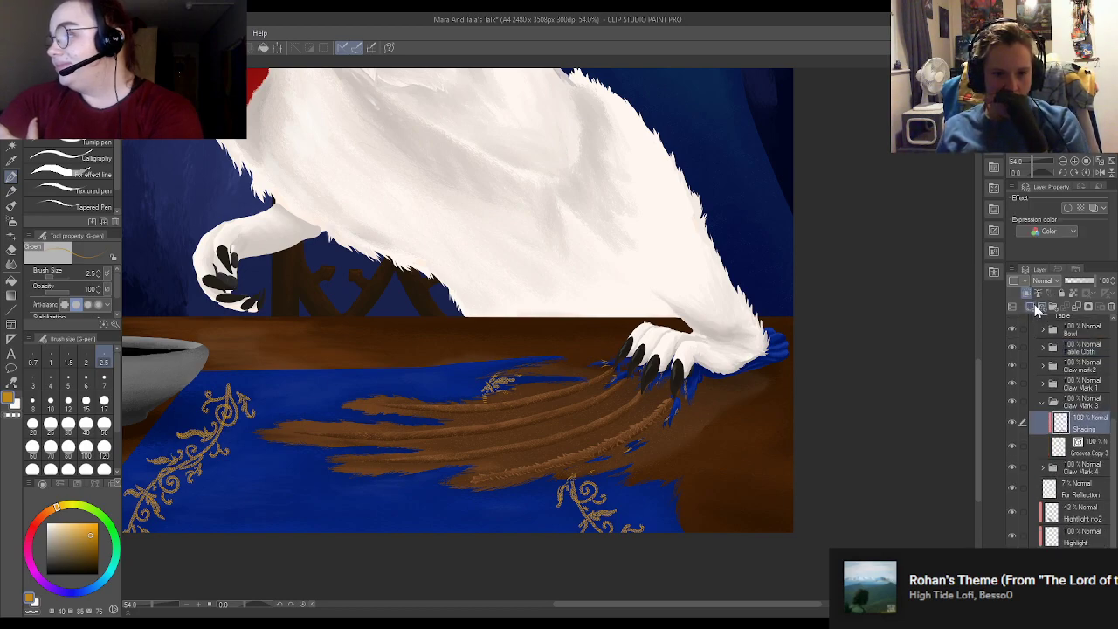
pyautogui.click(1037, 310)
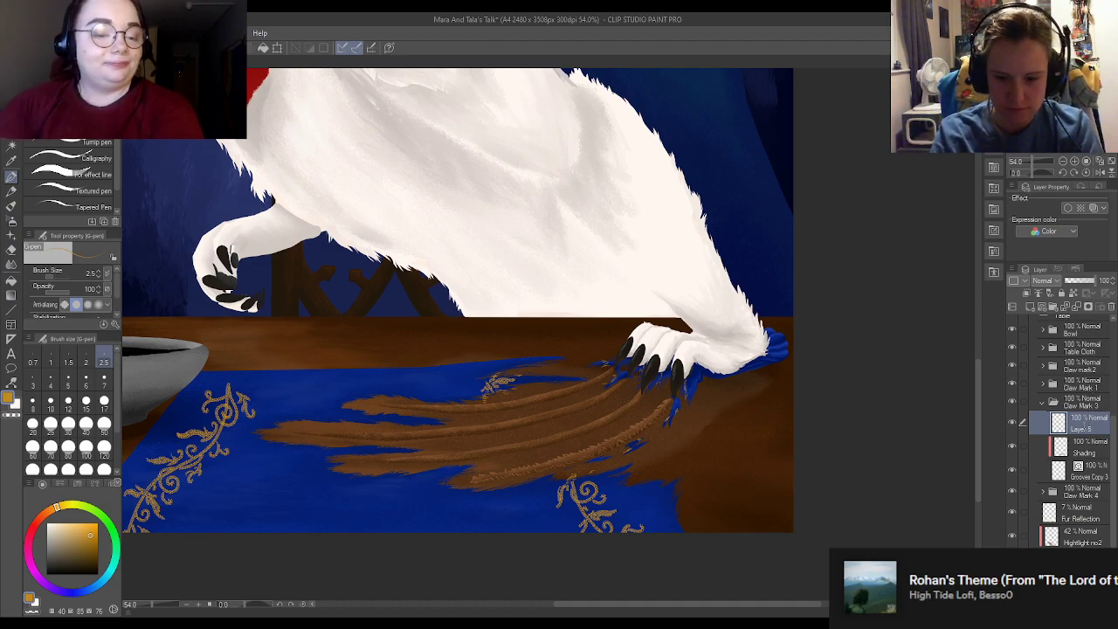
pyautogui.doubleClick(1086, 428)
pyautogui.write('Splinters')
pyautogui.press('Return')
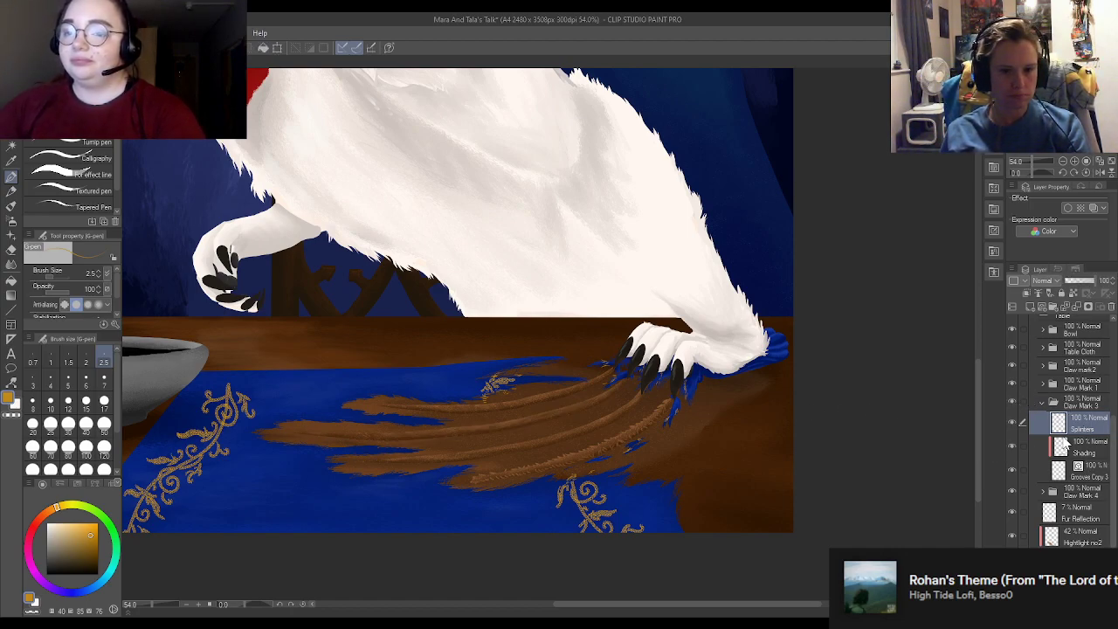
# Step: Collapse the Claw Mark 3 folder and add a layer named Splinters above Colour Clip in the Claw Mark 1 folder
pyautogui.click(1045, 402)
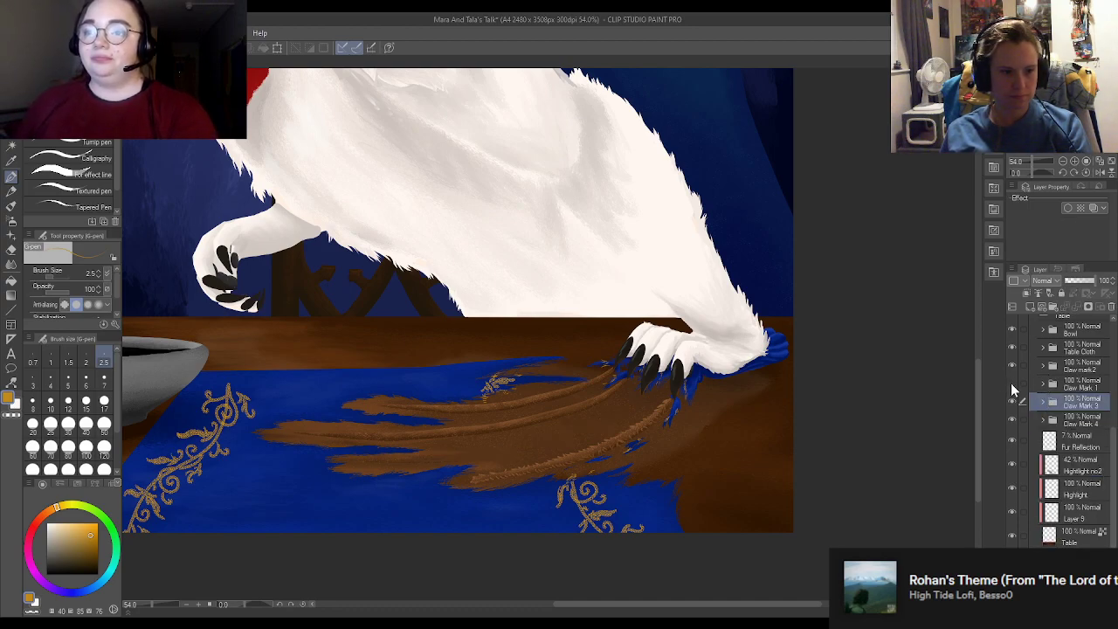
pyautogui.click(1043, 384)
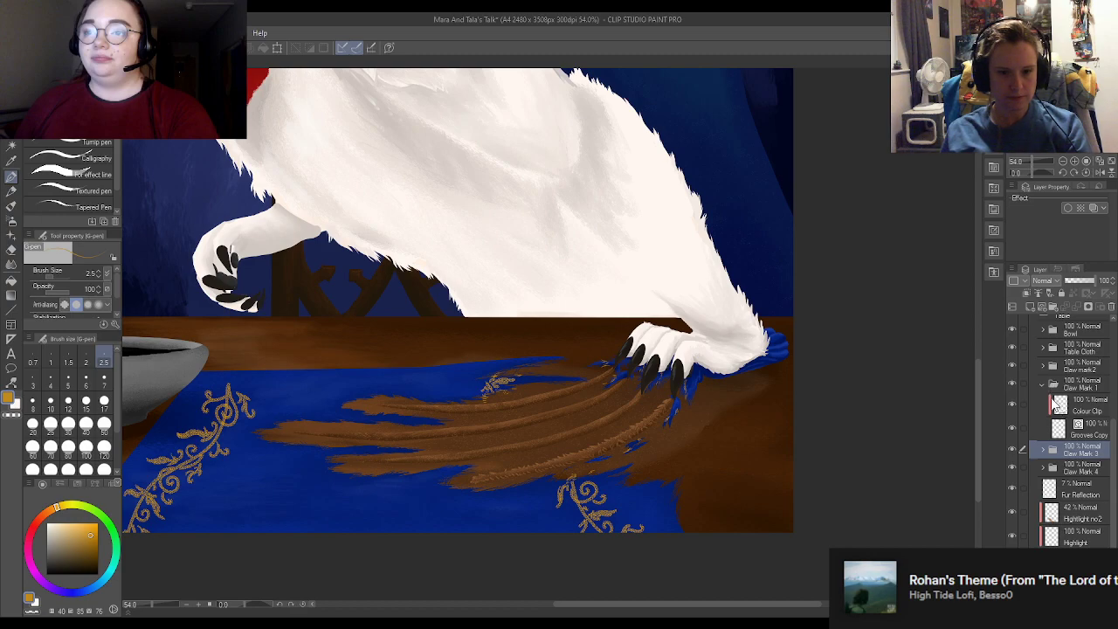
pyautogui.click(1074, 408)
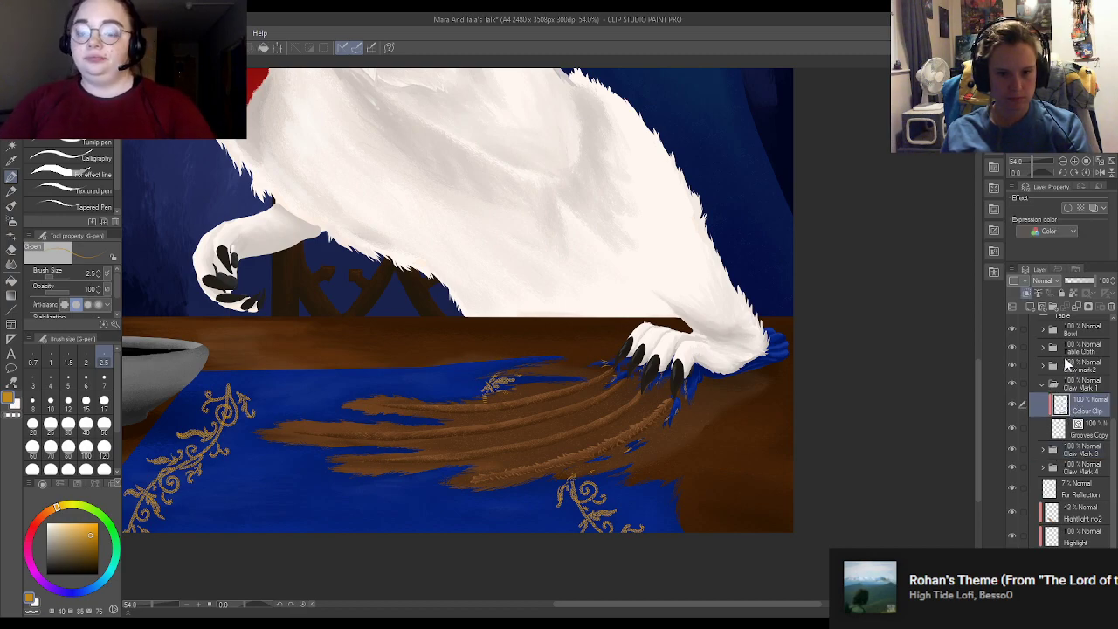
pyautogui.click(1030, 308)
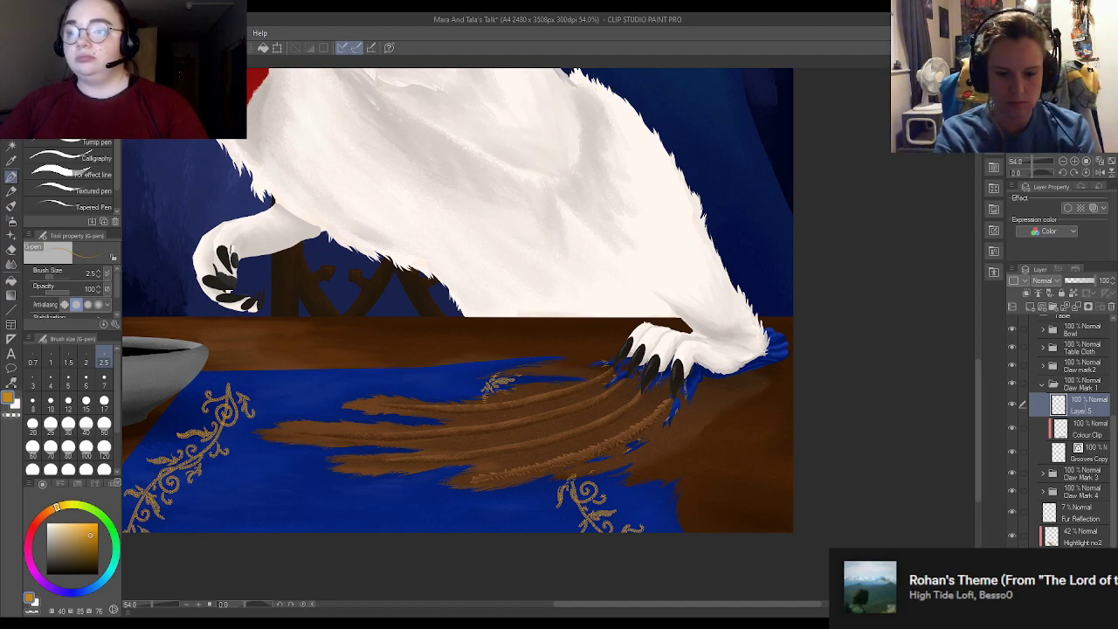
# Step: Browse the decoration brushes and choose the Sand "soft" A brush for the Splinters layer of Claw Mark 1
pyautogui.scroll(5, 289, 343)
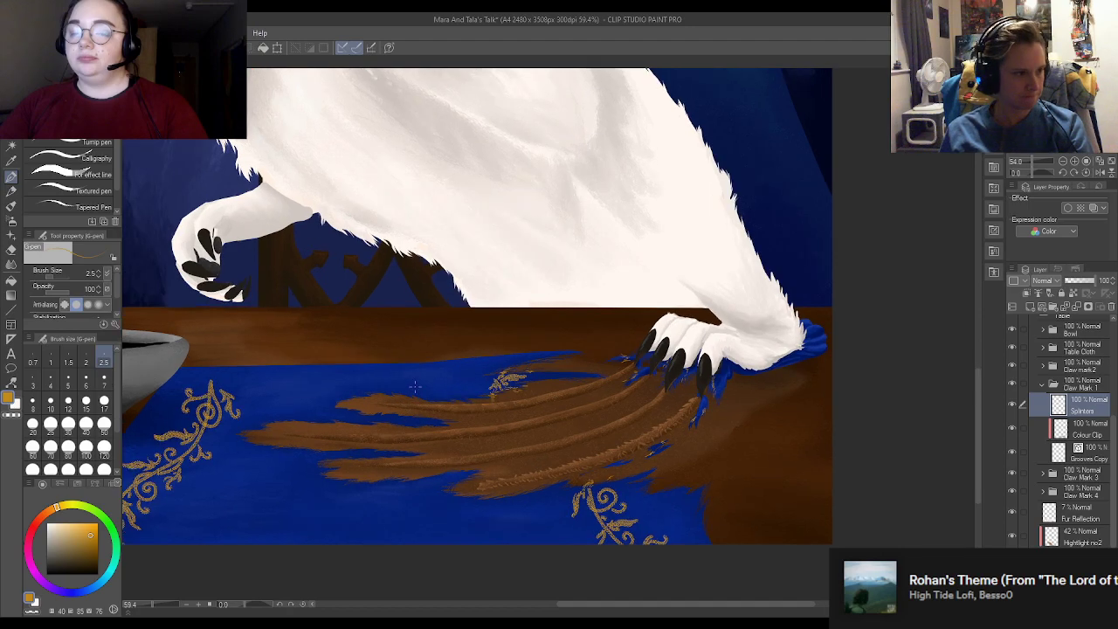
pyautogui.scroll(5, 827, 502)
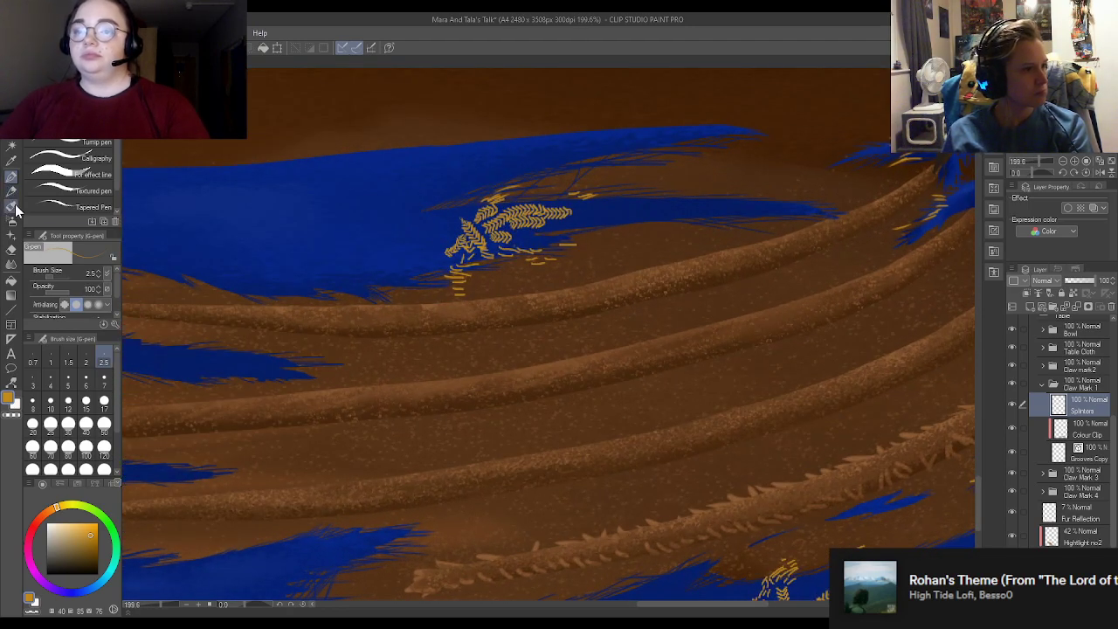
pyautogui.click(11, 235)
pyautogui.scroll(3, 53, 192)
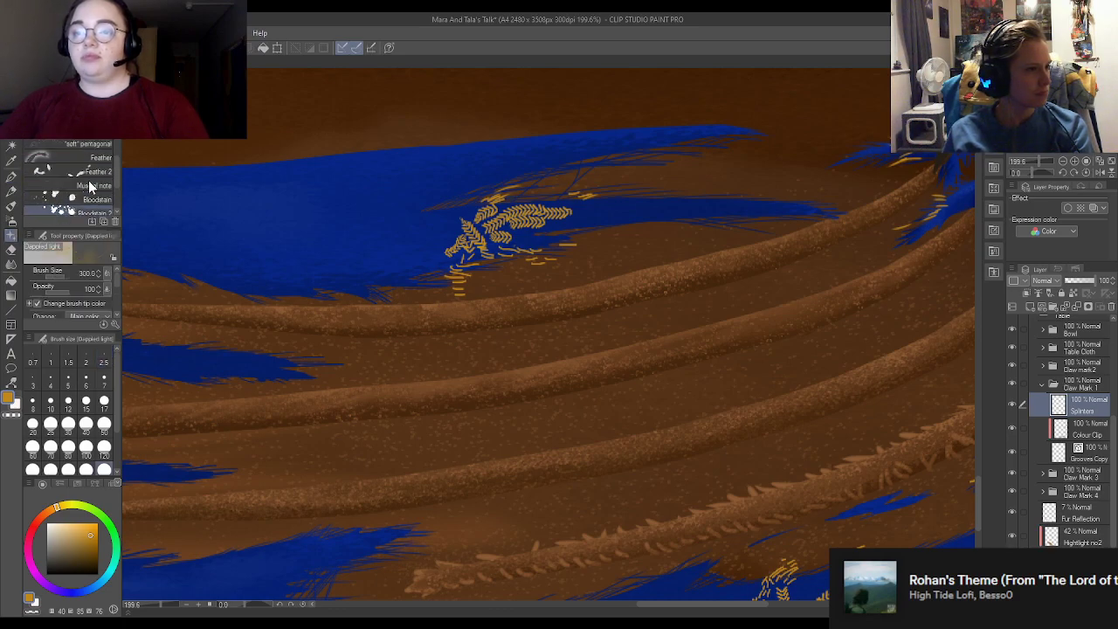
pyautogui.scroll(2, 88, 180)
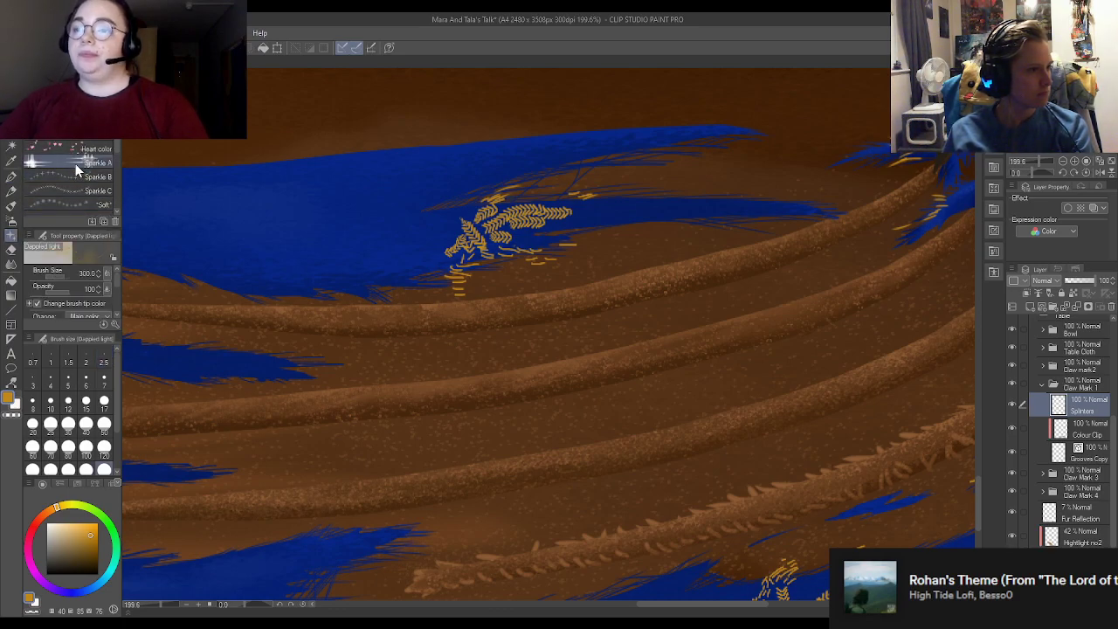
pyautogui.click(31, 161)
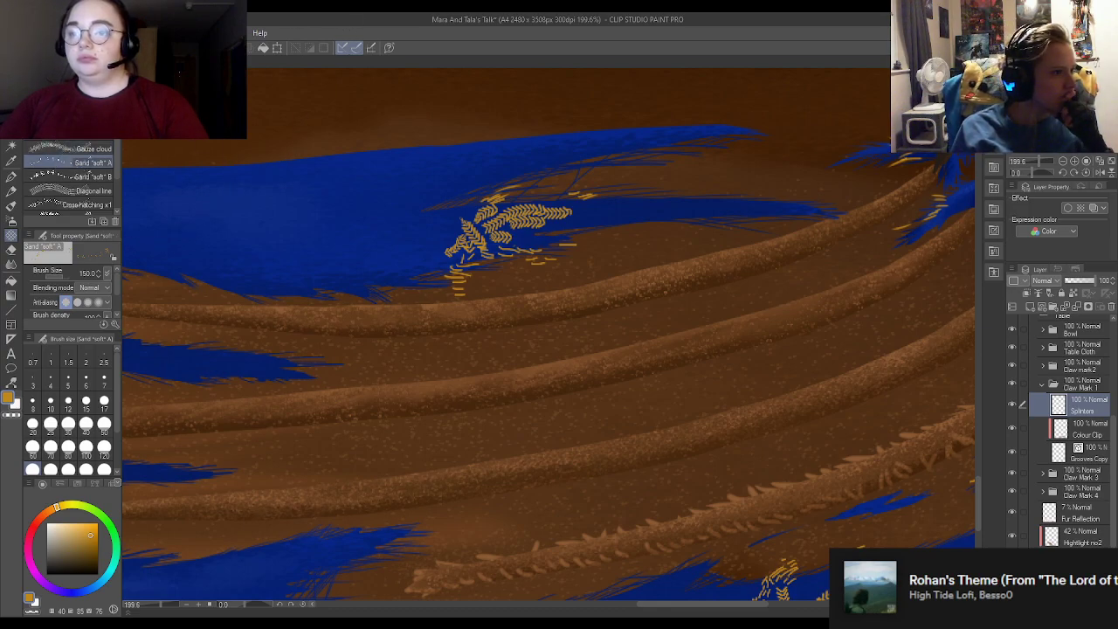
# Step: Try the Friction, Gauze and Gauze cloud brushes across the Claw Mark 1 grooves, undoing each test stroke
pyautogui.press('j')
pyautogui.moveTo(411, 425); pyautogui.dragTo(679, 425)
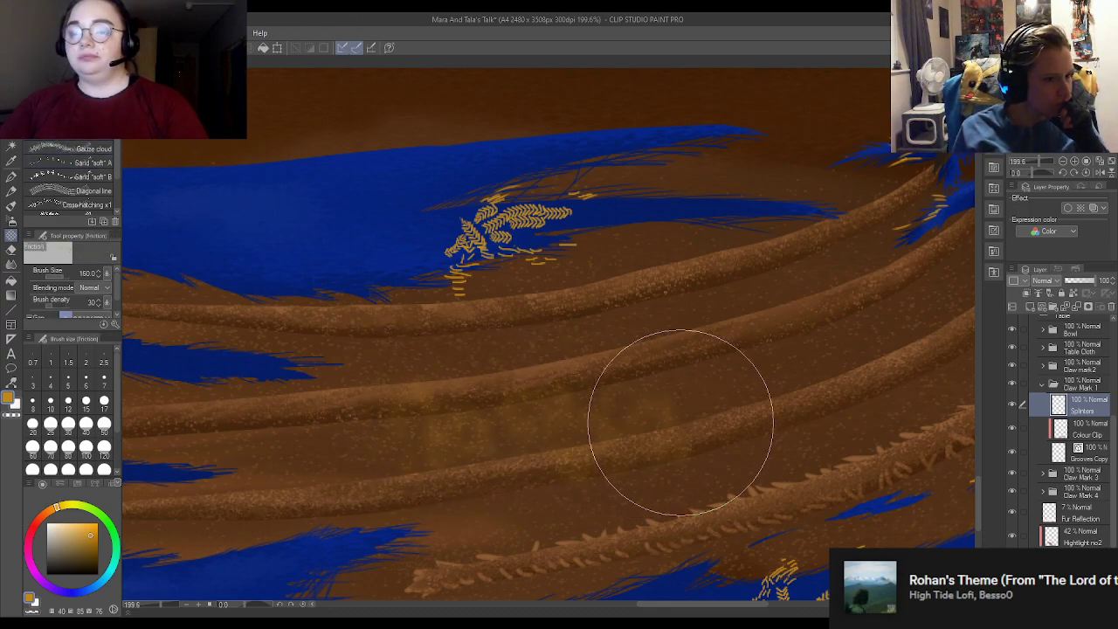
pyautogui.hotkey('ctrl', 'z')
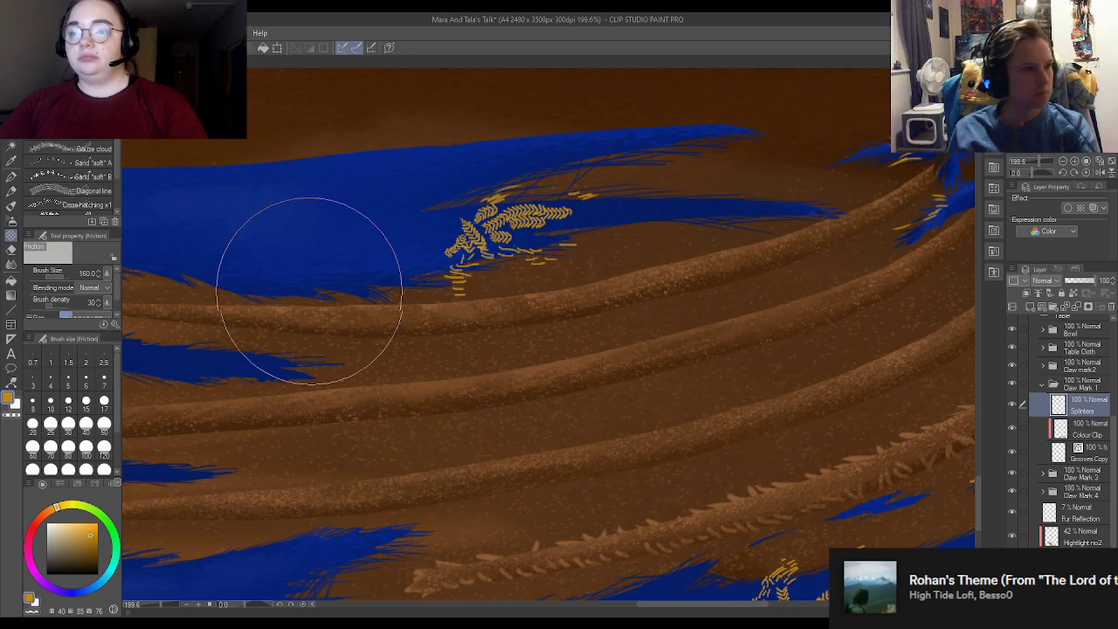
pyautogui.click(87, 149)
pyautogui.moveTo(476, 442); pyautogui.dragTo(568, 426)
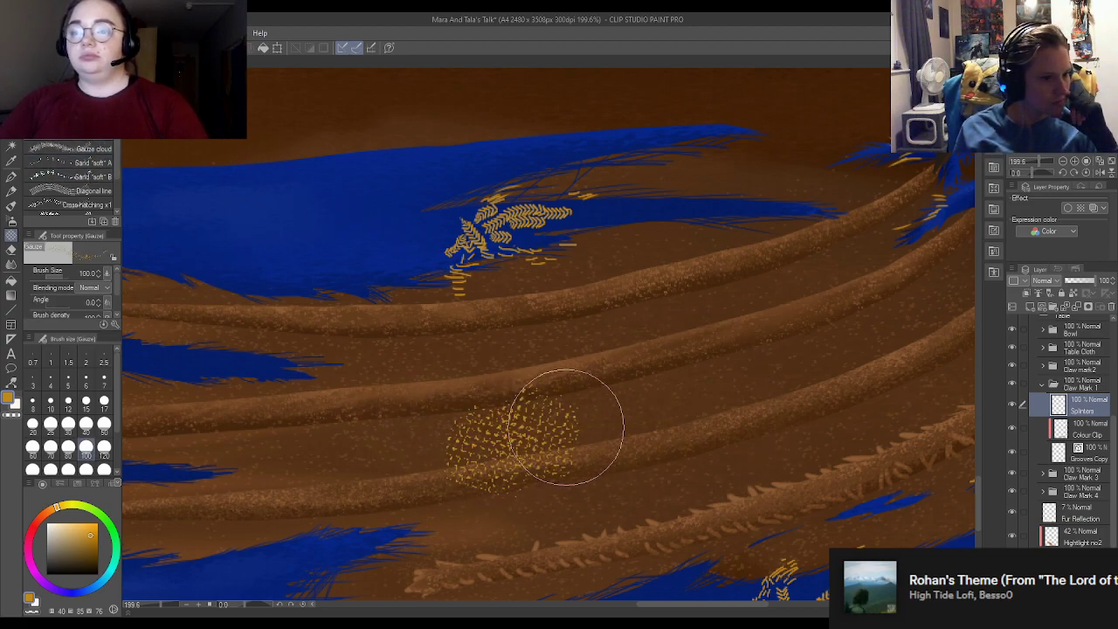
pyautogui.hotkey('ctrl', 'z')
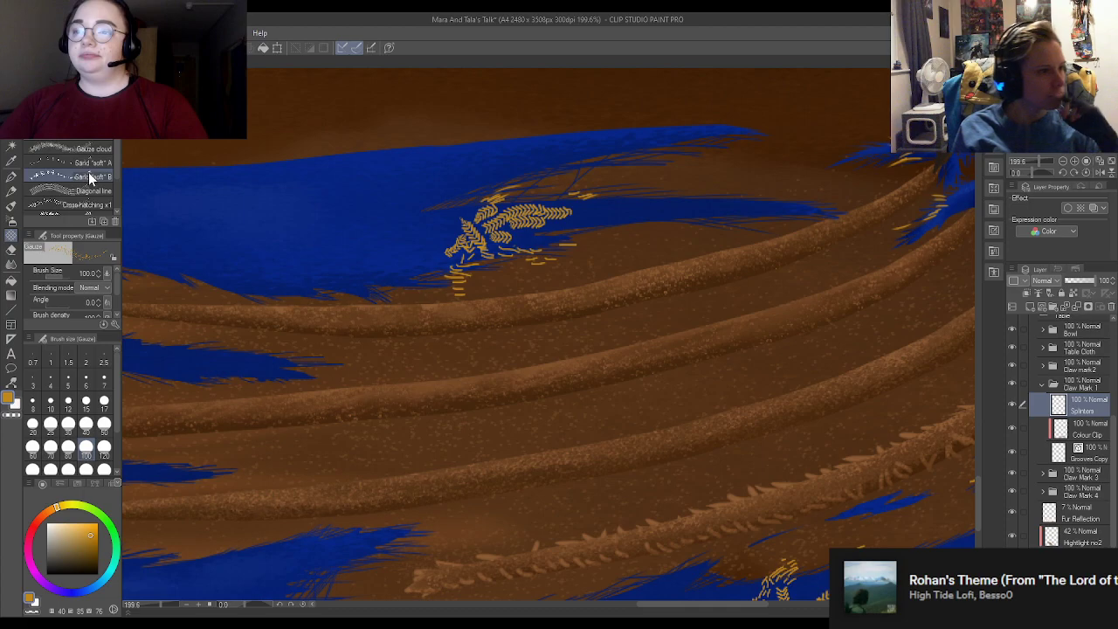
pyautogui.click(87, 149)
pyautogui.moveTo(463, 441); pyautogui.dragTo(629, 441)
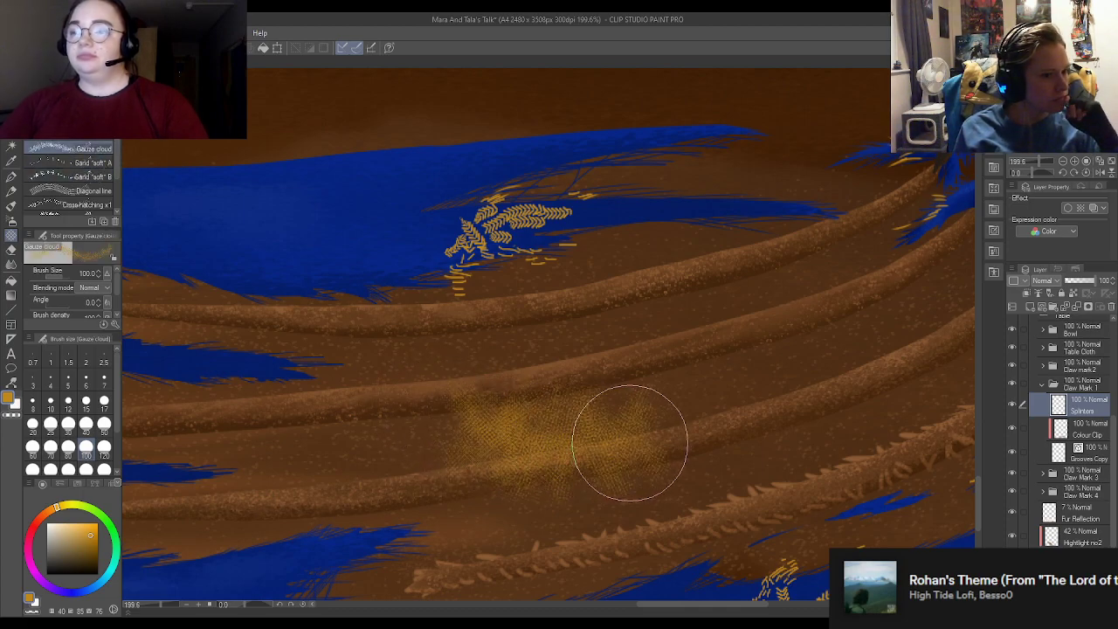
pyautogui.hotkey('ctrl', 'z')
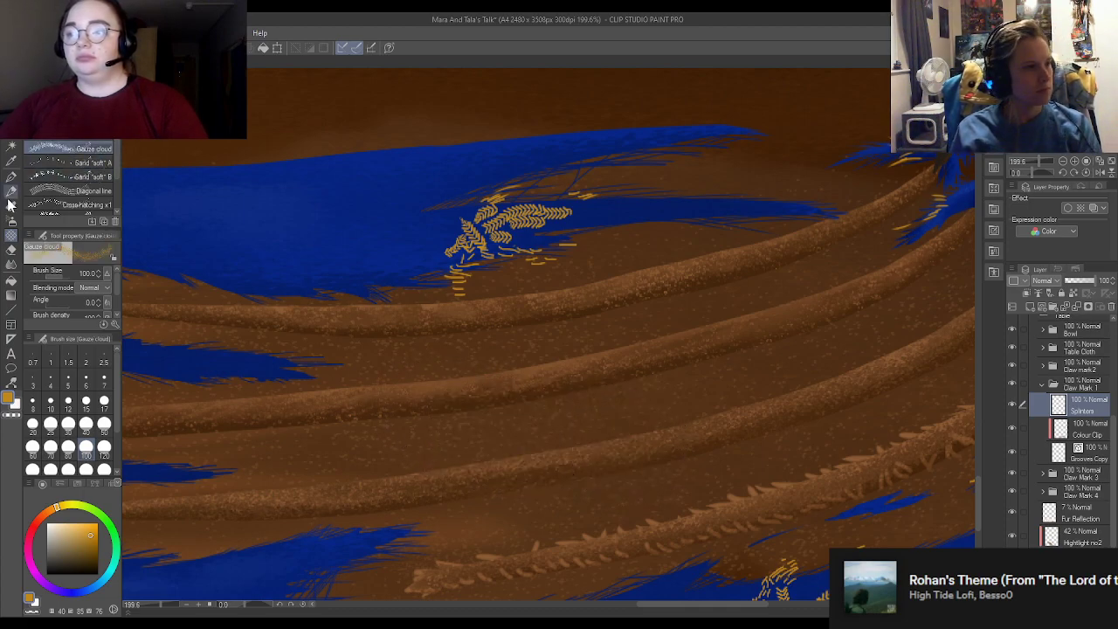
# Step: Try the Sand "soft" A, Sand "soft" B and Diagonal line brushes on the claw mark grooves, undoing each test
pyautogui.click(99, 166)
pyautogui.moveTo(462, 387); pyautogui.dragTo(594, 419)
pyautogui.hotkey('ctrl', 'z')
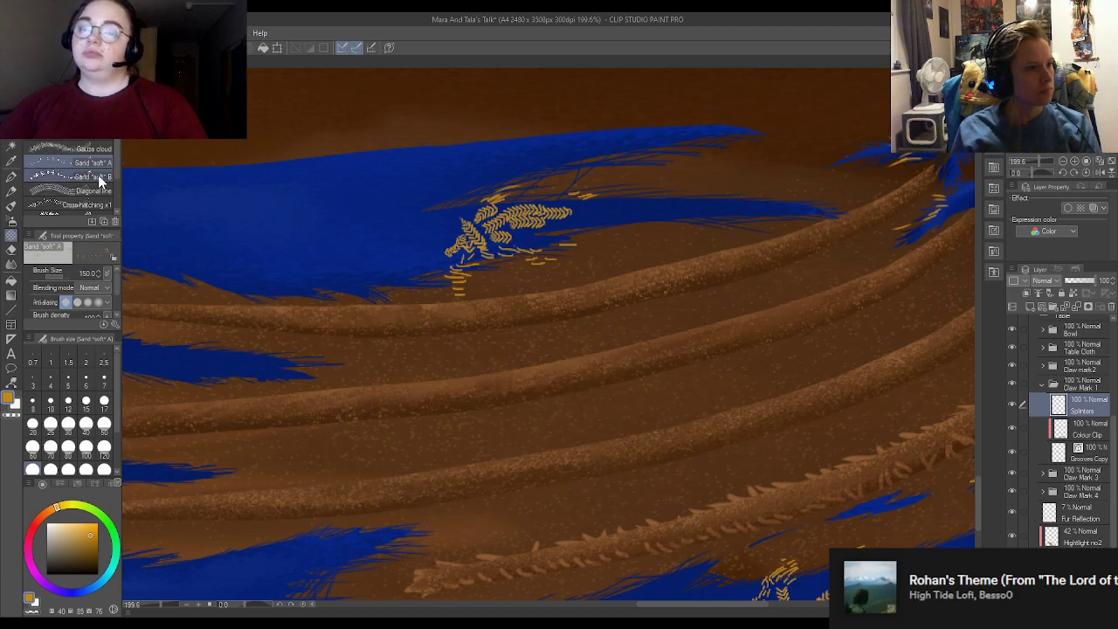
pyautogui.click(99, 179)
pyautogui.click(603, 433)
pyautogui.click(719, 417)
pyautogui.hotkey('ctrl', 'z')
pyautogui.hotkey('ctrl', 'z')
pyautogui.click(101, 190)
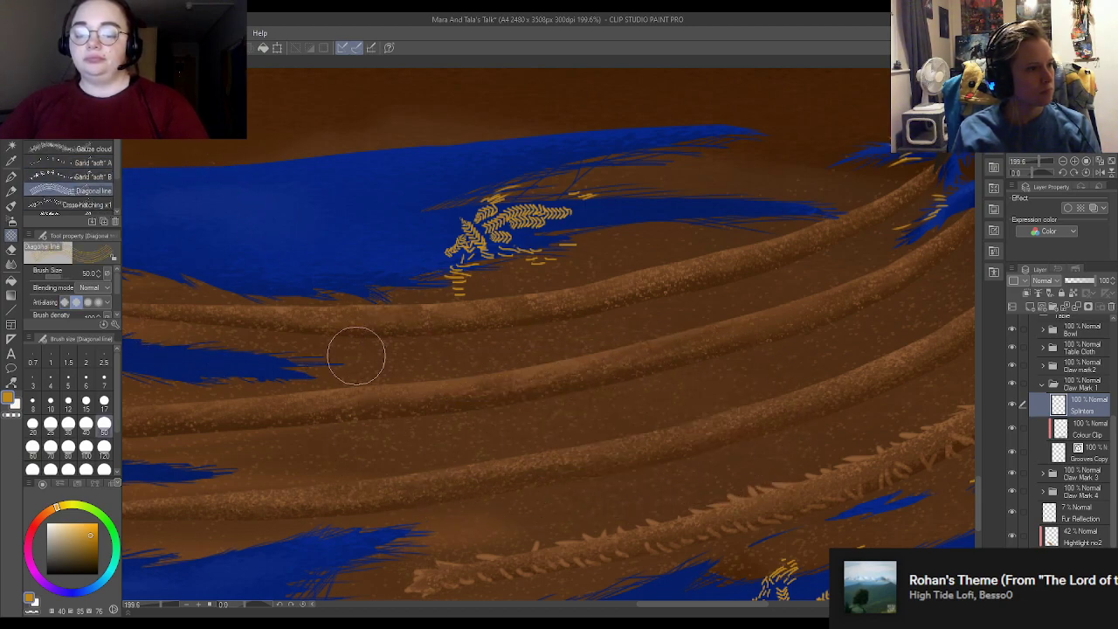
pyautogui.moveTo(432, 412); pyautogui.dragTo(778, 392)
pyautogui.hotkey('ctrl', 'z')
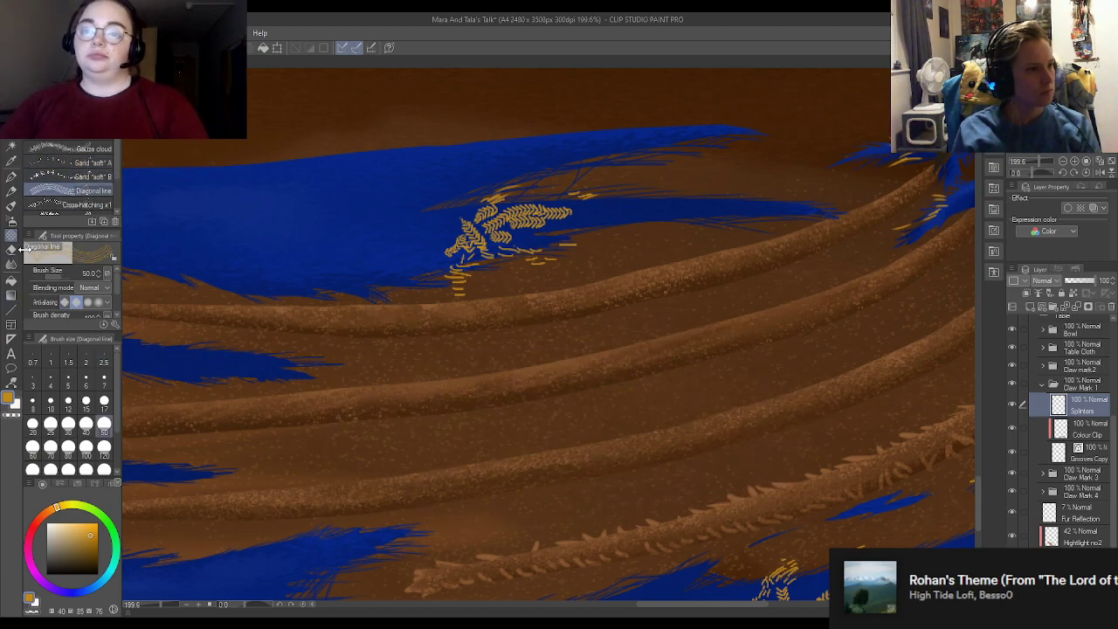
# Step: Try the Cross-hatching x1, Cross-hatching x4 and Cross-hatching for tone scraping brushes over the grooves, undoing each test stroke
pyautogui.scroll(-2, 70, 184)
pyautogui.click(88, 176)
pyautogui.moveTo(437, 397)
pyautogui.mouseDown()
pyautogui.moveTo(636, 412)
pyautogui.moveTo(539, 425)
pyautogui.mouseUp()
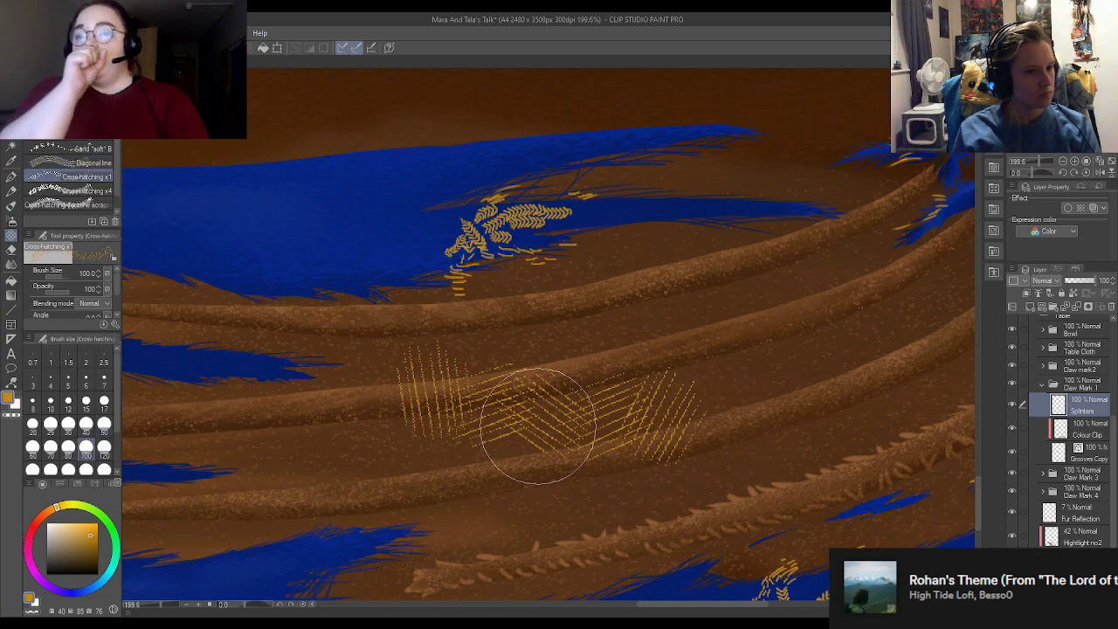
pyautogui.hotkey('ctrl', 'z')
pyautogui.click(88, 190)
pyautogui.moveTo(475, 399); pyautogui.dragTo(849, 428)
pyautogui.hotkey('ctrl', 'z')
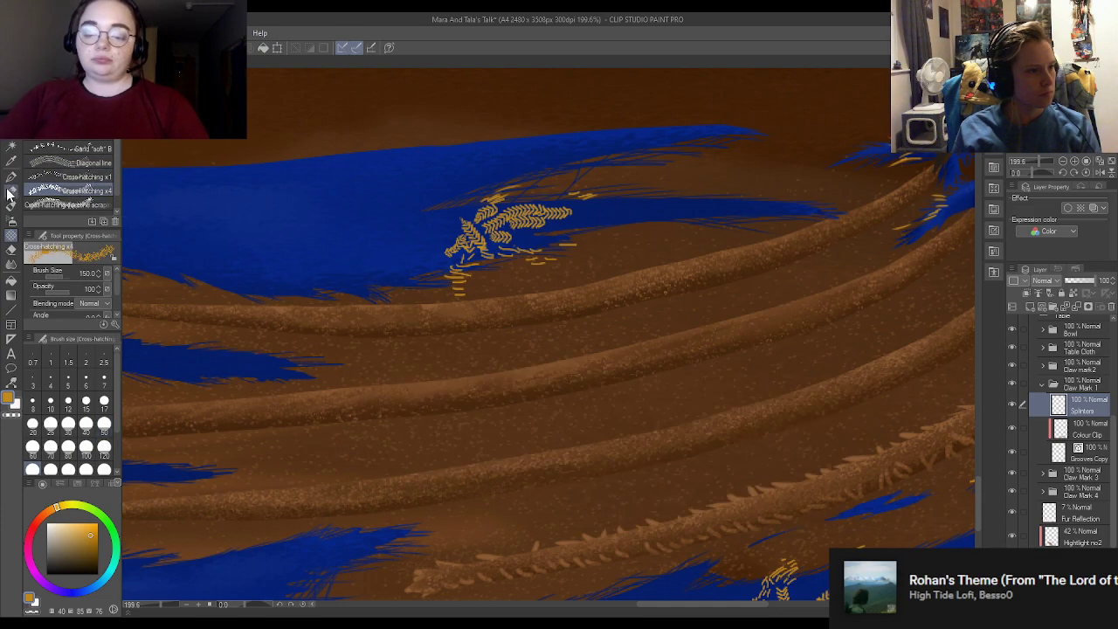
pyautogui.click(66, 204)
pyautogui.moveTo(445, 411); pyautogui.dragTo(874, 489)
pyautogui.hotkey('ctrl', 'z')
pyautogui.scroll(-1, 88, 175)
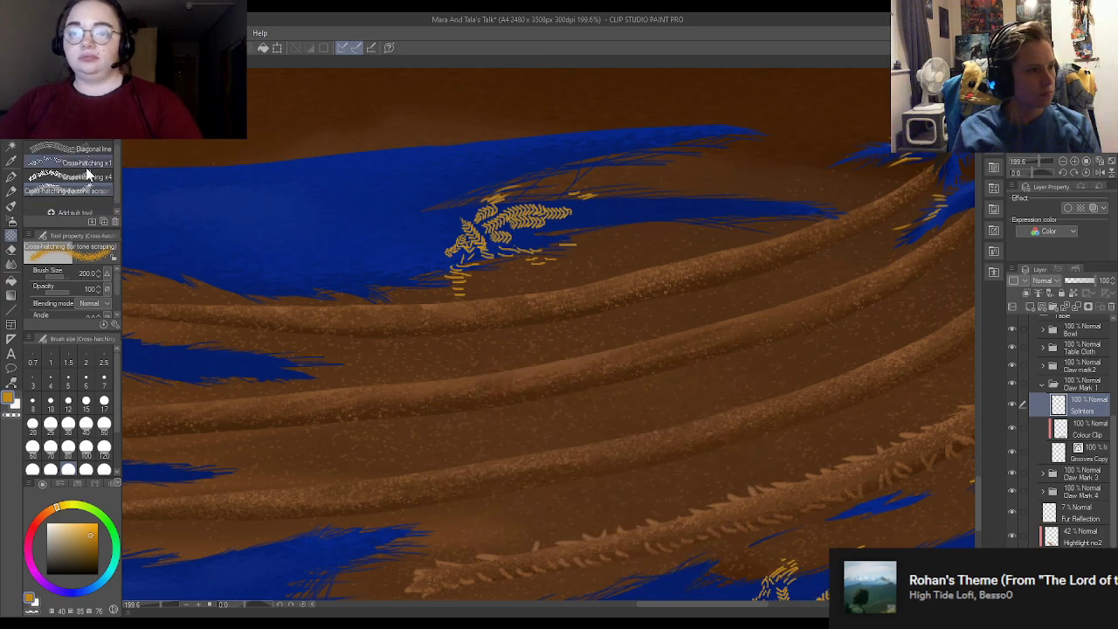
pyautogui.scroll(-1, 91, 188)
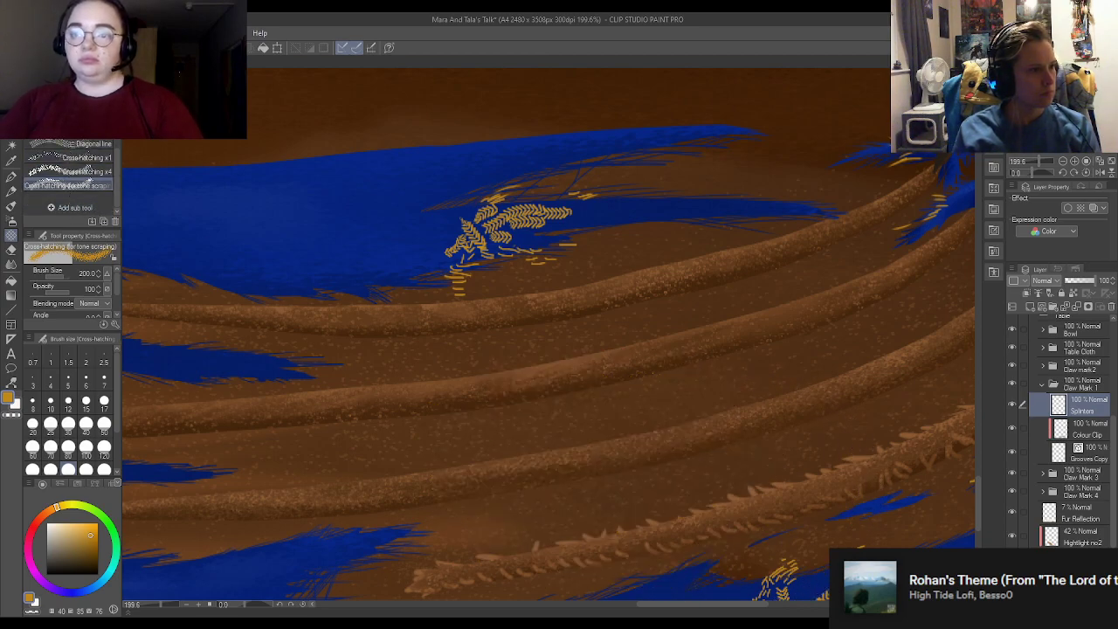
# Step: Look through the ribbon, pattern, flower and foliage decoration brushes for one suited to wood splinters
pyautogui.click(83, 143)
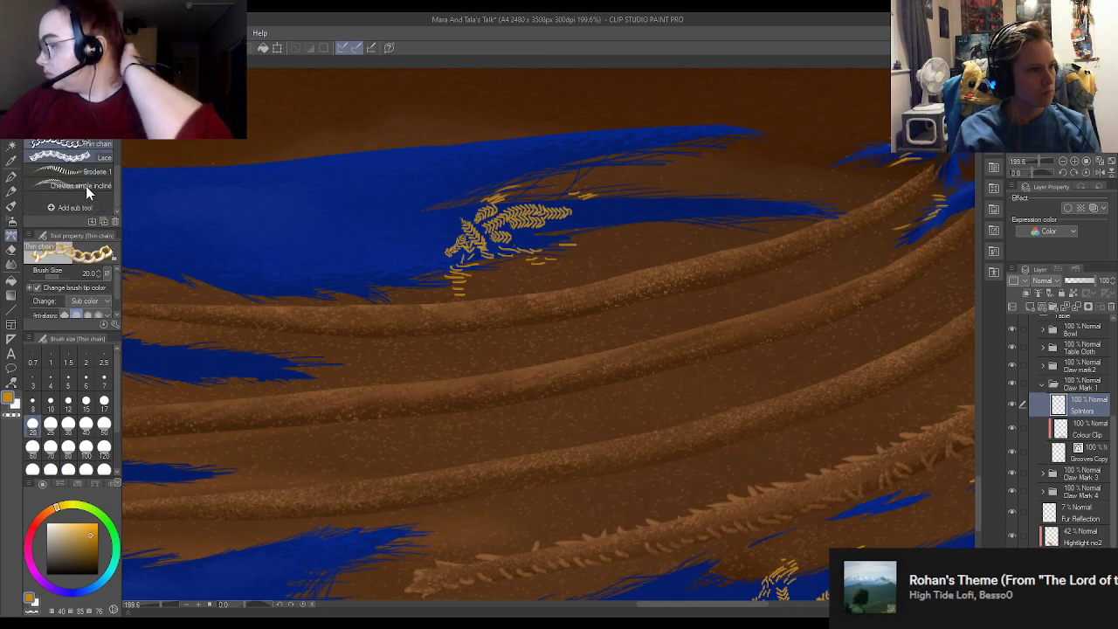
pyautogui.scroll(-1, 85, 196)
pyautogui.scroll(-3, 83, 202)
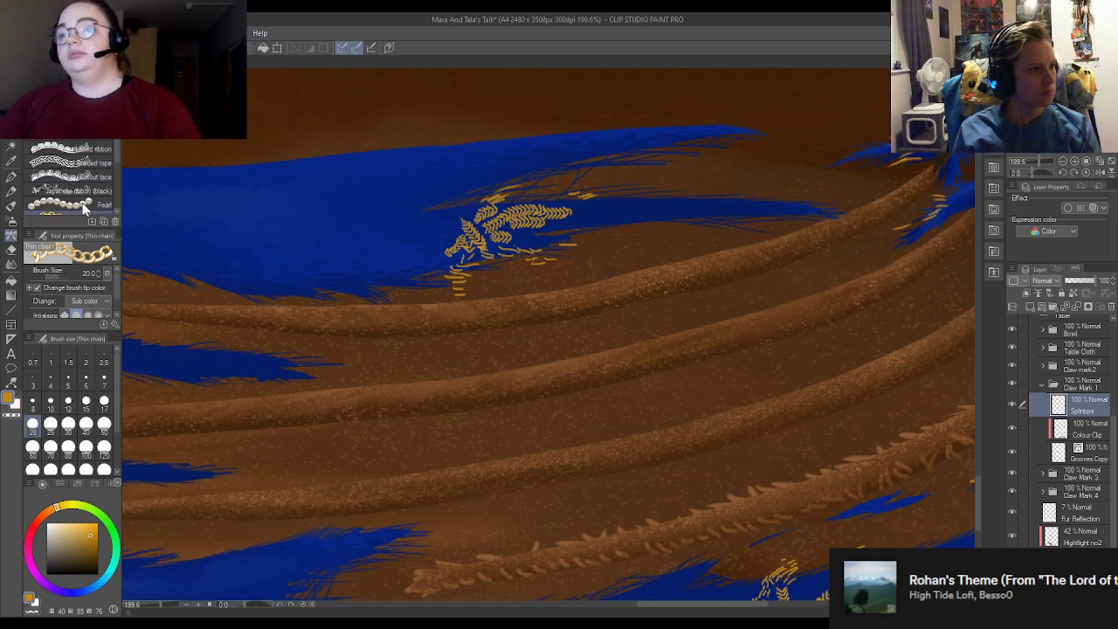
pyautogui.click(82, 208)
pyautogui.scroll(3, 94, 194)
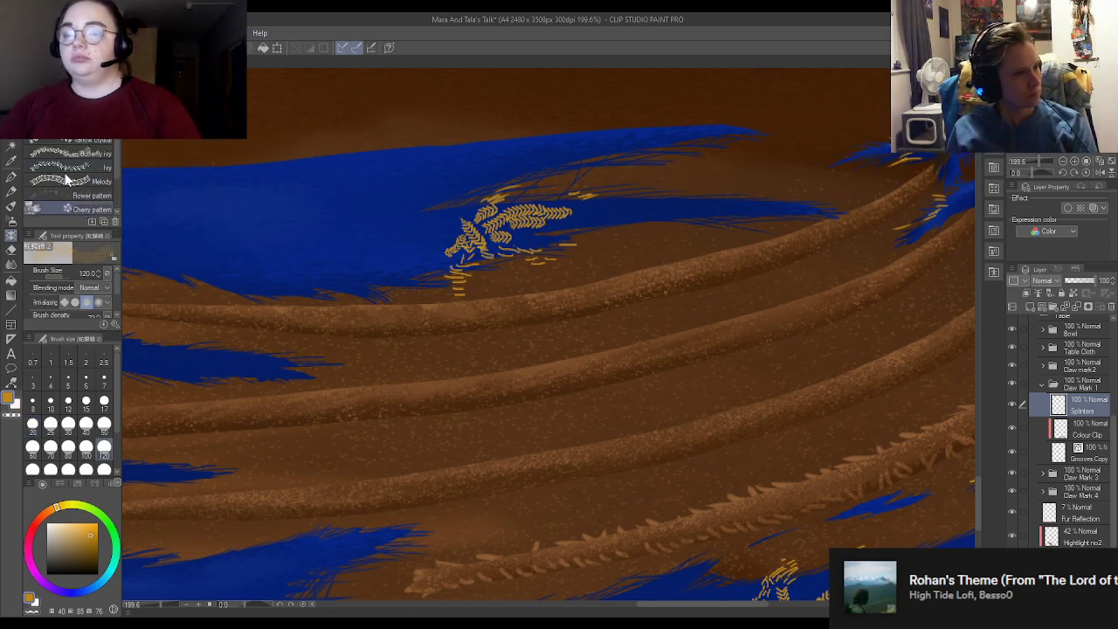
pyautogui.scroll(-4, 94, 194)
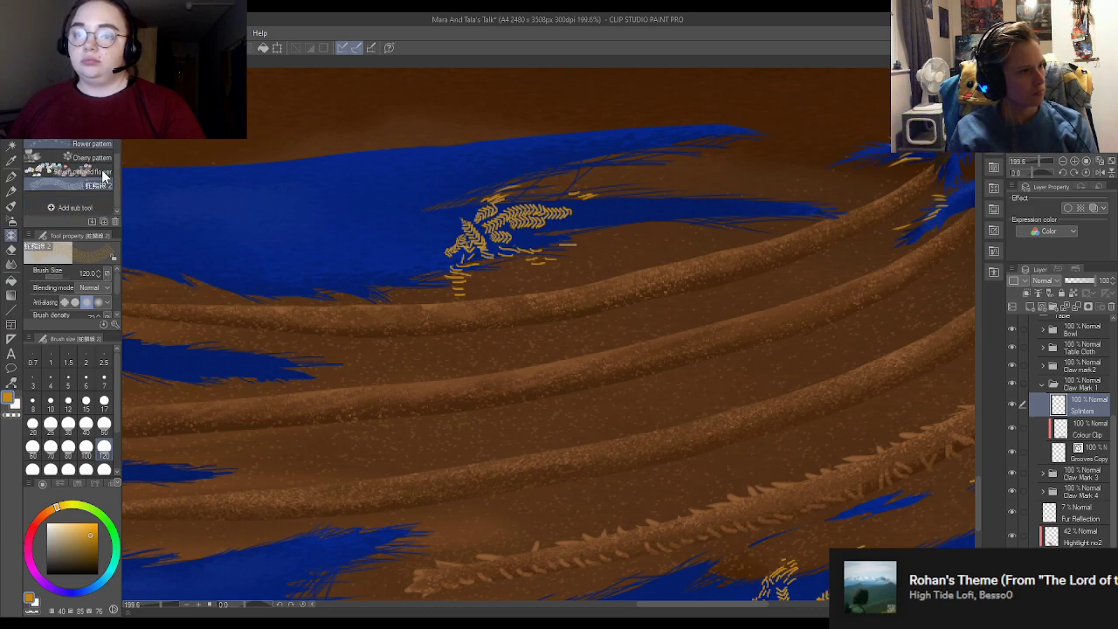
pyautogui.click(95, 124)
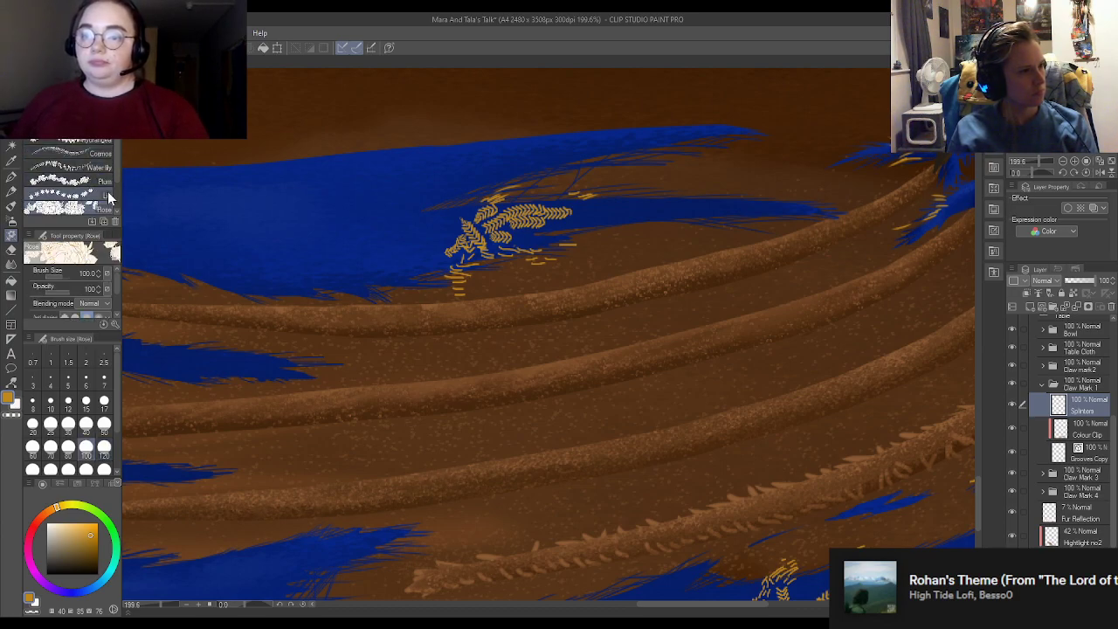
pyautogui.scroll(-3, 105, 201)
pyautogui.click(88, 127)
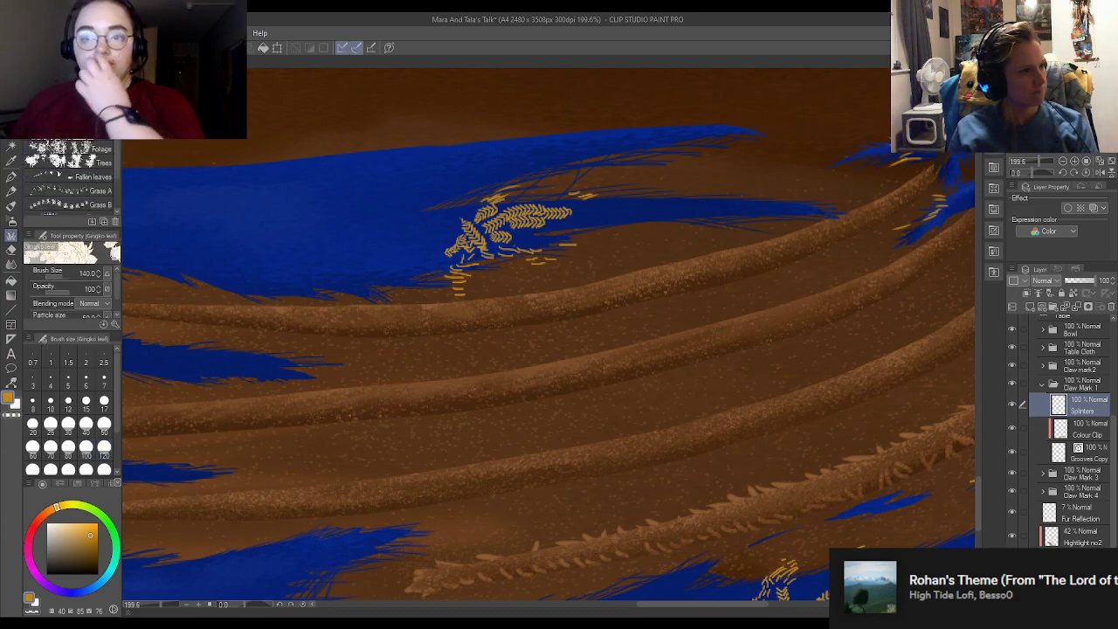
pyautogui.scroll(-1, 104, 179)
pyautogui.scroll(-1, 105, 179)
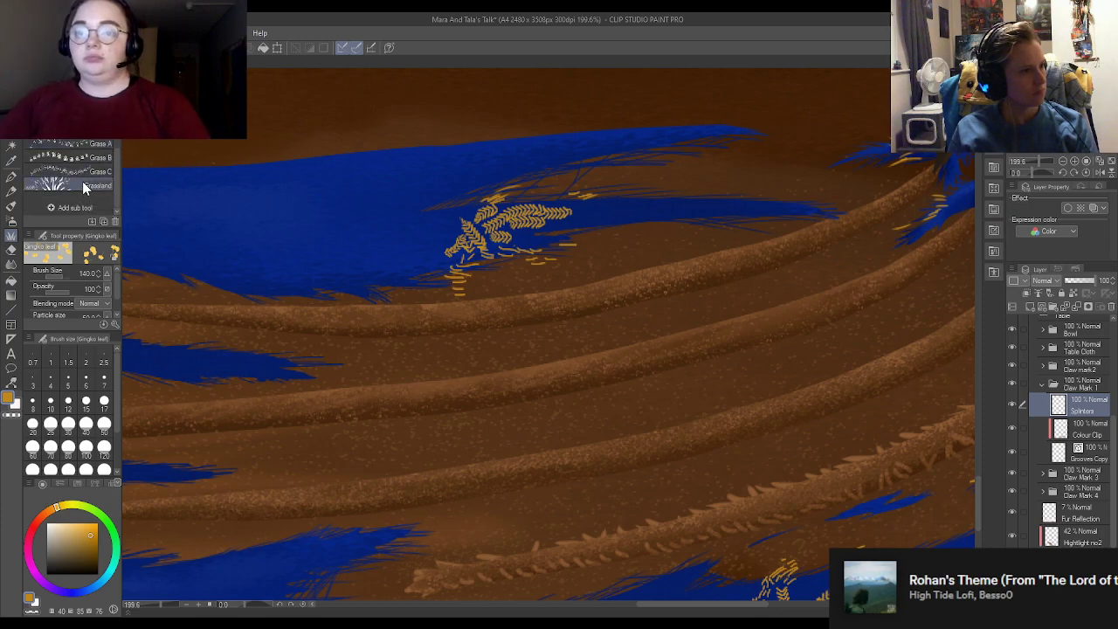
# Step: Try the Grassland, Grass C and Grass A brushes over the claw marks, undoing each test
pyautogui.click(84, 180)
pyautogui.click(487, 472)
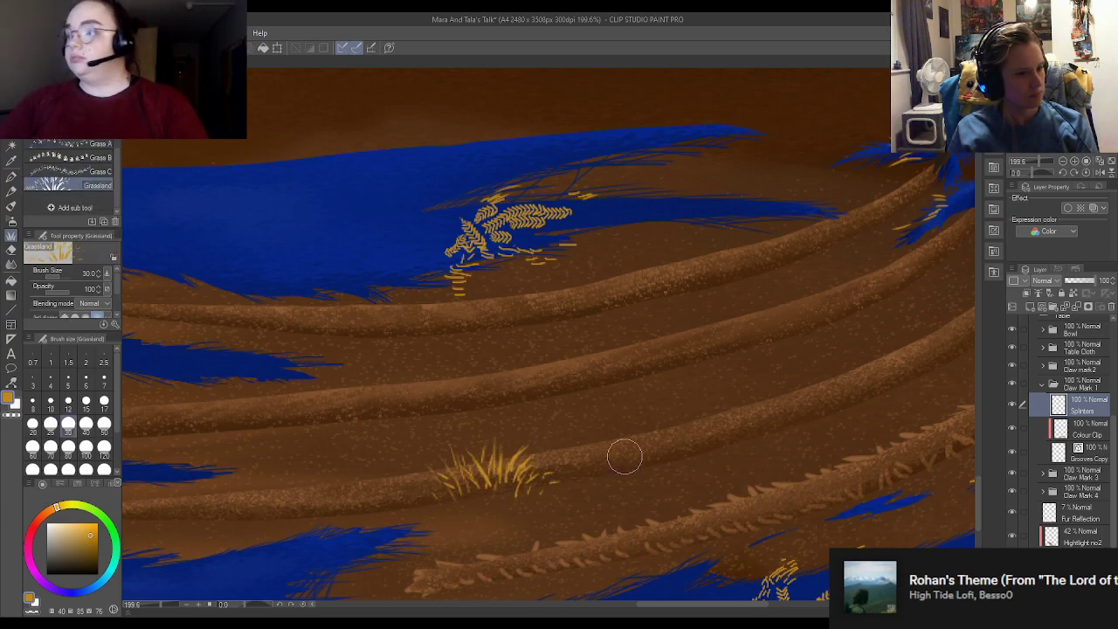
pyautogui.hotkey('ctrl', 'z')
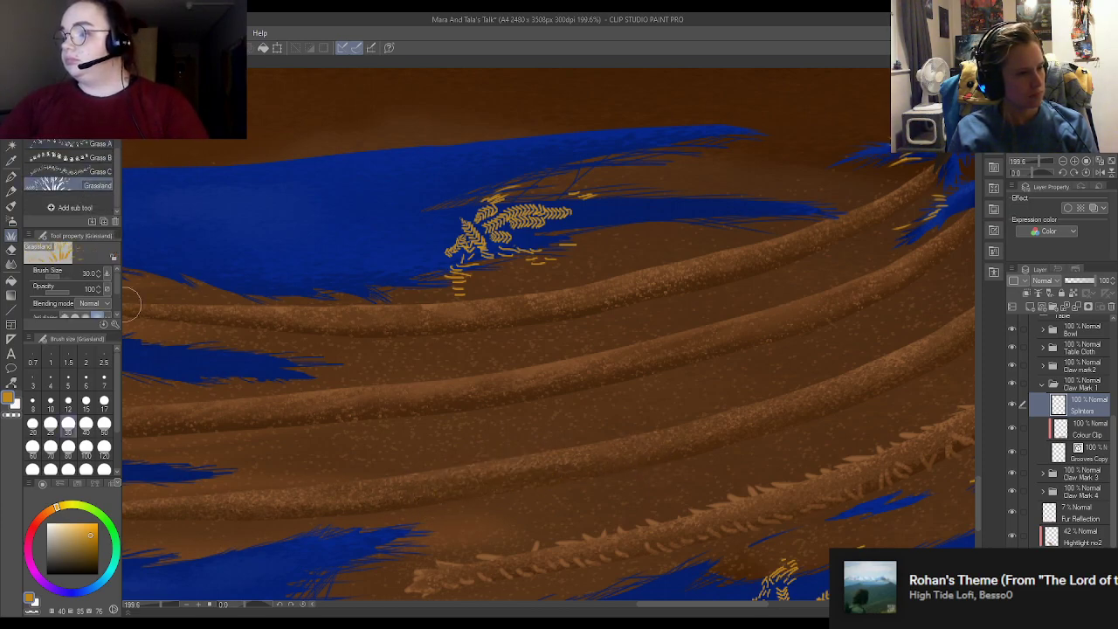
pyautogui.click(82, 172)
pyautogui.click(535, 255)
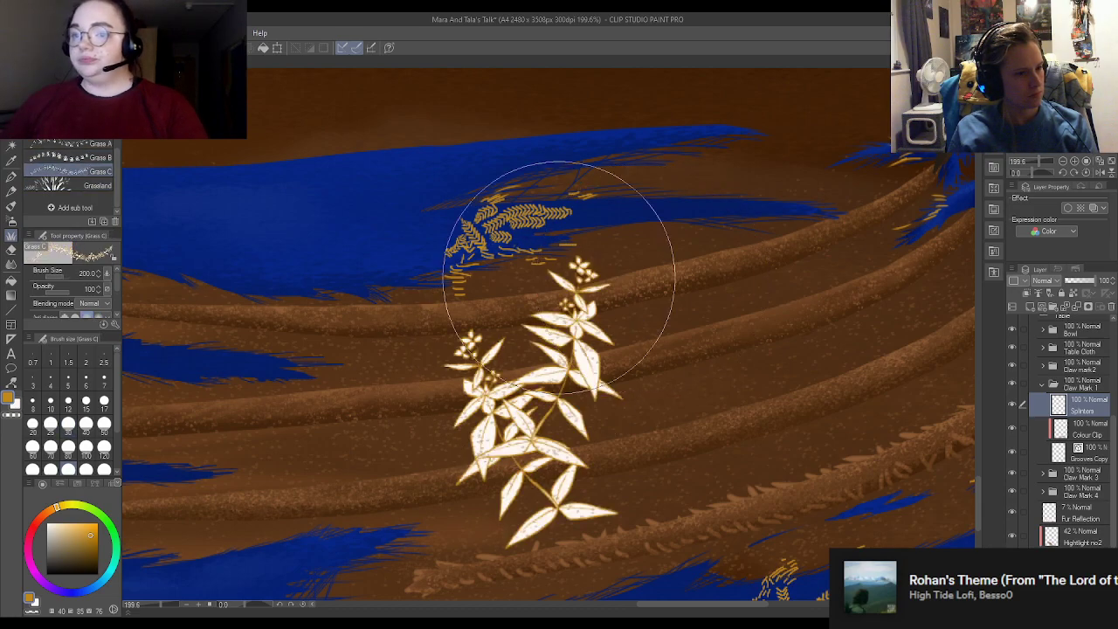
pyautogui.hotkey('ctrl', 'z')
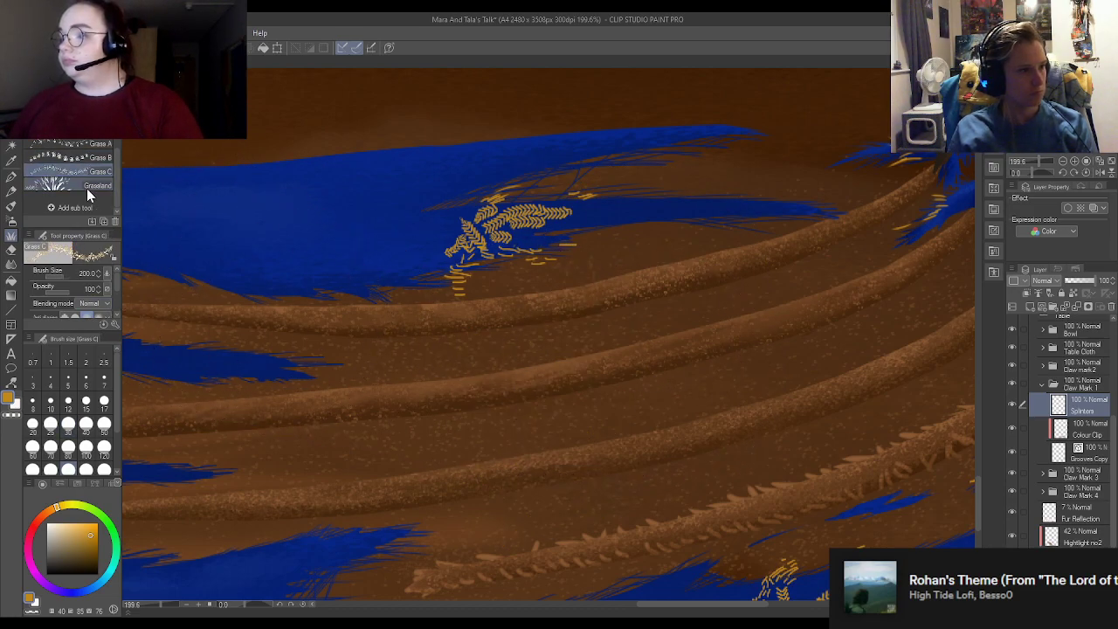
pyautogui.click(63, 143)
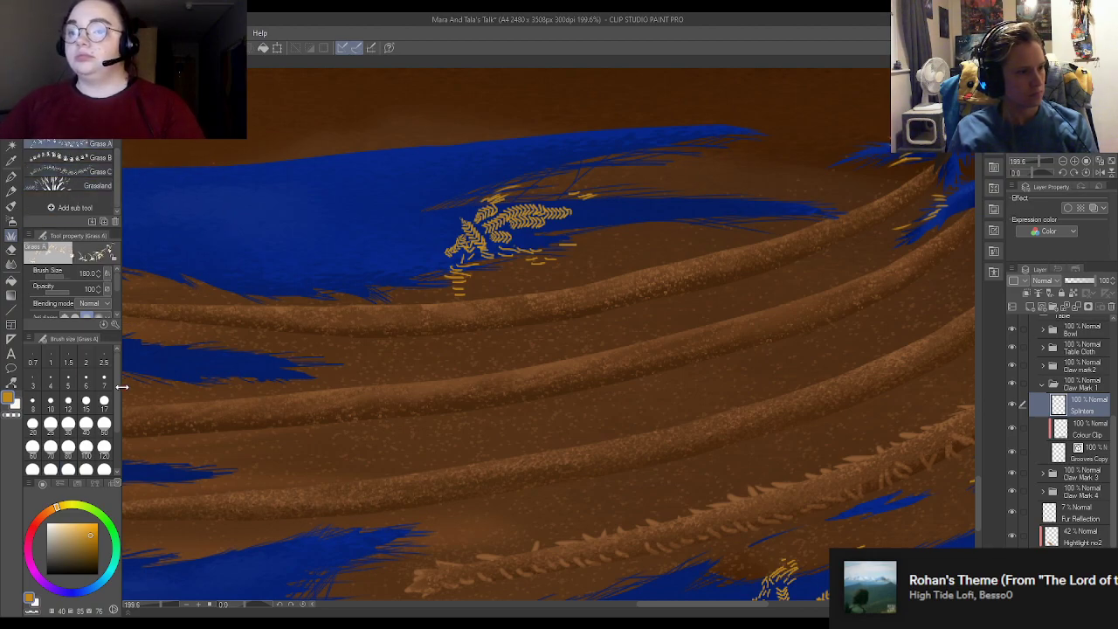
pyautogui.moveTo(325, 394); pyautogui.dragTo(501, 376)
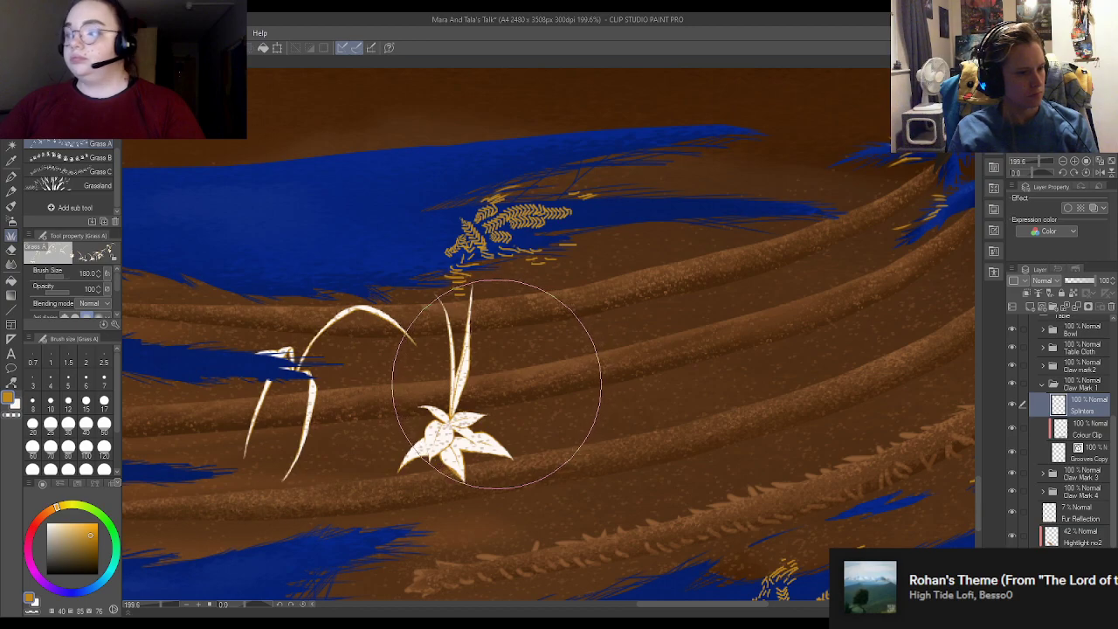
pyautogui.hotkey('ctrl', 'z')
# Step: Sample a dark brown beside the splintered claw mark and test the Grassland brush at size 17 on the lower groove
pyautogui.click(89, 186)
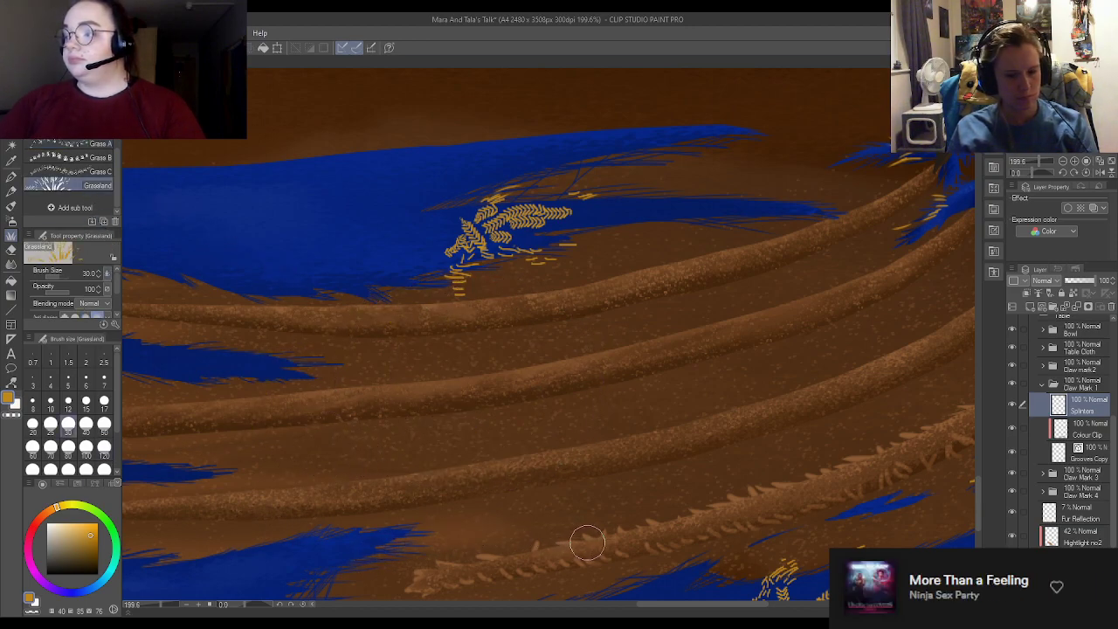
pyautogui.keyDown('alt'); pyautogui.click(920, 465); pyautogui.keyUp('alt')
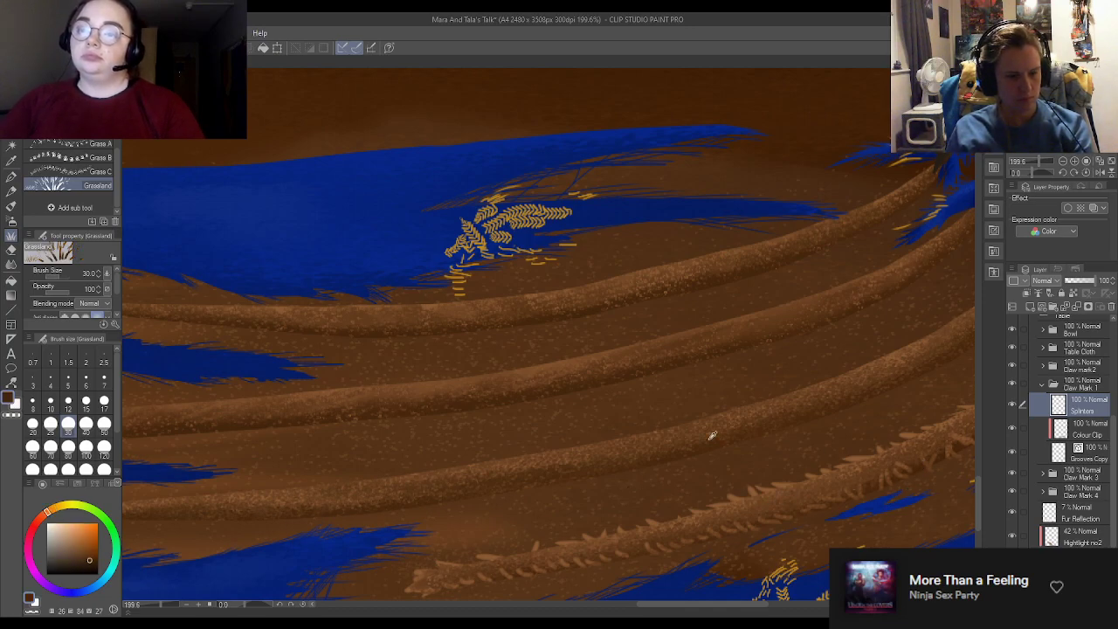
pyautogui.click(104, 402)
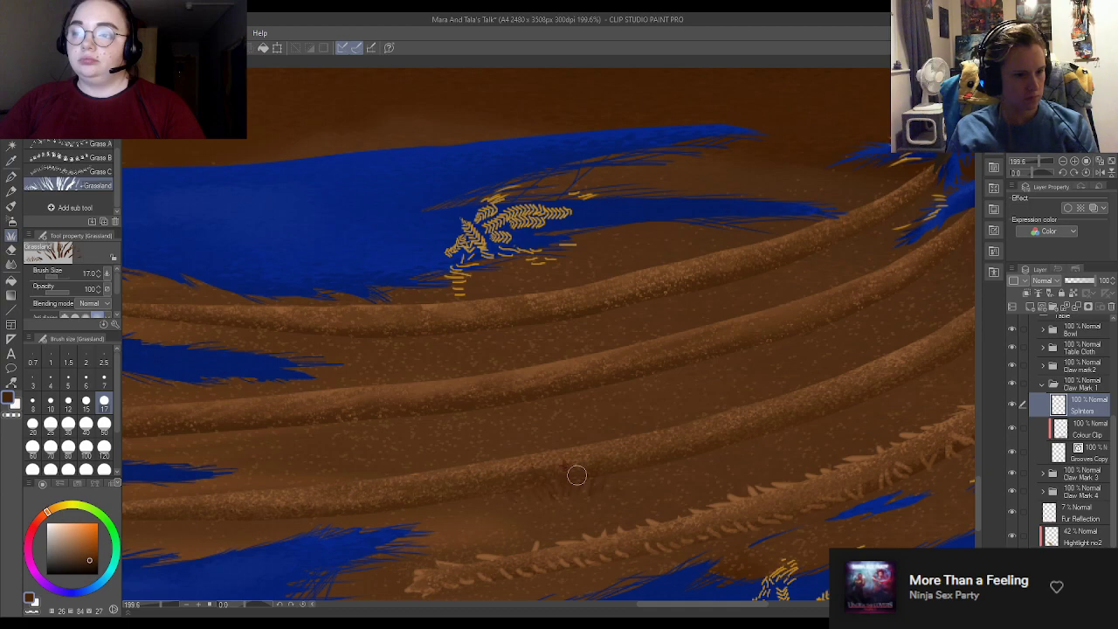
pyautogui.moveTo(703, 449); pyautogui.dragTo(734, 428)
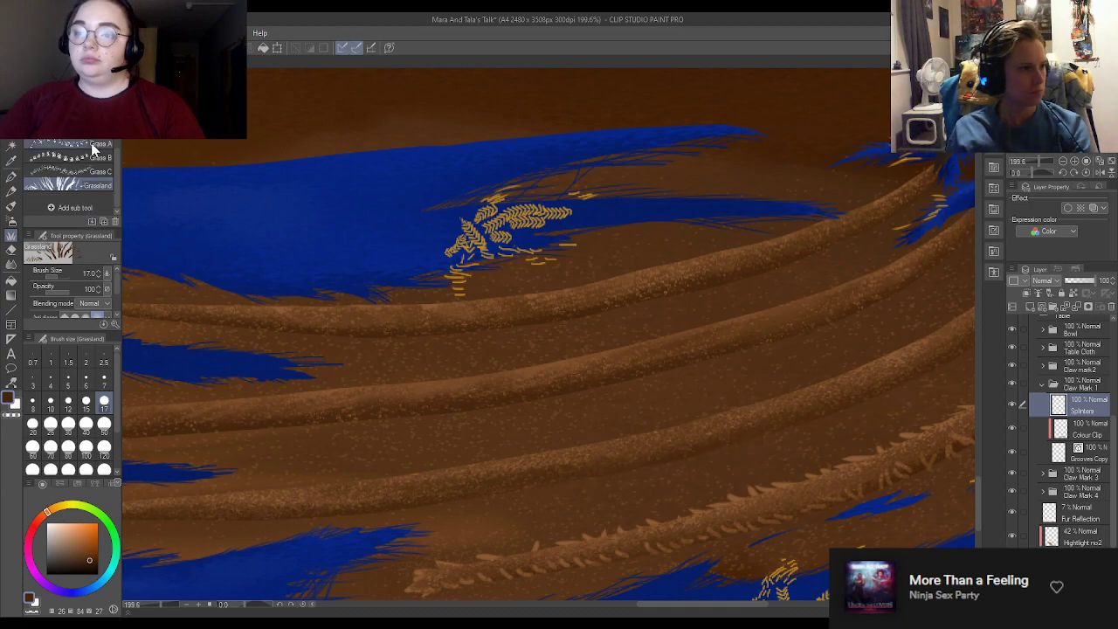
# Step: Browse the artificial-object brushes and try the Rubble brush at size 17 along the middle groove, undoing the stroke
pyautogui.click(70, 95)
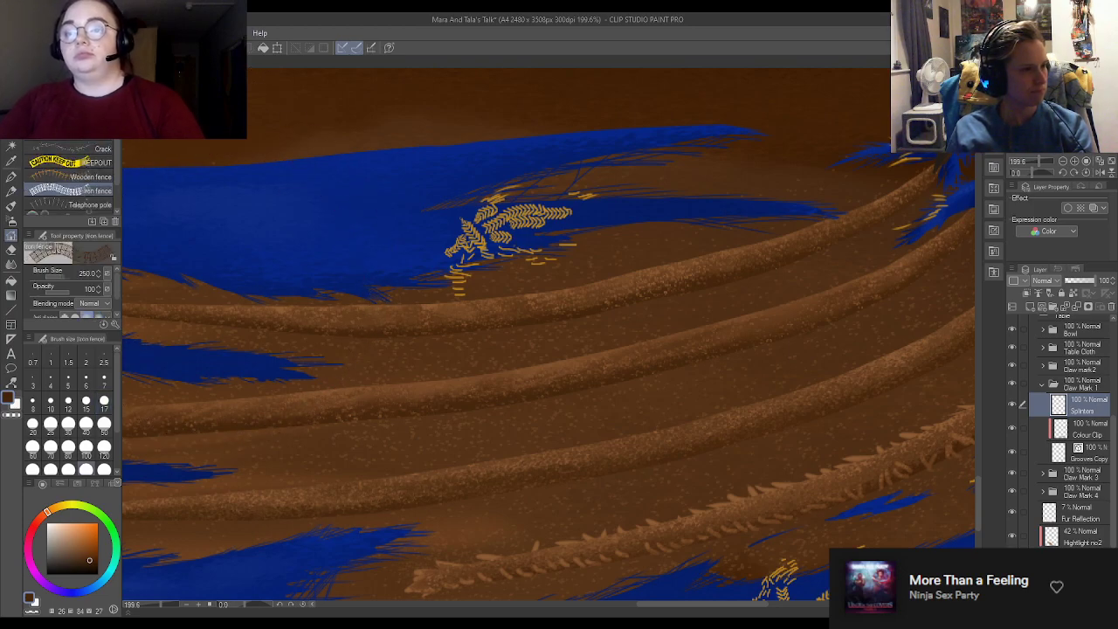
pyautogui.click(87, 95)
pyautogui.scroll(1, 89, 181)
pyautogui.scroll(1, 89, 182)
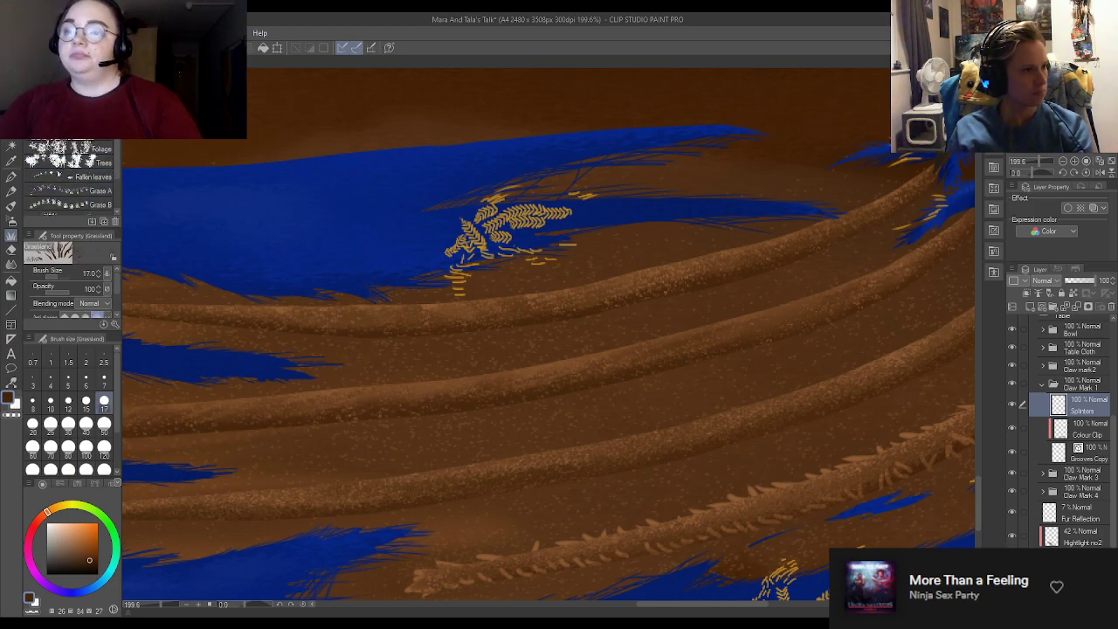
pyautogui.click(88, 105)
pyautogui.click(104, 135)
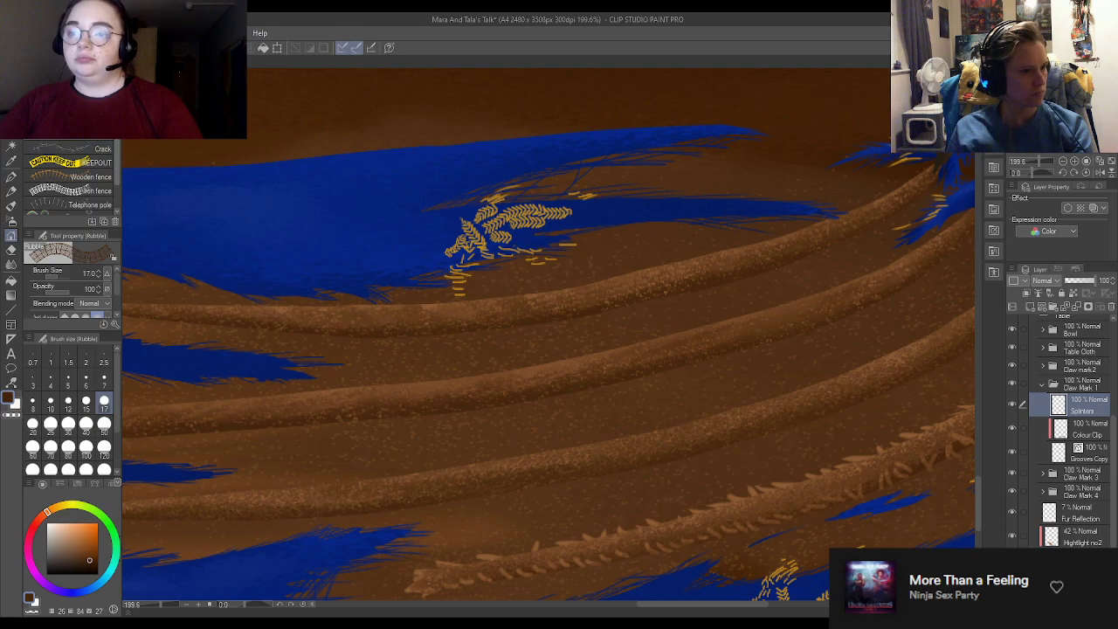
pyautogui.moveTo(505, 398); pyautogui.dragTo(565, 389)
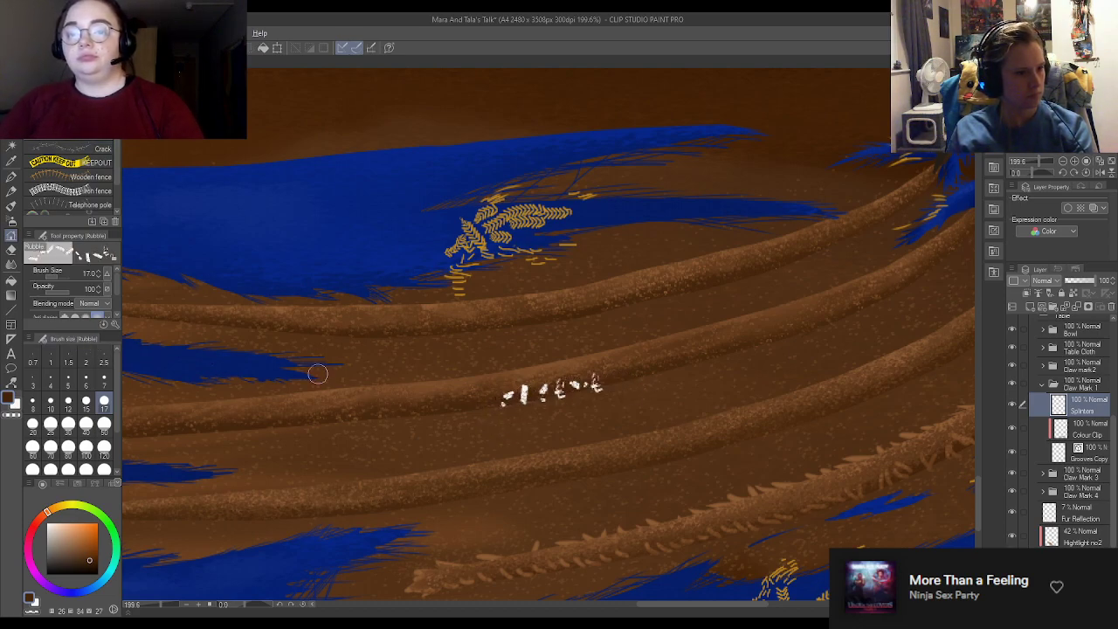
pyautogui.hotkey('ctrl', 'z')
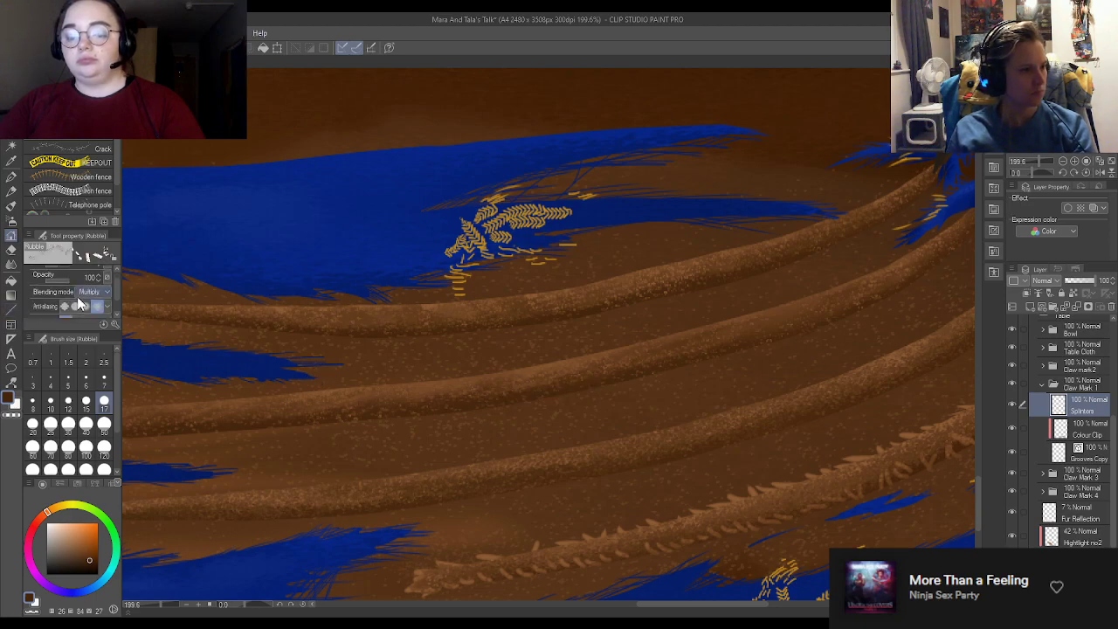
# Step: Change the Rubble brush's anti-aliasing and test a stroke at size 17 between the claw grooves, undoing it
pyautogui.click(86, 304)
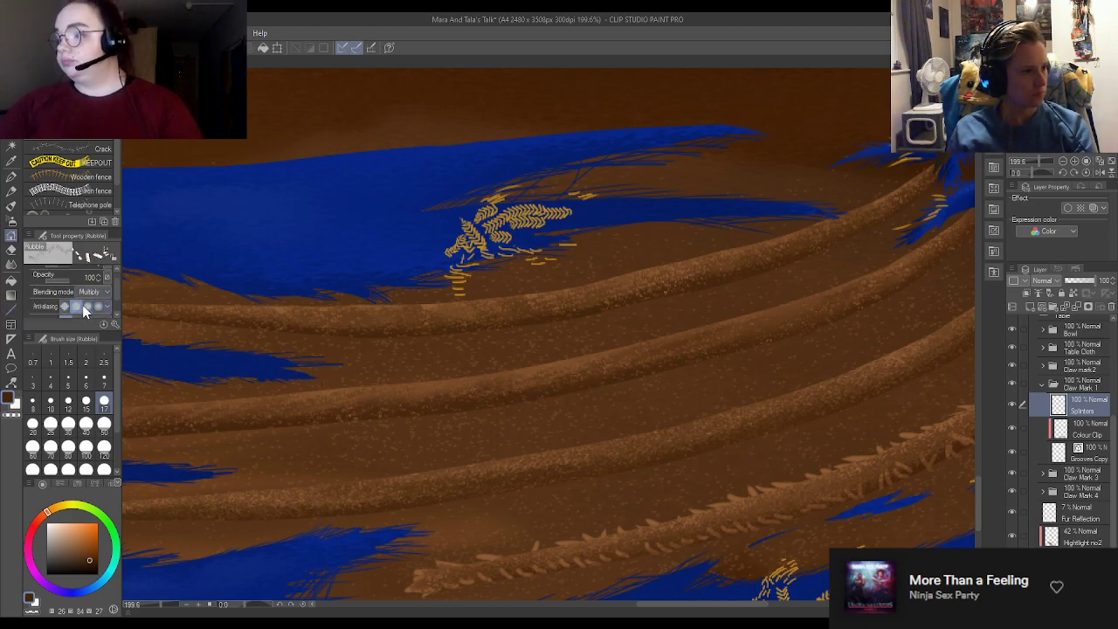
pyautogui.click(83, 305)
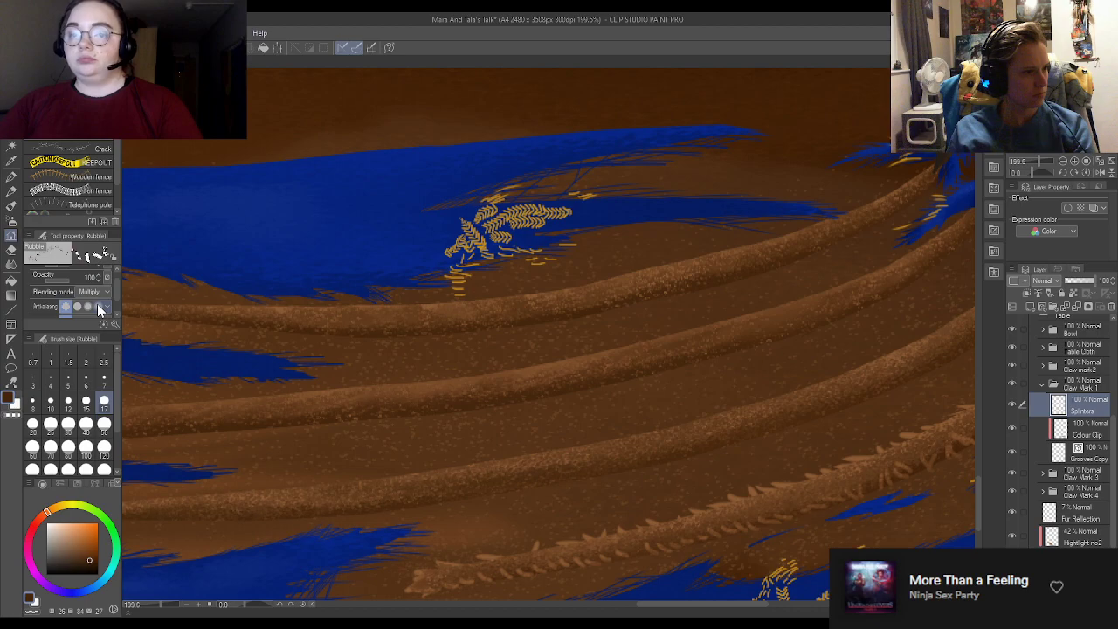
pyautogui.click(97, 304)
pyautogui.moveTo(371, 400); pyautogui.dragTo(770, 377)
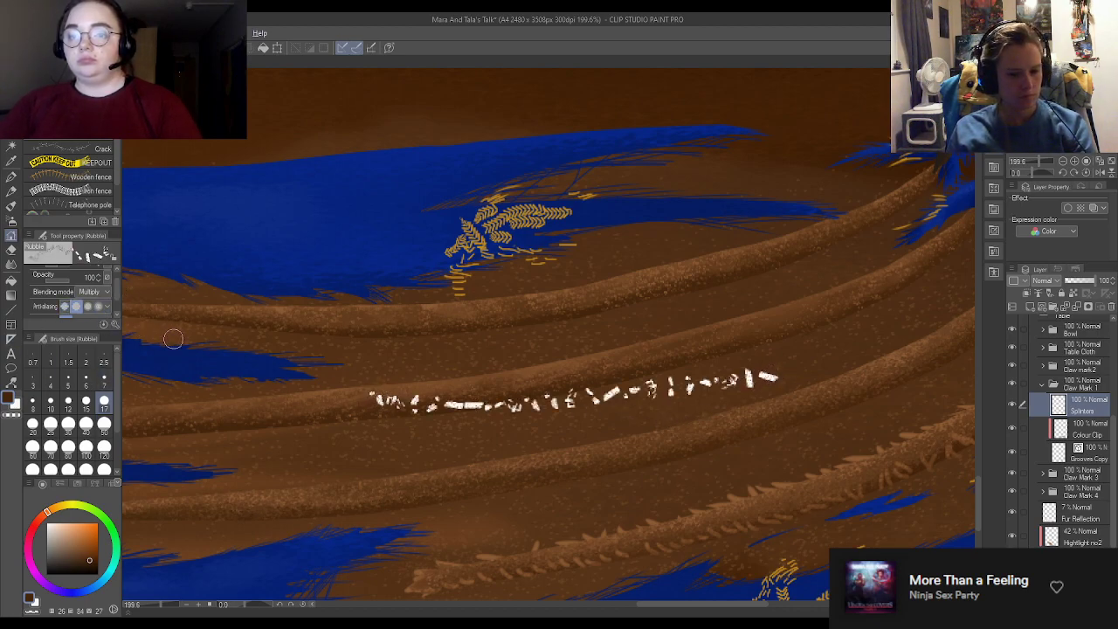
pyautogui.hotkey('ctrl', 'z')
# Step: Look through the remaining decoration brushes and try the Flame brush at size 100 over the grooves, undoing each stroke
pyautogui.scroll(-1, 75, 302)
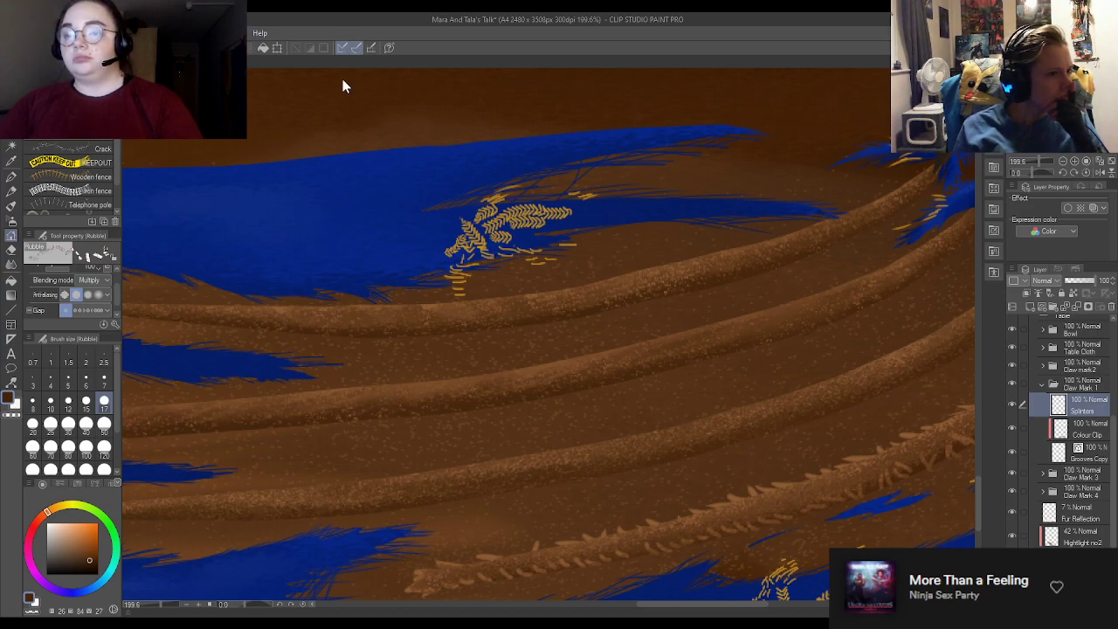
pyautogui.scroll(-2, 97, 192)
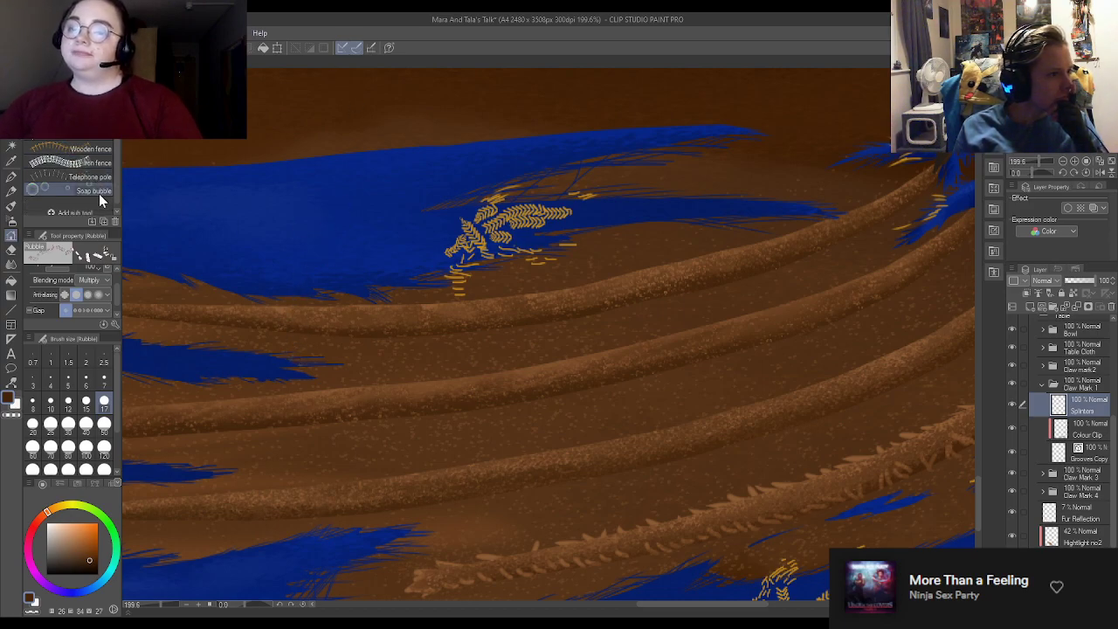
pyautogui.click(86, 117)
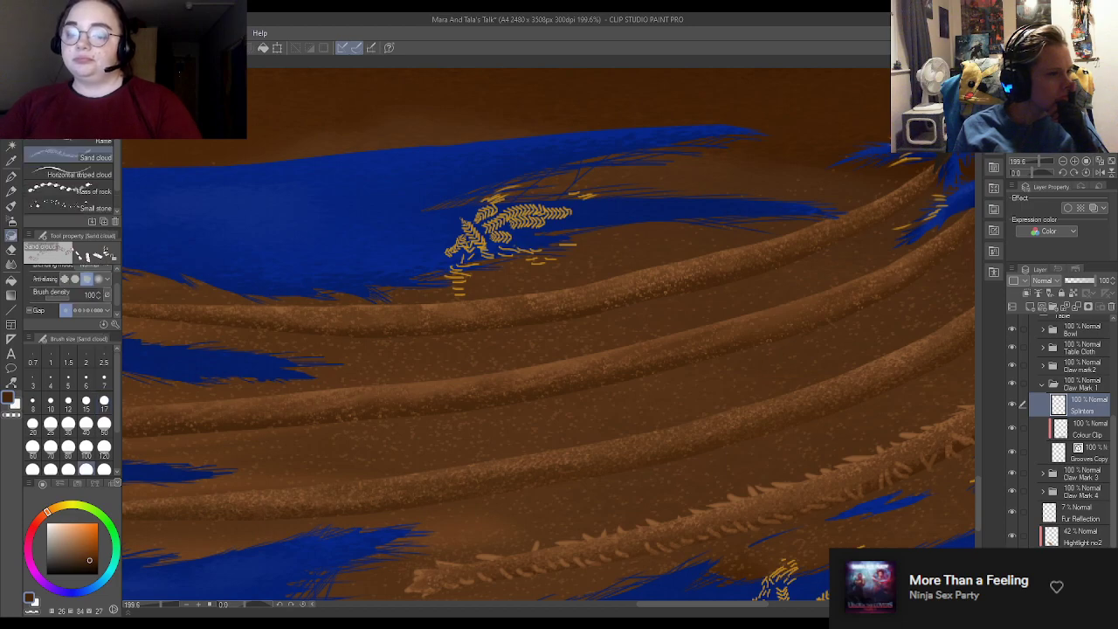
pyautogui.click(97, 143)
pyautogui.moveTo(559, 437)
pyautogui.mouseDown()
pyautogui.moveTo(608, 445)
pyautogui.moveTo(654, 435)
pyautogui.moveTo(689, 491)
pyautogui.mouseUp()
pyautogui.hotkey('ctrl', 'z')
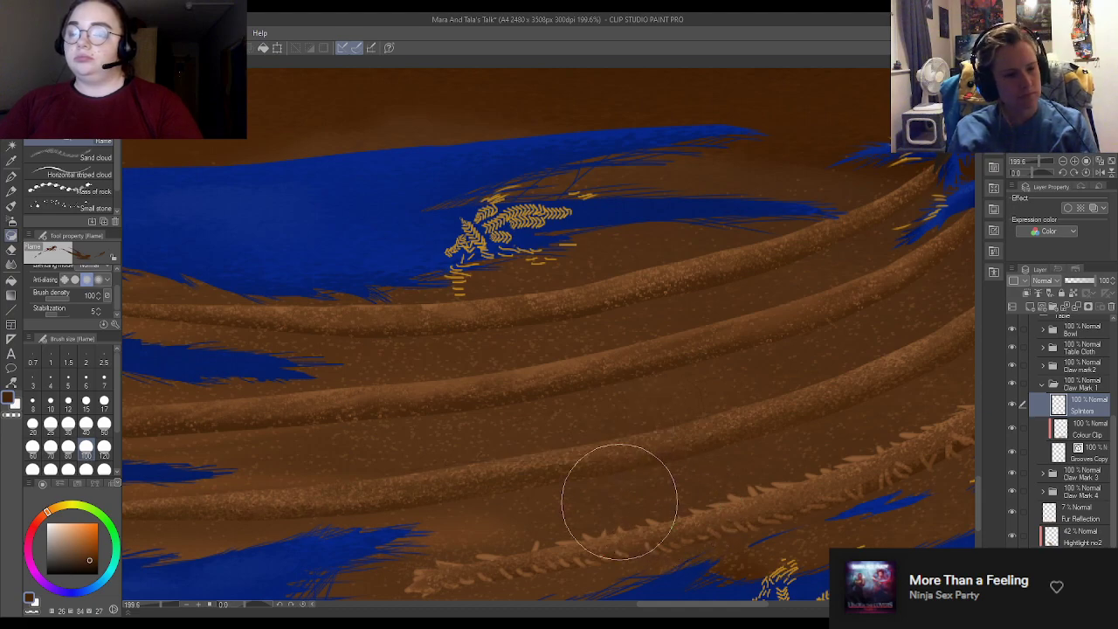
pyautogui.moveTo(476, 378); pyautogui.dragTo(481, 462)
pyautogui.hotkey('ctrl', 'z')
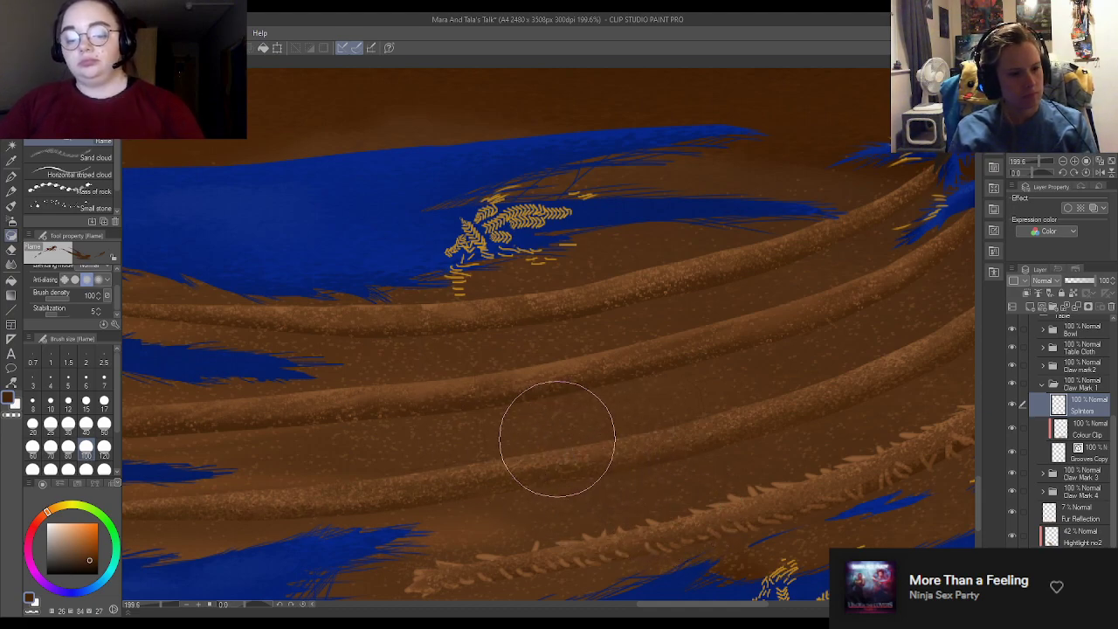
# Step: Test the Mass of rock, Sand cloud and Horizontal striped cloud brushes over the claw marks, undoing the strokes
pyautogui.click(61, 187)
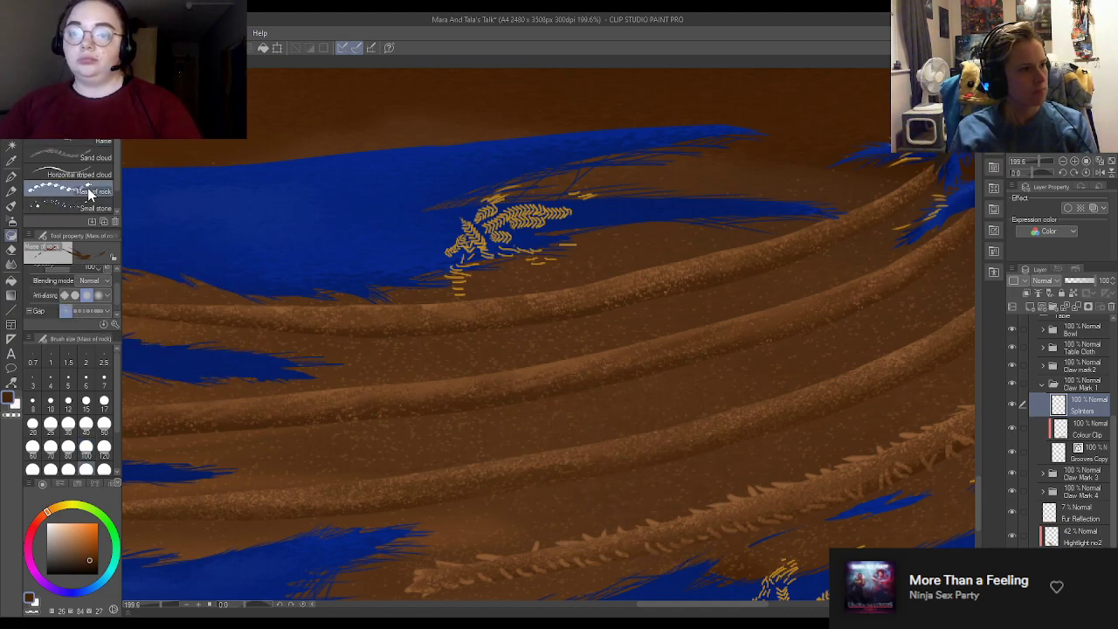
pyautogui.click(540, 397)
pyautogui.hotkey('ctrl', 'z')
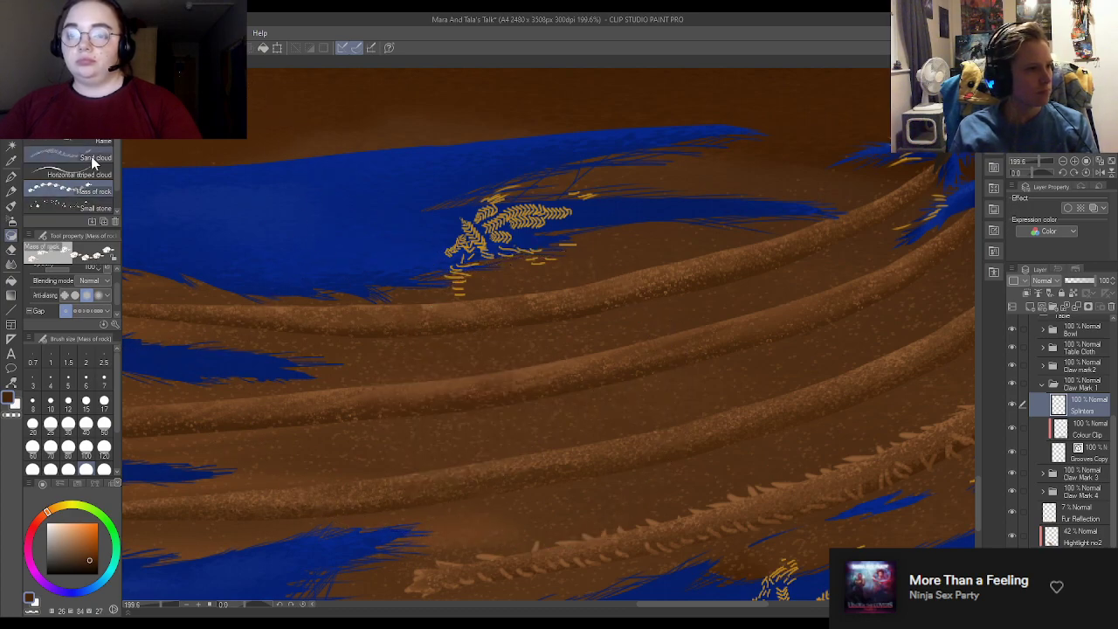
pyautogui.click(78, 158)
pyautogui.moveTo(419, 395)
pyautogui.mouseDown()
pyautogui.moveTo(371, 387)
pyautogui.moveTo(533, 398)
pyautogui.moveTo(384, 415)
pyautogui.moveTo(460, 391)
pyautogui.moveTo(301, 353)
pyautogui.mouseUp()
pyautogui.scroll(-2, 109, 180)
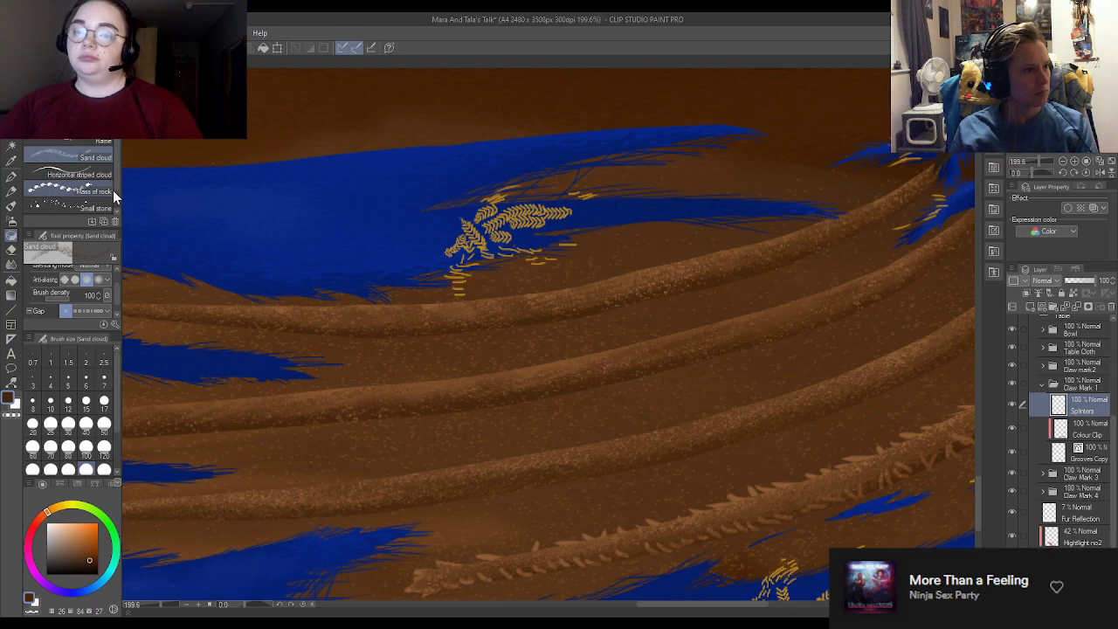
pyautogui.click(79, 161)
pyautogui.moveTo(297, 367)
pyautogui.mouseDown()
pyautogui.moveTo(455, 342)
pyautogui.moveTo(673, 349)
pyautogui.moveTo(490, 340)
pyautogui.mouseUp()
pyautogui.scroll(-2, 75, 179)
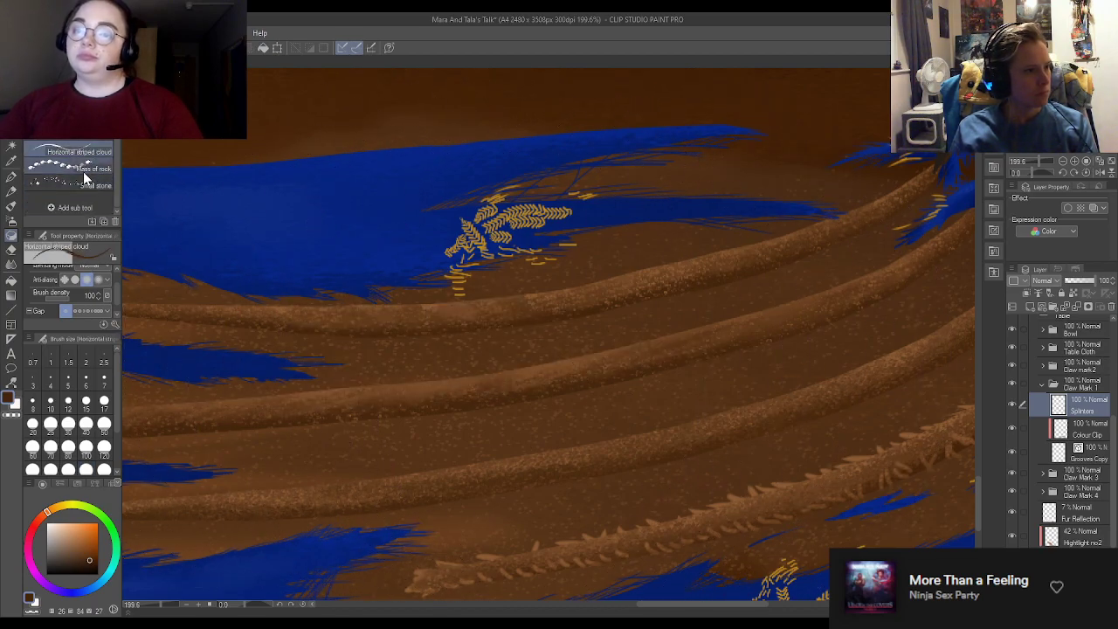
# Step: Try the Small stone brush at size 60 across the lower claw groove and undo the stroke
pyautogui.click(76, 170)
pyautogui.click(75, 182)
pyautogui.moveTo(584, 436); pyautogui.dragTo(710, 404)
pyautogui.hotkey('ctrl', 'z')
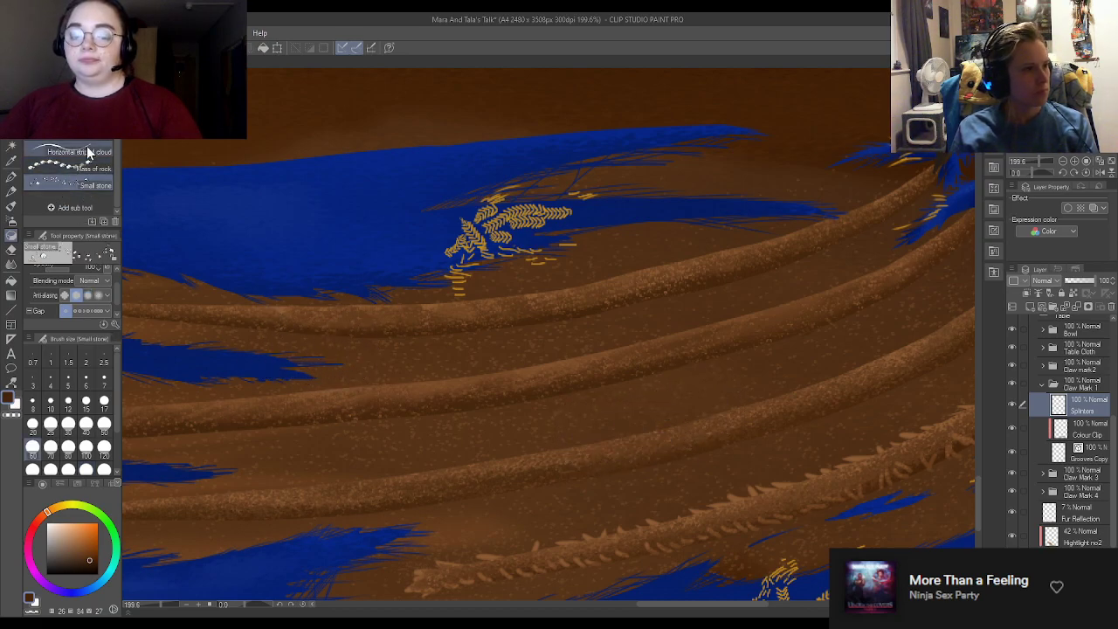
# Step: Browse the ruled-line brushes and try Rough edged, Bumpy and Waved line along the lower grooves, undoing the test strokes
pyautogui.scroll(5, 70, 174)
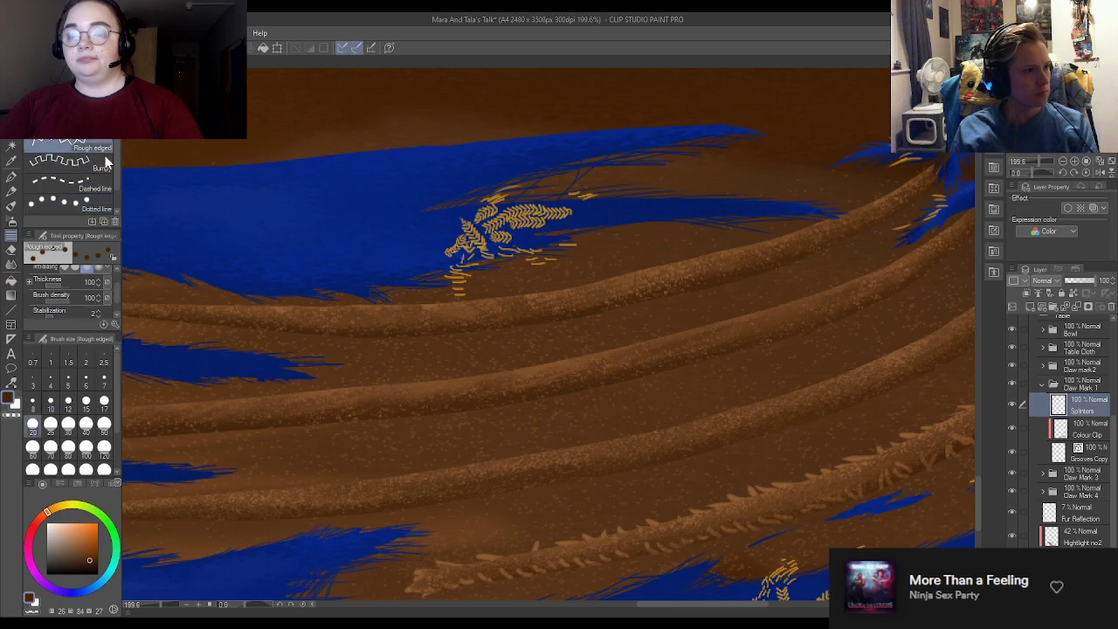
pyautogui.click(70, 147)
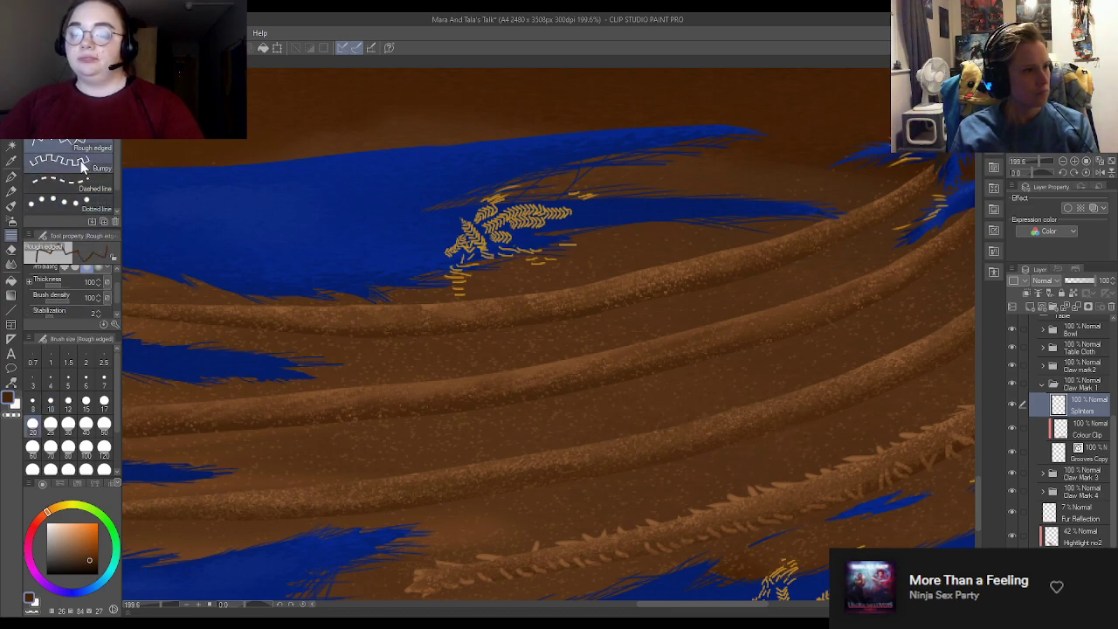
pyautogui.click(69, 161)
pyautogui.moveTo(724, 437); pyautogui.dragTo(896, 367)
pyautogui.hotkey('ctrl', 'z')
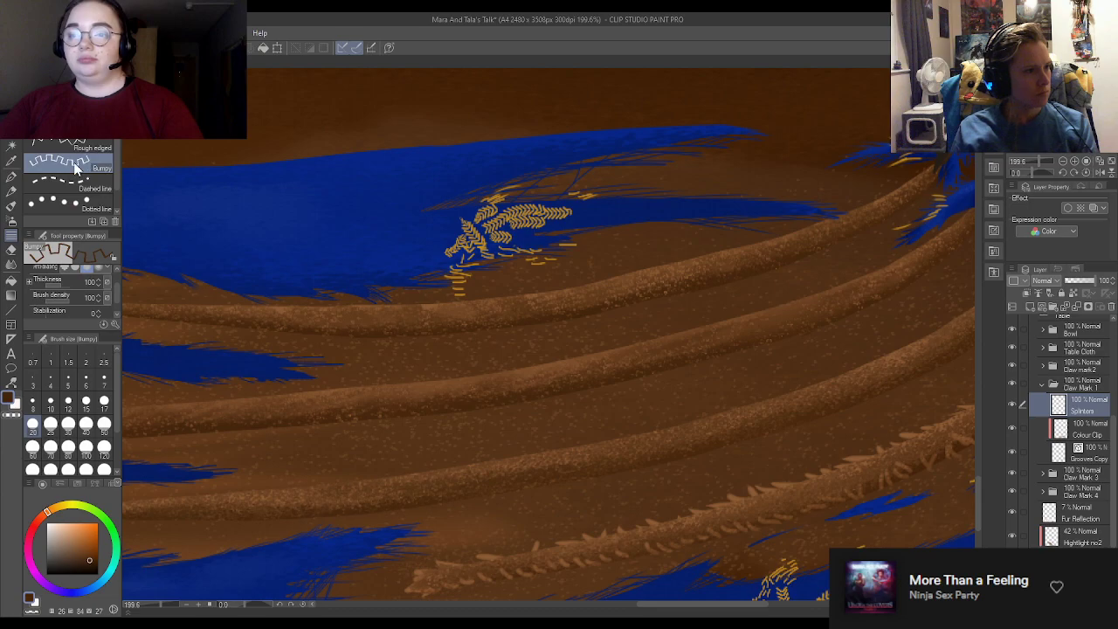
pyautogui.click(73, 124)
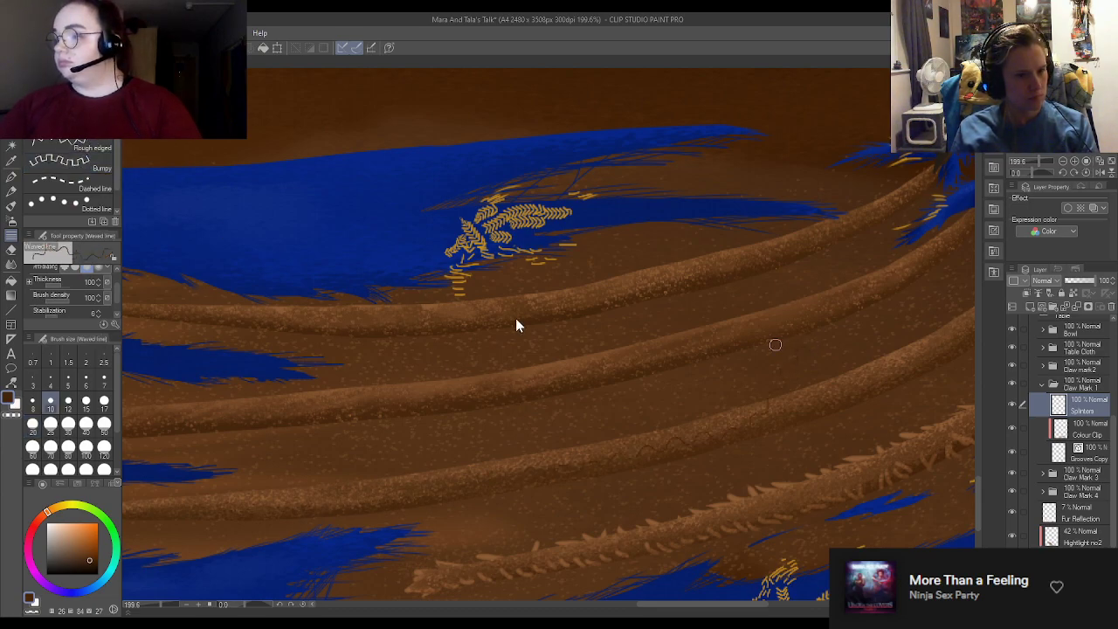
# Step: Test the Bumpy brush at size 20 between and along the lower claw grooves, undoing each stroke
pyautogui.click(68, 161)
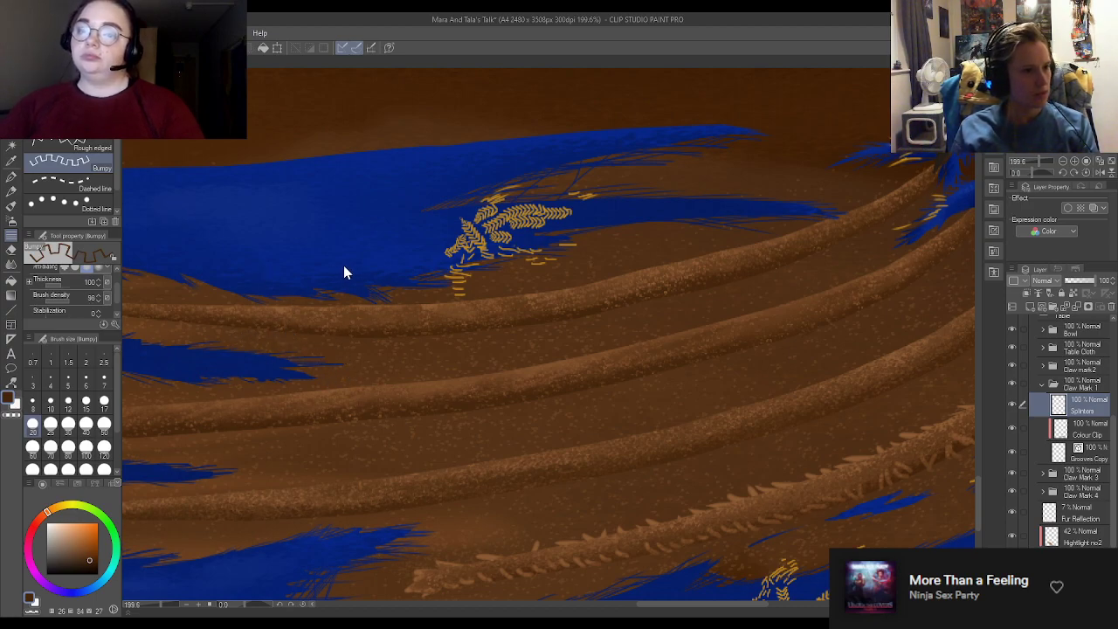
pyautogui.moveTo(434, 428)
pyautogui.mouseDown()
pyautogui.moveTo(462, 442)
pyautogui.moveTo(610, 421)
pyautogui.moveTo(748, 367)
pyautogui.moveTo(815, 358)
pyautogui.mouseUp()
pyautogui.hotkey('ctrl', 'z')
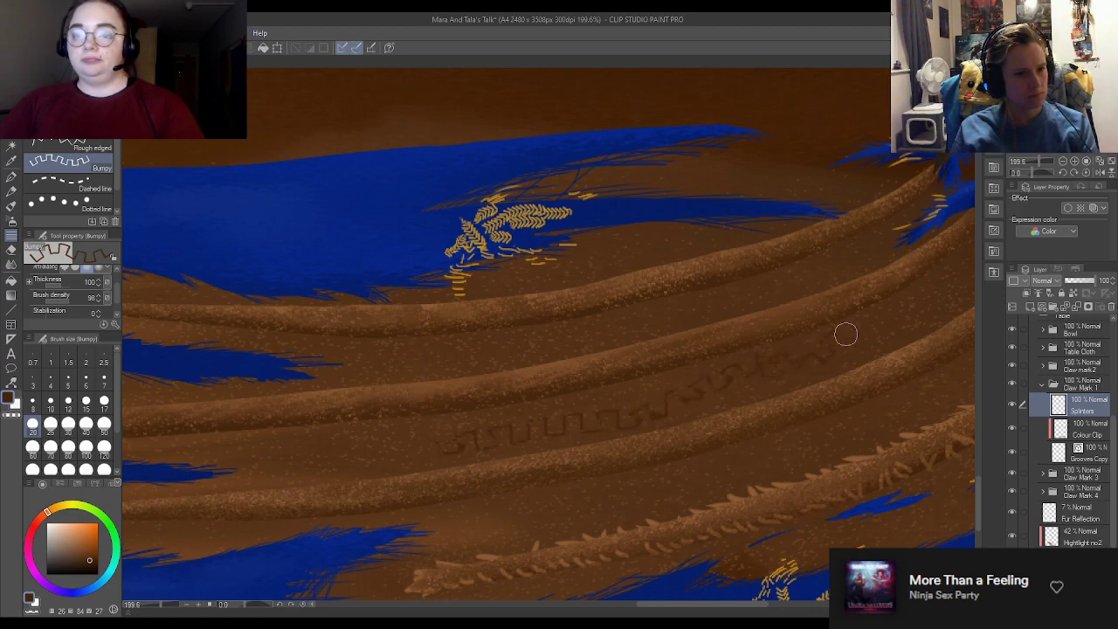
pyautogui.moveTo(622, 454); pyautogui.dragTo(853, 387)
pyautogui.hotkey('ctrl', 'z')
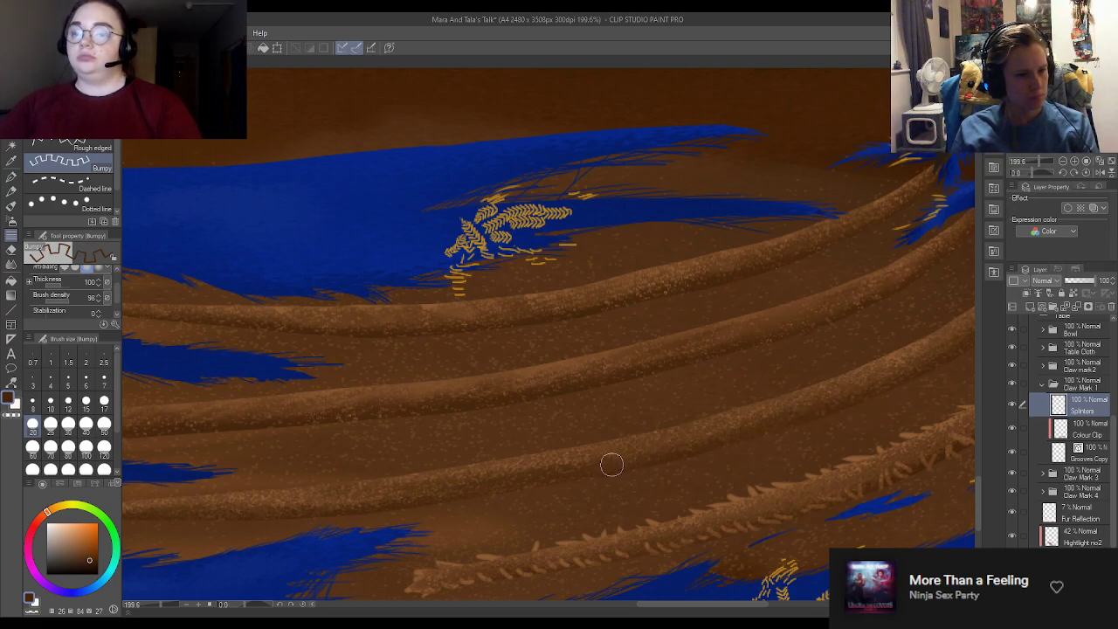
pyautogui.moveTo(609, 464); pyautogui.dragTo(741, 423)
pyautogui.hotkey('ctrl', 'z')
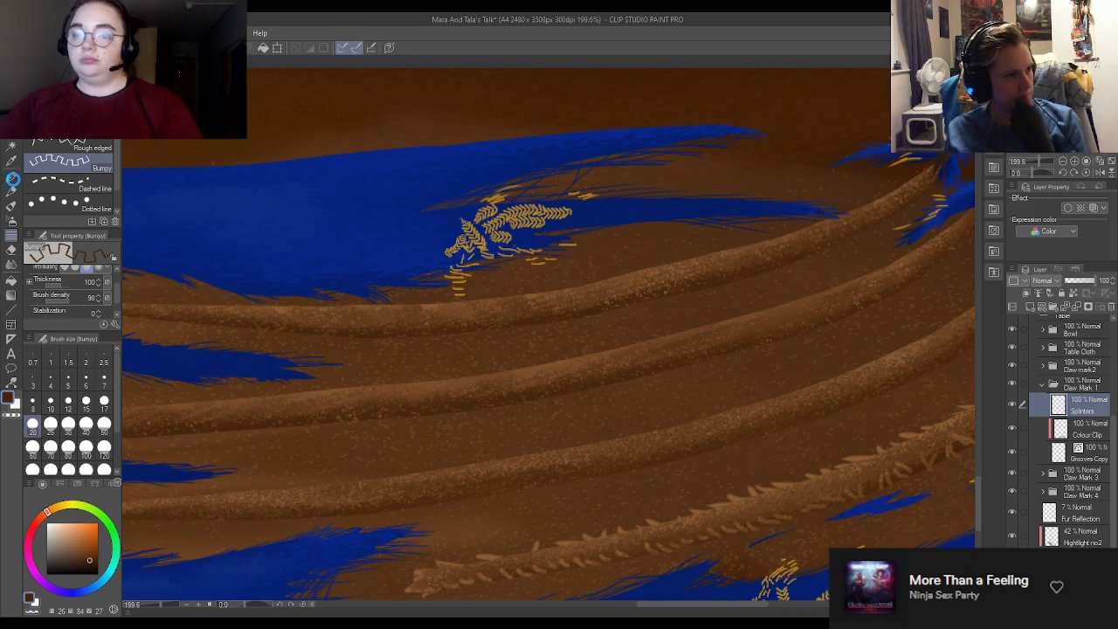
# Step: Switch to the G-pen and hide the "strem time" layer to check the whole illustration without the lettering
pyautogui.click(10, 176)
pyautogui.scroll(-5, 634, 354)
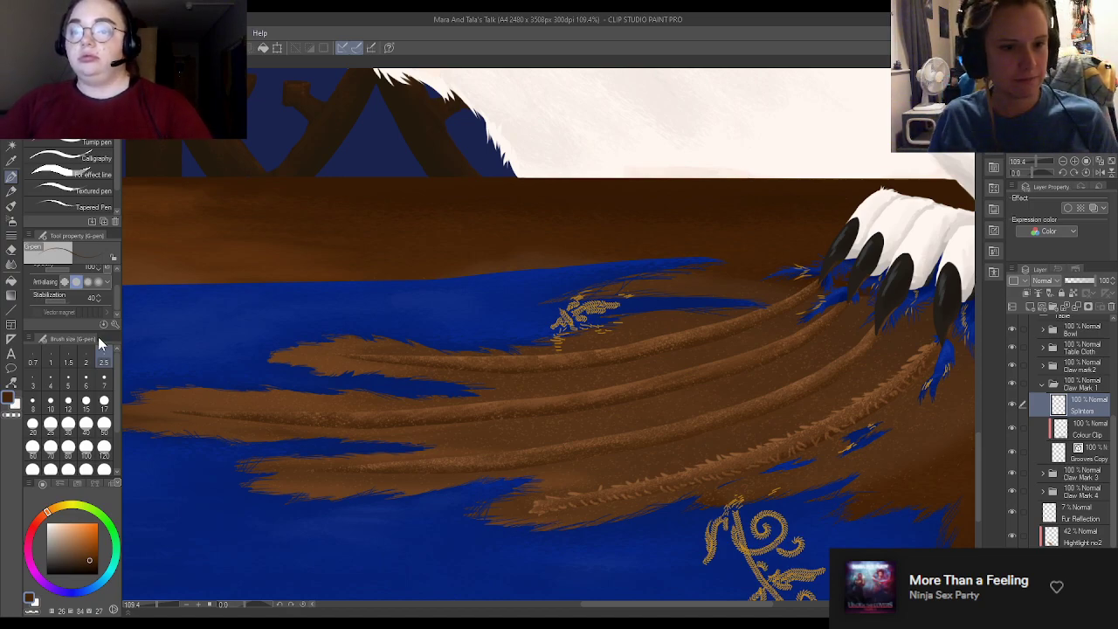
pyautogui.scroll(-3, 577, 417)
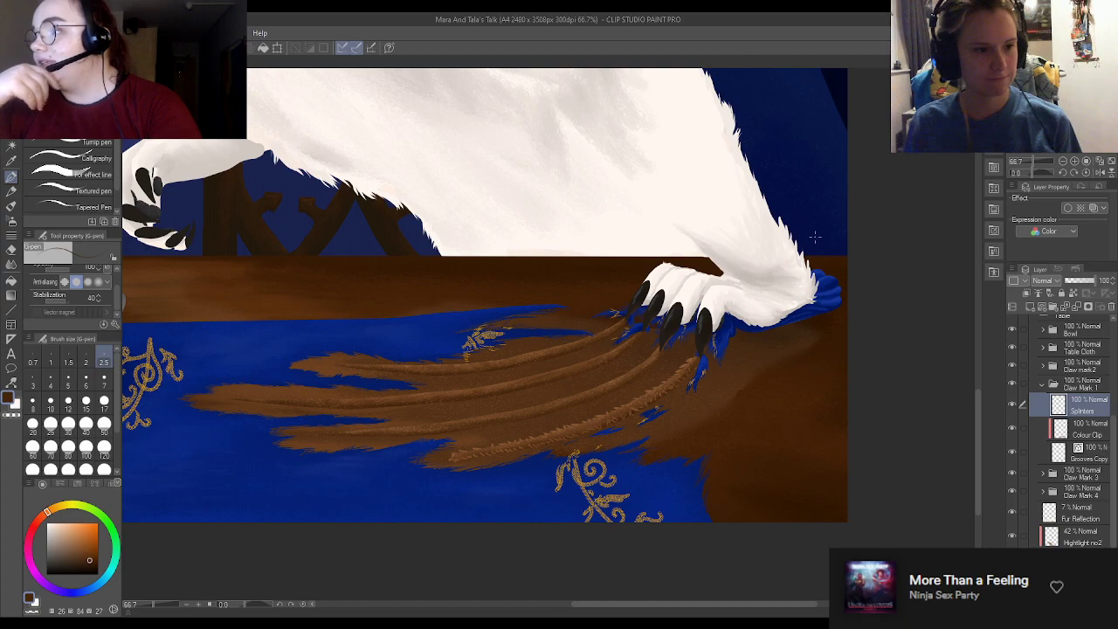
pyautogui.scroll(-6, 814, 236)
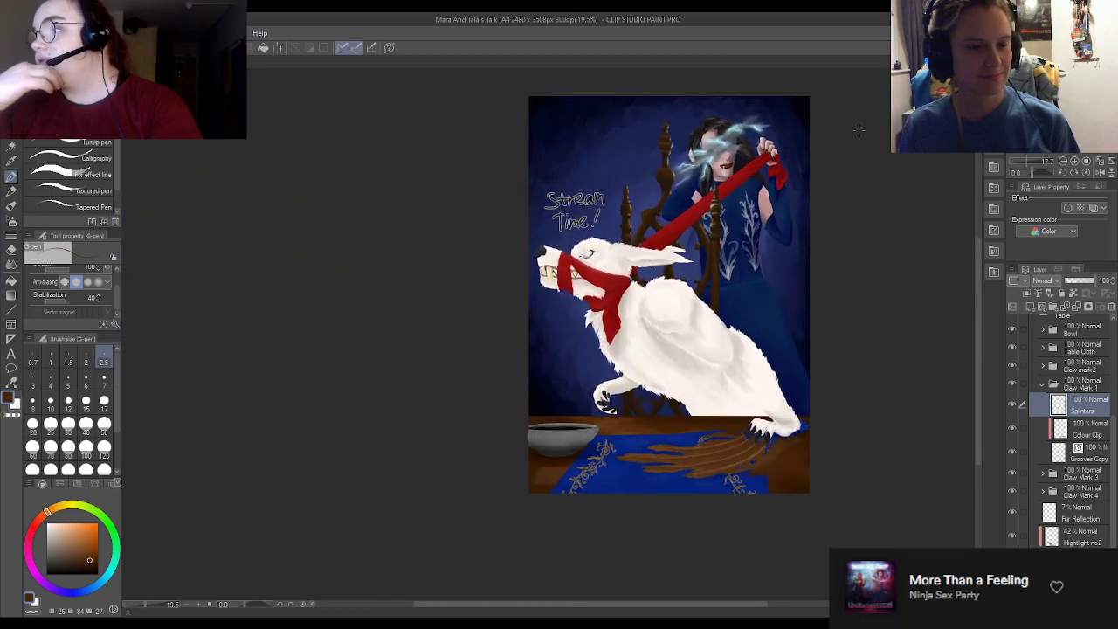
pyautogui.scroll(1, 859, 130)
pyautogui.scroll(4, 1048, 393)
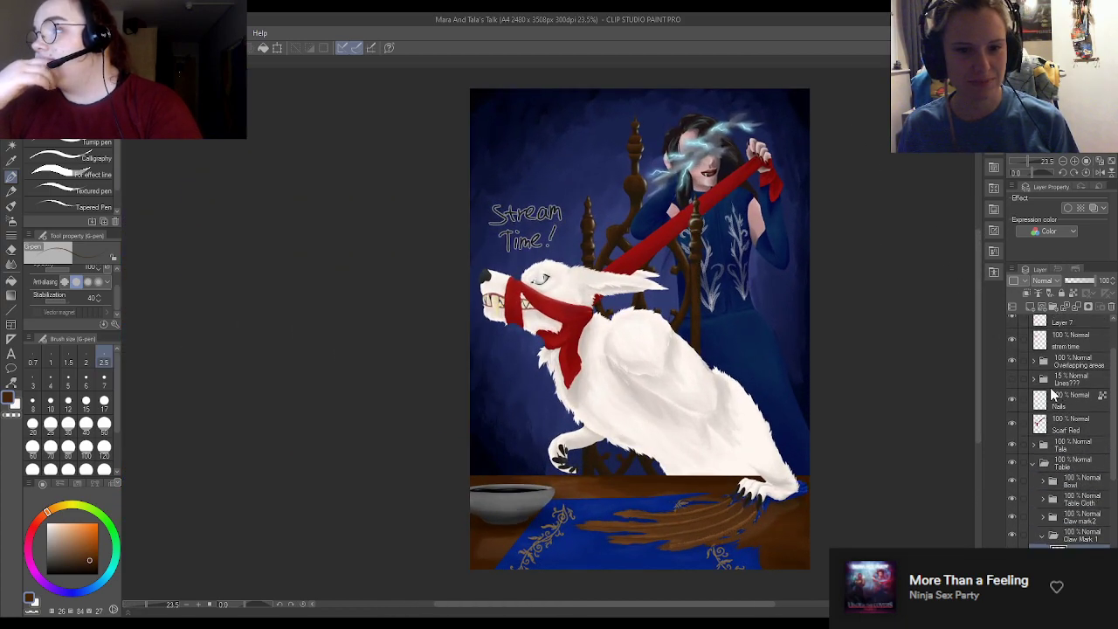
pyautogui.click(1012, 343)
pyautogui.scroll(1, 939, 335)
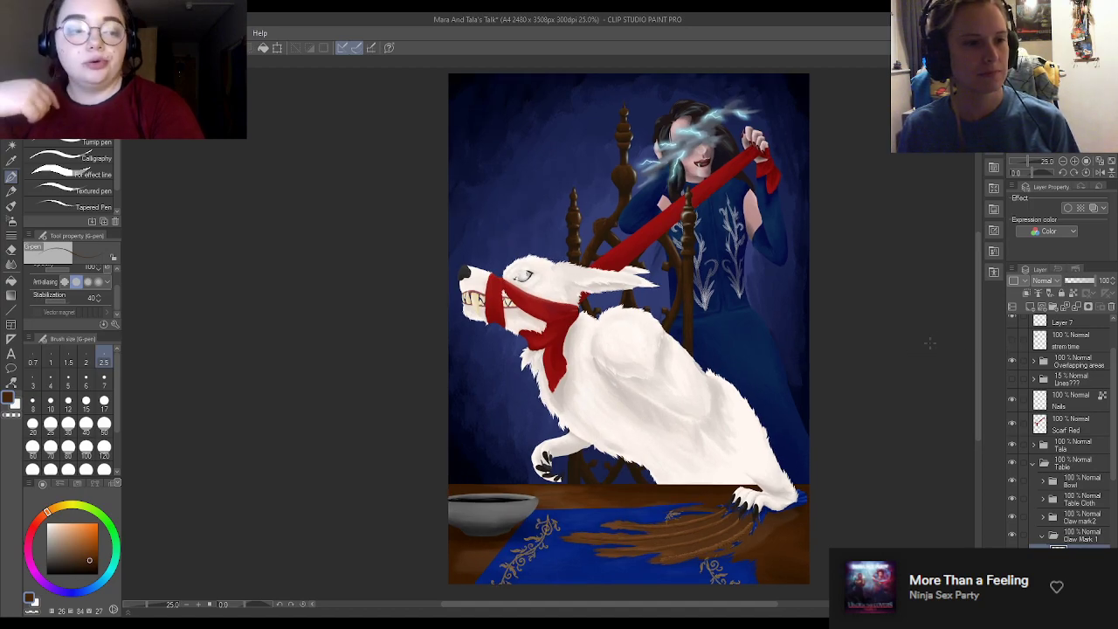
pyautogui.moveTo(739, 605); pyautogui.dragTo(776, 606)
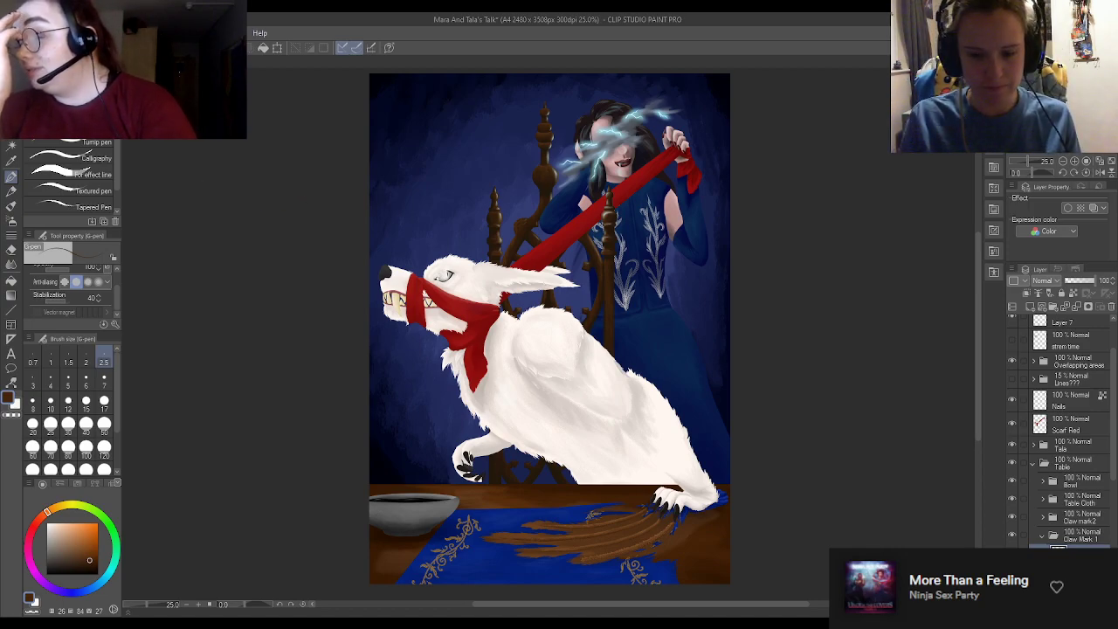
pyautogui.scroll(1, 308, 187)
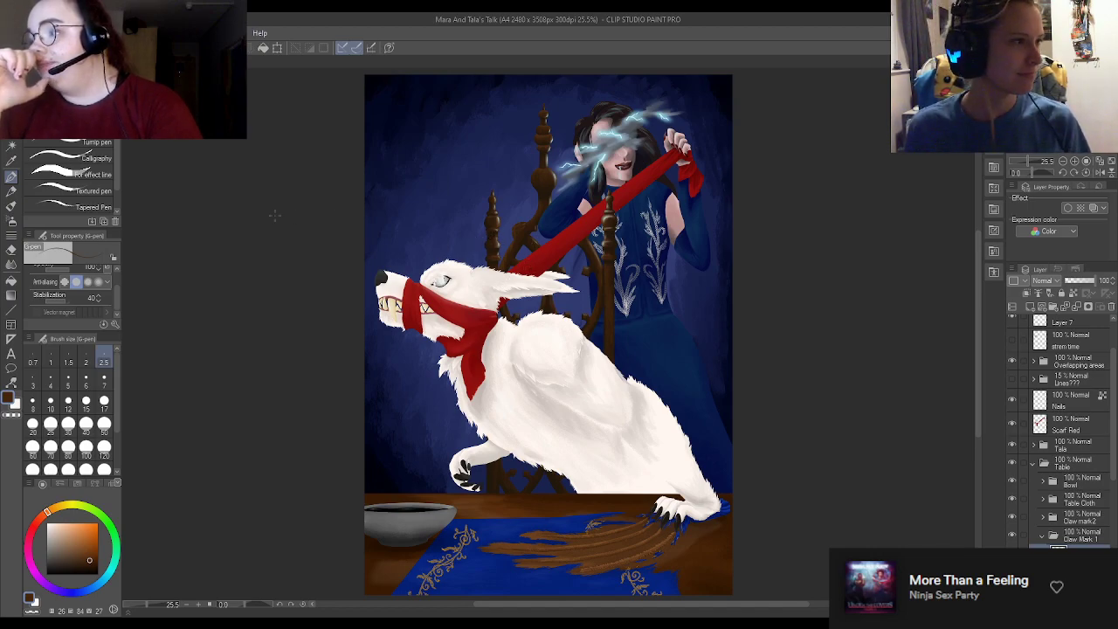
pyautogui.click(253, 141)
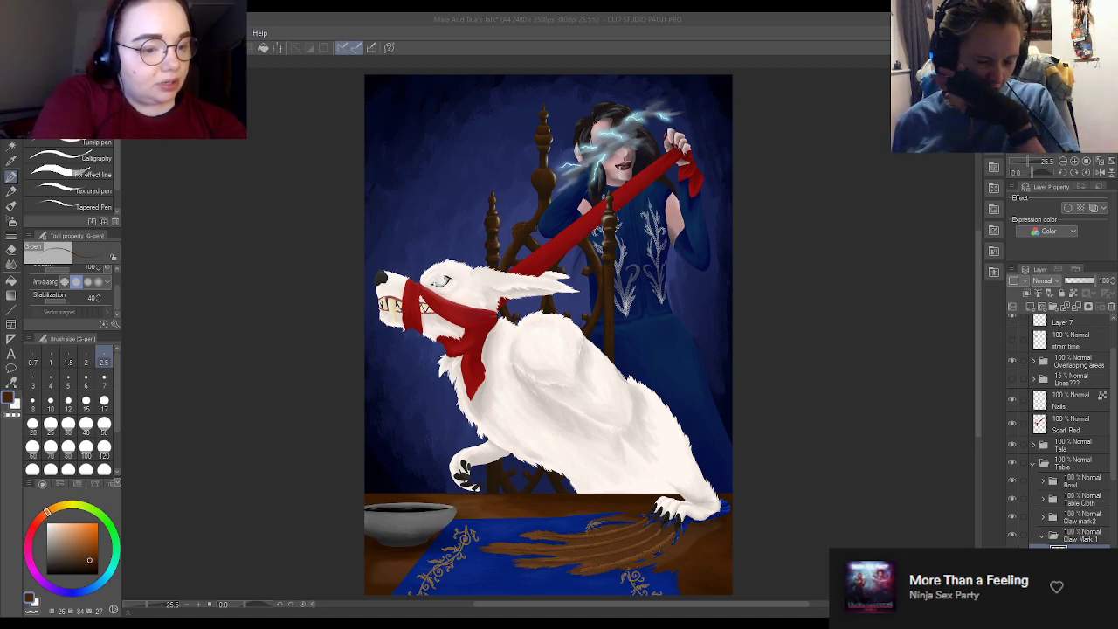
pyautogui.click(373, 55)
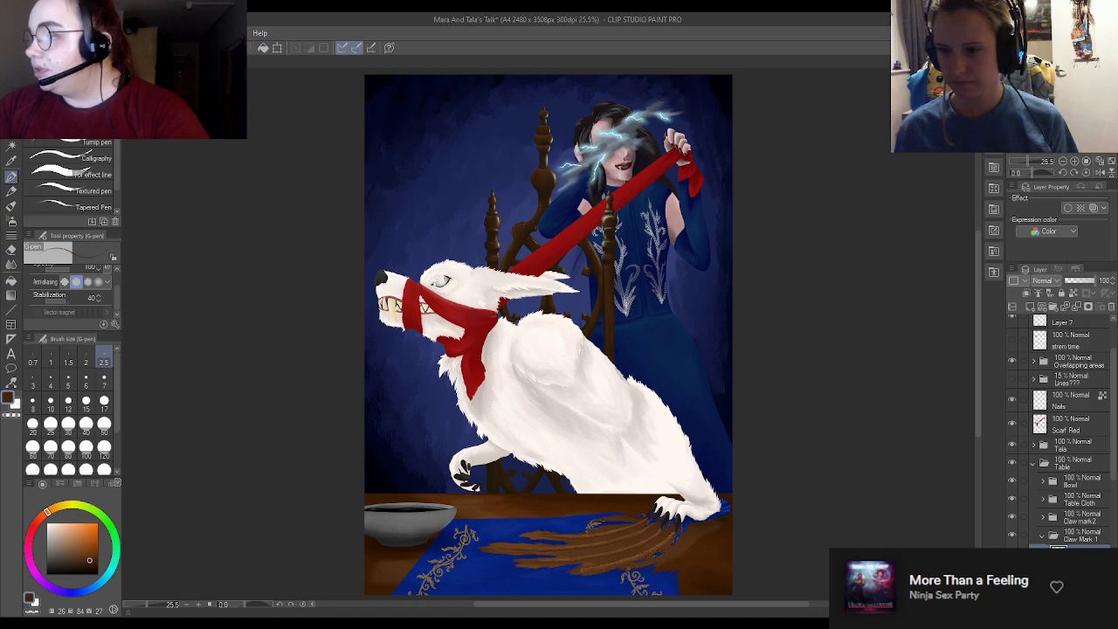
pyautogui.hotkey('alt', 'Tab')
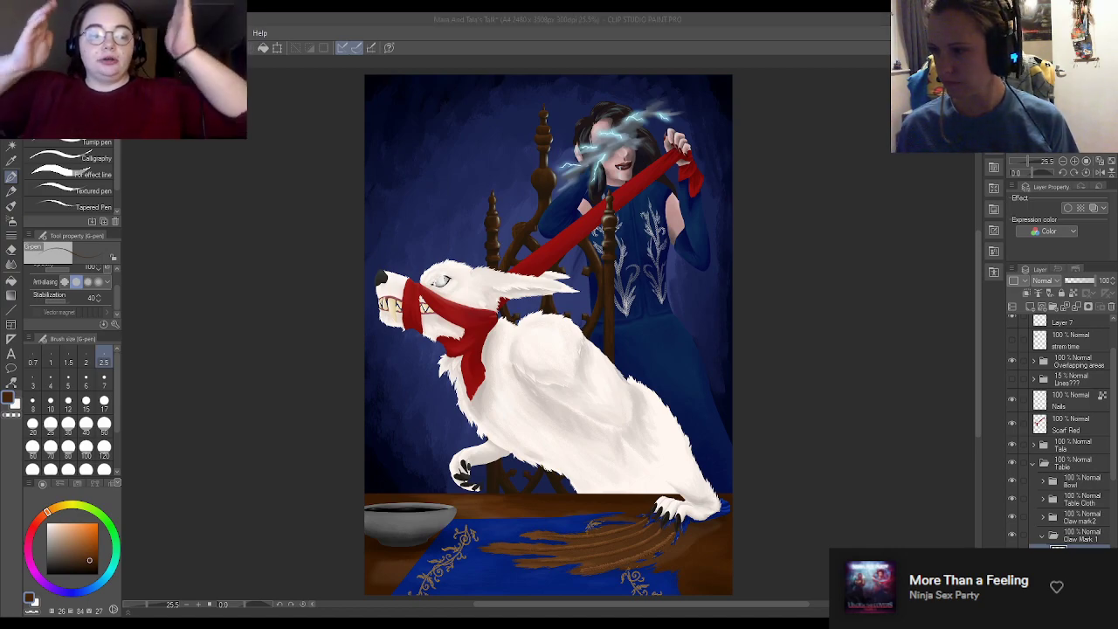